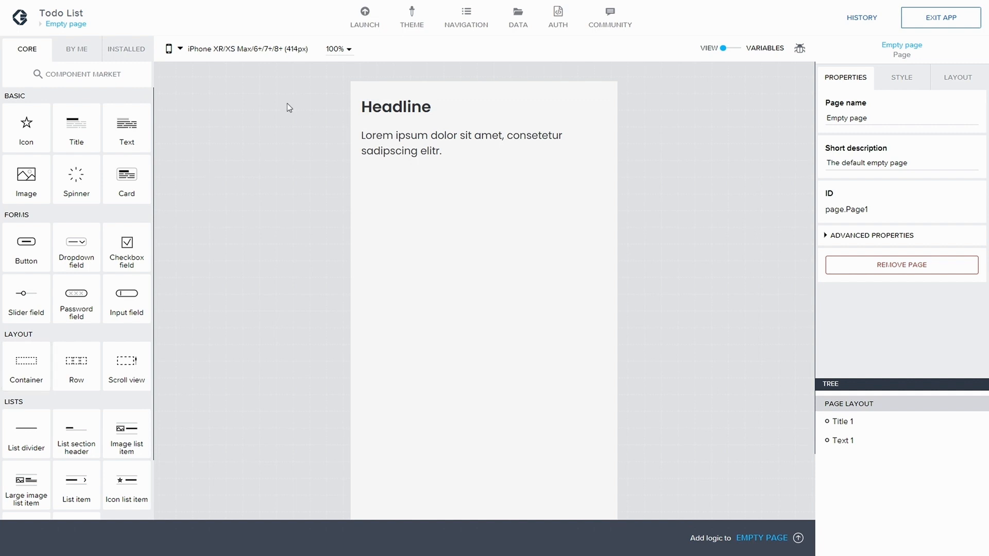
- Delete the default text paragraph and the Headline title from the page
left_click(515, 138)
left_click(597, 166)
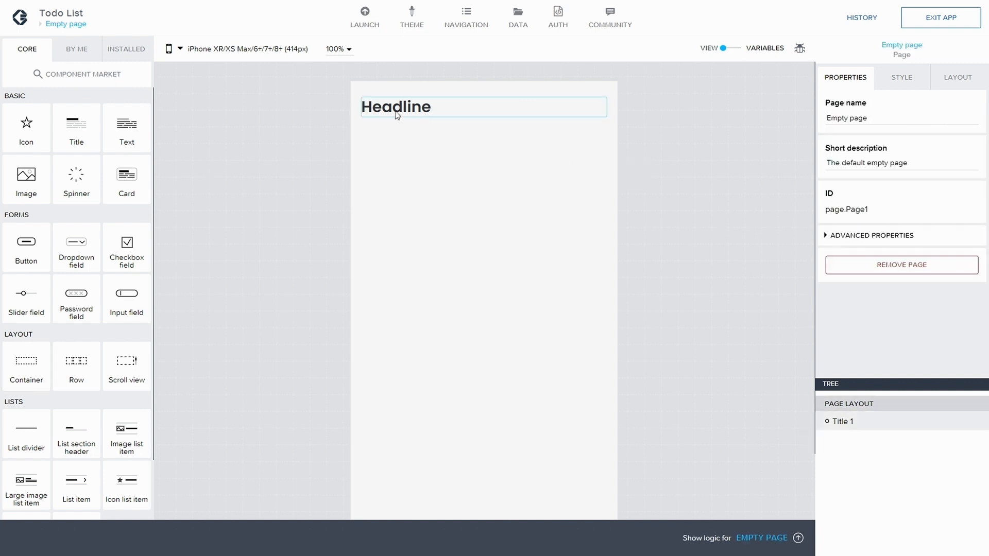
left_click(560, 122)
left_click(597, 124)
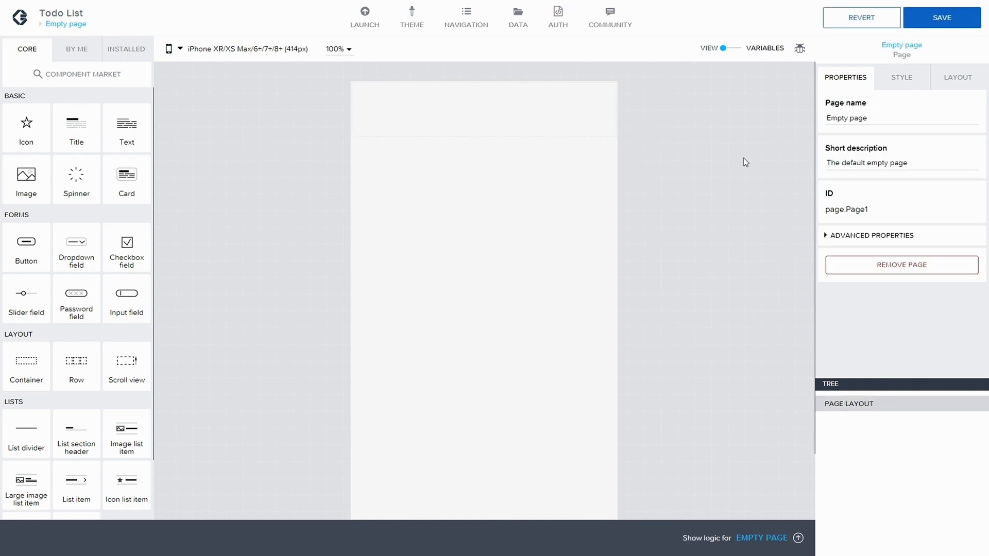
- Rename the page as Main Page and save the app
left_click_drag(881, 121, 749, 94)
type("Main Page")
left_click(942, 17)
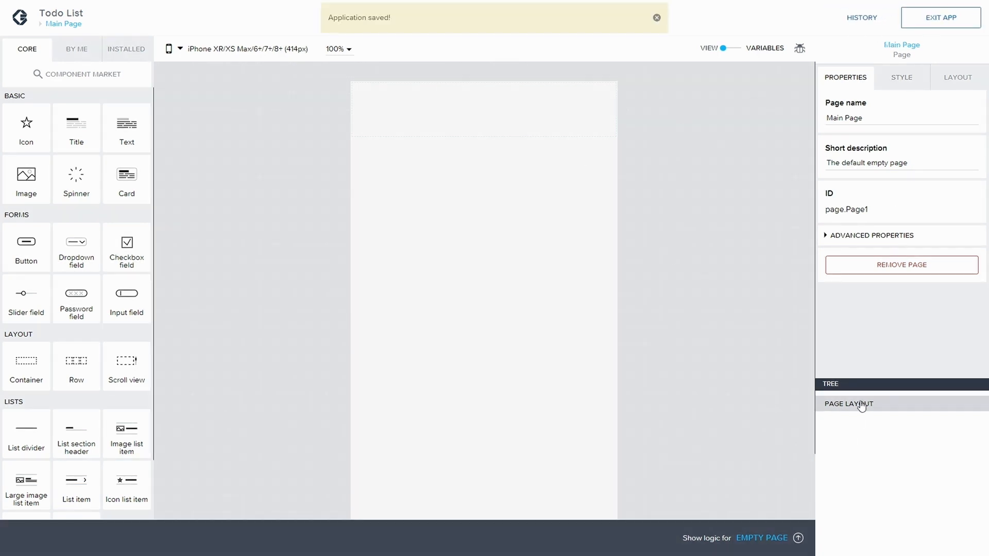
- Set the page's top padding to the +M (64px) page layout spacing
left_click(957, 82)
left_click(900, 80)
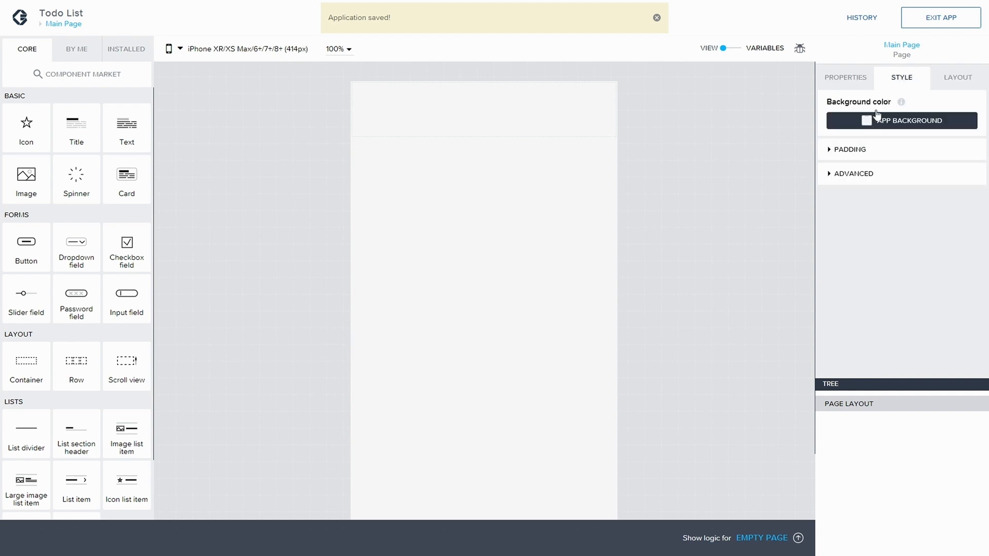
left_click(830, 151)
left_click(900, 179)
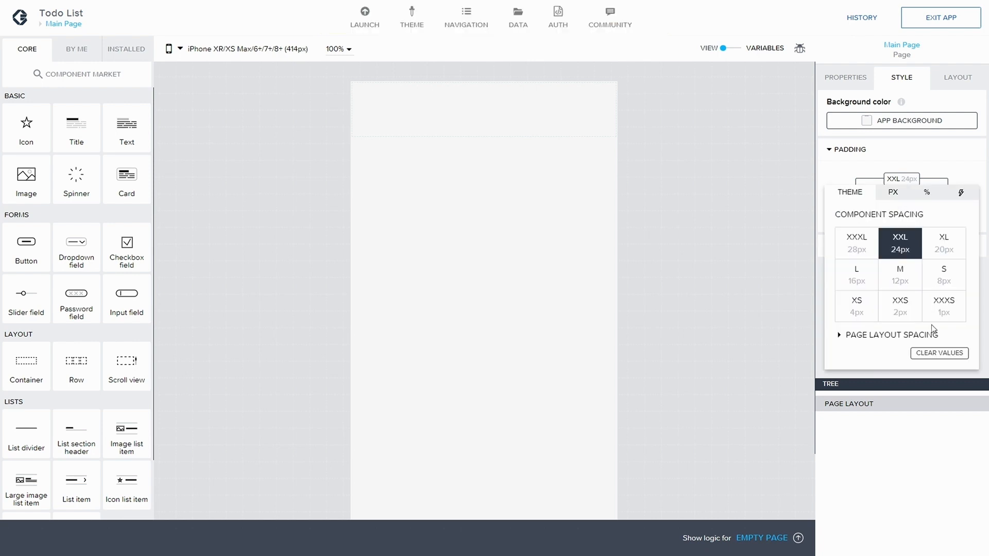
left_click(842, 336)
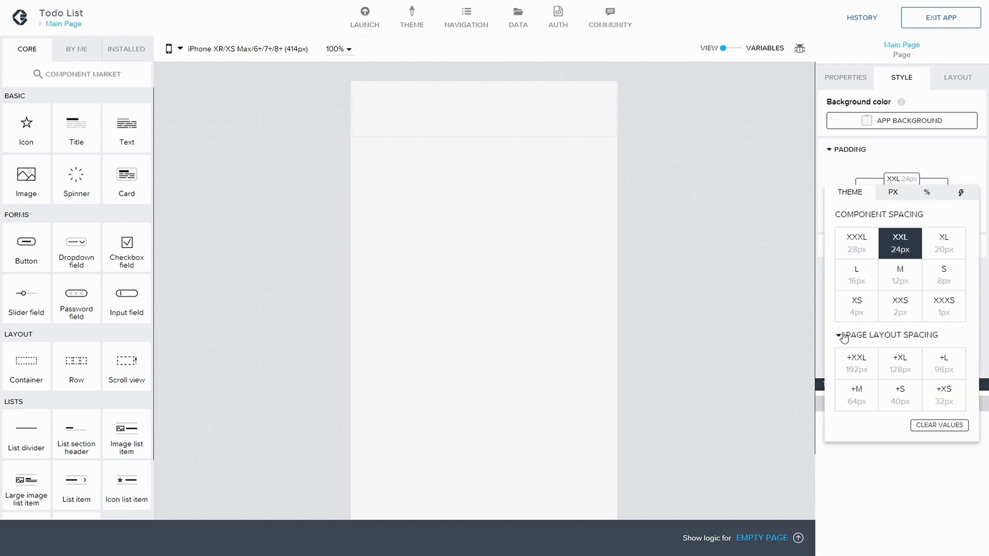
left_click(856, 397)
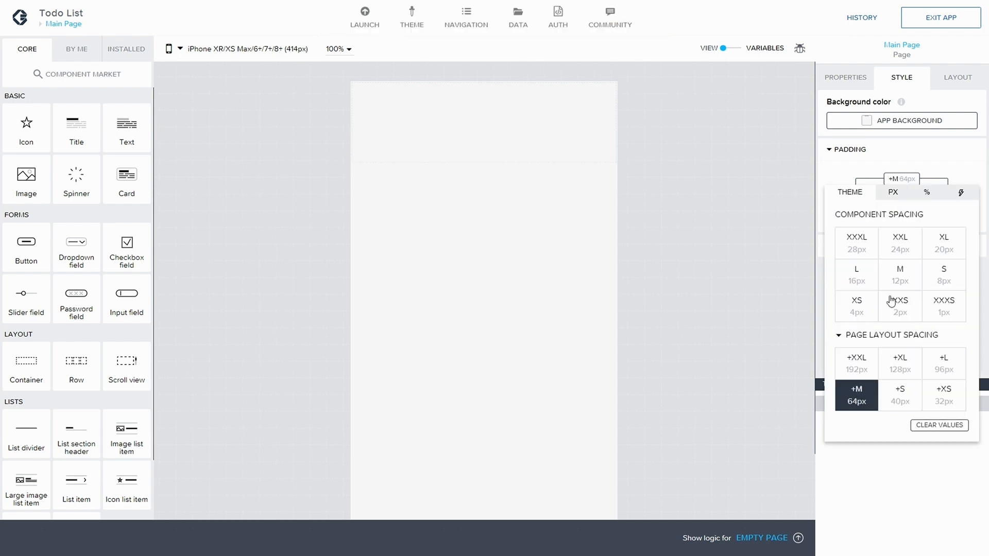
left_click(893, 157)
- Clear the page's left and right padding values so both sides are 0px
left_click(830, 247)
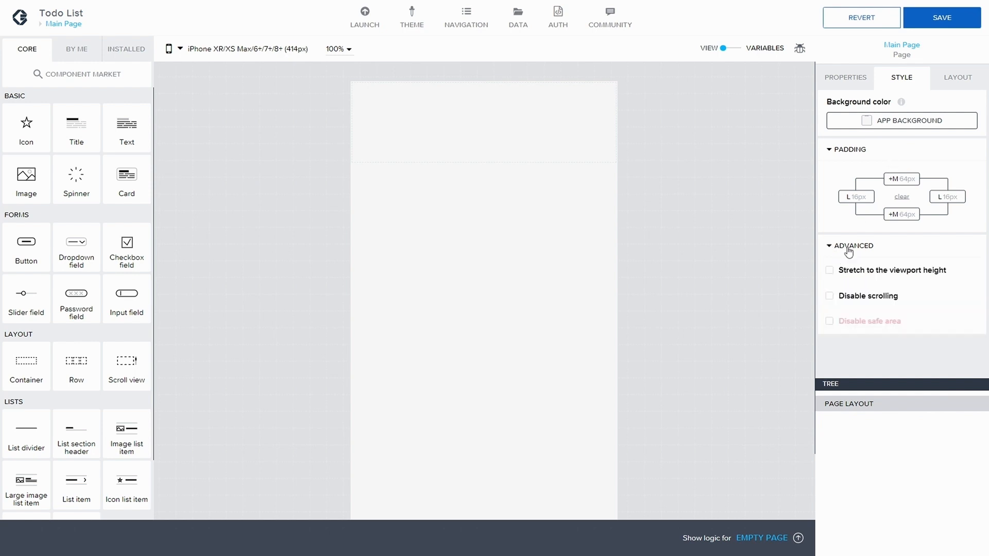
left_click(856, 198)
left_click(893, 371)
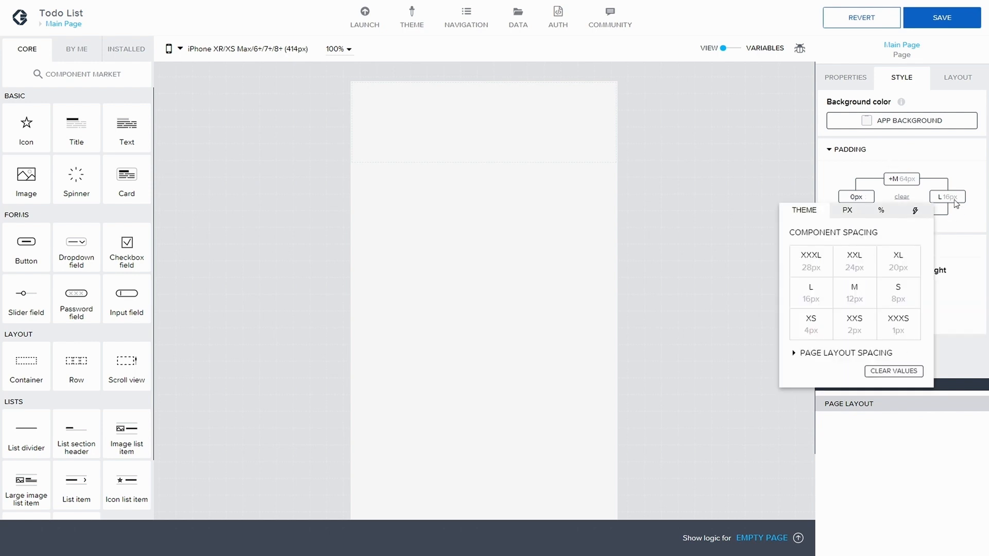
left_click(952, 197)
left_click(932, 371)
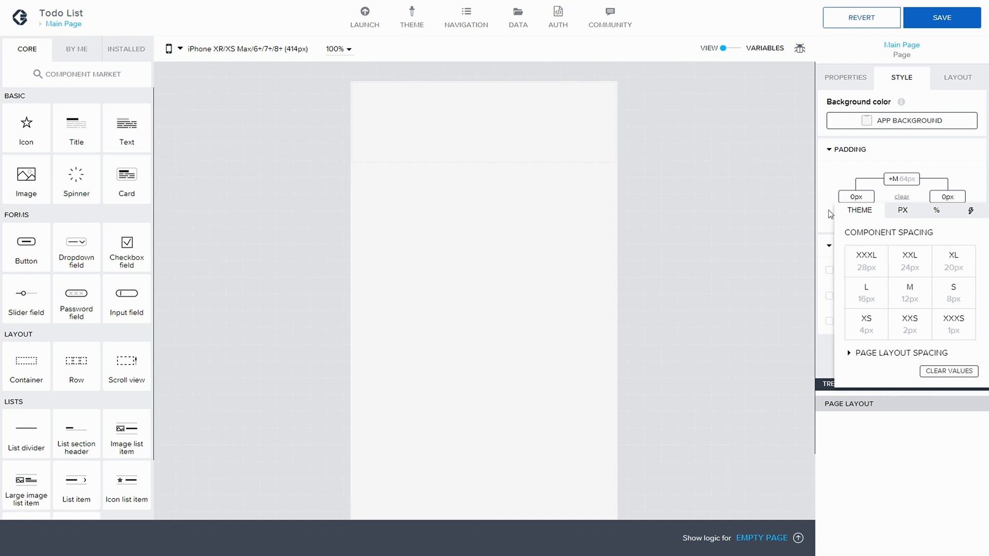
left_click(836, 162)
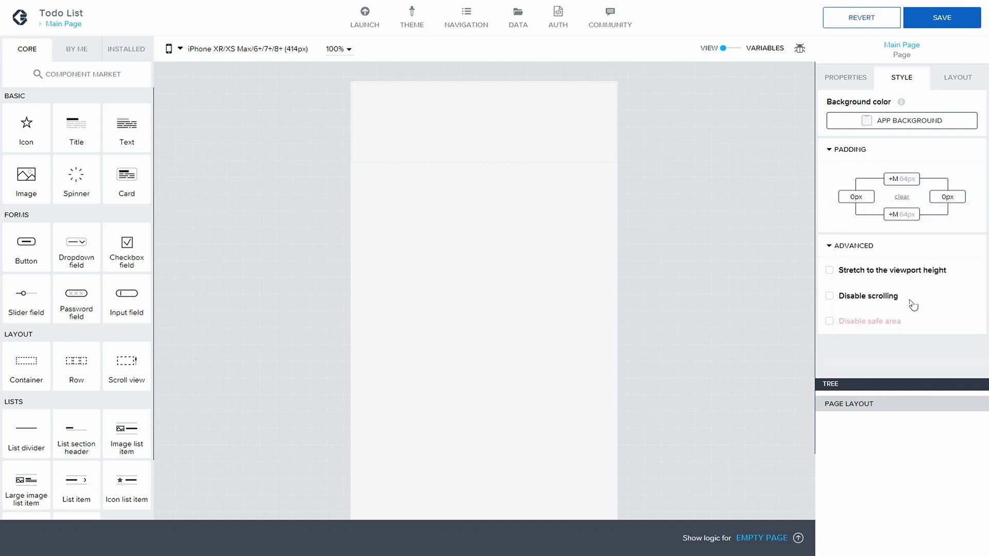
- Make the page stretch to the viewport height and disable its safe area
left_click(829, 270)
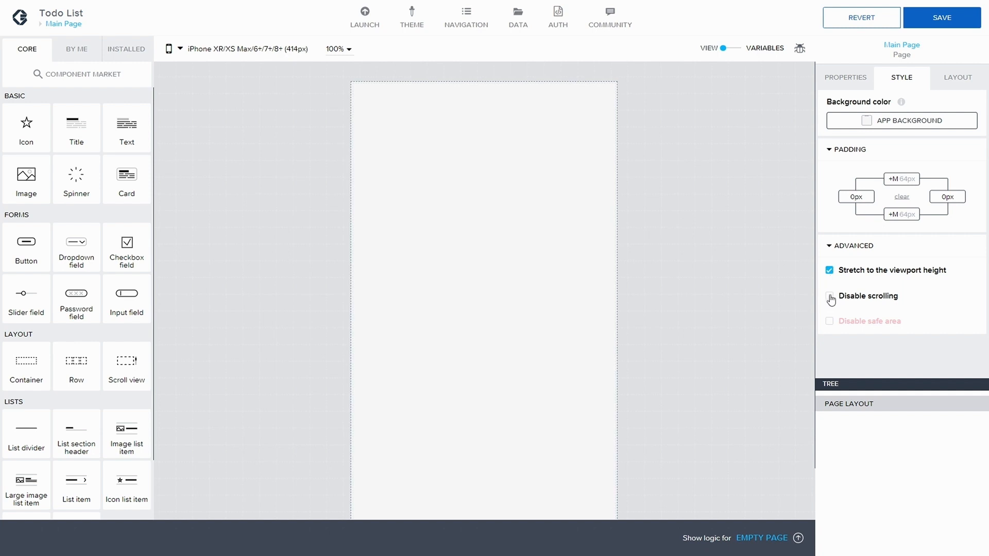
left_click(830, 322)
- Start a new smart background palette for the page and name it Background Blue
left_click(933, 123)
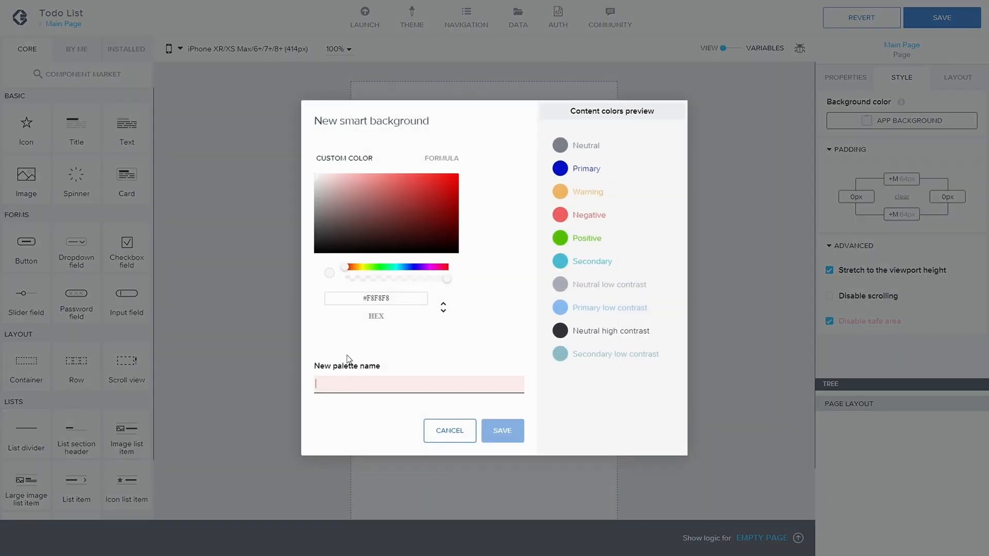
type("Ba")
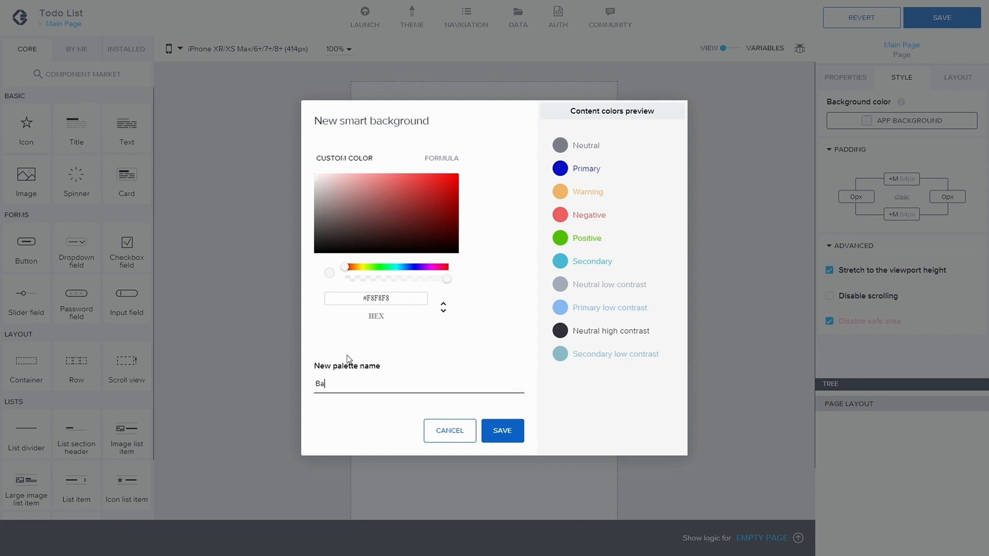
type("ckground Blue")
- Set the new palette's colour to hex #151925, then save the palette and the app
left_click(412, 297)
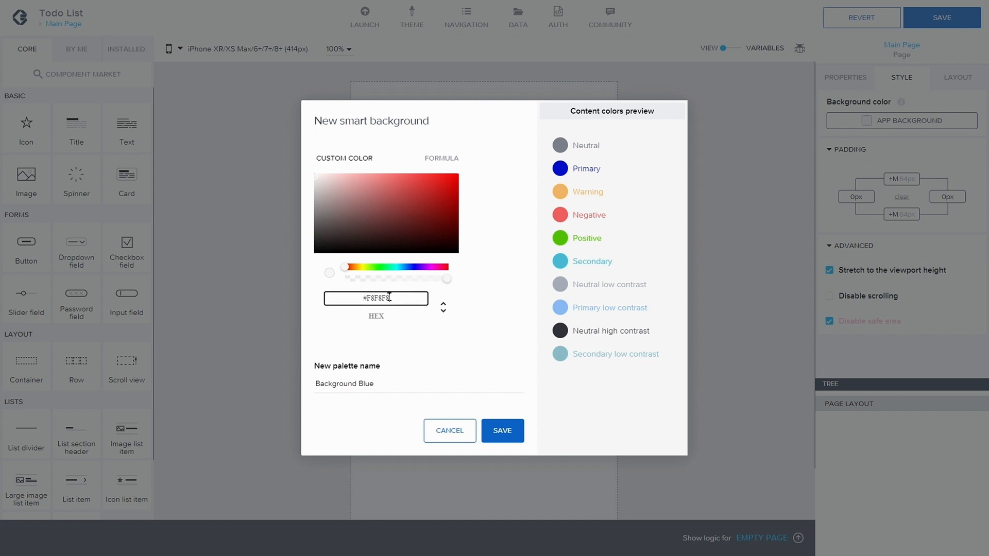
key("BackSpace")
key("BackSpace")
key("BackSpace")
key("BackSpace")
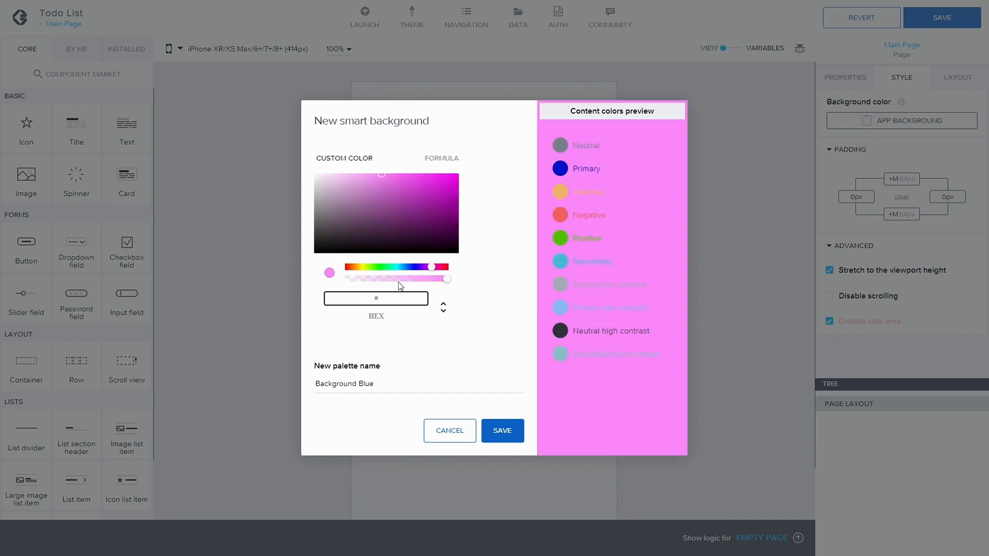
type("1519")
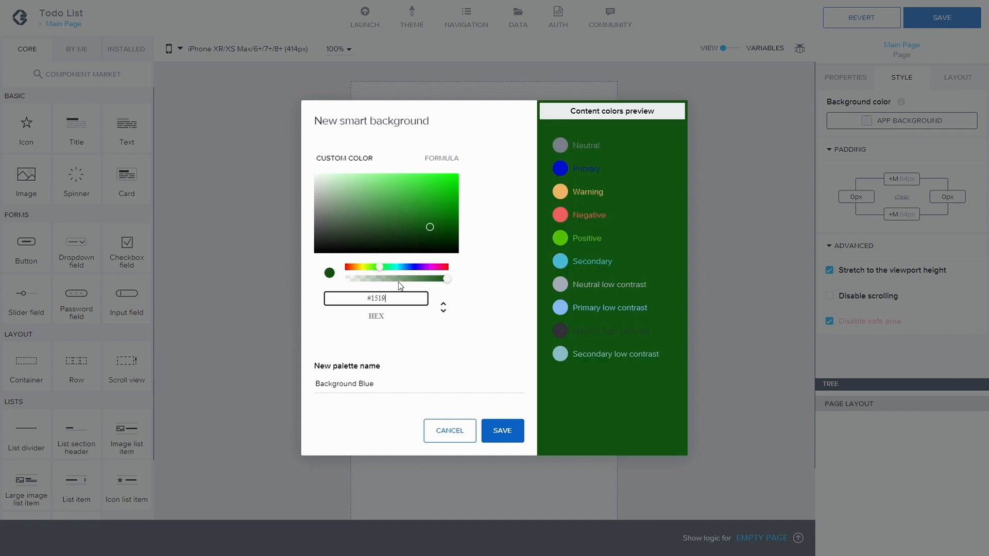
type("25")
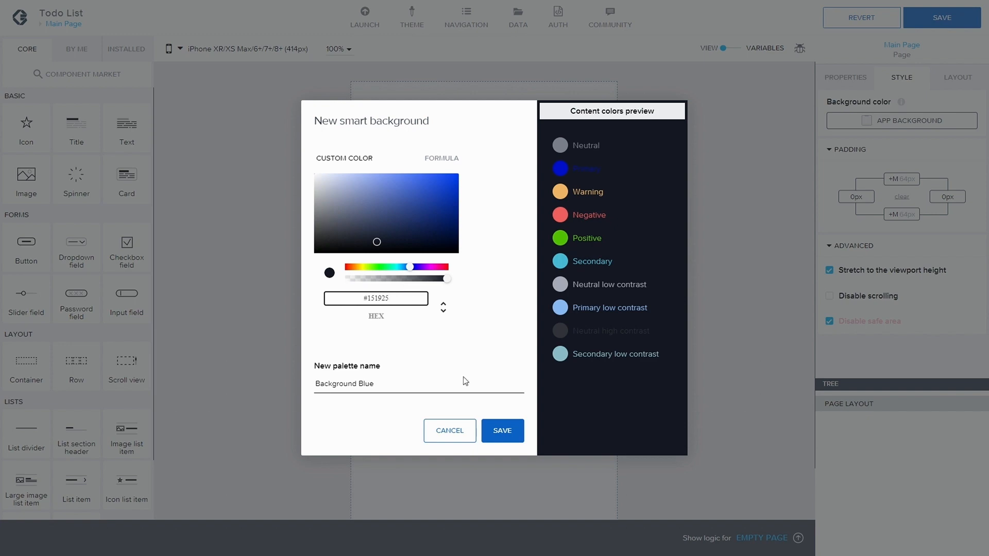
left_click(506, 430)
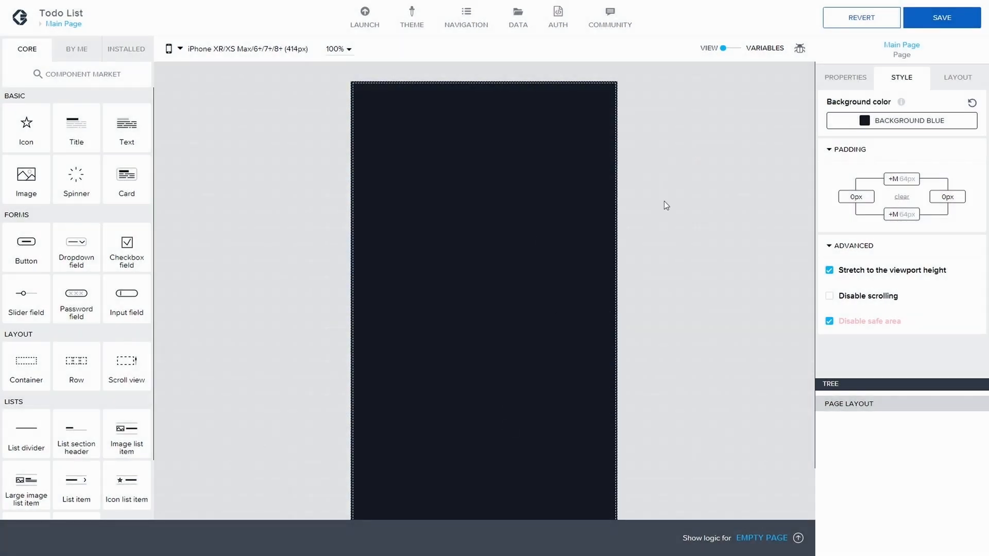
left_click(941, 17)
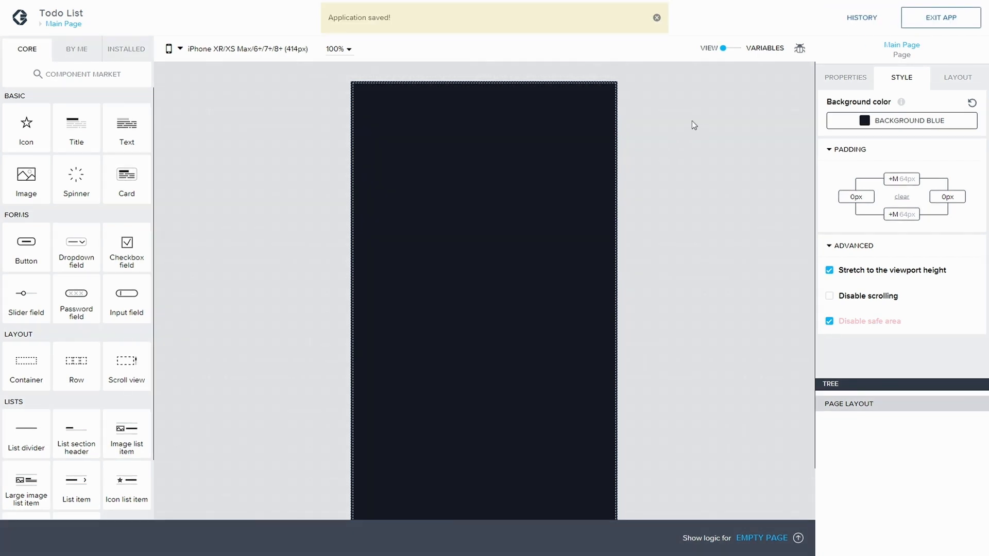
left_click(656, 19)
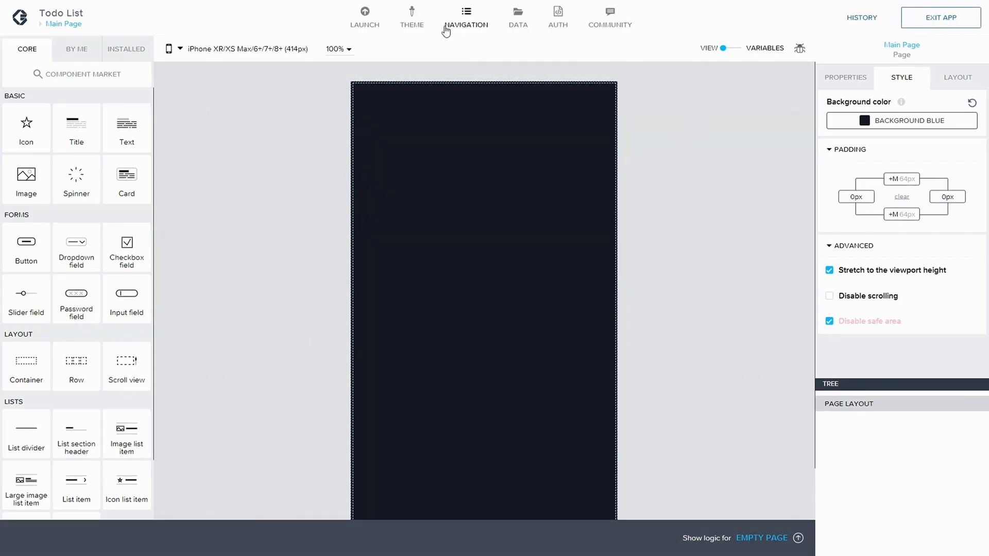
- Disable the navigation header bar in the app's built-in navigation settings
left_click(479, 25)
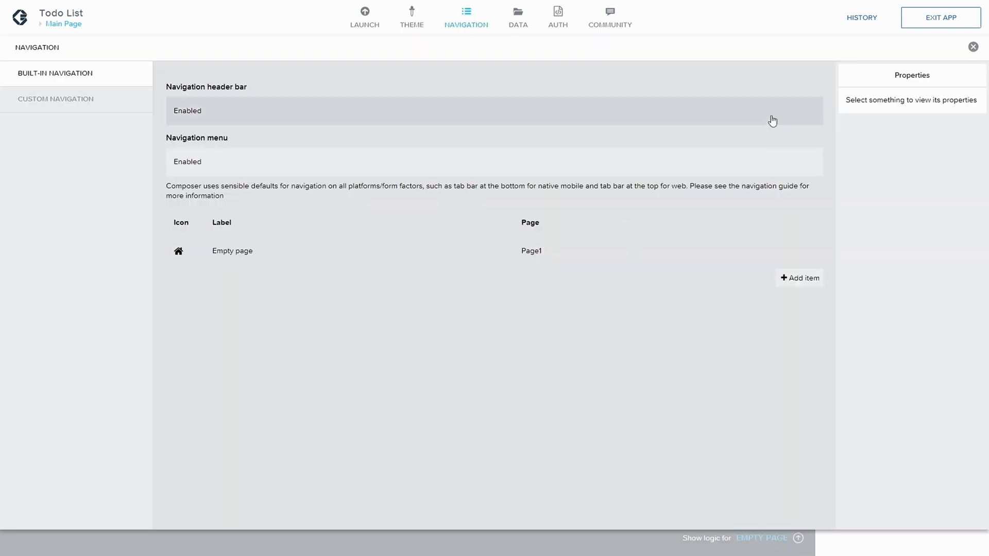
left_click(386, 109)
left_click(882, 124)
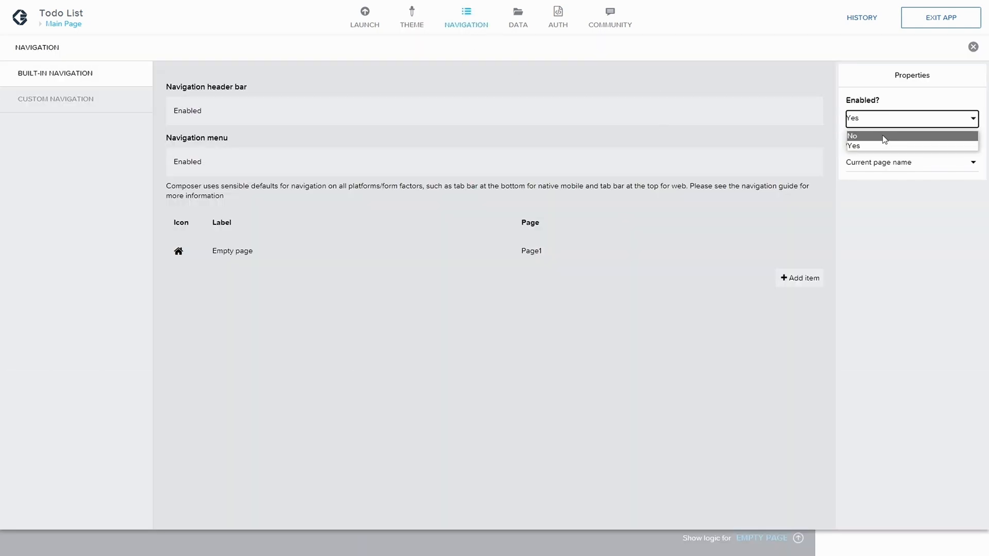
left_click(882, 135)
- Disable the navigation menu in the built-in navigation settings
left_click(681, 170)
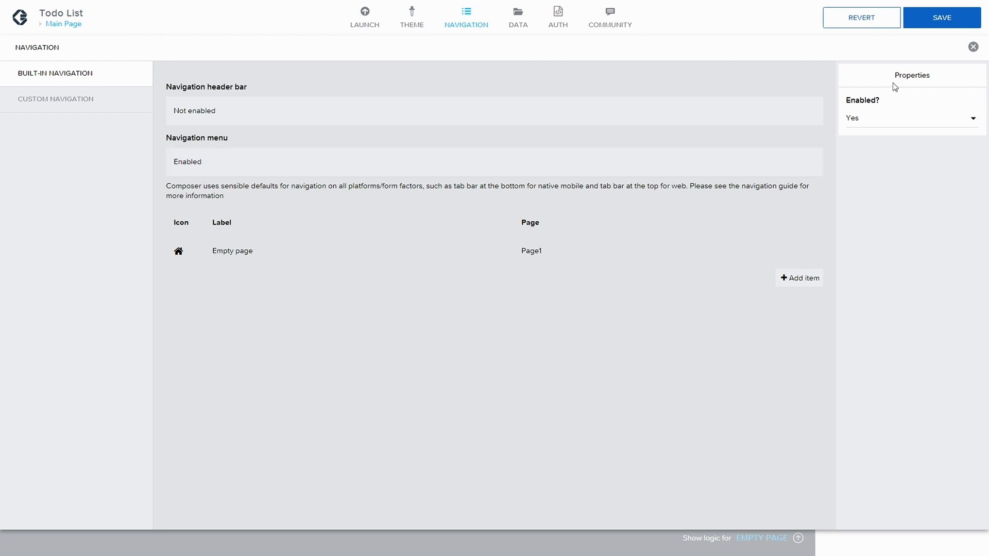
left_click(880, 119)
left_click(889, 135)
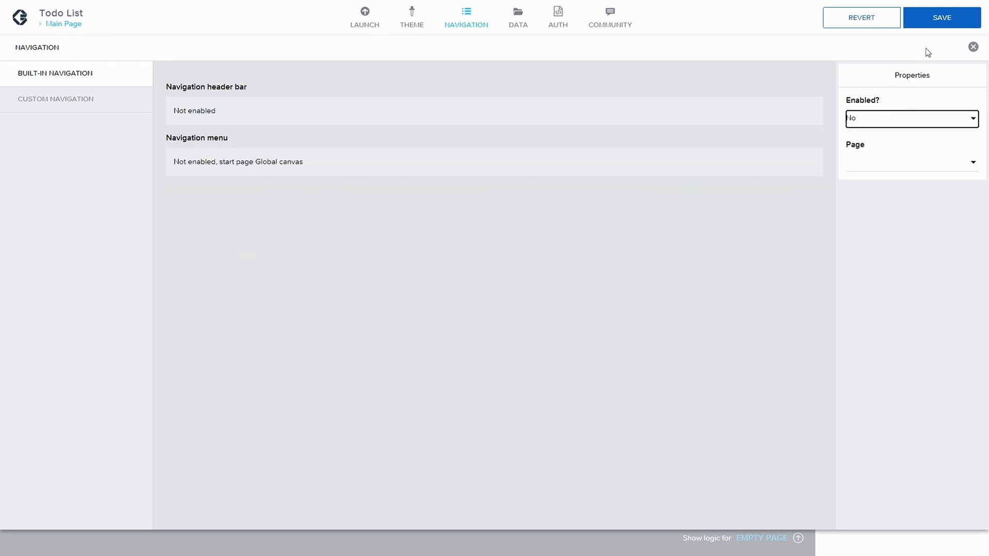
- Choose Main Page as the start page, save the app and close the navigation settings
left_click(970, 161)
left_click(901, 197)
left_click(935, 165)
left_click(878, 191)
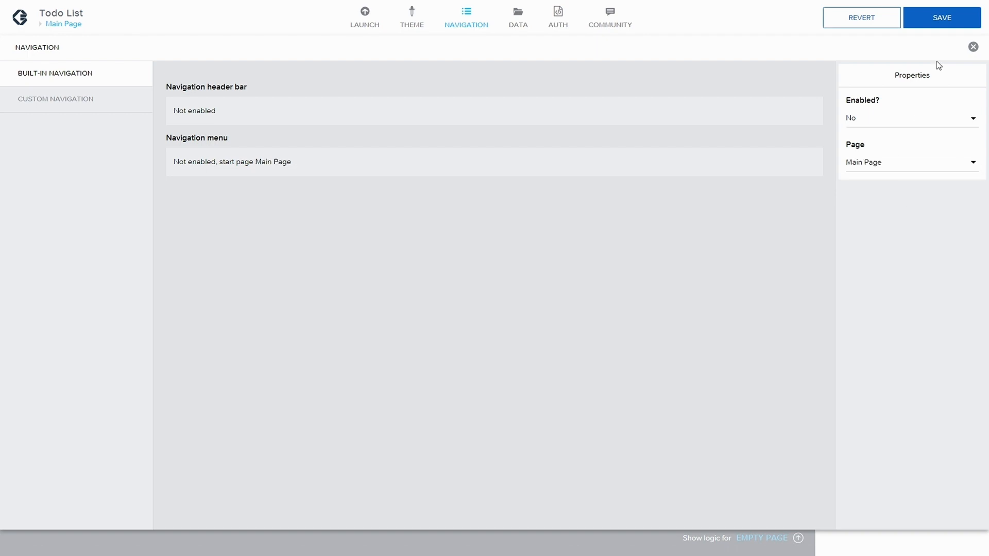
left_click(938, 17)
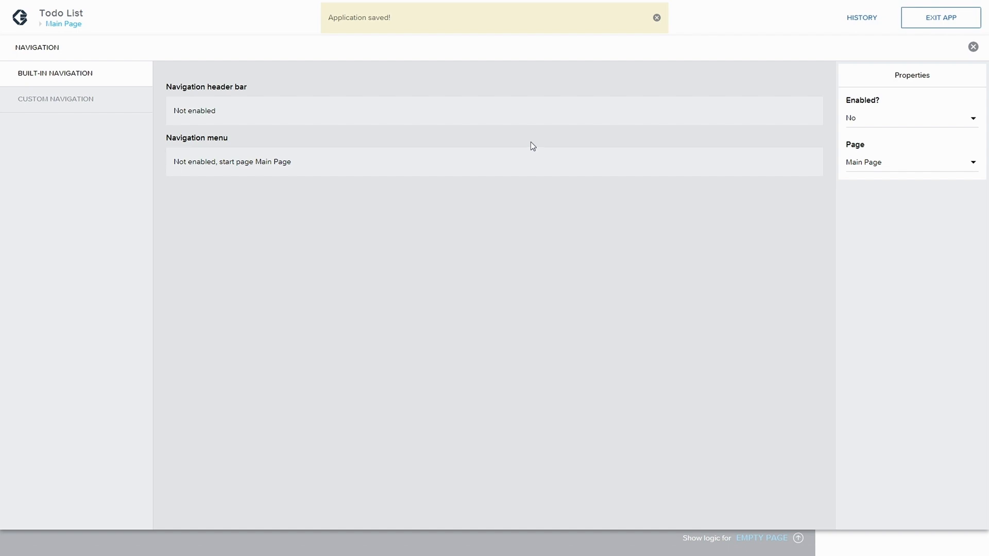
left_click(973, 47)
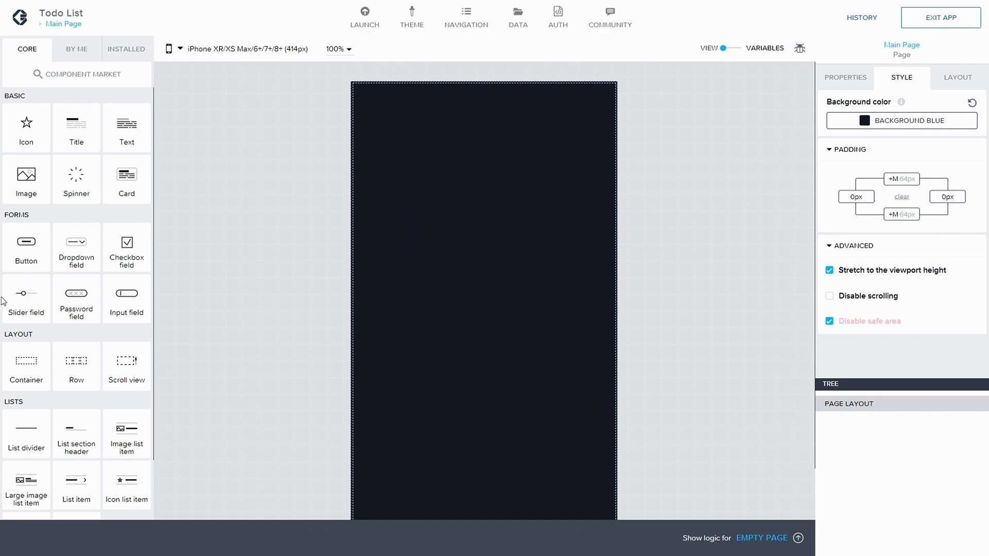
- Add a container to the page layout and paste a copy of it below
left_click_drag(50, 368, 877, 428)
left_click(863, 422)
key("ctrl+c")
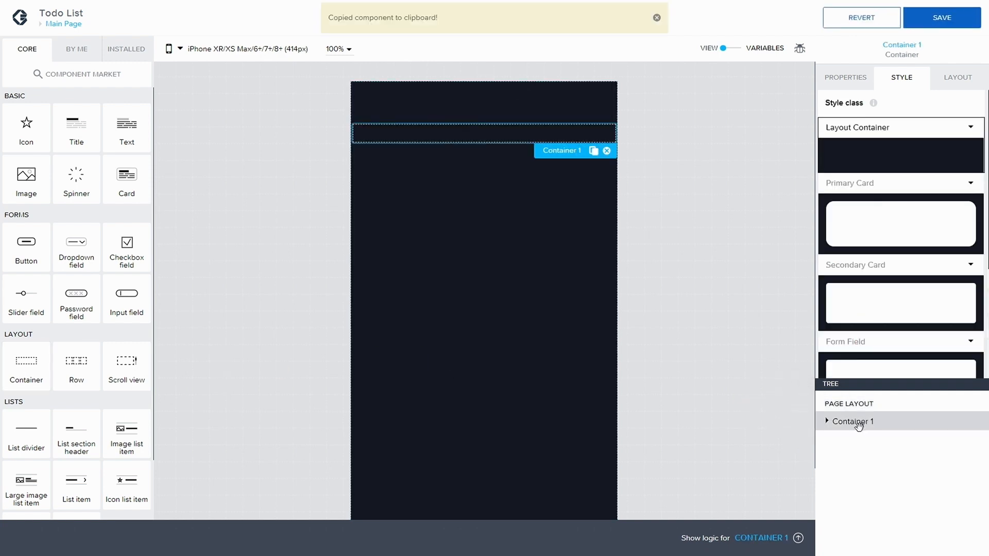
key("ctrl+v")
- Change the first container's display name to Container Top
left_click_drag(899, 373, 878, 263)
left_click(826, 295)
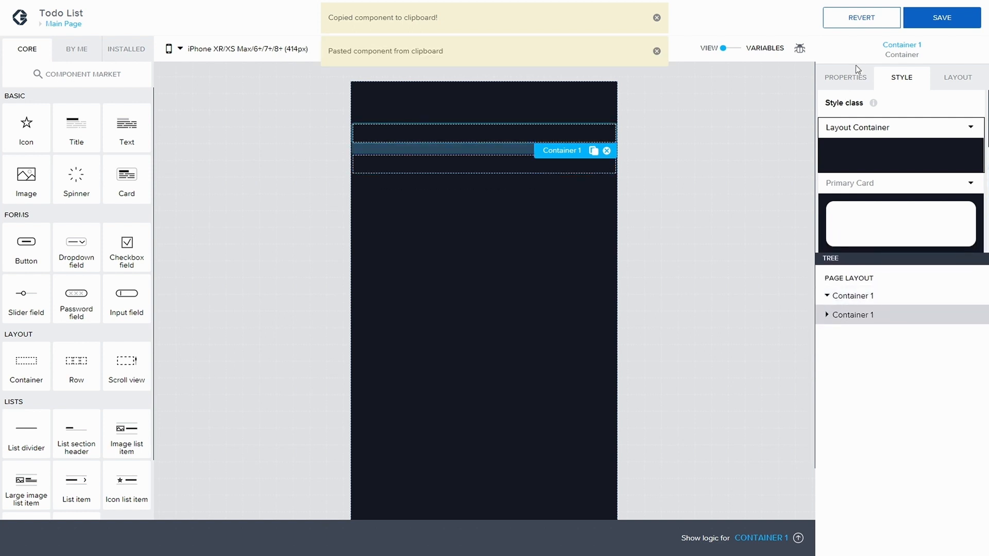
left_click(846, 77)
left_click(845, 200)
scroll(844, 205, "down", 1)
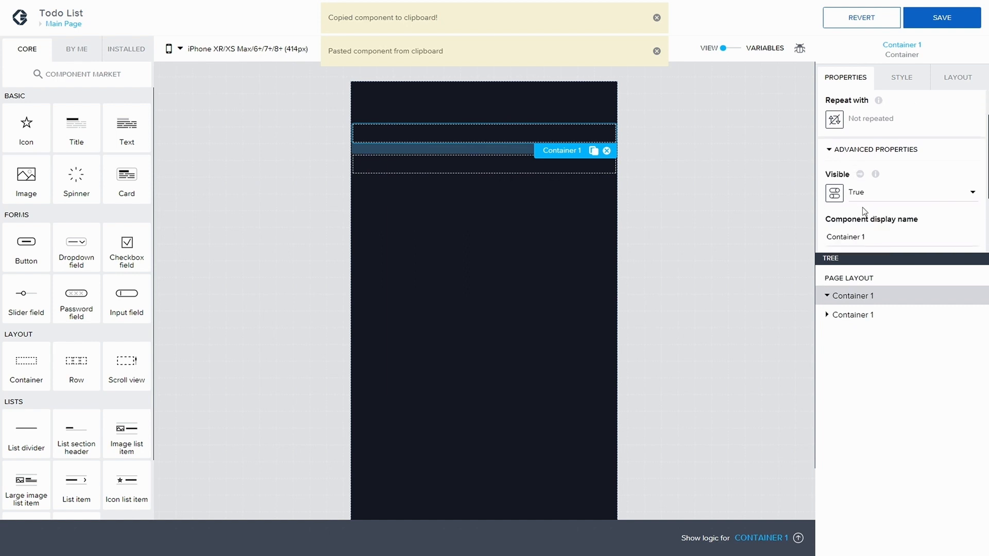
left_click(875, 232)
key("BackSpace")
key("BackSpace")
type("Top")
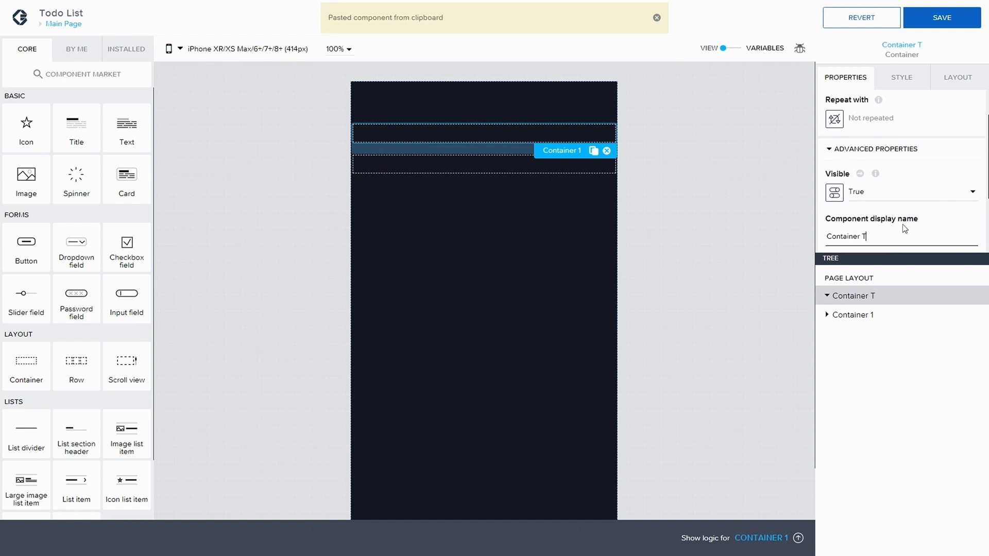
- Change the second container's display name to Container your tasks
left_click(855, 314)
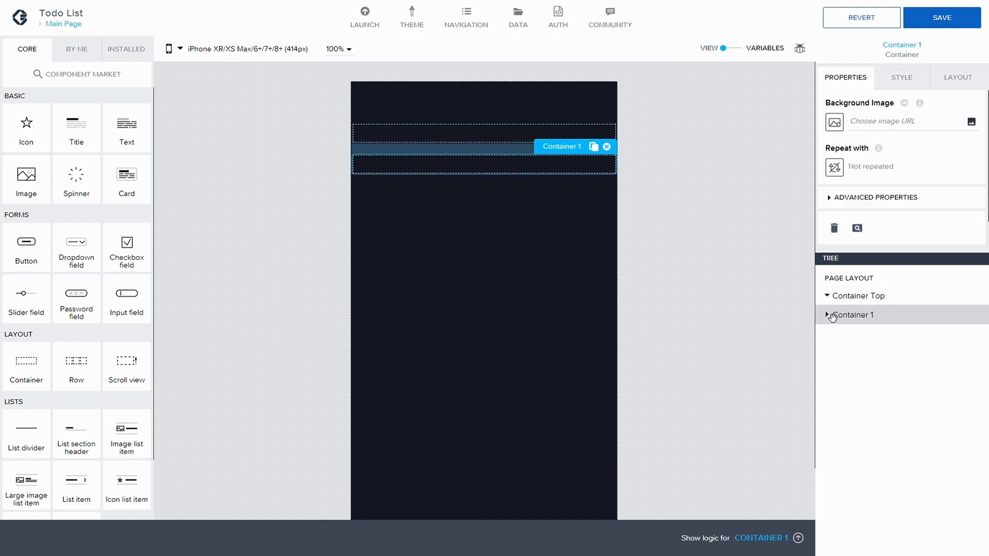
left_click(826, 314)
left_click(835, 197)
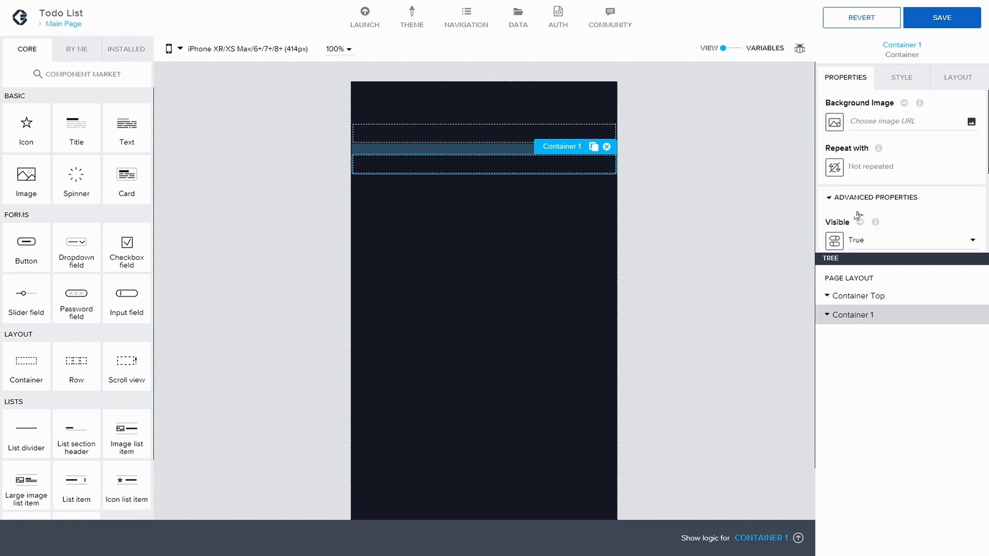
scroll(874, 234, "down", 1)
left_click(877, 232)
key("BackSpace")
key("BackSpace")
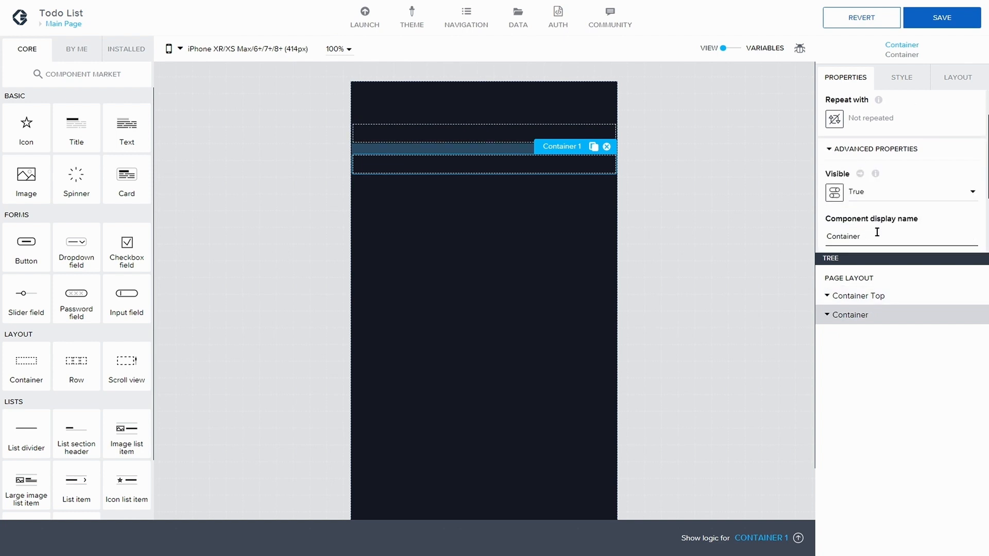
type("your tasks")
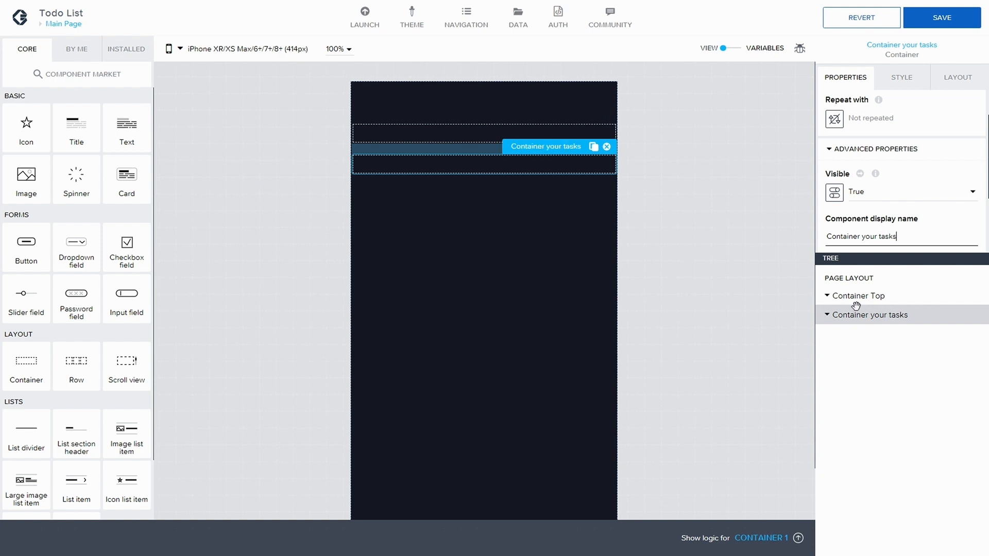
- Add a container inside Container Top and paste two copies of it there
left_click(876, 295)
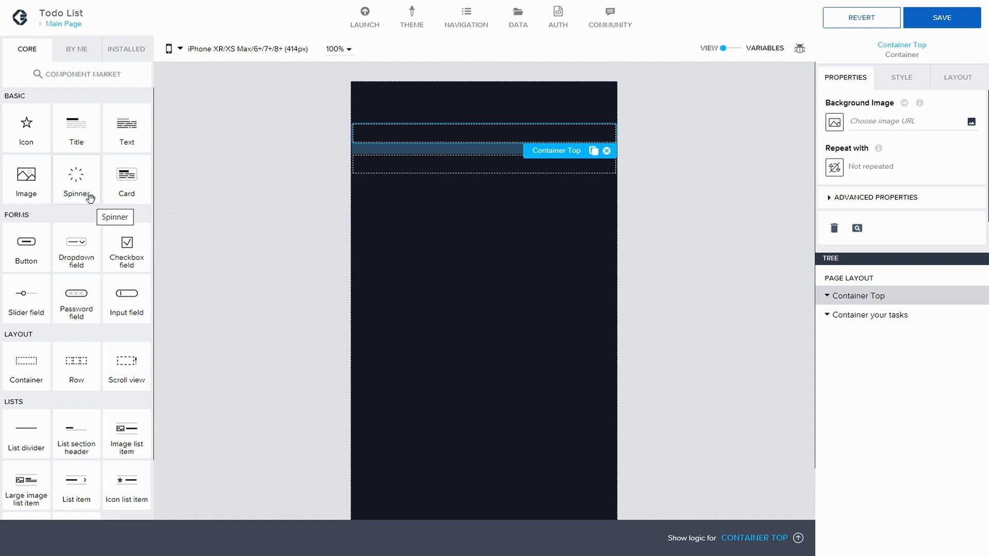
left_click_drag(24, 377, 881, 308)
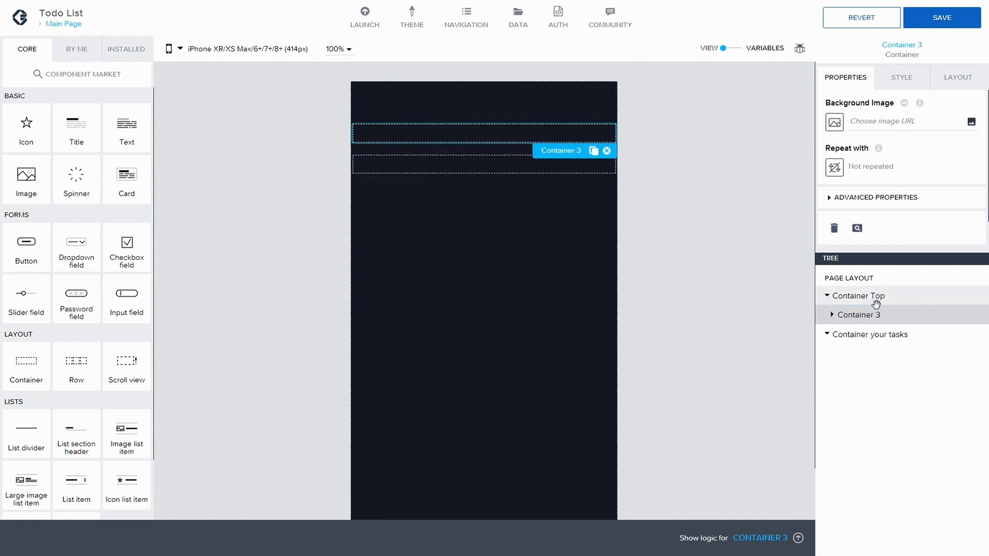
key("ctrl+c")
key("ctrl+v")
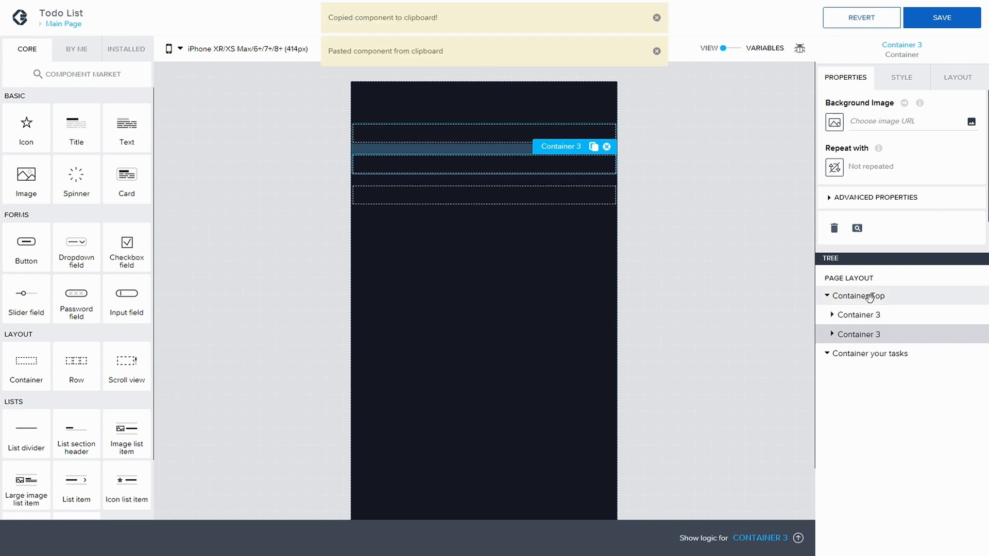
key("ctrl+v")
- Change the display name of the first container nested in Container Top to Container Name
left_click(845, 197)
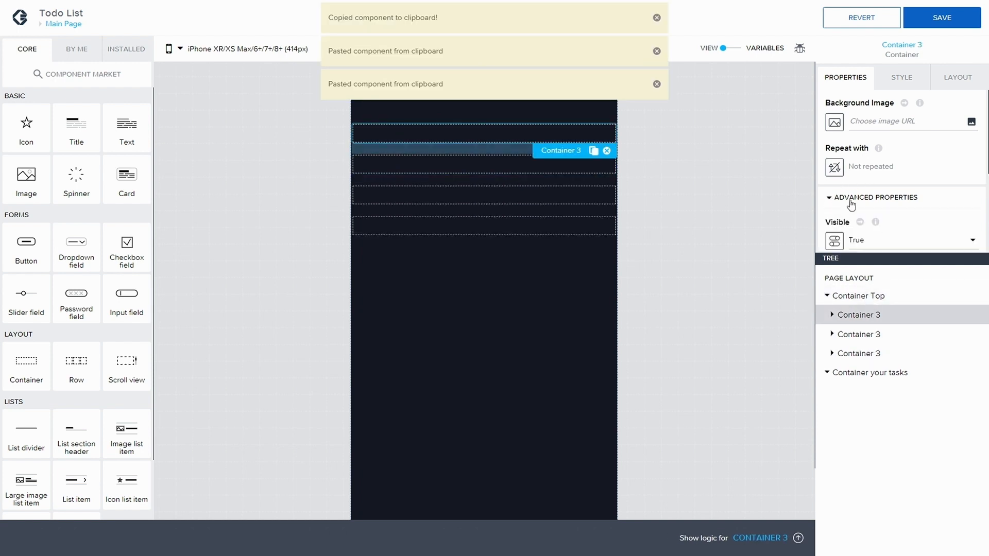
scroll(860, 216, "down", 1)
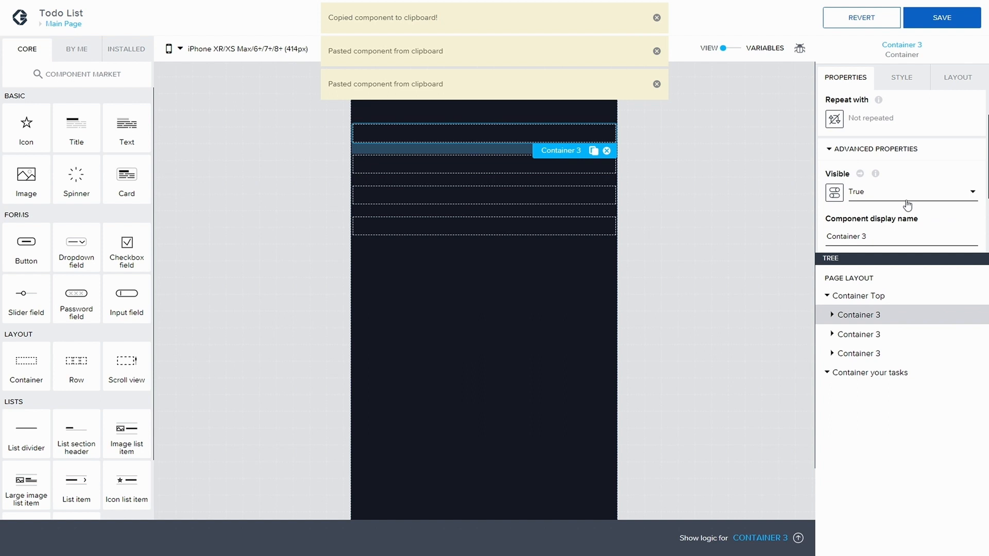
key("BackSpace")
key("BackSpace")
type("Good")
key("BackSpace")
key("BackSpace")
key("BackSpace")
key("BackSpace")
key("BackSpace")
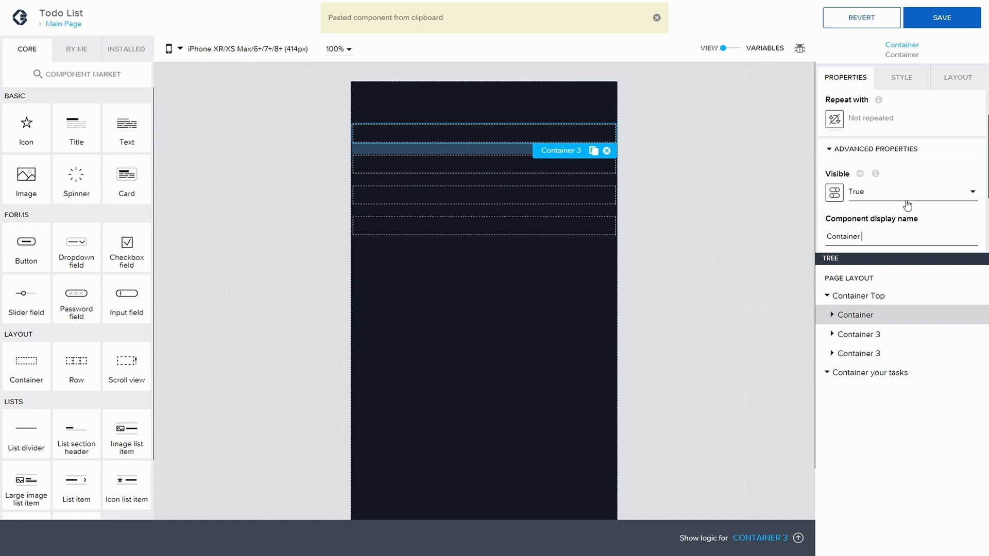
type("Name")
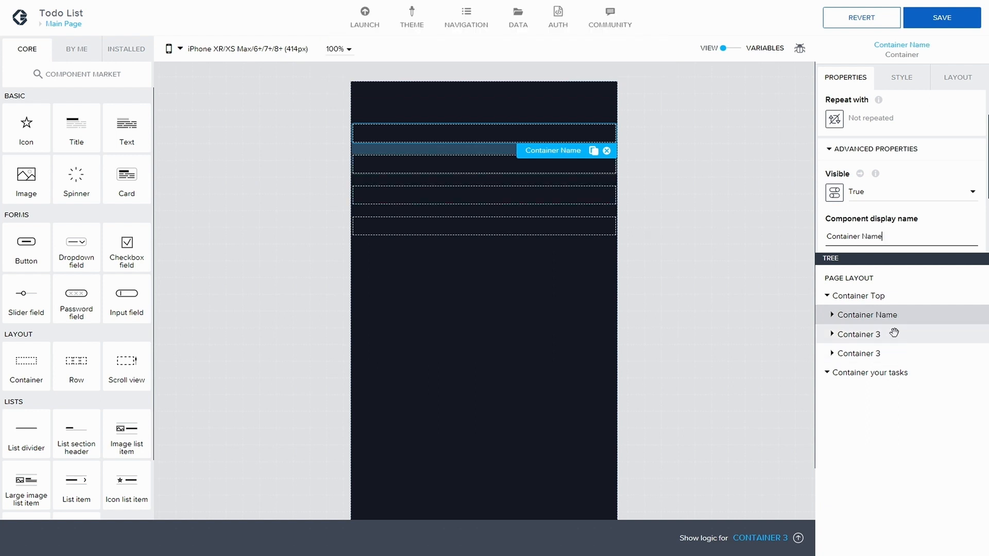
- Rename the second container nested in Container Top as Container Progress
left_click(893, 332)
scroll(871, 232, "down", 1)
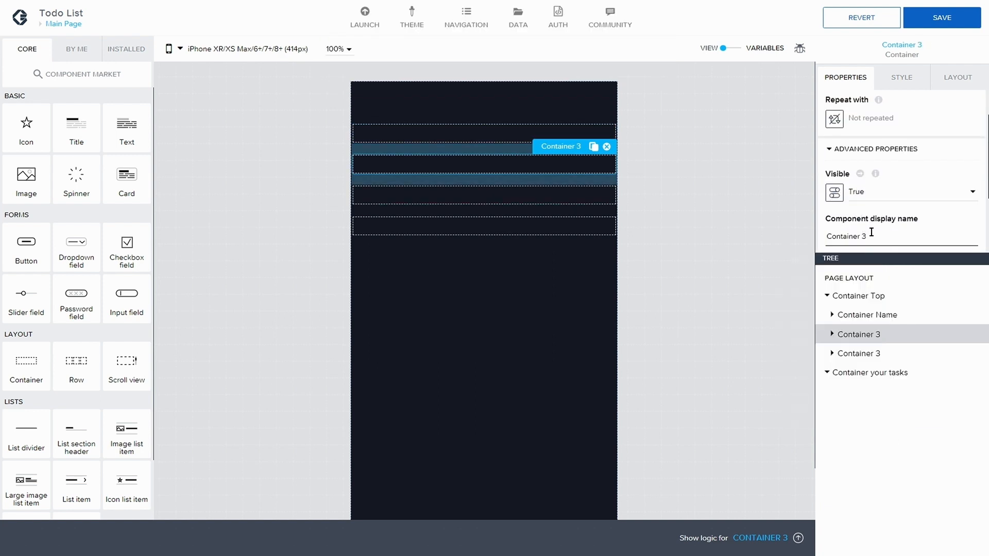
left_click(871, 232)
key("BackSpace")
type("Progress")
- Rename the third container nested in Container Top as Container Info
left_click(836, 354)
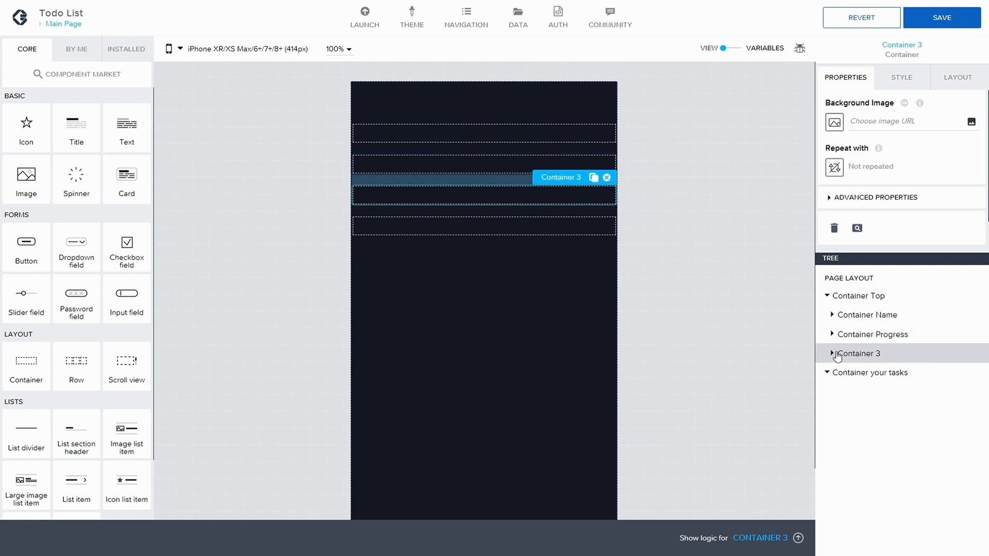
left_click(836, 355)
left_click(830, 198)
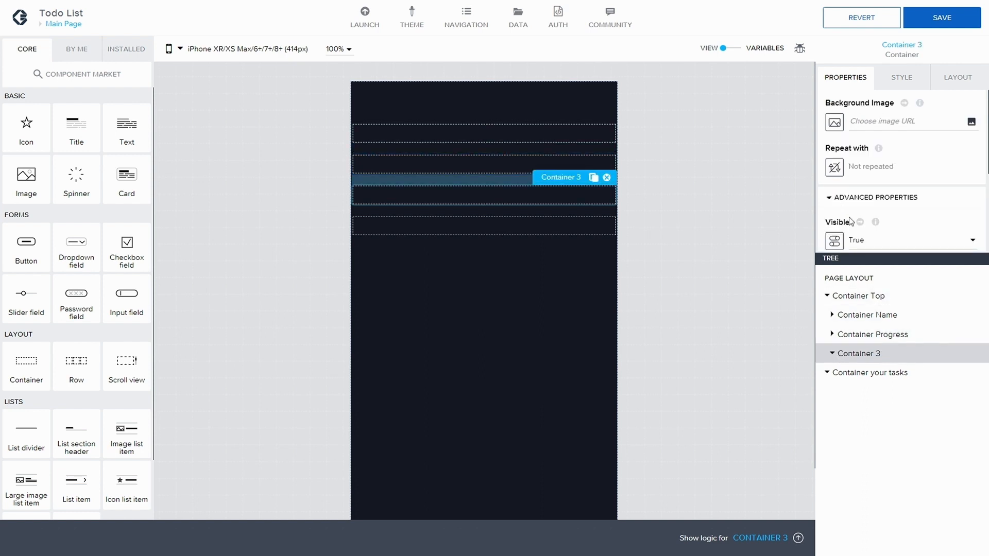
scroll(865, 227, "down", 2)
left_click(872, 214)
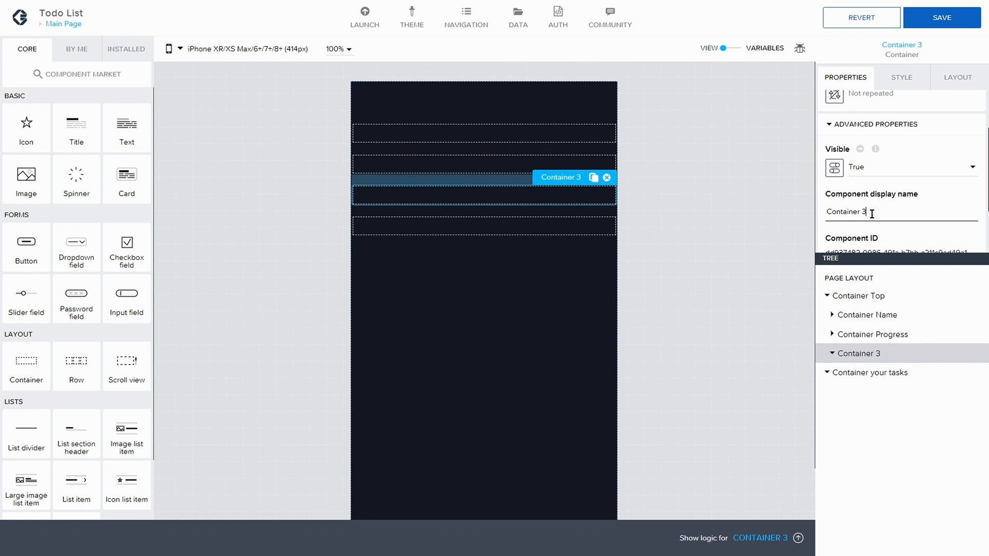
key("BackSpace")
type("Ino")
key("BackSpace")
type("fo")
- Add a container inside Container Name and set its display name to Container Text
left_click(838, 314)
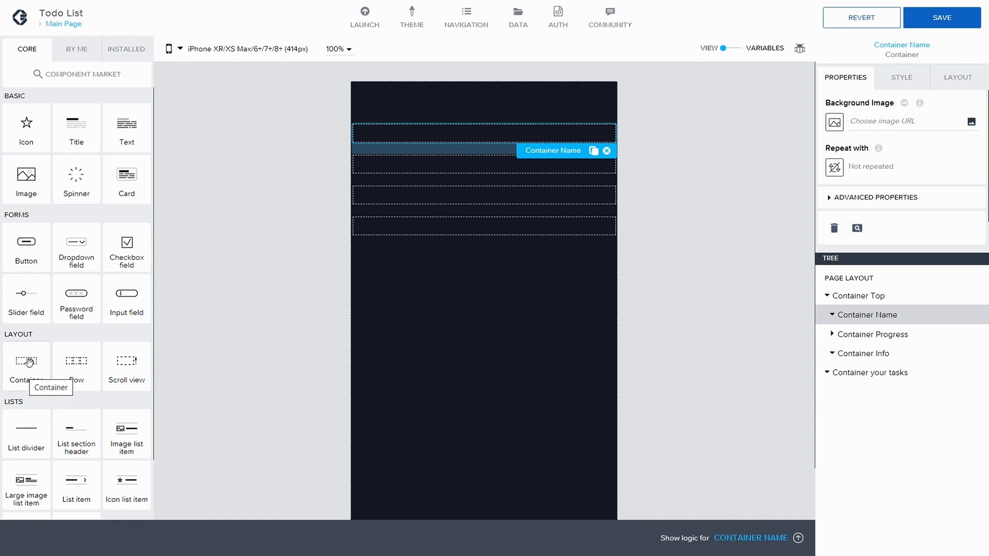
left_click_drag(22, 370, 874, 337)
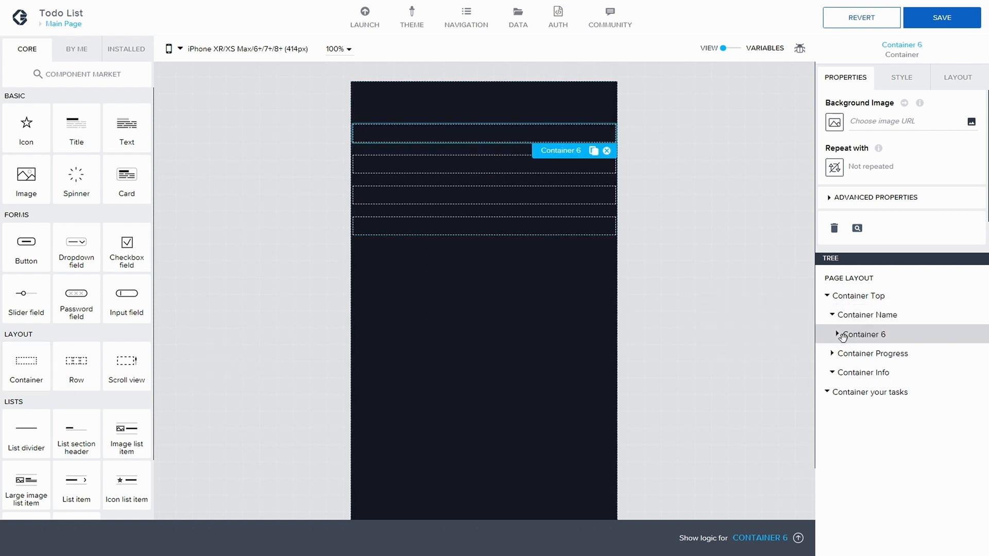
left_click(831, 202)
scroll(855, 185, "down", 3)
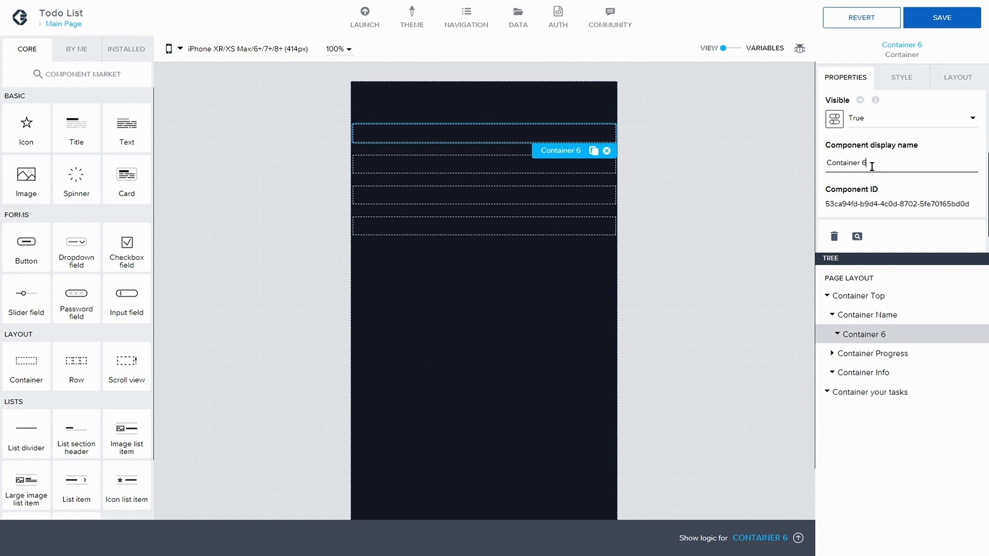
key("BackSpace")
type("Text")
- Copy Container Text and paste the copy inside Container Name
left_click(876, 333)
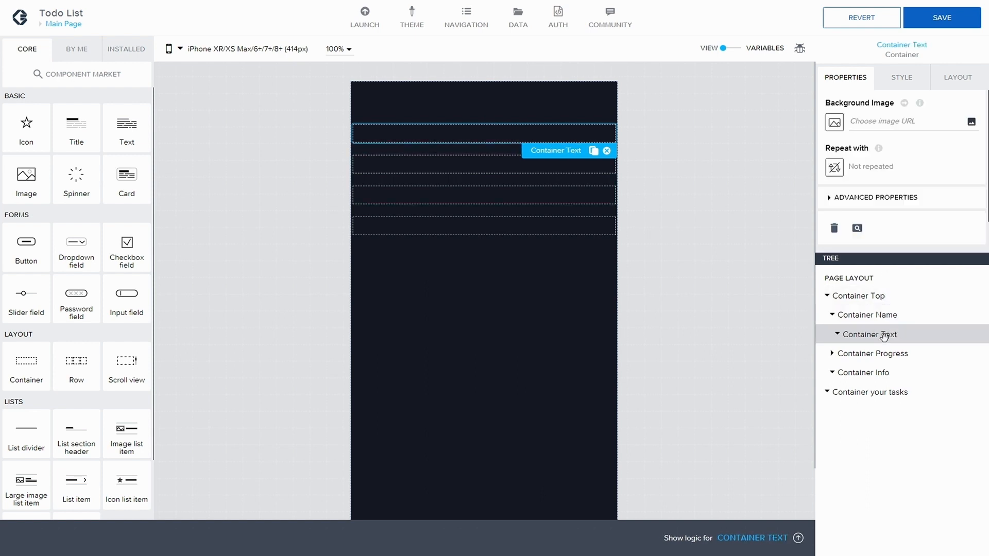
key("ctrl+c")
key("ctrl+v")
- Change the pasted container's display name to Container Profile and save the app
left_click(882, 353)
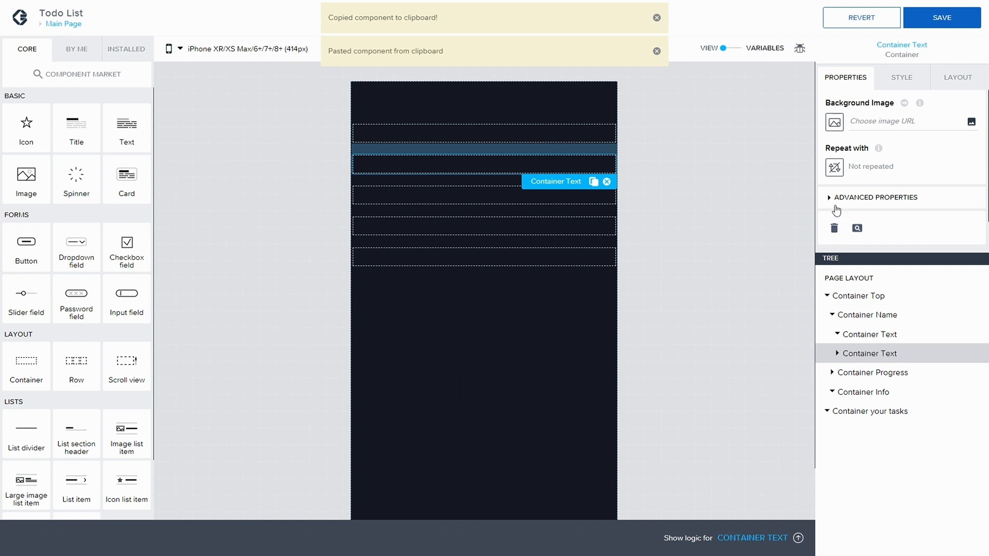
left_click(855, 197)
scroll(855, 193, "down", 2)
left_click(894, 204)
key("BackSpace")
key("BackSpace")
key("BackSpace")
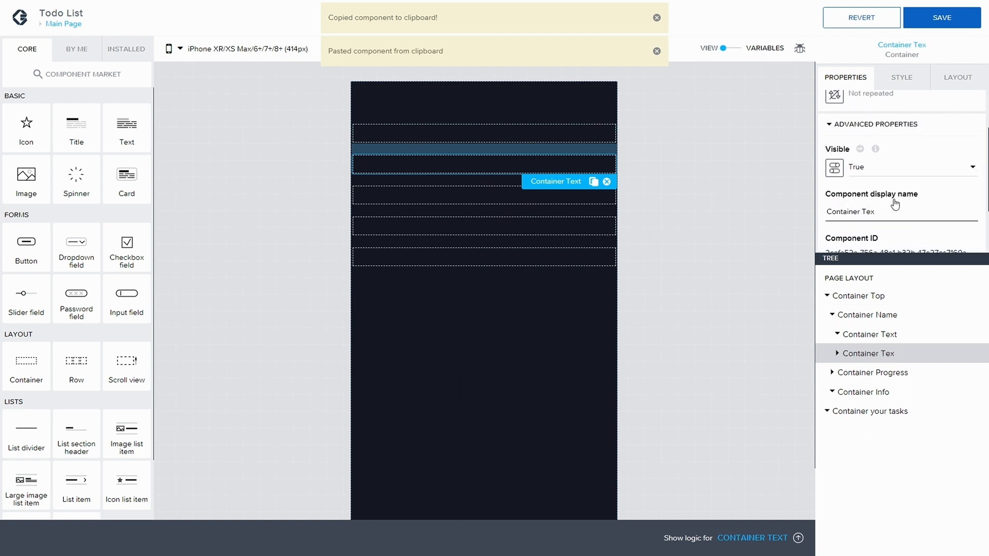
key("BackSpace")
type("Profile")
left_click(947, 25)
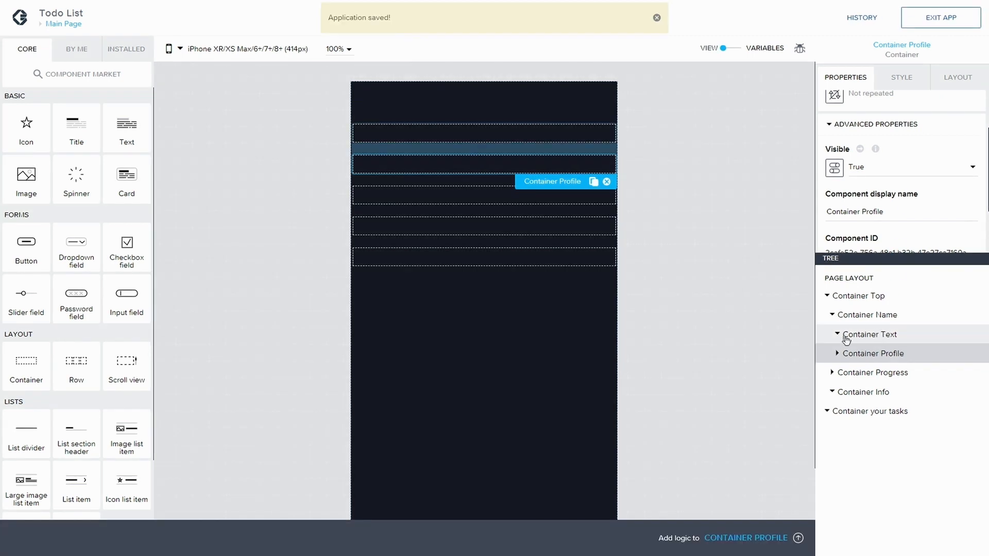
- Add a title component inside Container Text and set its content to Good morning
left_click(846, 339)
left_click_drag(72, 144, 885, 337)
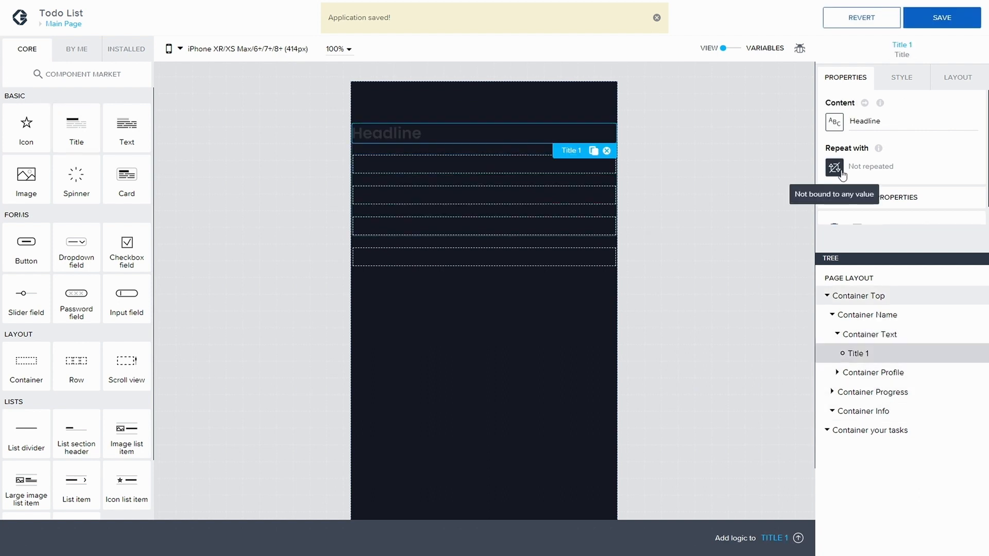
left_click(901, 119)
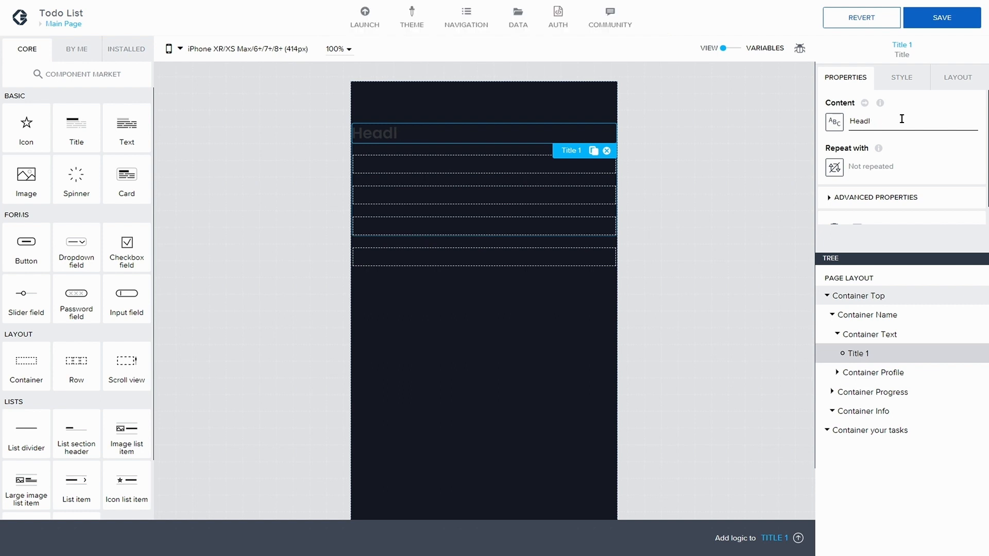
key("BackSpace")
key("BackSpace")
key("BackSpace")
key("BackSpace")
key("BackSpace")
type("Goodmorning")
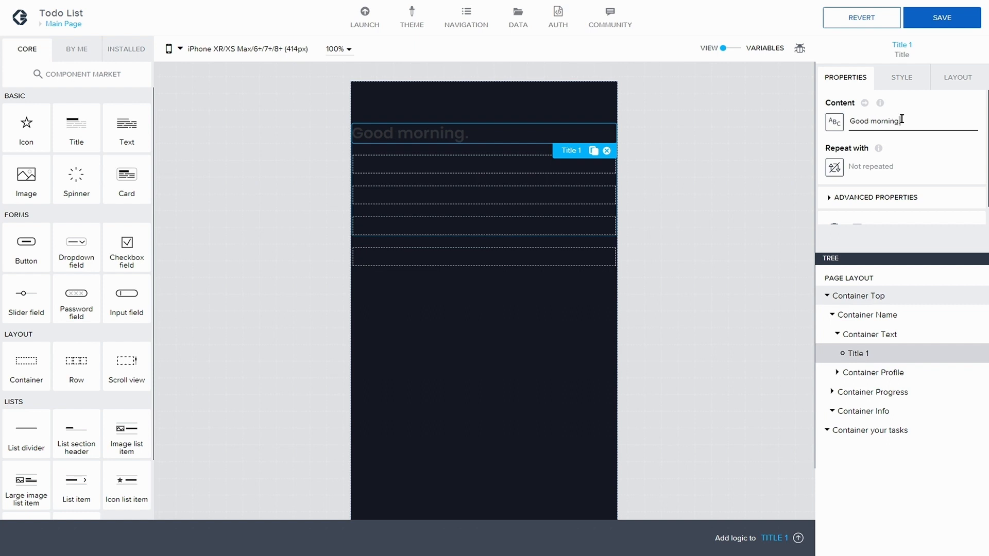
- Copy the Good morning title and paste the copy below it in Container Text
left_click(869, 334)
left_click(861, 356)
key("ctrl+c")
key("ctrl+v")
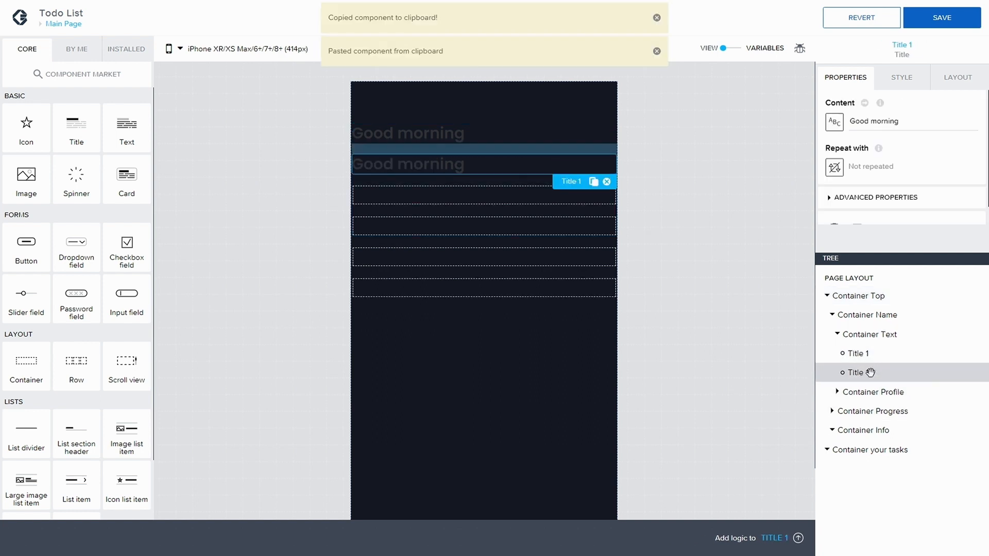
- Set the second title's content to Steve Wozniak and save the app
left_click(898, 120)
key("BackSpace")
key("BackSpace")
key("BackSpace")
key("BackSpace")
key("BackSpace")
key("BackSpace")
key("BackSpace")
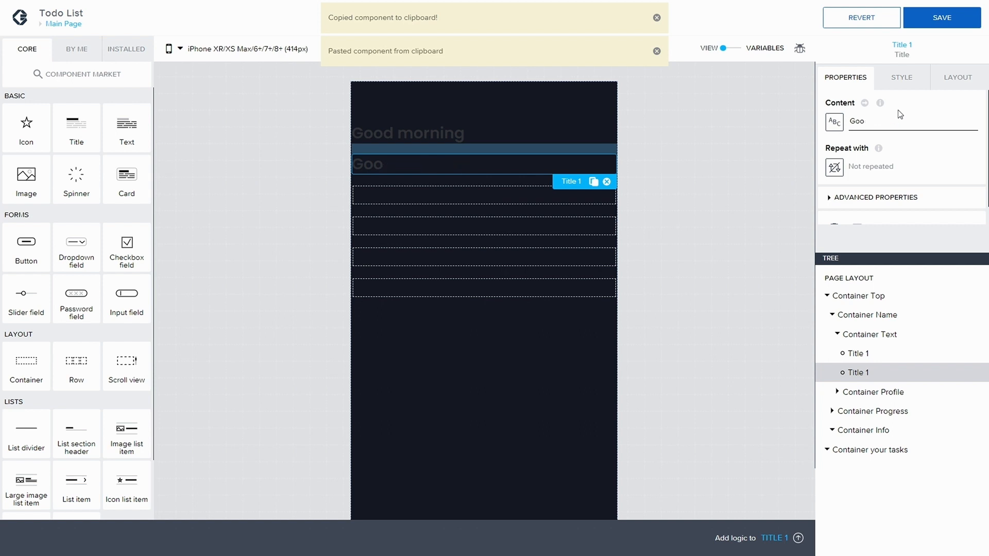
type("Steve")
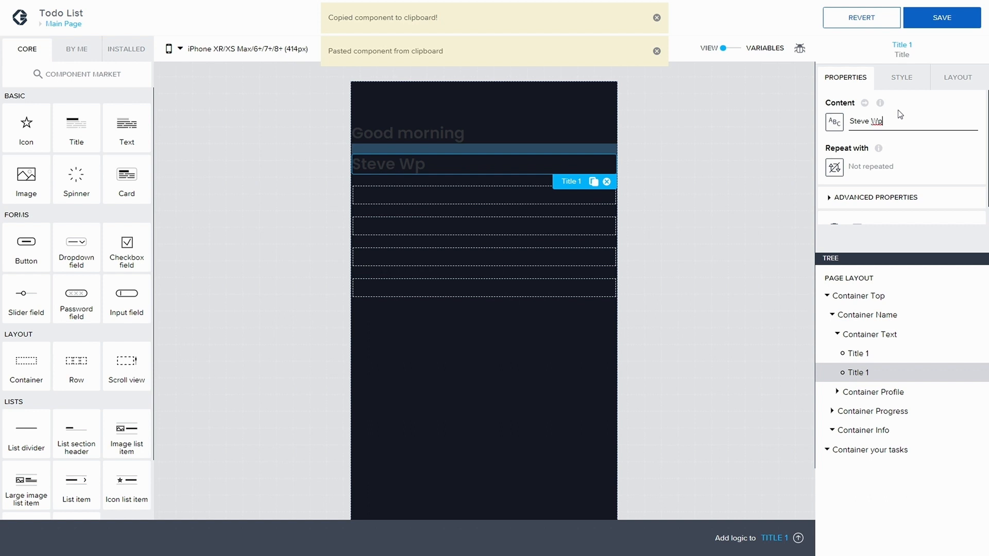
type(" Wozniak")
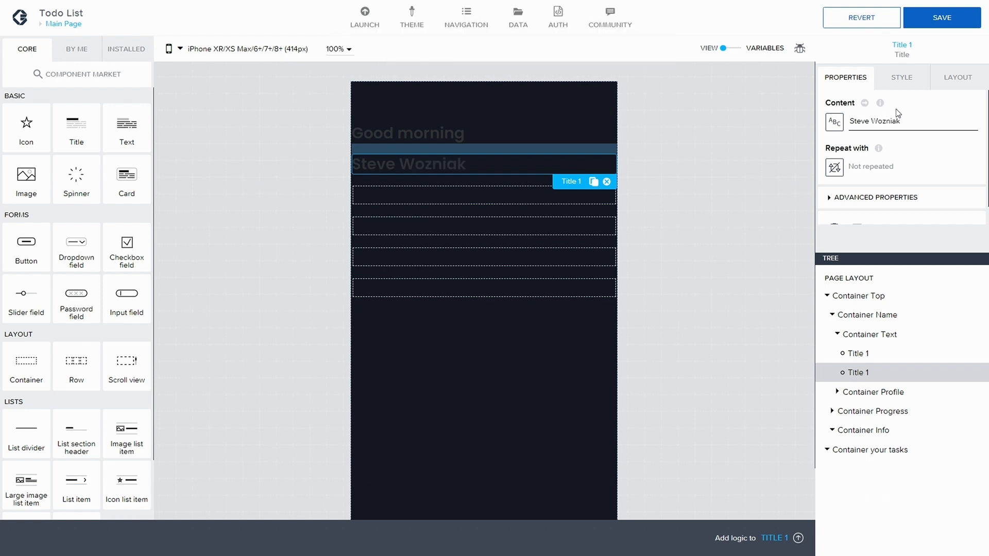
left_click(944, 18)
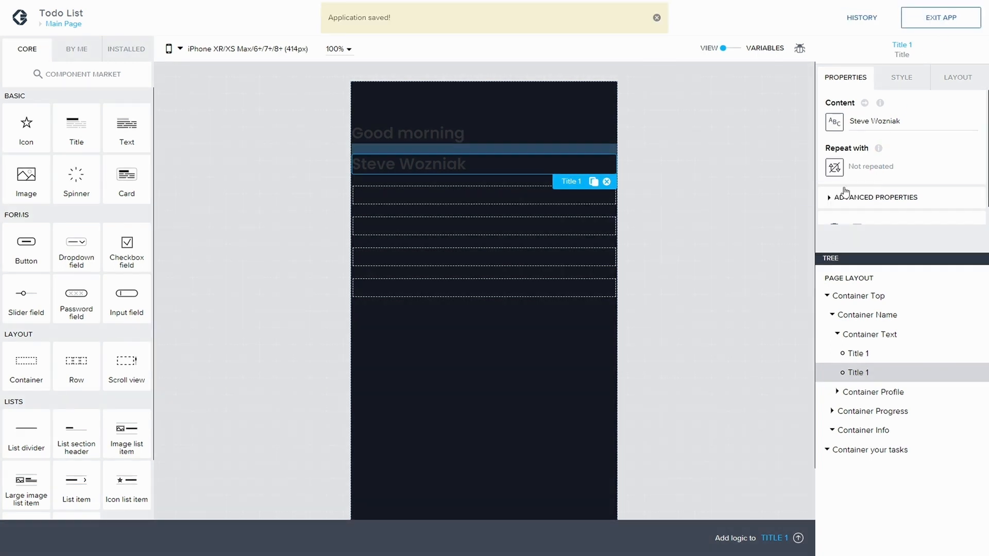
- Collapse Container Text, expand Container Profile and add a new container inside it
left_click(947, 80)
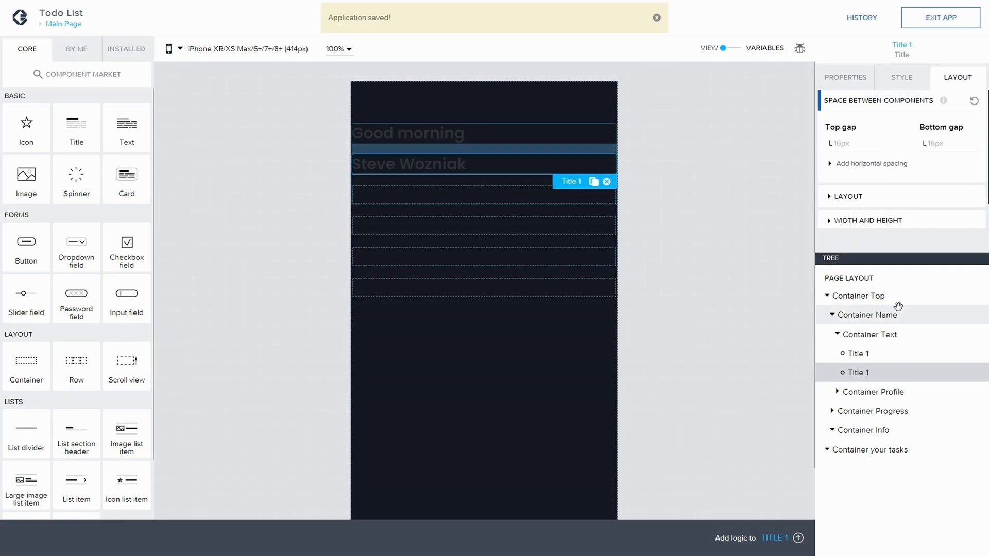
left_click(835, 335)
left_click(837, 334)
left_click(837, 334)
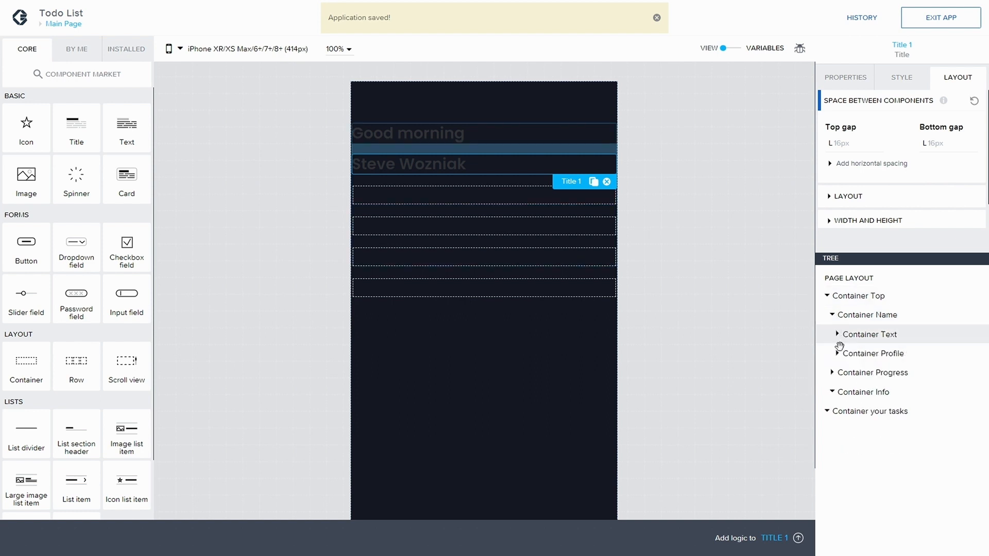
left_click(837, 353)
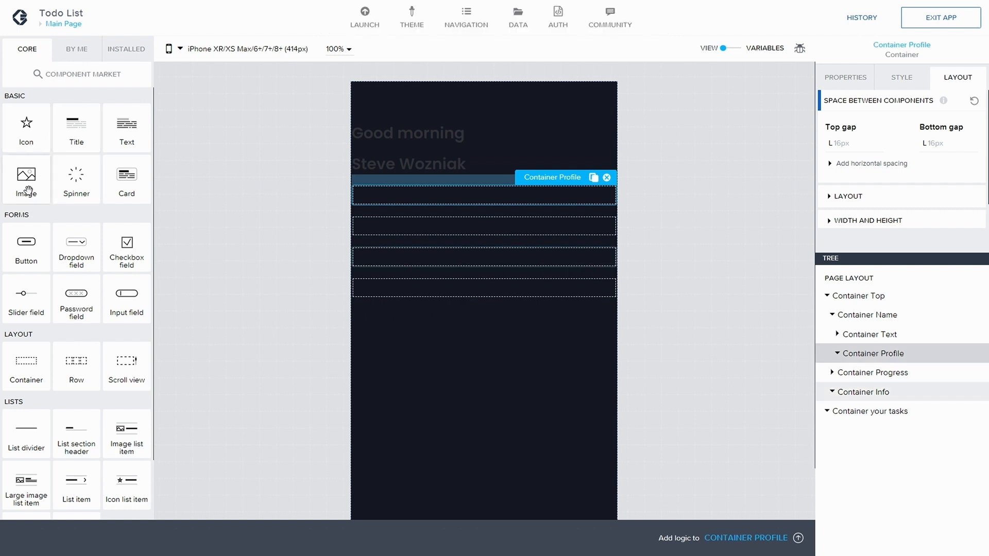
left_click_drag(41, 368, 899, 373)
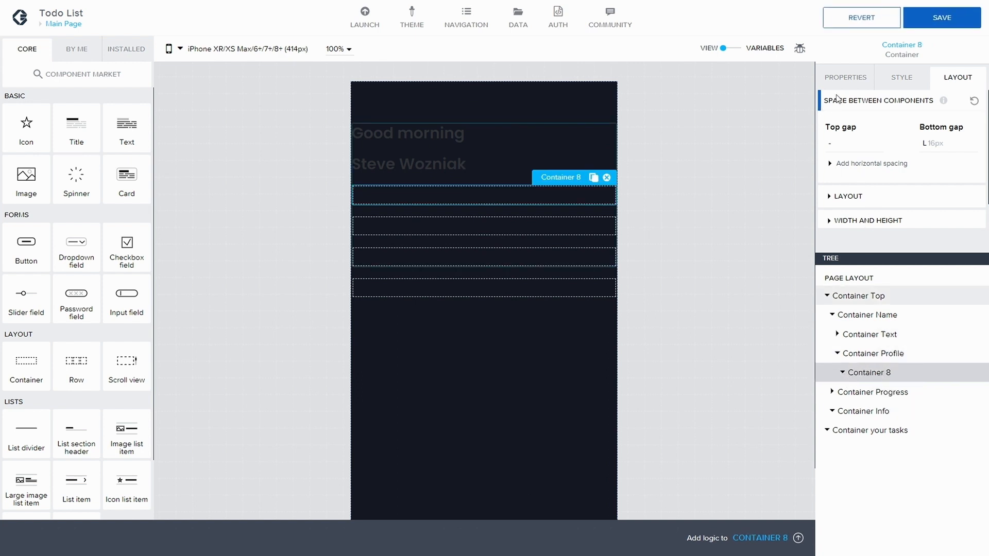
- Rename the new container inside Container Profile as Container Profile Circle
left_click(845, 78)
left_click(828, 197)
scroll(894, 211, "down", 2)
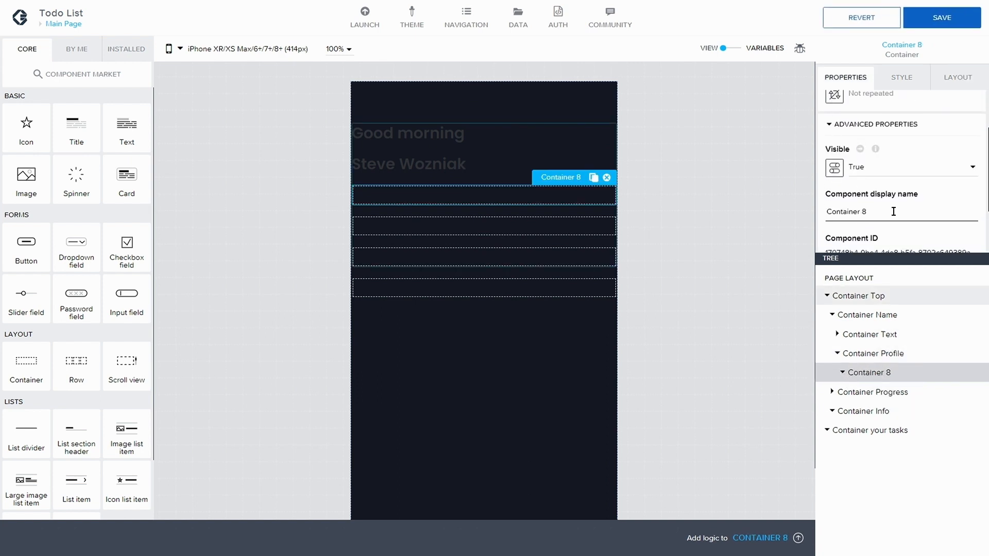
key("BackSpace")
type("Profile Circle")
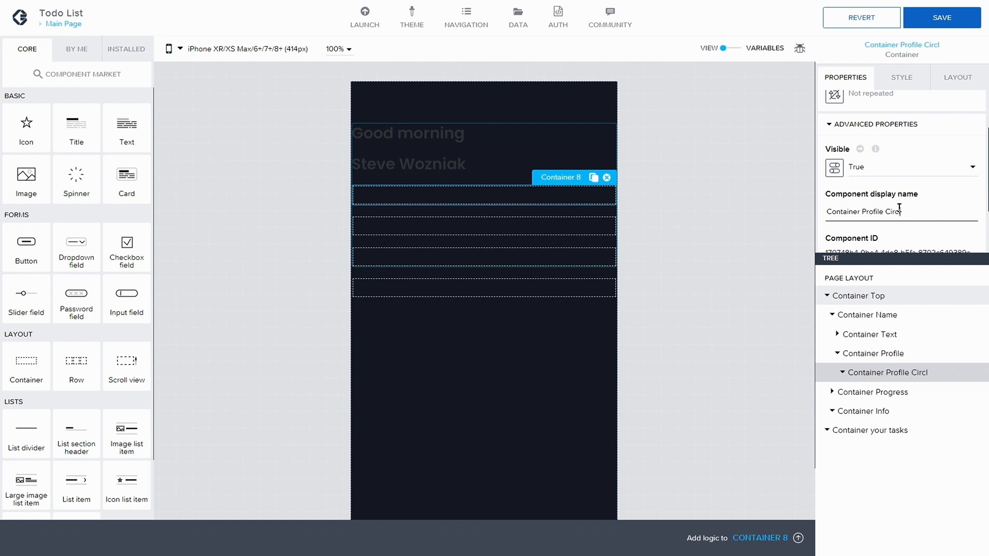
key("BackSpace")
key("BackSpace")
key("BackSpace")
type("cle")
left_click(889, 372)
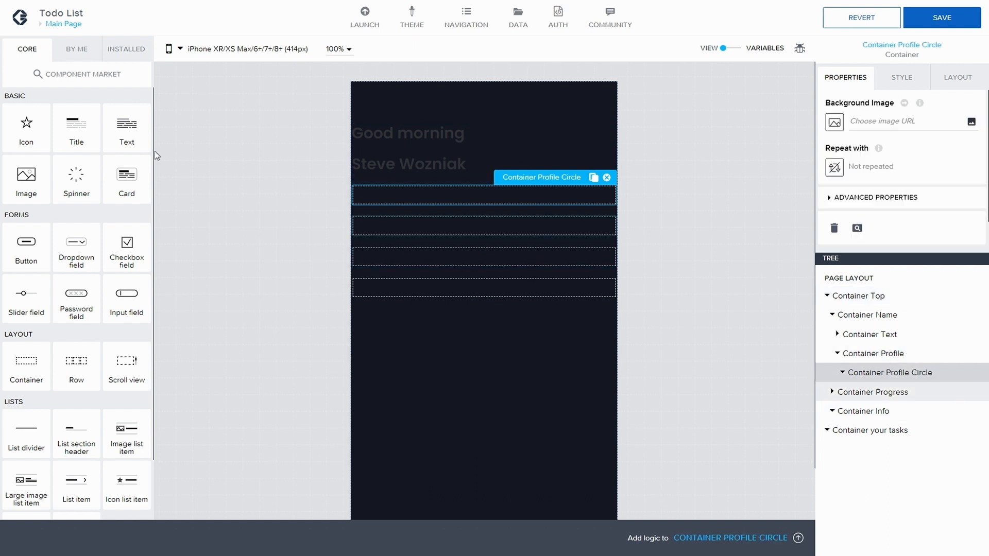
- Add an image component inside Container Profile Circle and give it an exact width of 50 px
left_click_drag(23, 177, 902, 374)
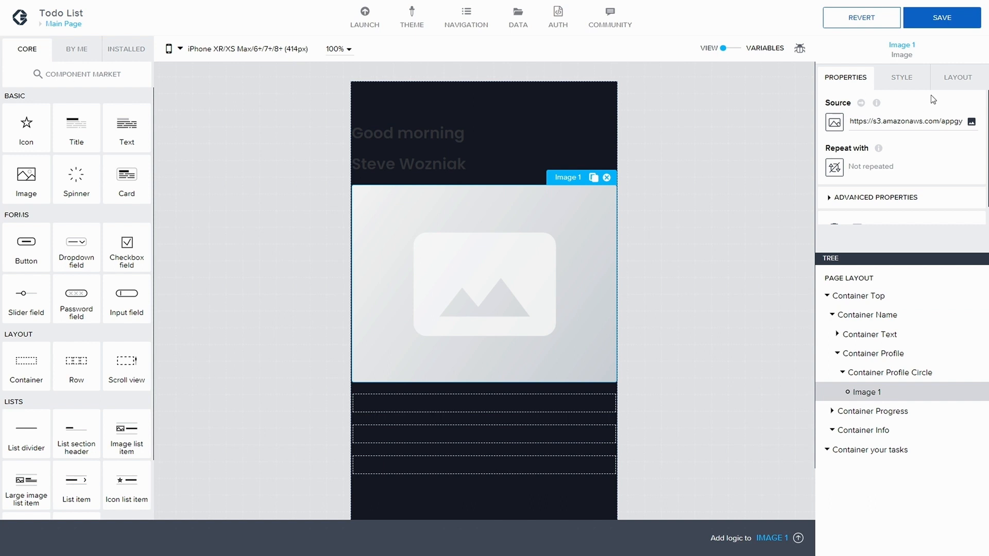
left_click(959, 77)
scroll(935, 122, "down", 1)
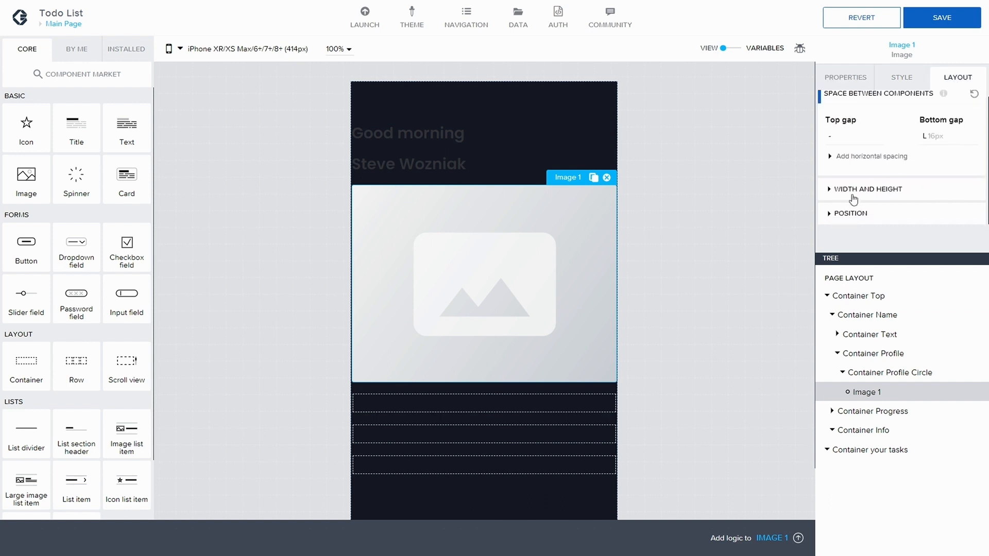
left_click(833, 191)
left_click(832, 190)
left_click(832, 190)
scroll(834, 192, "down", 3)
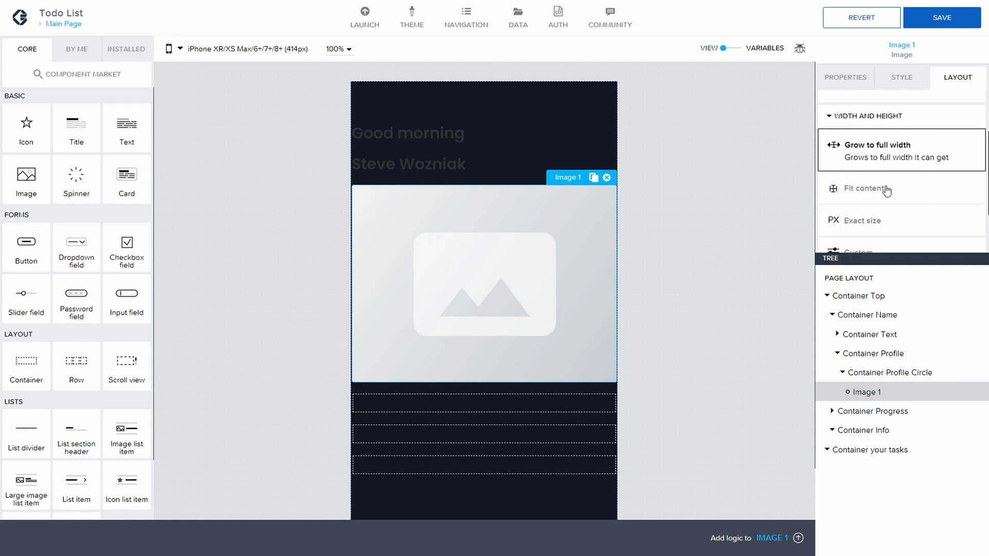
left_click(858, 192)
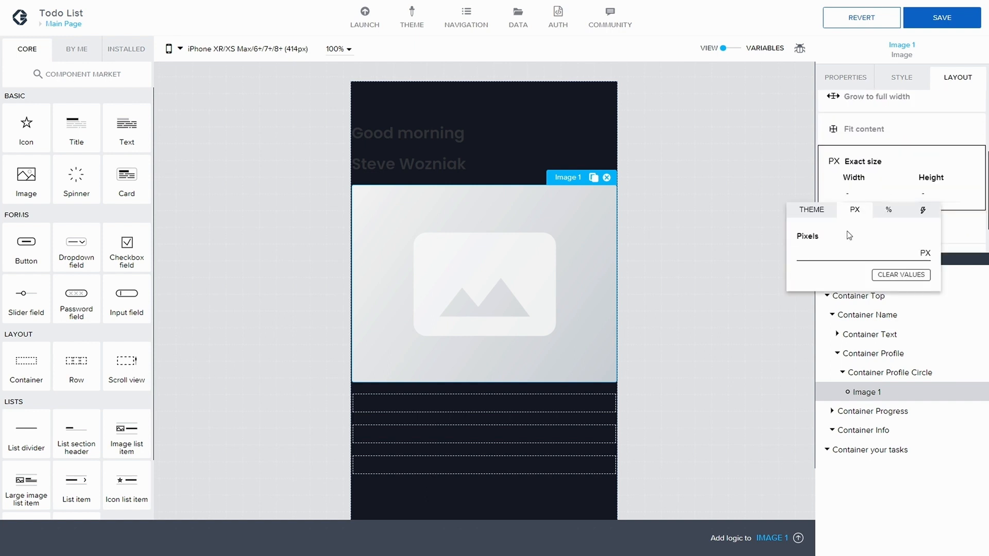
type("50")
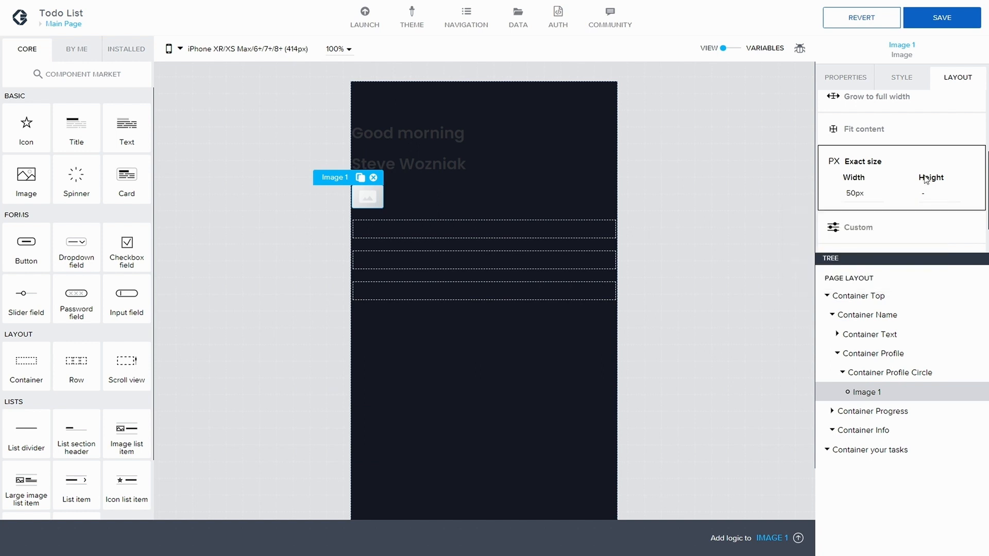
- Set the image's exact height to 50 px and save the app
left_click(923, 193)
type("5")
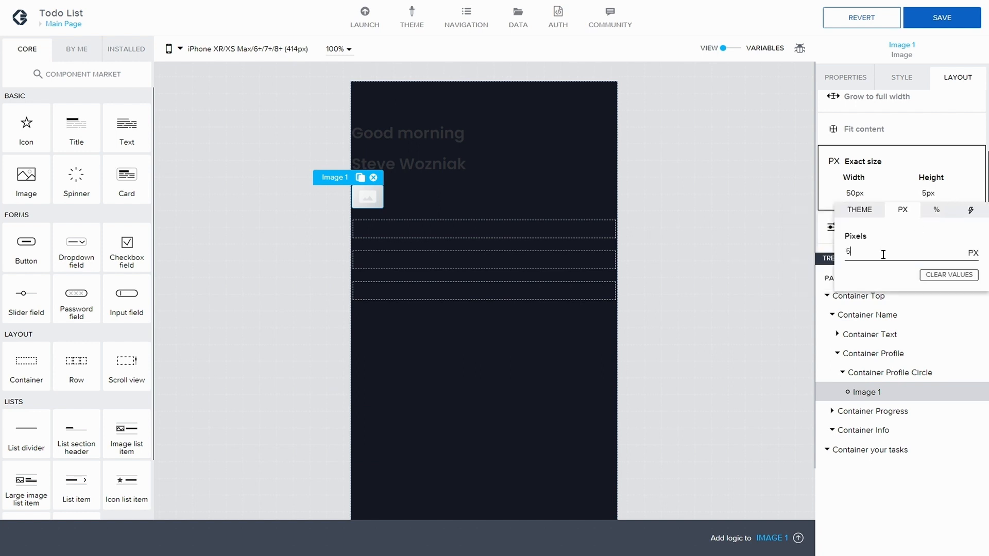
type("0")
left_click(899, 150)
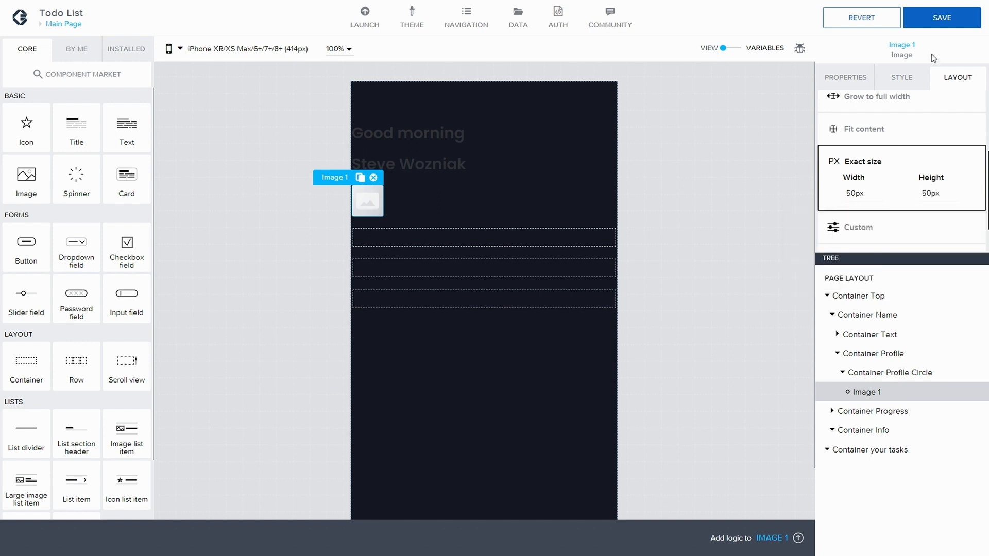
left_click(934, 17)
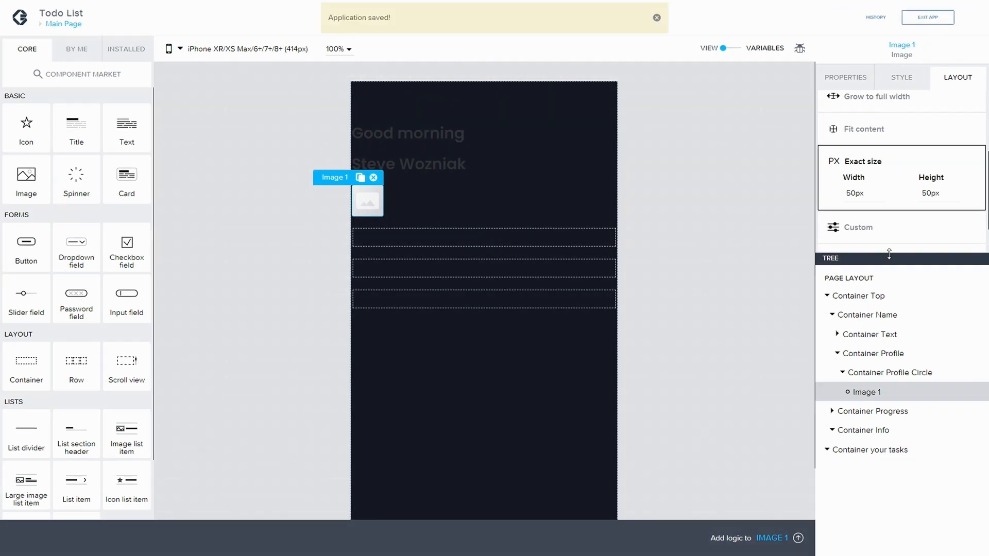
- Collapse Container Profile in the tree and set Container Name's layout direction to horizontal
left_click(837, 353)
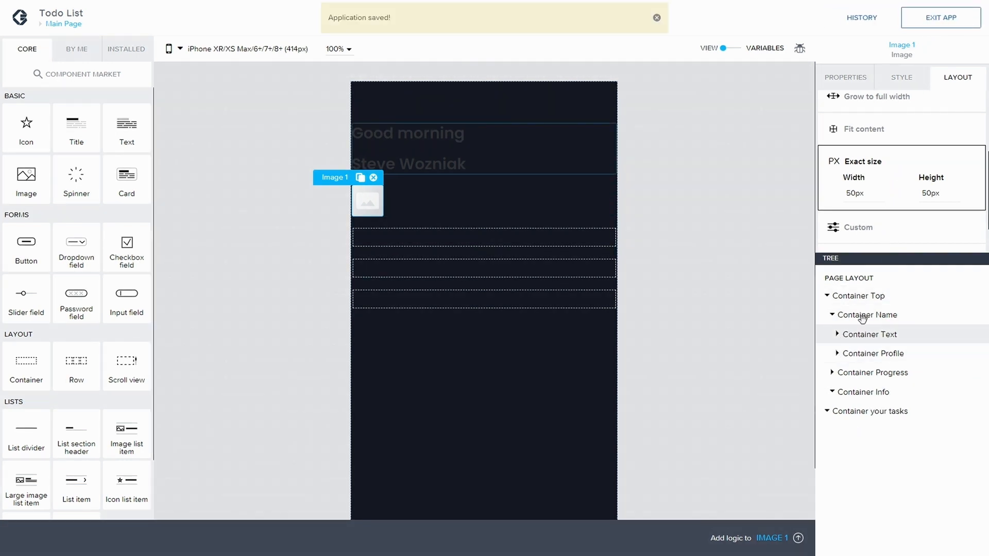
left_click(862, 315)
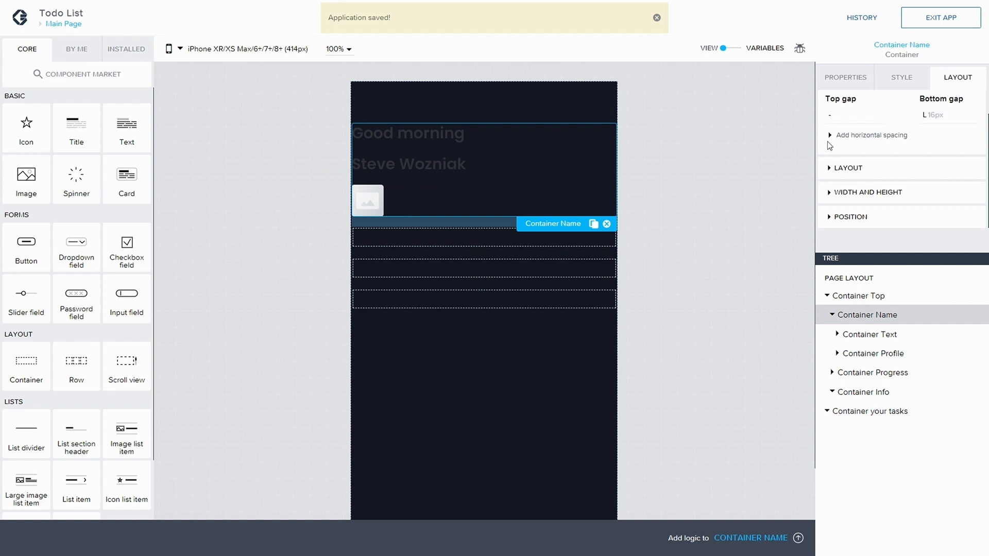
left_click(833, 168)
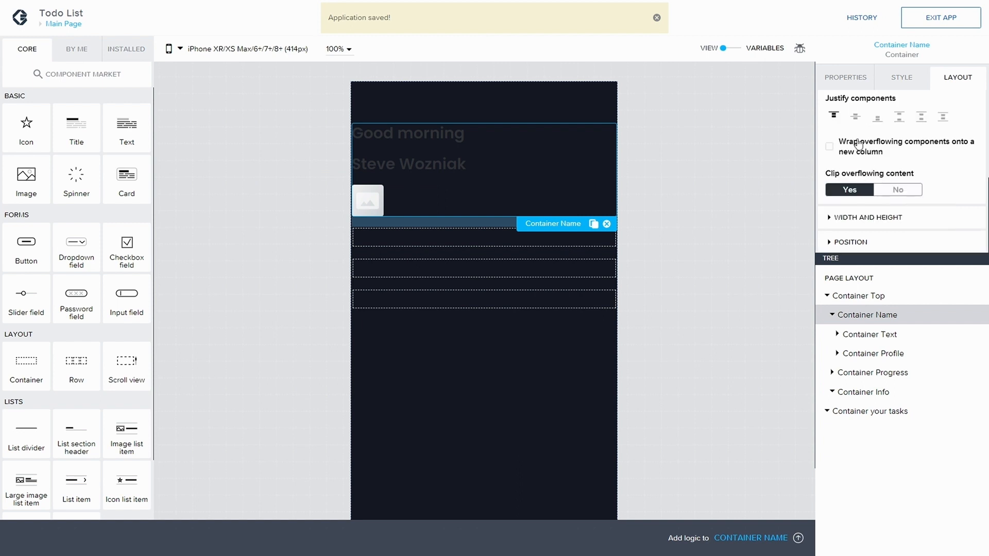
scroll(840, 148, "up", 2)
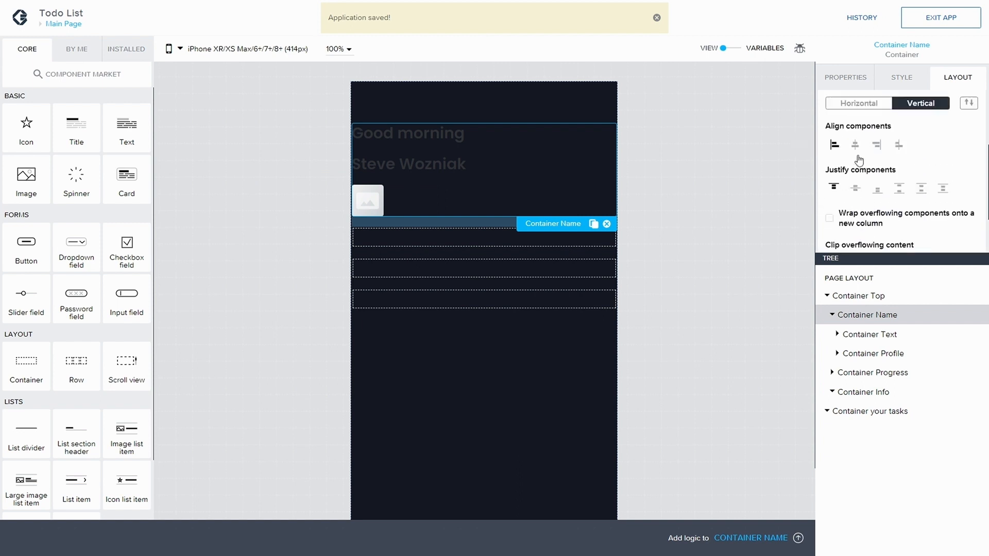
left_click(861, 106)
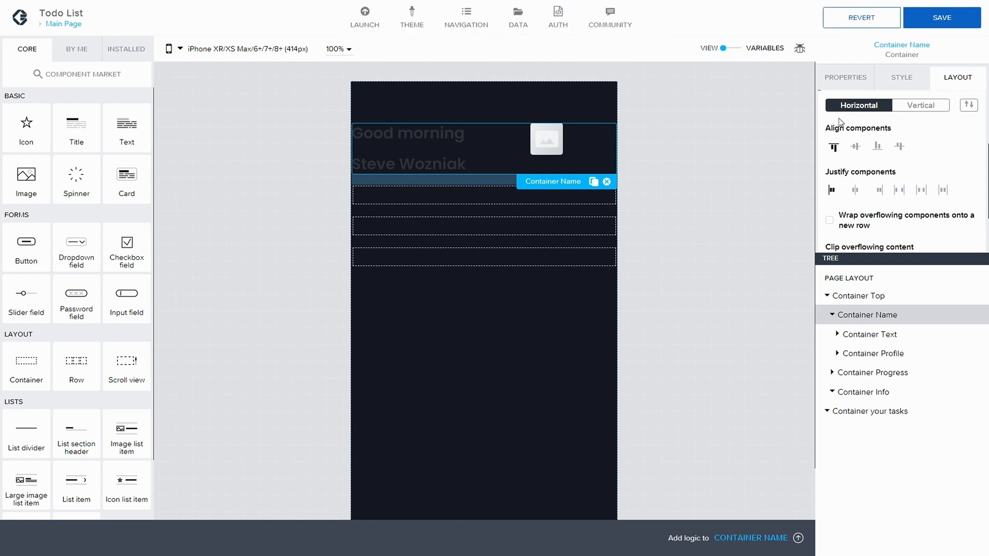
- Set Container Text's width and height to fit its content
left_click(886, 329)
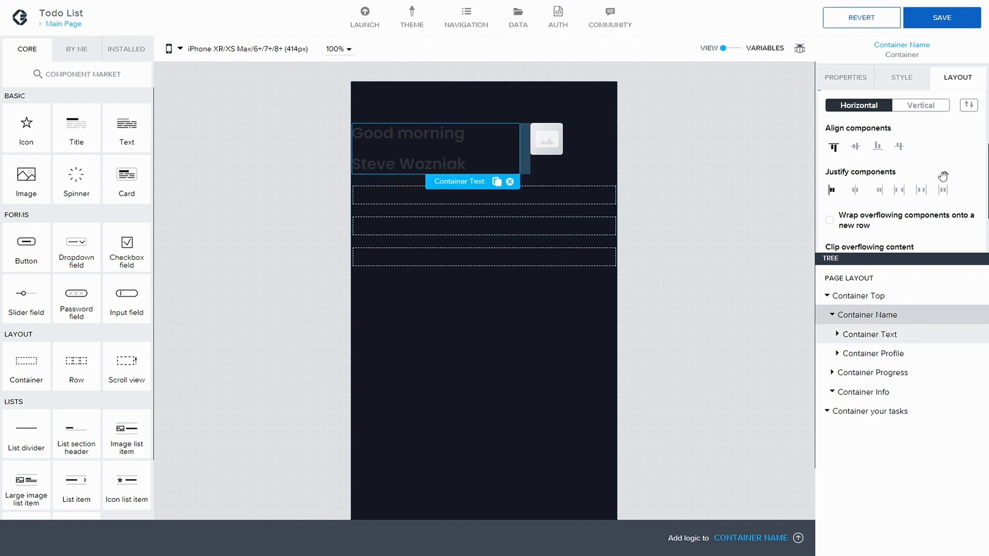
left_click(835, 192)
scroll(835, 195, "down", 2)
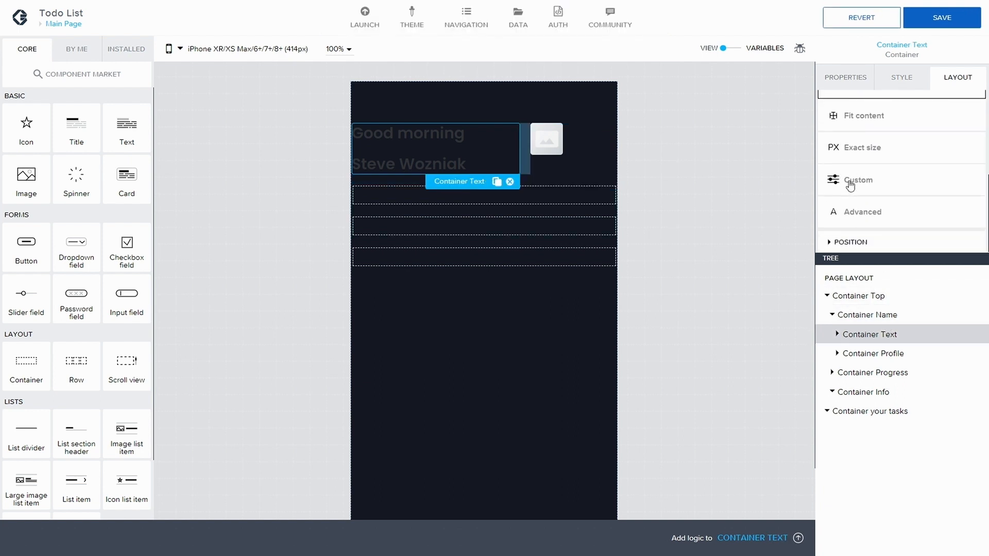
left_click(867, 119)
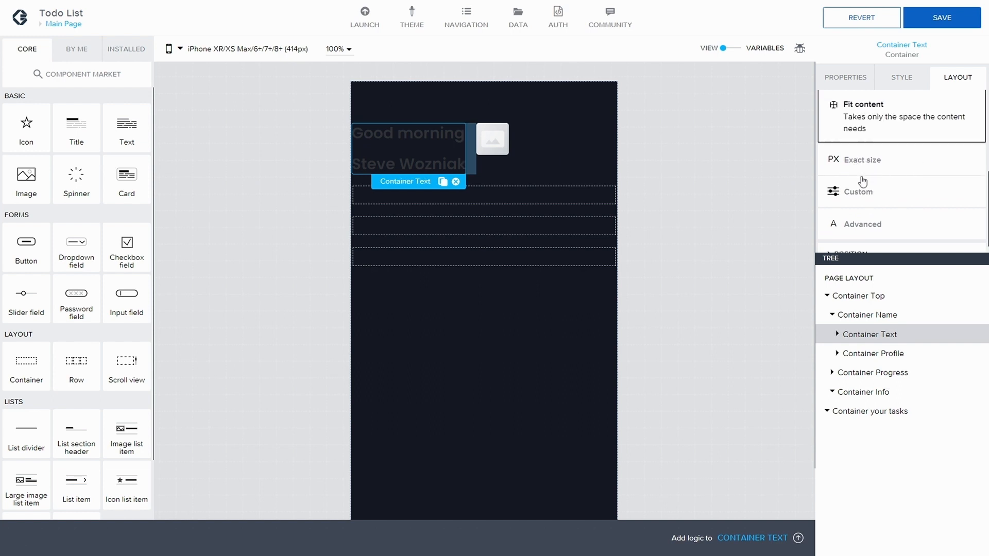
- Set Container Profile's width and height to fit its content
left_click(886, 353)
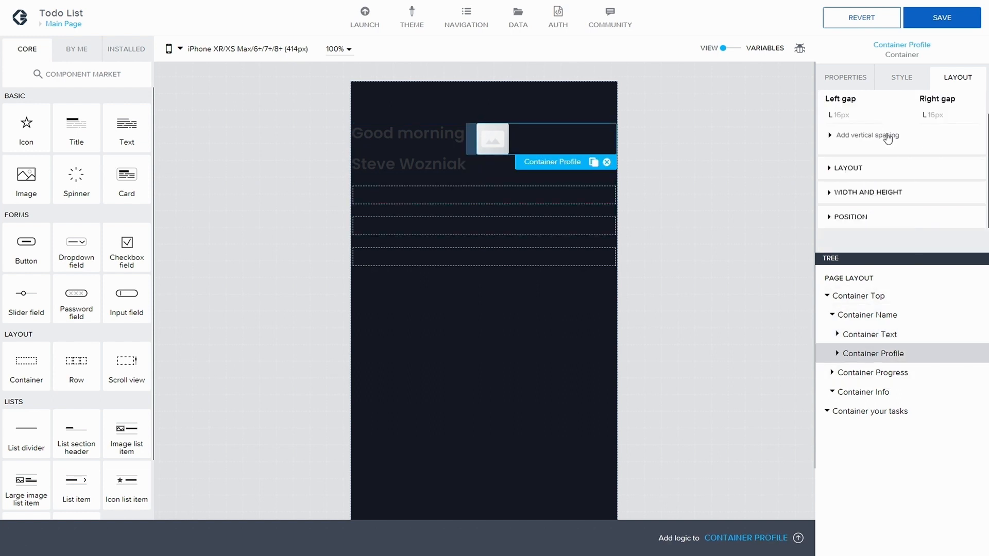
left_click(839, 191)
scroll(870, 194, "down", 2)
left_click(841, 192)
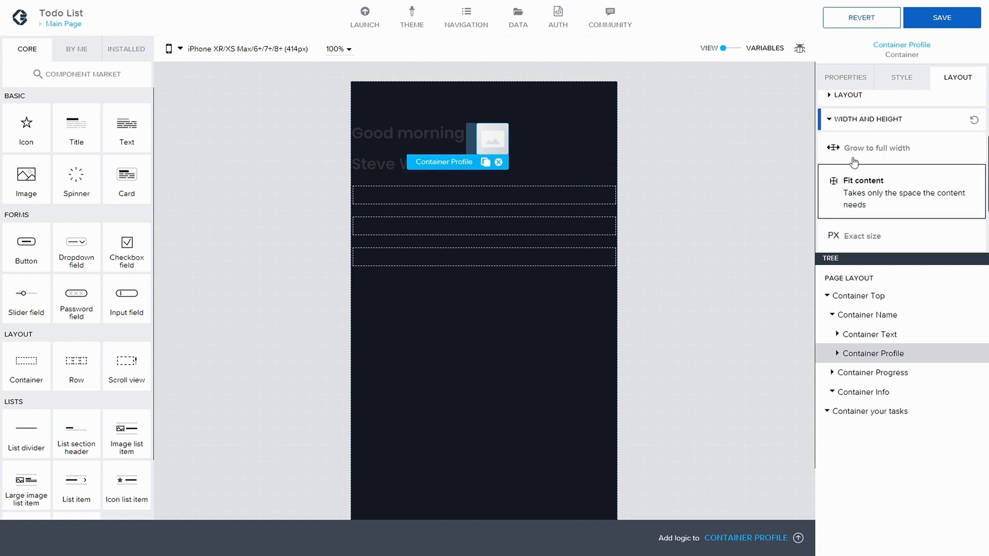
- Clear the left gap of Container Profile
scroll(935, 106, "up", 2)
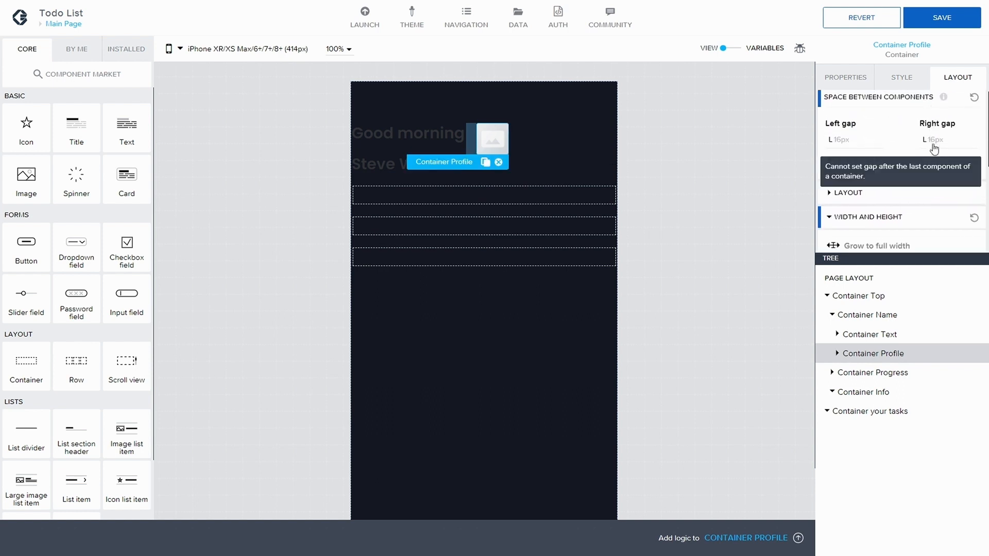
left_click(851, 144)
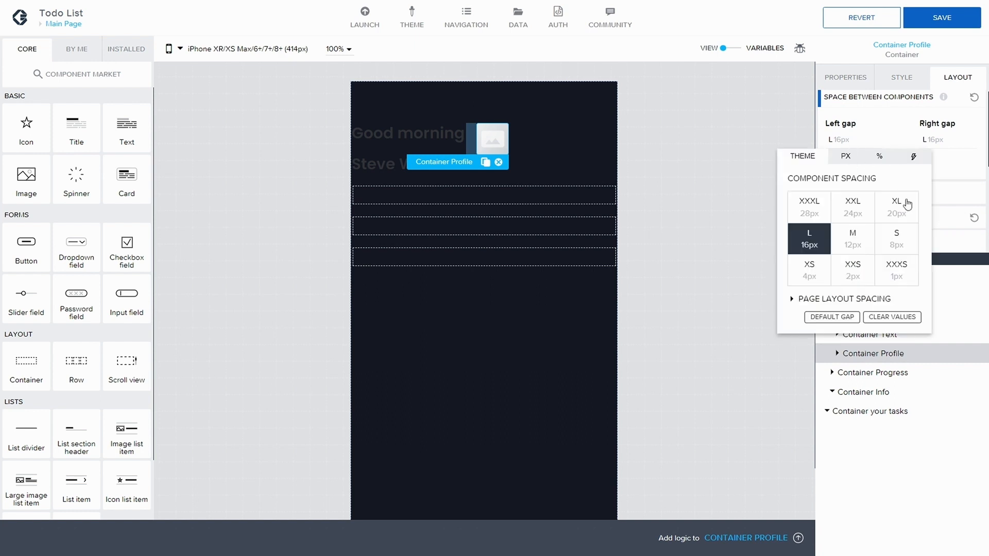
left_click(895, 315)
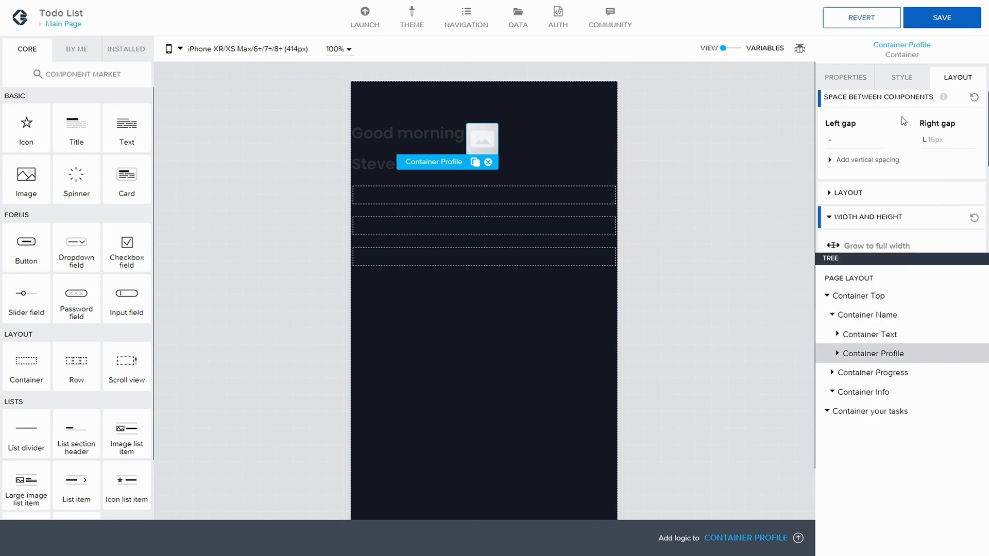
- Justify the components of Container Name horizontally with space between them and save the app
left_click(881, 315)
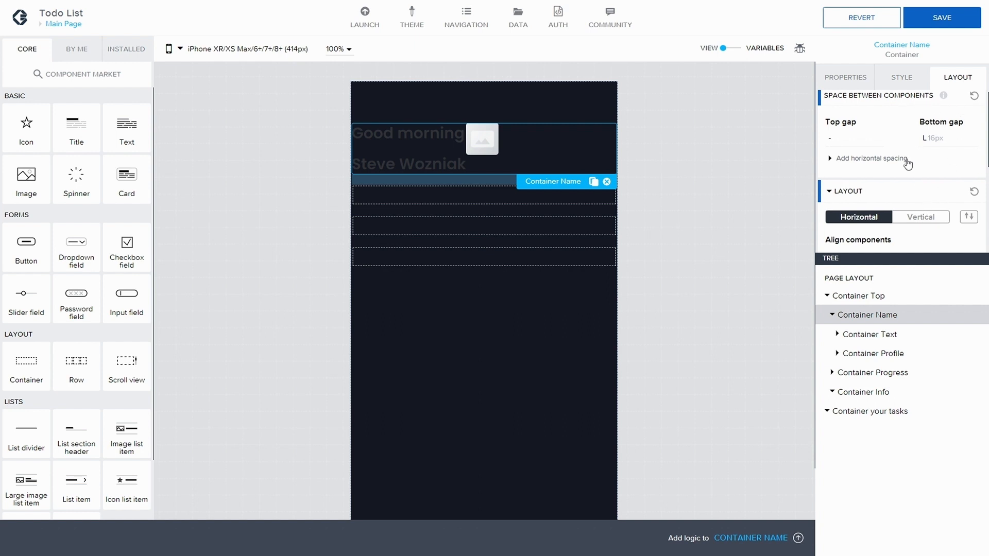
scroll(905, 159, "down", 2)
scroll(905, 159, "down", 2)
left_click(898, 132)
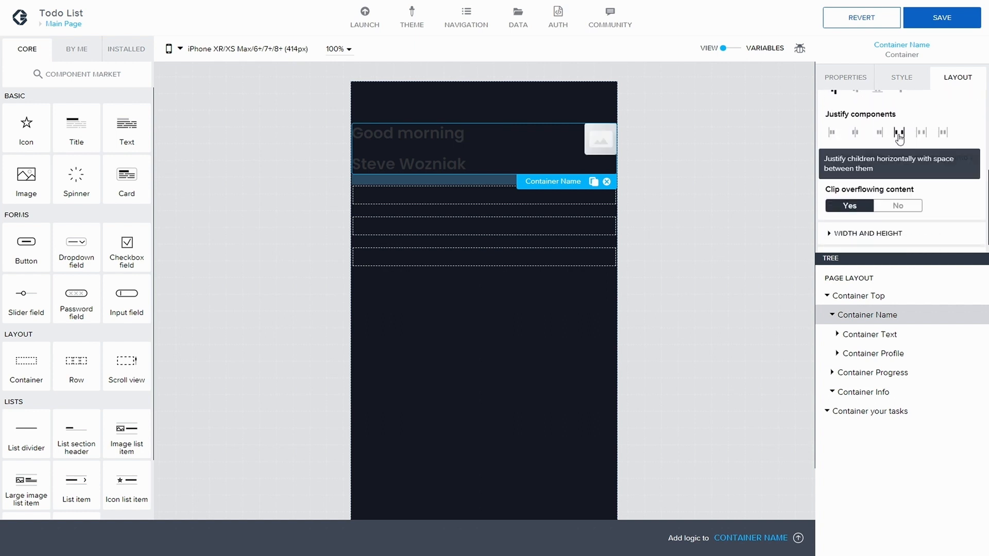
left_click(942, 18)
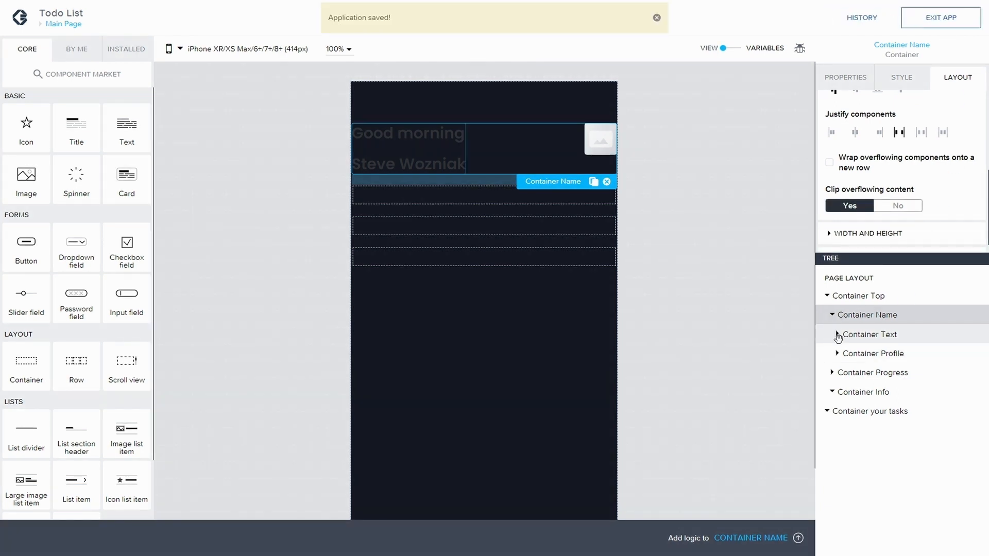
- Expand Container Text, clear the top gap of its second title and save the app
left_click(837, 335)
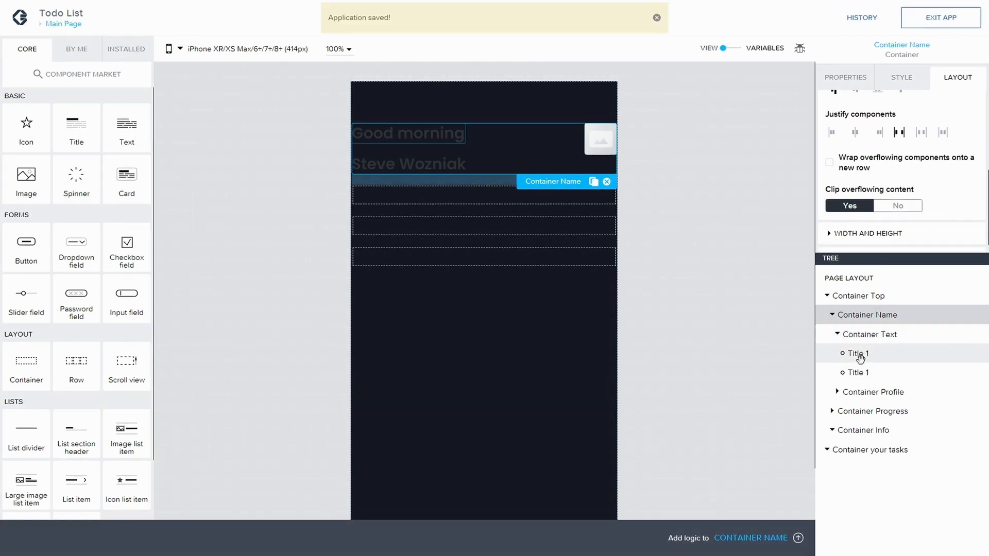
left_click(858, 354)
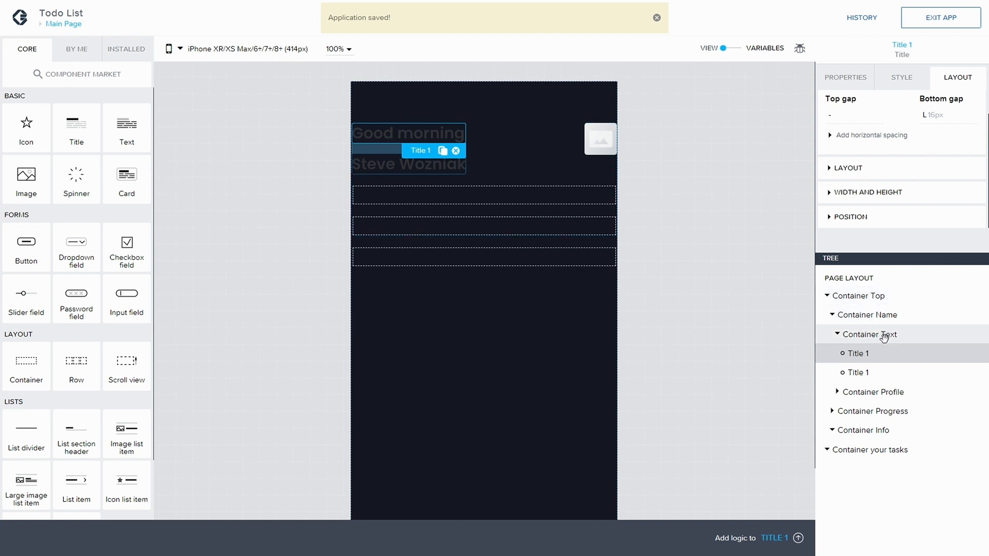
left_click(865, 372)
left_click(838, 114)
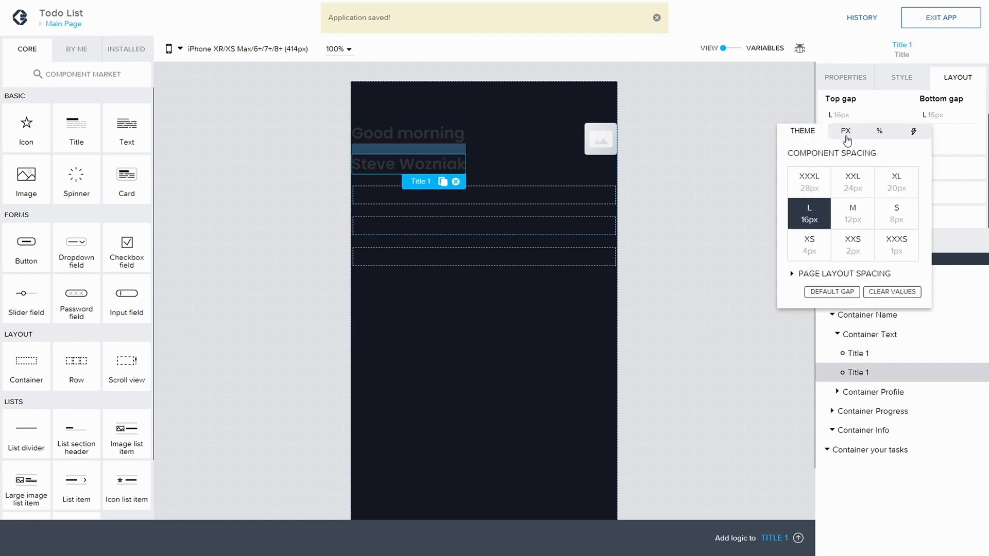
left_click(891, 292)
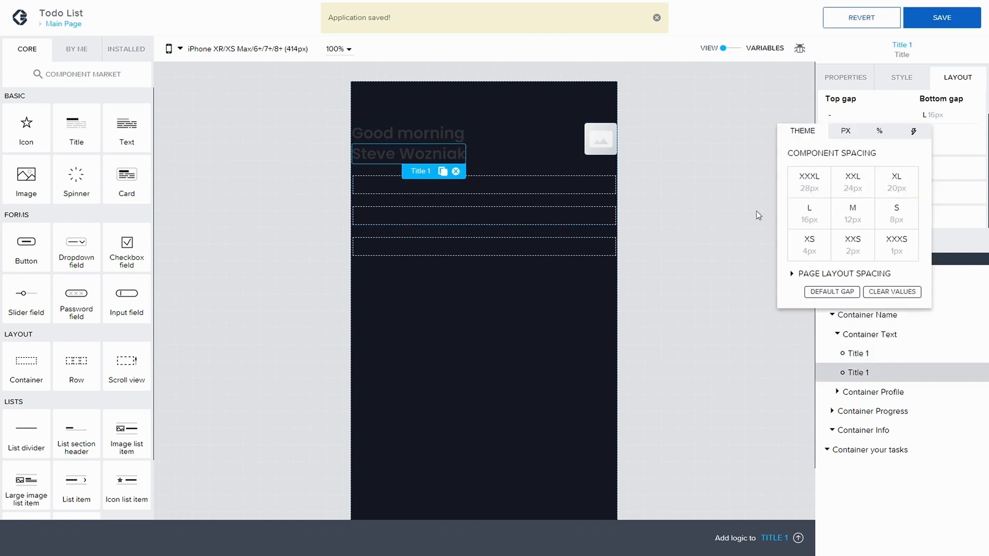
left_click(942, 17)
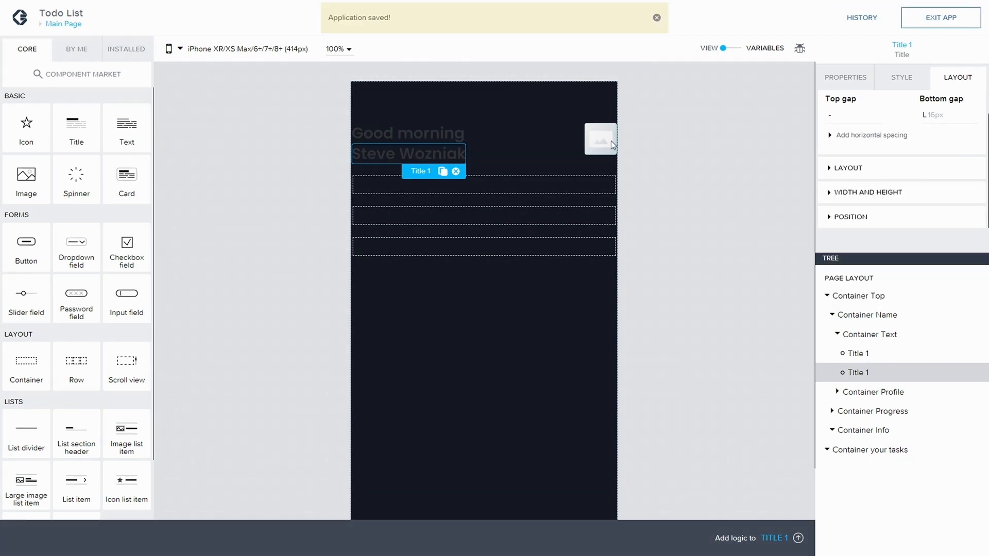
- Align the components of Container Name to the vertical centre
left_click(870, 297)
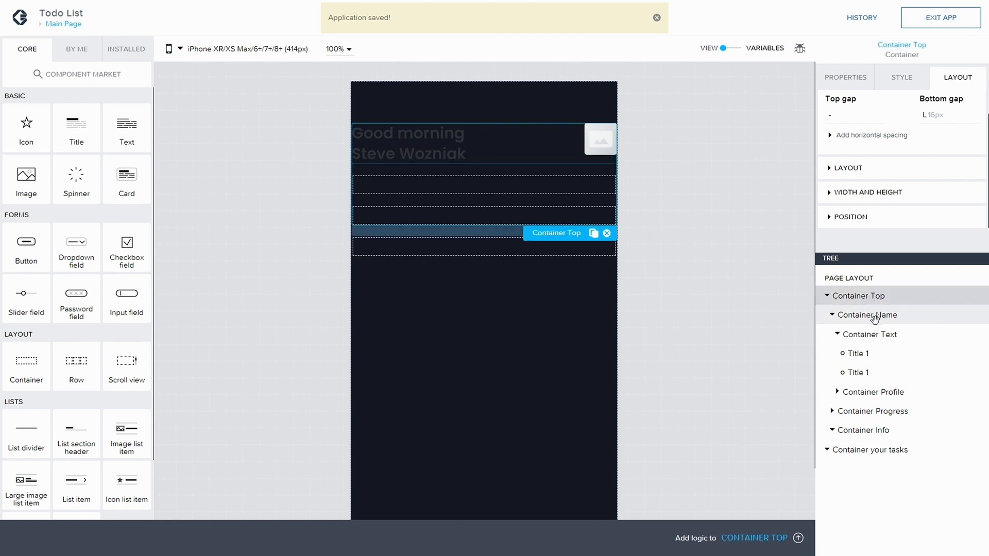
left_click(831, 315)
left_click(859, 314)
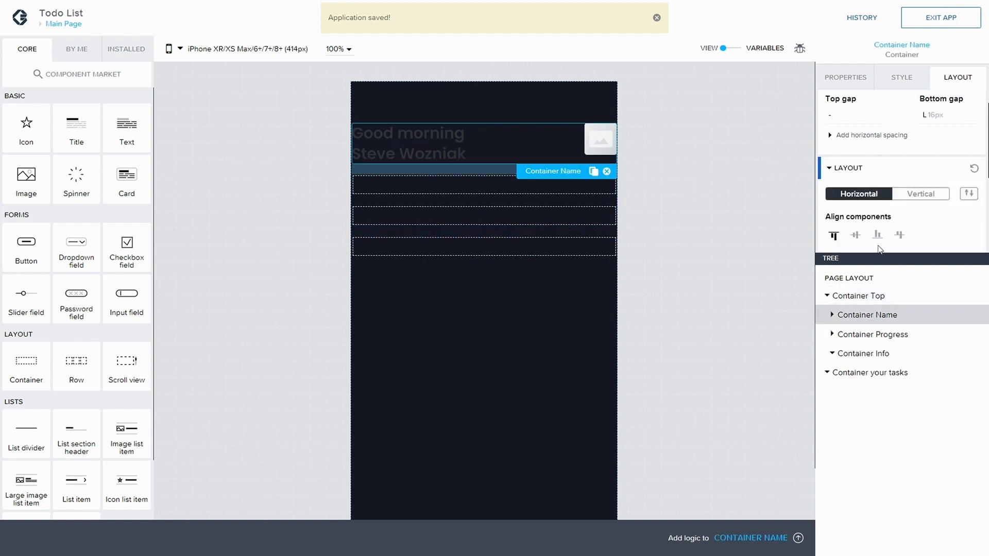
scroll(895, 167, "down", 2)
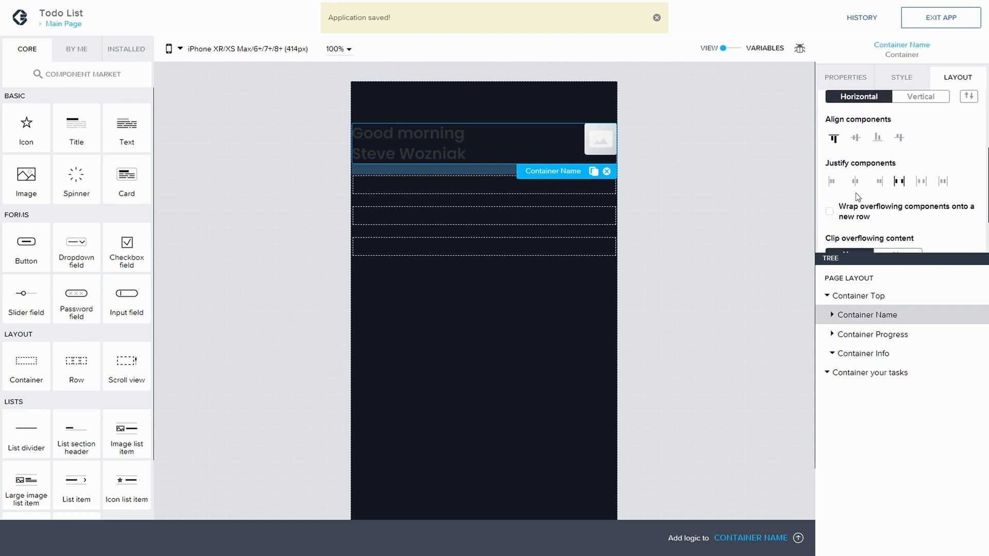
left_click(855, 138)
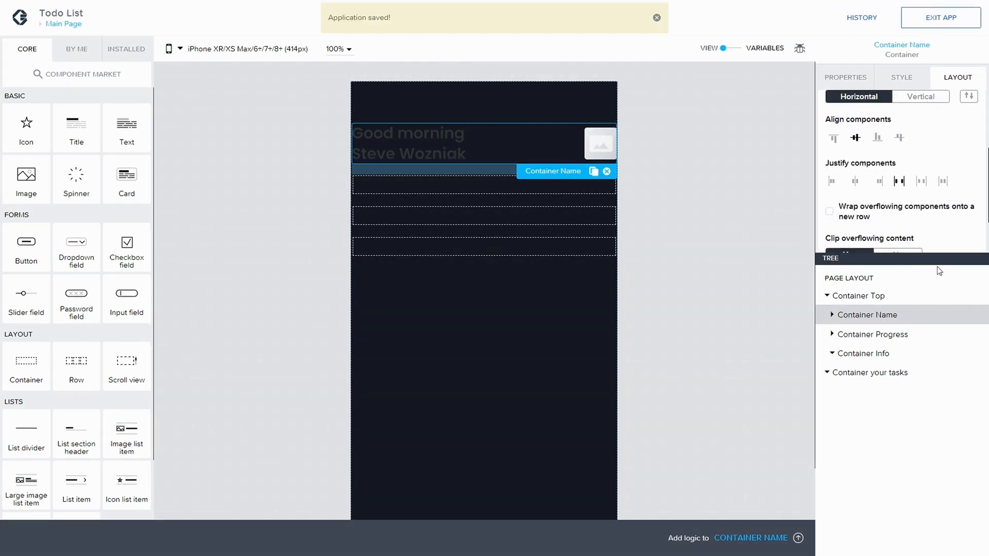
- Duplicate the Layout Container style class of Container Profile as a new style class named Profile Circle
left_click(832, 335)
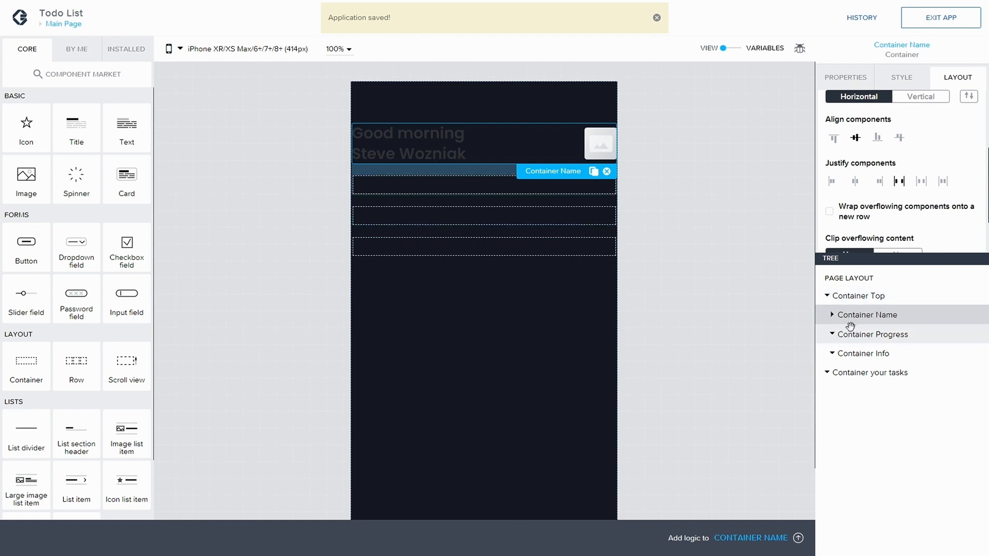
left_click(833, 353)
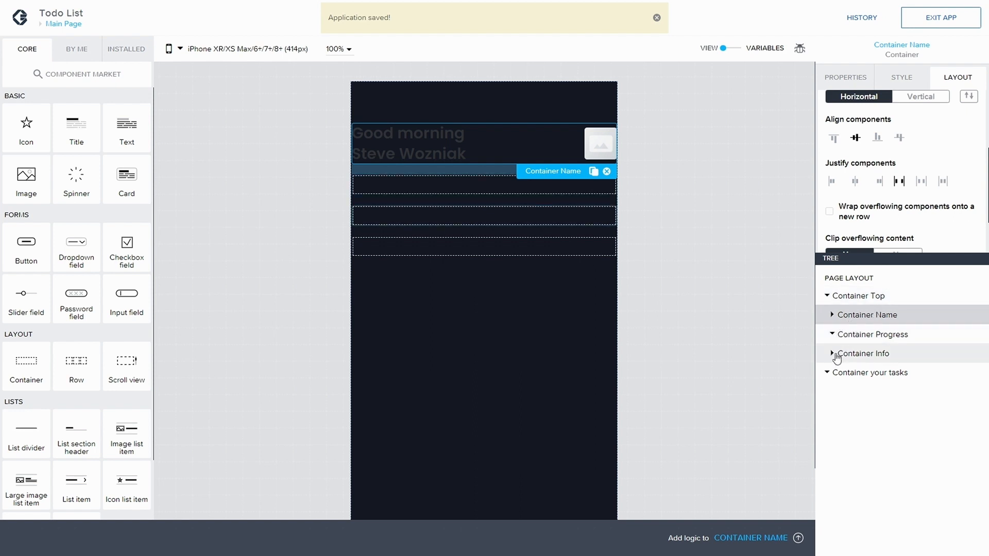
left_click(832, 315)
left_click(837, 334)
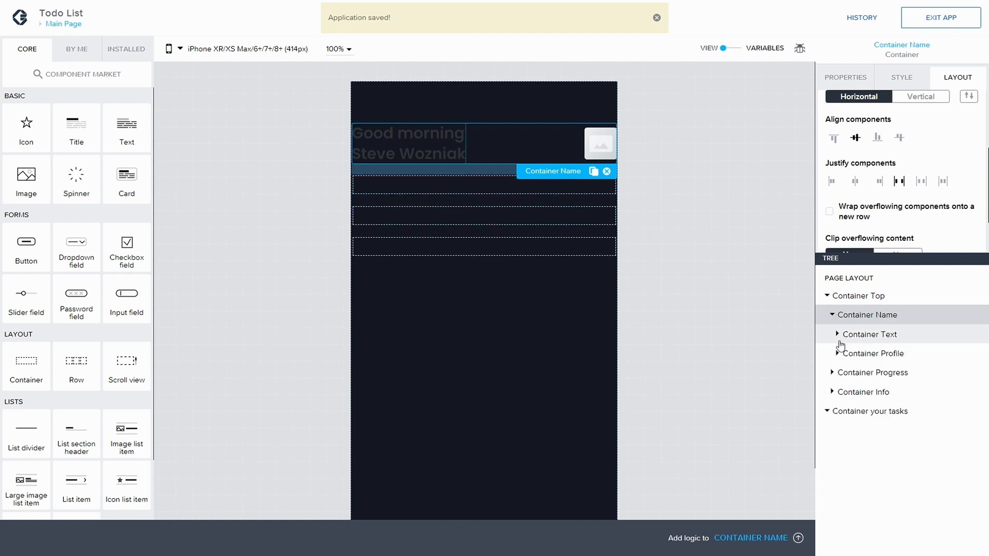
left_click(873, 352)
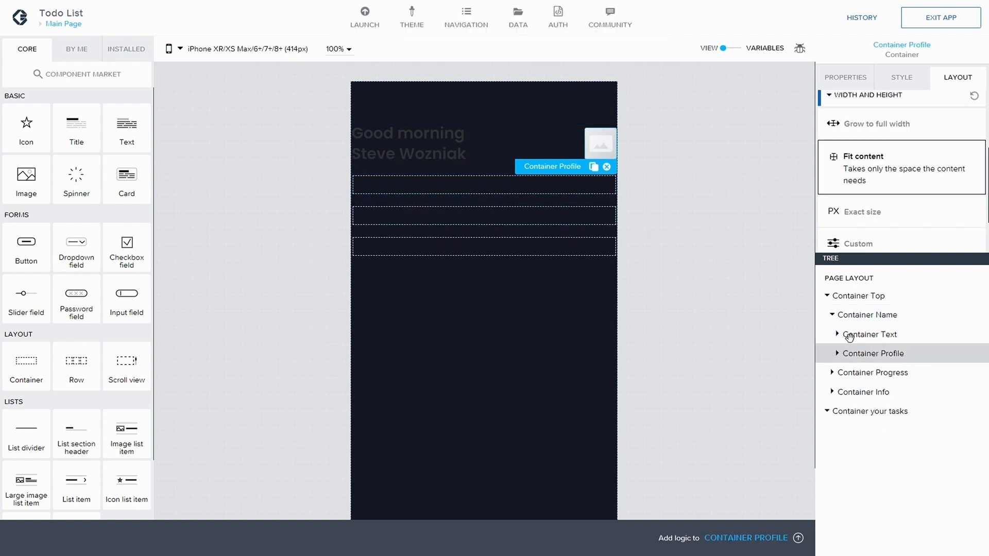
left_click(907, 79)
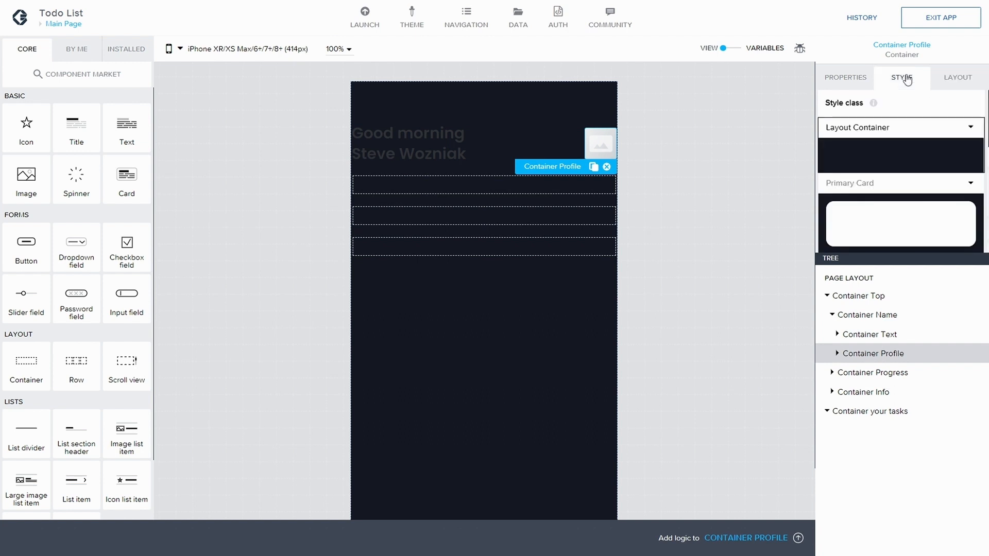
left_click(970, 128)
left_click(894, 168)
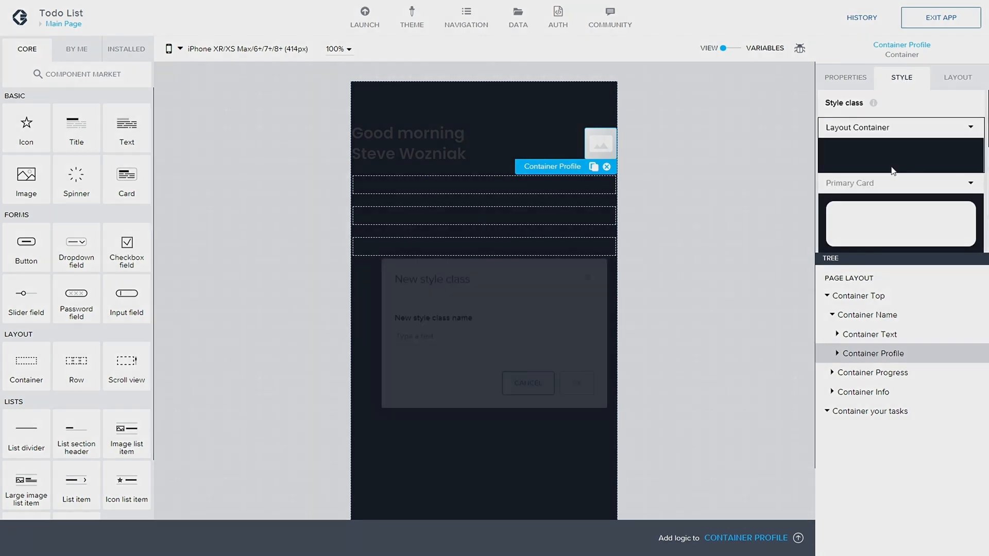
left_click(444, 284)
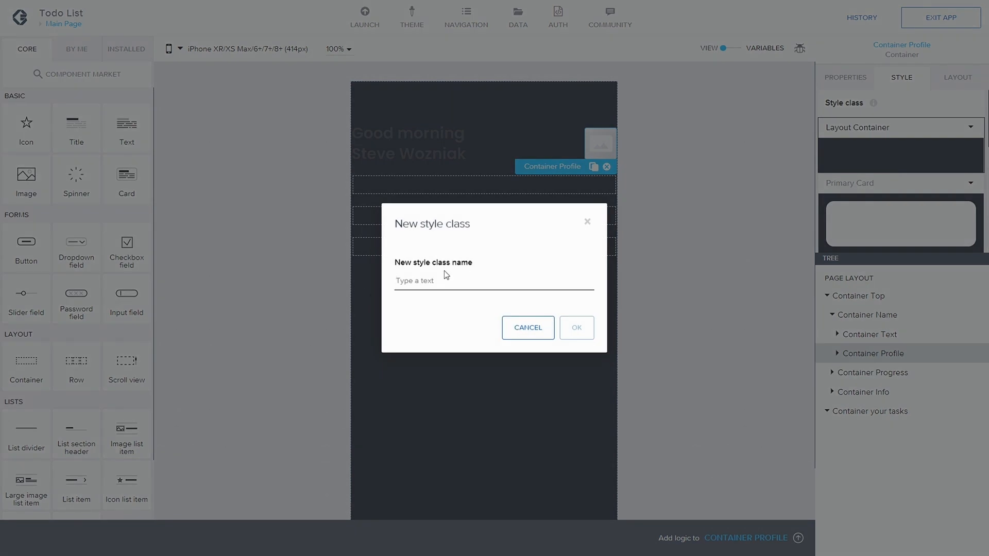
type("Pon")
key("BackSpace")
key("BackSpace")
type("rofile")
key("BackSpace")
key("BackSpace")
key("BackSpace")
key("BackSpace")
type("file")
left_click(576, 328)
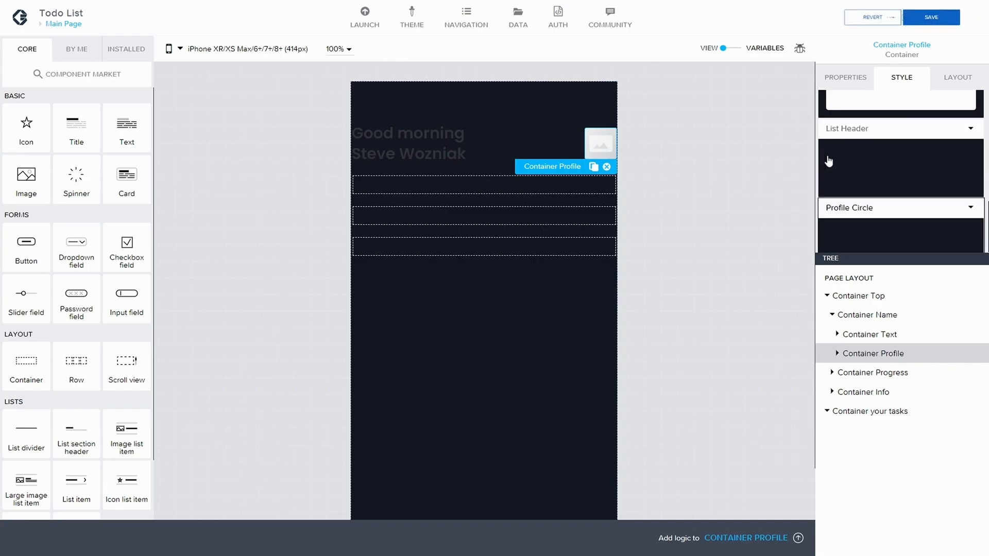
- Set the corner radius of the Profile Circle style to Fully round and save the app
left_click(964, 207)
left_click(910, 225)
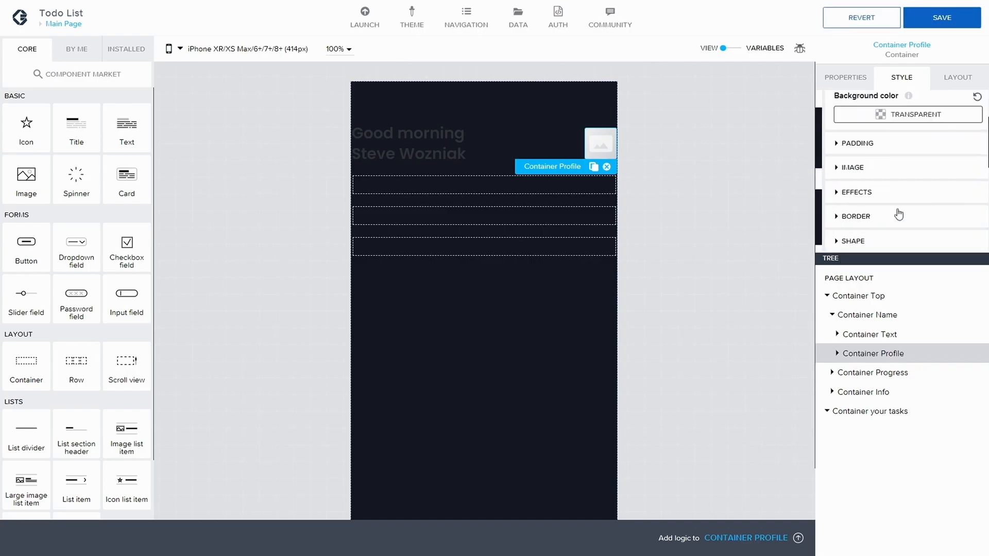
scroll(887, 162, "down", 3)
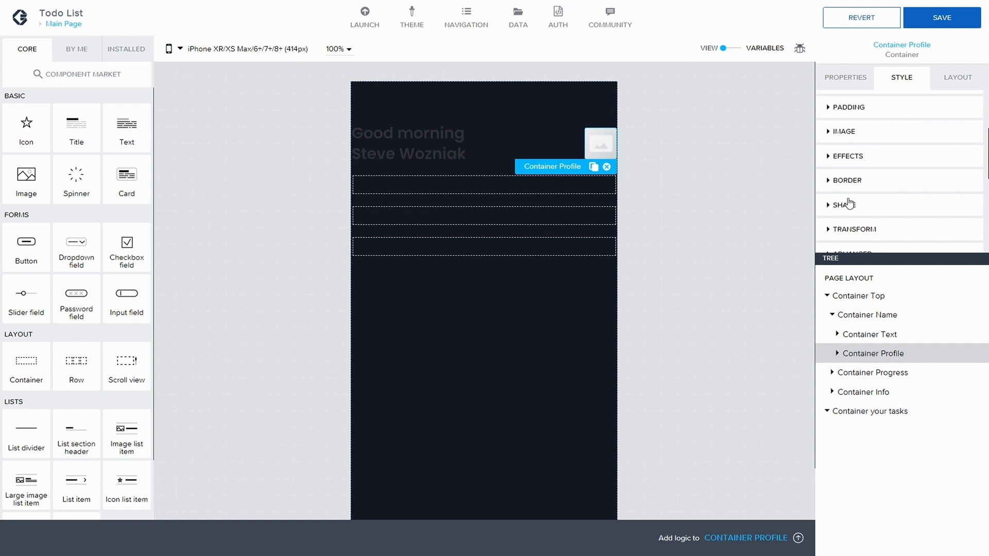
scroll(834, 193, "down", 1)
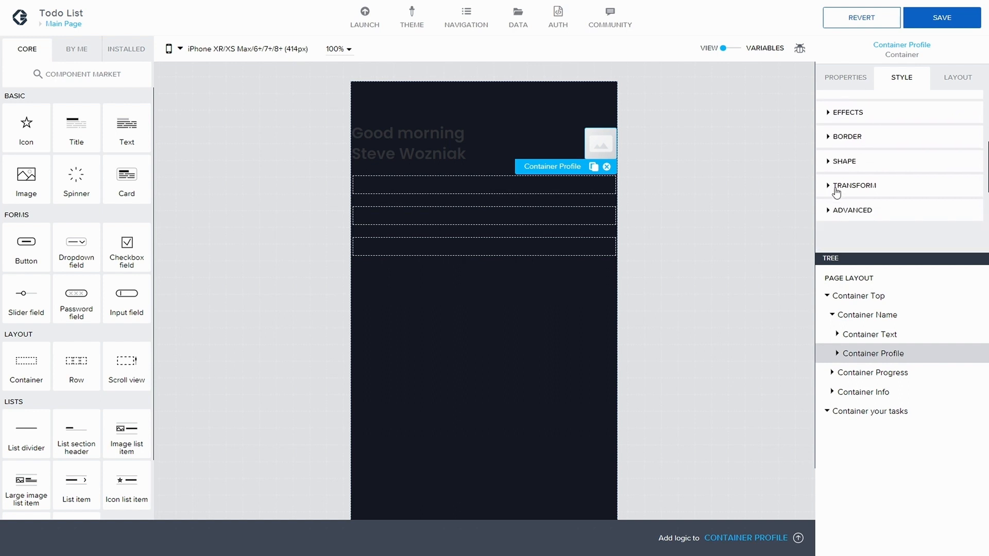
left_click(830, 157)
scroll(832, 158, "down", 1)
left_click(873, 153)
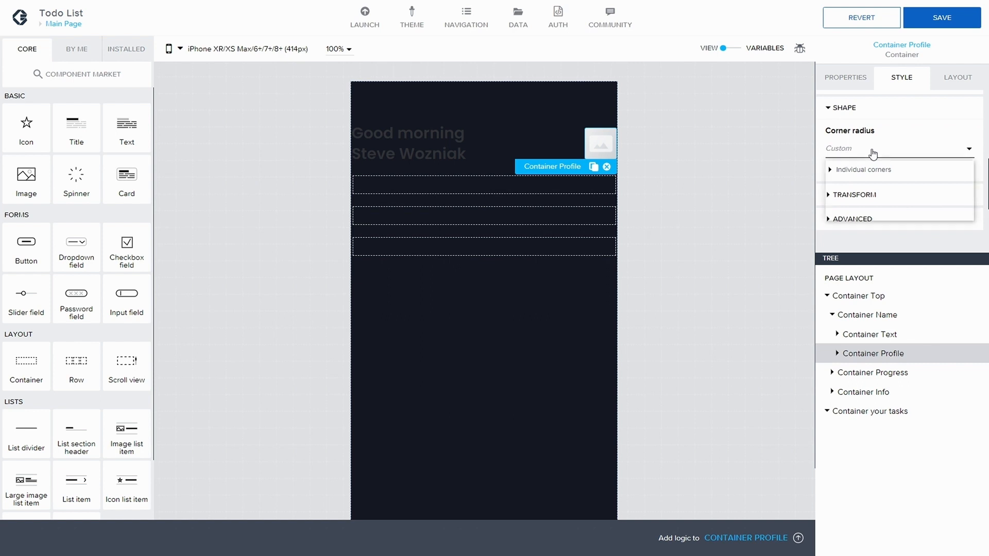
left_click(866, 183)
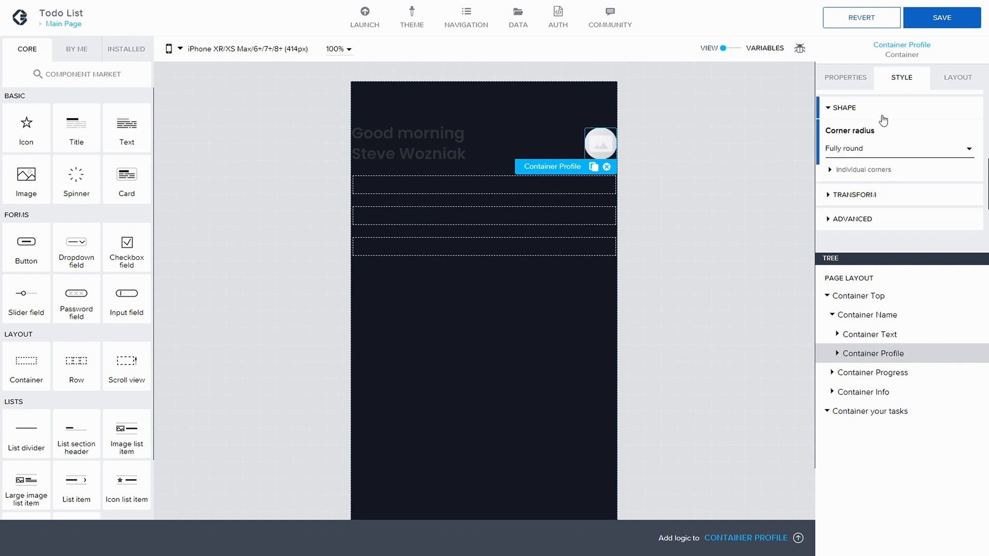
left_click(938, 23)
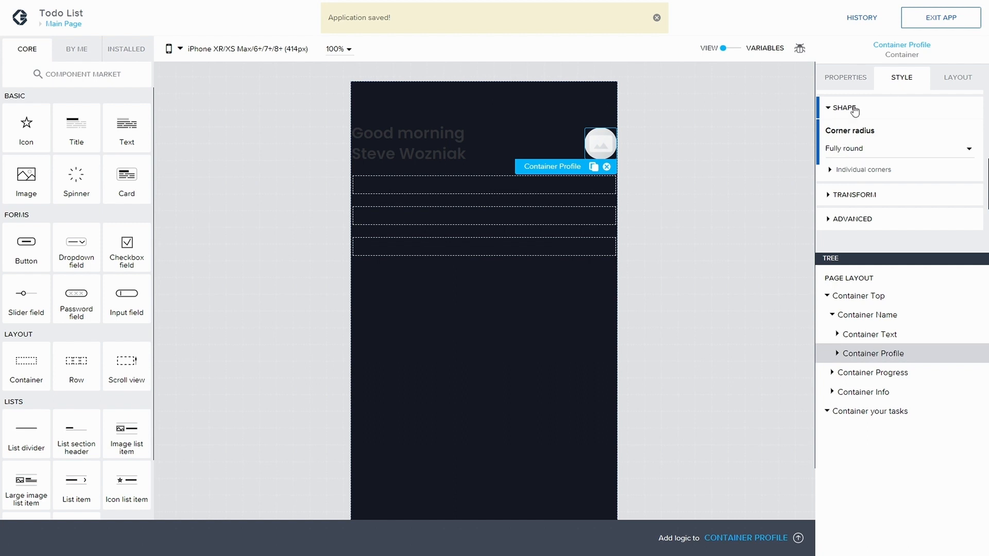
- For the Good morning title, duplicate the Page Secondary Heading style class as Good Morning Style
left_click(836, 333)
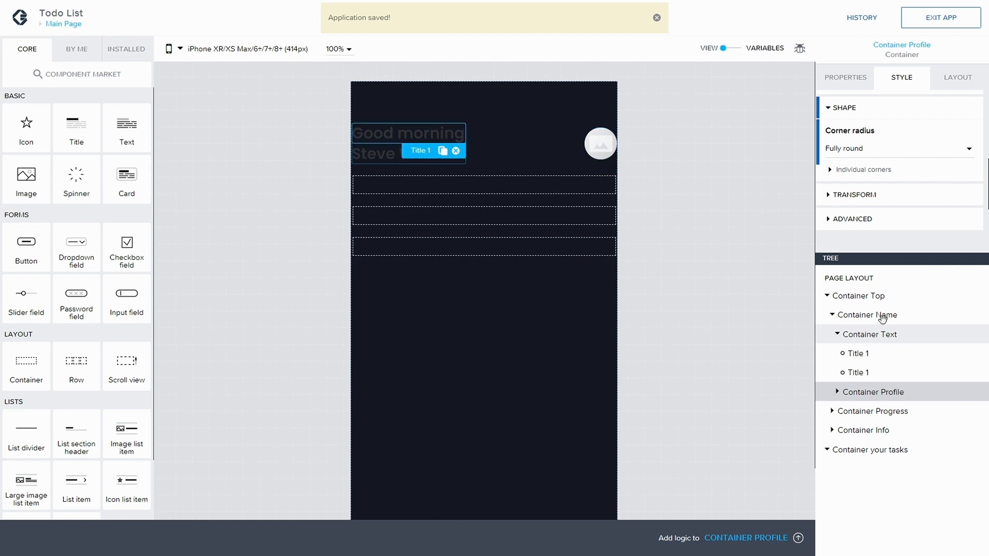
left_click(860, 354)
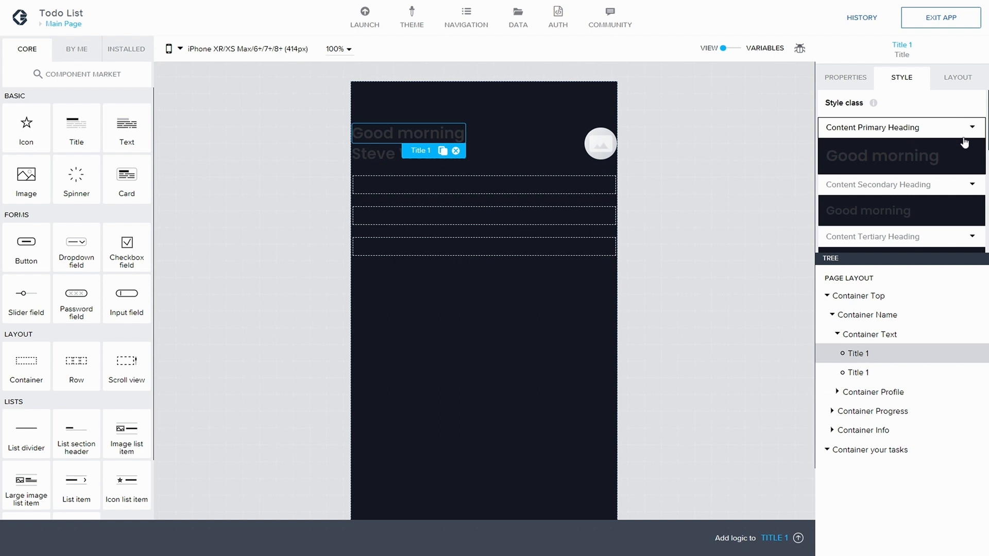
scroll(934, 142, "down", 2)
scroll(932, 185, "down", 4)
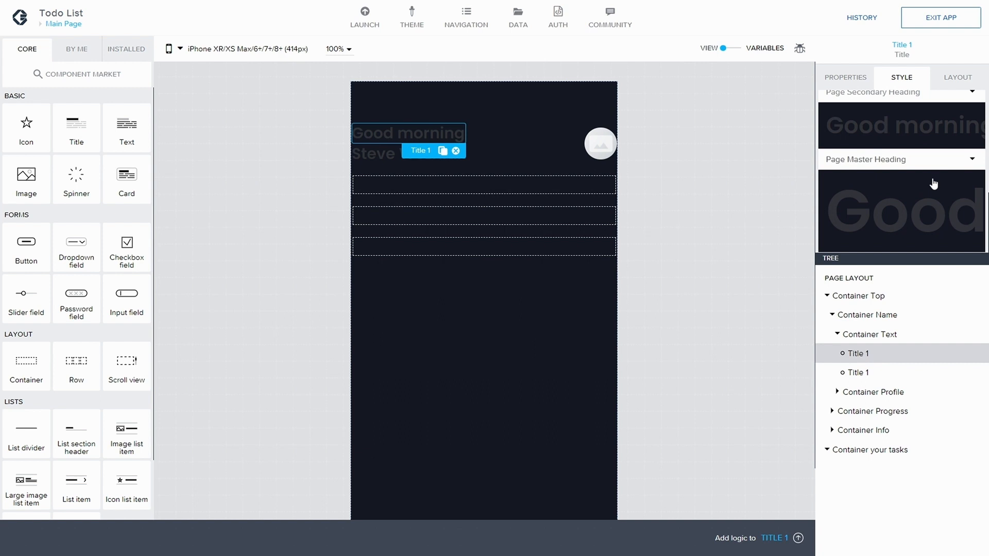
scroll(934, 184, "up", 3)
scroll(934, 184, "down", 2)
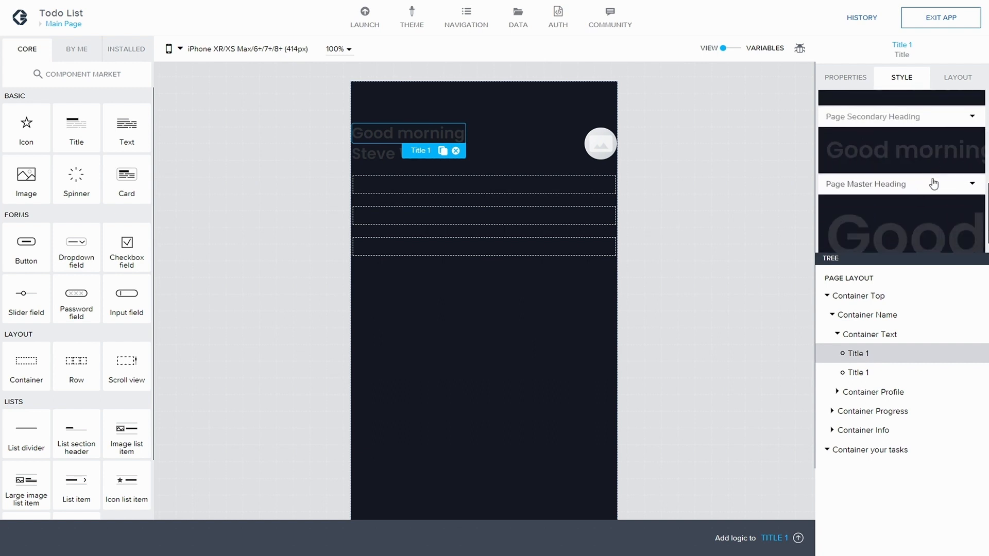
left_click(971, 116)
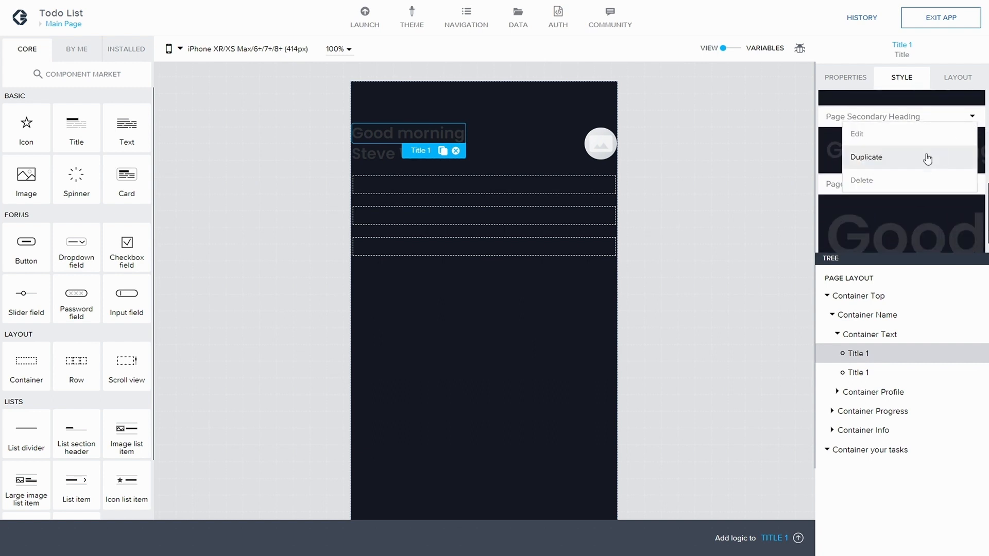
left_click(873, 155)
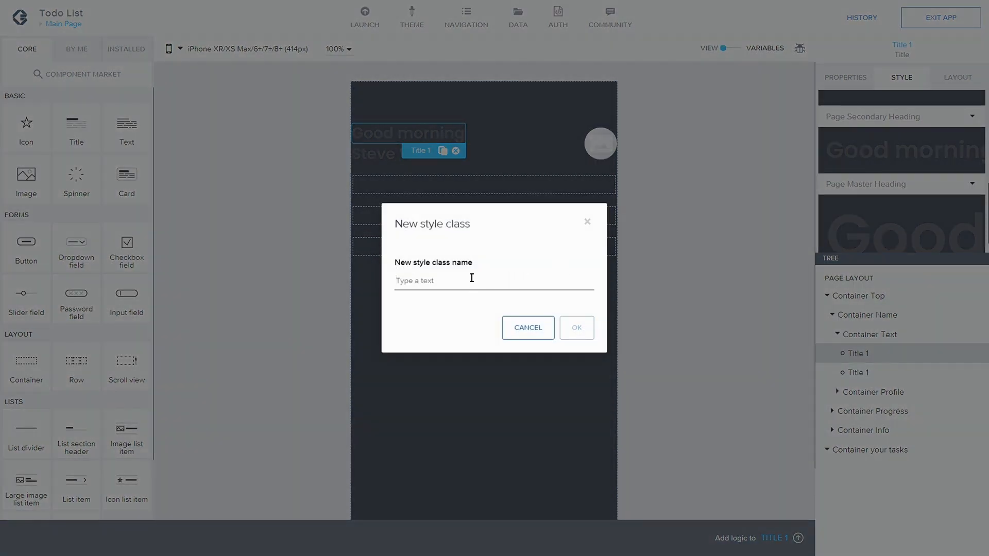
type("Good Morning Style")
left_click(575, 327)
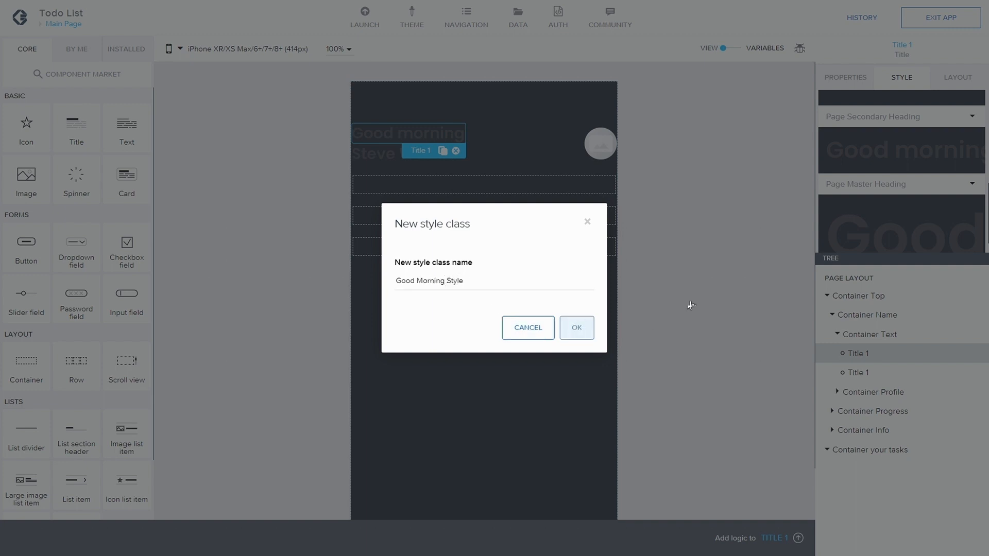
- Apply the Good Morning Style class to the Good morning title
scroll(927, 200, "down", 3)
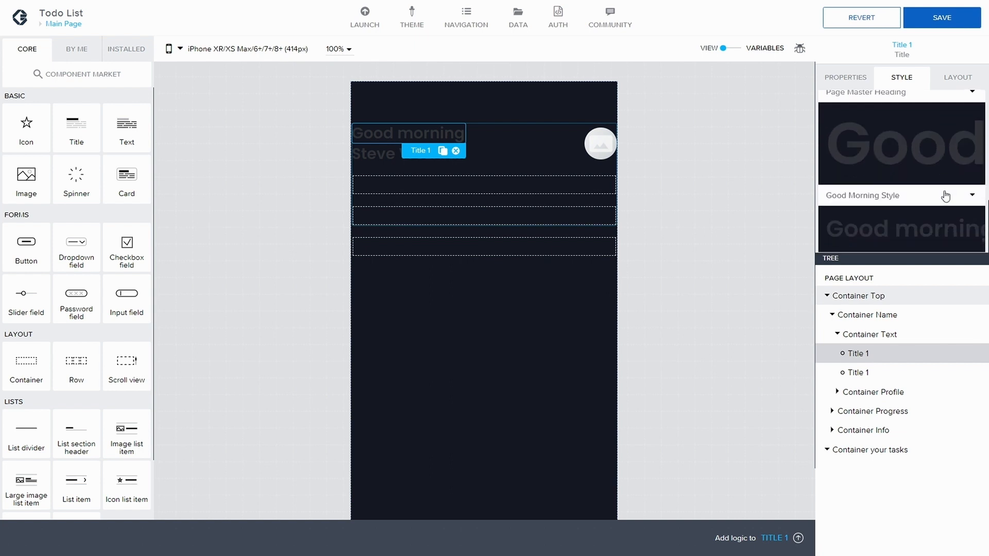
scroll(946, 195, "up", 1)
left_click(972, 220)
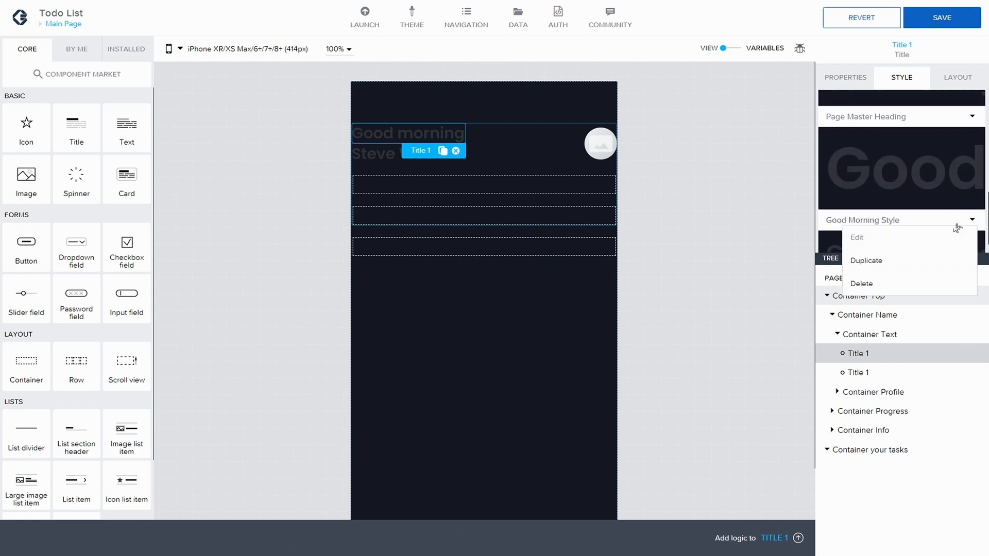
left_click(856, 220)
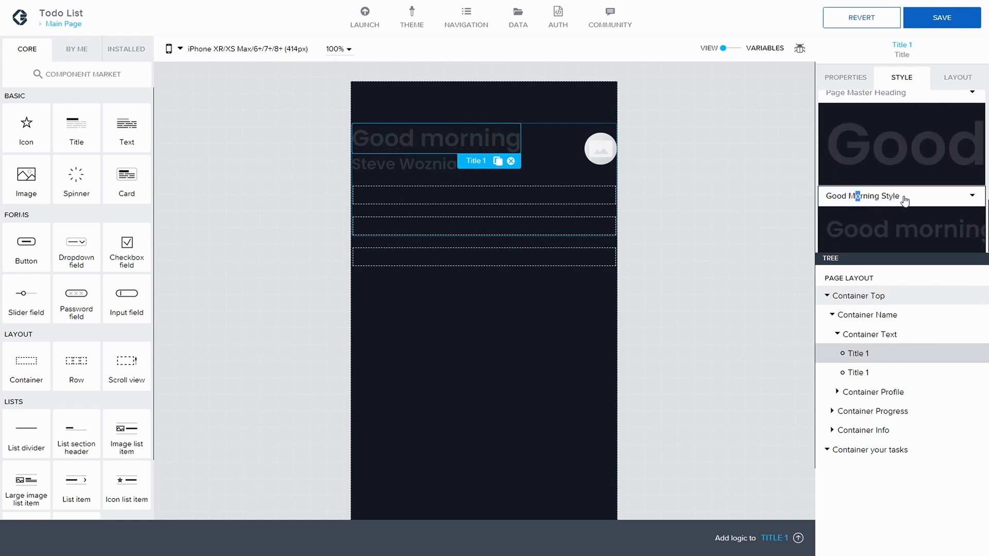
- Open the Good Morning Style class of the Good morning title for editing and expand its typography settings
left_click(962, 197)
left_click(882, 213)
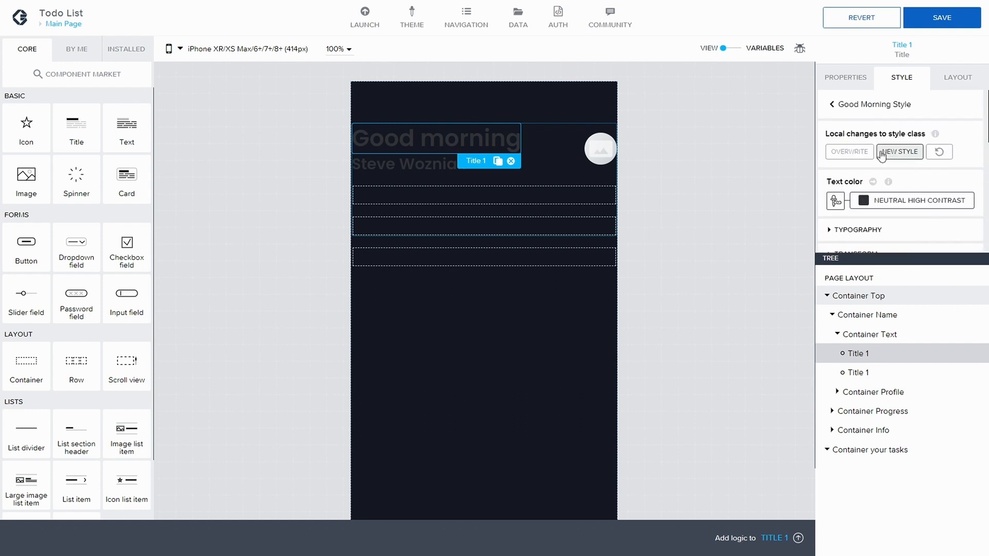
scroll(882, 156, "down", 1)
scroll(882, 157, "down", 3)
left_click(927, 138)
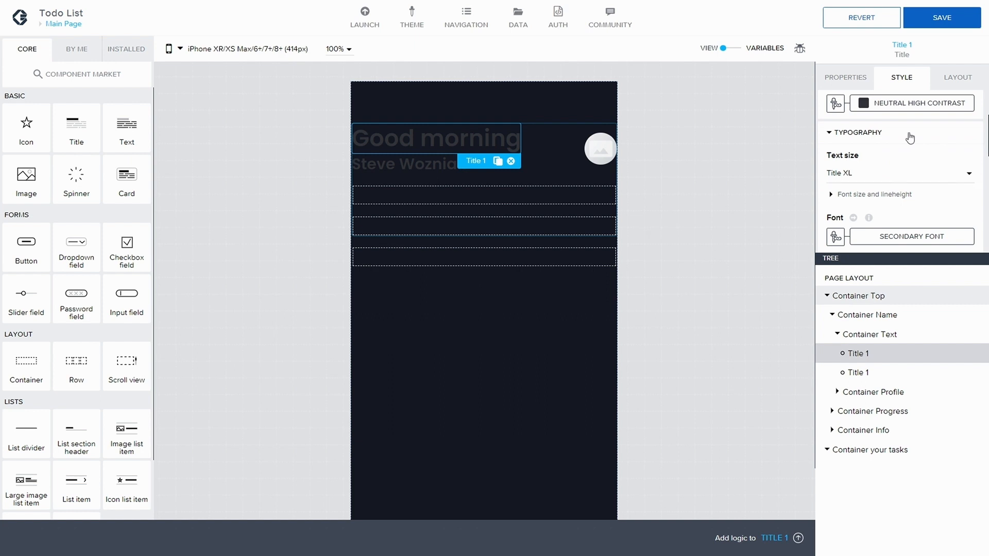
- Create a new content color palette named White with the hex color #FFFFFF from the text color setting
left_click(900, 105)
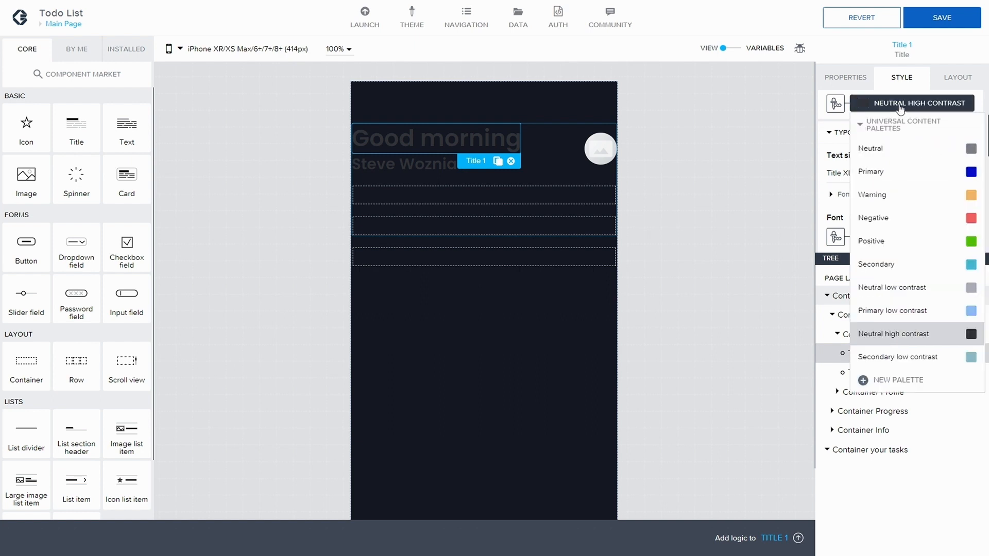
left_click(860, 125)
left_click(890, 147)
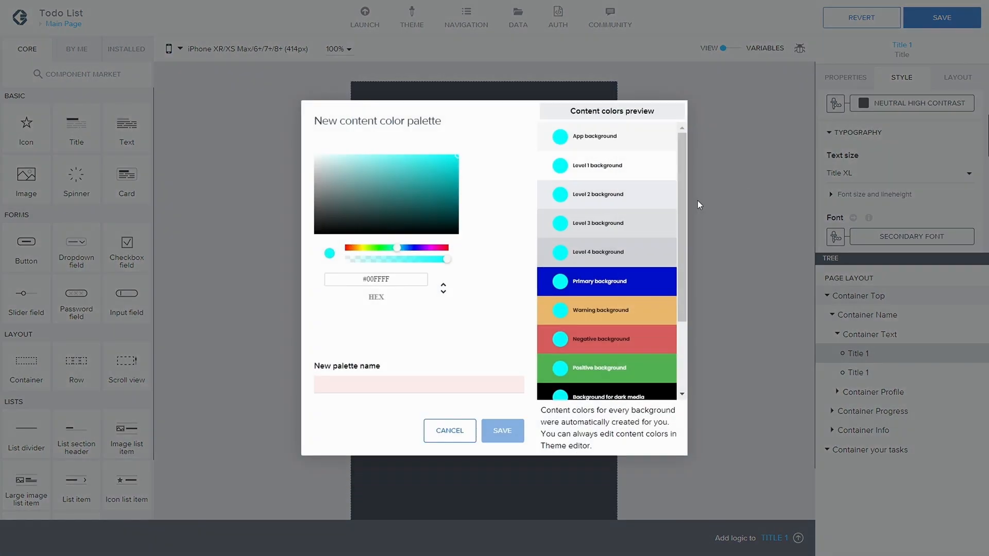
left_click(379, 275)
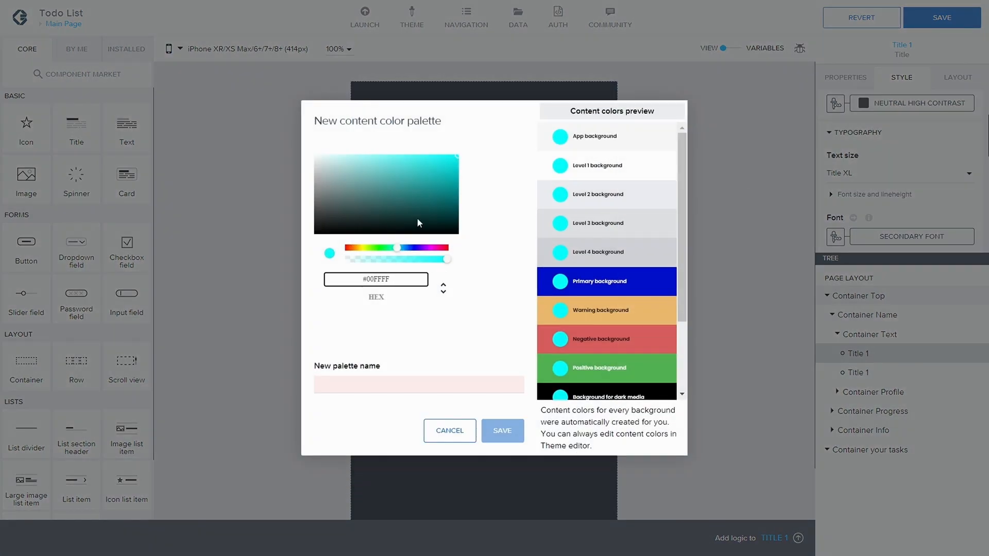
key("BackSpace")
key("BackSpace")
key("BackSpace")
left_click(342, 383)
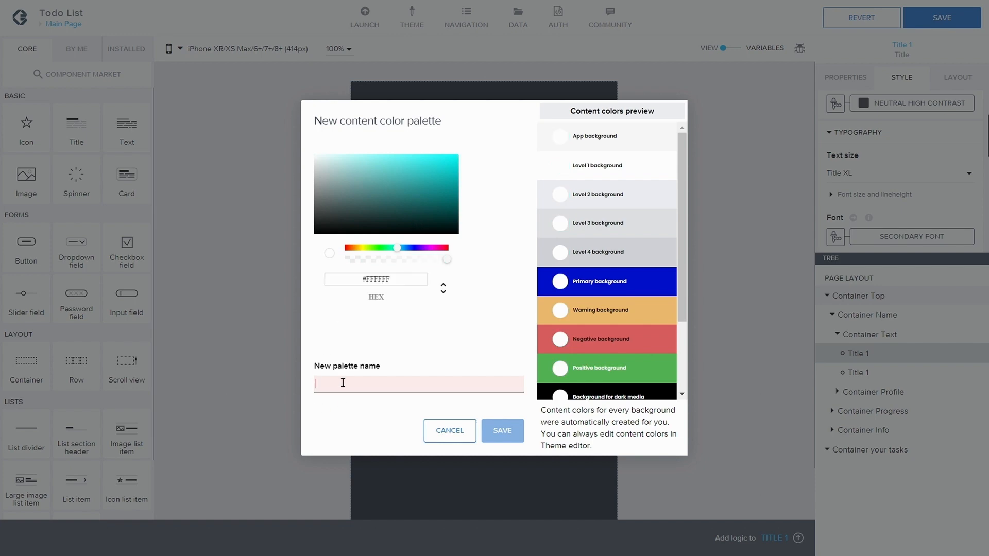
type("White")
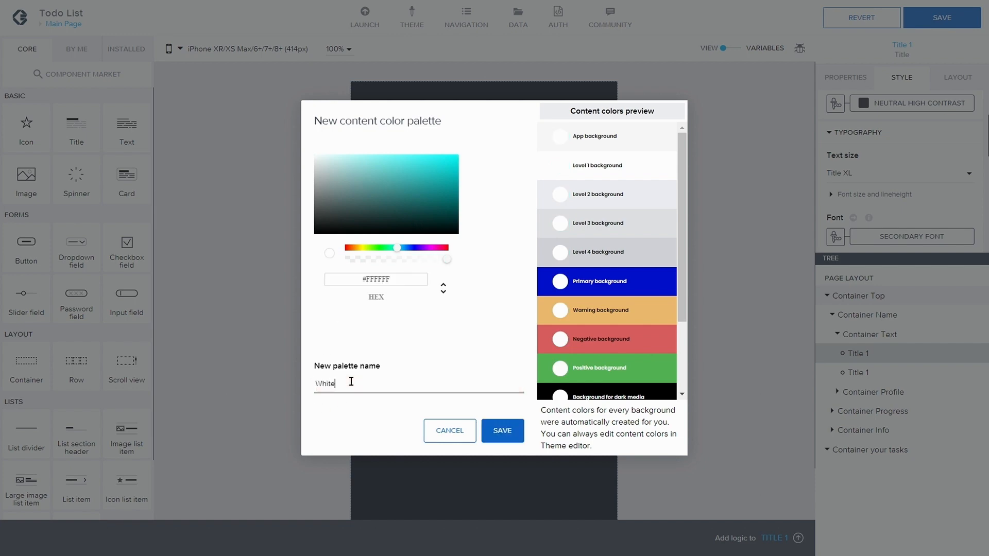
left_click(492, 431)
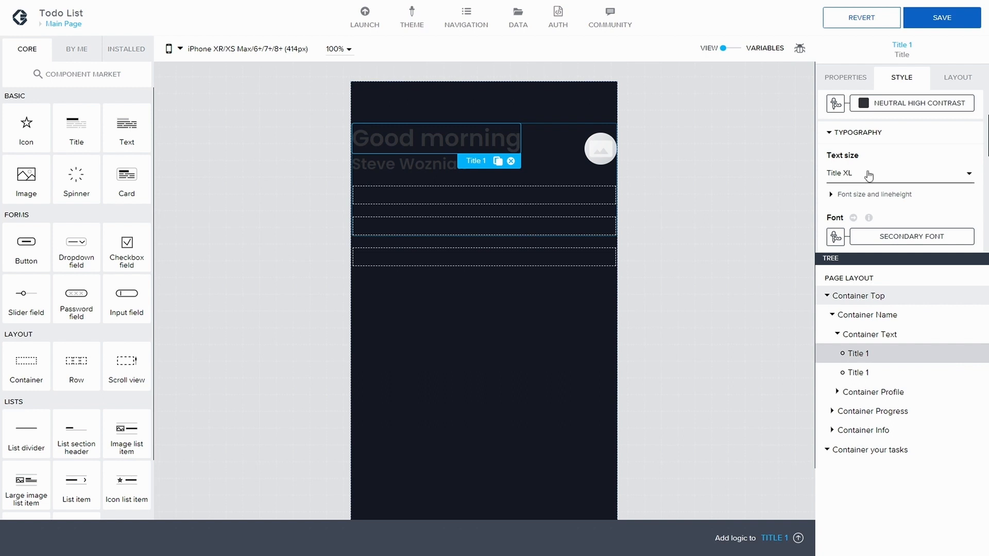
- Set the Good morning title's text color to the custom White palette and save the app
scroll(895, 139, "up", 1)
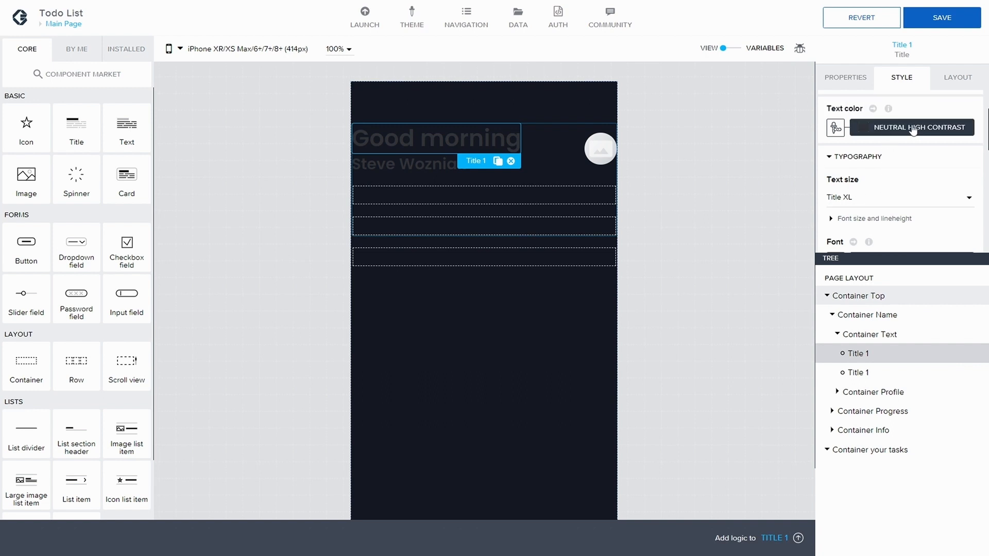
left_click(912, 131)
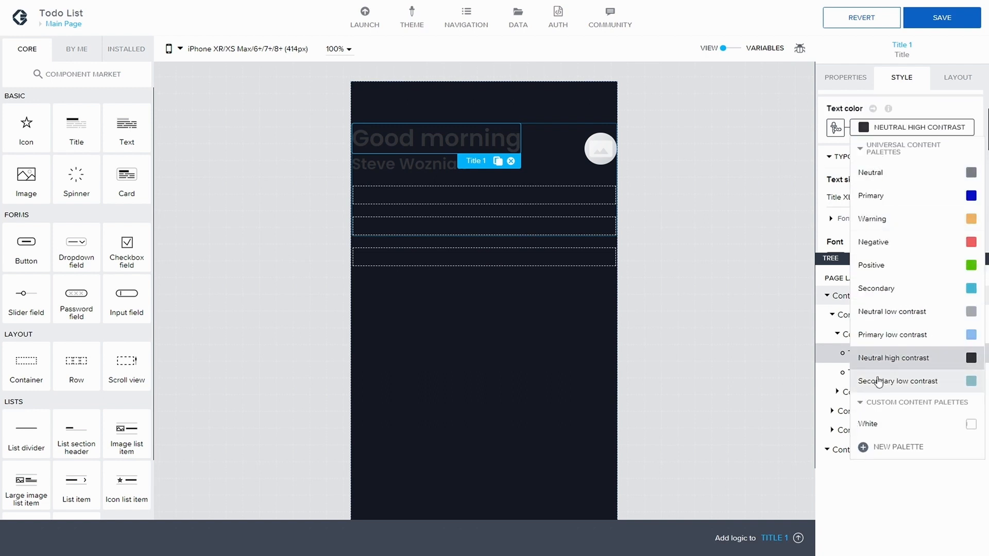
left_click(870, 424)
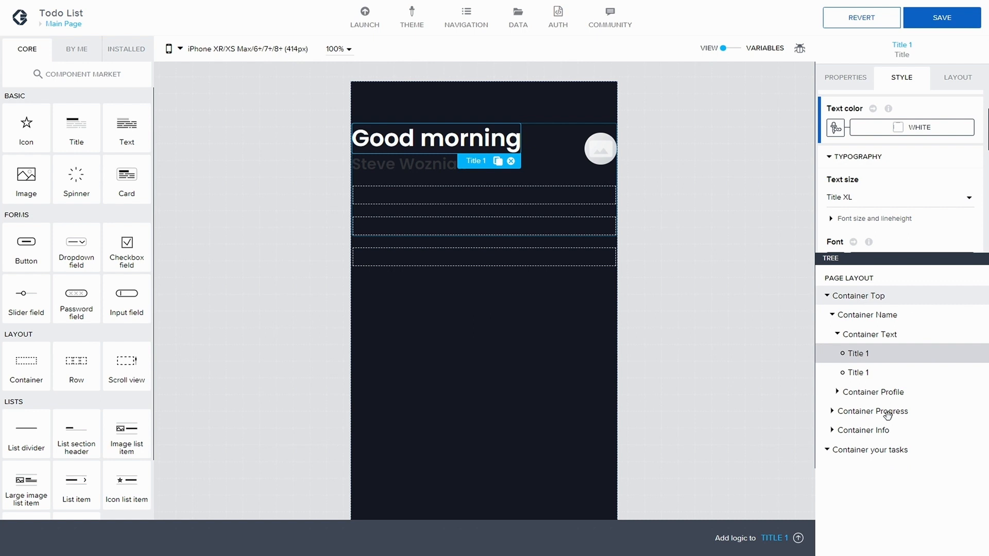
left_click(953, 27)
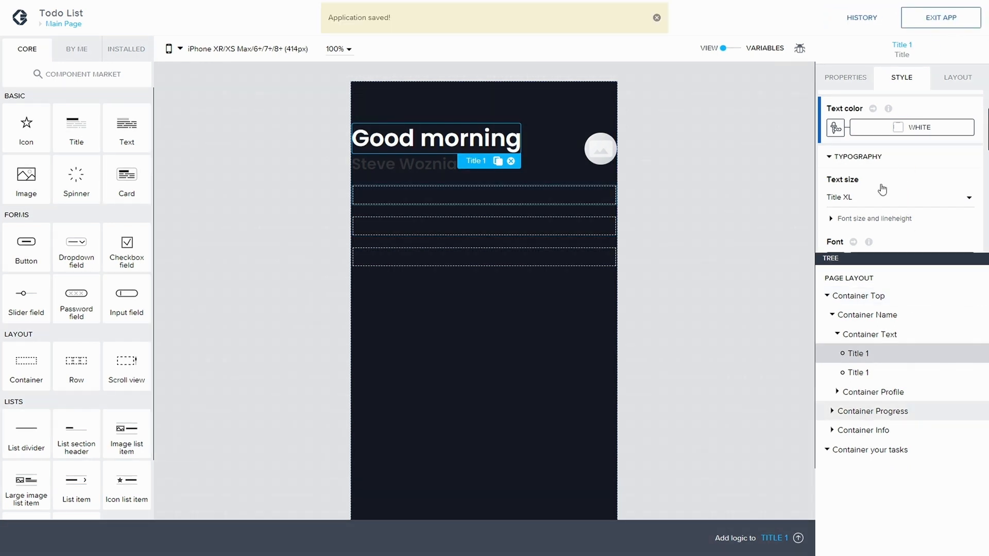
- Set the Good morning title's text size to Title M and its font weight to Normal (400)
left_click(884, 198)
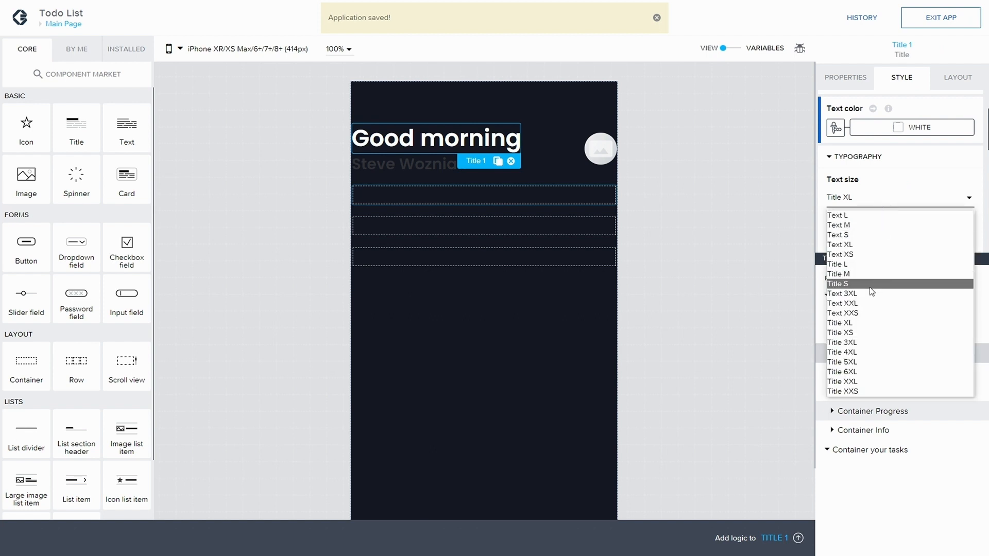
left_click(867, 274)
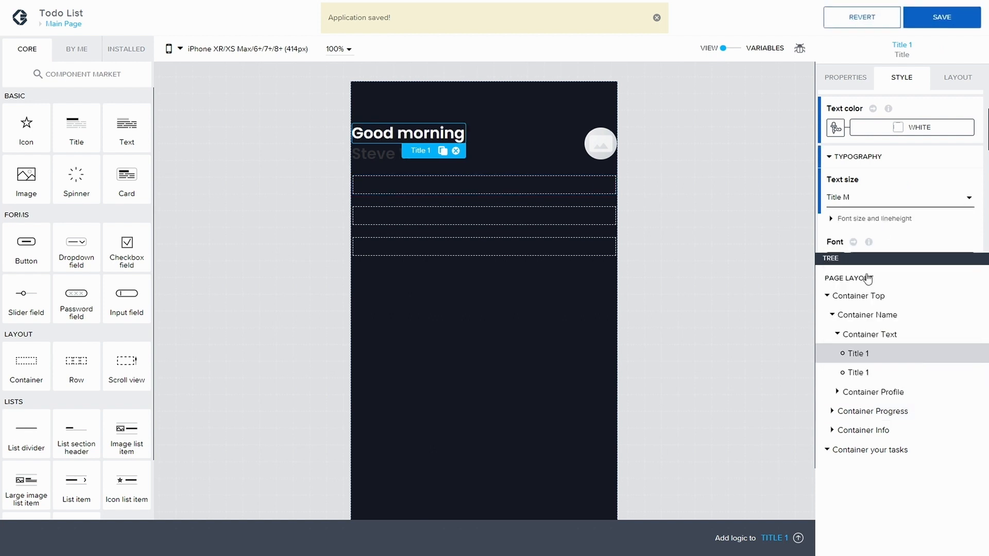
scroll(884, 219, "down", 3)
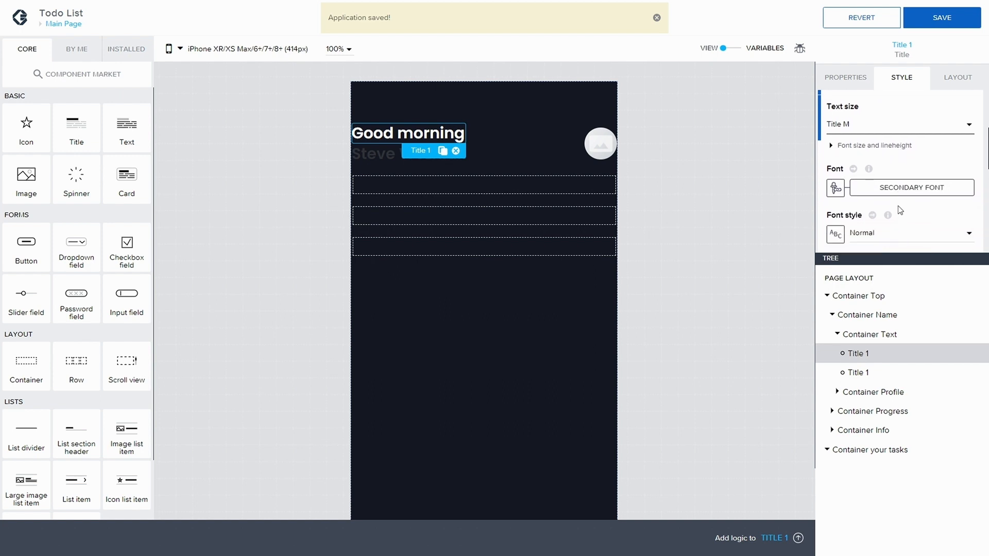
scroll(898, 208, "down", 4)
left_click(899, 185)
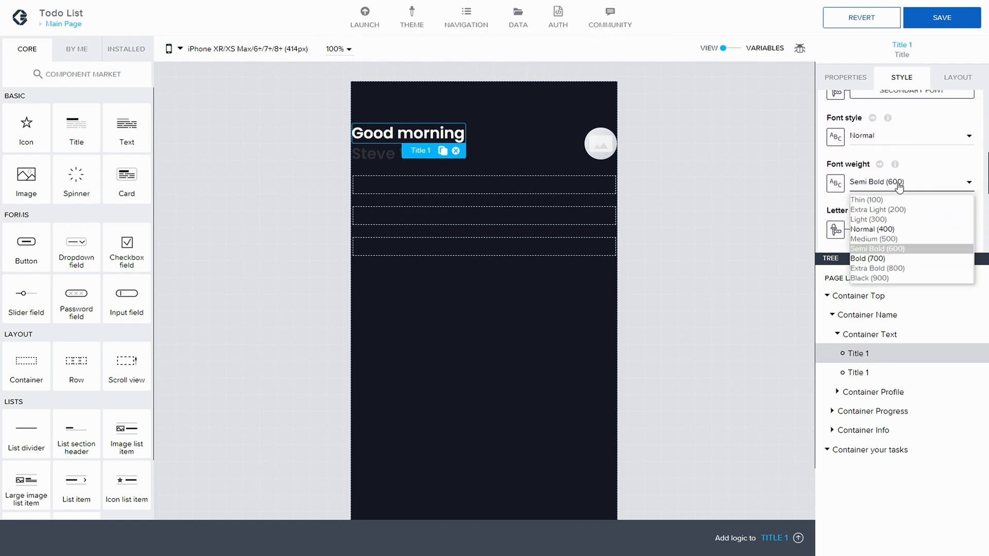
left_click(889, 229)
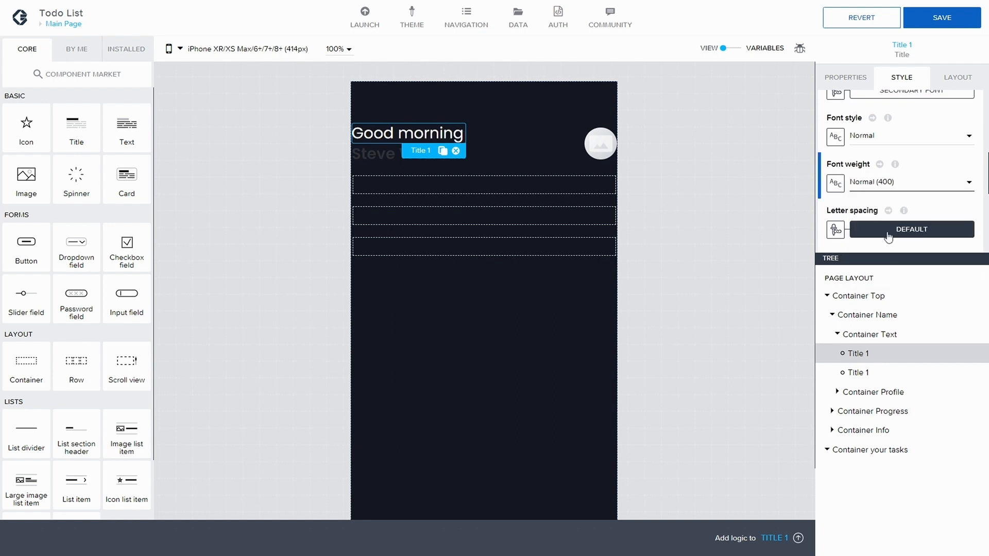
- Switch the Good morning title's font binding to static text and choose Open Sans
scroll(896, 150, "up", 2)
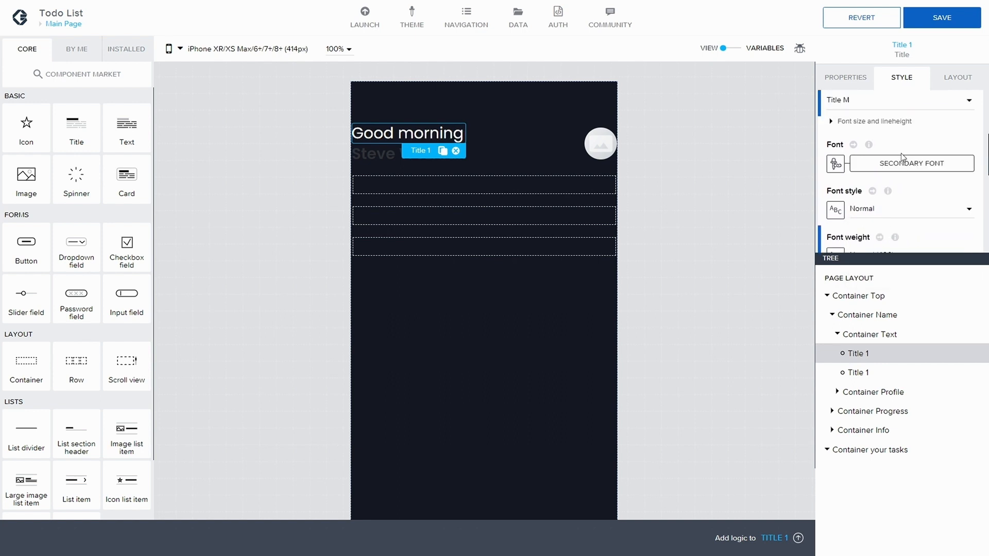
left_click(903, 165)
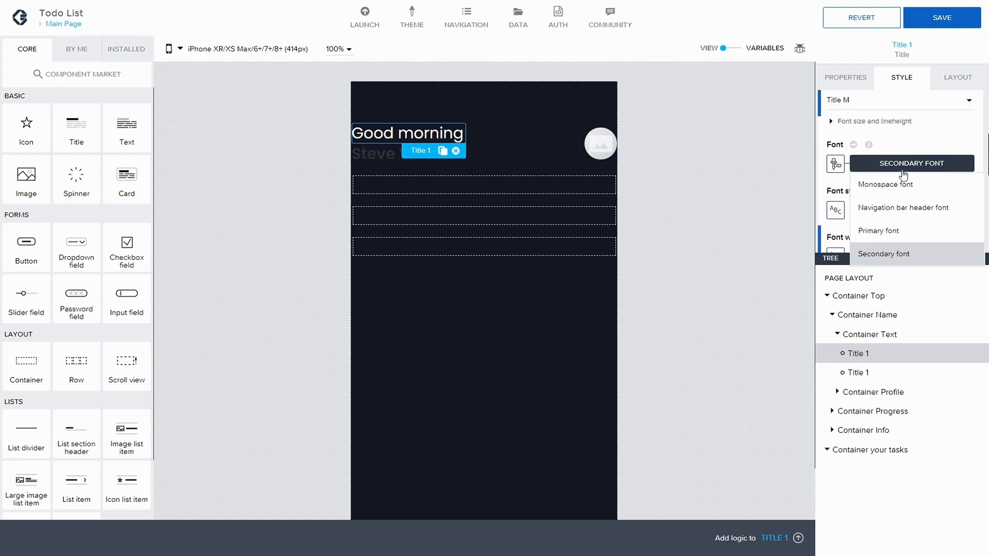
left_click(835, 164)
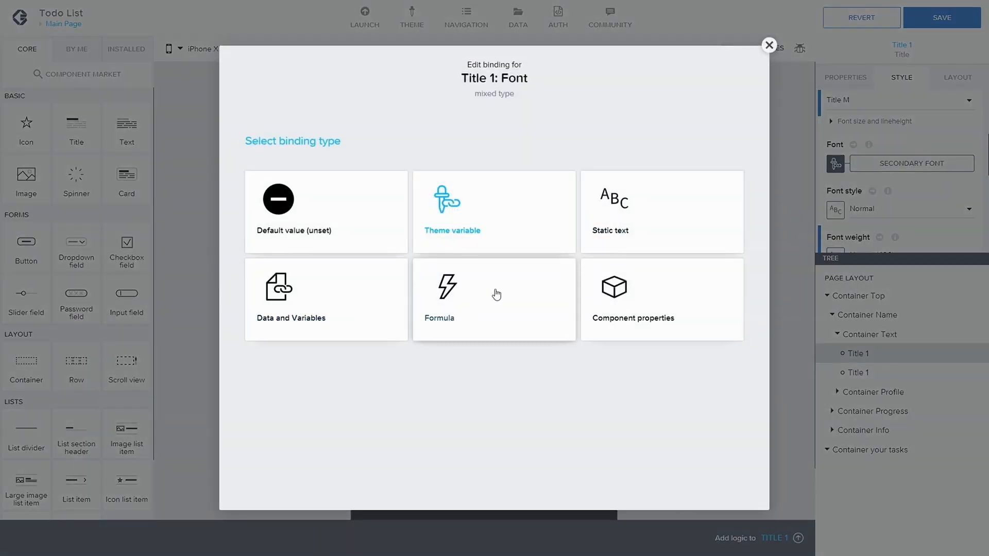
left_click(601, 227)
left_click(857, 164)
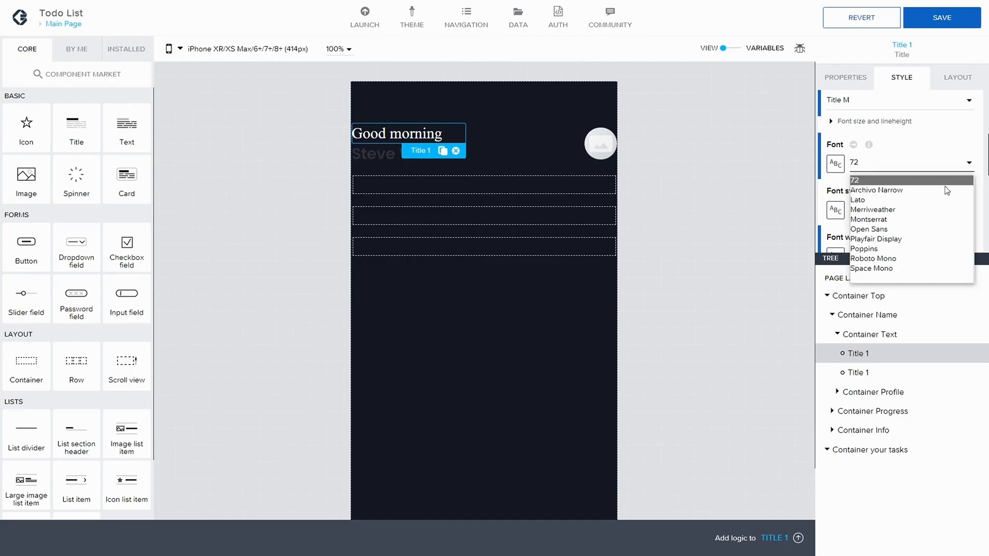
left_click(885, 229)
- Set the Good morning title's font weight to Light (300) and save the app
scroll(891, 201, "down", 2)
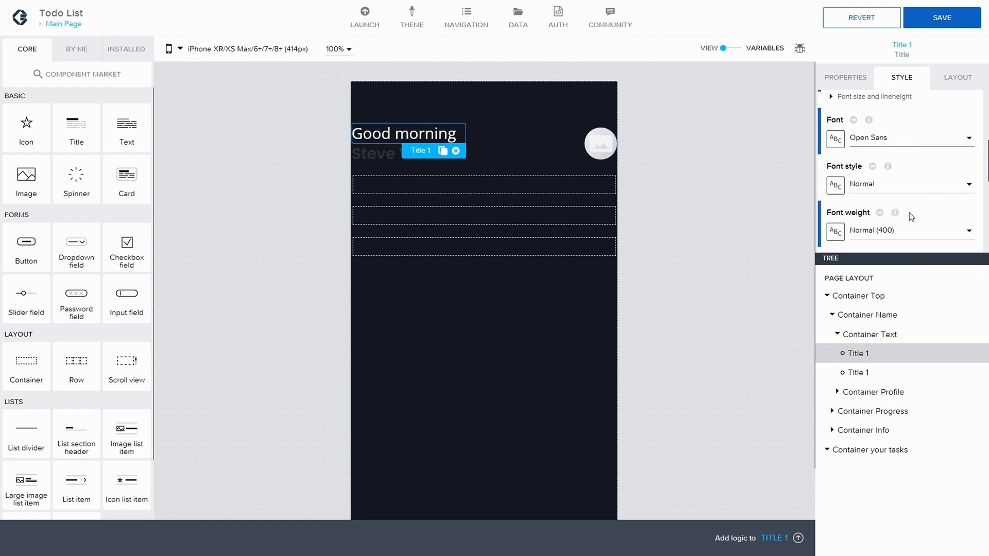
left_click(898, 208)
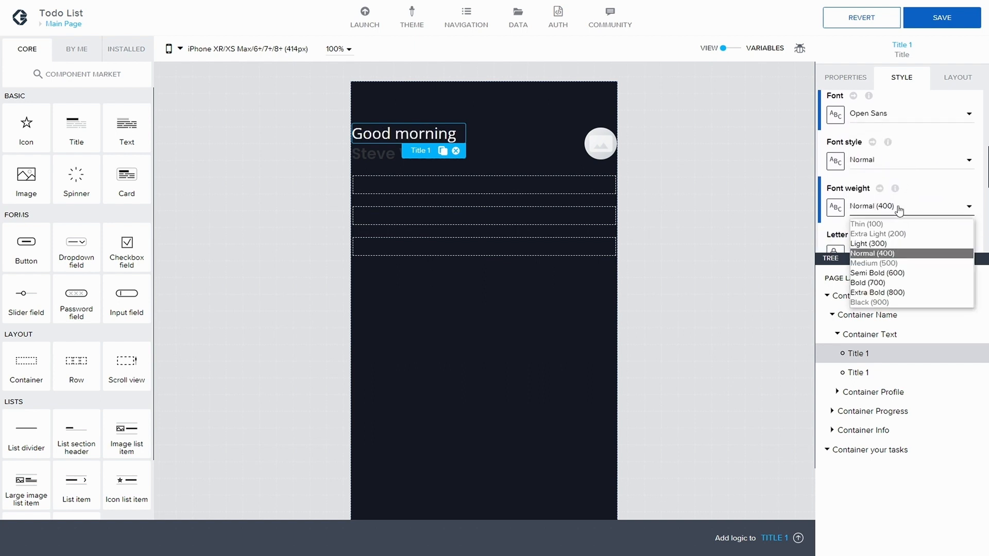
left_click(896, 241)
left_click(918, 21)
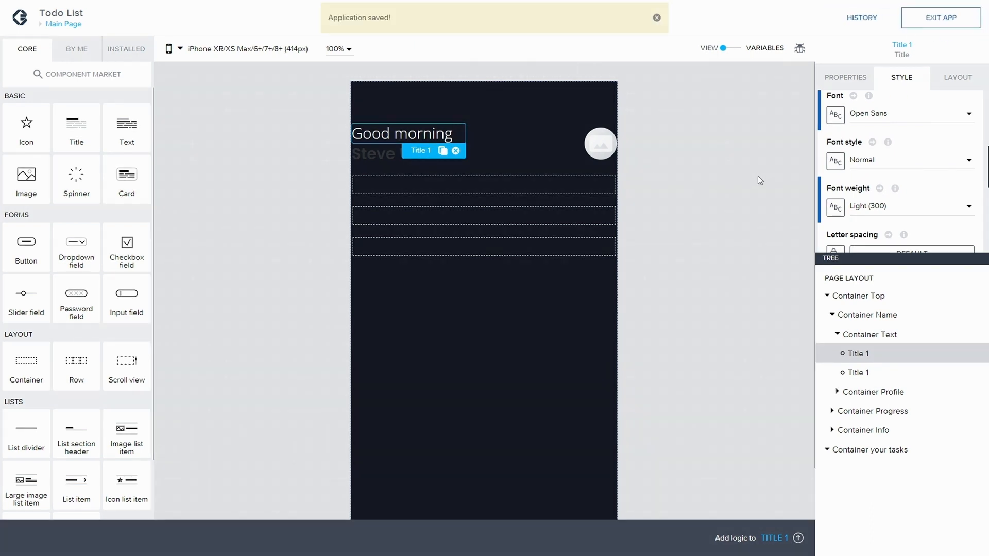
- Overwrite the Good Morning Style class with the title's local style changes and save the app
scroll(875, 134, "up", 5)
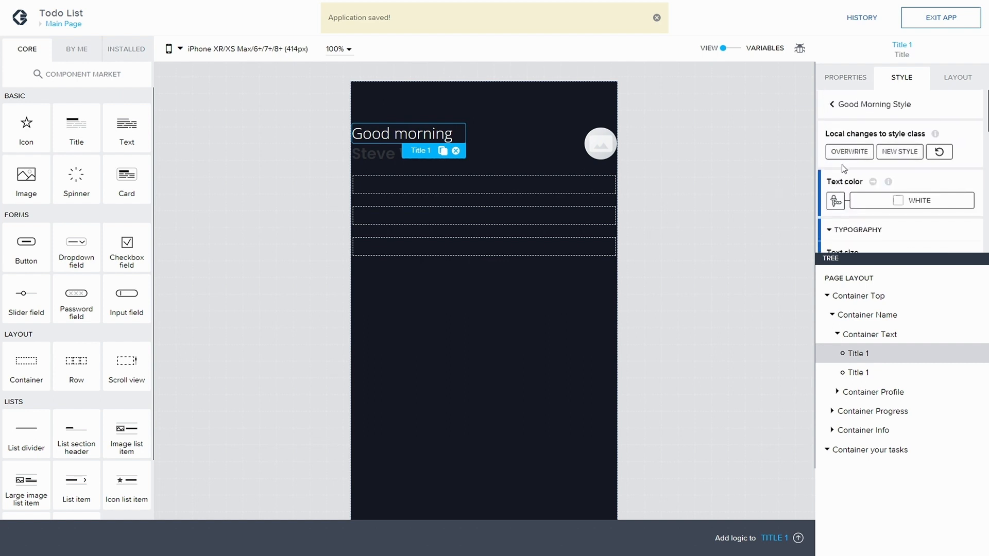
left_click(847, 153)
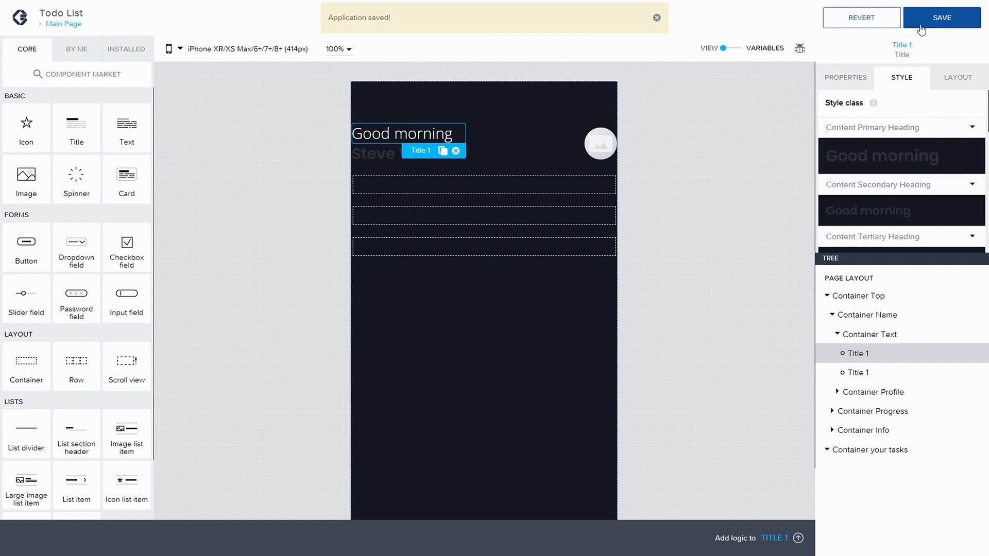
left_click(906, 16)
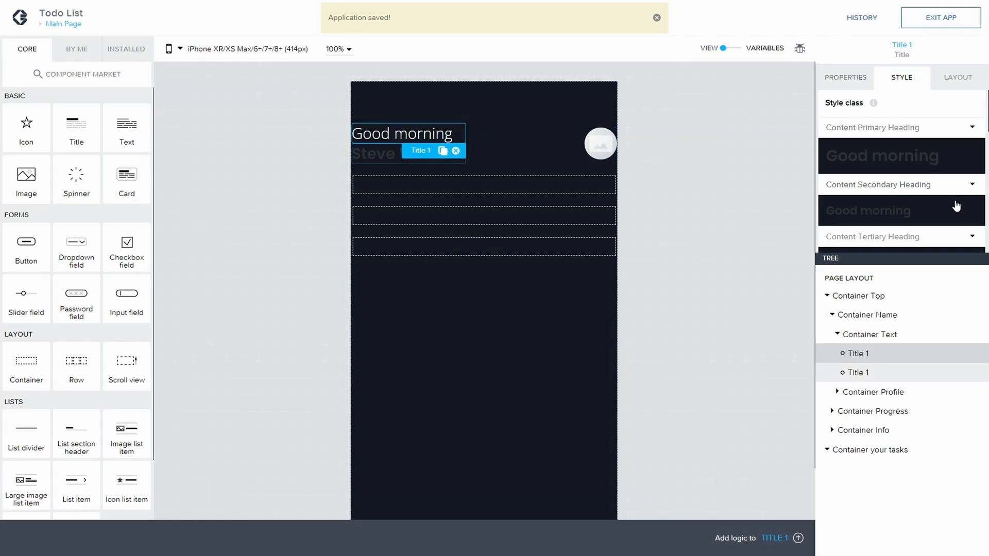
scroll(950, 197, "down", 4)
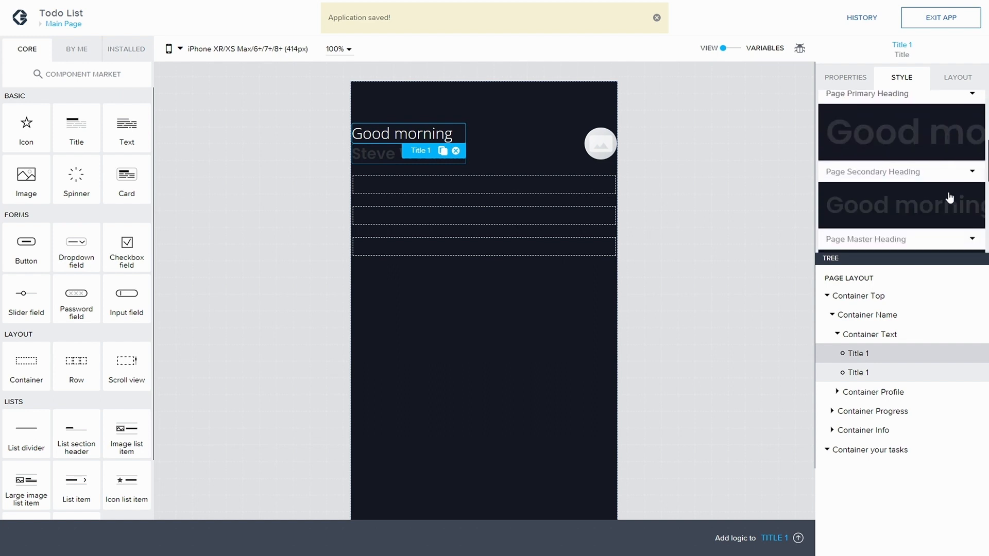
scroll(951, 197, "up", 1)
left_click(971, 172)
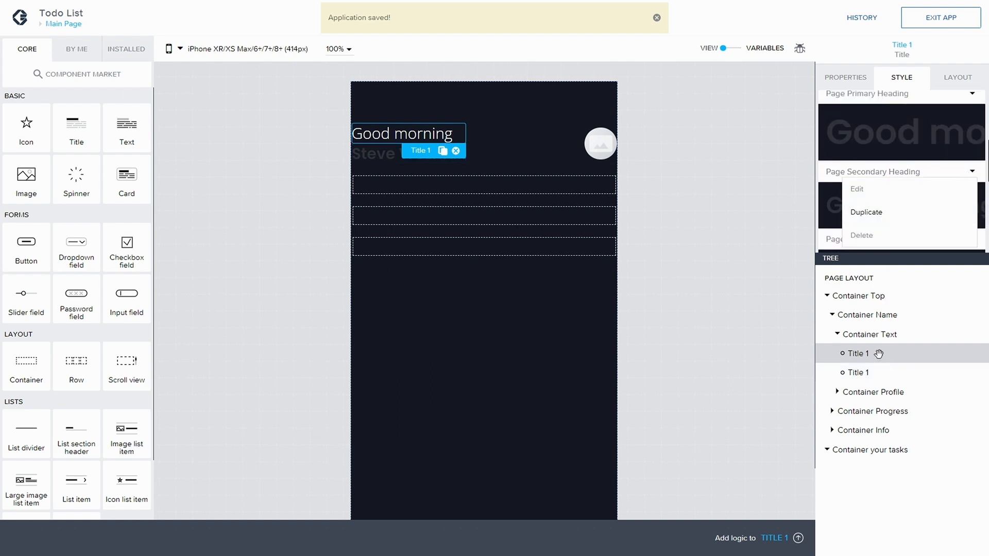
- For the name title below the greeting, duplicate the Content Primary Heading style class as Main Style
left_click(865, 373)
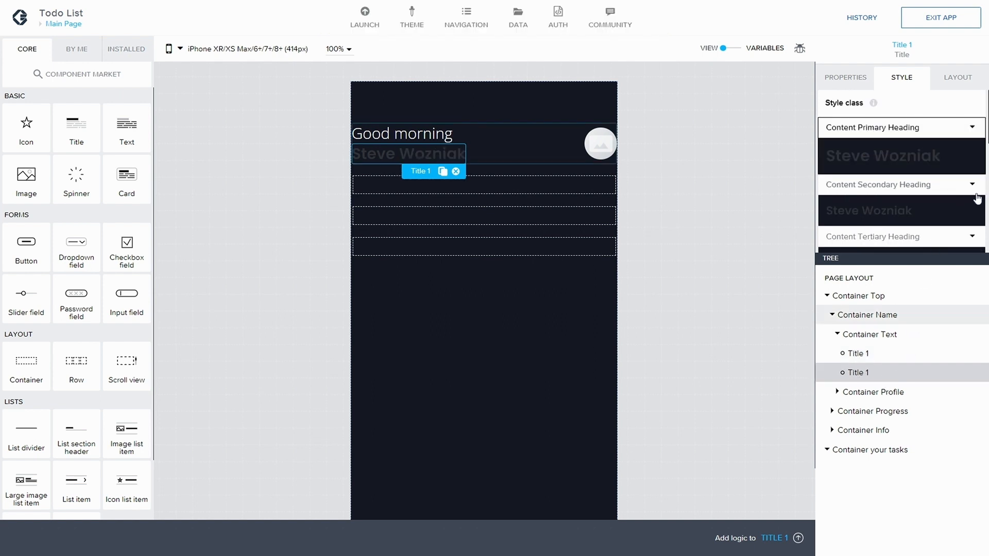
scroll(960, 184, "down", 1)
scroll(960, 162, "down", 5)
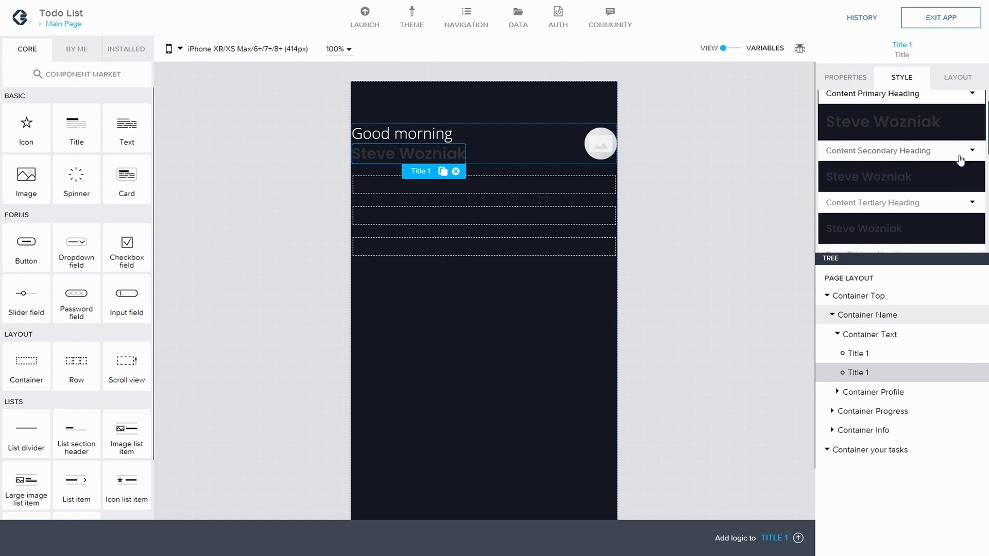
scroll(961, 154, "up", 6)
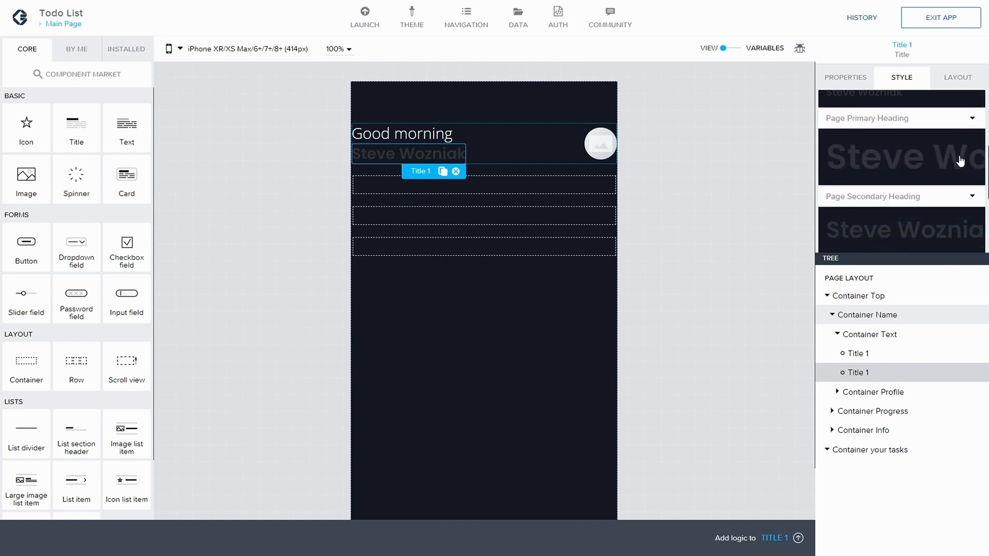
left_click(973, 130)
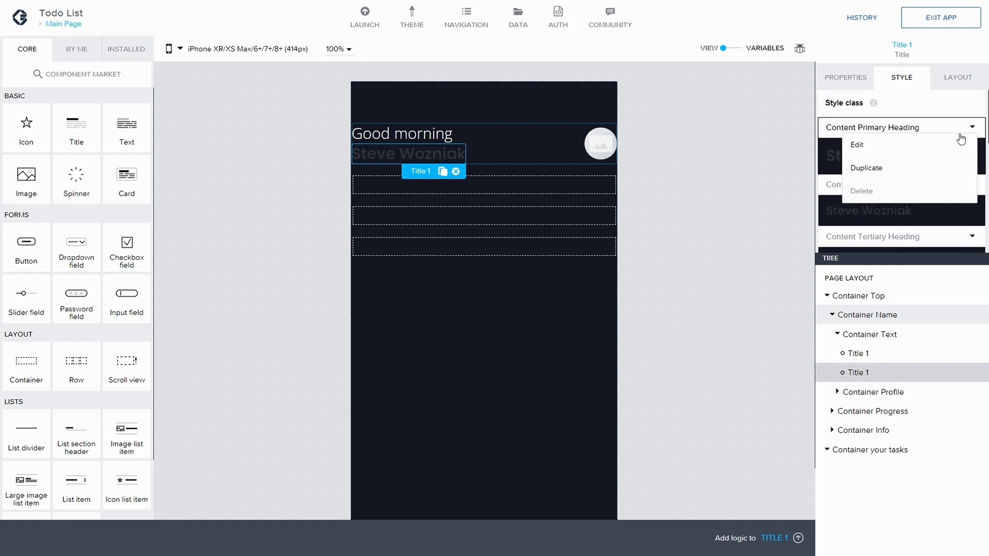
left_click(886, 168)
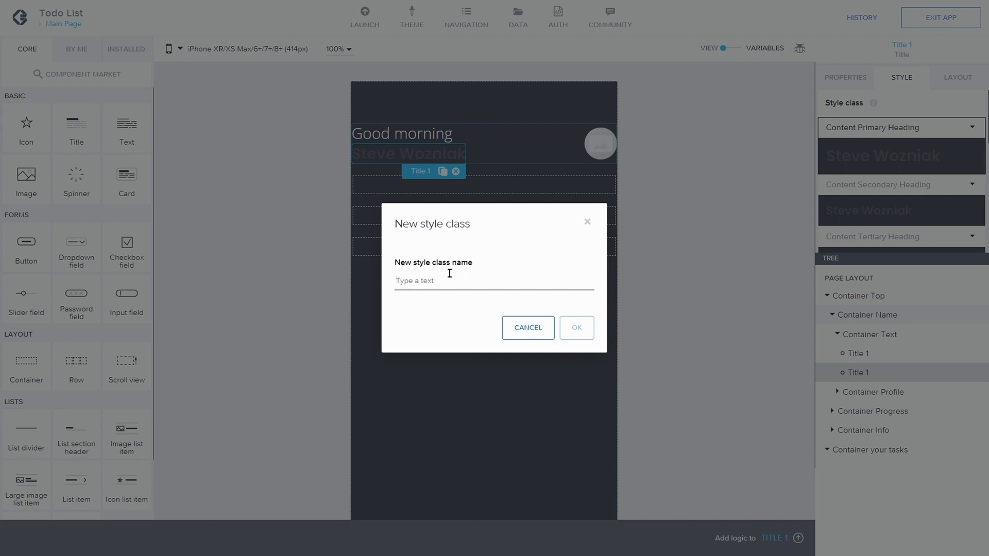
type("Main Style")
left_click(577, 327)
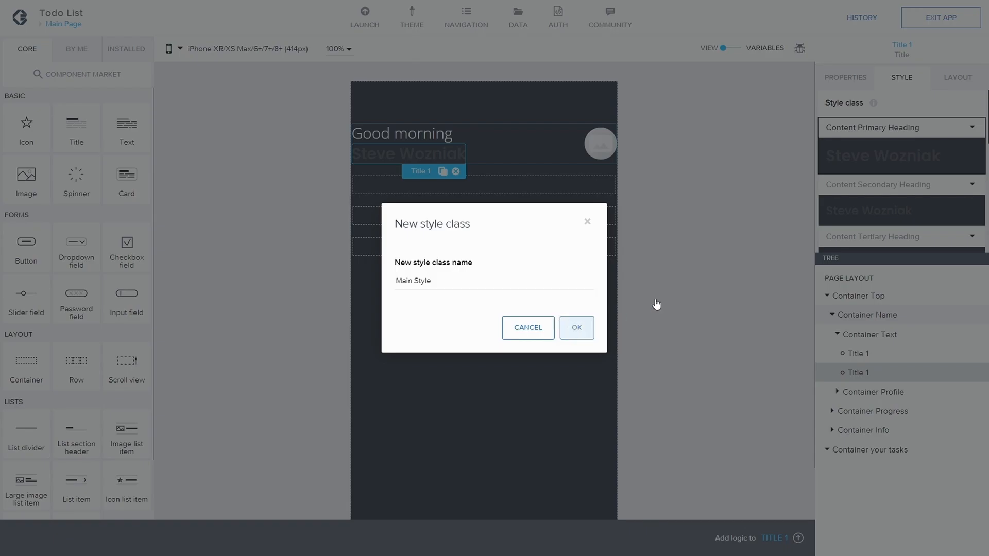
- Open the name title's Main Style class for editing and set its text color to the custom White palette
left_click(970, 219)
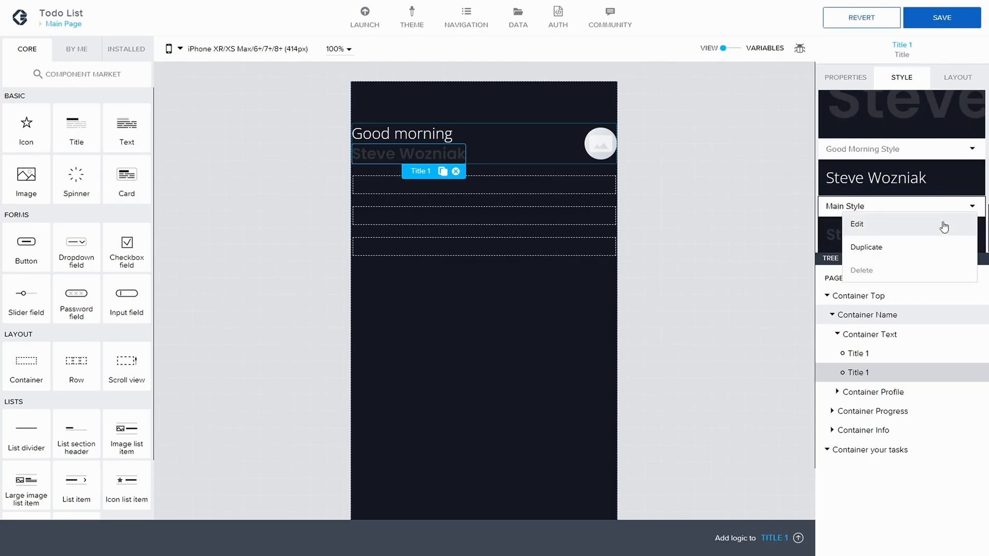
left_click(907, 228)
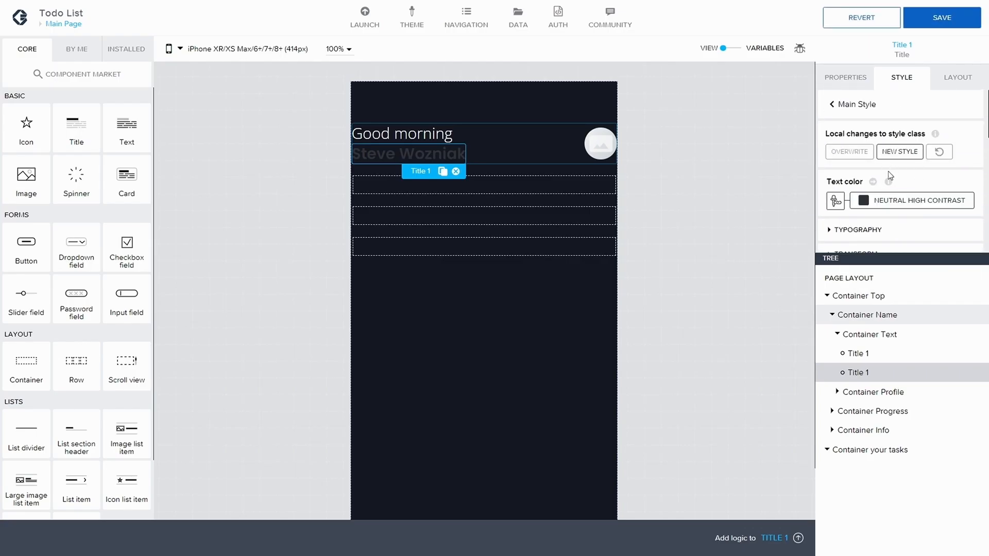
left_click(898, 204)
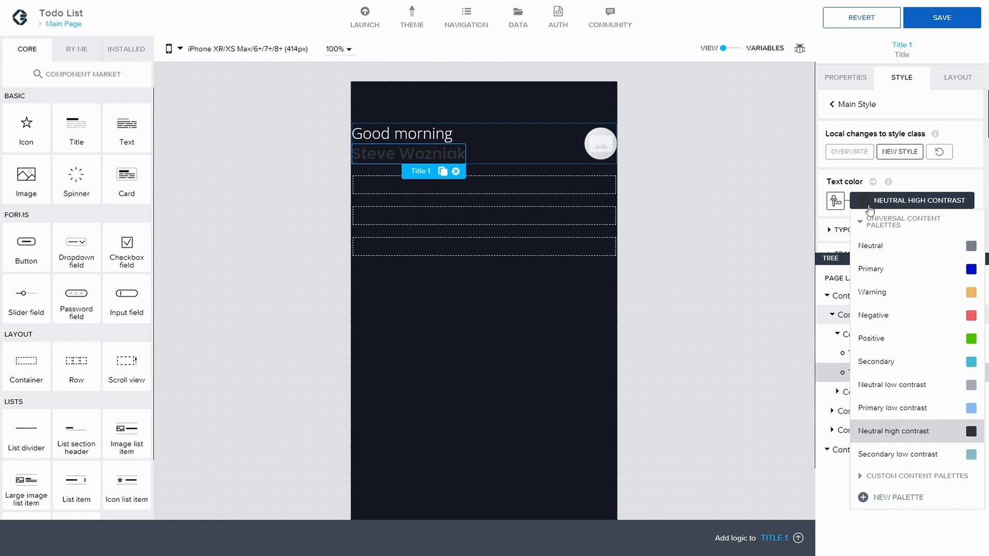
left_click(865, 476)
left_click(902, 488)
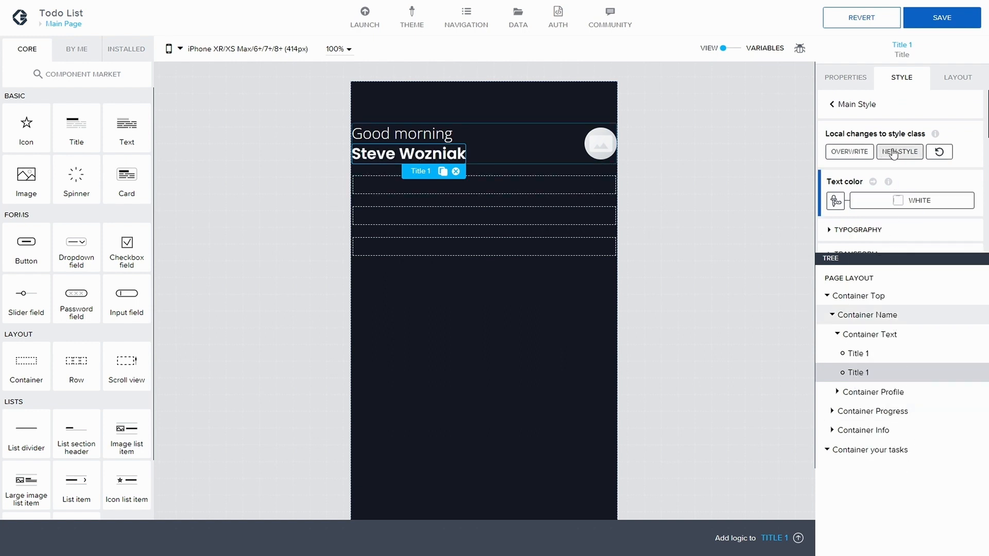
- Set the name title's text size to Text 3XL in its typography settings
scroll(823, 154, "down", 2)
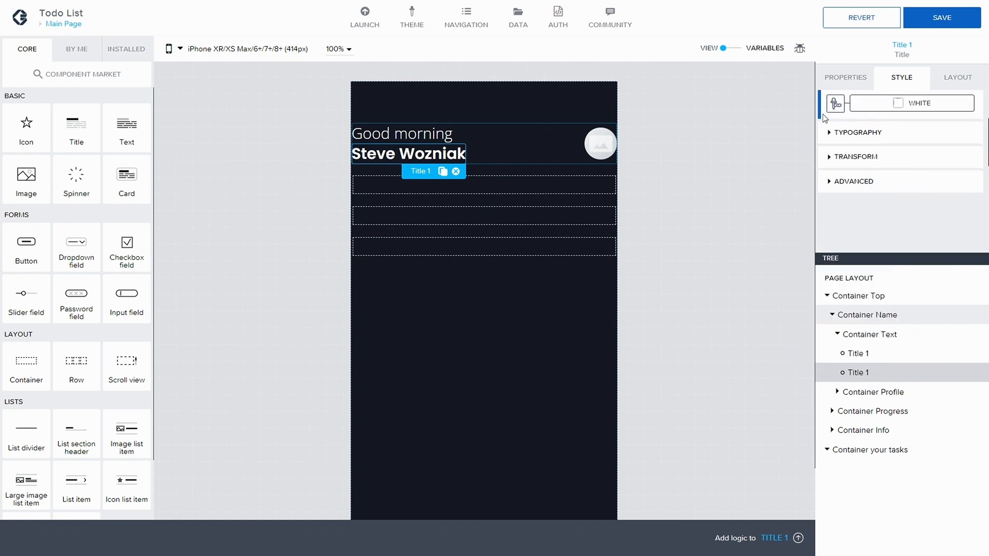
left_click(855, 132)
scroll(901, 155, "down", 2)
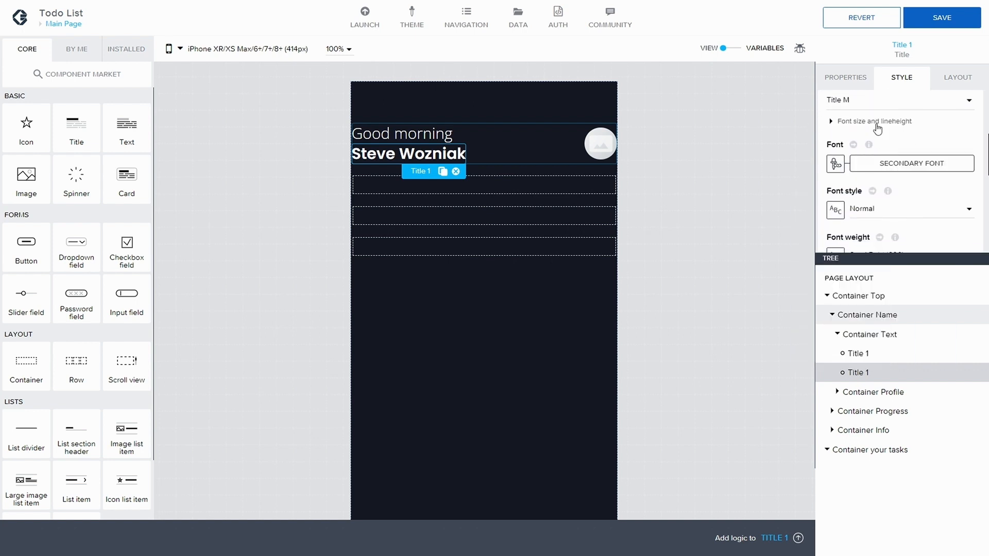
scroll(876, 129, "up", 1)
left_click(894, 128)
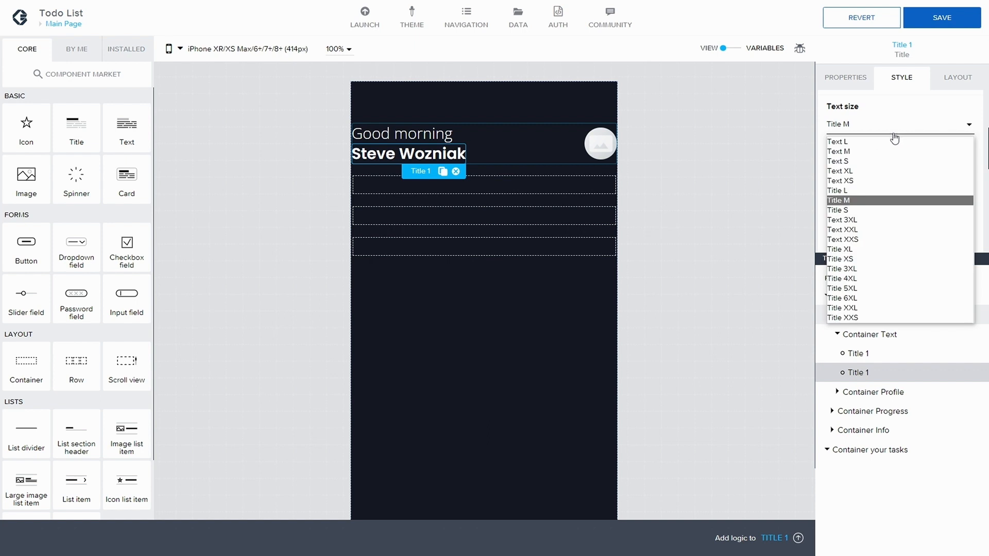
left_click(876, 220)
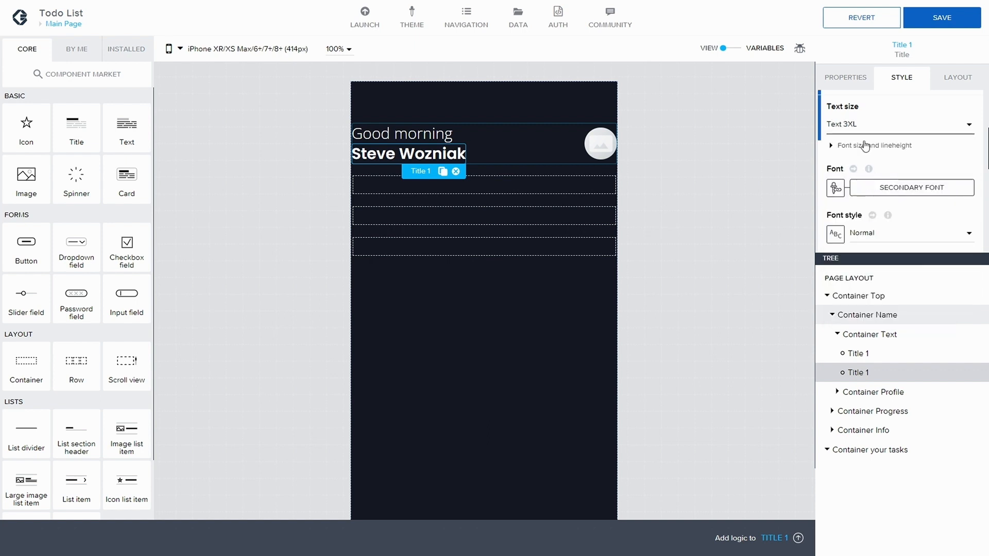
- Set the name title's font weight to Normal (400)
scroll(910, 233, "down", 4)
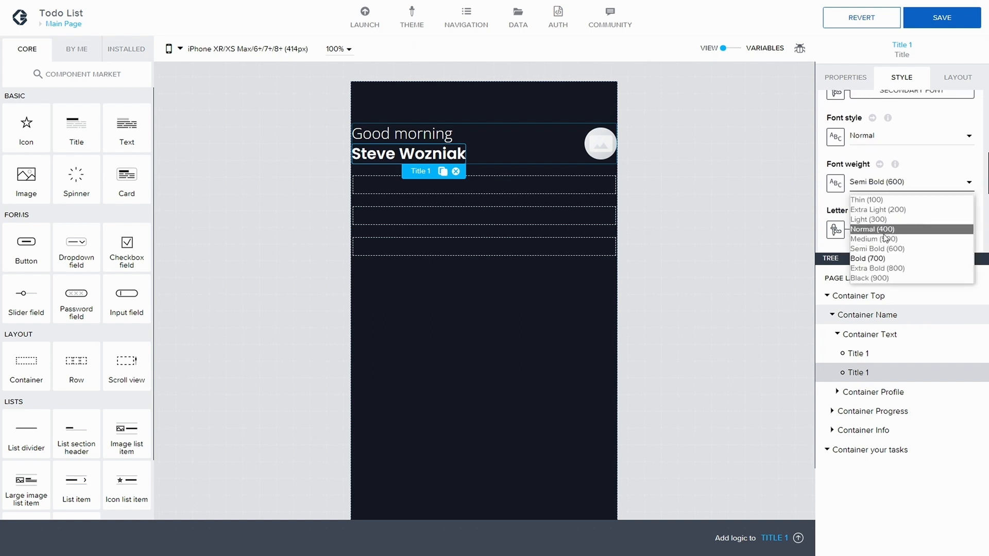
left_click(883, 233)
scroll(898, 195, "up", 1)
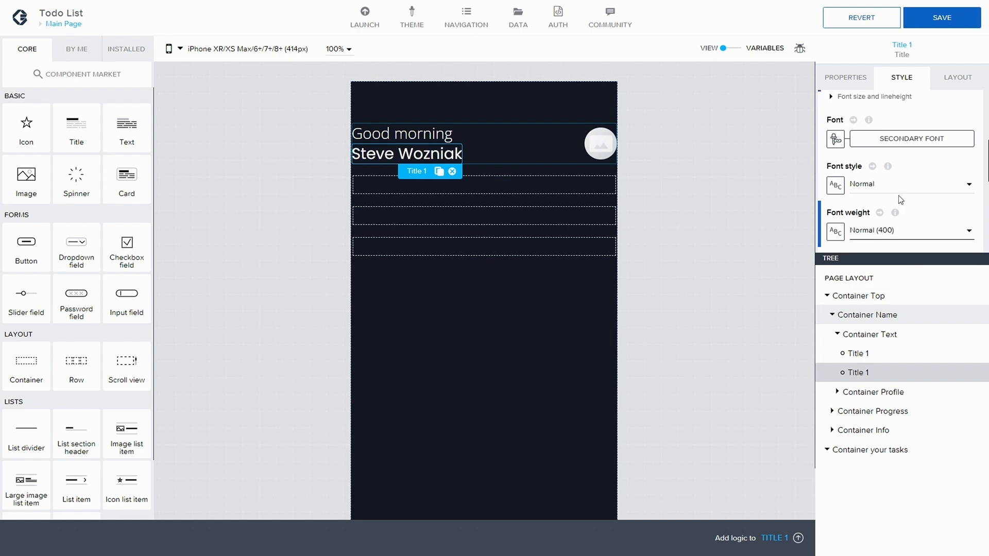
- Switch the name title's font binding to static text and choose Open Sans
left_click(914, 142)
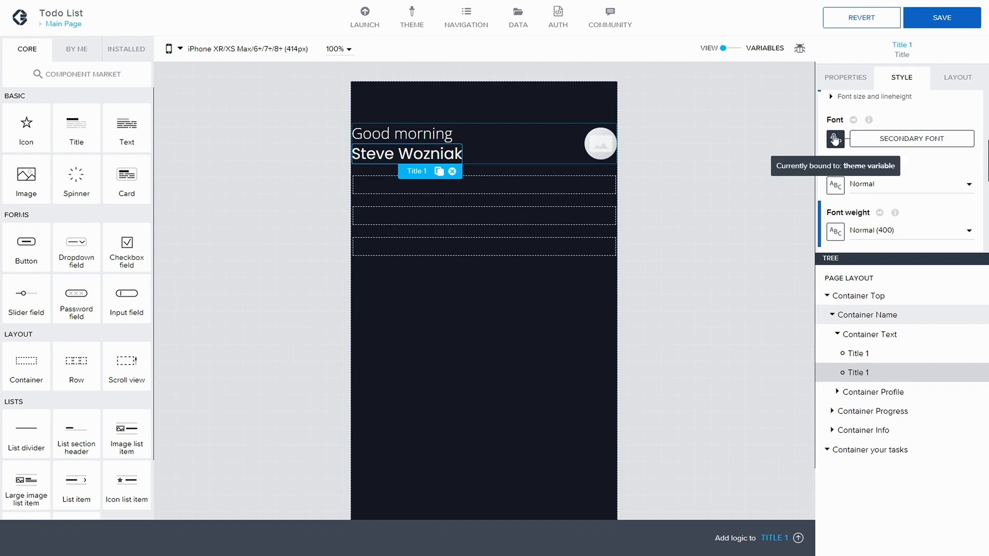
left_click(835, 138)
left_click(651, 229)
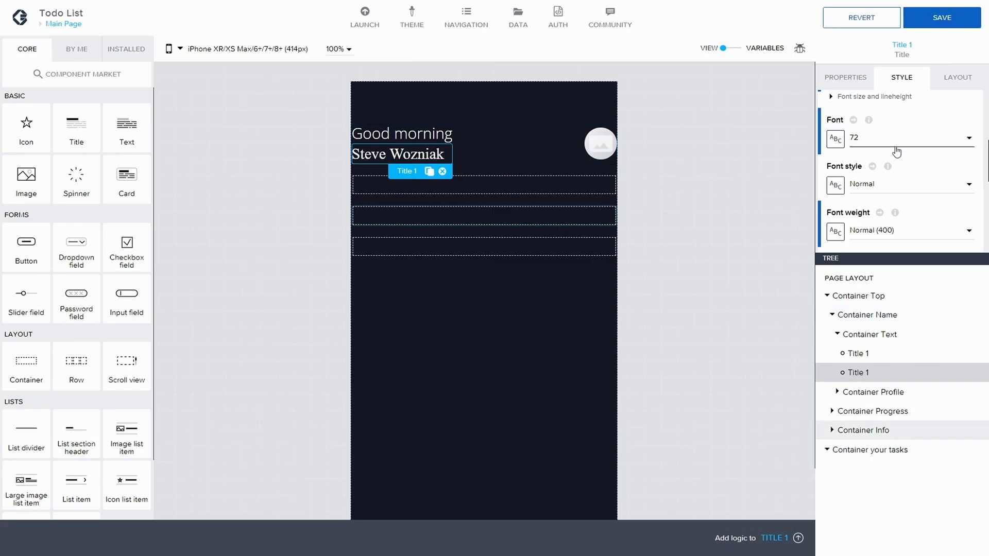
left_click(943, 139)
left_click(888, 204)
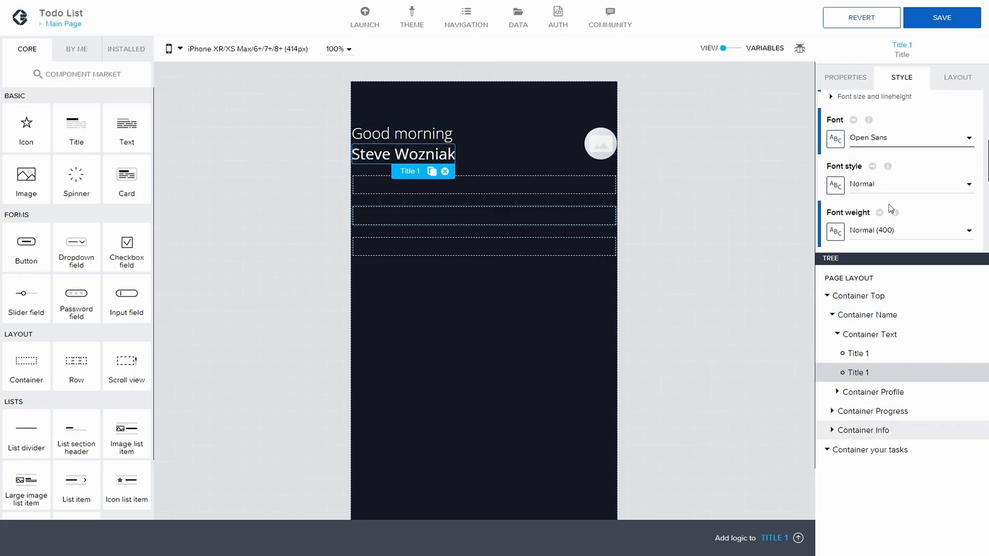
- Try the Bold (700) font weight on the name title with the Open Sans font
scroll(893, 180, "down", 1)
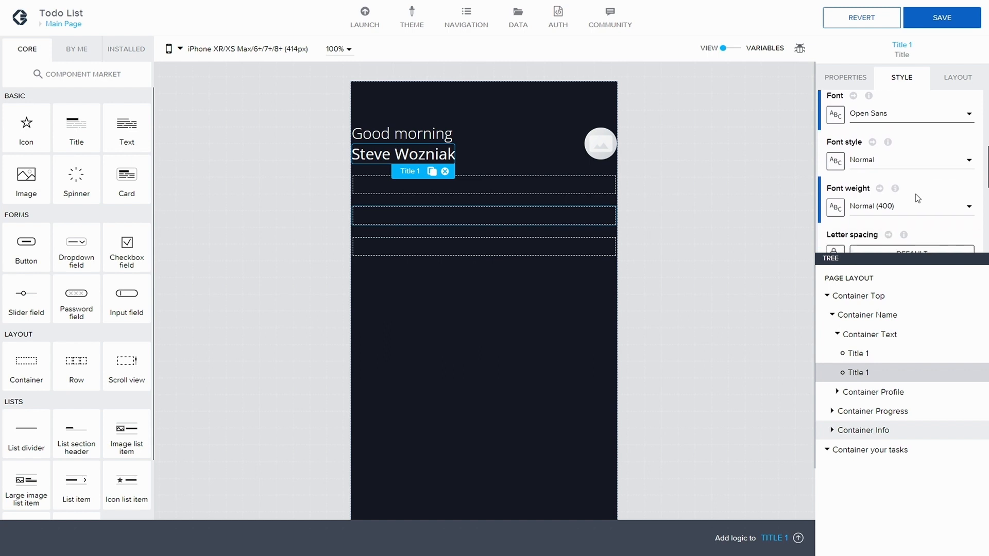
scroll(898, 190, "down", 1)
left_click(882, 184)
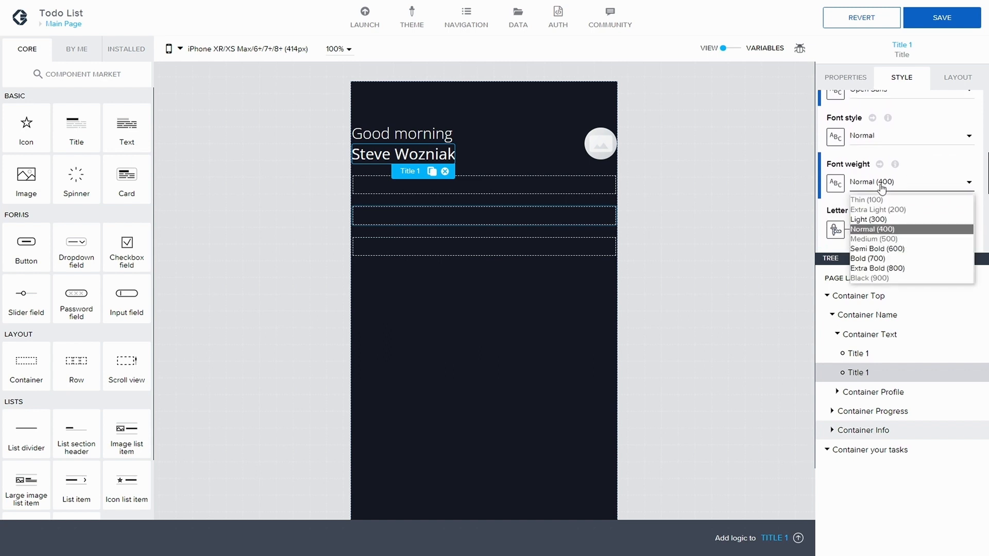
left_click(882, 256)
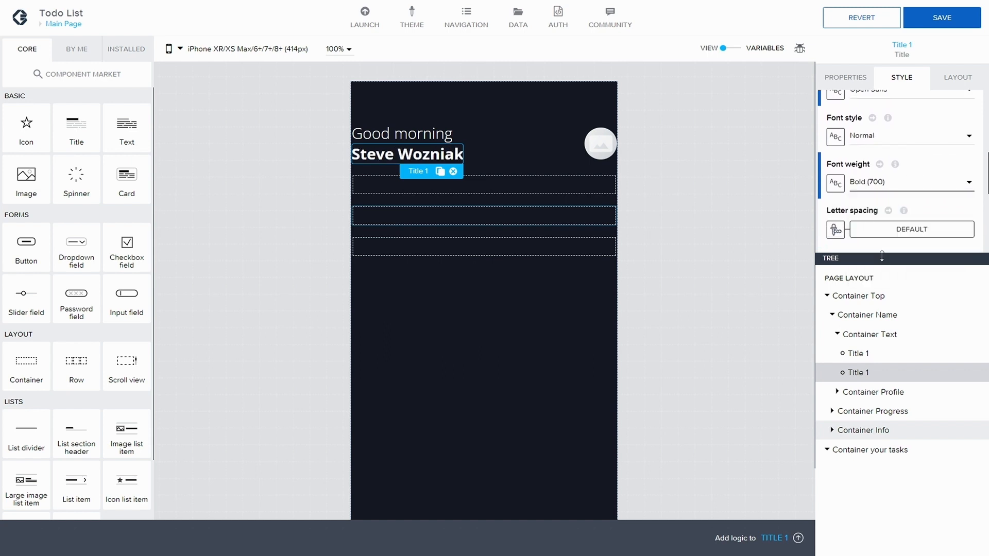
- Try Roboto Mono as the name title's font
scroll(881, 196, "up", 1)
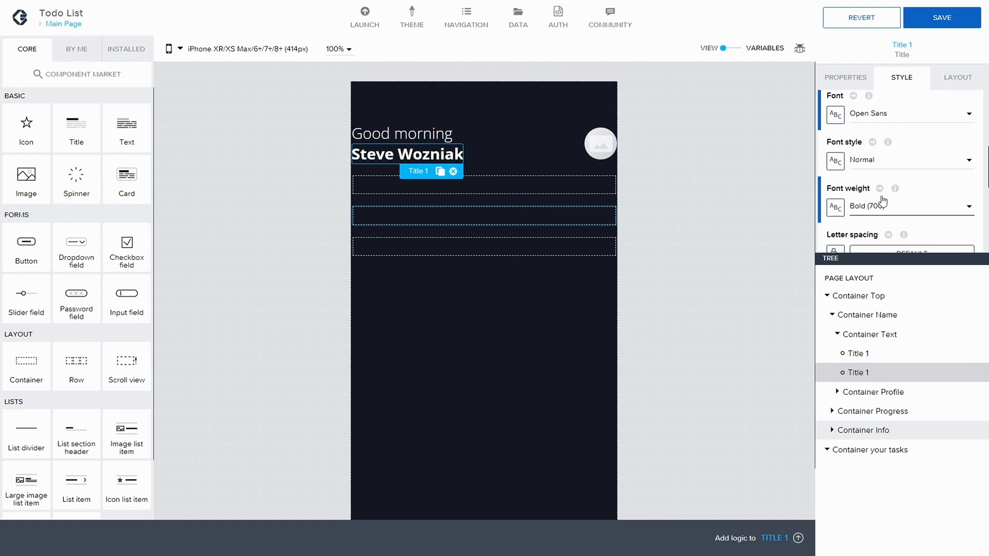
left_click(878, 161)
left_click(878, 161)
scroll(882, 141, "up", 1)
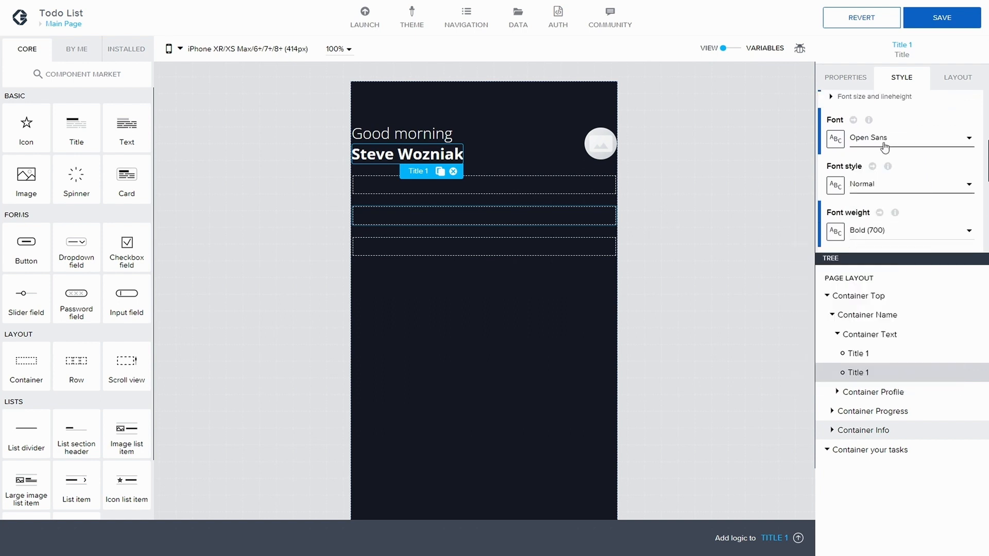
left_click(882, 140)
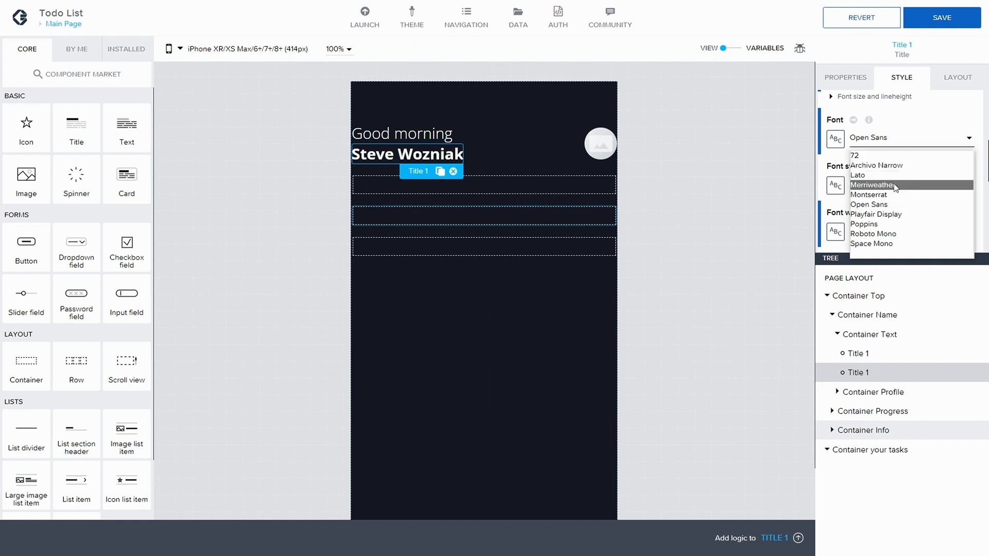
left_click(897, 233)
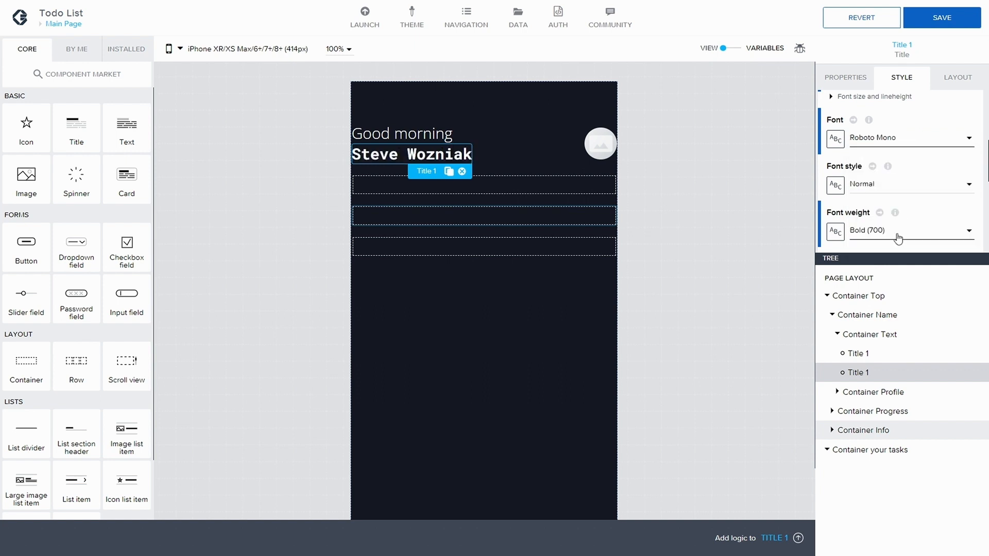
- Try the 72 font on the name title, and choose Montserrat instead
left_click(885, 149)
left_click(883, 155)
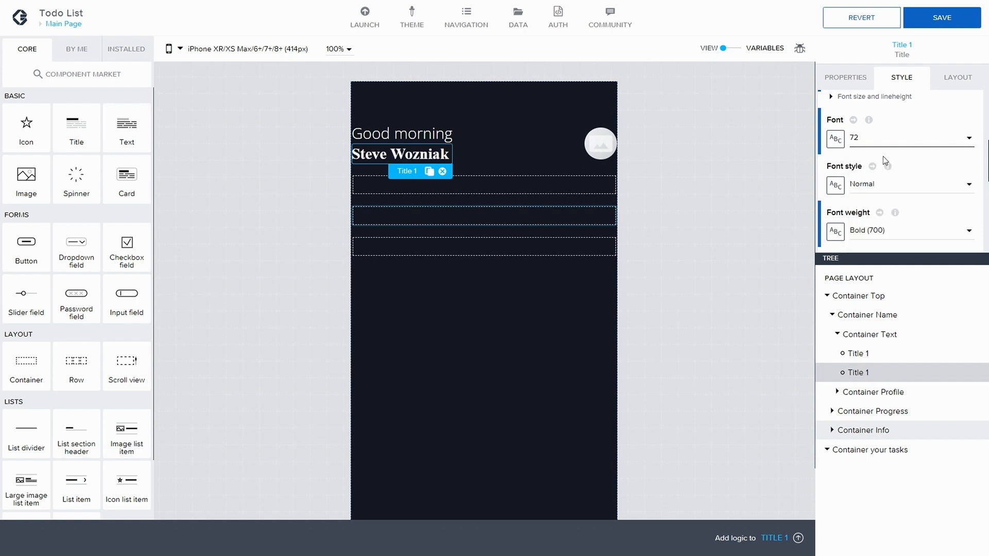
left_click(893, 147)
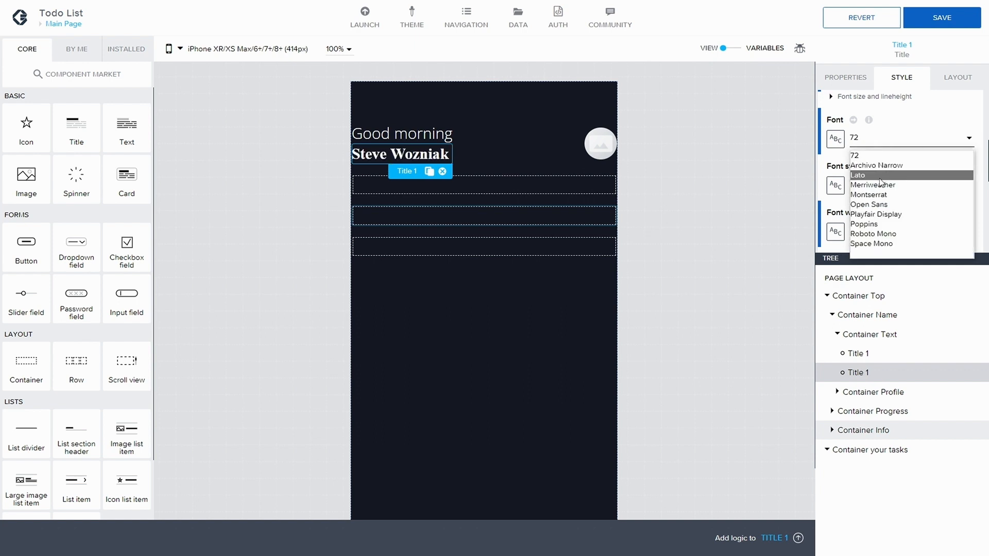
left_click(887, 195)
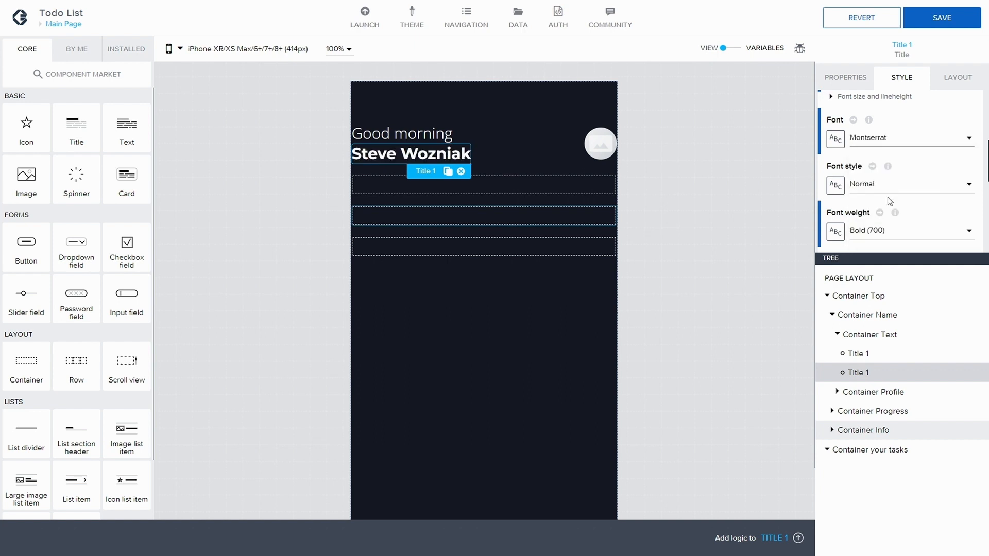
- Try the Normal (400) font weight on the name title with the Montserrat font
left_click(893, 235)
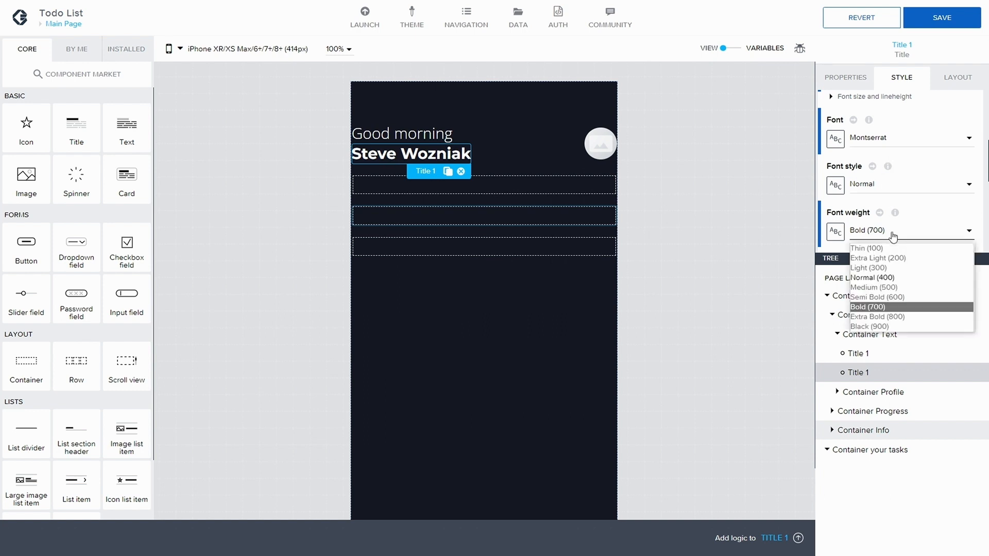
left_click(879, 279)
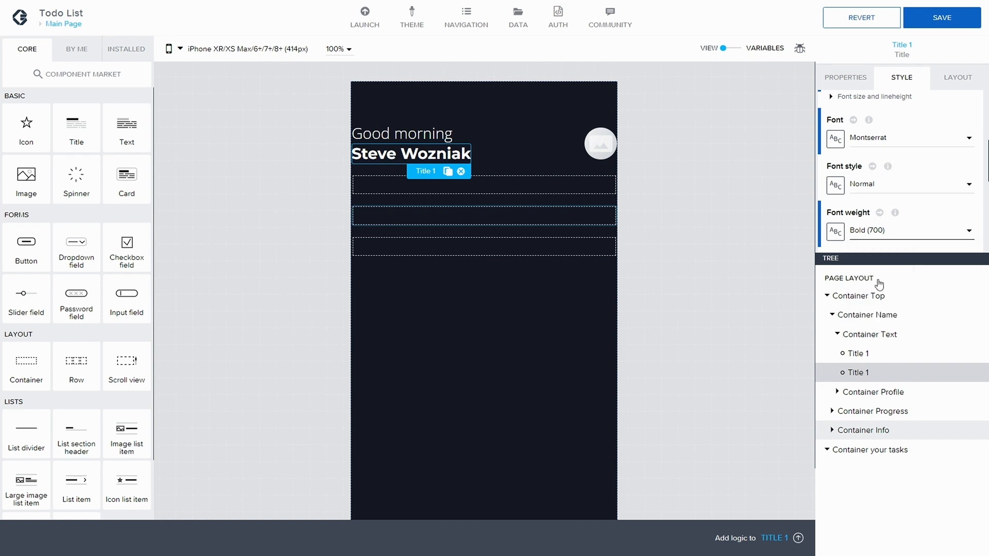
left_click(882, 188)
left_click(880, 197)
- Bind the name title's font back to the Secondary Font theme variable
left_click(882, 141)
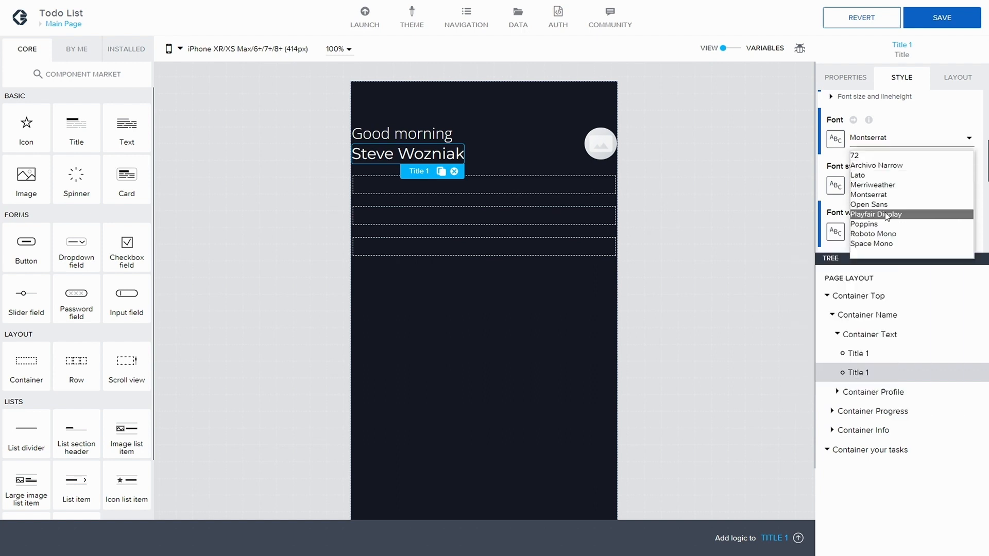
left_click(835, 139)
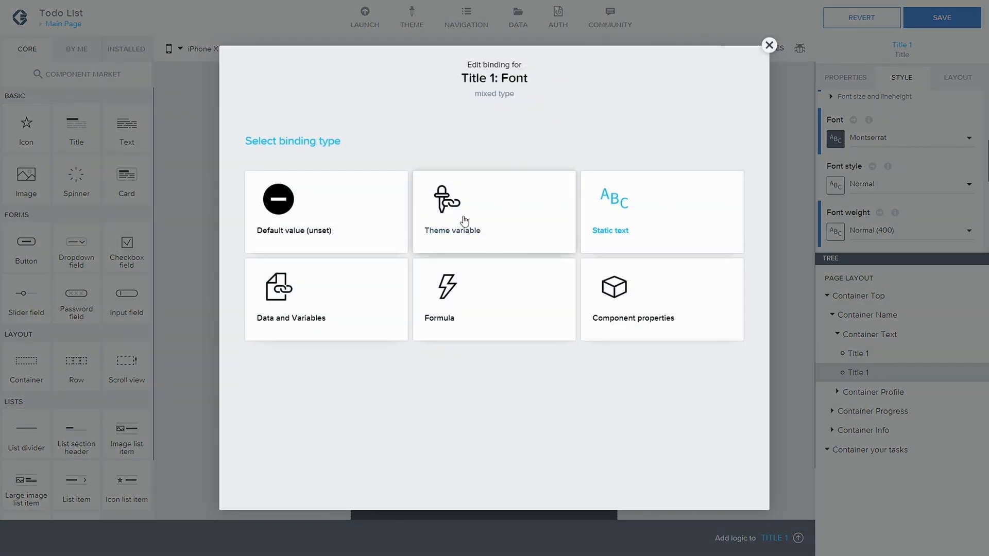
left_click(464, 221)
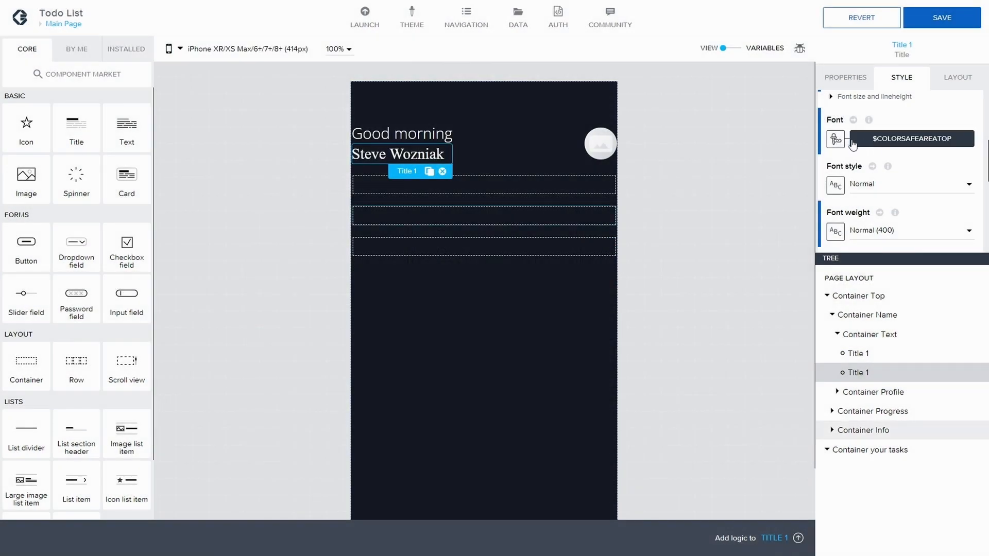
left_click(852, 145)
left_click(525, 191)
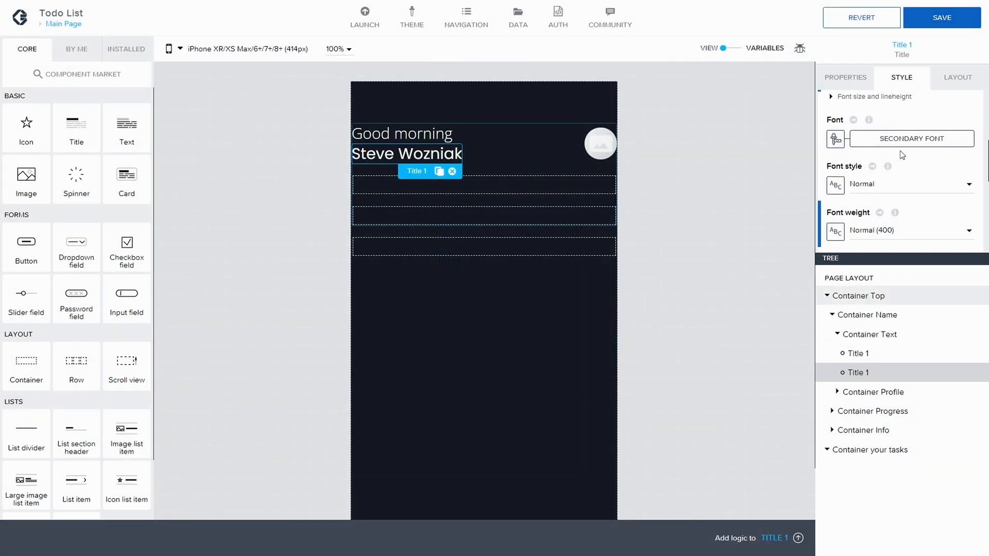
- Set the name title's font weight to Bold (700), comparing it with Normal (400), and save the app
left_click(902, 192)
left_click(902, 193)
left_click(890, 235)
scroll(876, 239, "down", 1)
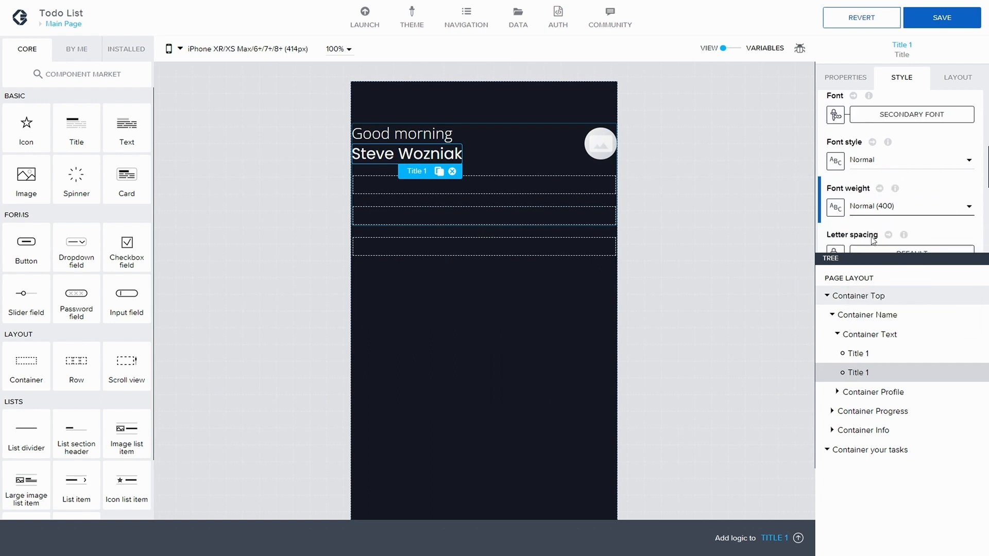
left_click(882, 209)
left_click(881, 282)
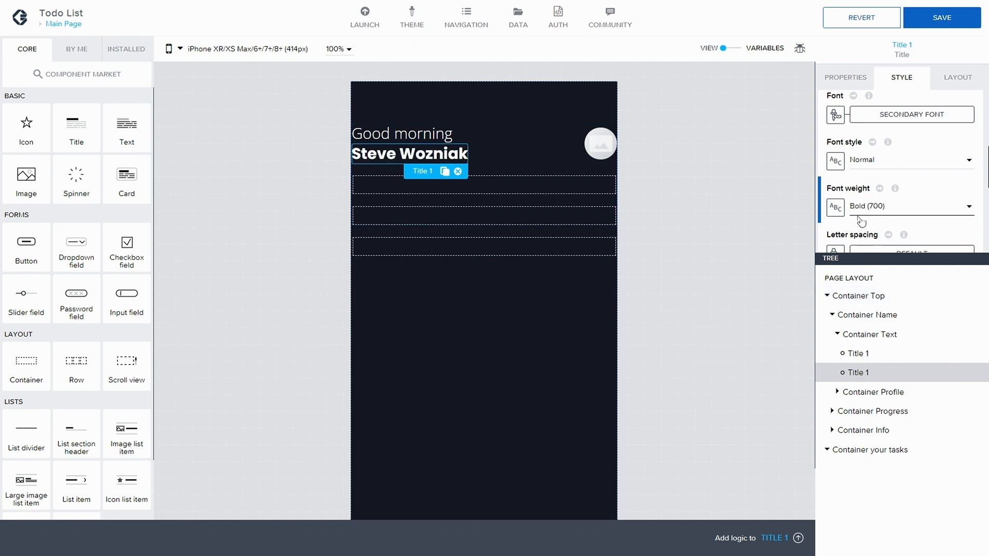
scroll(877, 211, "down", 1)
left_click(882, 158)
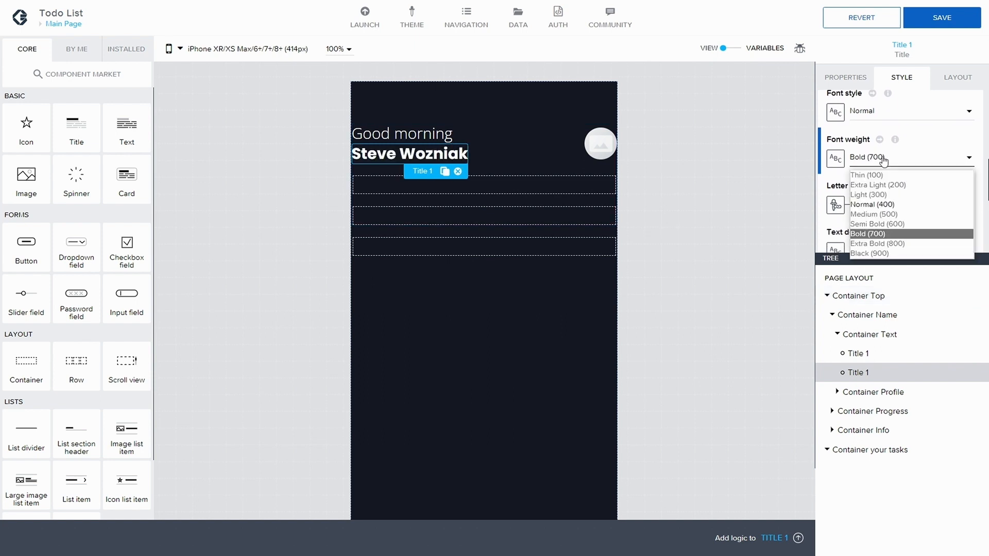
left_click(891, 204)
left_click(889, 164)
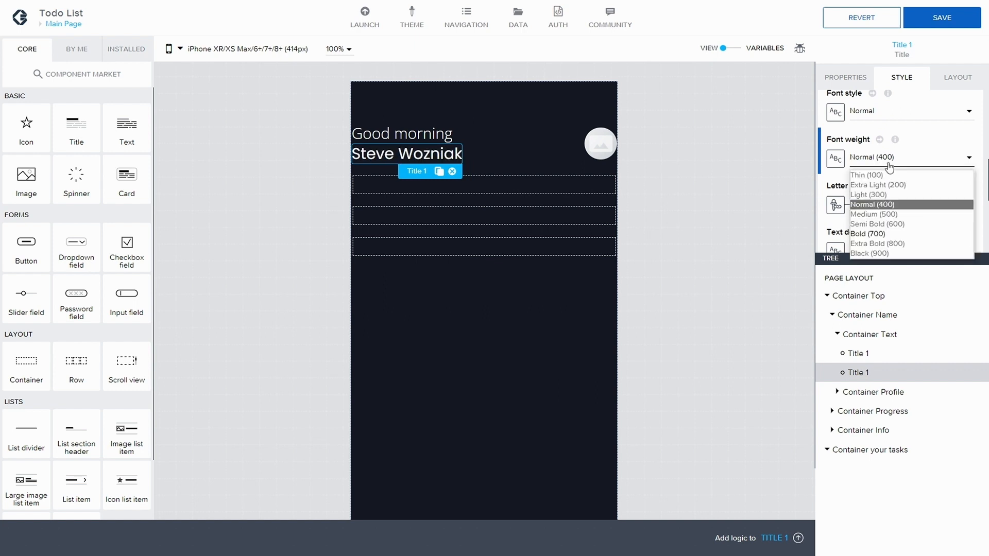
left_click(886, 234)
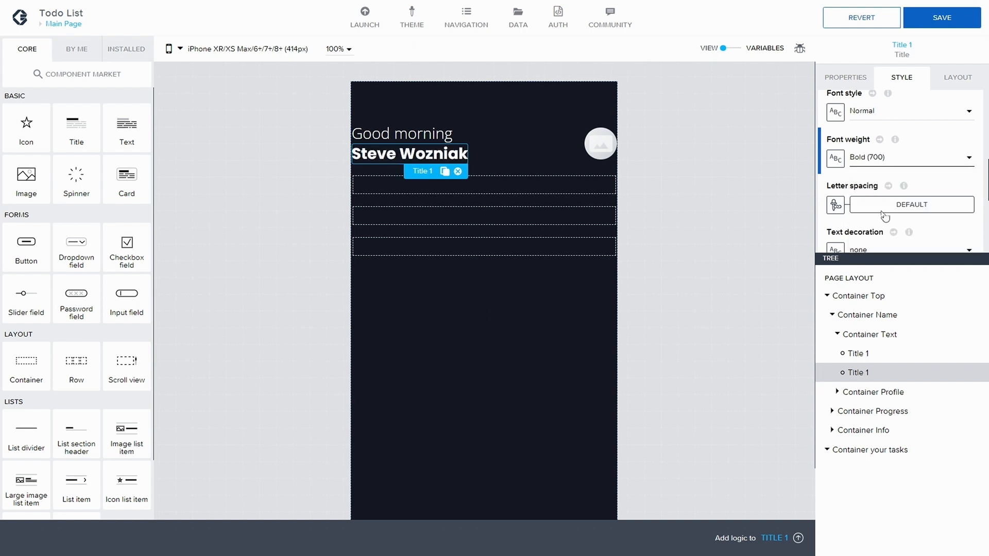
left_click(947, 29)
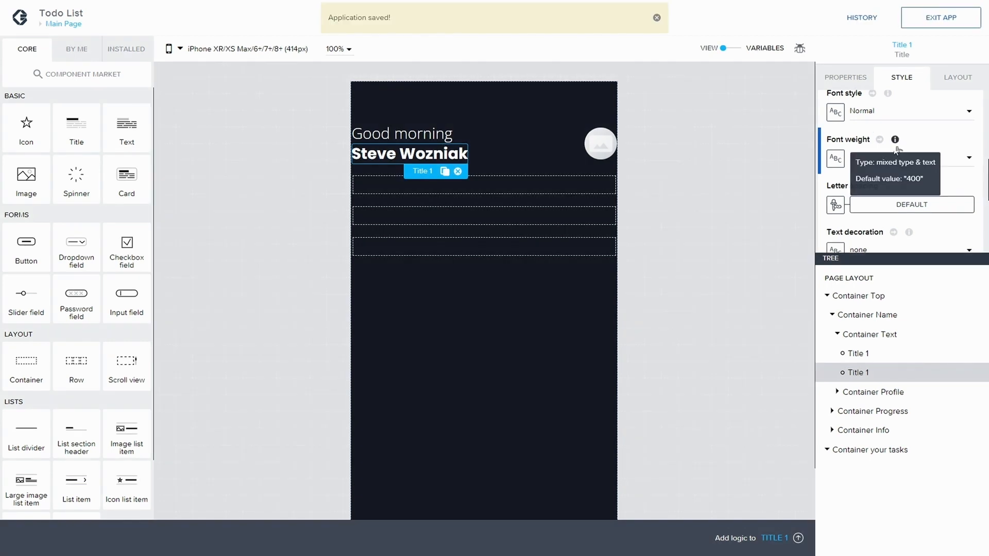
- Bind the name title's font to the Primary Font theme variable and save the app
scroll(904, 188, "down", 1)
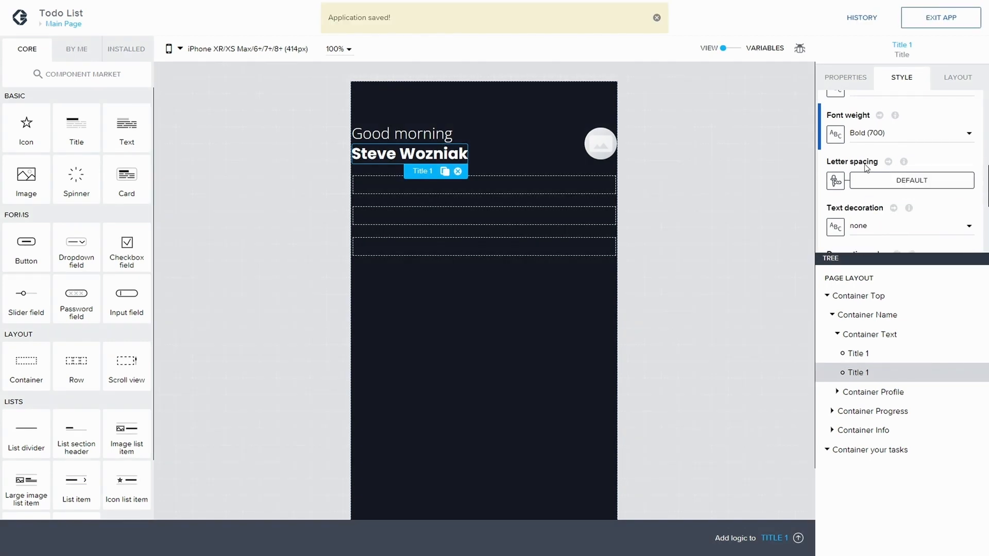
scroll(911, 178, "up", 3)
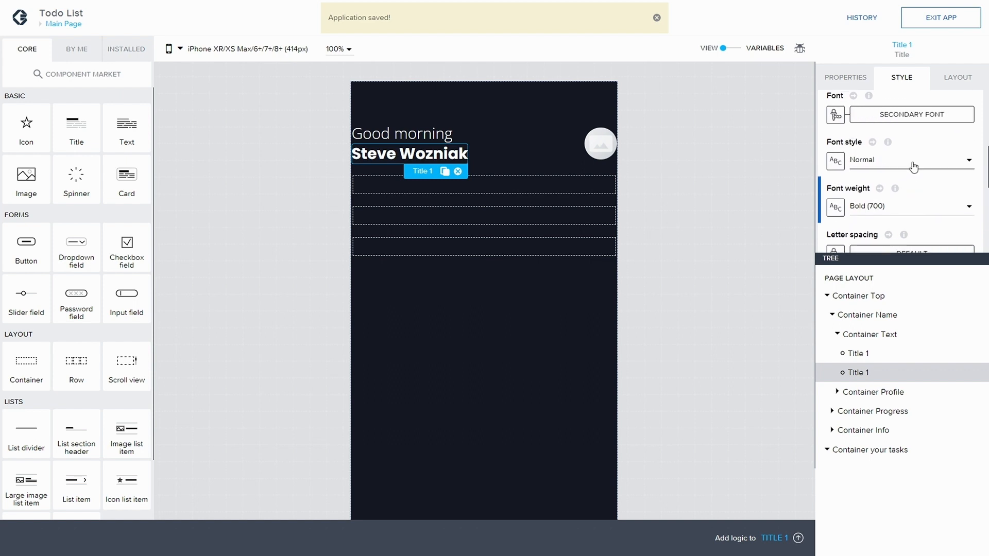
left_click(910, 157)
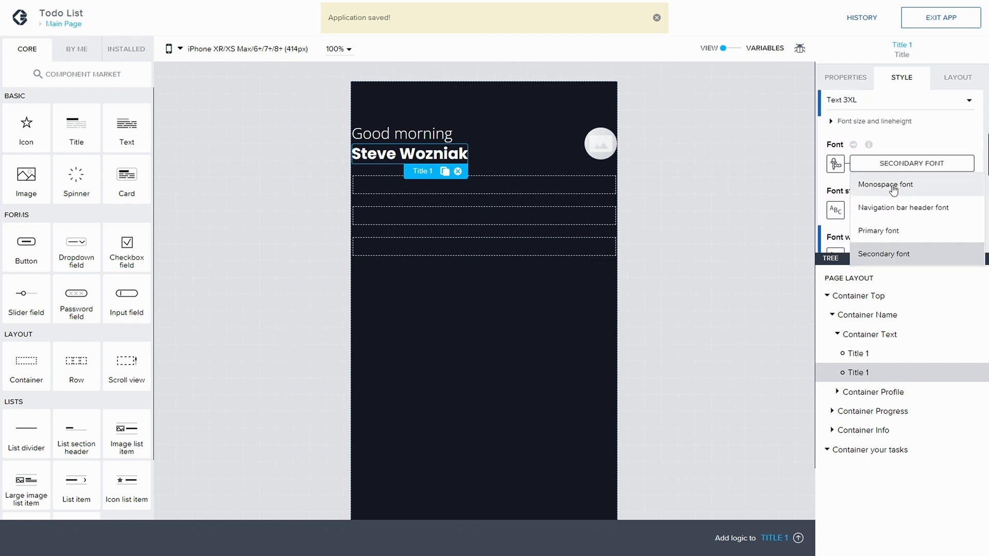
left_click(896, 230)
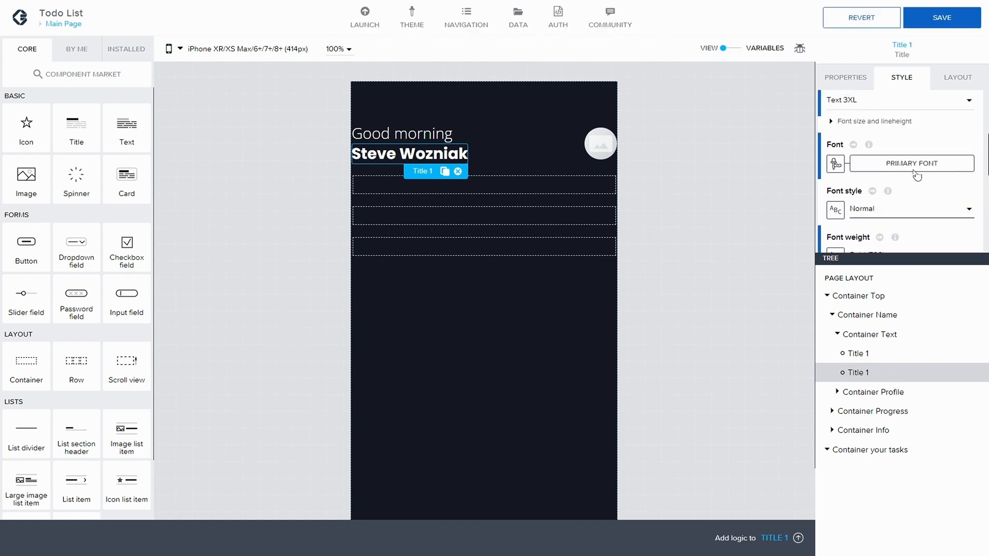
left_click(946, 20)
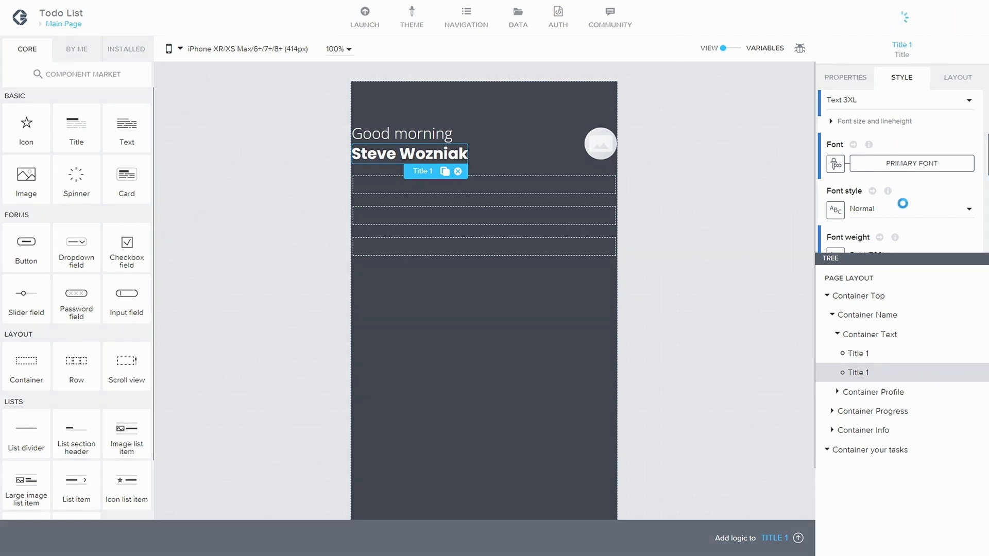
- Set the name title's font weight to Semi Bold (600), trying Medium (500) first, and save the app
scroll(903, 195, "down", 2)
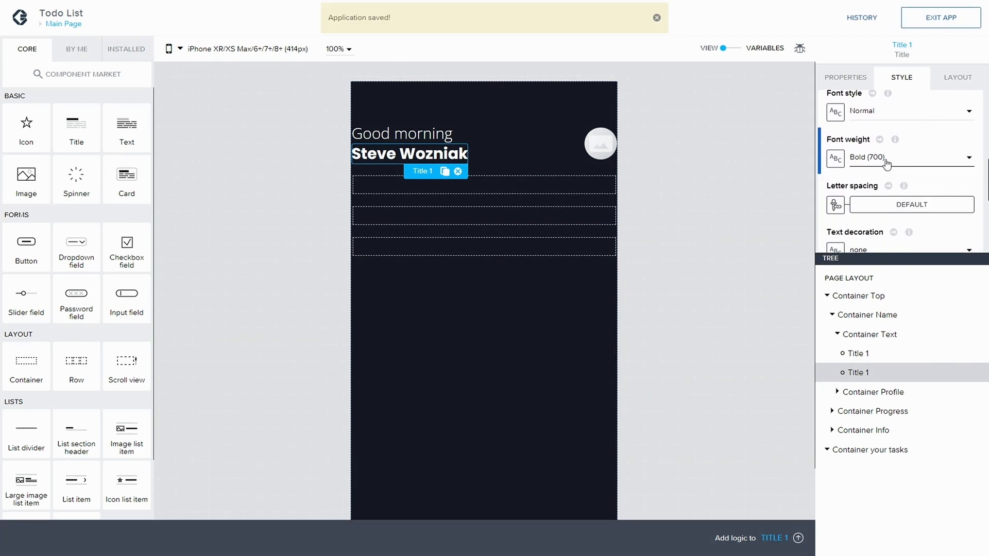
left_click(886, 163)
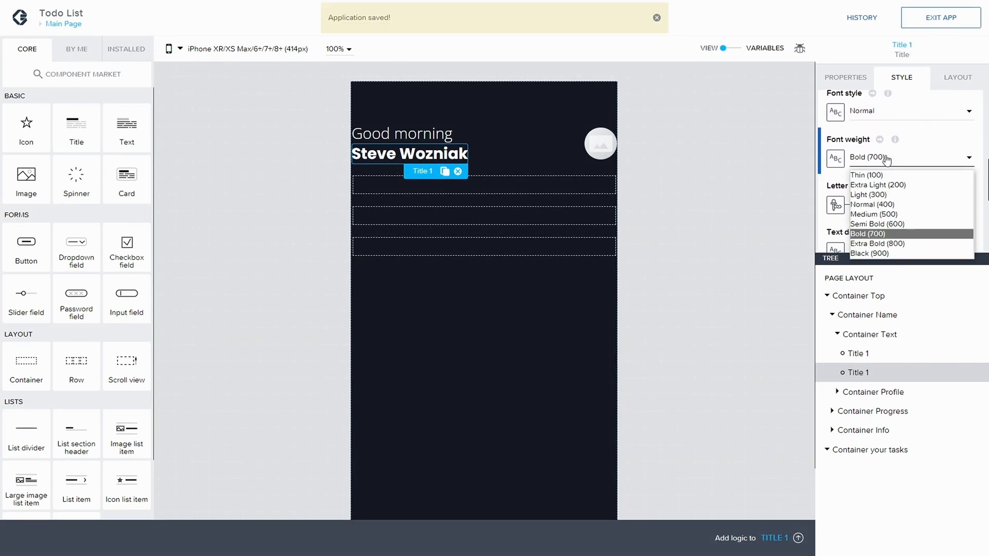
left_click(888, 214)
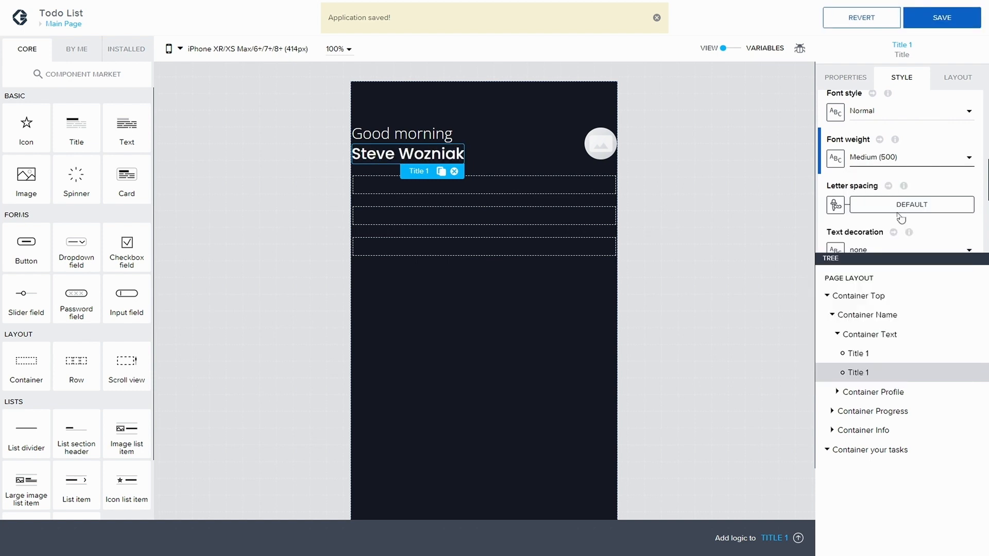
left_click(890, 161)
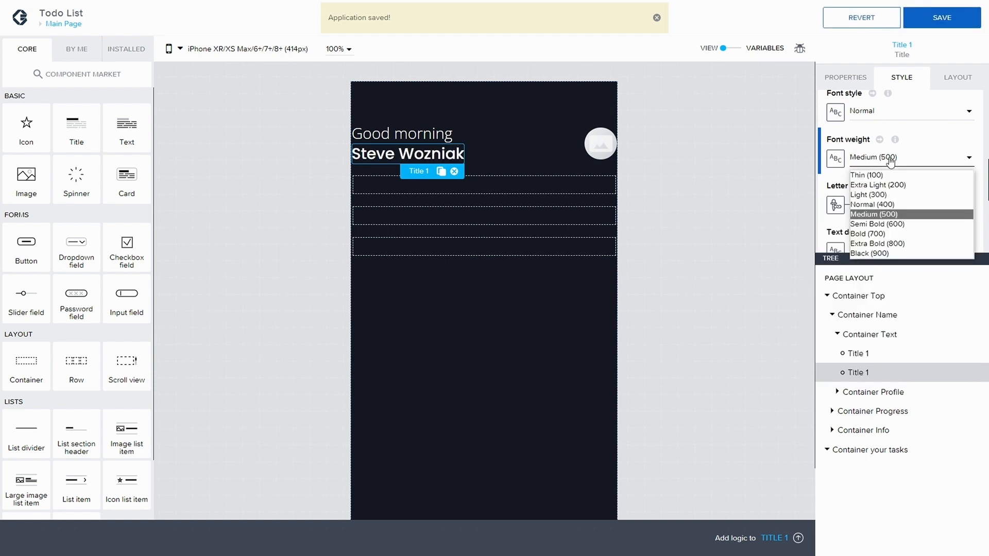
left_click(890, 224)
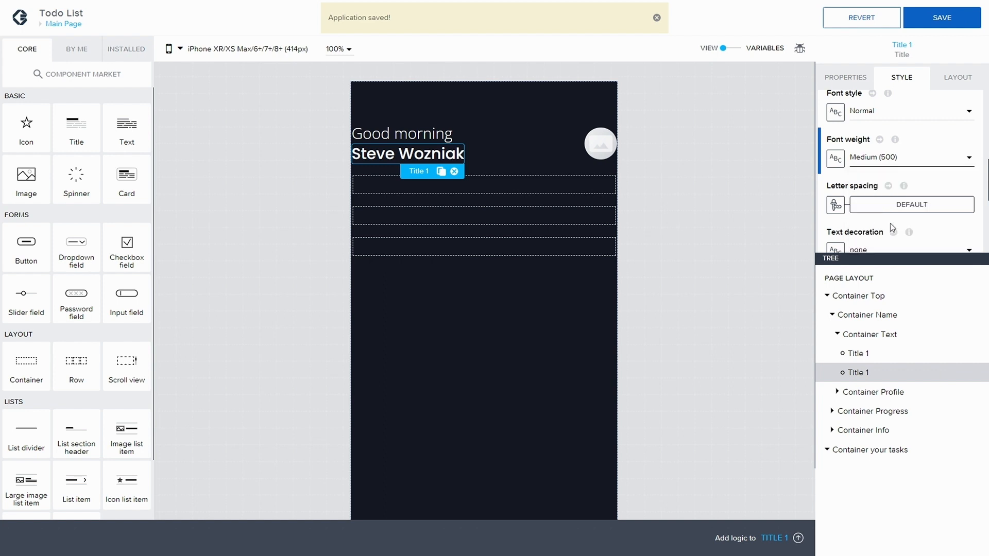
left_click(952, 18)
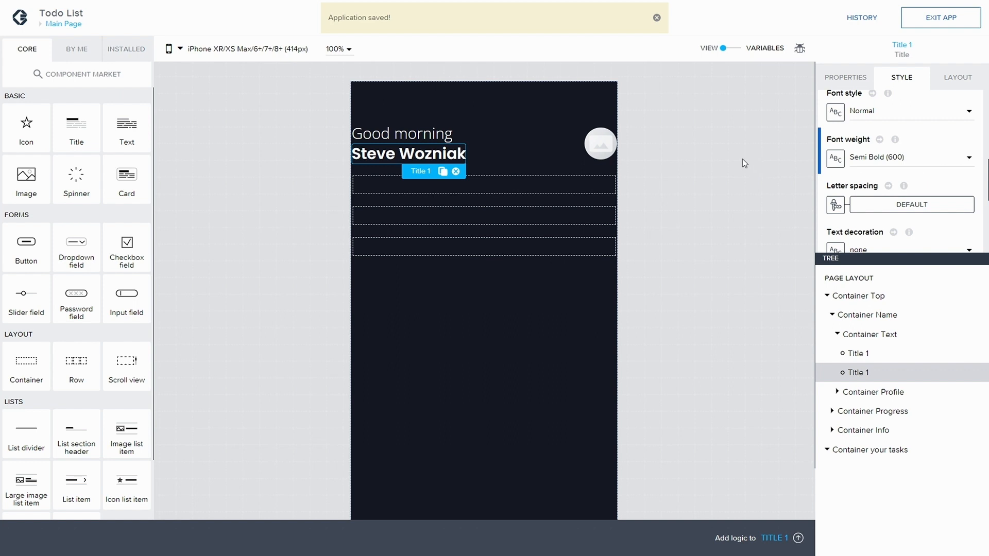
left_click(768, 206)
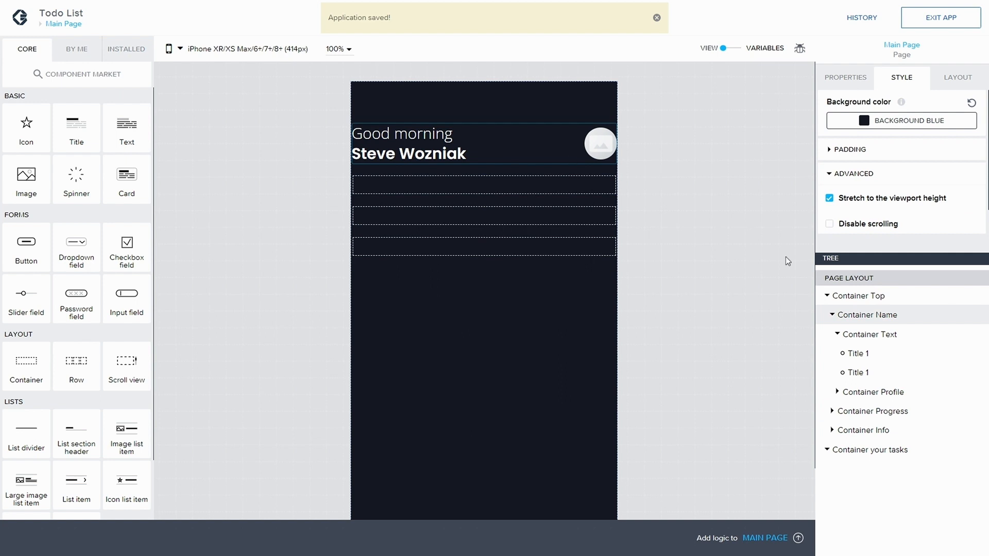
- Set Container Name's left and right spacing to L (16px) each and save the app
left_click(870, 315)
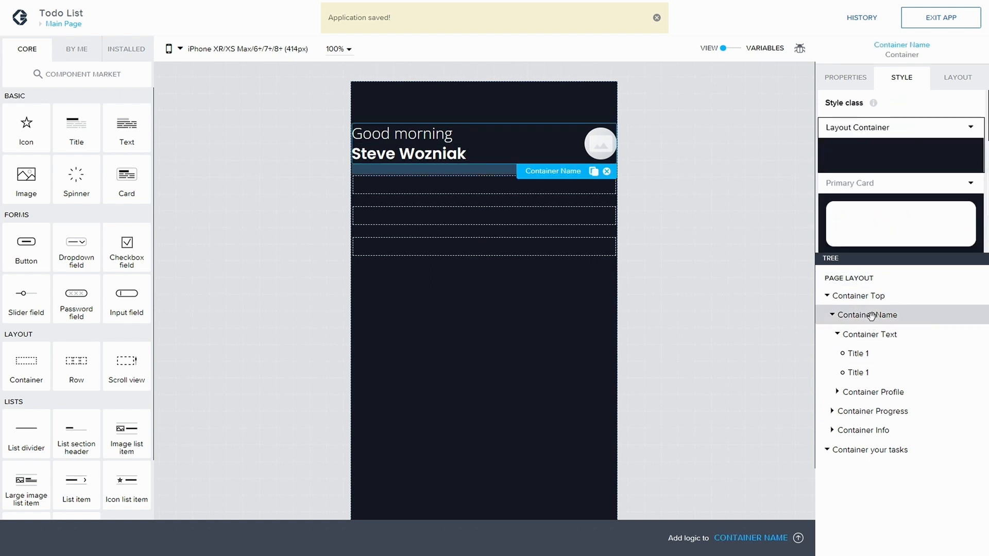
left_click(958, 85)
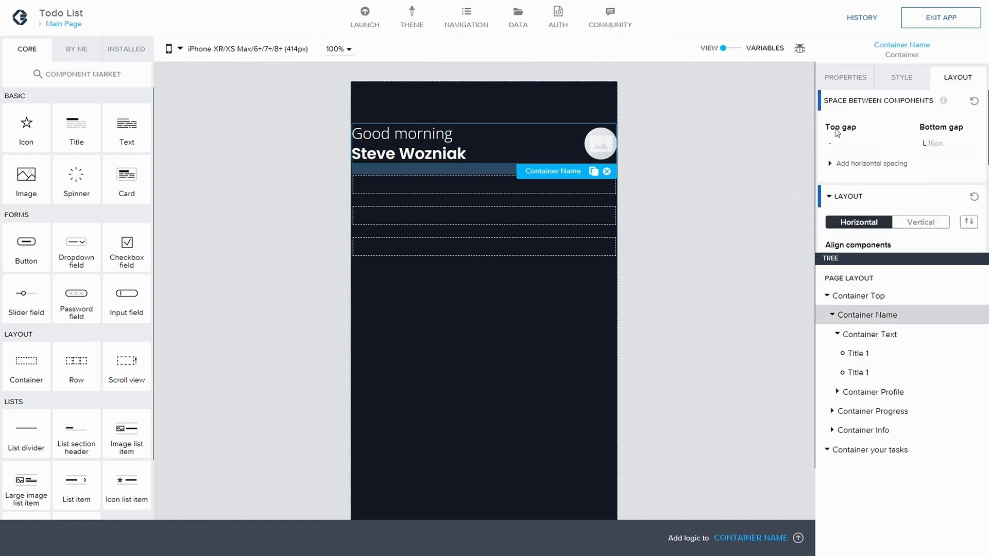
left_click(830, 164)
left_click(846, 203)
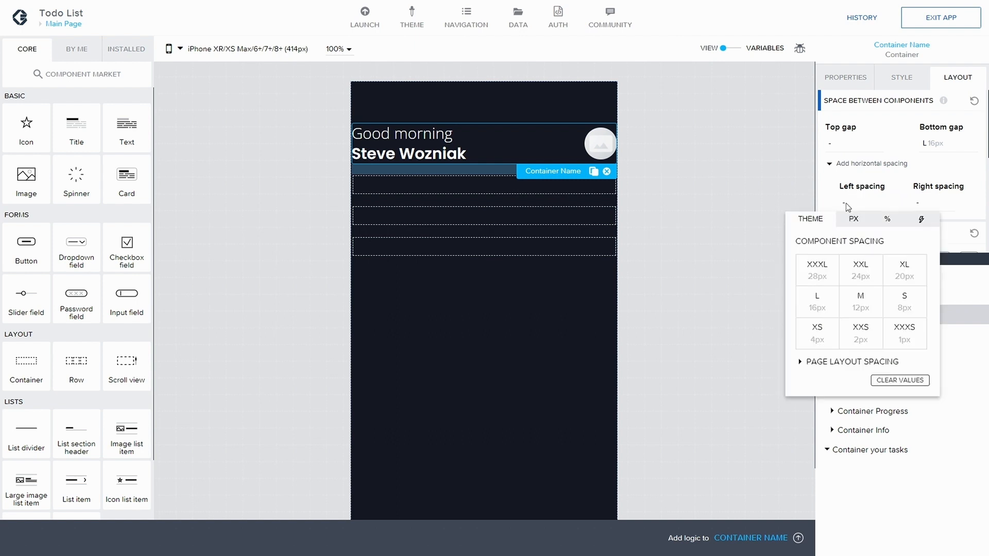
left_click(817, 303)
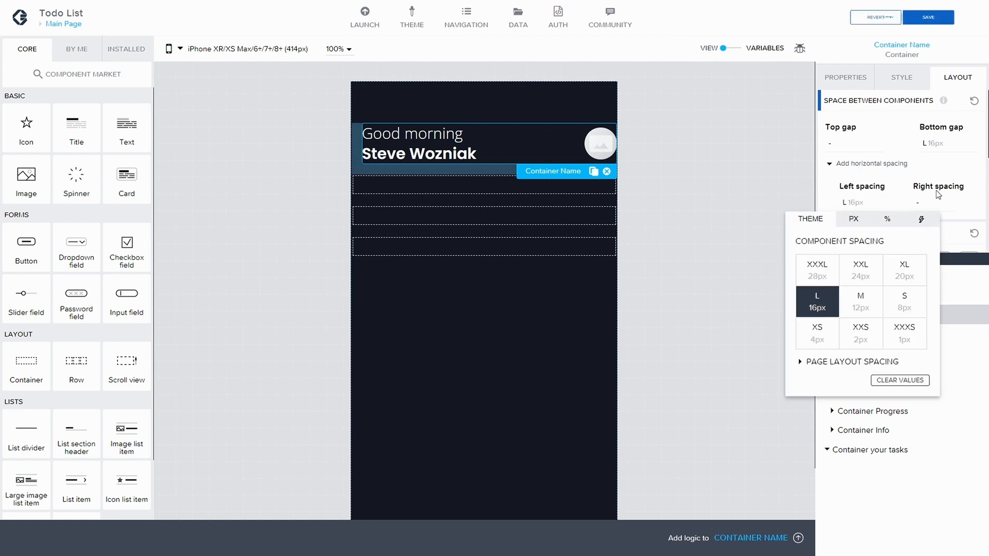
left_click(915, 203)
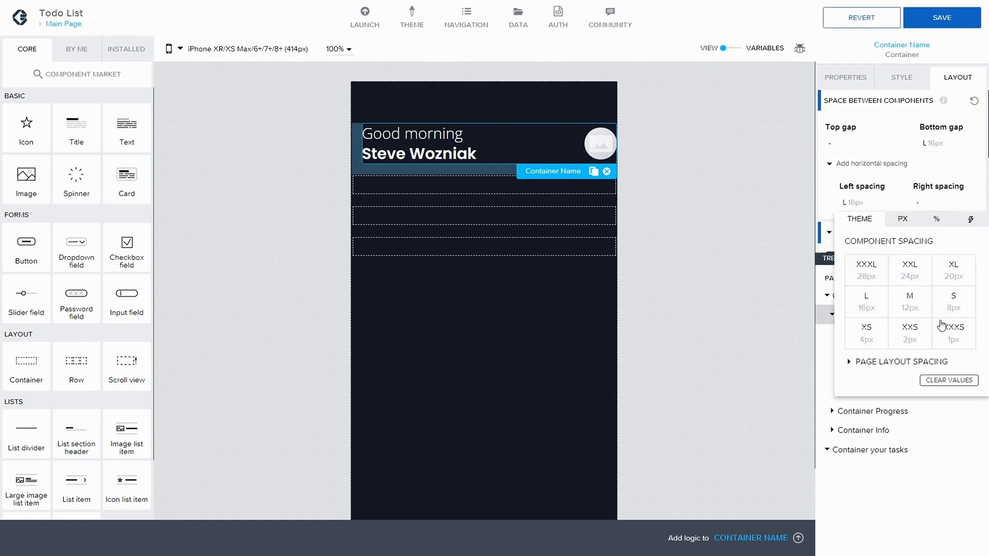
left_click(870, 311)
left_click(944, 21)
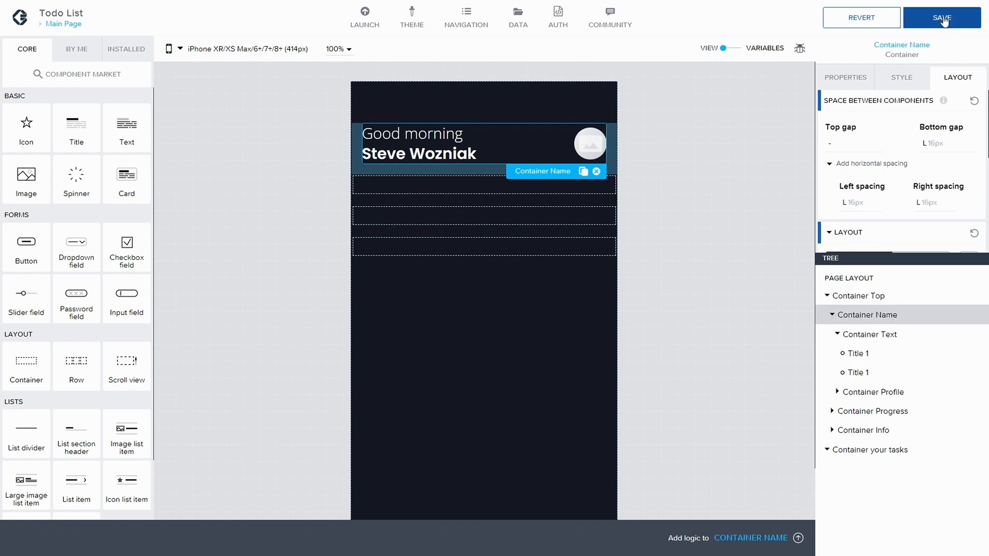
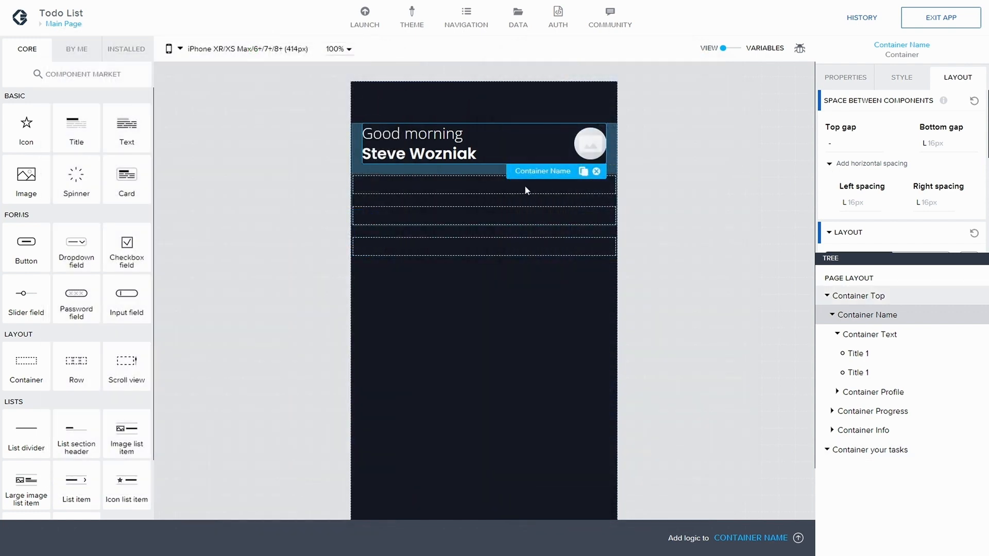
- Add a container inside Container Progress and set its display name to "Container Daily progress Text"
left_click(831, 315)
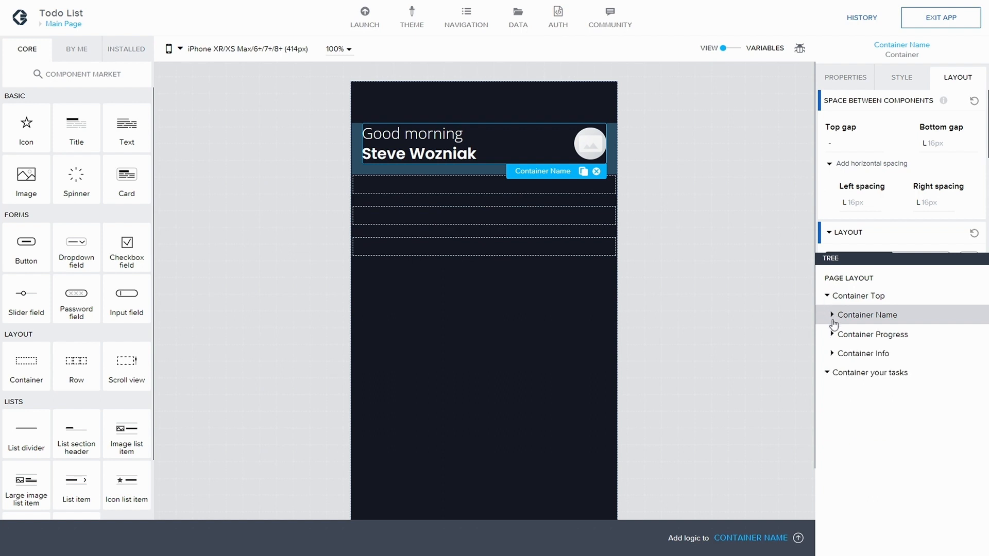
left_click(873, 335)
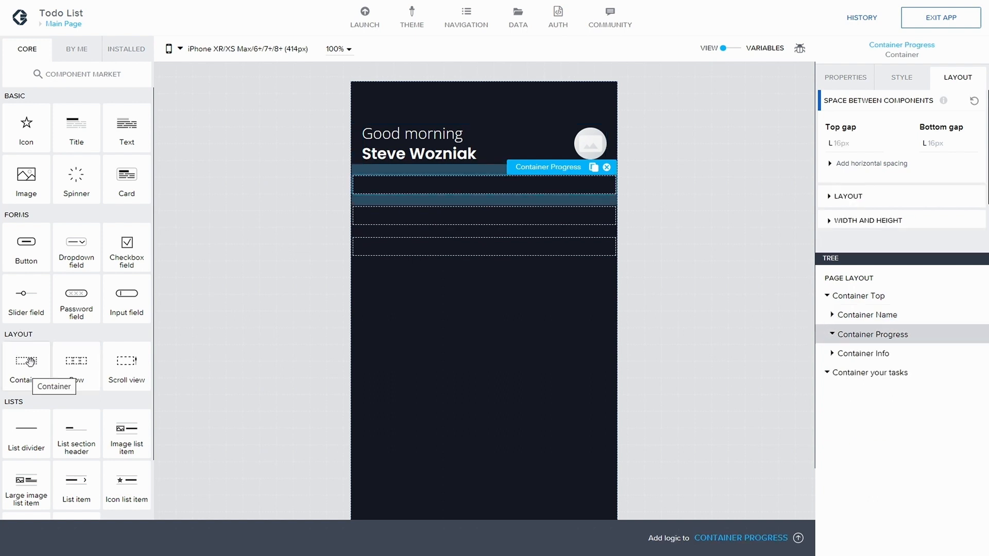
left_click_drag(29, 362, 926, 335)
left_click(854, 354)
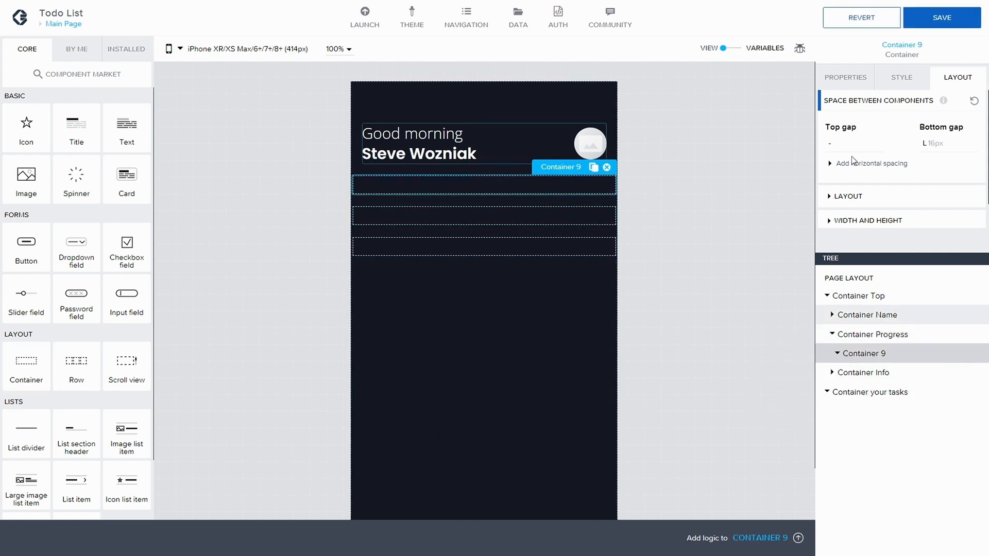
left_click(845, 75)
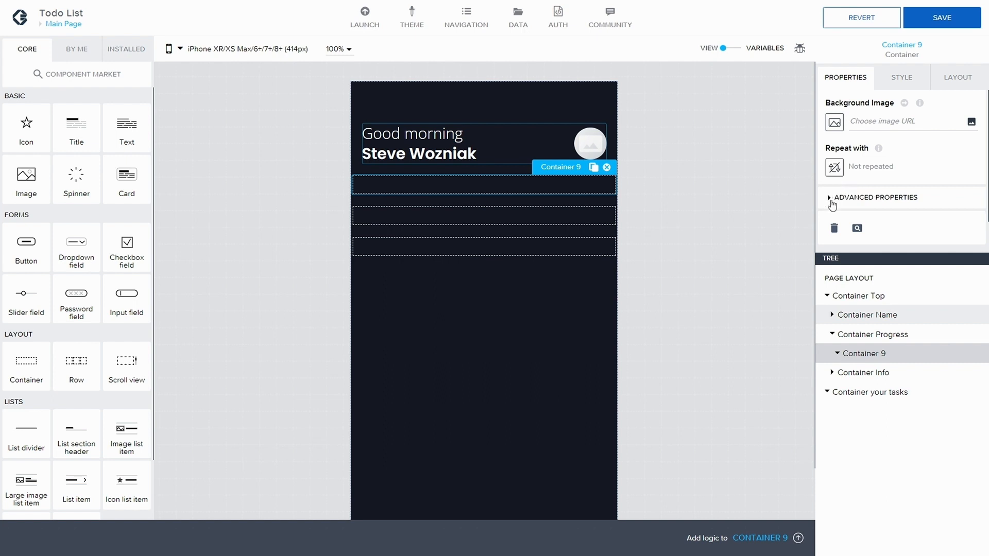
left_click(830, 198)
scroll(866, 236, "down", 1)
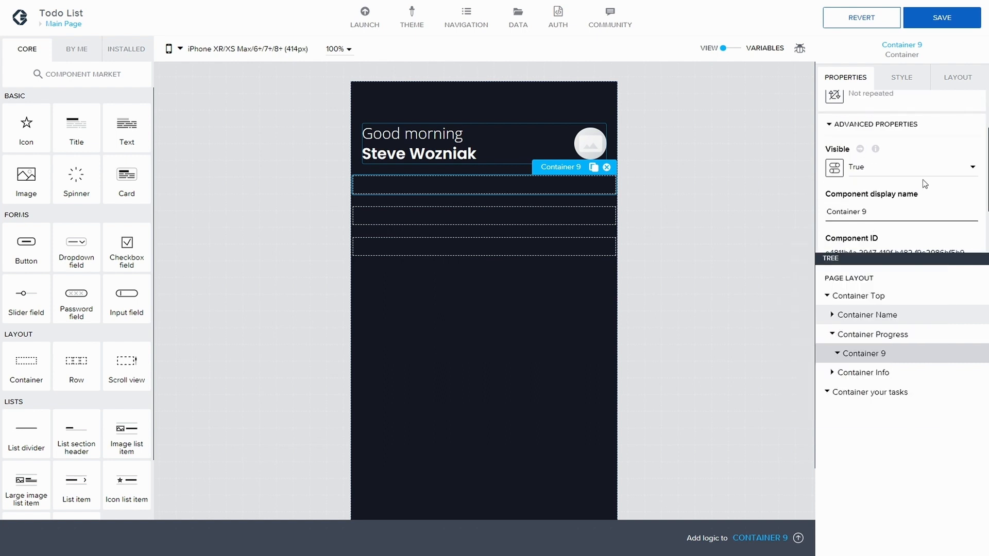
key("BackSpace")
type("Daily progress Text")
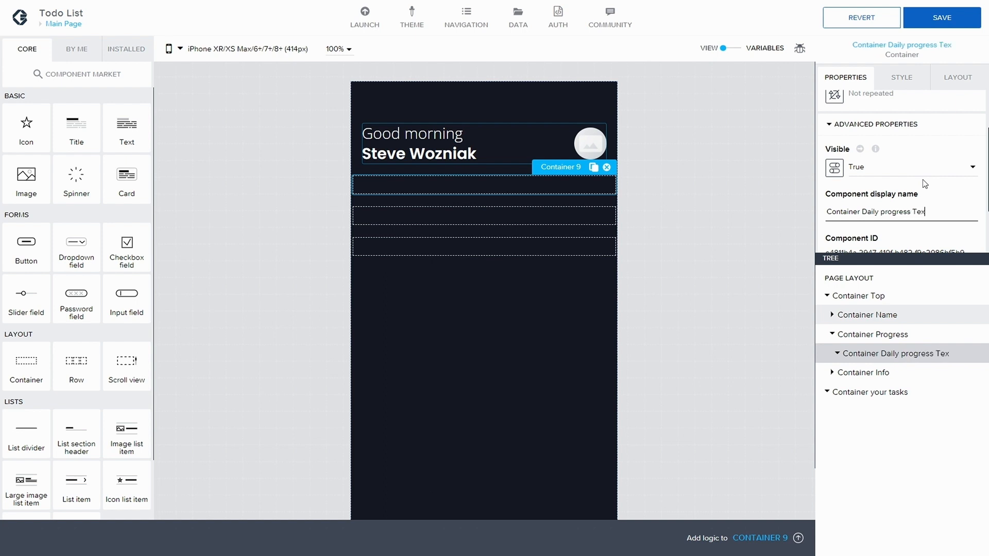
- Duplicate Container Daily progress Text within Container Progress, rename the copy "Container Daily progress", and save the app
left_click(865, 334)
left_click(874, 352)
key("ctrl+c")
key("ctrl+v")
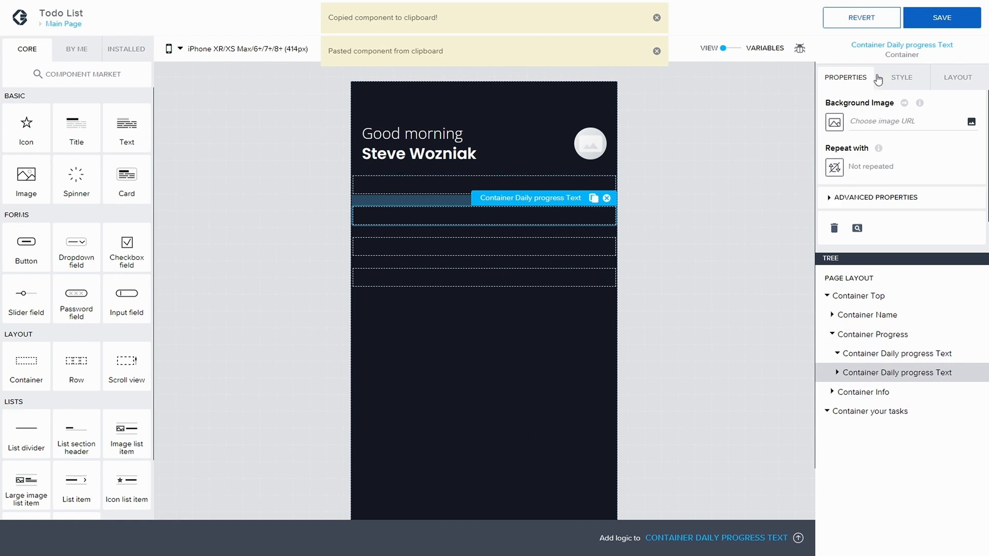
left_click(831, 197)
scroll(856, 198, "down", 1)
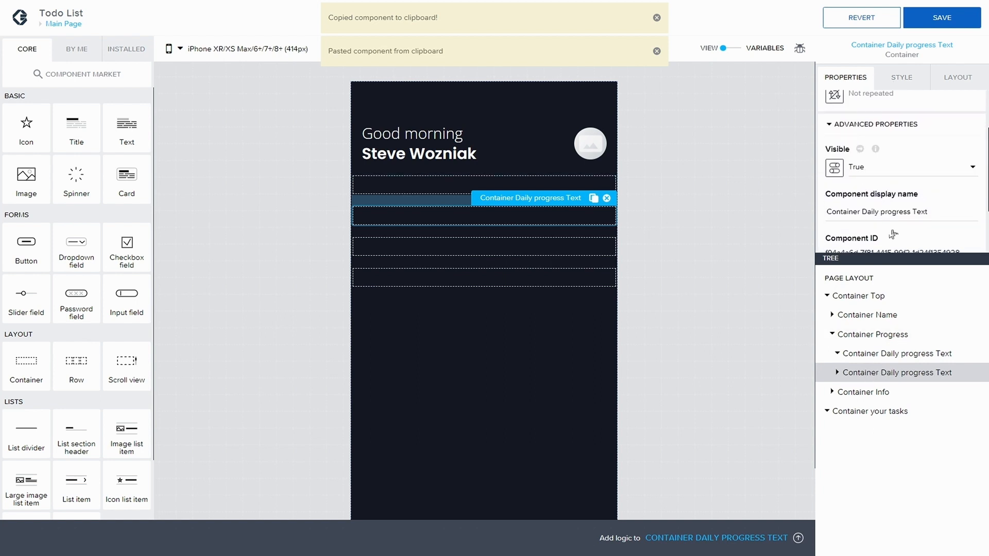
double_click(913, 211)
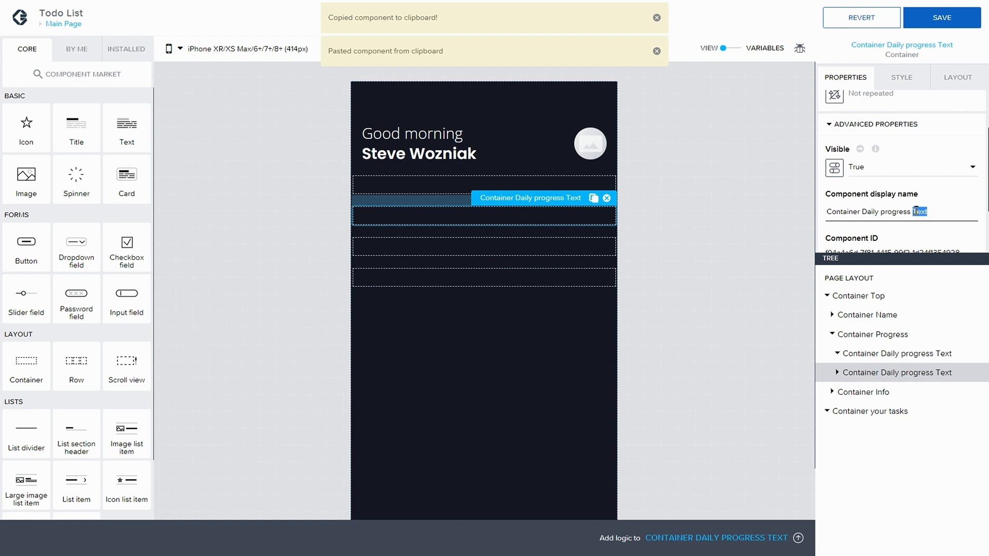
key("BackSpace")
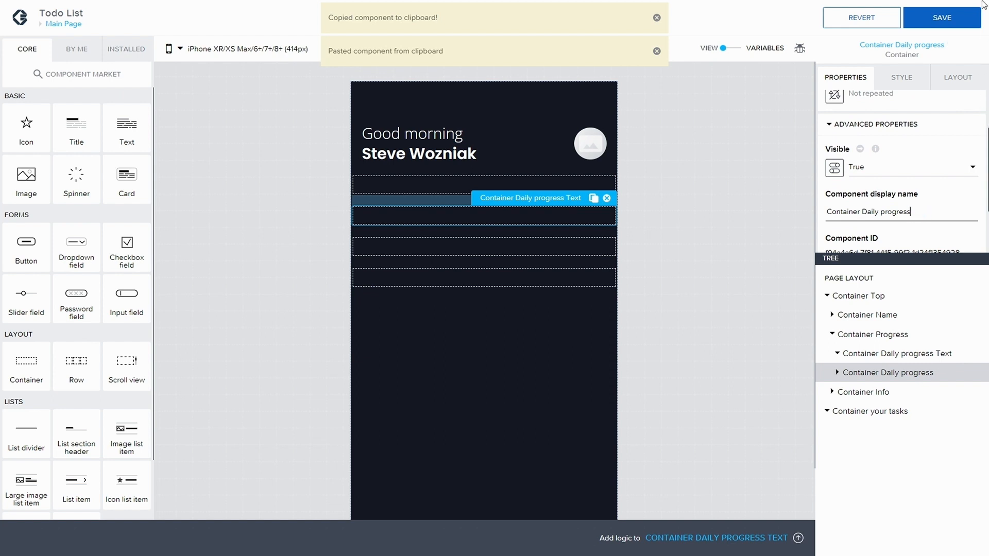
left_click(931, 21)
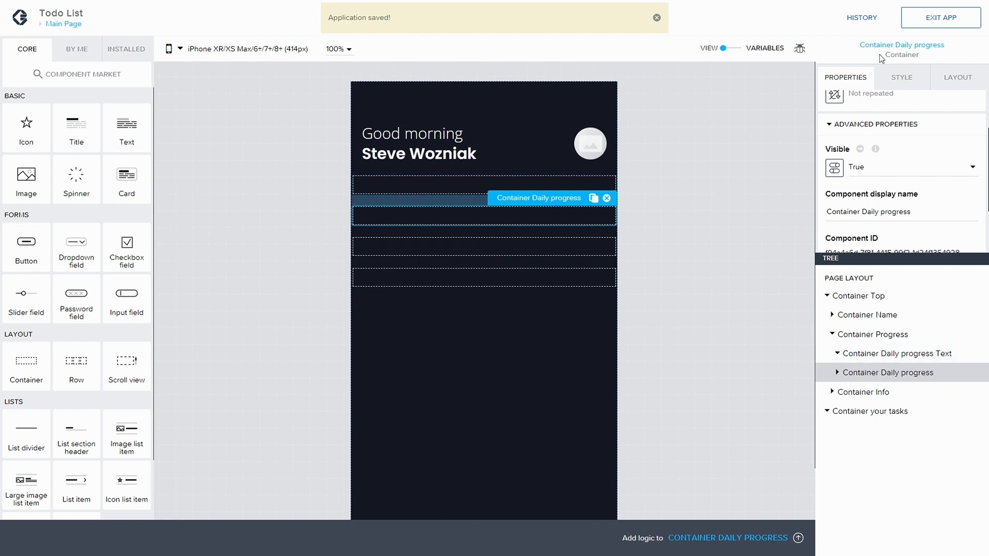
- Clear the top gap of Container Daily progress
left_click(955, 78)
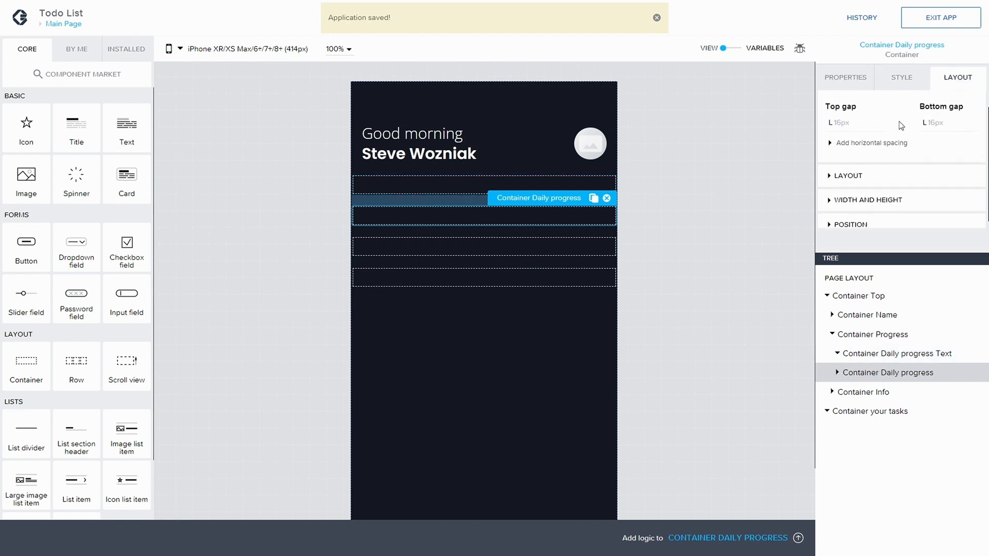
left_click(834, 144)
left_click(891, 320)
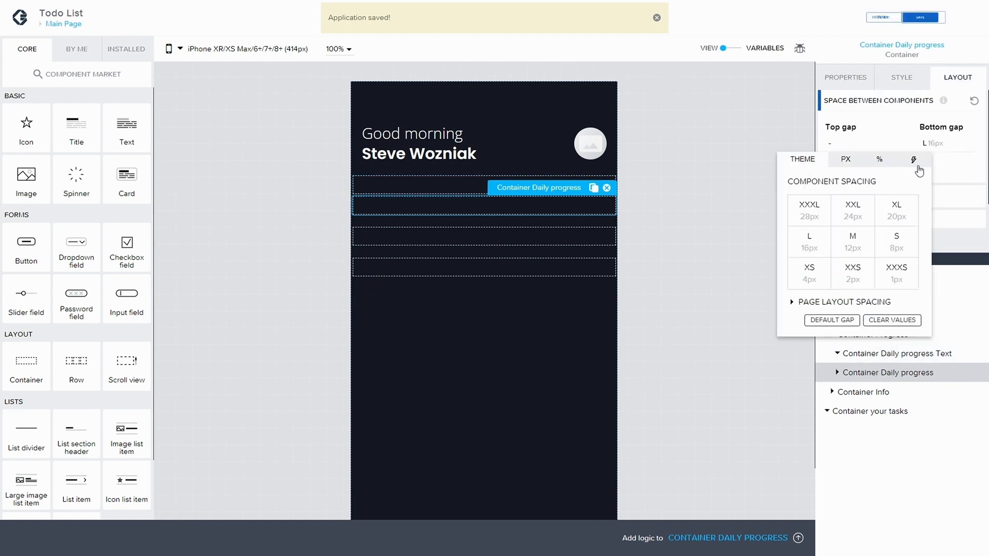
left_click(841, 356)
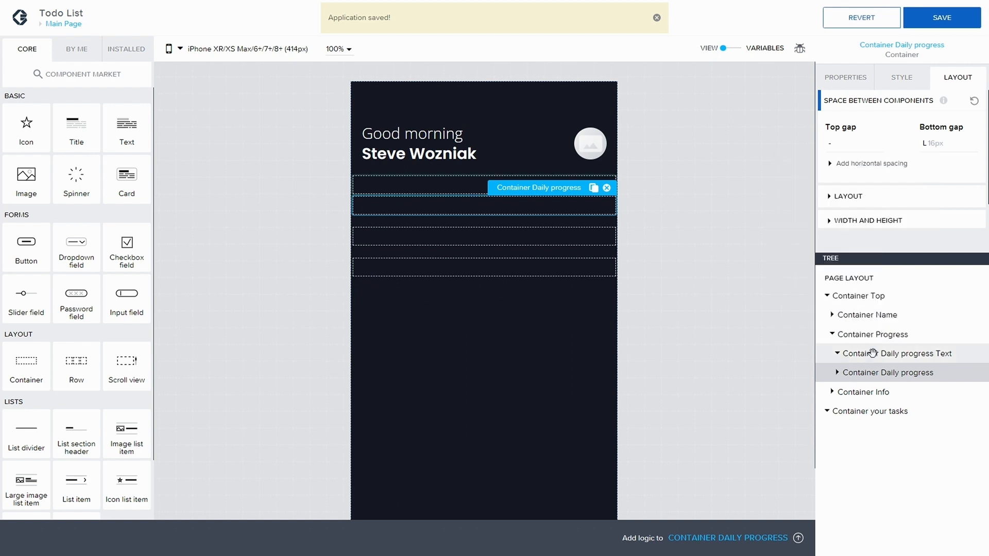
- Copy the "Good morning" title into Container Daily progress Text
left_click(834, 355)
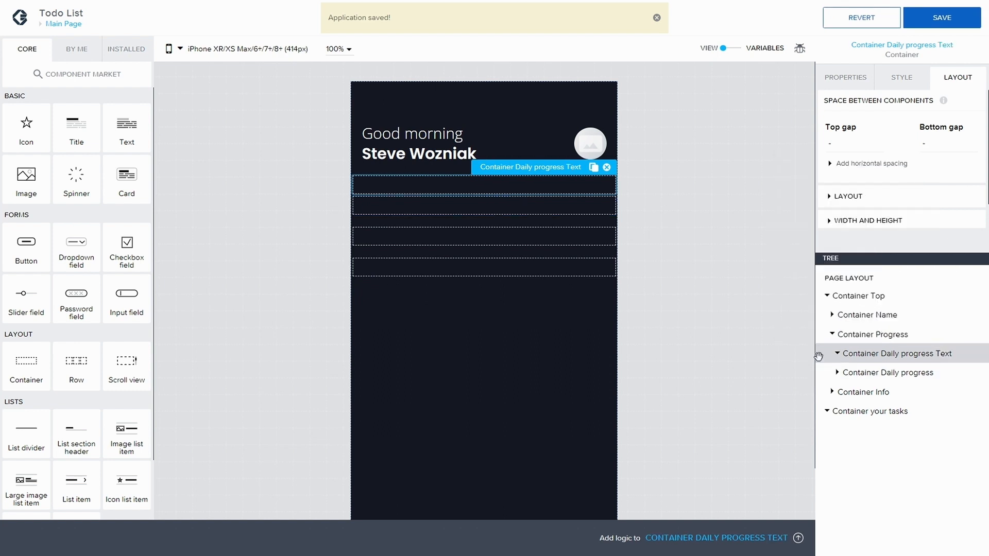
left_click(431, 135)
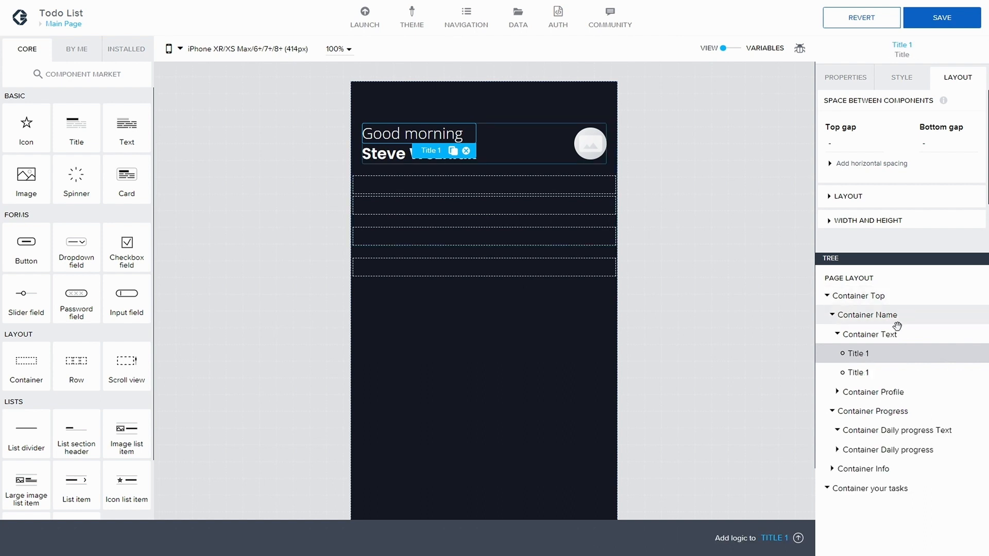
key("ctrl+c")
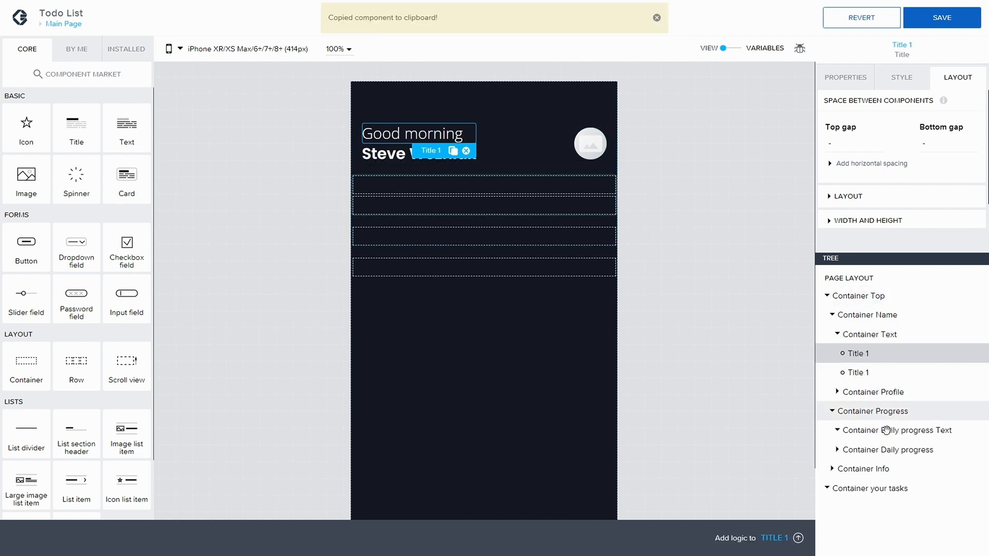
left_click(927, 430)
key("ctrl+v")
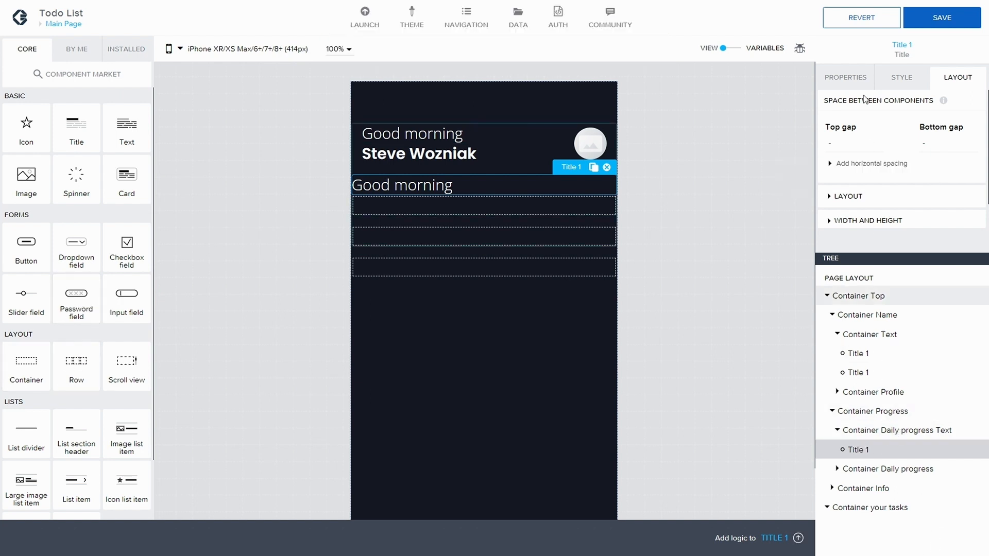
- Set the pasted title's component display name to "Title daily progress"
left_click(845, 77)
left_click(841, 196)
scroll(877, 202, "down", 2)
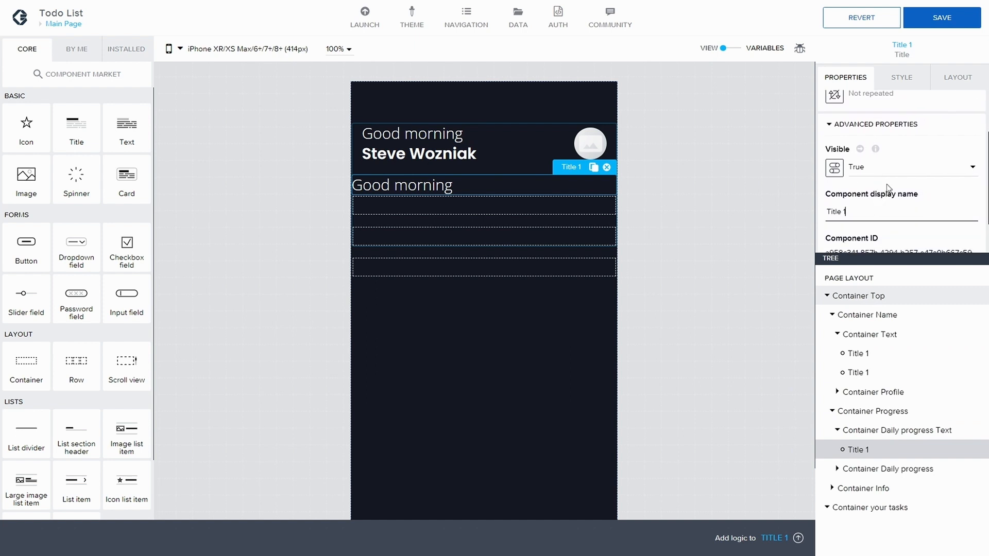
type("aily progress")
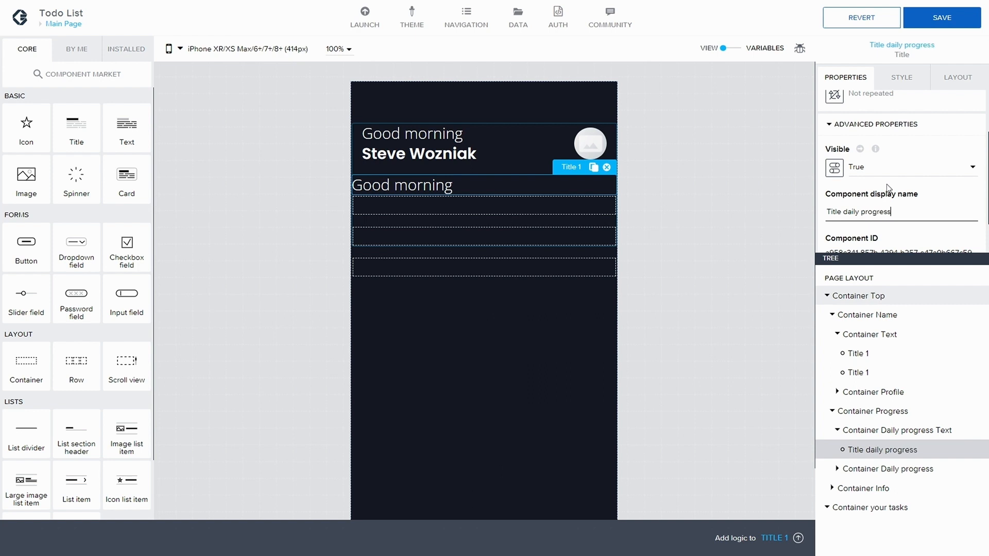
- Duplicate Title daily progress within its container and set the copy's content to "45%"
left_click(880, 432)
left_click(882, 448)
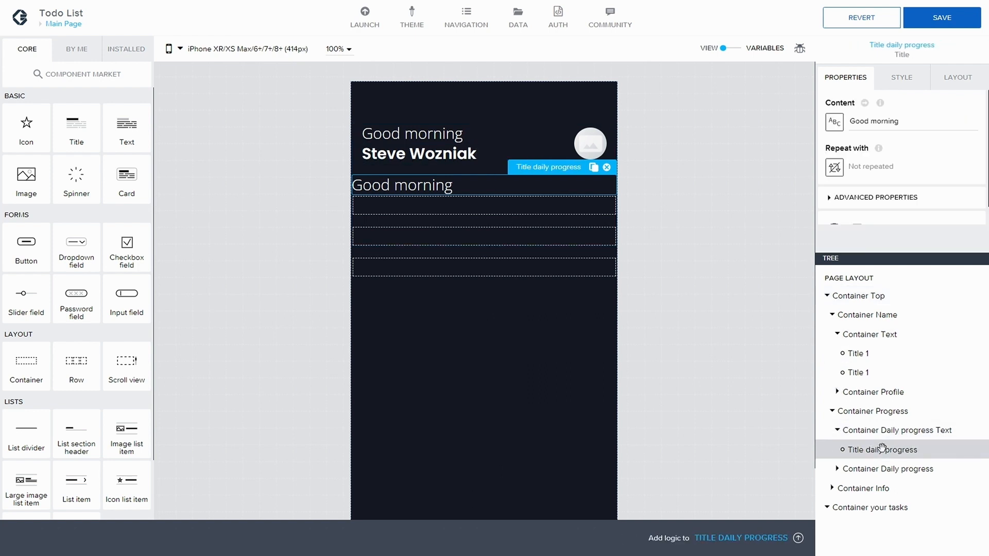
key("ctrl+c")
key("ctrl+v")
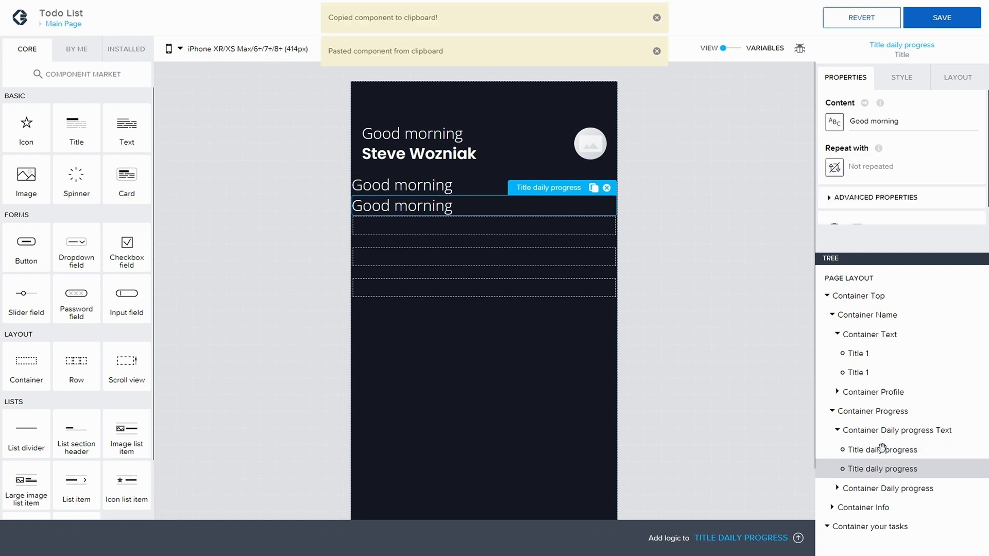
left_click_drag(918, 121, 857, 116)
type("45")
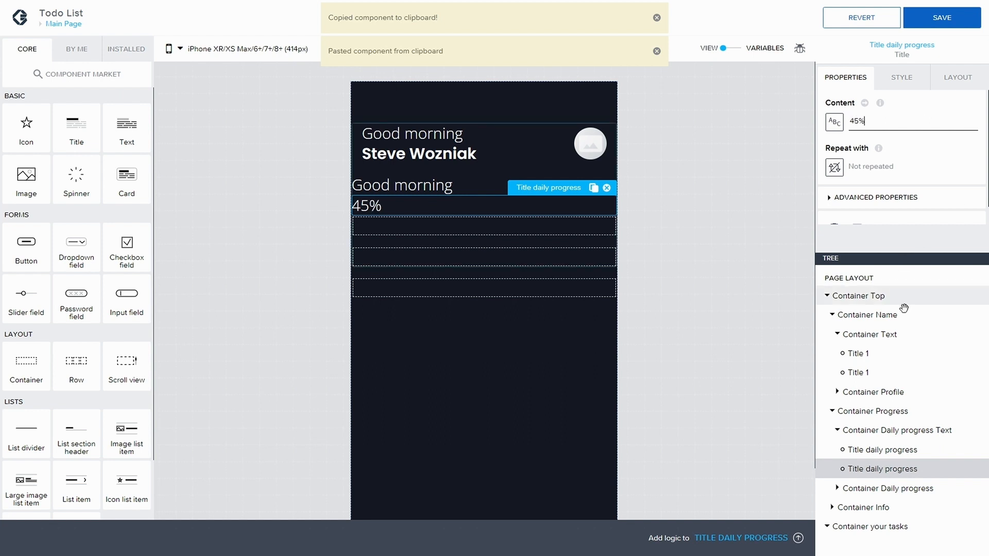
- Change the content of the first Title daily progress to "Daily Progress" and save the app
left_click(897, 427)
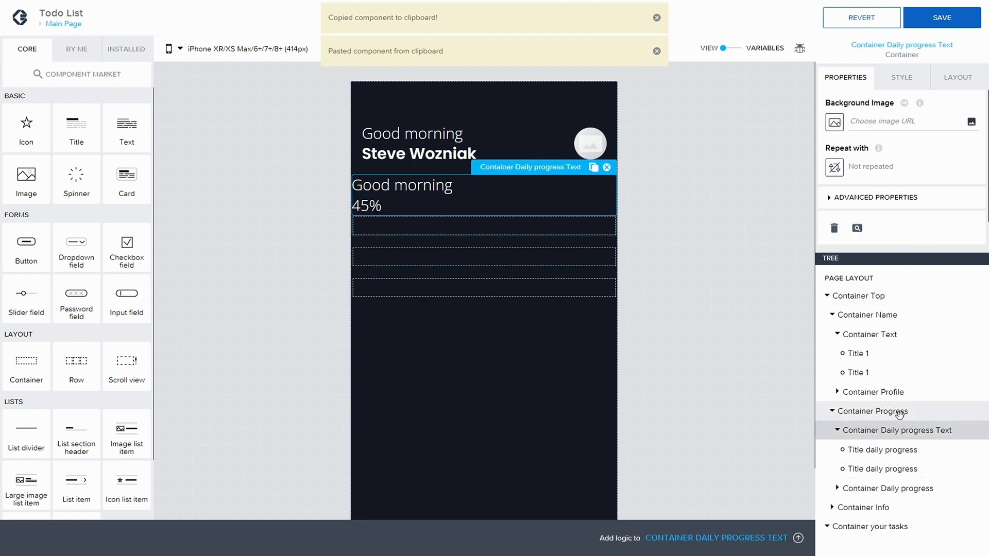
left_click(890, 450)
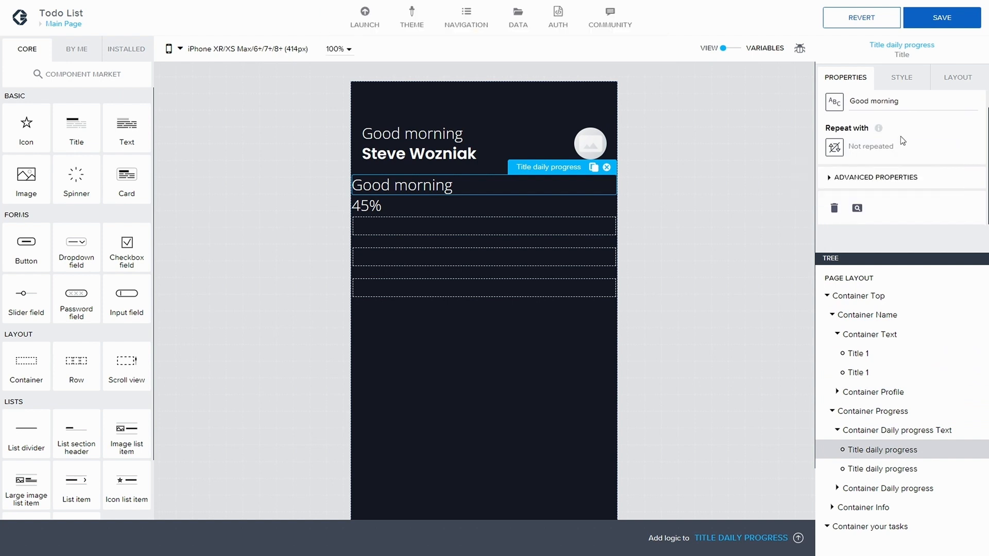
left_click_drag(900, 121, 849, 121)
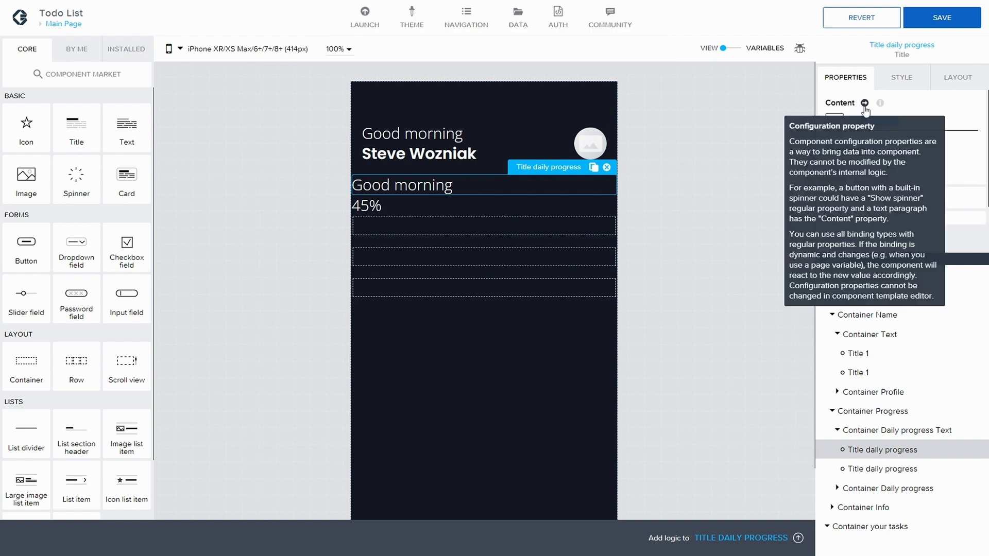
type("d")
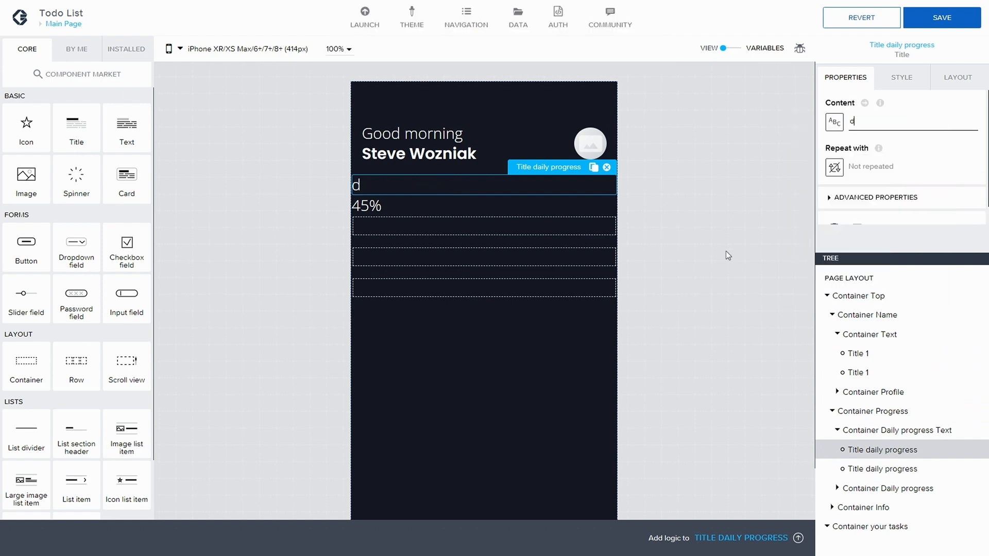
key("BackSpace")
type("Daily Progress")
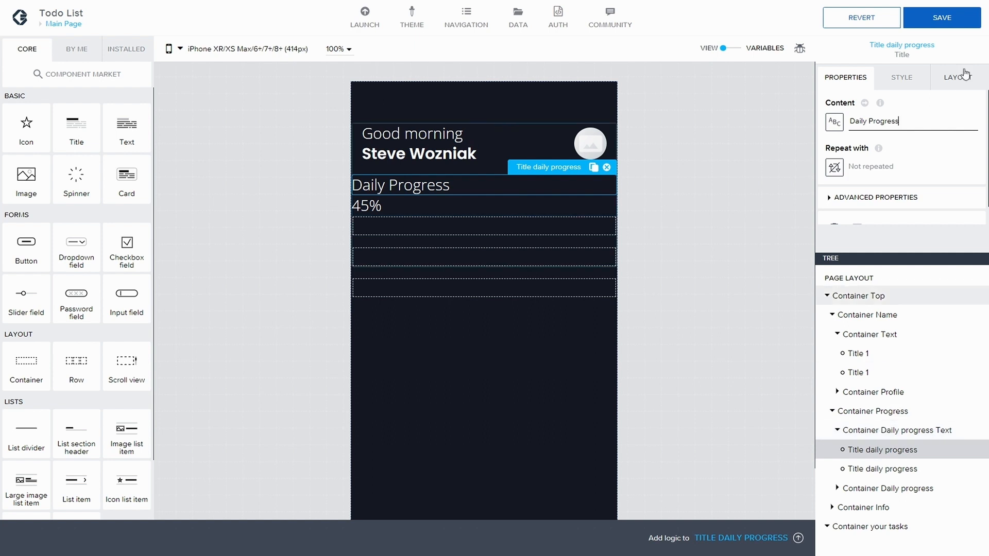
left_click(942, 17)
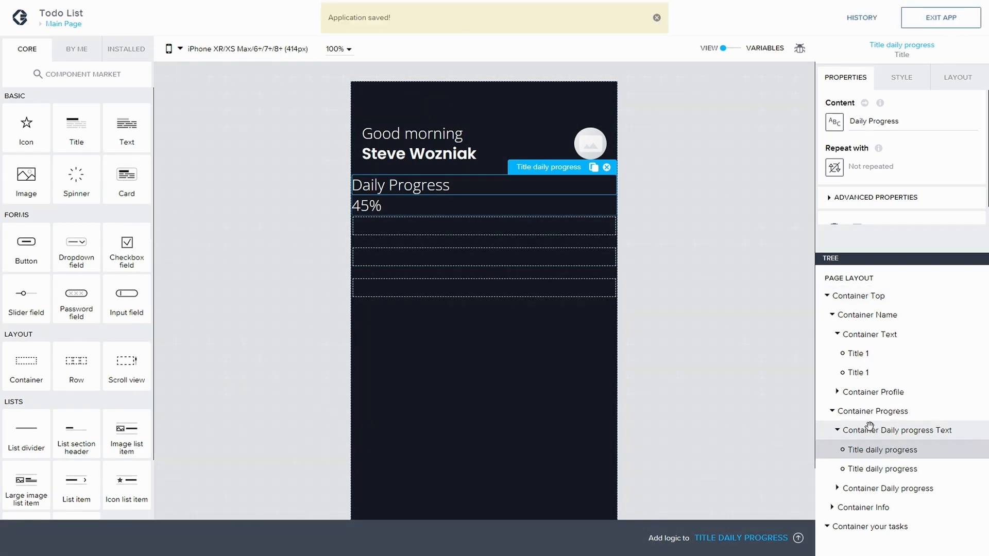
- Switch Container Daily progress Text to a horizontal layout
left_click(869, 430)
left_click(961, 77)
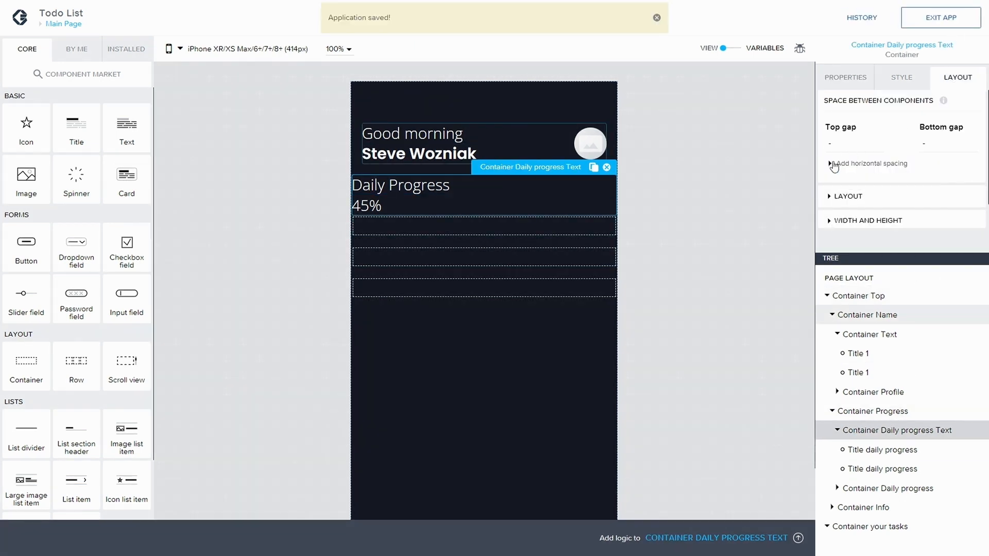
left_click(847, 196)
scroll(859, 206, "down", 1)
left_click(859, 176)
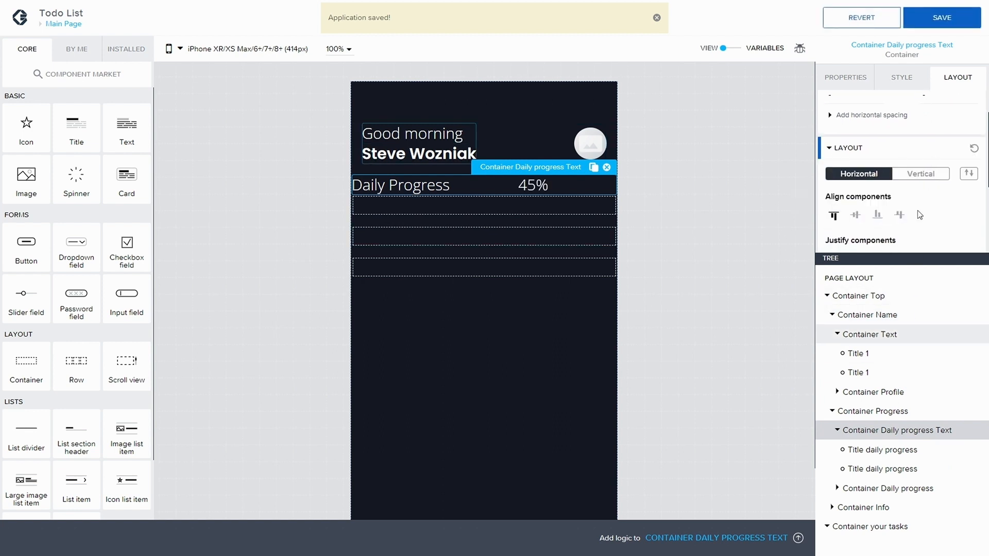
scroll(924, 133, "down", 1)
- Set the "Daily Progress" title's width to Fit content
left_click(882, 450)
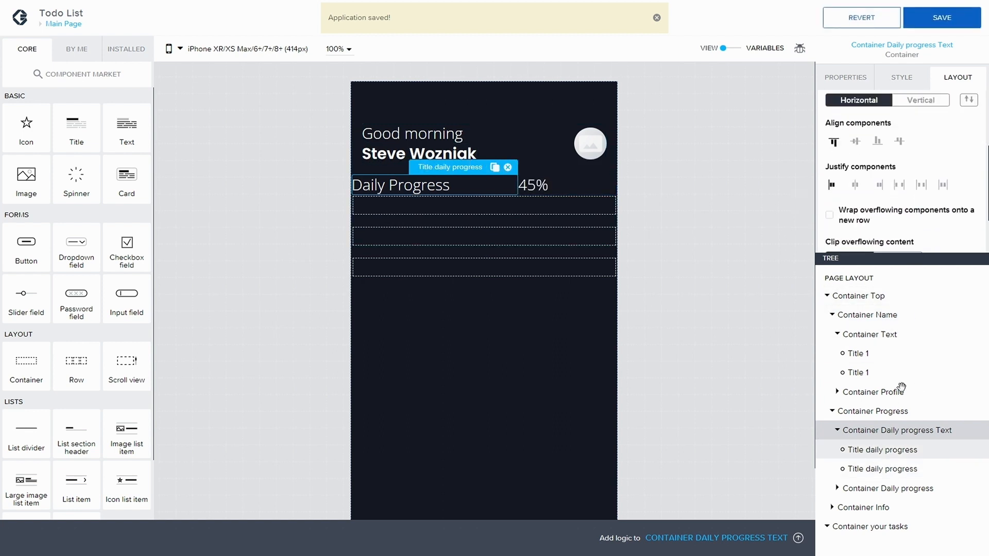
left_click(830, 192)
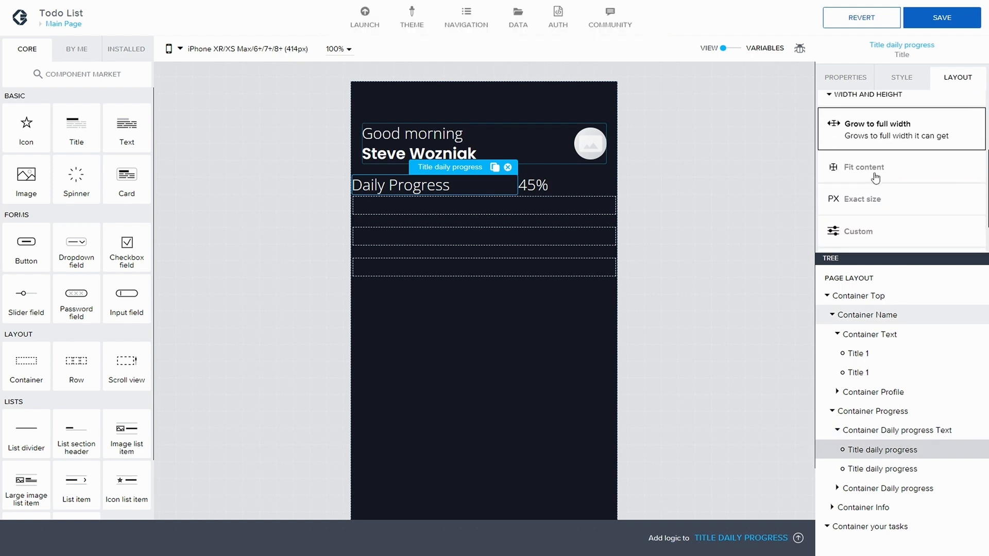
left_click(871, 171)
- Set the "45%" title's width to Fit content and save the app
left_click(876, 469)
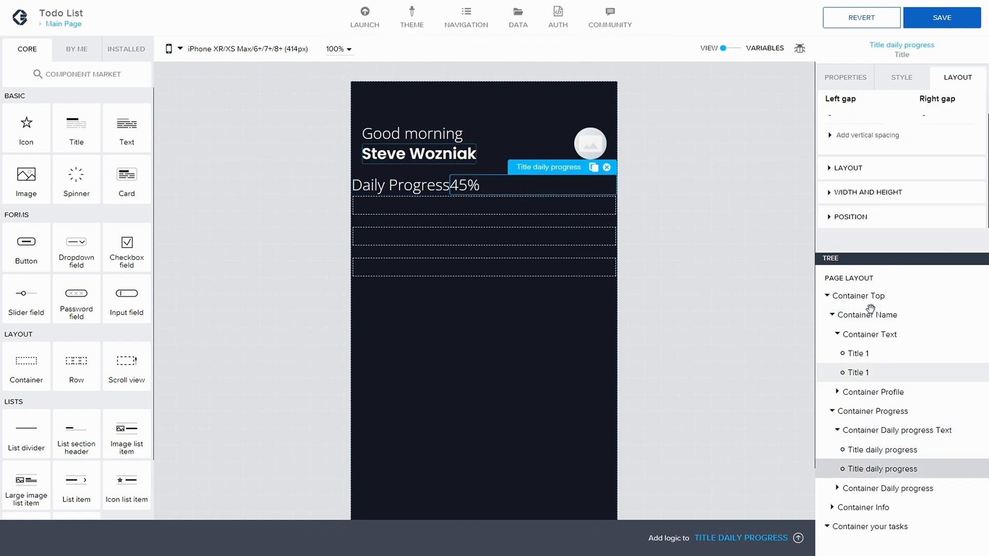
left_click(828, 170)
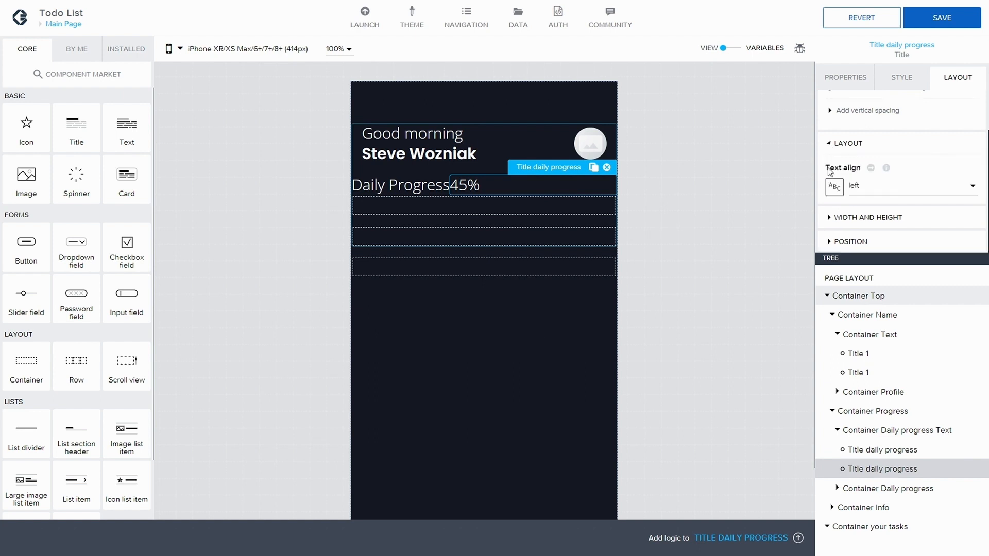
left_click(832, 148)
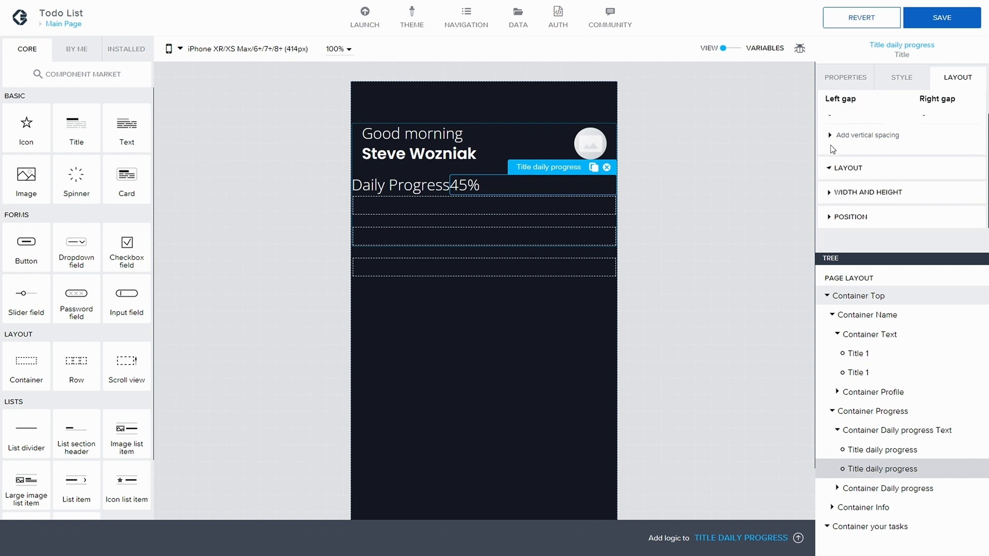
left_click(828, 194)
scroll(845, 185, "down", 1)
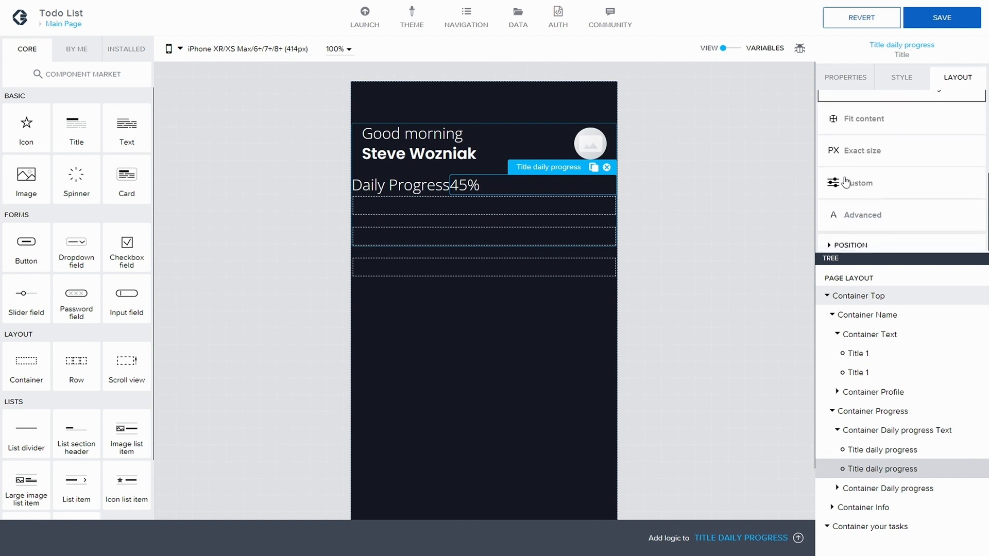
left_click(850, 132)
left_click(911, 25)
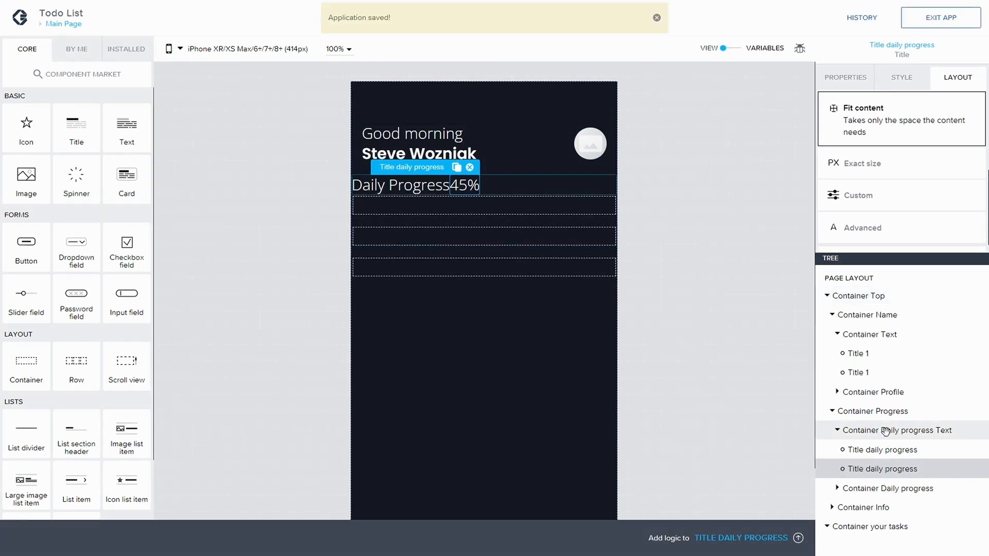
- Justify the components of Container Daily progress Text to its opposite edges with space between them, and save the app
left_click(884, 430)
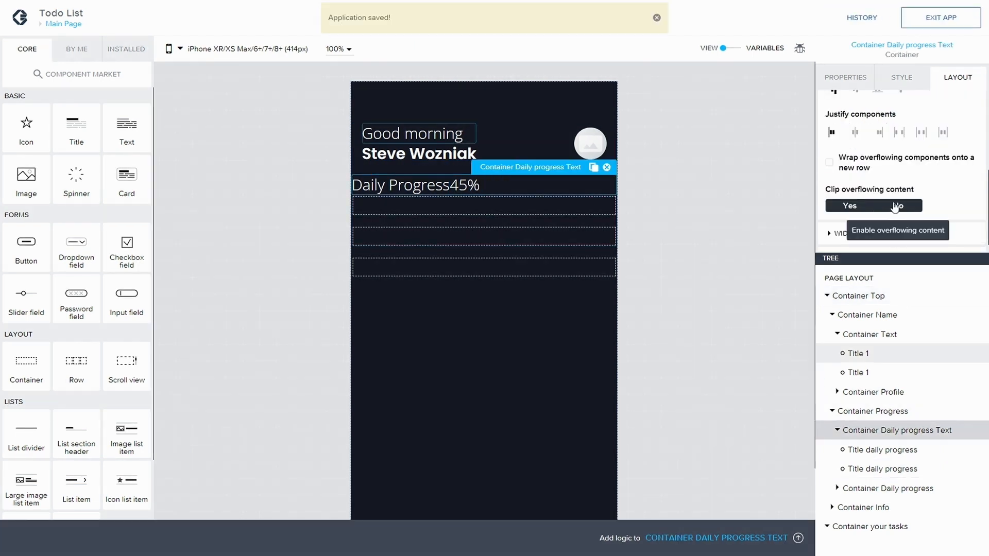
left_click(906, 137)
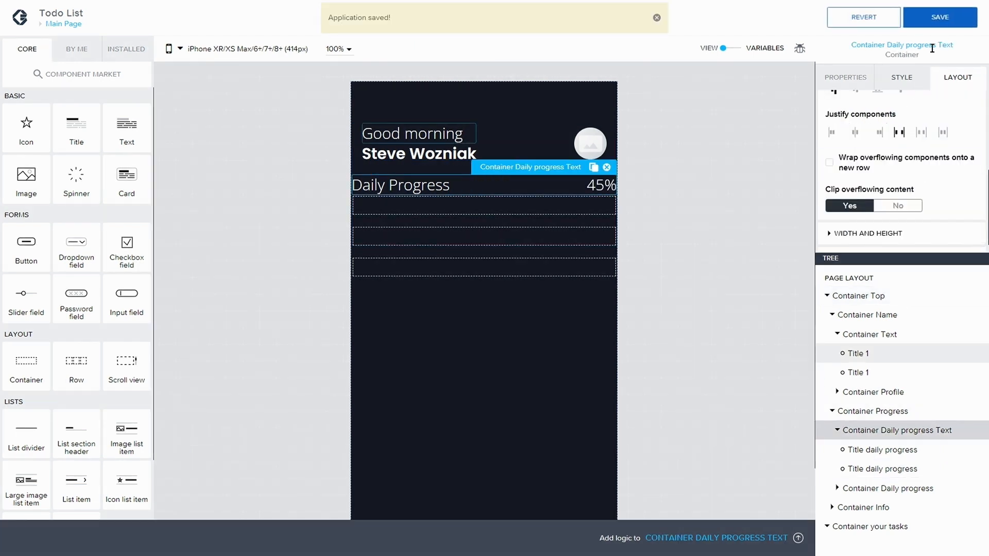
left_click(942, 25)
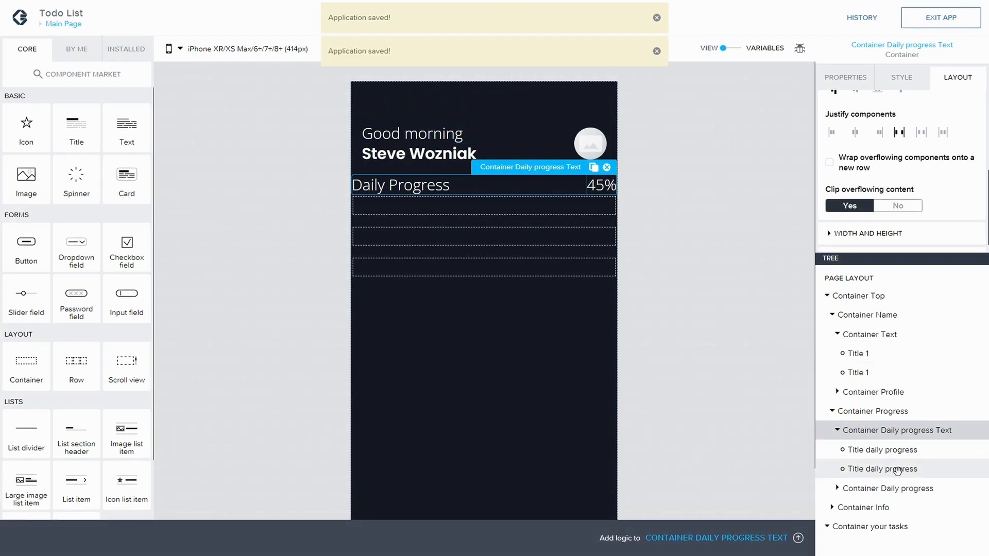
- Apply the Main Style class to the "45%" title
left_click(897, 469)
left_click(900, 80)
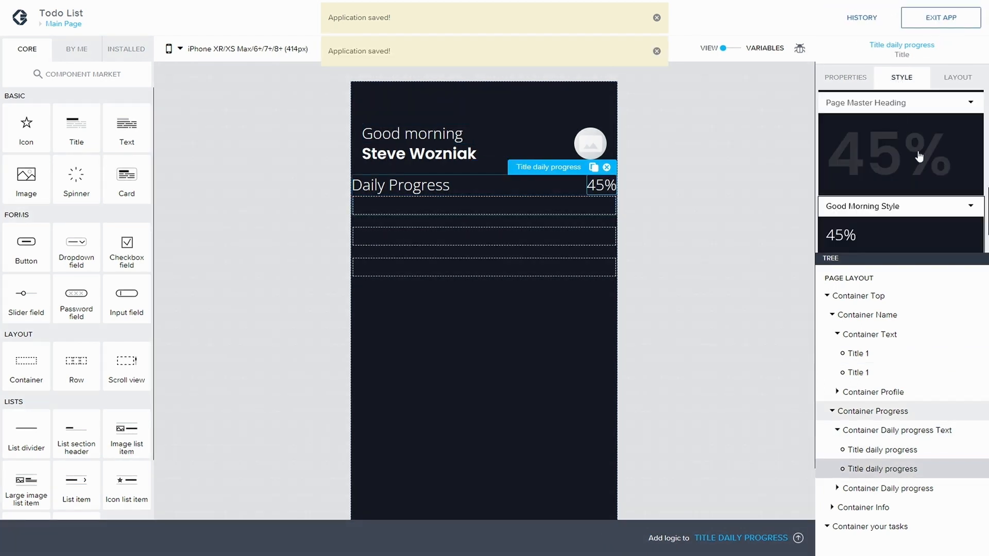
scroll(923, 159, "down", 1)
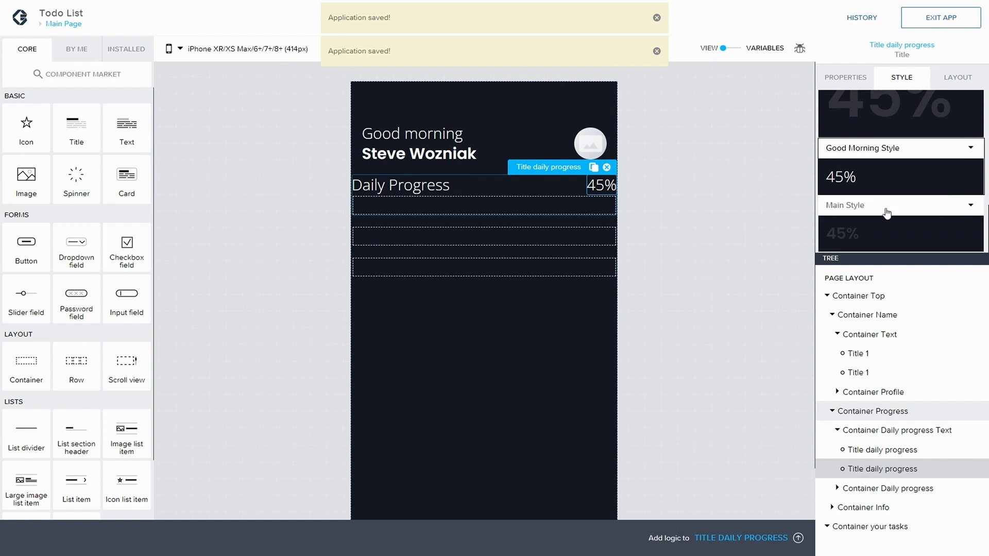
left_click(870, 210)
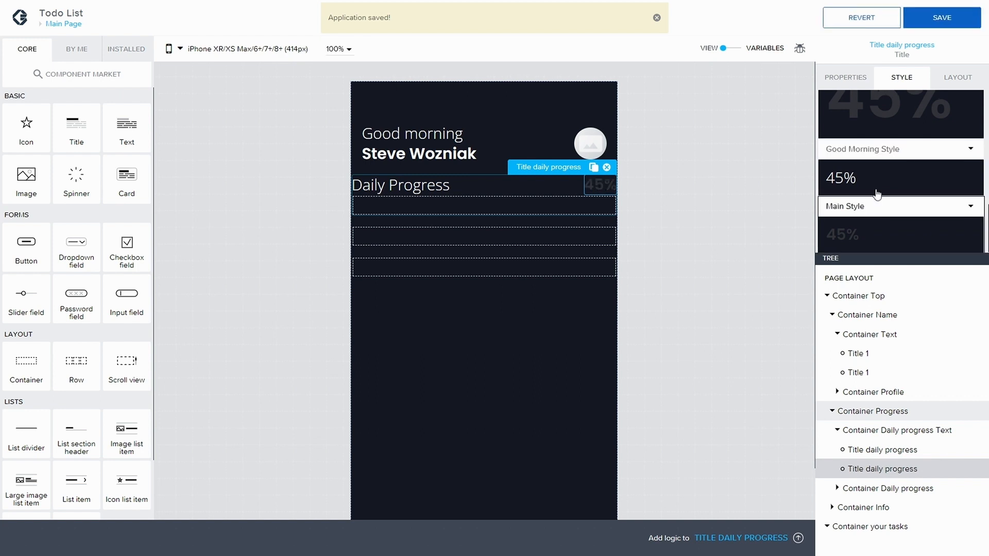
- Change Main Style's text color to the custom White palette, overwrite the style class, and save the app
left_click(970, 206)
left_click(891, 225)
scroll(897, 160, "up", 1)
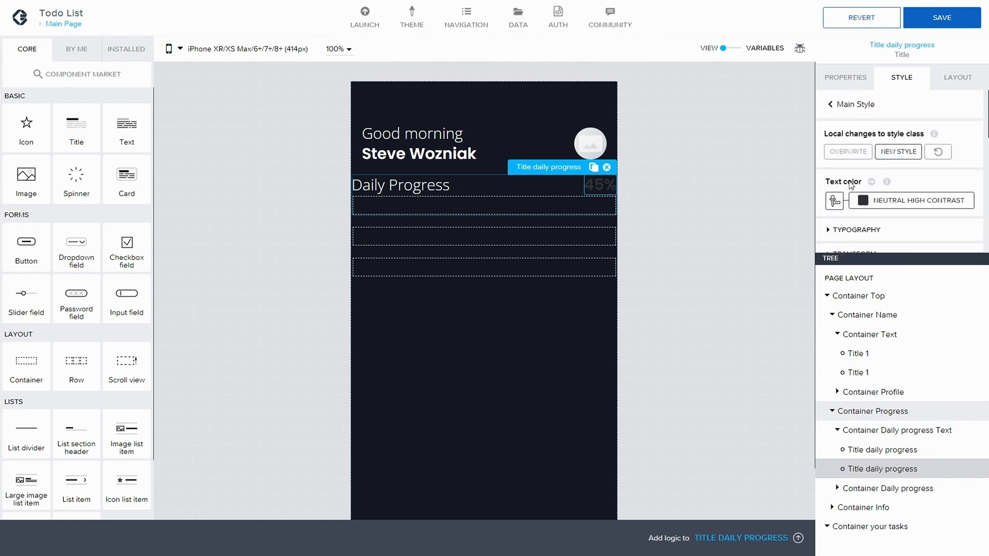
left_click(904, 206)
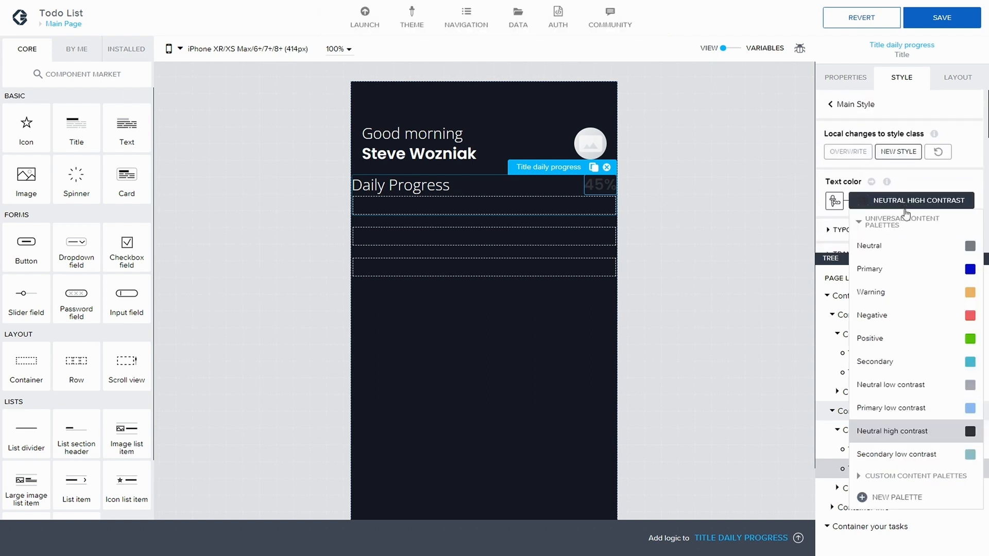
left_click(857, 479)
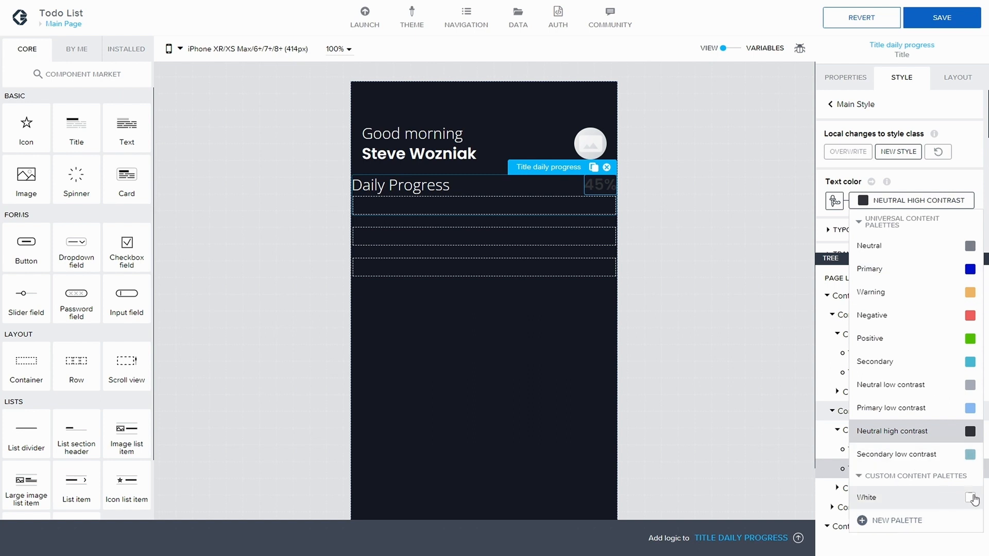
left_click(875, 496)
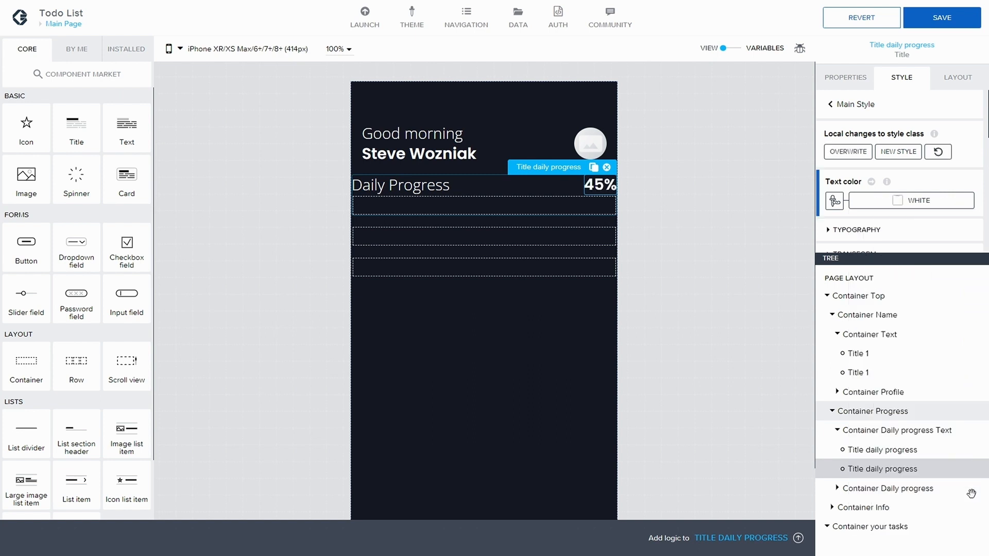
left_click(863, 150)
left_click(916, 20)
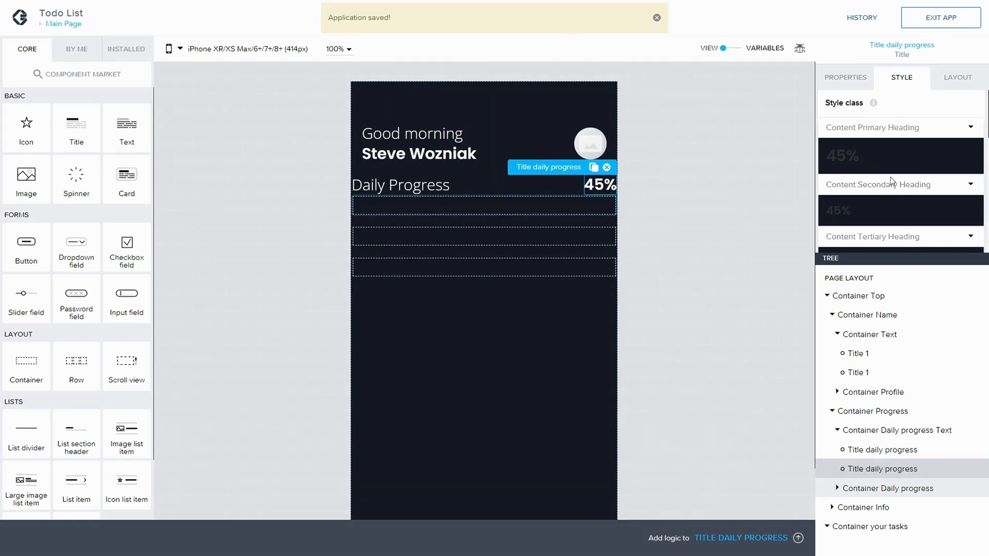
- Apply Good Morning Style to the "45%" title and duplicate that style class under the name "Upper Case Light"
scroll(891, 179, "down", 2)
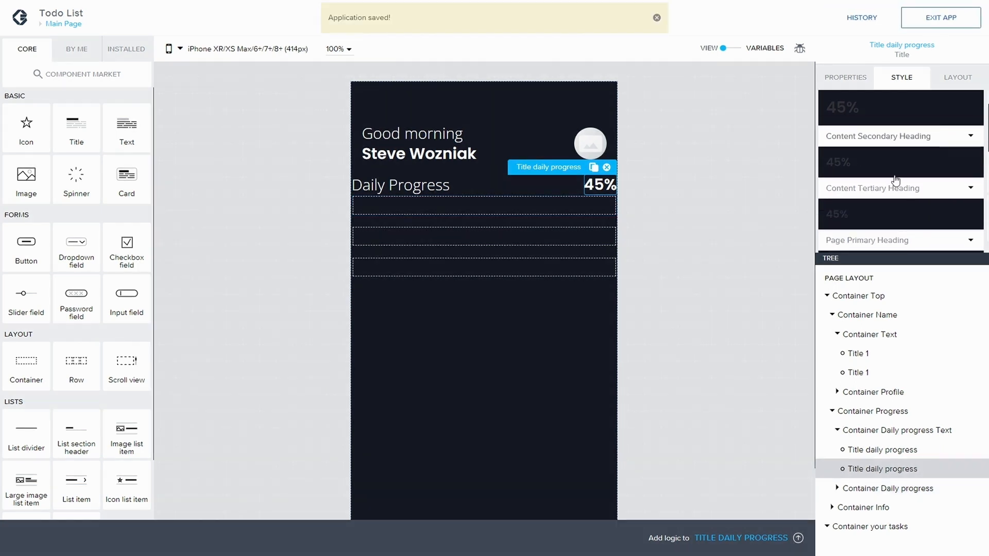
scroll(896, 179, "down", 5)
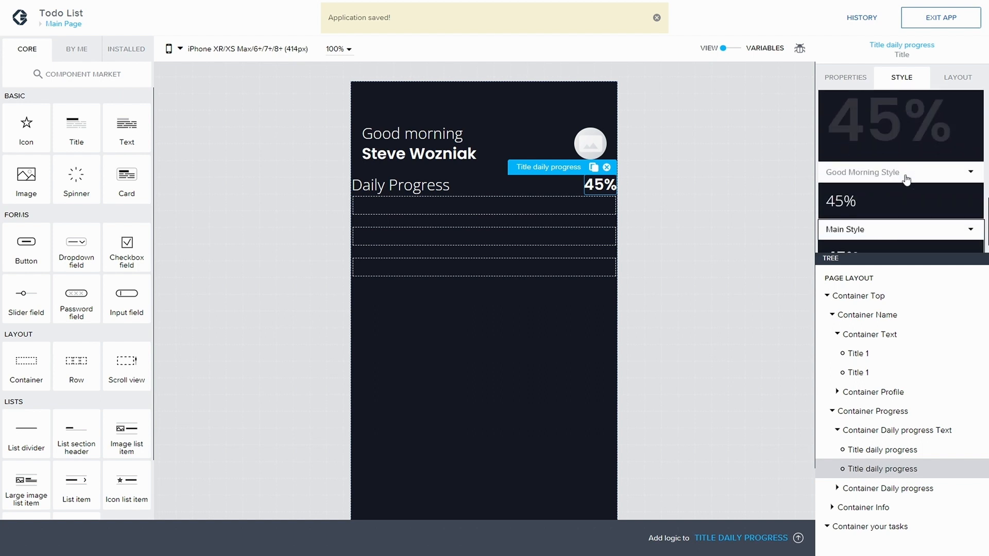
scroll(906, 179, "down", 1)
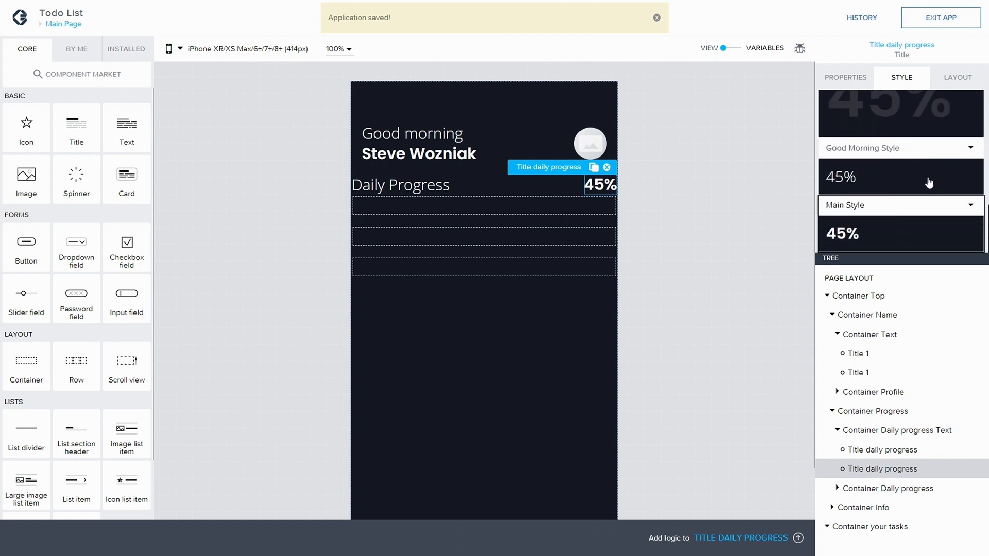
left_click(970, 148)
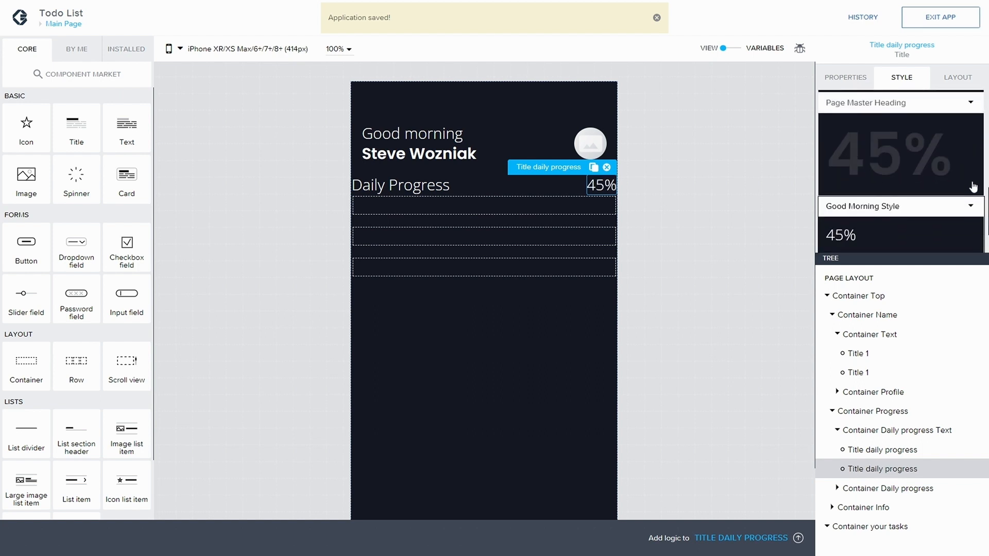
left_click(970, 206)
left_click(894, 243)
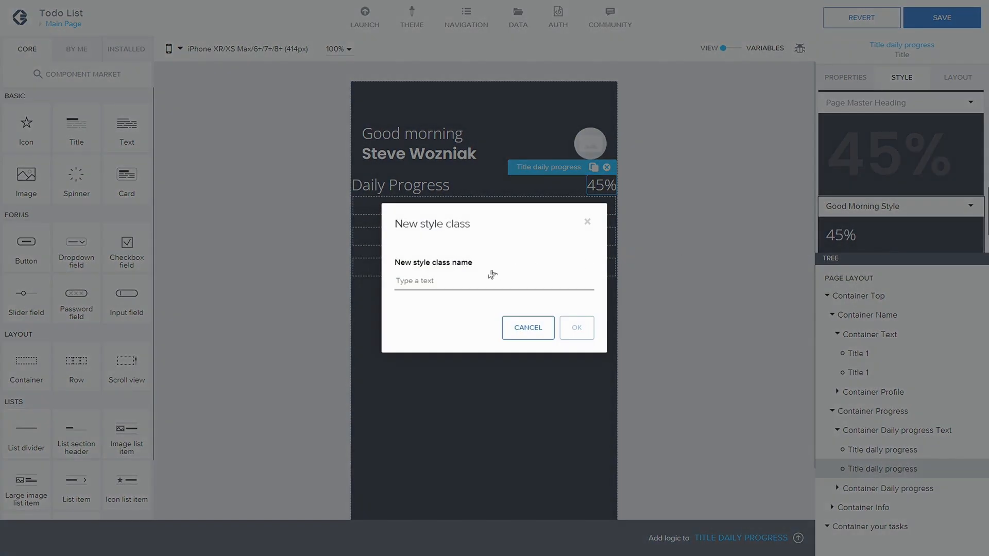
type("Upper Case Li")
left_click(576, 328)
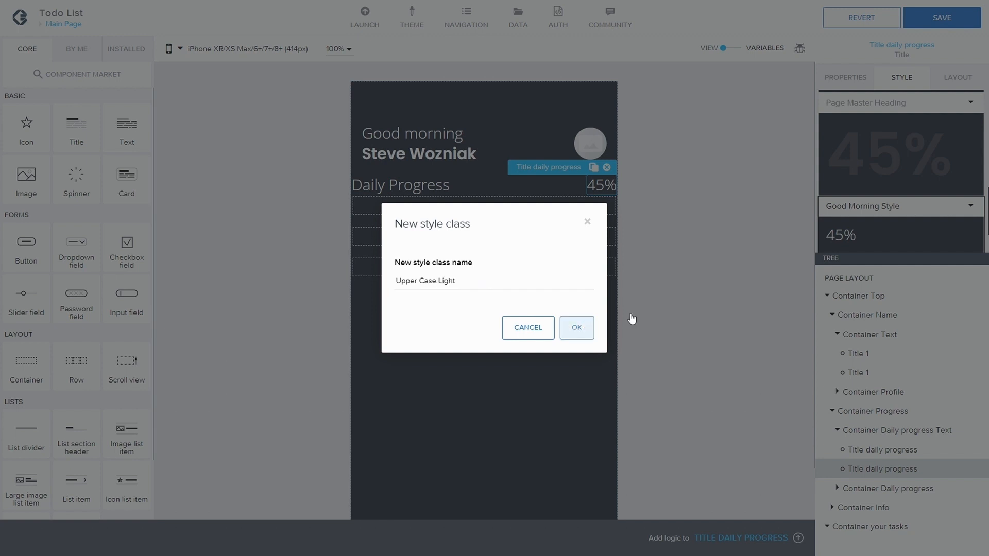
- Reapply Main Style to the "45%" title and apply the Upper Case Light class to the "Daily Progress" title
left_click(971, 207)
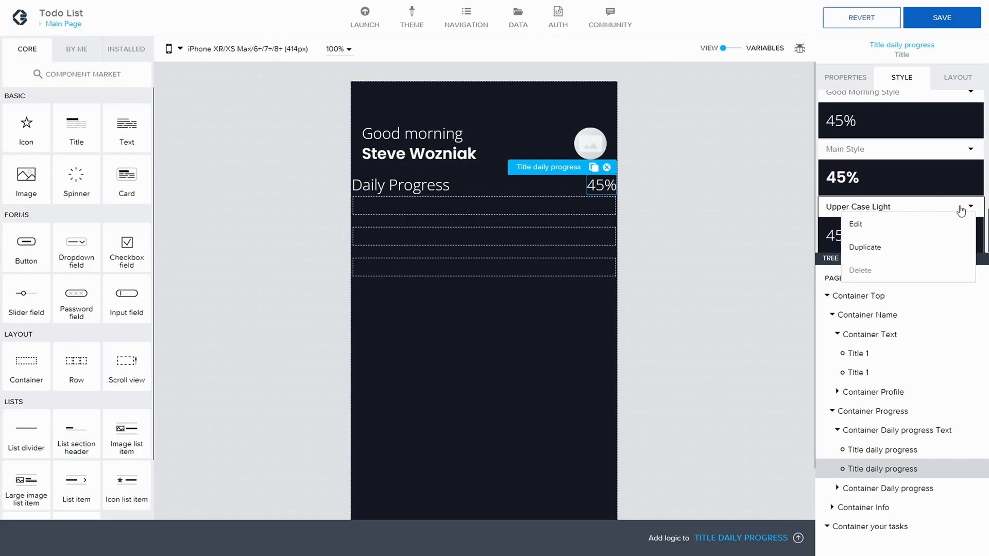
left_click(887, 227)
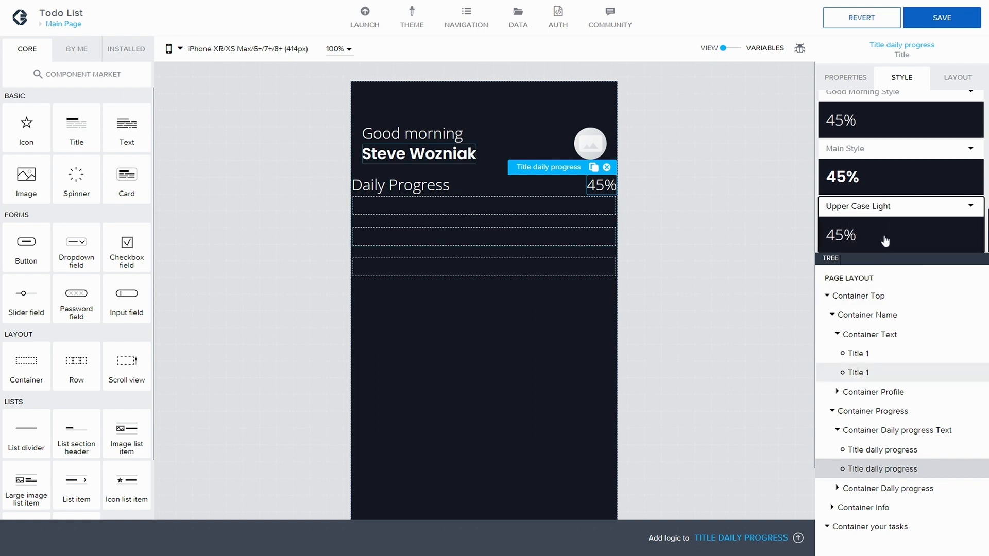
scroll(880, 196, "up", 1)
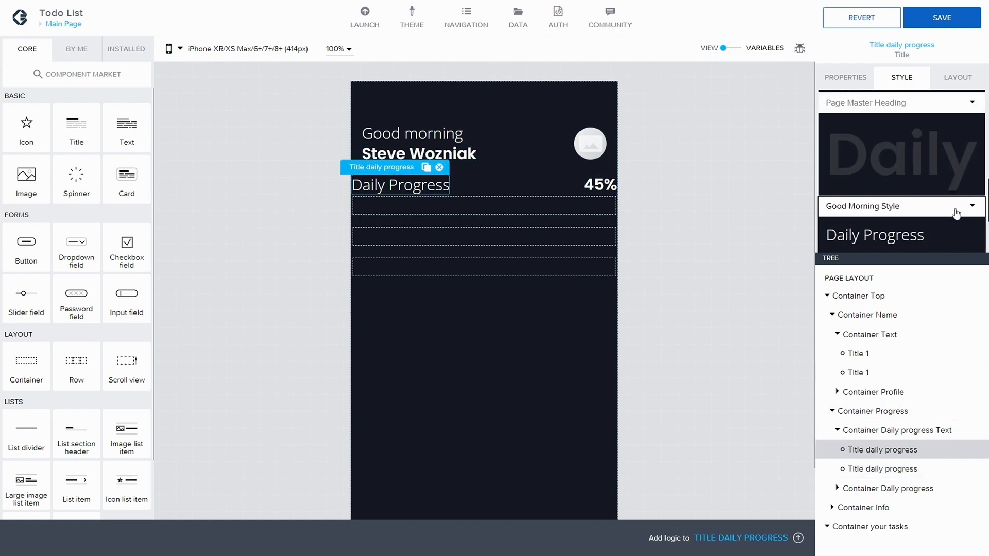
scroll(956, 212, "down", 2)
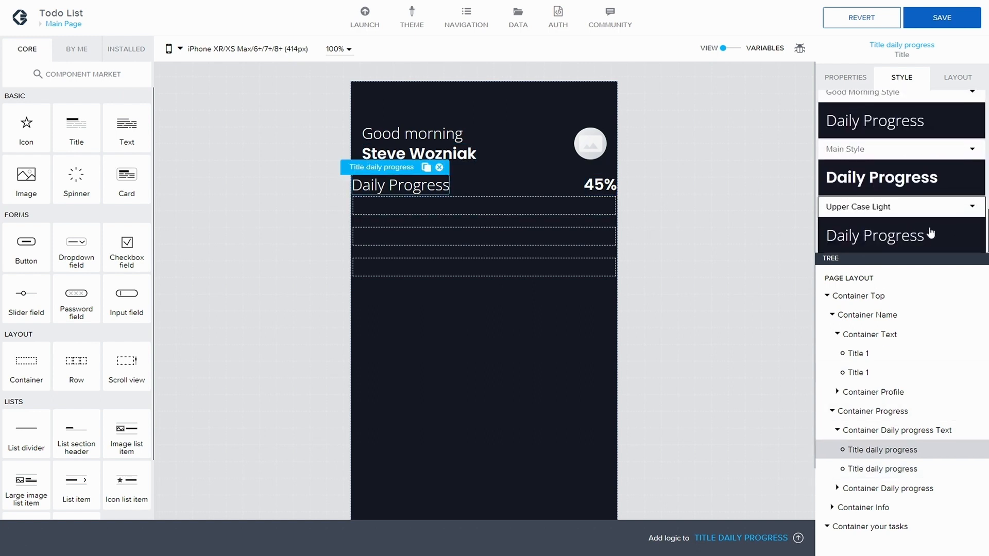
- Edit the Upper Case Light class on the "Daily Progress" title and set its text size to Text S
left_click(971, 207)
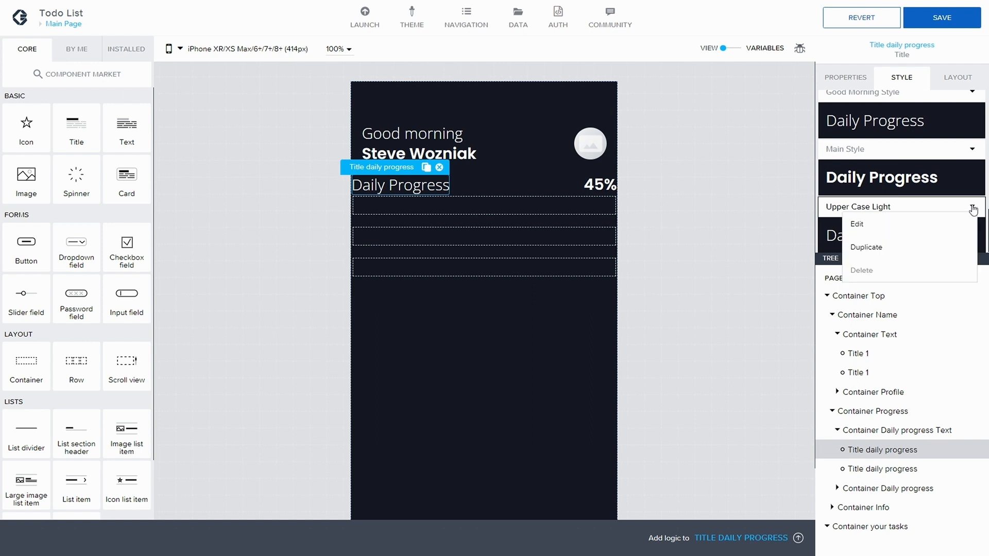
left_click(878, 224)
scroll(882, 168, "up", 2)
scroll(882, 162, "down", 2)
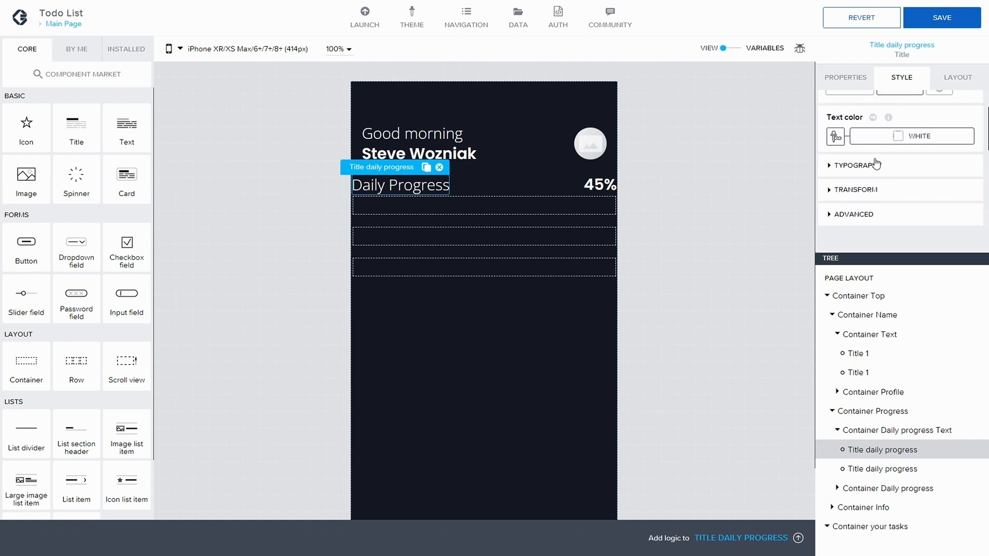
left_click(831, 163)
scroll(845, 154, "down", 1)
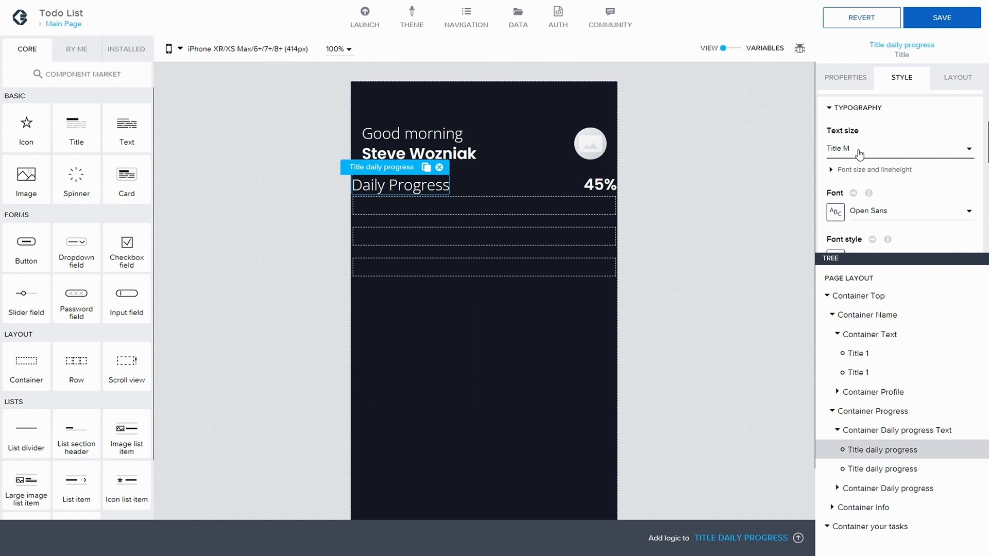
left_click(859, 153)
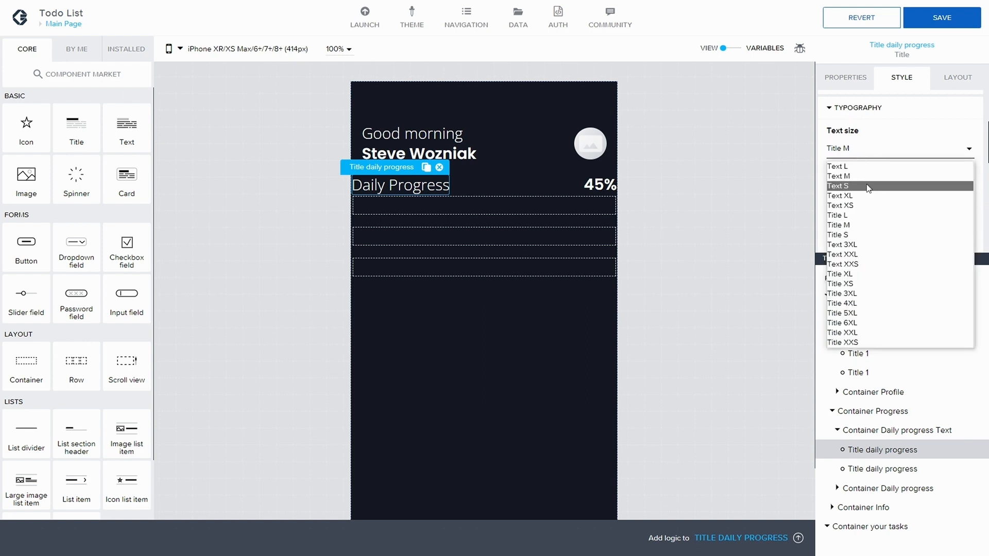
left_click(866, 184)
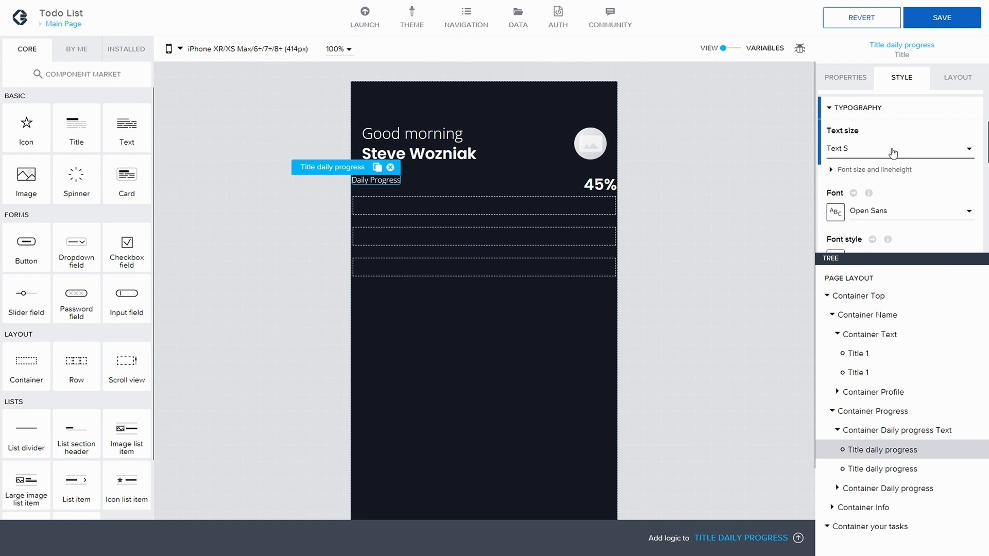
- Set the "Daily Progress" title's font weight to Normal (400)
scroll(909, 185, "down", 2)
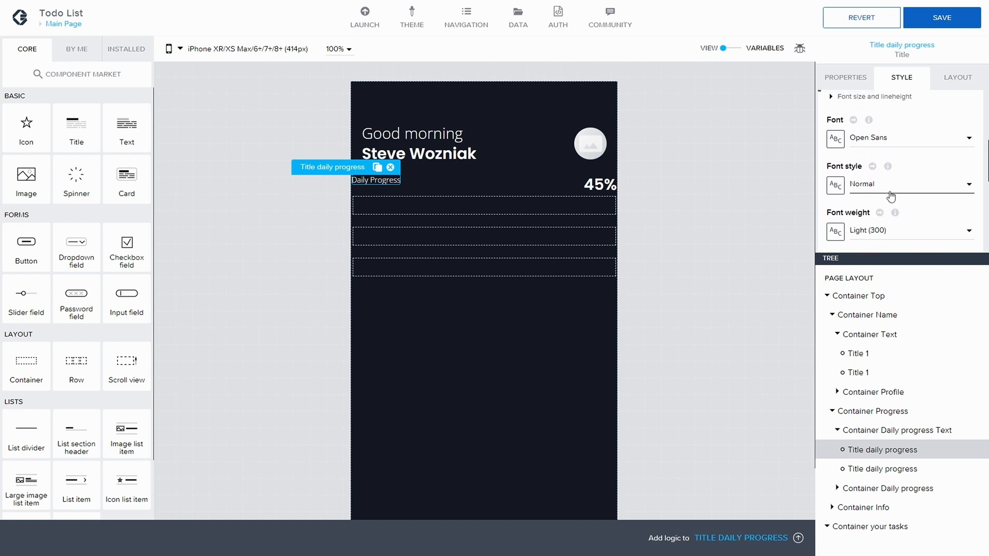
left_click(892, 234)
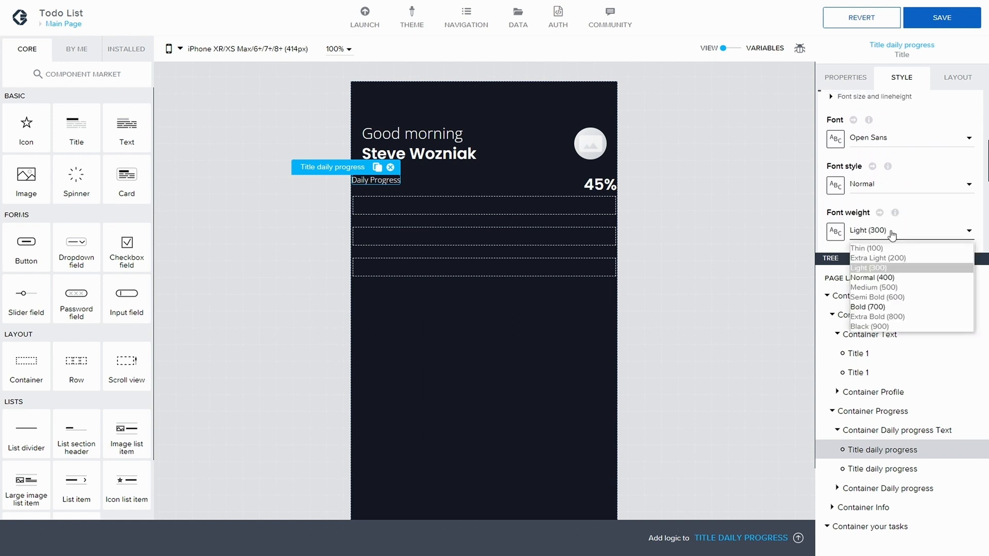
left_click(886, 283)
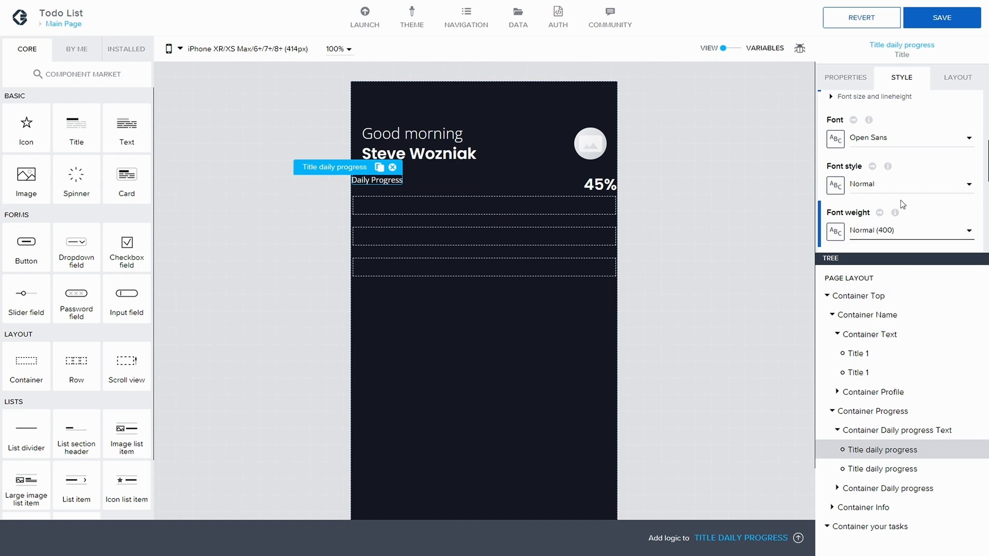
- Set the "Daily Progress" title's text transform to uppercase and save the app
scroll(902, 204, "down", 5)
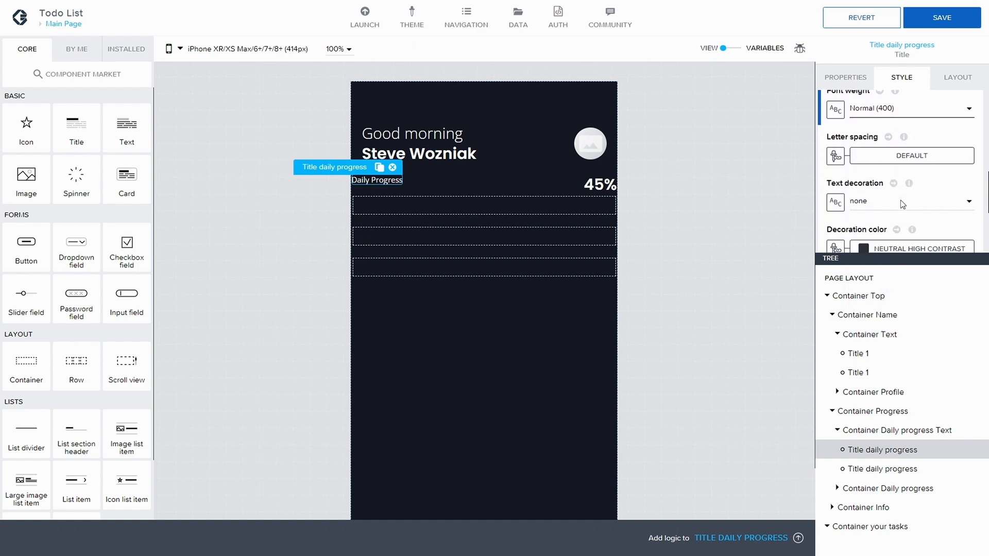
left_click(874, 154)
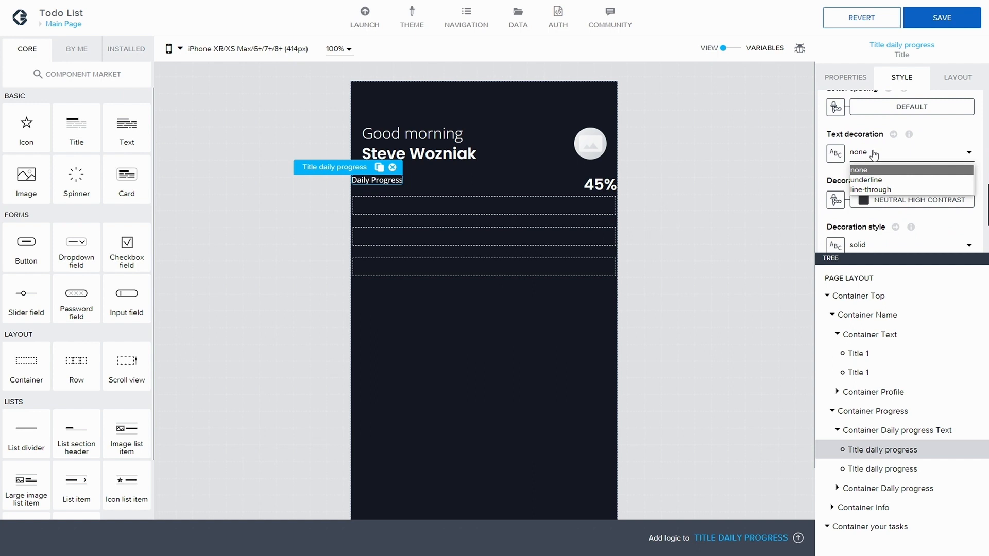
left_click(870, 170)
scroll(869, 175, "down", 2)
scroll(865, 183, "down", 1)
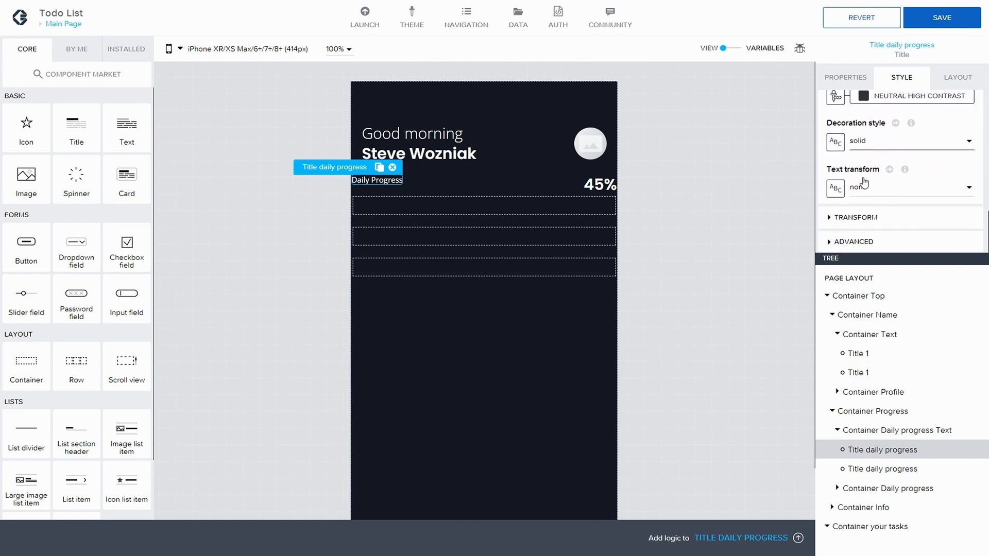
left_click(835, 217)
scroll(836, 217, "down", 1)
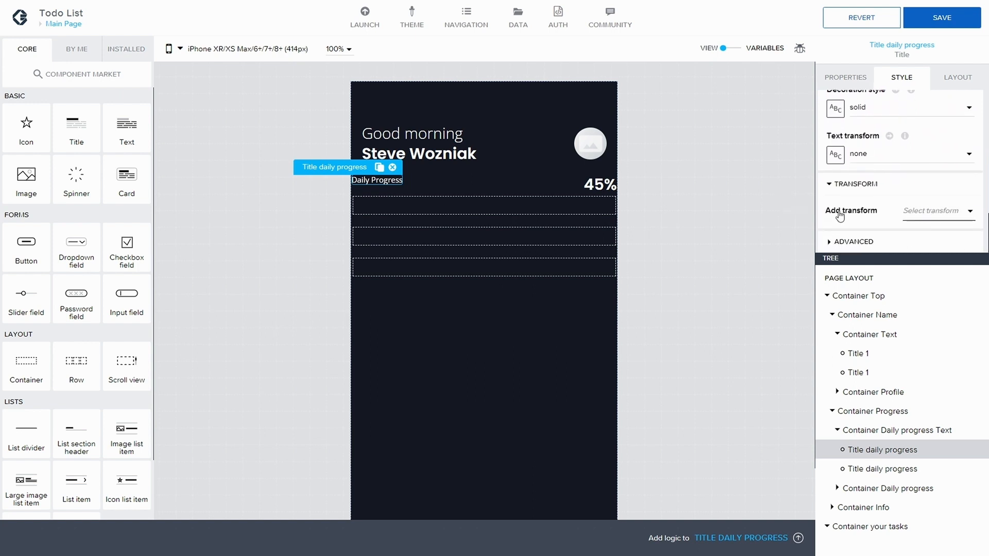
left_click(831, 184)
left_click(884, 188)
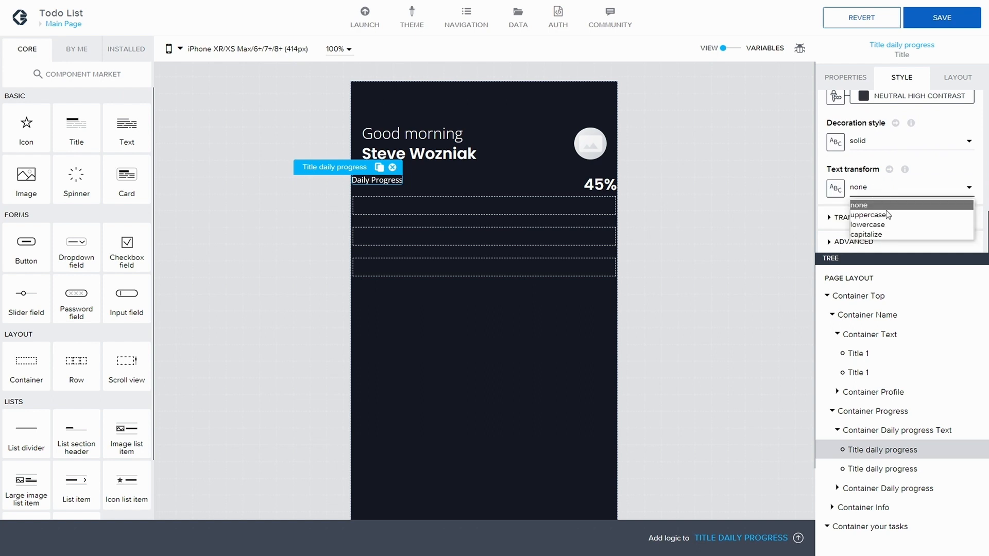
left_click(886, 215)
left_click(942, 17)
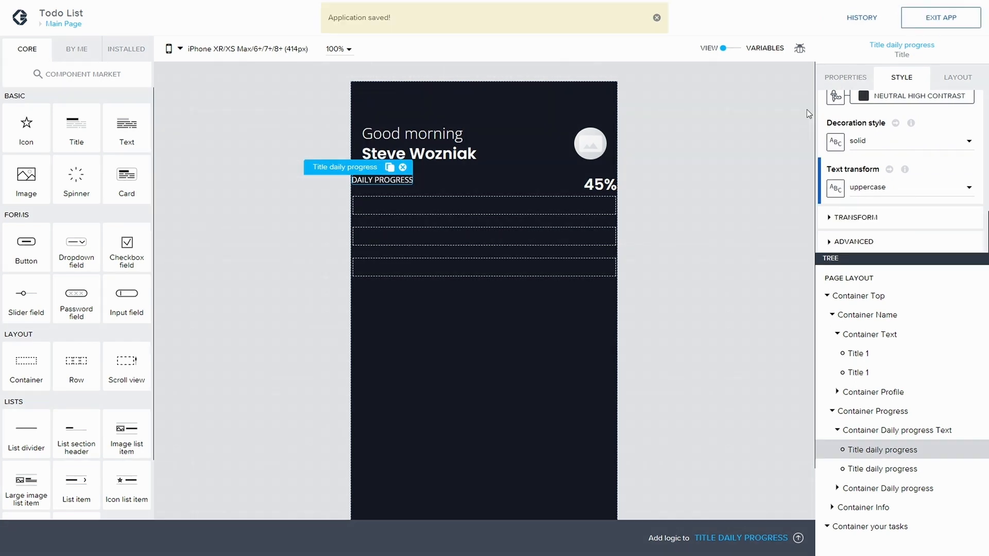
- Give Container Progress left and right spacing of L (16px)
left_click(900, 409)
left_click(957, 89)
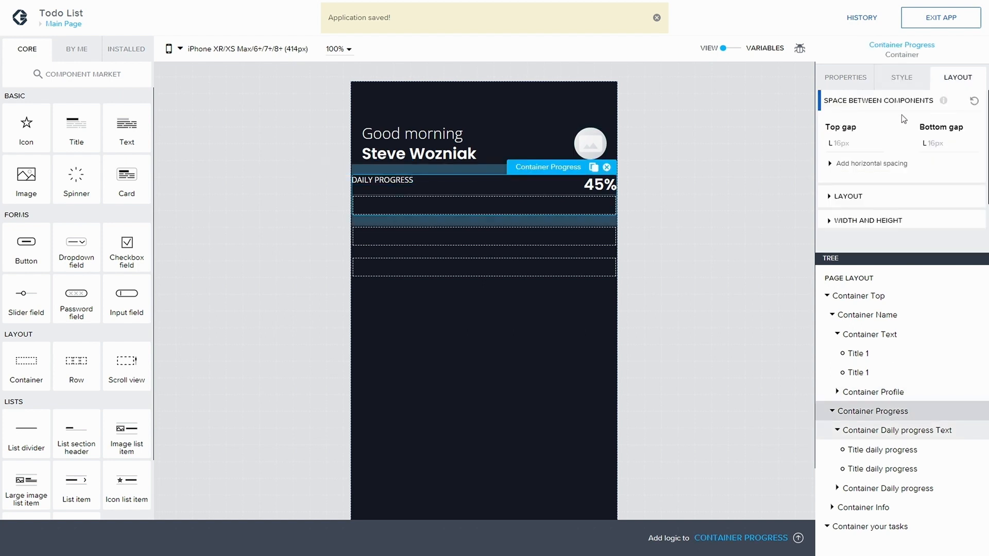
left_click(837, 165)
left_click(847, 207)
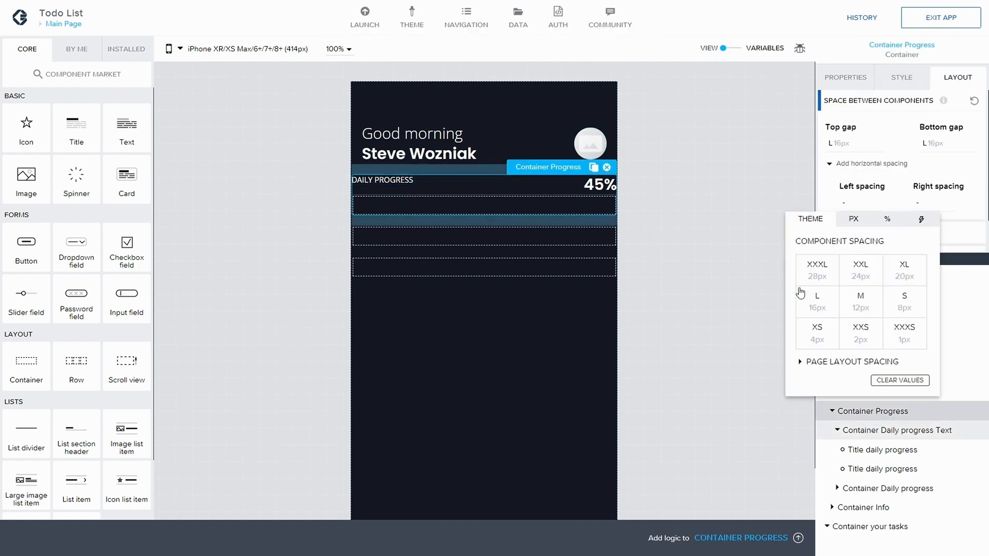
left_click(817, 300)
left_click(919, 204)
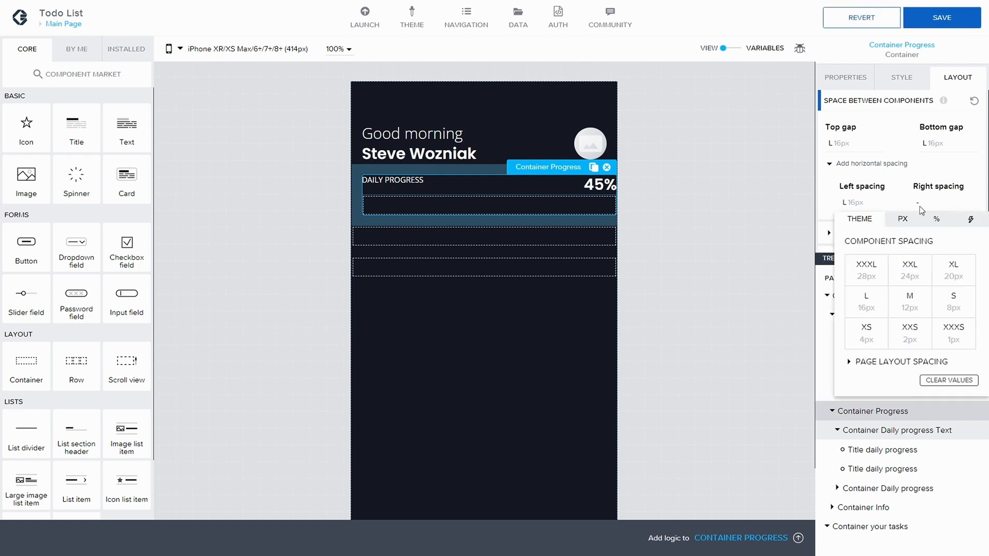
left_click(871, 290)
left_click(944, 21)
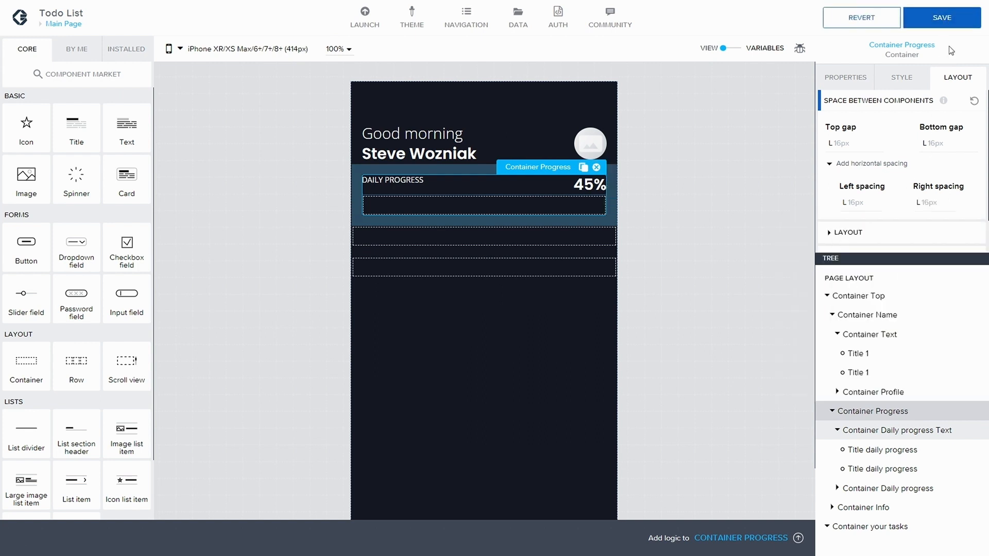
- Center-align the components in Container Progress's vertical layout and save the app
left_click(908, 82)
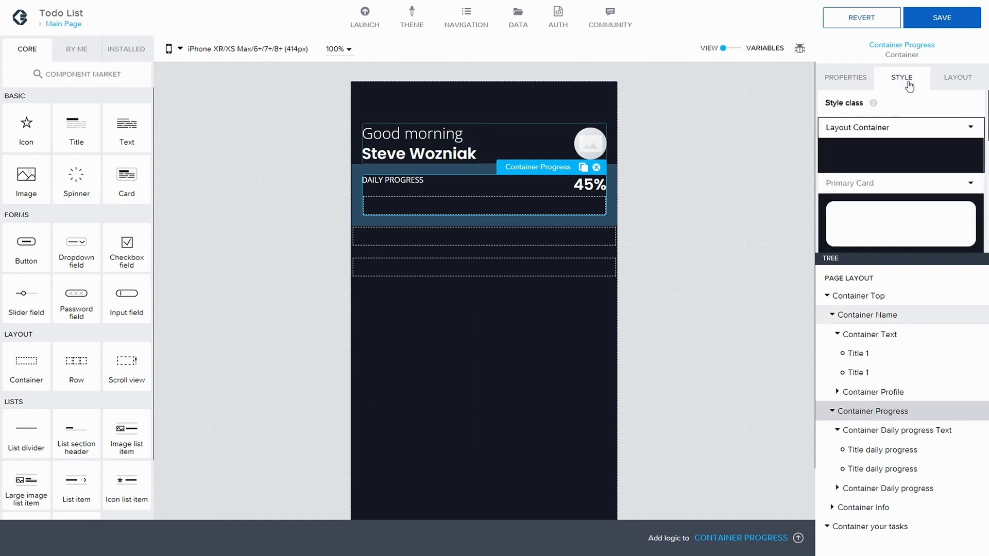
left_click(957, 77)
scroll(825, 196, "down", 1)
left_click(825, 197)
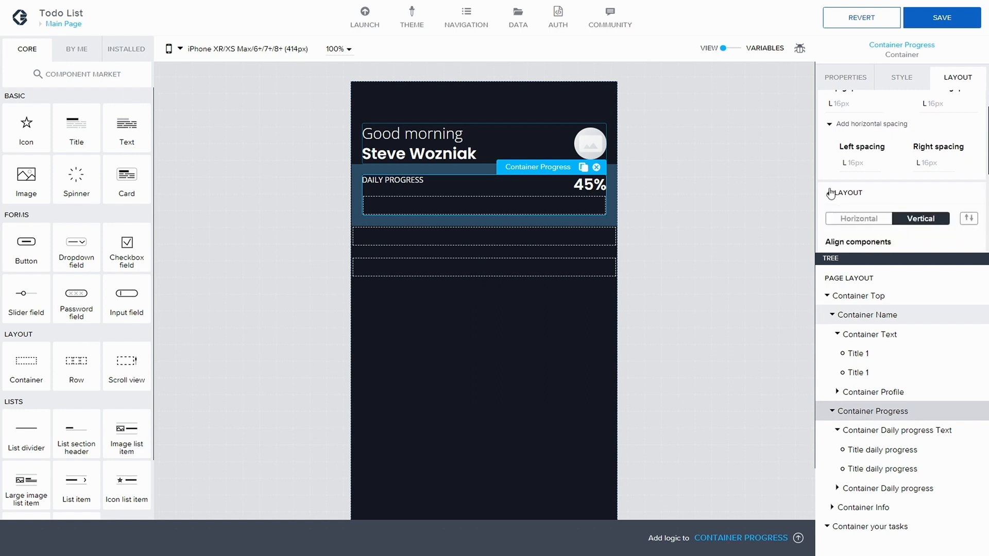
scroll(842, 195, "down", 2)
left_click(854, 164)
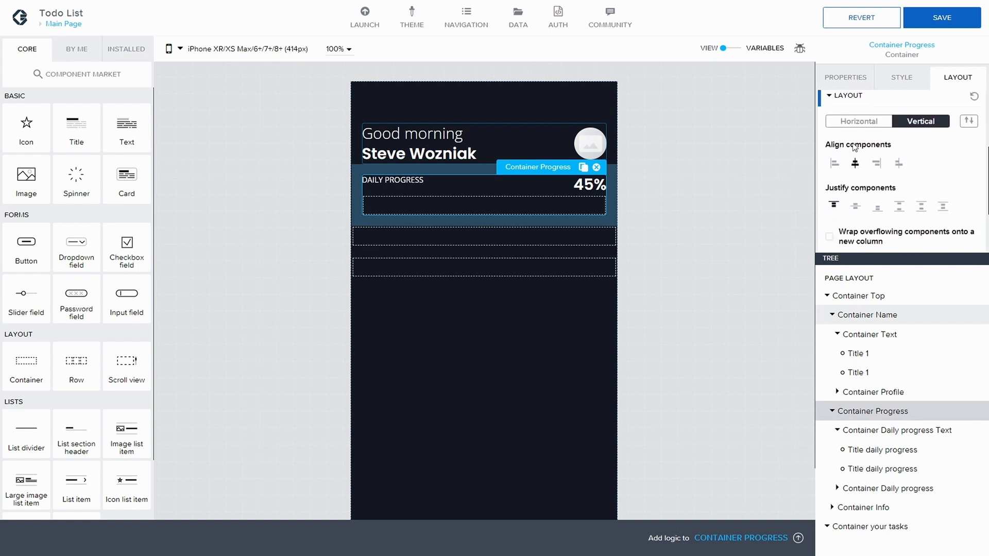
left_click(939, 17)
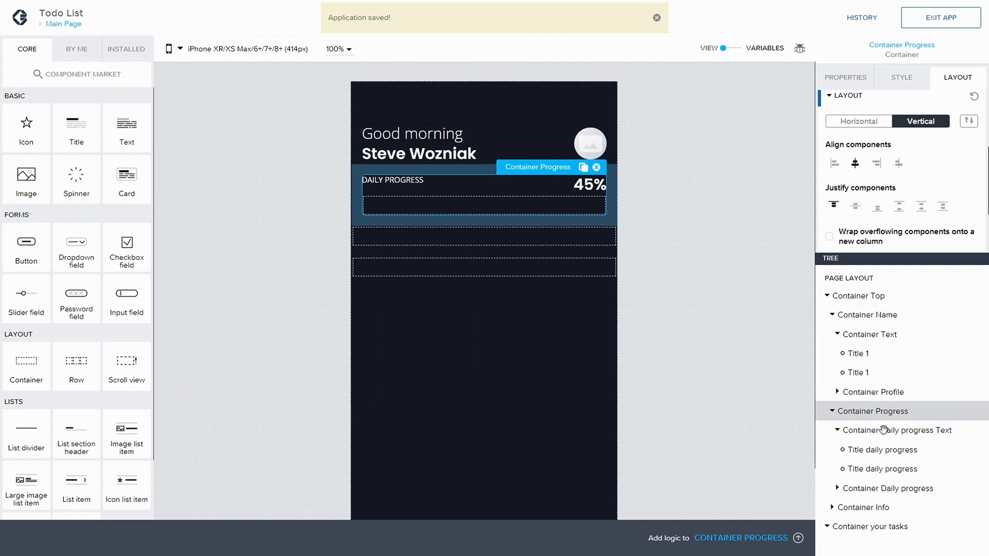
- Select Container Daily progress, search the component market for "progres" and install the Progress bar component
left_click(837, 430)
left_click(837, 449)
left_click(878, 450)
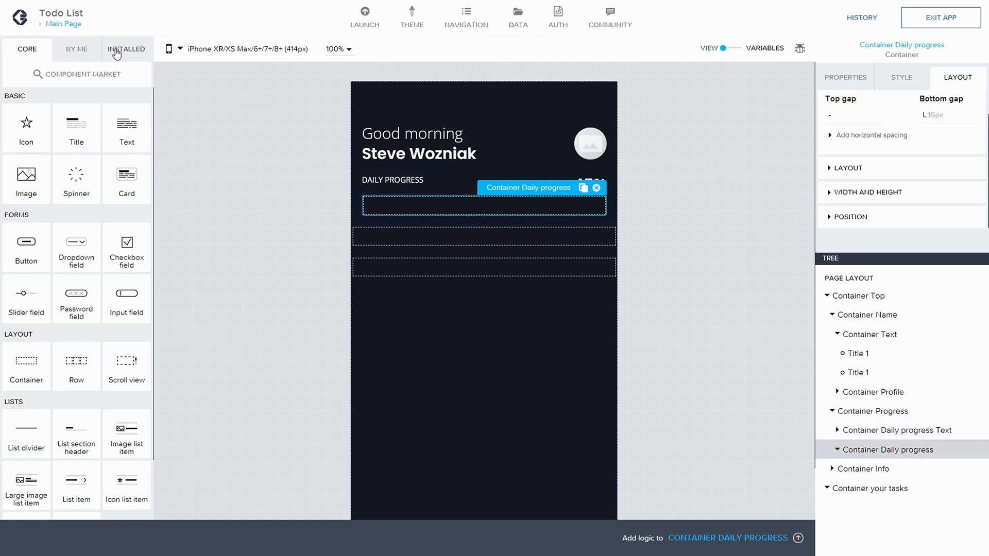
left_click(126, 51)
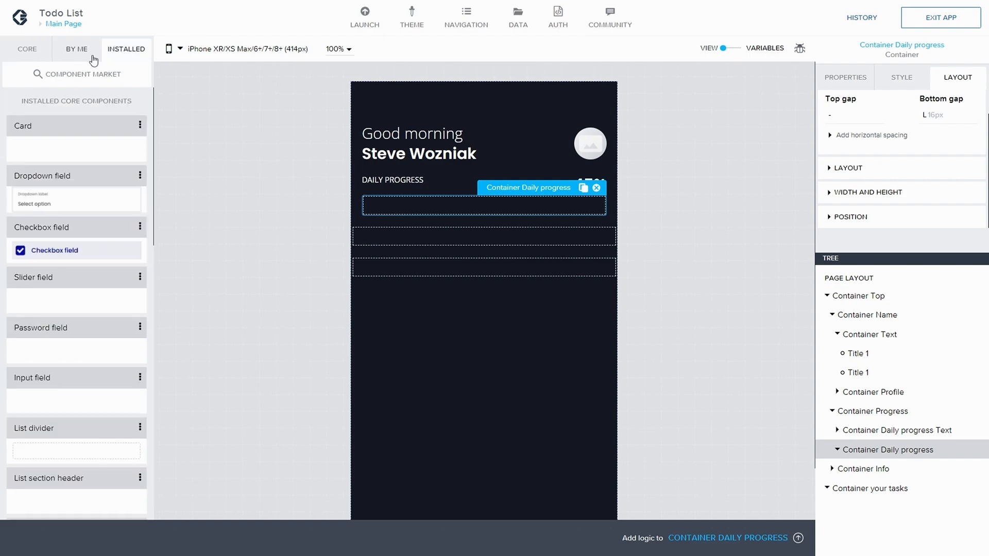
left_click(76, 73)
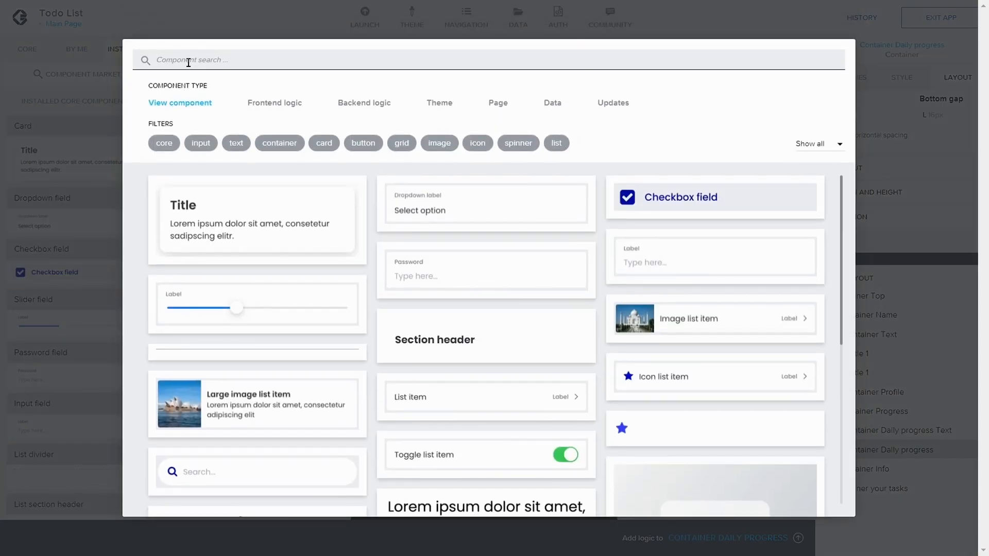
left_click(194, 61)
type("progres")
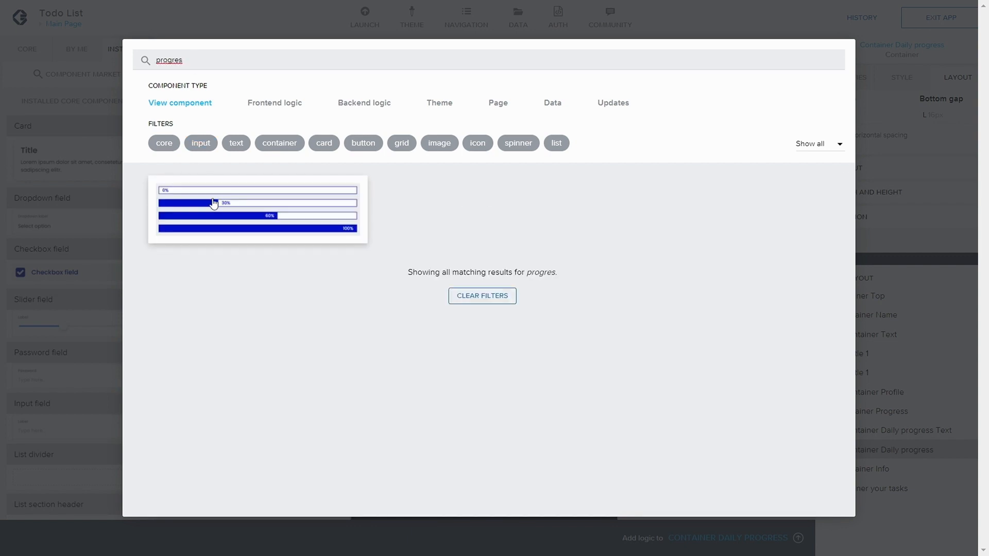
left_click(213, 204)
left_click(206, 124)
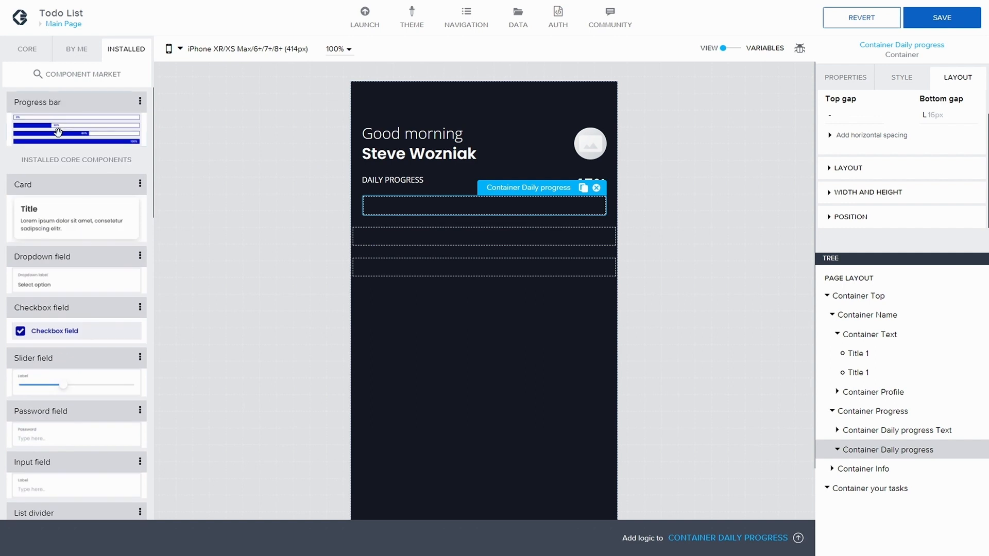
- Place a Progress bar inside Container Daily progress and save the app
left_click_drag(60, 140, 909, 458)
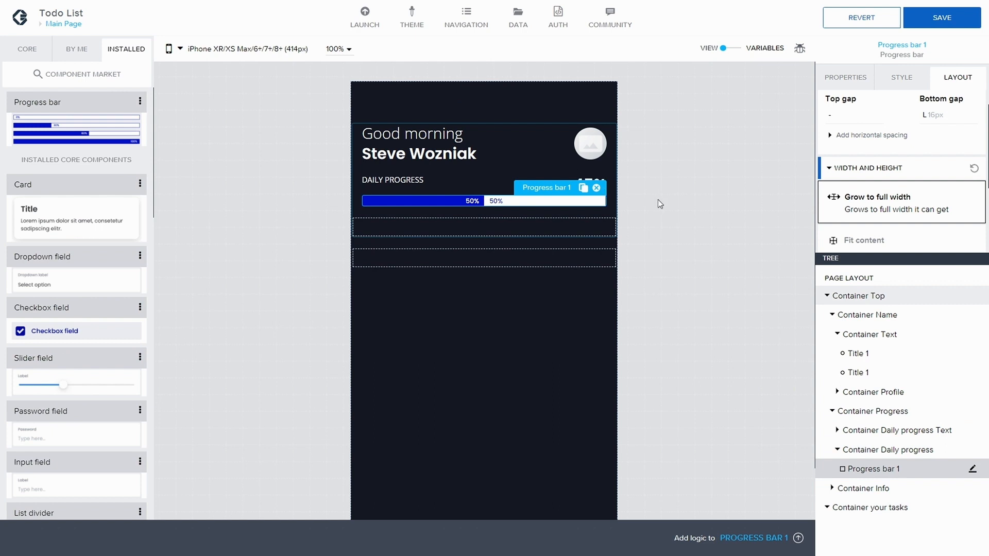
left_click(924, 21)
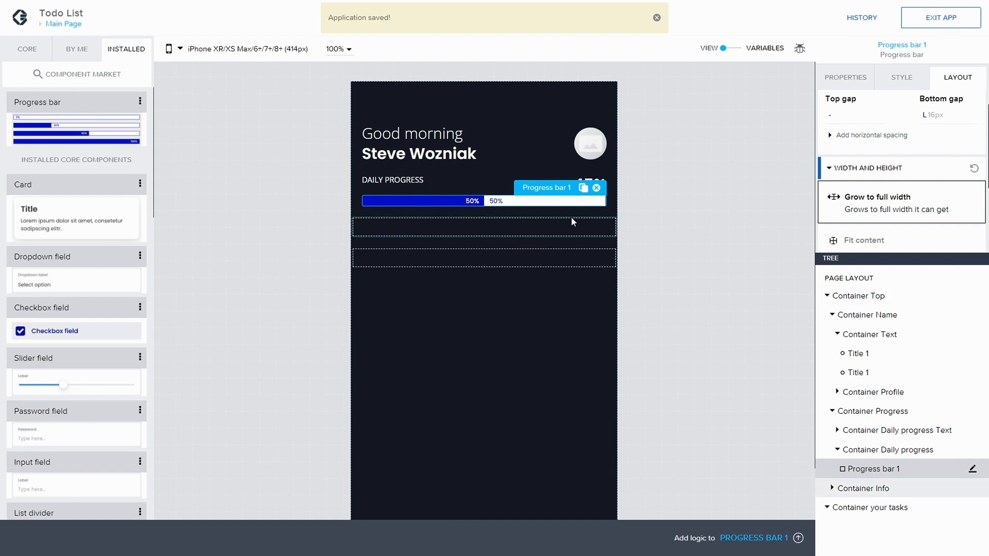
- Open Progress bar 1 in the component style editor and show the style settings of its Container: Value over 50
left_click(971, 470)
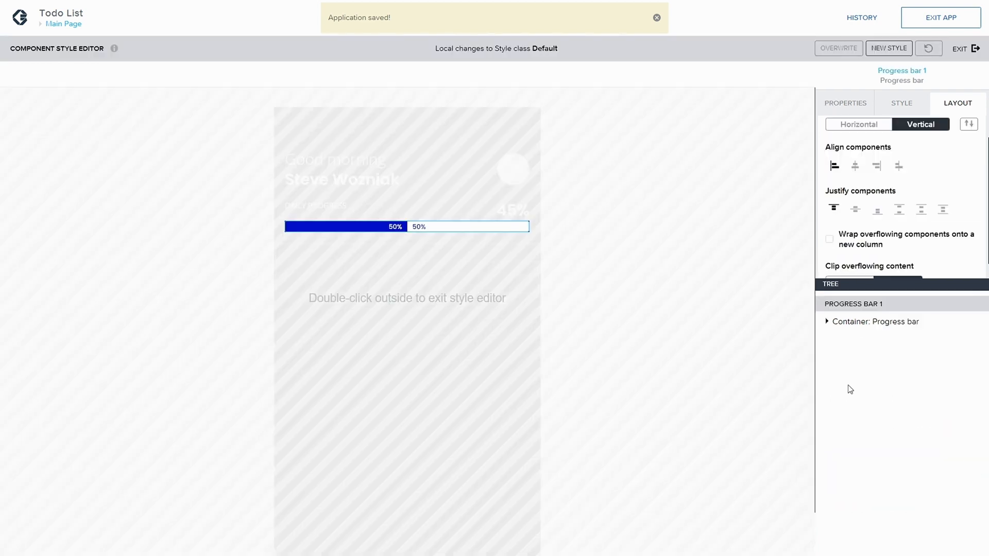
left_click(825, 324)
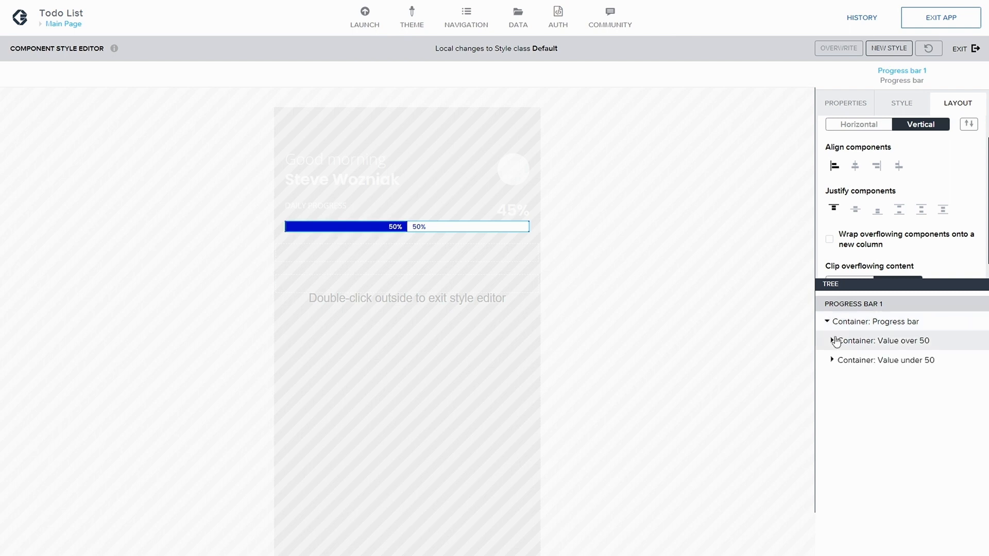
left_click(839, 341)
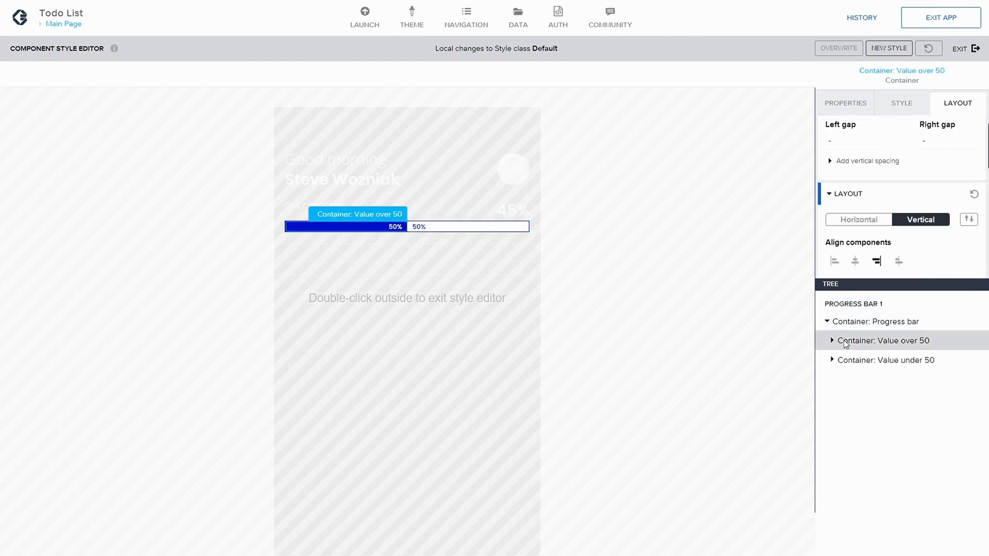
scroll(903, 118, "down", 3)
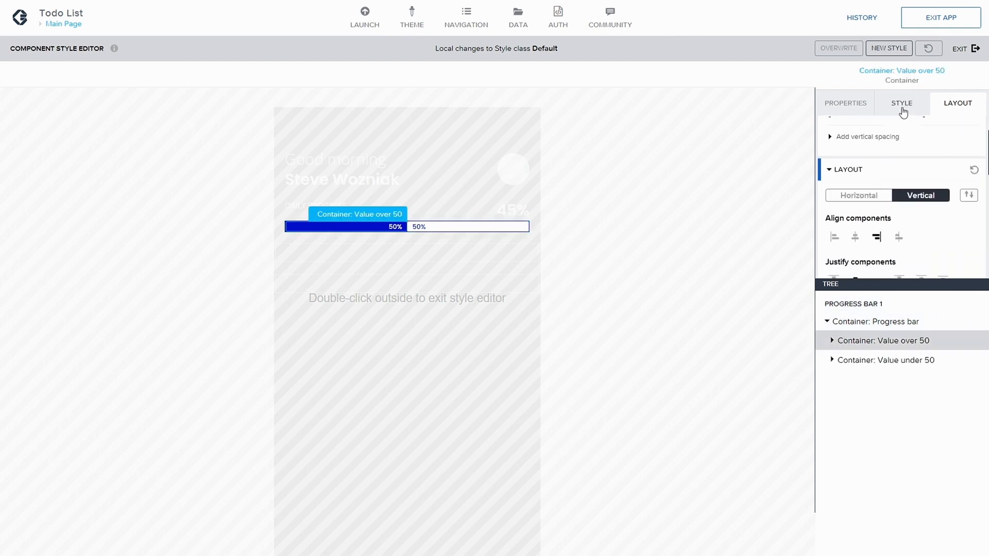
scroll(905, 140, "up", 1)
left_click(903, 114)
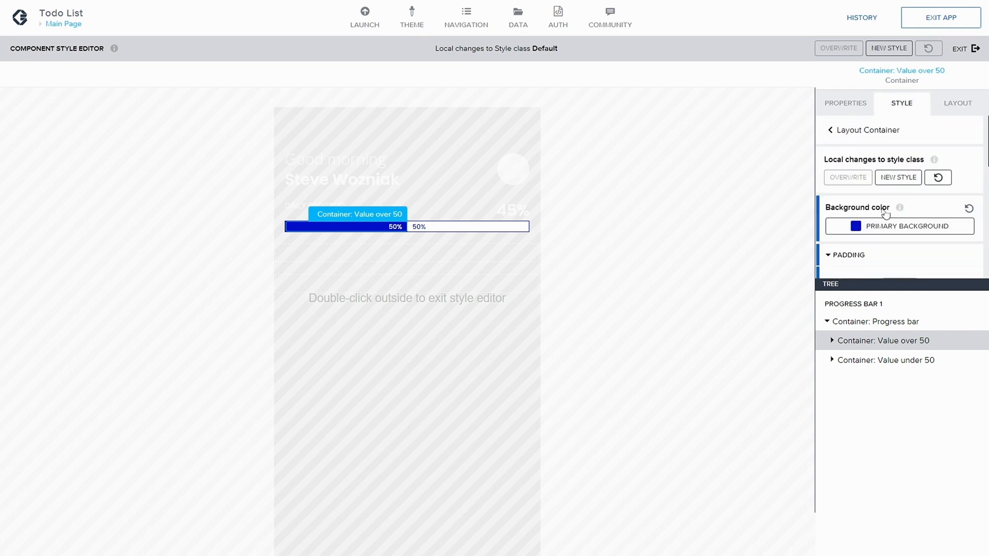
- Start a new background color palette for Container: Value over 50 and name it Light Blue
left_click(878, 229)
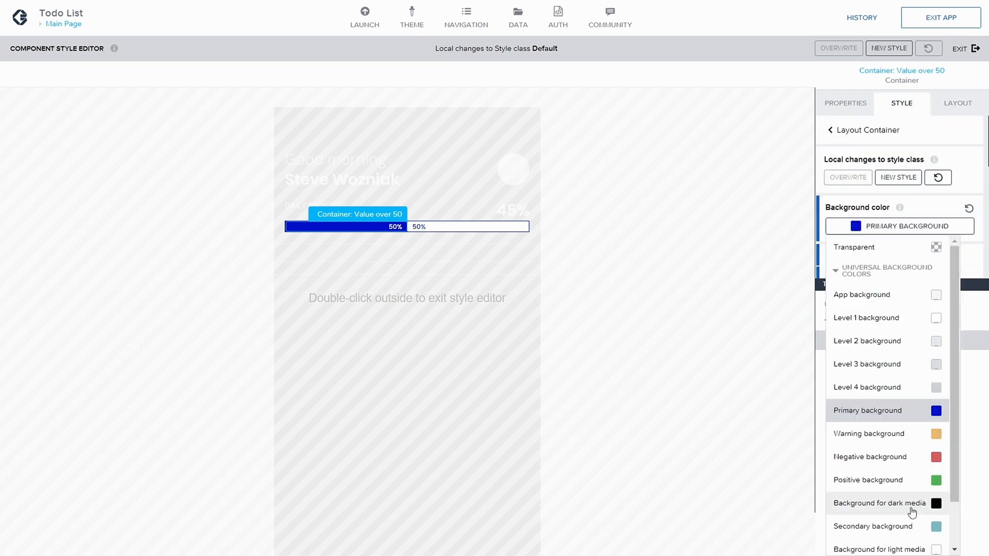
scroll(896, 479, "down", 2)
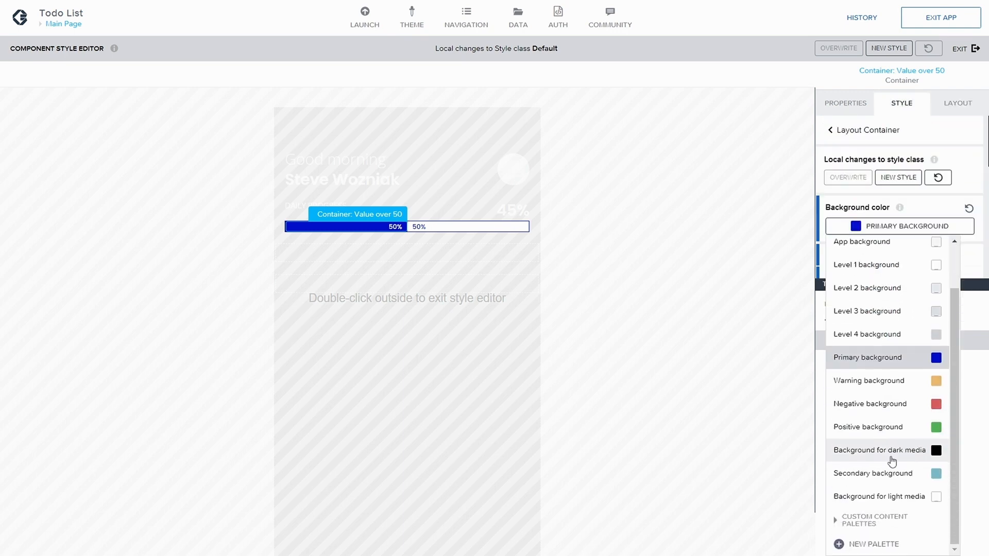
left_click(839, 544)
left_click(352, 381)
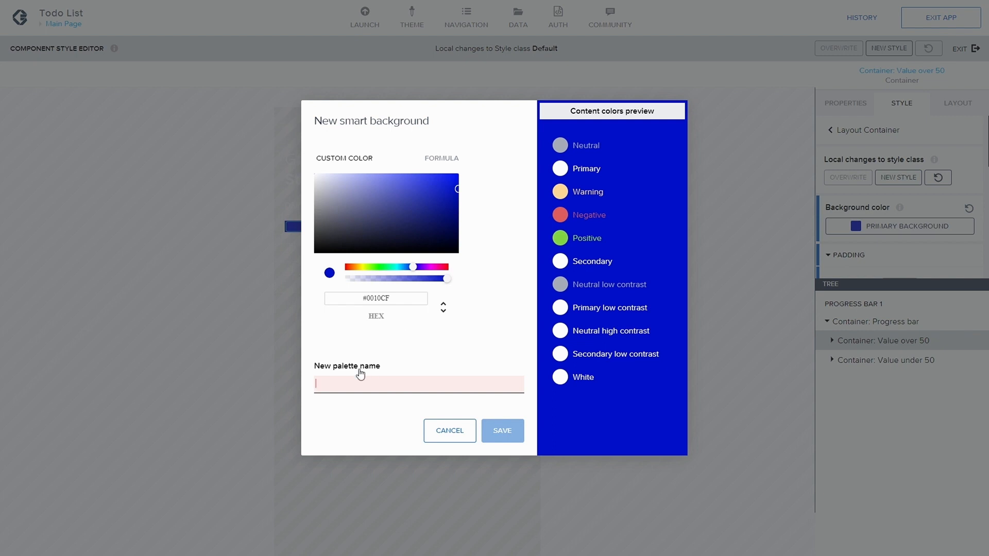
type("Light B")
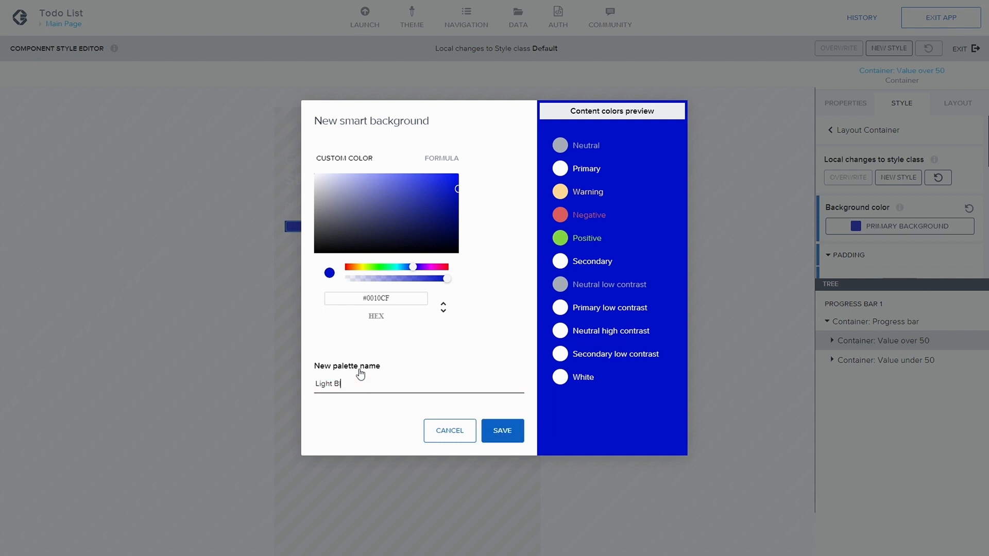
type("lue")
- Try #3356D0 as the hex color of the Light Blue palette
left_click(400, 298)
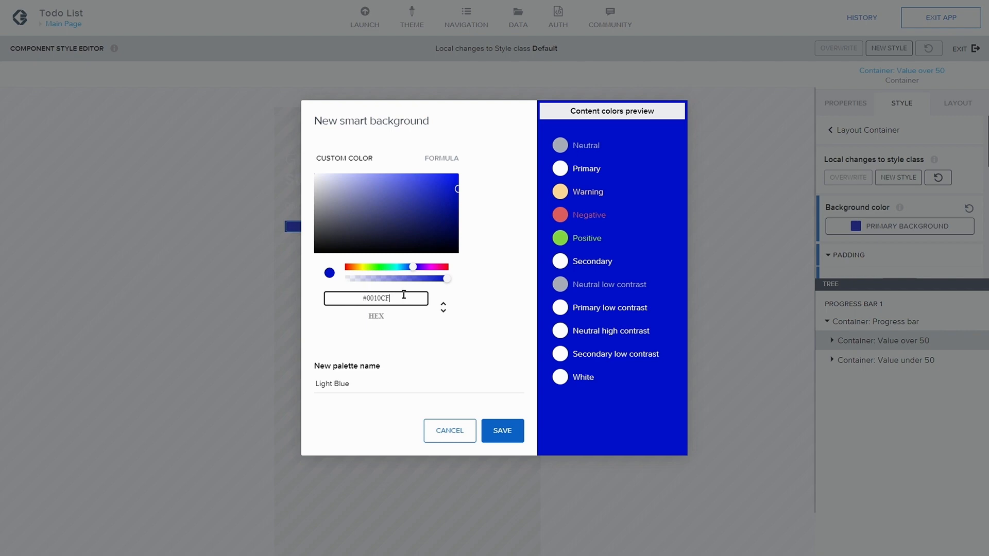
key("BackSpace")
key("BackSpace")
key("BackSpace")
key("BackSpace")
key("BackSpace")
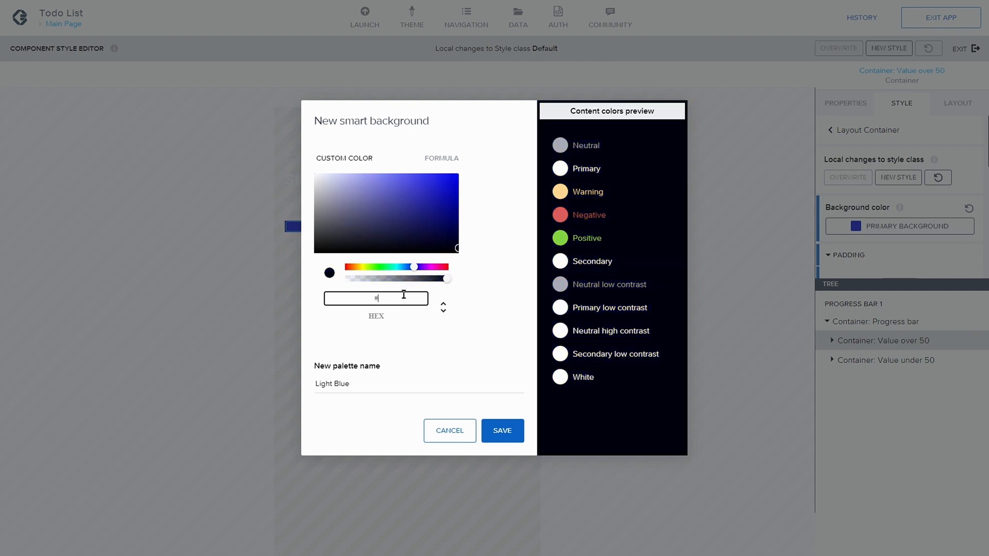
type("3356")
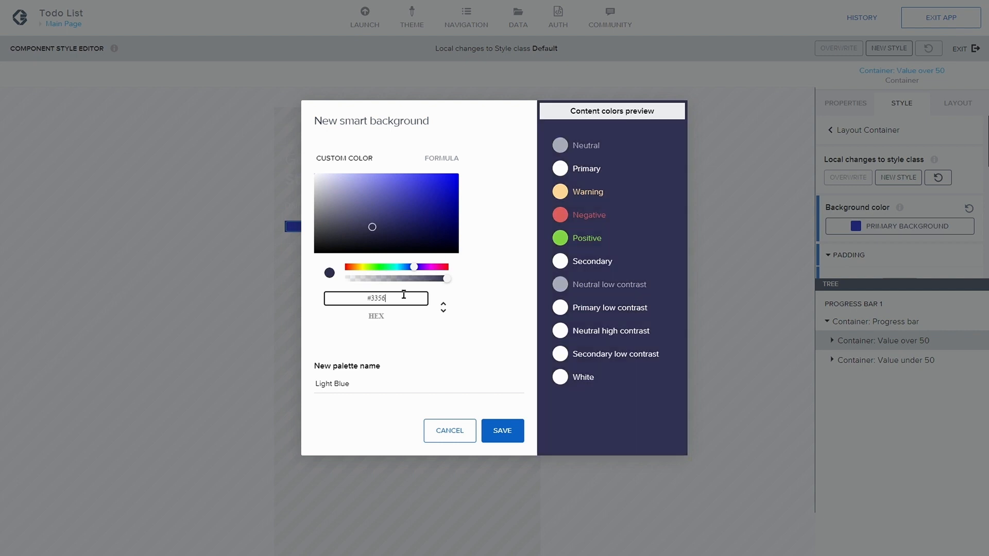
type("D0")
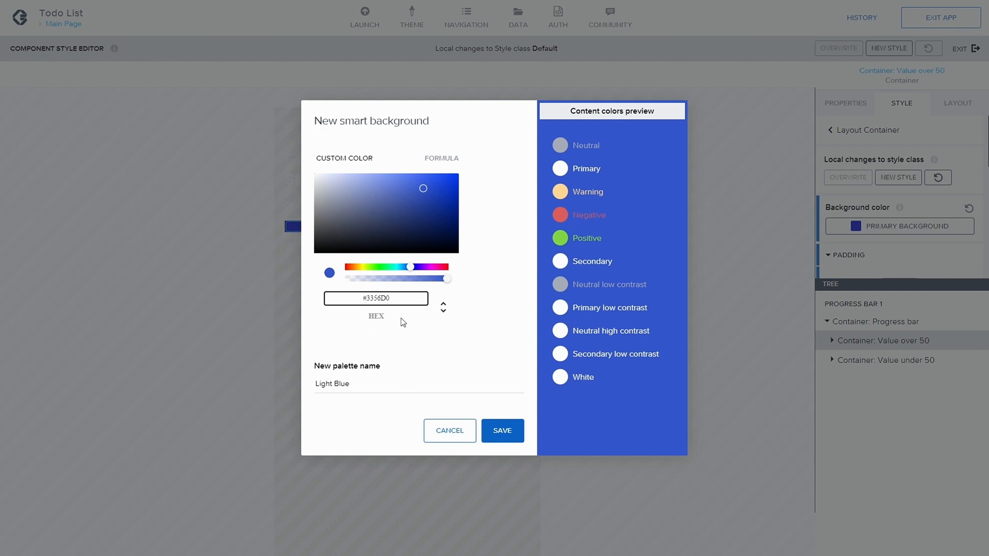
- Set the Light Blue palette's hex color to #57BED8 and save the palette as the container's background
double_click(380, 299)
key("BackSpace")
type("57B")
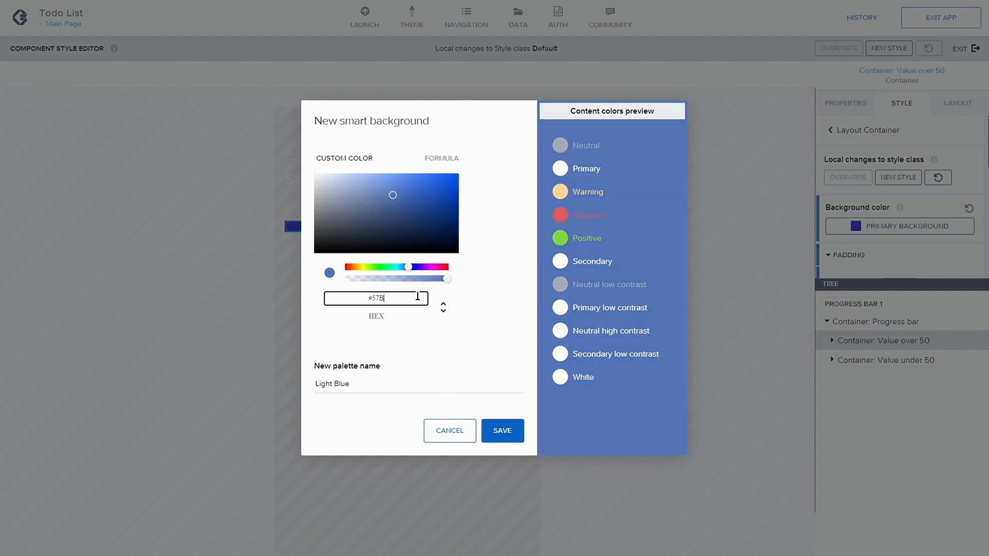
type("ED8")
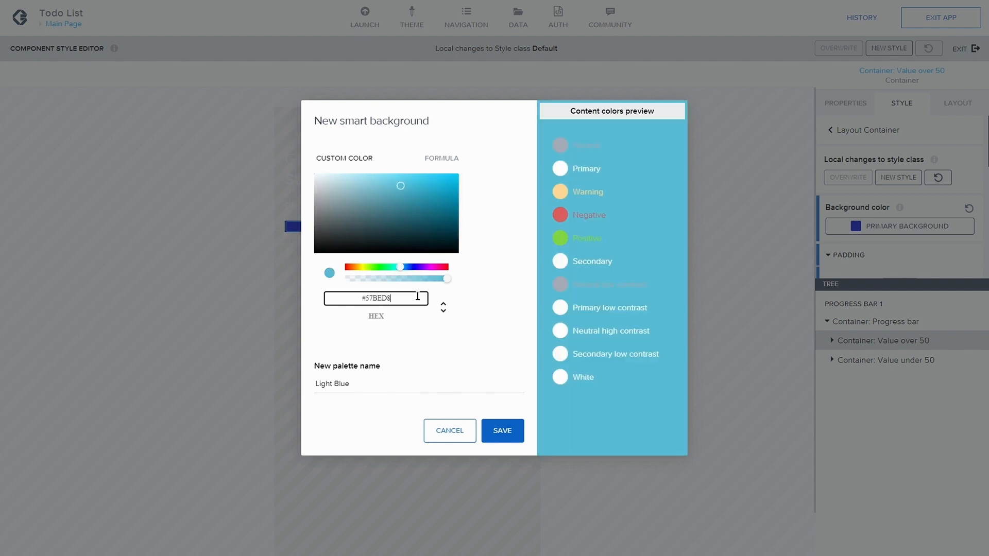
left_click(502, 430)
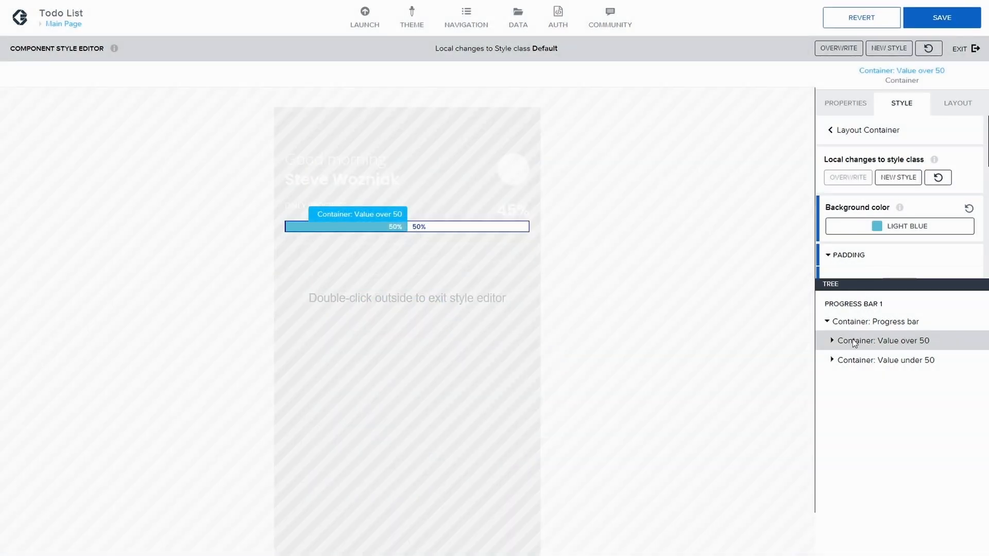
scroll(901, 229, "down", 3)
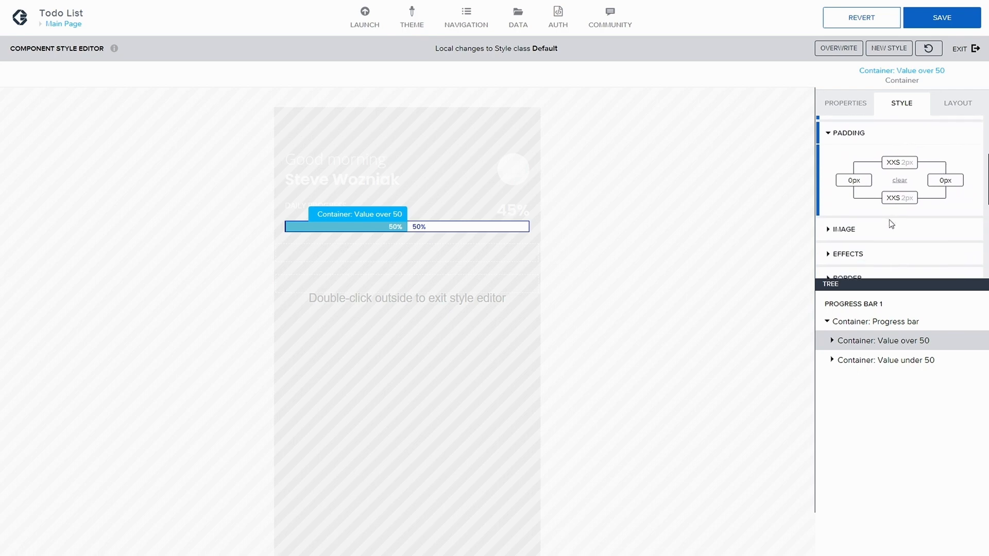
left_click(847, 230)
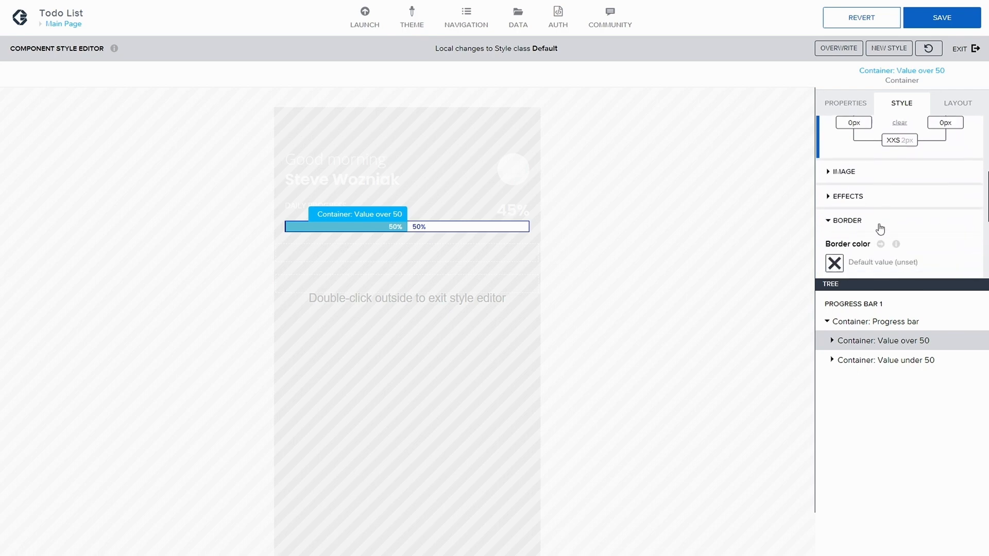
scroll(878, 227, "down", 2)
scroll(835, 248, "down", 1)
scroll(835, 216, "up", 2)
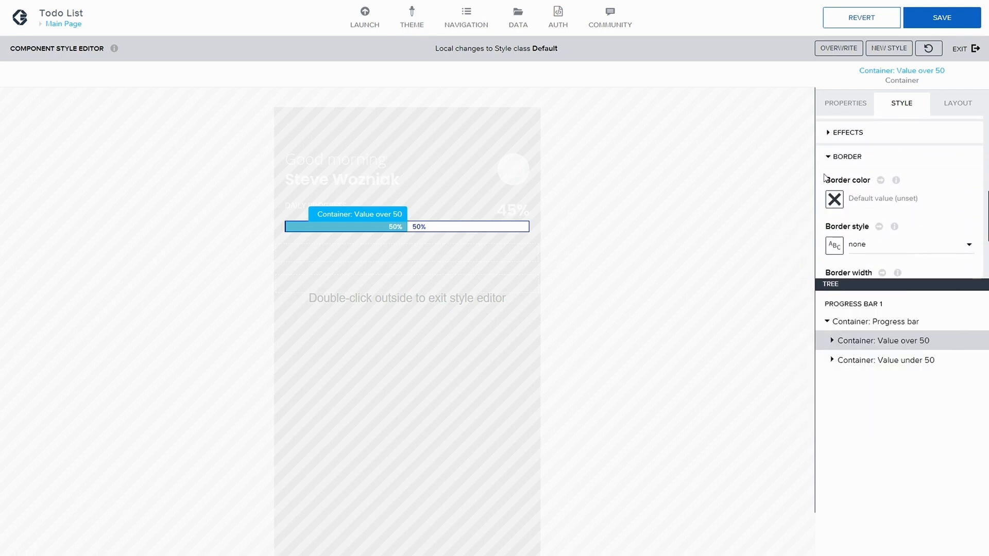
left_click(828, 155)
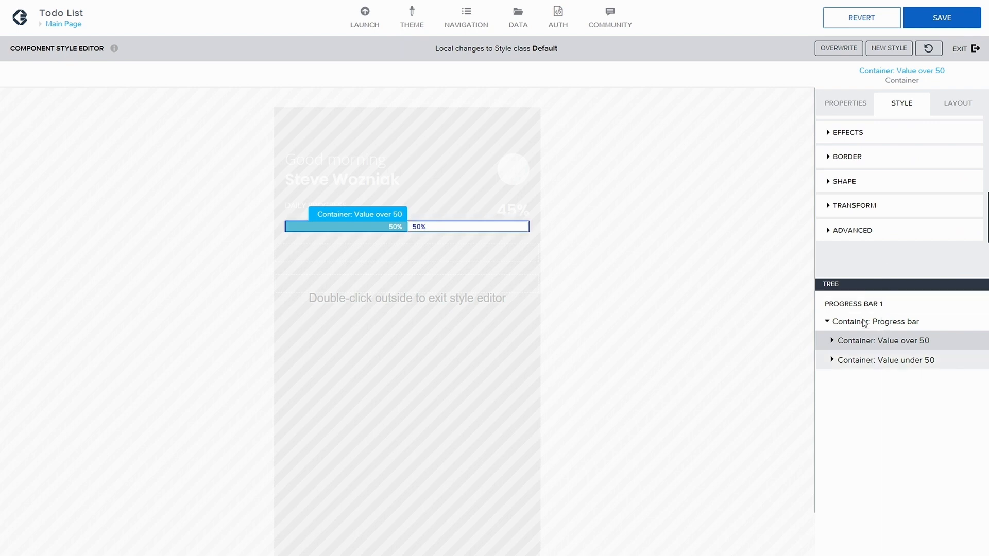
- Unset the border color of the progress bar's outer container, Container: Progress bar
left_click(885, 321)
scroll(882, 193, "up", 4)
scroll(879, 194, "down", 3)
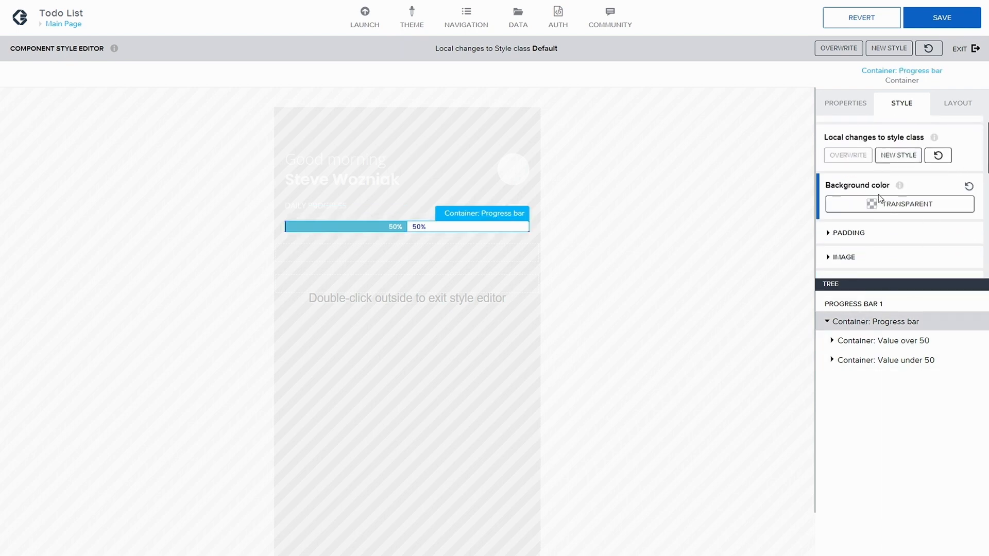
scroll(839, 206, "down", 1)
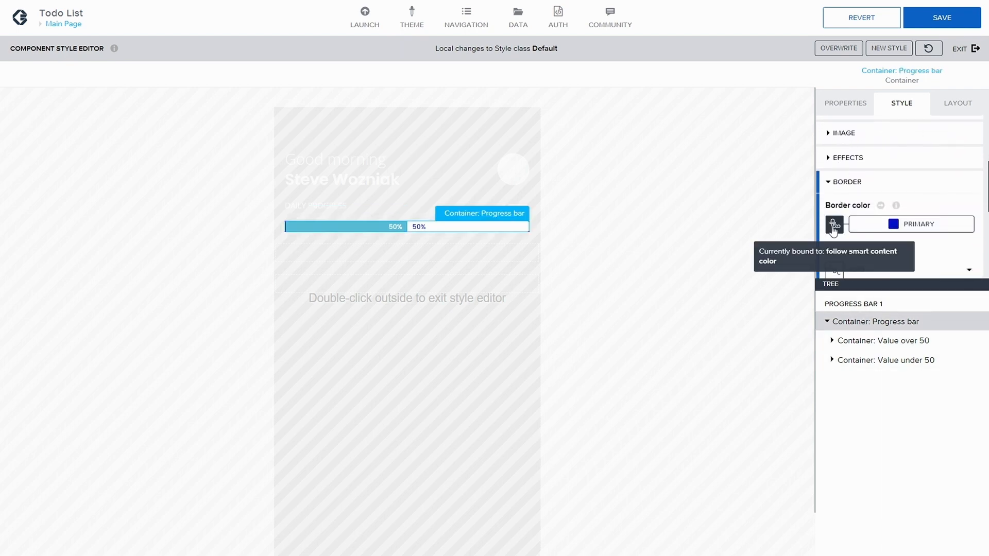
left_click(834, 224)
left_click(304, 200)
- Set Container: Progress bar's border style to none and border width to 0, and save the app
scroll(784, 222, "down", 2)
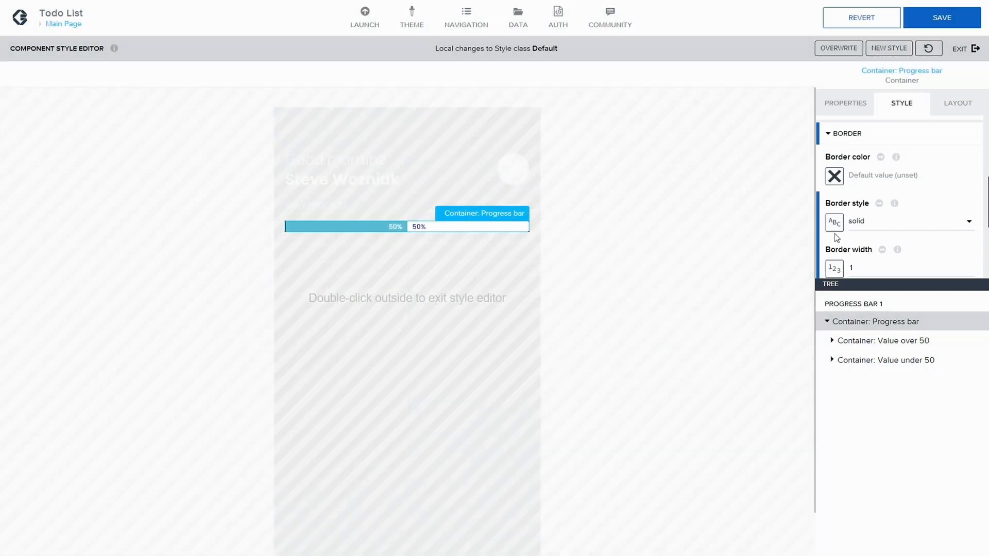
left_click(834, 222)
left_click(325, 212)
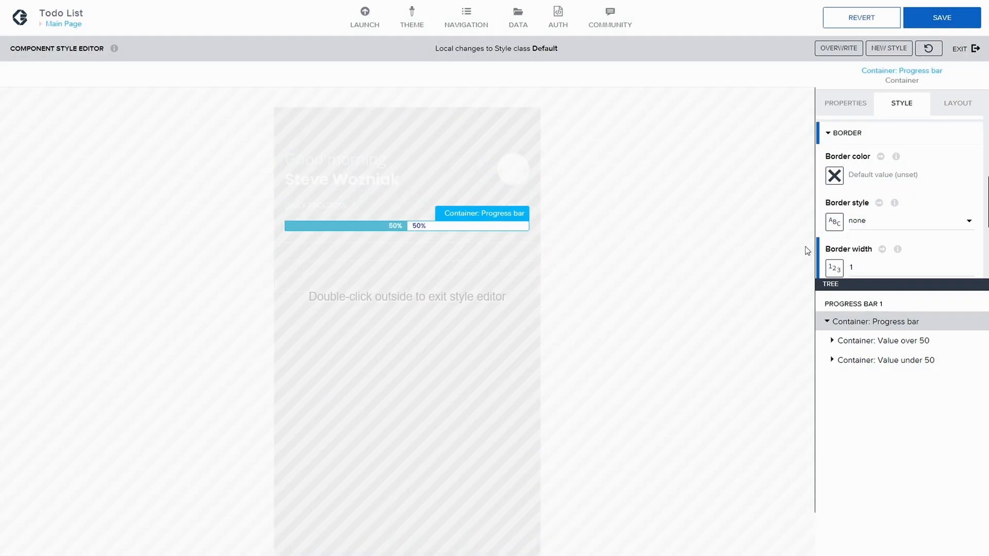
left_click(834, 267)
left_click(331, 206)
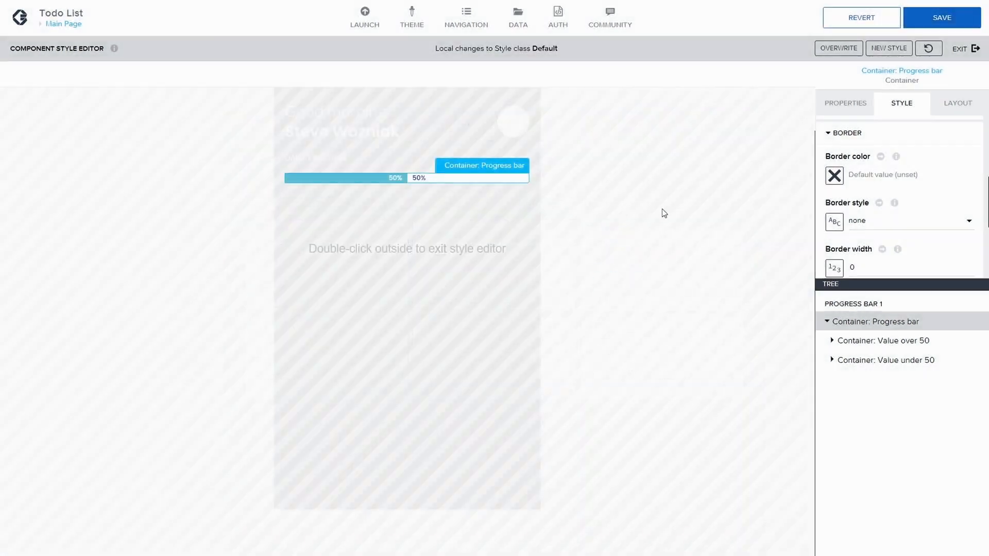
left_click(927, 30)
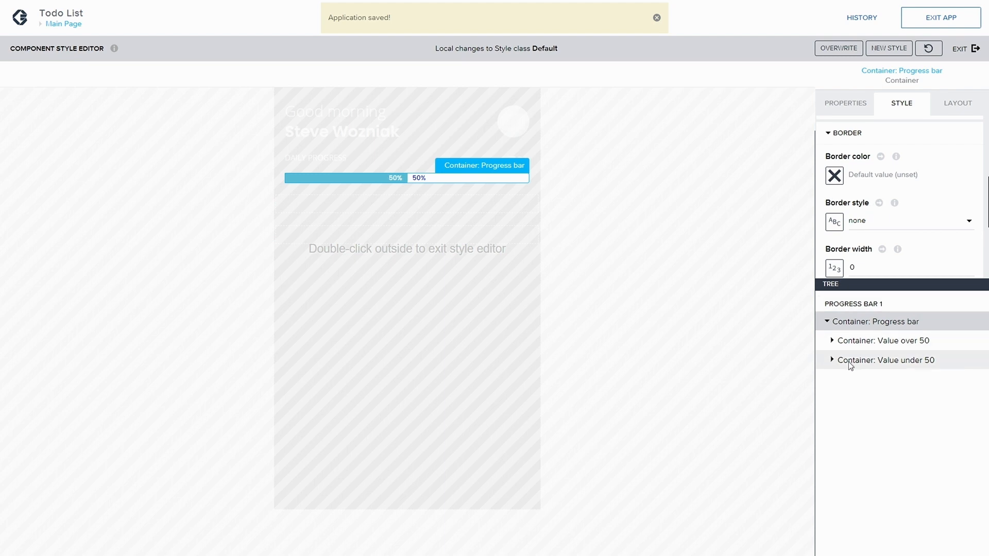
- Select the progress bar's Container: Value under 50 to show its style settings
left_click(824, 360)
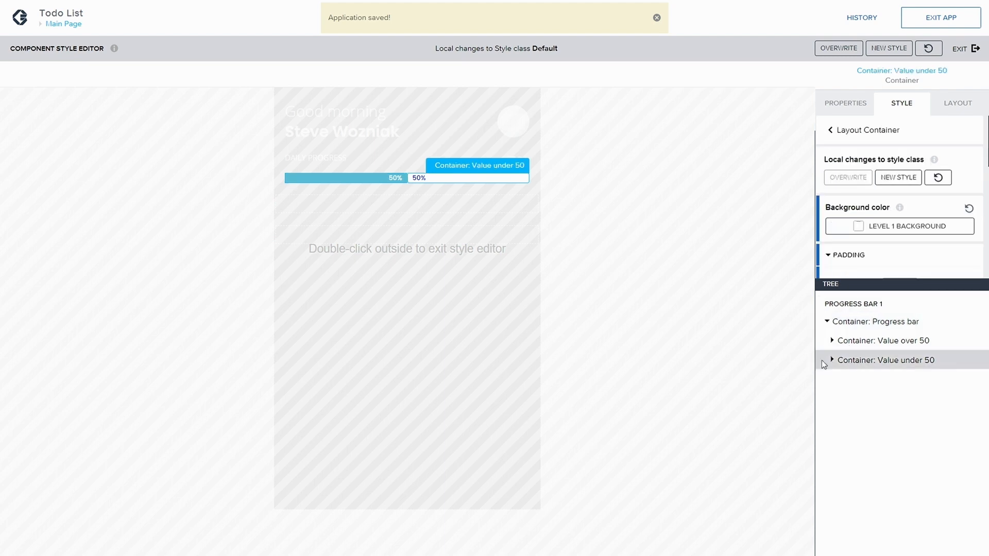
- Start a new background color palette named "Light Dark Blue" for the Value under 50 container
left_click(832, 361)
left_click(905, 228)
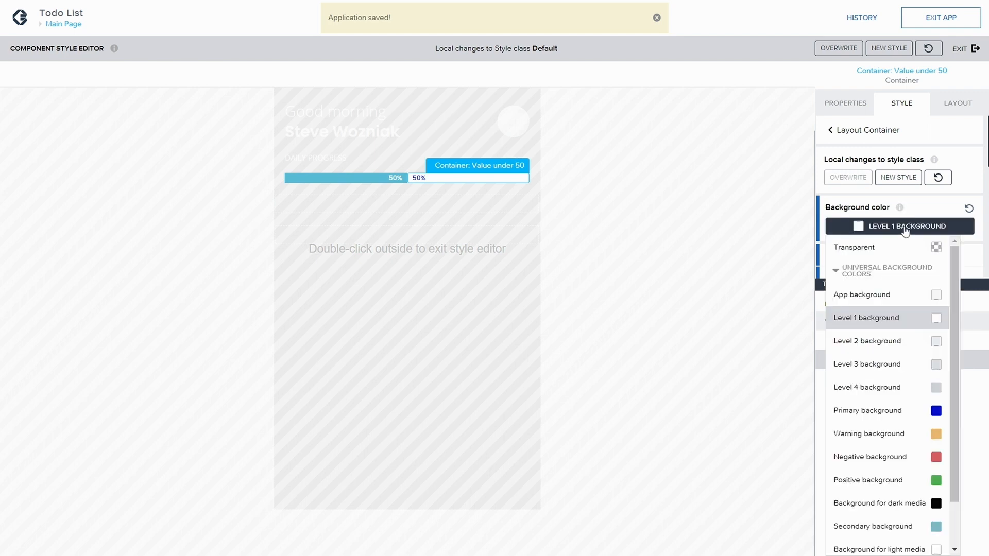
scroll(896, 362, "down", 1)
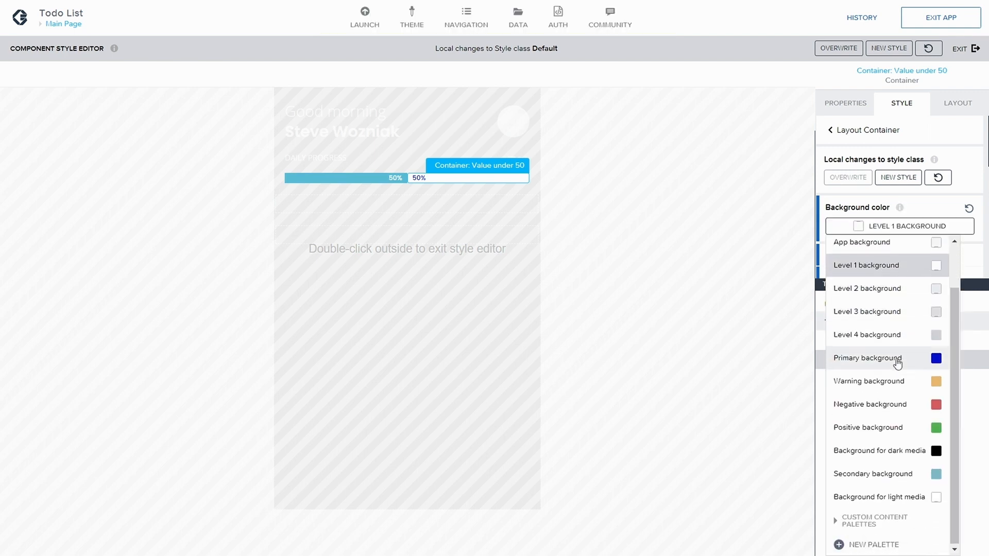
left_click(889, 545)
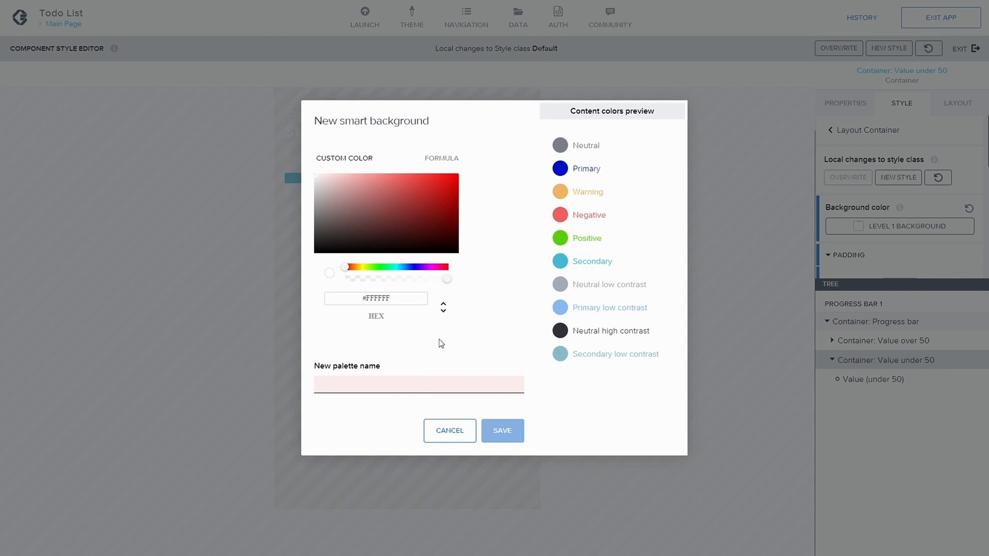
type("Light Dark Blue")
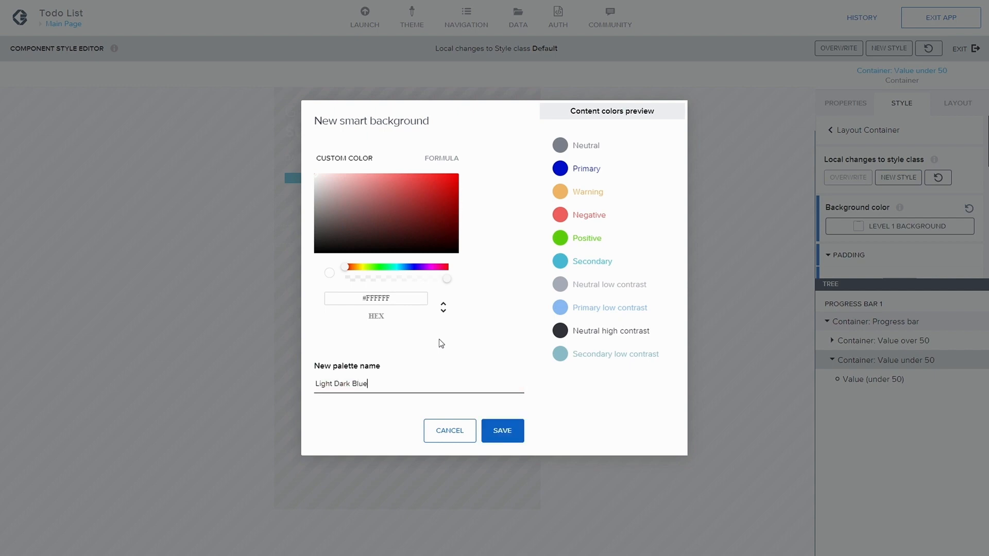
- Set the new palette's custom color to hex #3356D0
left_click(406, 297)
key("BackSpace")
key("BackSpace")
key("BackSpace")
key("BackSpace")
key("BackSpace")
key("BackSpace")
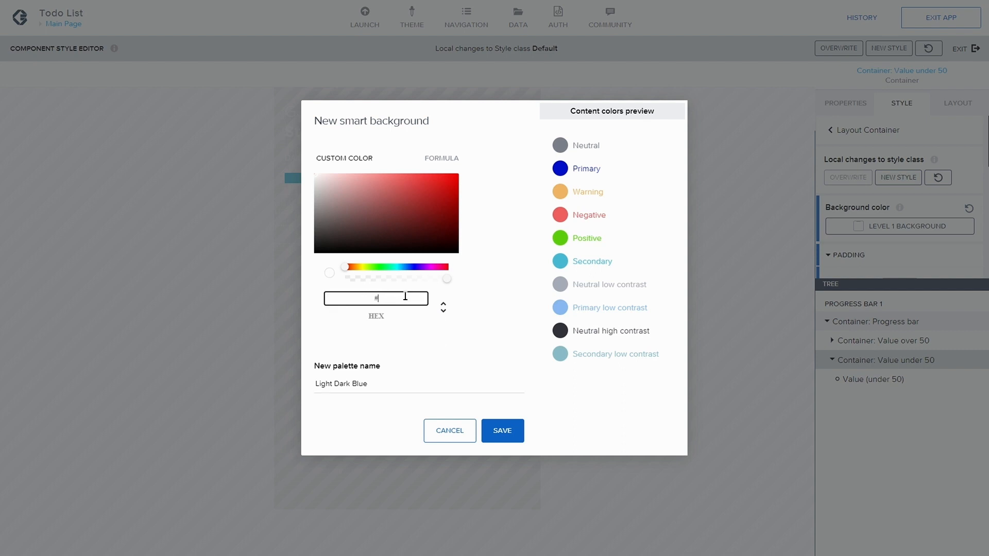
type("3356")
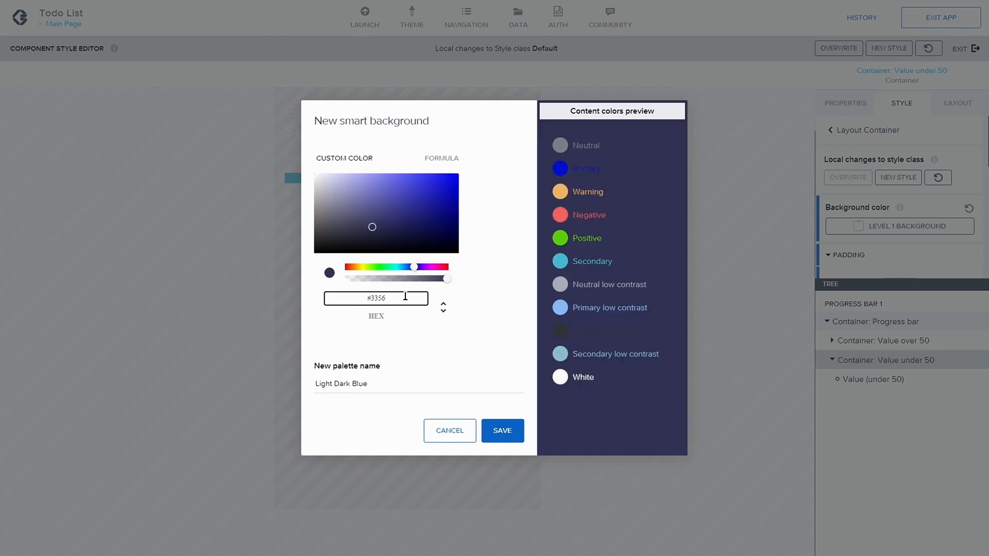
type("D0")
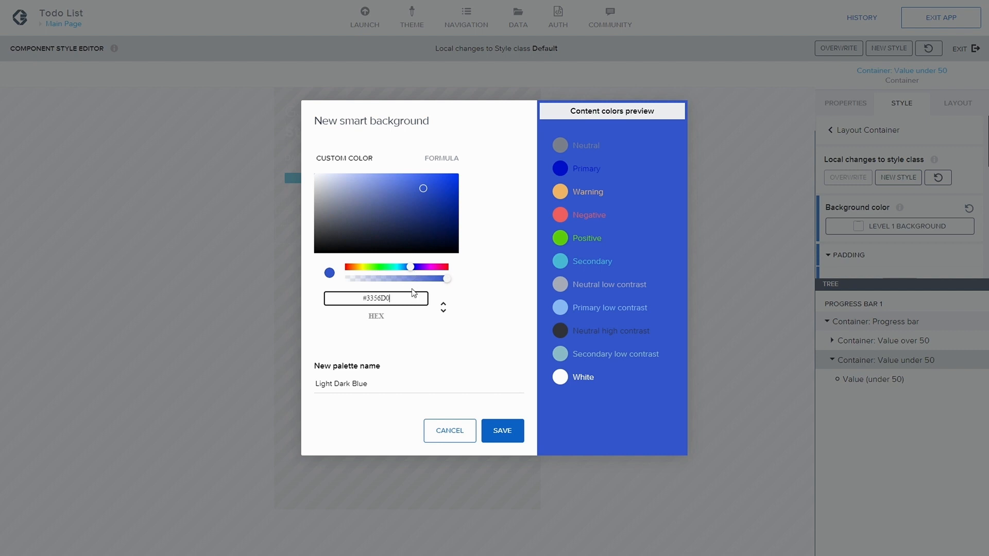
- Replace the palette's hex color with #151925
key("BackSpace")
key("BackSpace")
key("BackSpace")
key("BackSpace")
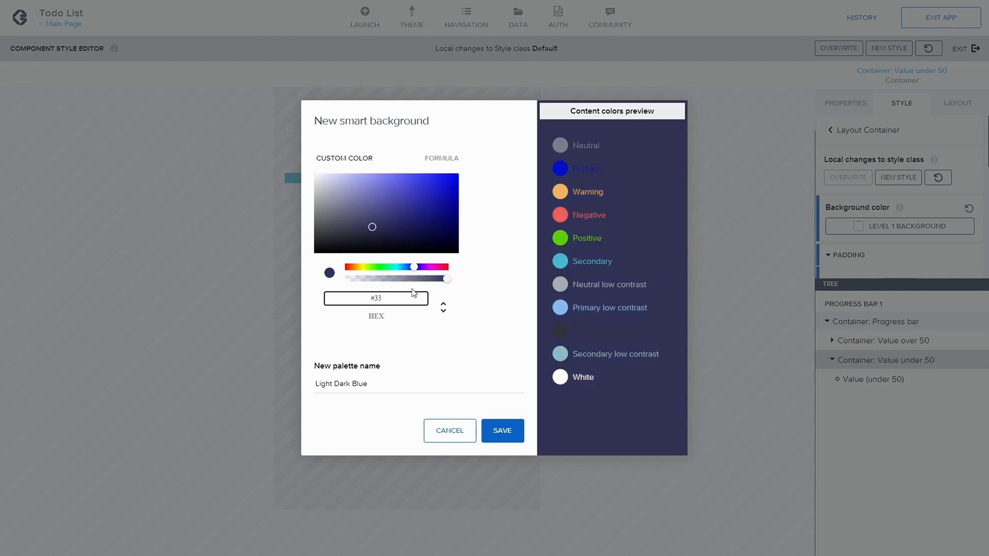
key("BackSpace")
type("151")
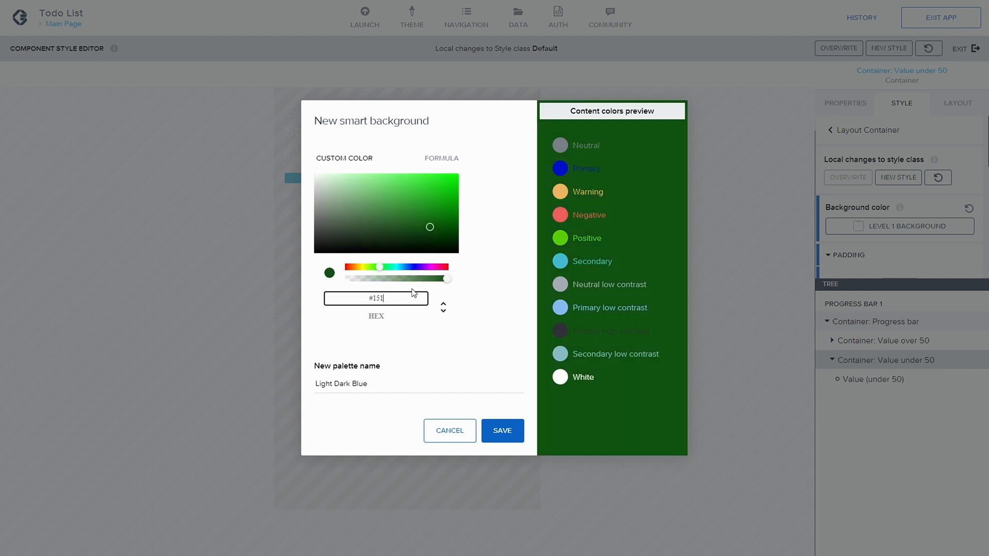
type("925")
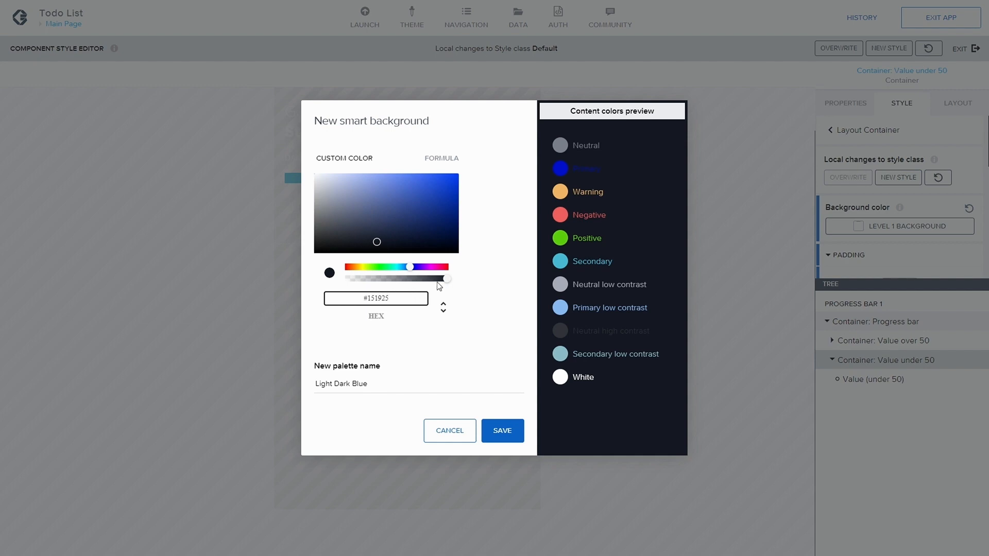
- Pick a dark greyish blue of RGB 70, 70, 84 as the palette color and save the Light Dark Blue palette
left_click_drag(447, 279, 477, 277)
left_click_drag(375, 242, 396, 256)
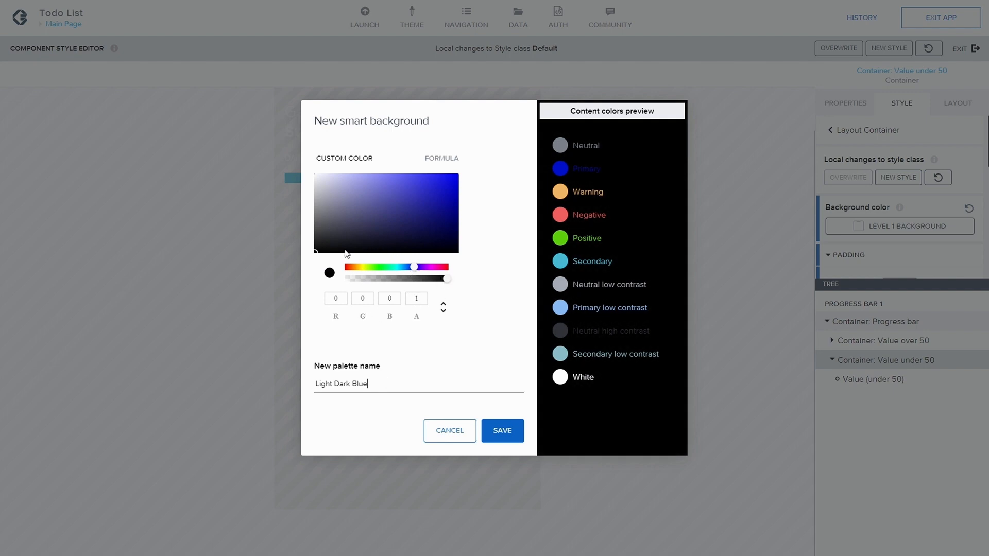
left_click_drag(317, 253, 340, 232)
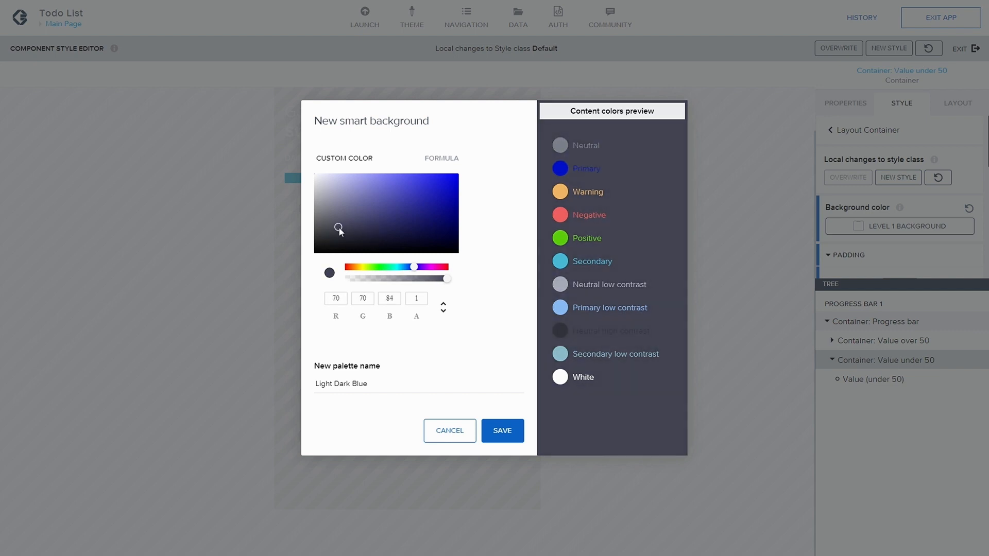
left_click(502, 430)
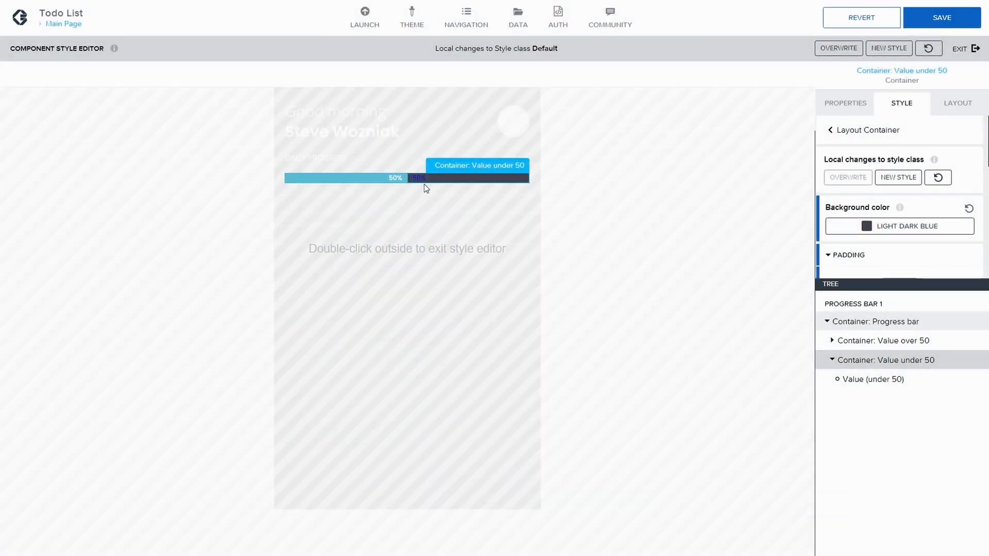
- Examine the text color and typography settings of the Value (under 50) text, including its text size, font and weight
left_click(871, 379)
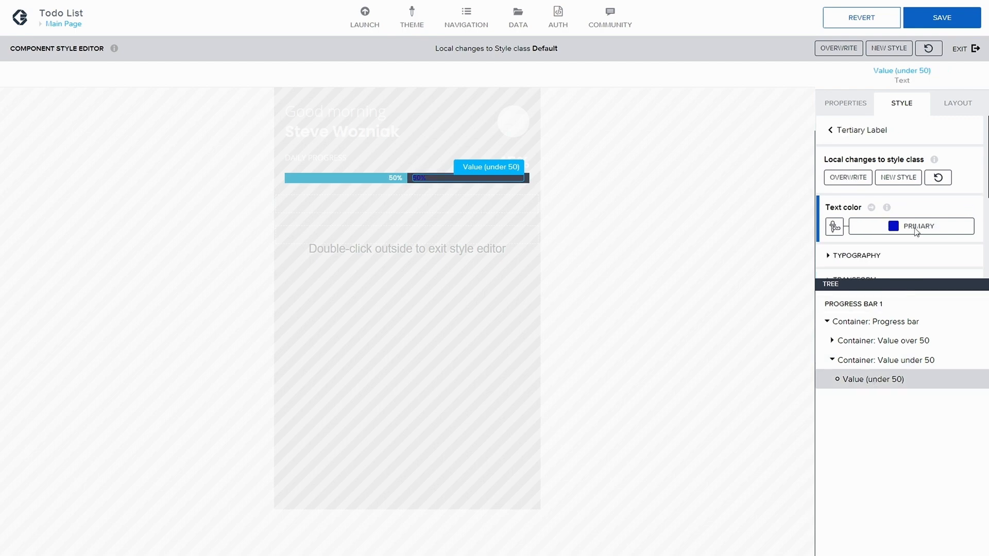
scroll(899, 230, "down", 2)
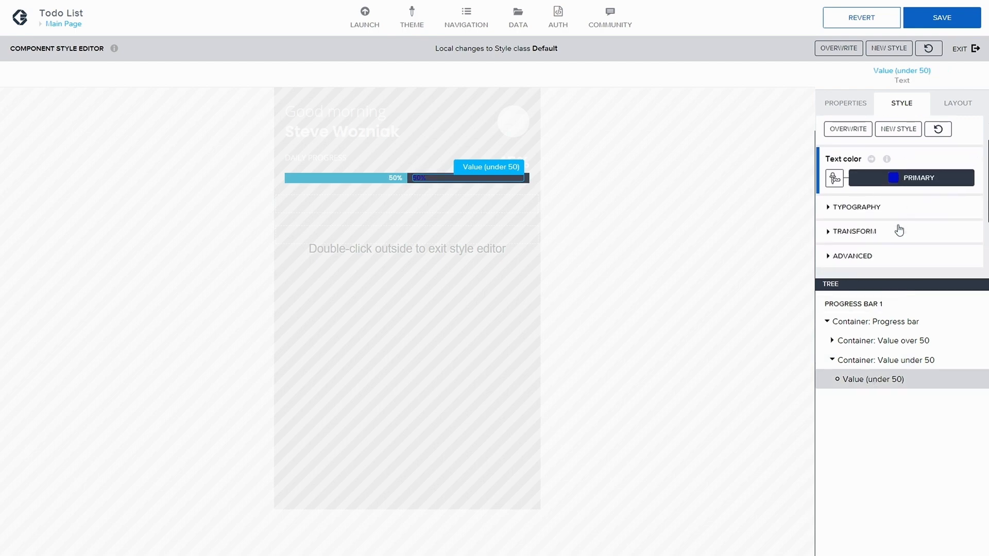
left_click(849, 211)
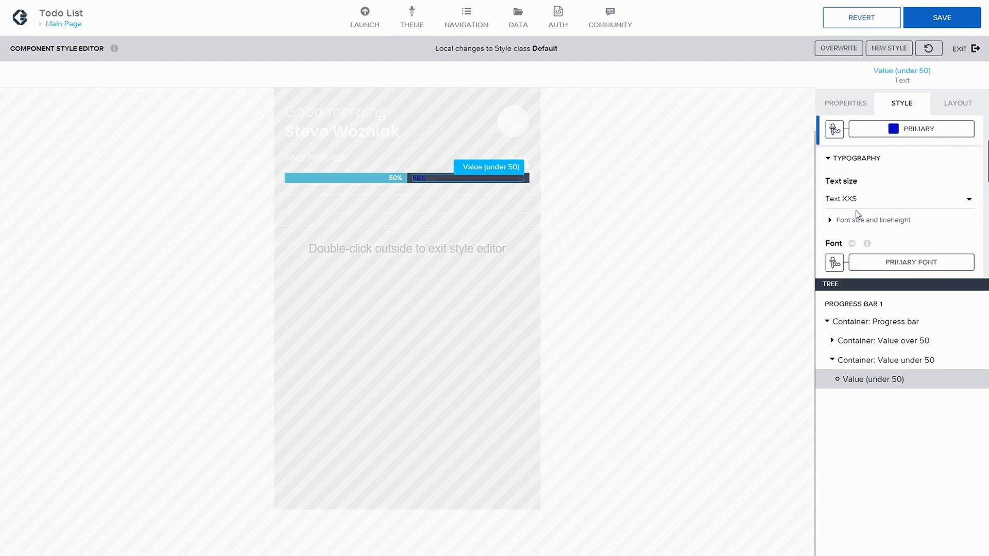
scroll(866, 207, "down", 1)
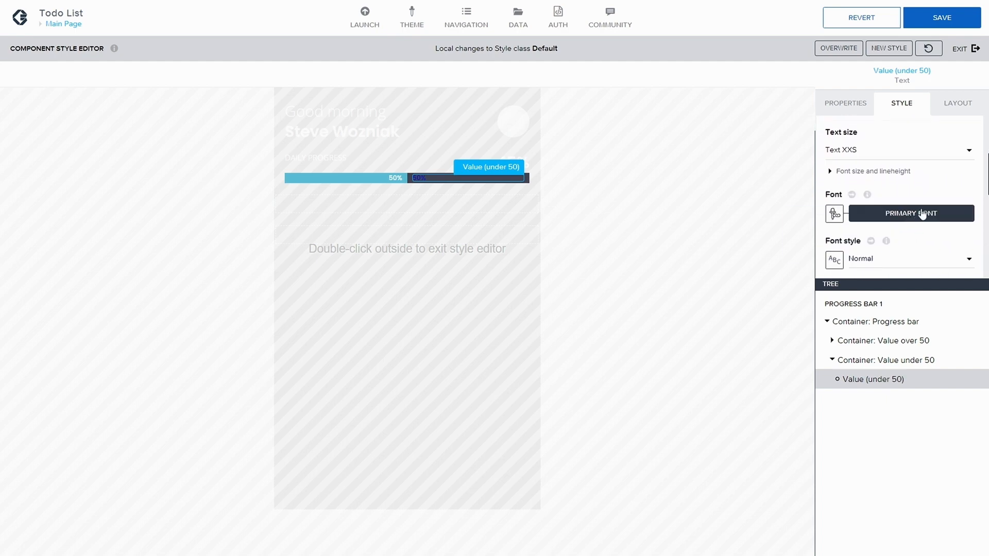
scroll(922, 214, "down", 1)
scroll(911, 222, "down", 3)
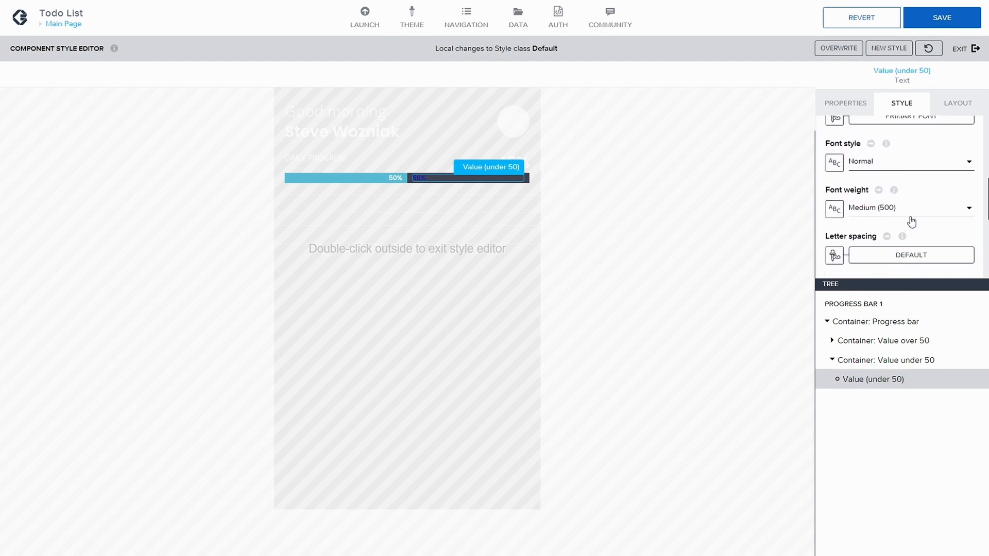
scroll(910, 221, "up", 4)
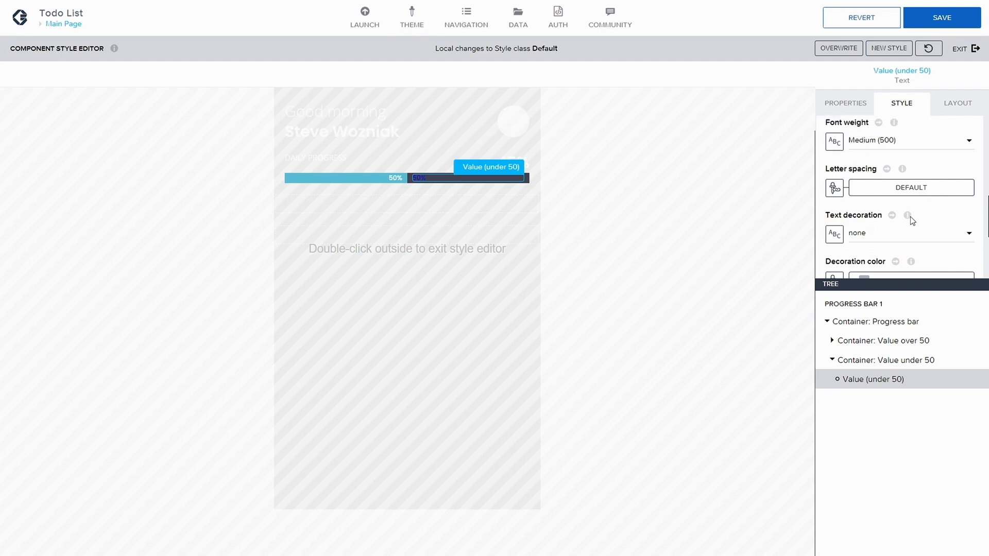
scroll(898, 178, "up", 1)
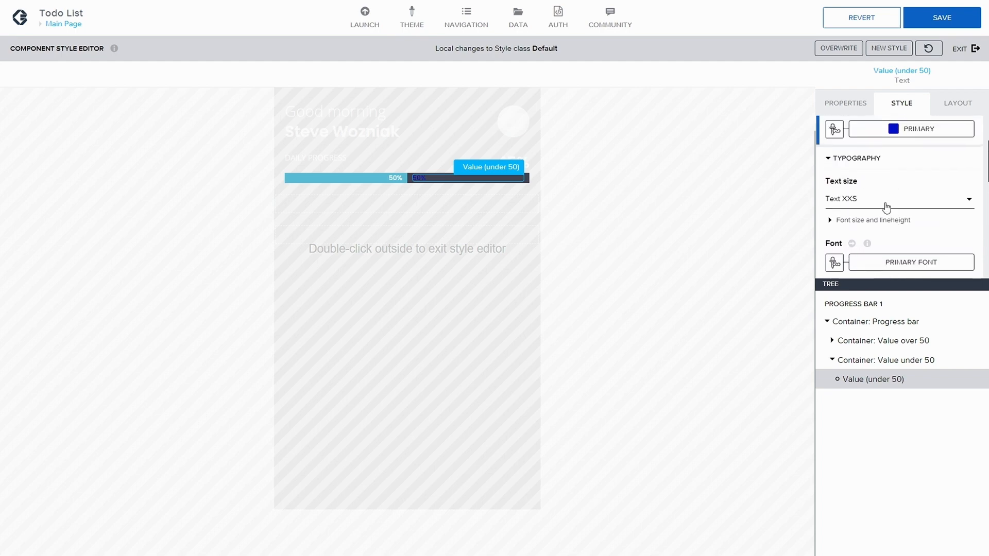
left_click(879, 201)
left_click(882, 202)
scroll(876, 203, "up", 1)
left_click(833, 245)
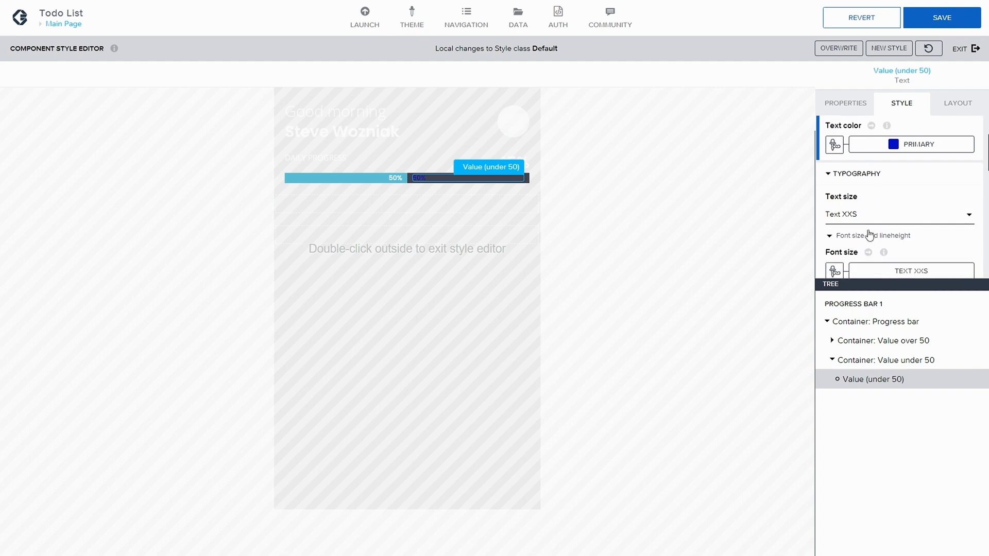
scroll(867, 233, "down", 2)
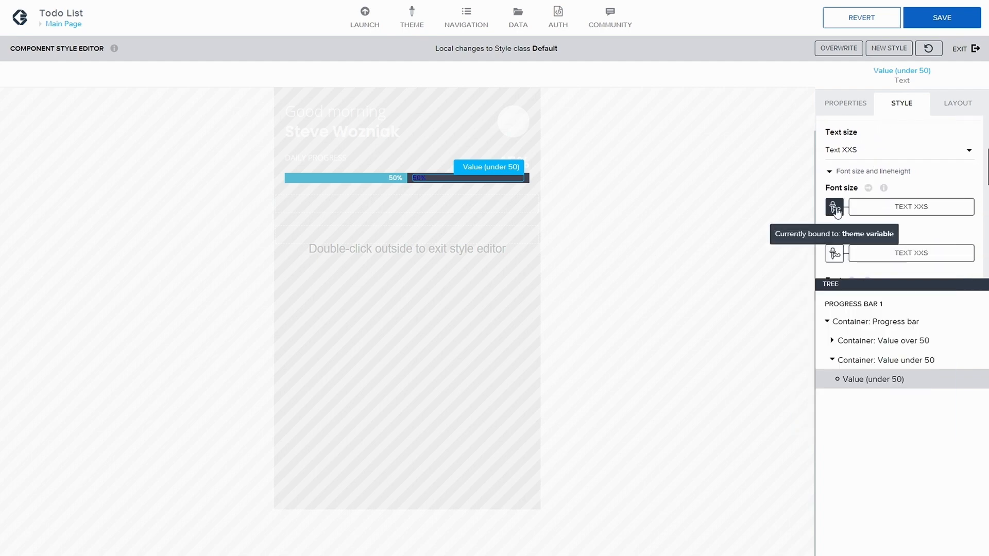
left_click(902, 175)
scroll(903, 178, "up", 2)
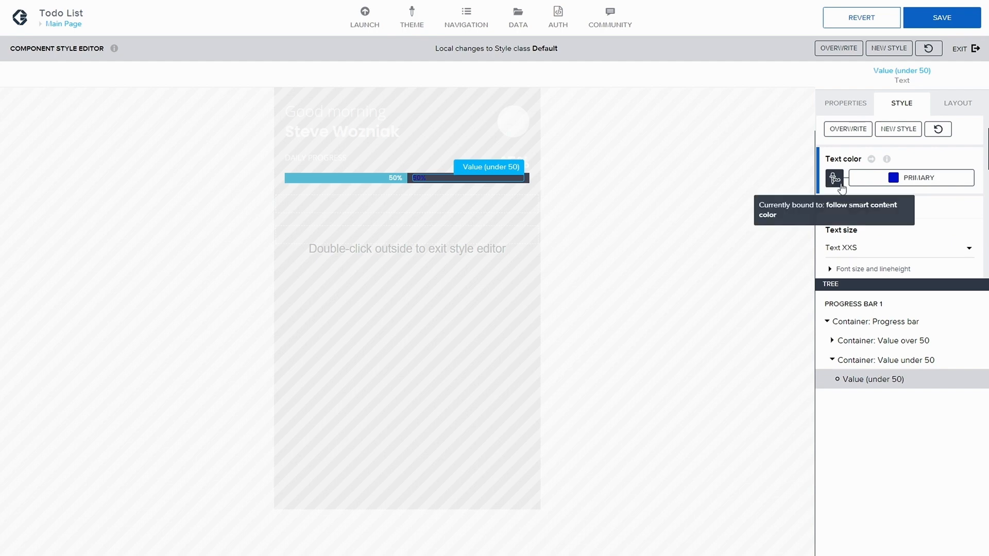
- Check the content palettes offered for the Value (under 50) text color, leave them unapplied, and save the application
left_click(890, 180)
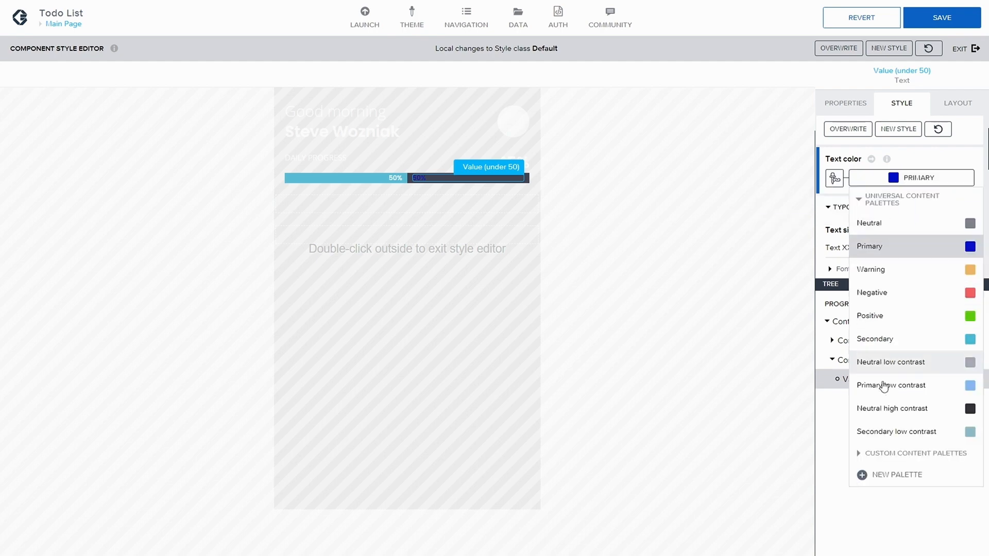
left_click(859, 454)
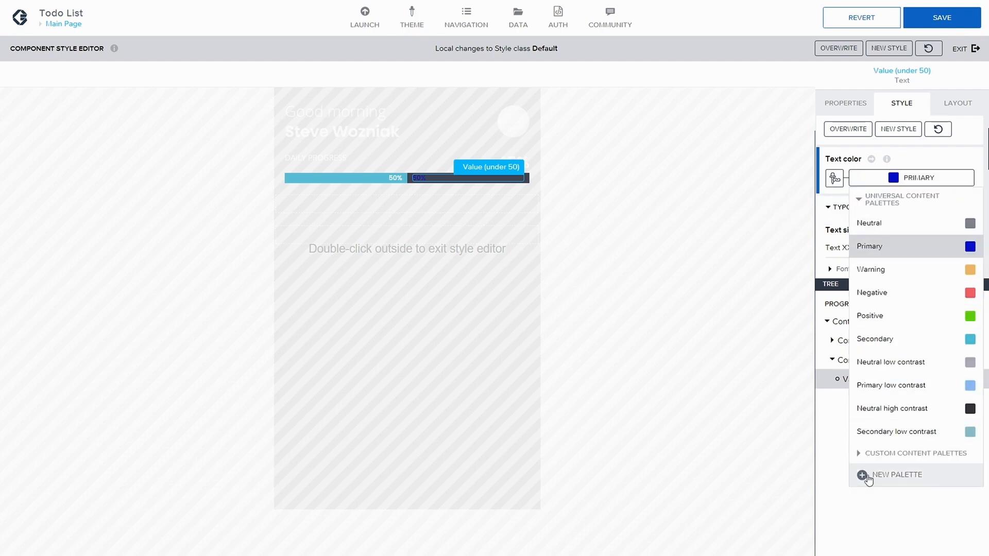
left_click(909, 158)
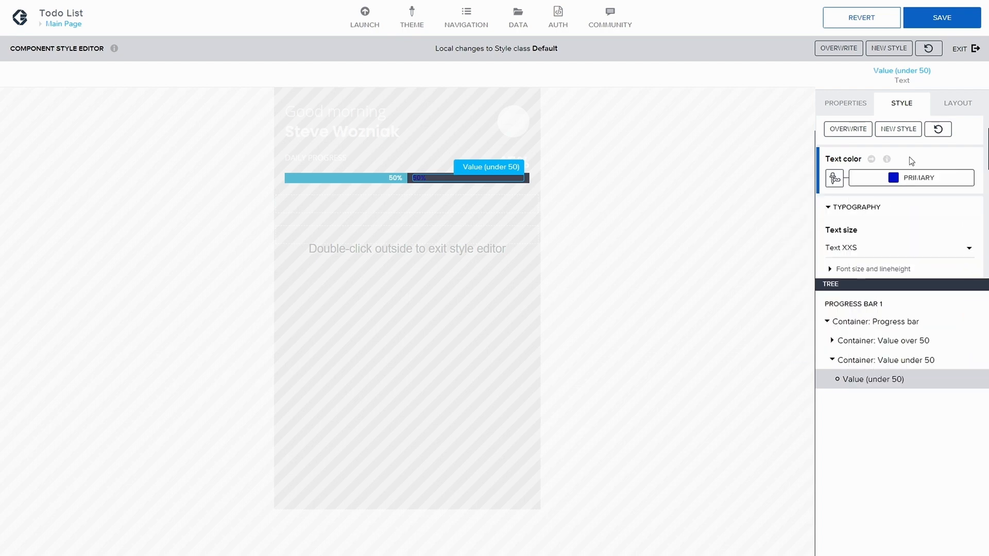
left_click(942, 18)
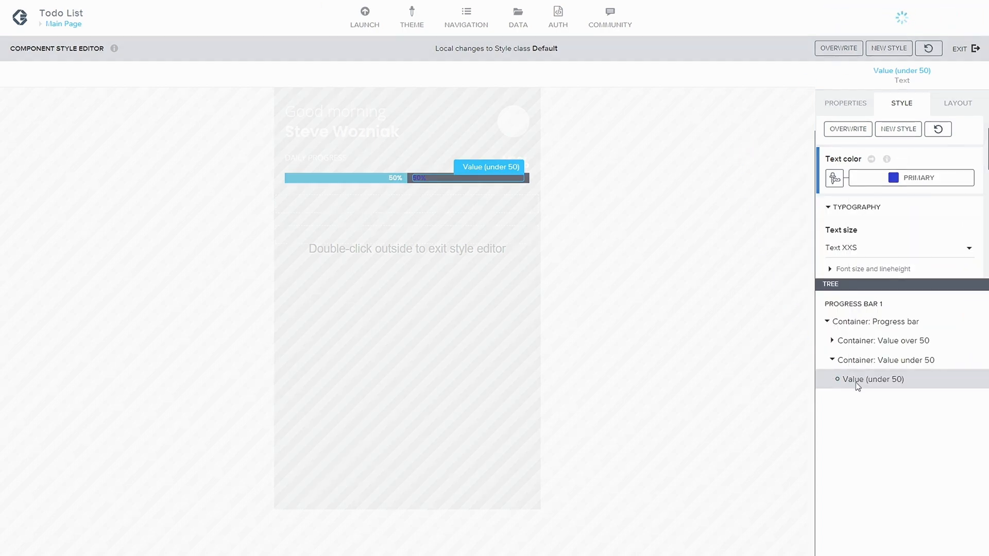
- Browse the paragraph and label style classes available for the Value (under 50) text
left_click(855, 131)
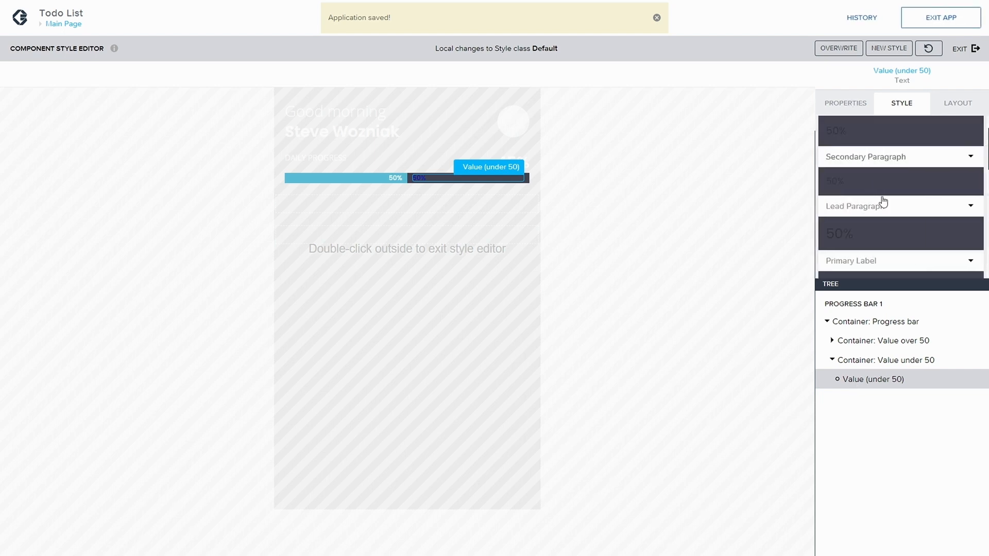
scroll(945, 229, "down", 2)
scroll(952, 244, "down", 2)
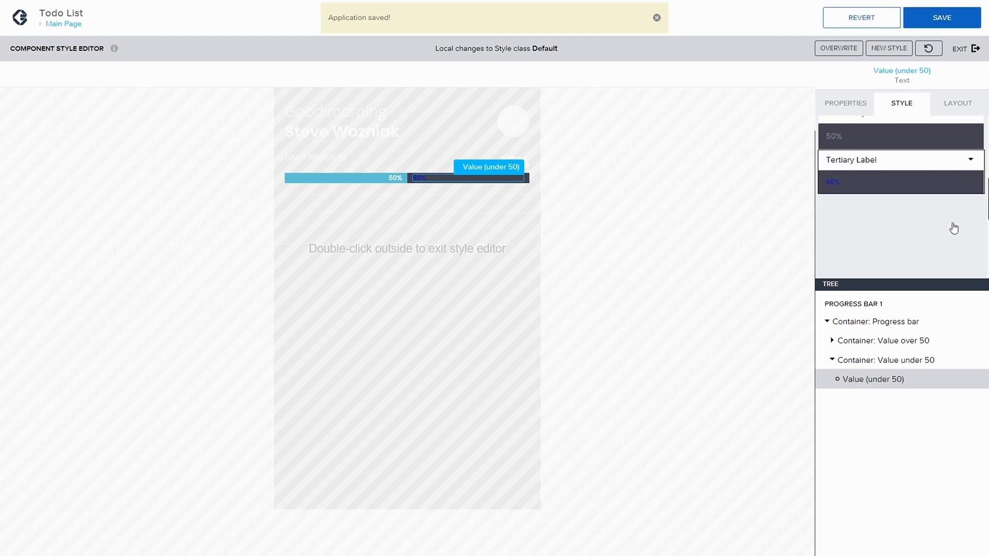
left_click(847, 106)
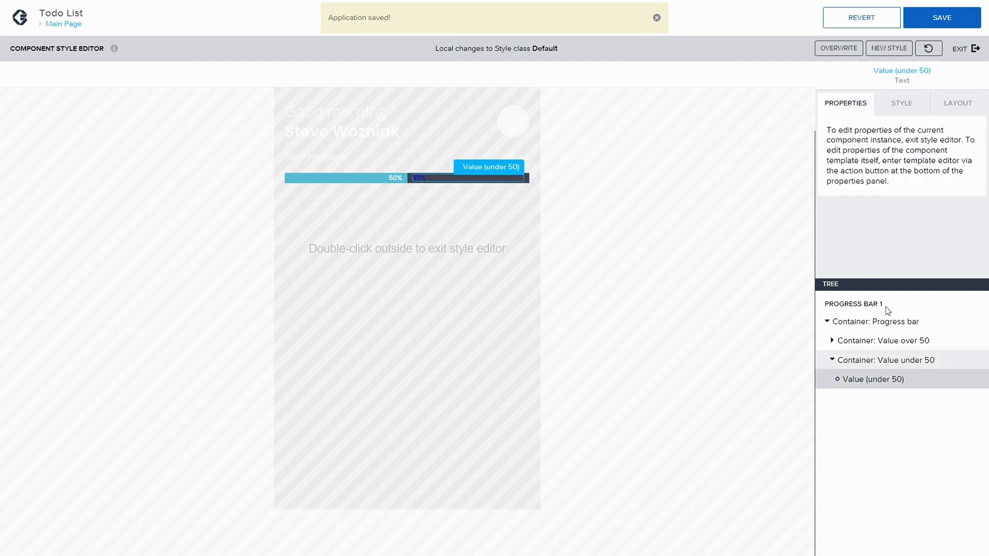
left_click(903, 105)
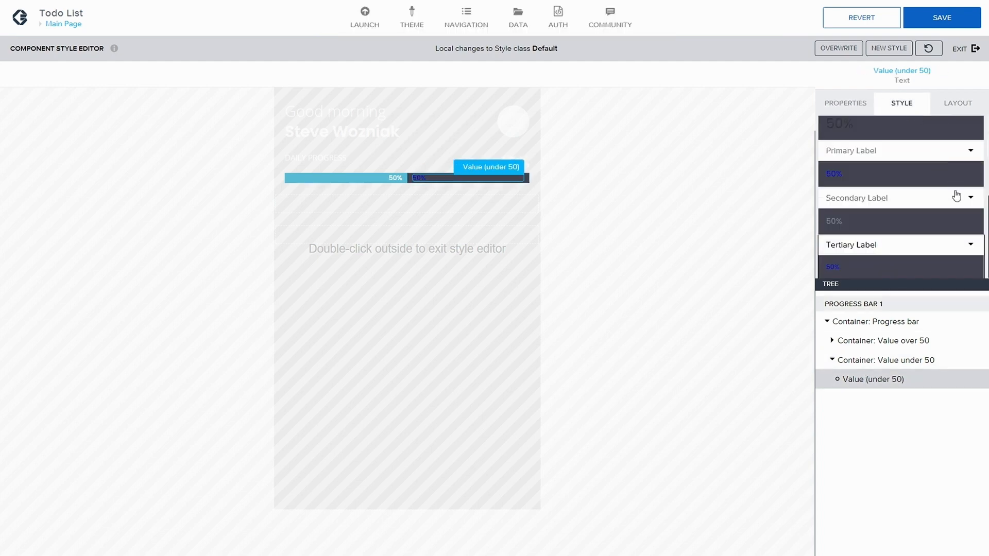
- Open the Tertiary Label style class for editing and inspect its text color setting and the text's properties
left_click(971, 246)
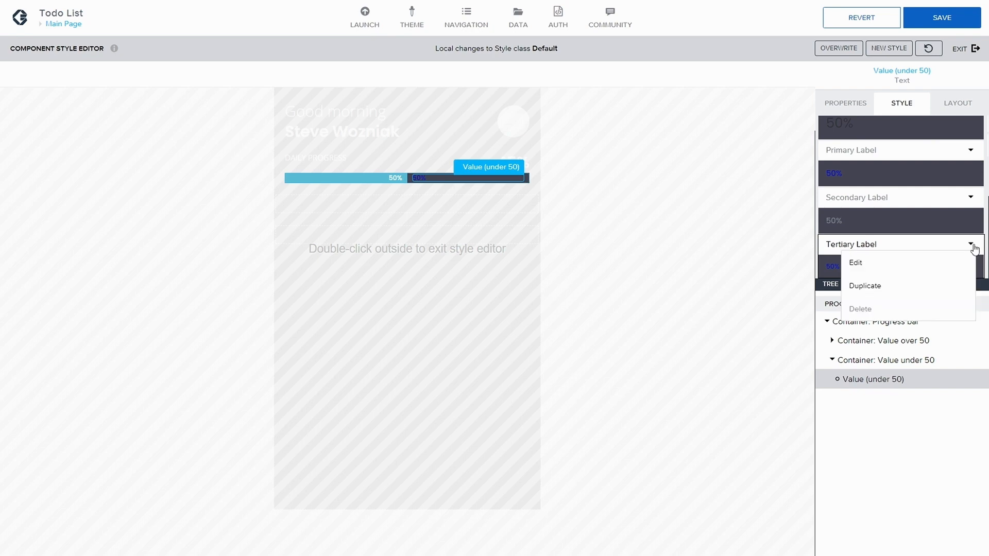
left_click(900, 269)
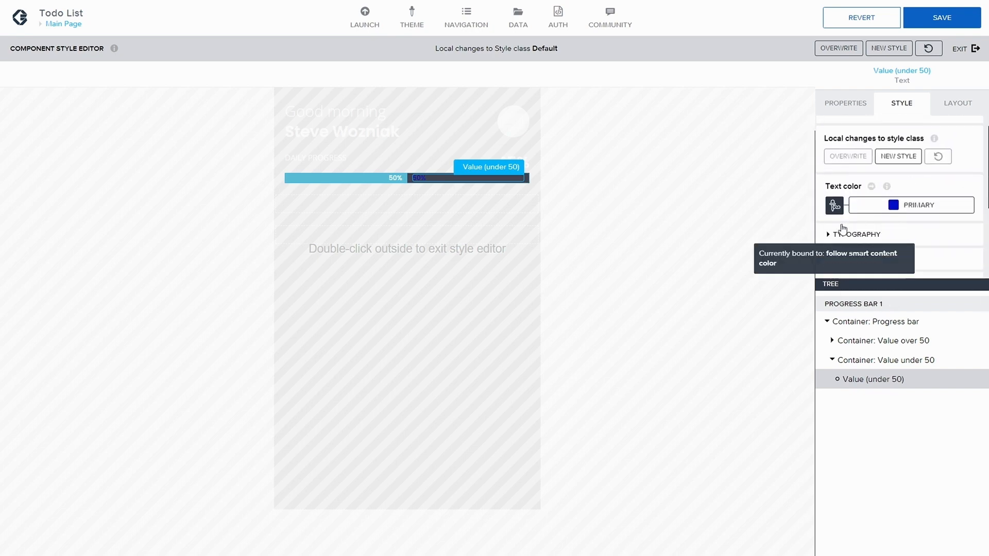
scroll(842, 229, "down", 1)
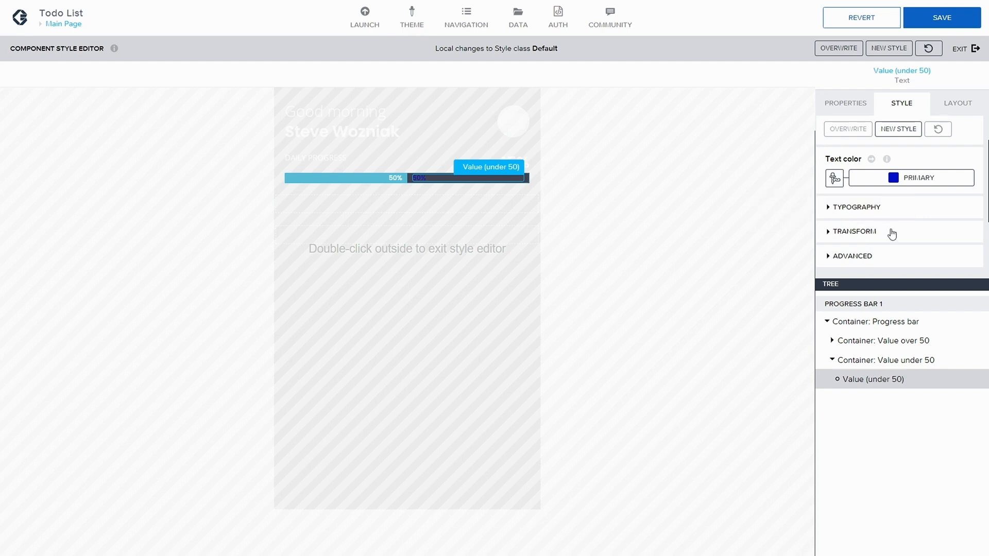
scroll(870, 150, "up", 1)
left_click(845, 104)
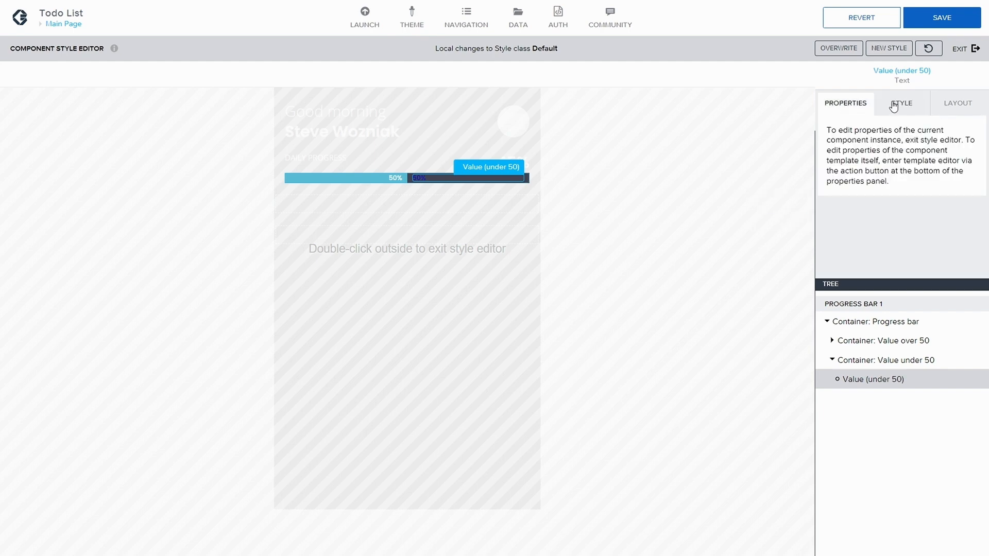
left_click(893, 102)
left_click(854, 105)
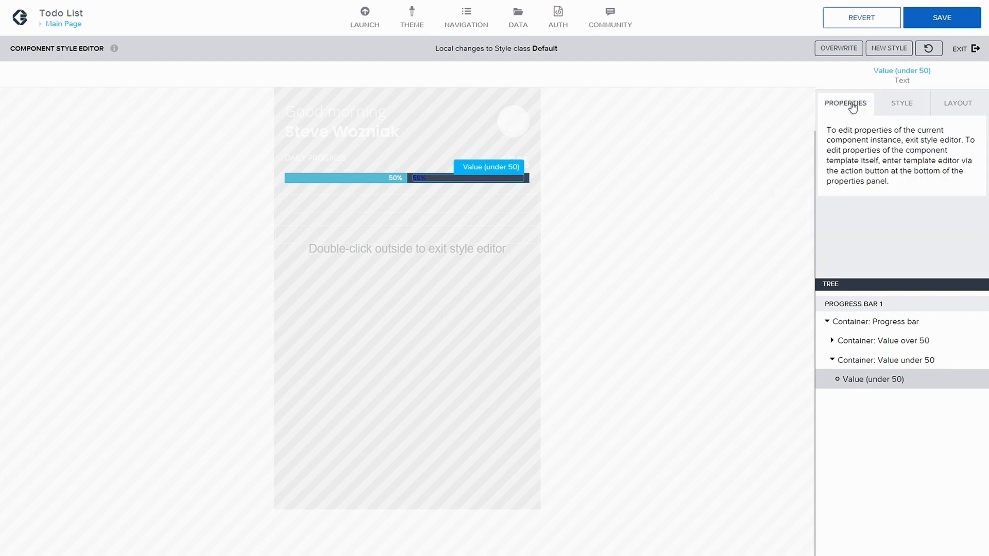
right_click(876, 381)
left_click(880, 401)
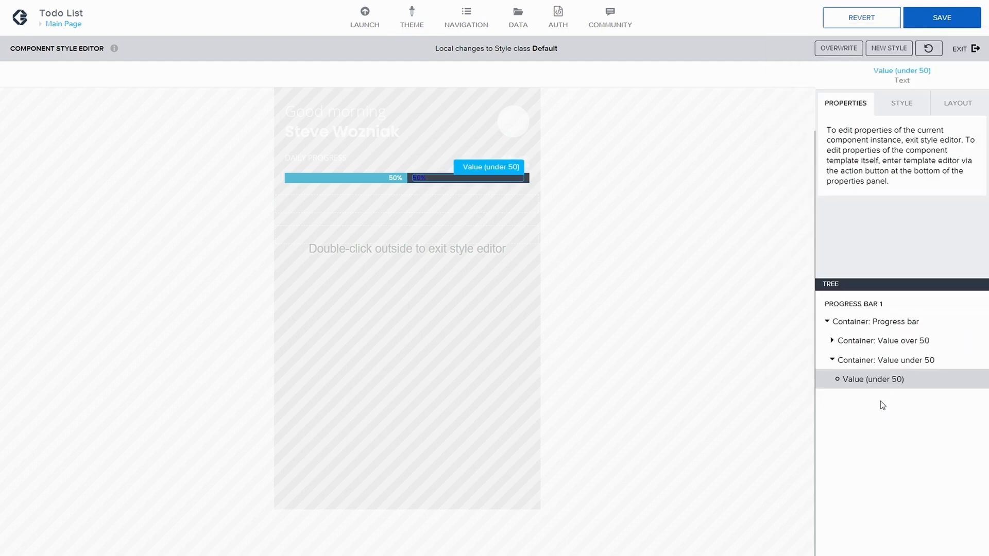
- Compare the Secondary Label and Tertiary Label classes on the Value (under 50) text, keep Tertiary Label and open it for editing
left_click(890, 115)
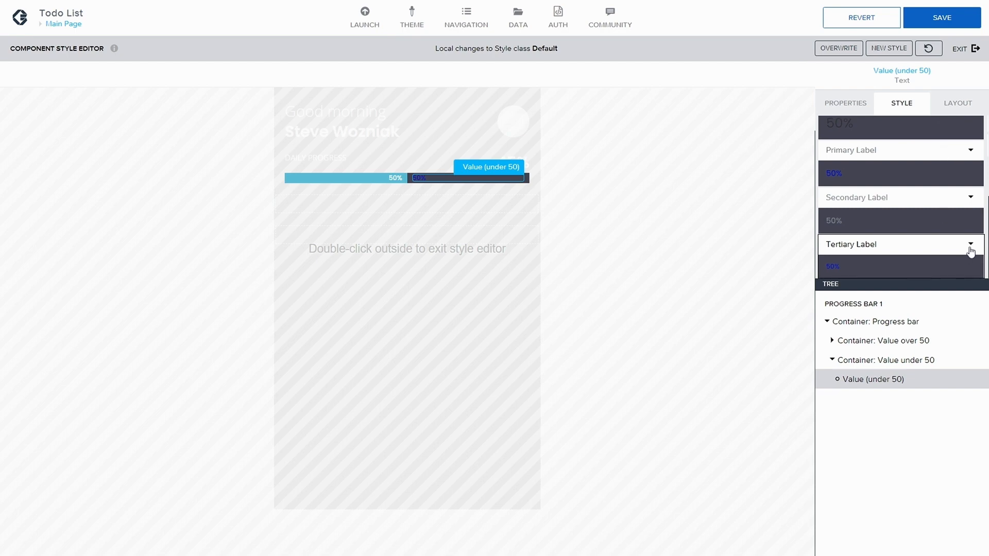
scroll(875, 225, "up", 1)
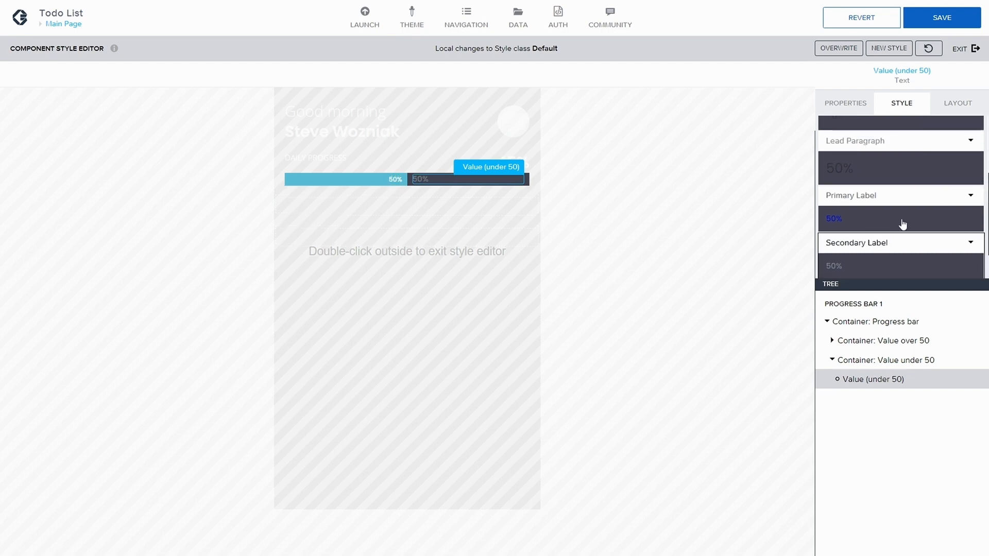
scroll(911, 238, "down", 2)
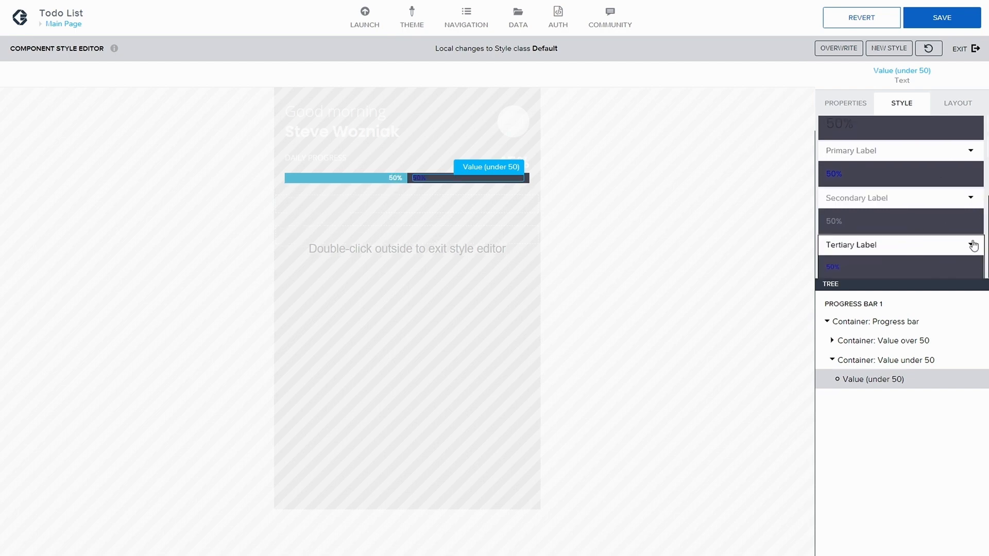
left_click(973, 245)
left_click(891, 262)
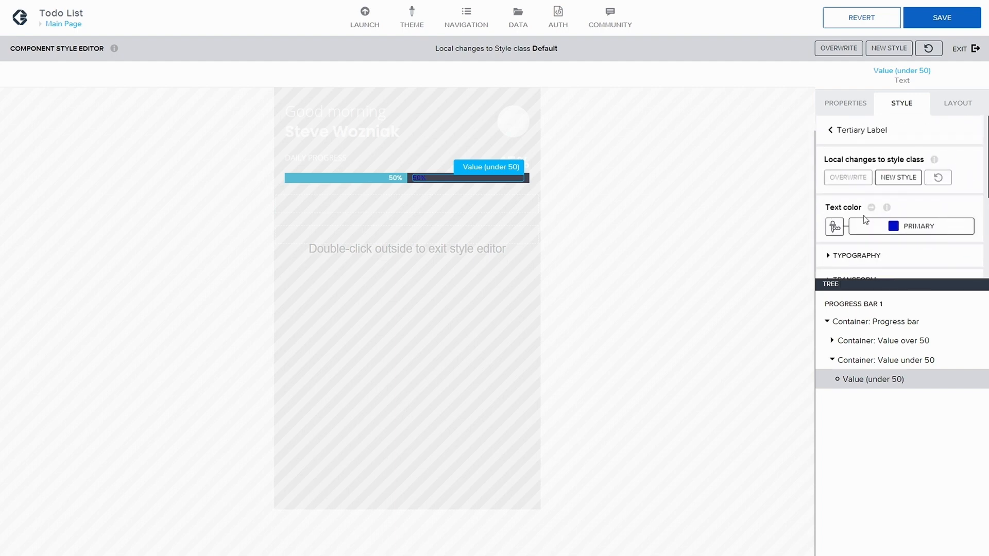
- Try resetting the text color binding of the Value (under 50) text to the default unset value
left_click(834, 227)
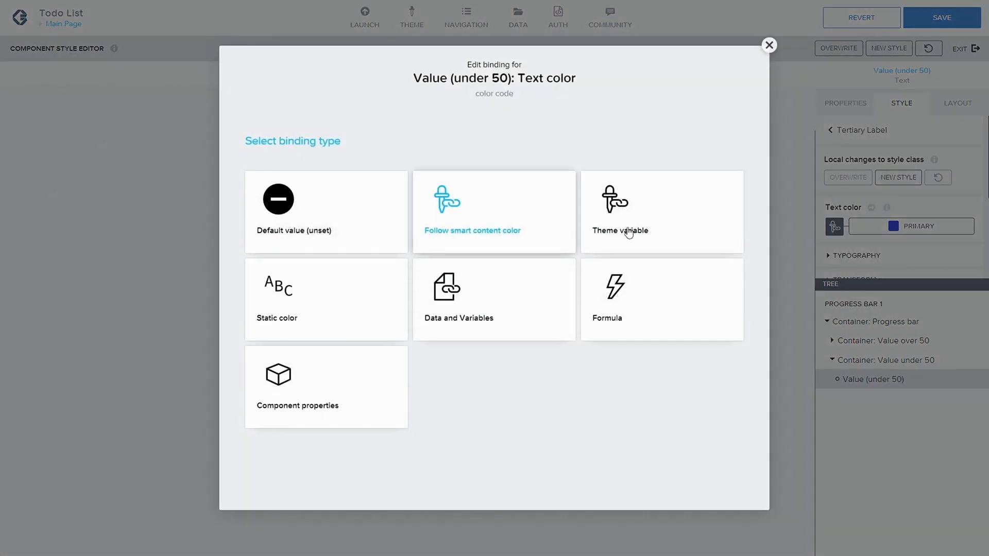
left_click(367, 232)
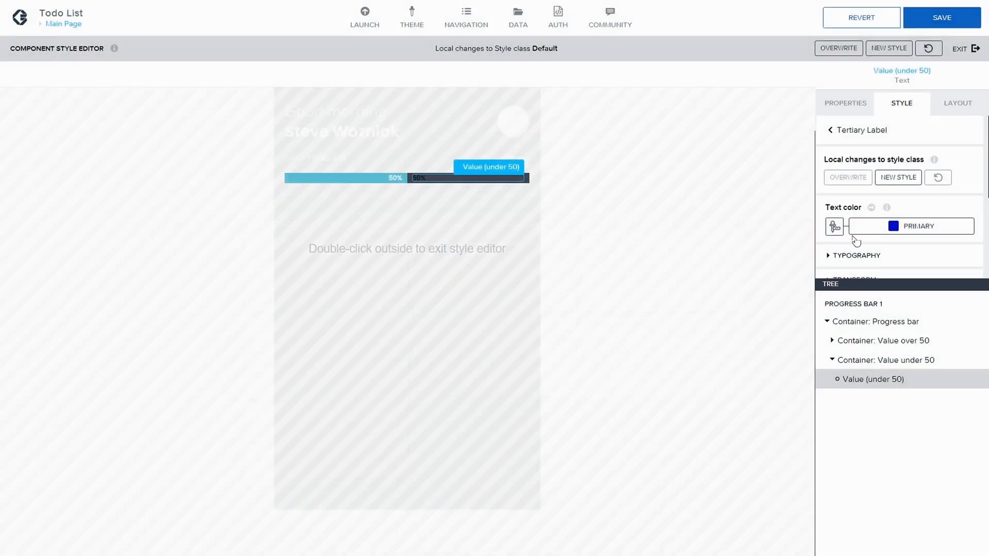
left_click(834, 227)
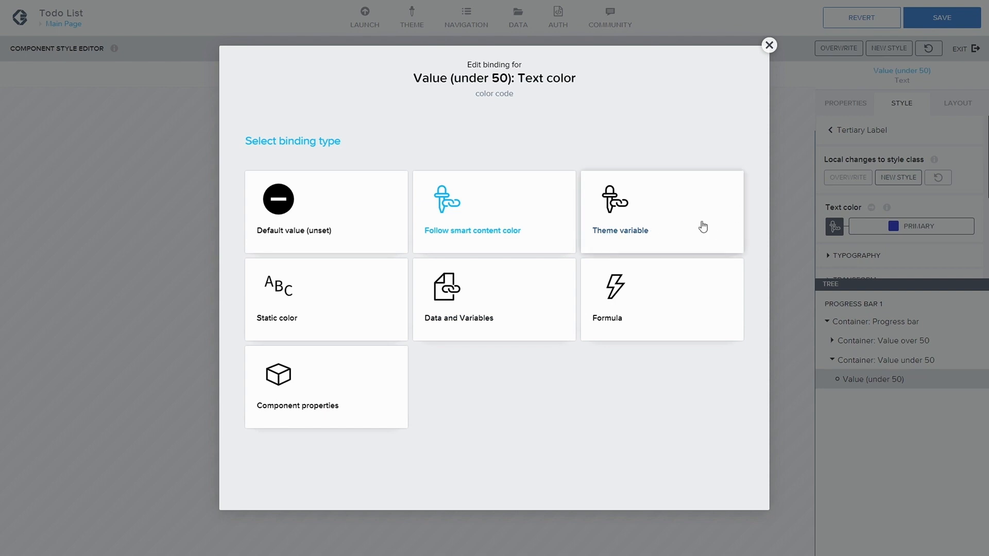
left_click(291, 227)
- Bind the Value (under 50) text color to a static color and set it to #151925
left_click(835, 227)
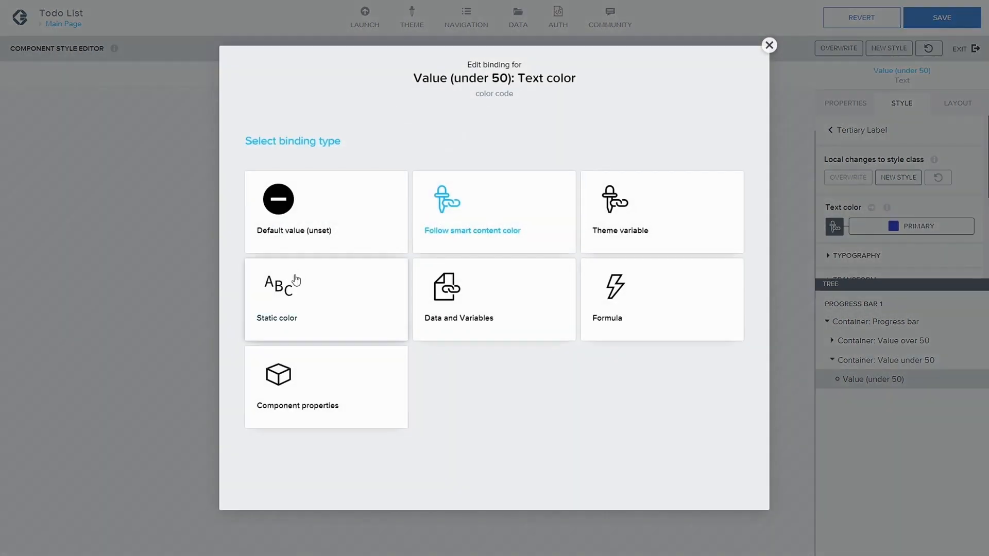
left_click(309, 320)
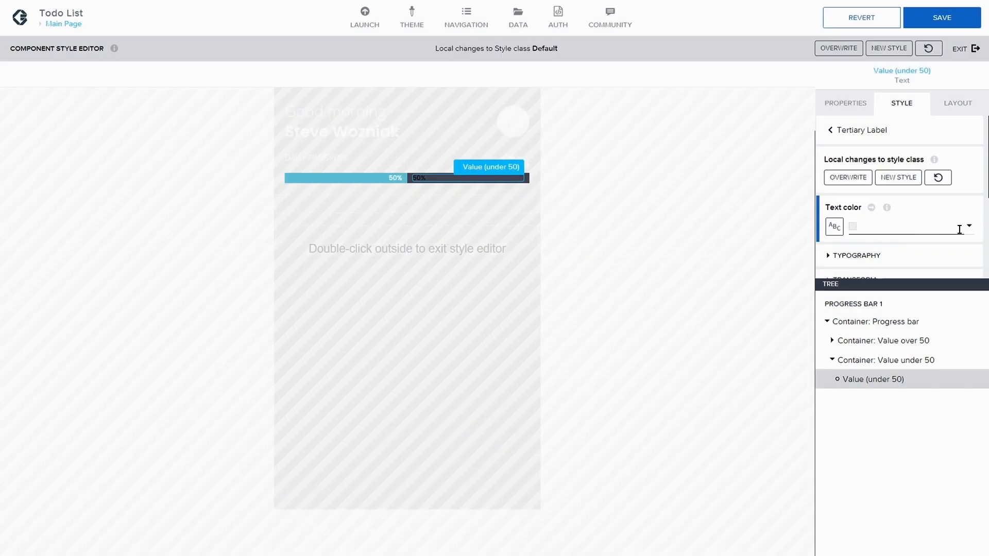
left_click(889, 226)
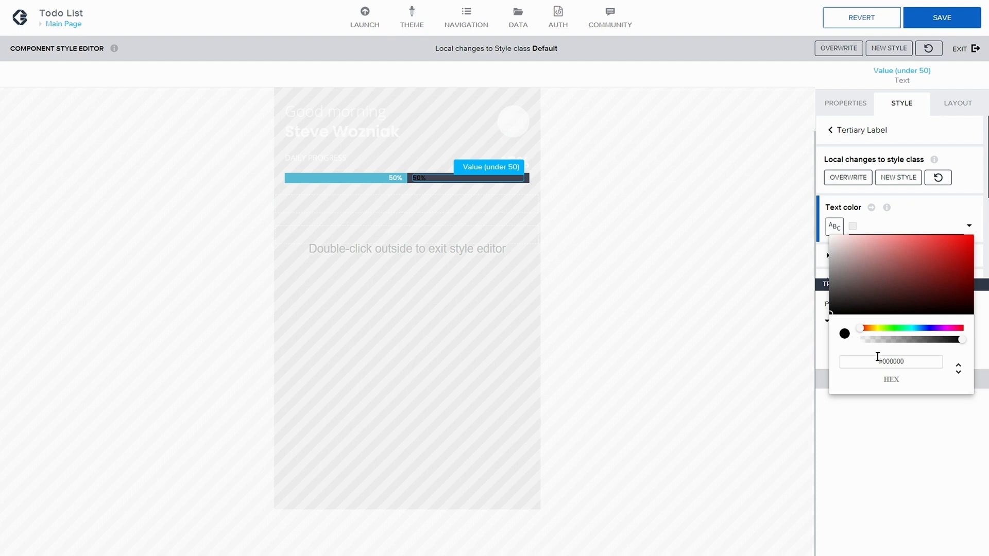
left_click(912, 362)
key("BackSpace")
key("BackSpace")
key("BackSpace")
key("BackSpace")
key("BackSpace")
key("BackSpace")
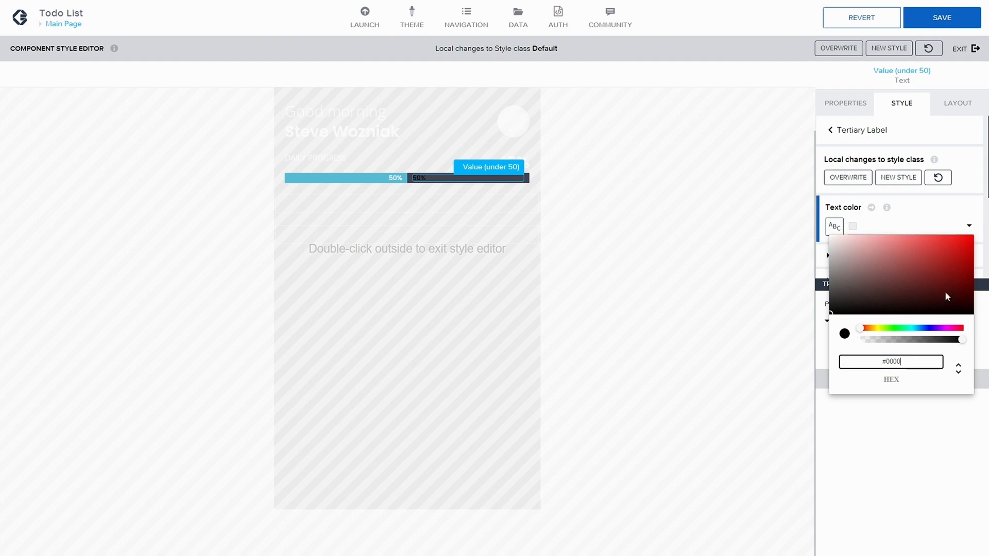
type("151925")
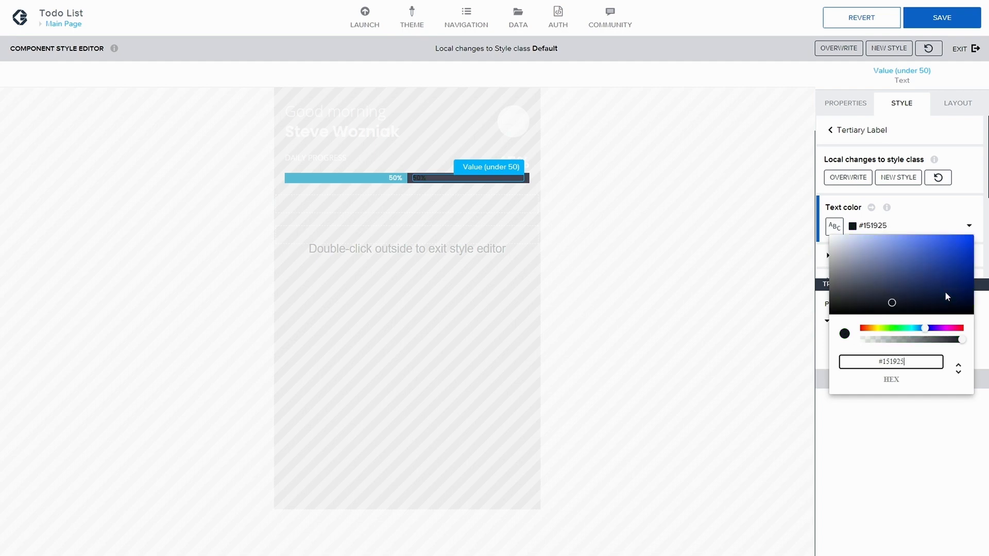
- Adjust the static text color of Value (under 50) to #1e2027 and save the application
left_click_drag(892, 304, 864, 307)
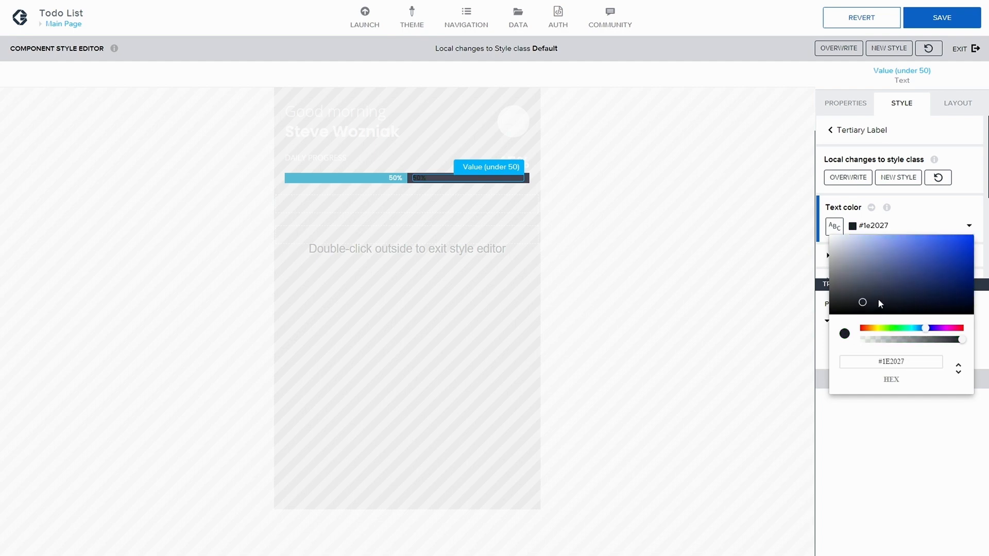
left_click(983, 184)
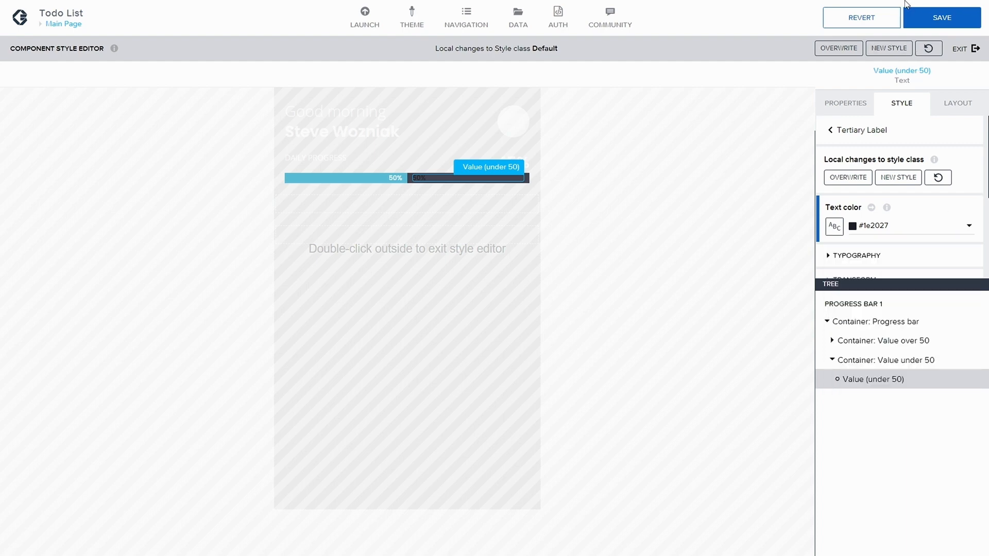
left_click(940, 20)
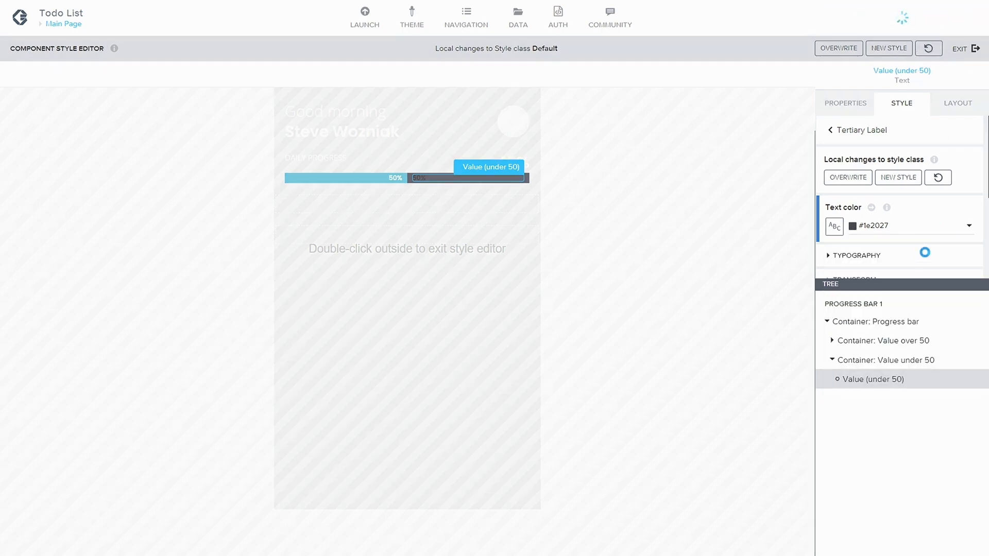
- Select the Value (50 or more) text in the Value over 50 container and bind its text color to a static color
left_click(832, 341)
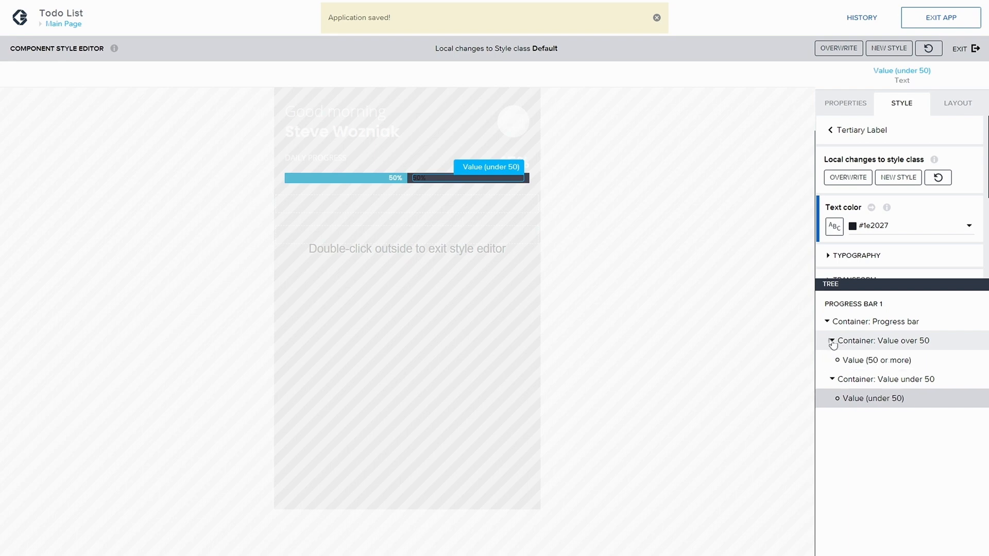
left_click(886, 360)
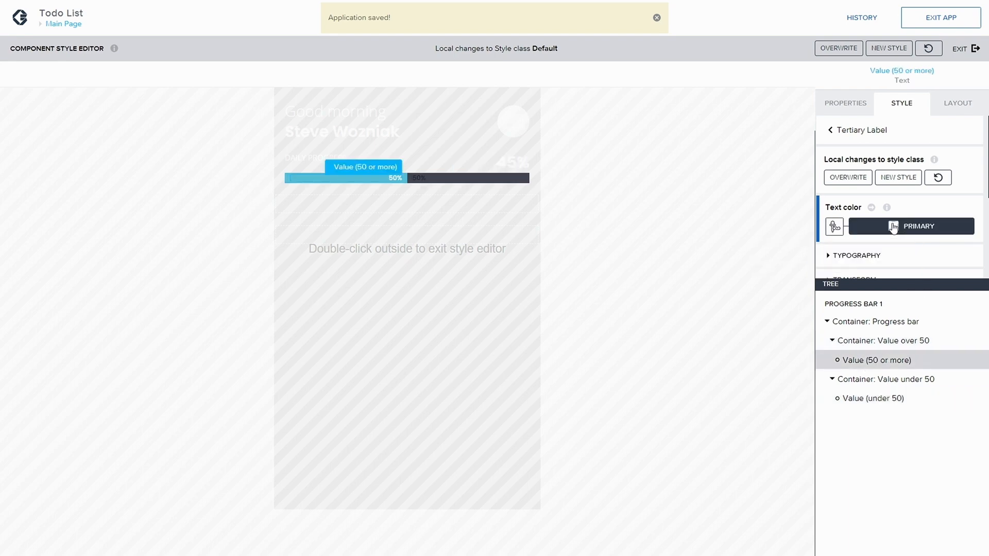
left_click(841, 230)
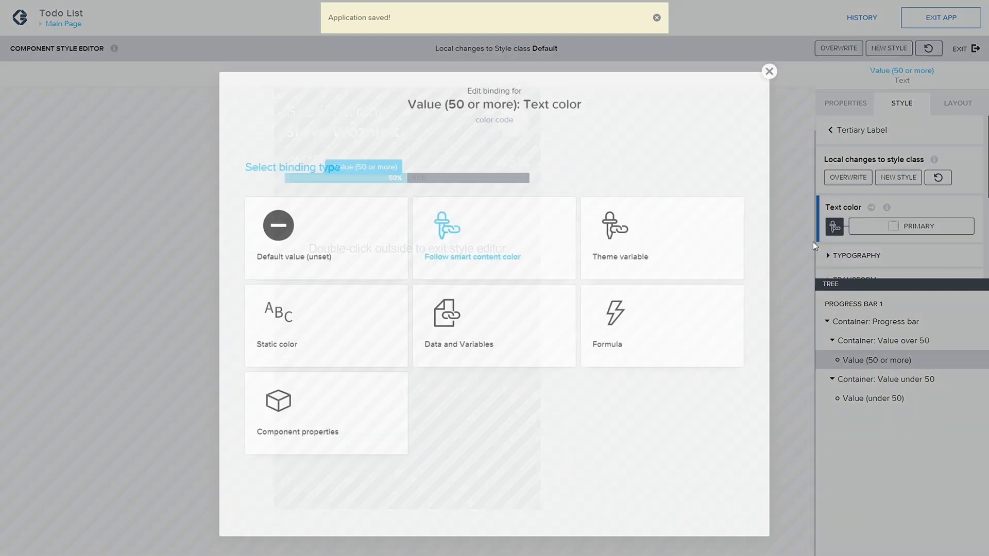
left_click(303, 323)
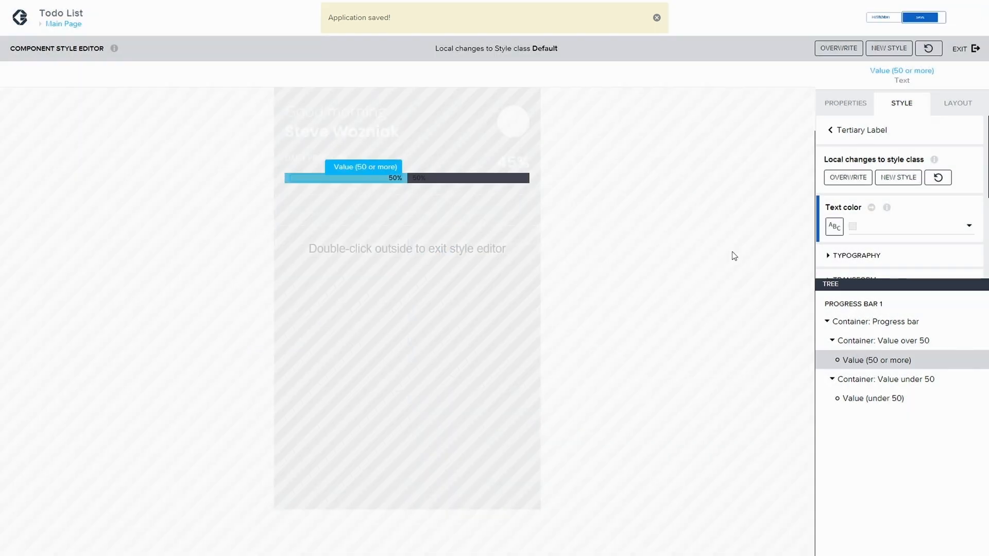
- Set the static text color of Value (50 or more) to #57bed8
left_click(852, 227)
left_click(878, 360)
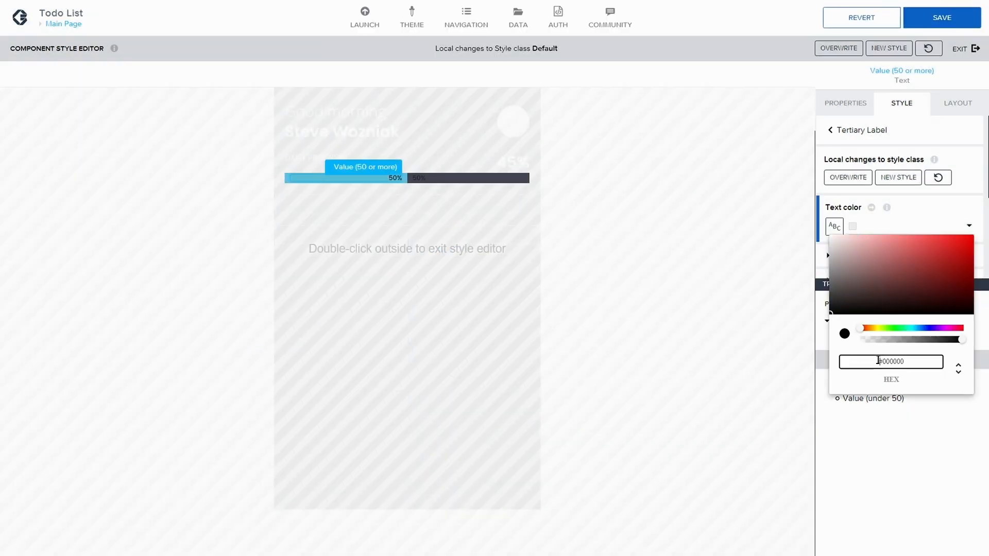
key("BackSpace")
key("BackSpace")
key("BackSpace")
key("BackSpace")
key("BackSpace")
type("57B")
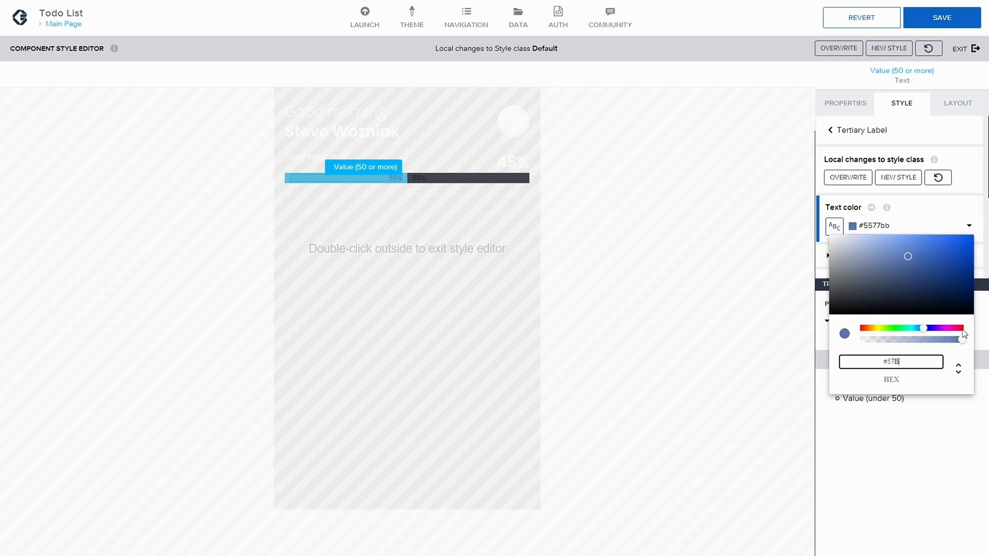
type("Ed8")
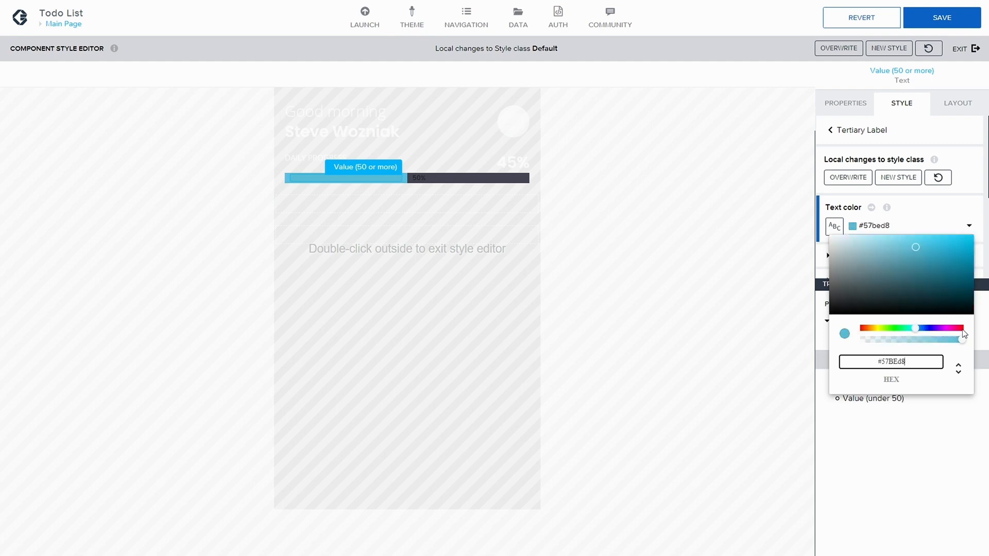
- Save the application and exit the component style editor
left_click(942, 418)
left_click(955, 16)
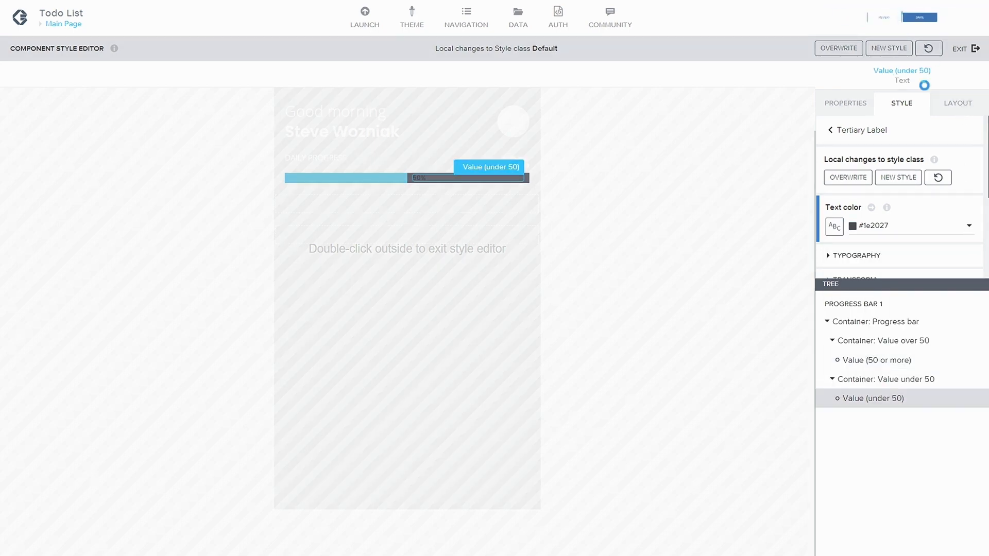
left_click(965, 49)
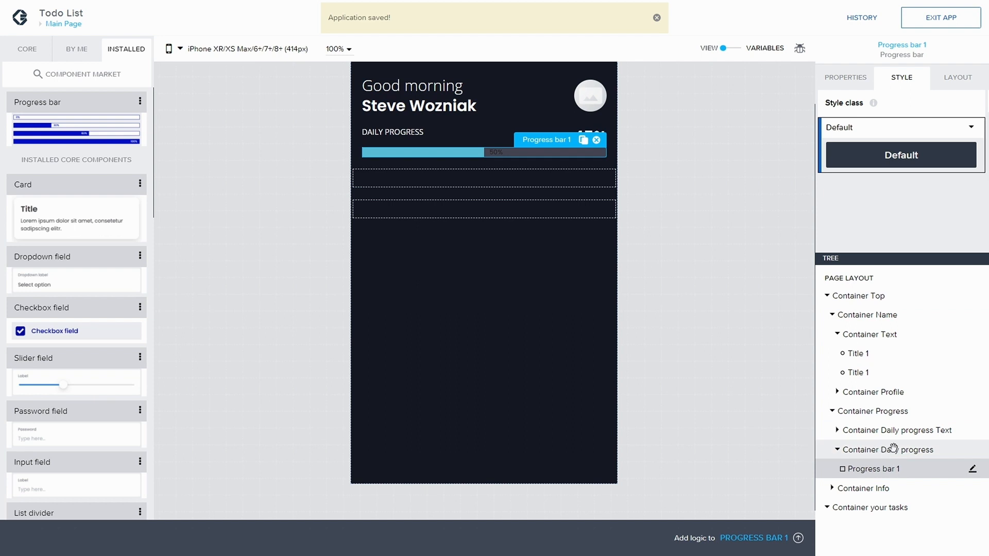
- Switch Progress bar 1's width and height sizing to Custom and choose Set height for its height
left_click(957, 77)
scroll(886, 187, "down", 2)
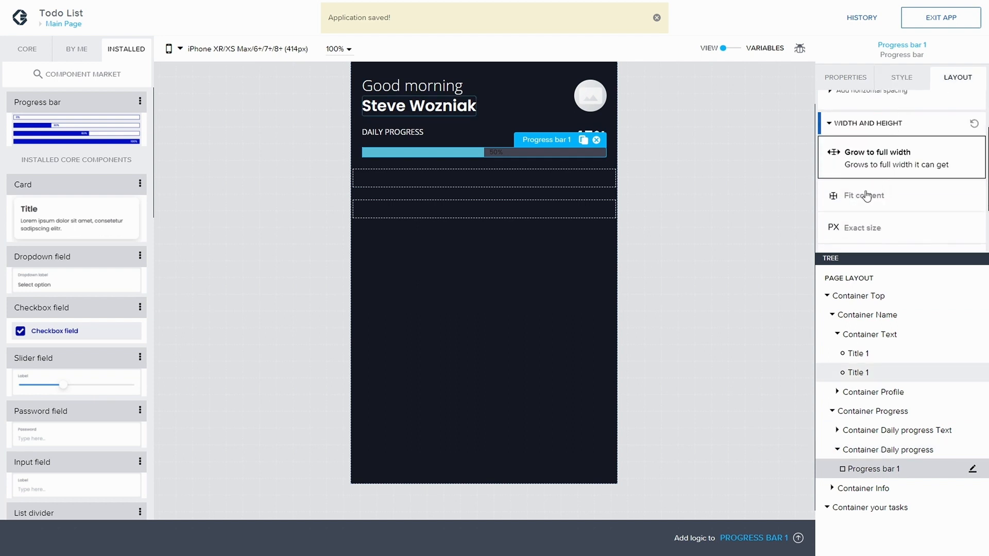
scroll(866, 195, "down", 3)
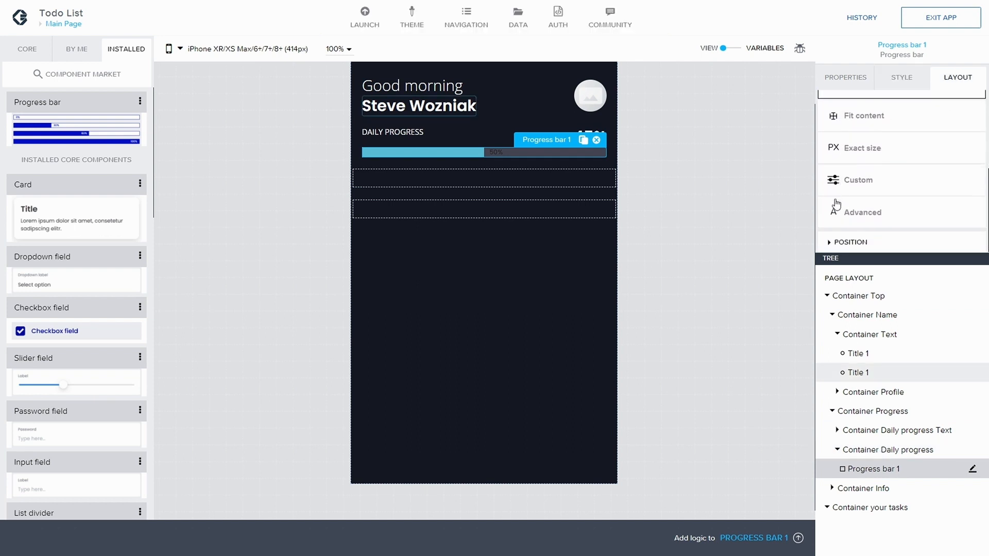
left_click(835, 185)
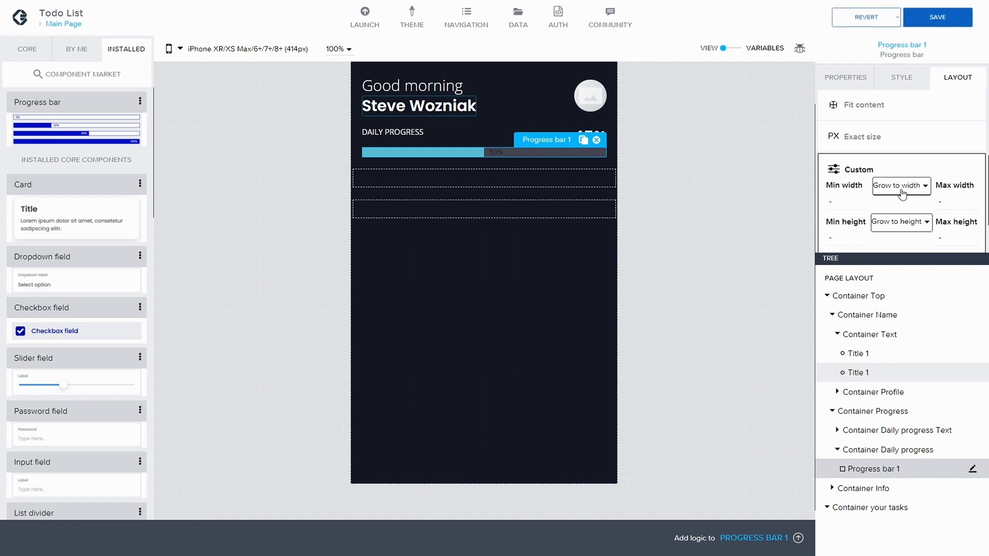
left_click(905, 222)
left_click(898, 259)
- Set Progress bar 1's height to 4 px and save the application
left_click(888, 239)
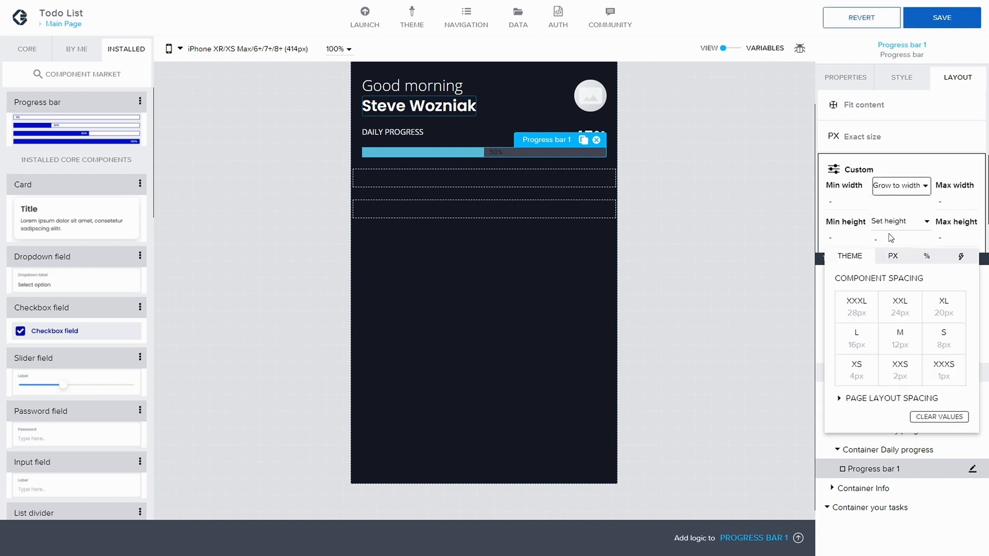
left_click(892, 256)
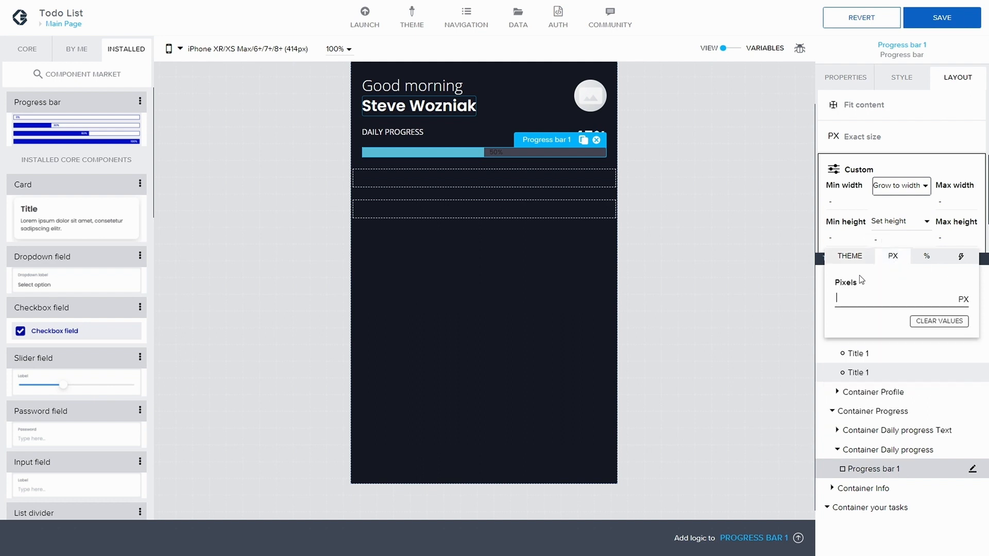
type("2")
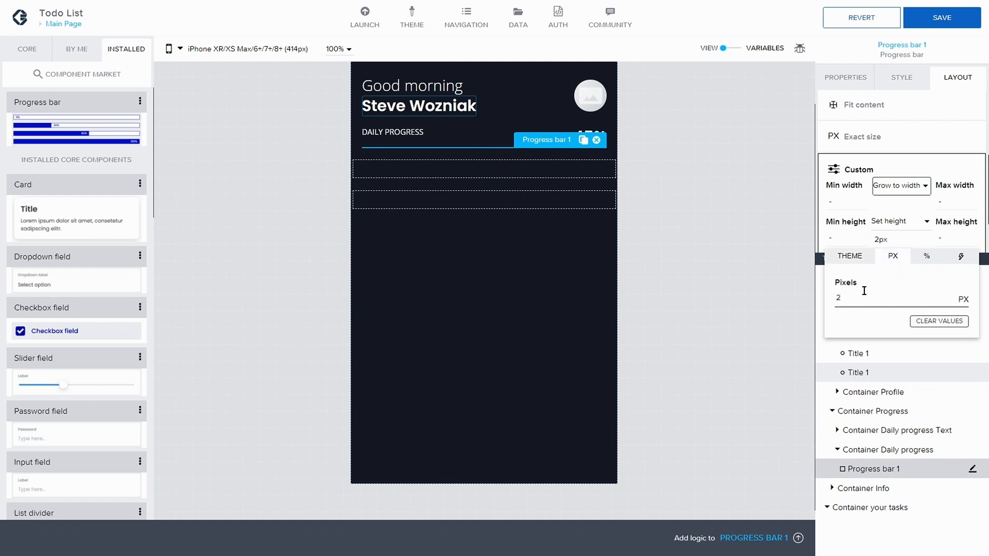
left_click_drag(864, 291, 825, 297)
type("4")
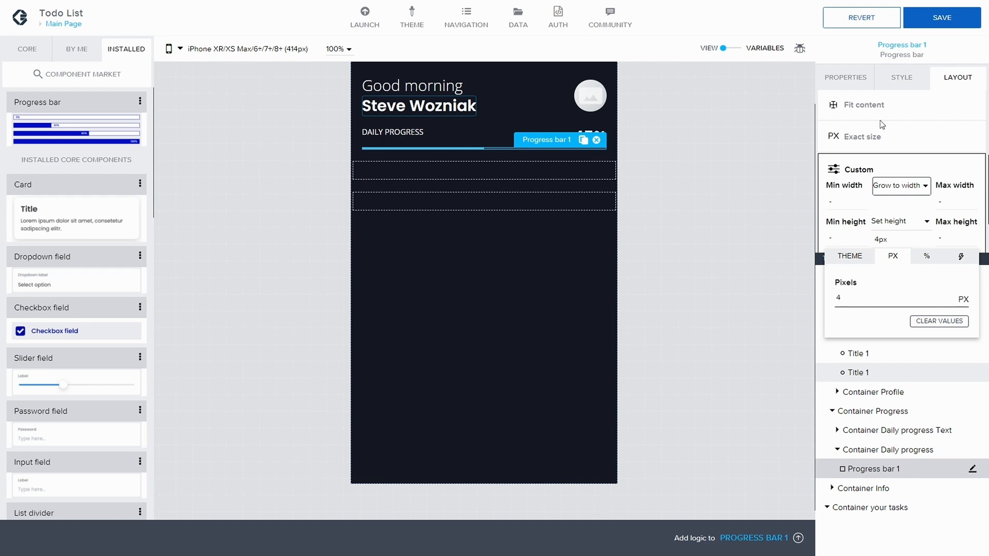
left_click(930, 17)
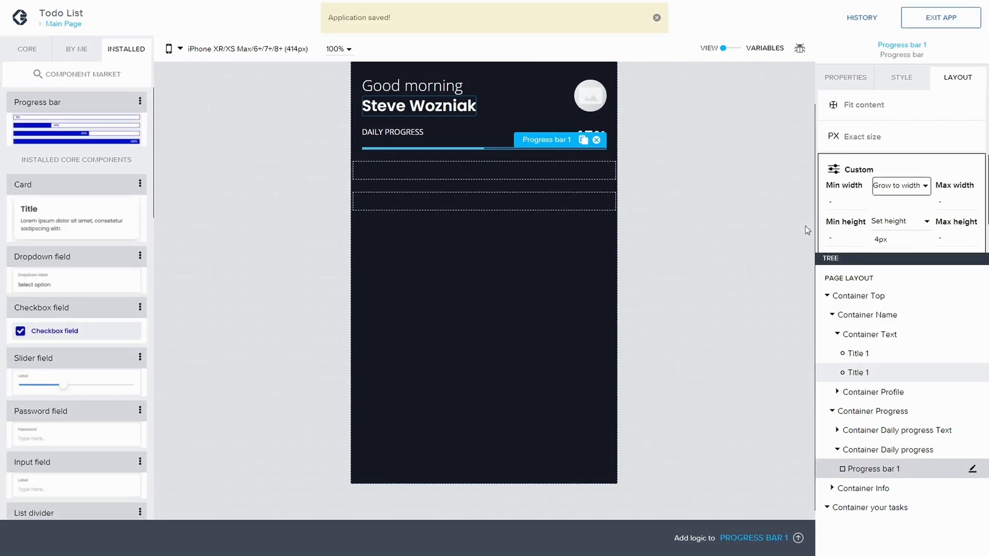
- Set Progress bar 1's value to 45% and save the application
left_click(845, 77)
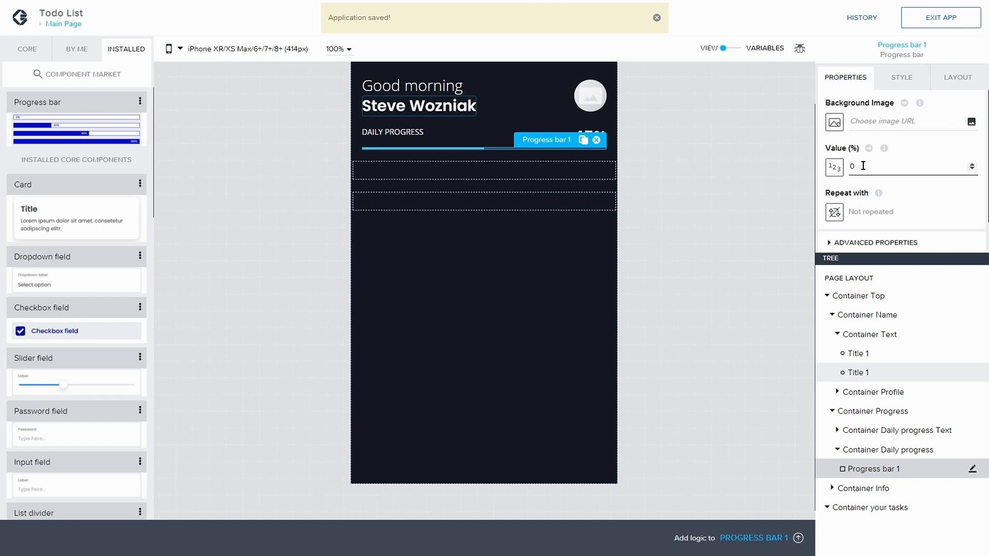
type("45")
left_click(961, 23)
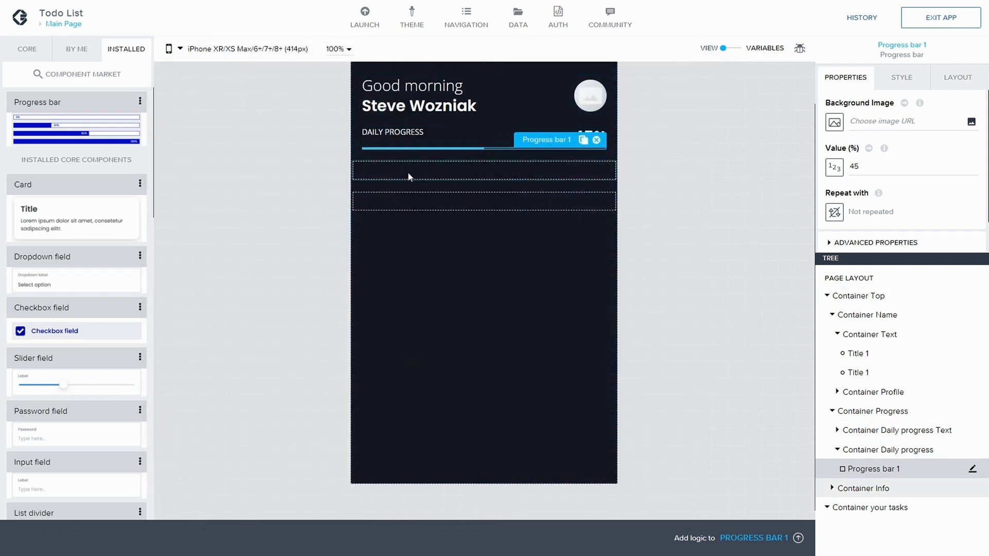
- Collapse the progress containers in the tree and add a new container inside Container Info
left_click(836, 449)
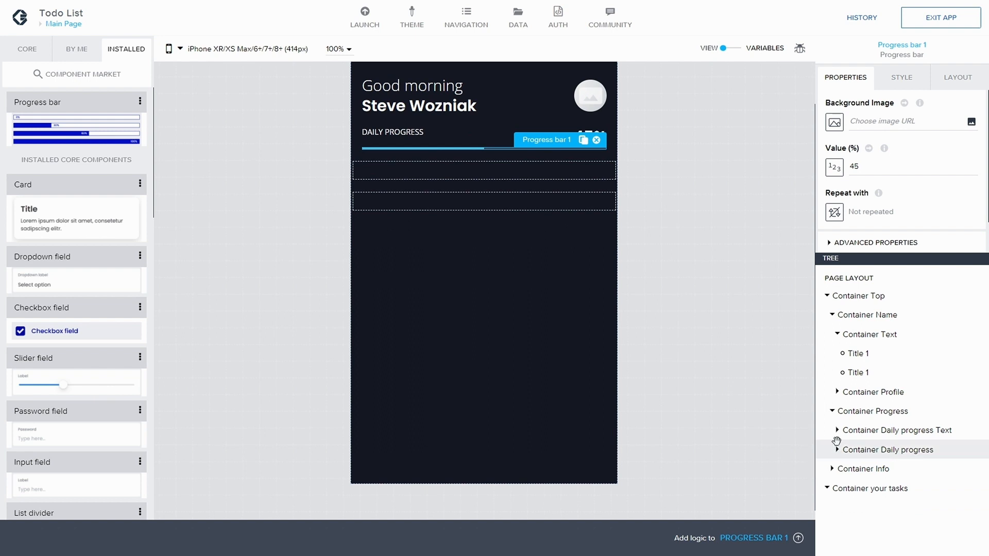
left_click(832, 411)
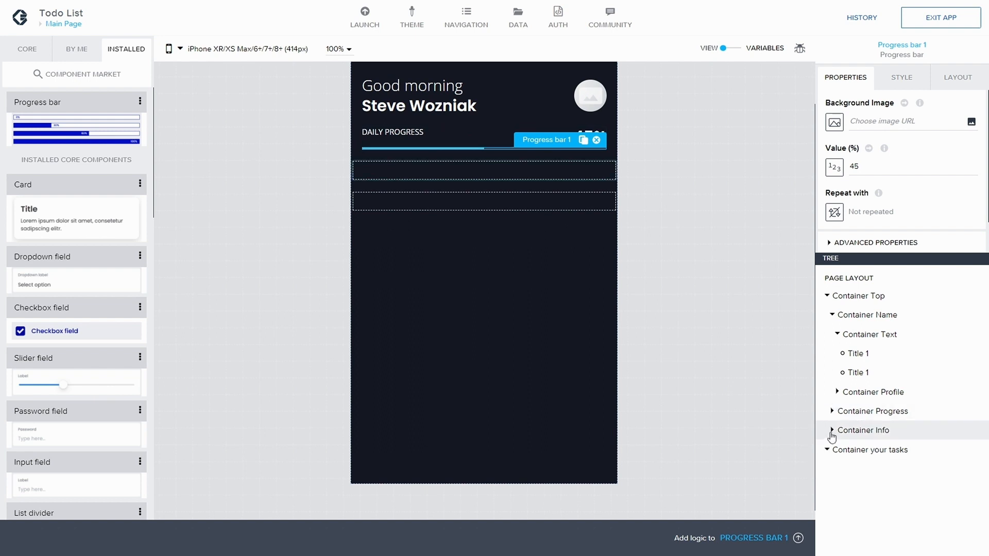
left_click(863, 432)
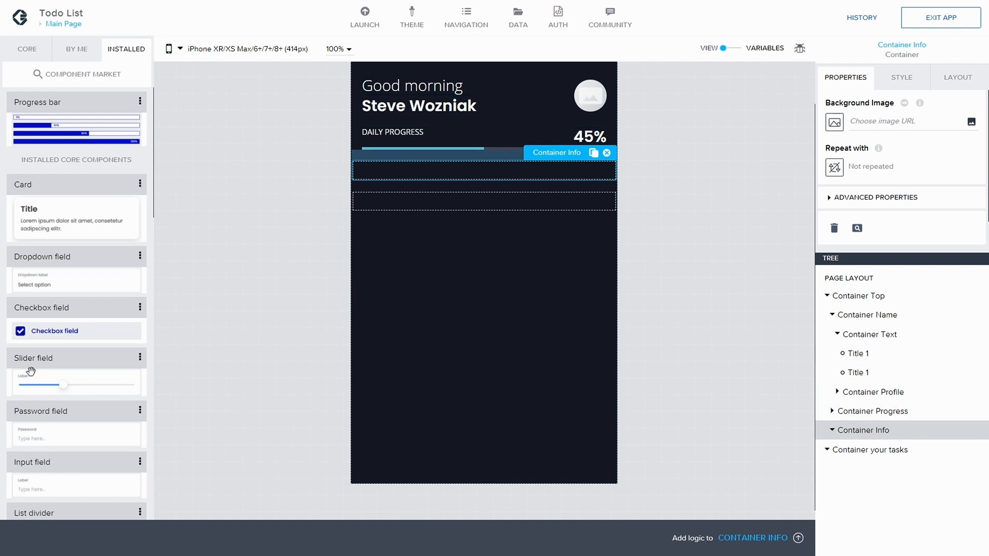
left_click(28, 49)
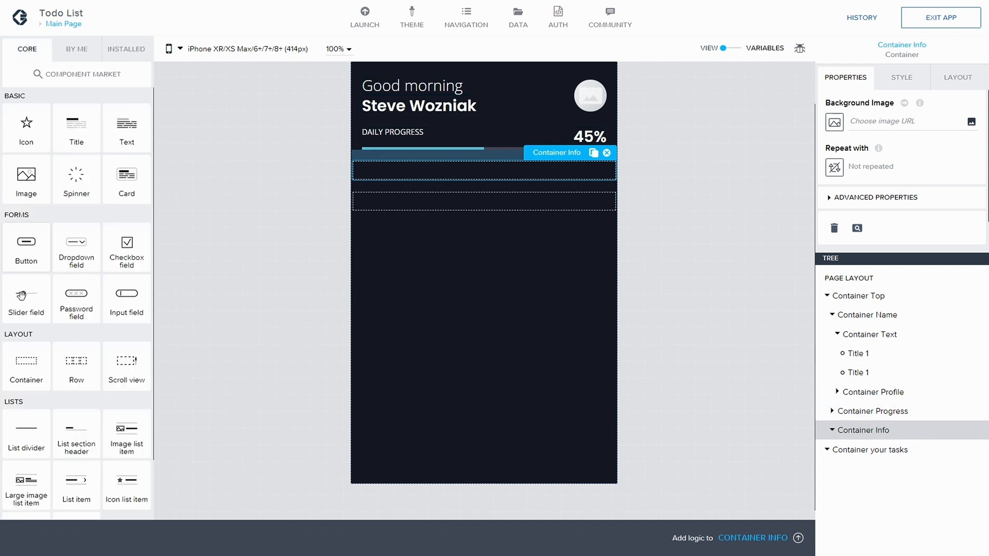
left_click_drag(35, 364, 894, 451)
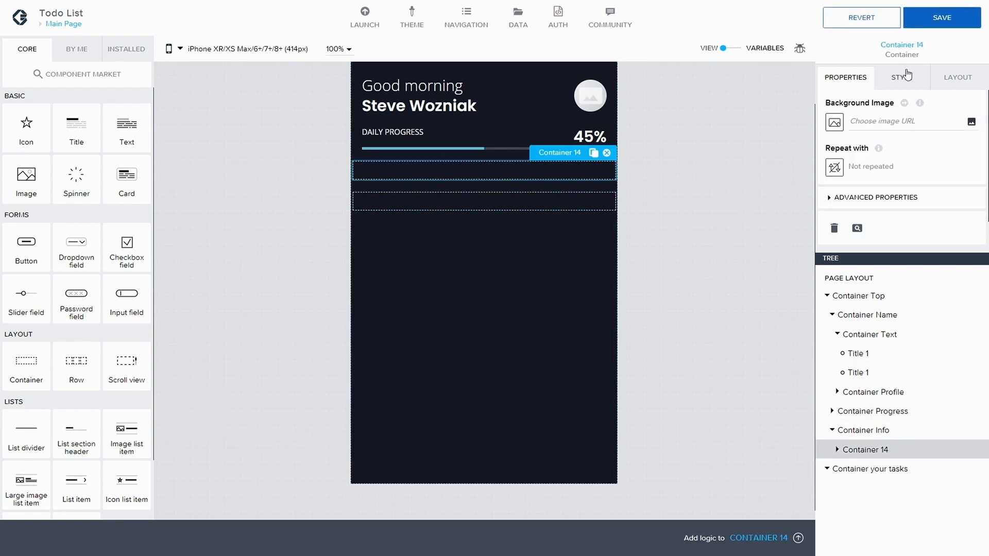
- Switch the new container in Container Info to Exact size and set its width to 90 px
left_click(951, 88)
left_click(827, 195)
scroll(850, 205, "down", 2)
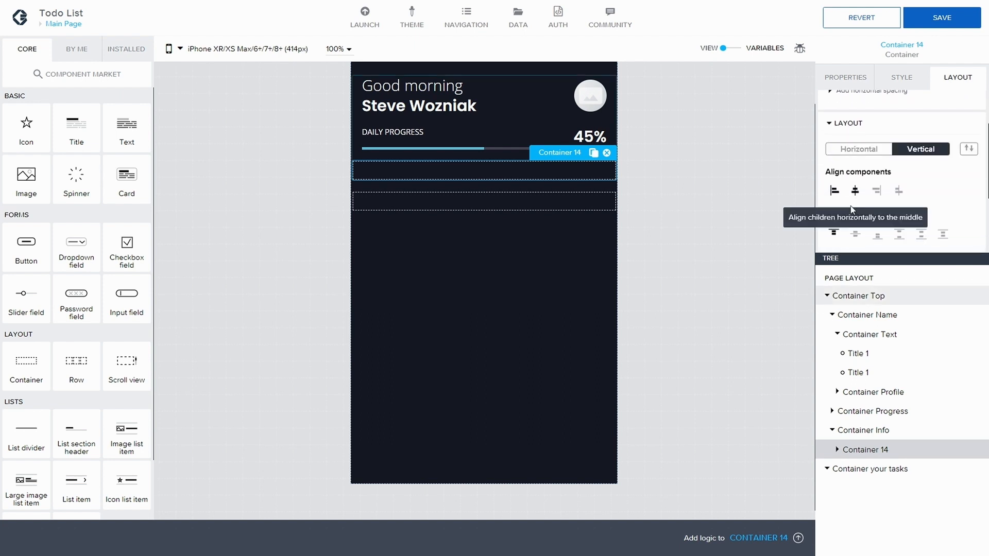
scroll(851, 205, "down", 3)
left_click(852, 216)
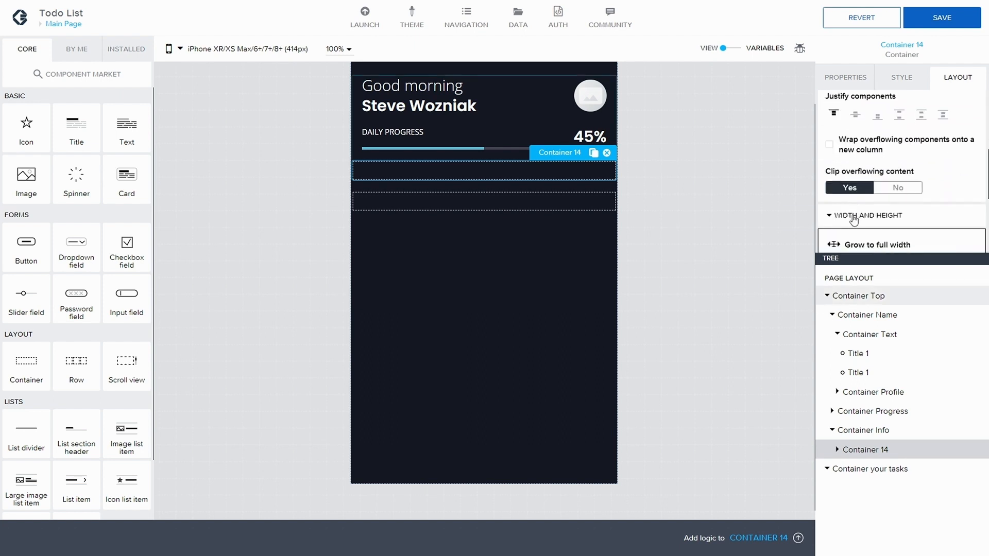
scroll(854, 220, "down", 3)
left_click(861, 202)
left_click(857, 219)
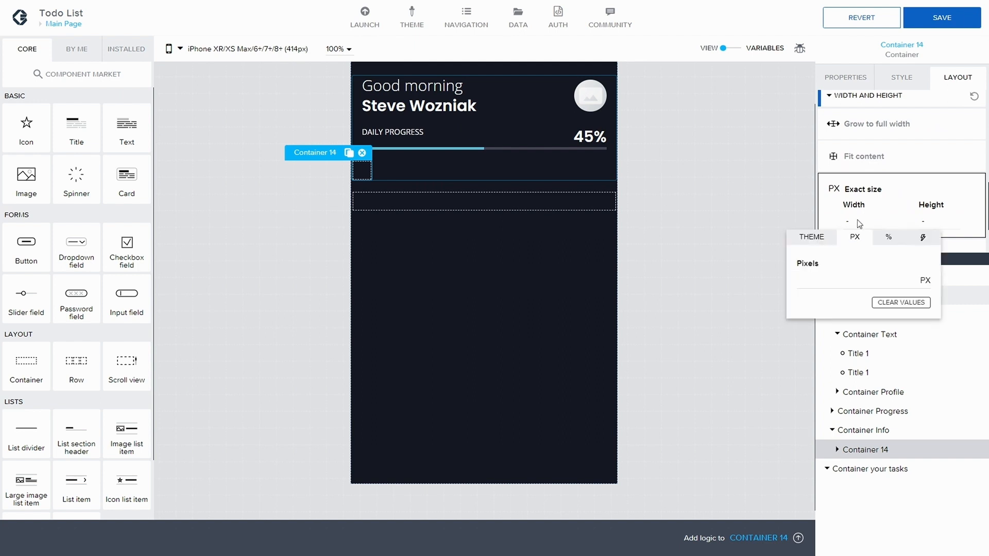
left_click(823, 277)
type("90")
left_click(910, 222)
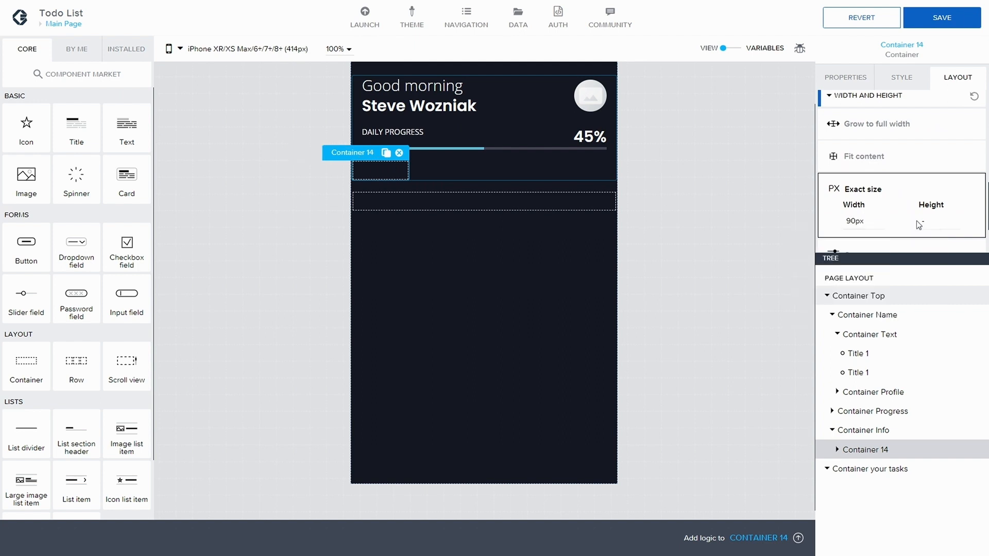
- Set the new container's height to 90 px and save the application
left_click(921, 221)
type("90")
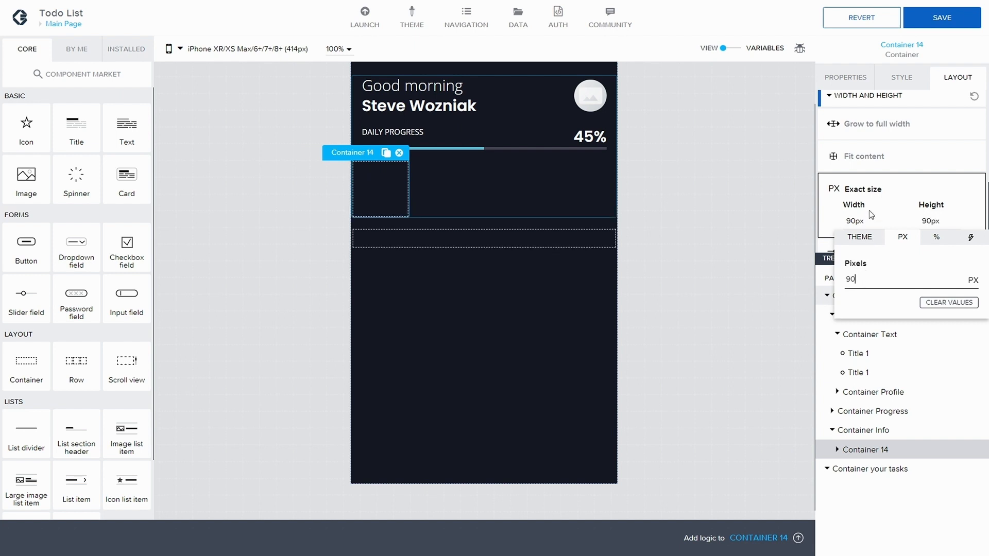
left_click(887, 200)
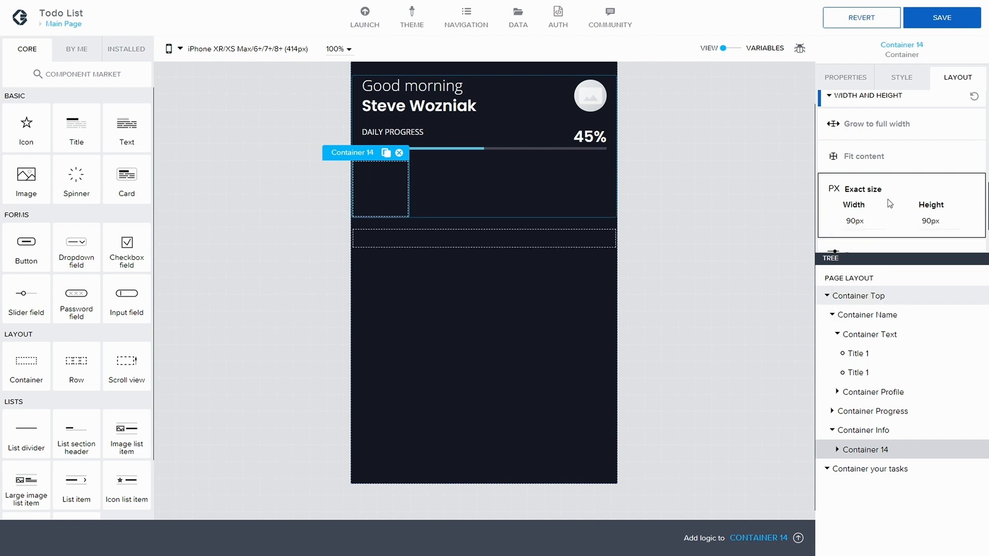
left_click(933, 20)
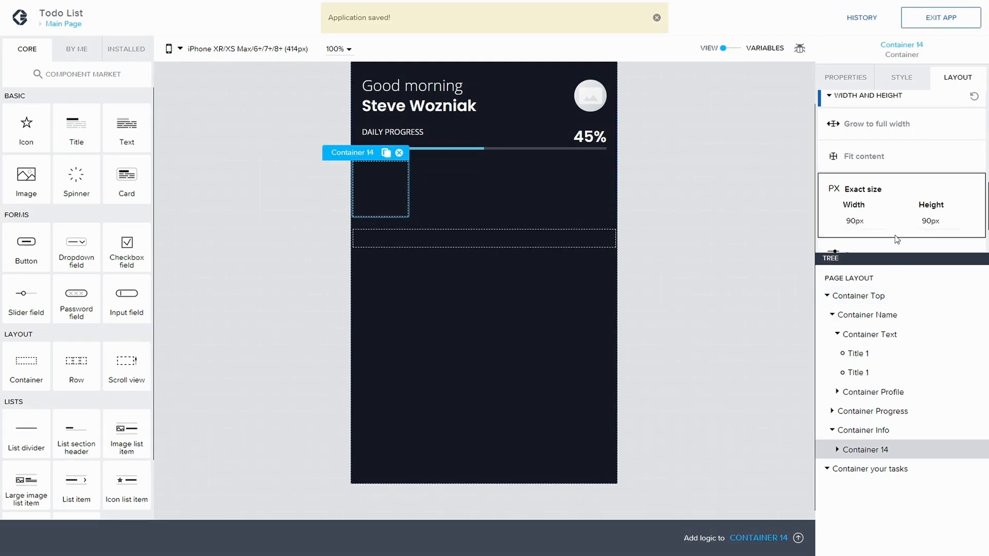
- Use the purple.png asset as the 90 px container's background image and save the application
scroll(881, 137, "up", 5)
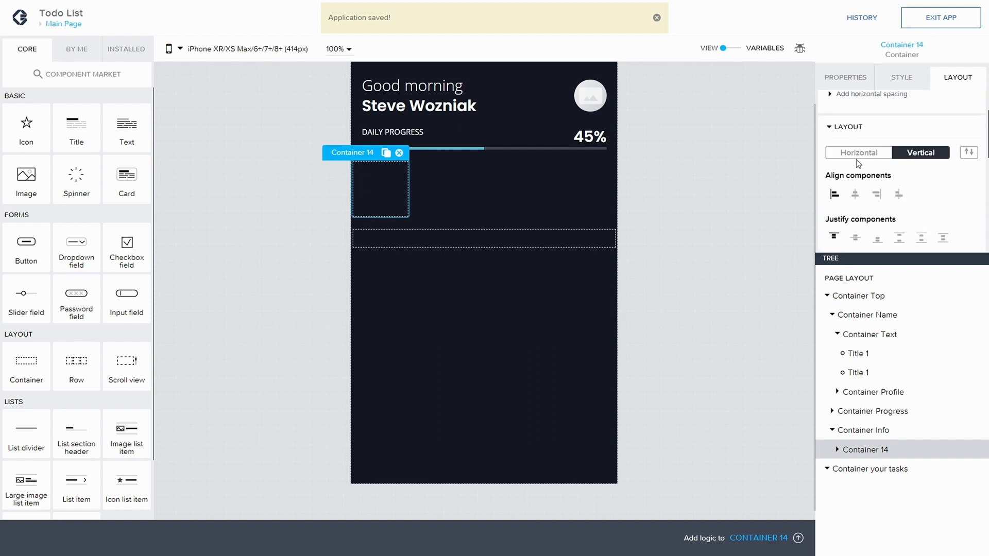
scroll(856, 159, "up", 3)
scroll(856, 134, "down", 2)
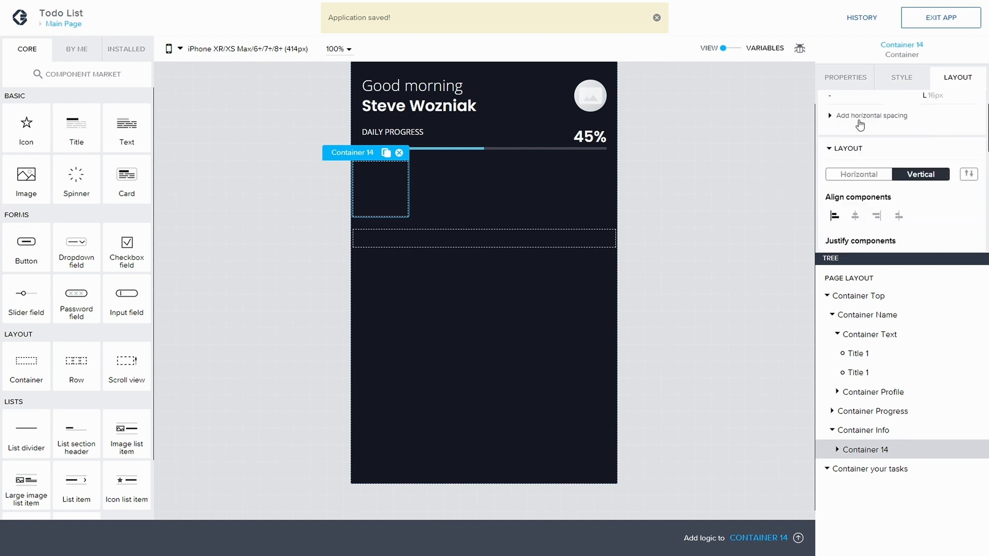
left_click(846, 78)
left_click(970, 122)
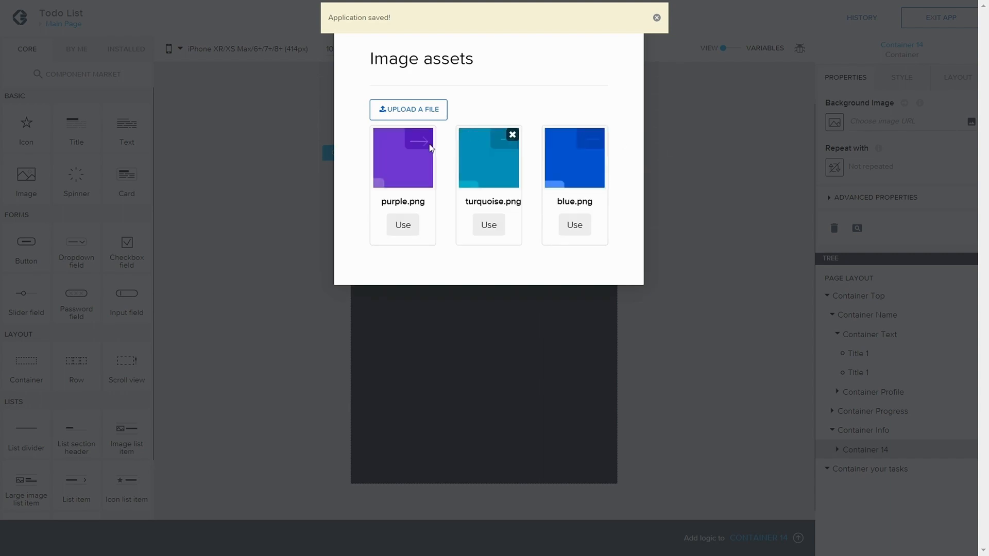
left_click(403, 225)
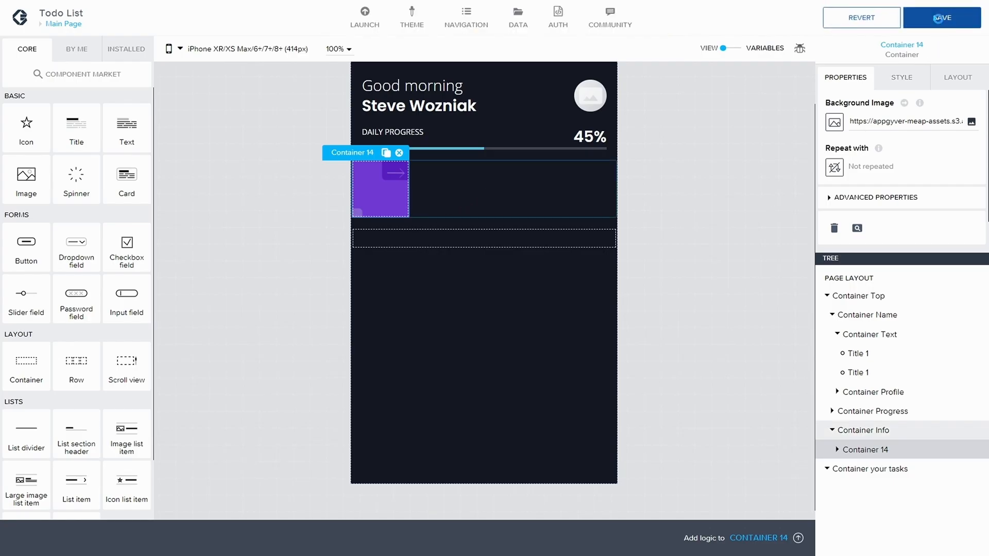
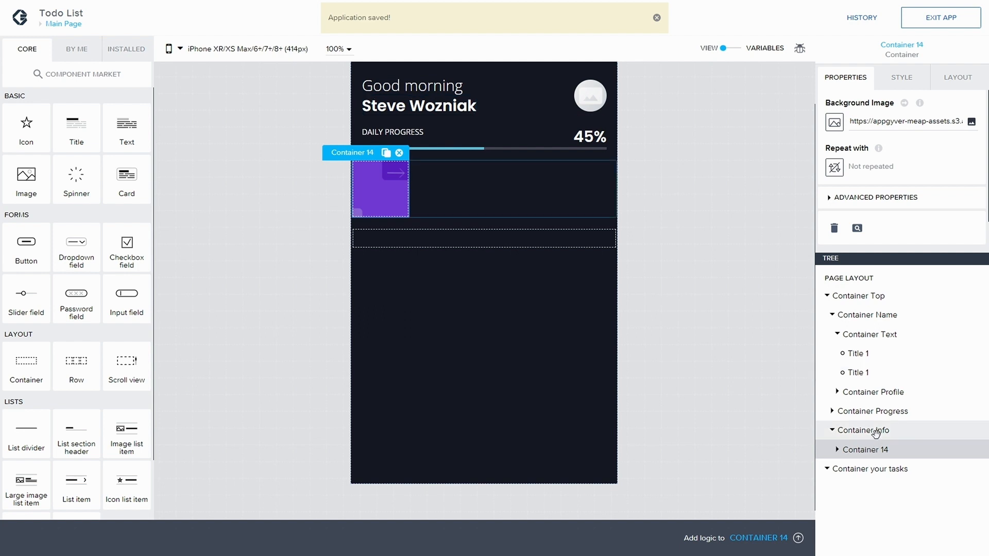
- Add two title components, one above the other, inside the purple container
left_click(837, 450)
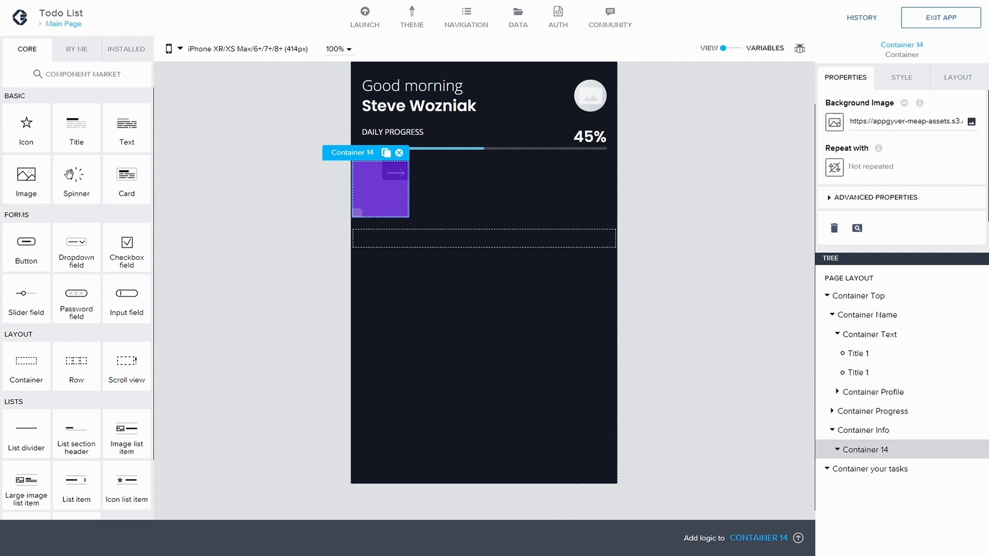
left_click_drag(77, 140, 896, 465)
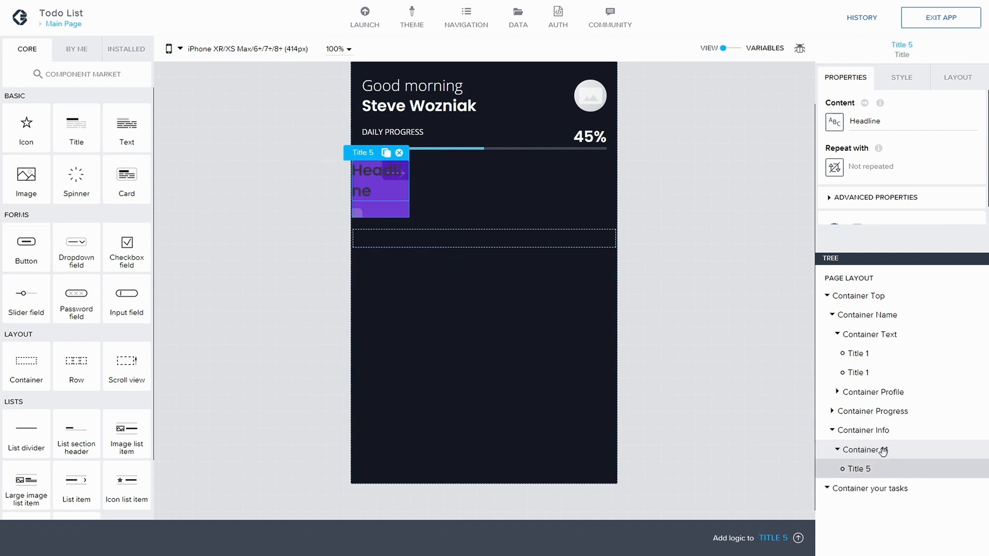
left_click_drag(67, 132, 876, 467)
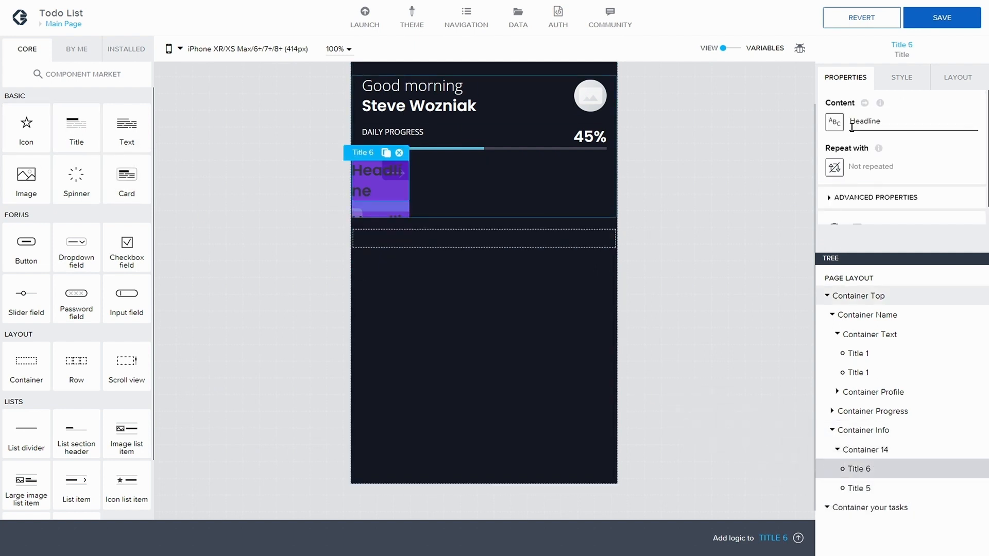
- Set the purple container's upper title content to 356 and its lower title content to Completed
left_click_drag(886, 119, 841, 124)
type("35")
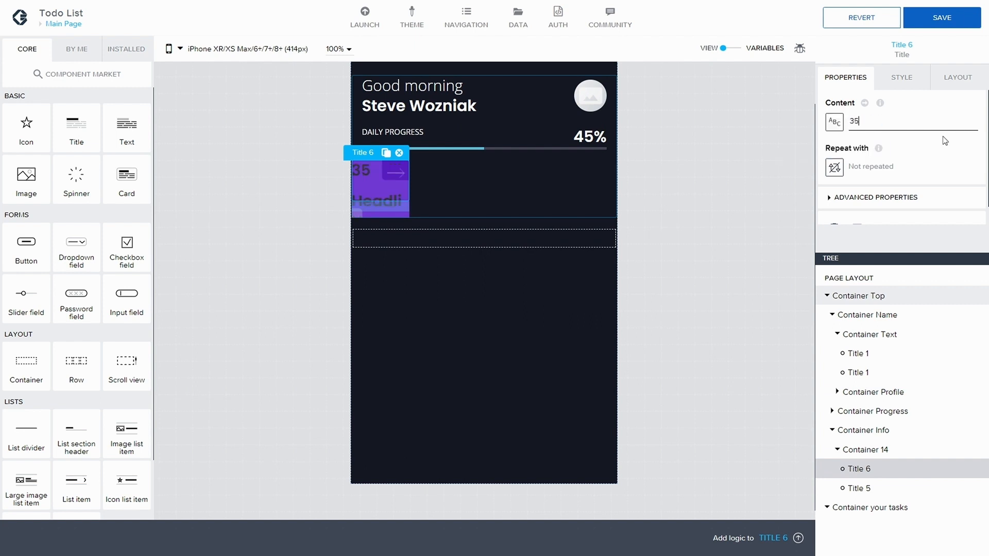
type("6")
left_click(875, 492)
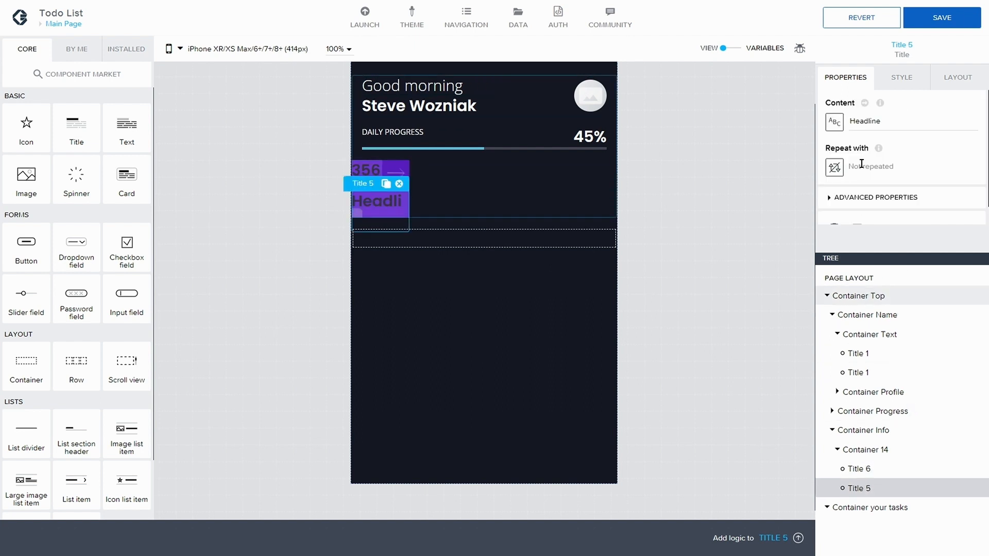
left_click_drag(881, 121, 833, 120)
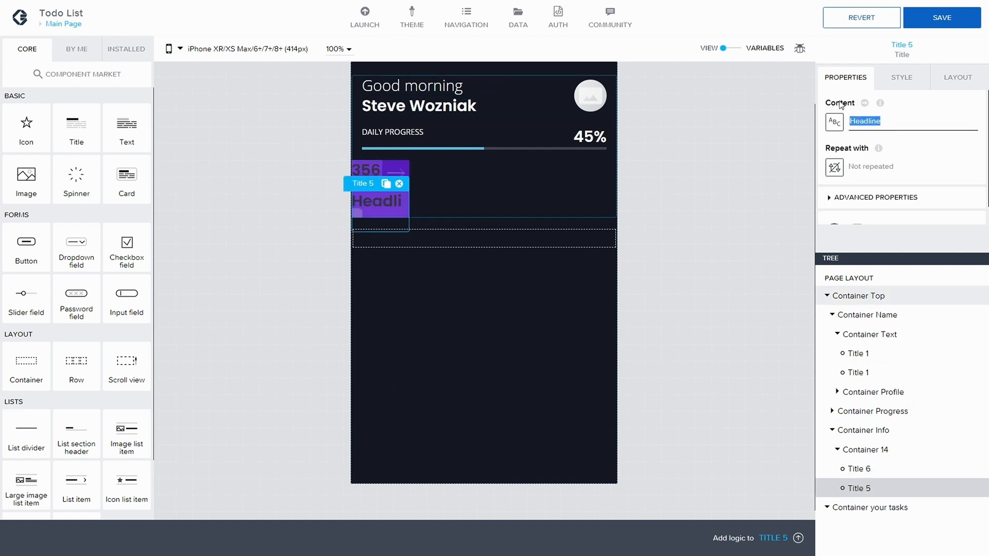
type("Completed")
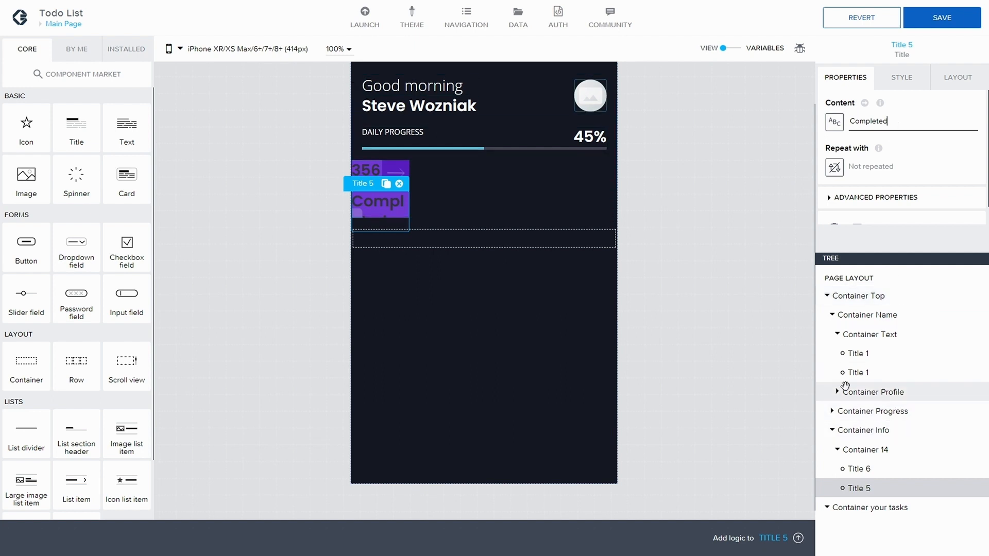
- Apply the Main Style class to the 356 title and save the application
left_click(878, 471)
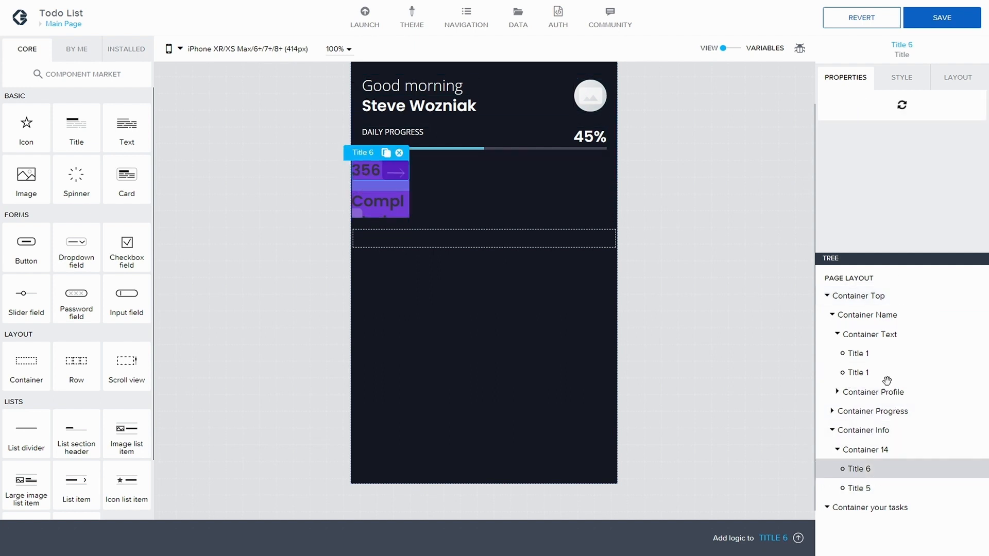
left_click(902, 82)
scroll(927, 144, "down", 8)
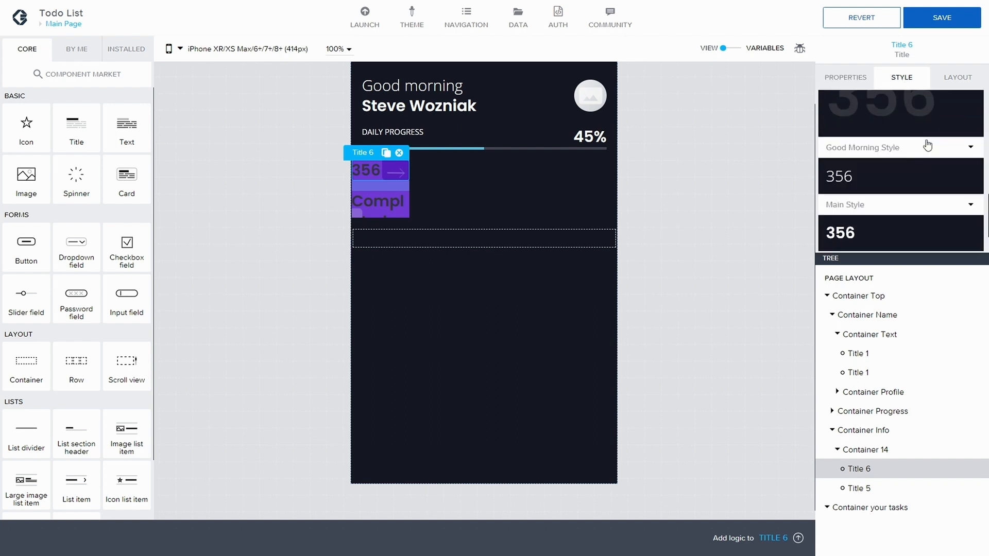
scroll(927, 147, "down", 3)
scroll(885, 184, "up", 3)
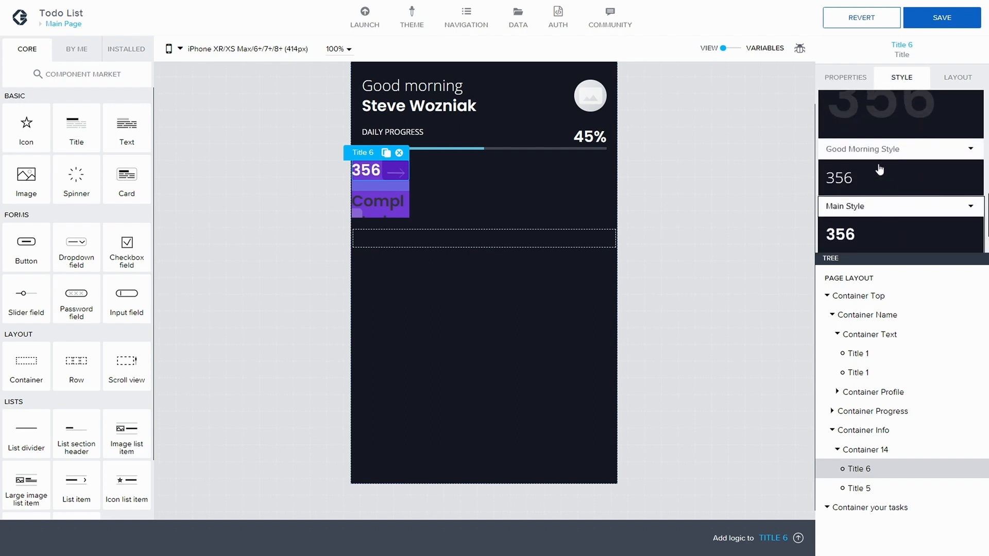
left_click(935, 20)
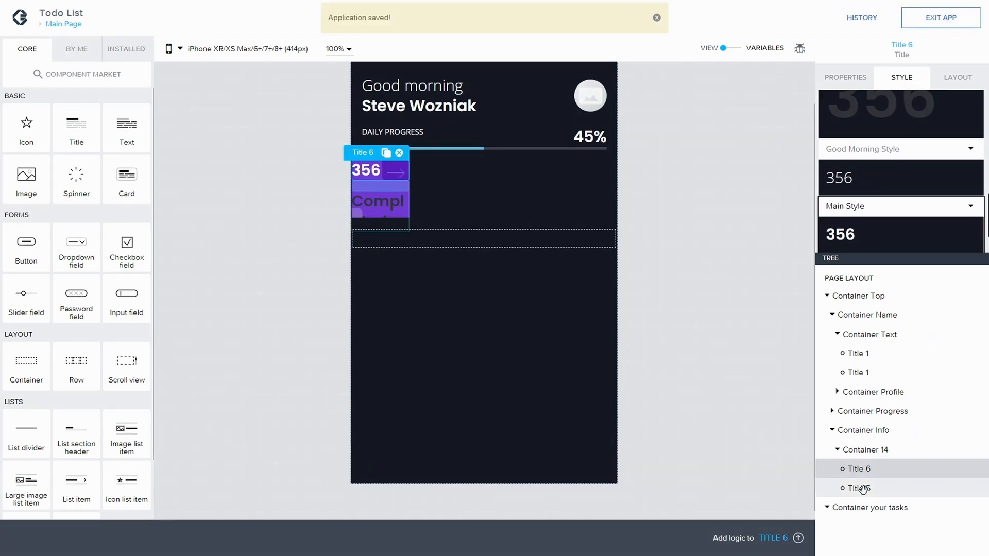
- Duplicate the Upper Case Light style class of the Completed title as a new style class named Smaller Light
left_click(863, 488)
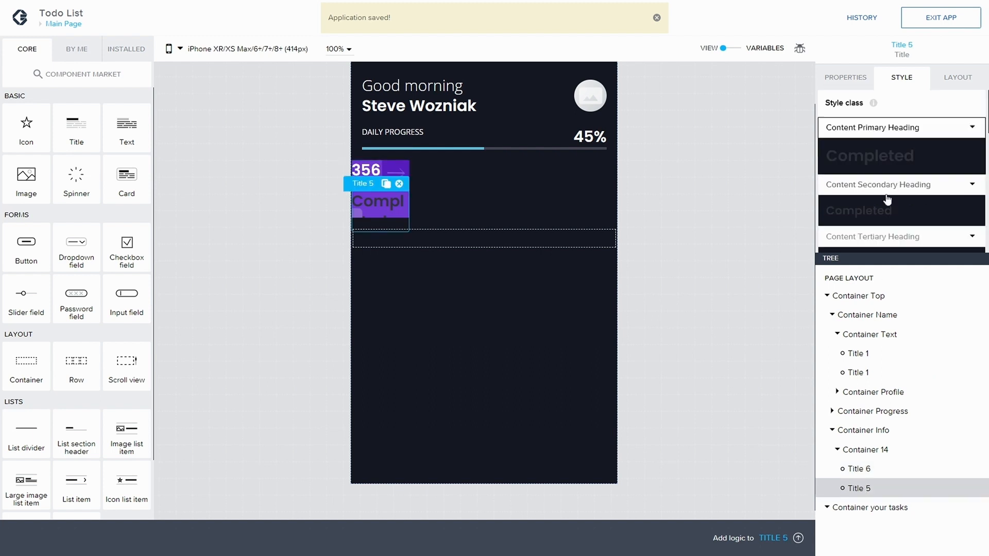
scroll(914, 175, "down", 5)
scroll(913, 170, "down", 3)
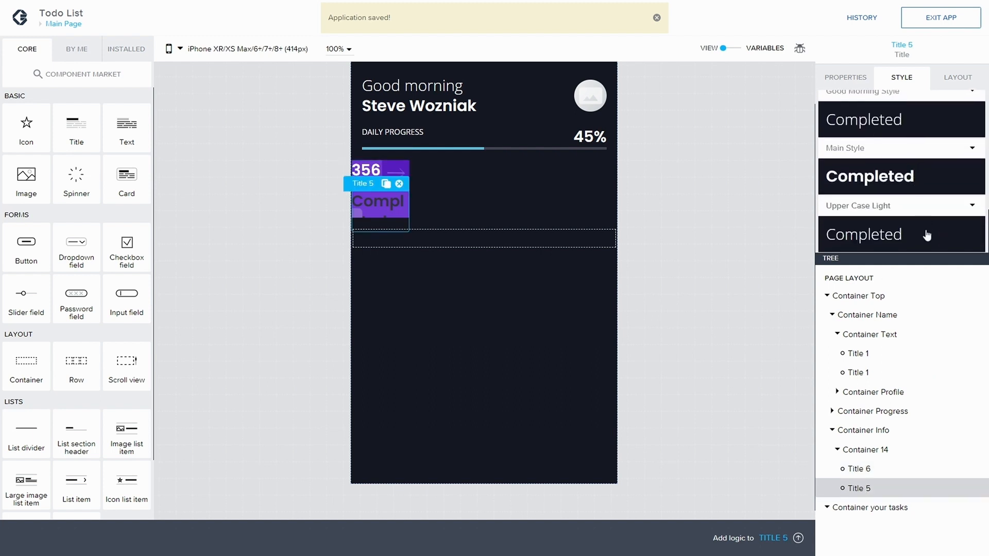
left_click(965, 208)
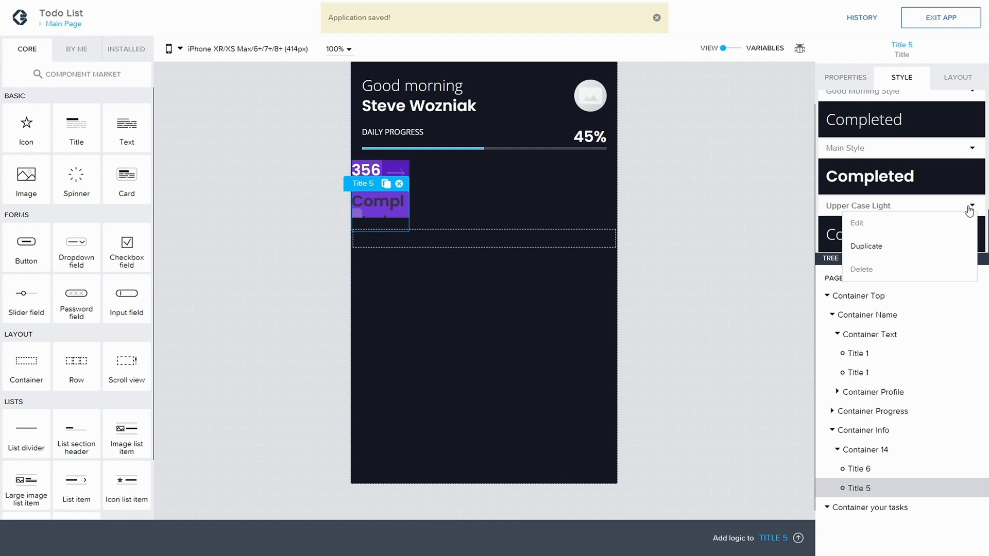
left_click(881, 248)
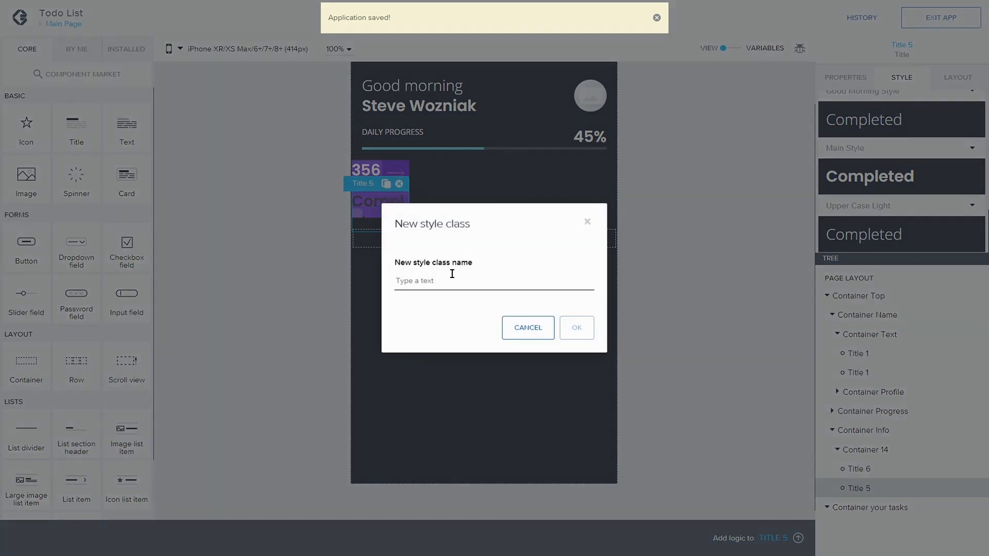
type("Smaller Light")
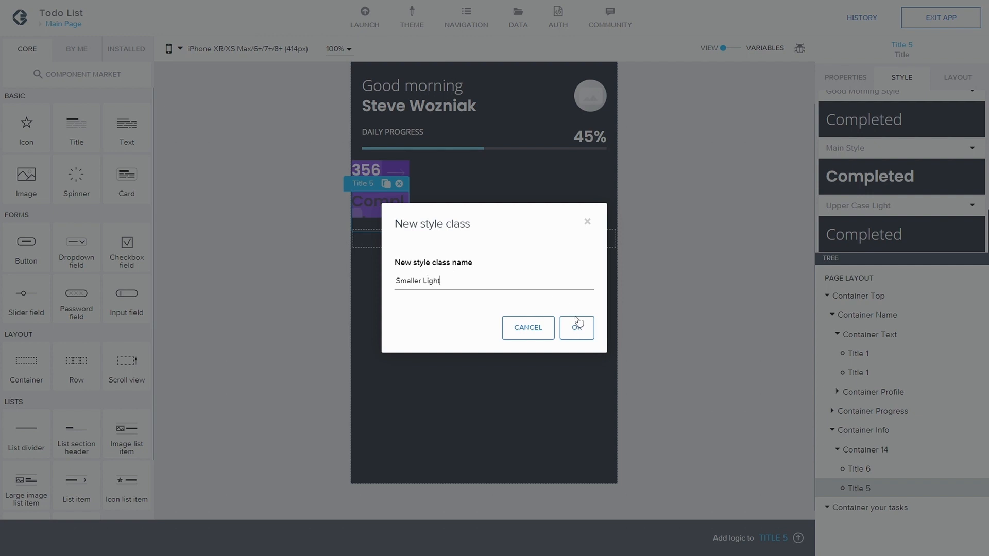
left_click(577, 324)
- Apply the Smaller Light style class to the Completed title
scroll(927, 227, "down", 2)
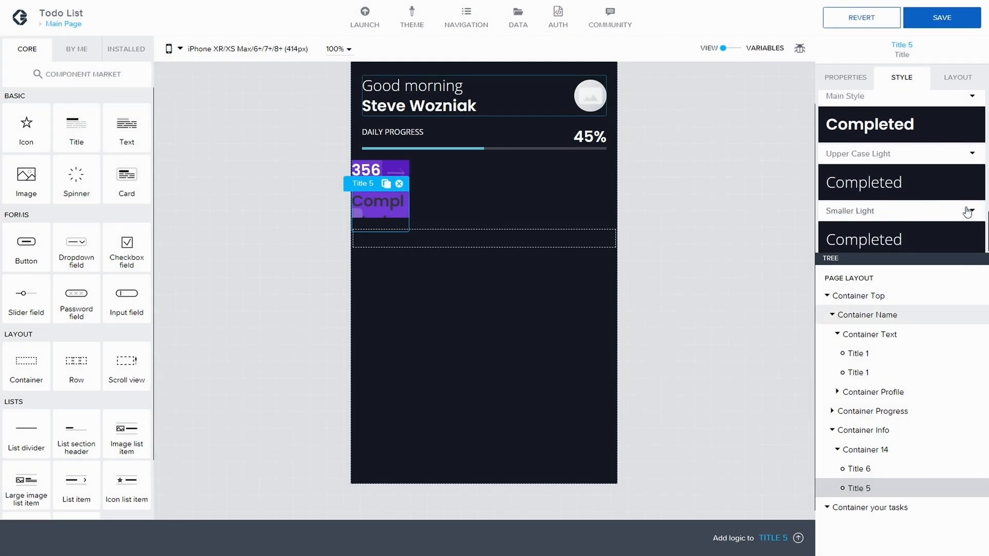
left_click(972, 205)
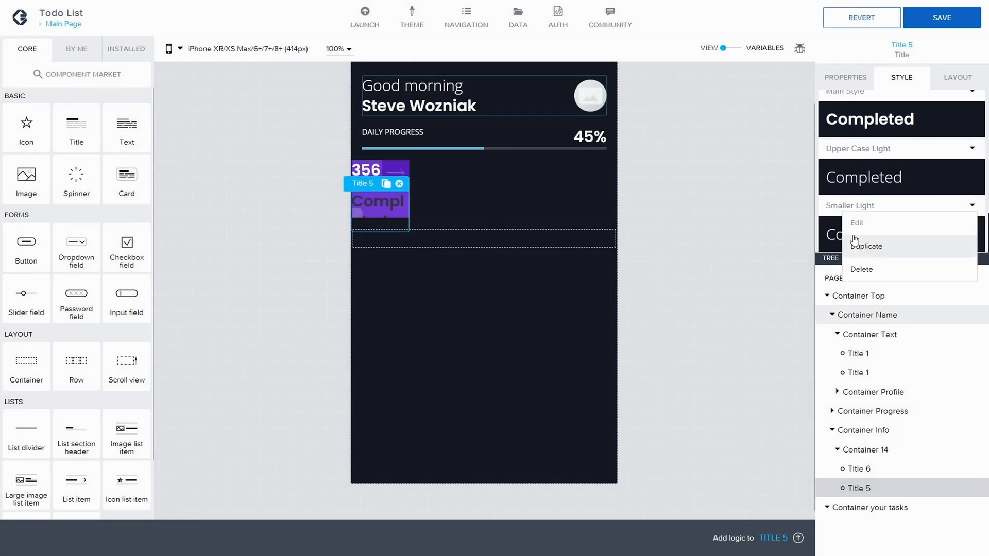
left_click(834, 230)
- Set the Smaller Light style class's text size to Text XS and save the application
left_click(972, 206)
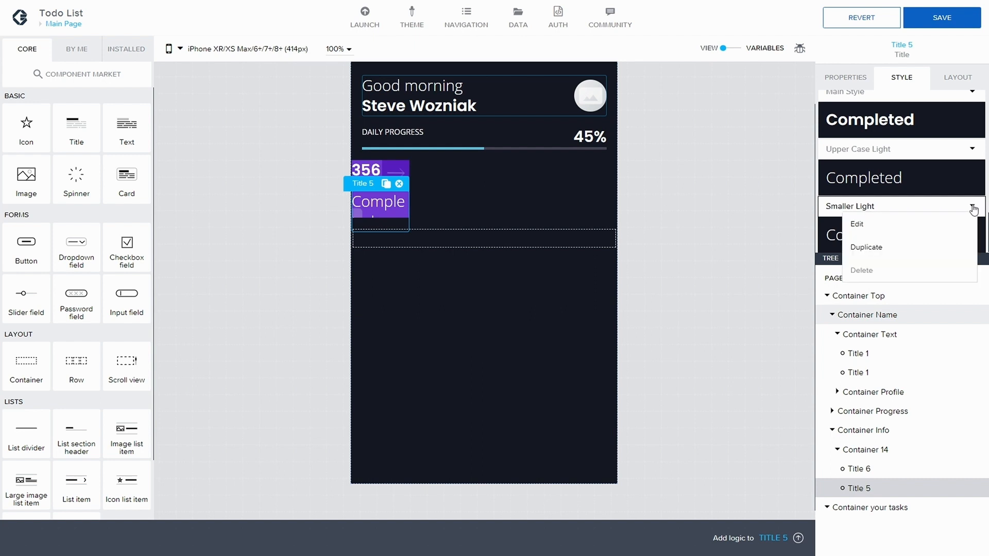
left_click(883, 226)
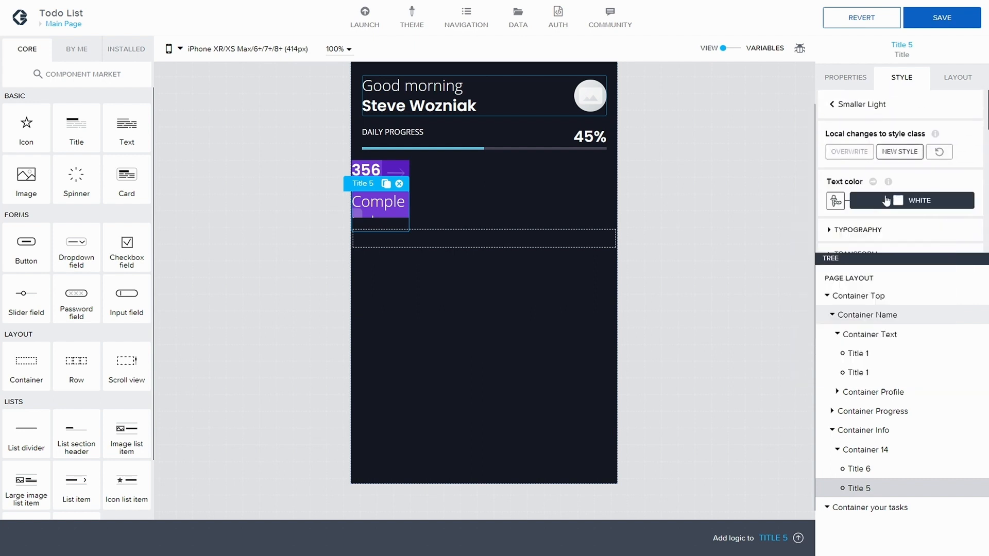
scroll(830, 190, "down", 1)
left_click(830, 182)
scroll(850, 175, "down", 2)
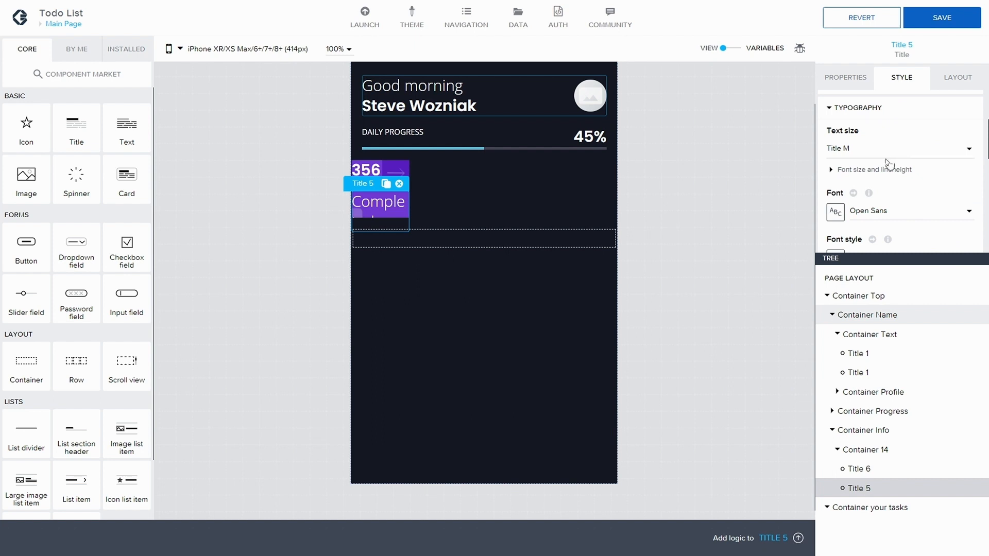
left_click(886, 156)
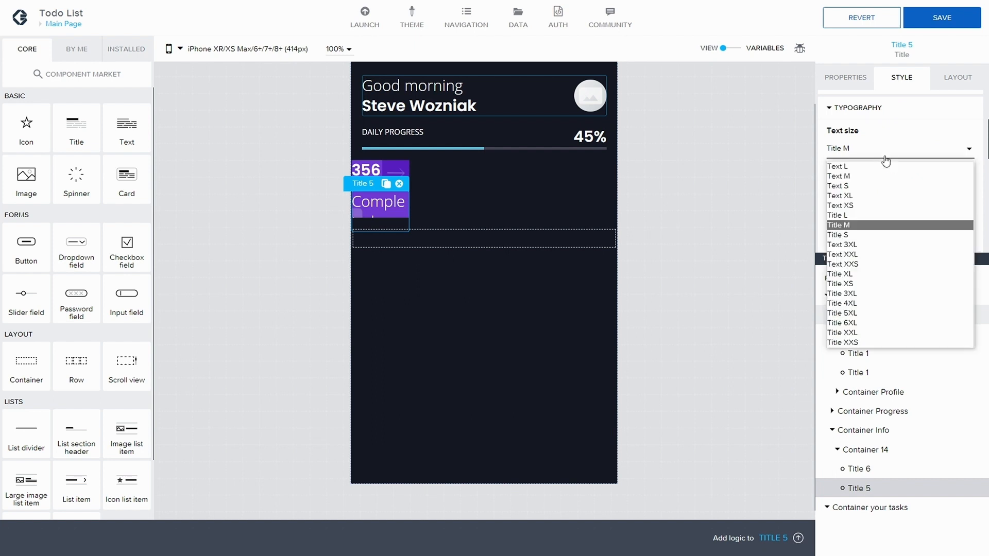
left_click(863, 206)
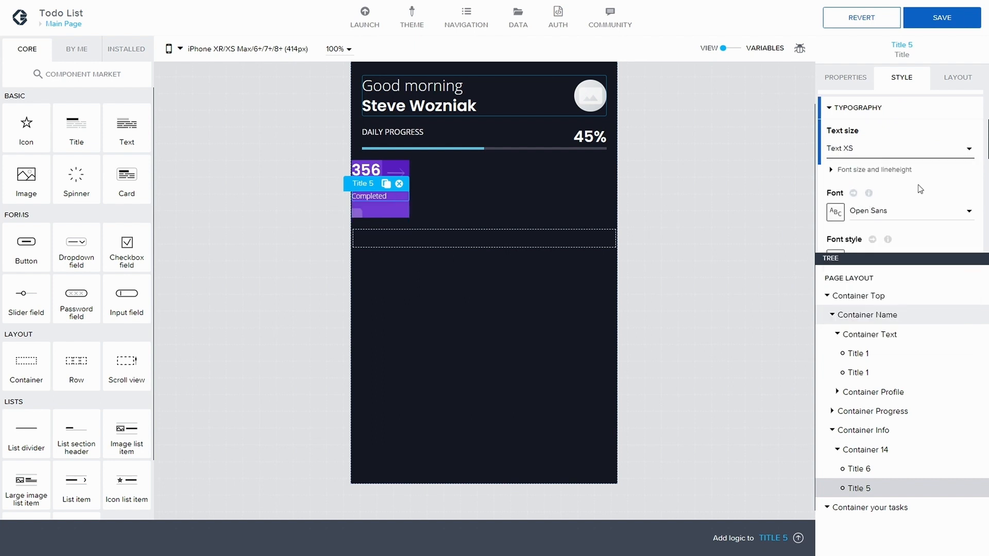
scroll(916, 211, "down", 2)
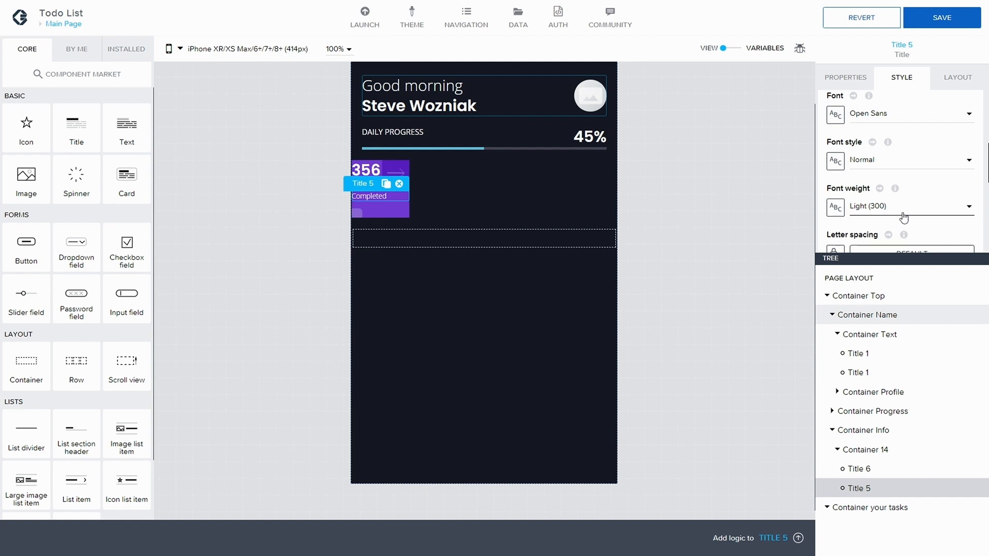
left_click(929, 27)
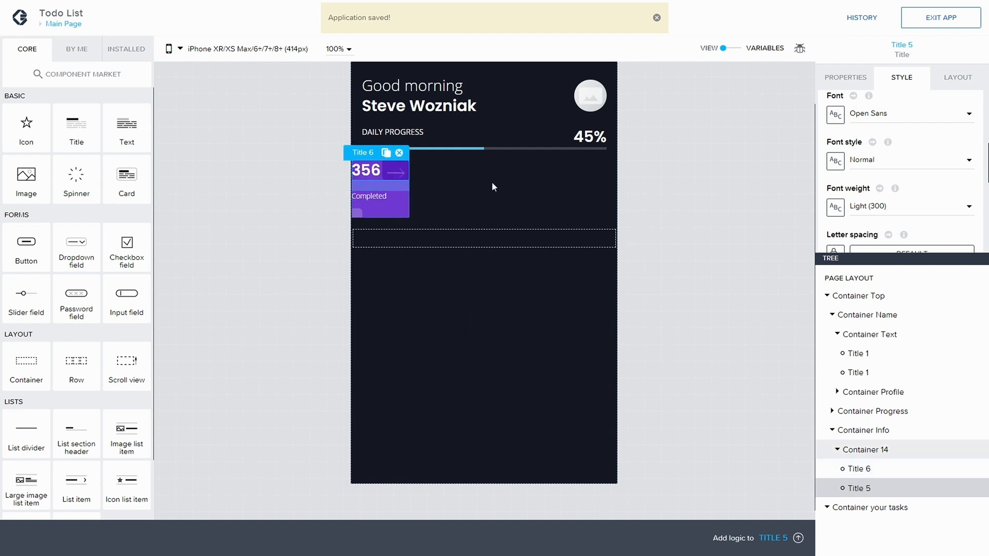
- Clear the top gap of the Completed title and save the application
left_click(884, 472)
left_click(875, 296)
left_click(961, 78)
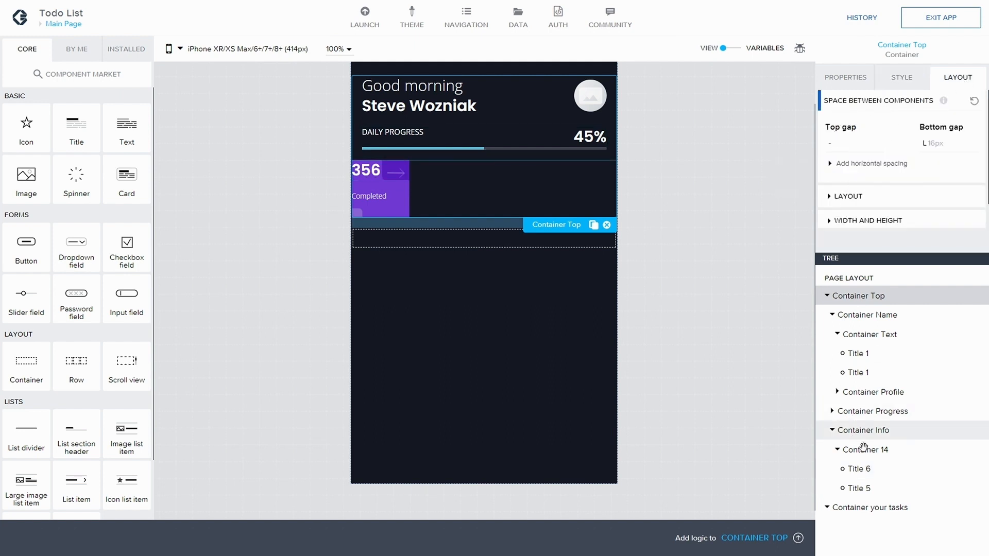
left_click(868, 488)
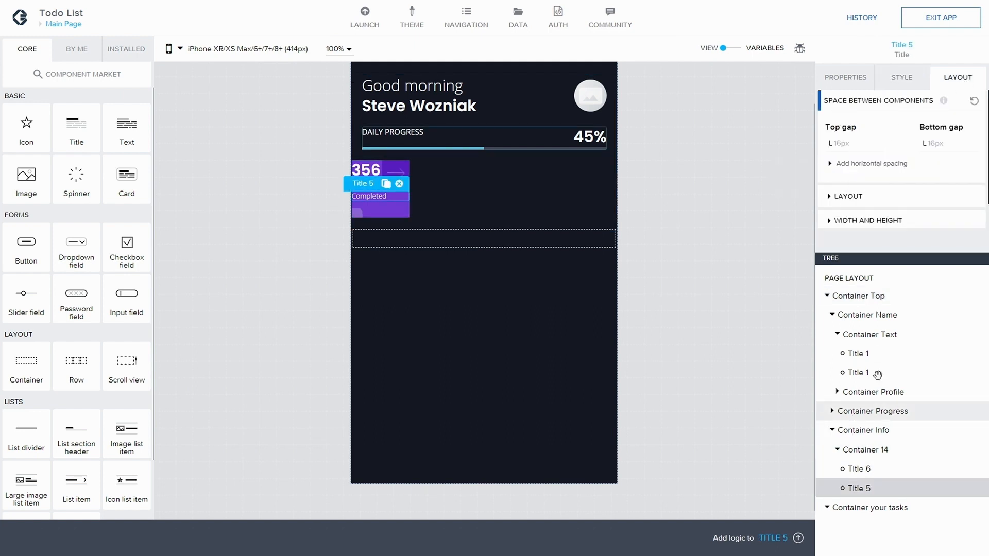
left_click(832, 145)
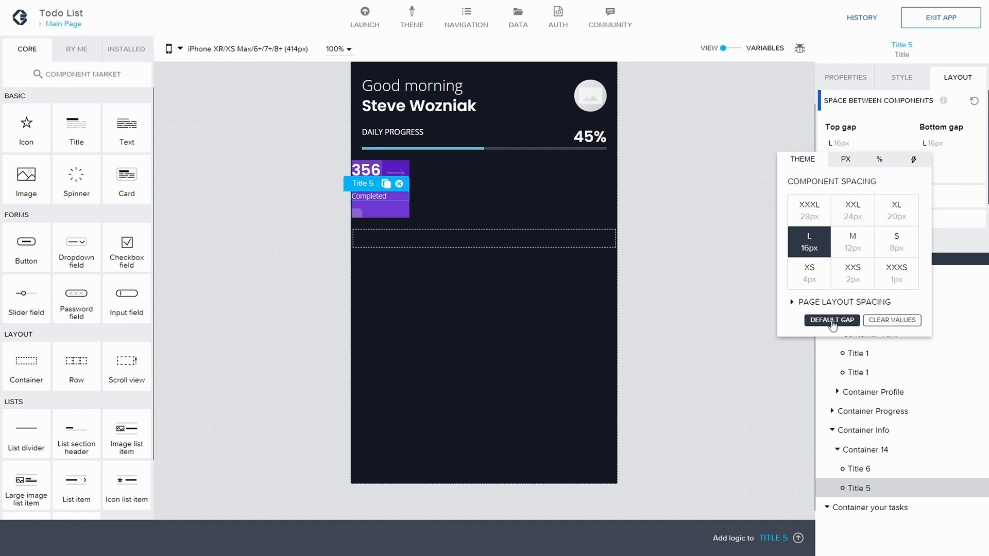
left_click(887, 320)
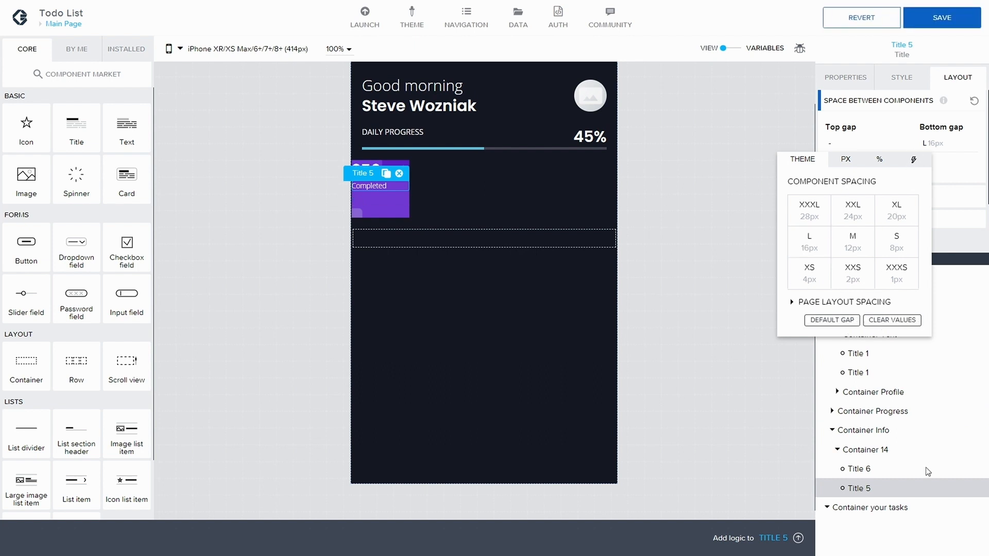
left_click(870, 467)
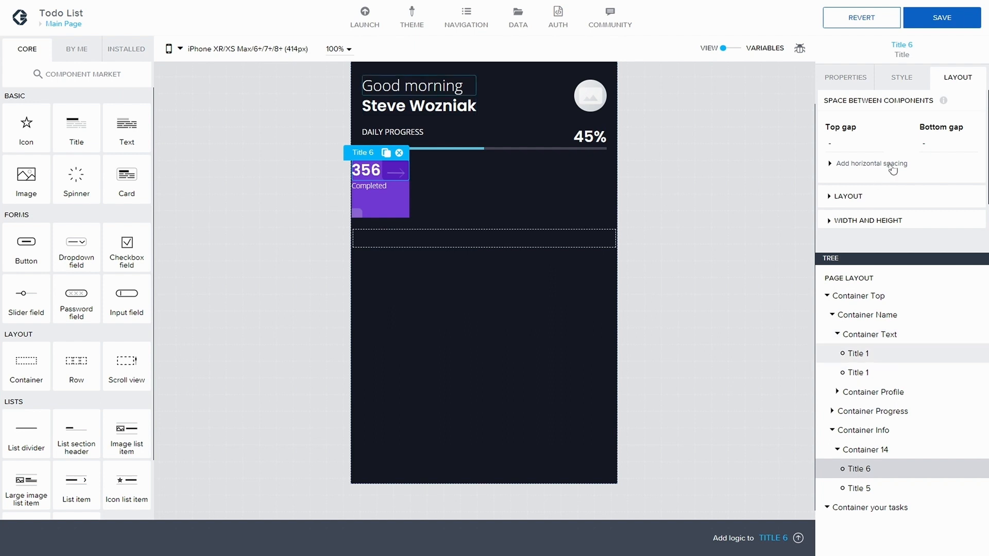
key("ctrl+s")
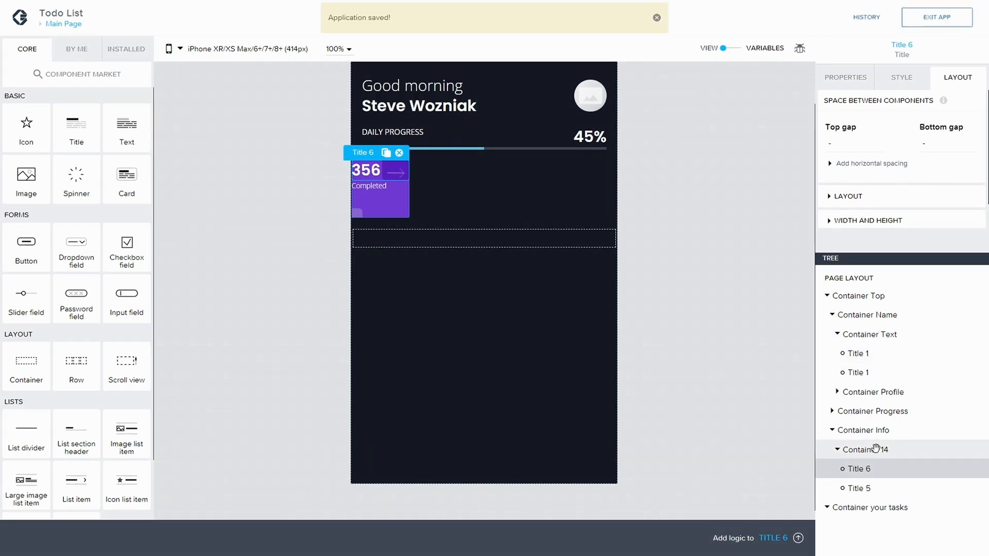
- Duplicate the purple container's Layout Container style class as Info Box and apply it to the container
left_click(875, 448)
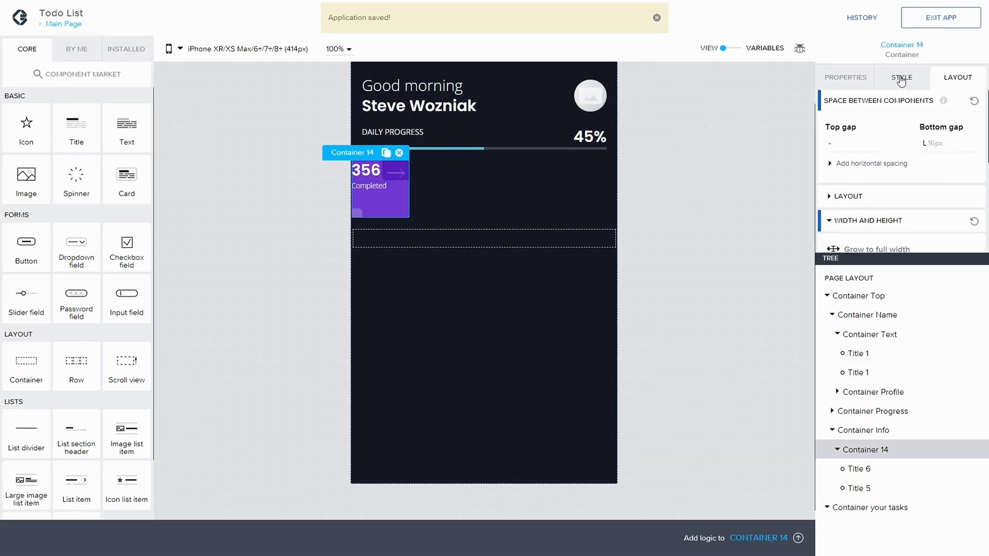
scroll(887, 163, "down", 1)
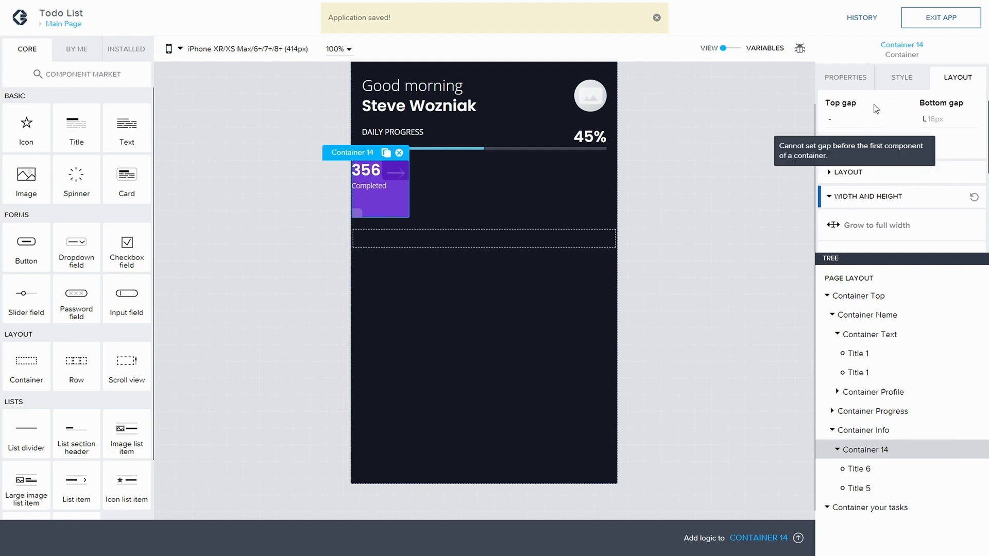
left_click(902, 78)
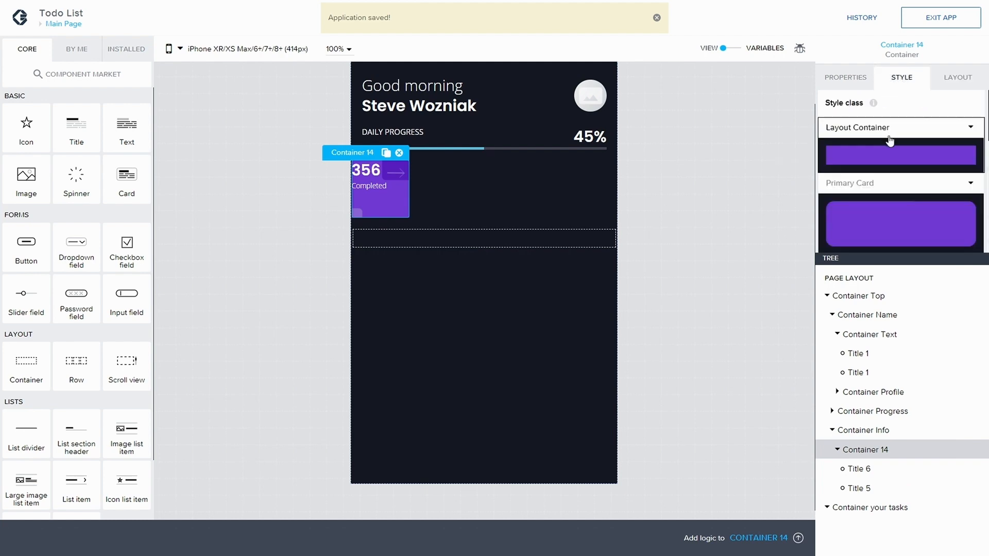
left_click(969, 127)
left_click(901, 168)
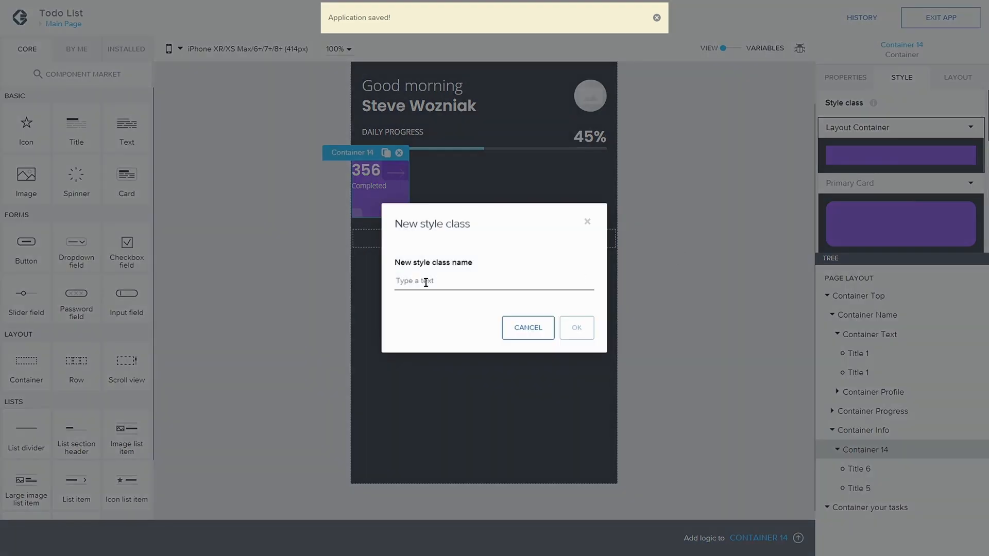
type("Bo")
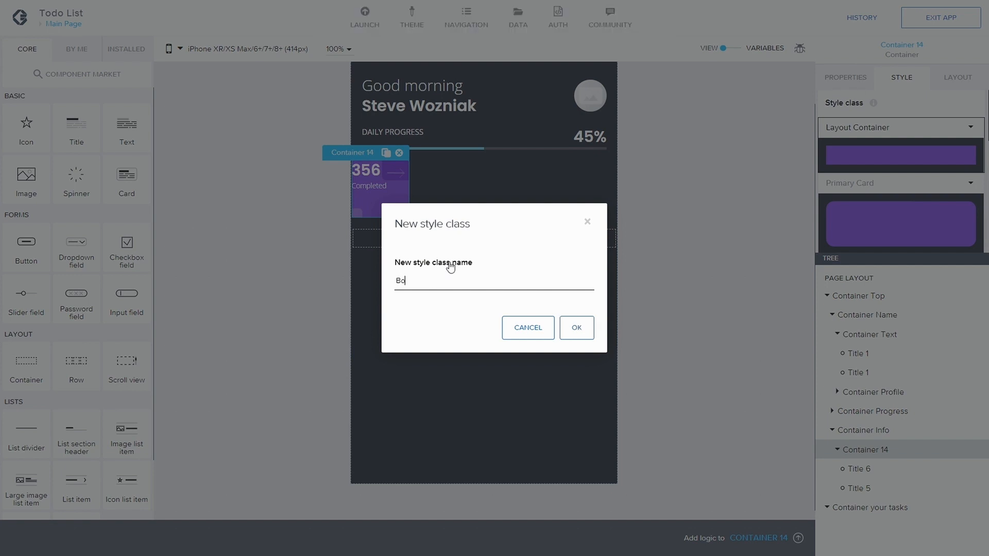
key("BackSpace")
key("BackSpace")
key("BackSpace")
type("In")
left_click(587, 327)
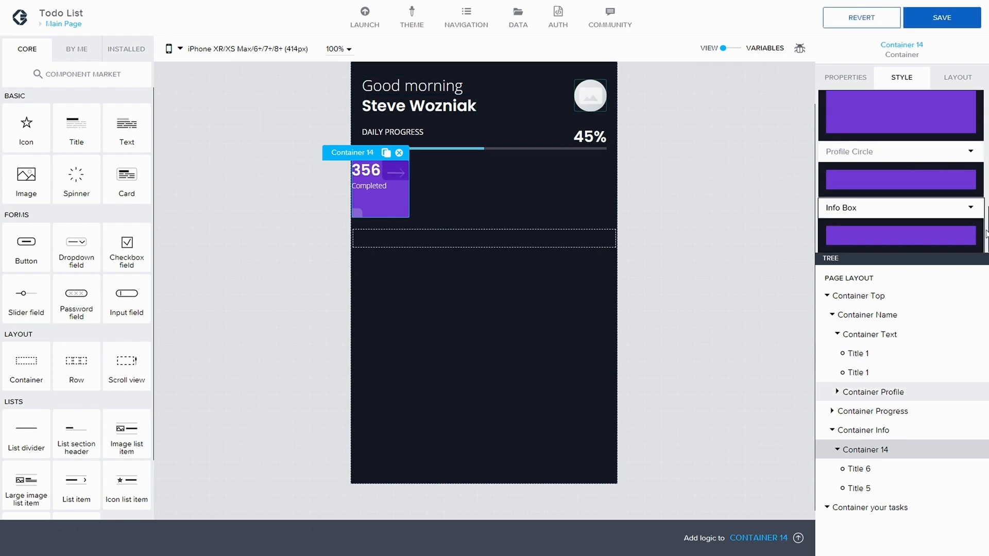
- Edit the Info Box style class and set its left padding to S (8px)
left_click(968, 208)
left_click(929, 223)
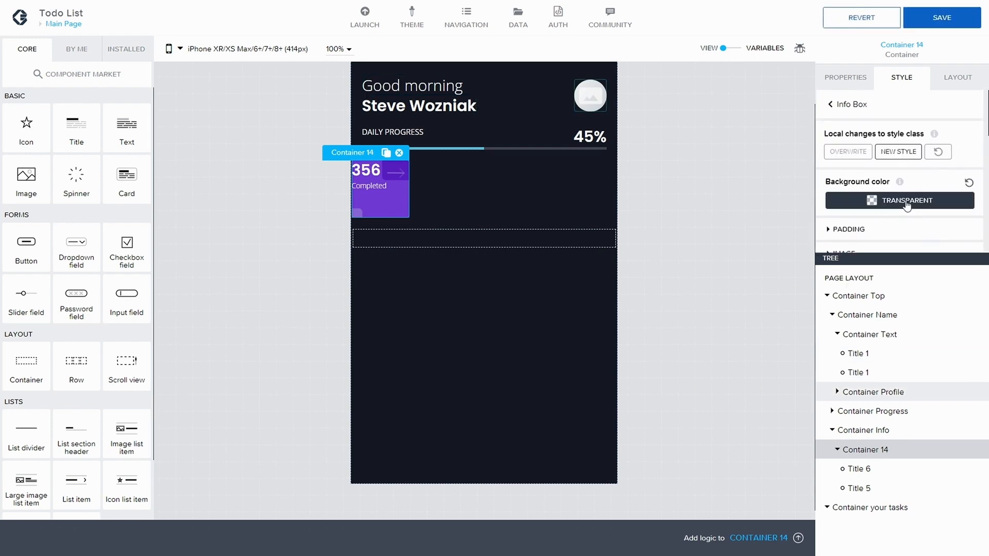
scroll(875, 163, "down", 3)
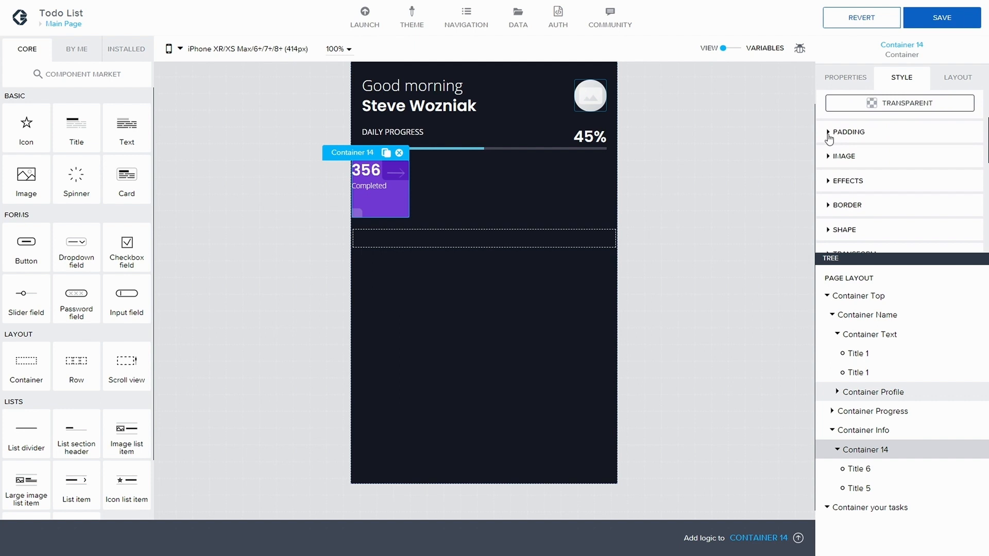
left_click(834, 133)
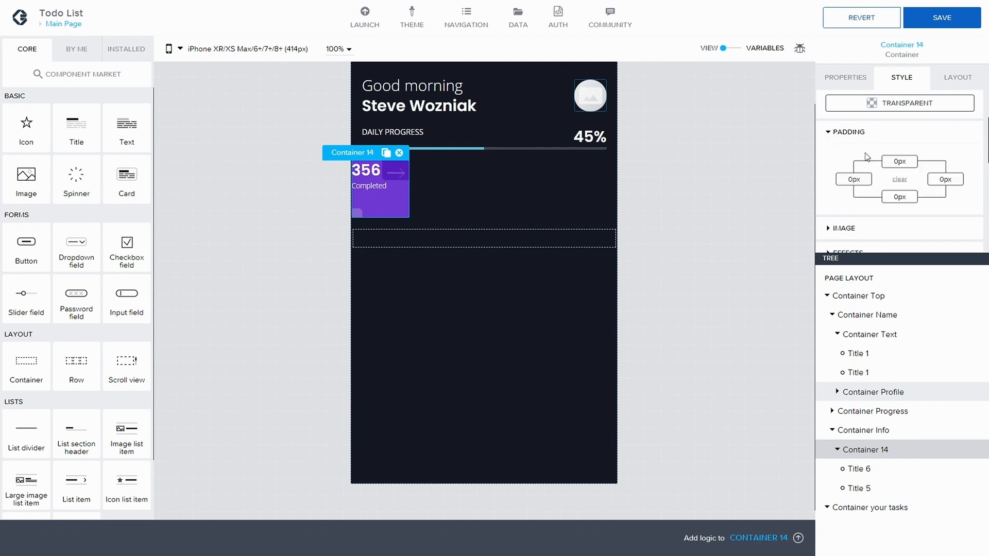
left_click(853, 179)
left_click(801, 193)
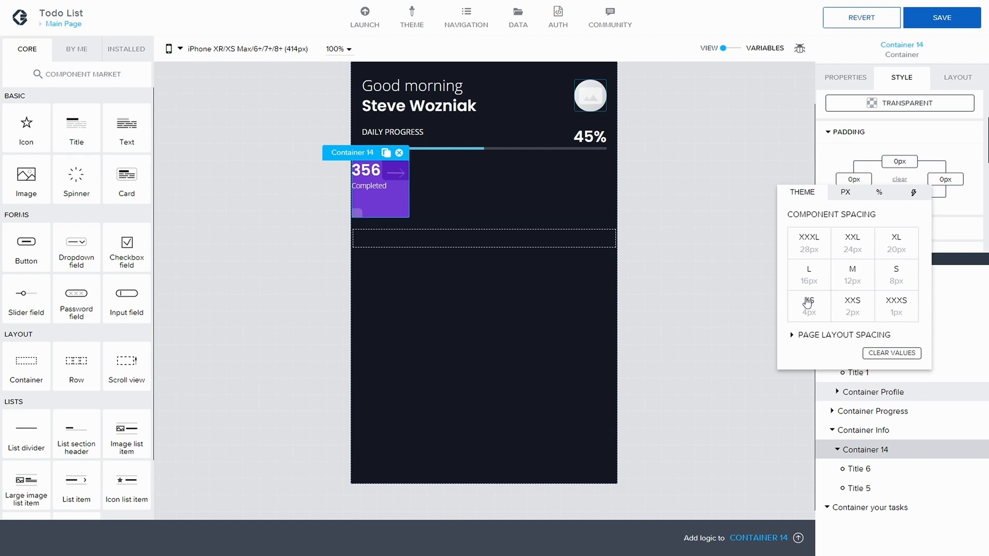
left_click(897, 284)
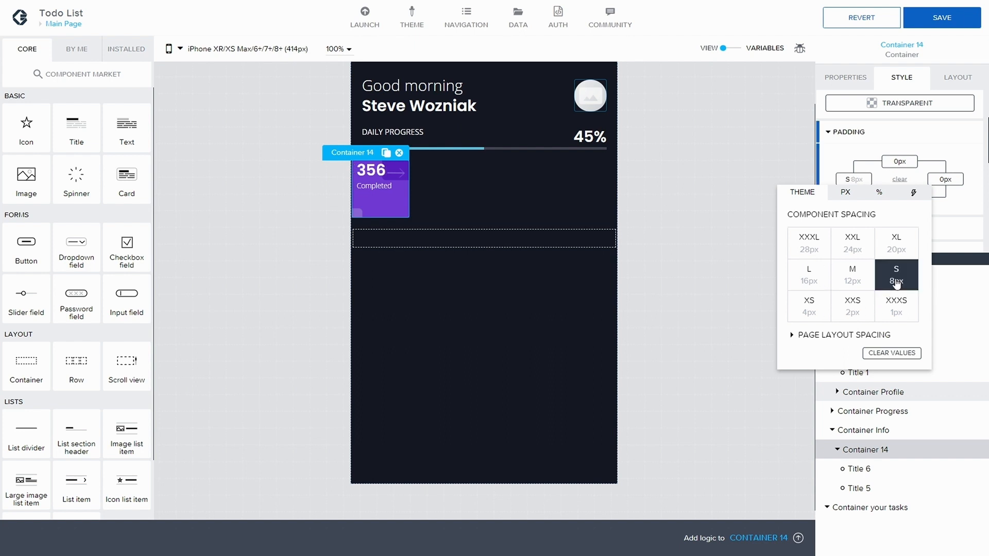
- Set the Info Box style's right padding to S (8px) and its top padding to L (16px)
left_click(952, 182)
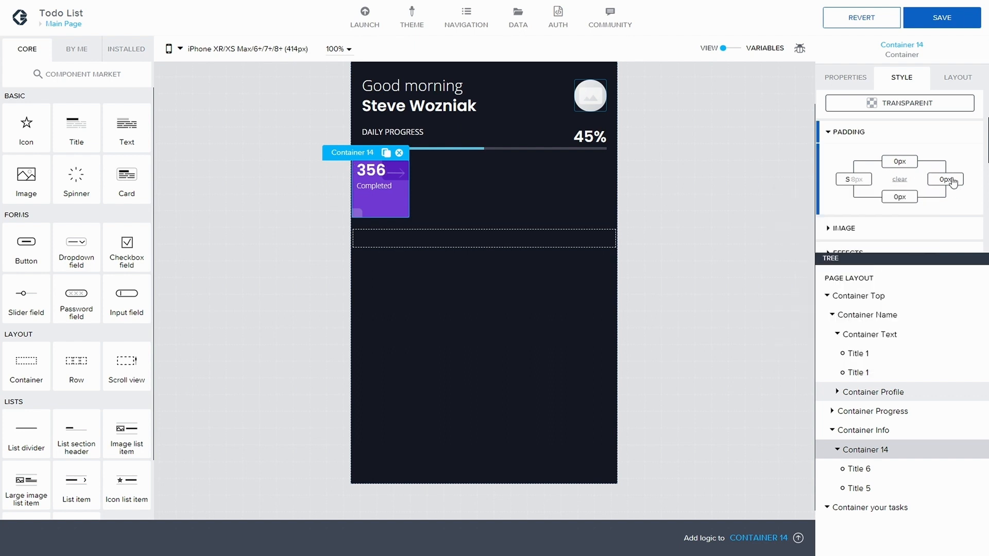
left_click(860, 194)
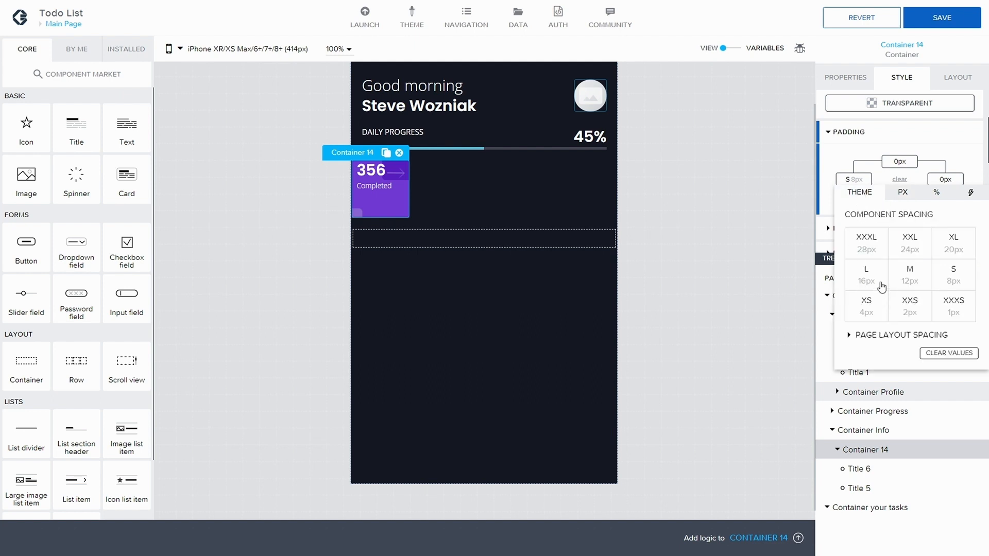
left_click(945, 281)
left_click(942, 152)
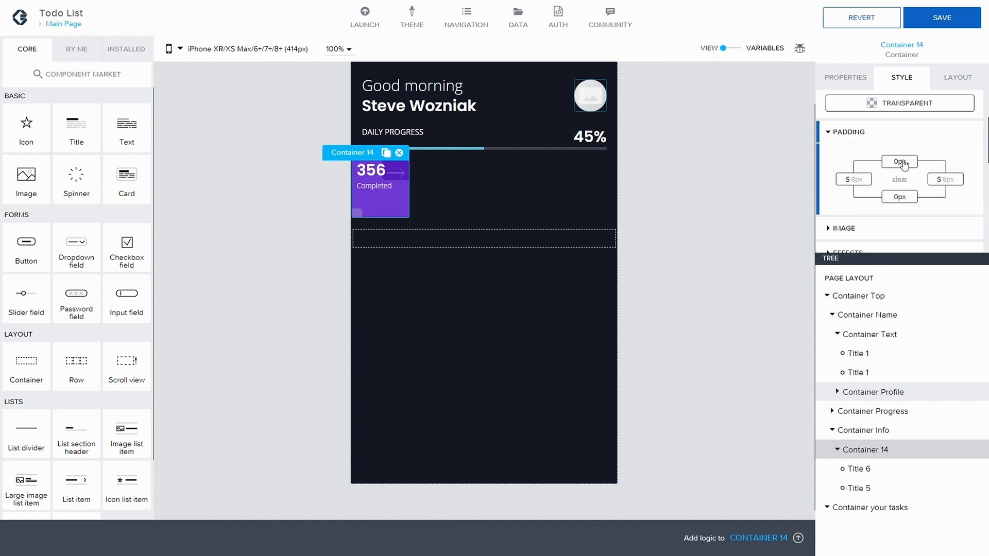
left_click(901, 162)
left_click(849, 177)
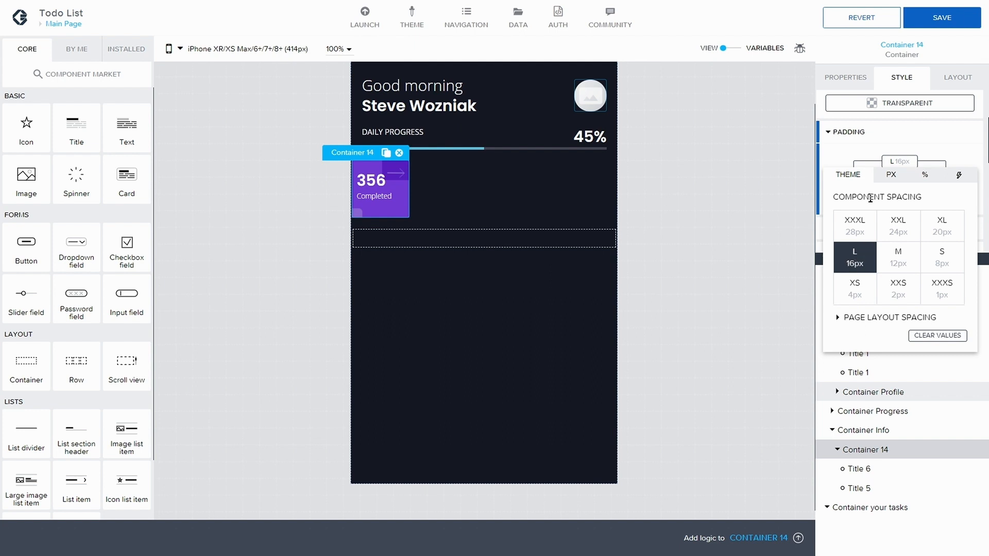
- Set the Info Box container's top padding to XXXL (28px)
left_click(942, 233)
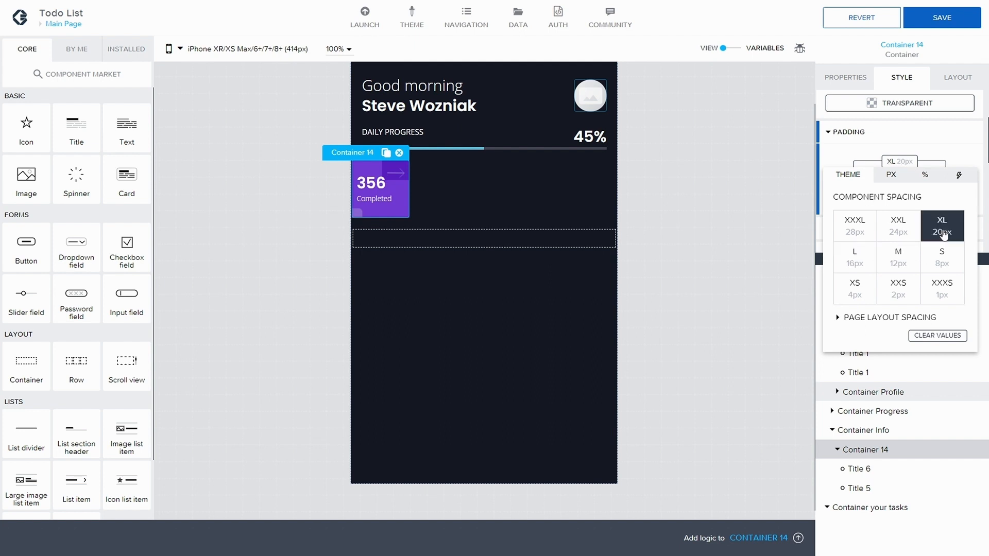
left_click(904, 230)
left_click(855, 231)
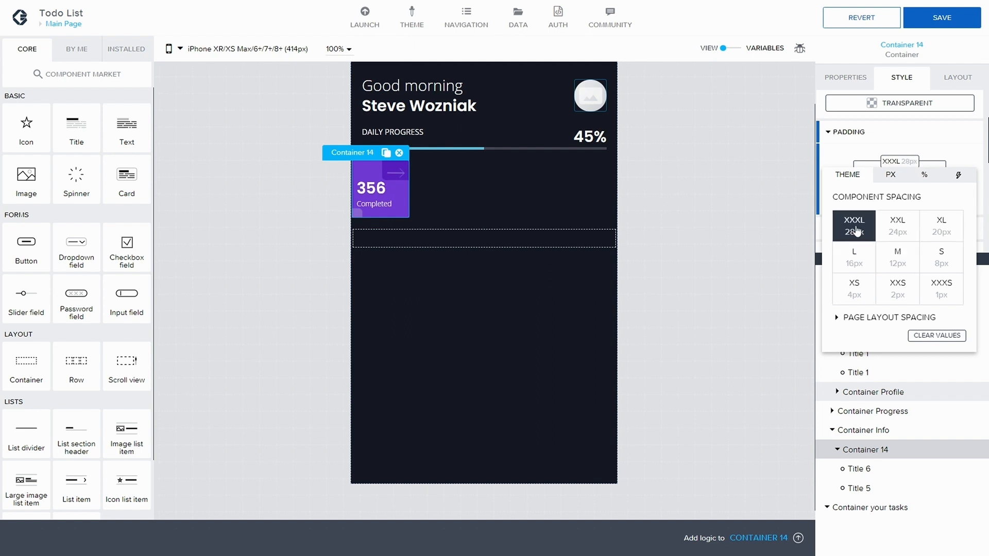
left_click(858, 146)
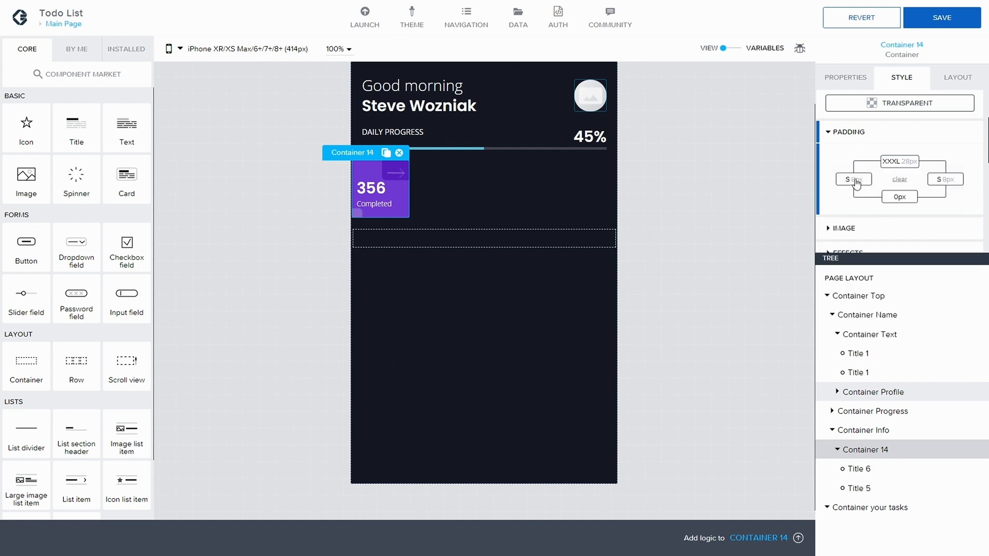
- Try centre text alignment on the card's 356 title and set it back to left
left_click(957, 77)
scroll(885, 208, "down", 1)
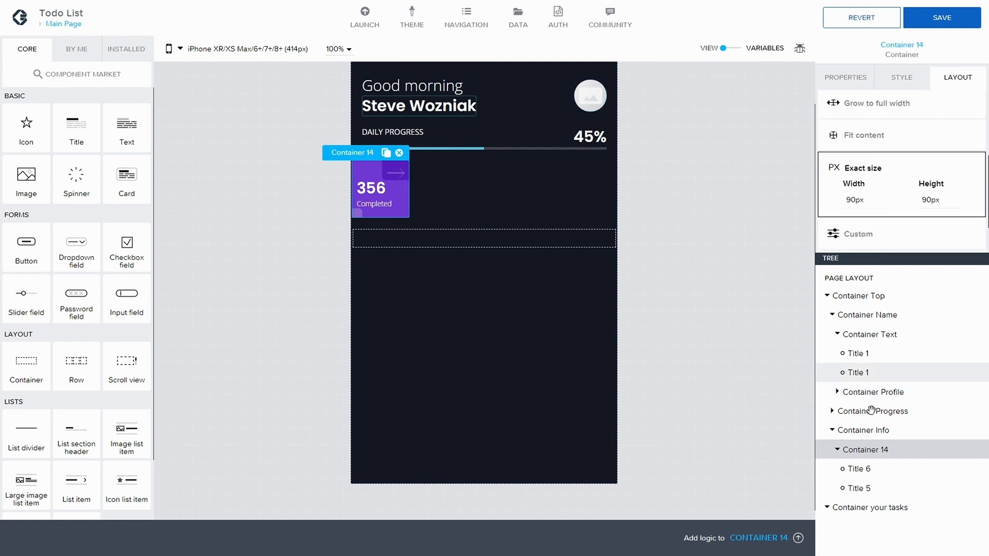
left_click(870, 467)
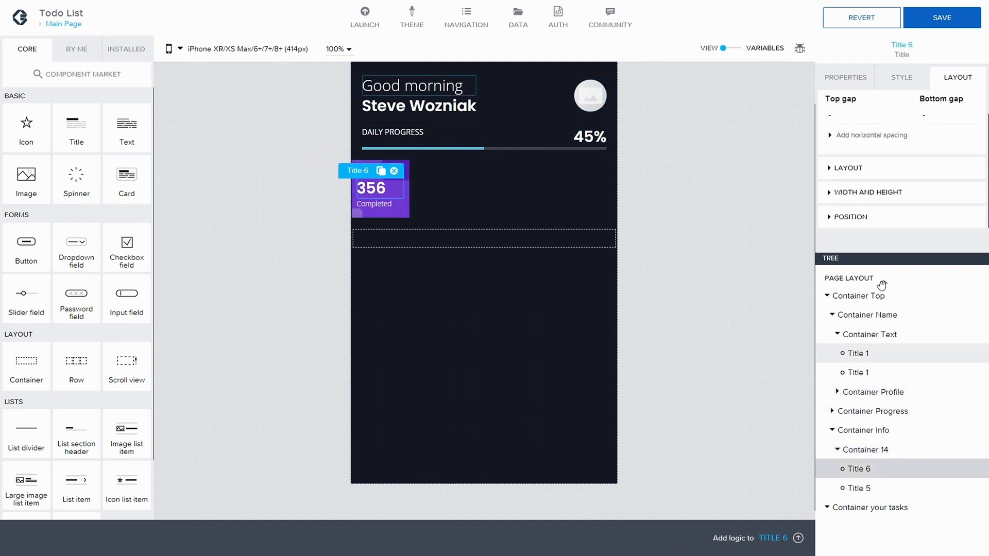
left_click(848, 167)
left_click(871, 187)
left_click(876, 223)
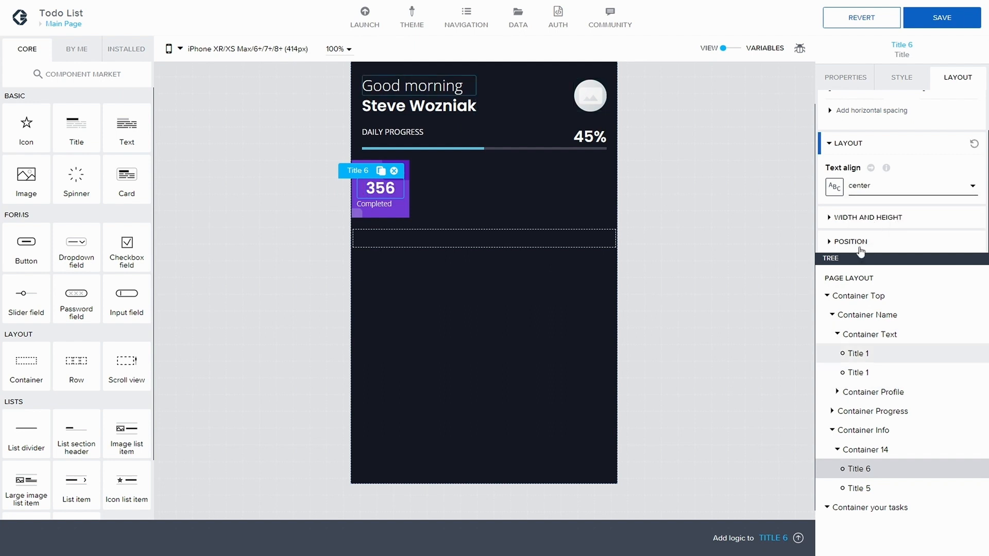
left_click(852, 191)
left_click(860, 204)
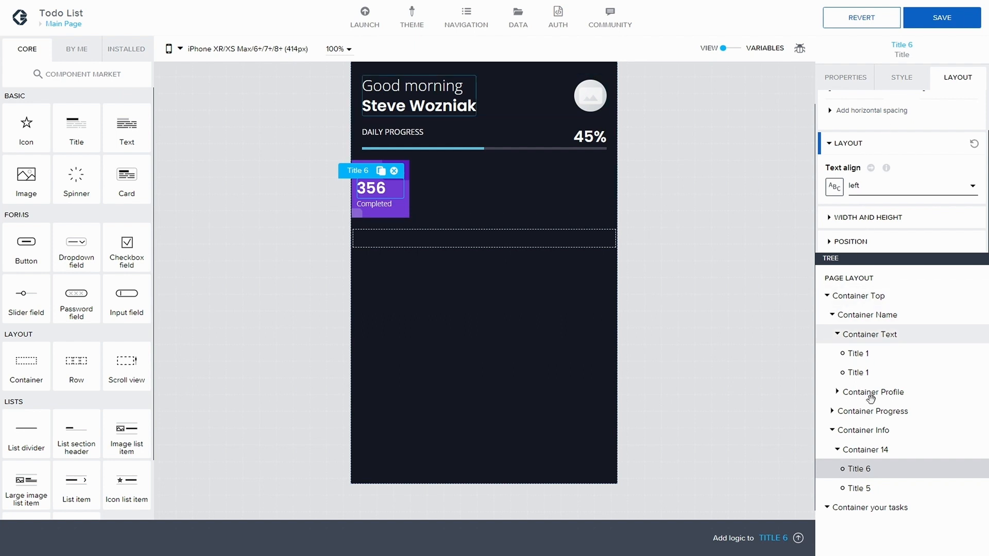
- Set the purple container's corner radius to Large rounding
left_click(882, 450)
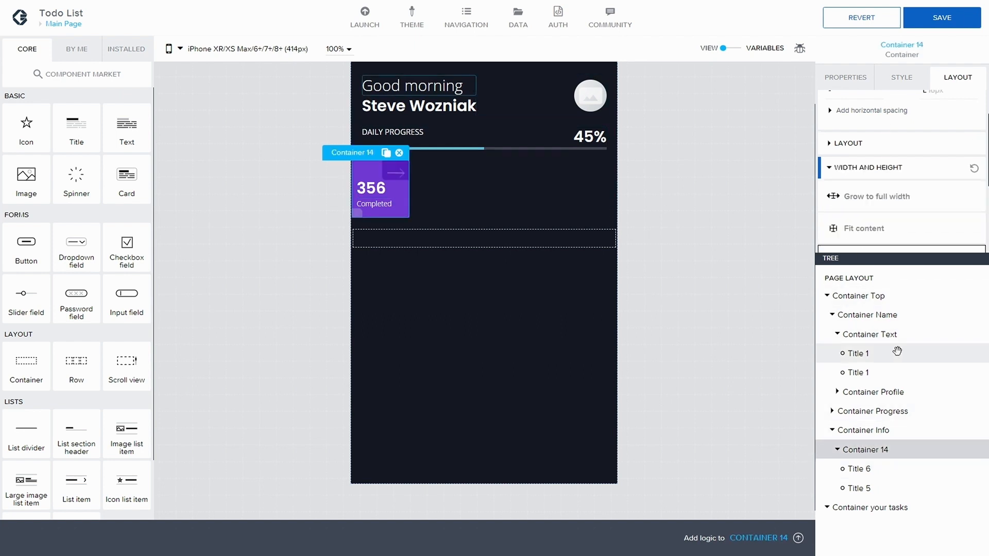
left_click(894, 81)
left_click(859, 225)
scroll(877, 209, "down", 5)
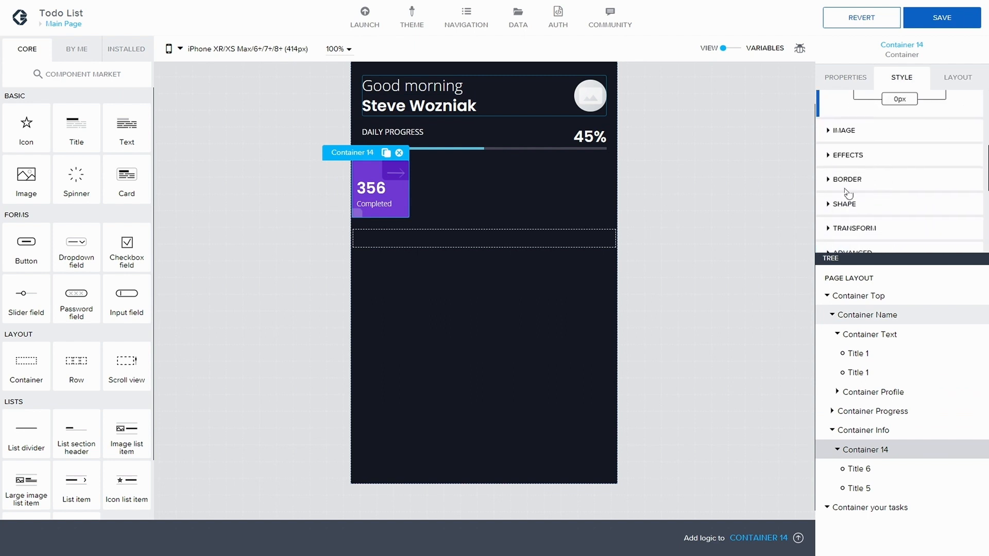
left_click(830, 205)
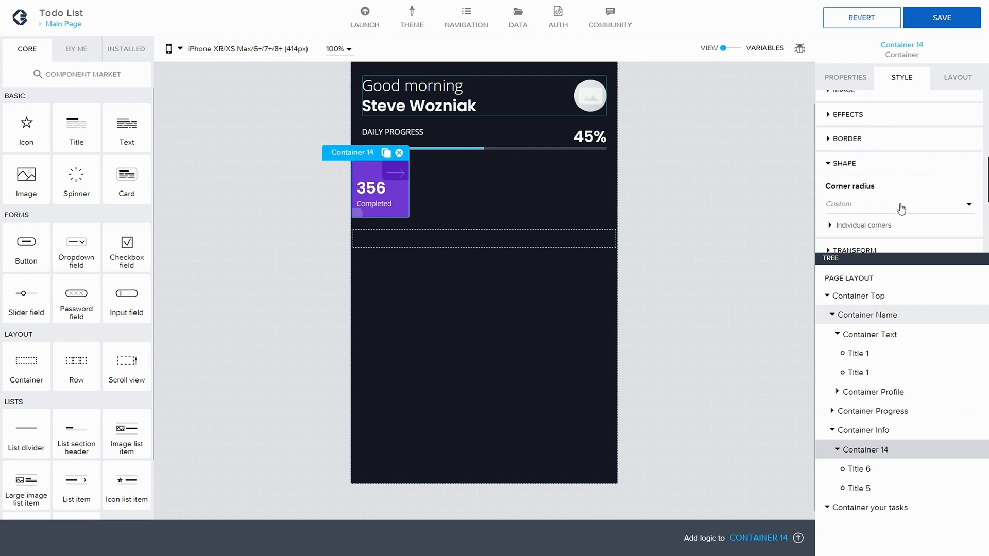
left_click(865, 172)
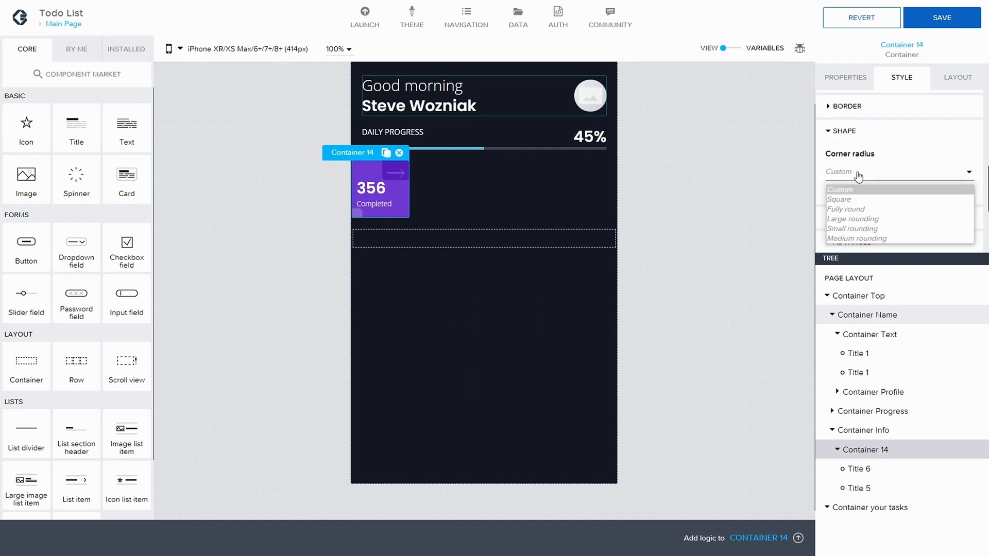
left_click(868, 219)
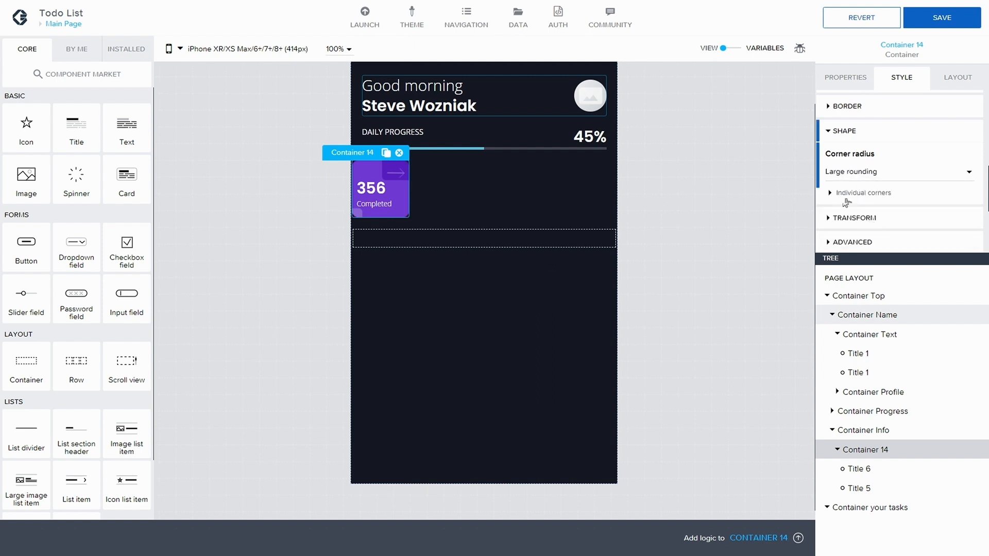
- Reset the bindings of the purple container's four individual corner radii to the default (unset) value
scroll(865, 226, "down", 1)
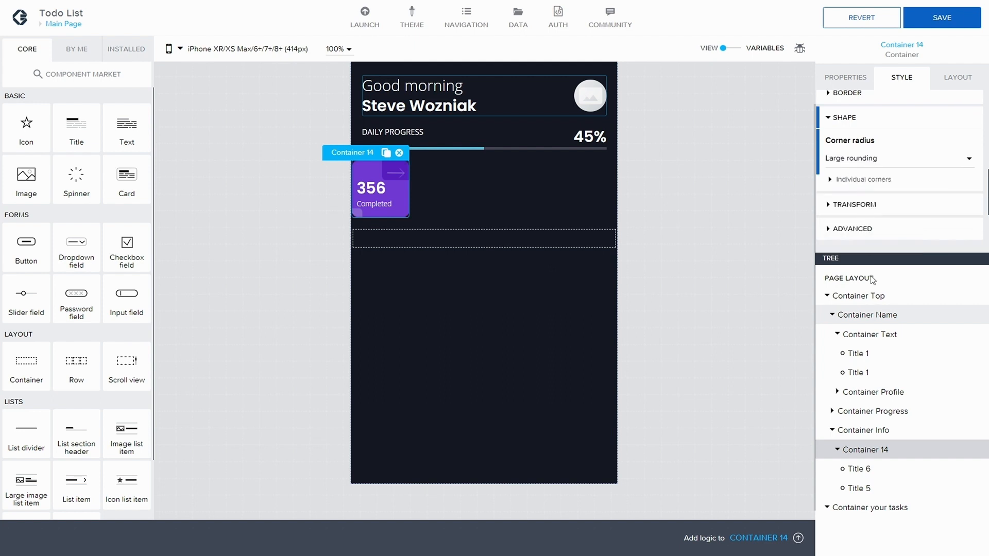
left_click(829, 170)
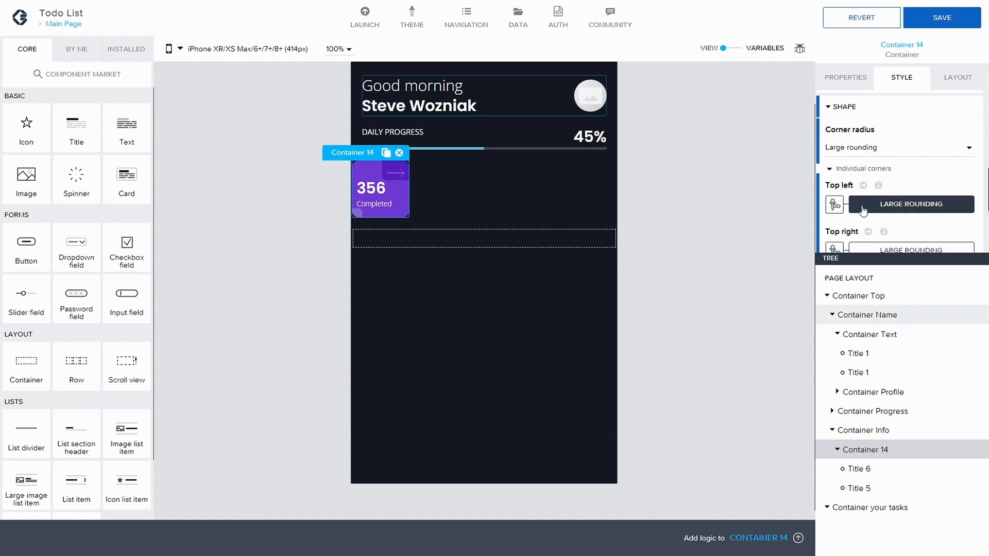
left_click(834, 204)
left_click(348, 227)
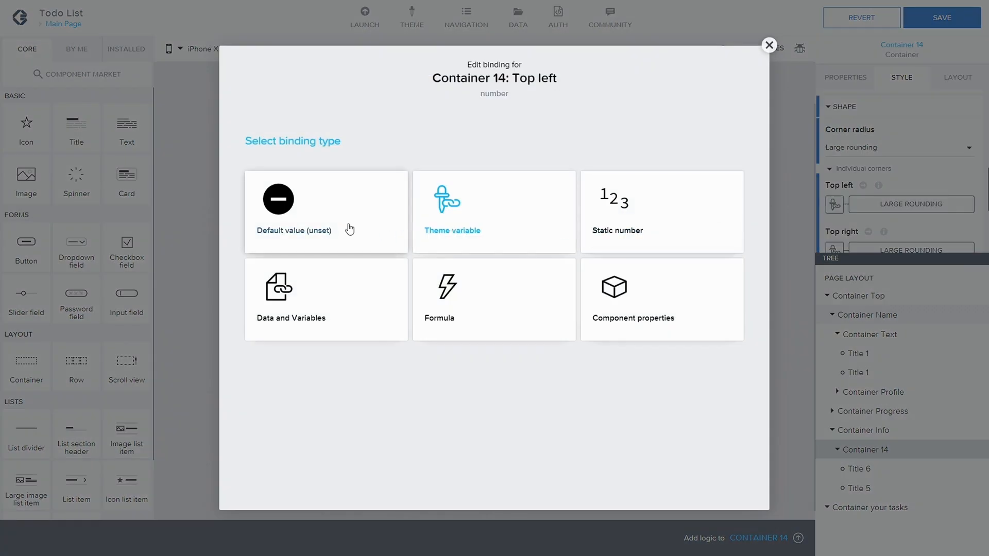
left_click(834, 248)
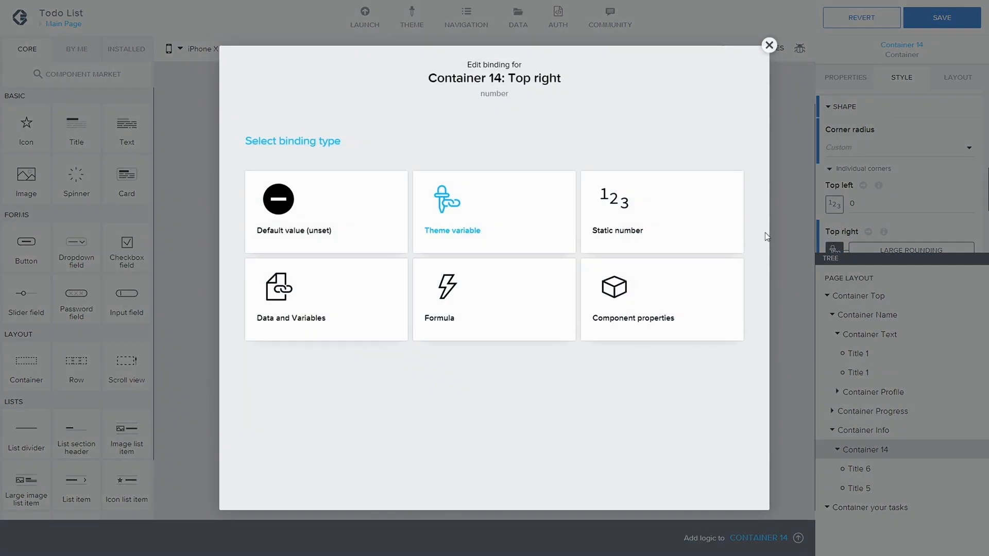
left_click(369, 214)
scroll(874, 221, "down", 1)
left_click(834, 225)
left_click(371, 208)
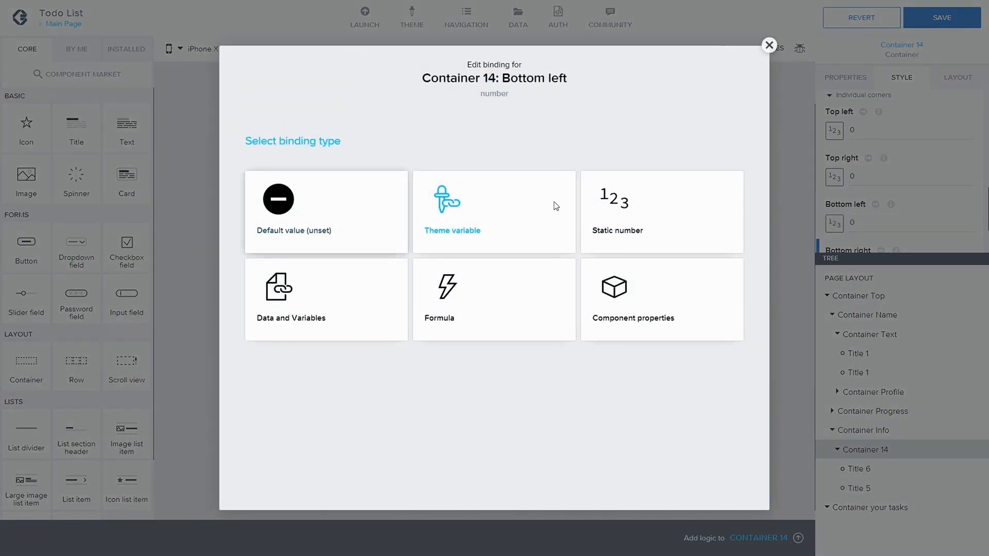
scroll(762, 219, "down", 1)
scroll(861, 224, "down", 1)
left_click(834, 220)
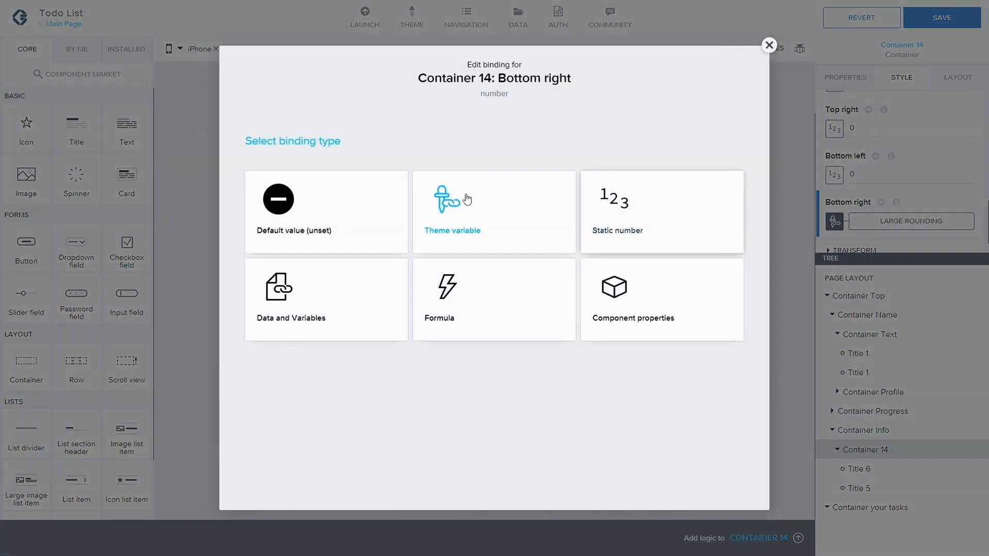
left_click(384, 206)
- Set the container's top right, bottom left and bottom right corner radii to 30
left_click_drag(858, 128, 836, 129)
left_click(852, 127)
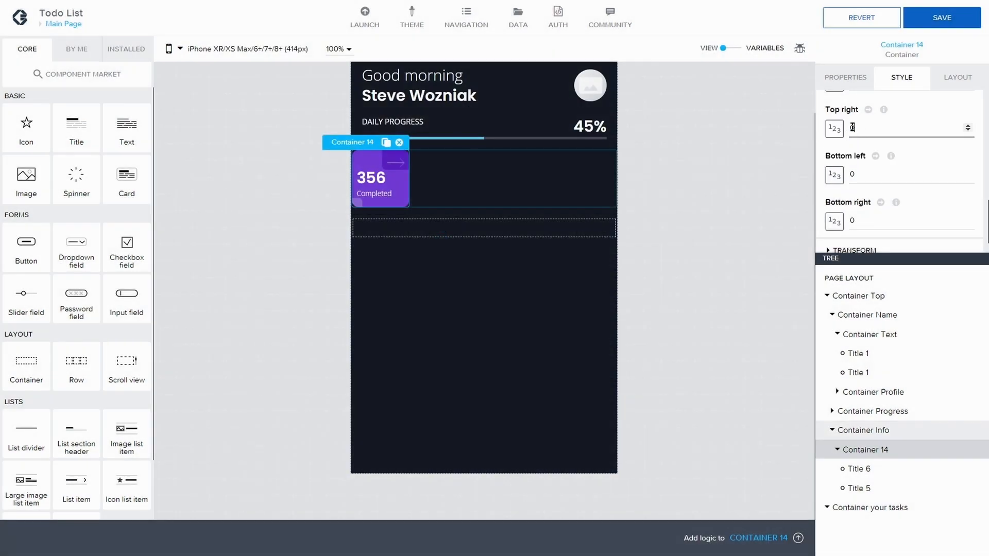
key("BackSpace")
type("30")
left_click(930, 172)
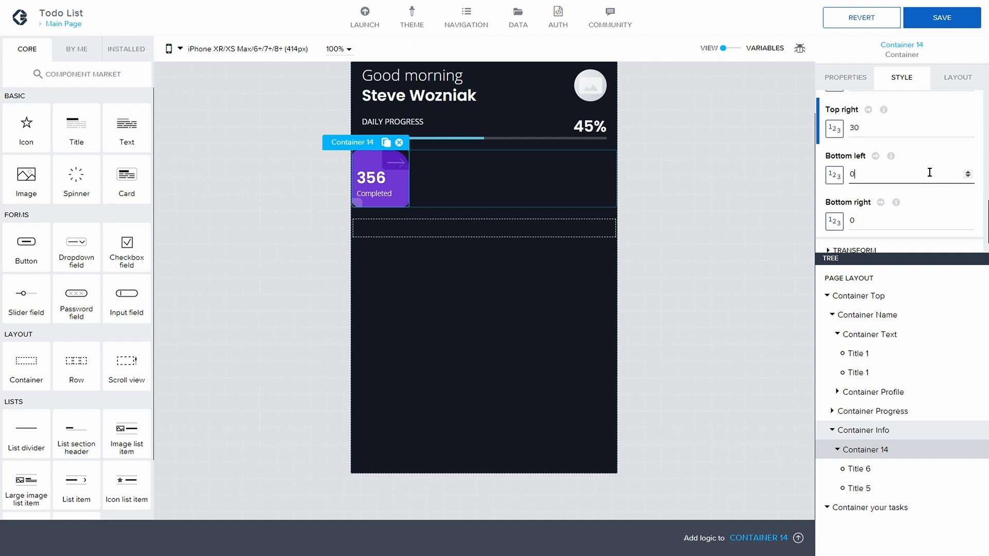
key("BackSpace")
type("30")
key("Tab")
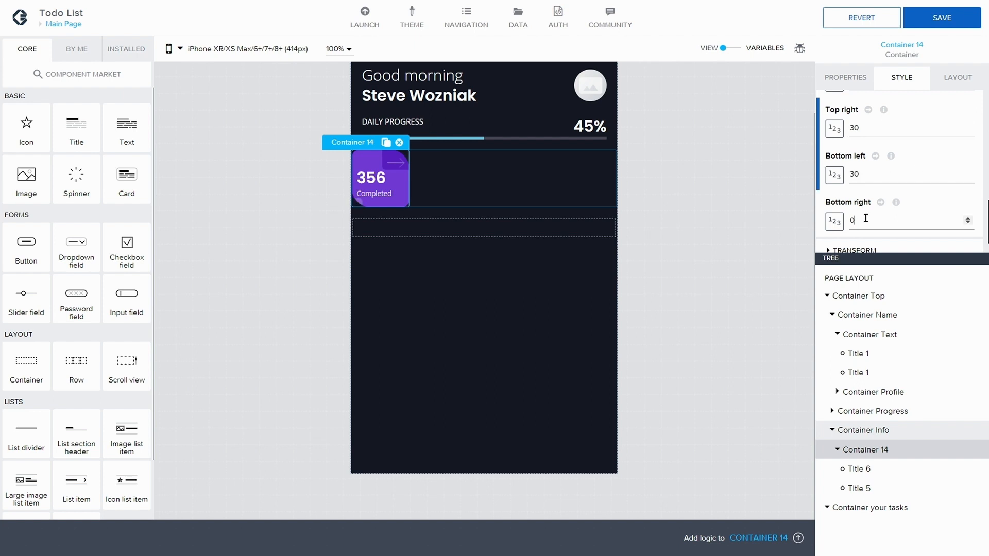
mouse_move(881, 203)
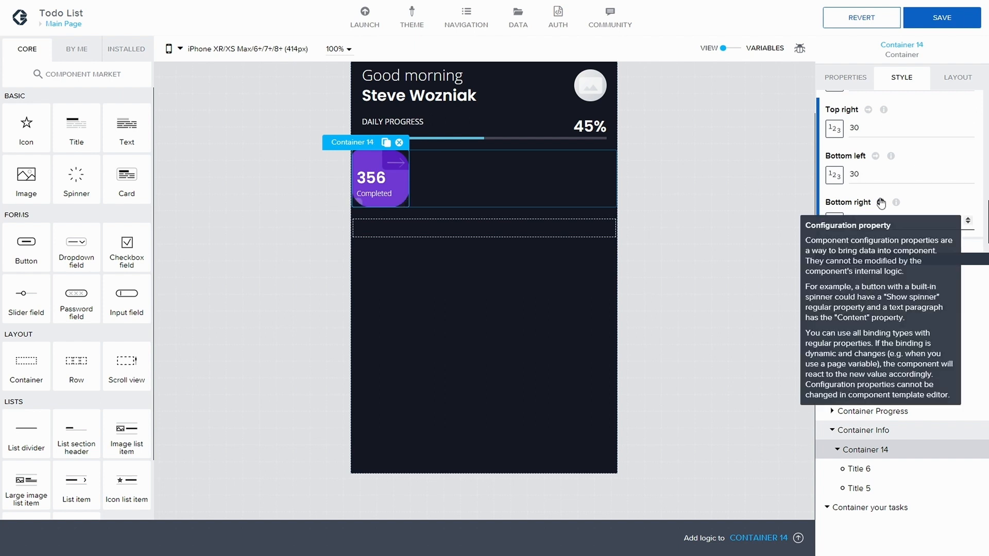
mouse_move(874, 157)
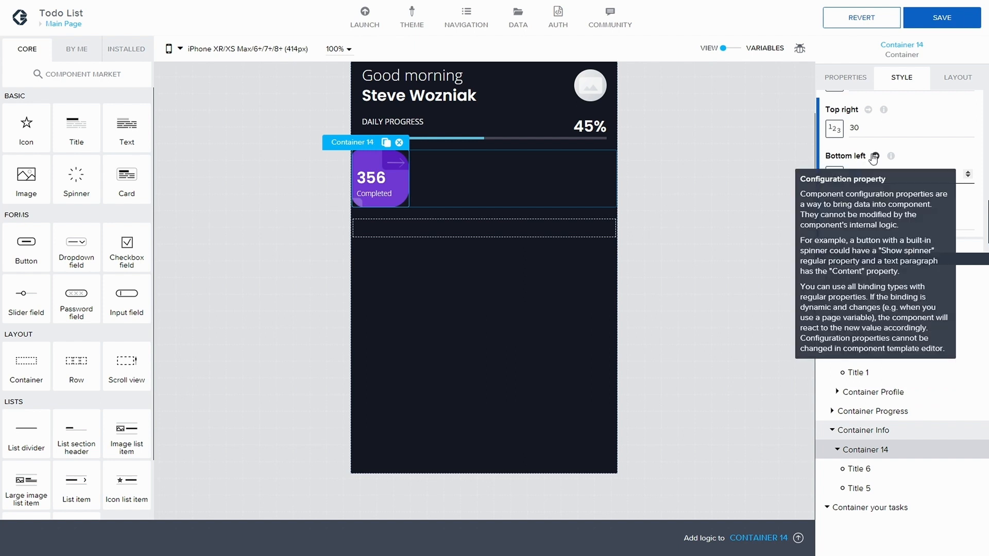
- Set all four individual corner radii of the purple container to 20
double_click(860, 126)
type("82")
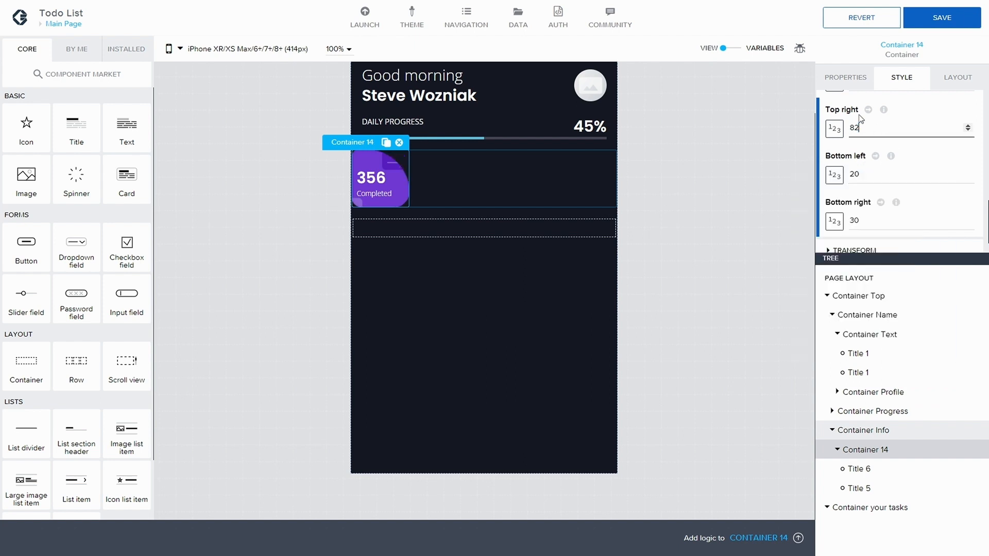
type("0")
key("BackSpace")
key("BackSpace")
key("BackSpace")
type("2")
double_click(856, 220)
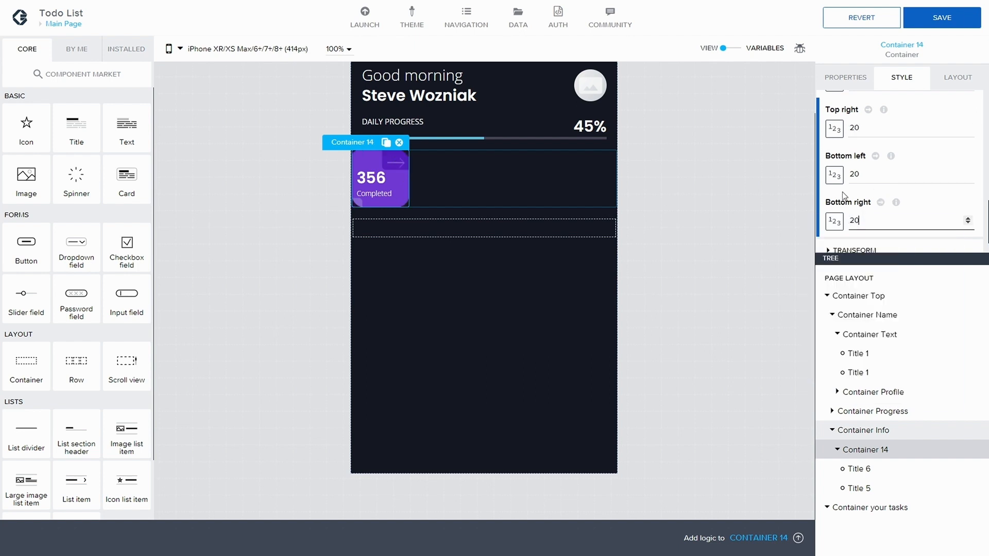
scroll(892, 124, "up", 1)
left_click_drag(855, 155, 848, 156)
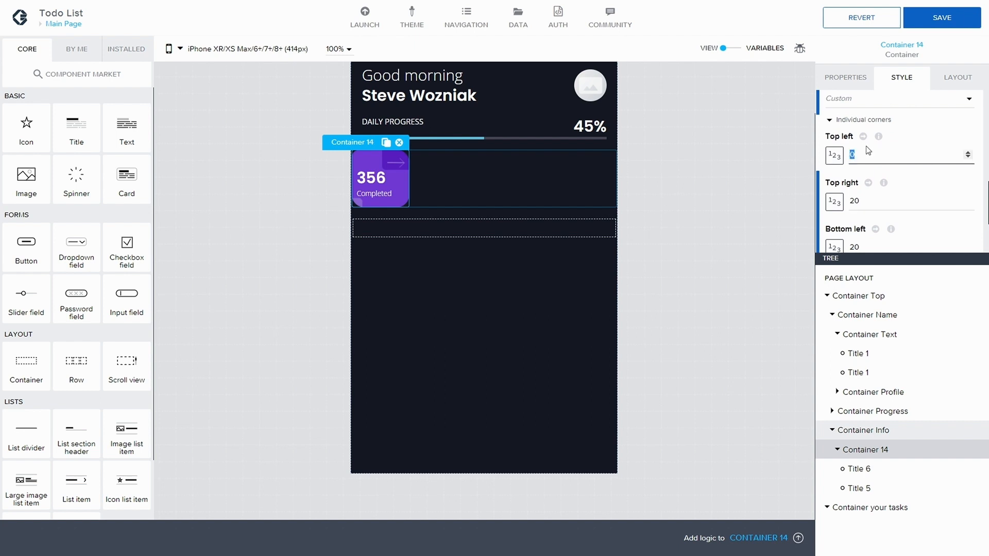
type("20")
left_click(709, 162)
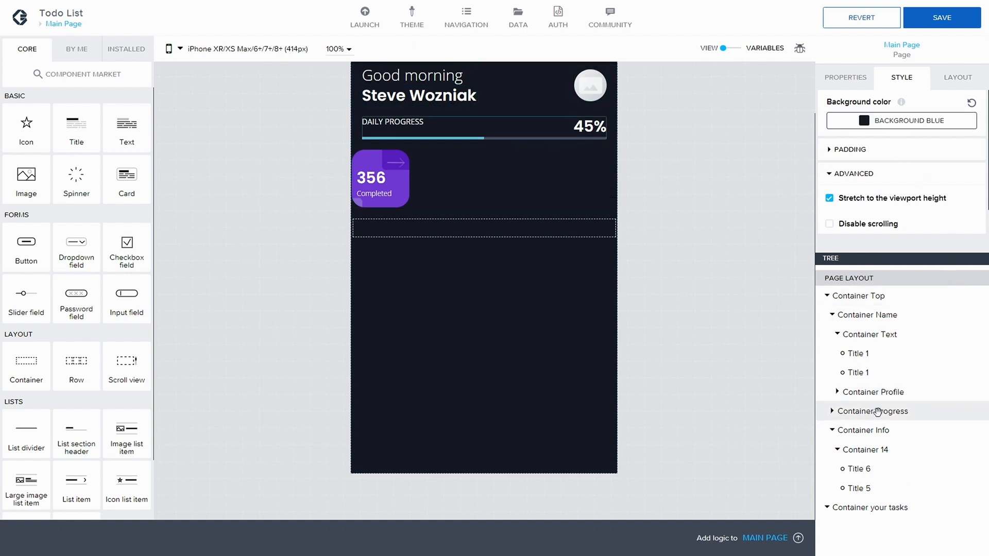
- Set the purple container's left padding to L (16px) and save the application
left_click(878, 450)
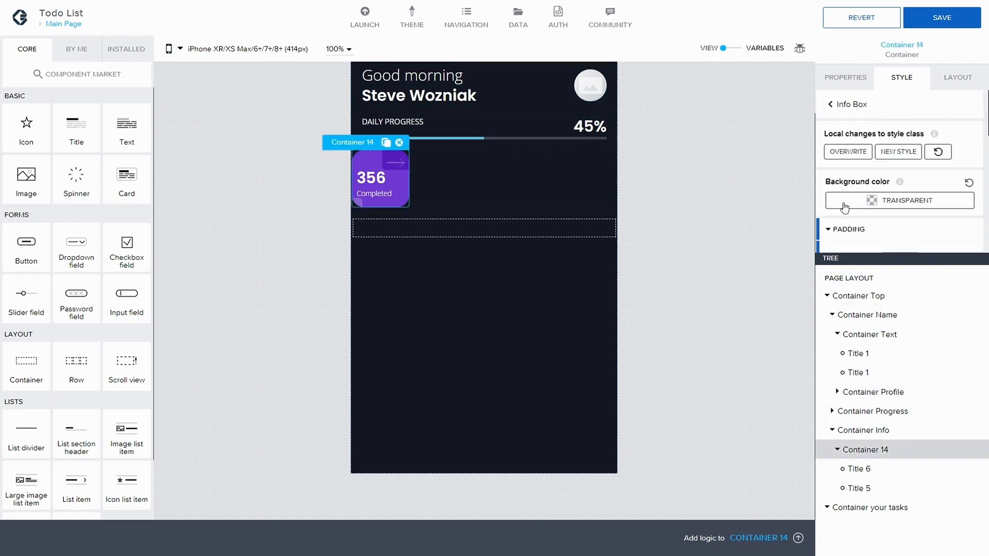
scroll(845, 160, "down", 2)
left_click(856, 205)
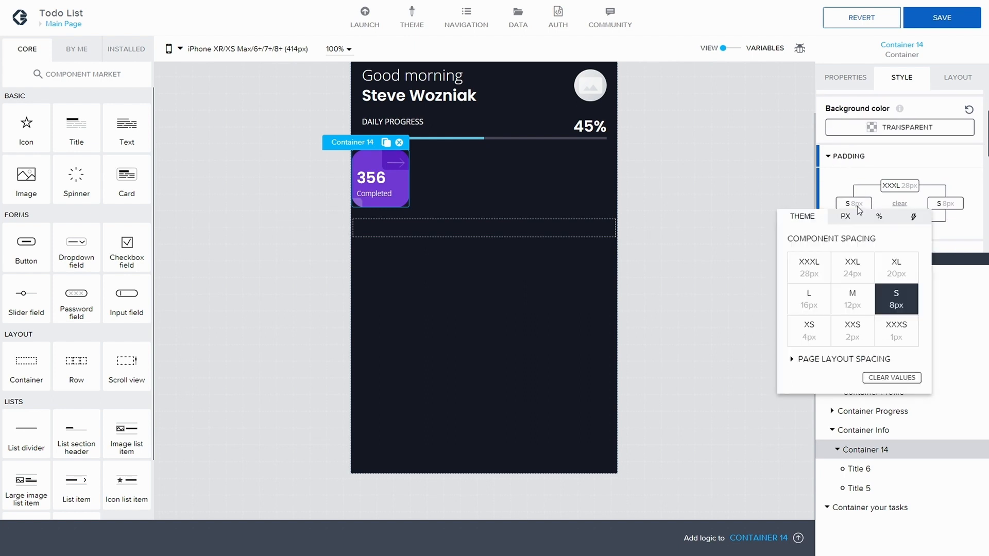
left_click(809, 301)
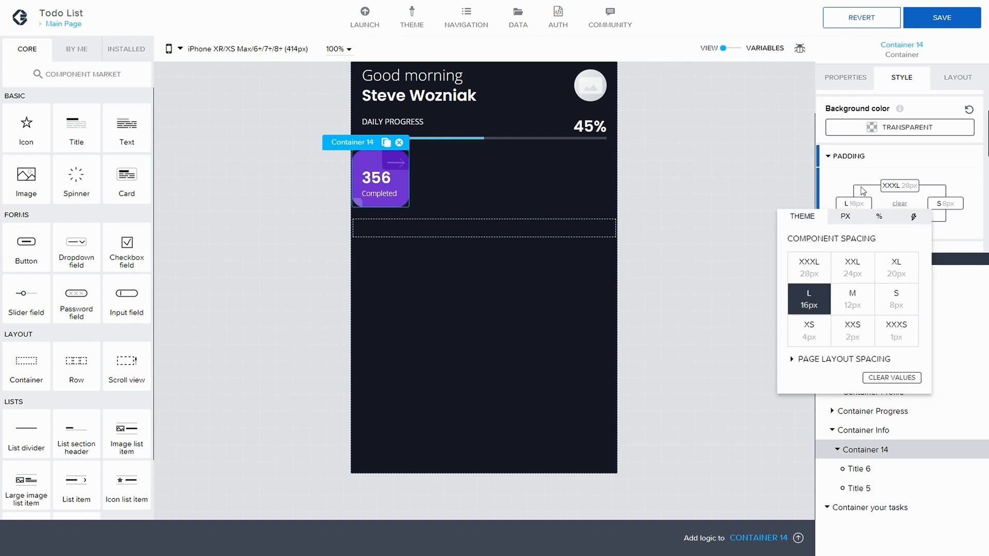
left_click(941, 19)
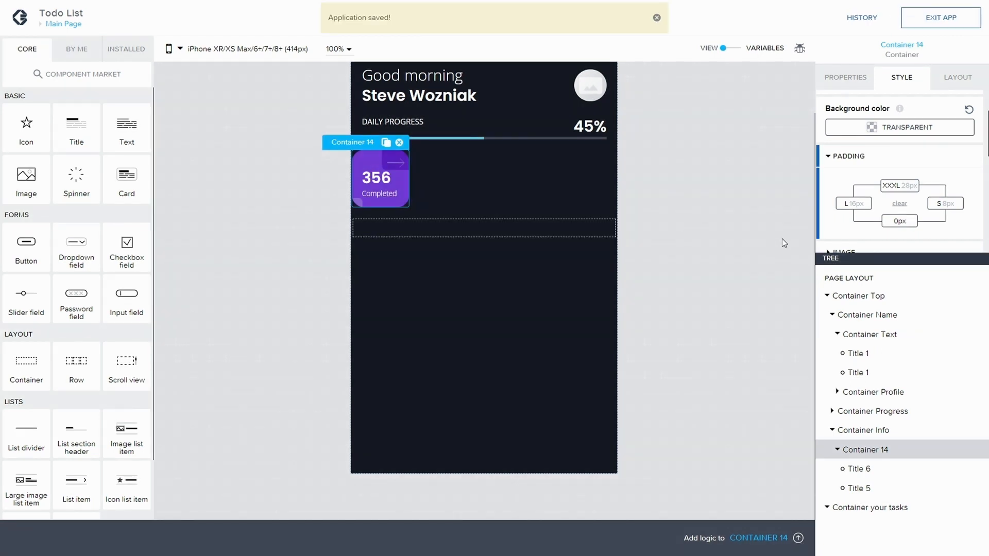
- Copy the purple card container, paste it into Container Info and expand the second card in the tree
left_click(837, 450)
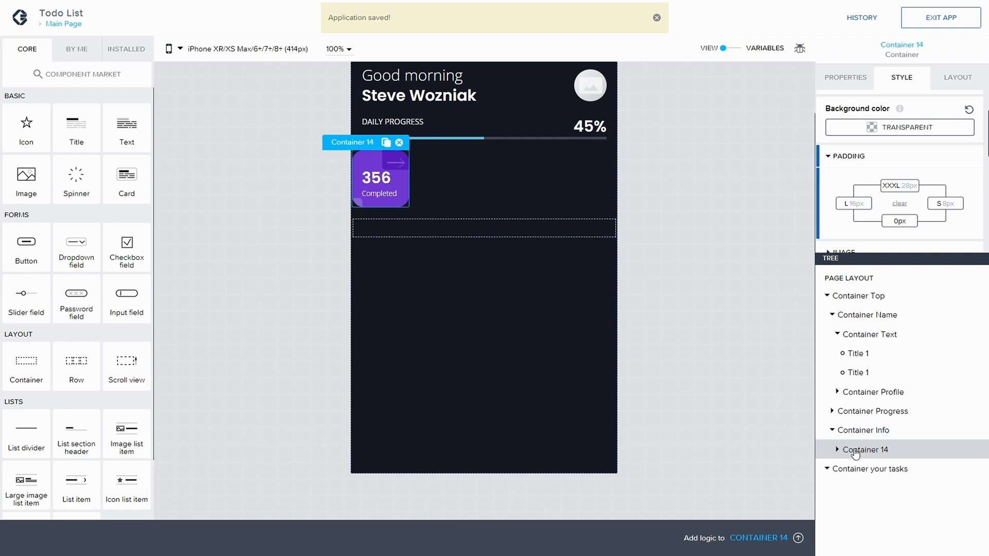
key("ctrl+c")
left_click(874, 431)
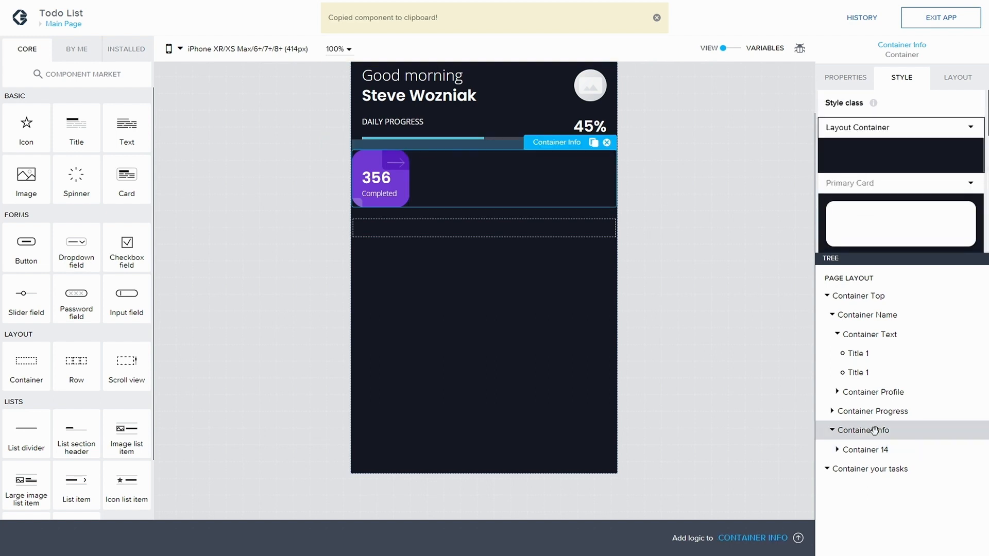
key("ctrl+v")
left_click(847, 449)
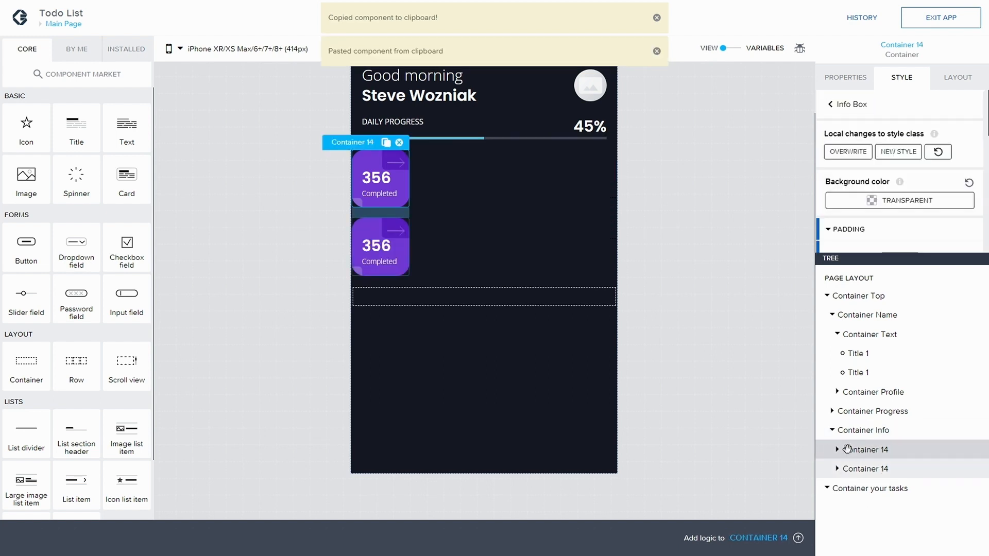
left_click(838, 469)
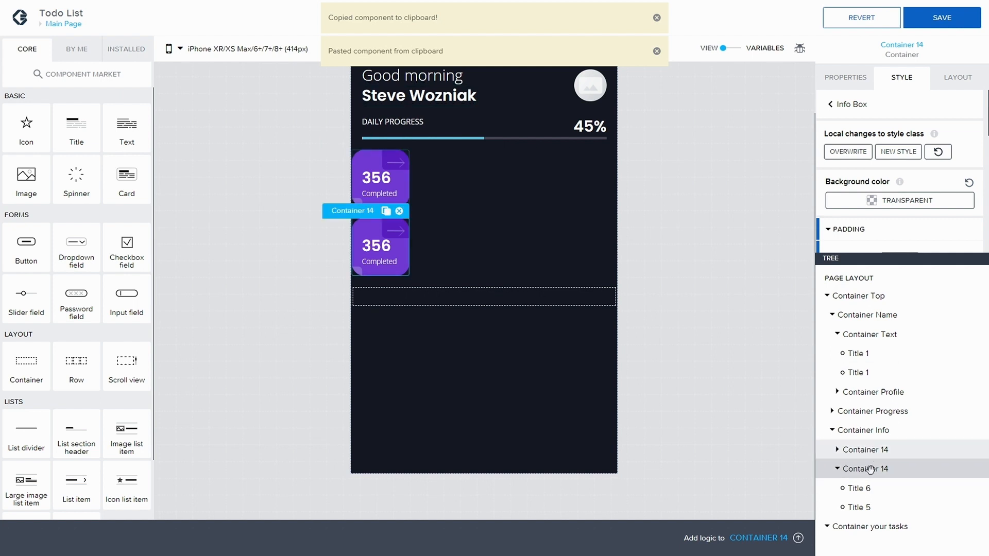
- Change the second card's background image to turquoise.png from the image assets
left_click(846, 151)
left_click(851, 81)
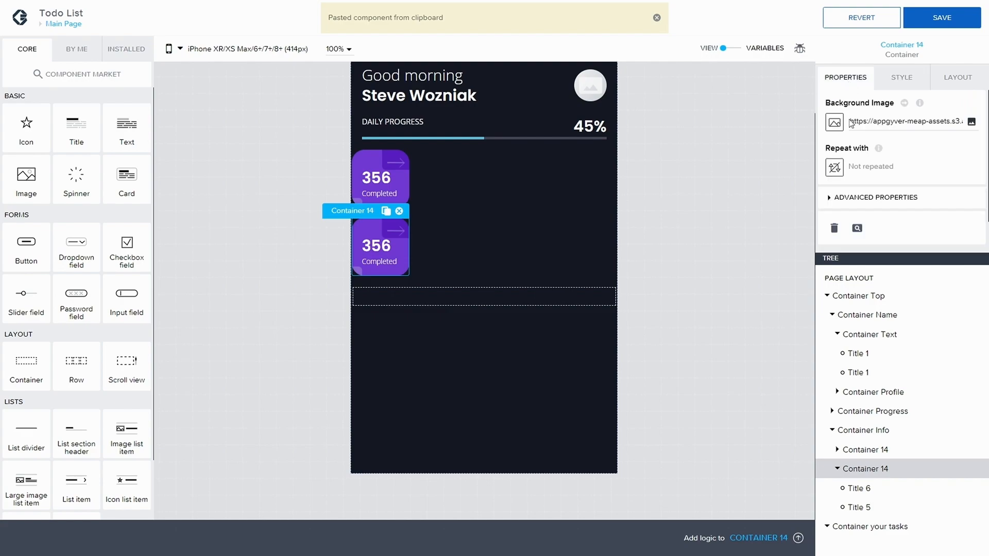
left_click(970, 123)
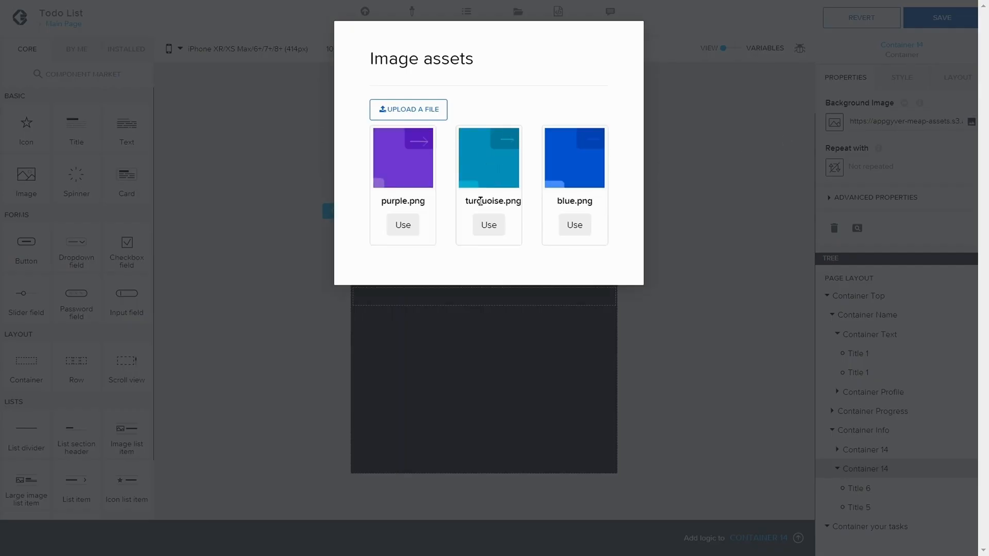
left_click(490, 226)
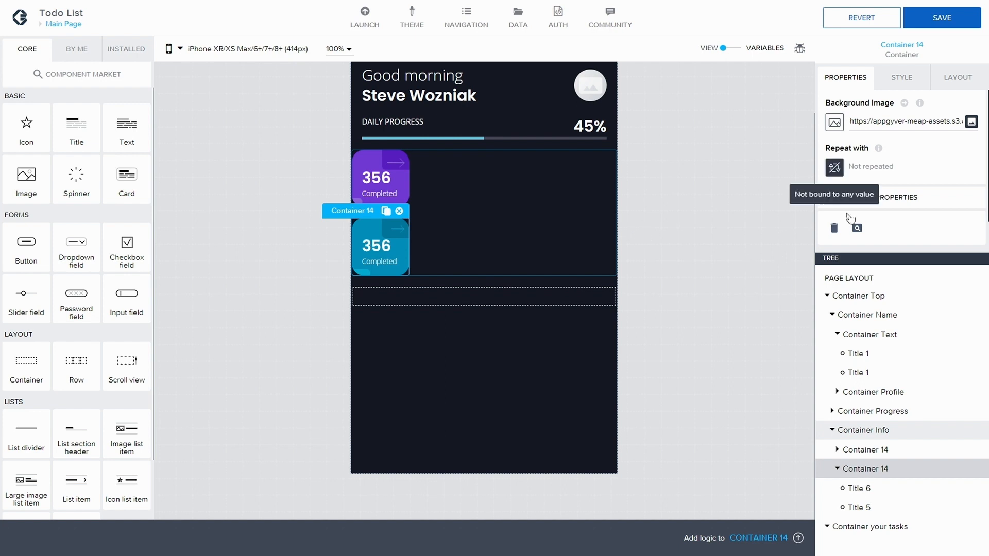
- Set the content of the turquoise card's number title to 16
left_click(858, 489)
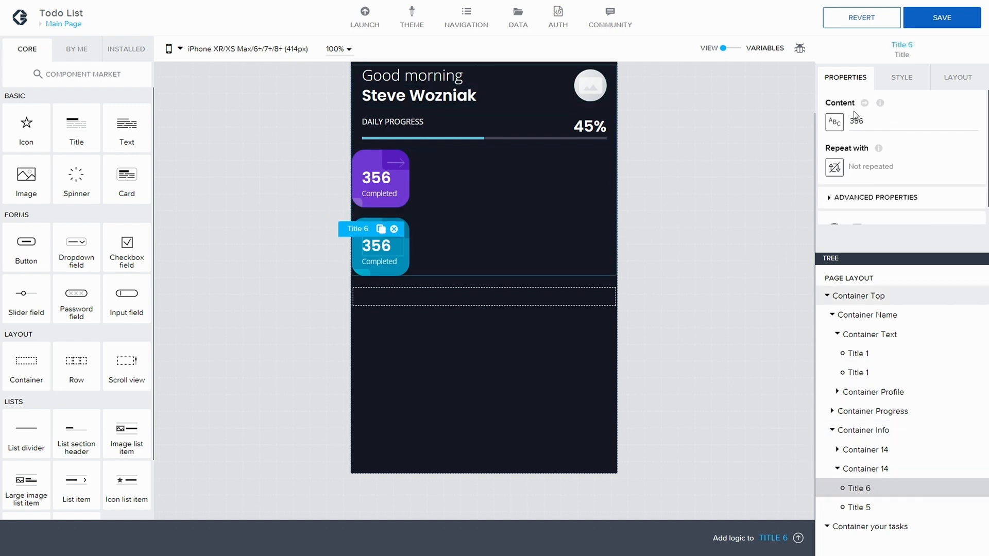
left_click(867, 120)
key("BackSpace")
key("BackSpace")
key("BackSpace")
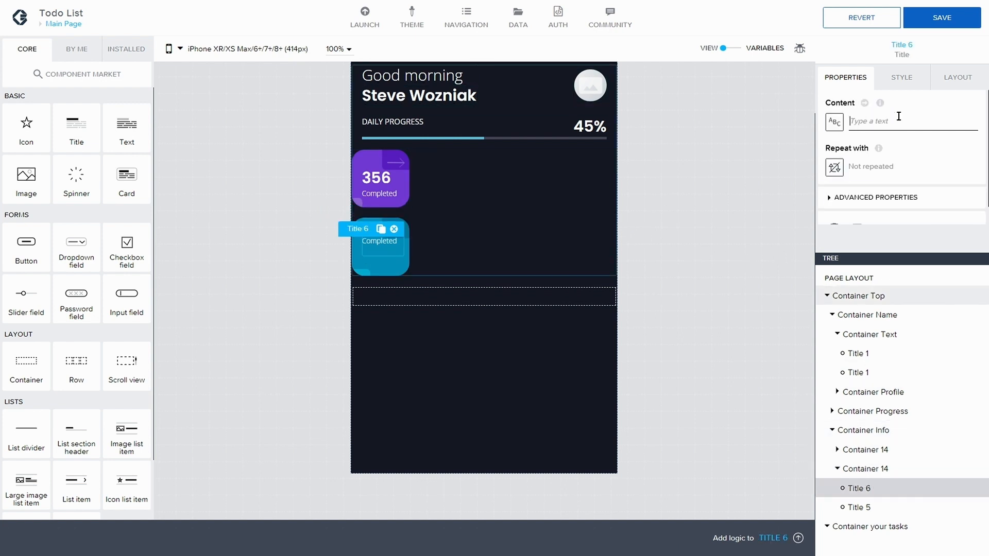
type("16")
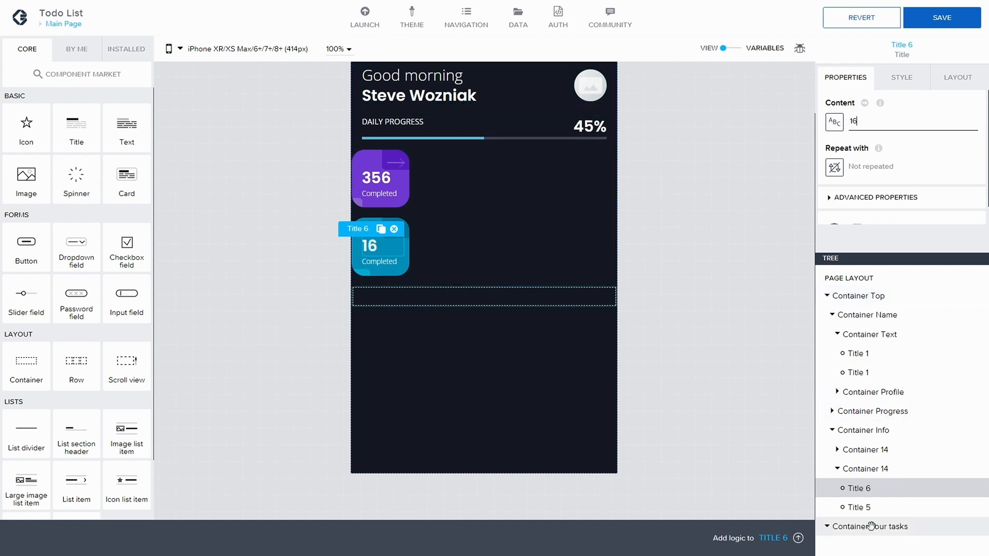
- Change the turquoise card's label text to "Tasks/Day" and save the application
left_click(875, 507)
left_click_drag(887, 123, 857, 114)
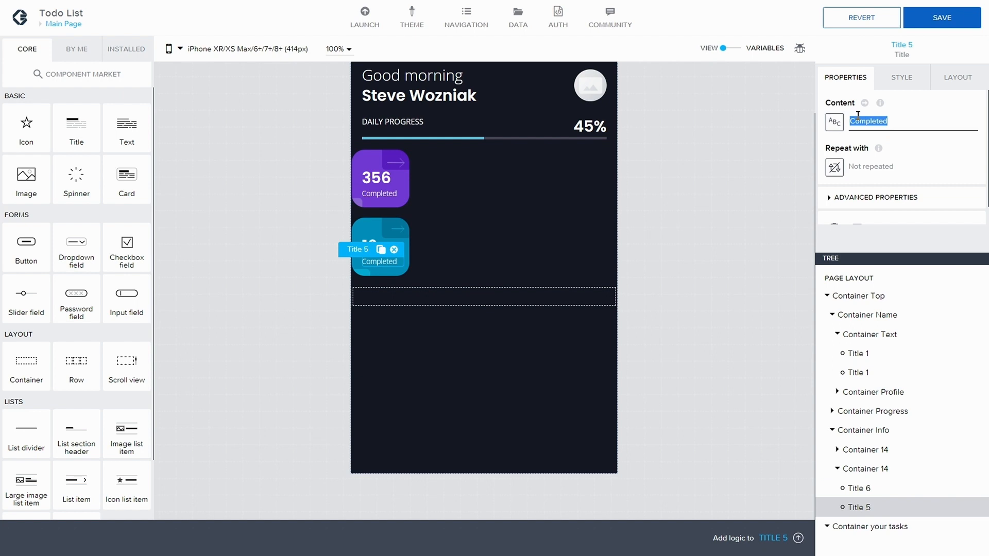
type("Tasks/Day")
left_click(942, 17)
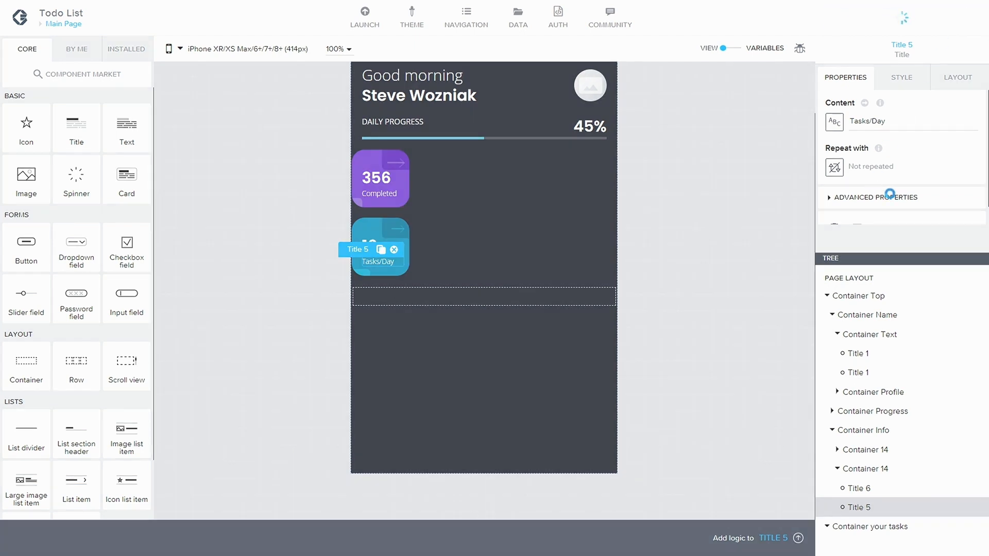
- Collapse the turquoise card in the tree, then copy and paste it as a third card within Container Info
left_click(837, 468)
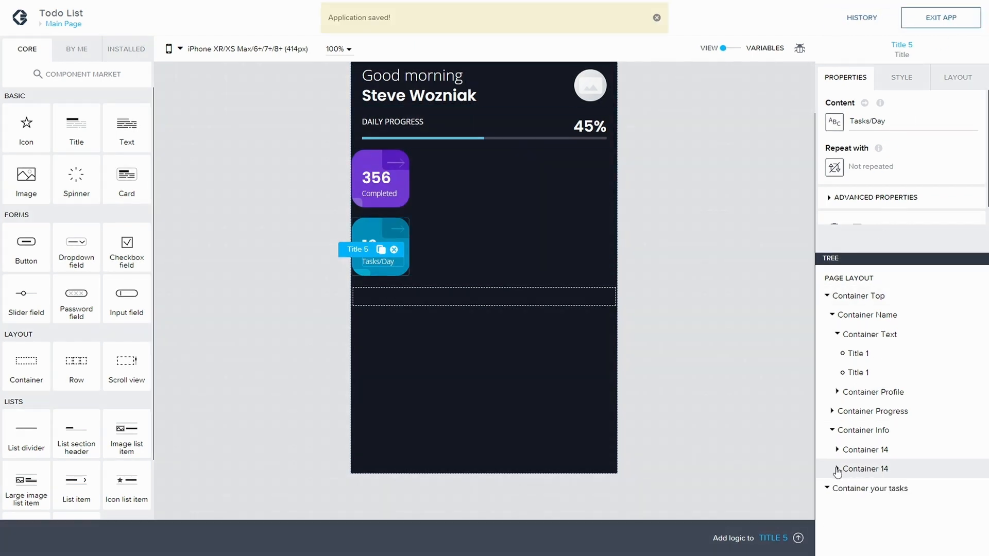
left_click(865, 468)
key("ctrl+c")
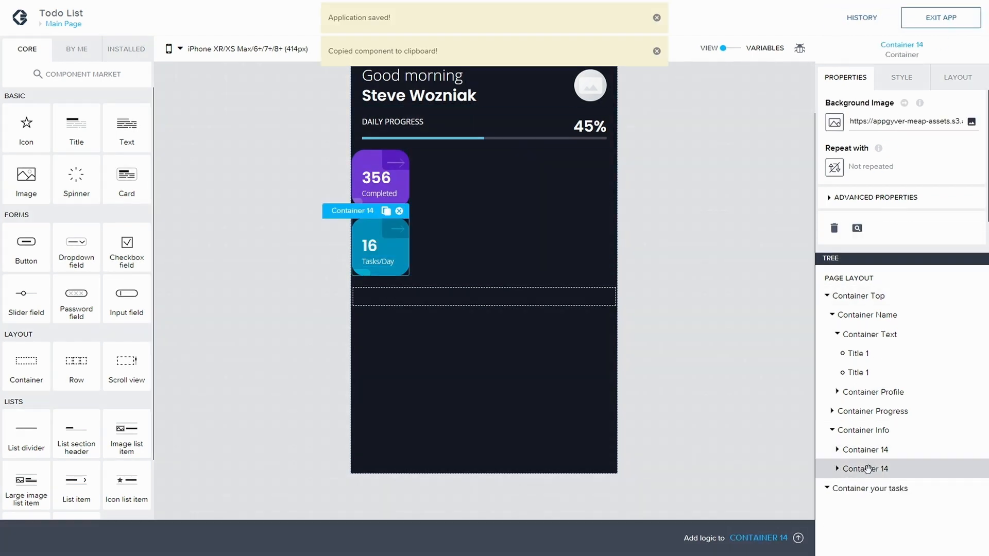
key("ctrl+v")
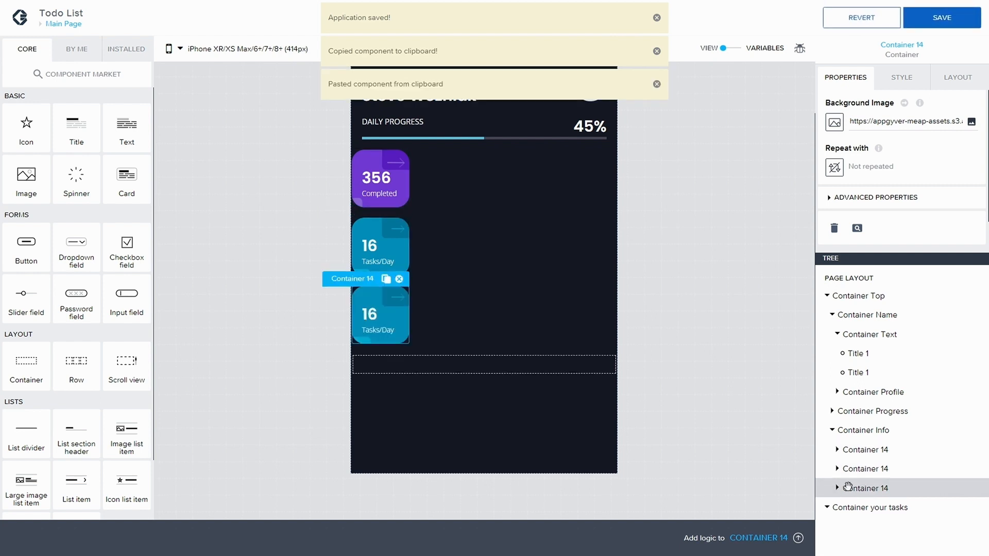
- Expand the third card in the tree and set its number title's content to 89%
left_click(836, 488)
left_click(854, 503)
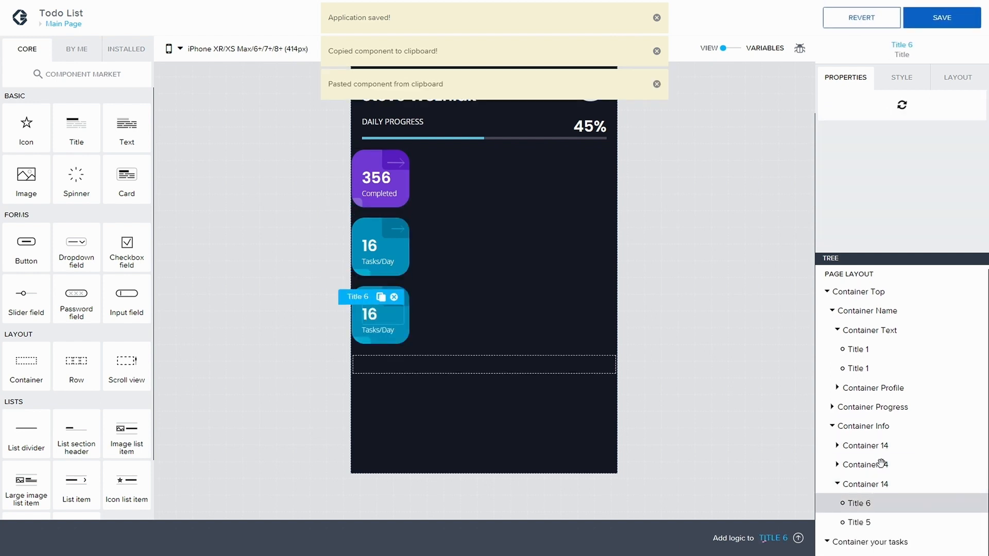
left_click(850, 120)
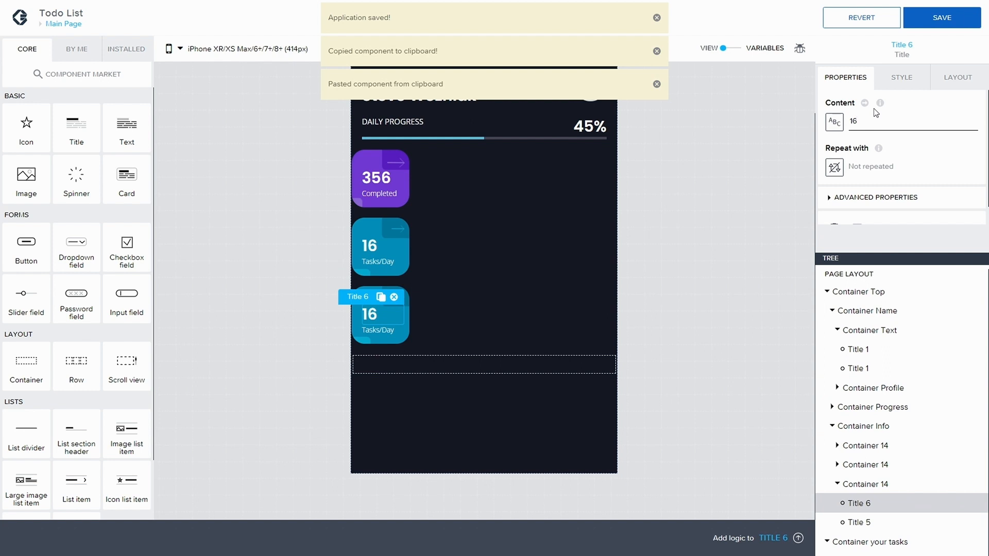
key("BackSpace")
key("BackSpace")
type("89%")
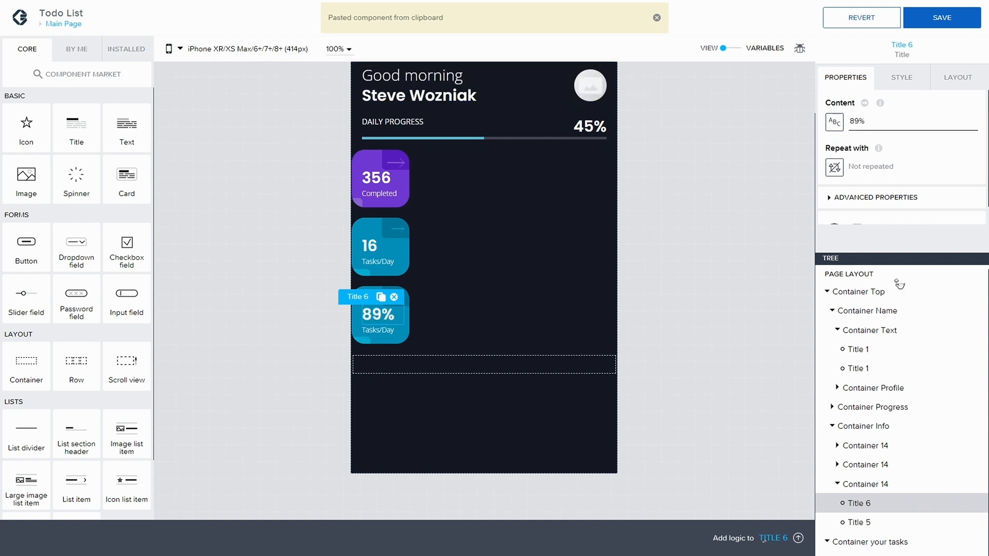
- Change the third card's label text to "Productivity"
left_click(865, 522)
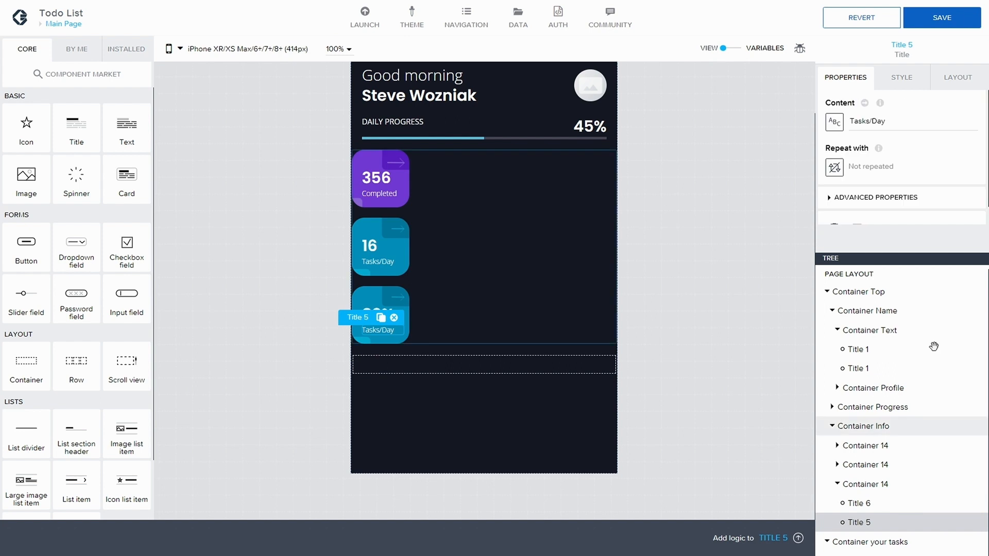
left_click(896, 124)
key("BackSpace")
key("BackSpace")
key("BackSpace")
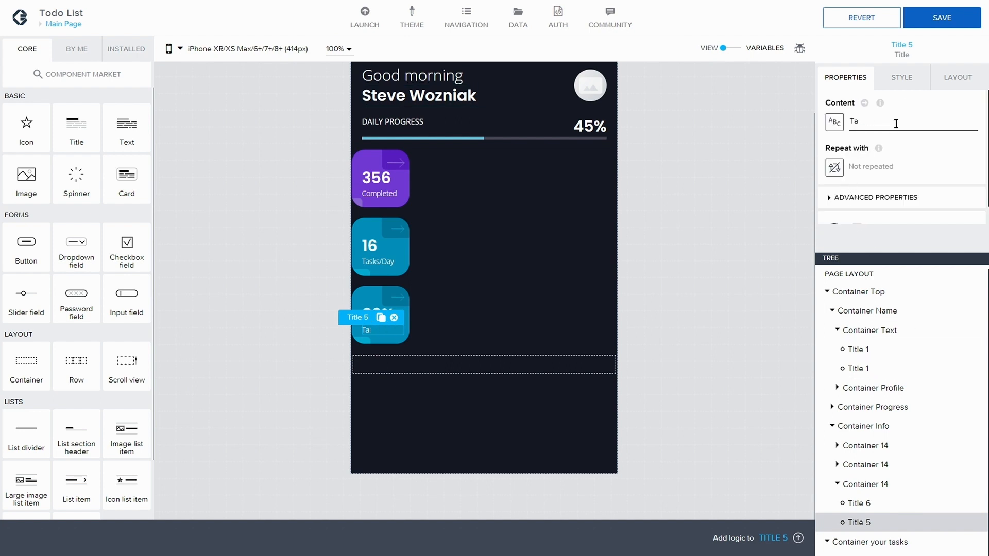
key("BackSpace")
key("BackSpace")
type("Productivtiv")
- Change the third card's background image to blue.png from the image assets and save the application
left_click(886, 485)
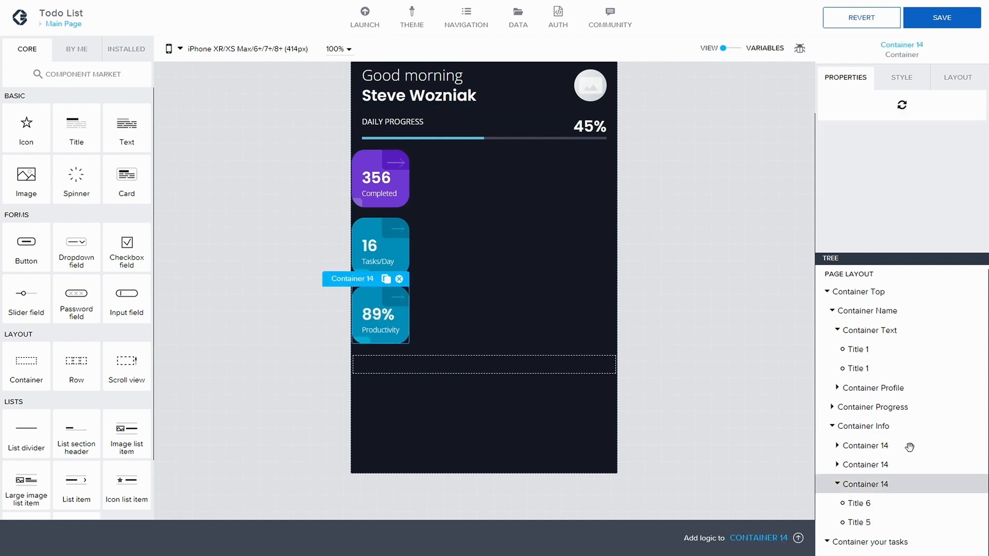
left_click(901, 121)
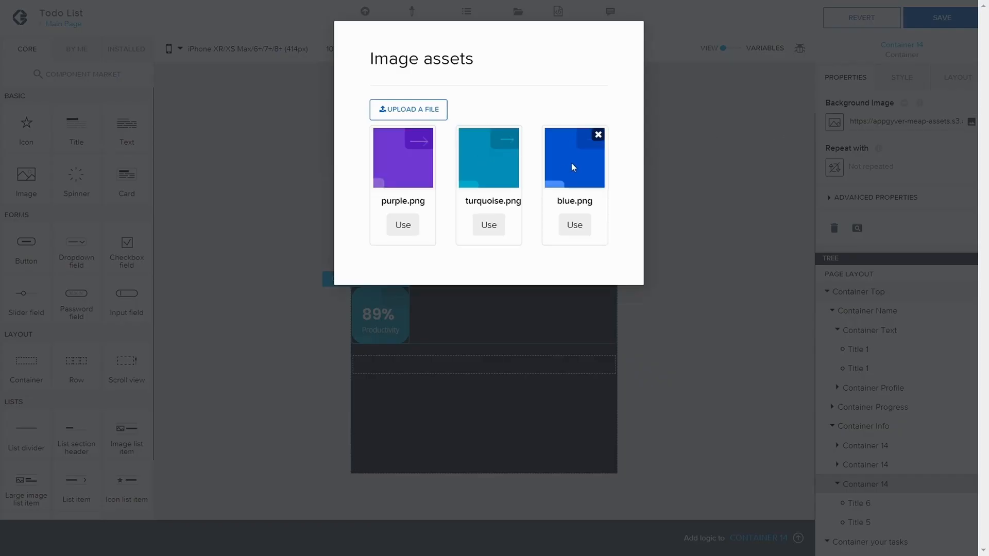
left_click(579, 224)
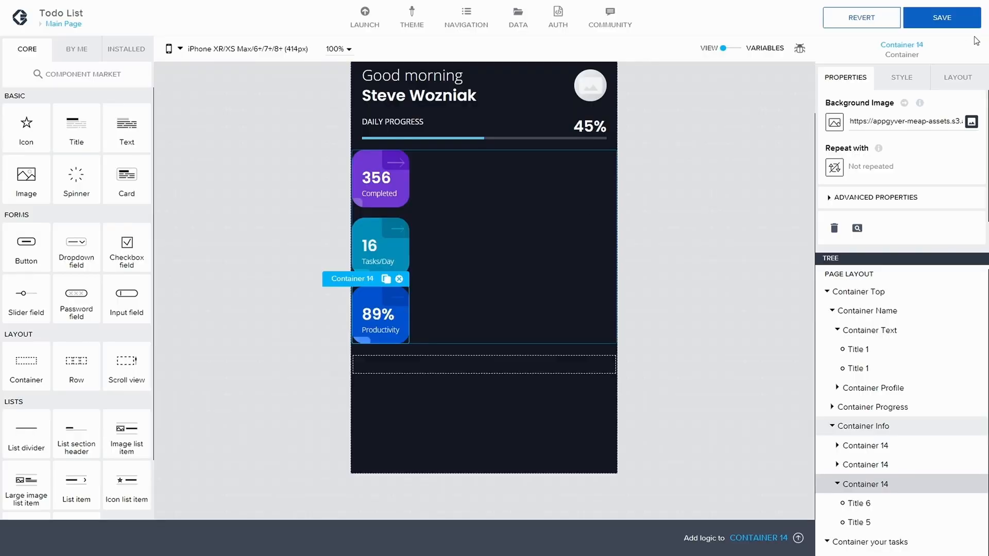
left_click(964, 21)
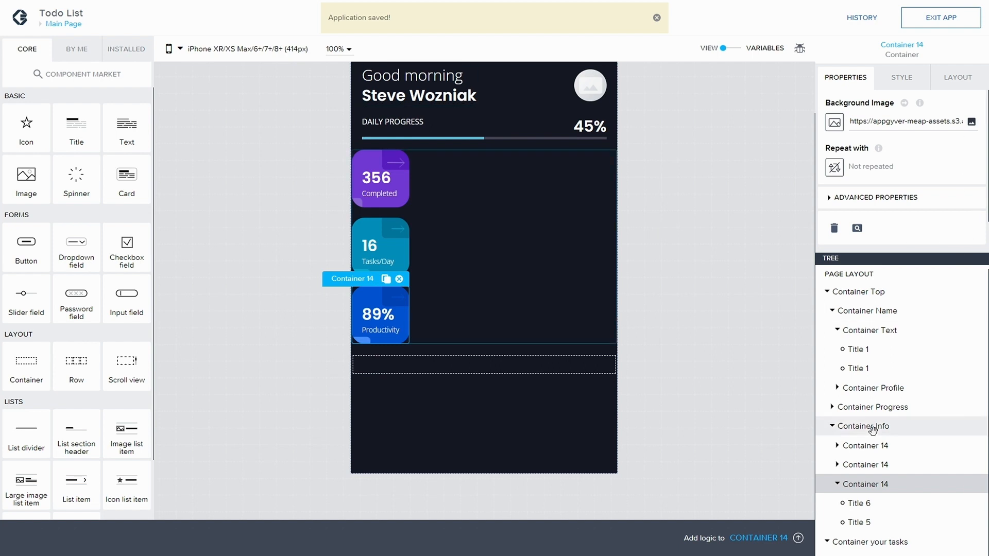
- Collapse the third card in the tree and set Container Info's layout direction to Horizontal
left_click(837, 484)
left_click(895, 431)
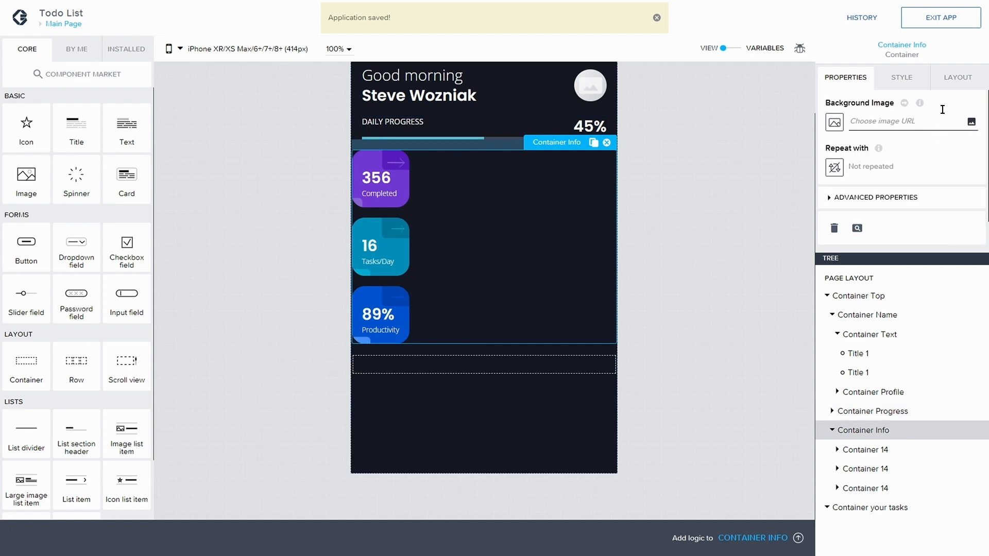
left_click(952, 79)
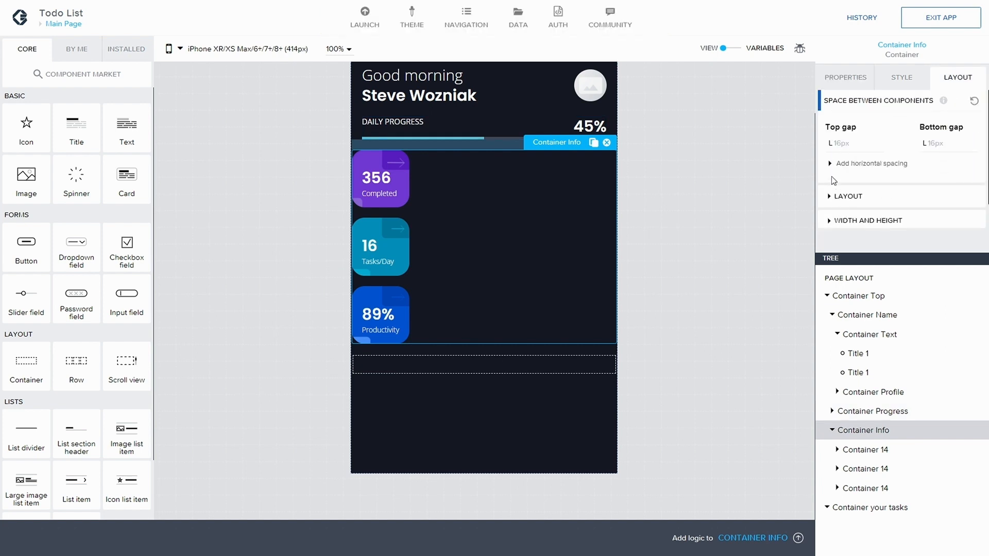
left_click(834, 197)
scroll(858, 199, "down", 1)
left_click(858, 199)
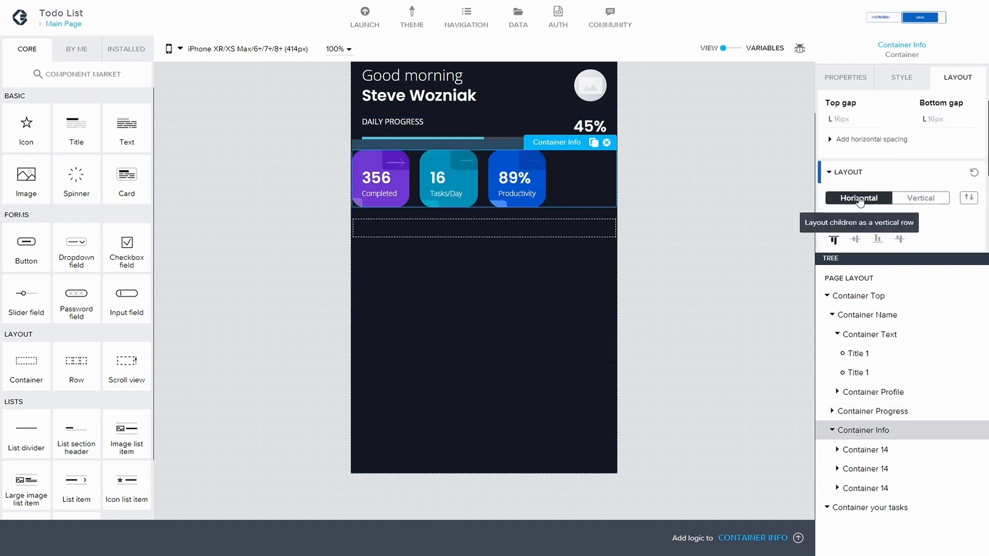
- Align Container Info's cards vertically to the middle, justify them to the centre and save the application
scroll(894, 155, "down", 2)
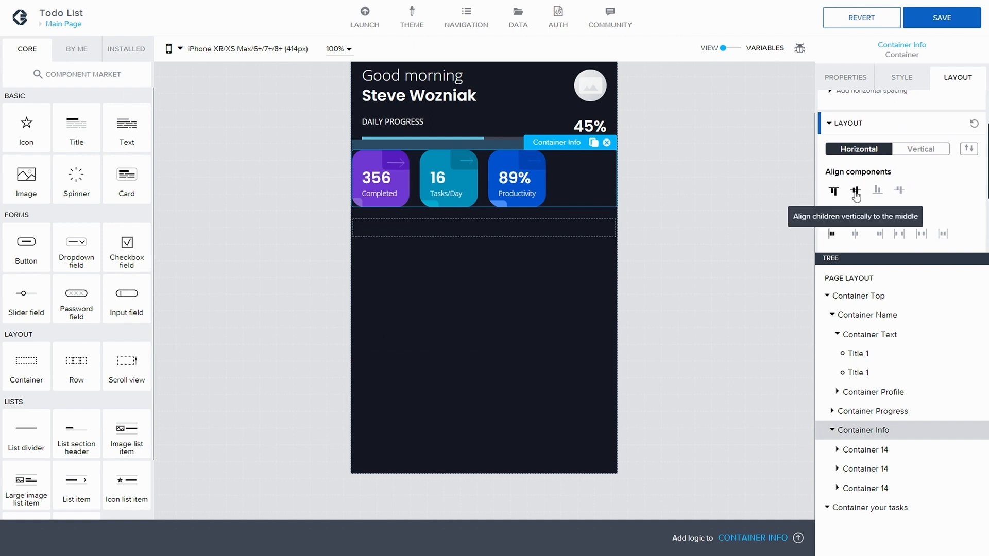
left_click(855, 233)
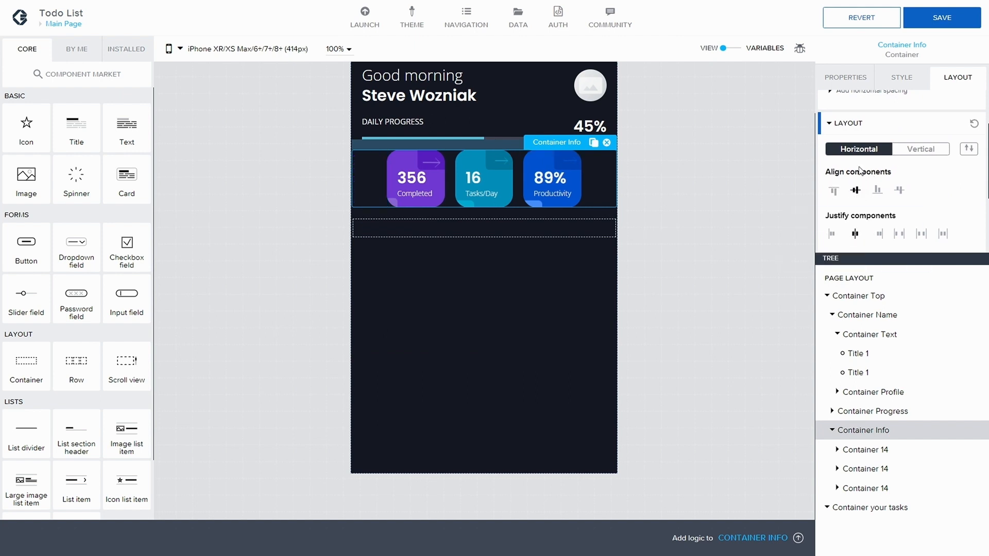
left_click(941, 19)
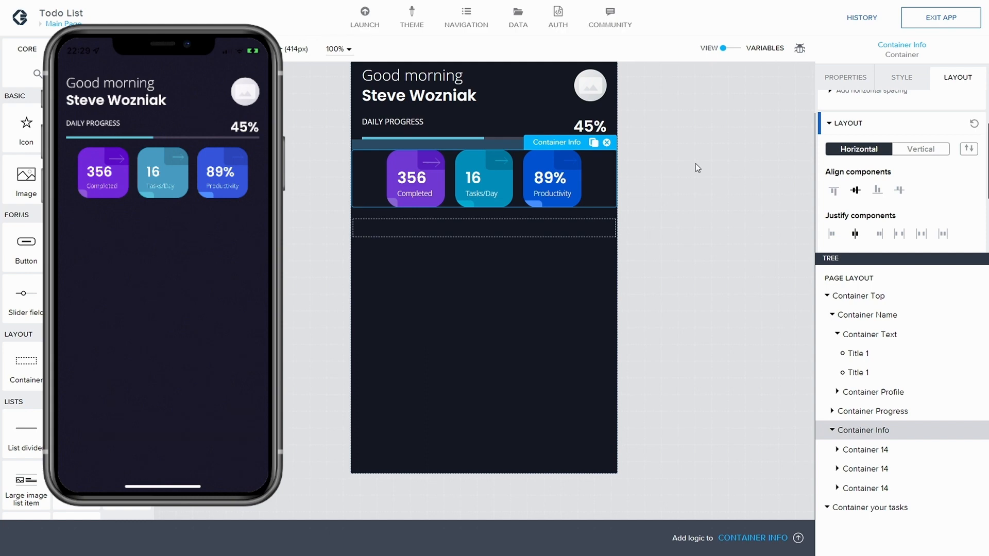
- Try the space-between and space-around justifications on Container Info, then justify its cards with an even amount of space around them
left_click(900, 234)
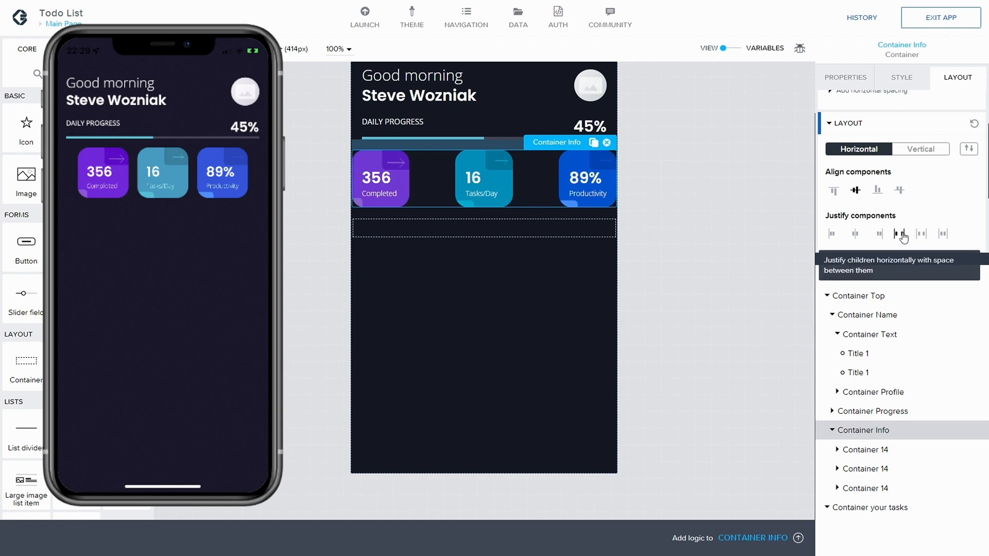
left_click(920, 235)
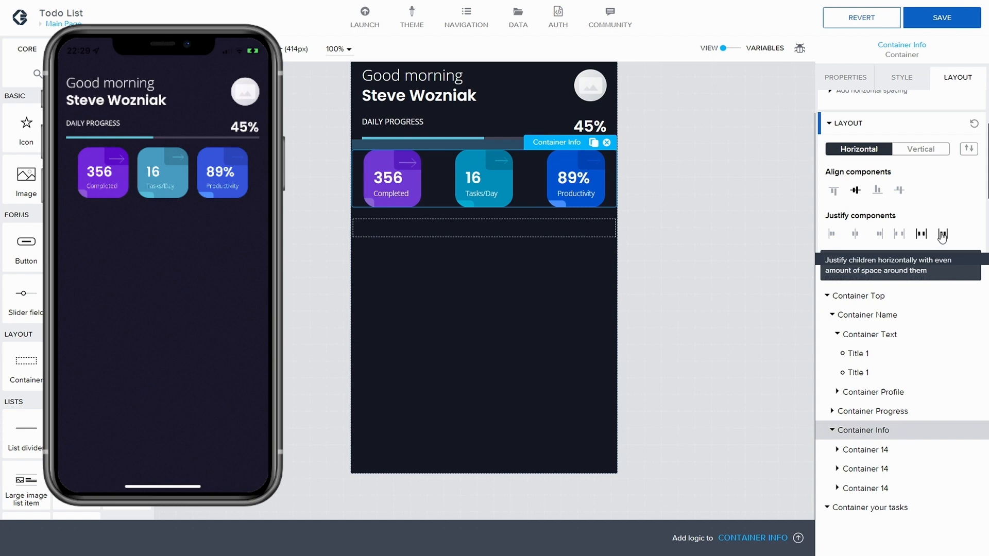
left_click(942, 234)
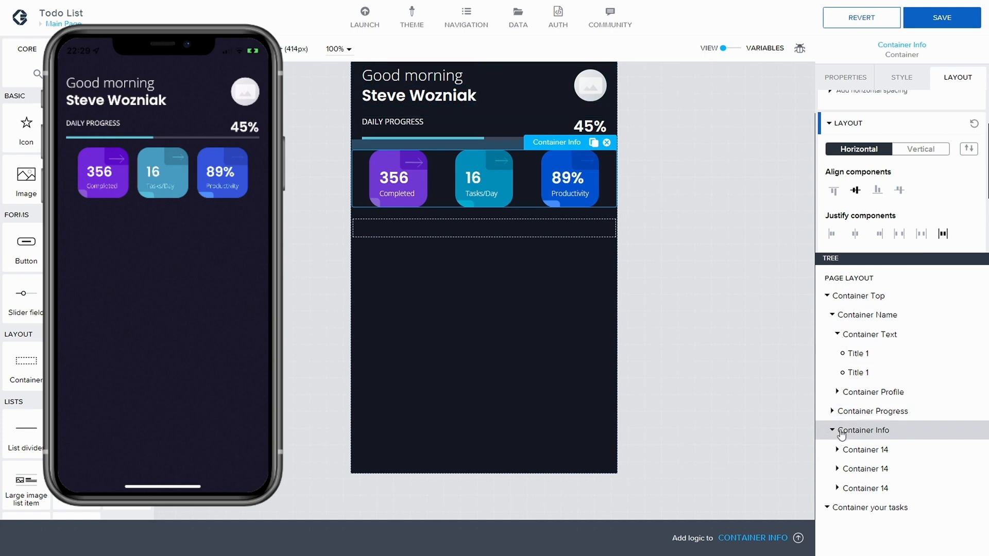
- Add horizontal spacing of L (16px) on both the left and right of Container Info and save the application
scroll(850, 113, "up", 3)
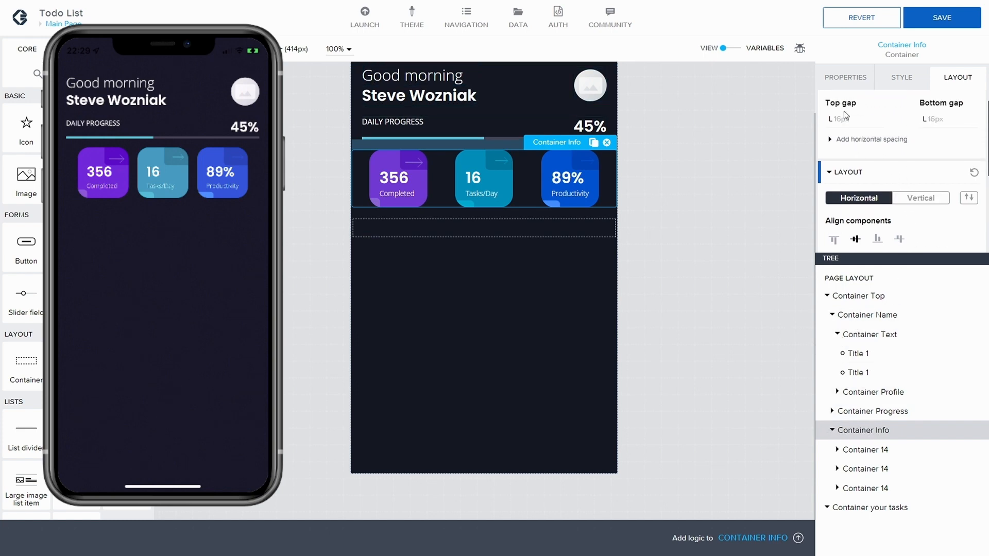
left_click(844, 180)
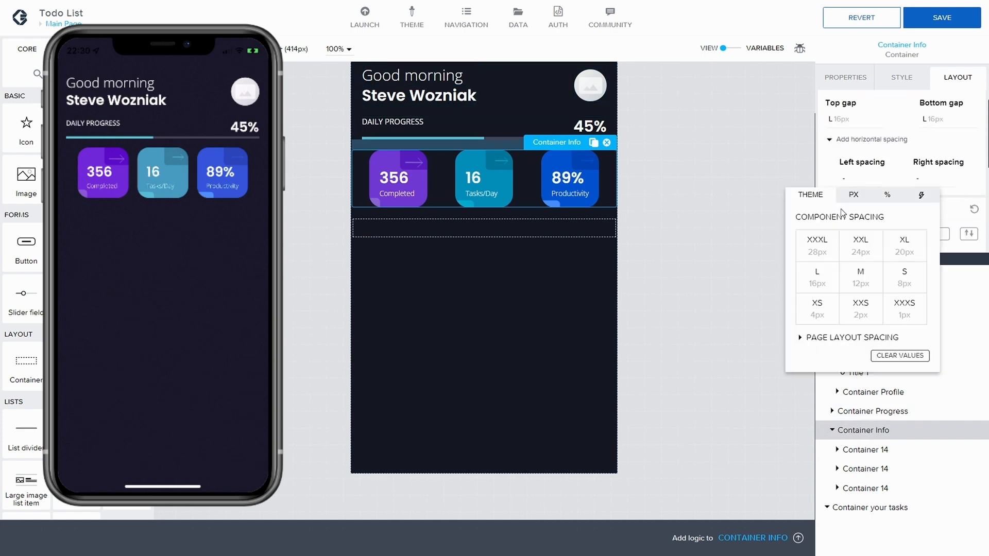
left_click(818, 278)
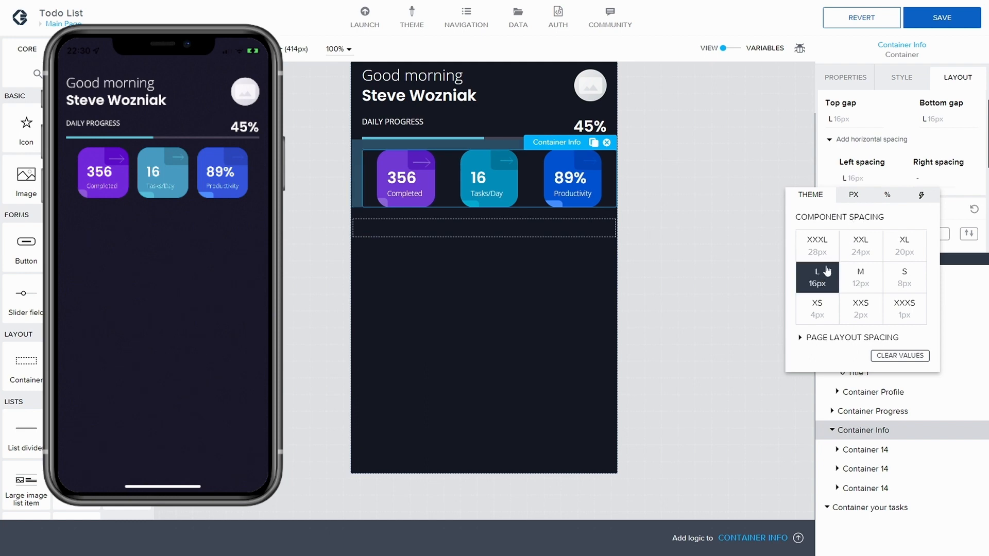
left_click(921, 178)
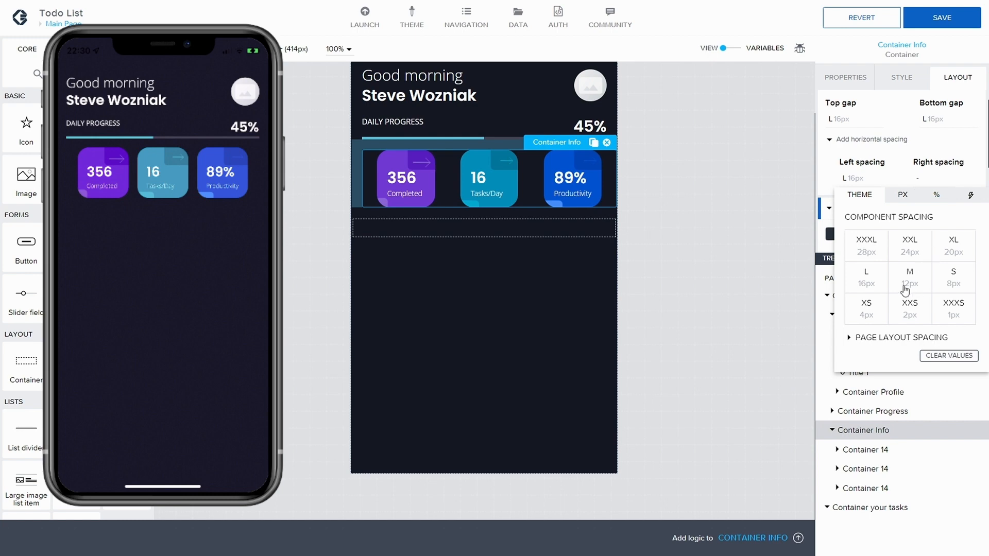
left_click(866, 279)
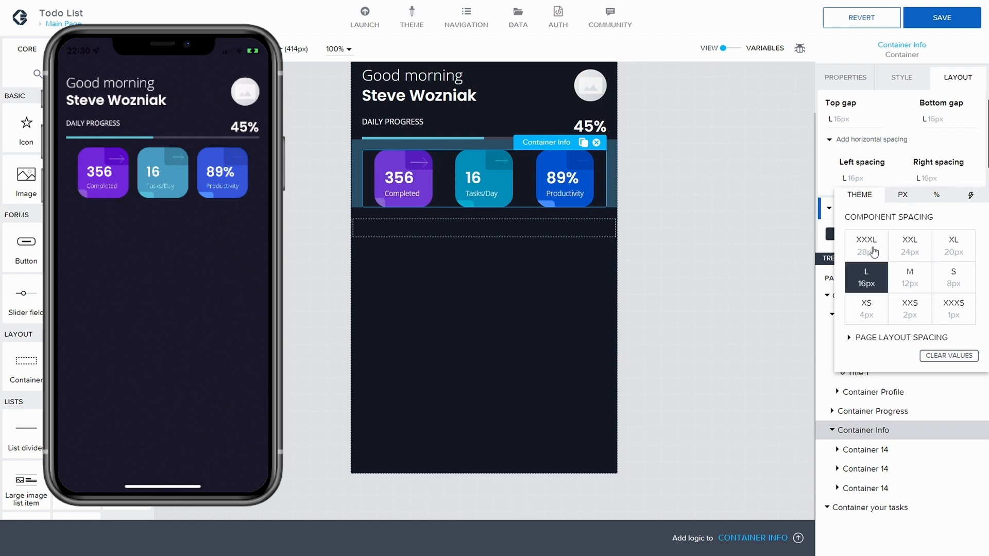
left_click(943, 23)
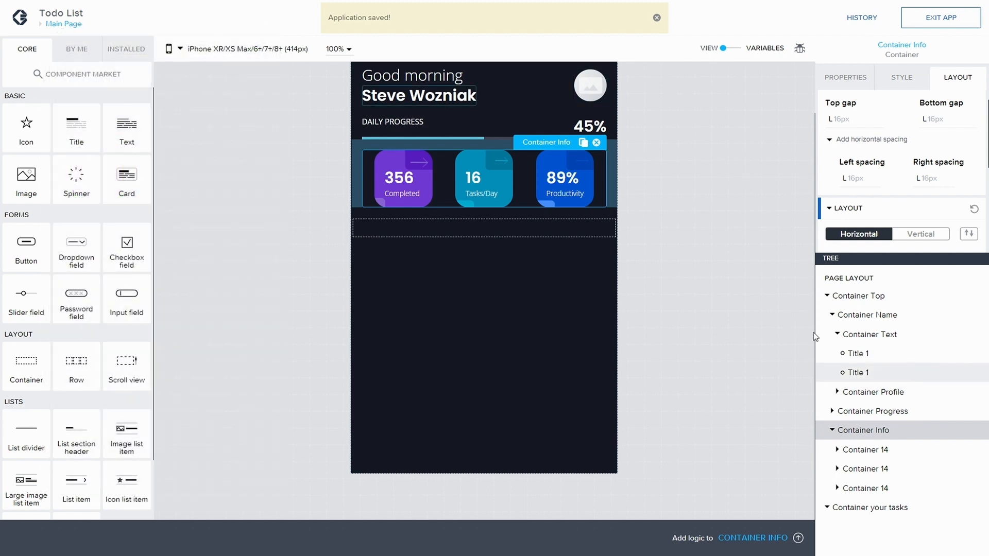
- Collapse the Container Name, Container Info and Container your tasks branches and add a new container directly below Container Info
left_click(832, 316)
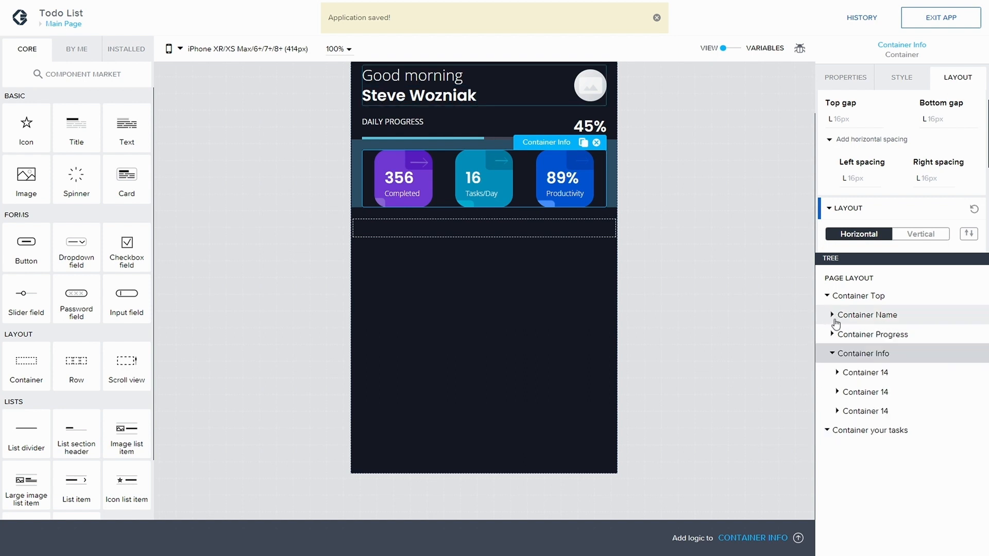
left_click(832, 353)
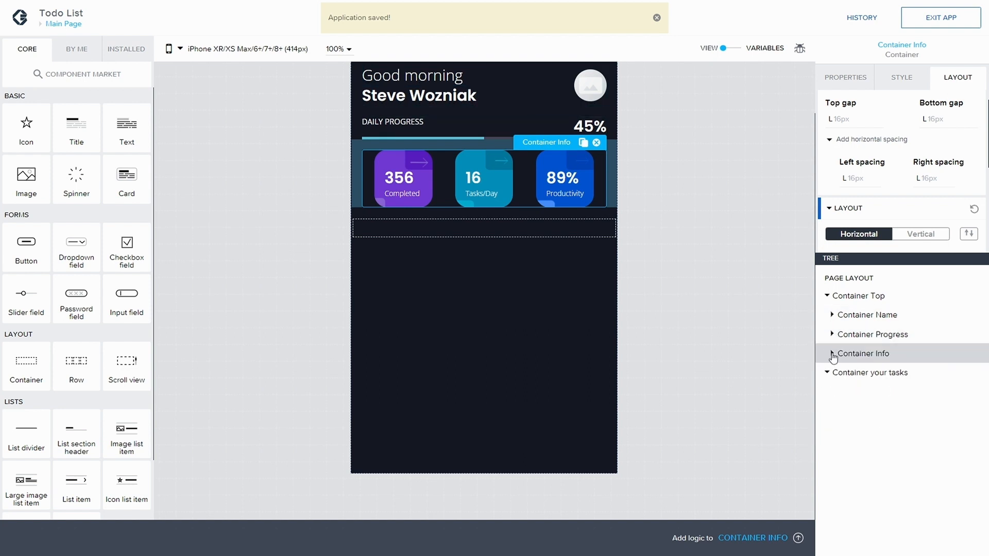
left_click(826, 374)
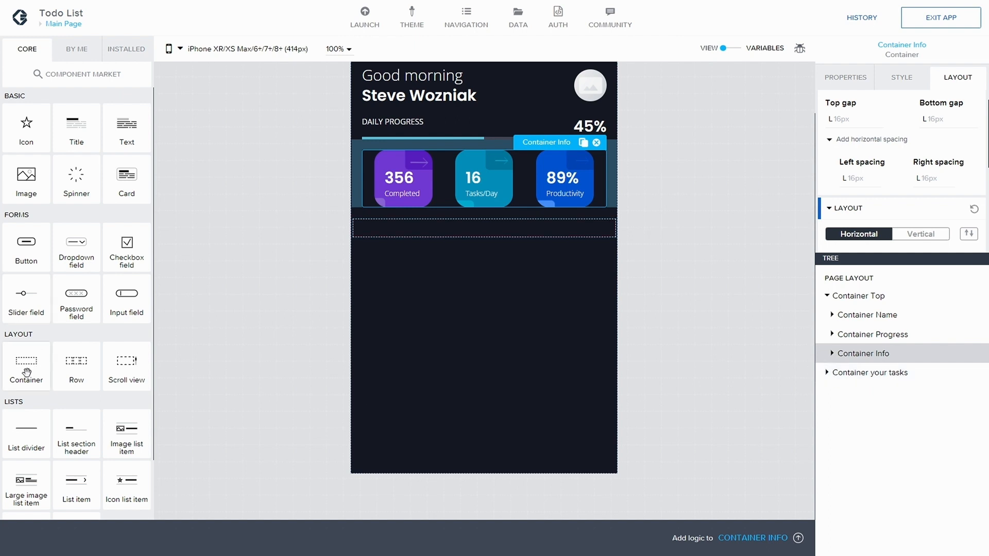
left_click_drag(26, 370, 876, 372)
- Set the new container's display name to Container Top Header and save the application
left_click(870, 373)
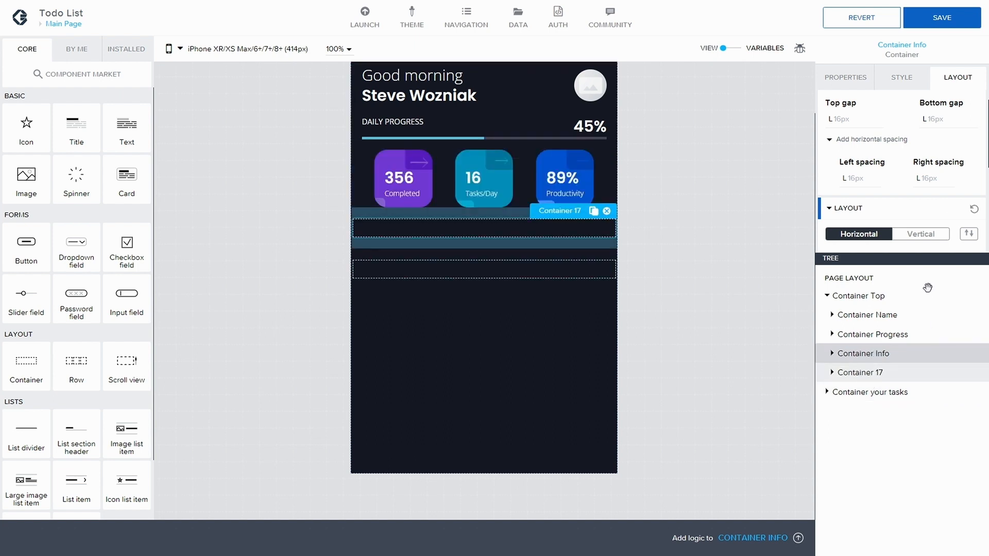
left_click(870, 373)
left_click(845, 82)
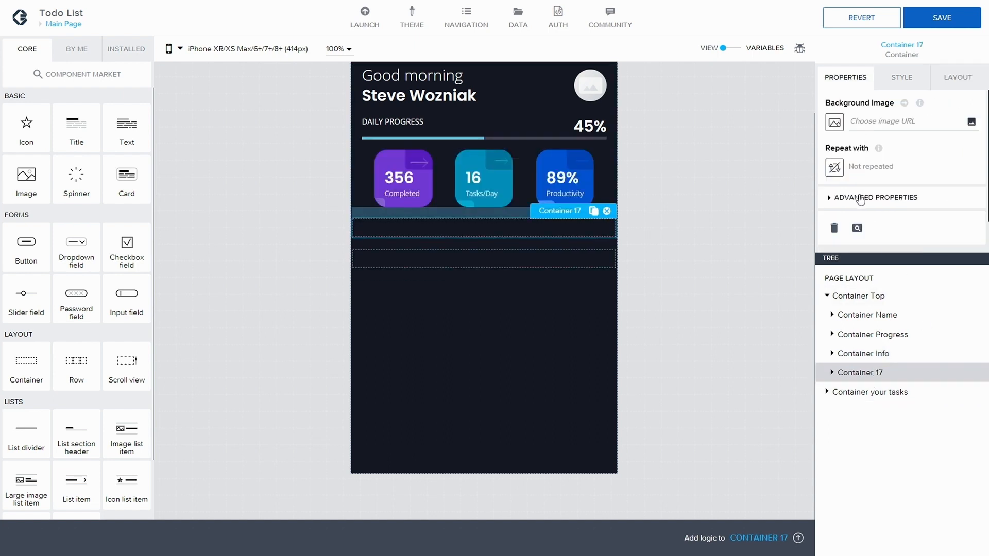
left_click(832, 197)
scroll(880, 231, "down", 1)
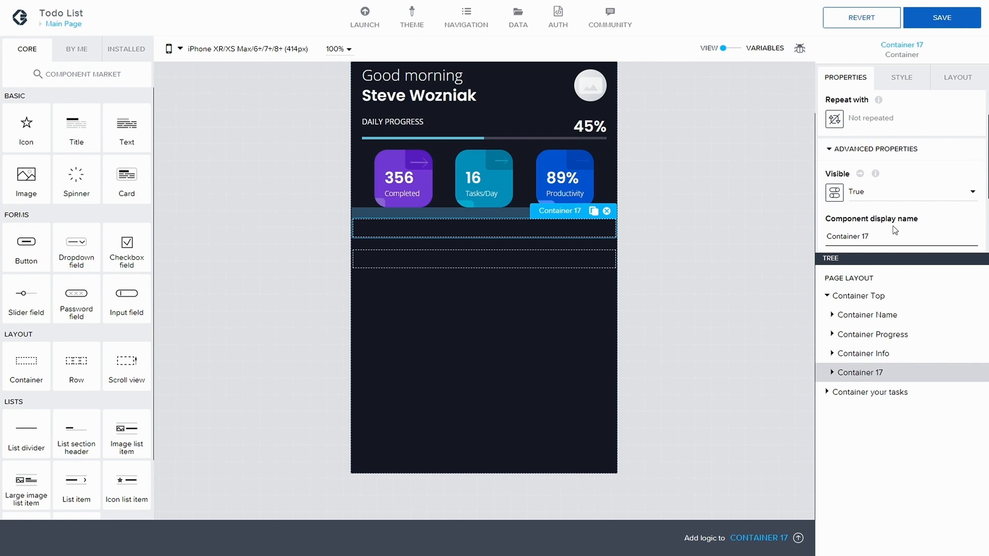
key("BackSpace")
key("BackSpace")
type("Top Header")
left_click(921, 26)
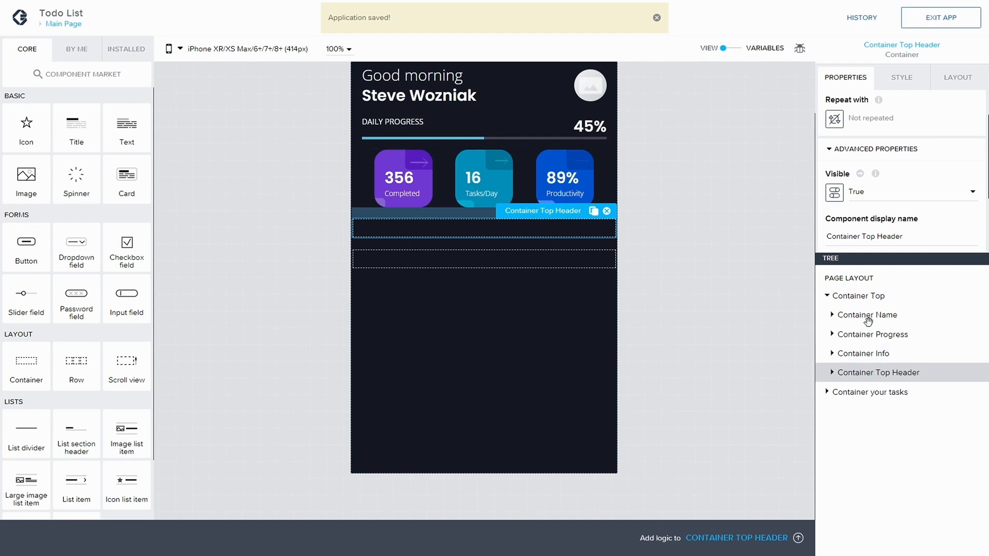
- Duplicate the Layout Container style class for Container Top Header as a new class named "Top header rounded"
left_click(901, 77)
left_click(968, 128)
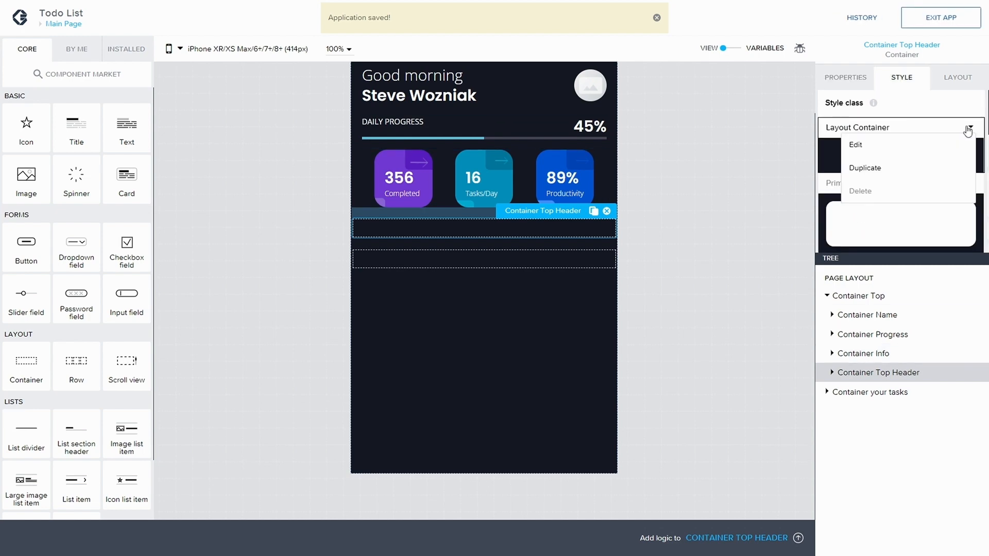
left_click(878, 168)
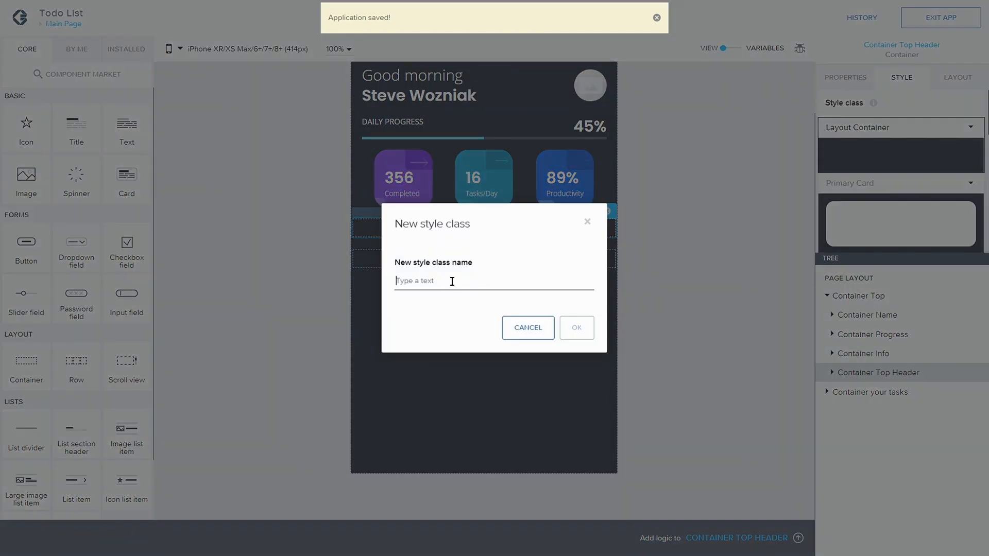
type("Top header rounded")
left_click(575, 336)
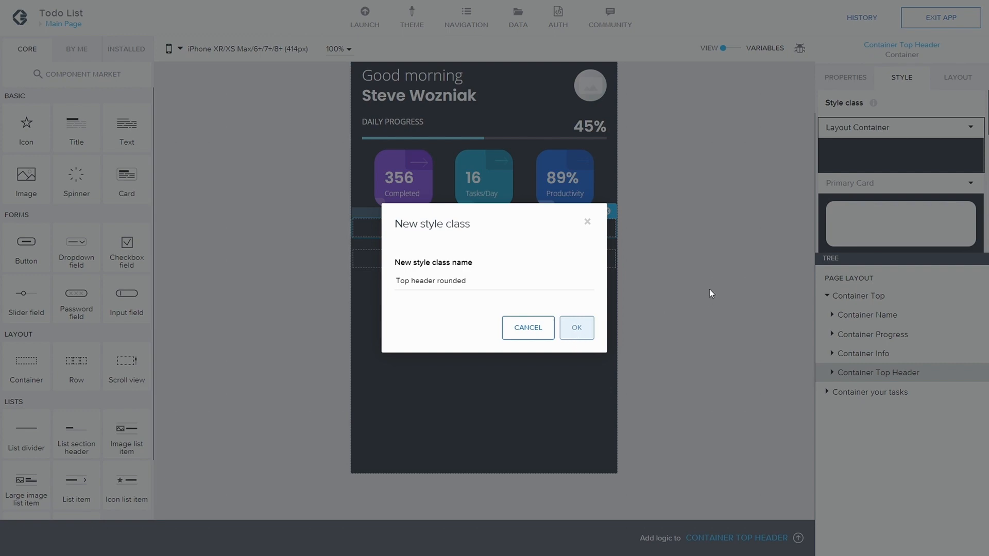
- Edit the Top header rounded style with Level 1 background as its background color and save the application
left_click(970, 209)
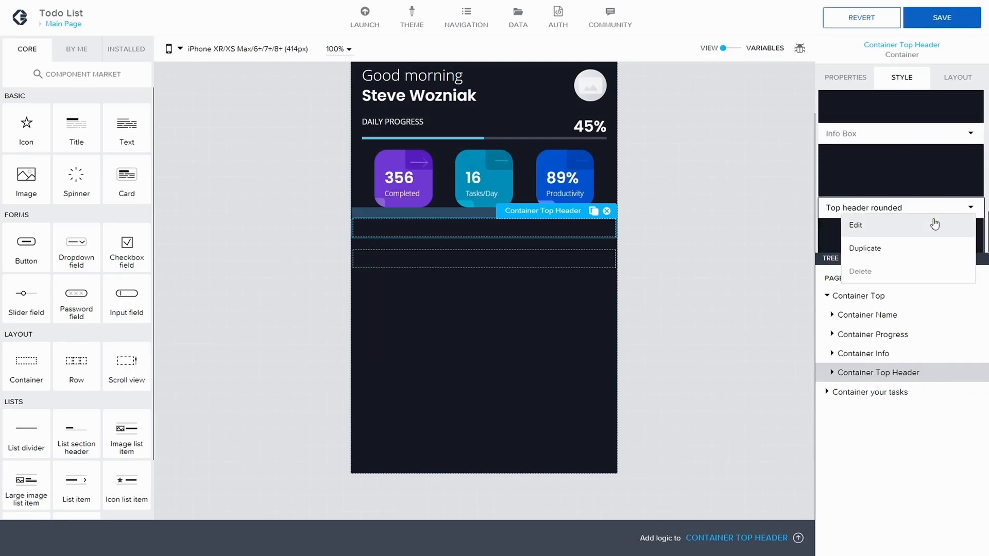
left_click(886, 224)
scroll(879, 175, "down", 2)
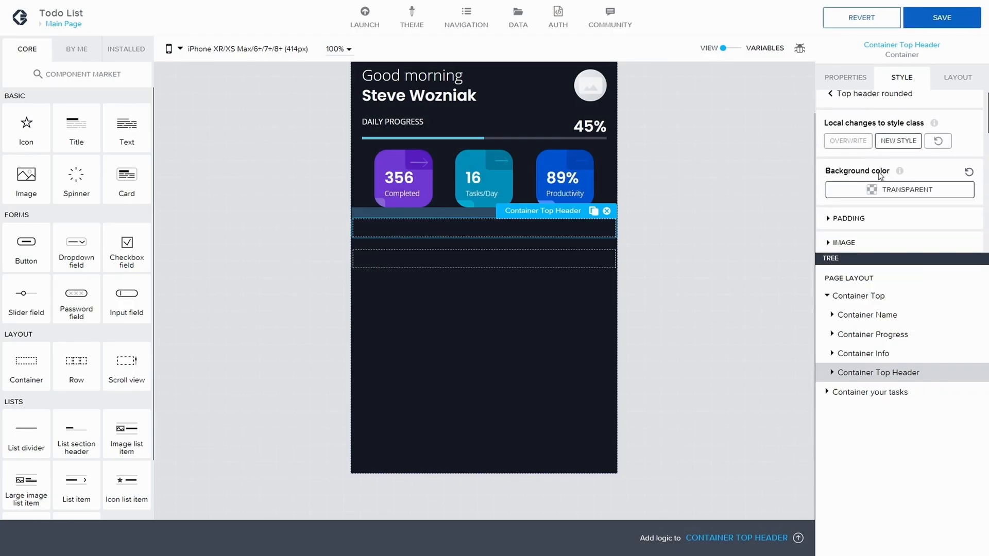
left_click(897, 127)
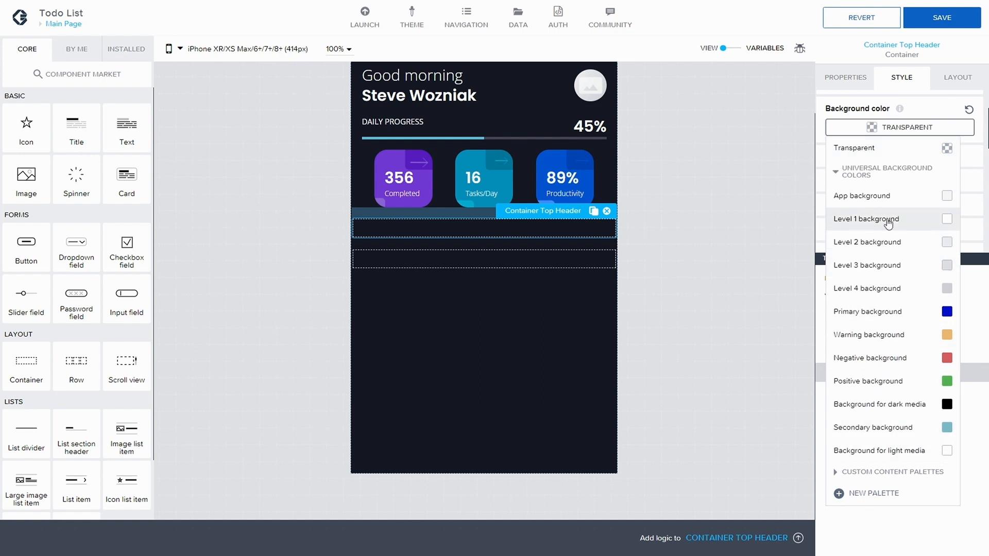
left_click(887, 219)
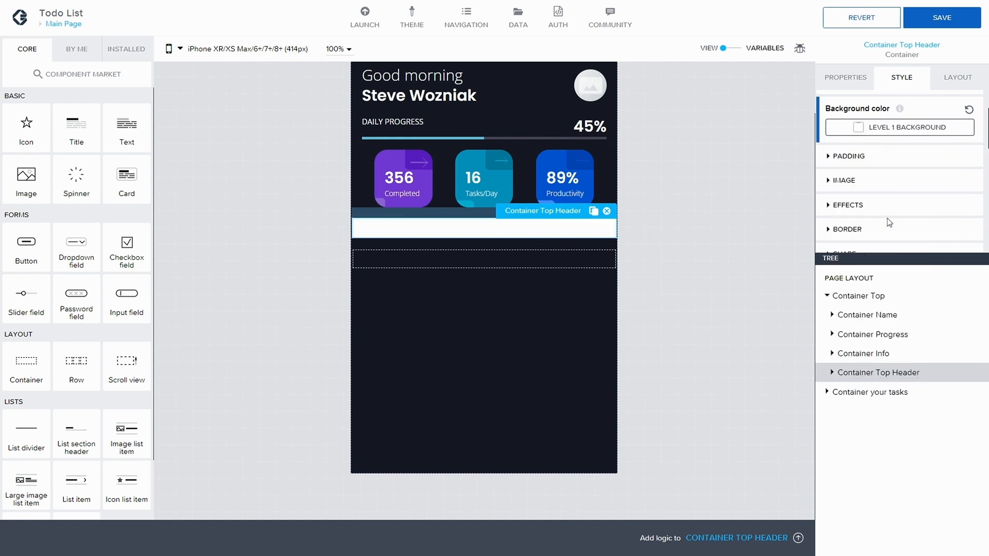
left_click(947, 20)
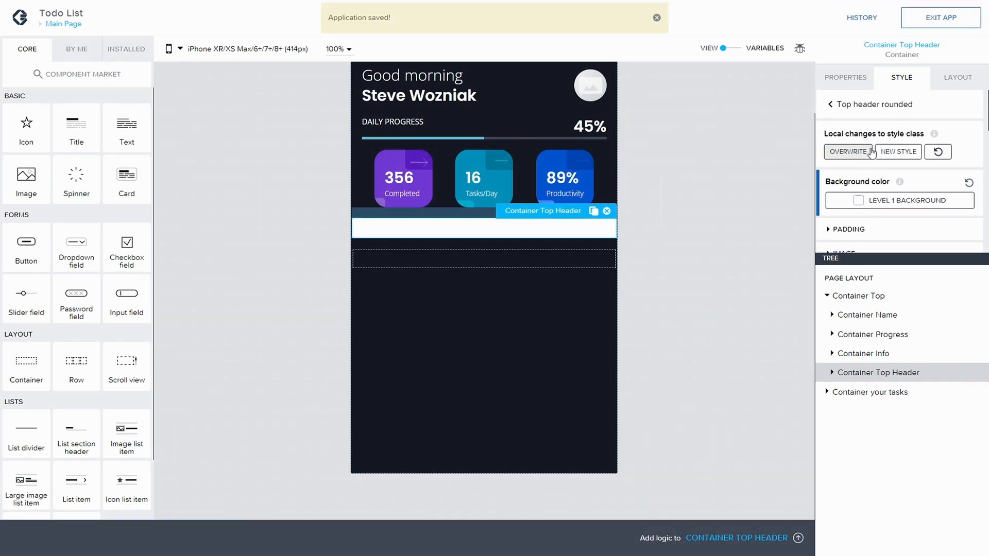
- Set the individual top left and top right corner radii of Container Top Header to 30 and save the application
scroll(829, 190, "down", 3)
scroll(831, 209, "down", 1)
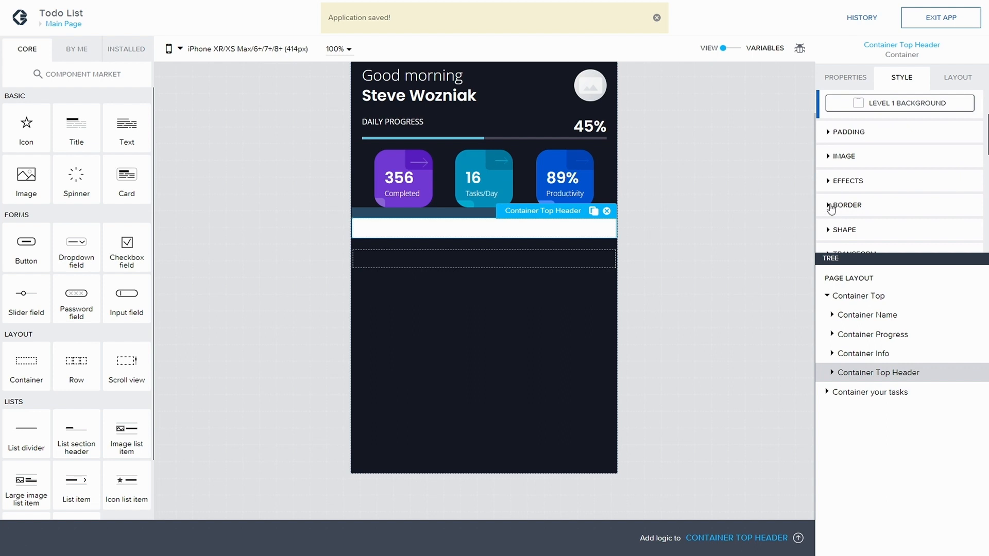
left_click(830, 229)
scroll(854, 222, "down", 3)
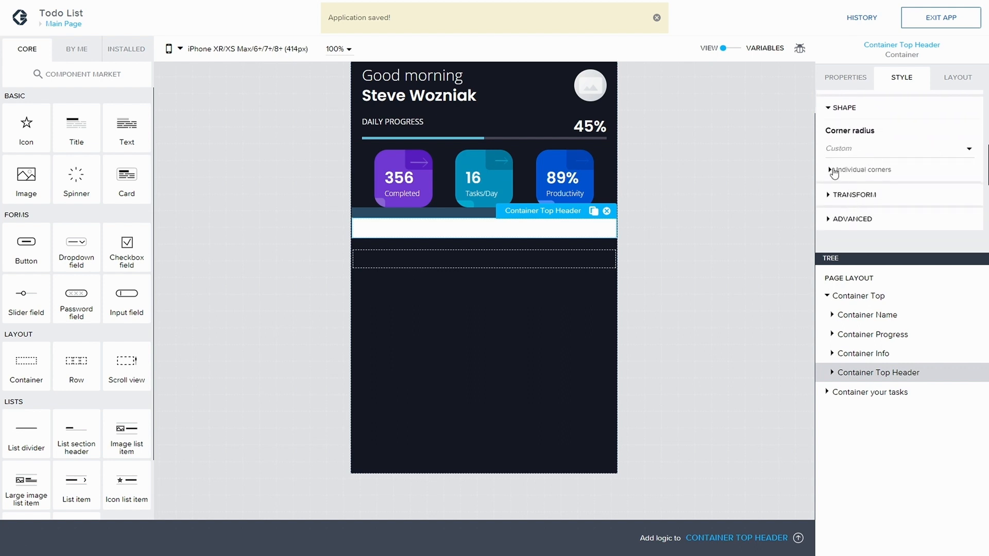
left_click(844, 171)
scroll(855, 167, "down", 1)
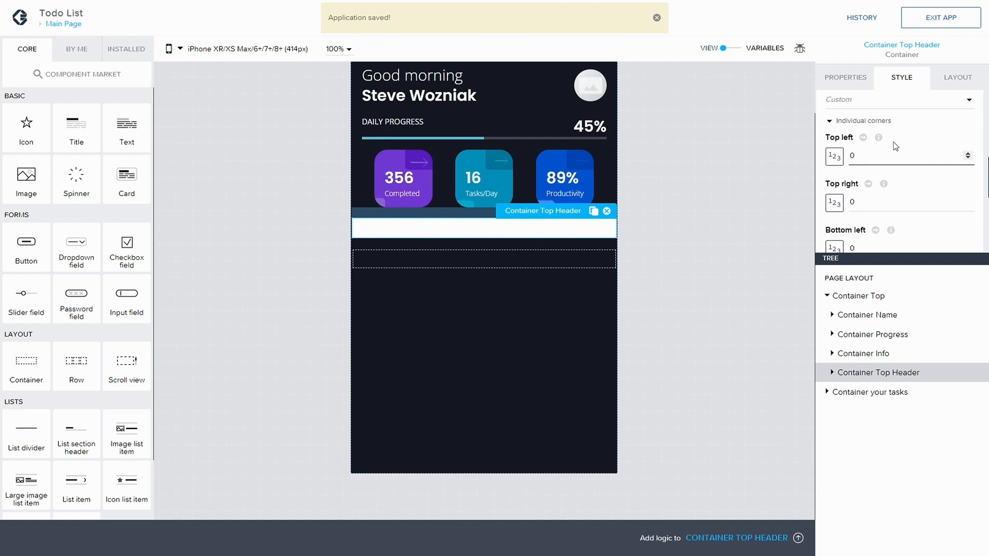
key("BackSpace")
type("30")
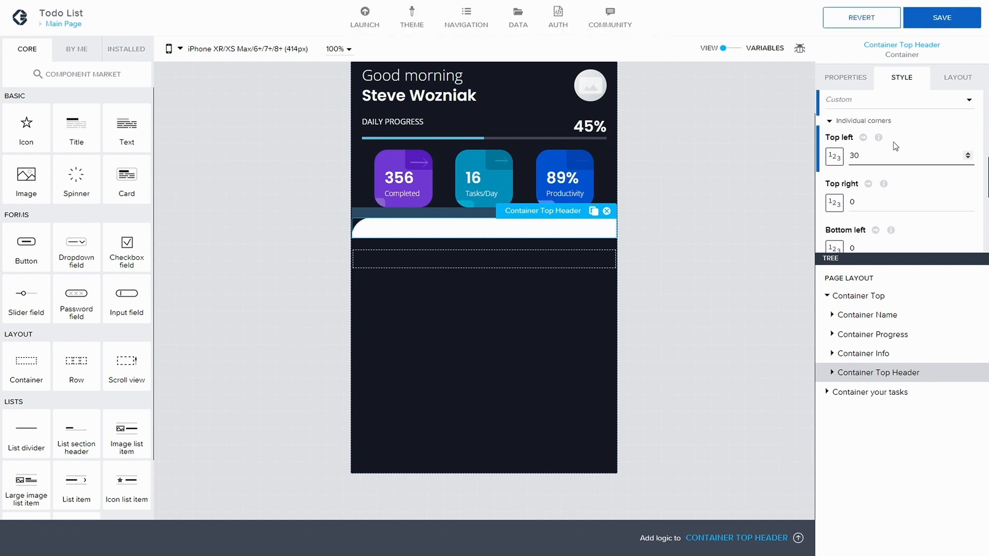
left_click(867, 194)
key("BackSpace")
type("30")
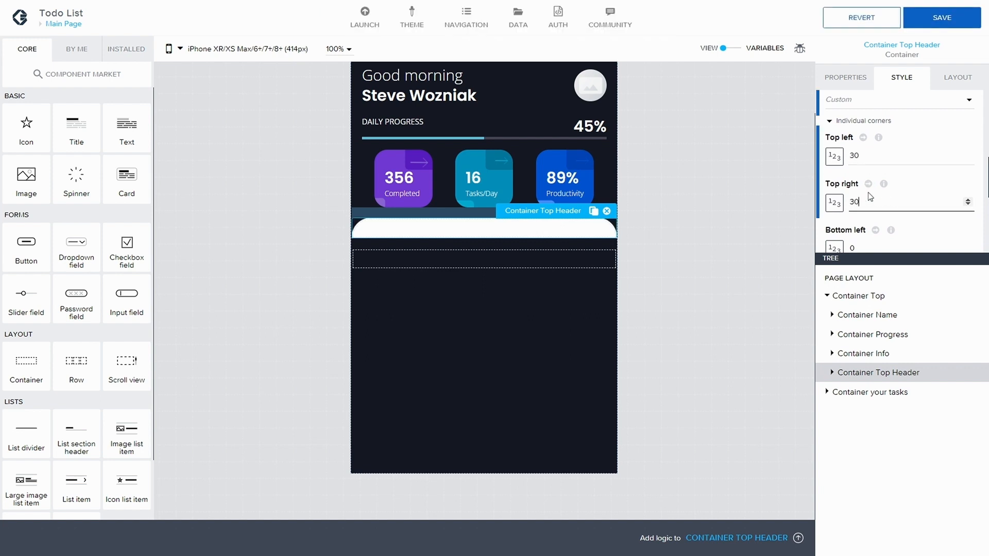
left_click(952, 23)
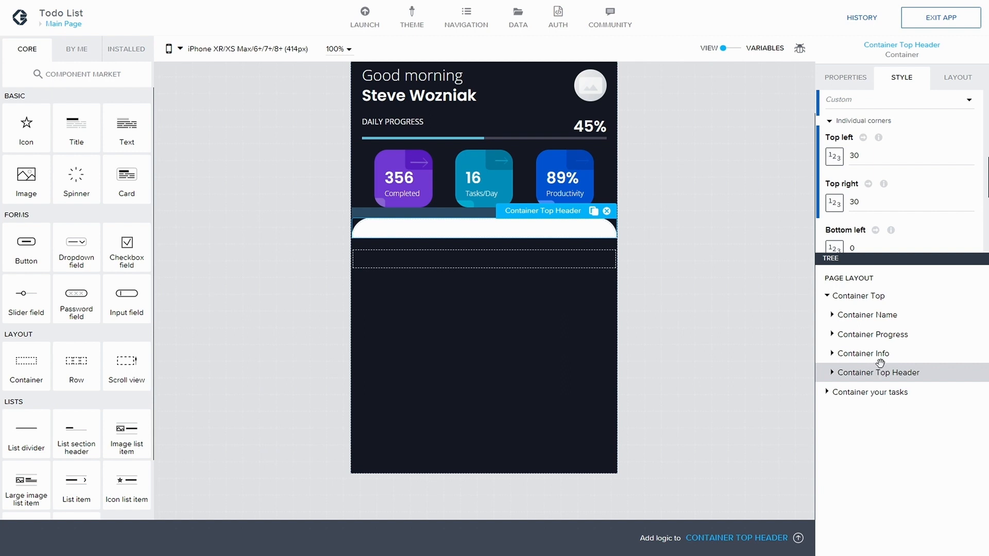
- Give Container Top Header a custom size with a set height of 10 px and save the application
left_click(956, 78)
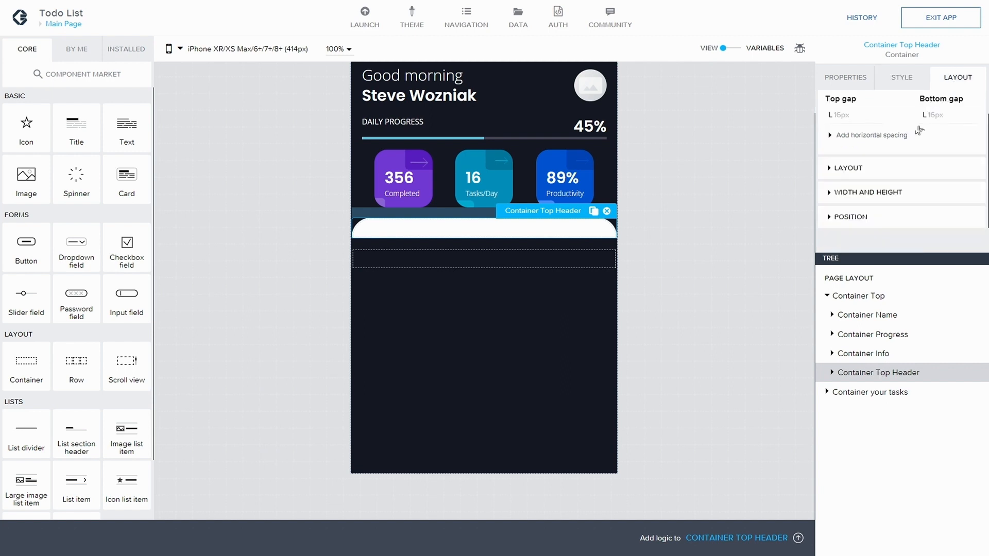
left_click(825, 199)
scroll(841, 194, "down", 2)
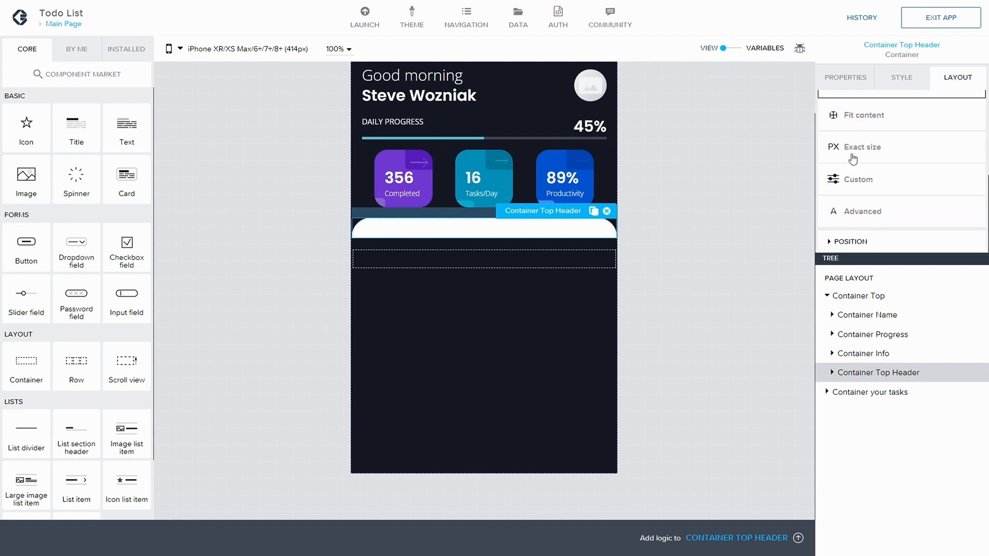
left_click(852, 179)
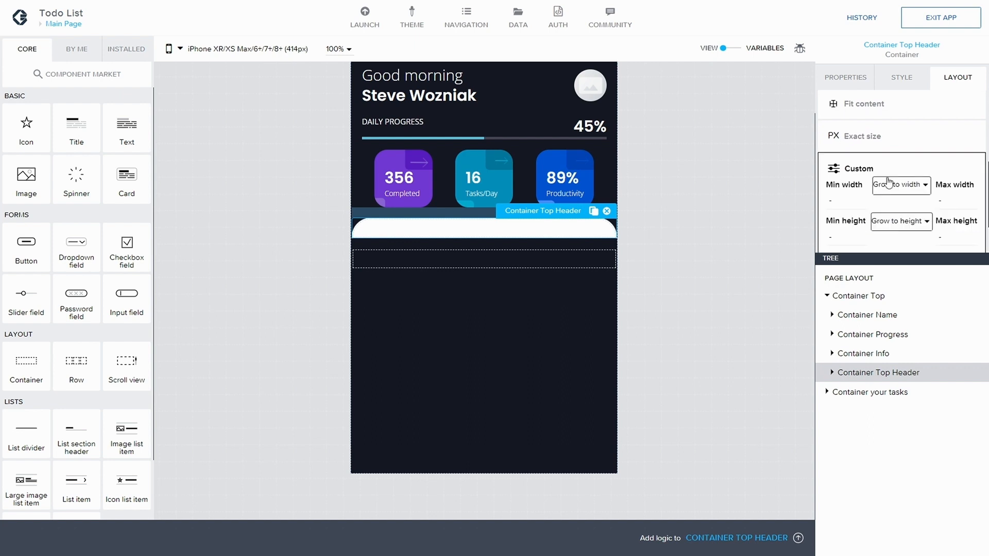
left_click(898, 197)
left_click(895, 235)
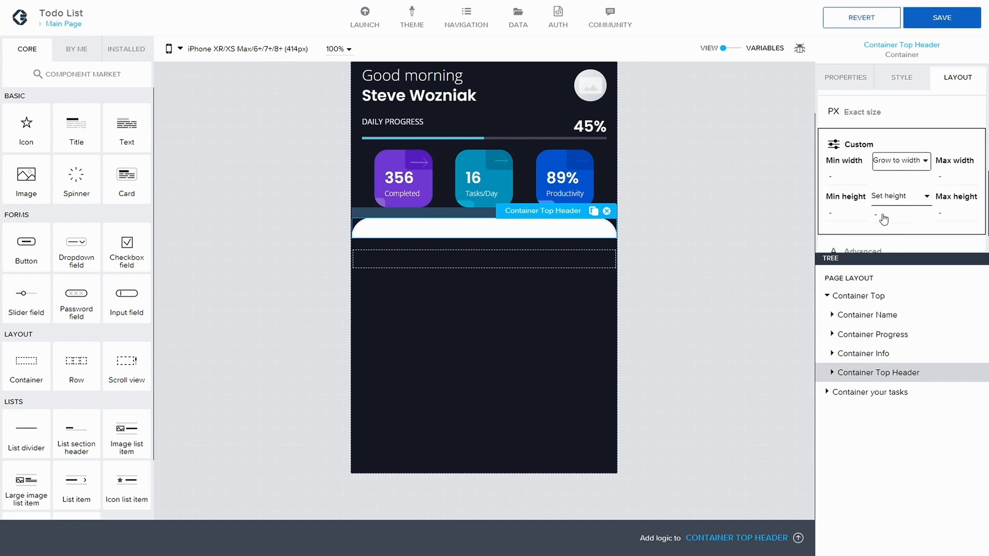
left_click(881, 216)
left_click(892, 230)
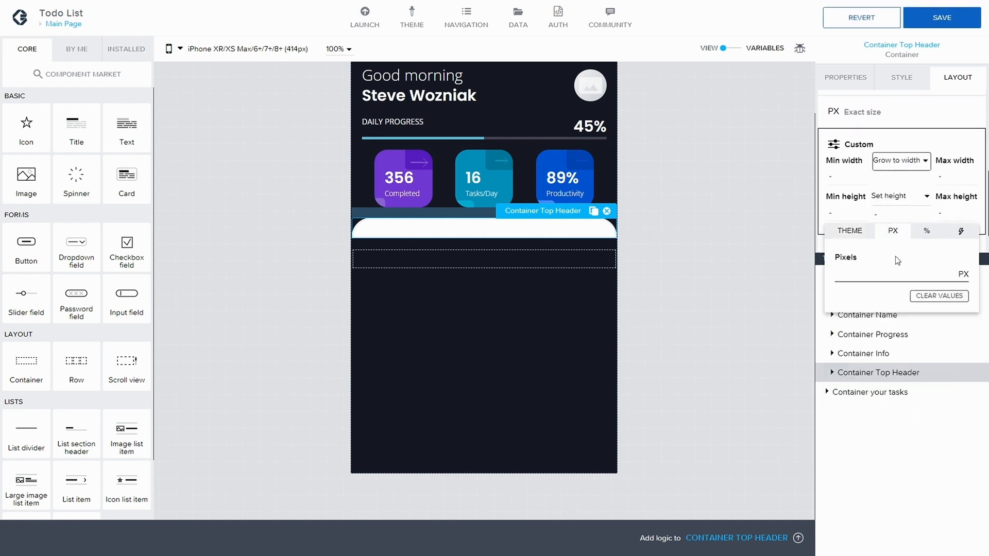
type("10")
left_click(952, 22)
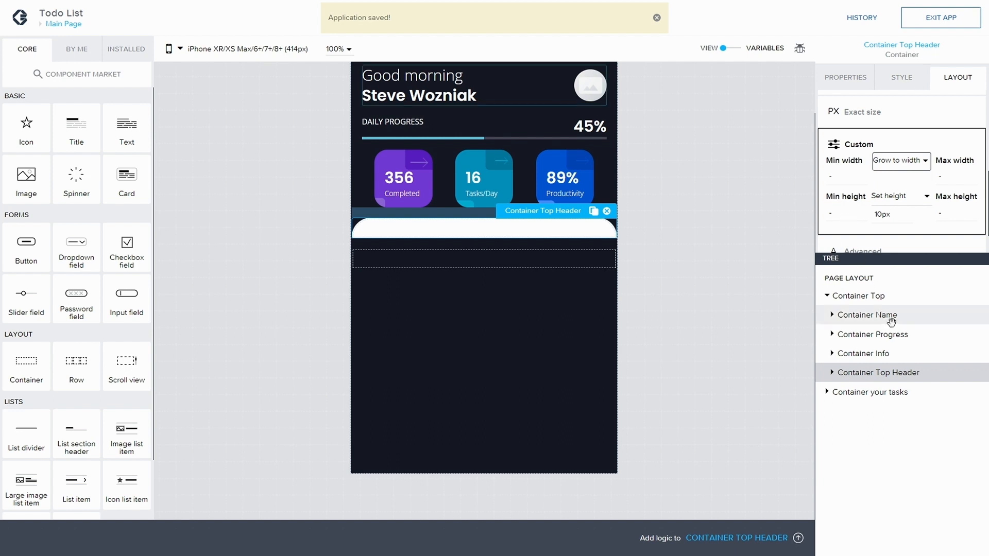
- Set the height of Container Top Header to 20 px and save the application
left_click(897, 212)
left_click_drag(852, 273, 830, 276)
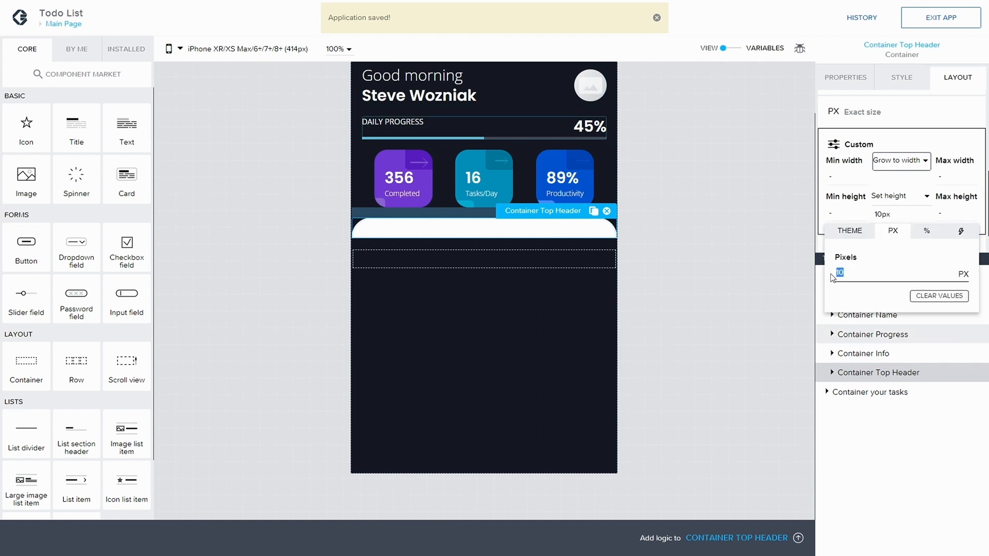
type("20")
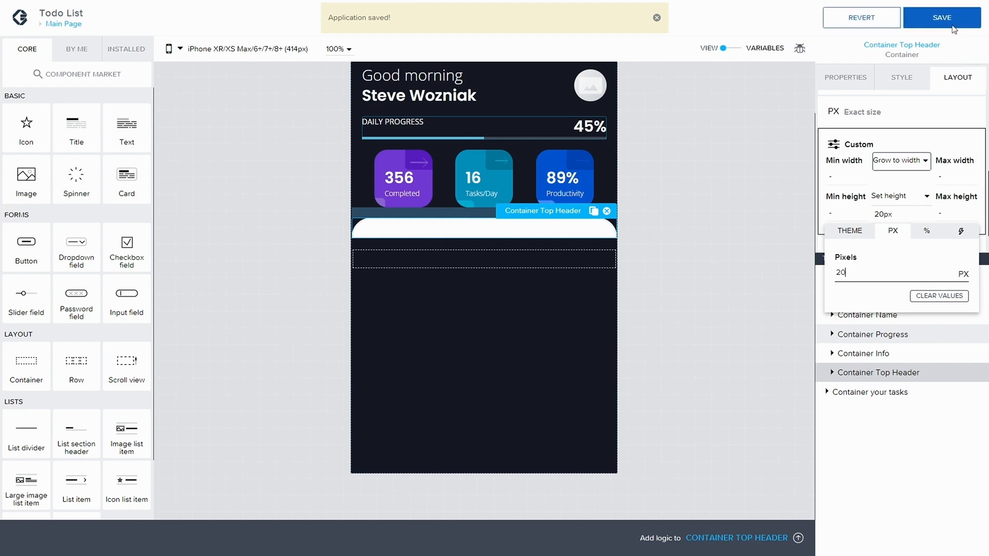
left_click(943, 26)
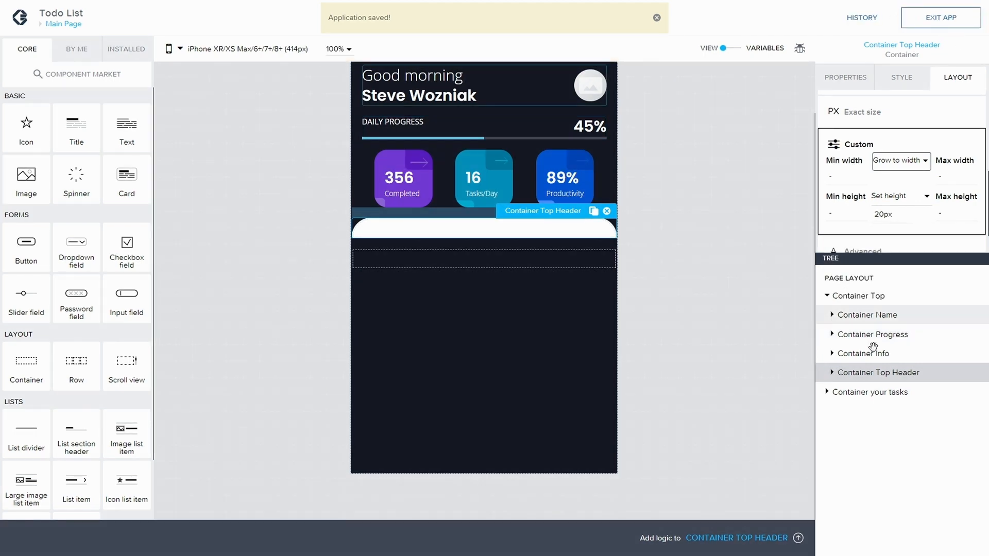
- Set the height of Container Top Header to 30 px and save the application
left_click(883, 215)
left_click(841, 272)
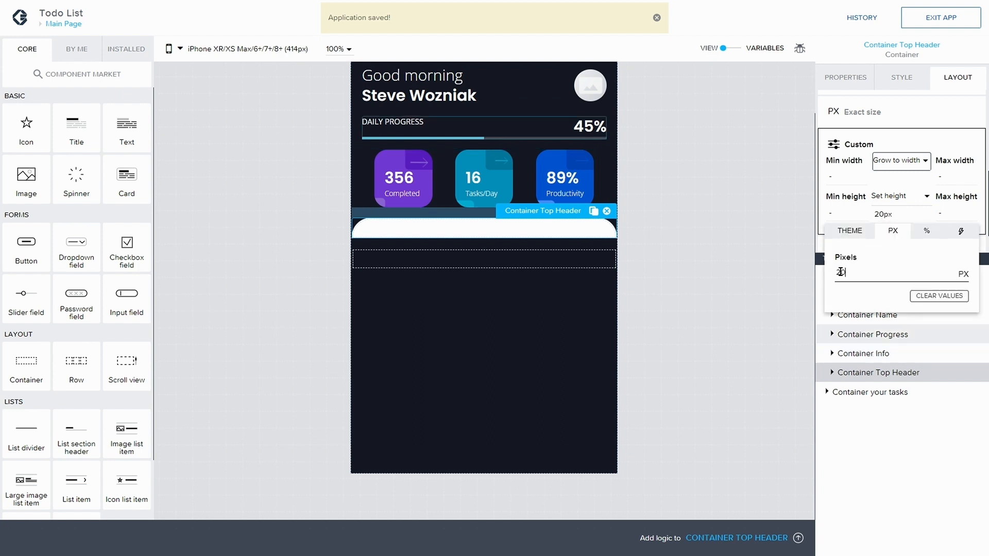
type("30")
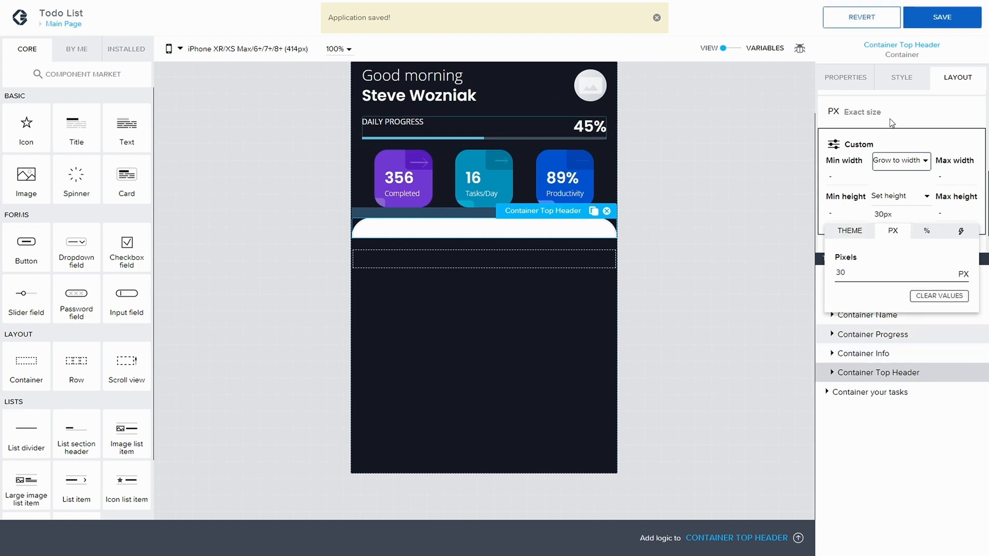
left_click(938, 18)
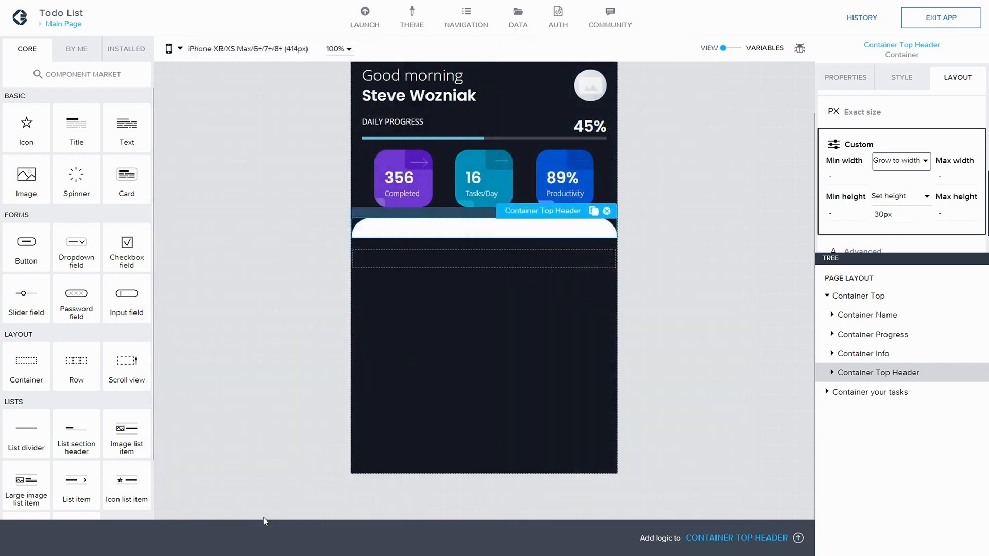
- Clear the top gap of Container your tasks so it sits directly under Container Top Header
left_click(849, 395)
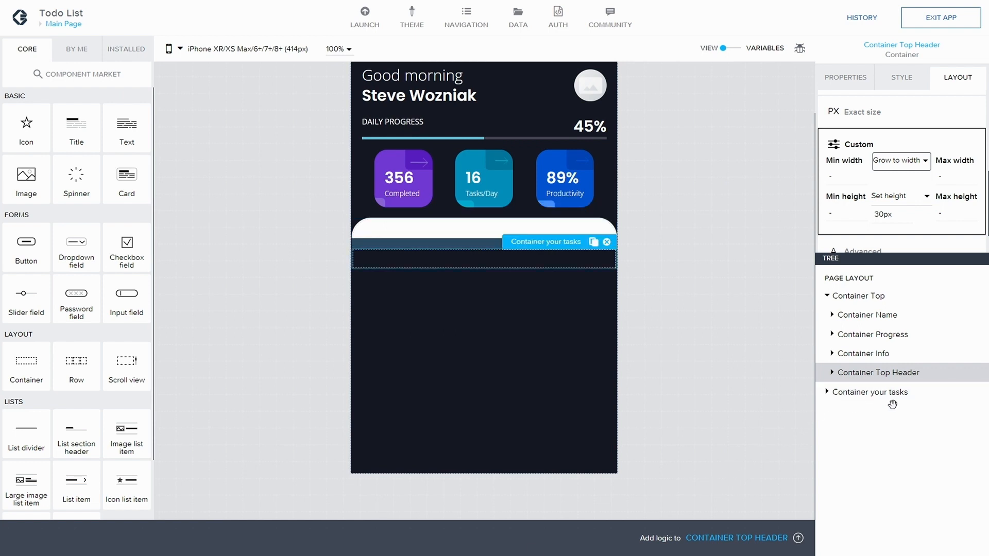
left_click(882, 373)
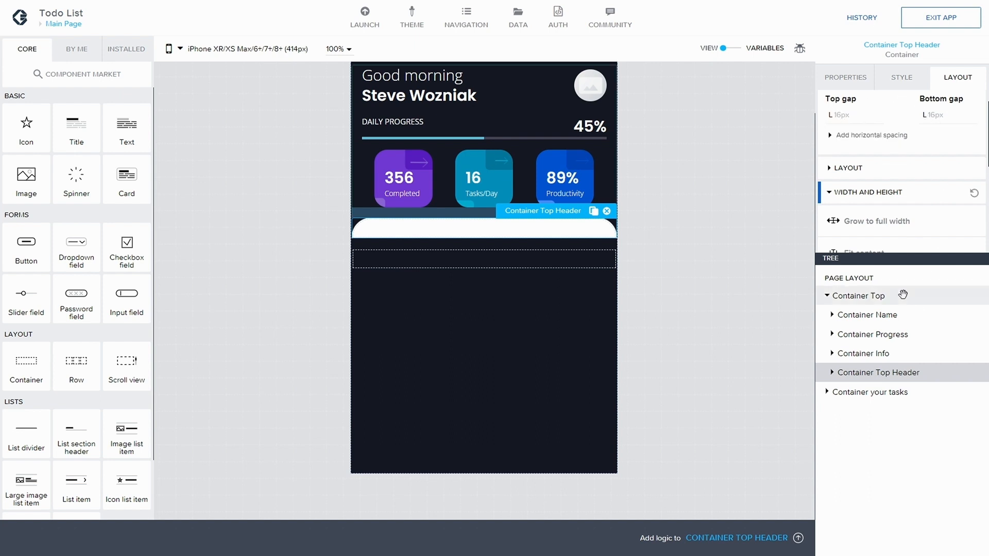
left_click(865, 394)
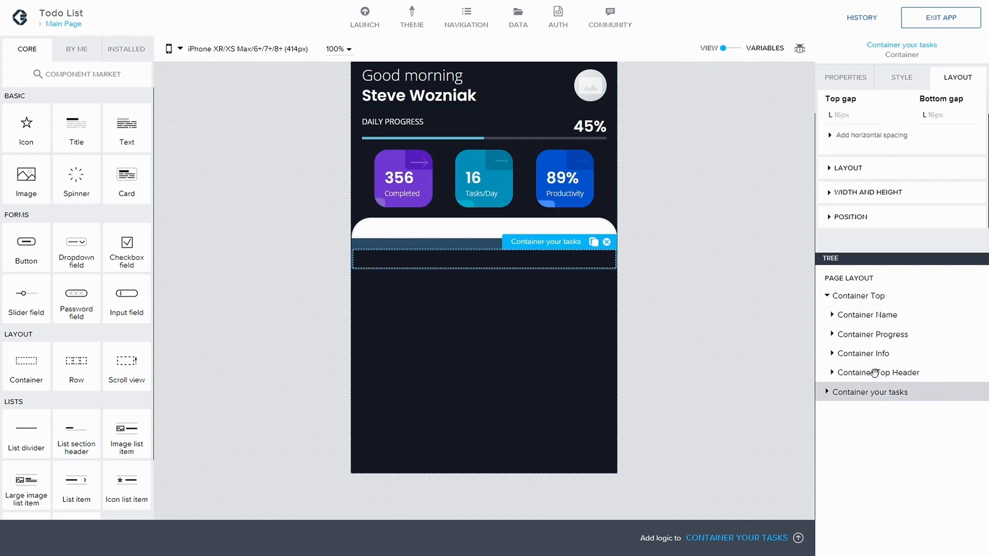
left_click(851, 120)
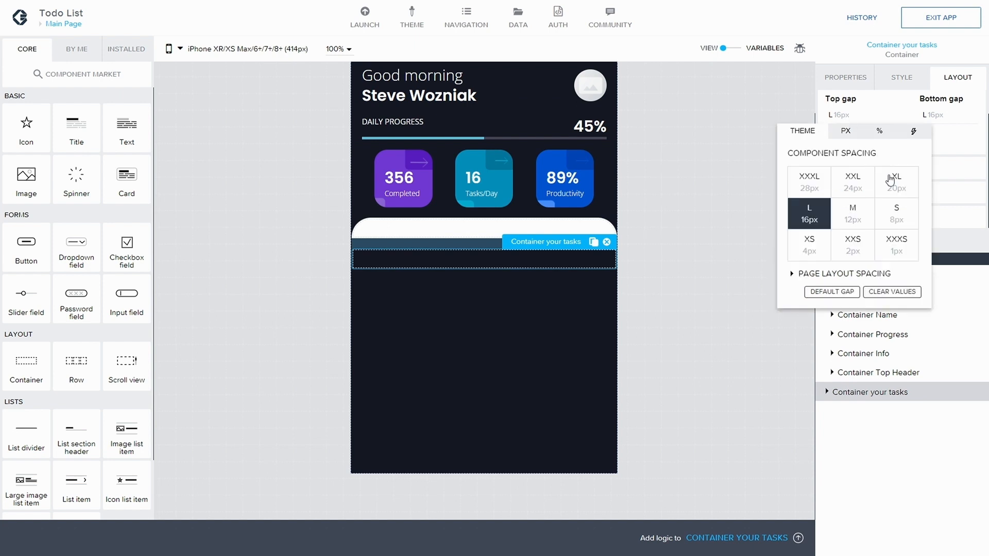
left_click(892, 292)
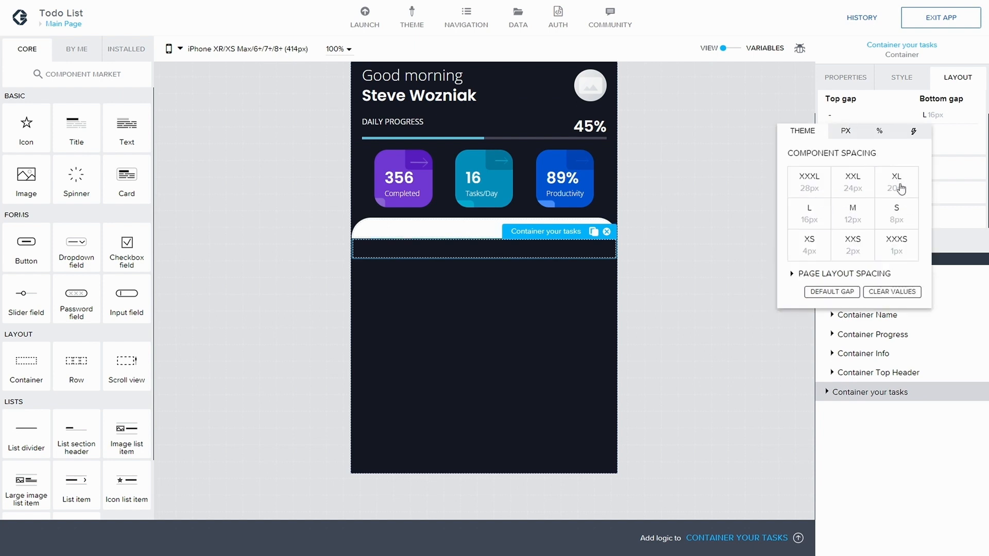
left_click(906, 403)
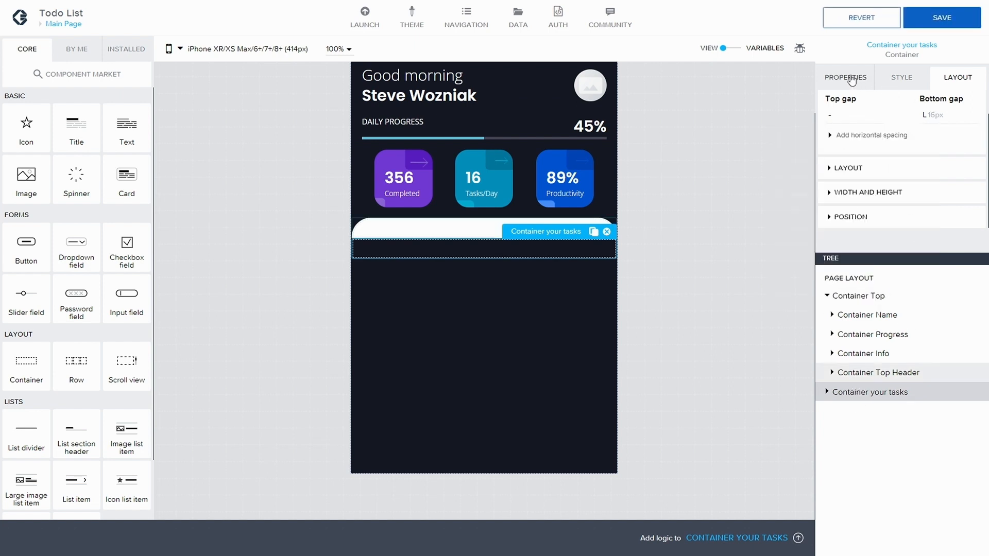
- Create a new style class named White Box from Layout Container for Container your tasks
left_click(898, 78)
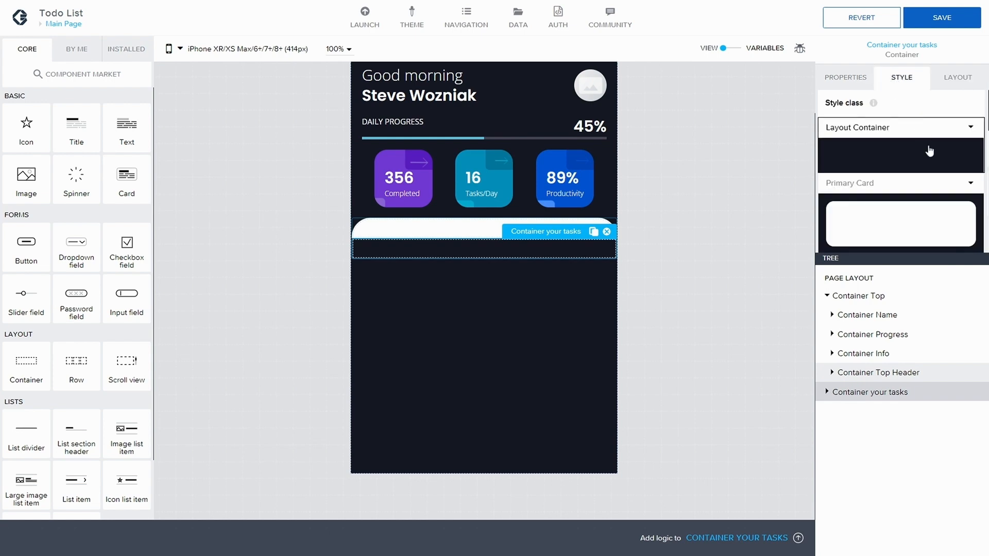
left_click(970, 128)
left_click(829, 165)
left_click(458, 288)
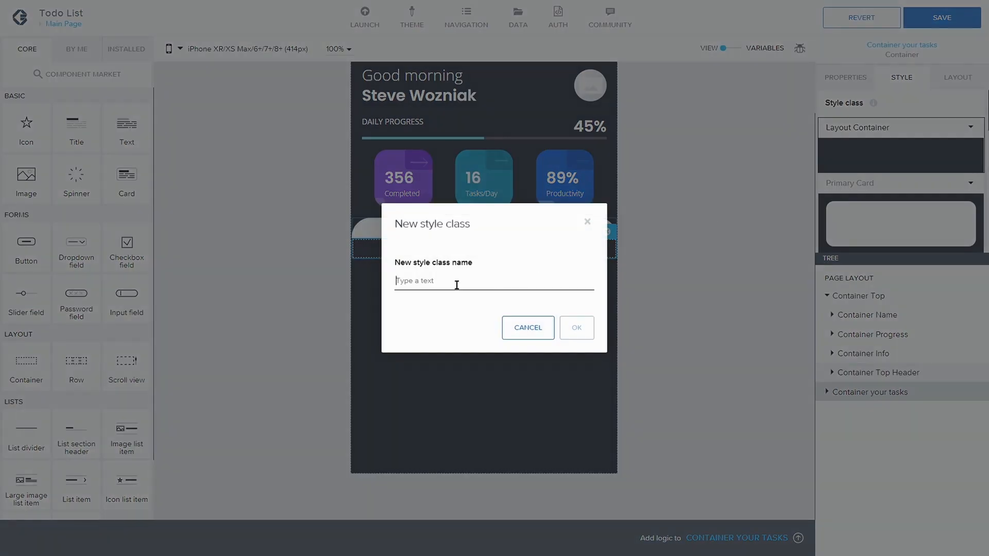
type("White Box")
left_click(589, 328)
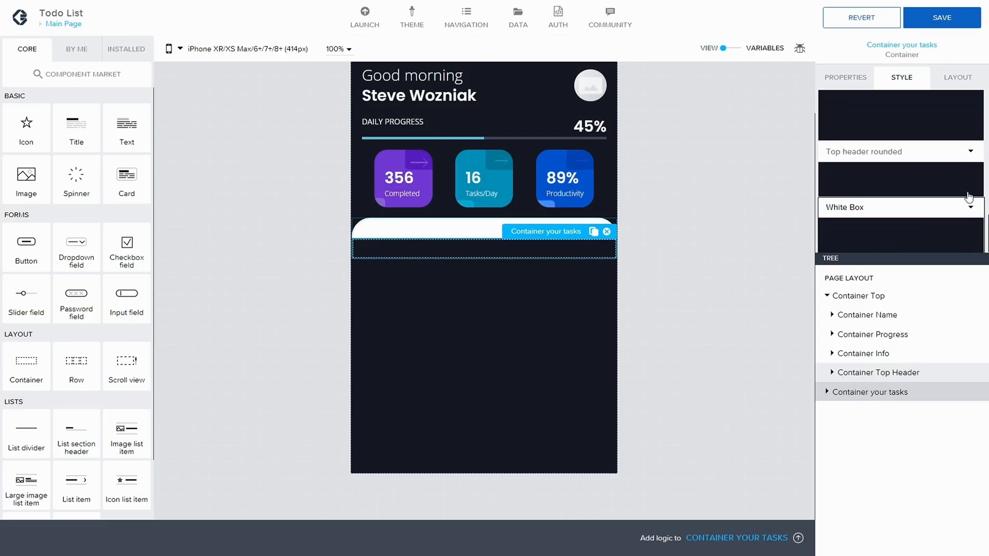
- Set the White Box background color of Container your tasks to Level 1 background and save the application
left_click(969, 207)
left_click(856, 225)
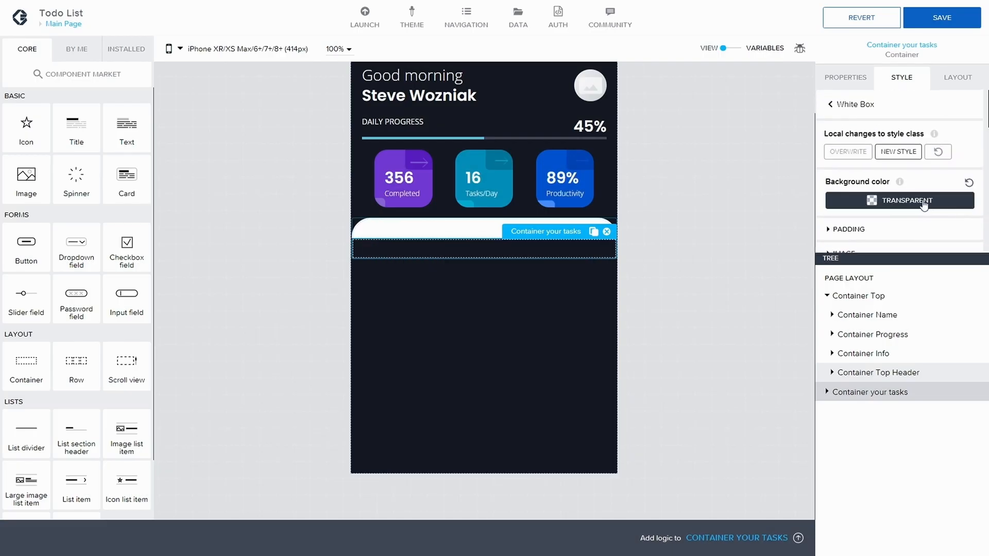
left_click(920, 205)
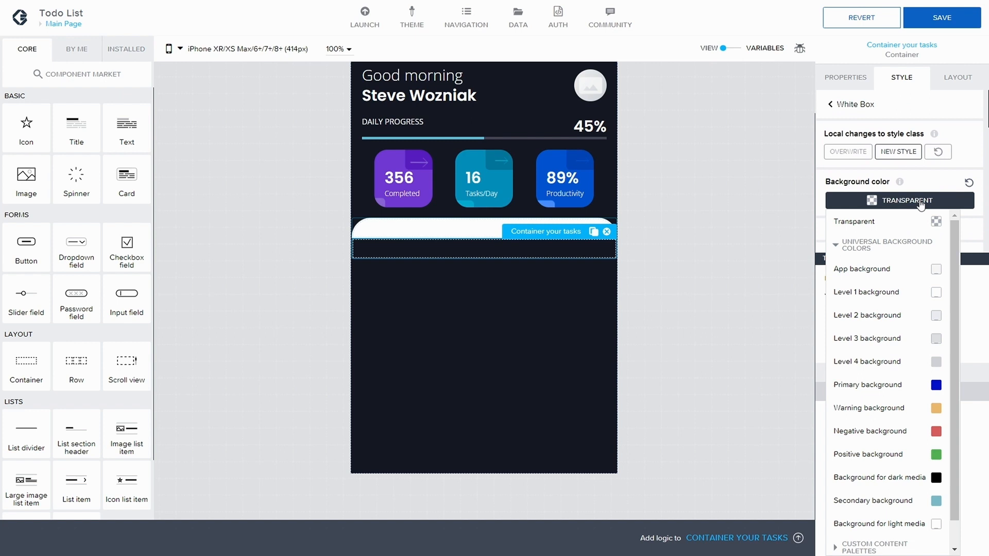
left_click(886, 293)
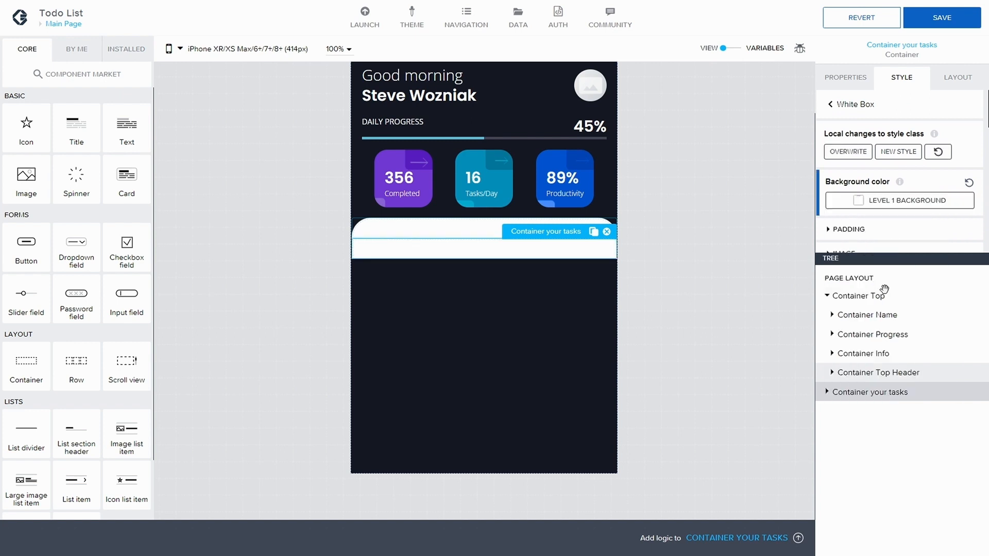
left_click(942, 17)
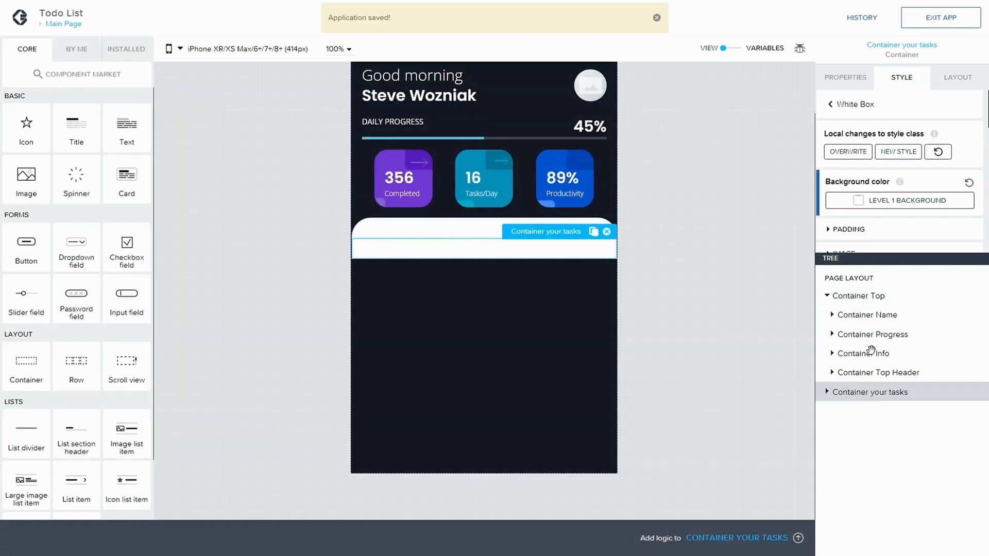
- Add a new container inside Container your tasks and select it
scroll(948, 98, "down", 3)
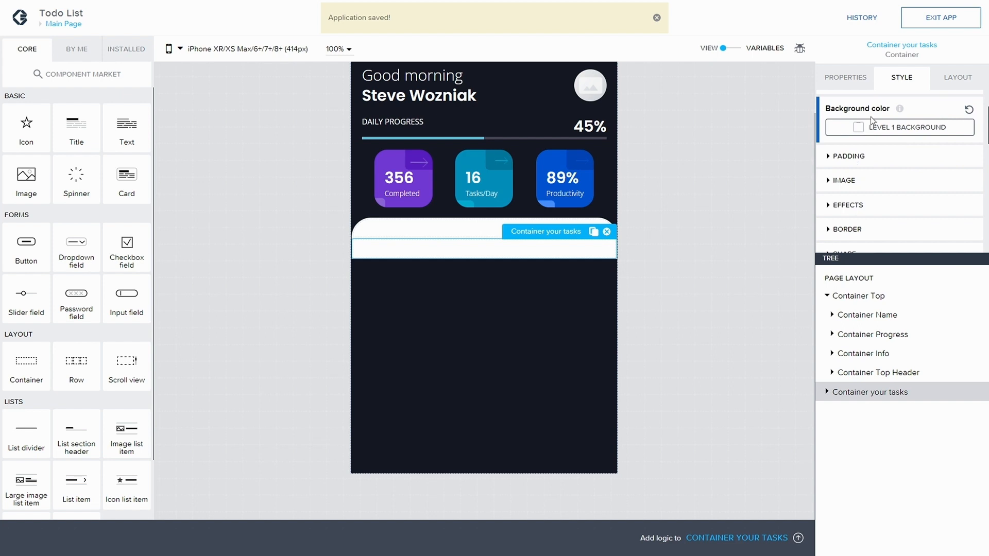
scroll(891, 214, "down", 5)
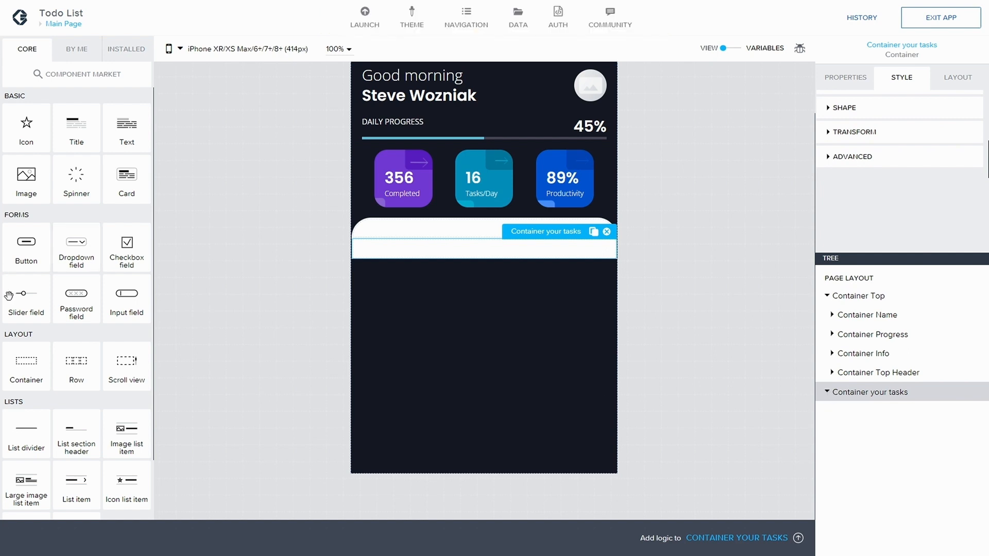
left_click_drag(617, 389, 874, 397)
left_click(854, 410)
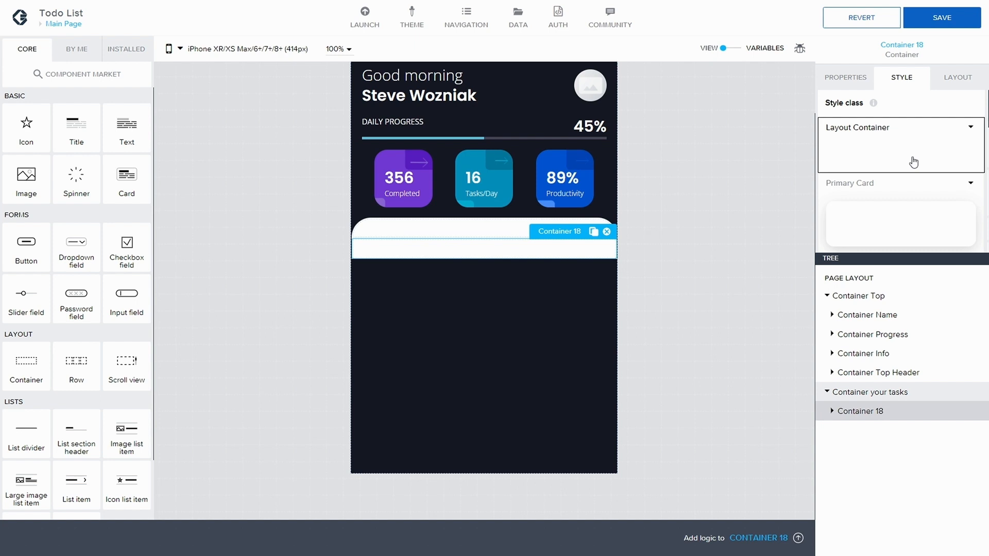
- Change the display name of the container inside Container your tasks to Container Content and save the application
left_click(850, 78)
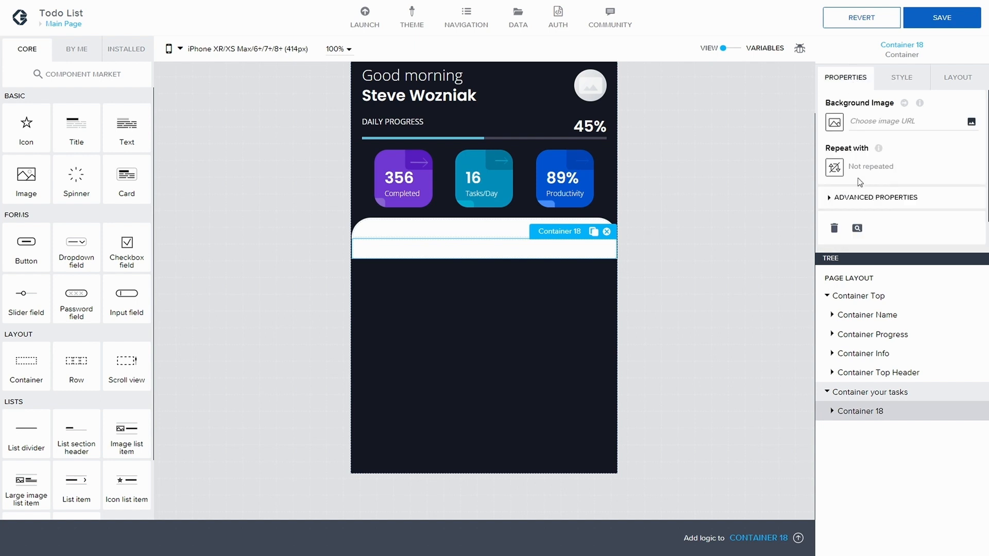
left_click(832, 199)
scroll(880, 176, "down", 3)
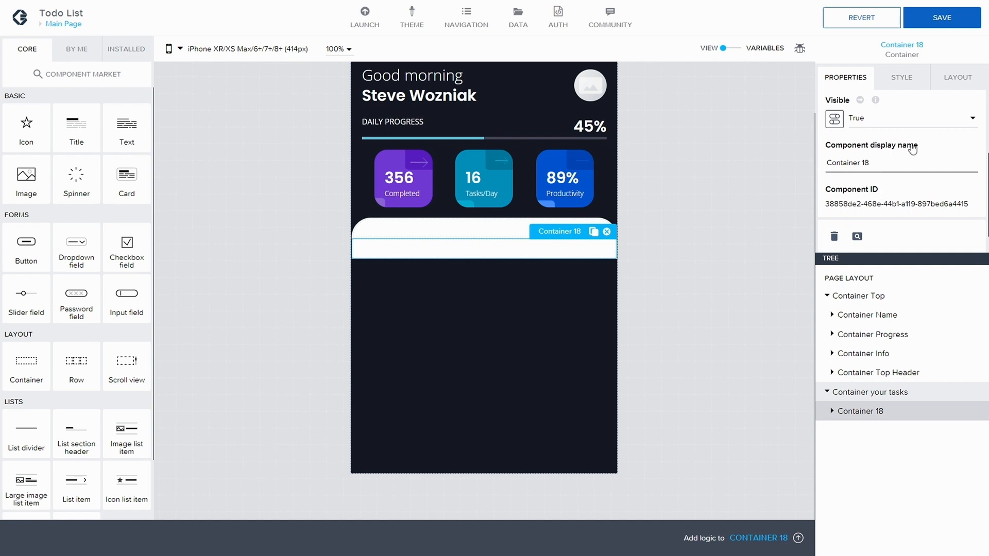
key("BackSpace")
key("BackSpace")
type("Content")
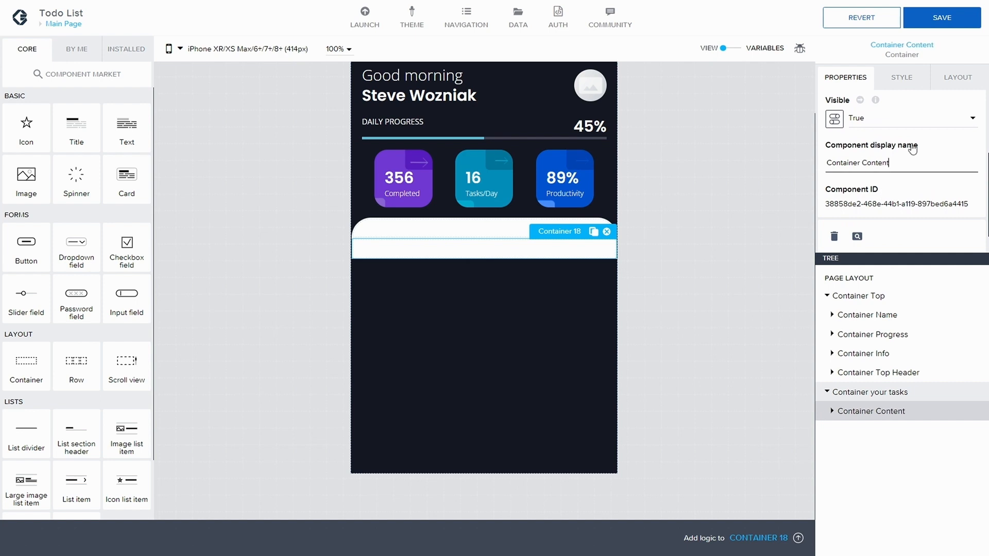
left_click(932, 18)
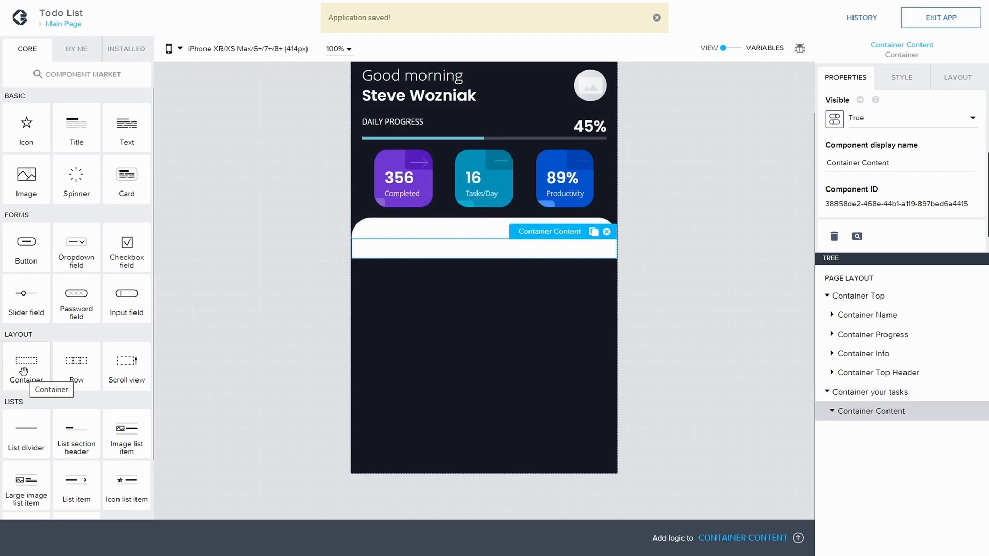
- Add a container inside Container Content and give it the display name Container Title Bar
left_click_drag(20, 366, 885, 445)
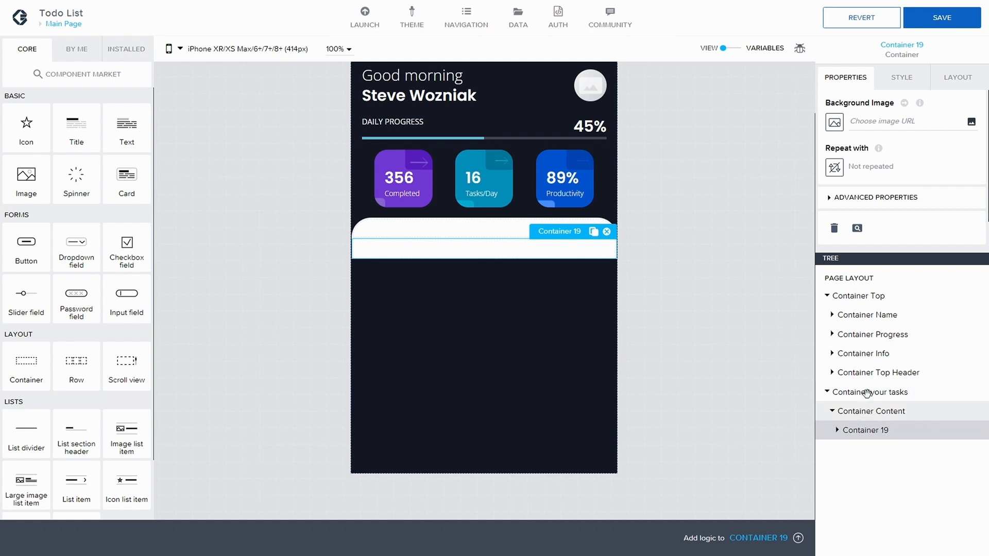
left_click(830, 199)
scroll(876, 218, "down", 3)
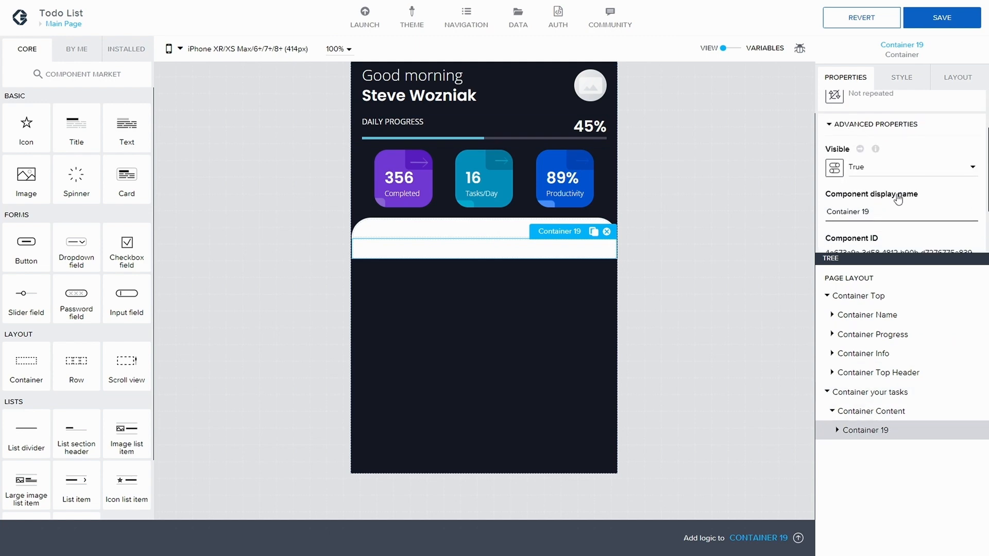
key("BackSpace")
key("BackSpace")
key("BackSpace")
type("Title Bar")
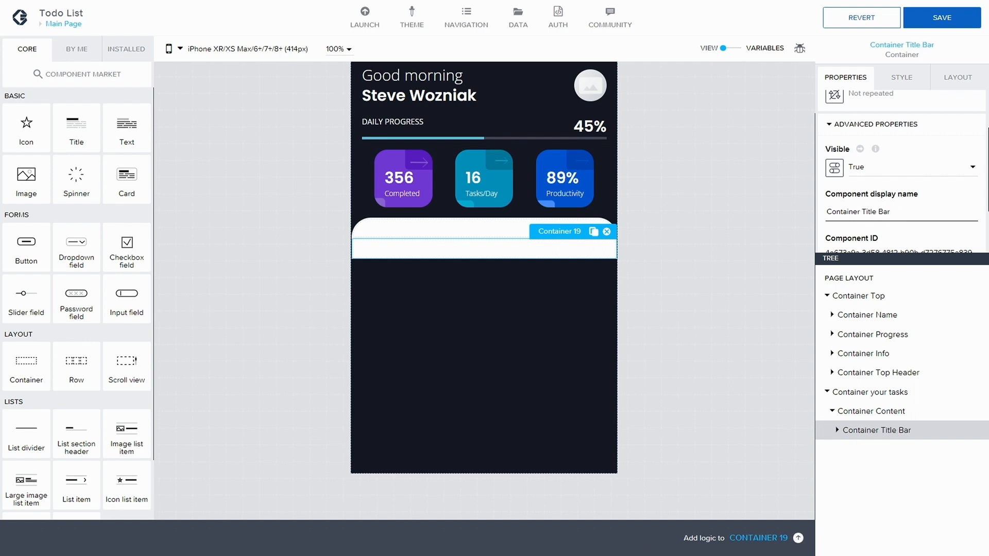
- Duplicate Container Title Bar within Container Content
left_click(896, 430)
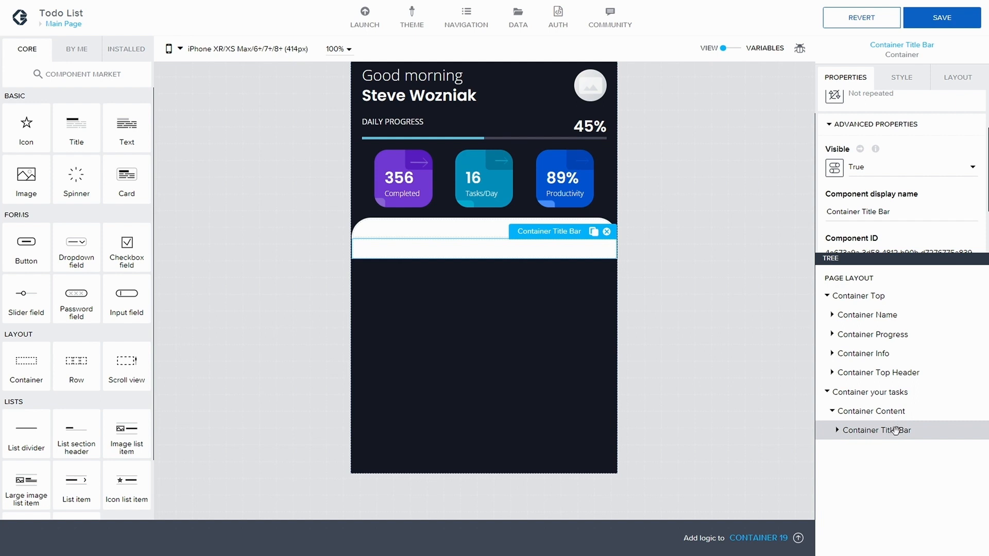
key("ctrl+c")
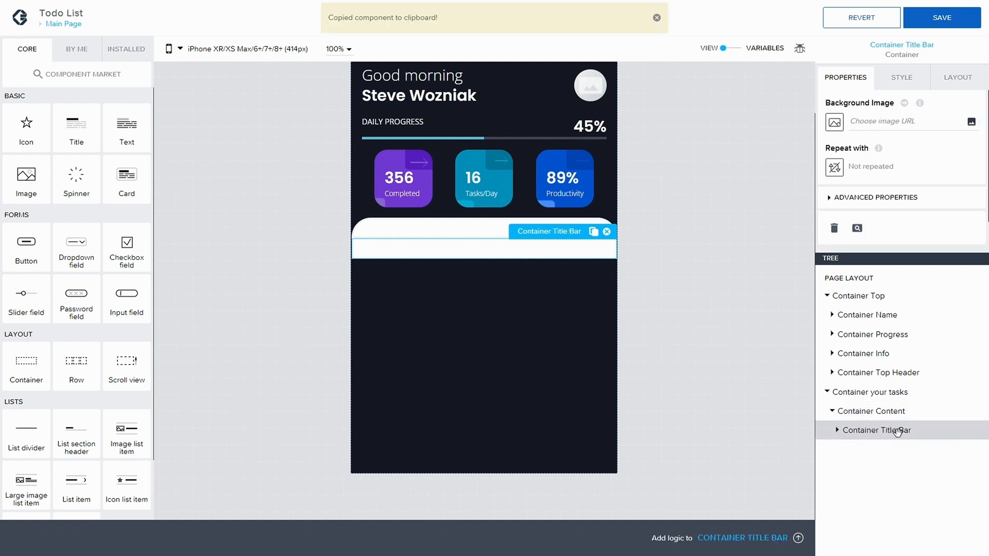
key("ctrl+v")
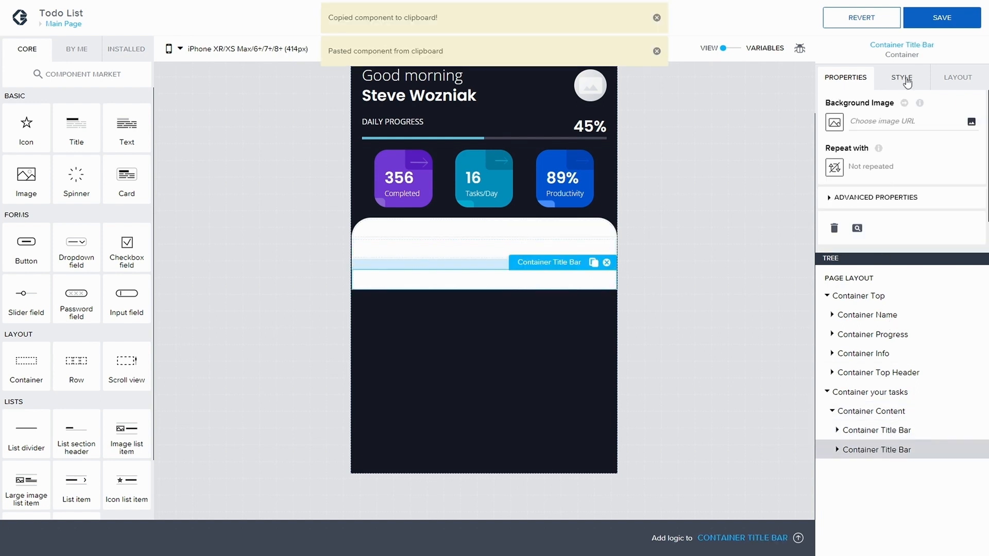
- Change the display name of the duplicated title bar container to Container List
left_click(832, 200)
scroll(875, 206, "down", 2)
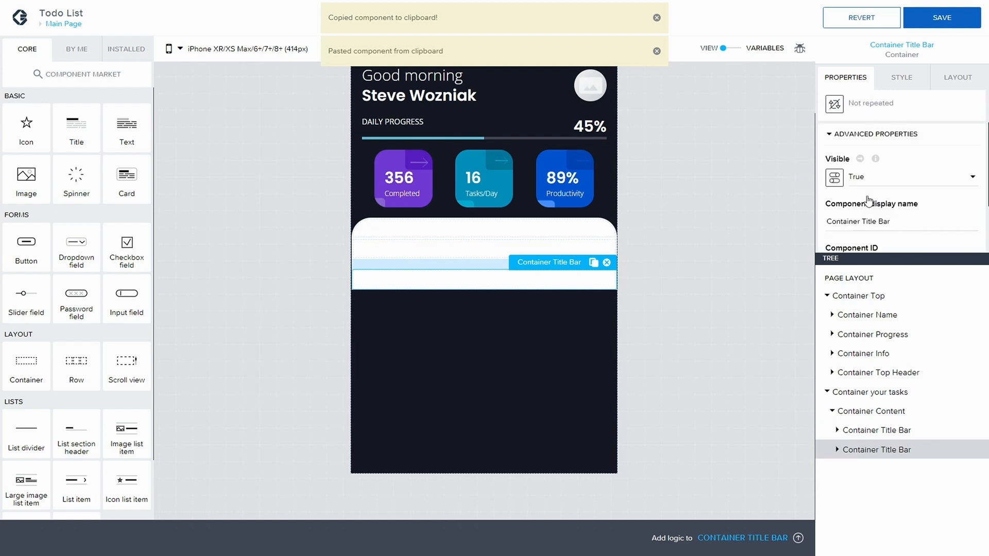
left_click_drag(860, 212, 896, 207)
left_click(901, 207)
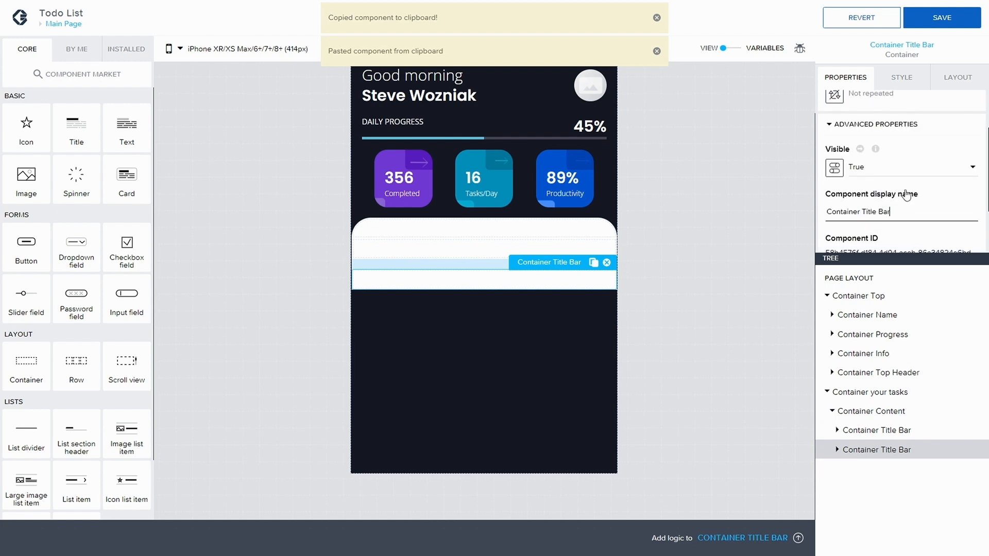
key("BackSpace")
key("BackSpace")
key("BackSpace")
key("BackSpace")
key("BackSpace")
key("BackSpace")
key("BackSpace")
key("BackSpace")
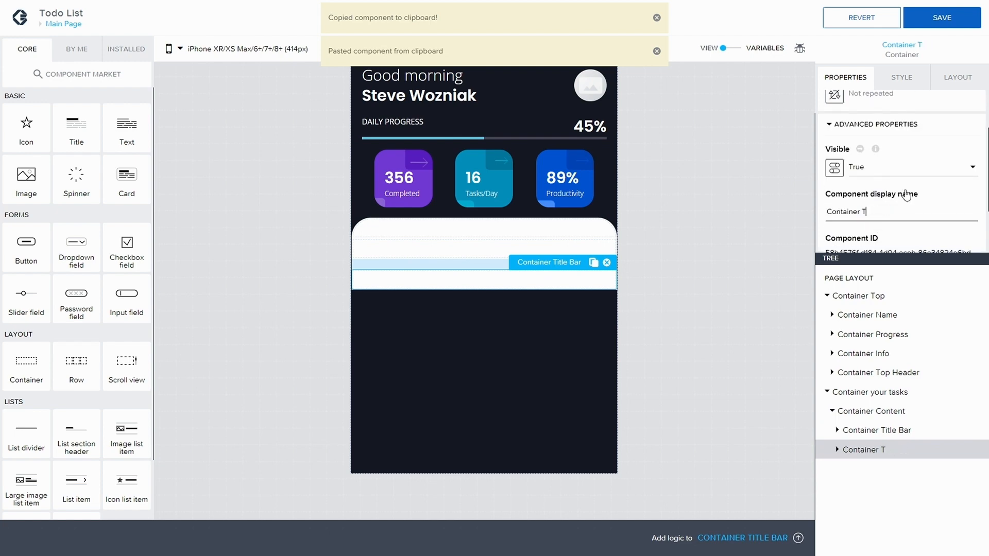
type("List")
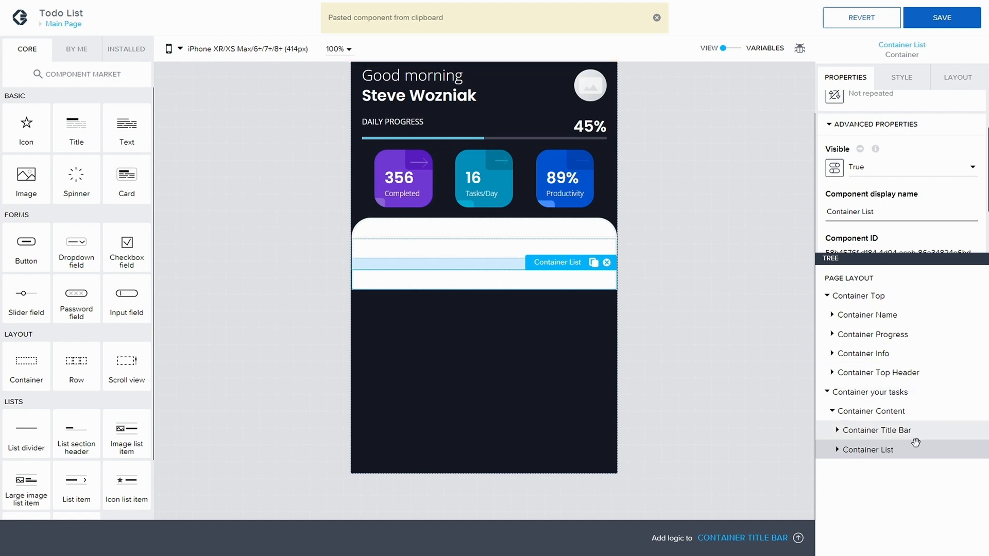
- Copy Container List, paste the copy inside Container List itself and select the nested copy
left_click(837, 456)
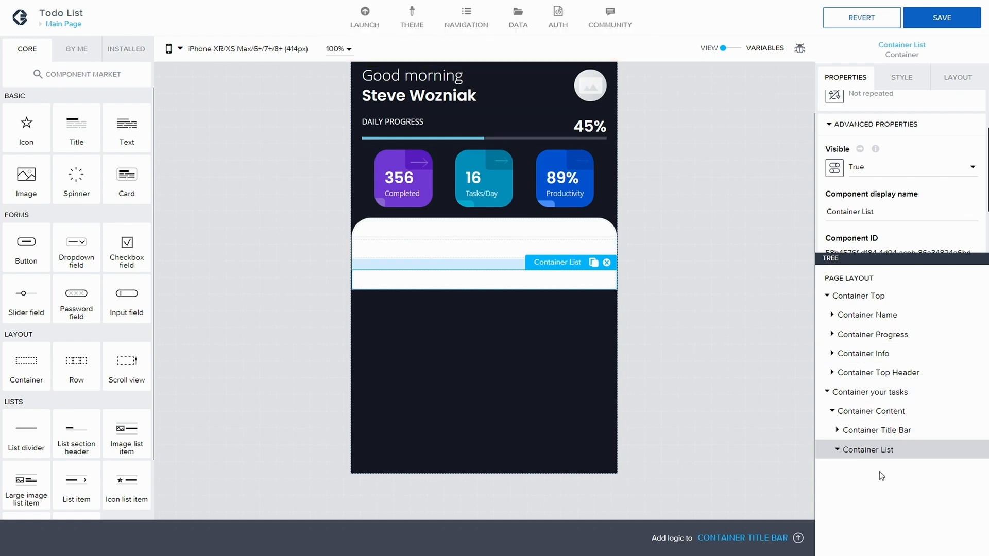
left_click(879, 430)
left_click(886, 450)
key("ctrl+c")
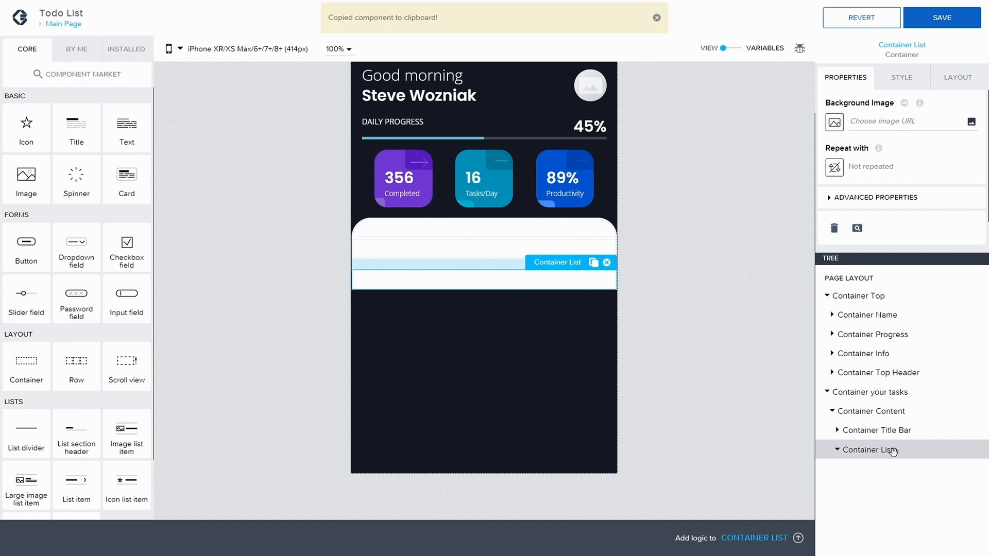
key("ctrl+v")
left_click(859, 469)
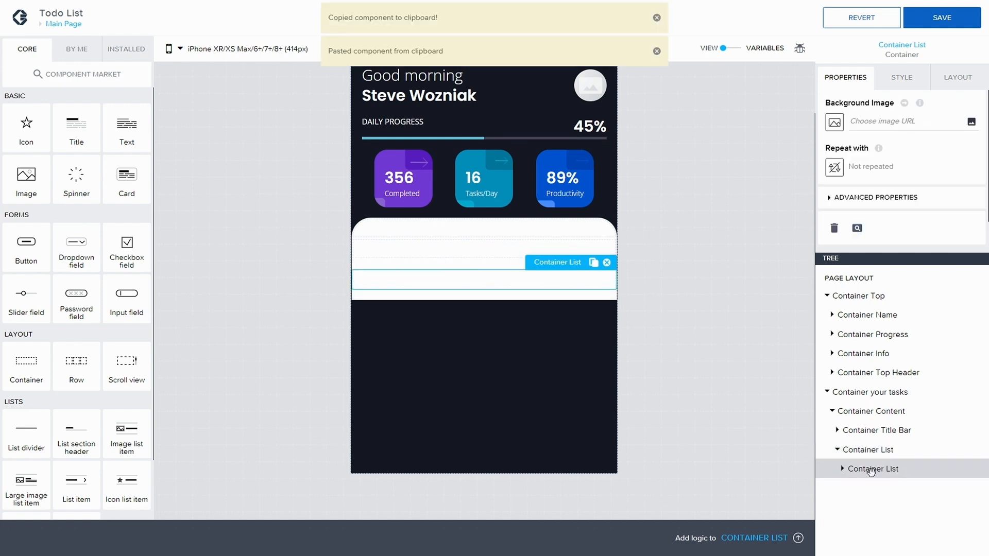
- Change the display name of the nested container copy to Container List Item
left_click(828, 200)
scroll(847, 211, "down", 2)
left_click(878, 193)
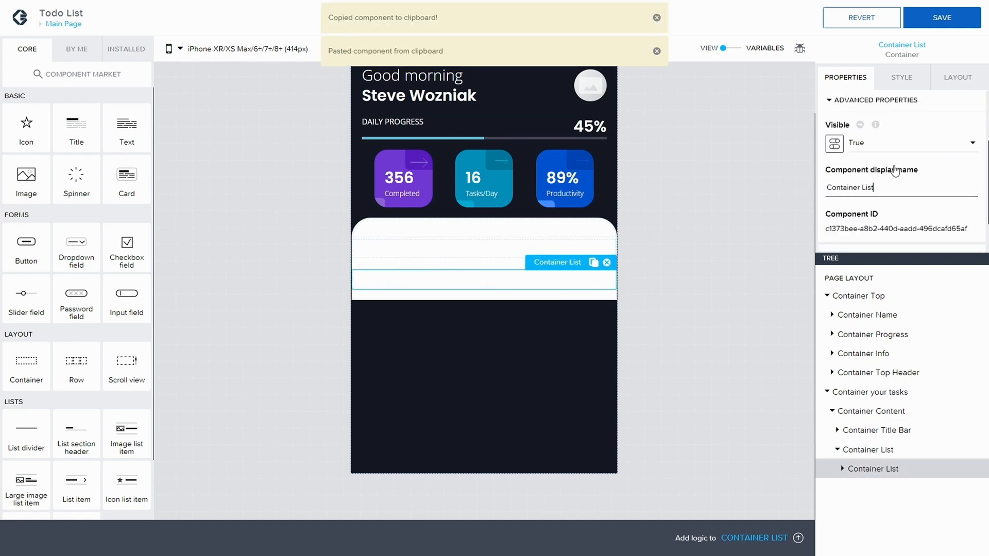
type("Item")
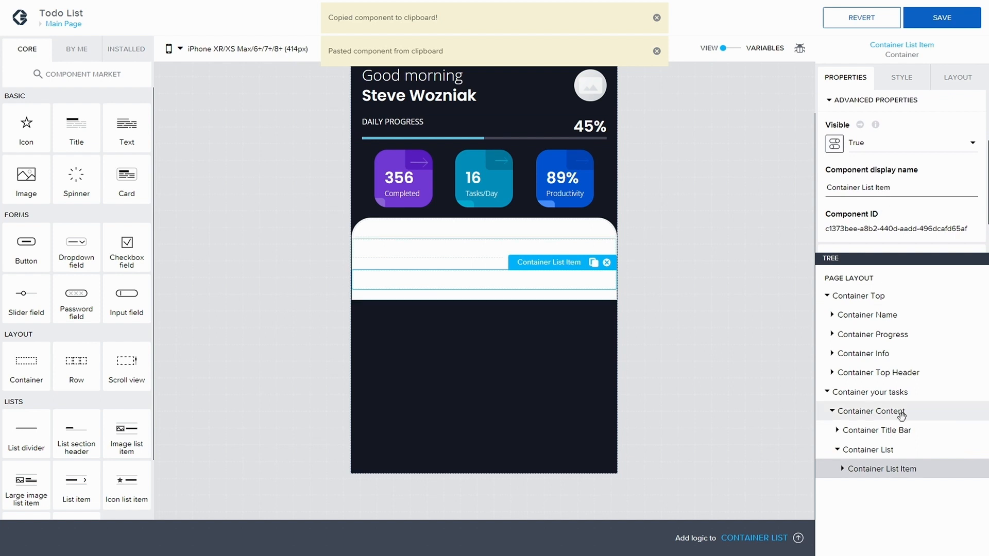
- Copy the bold name title from the page header and paste it into Container Title Bar
left_click(840, 435)
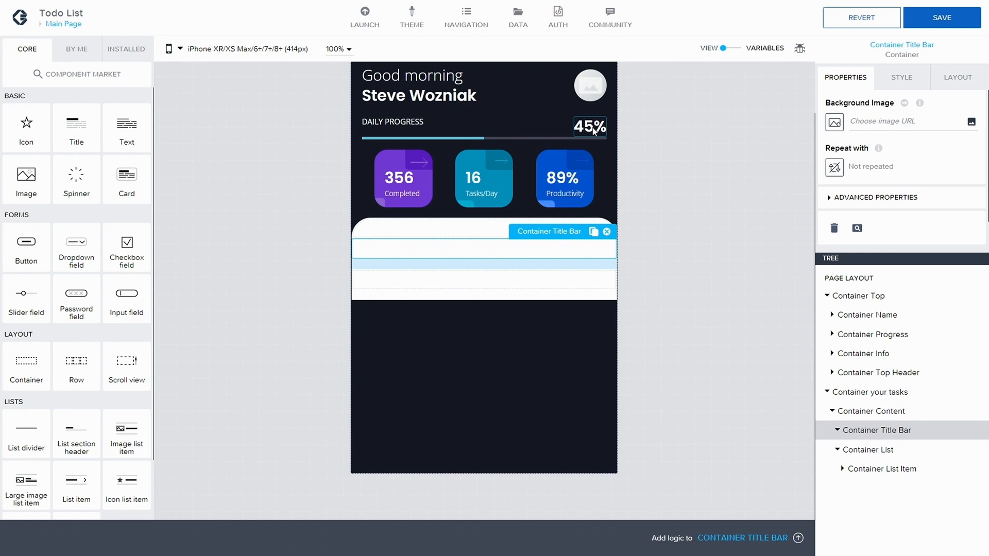
left_click(446, 101)
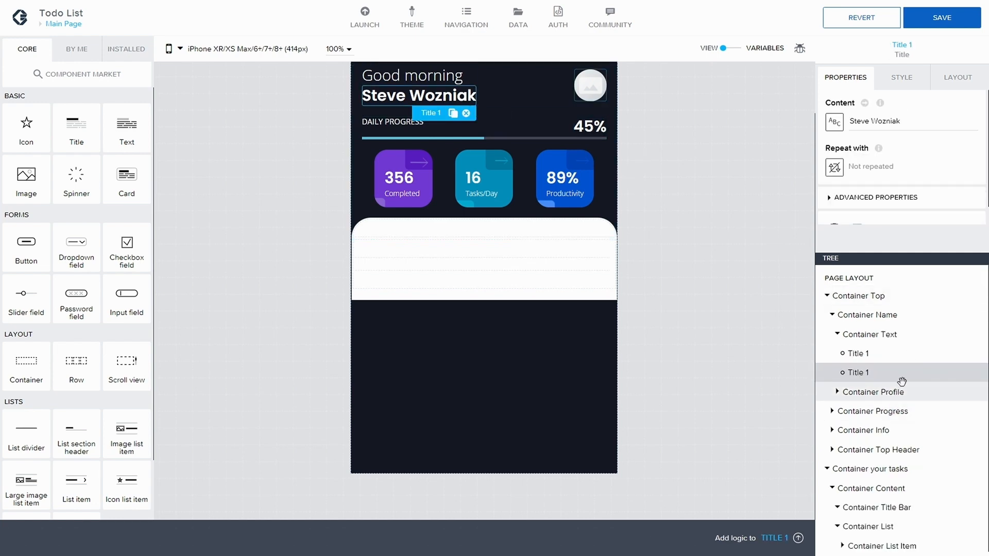
key("ctrl+c")
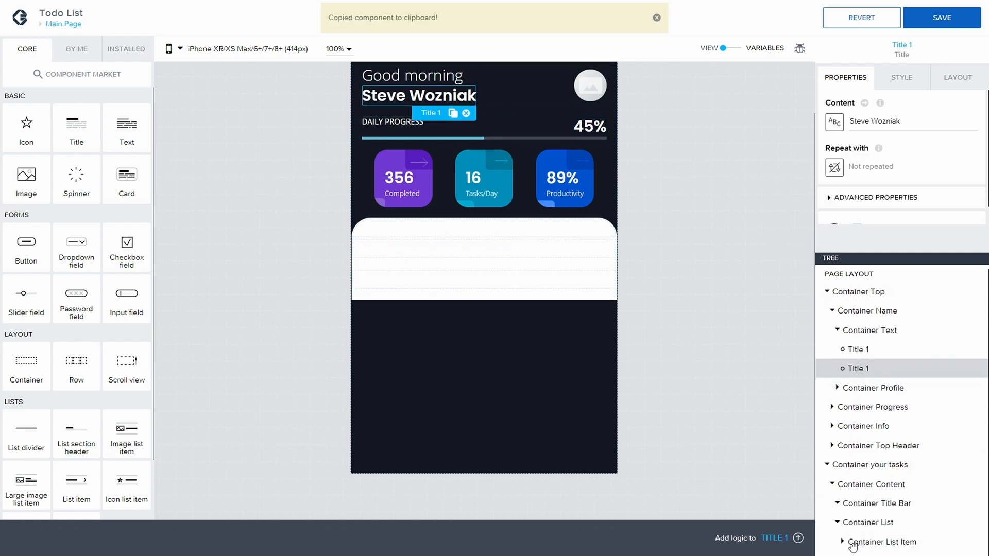
left_click(891, 504)
key("ctrl+v")
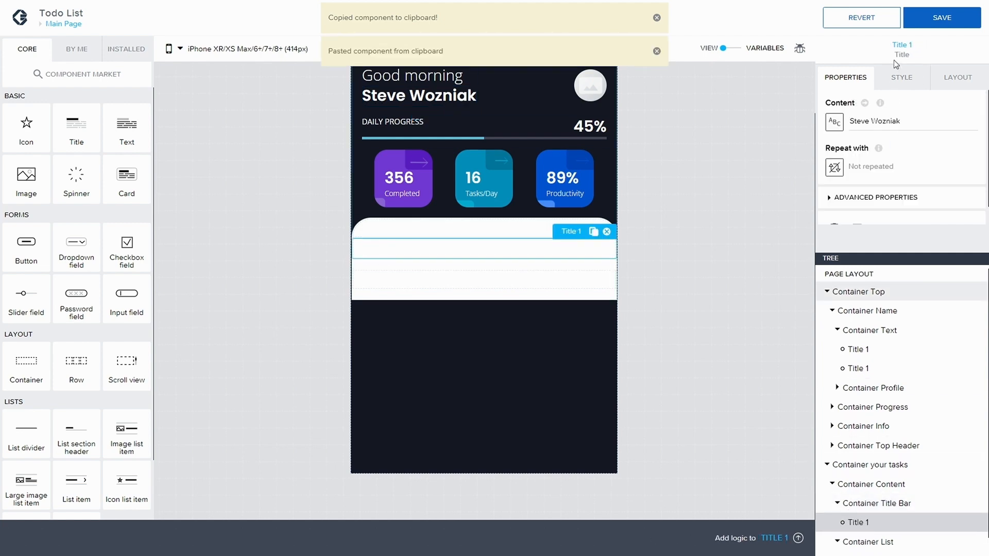
- Overwrite the Main Style class with the pasted title's local style changes
left_click(902, 77)
scroll(882, 128, "up", 1)
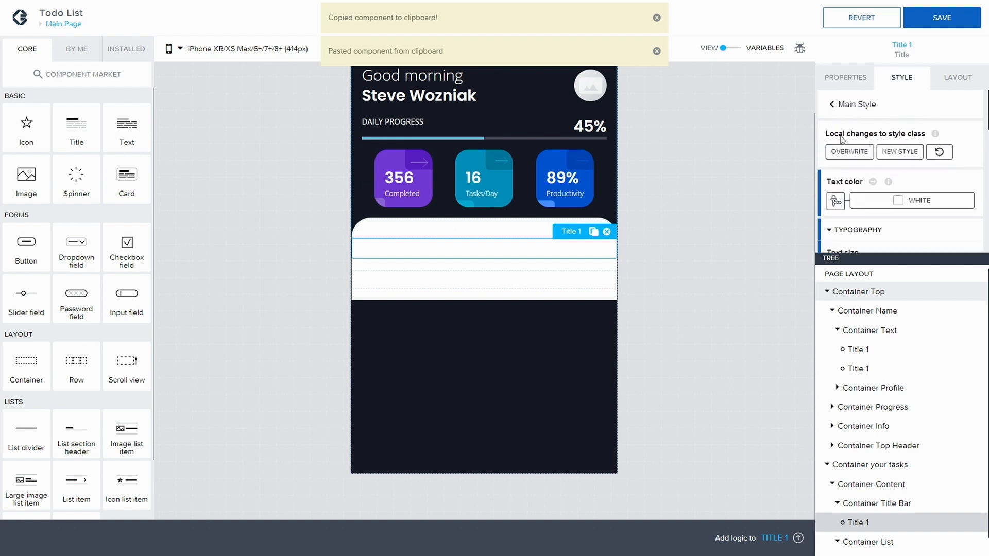
left_click(857, 152)
- Create a new title style class named Main Style Black from Main Style
scroll(859, 136, "down", 10)
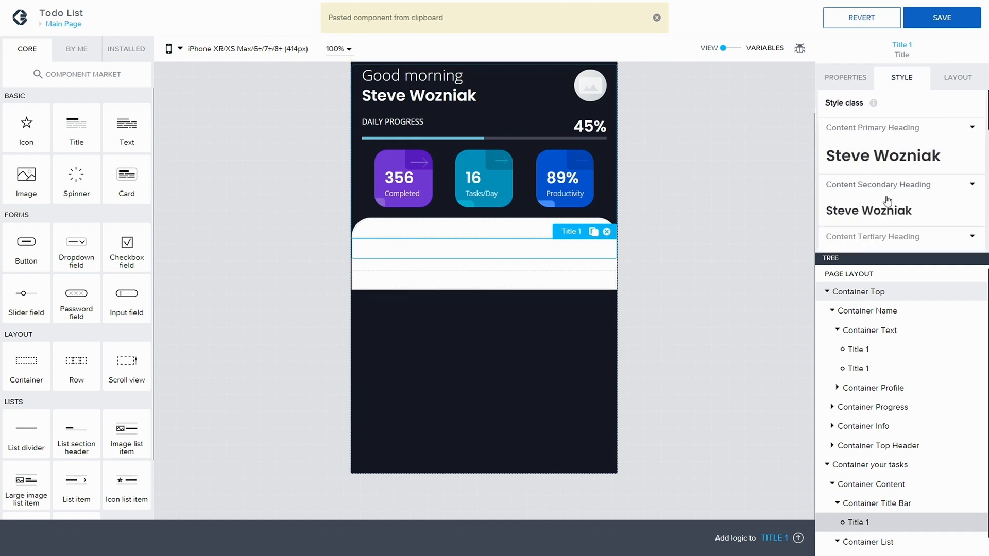
scroll(950, 212, "down", 2)
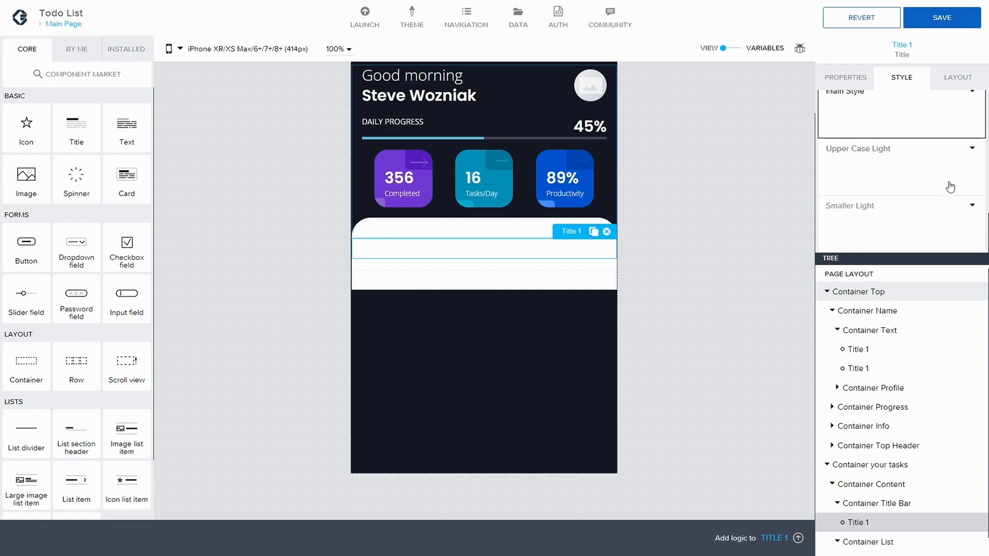
scroll(948, 177, "up", 2)
scroll(950, 181, "down", 2)
scroll(950, 182, "up", 1)
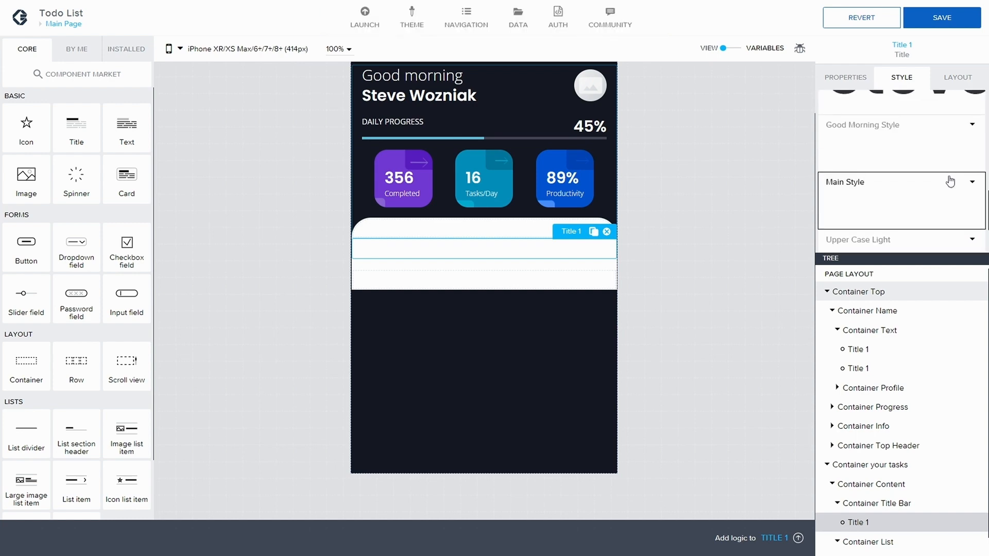
left_click(972, 188)
left_click(872, 226)
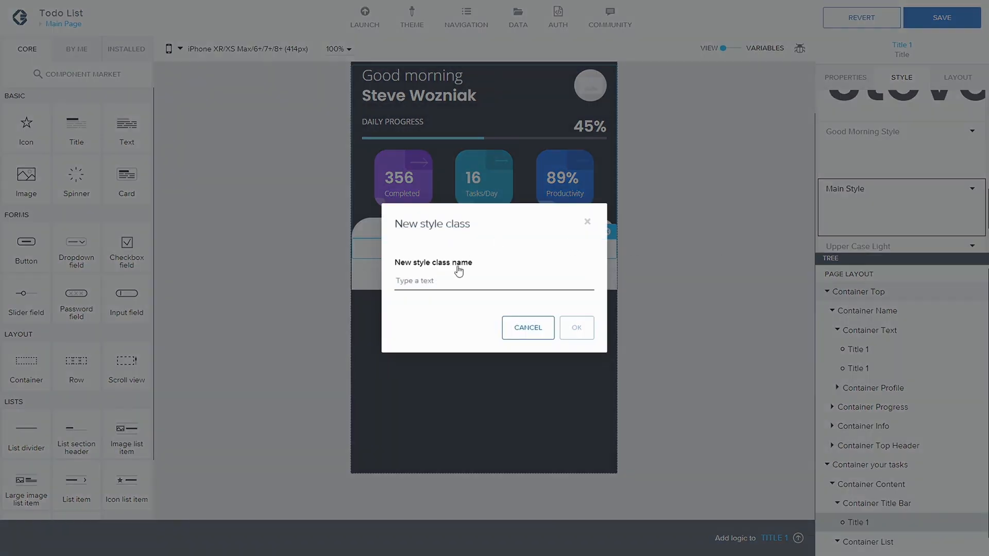
type("Main Style Black")
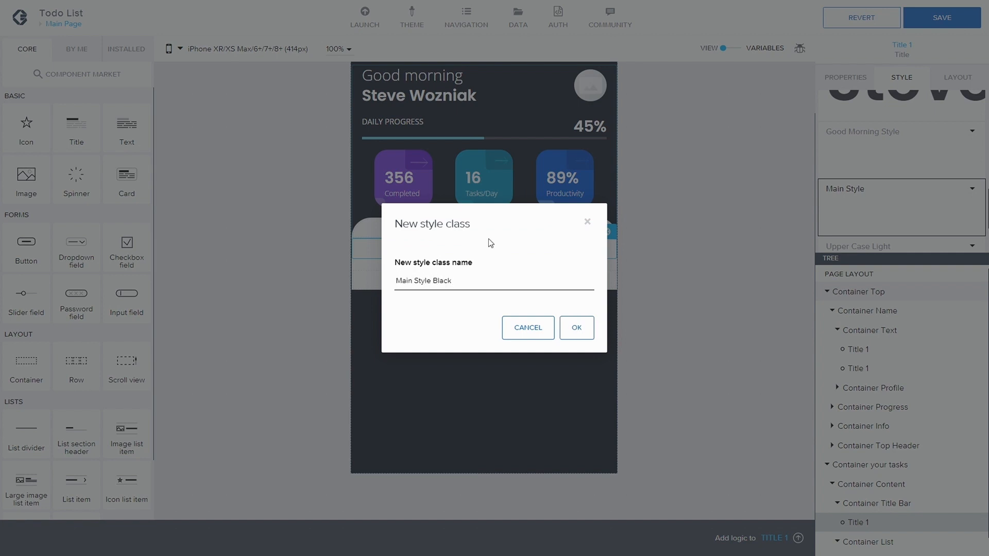
left_click(576, 328)
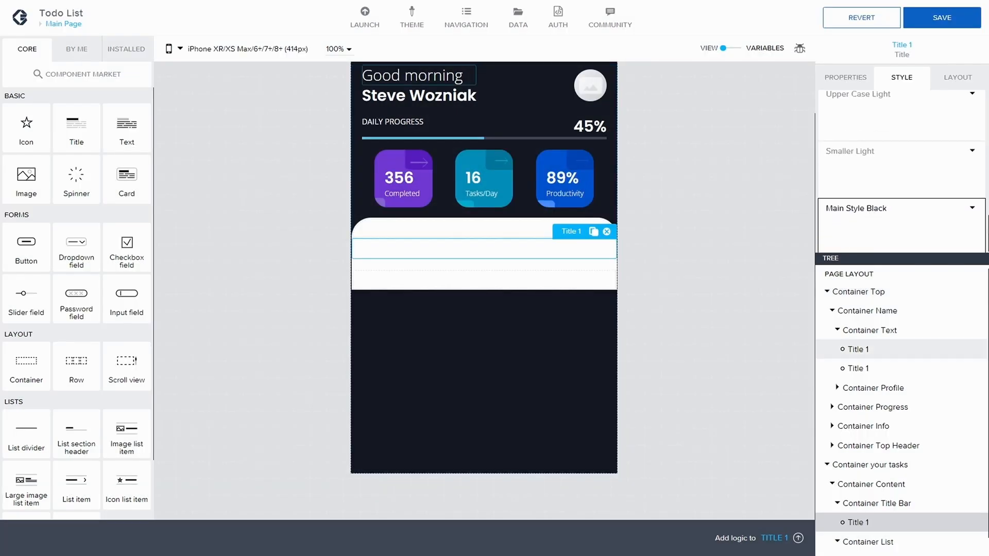
- Set Main Style Black's text color to Neutral high contrast, save the app and overwrite the style class with the change
left_click(972, 208)
left_click(856, 223)
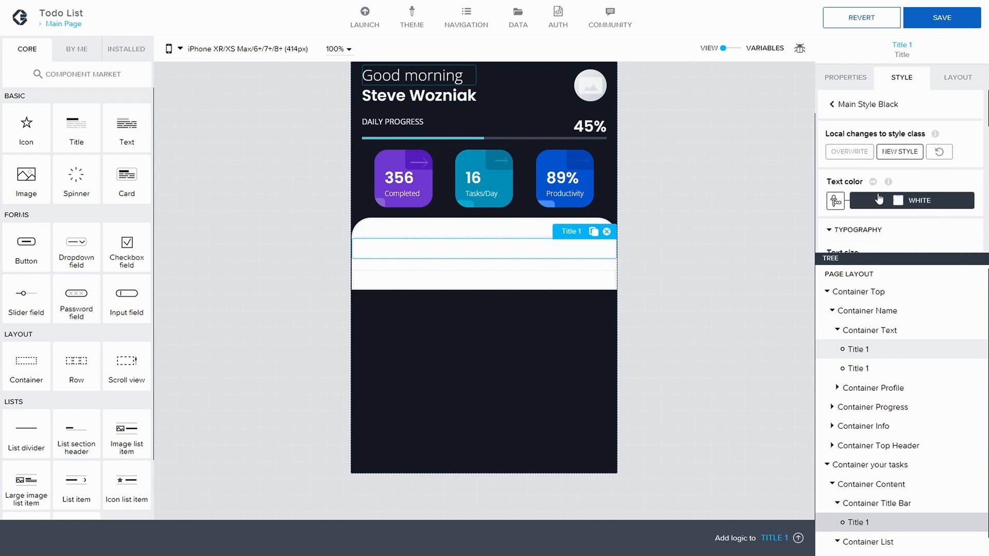
left_click(900, 203)
left_click(863, 227)
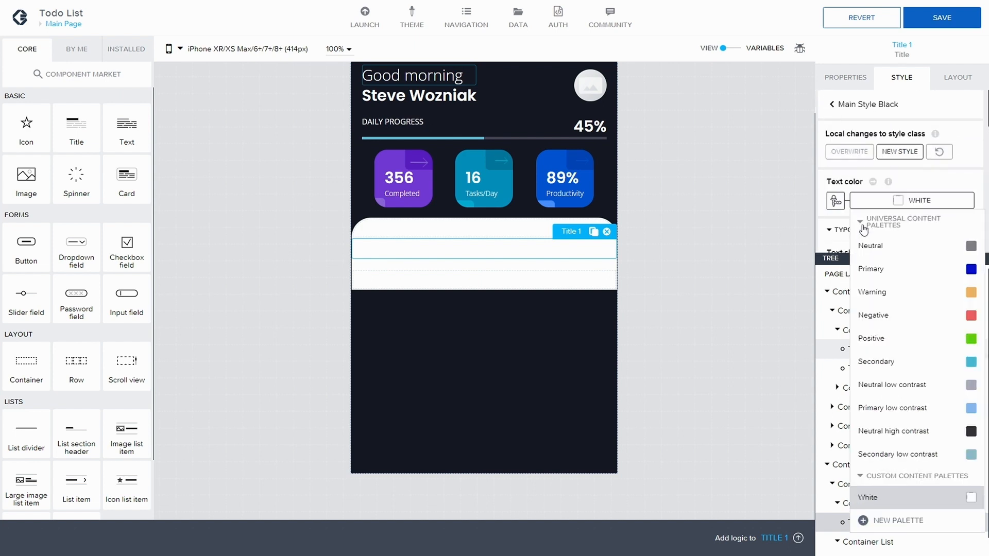
left_click(936, 425)
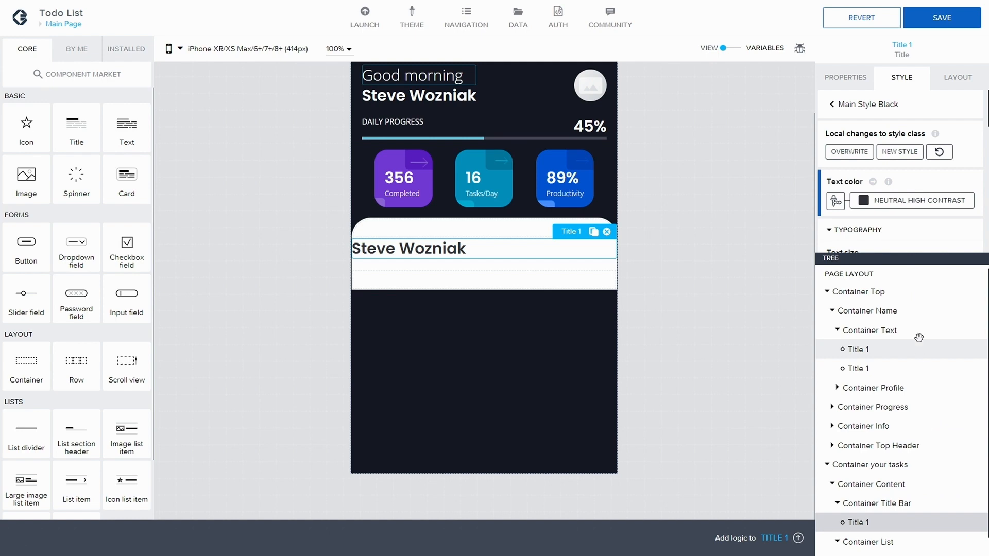
left_click(942, 19)
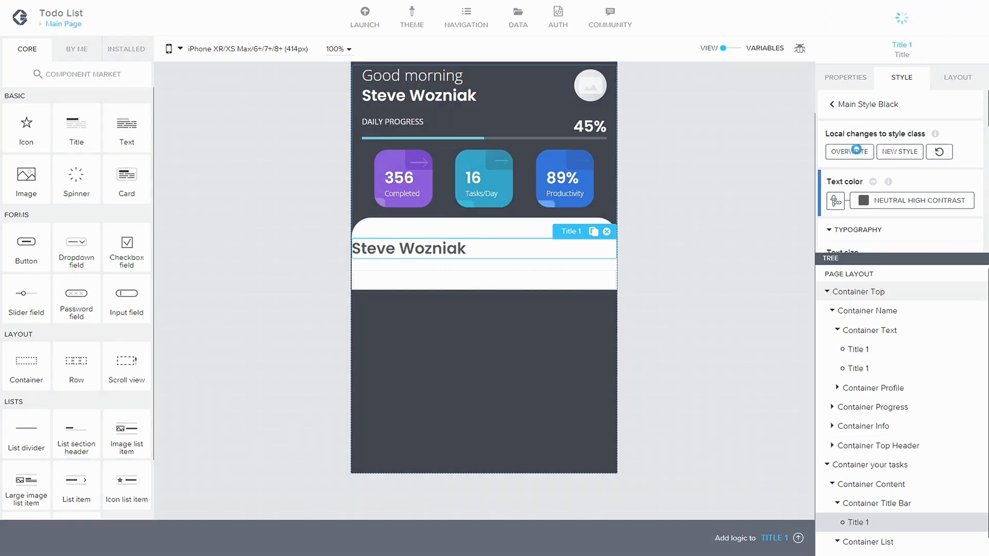
left_click(855, 151)
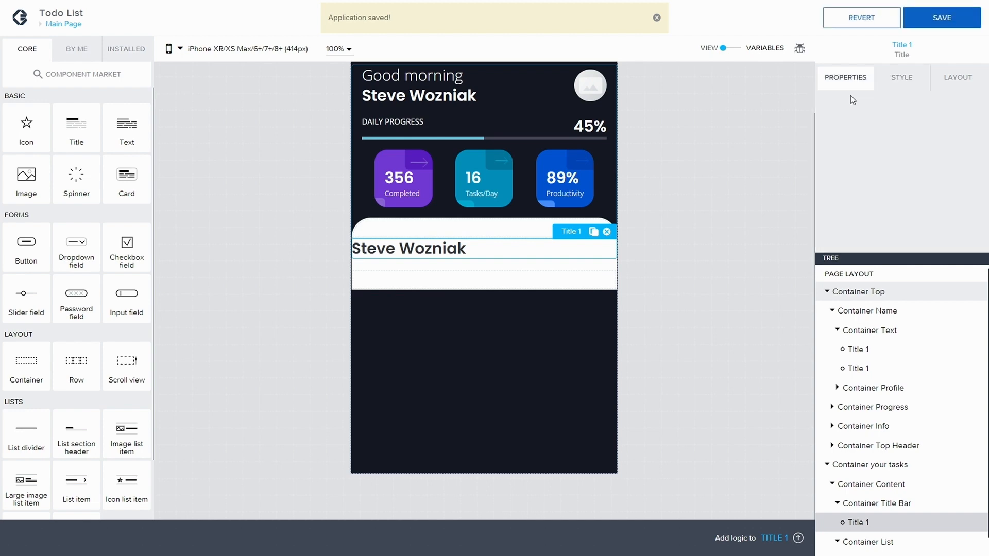
- Change the title bar title's content to "Your tasks" and save the app
left_click_drag(903, 119, 856, 119)
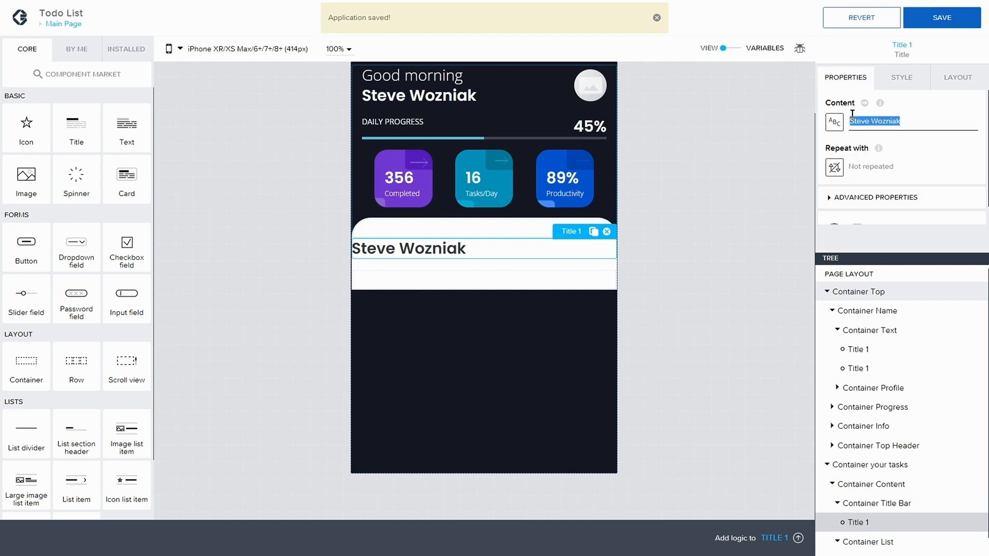
mouse_move(863, 107)
type("Your")
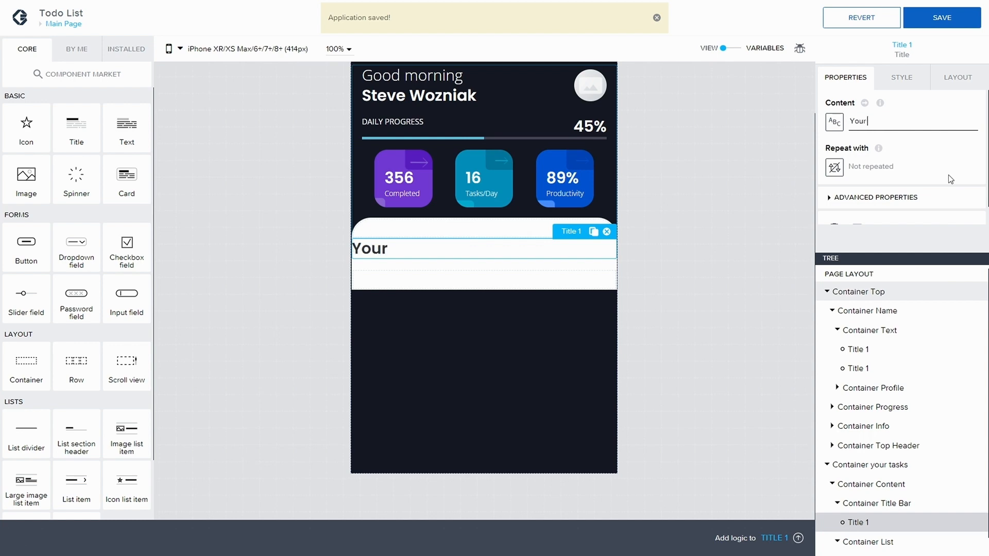
type(" tasks")
left_click(944, 17)
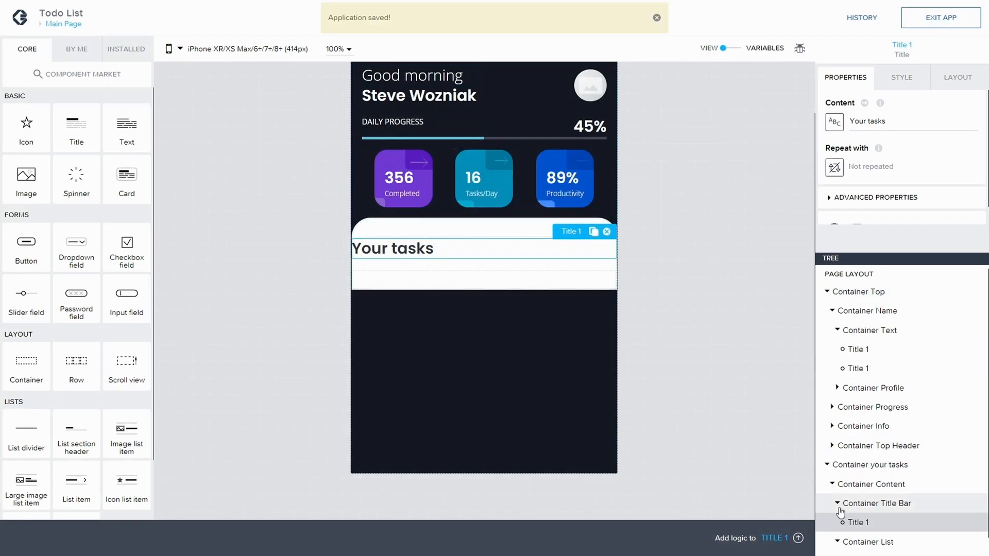
- Add a container below the title inside Container Title Bar and change its display name to Container plus button
scroll(857, 502, "down", 1)
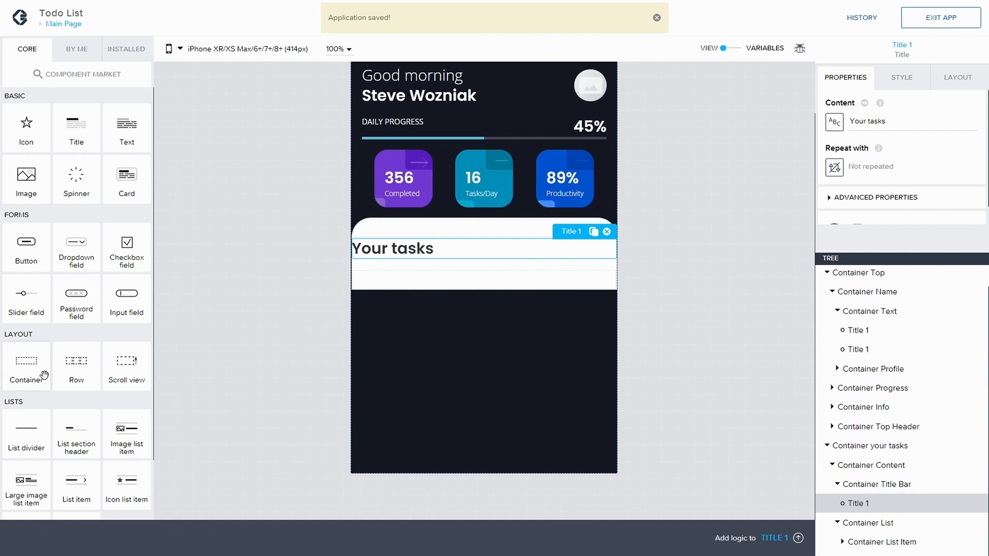
left_click_drag(54, 369, 884, 507)
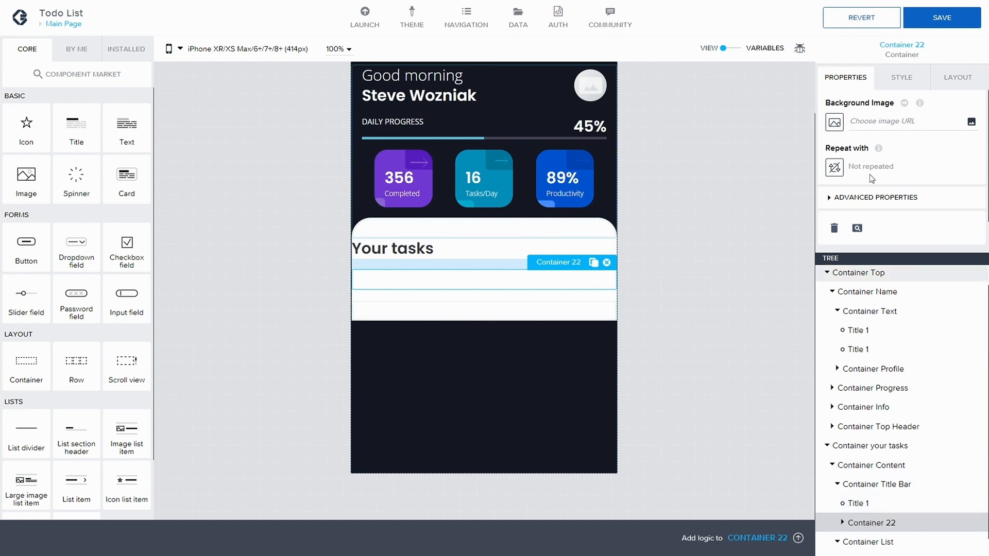
left_click(825, 198)
scroll(849, 206, "down", 2)
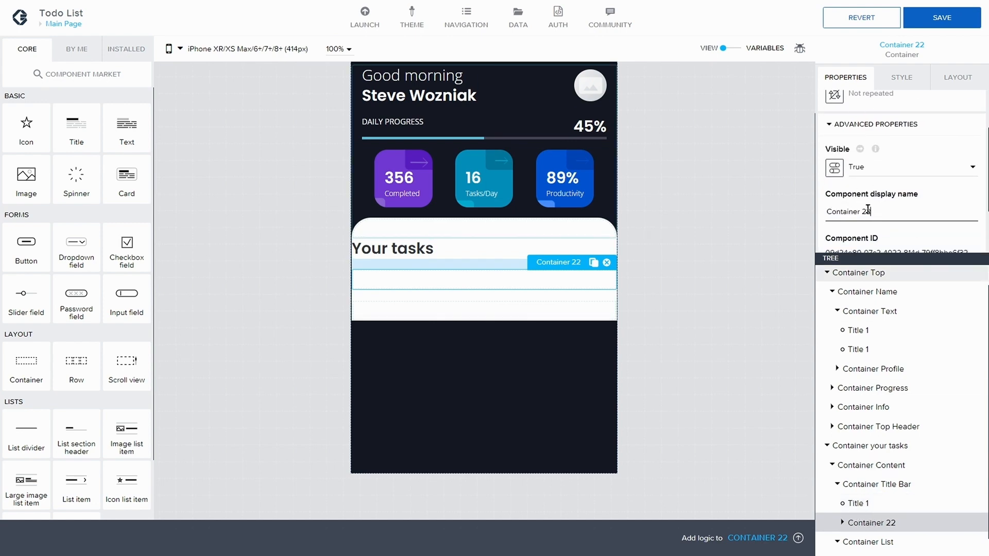
type("plus button")
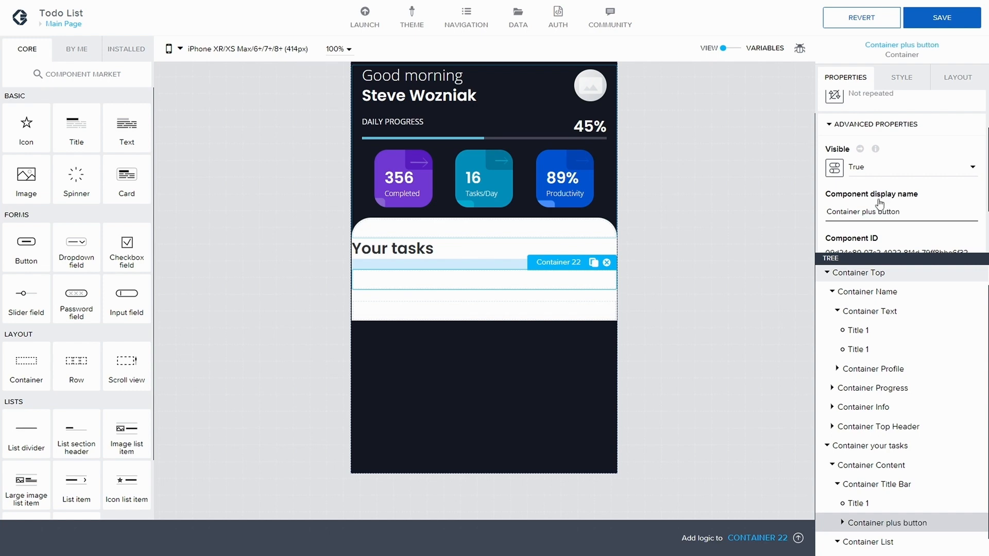
left_click(842, 522)
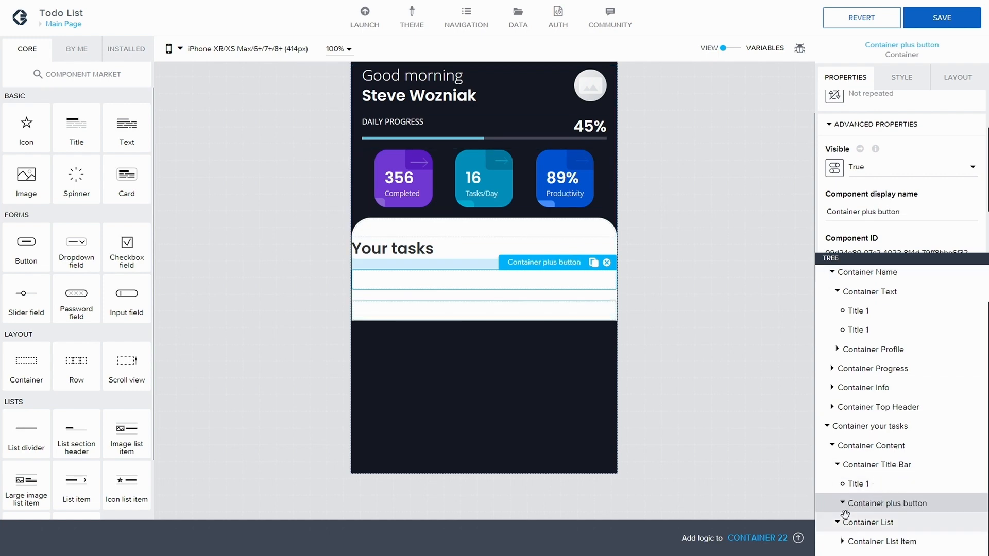
- Set the "Your tasks" title's width to Fit content and save the app
left_click(855, 483)
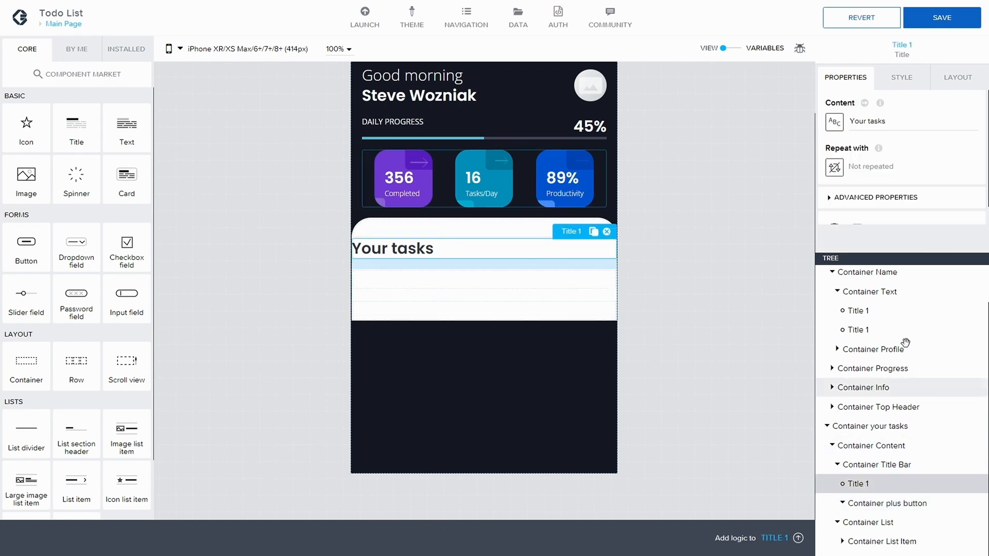
left_click(955, 78)
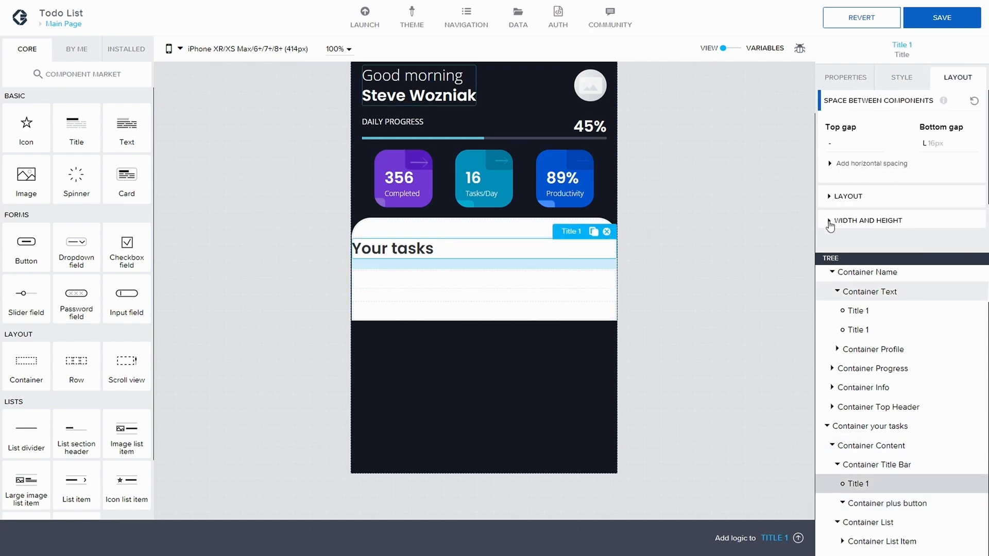
left_click(858, 220)
scroll(860, 221, "down", 2)
left_click(860, 221)
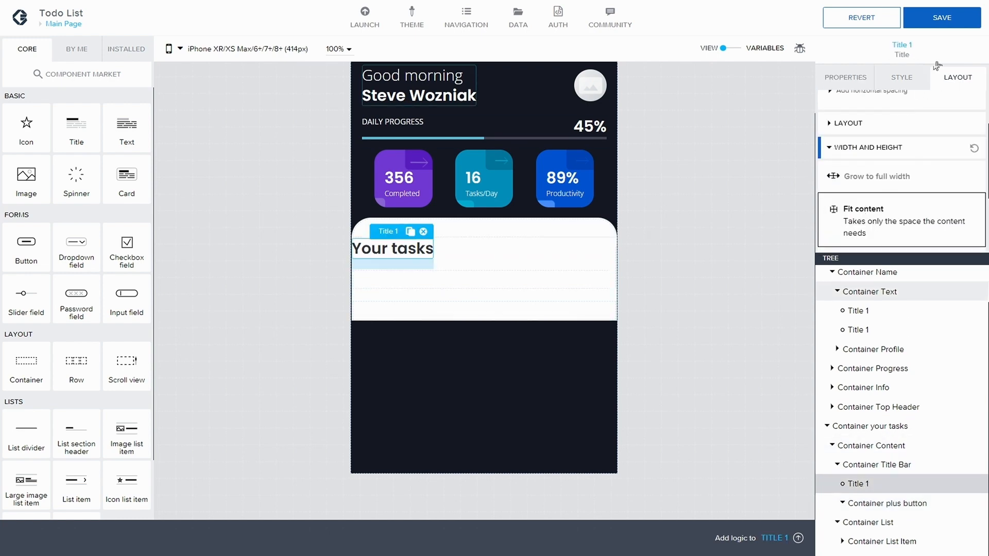
left_click(941, 18)
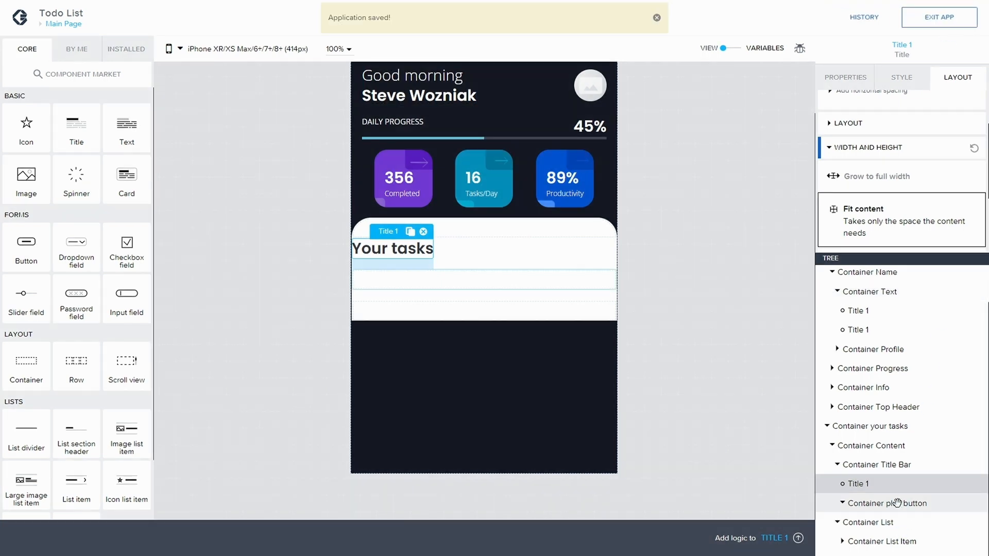
- Set the width of Container plus button to Fit content and save the app
left_click(897, 503)
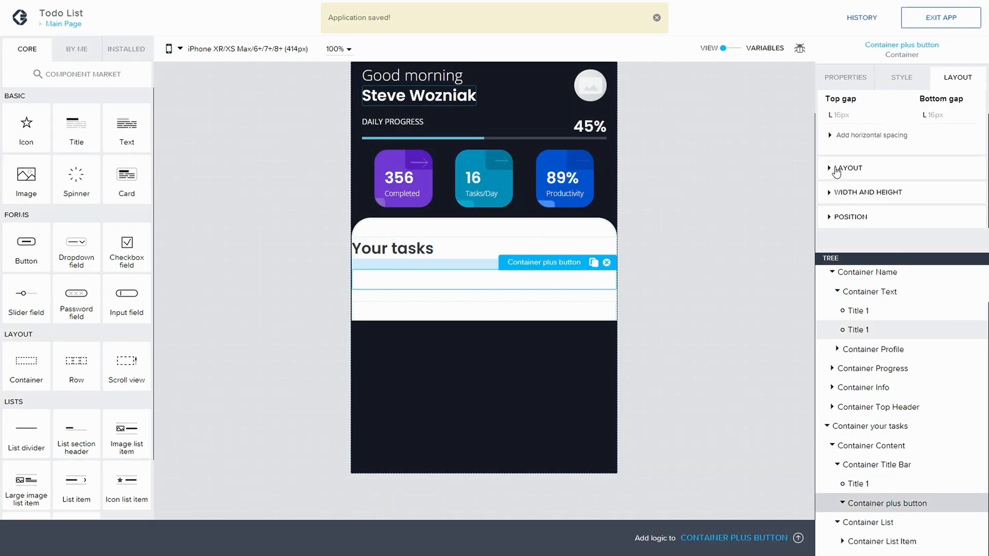
left_click(829, 194)
scroll(855, 194, "down", 2)
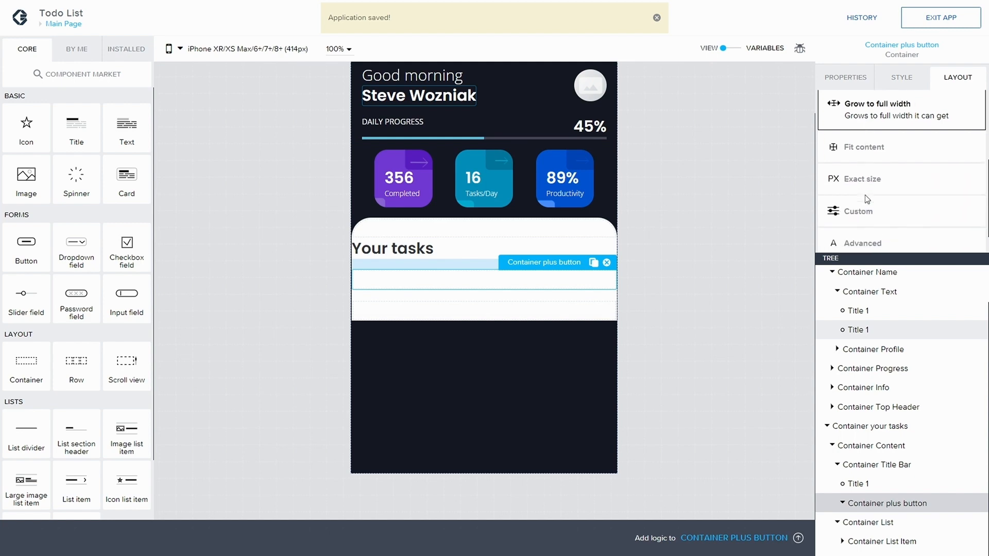
left_click(869, 152)
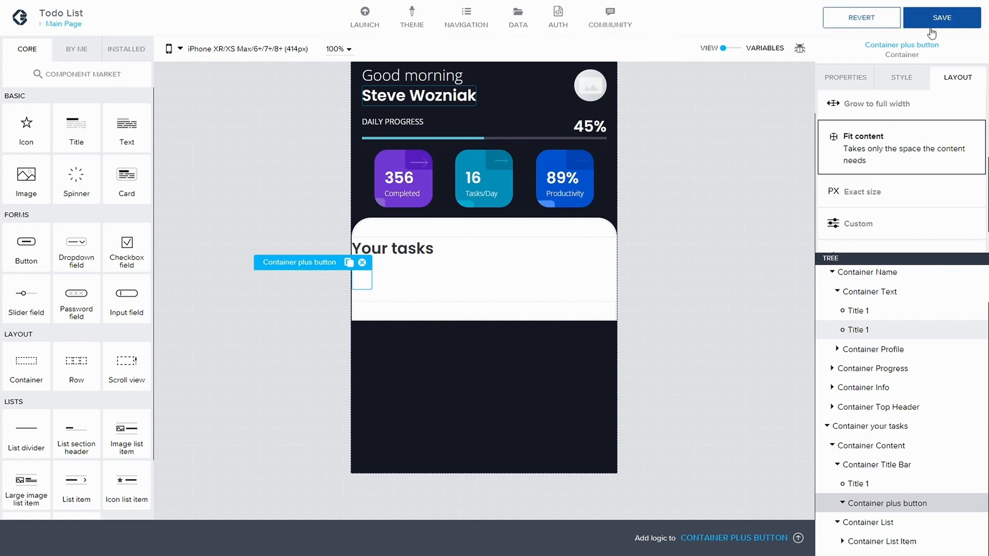
left_click(932, 21)
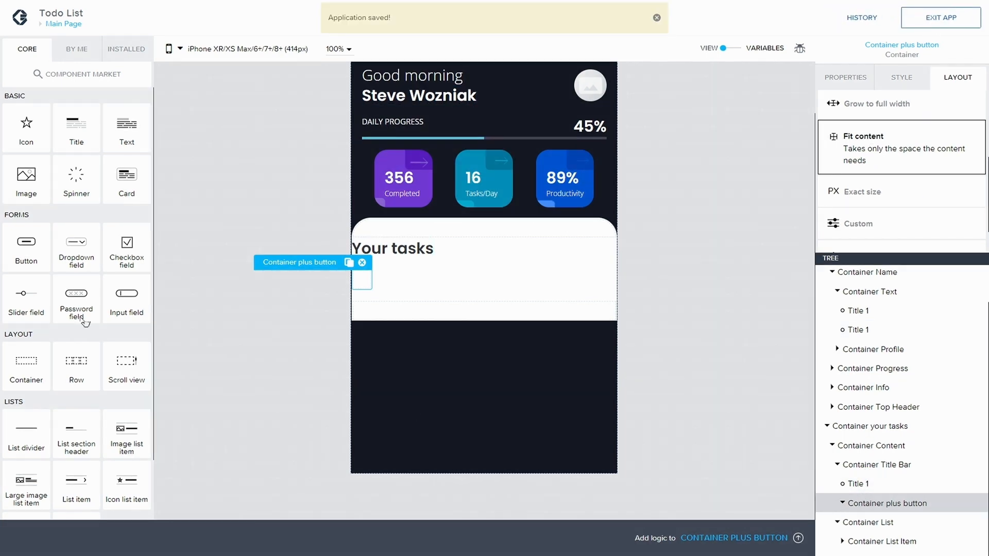
- Add an icon inside Container plus button, change it to the plus icon and save the app
left_click_drag(28, 125, 905, 503)
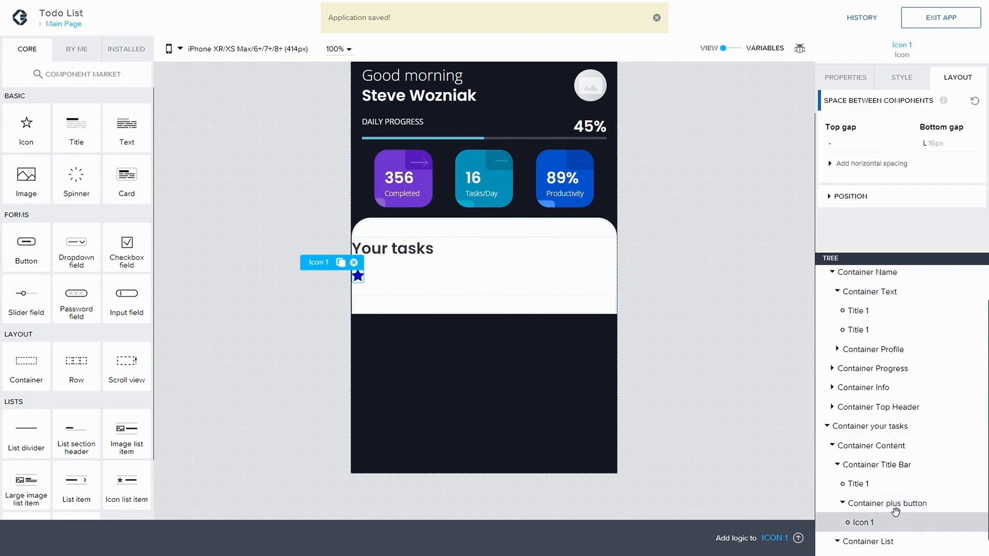
left_click(845, 78)
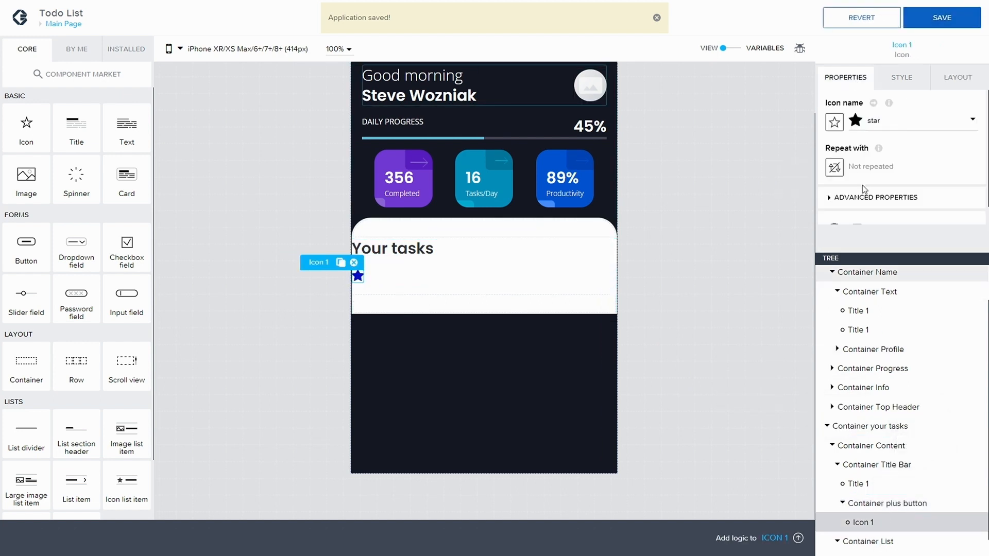
left_click(863, 123)
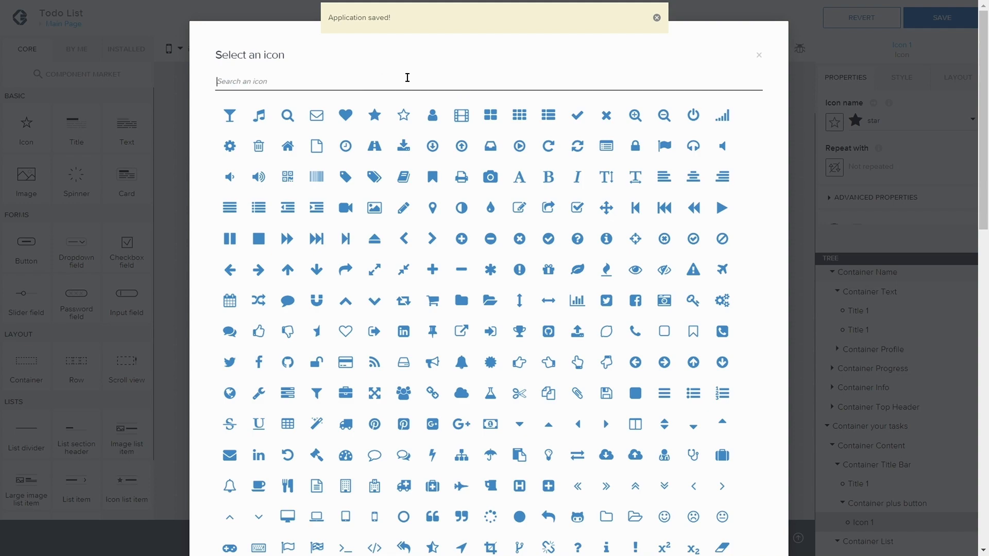
type("add")
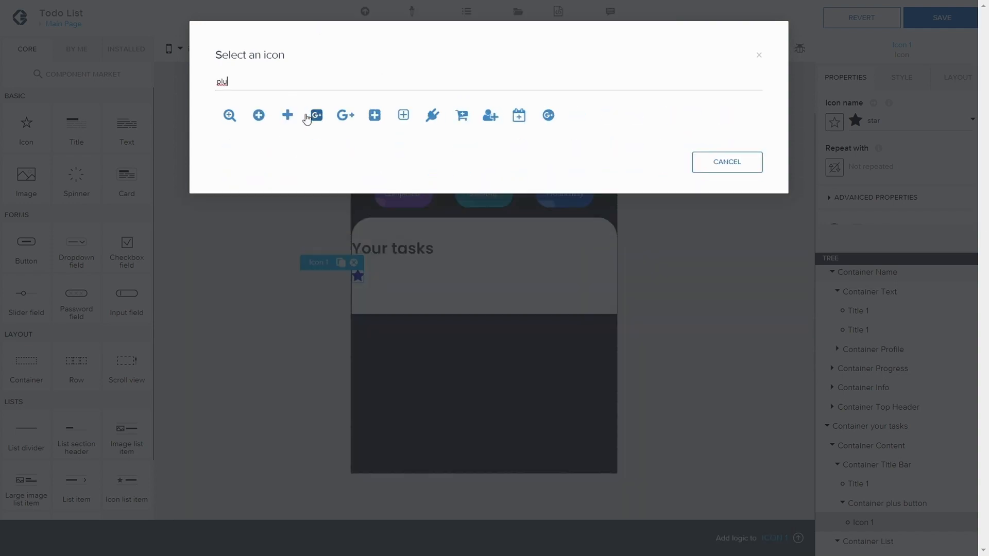
left_click(289, 117)
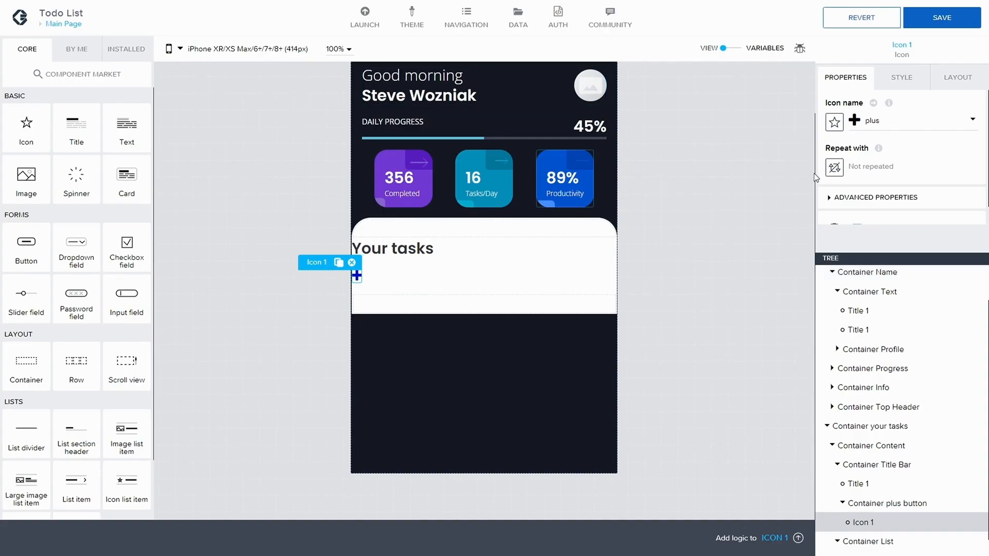
left_click(946, 25)
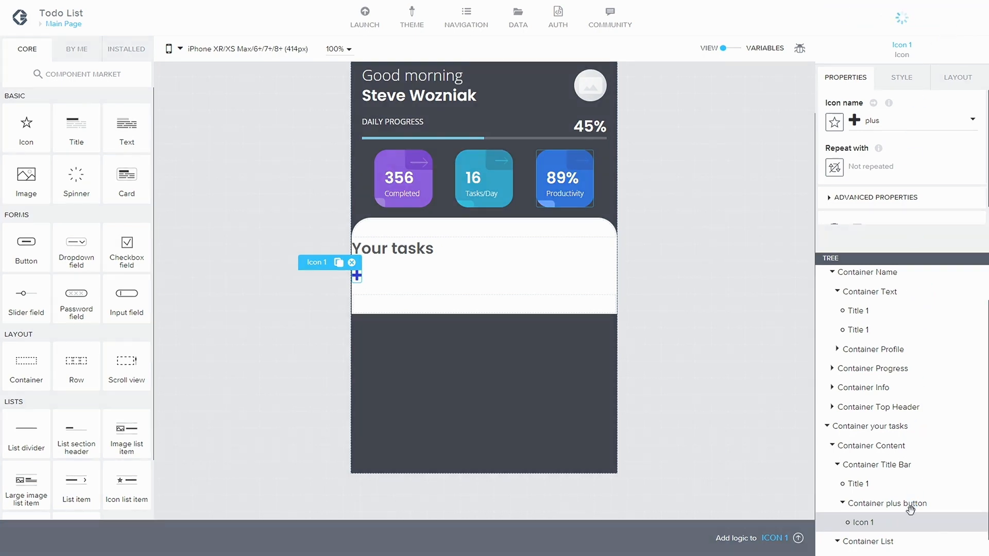
- Create a new style class named Button for Container plus button
left_click(905, 503)
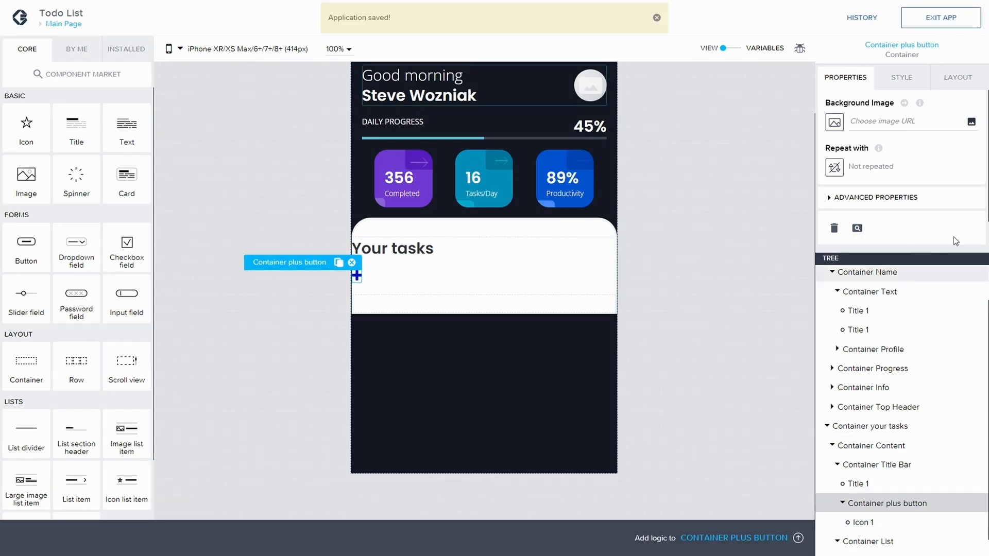
left_click(907, 78)
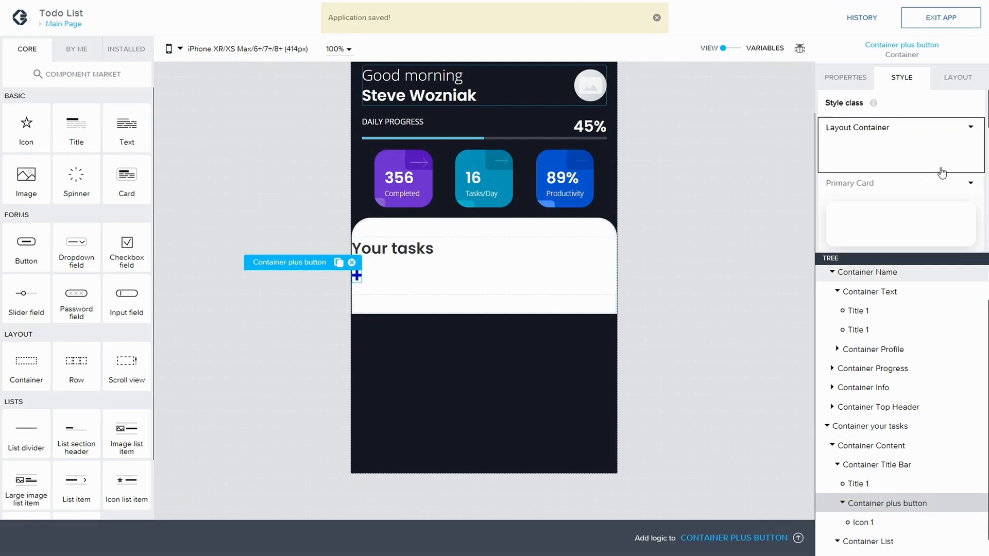
left_click(968, 129)
left_click(899, 178)
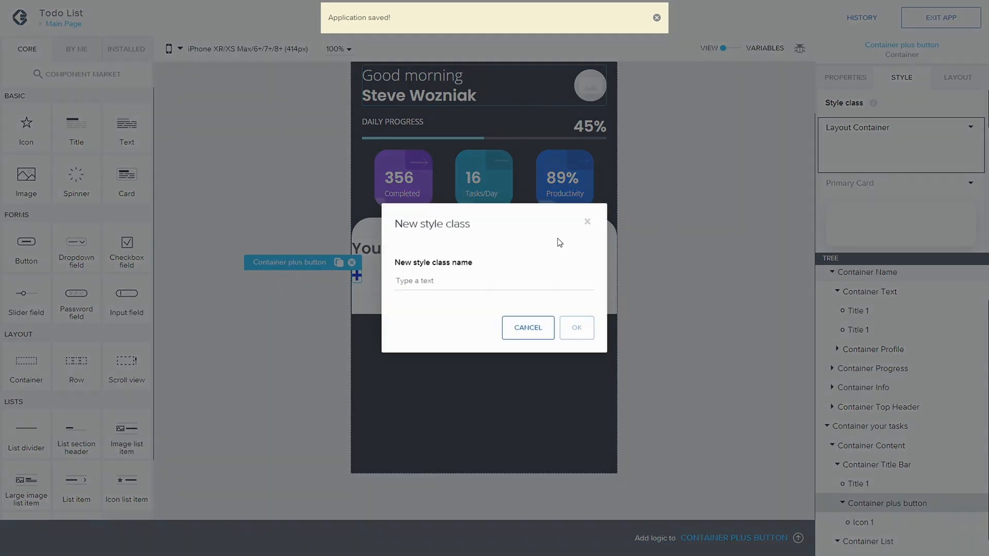
type("Button")
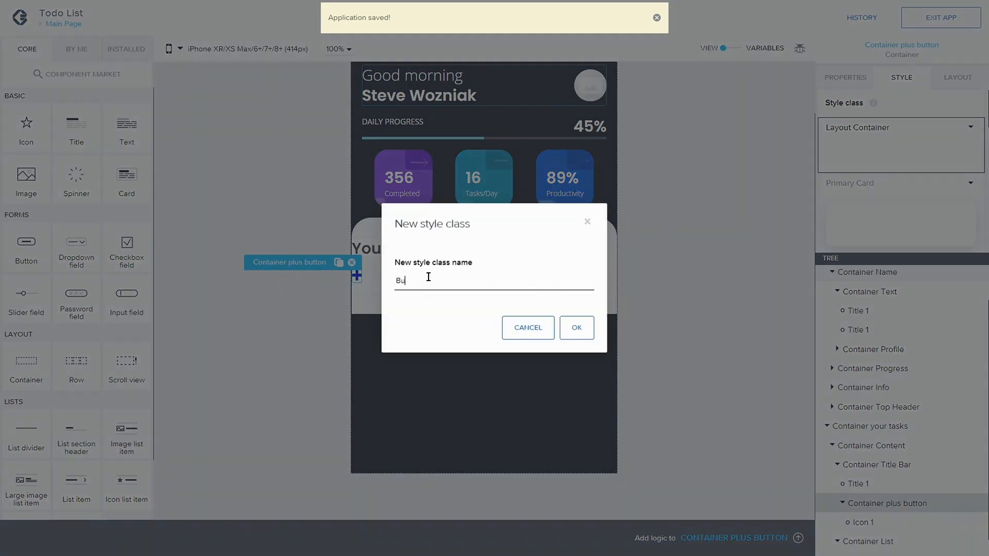
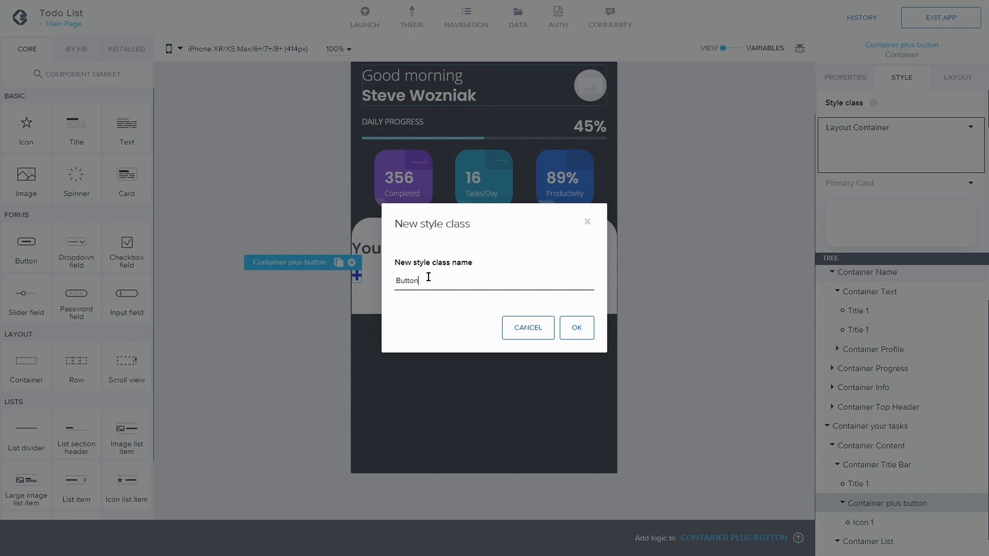
left_click(572, 328)
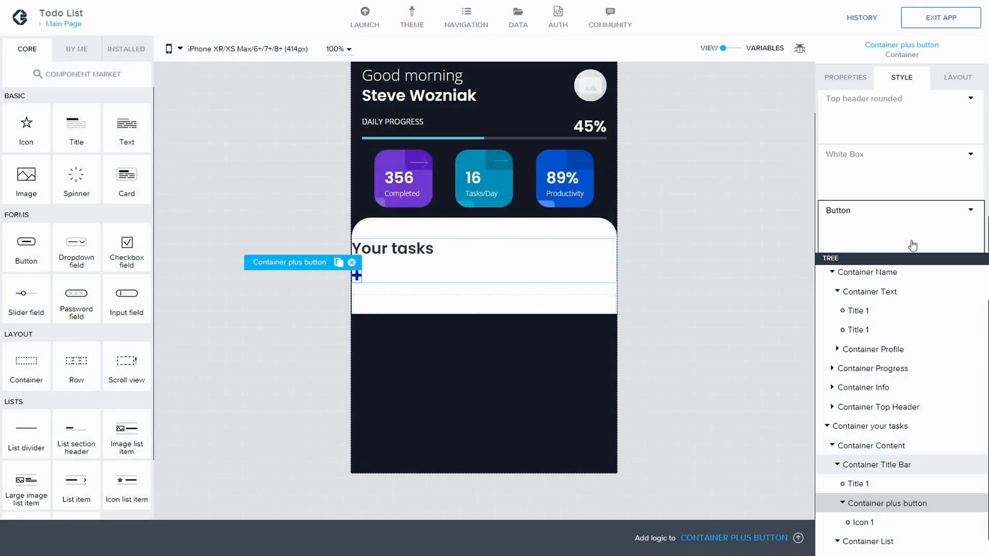
- Set the background color of Container plus button's Button style to the custom palette color Light Blue
left_click(969, 210)
left_click(849, 223)
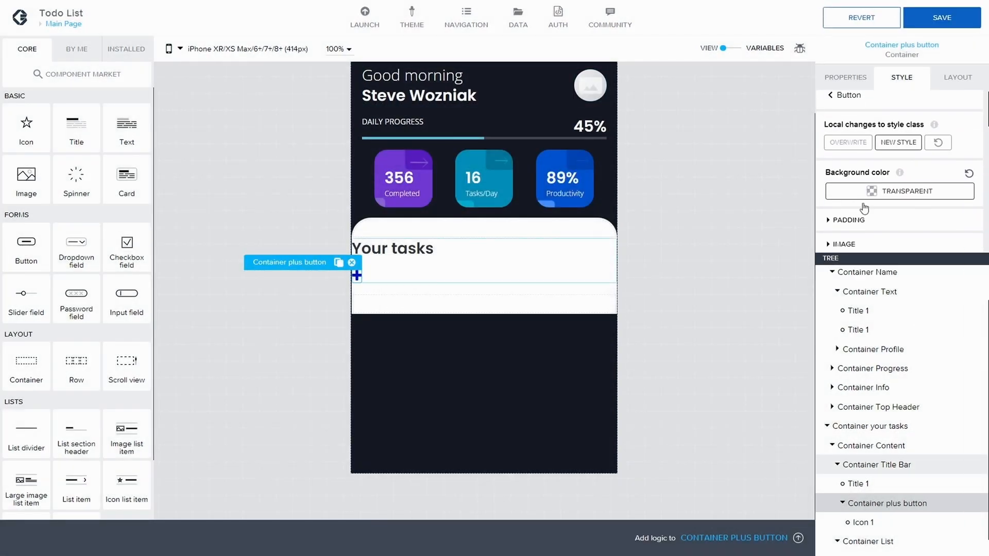
scroll(864, 208, "down", 1)
left_click(896, 153)
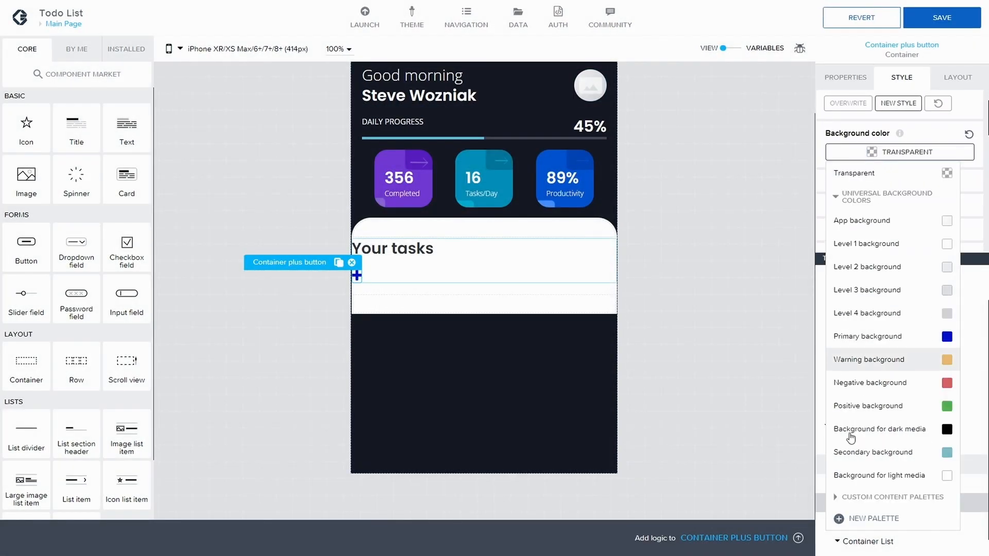
left_click(836, 497)
scroll(844, 457, "down", 1)
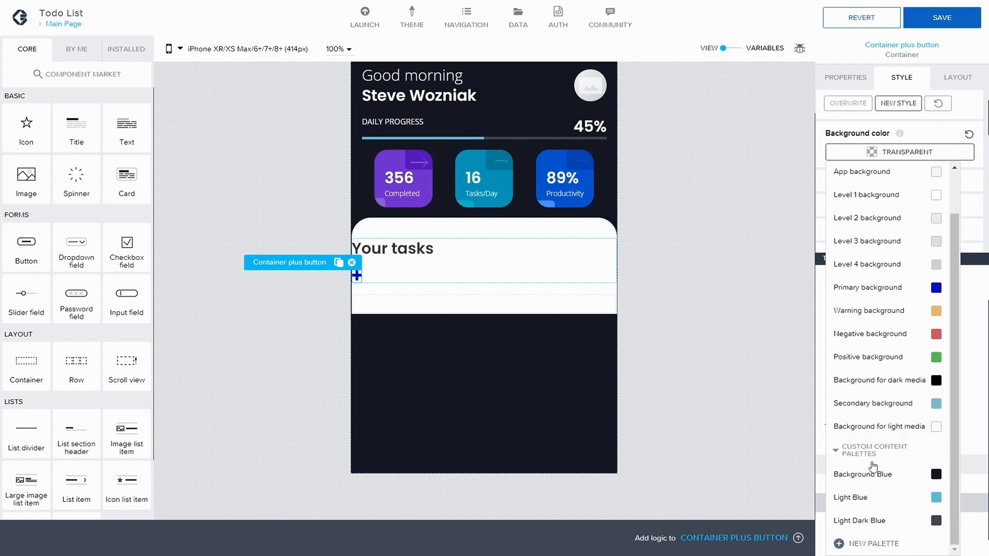
left_click(862, 498)
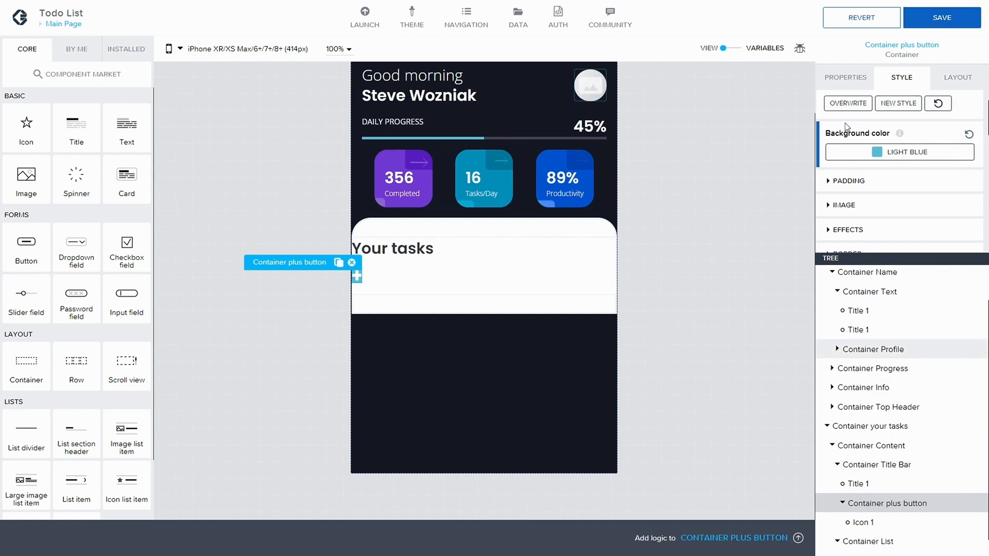
- Set the padding of Container plus button to 20 px on all four sides
scroll(827, 196, "down", 1)
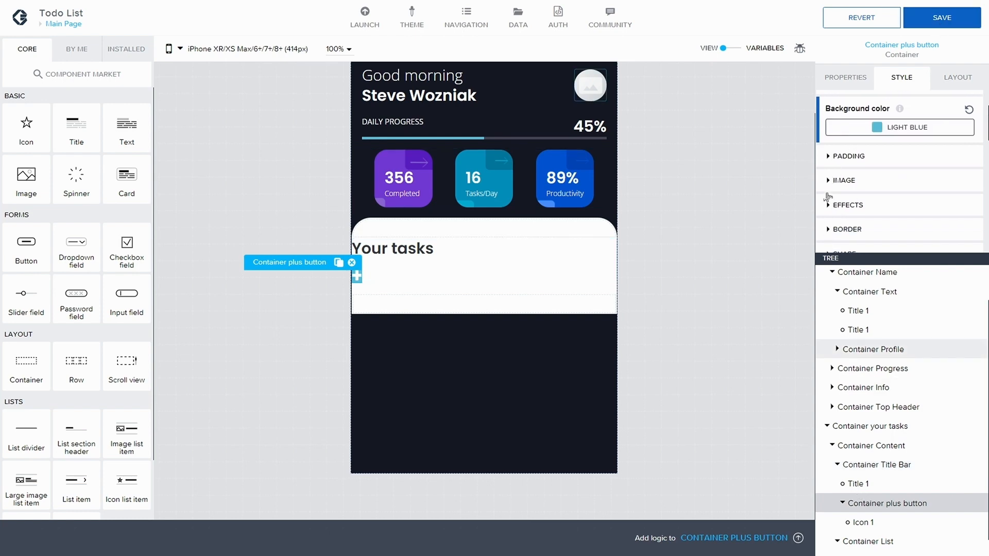
left_click(827, 157)
left_click(893, 191)
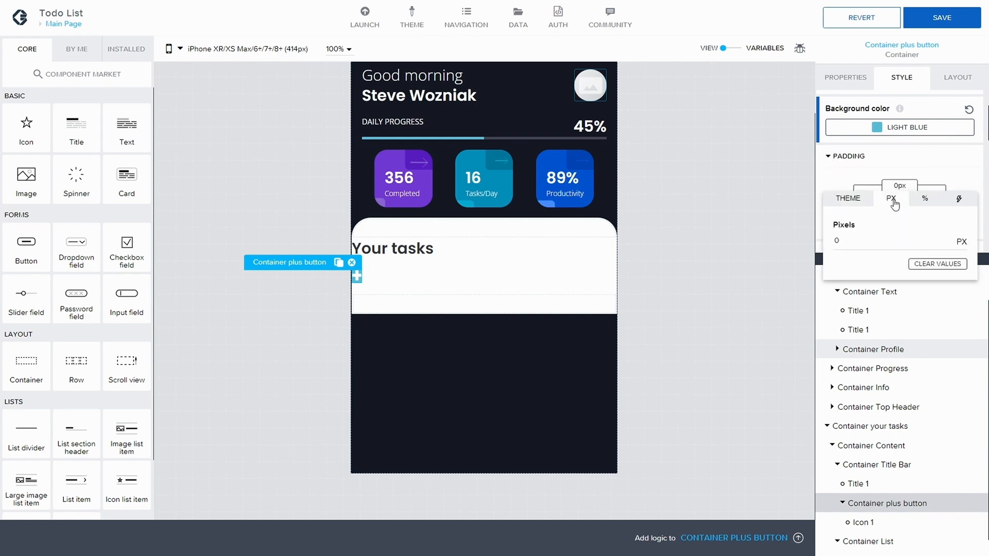
type("2")
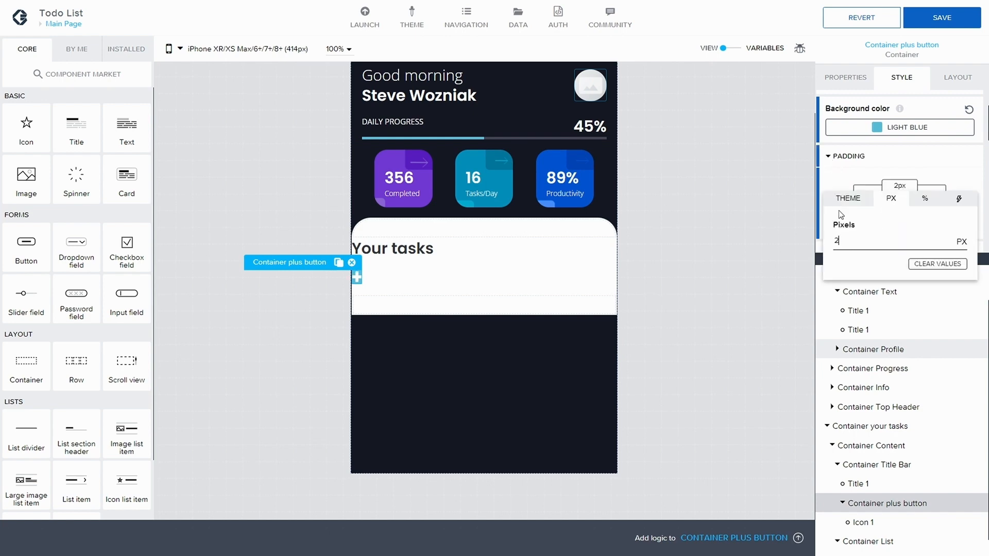
type("0")
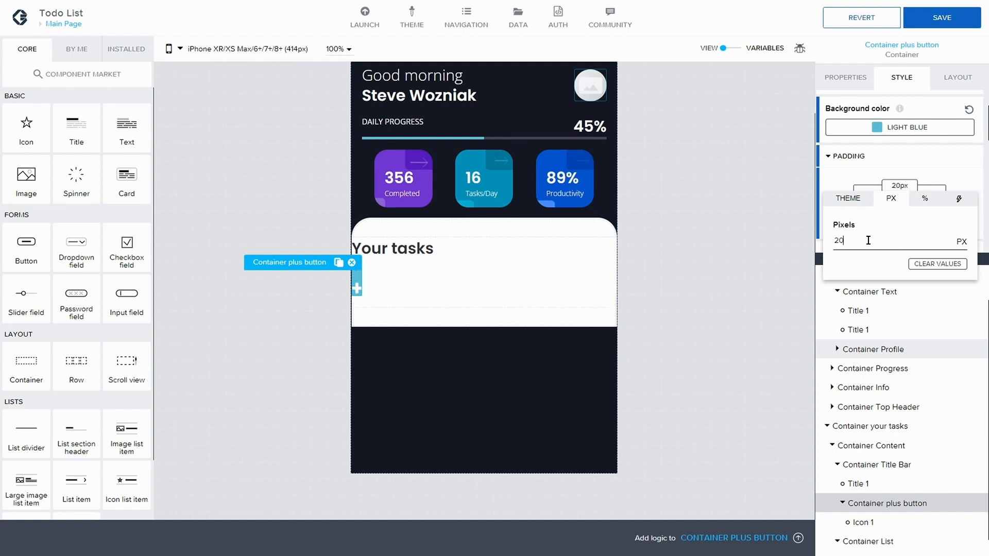
left_click(948, 203)
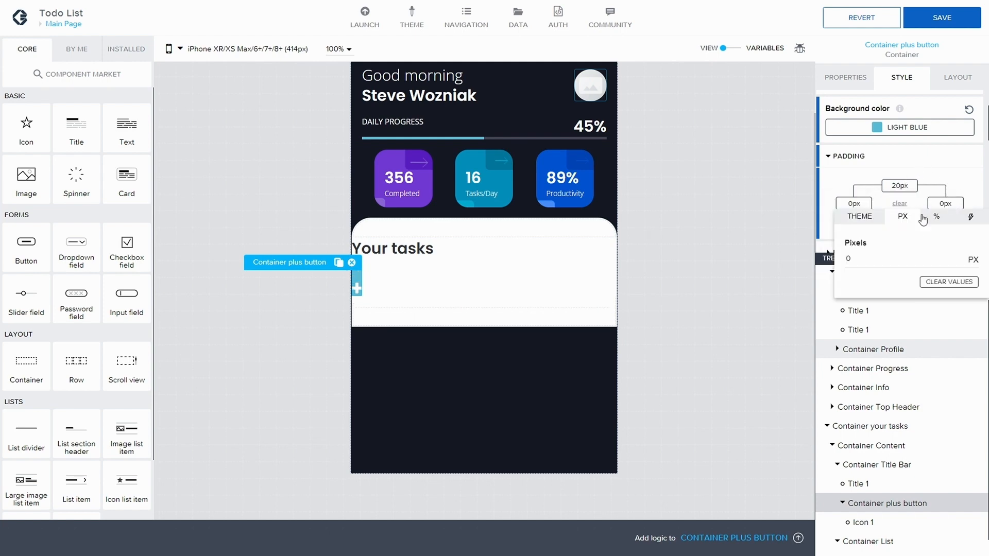
left_click_drag(869, 254, 835, 260)
type("2")
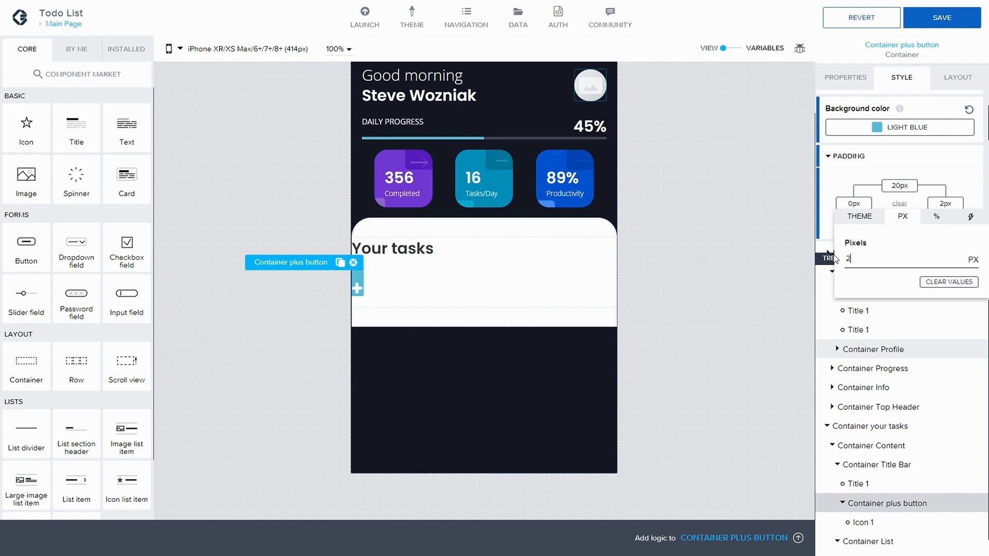
type("0")
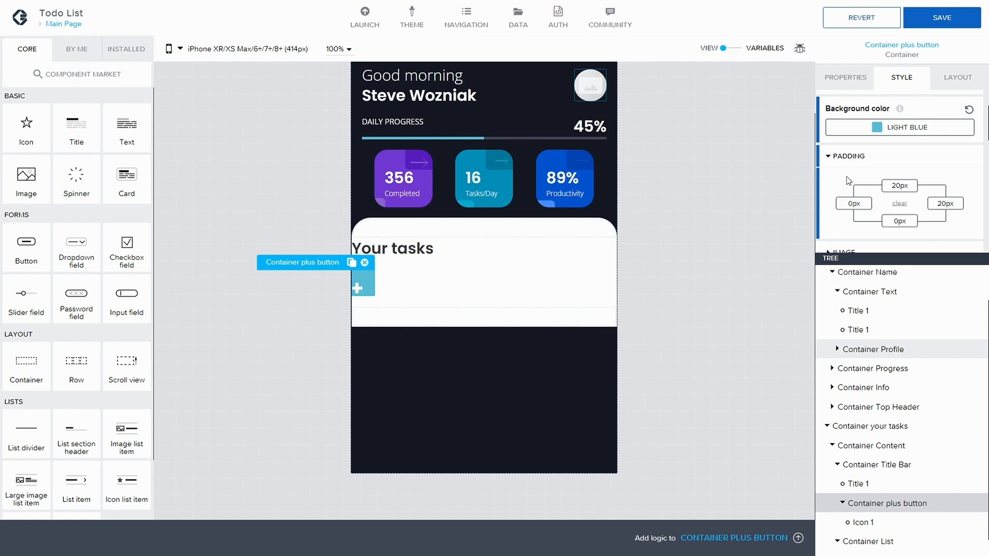
left_click(860, 205)
type("20")
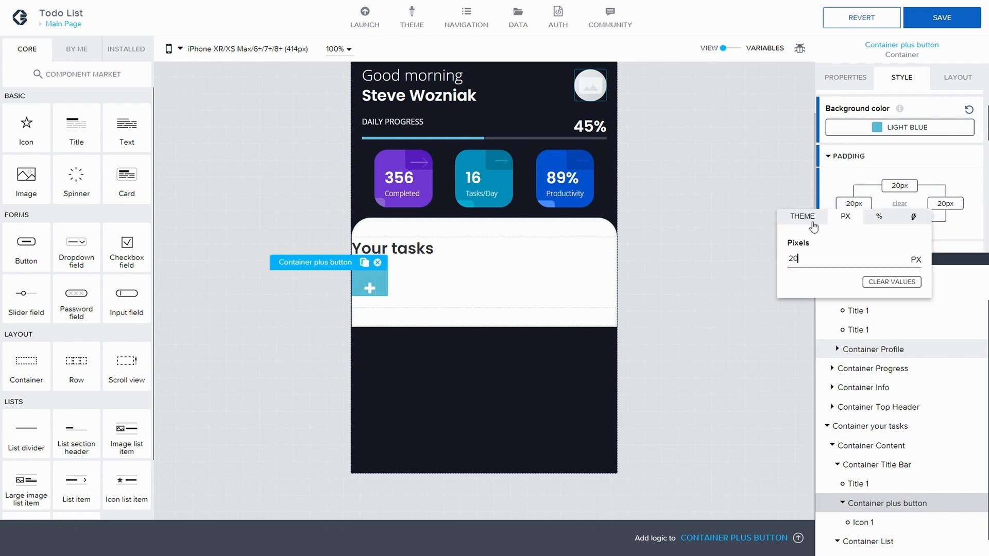
left_click(844, 174)
scroll(876, 176, "down", 2)
left_click(899, 149)
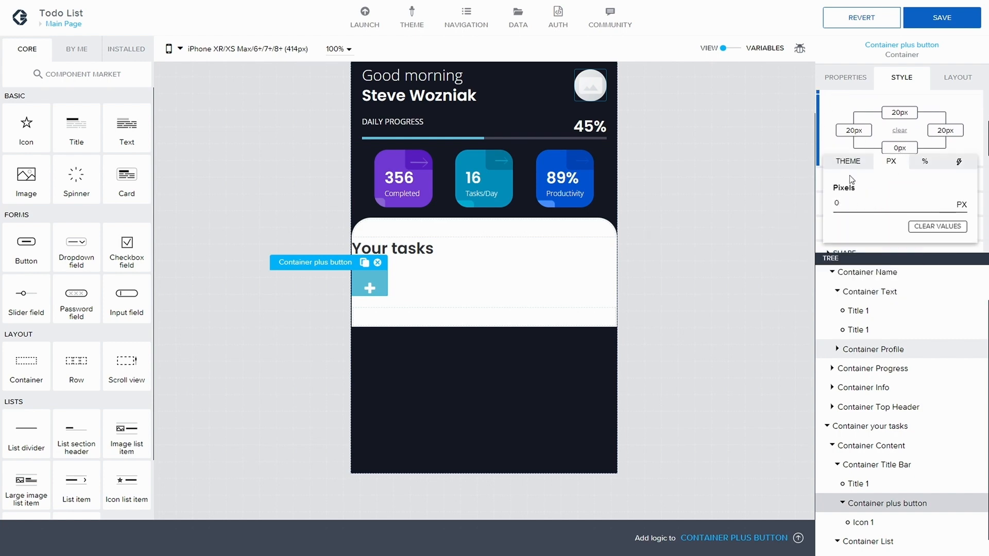
type("20")
left_click(832, 146)
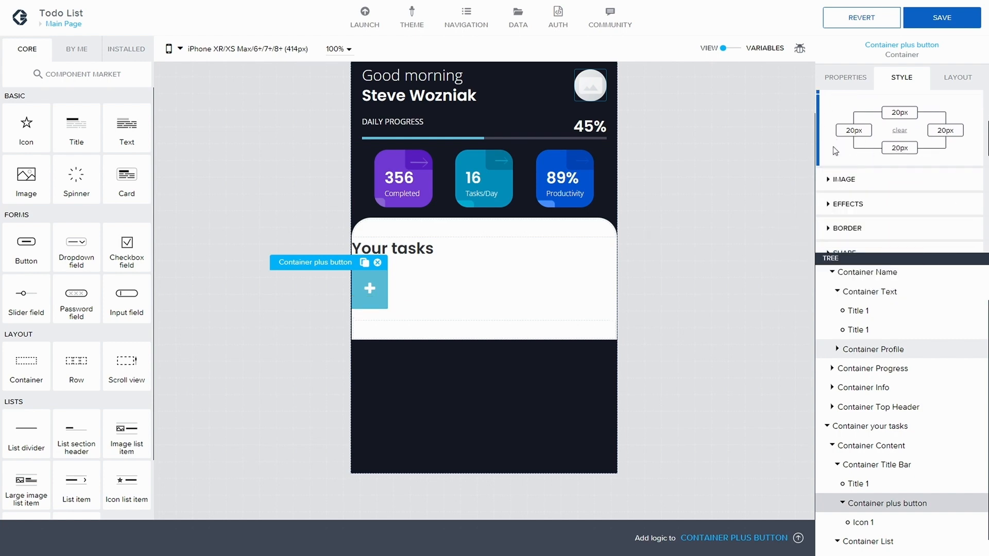
- Set the top left and top right corner radius of Container plus button to 20
scroll(838, 178, "down", 1)
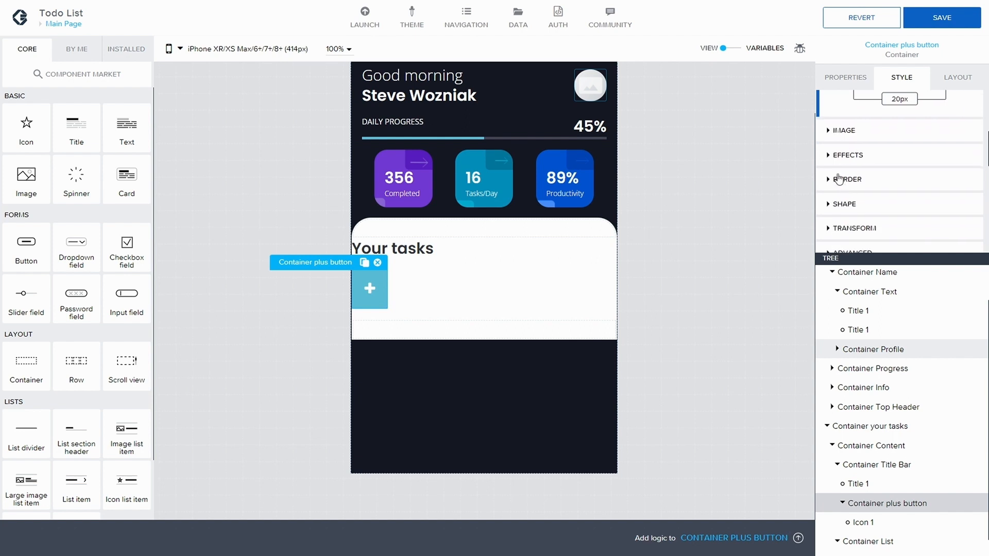
left_click(832, 204)
scroll(850, 186, "down", 2)
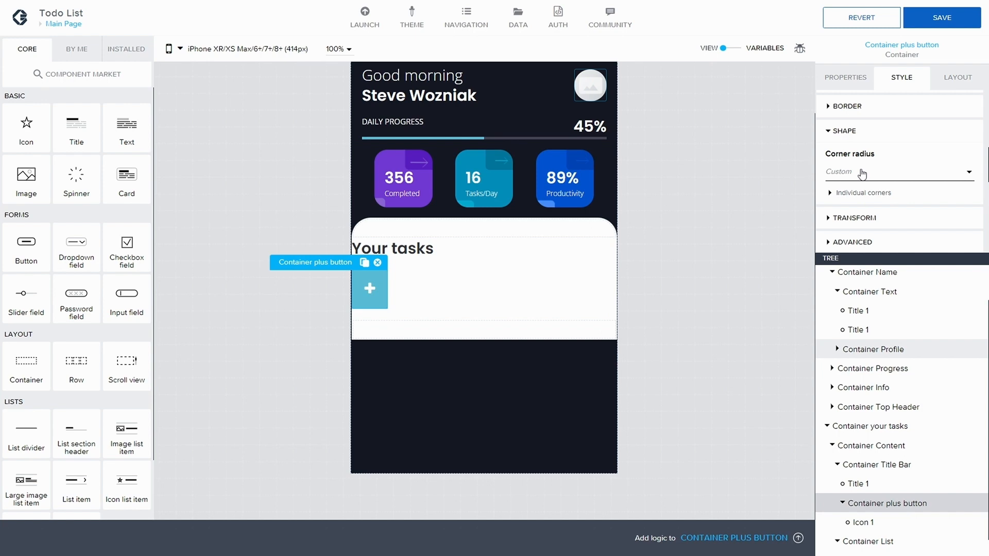
left_click(864, 175)
scroll(865, 174, "down", 1)
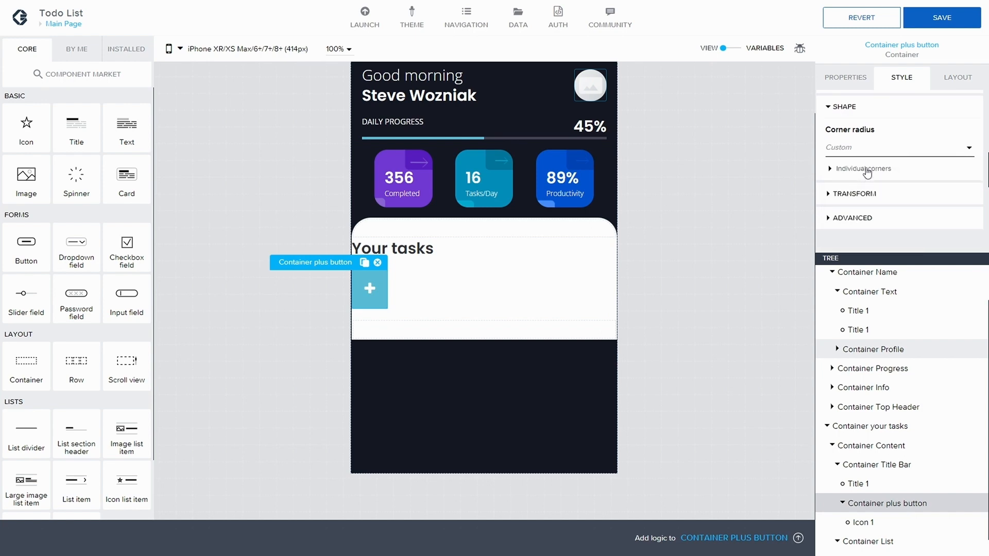
left_click(861, 153)
left_click(922, 131)
left_click(830, 169)
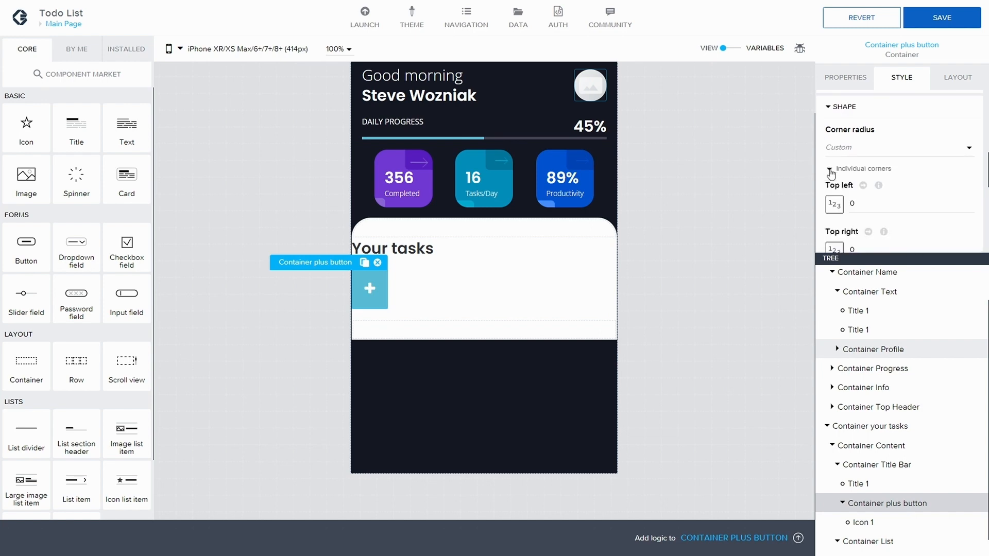
scroll(845, 175, "down", 1)
left_click(879, 179)
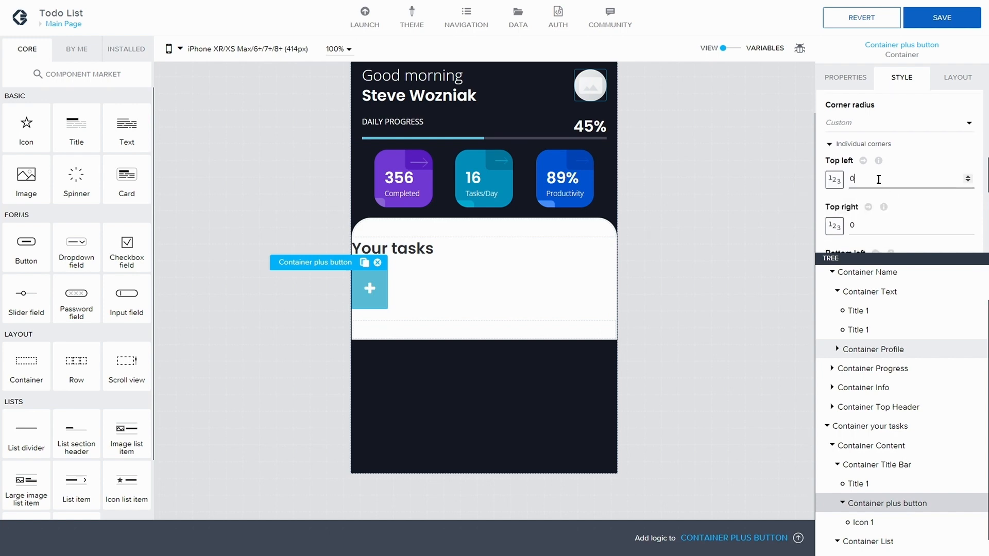
type("20")
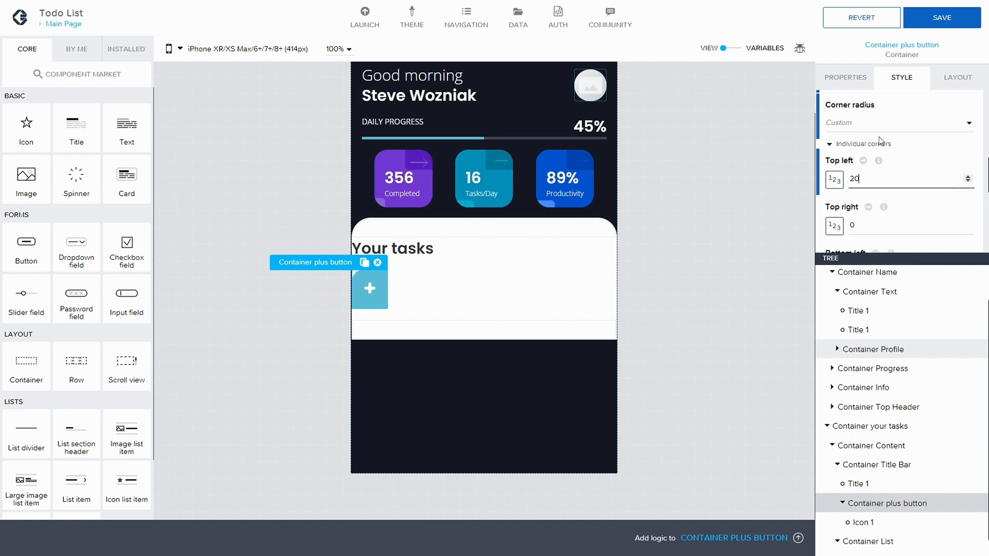
left_click_drag(863, 218, 854, 184)
type("20")
- Set the bottom left and bottom right corner radius of Container plus button to 20 and save the application
scroll(889, 182, "down", 2)
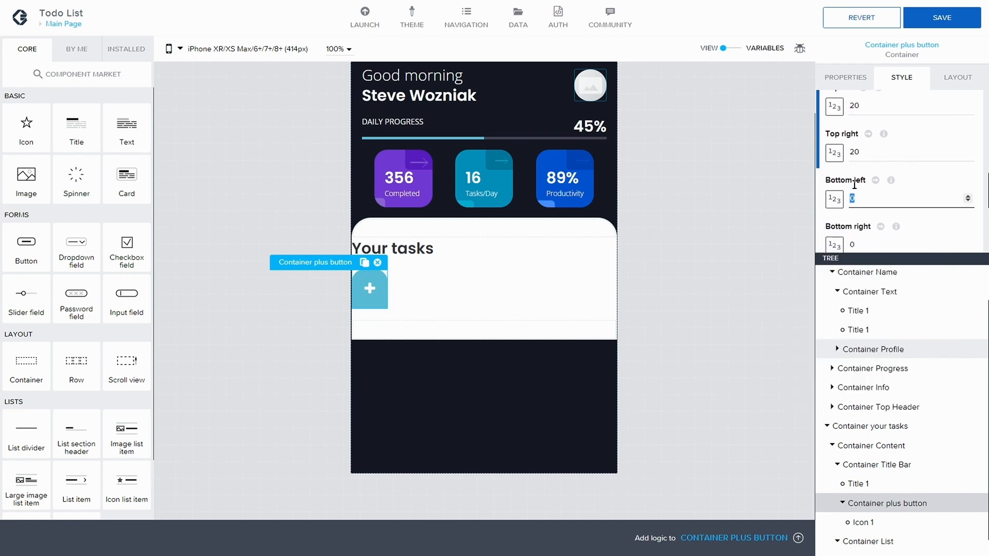
type("2")
scroll(894, 187, "down", 1)
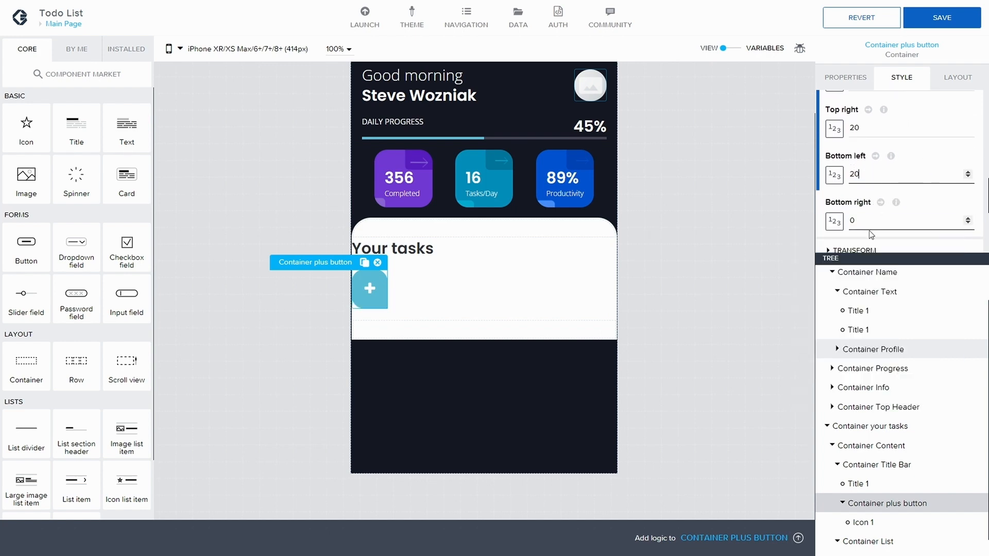
left_click_drag(865, 221, 850, 220)
type("20")
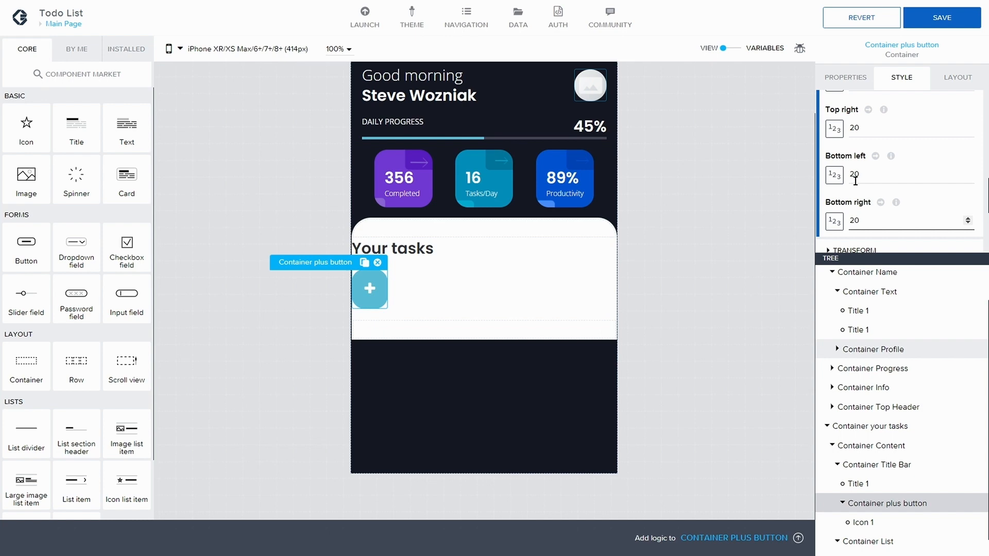
left_click(897, 126)
left_click(949, 26)
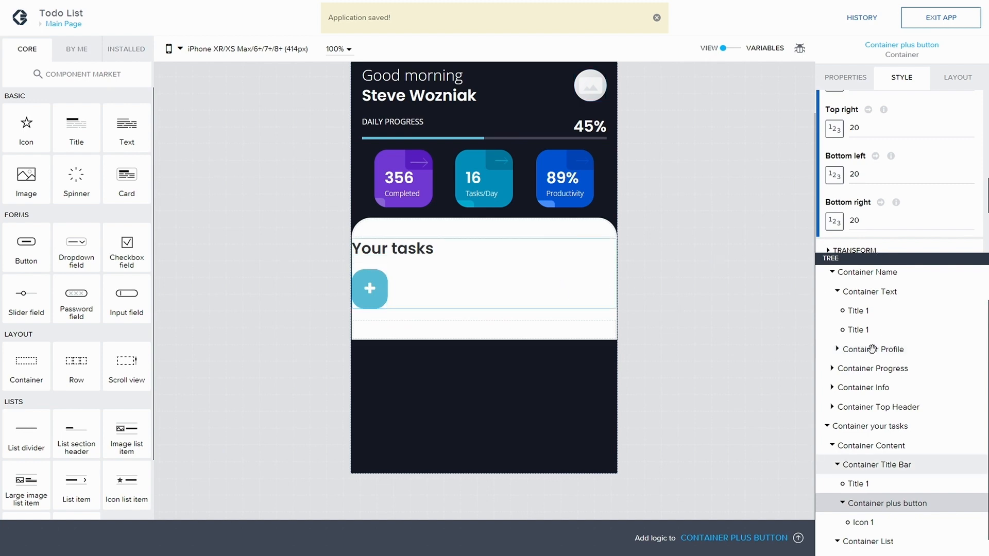
- Set the layout of Container Title Bar to horizontal
left_click(837, 464)
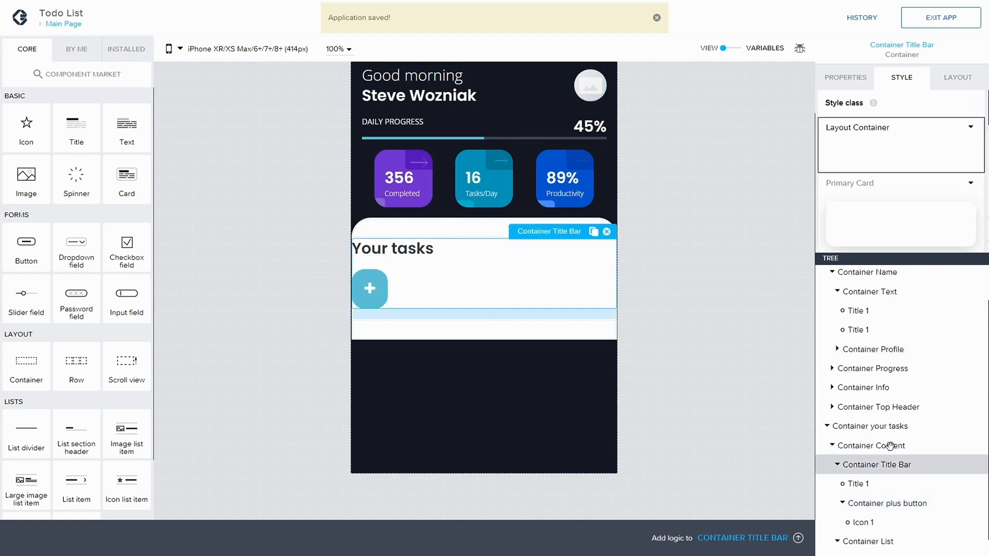
left_click(889, 446)
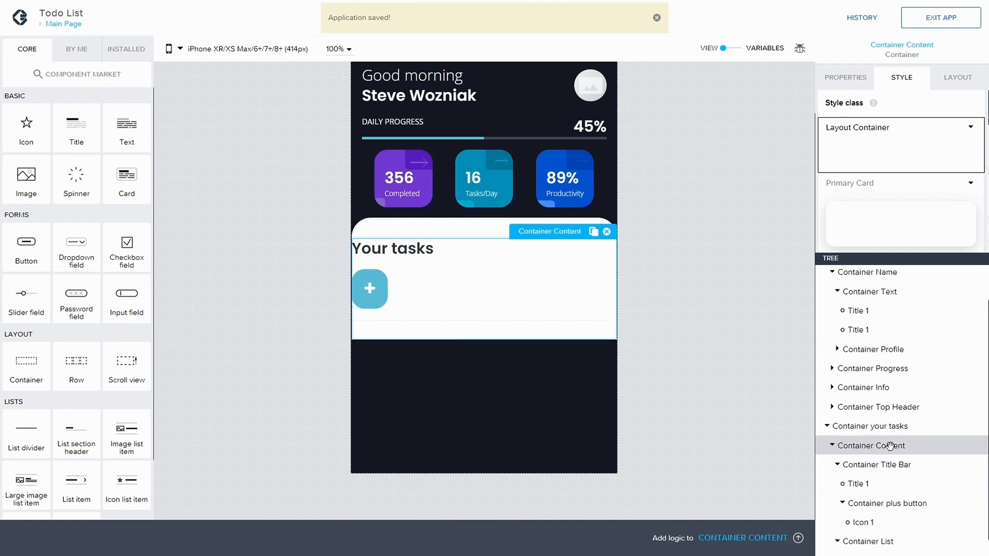
scroll(841, 468, "up", 1)
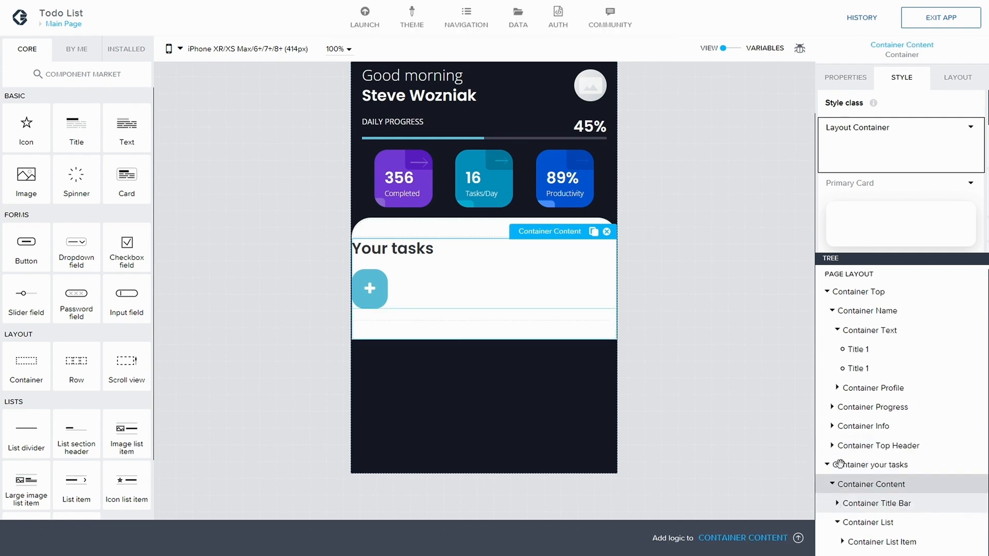
left_click(836, 504)
left_click(837, 504)
scroll(837, 505, "down", 1)
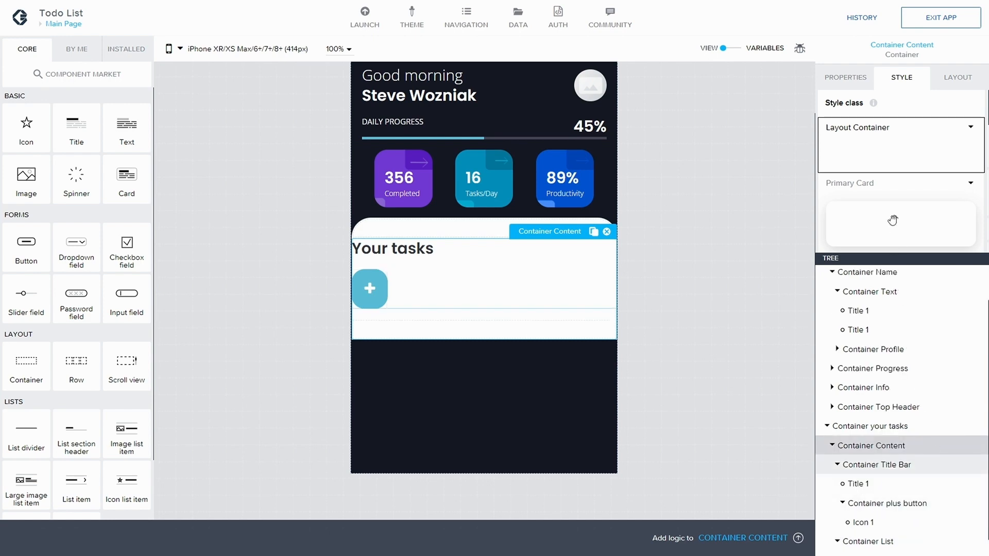
left_click(953, 83)
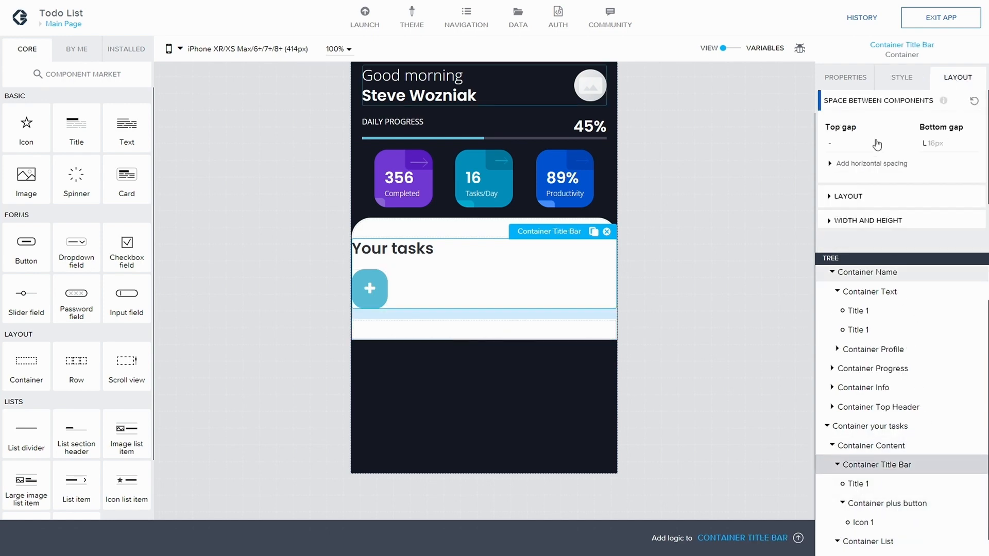
scroll(863, 203, "down", 1)
left_click(860, 178)
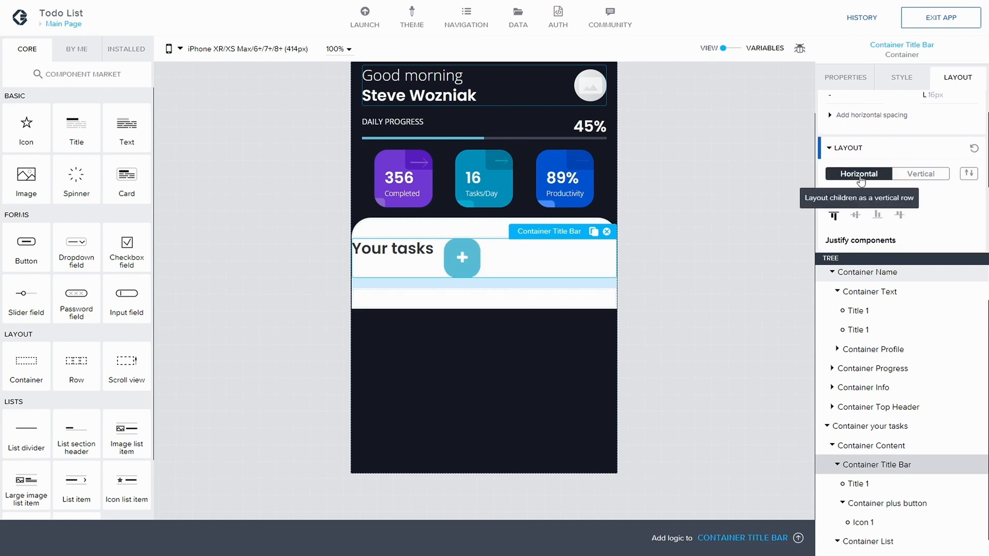
- Align the components of Container Title Bar to the vertical middle and justify them with space between them
scroll(915, 216, "down", 1)
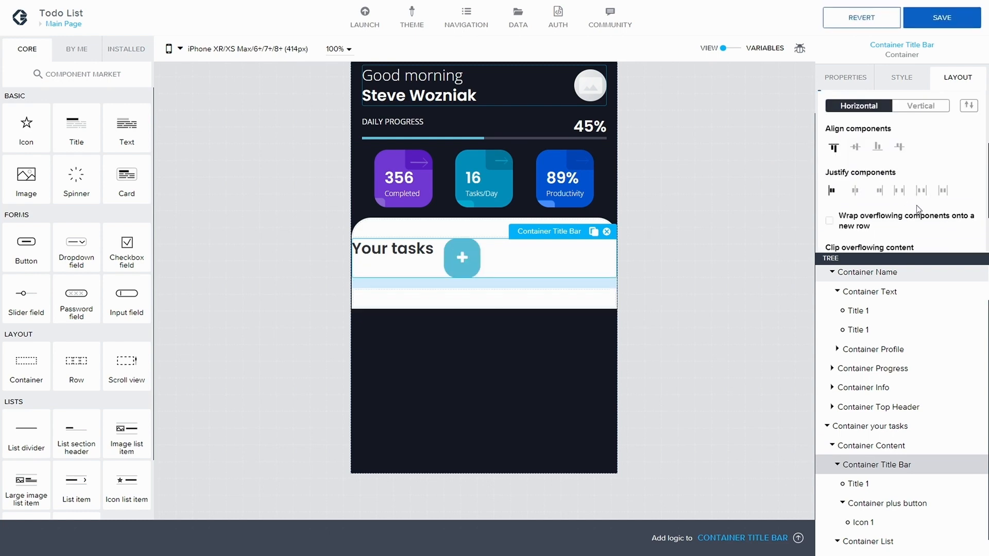
left_click(855, 141)
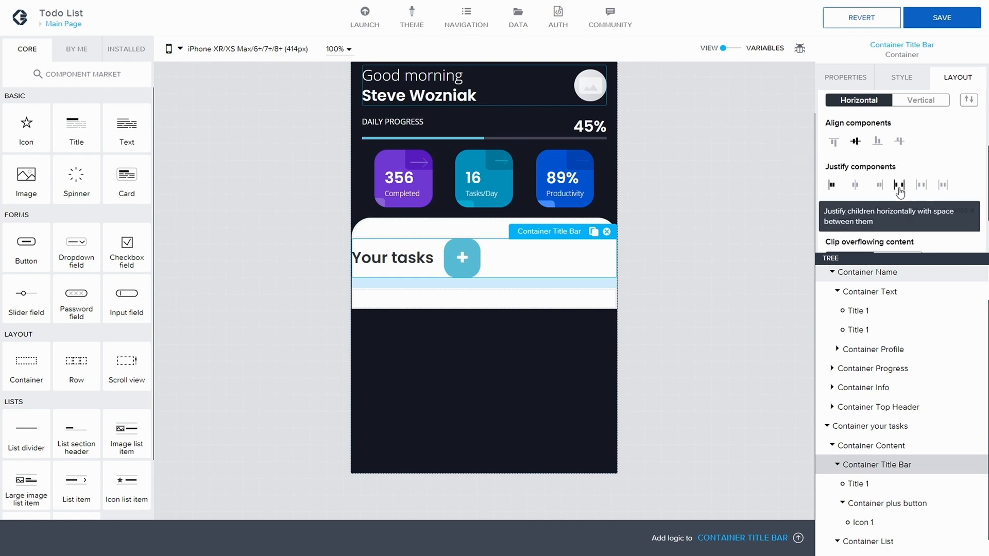
left_click(899, 188)
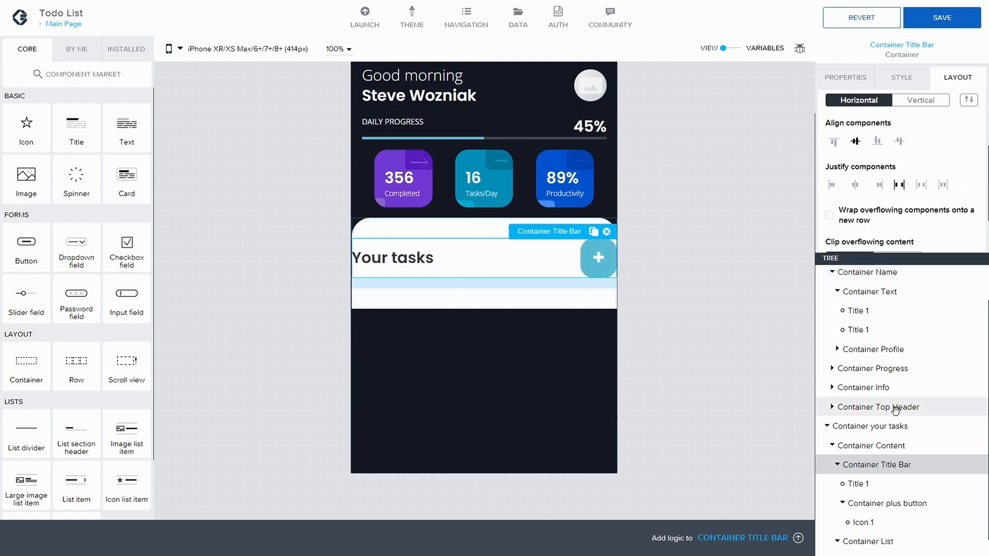
- Set the left and right spacing of Container Content to L (16px) and save the application
left_click(895, 445)
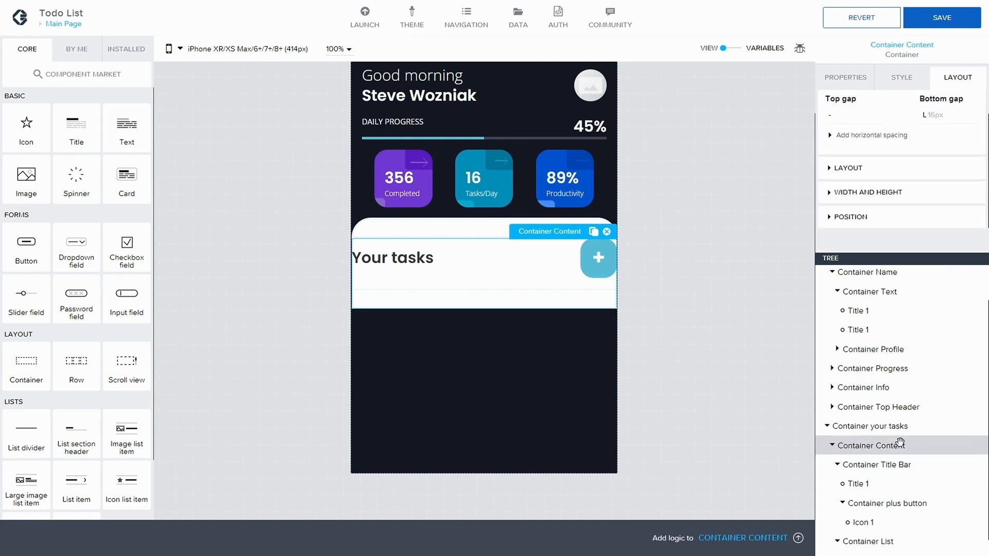
left_click(829, 136)
left_click(853, 162)
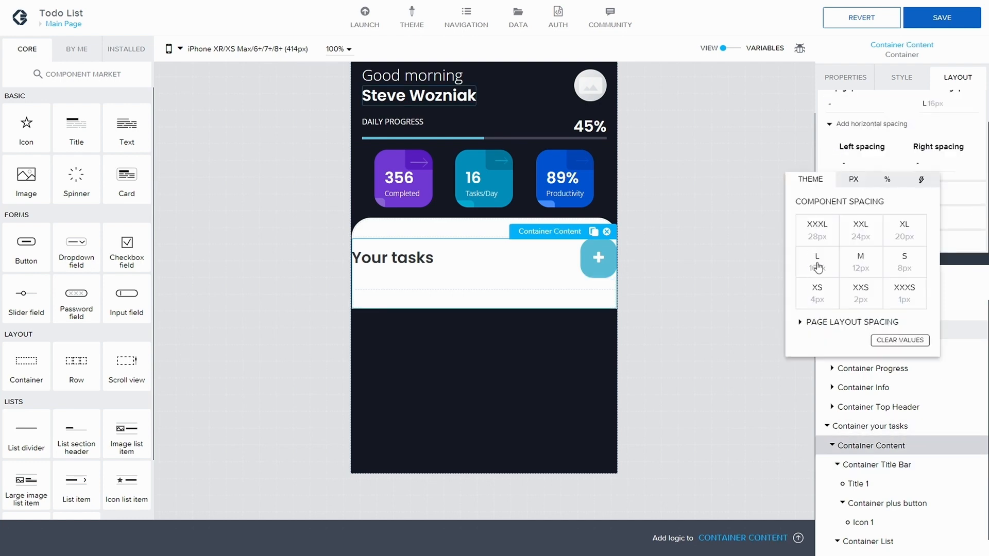
left_click(817, 262)
left_click(935, 154)
left_click(919, 162)
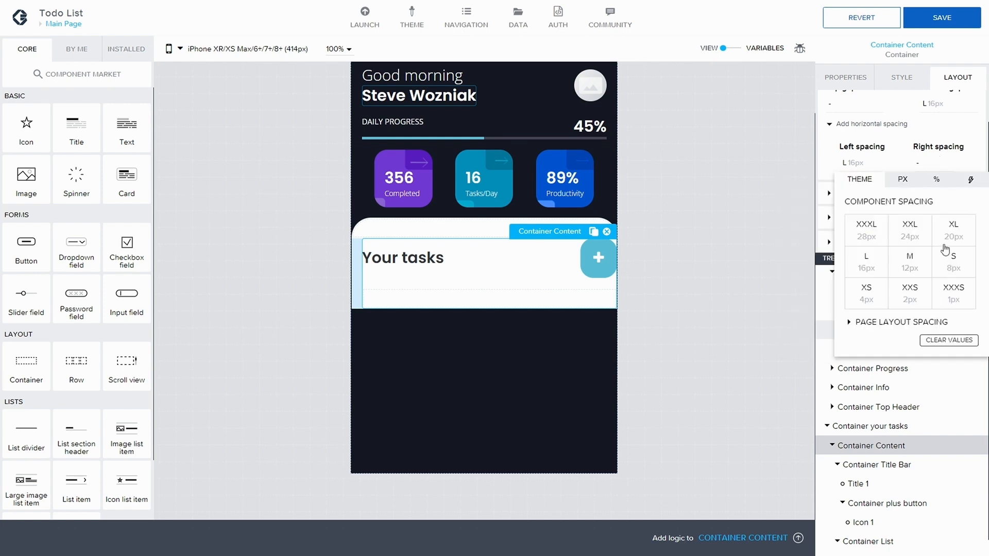
left_click(866, 261)
left_click(941, 16)
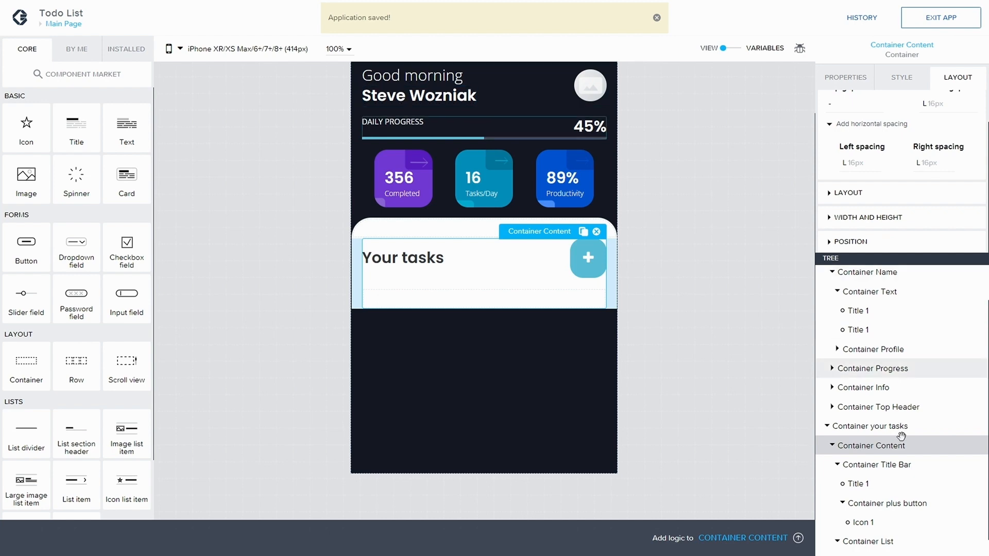
- Add a new container inside Container List Item and duplicate it there by copy and paste
left_click(838, 465)
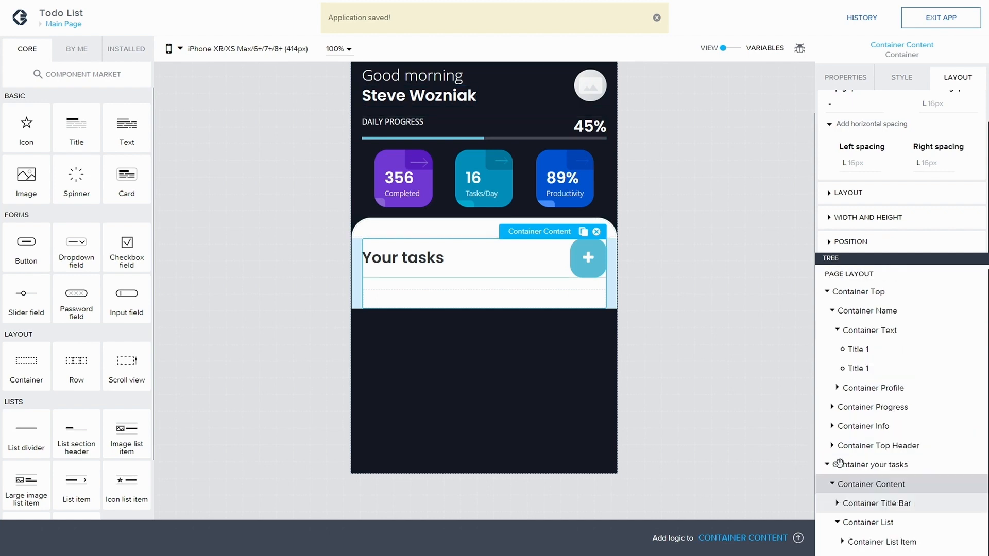
left_click(832, 485)
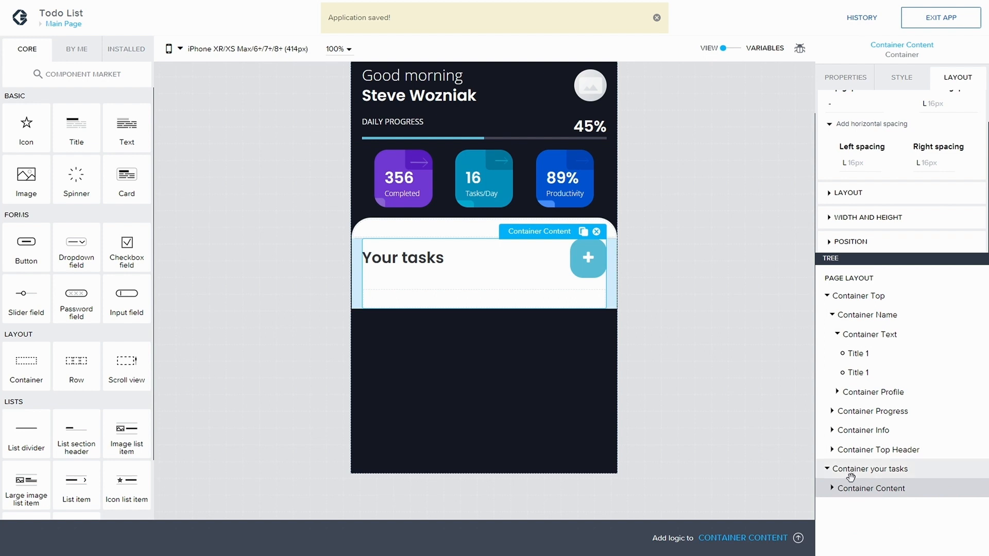
left_click(832, 485)
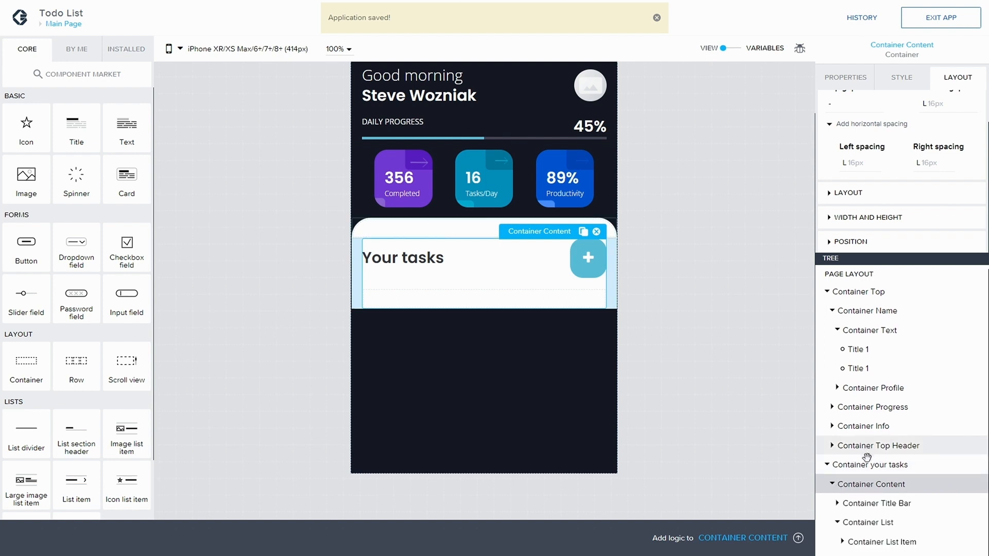
left_click(837, 522)
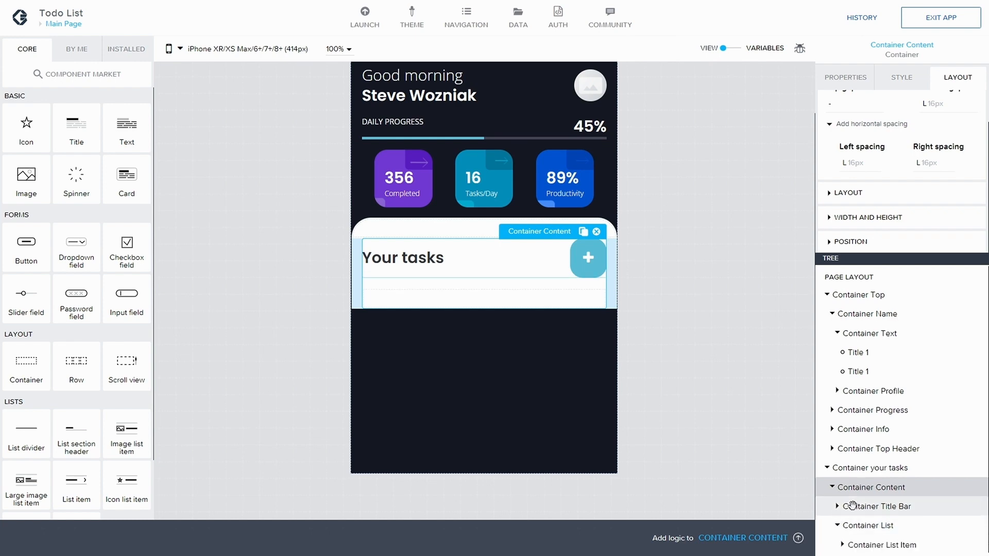
left_click(837, 526)
left_click(871, 541)
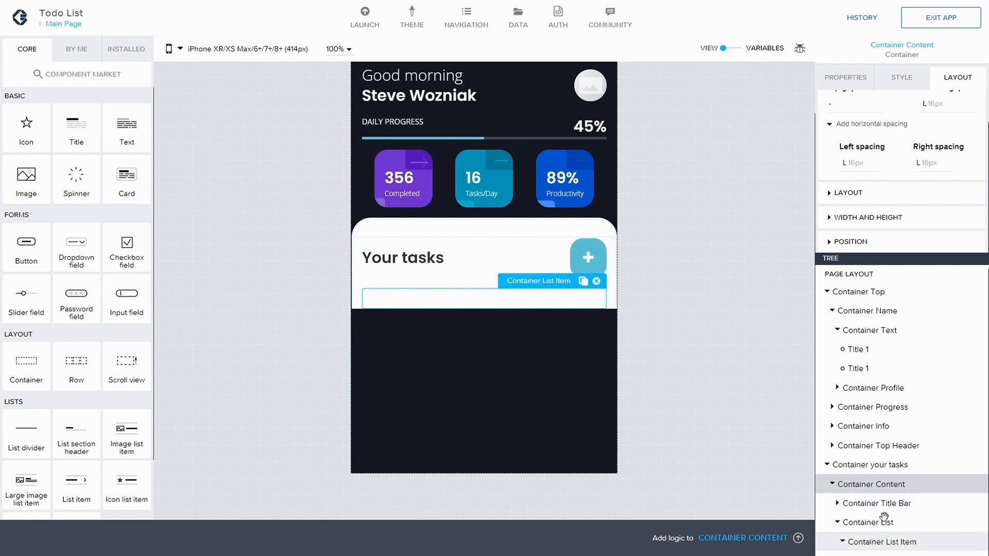
left_click_drag(905, 256, 909, 221)
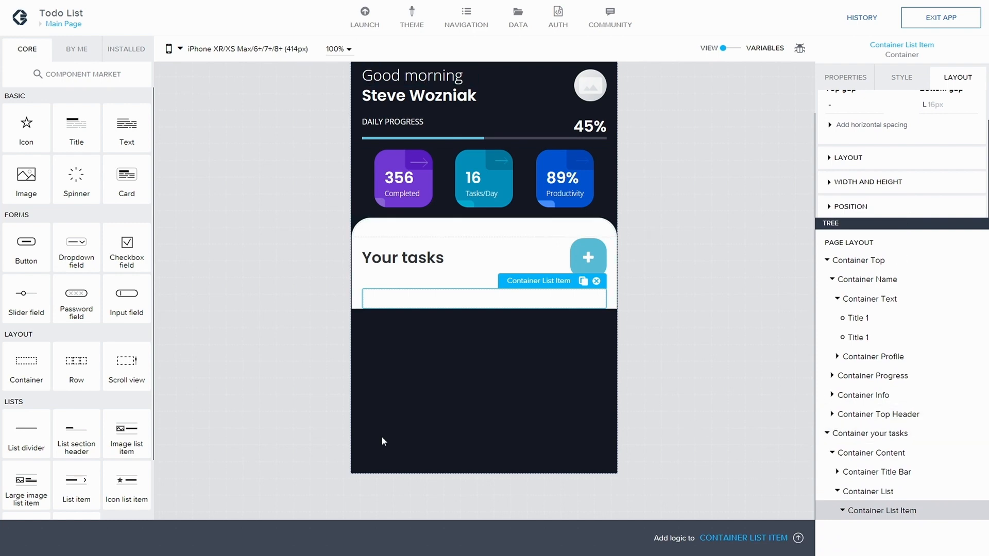
left_click_drag(30, 368, 890, 511)
left_click(877, 530)
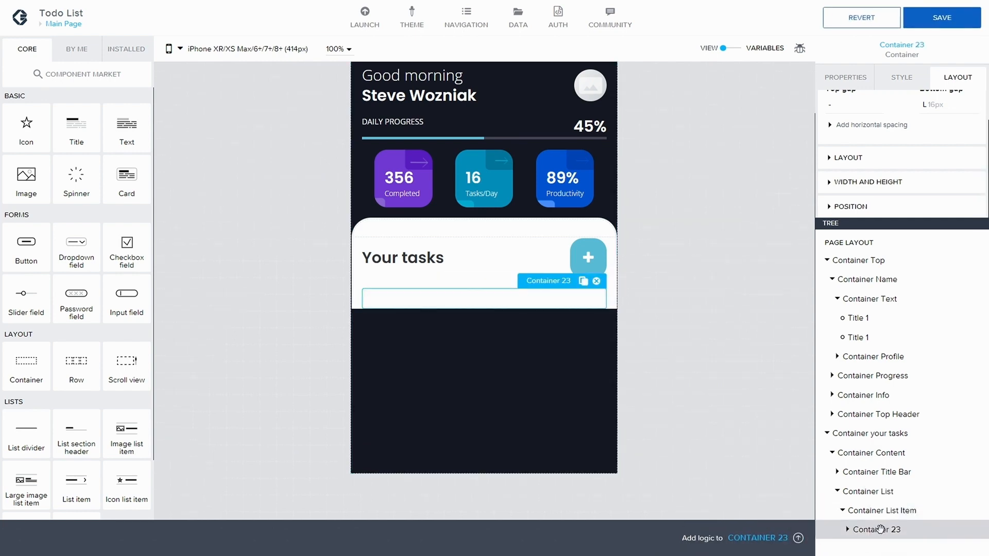
key("ctrl+c")
key("ctrl+v")
- Rename the first of the two new containers in Container List Item as "Container Circle Button"
left_click(879, 530)
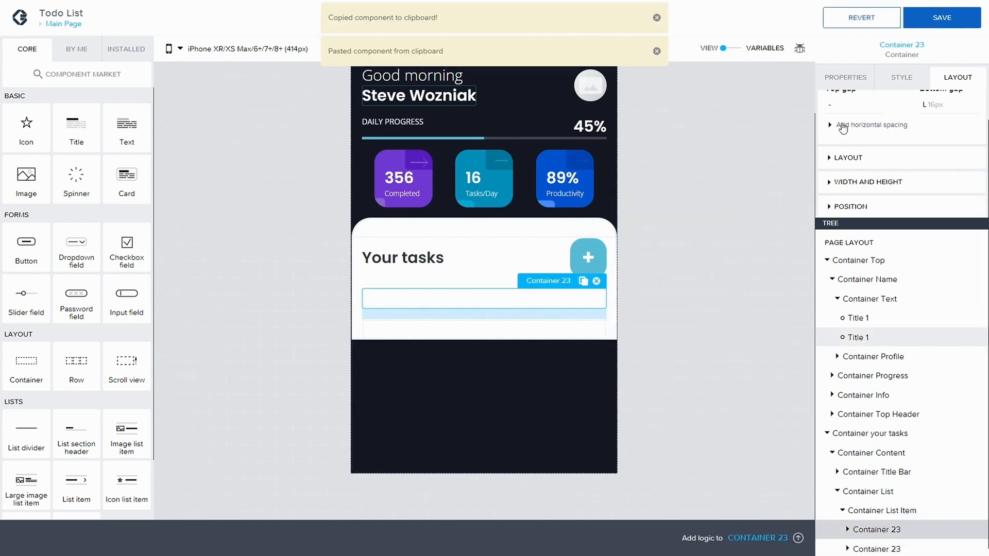
left_click(845, 77)
scroll(849, 175, "down", 2)
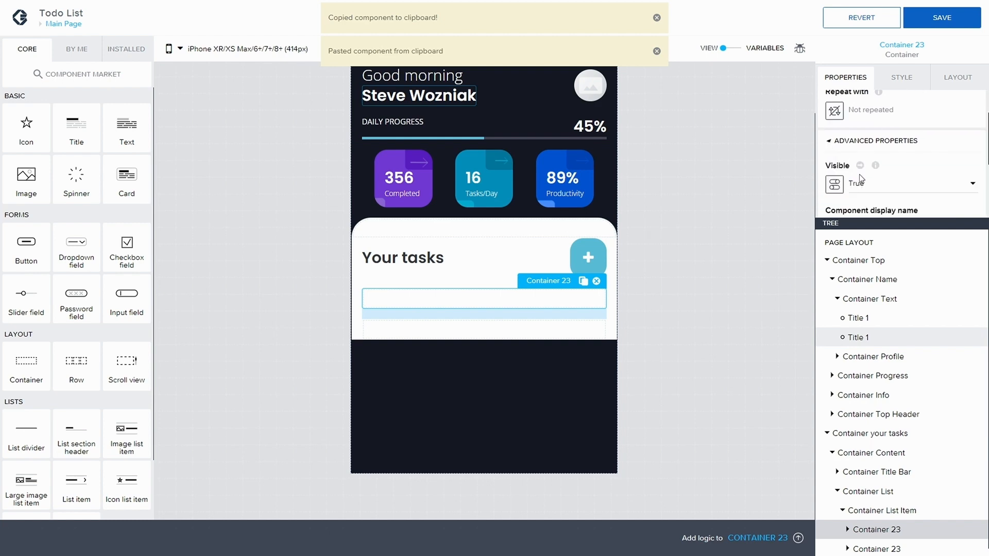
scroll(870, 199, "down", 1)
left_click(875, 189)
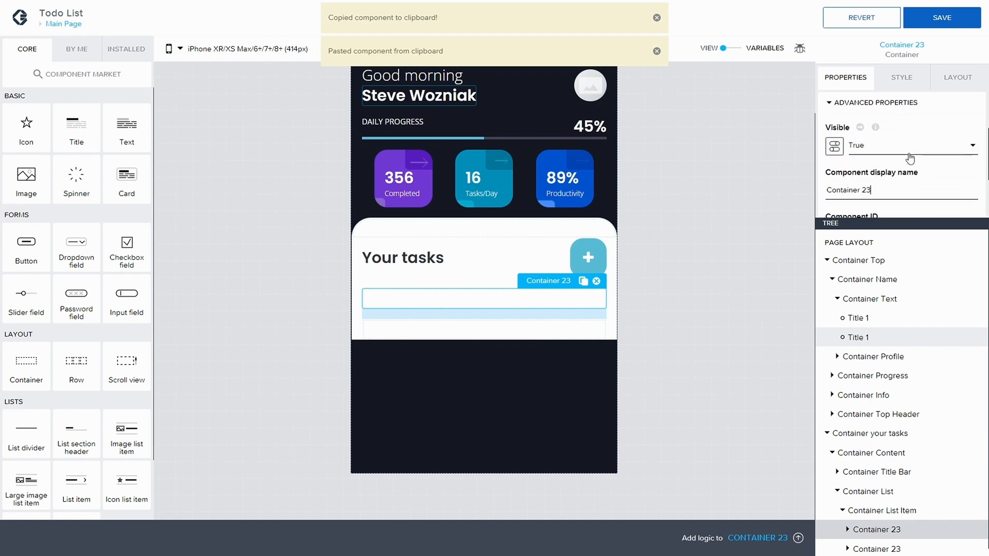
key("BackSpace")
key("BackSpace")
key("BackSpace")
type("Check")
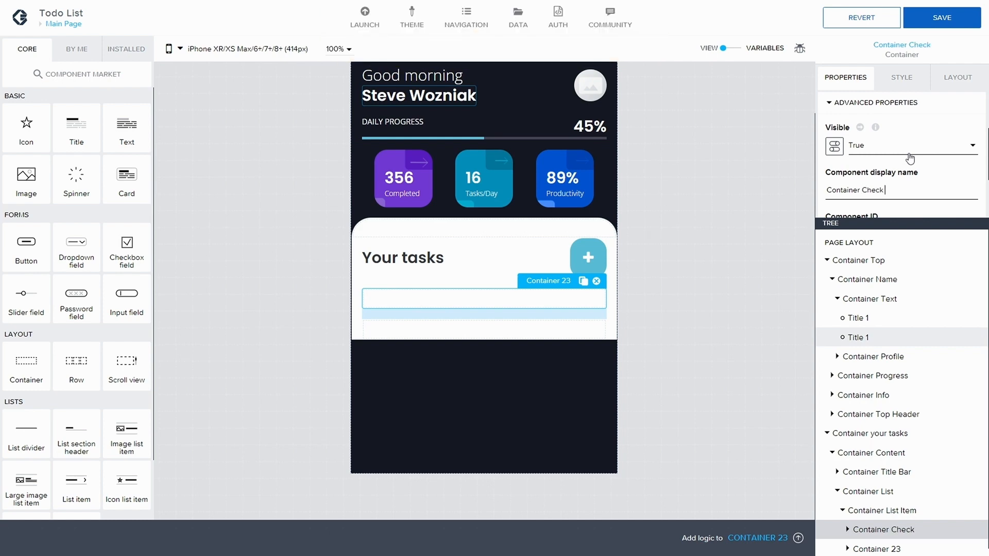
key("BackSpace")
key("BackSpace")
key("BackSpace")
key("BackSpace")
key("BackSpace")
key("BackSpace")
type("Ch")
key("BackSpace")
key("BackSpace")
type("Radio b")
key("BackSpace")
key("BackSpace")
key("BackSpace")
key("BackSpace")
key("BackSpace")
key("BackSpace")
key("BackSpace")
type("Circle Button")
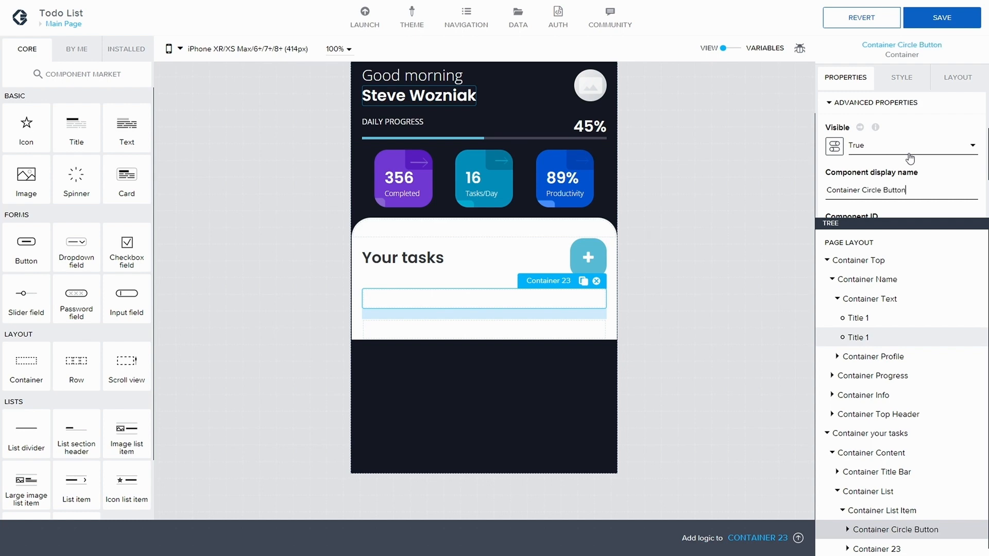
- Rename the second container inside Container List Item, Container 23, as "Container Info"
left_click(876, 549)
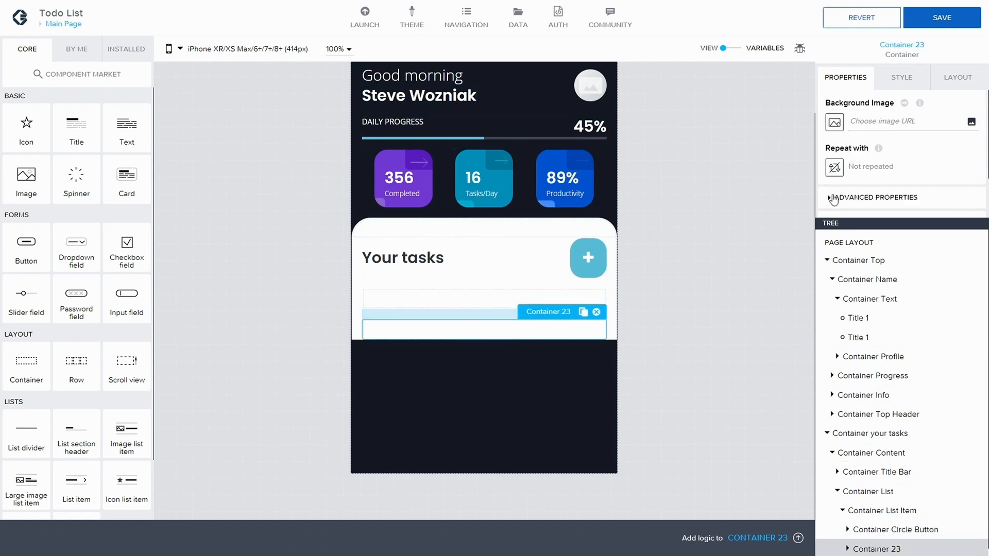
left_click(830, 198)
scroll(862, 206, "down", 1)
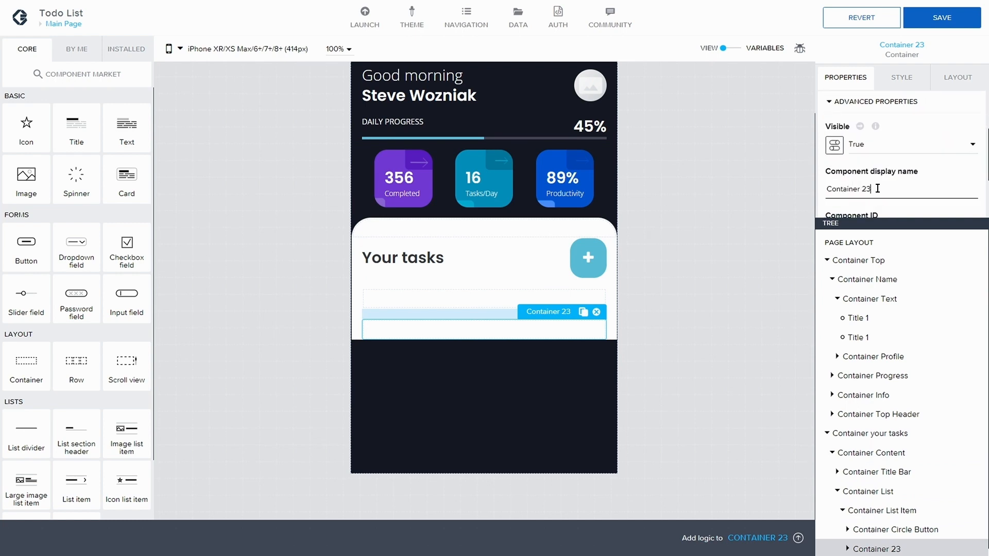
key("BackSpace")
key("BackSpace")
key("BackSpace")
type("Info")
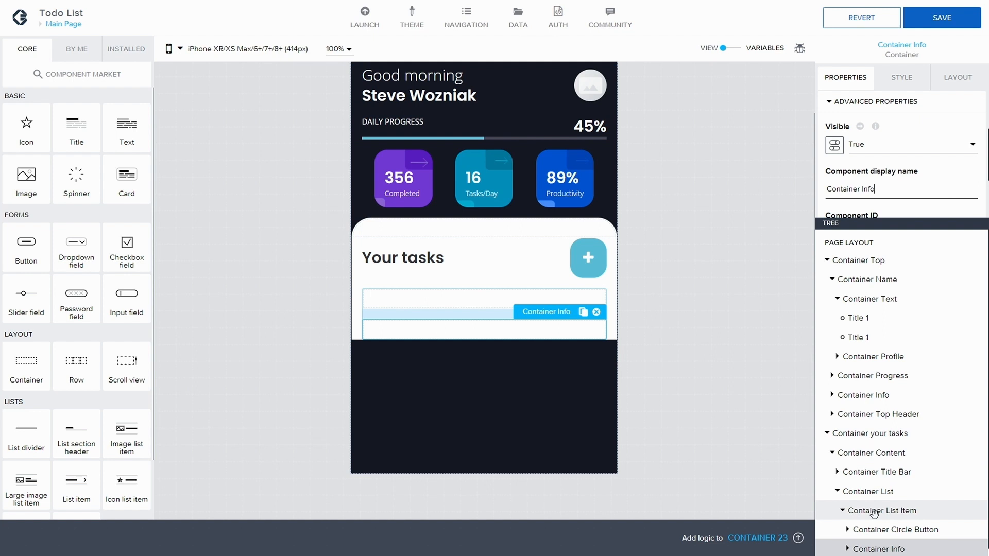
left_click(847, 529)
left_click(902, 522)
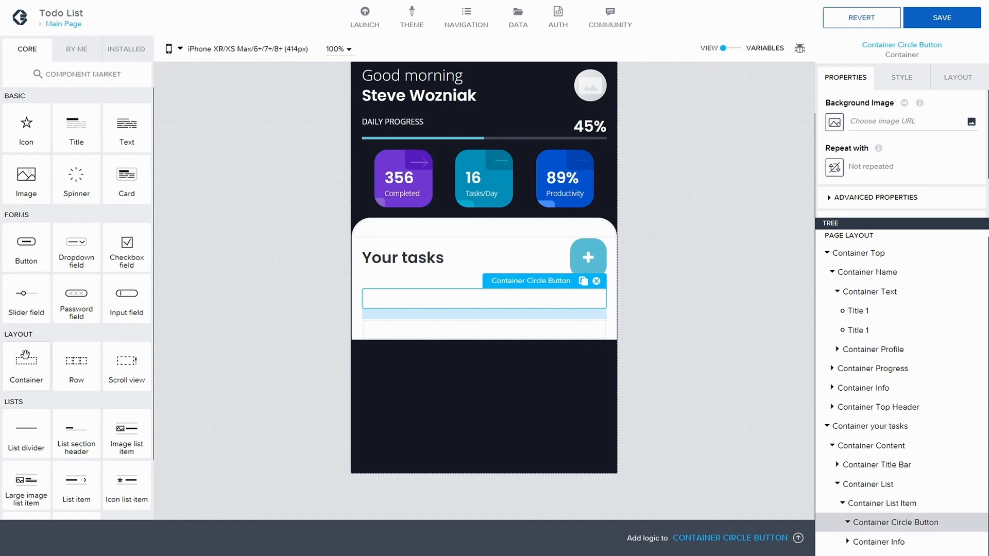
left_click_drag(25, 360, 865, 521)
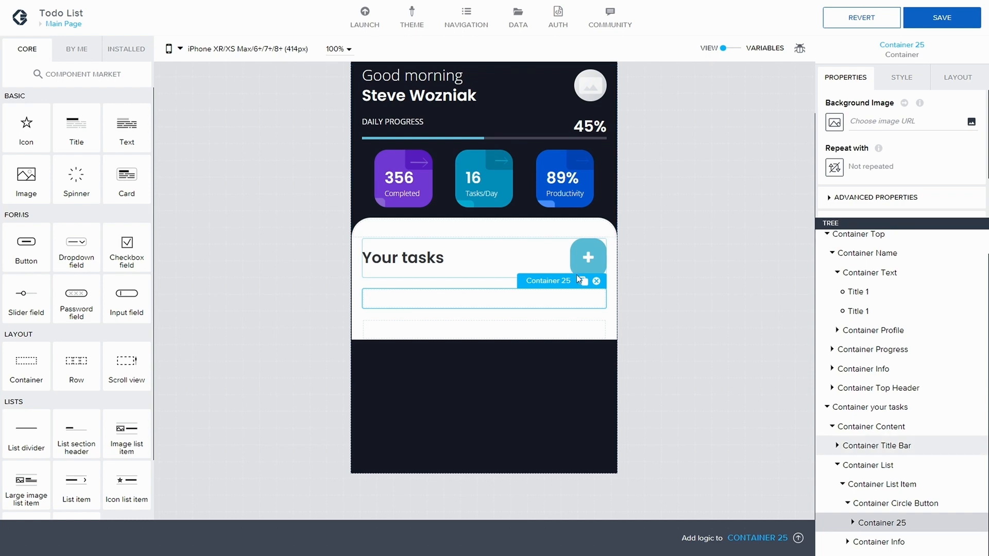
left_click(596, 280)
- Add a new container inside Container Circle Button and rename it as "Container Check Circle"
left_click(878, 522)
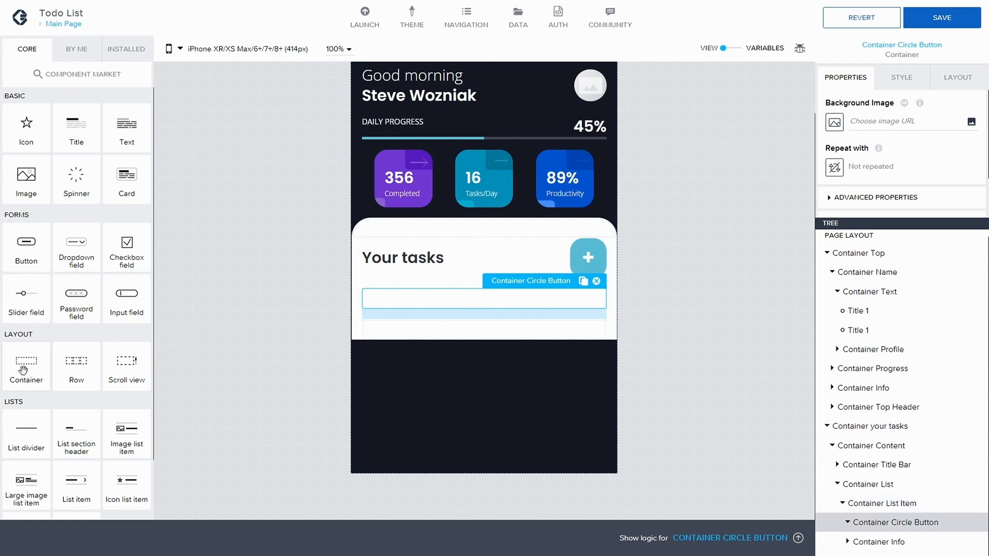
left_click_drag(27, 368, 897, 526)
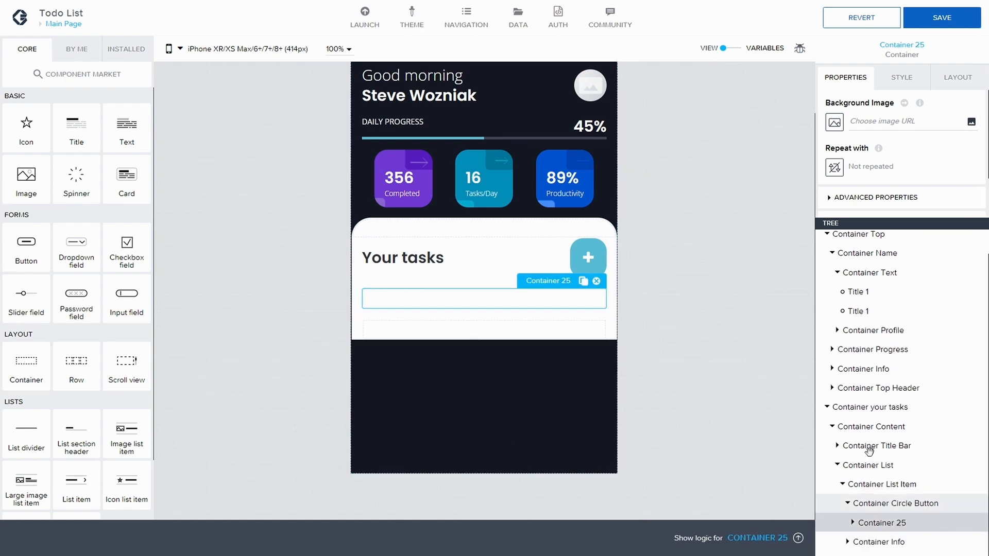
scroll(832, 154, "down", 1)
left_click(832, 147)
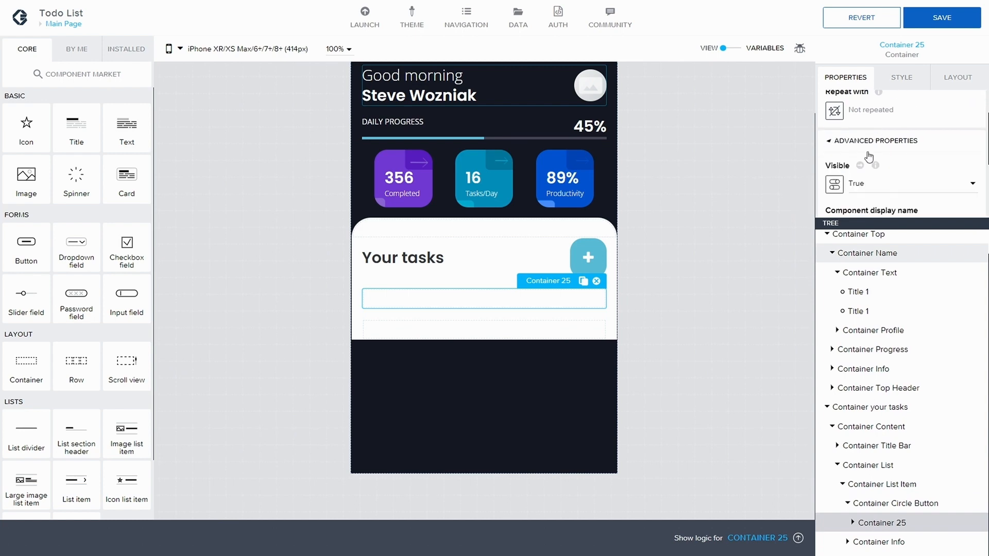
scroll(865, 175, "down", 1)
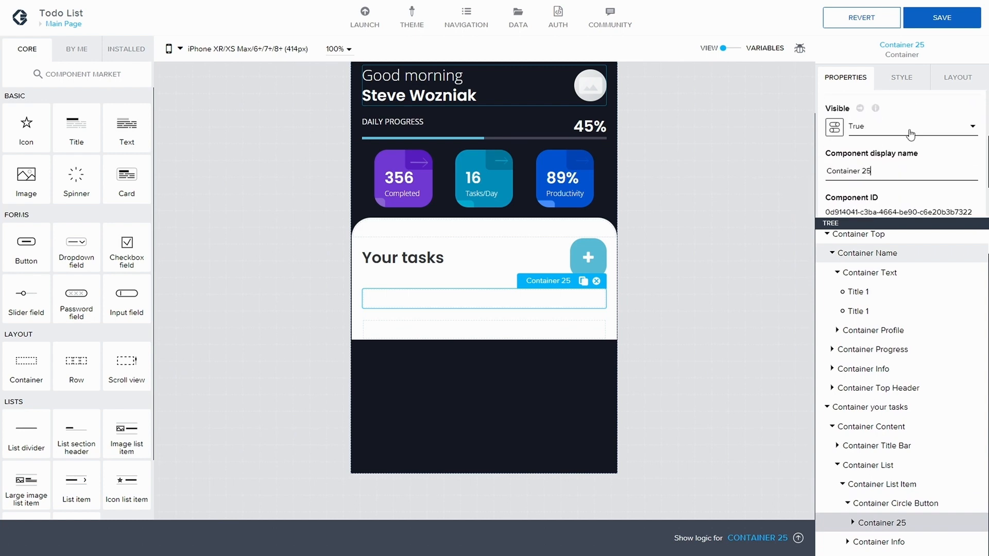
key("BackSpace")
key("BackSpace")
type("Check Circle")
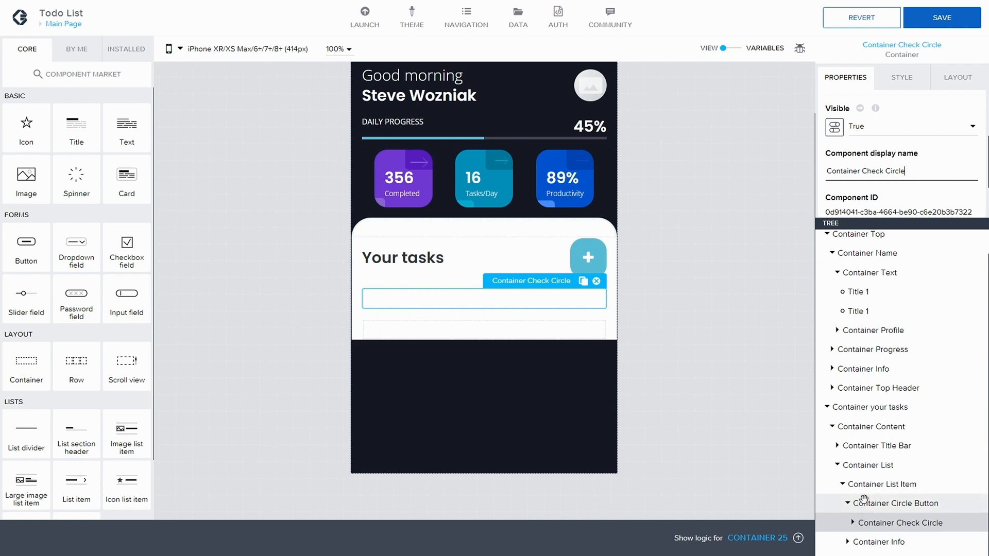
- Copy the plus icon from Container plus button in the title bar and paste it into Container Check Circle
left_click(839, 453)
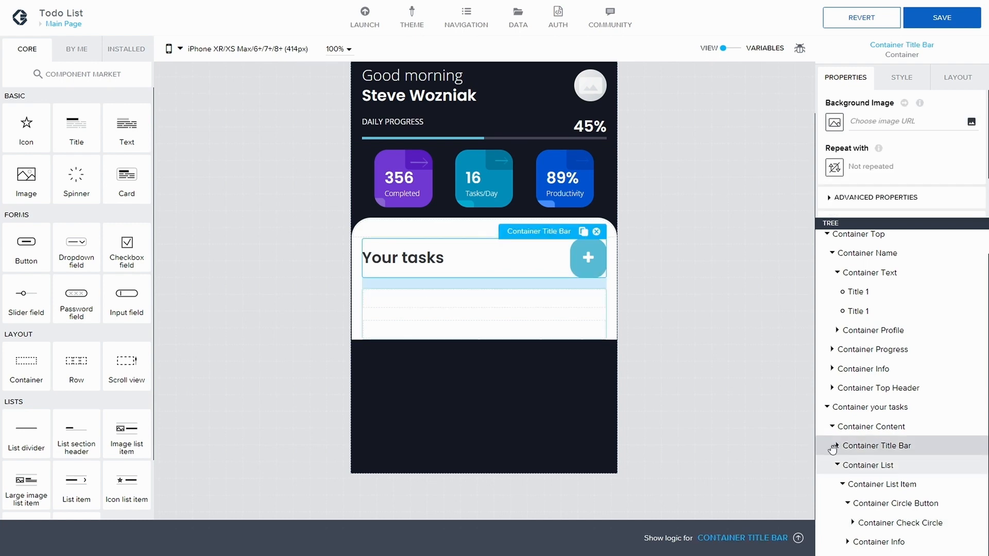
left_click(838, 449)
scroll(843, 460, "down", 1)
left_click(843, 458)
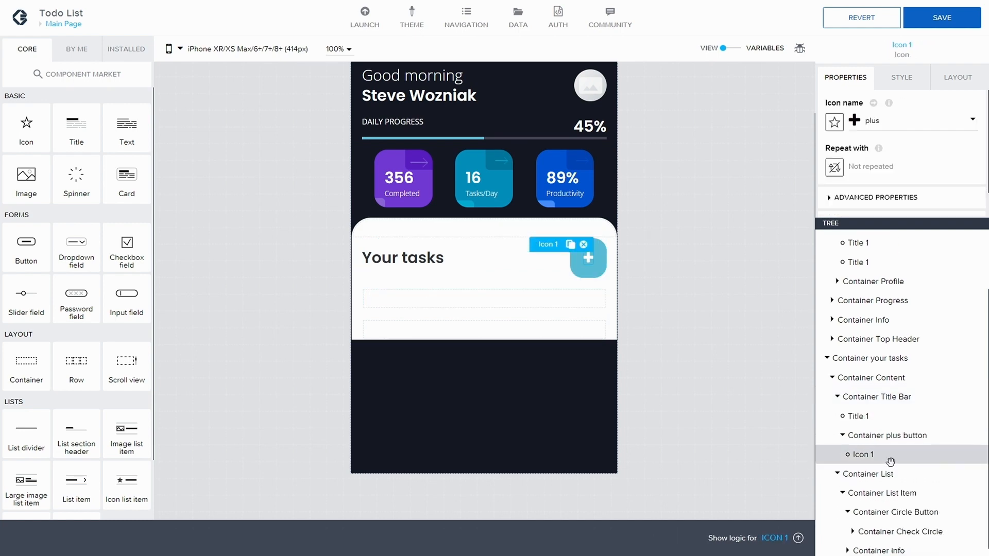
key("ctrl+c")
scroll(889, 455, "down", 1)
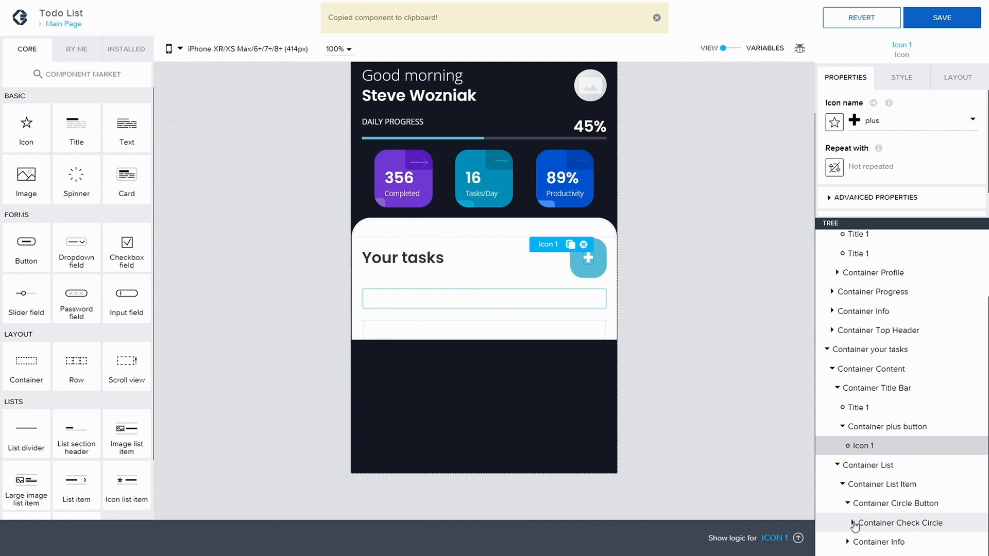
left_click(900, 524)
key("ctrl+v")
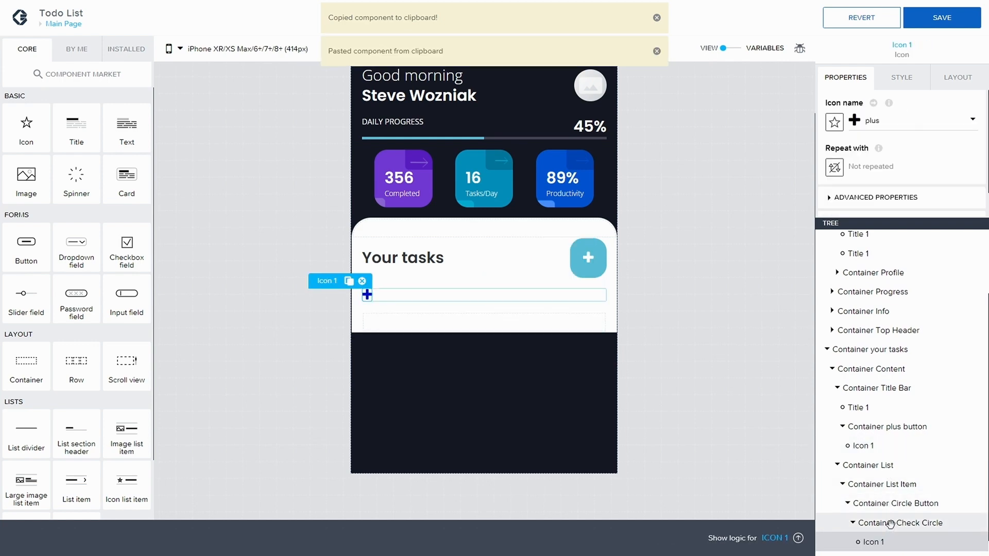
- Create a new style class named "Circle Check" for Container Check Circle
left_click(893, 526)
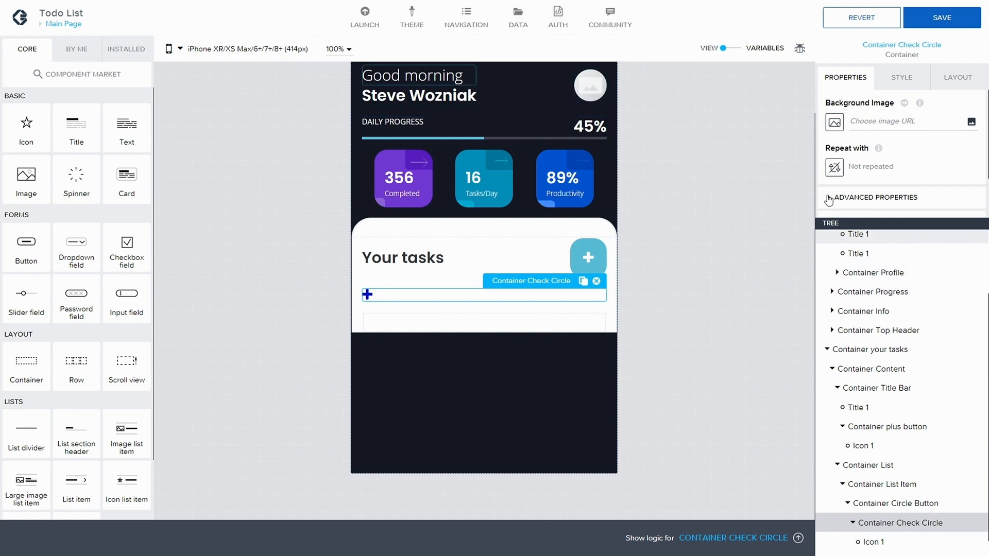
left_click(901, 77)
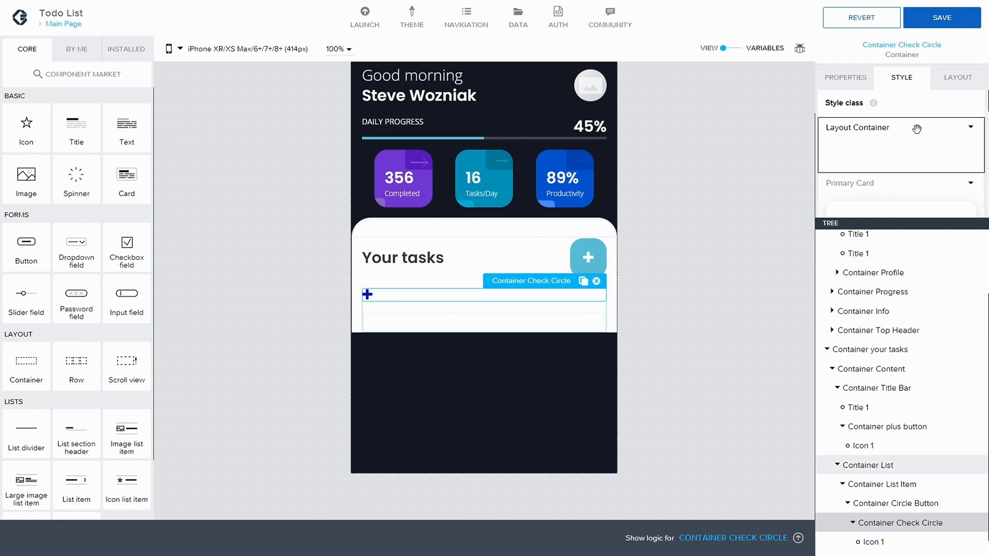
left_click(966, 129)
left_click(870, 168)
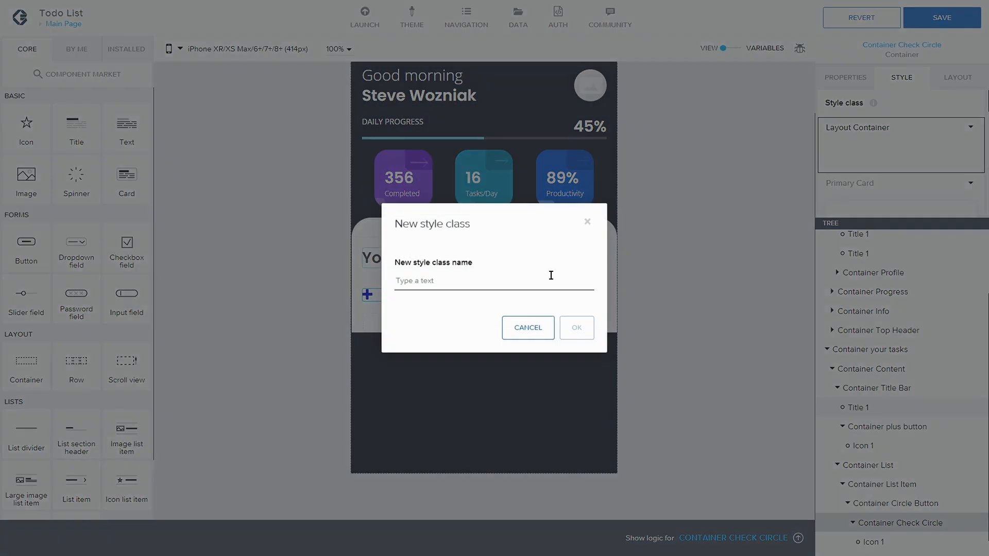
type("Circle Check")
left_click(575, 325)
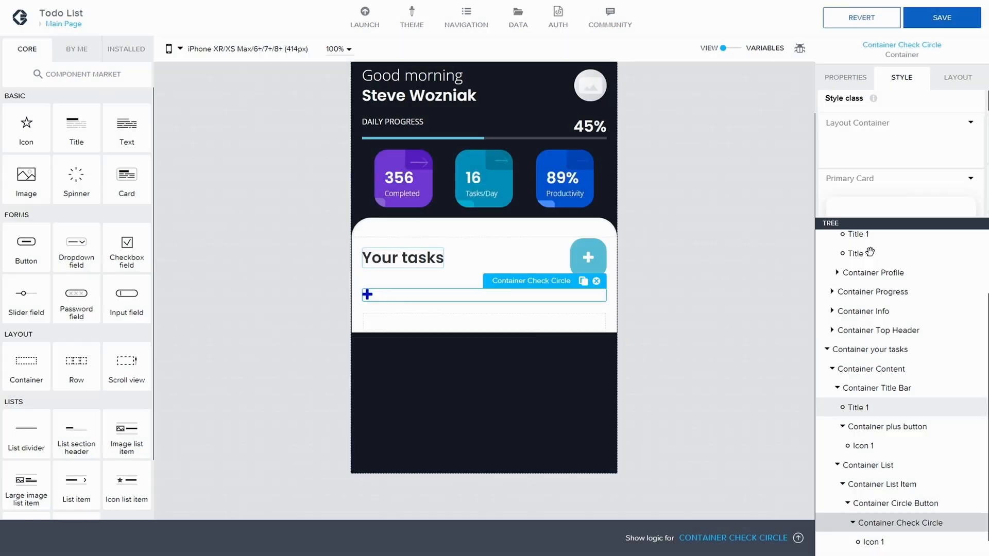
left_click(970, 170)
left_click(923, 185)
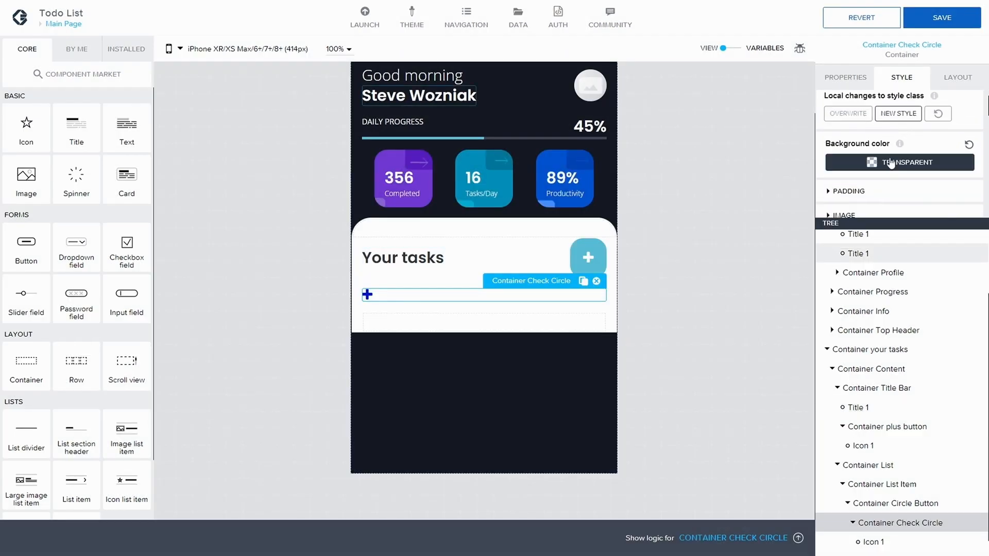
- Set the background color of Container Check Circle to the custom palette Light Blue
left_click(891, 162)
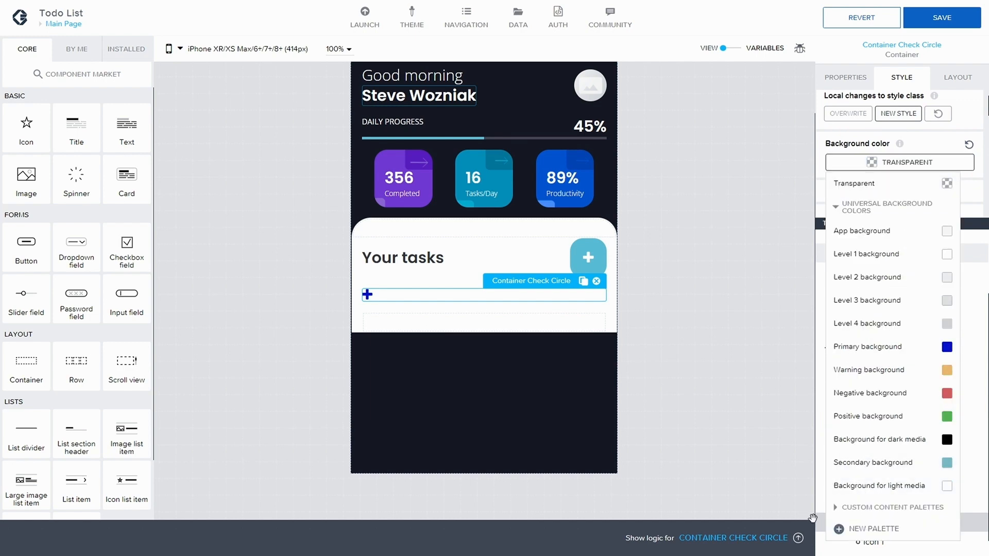
left_click(855, 508)
scroll(889, 519, "down", 1)
left_click(887, 498)
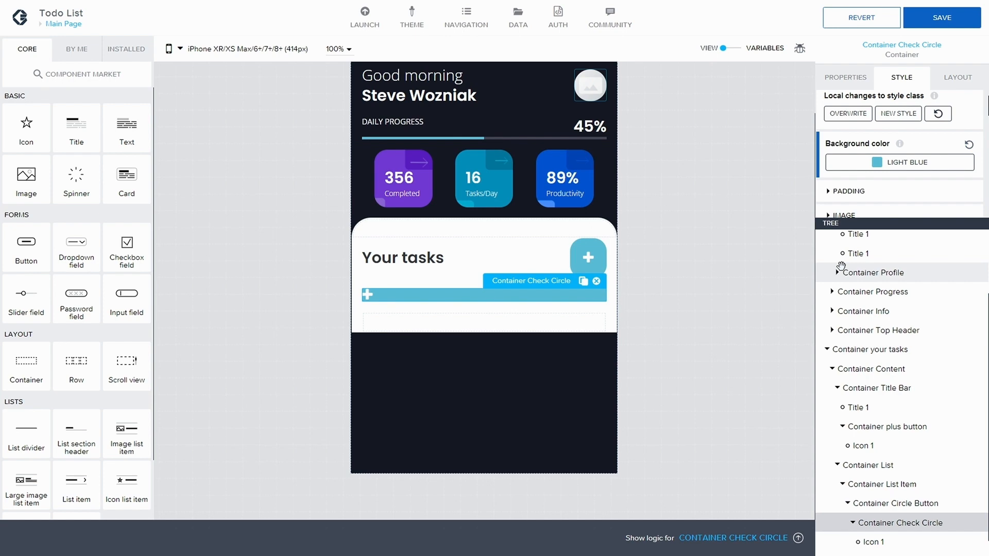
- Start a new background palette for Container Check Circle and name it "Circle Background"
left_click(909, 163)
left_click(863, 282)
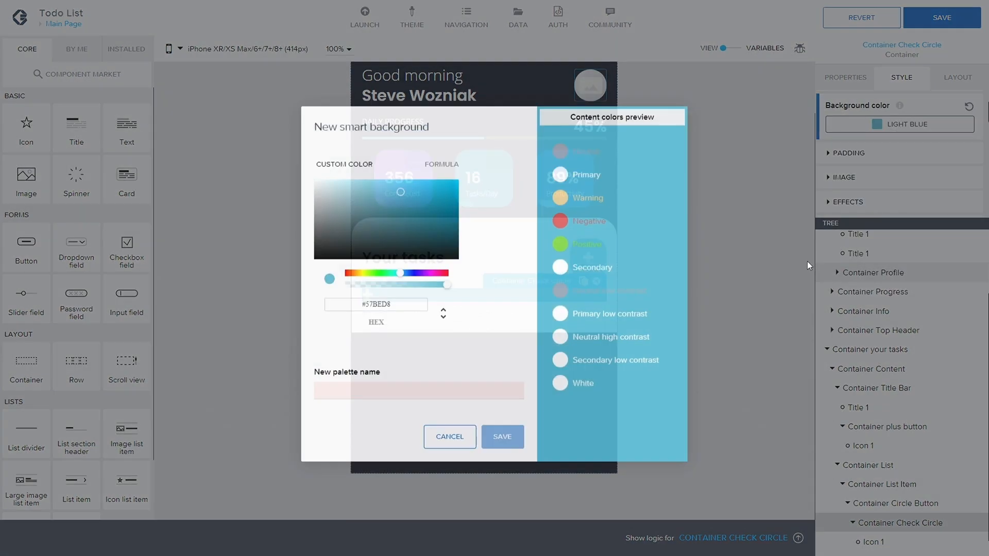
left_click(378, 384)
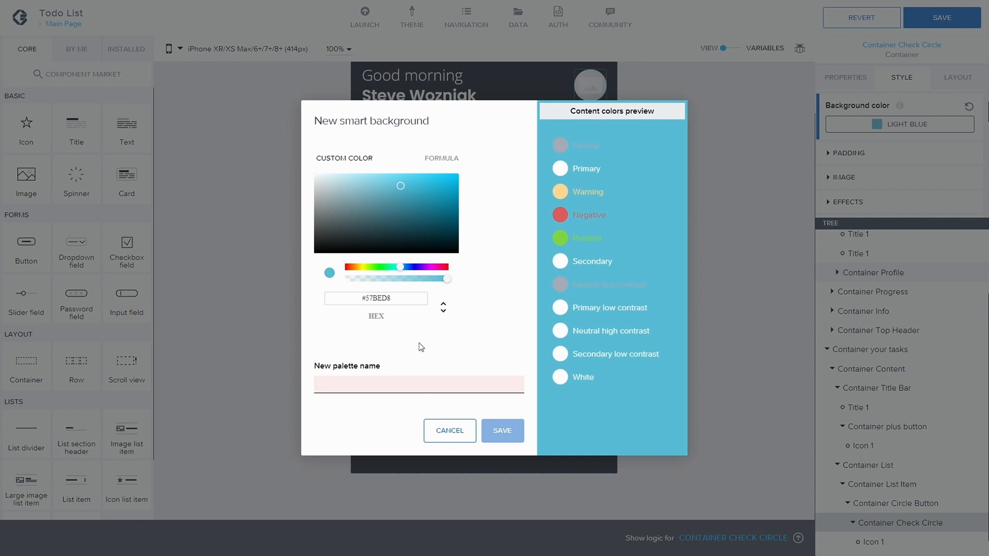
type("Circle B")
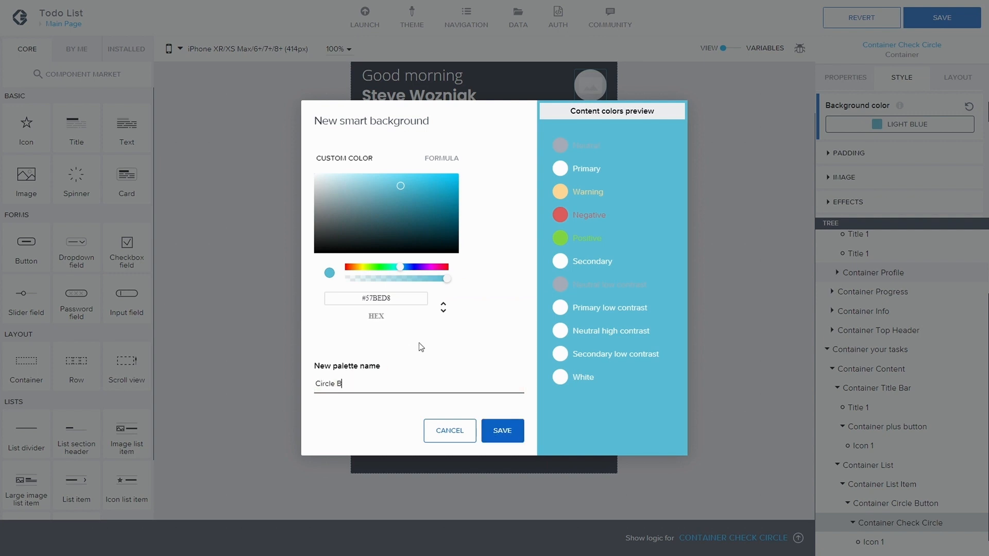
type("ackground")
- Set the color of the new Circle Background palette to #DBF7FC and save the palette
left_click(402, 298)
key("BackSpace")
key("BackSpace")
key("BackSpace")
key("BackSpace")
key("BackSpace")
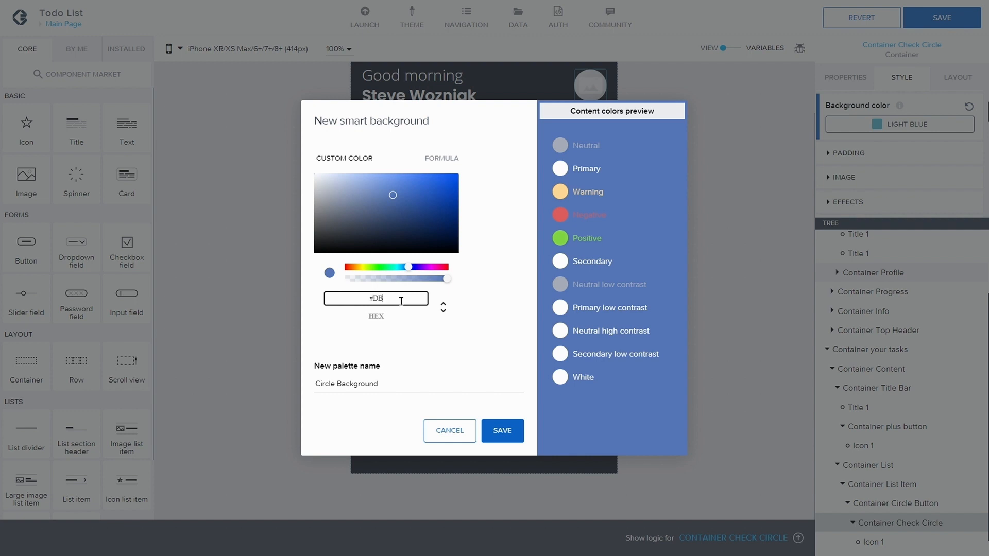
type("DBF")
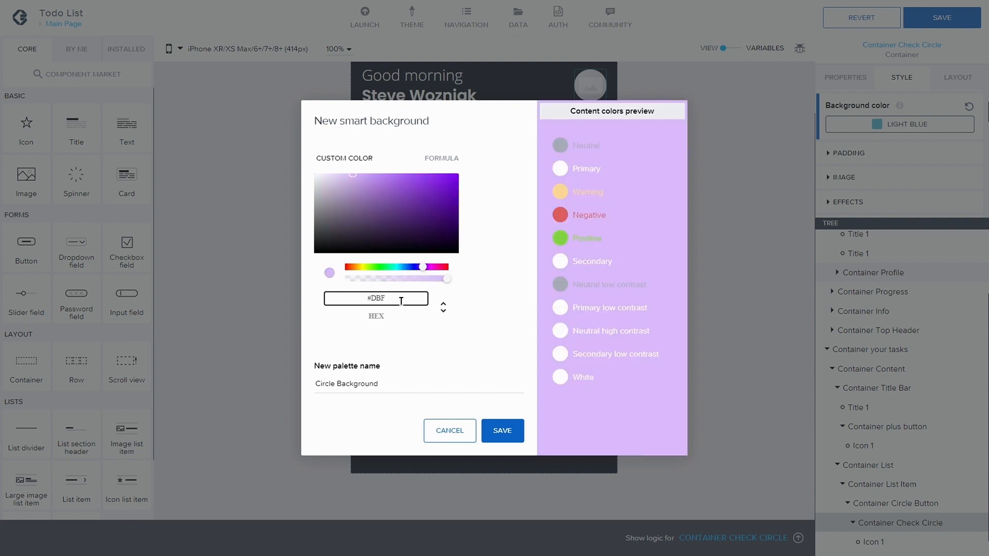
type("7FC")
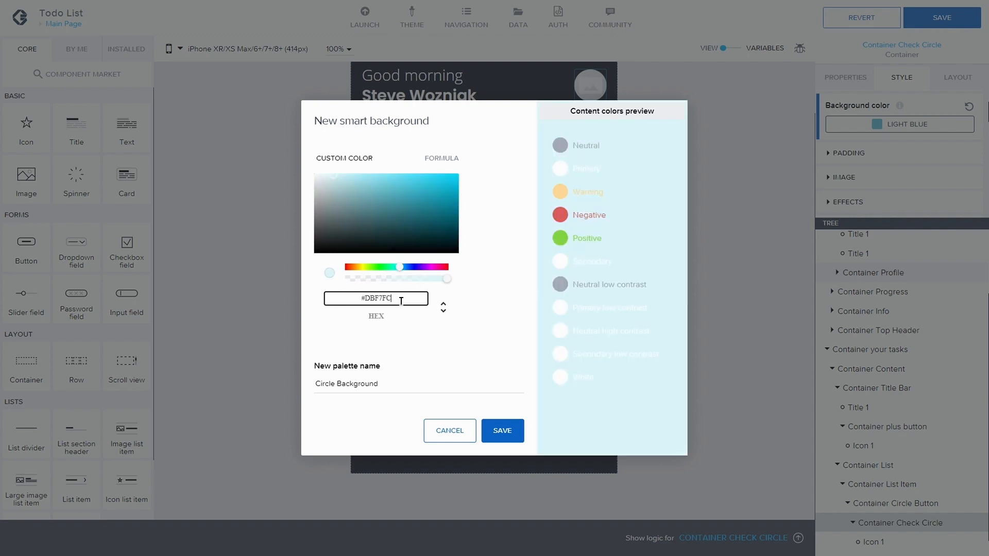
left_click(395, 384)
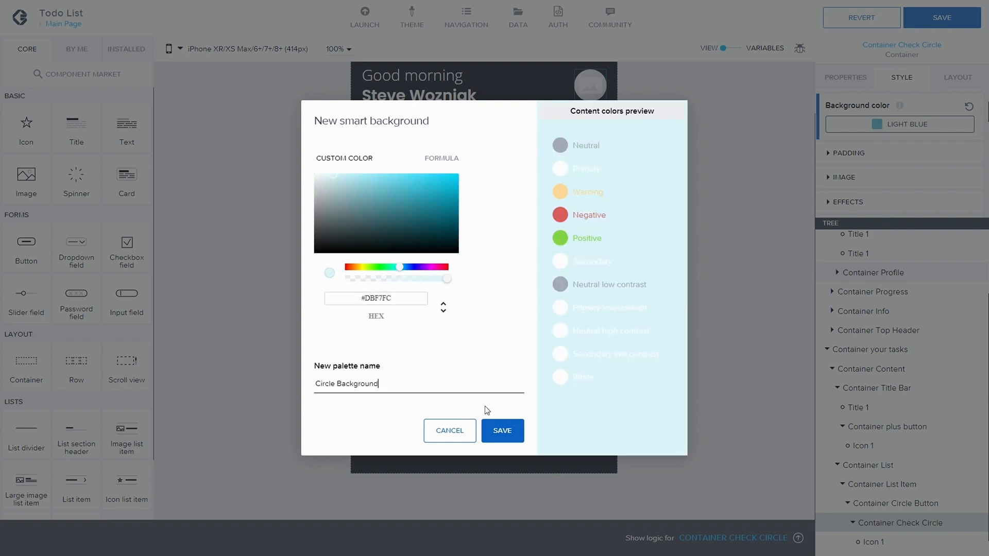
left_click(499, 432)
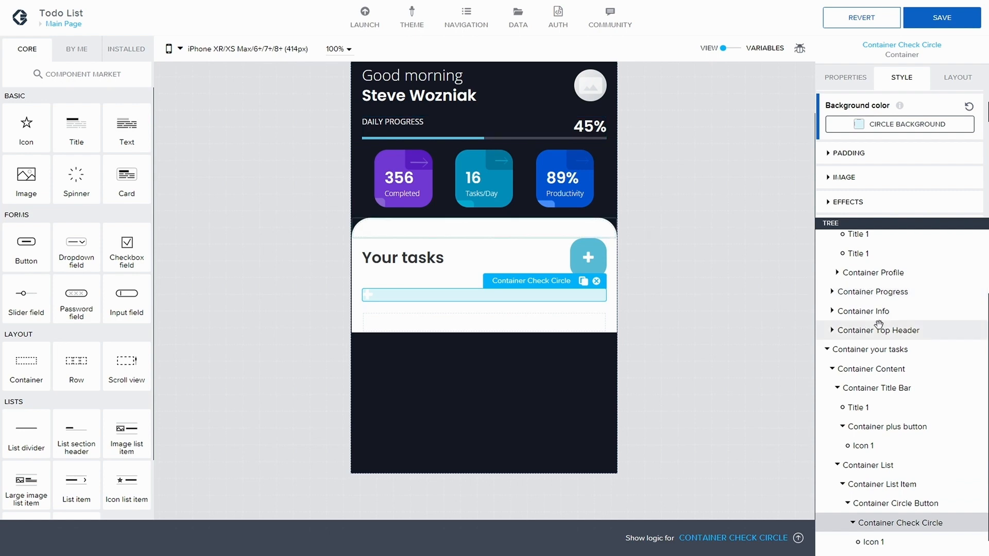
- Set the top and left padding of Container Check Circle to the theme spacing S (8px)
left_click(832, 158)
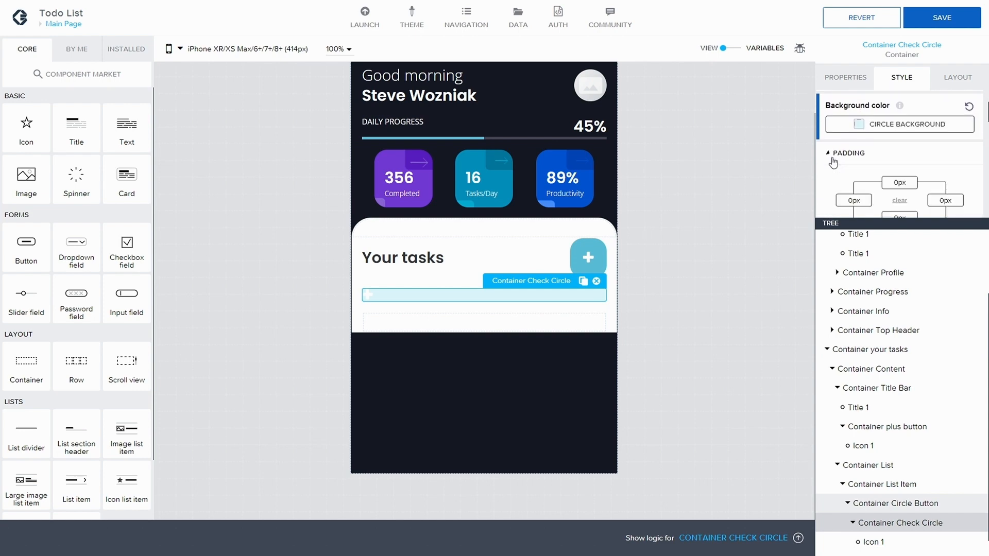
scroll(850, 155, "down", 1)
left_click(899, 125)
left_click(848, 138)
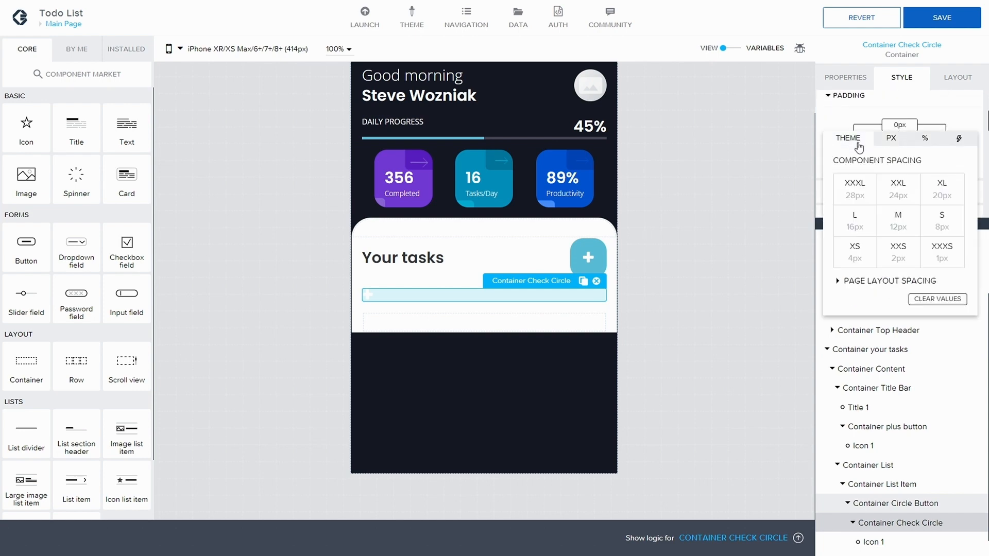
left_click(936, 226)
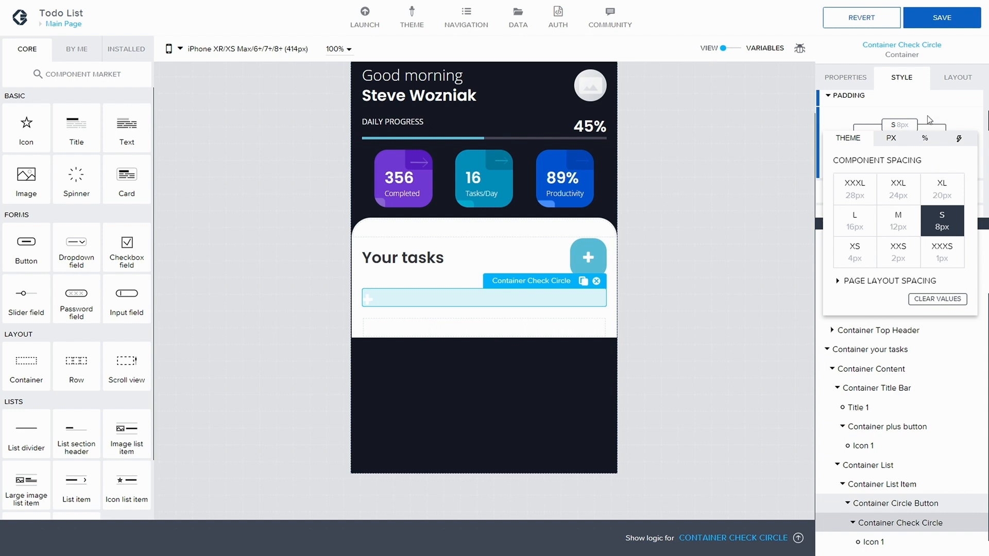
left_click(854, 144)
left_click(817, 159)
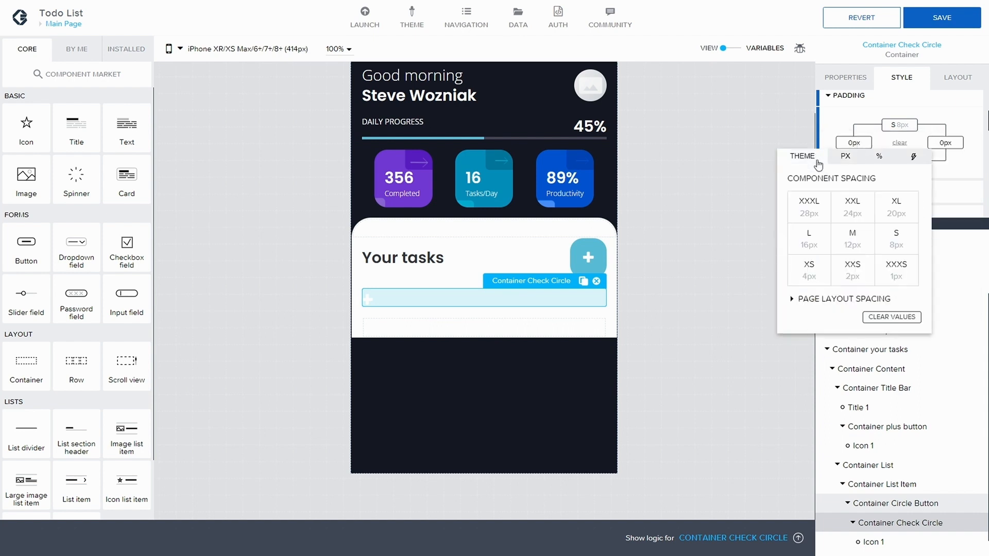
left_click(894, 241)
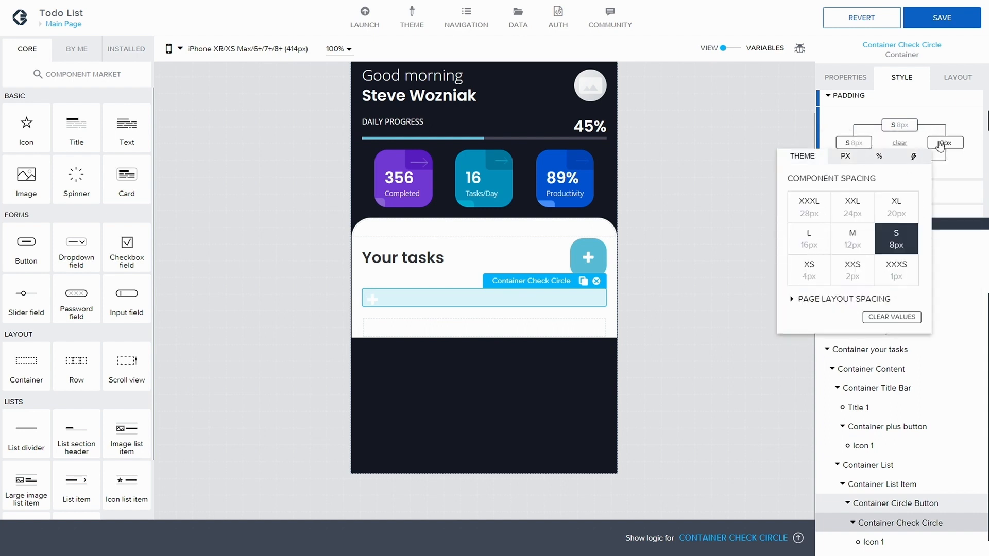
- Set the right and bottom padding of Container Check Circle to the theme spacing S (8px)
left_click(941, 145)
left_click(860, 157)
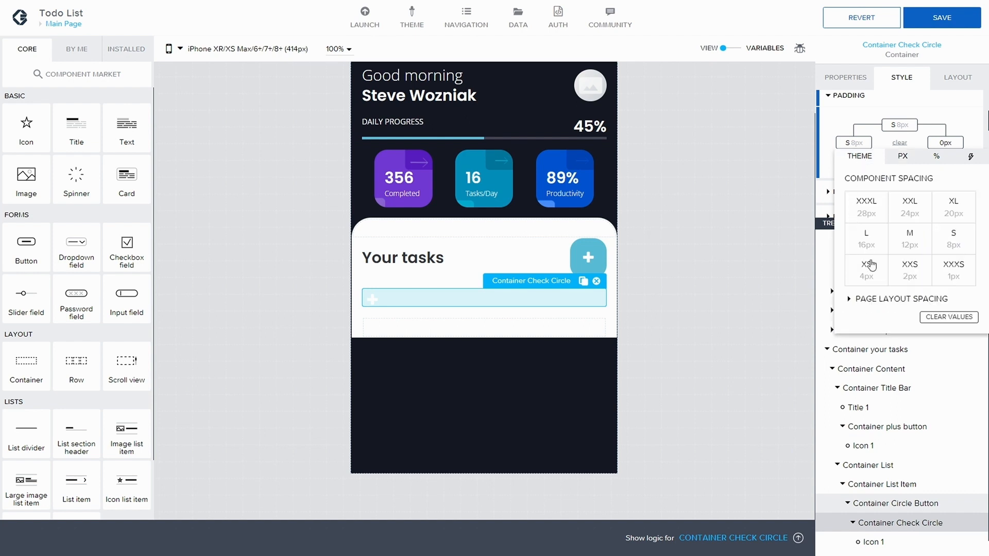
left_click(953, 238)
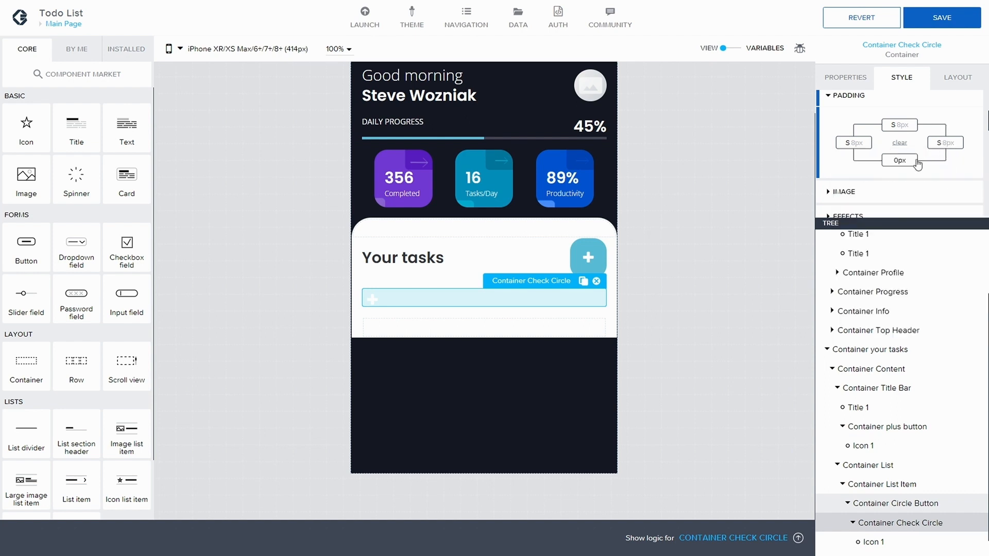
left_click(915, 162)
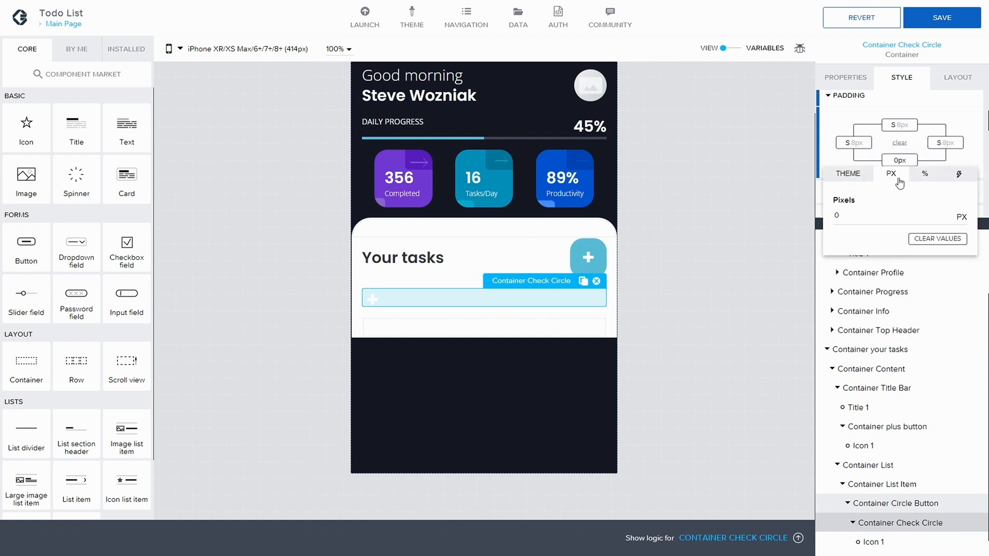
left_click(867, 178)
left_click(938, 252)
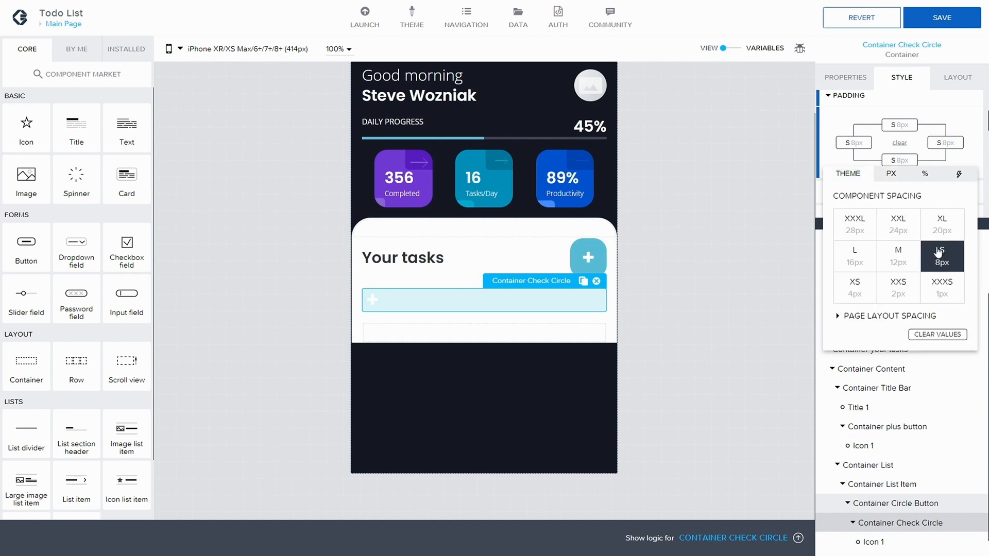
- Make the width of Container Check Circle fit its content and save the application
left_click(956, 79)
left_click(839, 183)
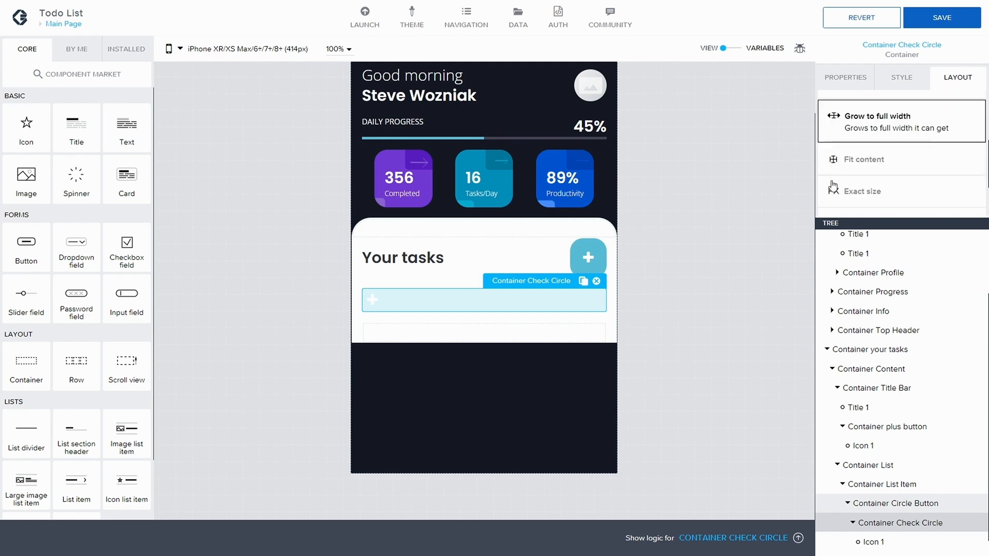
left_click(854, 106)
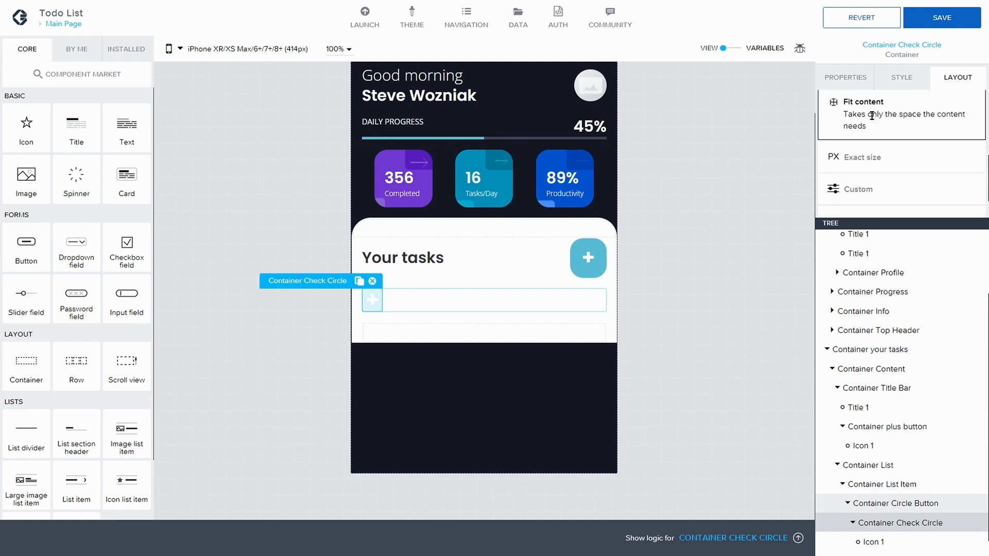
left_click(947, 24)
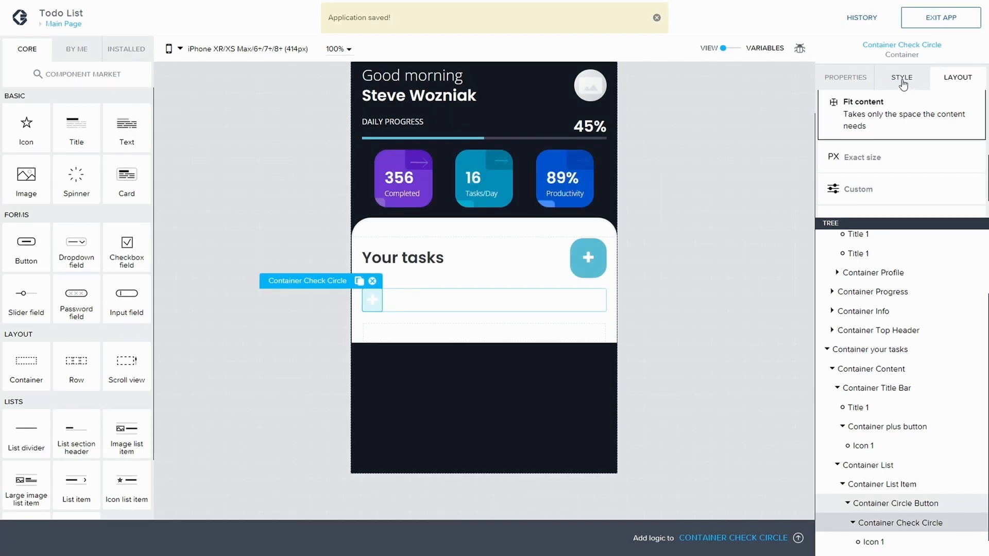
- Set the corner radius of Container Check Circle to Fully round
left_click(901, 79)
scroll(872, 166, "down", 5)
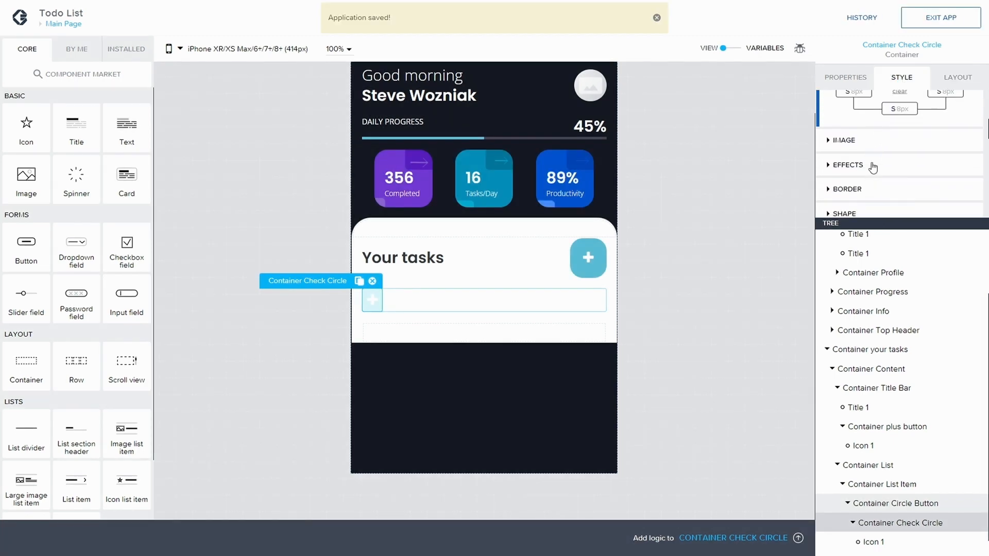
scroll(873, 166, "down", 3)
left_click(863, 114)
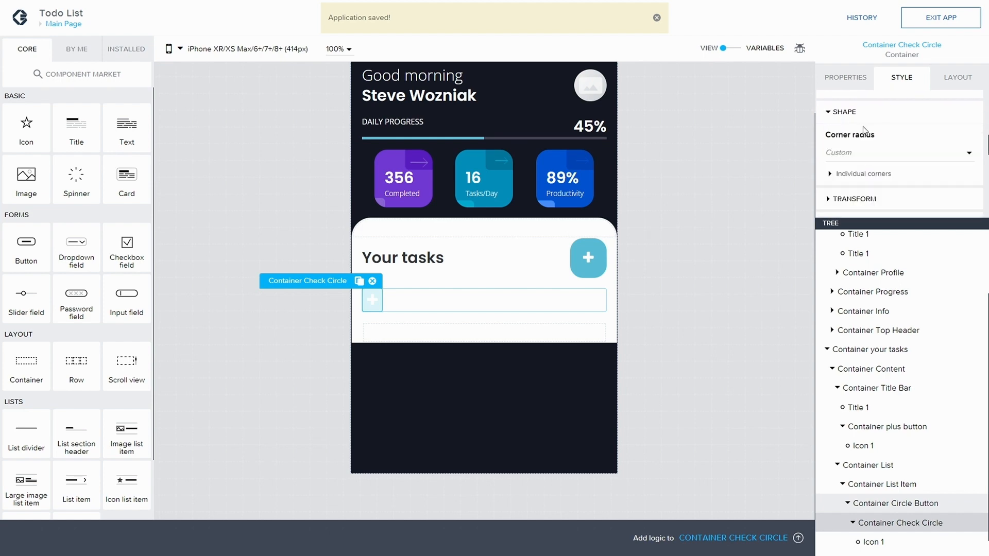
left_click(876, 152)
left_click(872, 187)
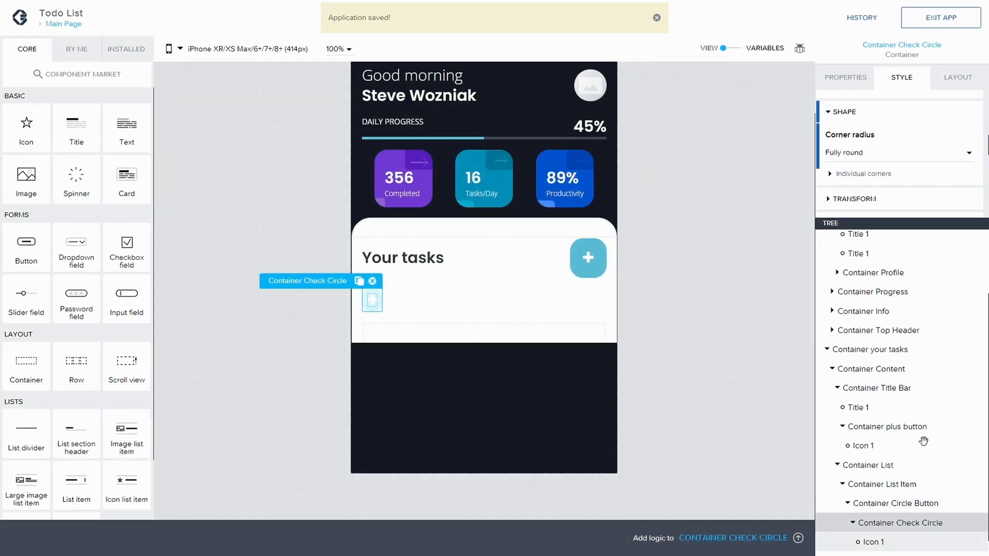
- Duplicate the Primary icon style class for Icon 1 inside Container Check Circle and name the copy "Icon Hidden"
left_click(916, 540)
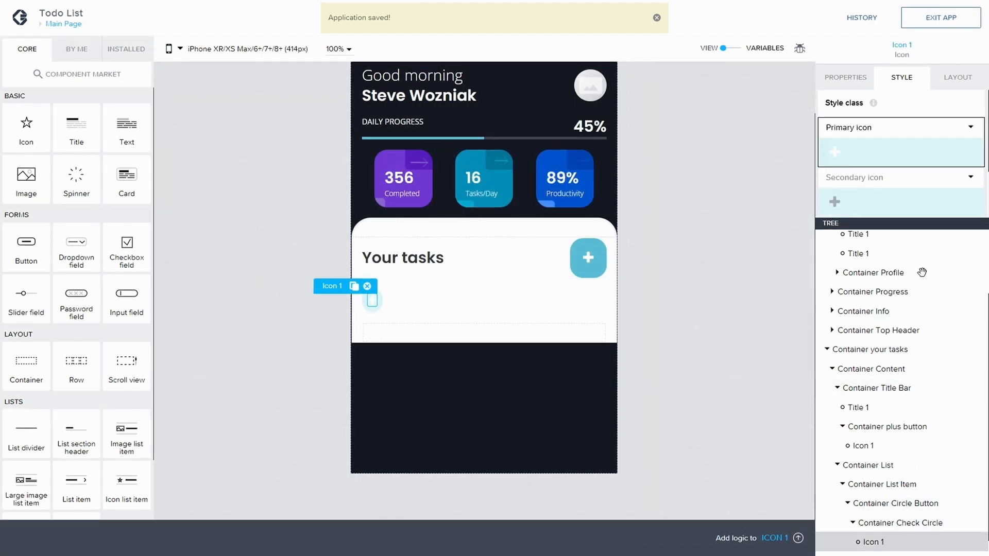
left_click(969, 128)
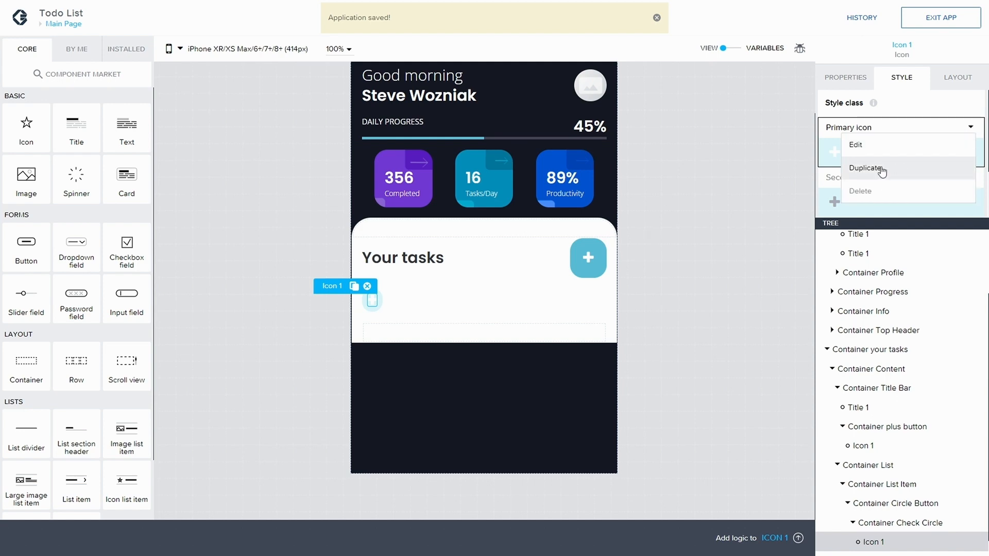
left_click(881, 170)
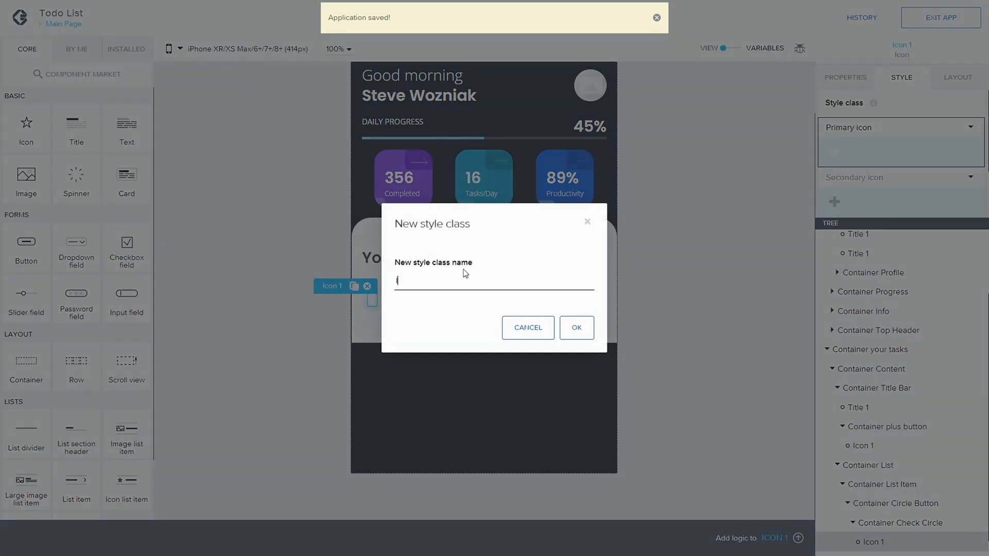
type("Icon Hidden")
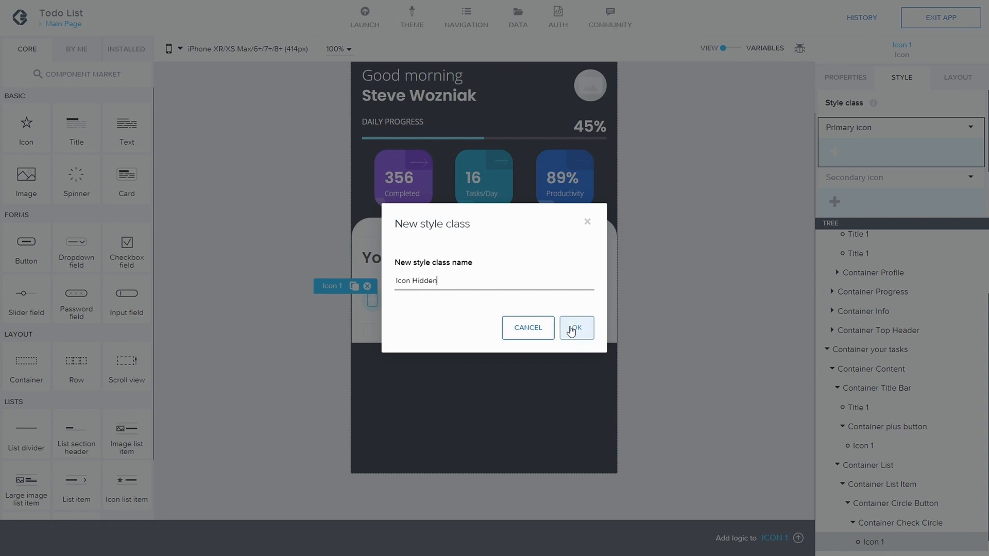
left_click(573, 330)
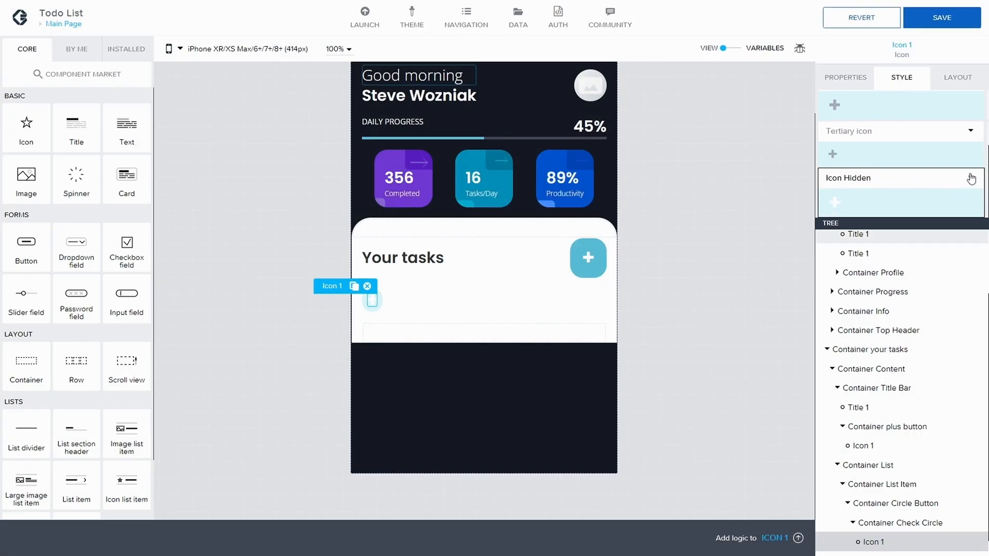
- Open the Icon Hidden style class for editing and bring up its color palette choices
left_click(970, 178)
left_click(855, 191)
left_click(915, 205)
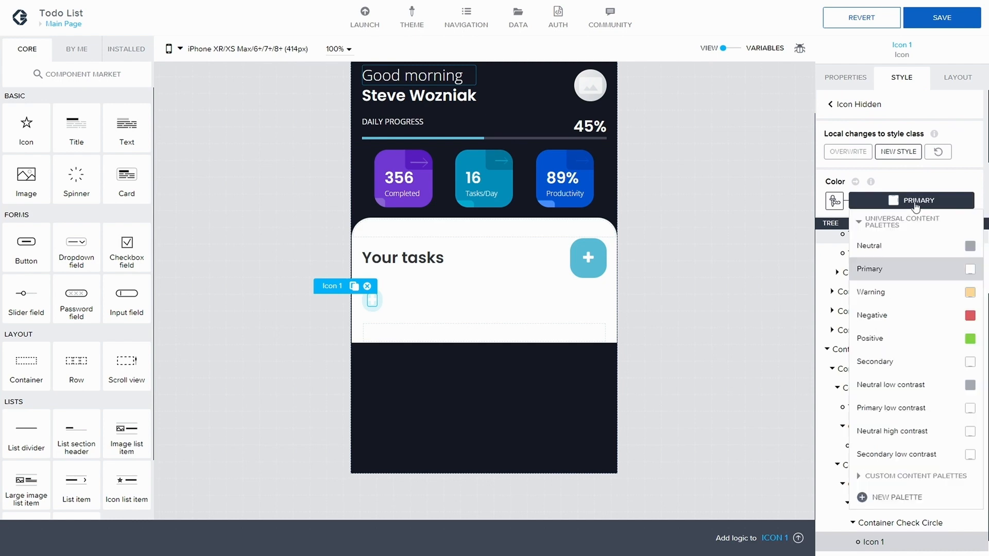
scroll(885, 180, "down", 1)
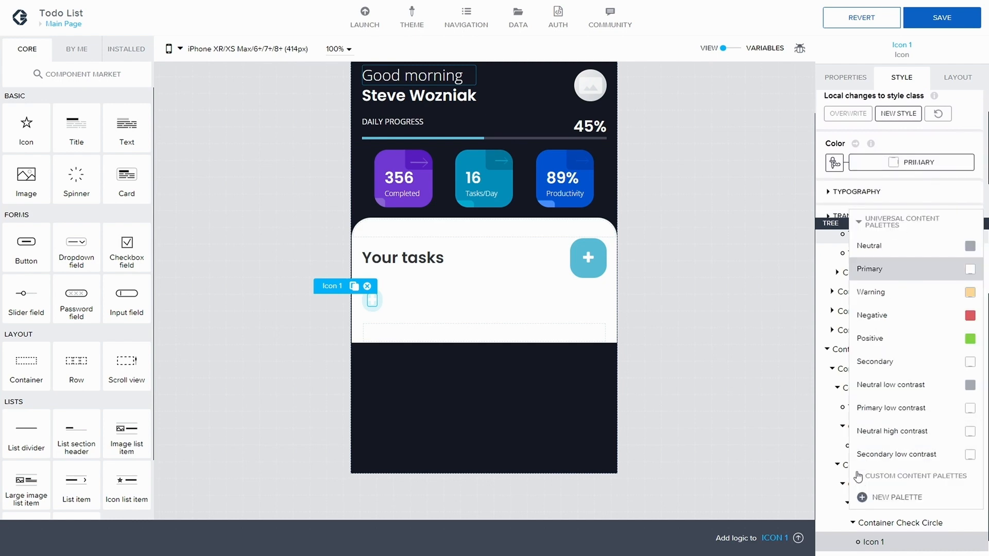
- Try to hide Icon 1 by binding its font size to a static number of 0
left_click(828, 194)
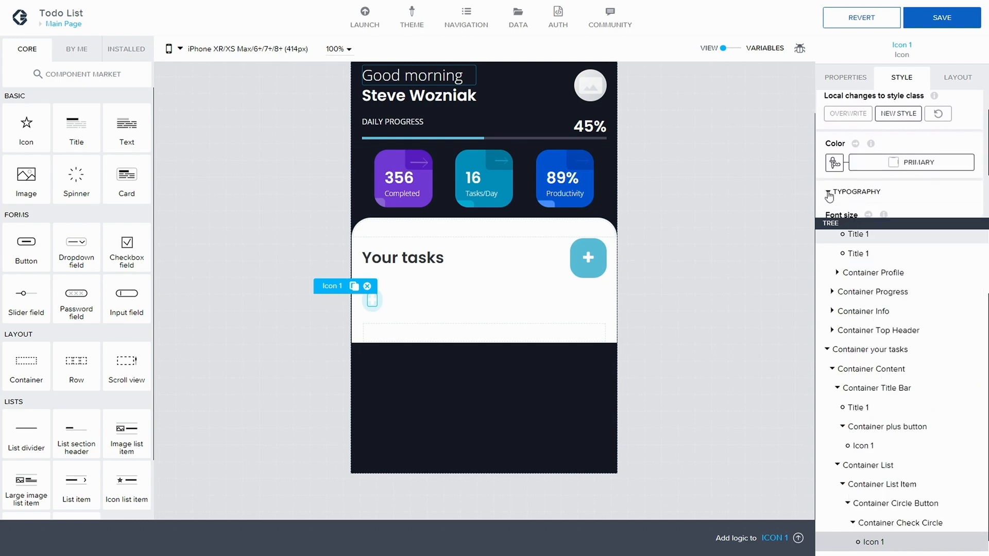
scroll(847, 196, "down", 1)
left_click(834, 195)
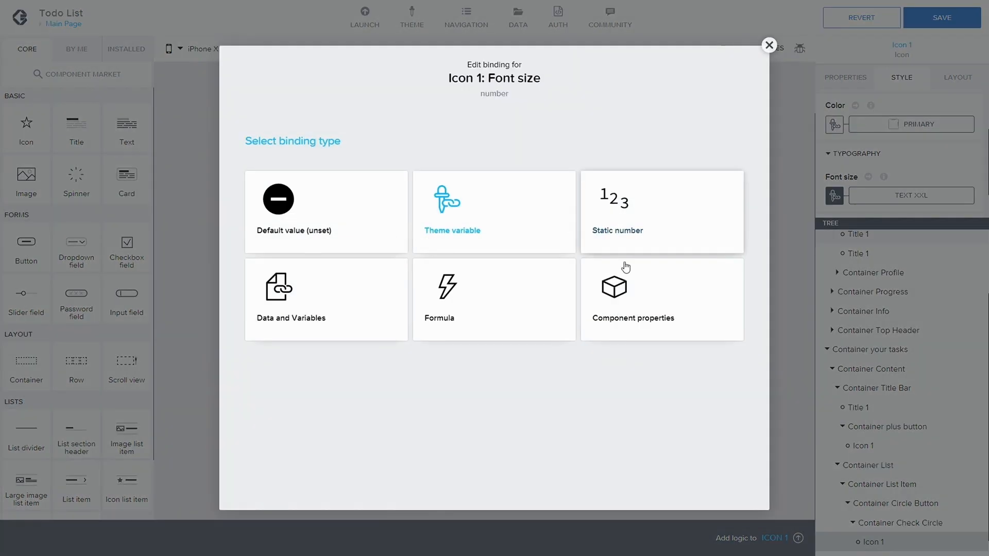
left_click(594, 227)
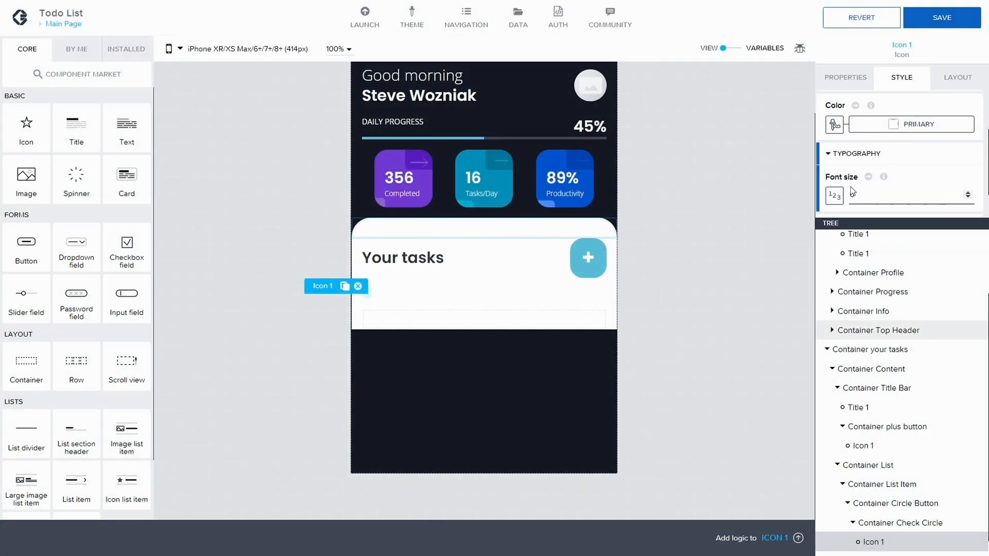
scroll(871, 175, "down", 1)
mouse_move(868, 140)
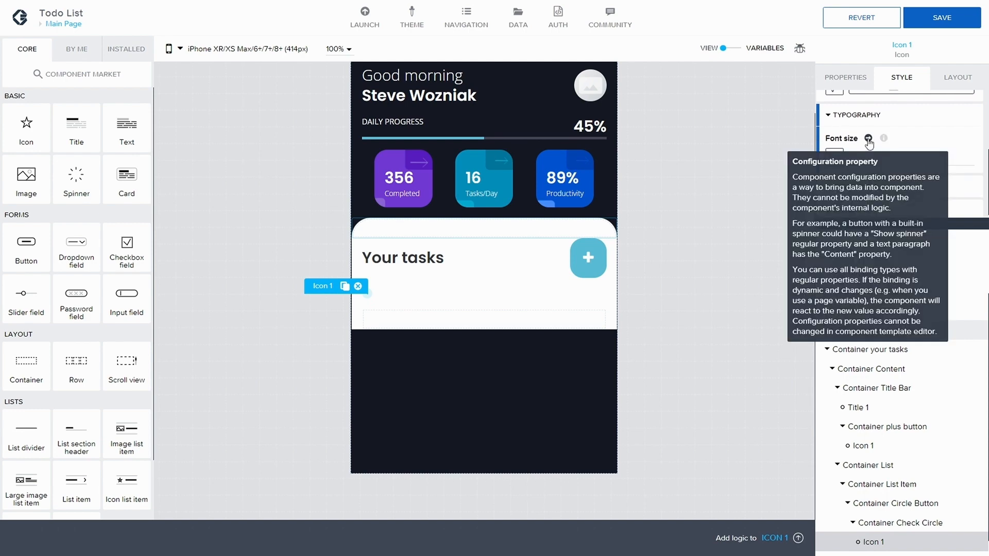
left_click(868, 160)
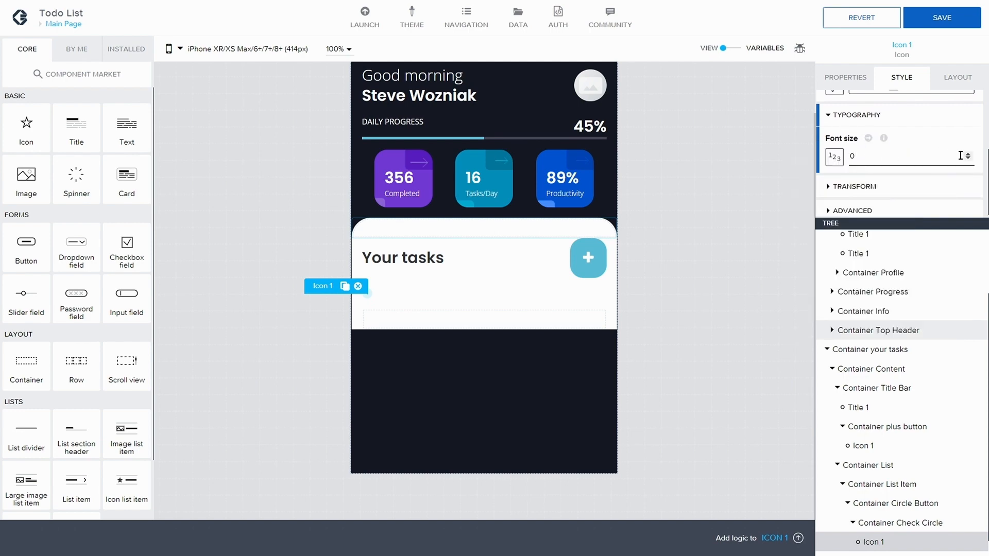
- Reset the font size binding of Icon 1 to its default value
scroll(874, 151, "up", 2)
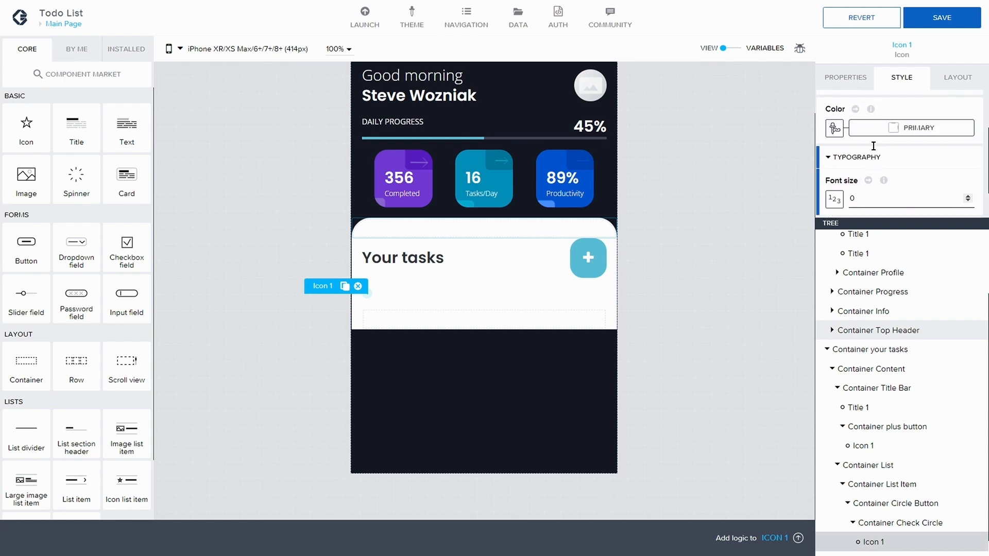
scroll(874, 150, "down", 1)
left_click(834, 172)
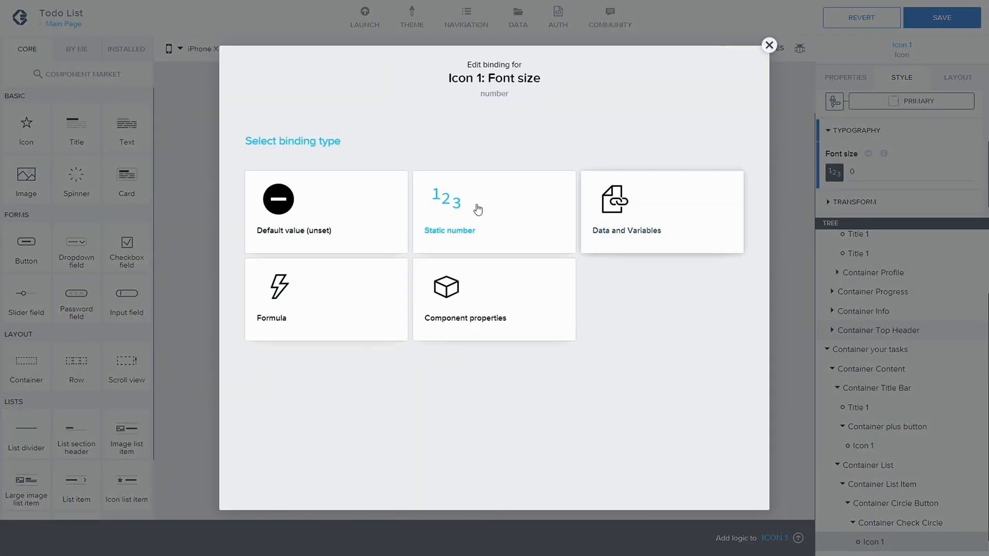
left_click(295, 225)
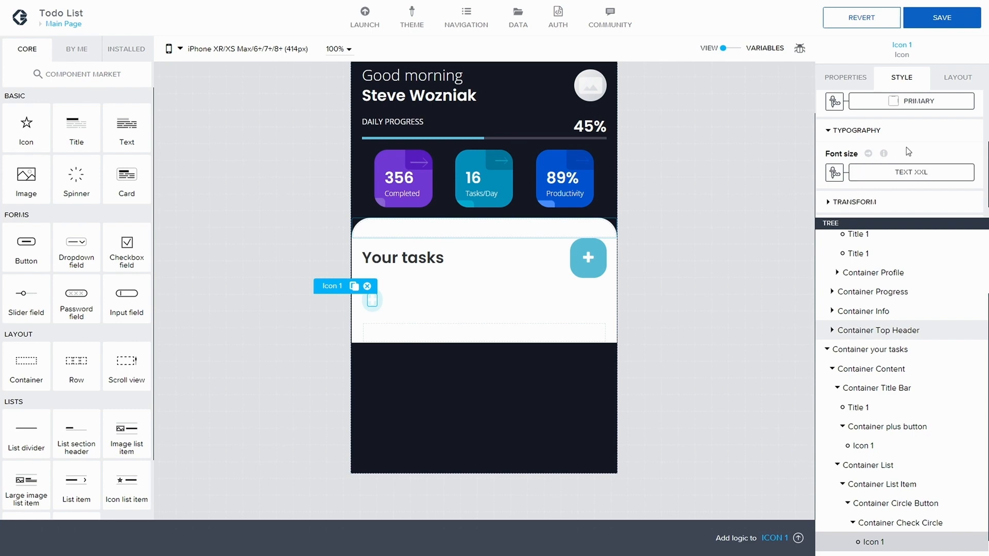
- Start a new content color palette for Icon 1 and name it "Background Color"
scroll(906, 151, "up", 1)
left_click(890, 159)
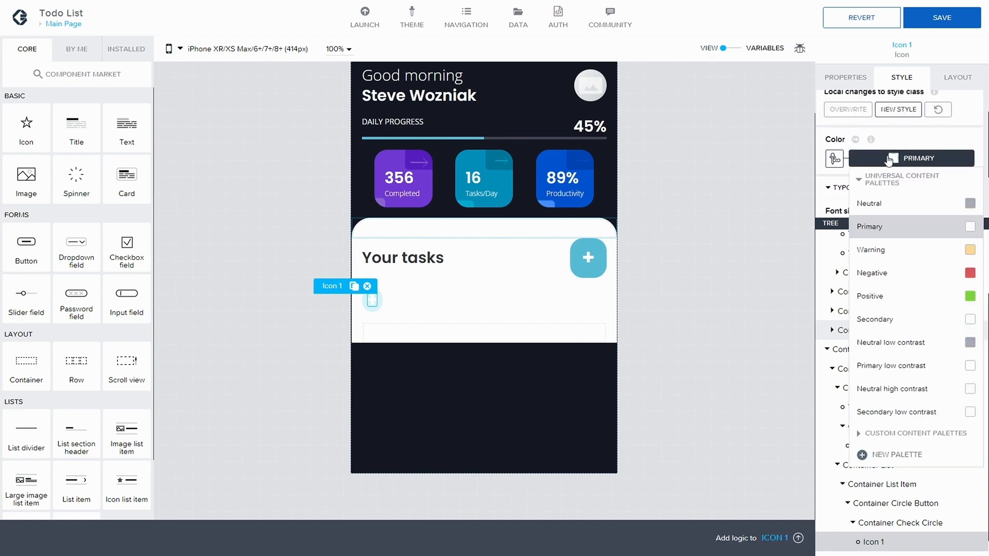
left_click(863, 455)
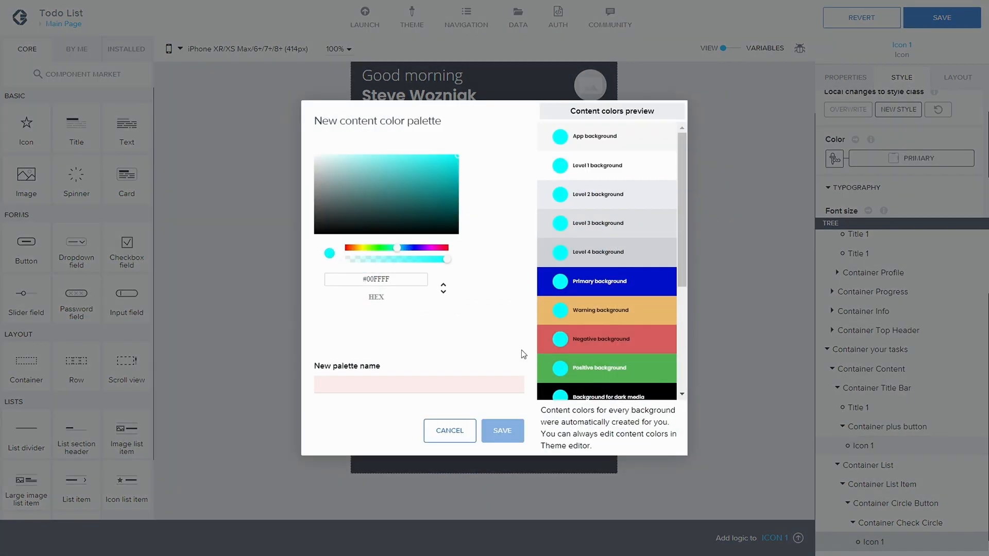
left_click(394, 384)
type("Ba")
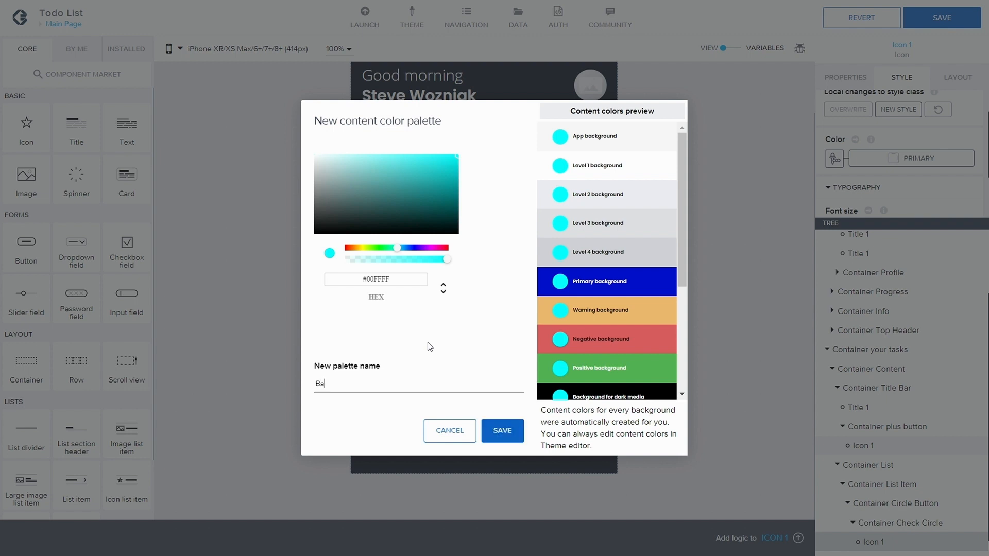
type("ckground Color")
- Set the new content palette's color to hex #DBF7FC and save the palette
left_click(416, 279)
key("BackSpace")
key("BackSpace")
key("BackSpace")
key("BackSpace")
key("BackSpace")
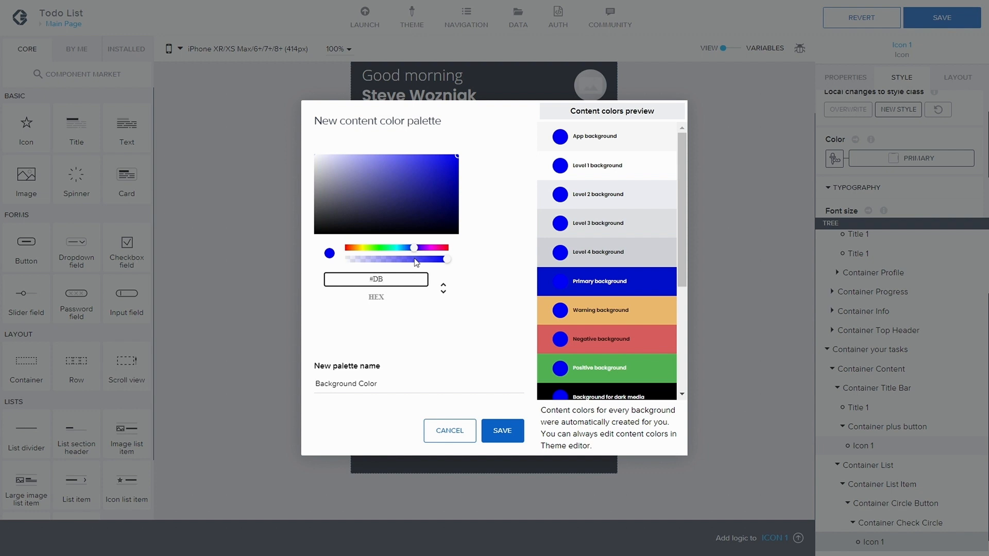
type("DBF")
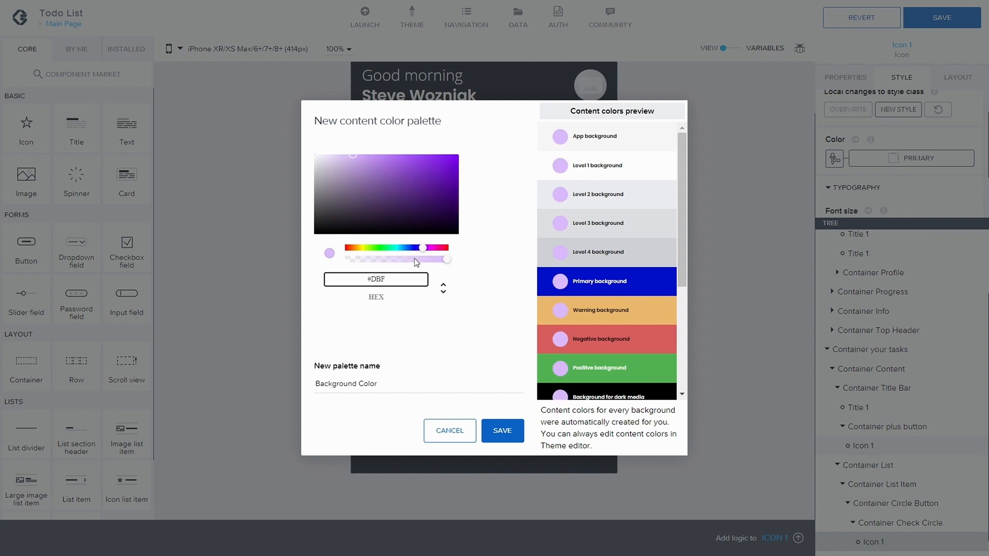
type("7")
type("FC")
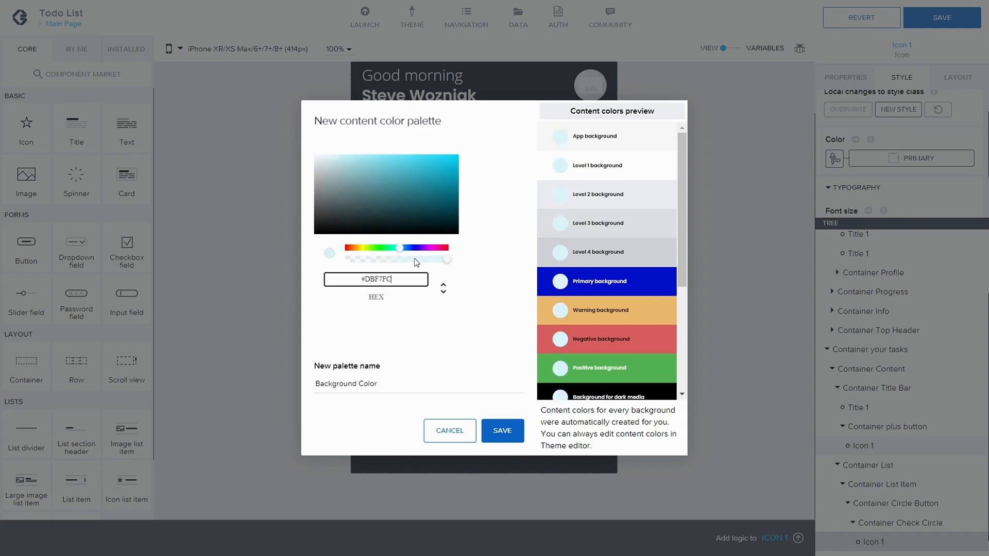
left_click(516, 429)
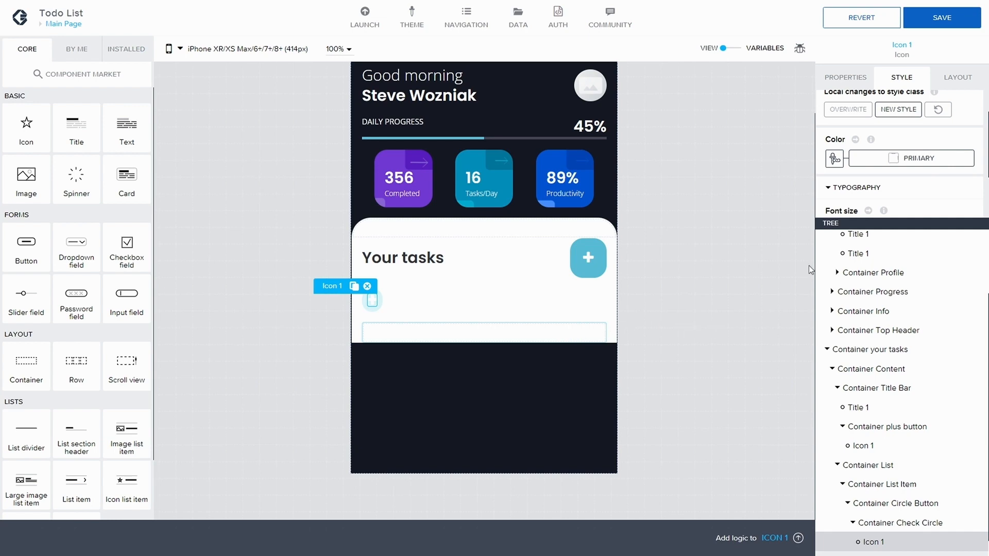
- Apply the custom Background Color palette to Icon 1's color and save the application
scroll(917, 189, "up", 1)
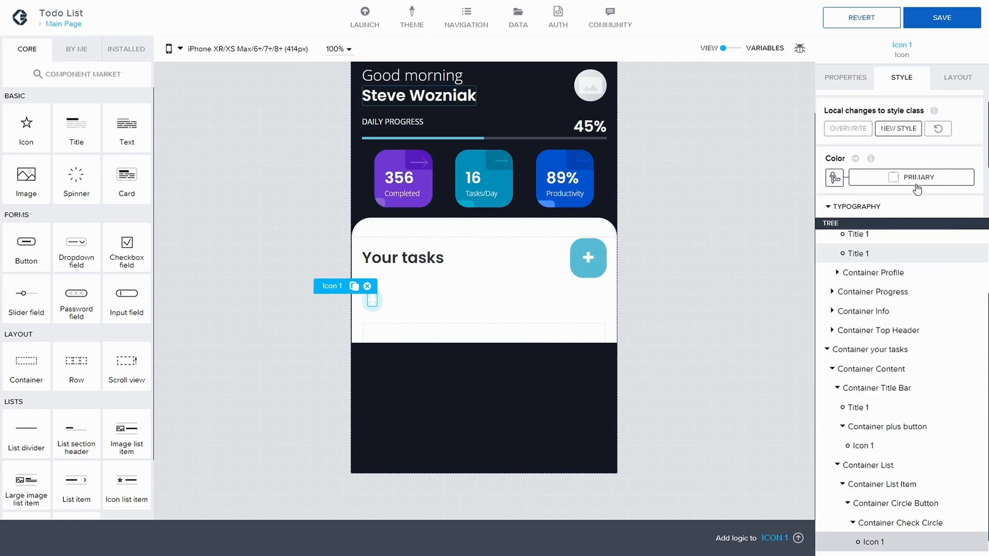
scroll(917, 189, "down", 4)
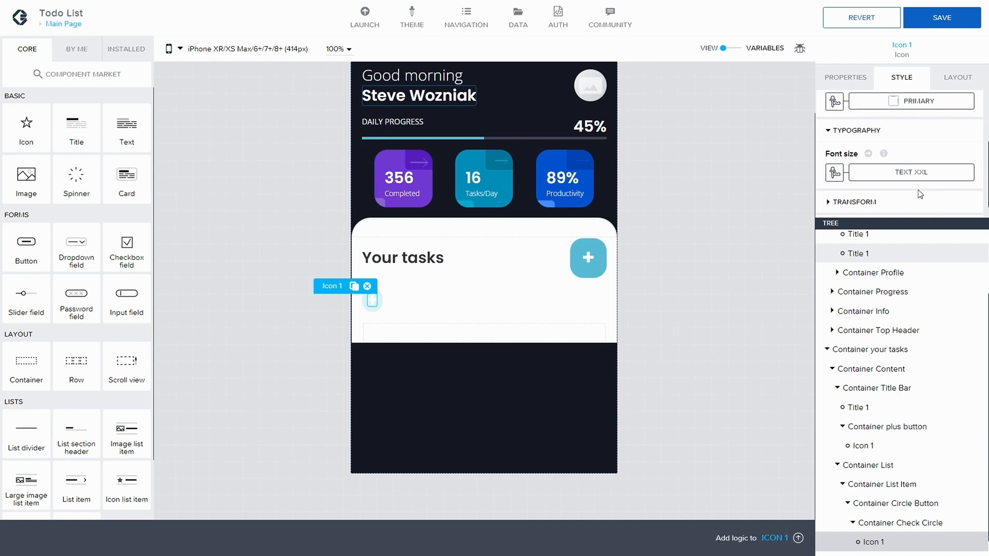
scroll(918, 189, "up", 1)
left_click(895, 121)
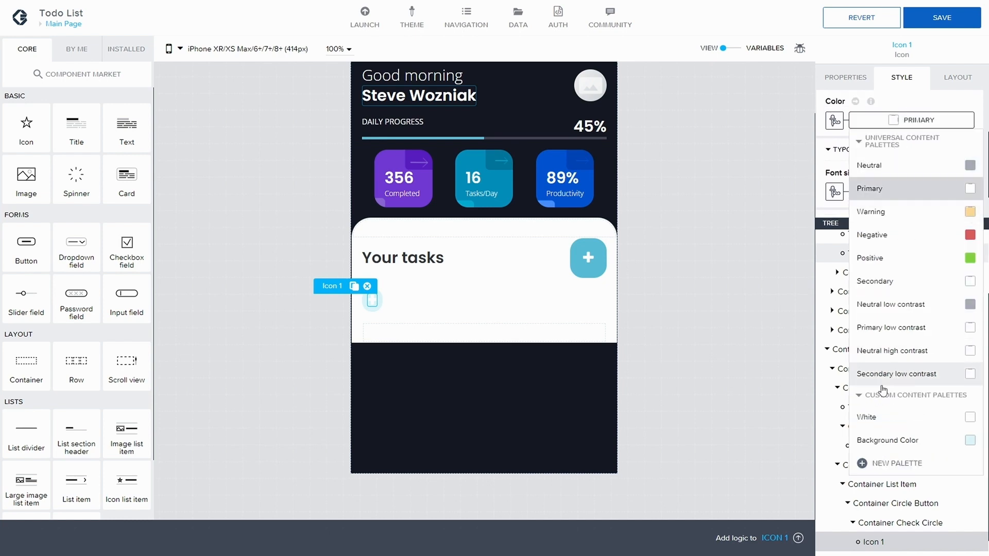
left_click(886, 440)
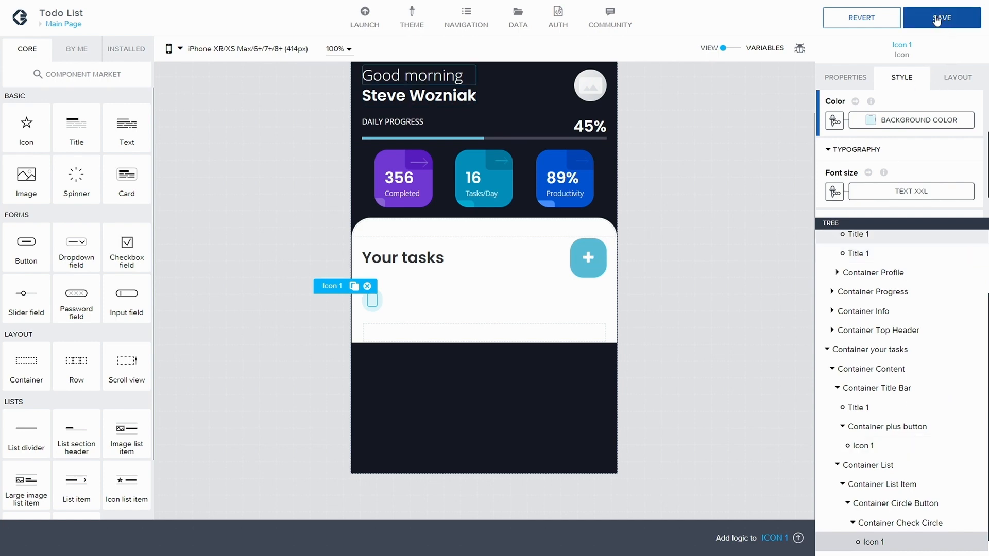
left_click(931, 31)
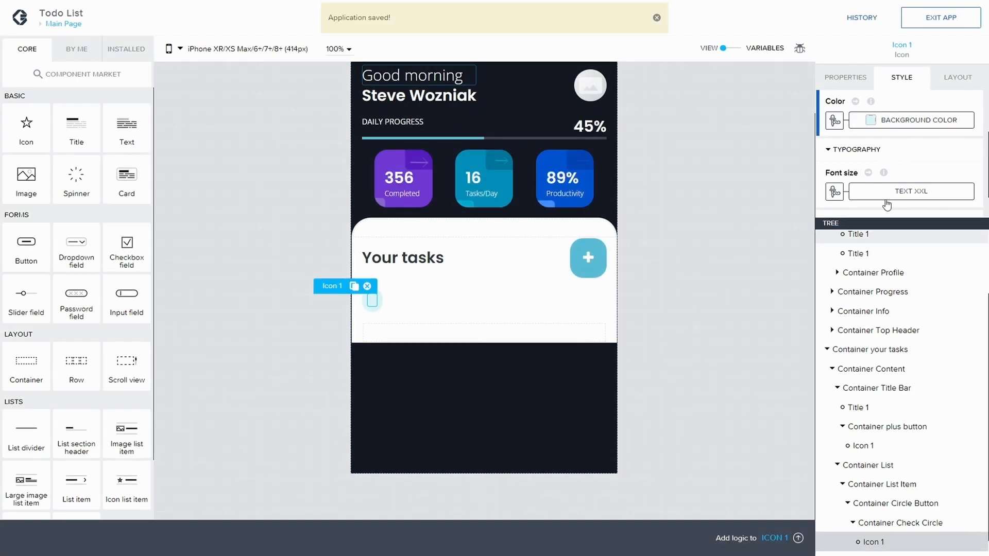
- Try the Title 3XL font size on Icon 1
scroll(890, 129, "down", 1)
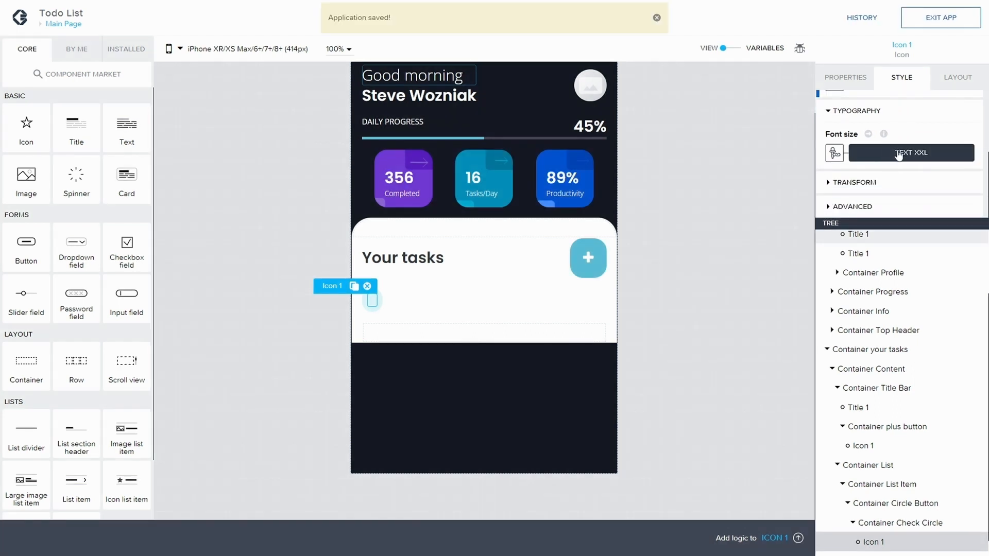
left_click(898, 153)
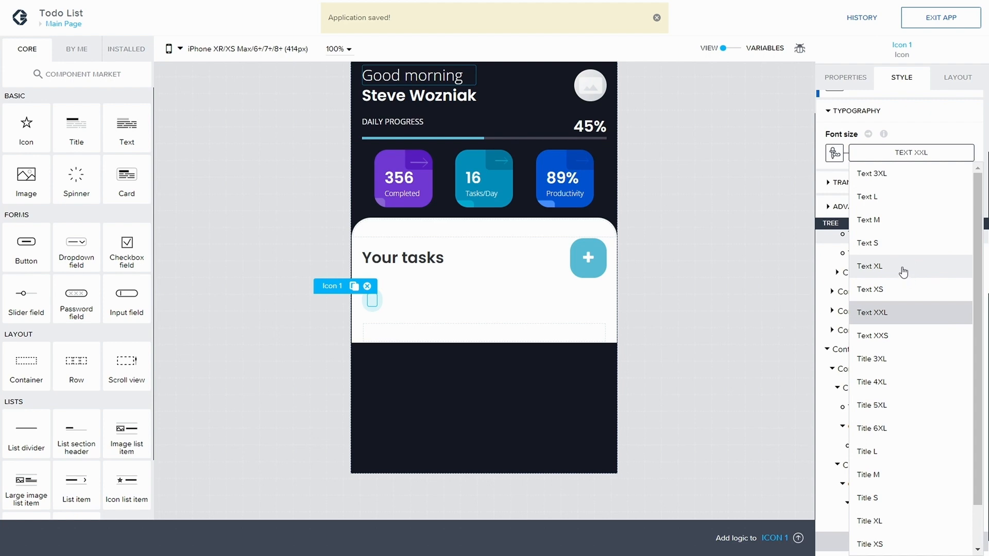
left_click(892, 363)
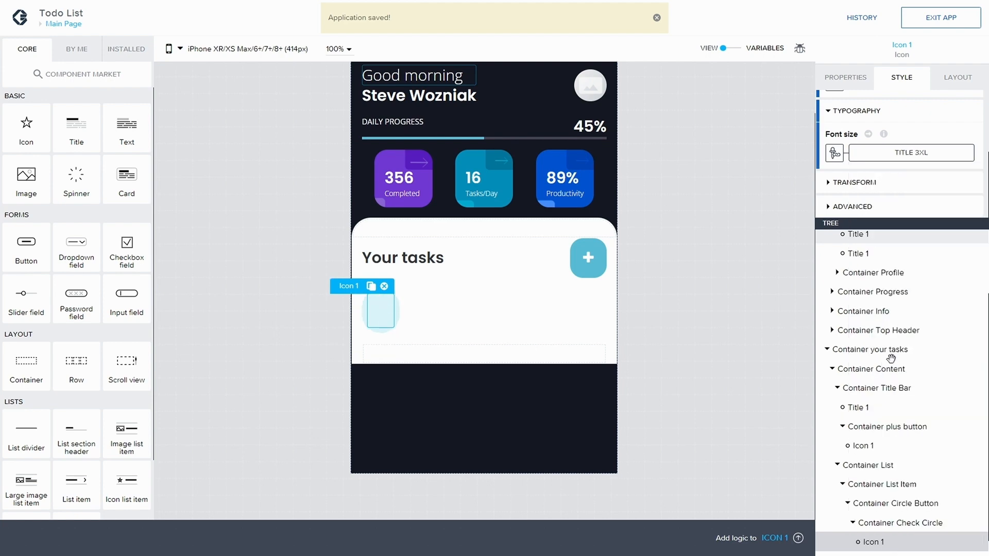
- Set Icon 1's font size to Title L and save the application
left_click(895, 153)
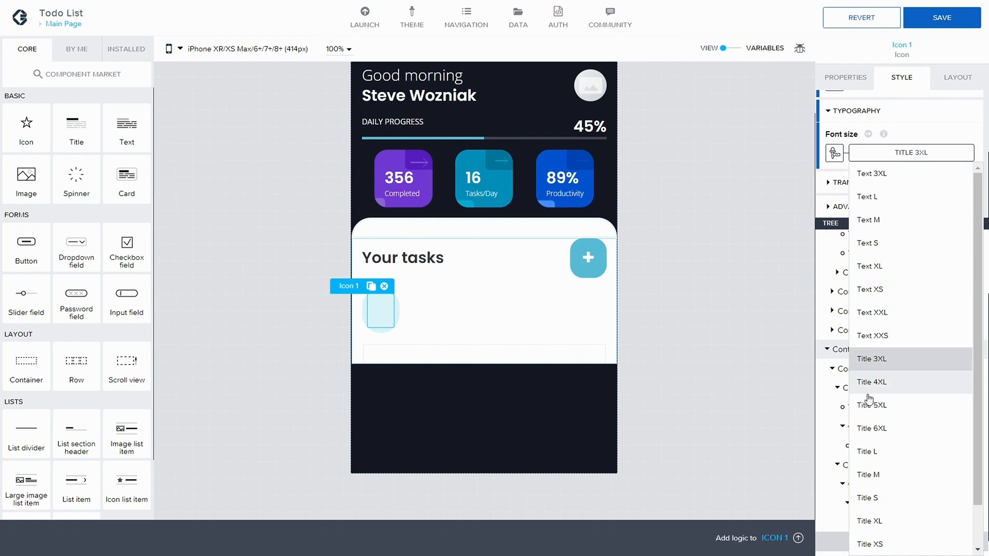
left_click(878, 451)
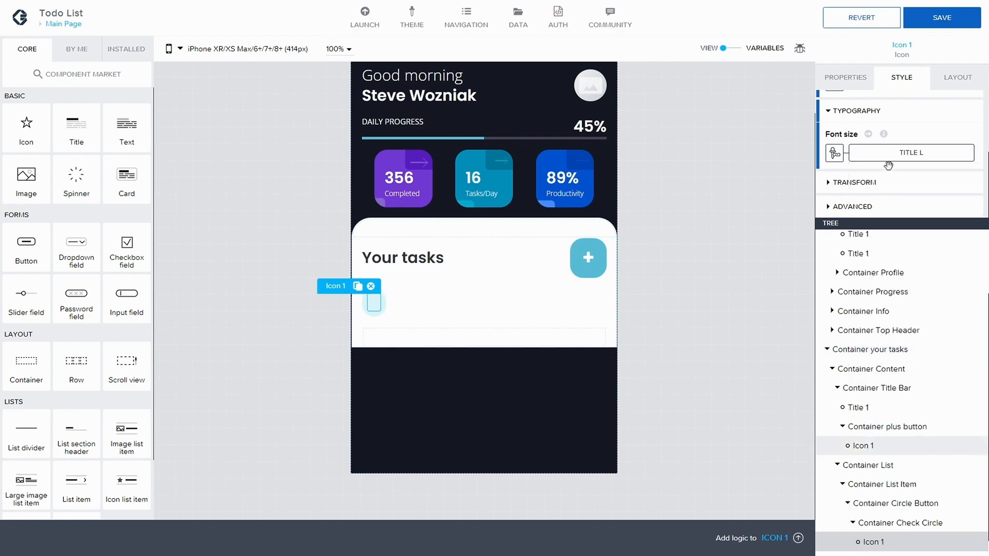
left_click(942, 18)
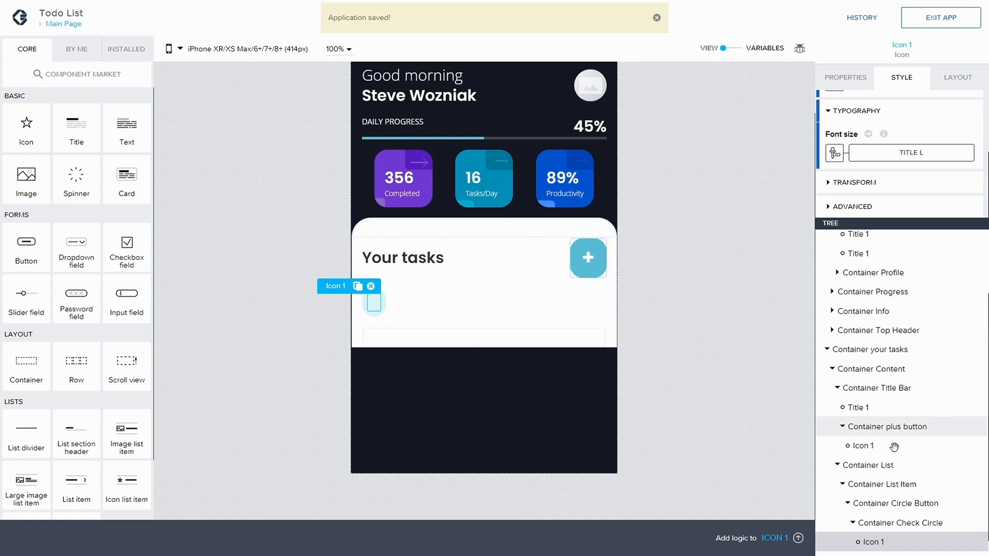
- Bind the border color of Container Check Circle to Follow smart content color
scroll(845, 127, "up", 6)
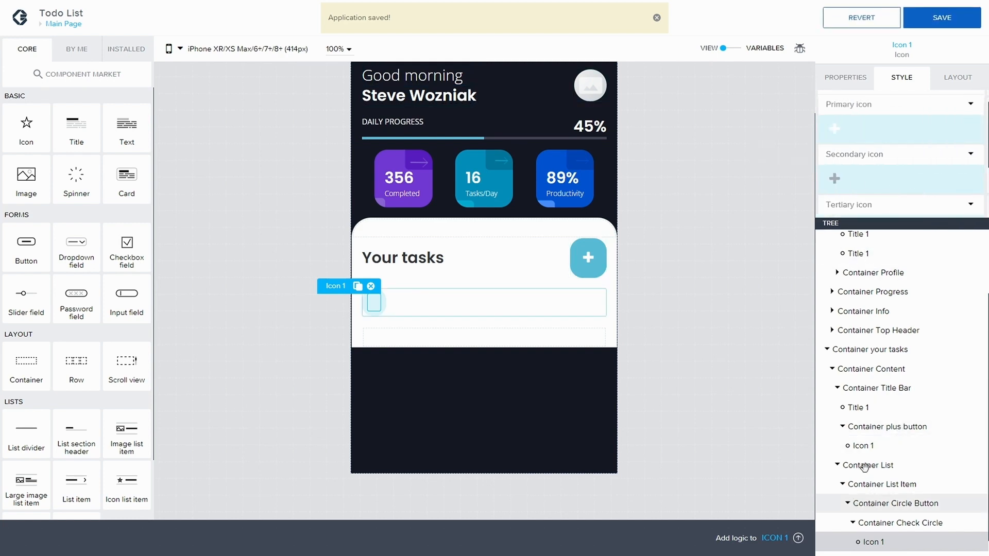
left_click(886, 521)
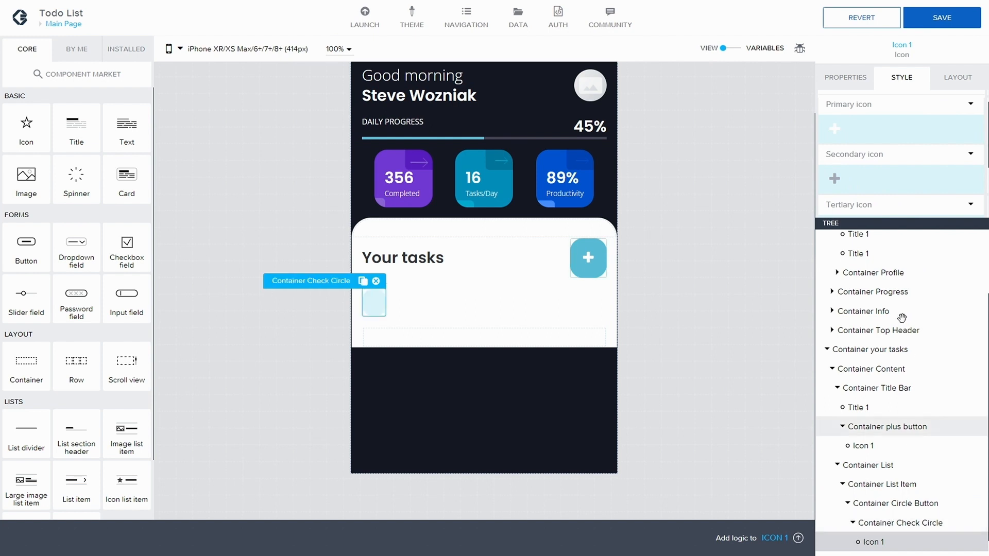
scroll(882, 177, "down", 4)
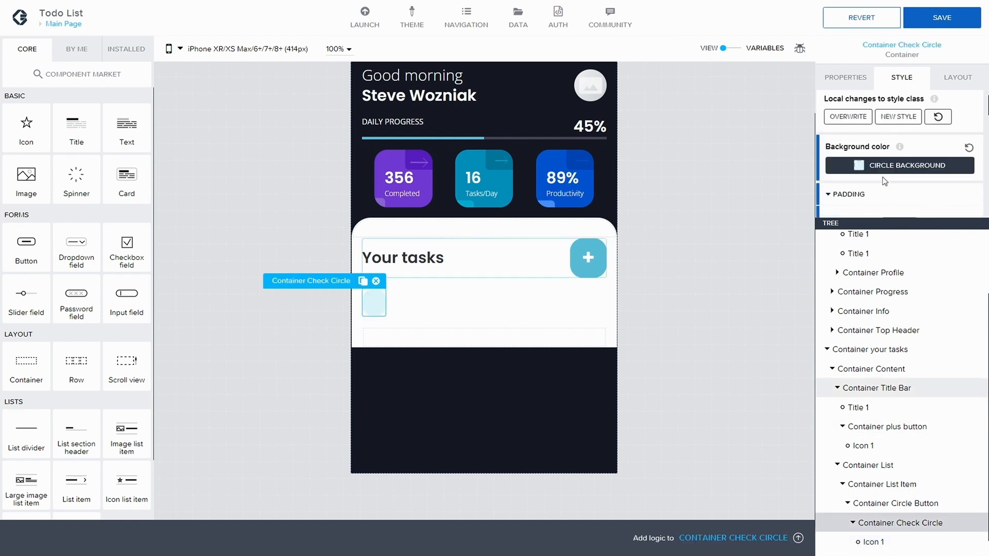
scroll(834, 188, "down", 1)
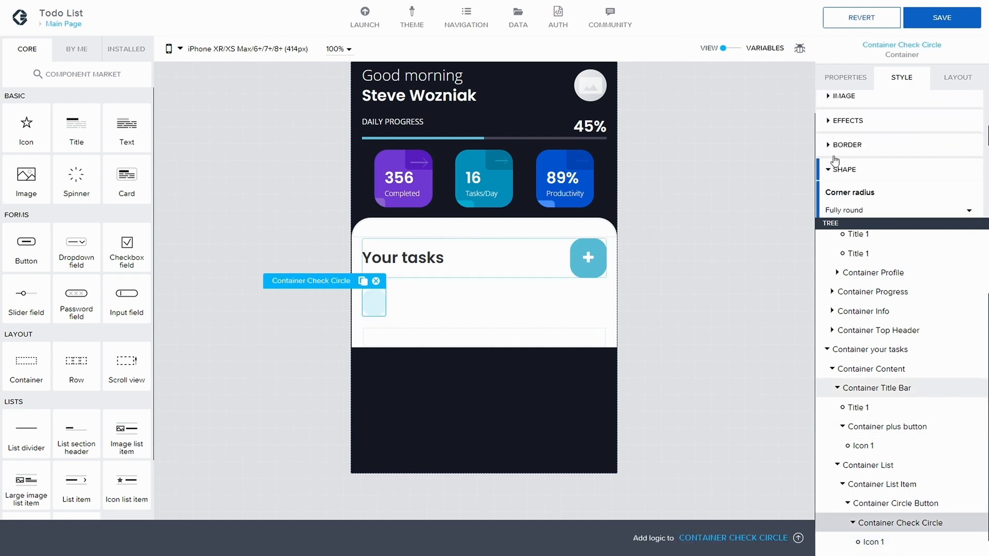
scroll(845, 180, "down", 2)
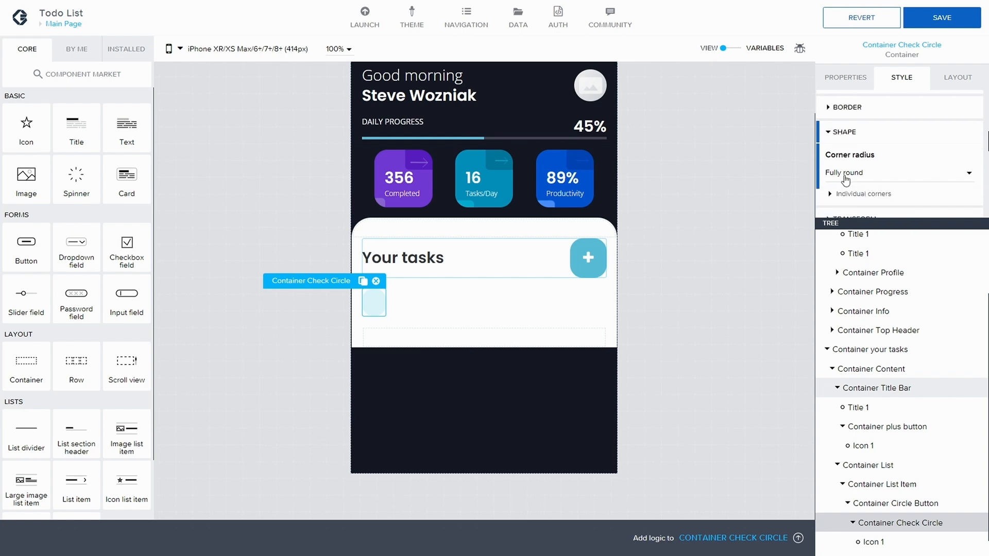
scroll(835, 154, "up", 1)
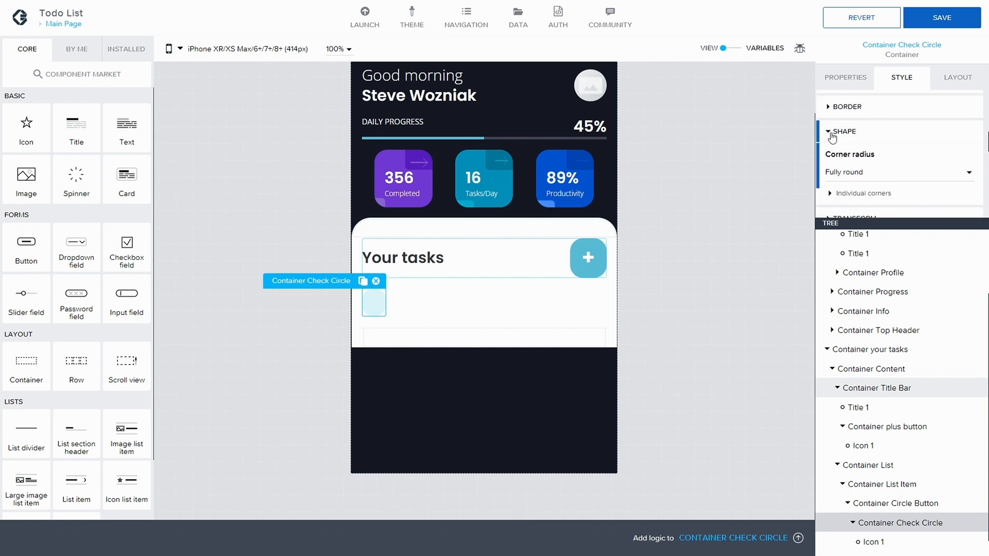
left_click(831, 133)
left_click(835, 107)
left_click(834, 129)
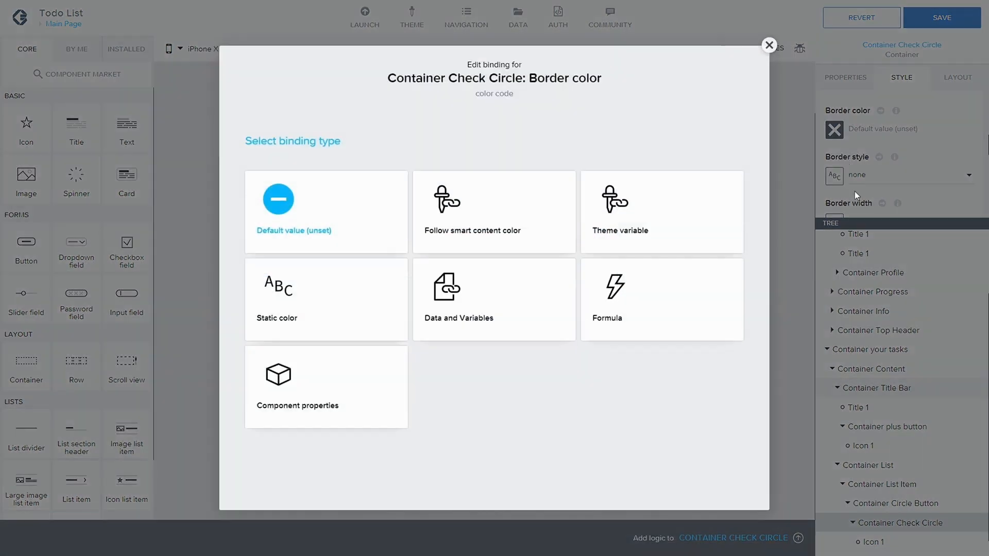
left_click(470, 225)
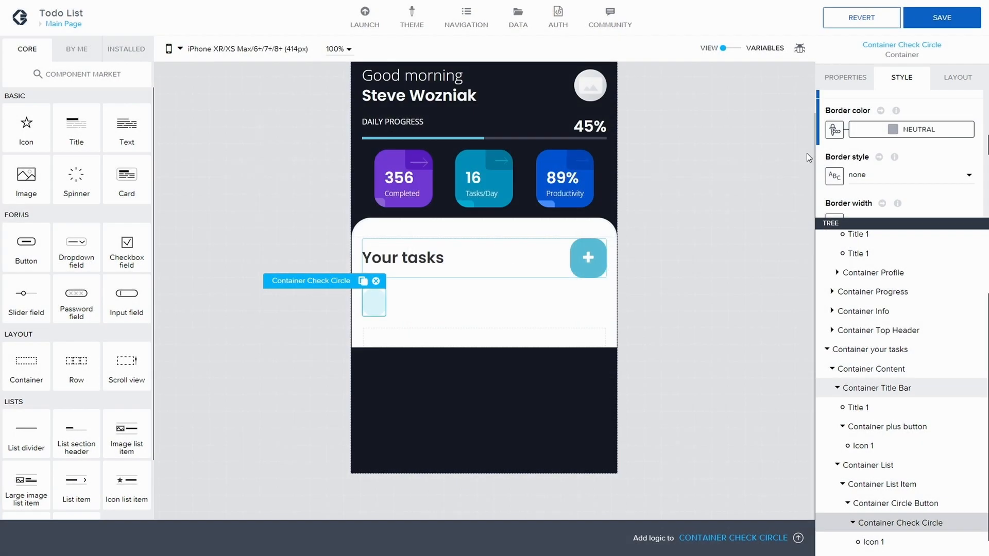
- Create a new content color palette named "Light Blue" with hex #57BED8 from the border color choices and save it
left_click(887, 129)
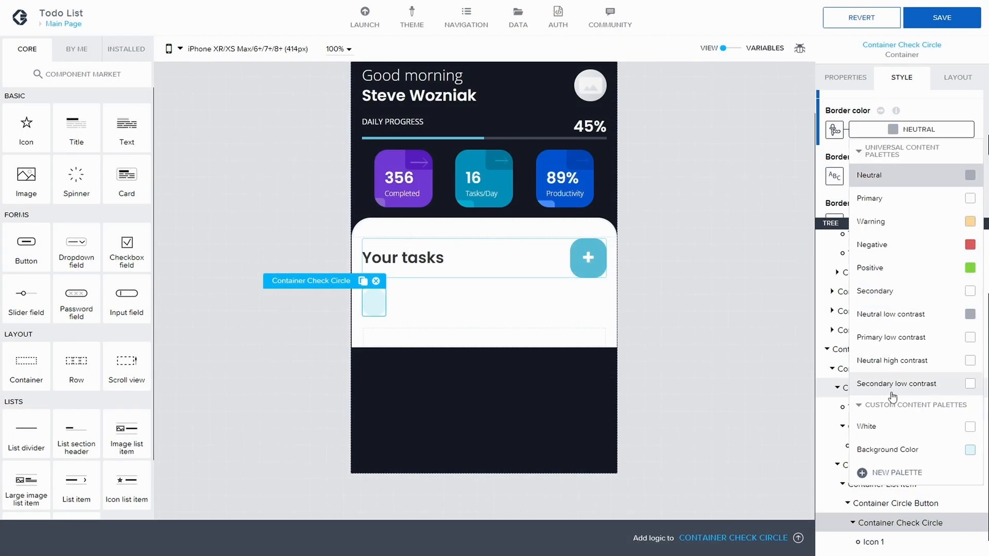
left_click(881, 472)
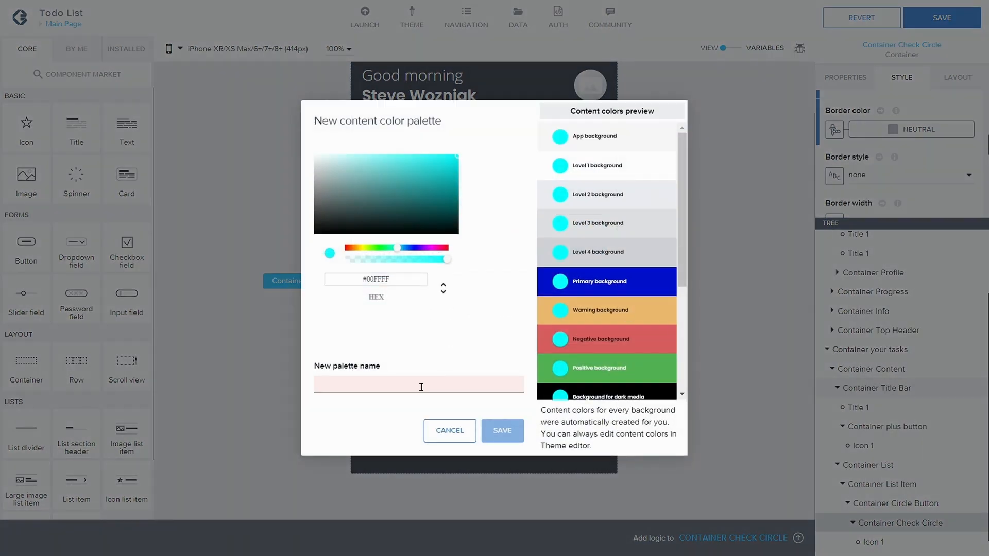
type("Light Blue")
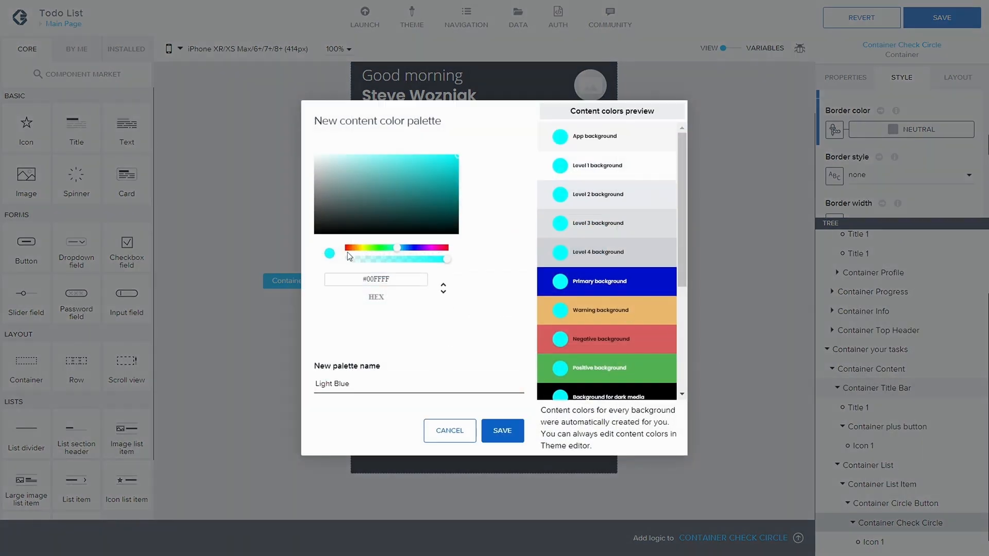
left_click(402, 279)
key("BackSpace")
key("BackSpace")
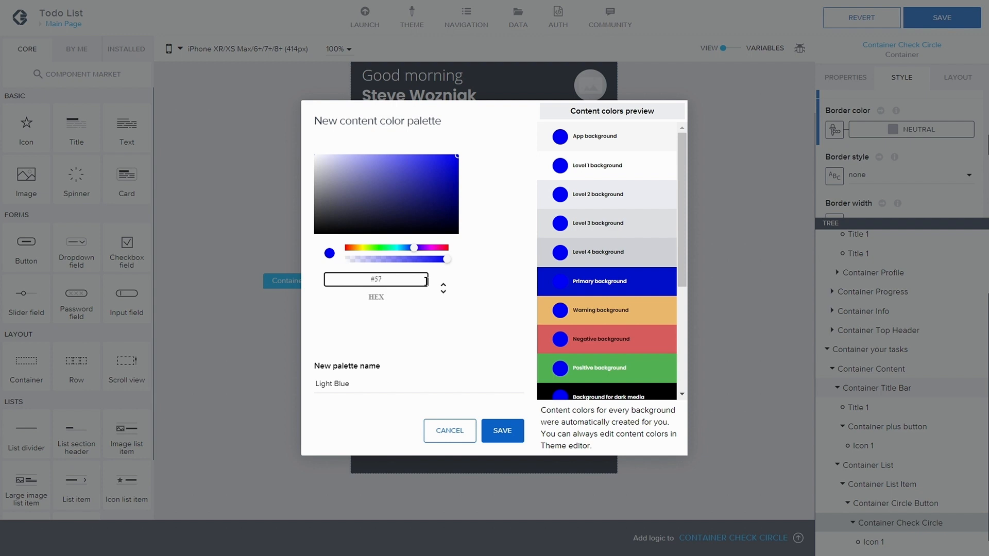
type("BE")
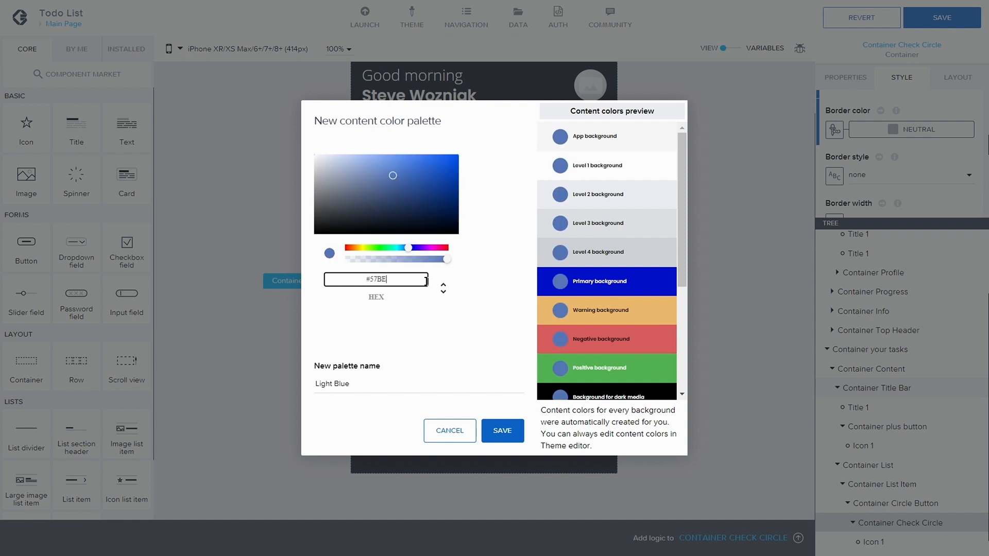
type("D8")
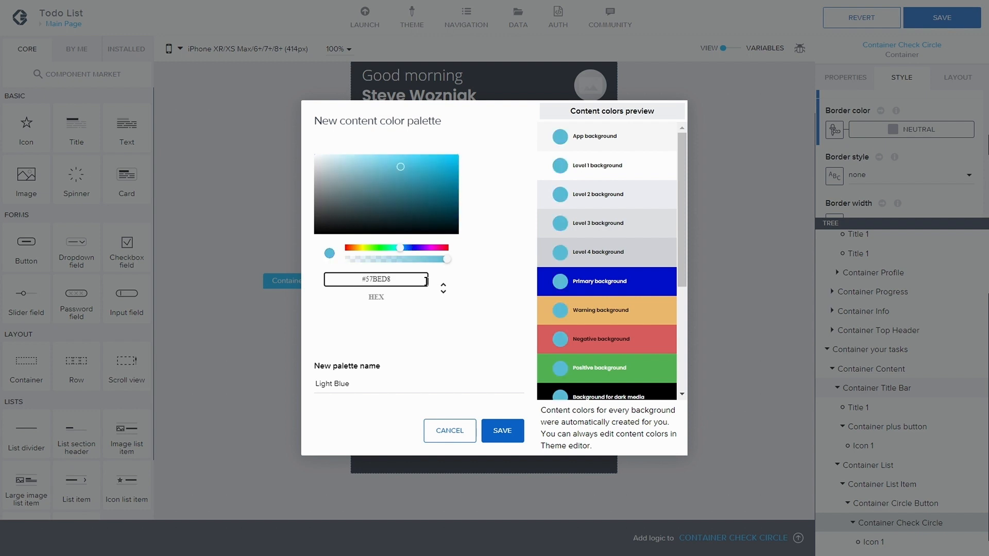
left_click(496, 430)
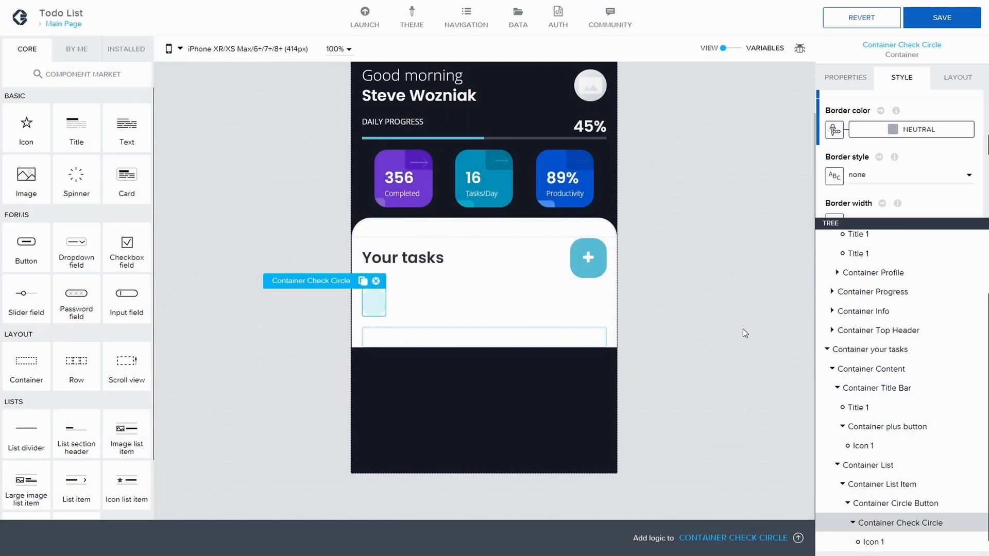
- Give Container Check Circle a solid border with a width of 2
scroll(870, 154, "down", 1)
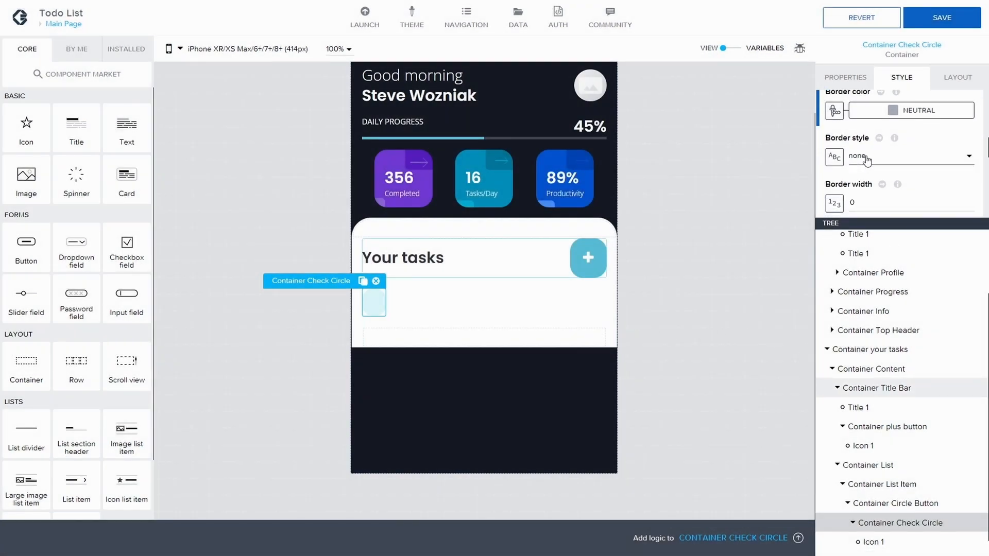
left_click(862, 156)
left_click(875, 183)
scroll(885, 165, "down", 1)
left_click(860, 166)
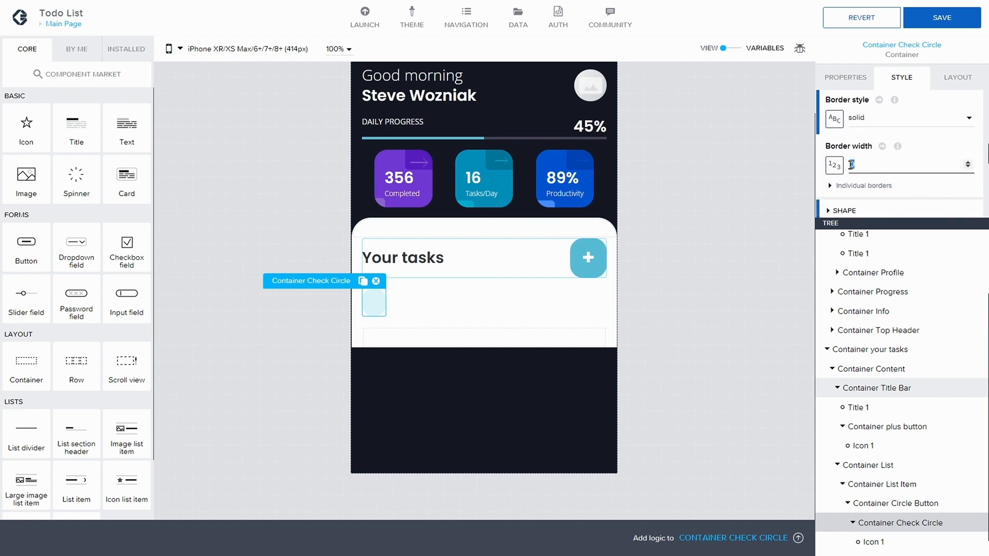
type("2")
scroll(894, 194, "up", 2)
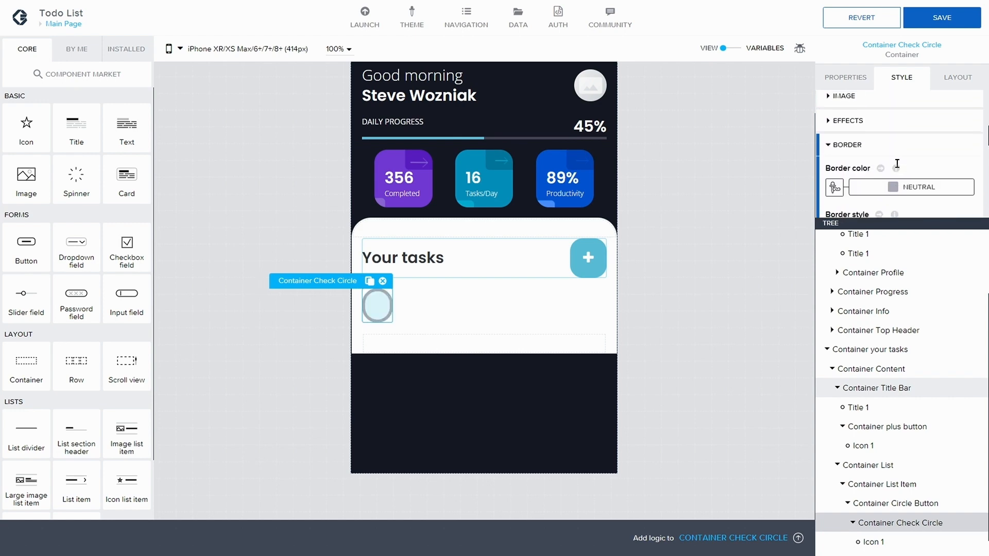
left_click(906, 186)
left_click(860, 462)
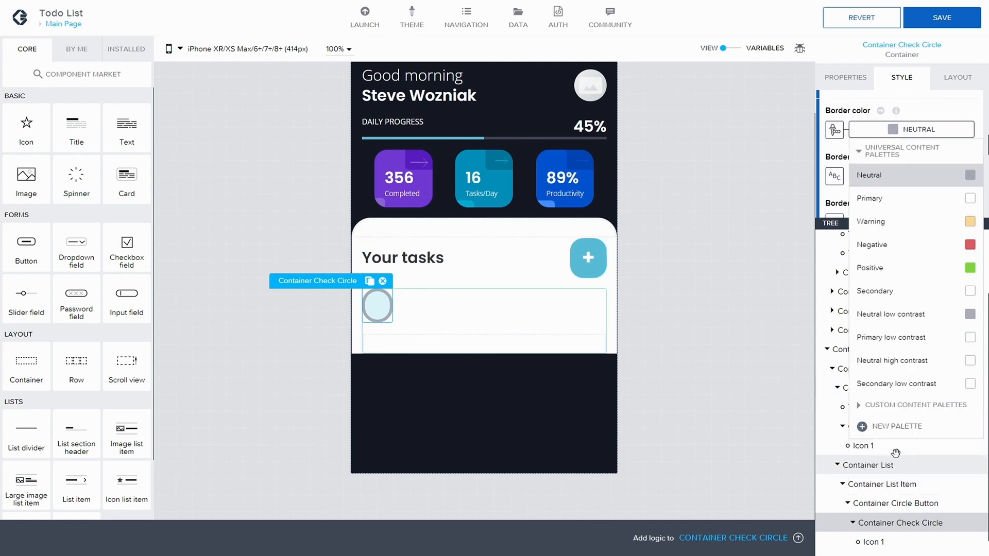
left_click(860, 404)
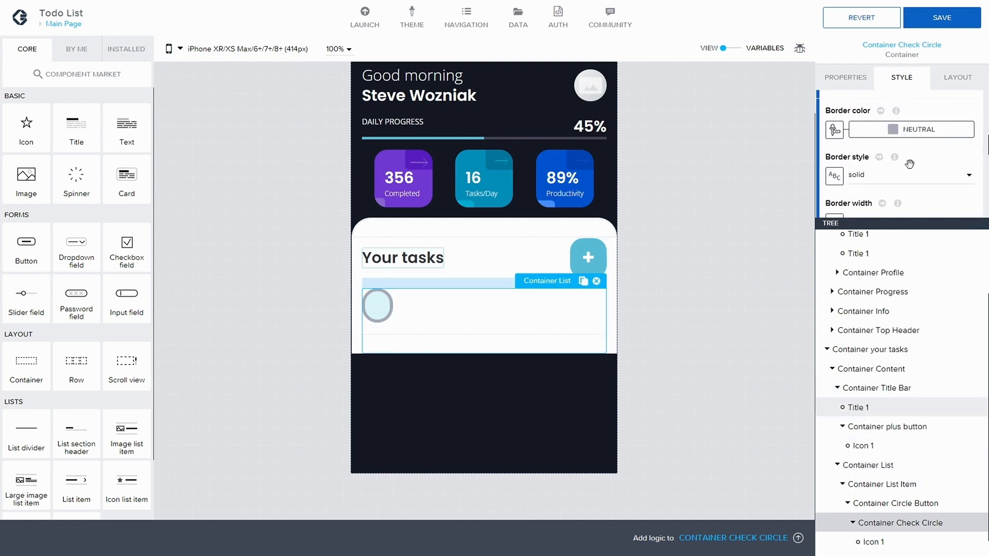
left_click(906, 130)
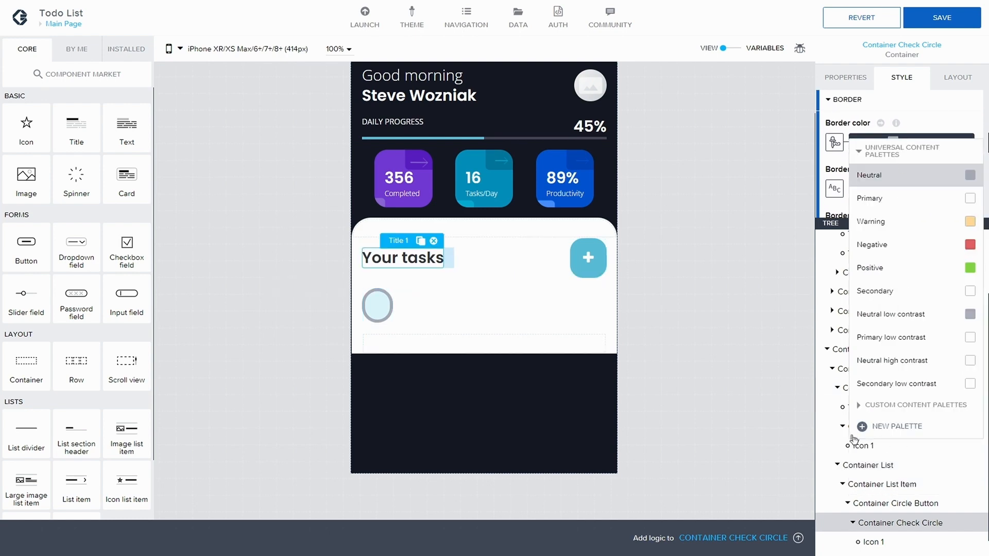
left_click(858, 407)
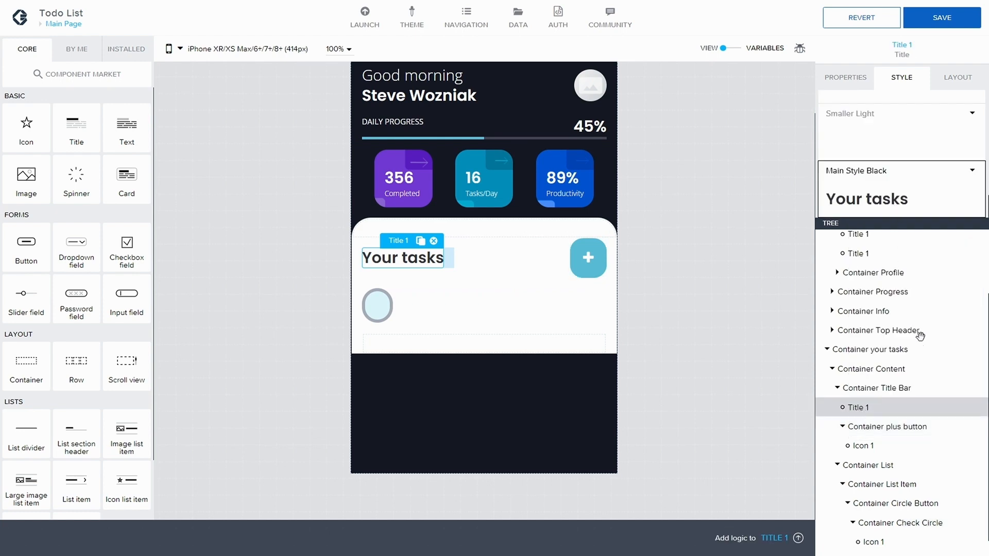
- Set Container Check Circle's border color to the custom content palette Light Blue
left_click(918, 524)
scroll(959, 190, "down", 5)
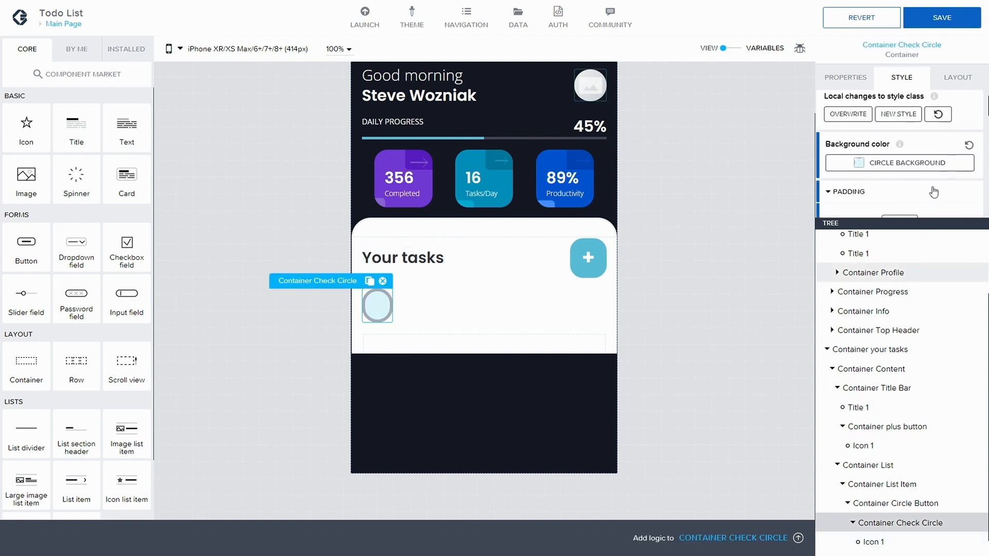
scroll(862, 172, "down", 1)
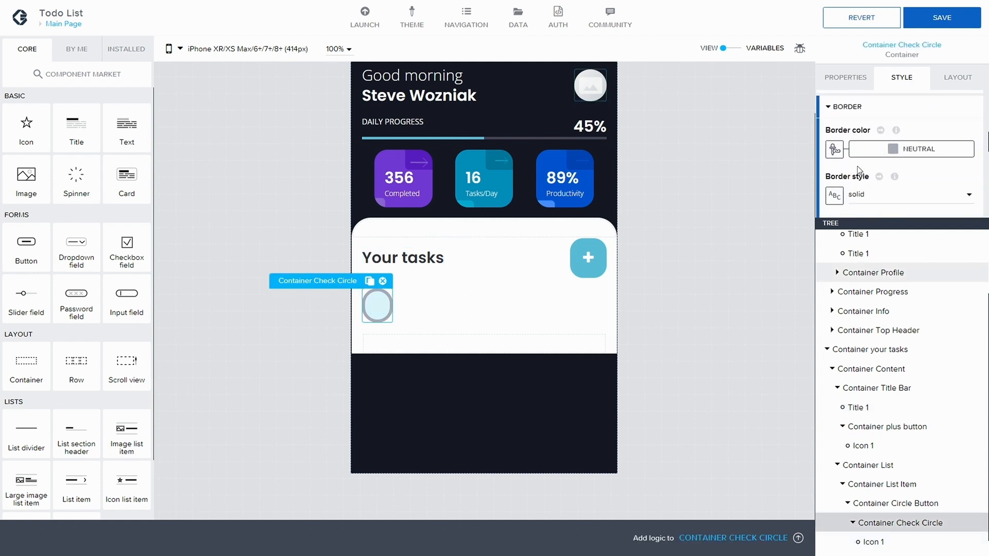
left_click(878, 153)
left_click(855, 434)
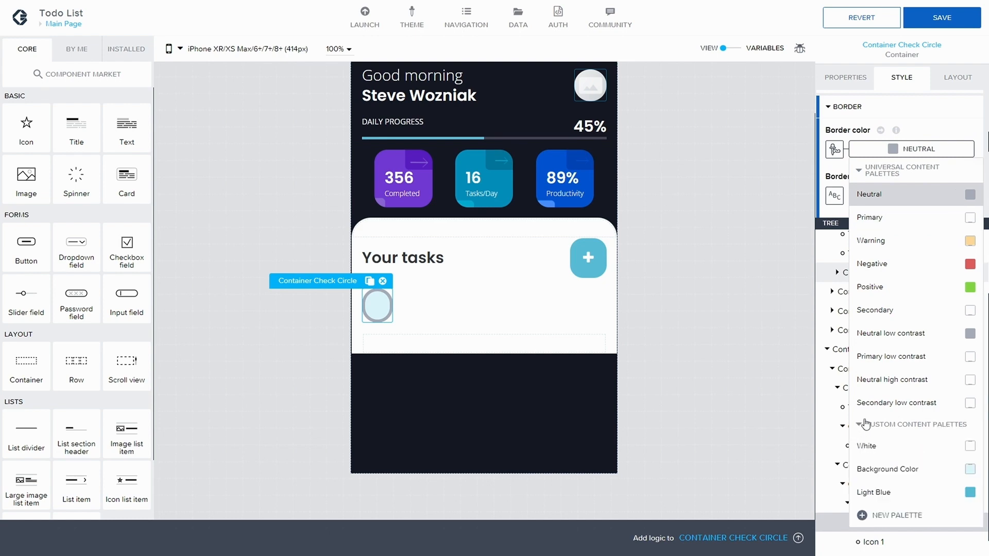
left_click(900, 491)
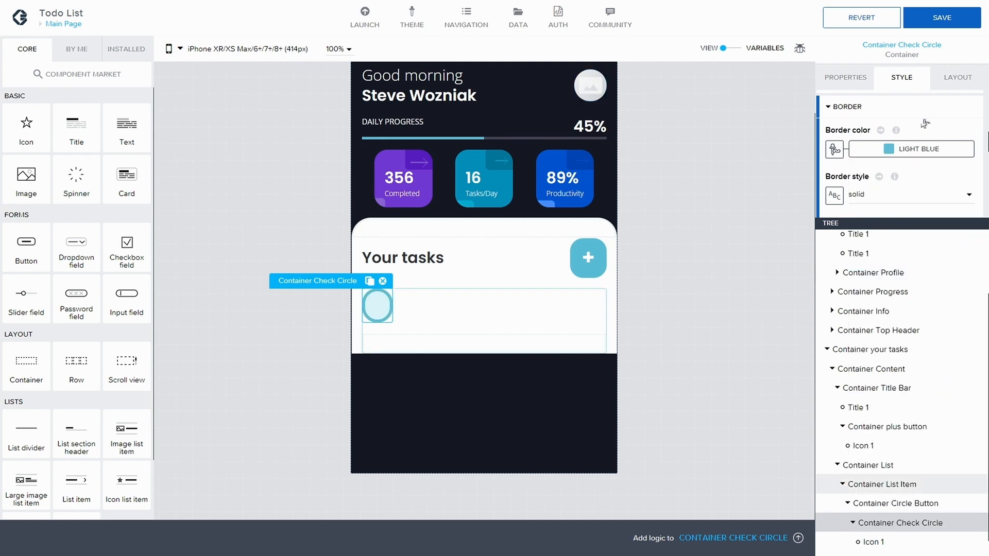
- Set Container Check Circle's border width to 3 and save the application
scroll(883, 175, "down", 1)
key("BackSpace")
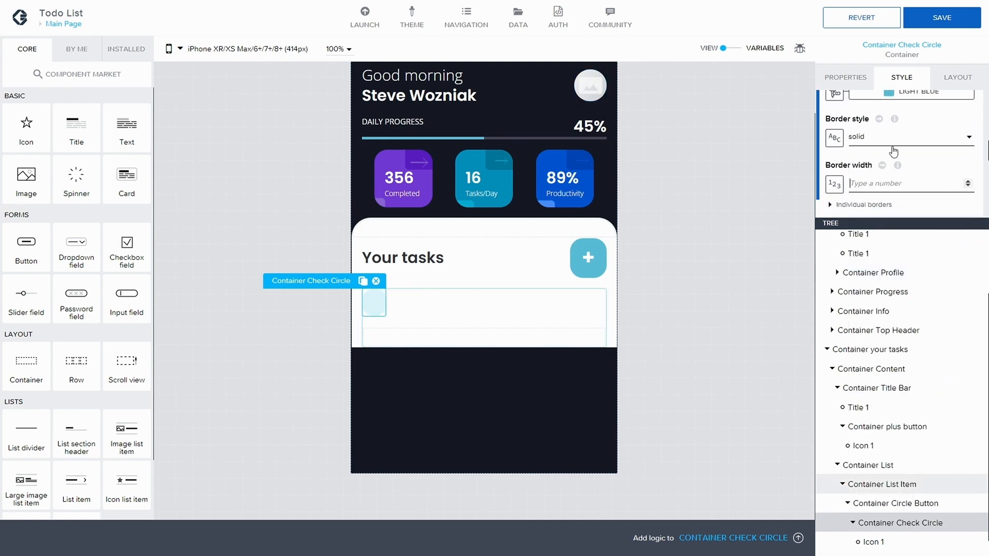
type("2")
key("BackSpace")
type("4")
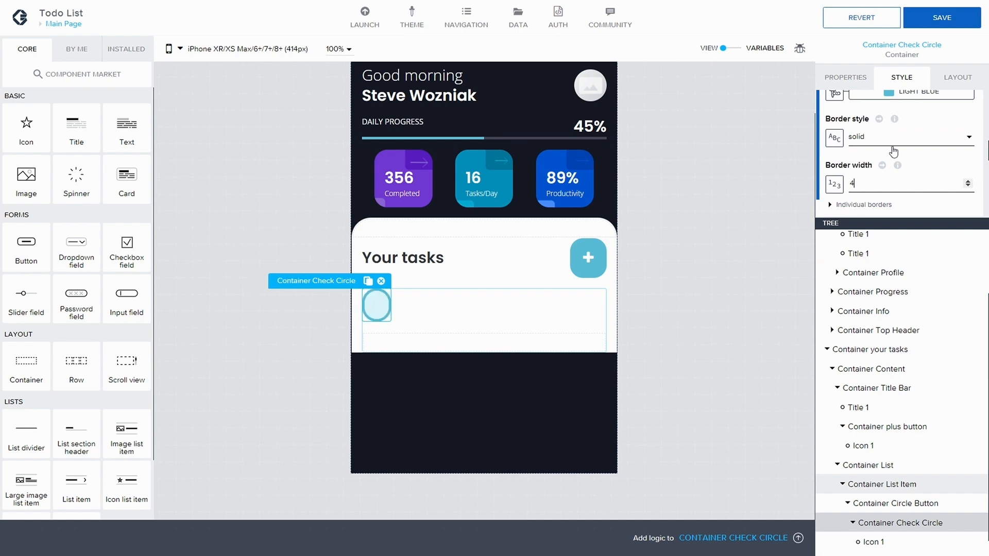
key("BackSpace")
type("2")
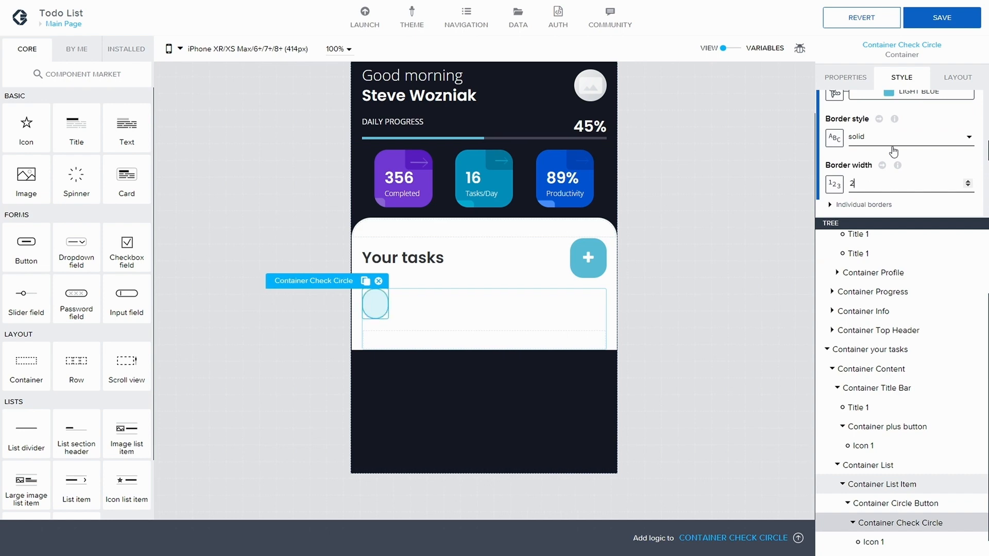
key("BackSpace")
type("3")
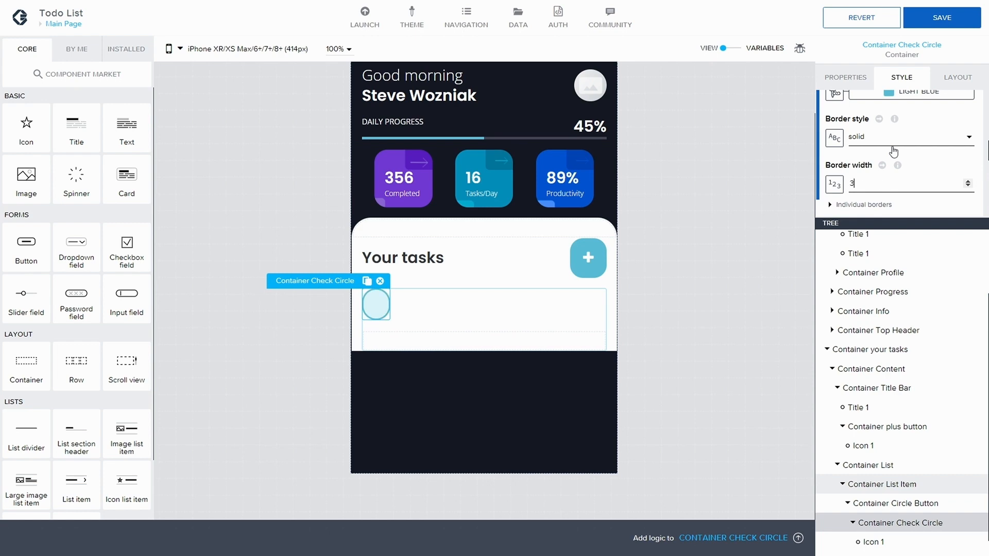
left_click(938, 20)
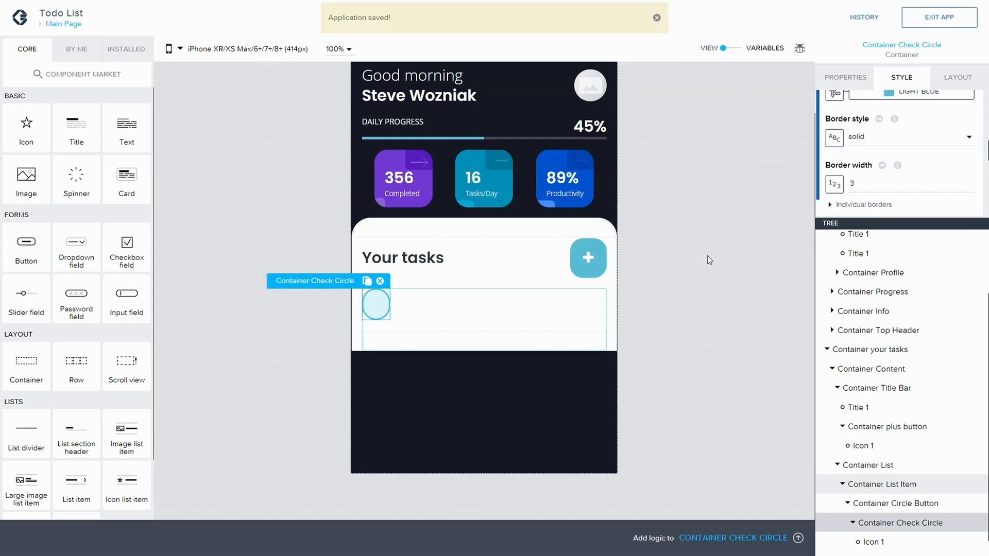
left_click(282, 331)
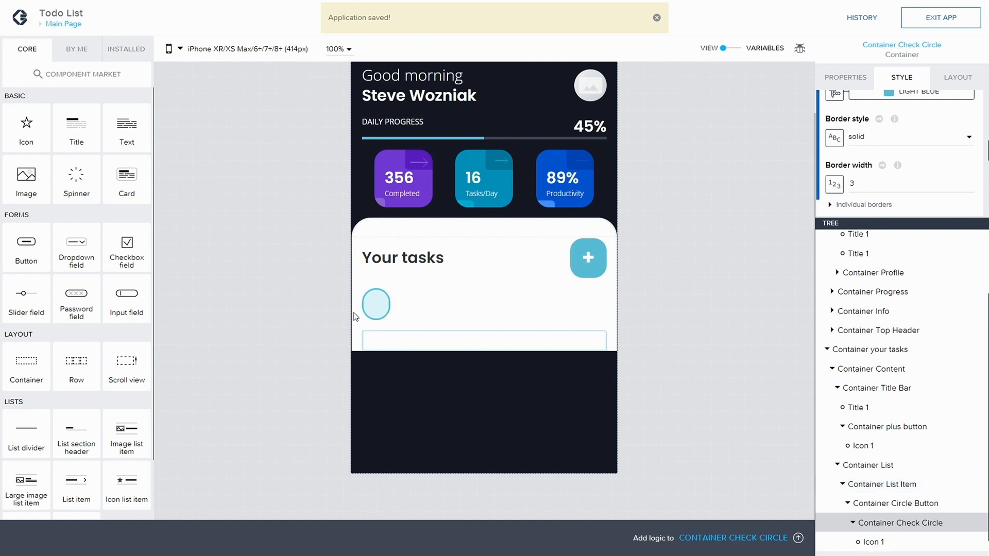
- Edit the Icon Hidden style of Icon 1 in Container Check Circle to font size Title M and save the application
left_click(381, 308)
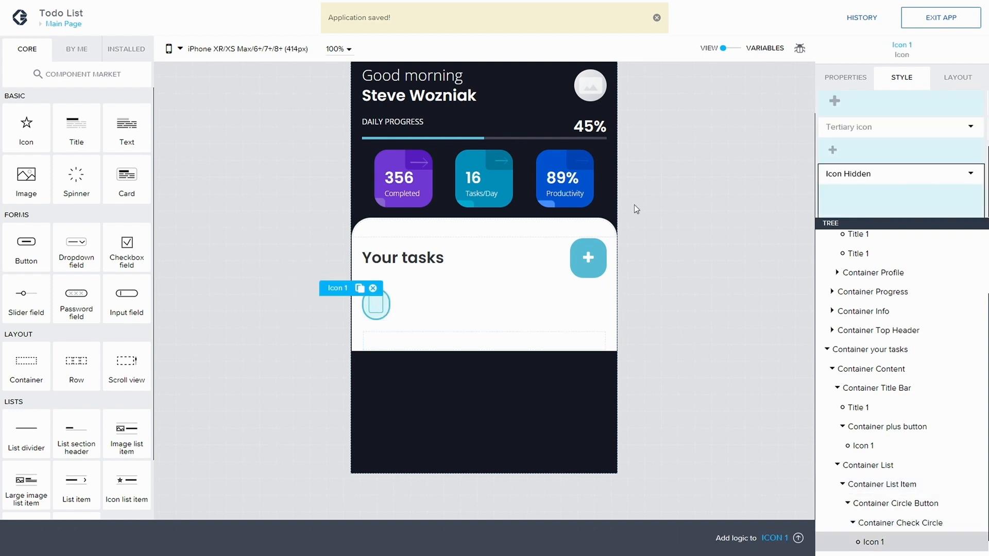
left_click(966, 174)
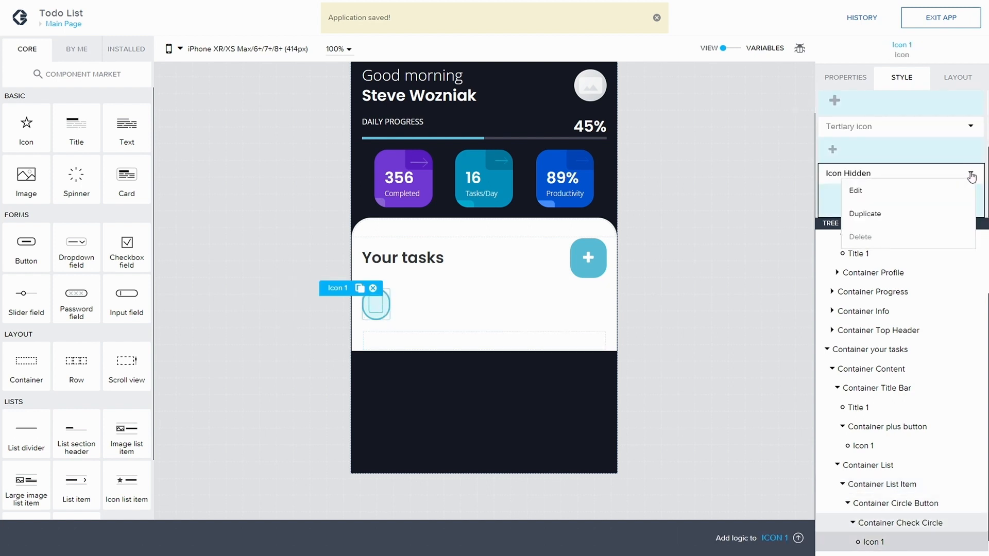
left_click(907, 189)
scroll(908, 182, "down", 2)
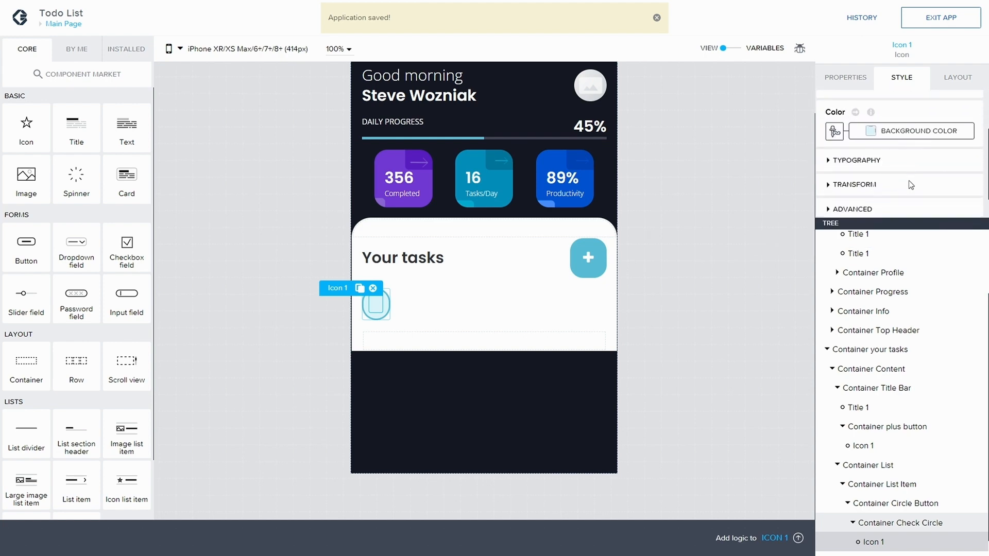
left_click(831, 135)
scroll(885, 153, "down", 1)
left_click(905, 152)
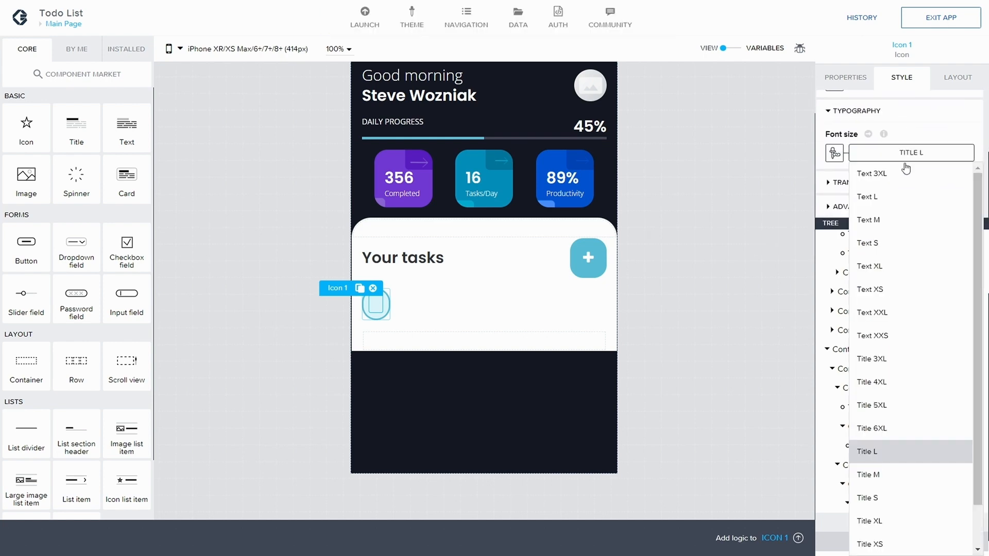
left_click(897, 467)
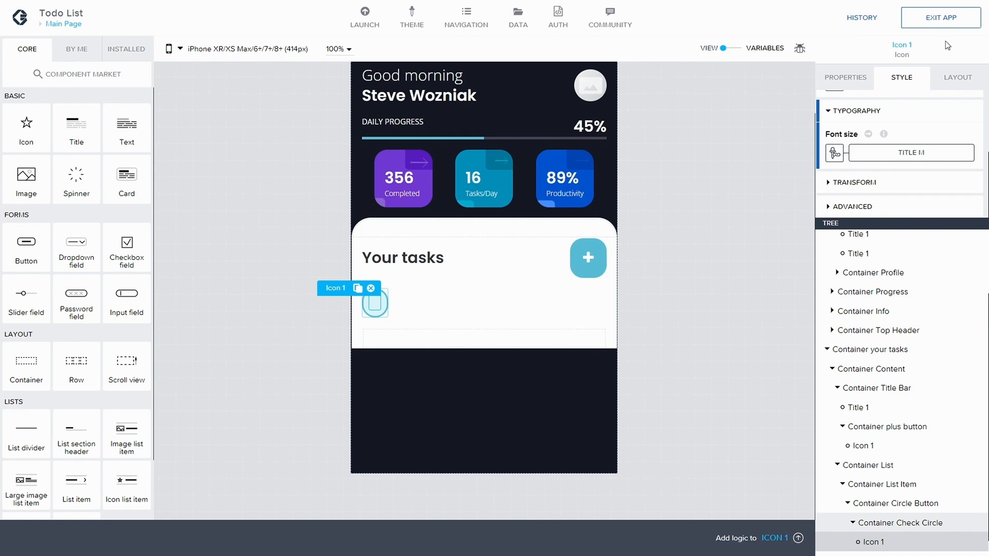
left_click(942, 17)
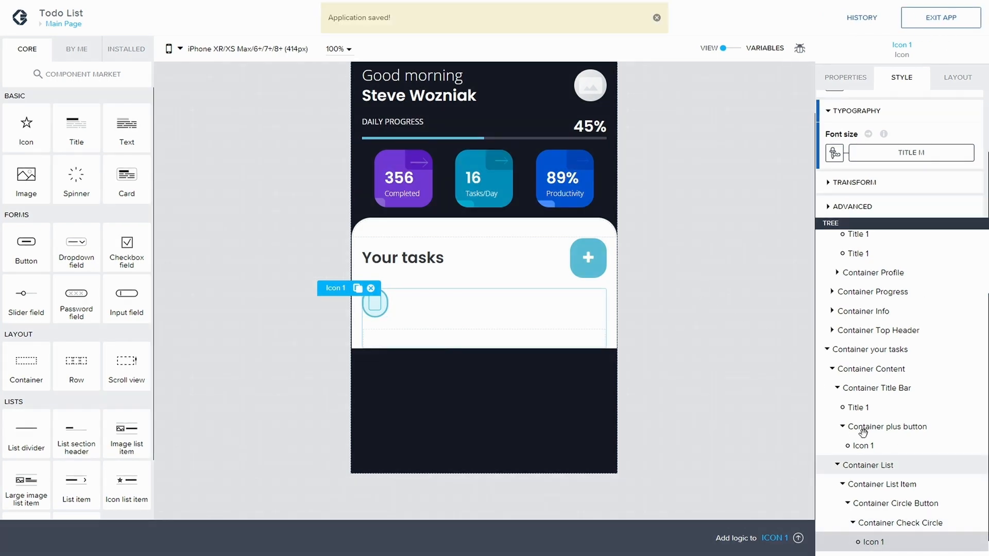
- Copy the "Your tasks" title from Container Title Bar into the list item's Container Info
left_click(848, 505)
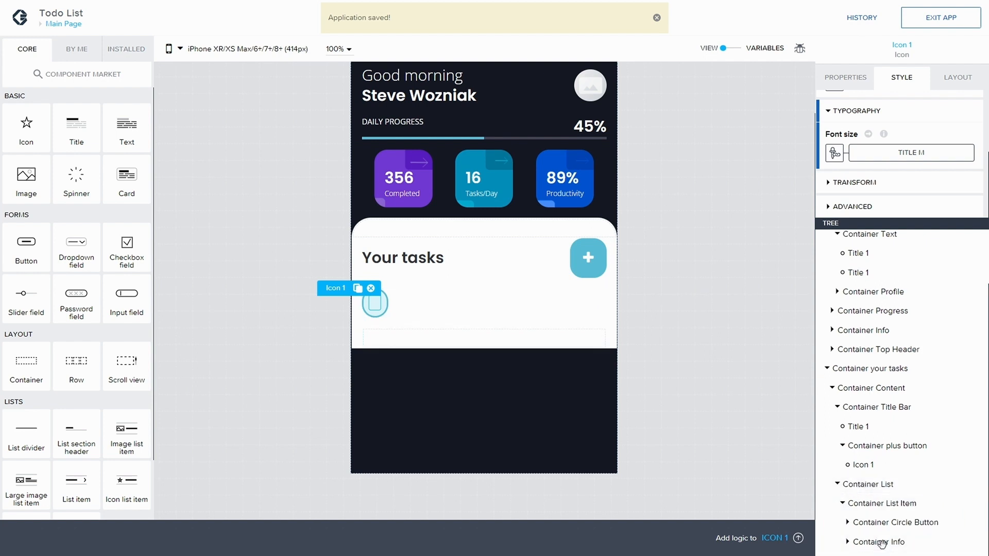
left_click(845, 544)
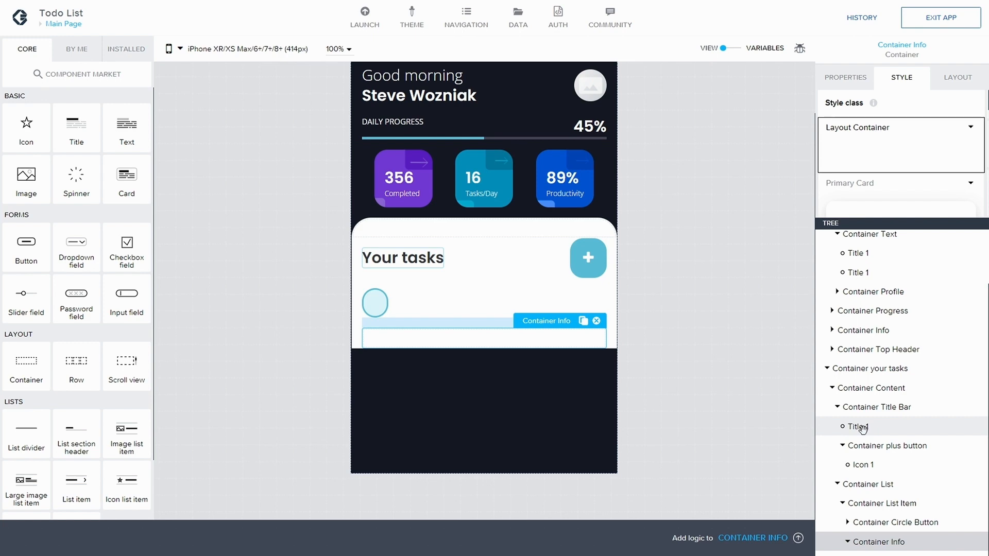
left_click(863, 427)
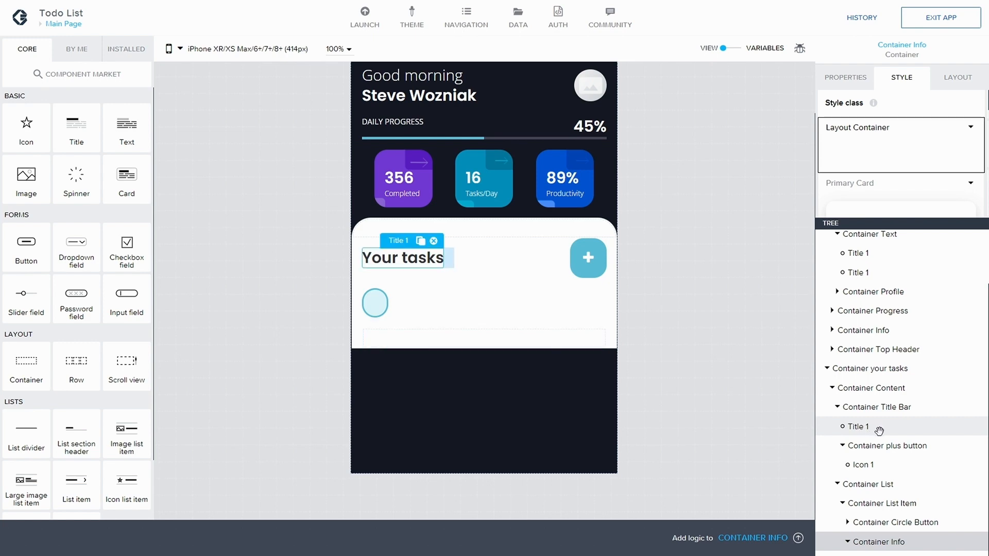
key("ctrl+c")
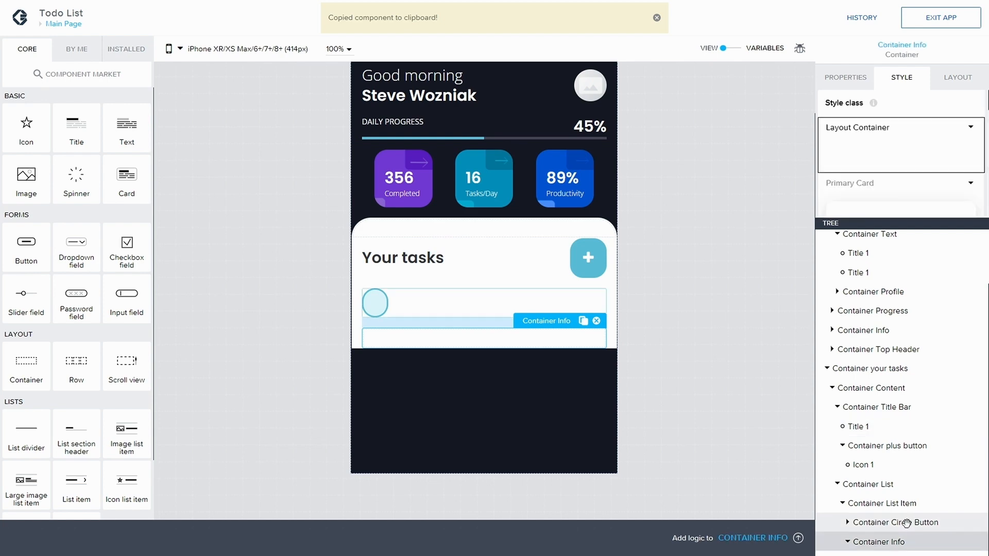
key("ctrl+v")
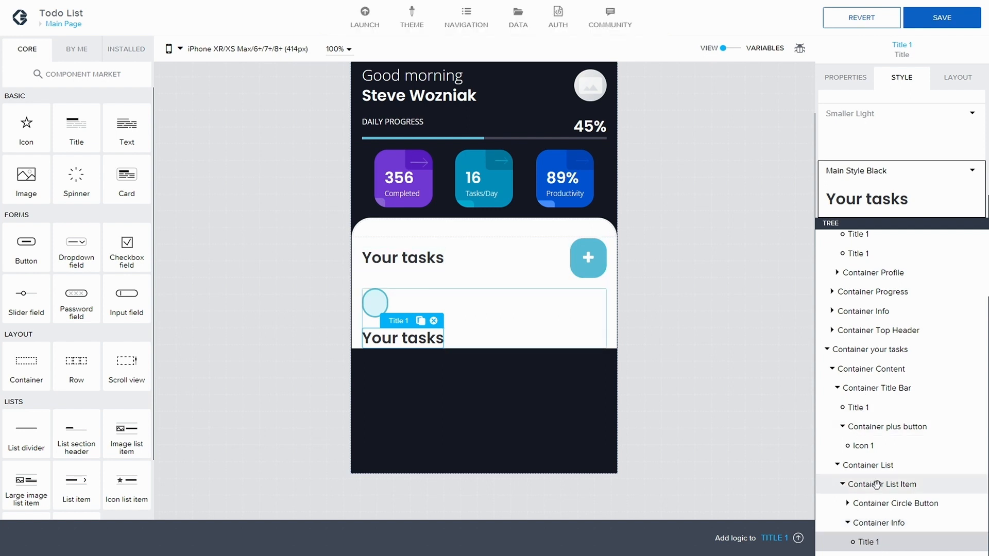
- Set the layout direction of Container List Item to Horizontal
left_click(876, 484)
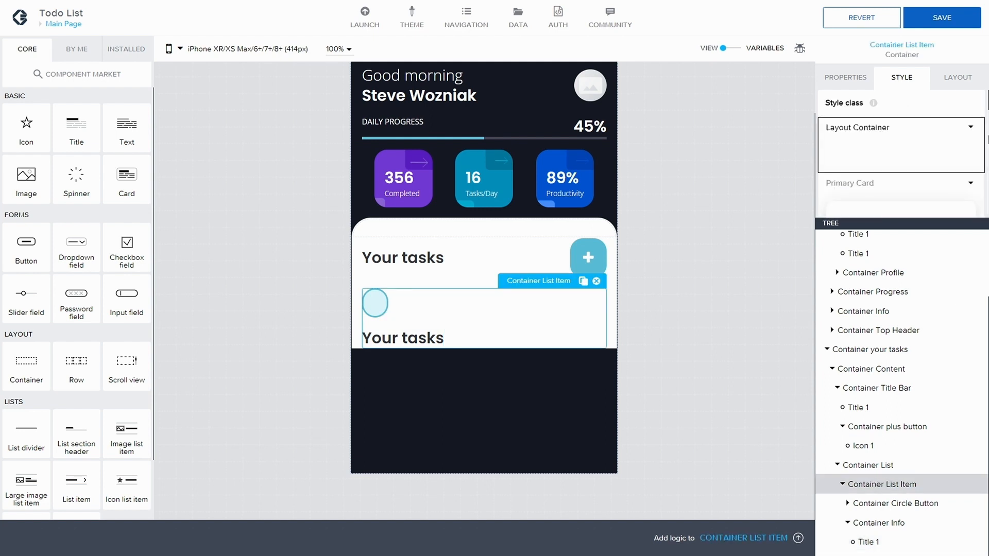
left_click(958, 77)
scroll(851, 154, "down", 2)
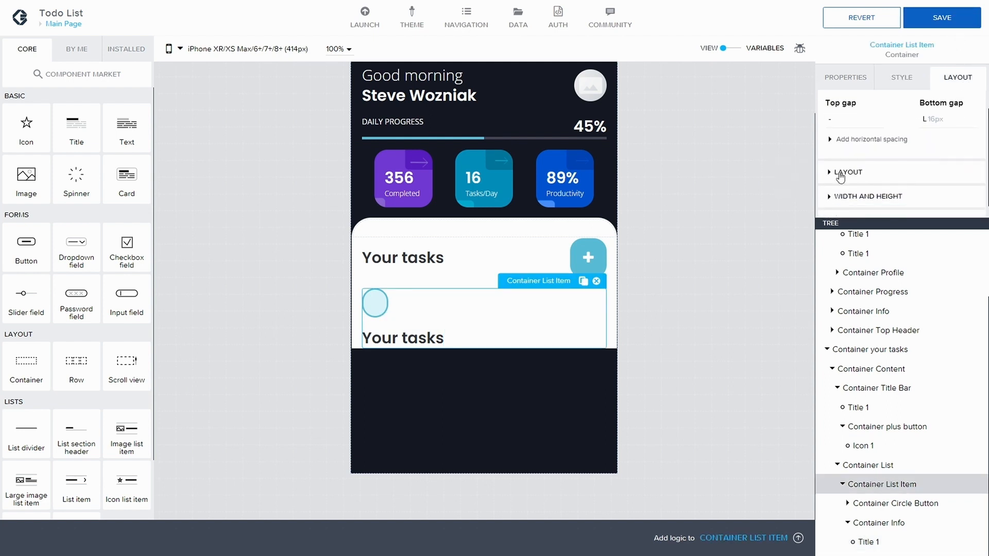
left_click(847, 156)
left_click(869, 185)
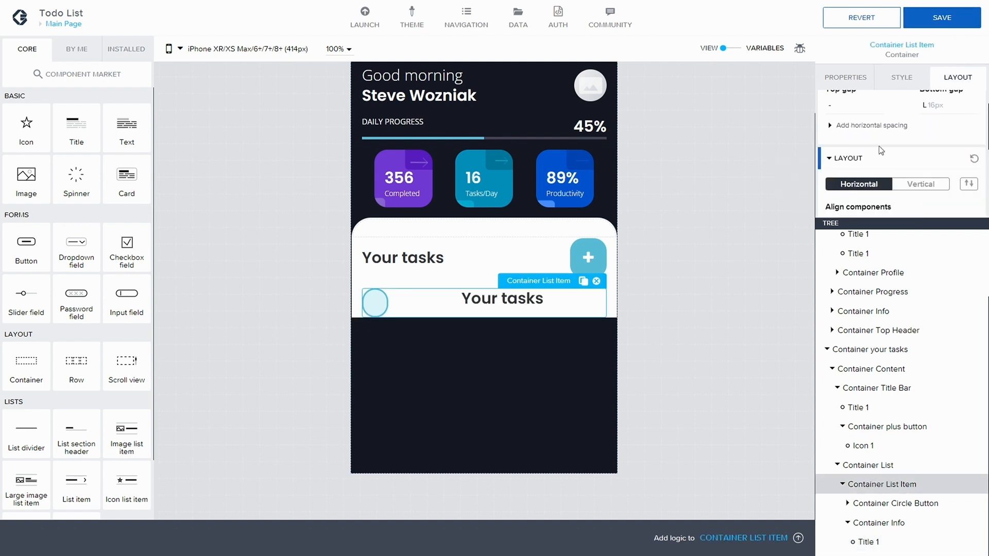
- Set the width of Container Circle Button to Fit content
left_click(895, 504)
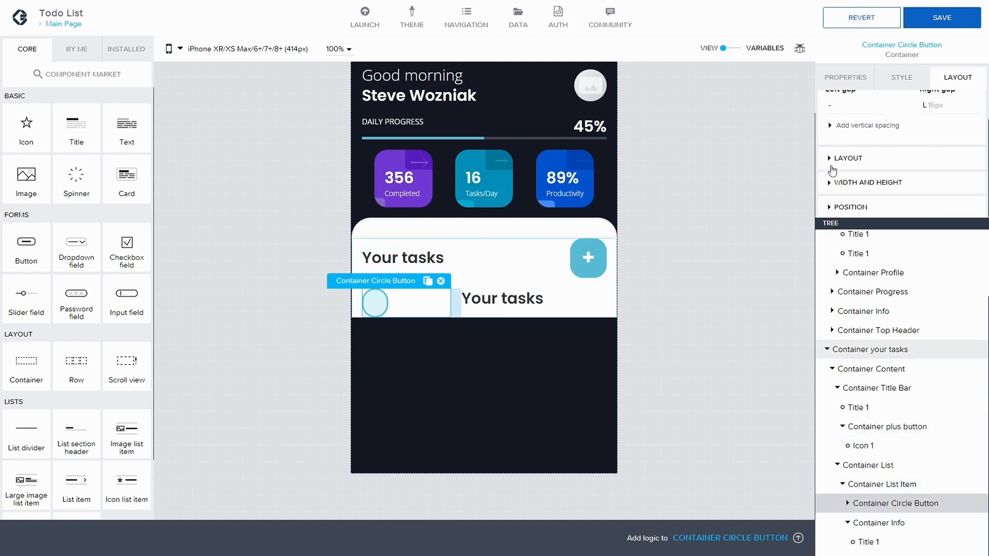
left_click(829, 182)
left_click(851, 201)
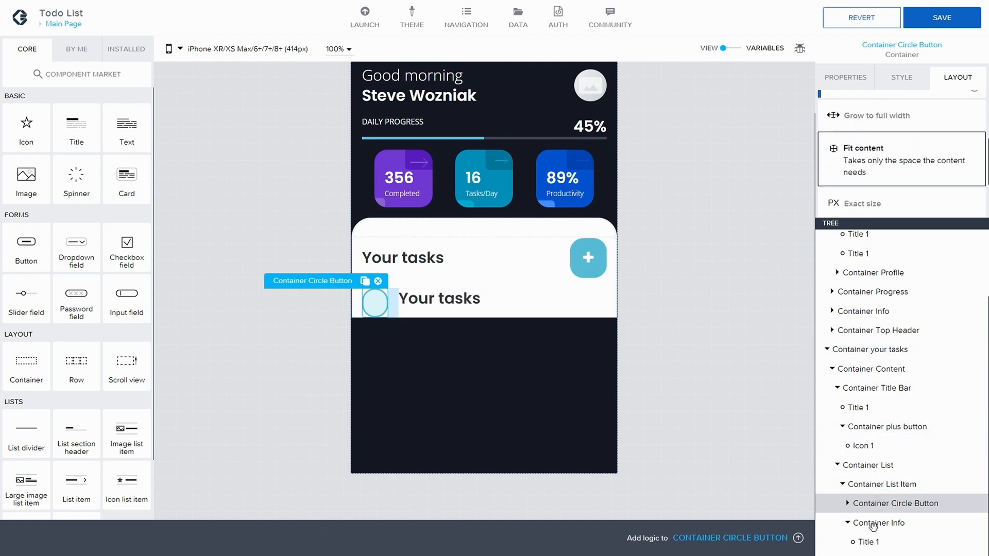
- Add a new container below Title 1 inside the list item's Container Info
left_click(847, 522)
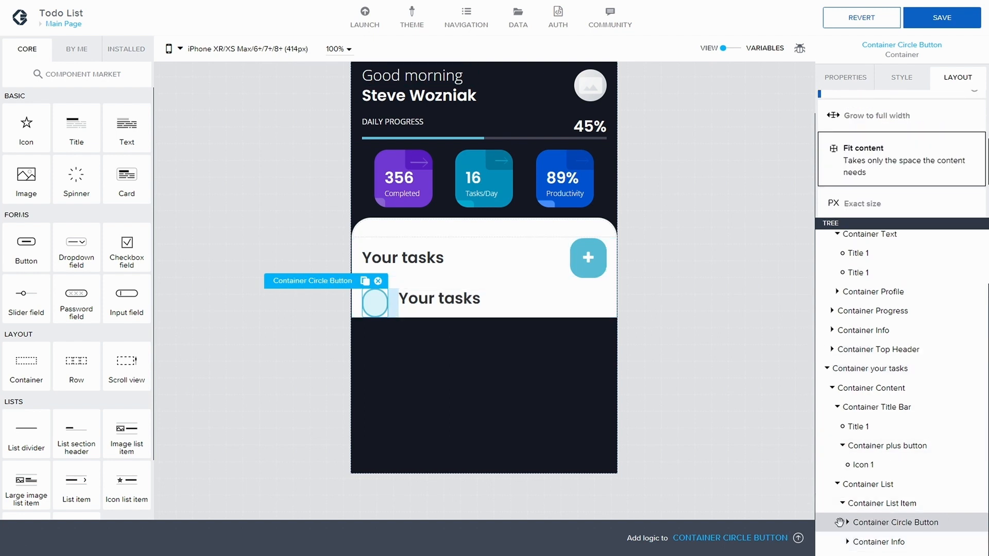
left_click(847, 542)
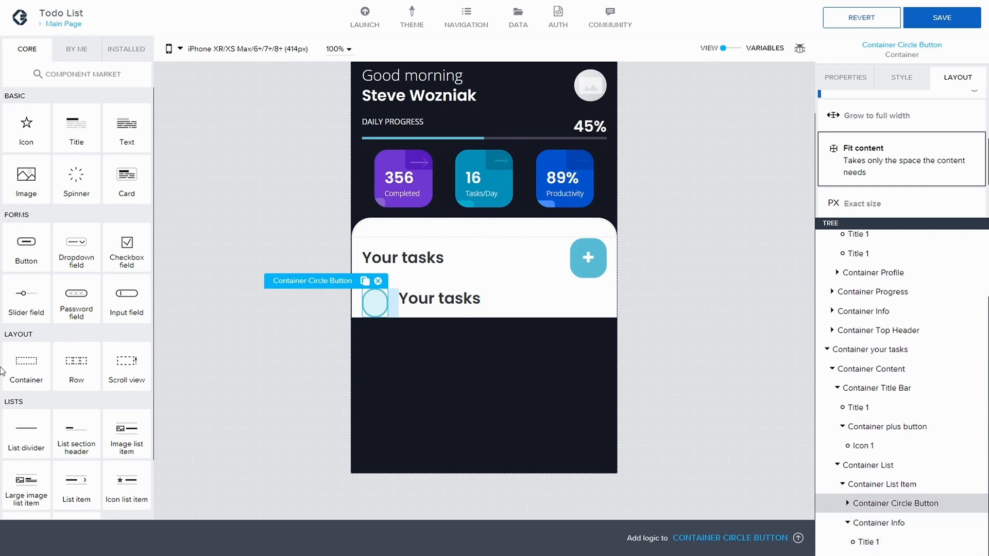
left_click_drag(24, 375, 899, 548)
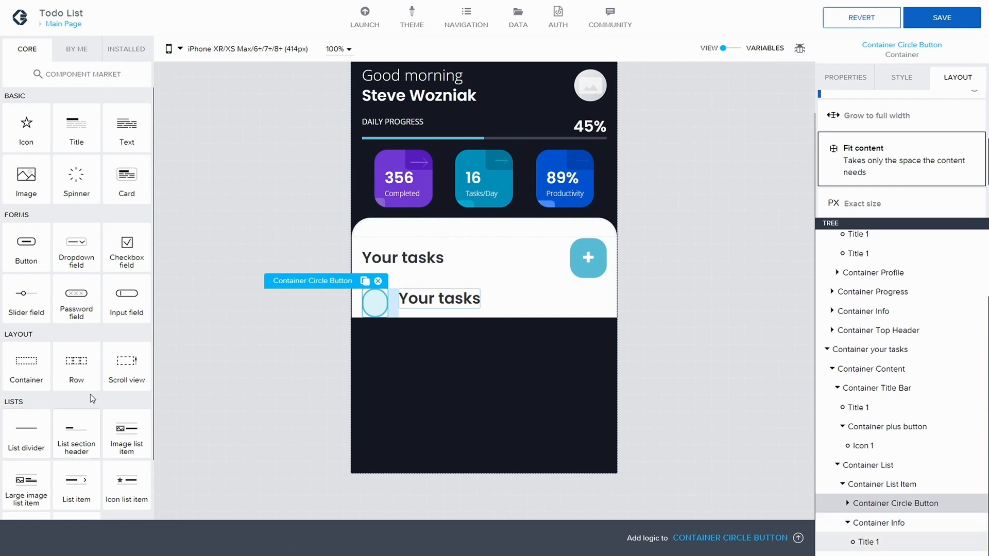
left_click_drag(26, 376, 878, 544)
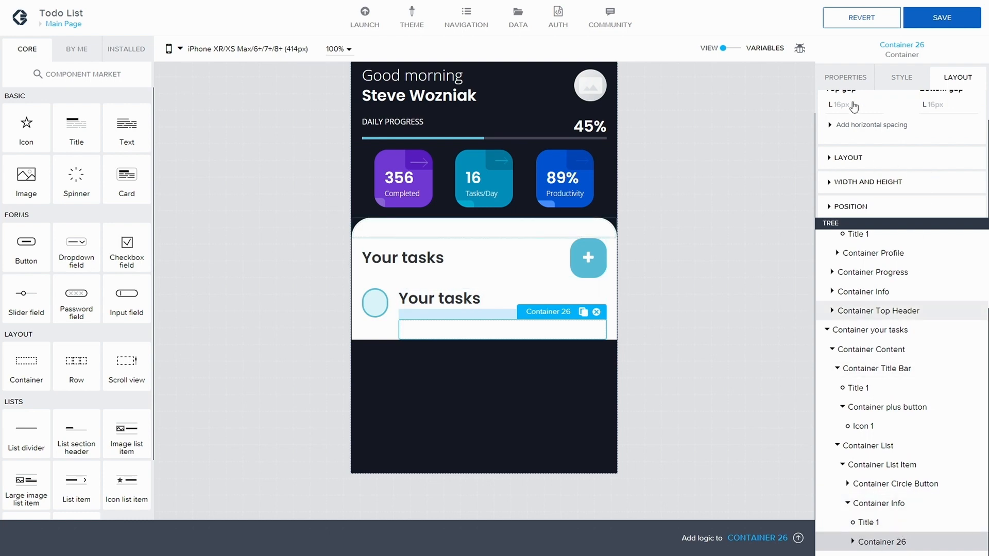
- Copy the list item's "Your tasks" title and paste it twice into Container 26
left_click(907, 524)
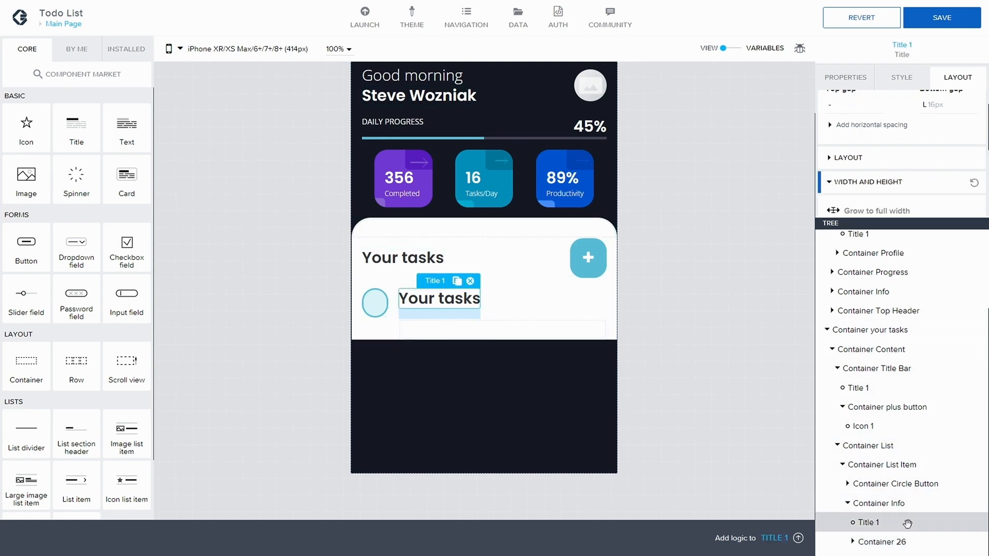
key("ctrl+c")
left_click(881, 542)
key("ctrl+v")
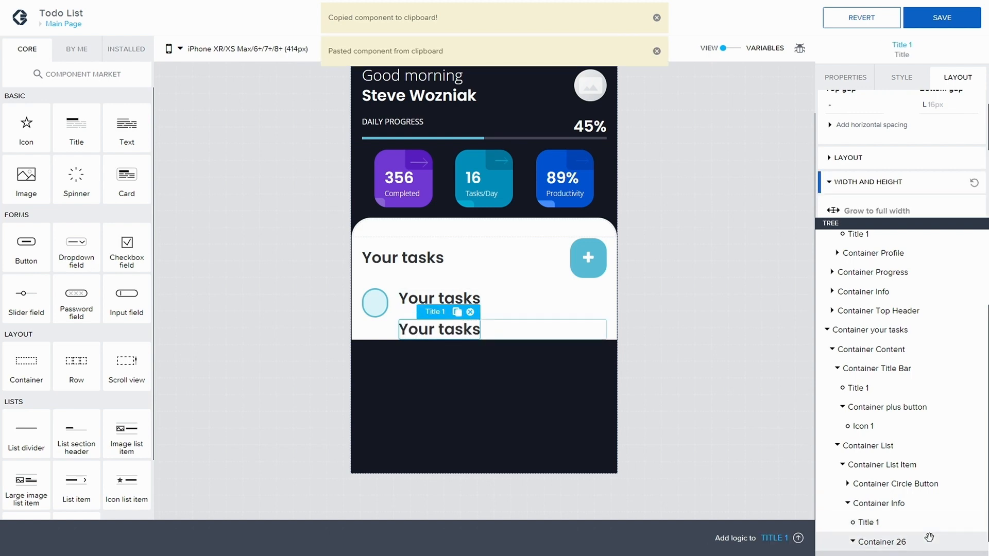
key("ctrl+v")
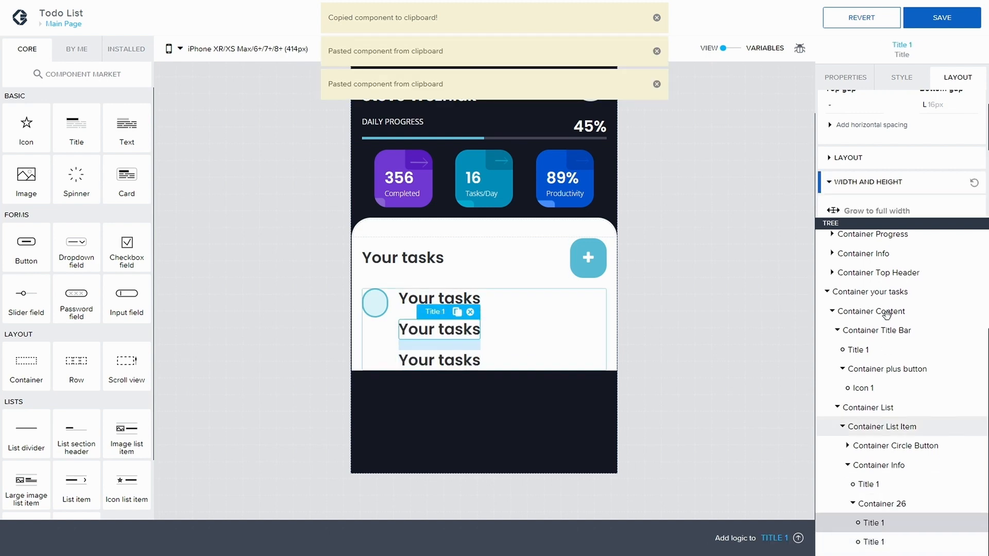
- Change the content of the first title in Container 26 to "09:00 AM"
left_click(845, 77)
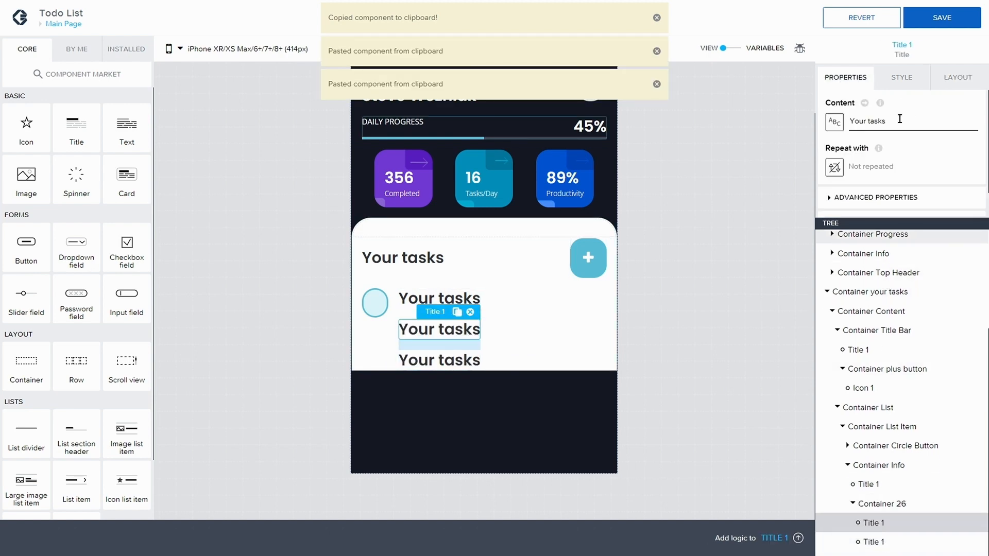
left_click_drag(887, 121, 842, 119)
type("'9_")
key("BackSpace")
key("BackSpace")
key("BackSpace")
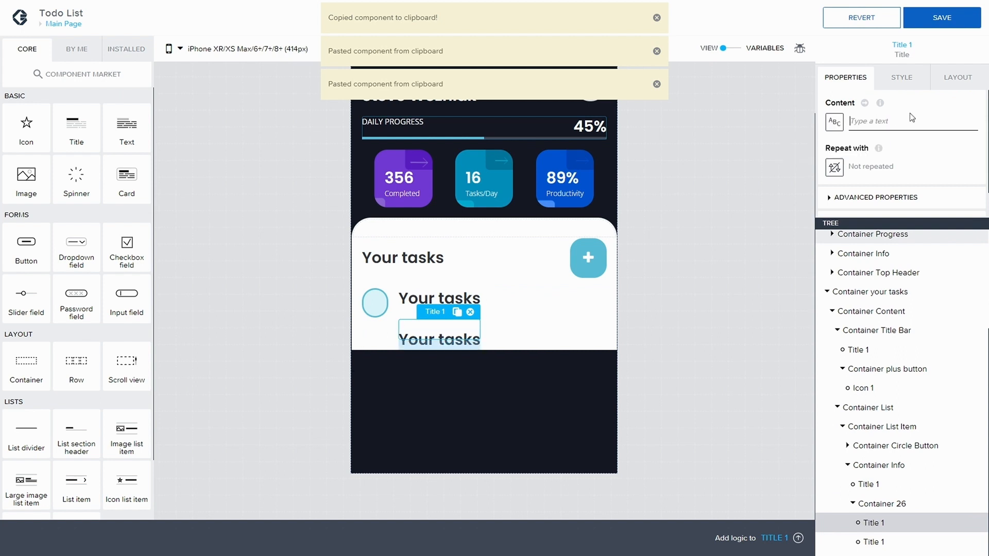
type("09:00")
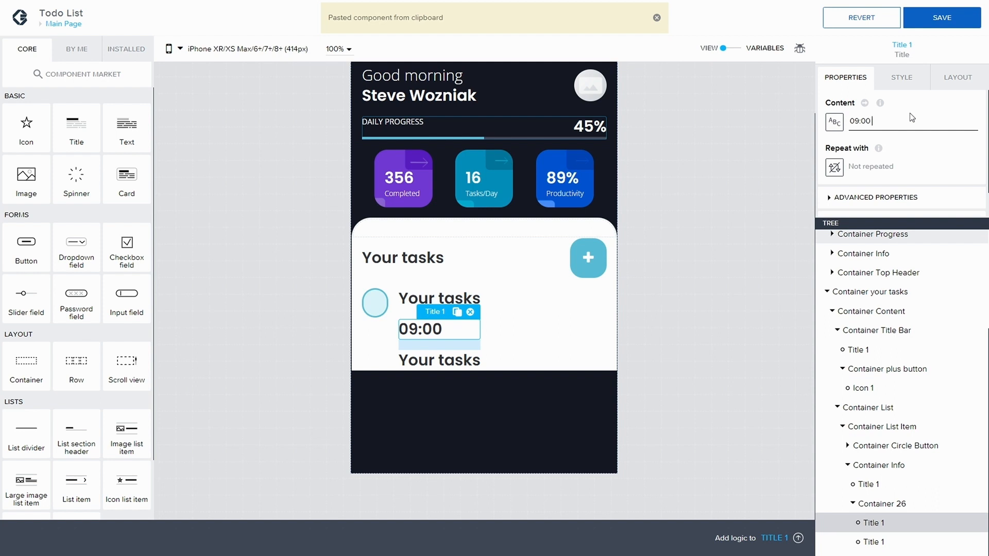
type(" AM")
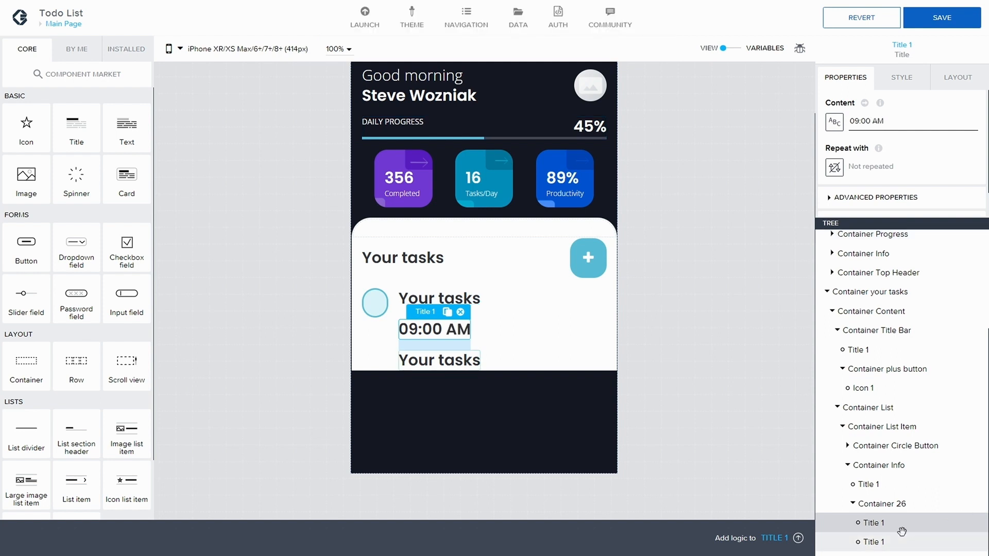
- Change the content of the second title in Container 26 to "personal"
left_click(900, 541)
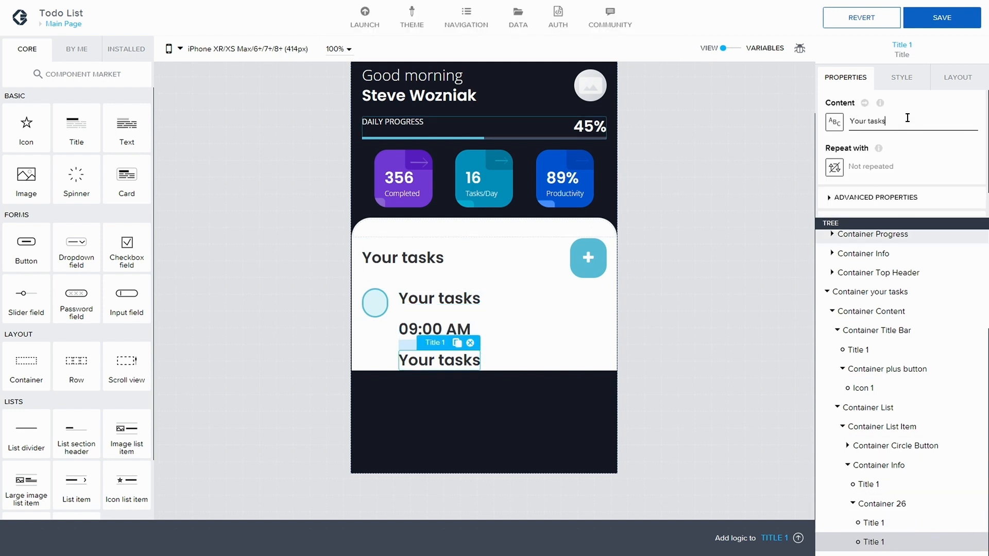
key("BackSpace")
key("BackSpace")
key("BackSpace")
key("BackSpace")
key("BackSpace")
key("BackSpace")
key("BackSpace")
key("BackSpace")
key("BackSpace")
key("BackSpace")
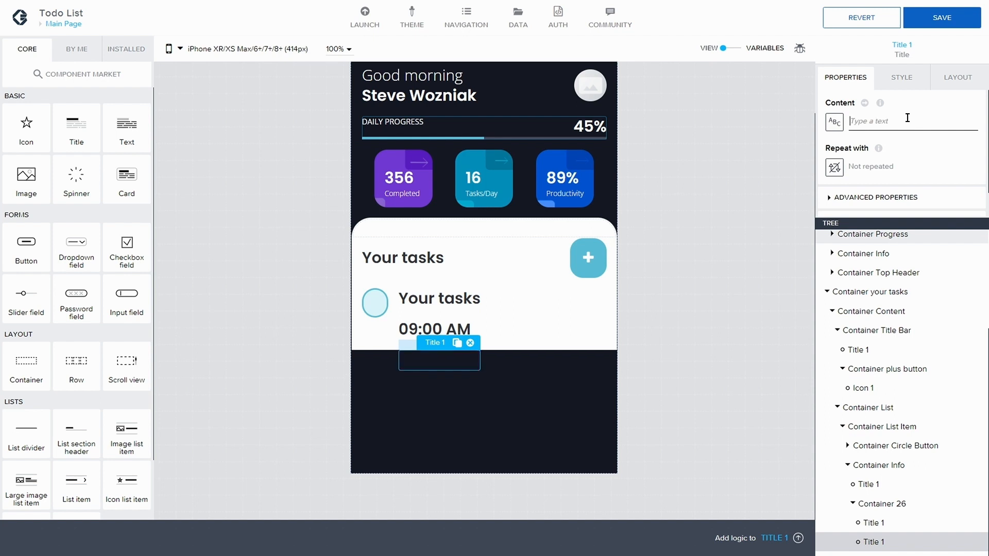
type("Per")
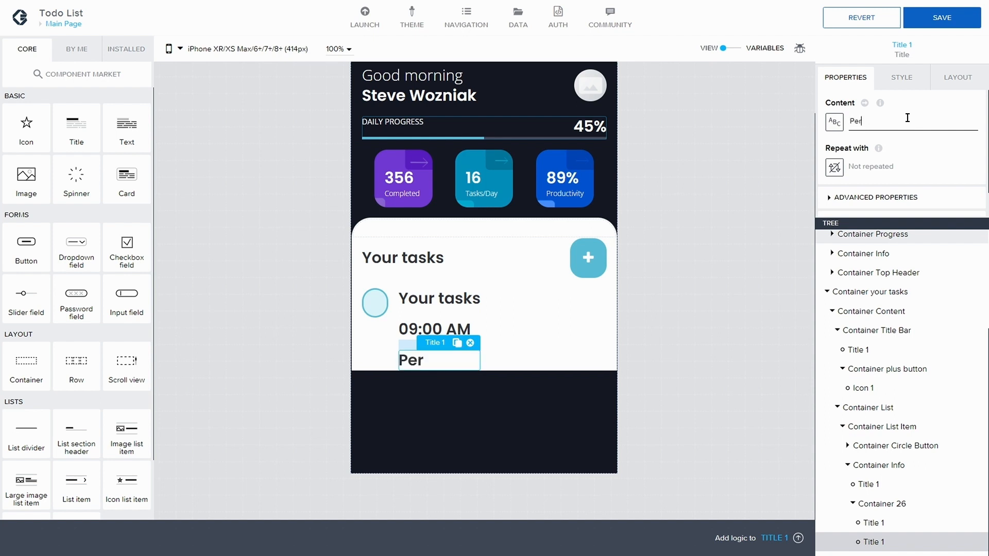
type("sonal")
key("BackSpace")
key("BackSpace")
key("BackSpace")
key("BackSpace")
key("BackSpace")
key("BackSpace")
key("BackSpace")
type("personal")
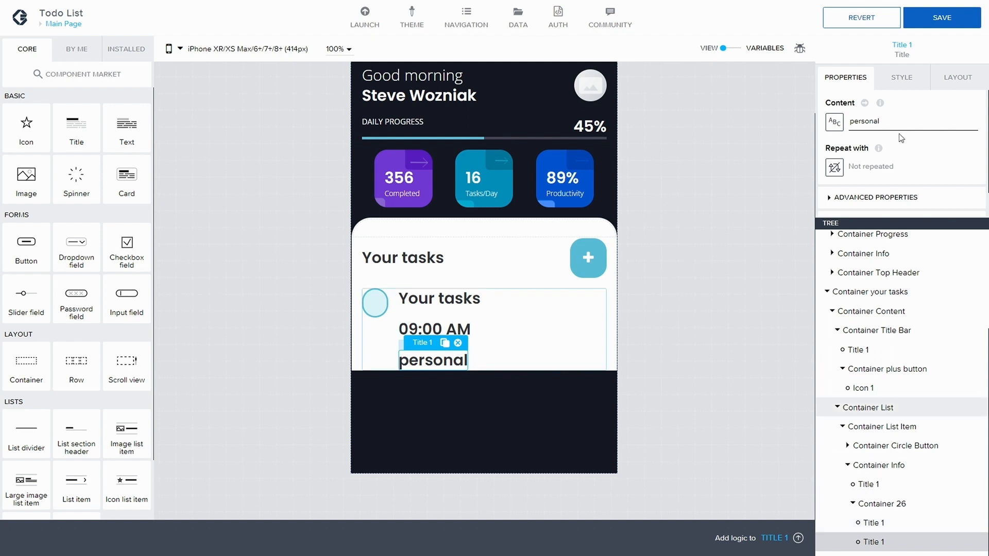
- Clear the top gap of the "personal" title
left_click(958, 83)
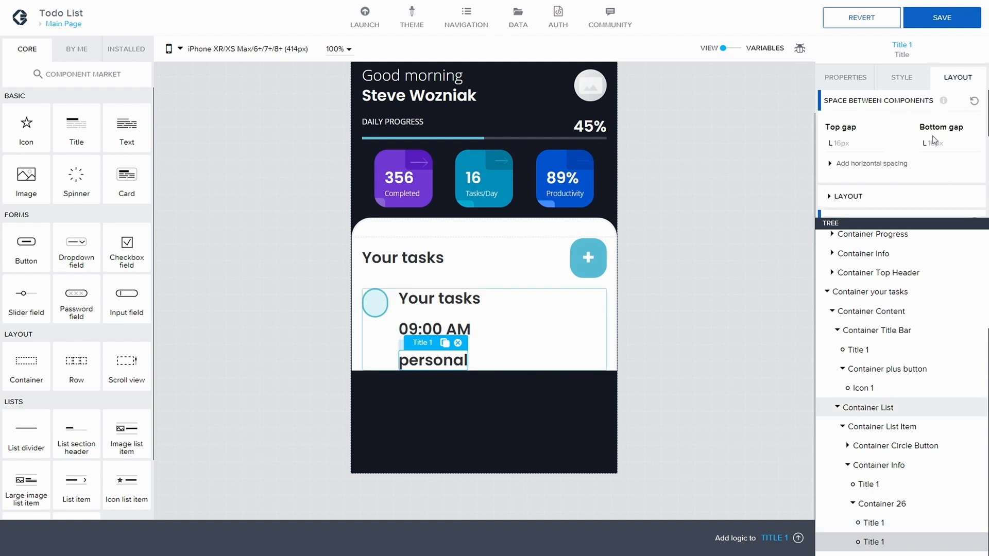
left_click(839, 144)
left_click(896, 308)
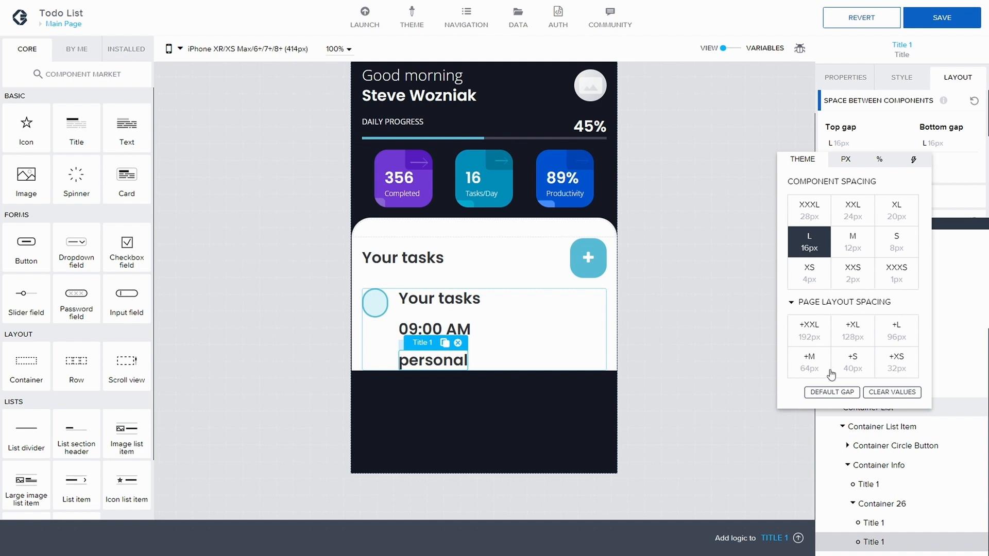
left_click(891, 393)
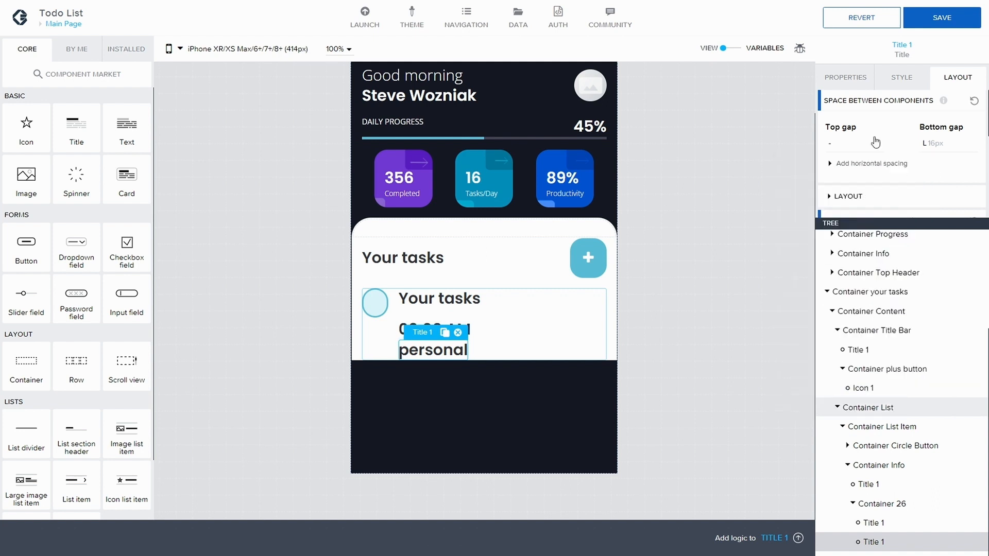
- Clear the top gap of Container 26 so it sits directly below the list item's title
left_click(871, 523)
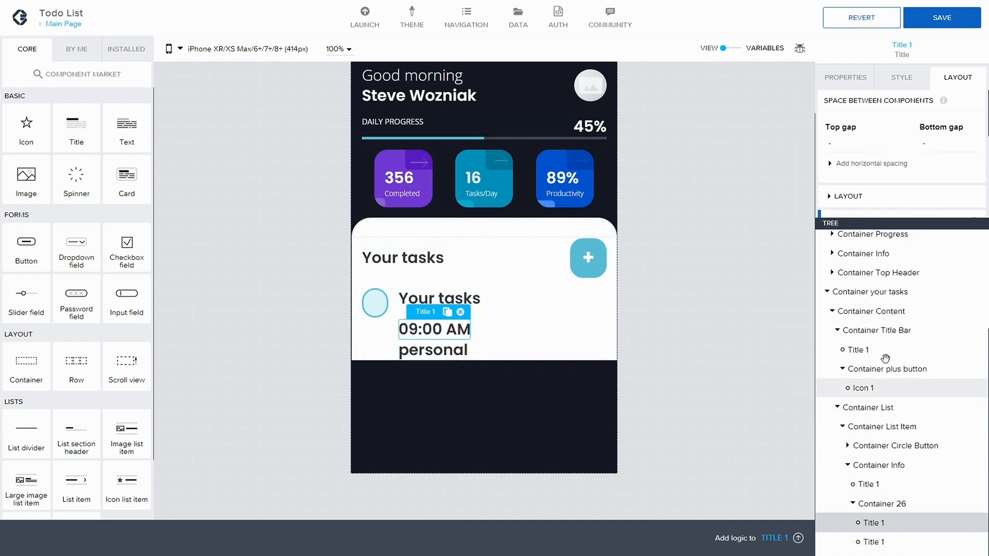
left_click(879, 503)
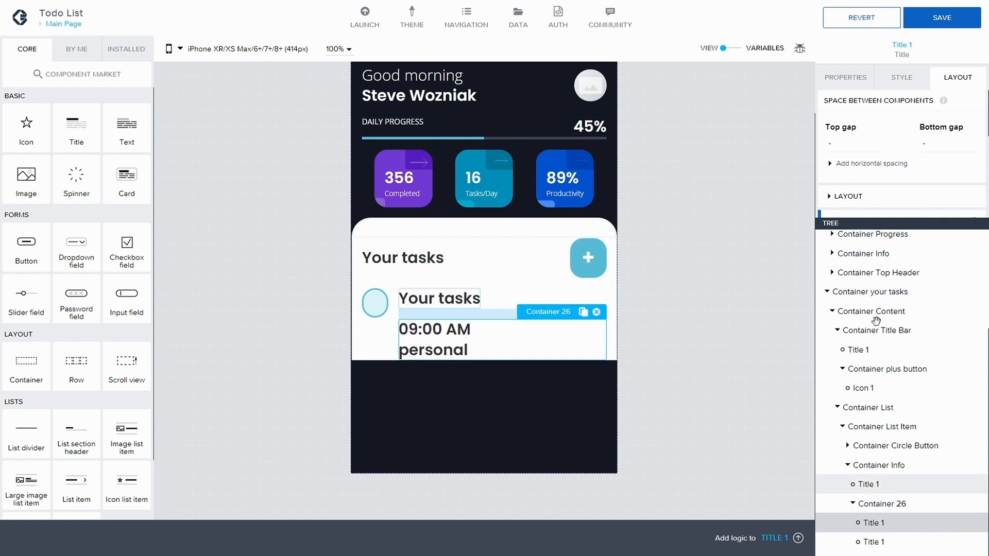
left_click(837, 145)
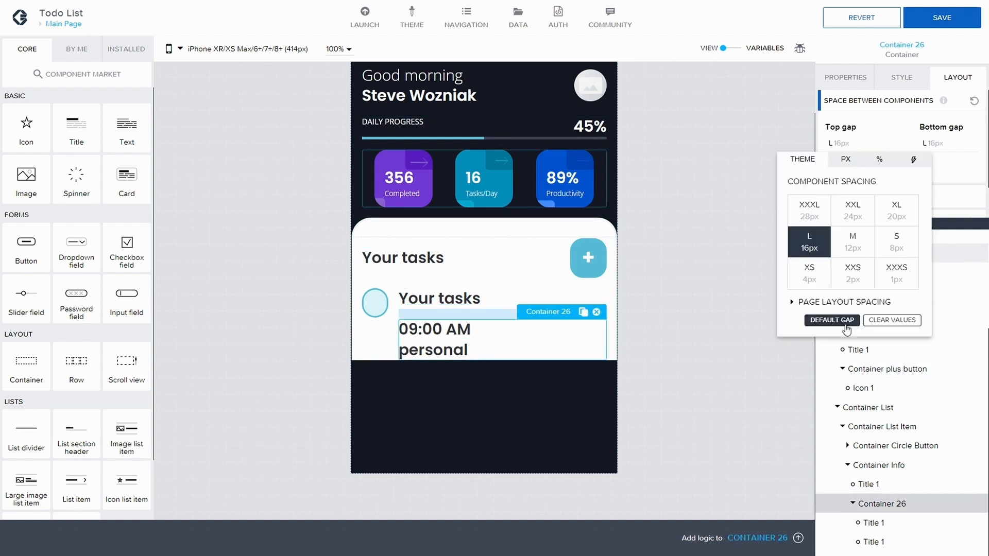
left_click(878, 320)
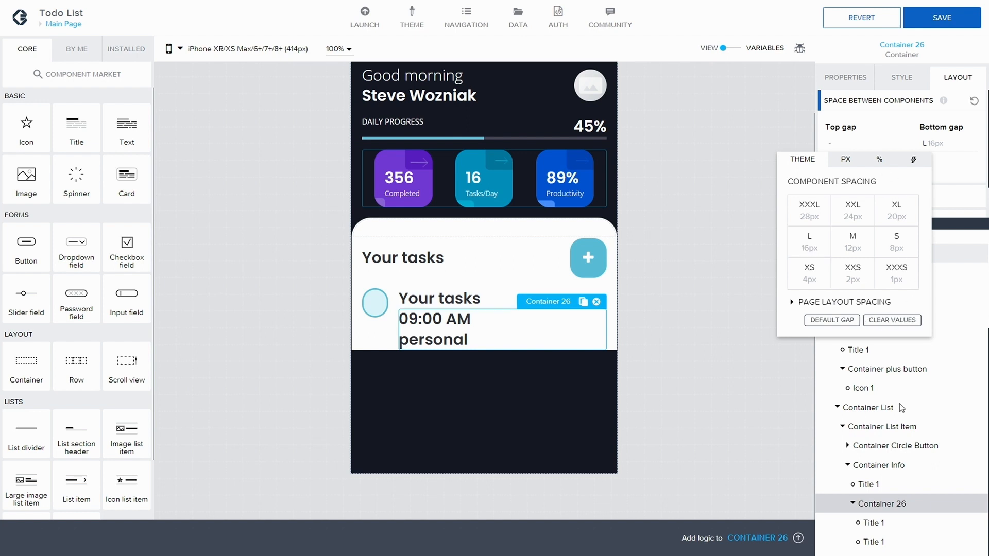
left_click(931, 253)
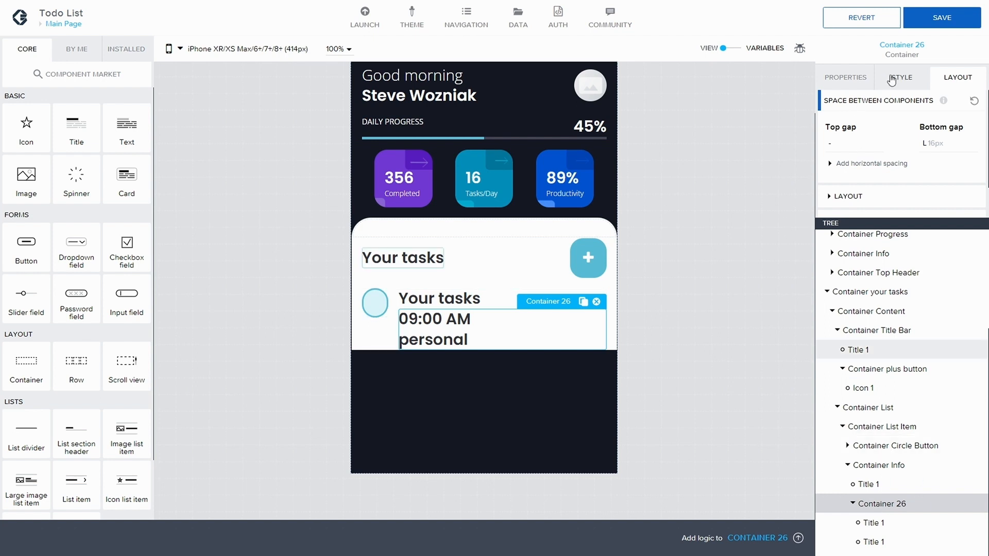
- Set Container 26 to a Horizontal layout with its components aligned vertically to the middle
left_click(832, 199)
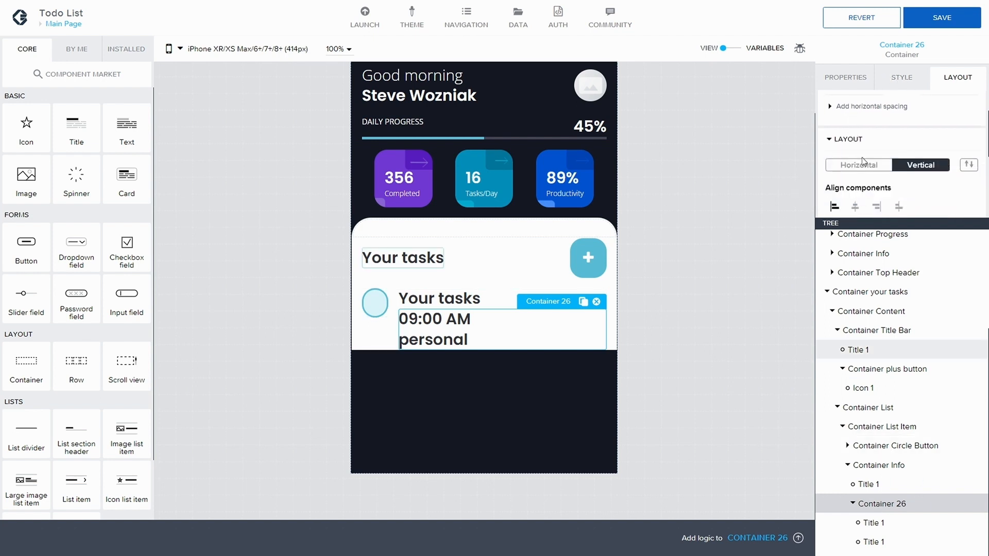
left_click(858, 164)
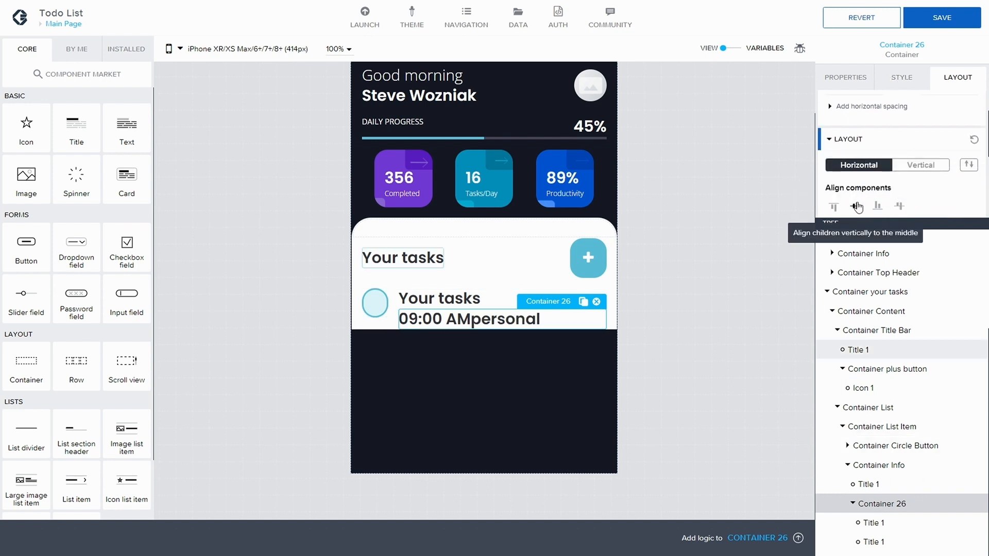
left_click(857, 206)
scroll(903, 188, "down", 2)
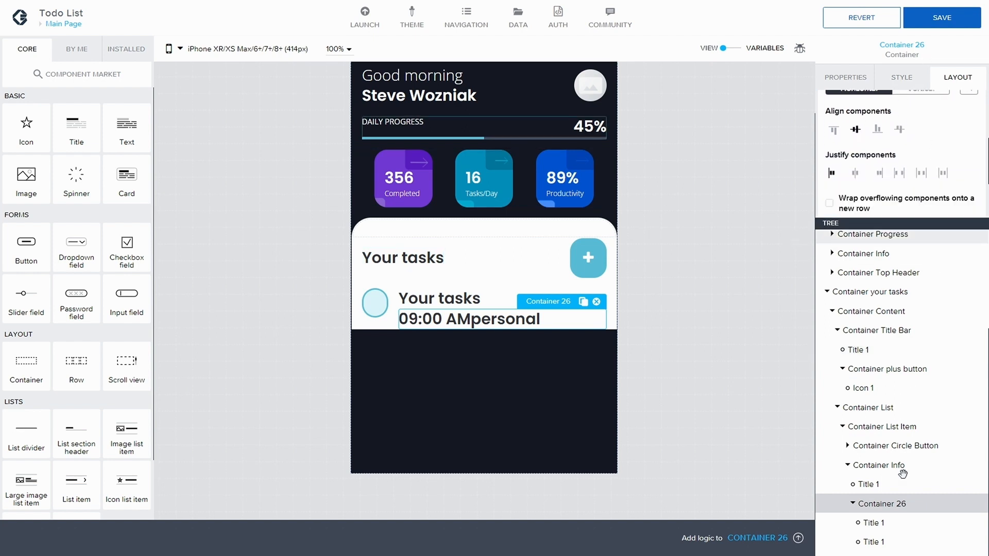
- Set the left gap of the "personal" title to S (8px) and save the application
left_click(887, 542)
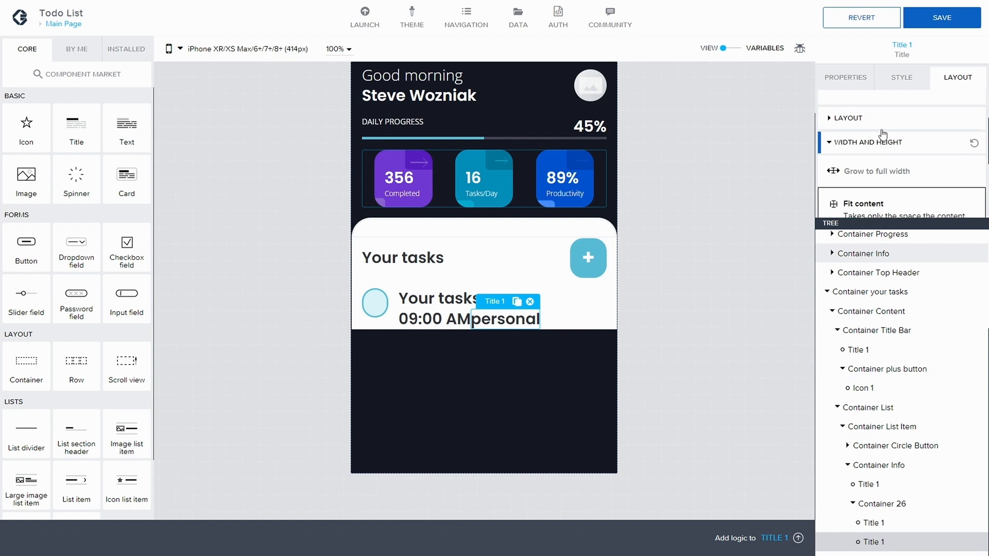
left_click(830, 144)
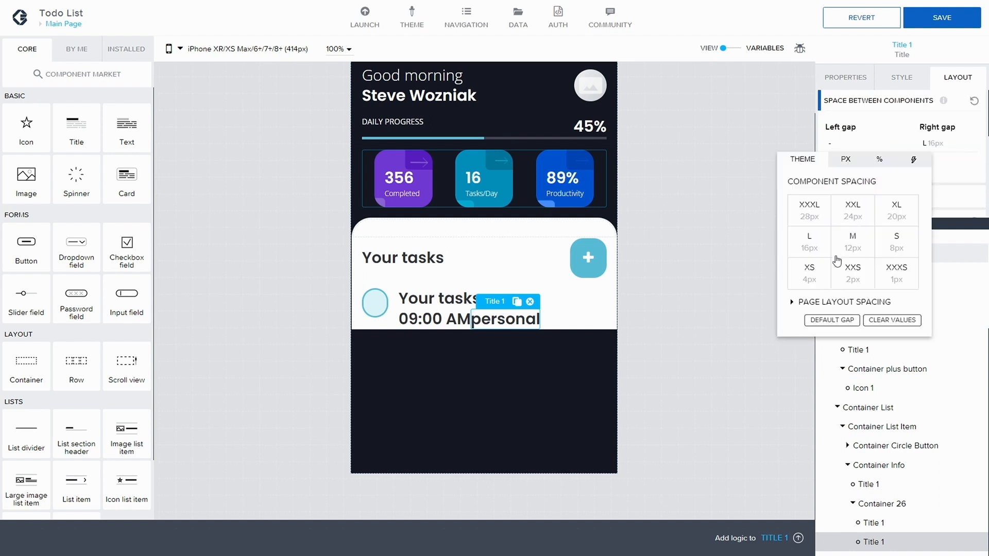
left_click(896, 248)
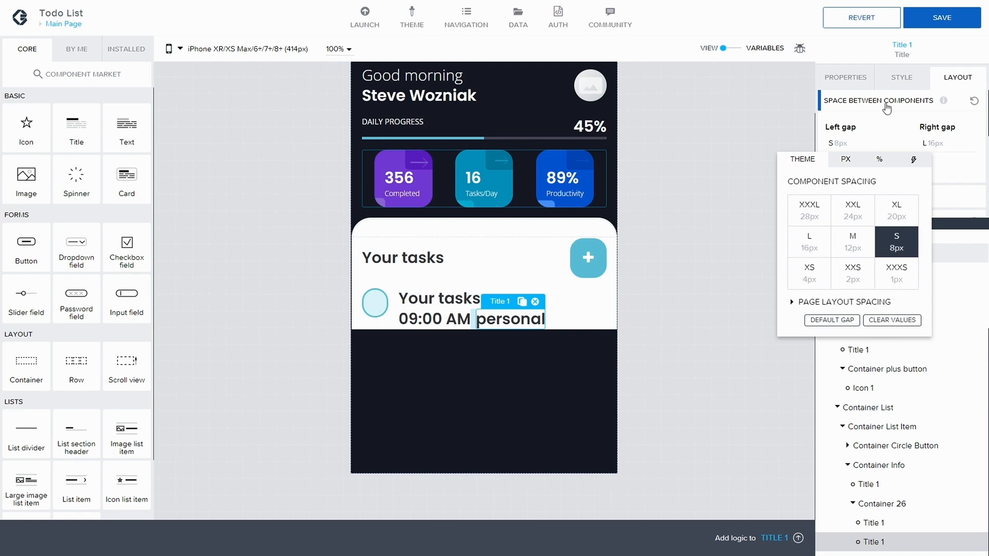
left_click(926, 17)
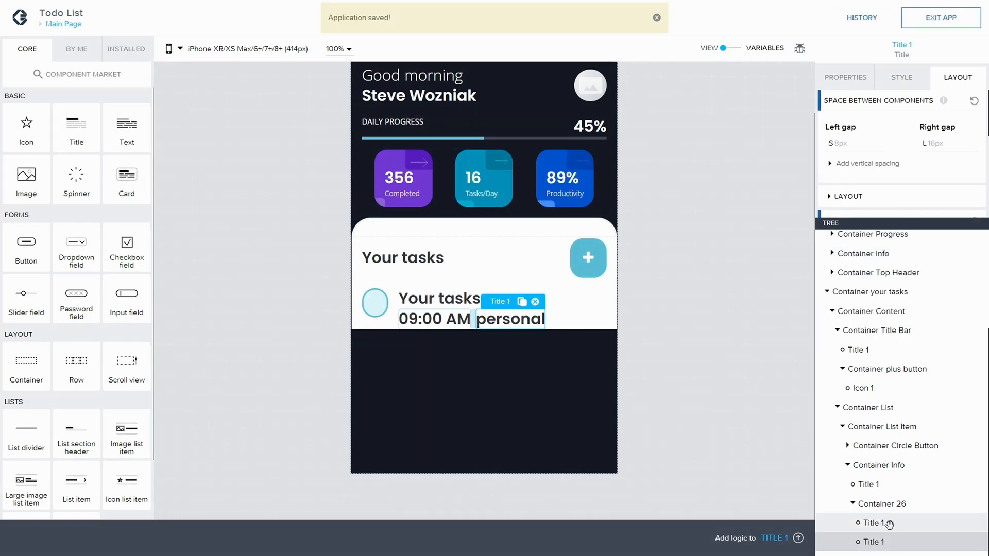
- Apply the Smaller Light style to the "personal" title and create a new style class from it named "Small Grey Text"
left_click(853, 78)
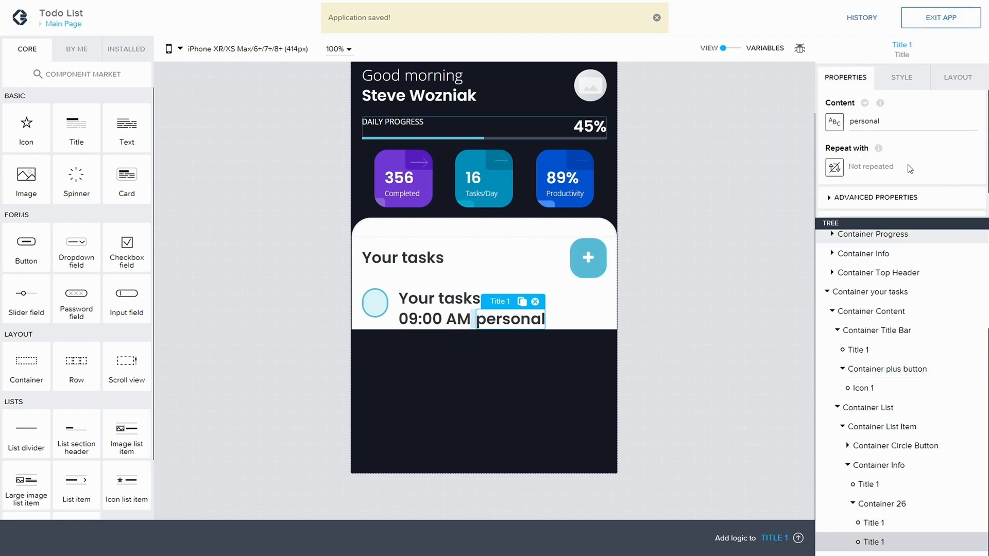
left_click(894, 77)
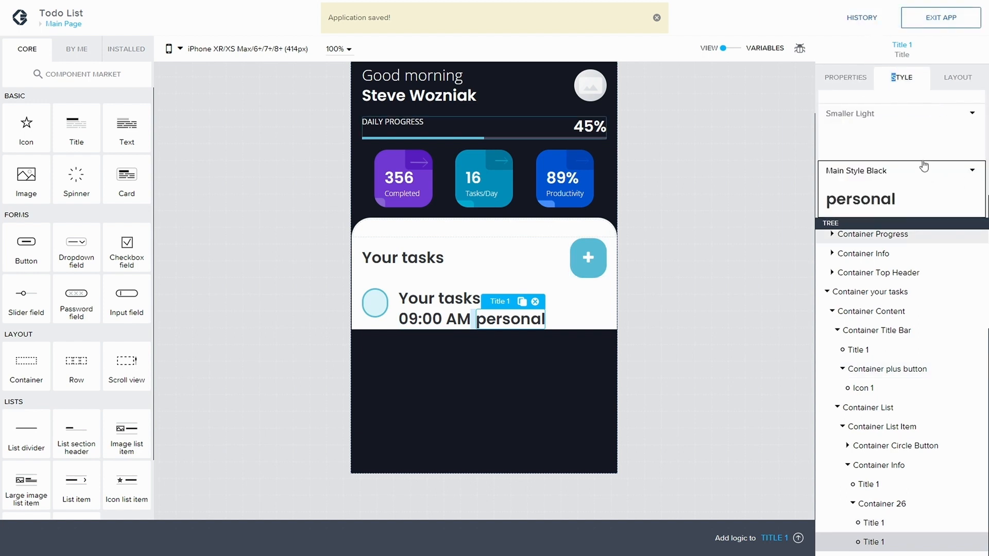
left_click(888, 120)
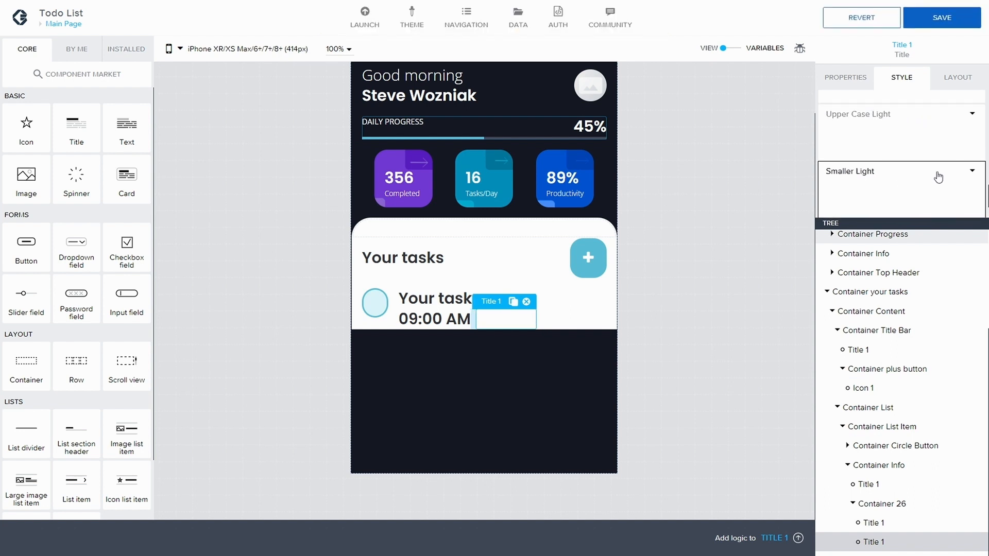
left_click(972, 171)
left_click(875, 211)
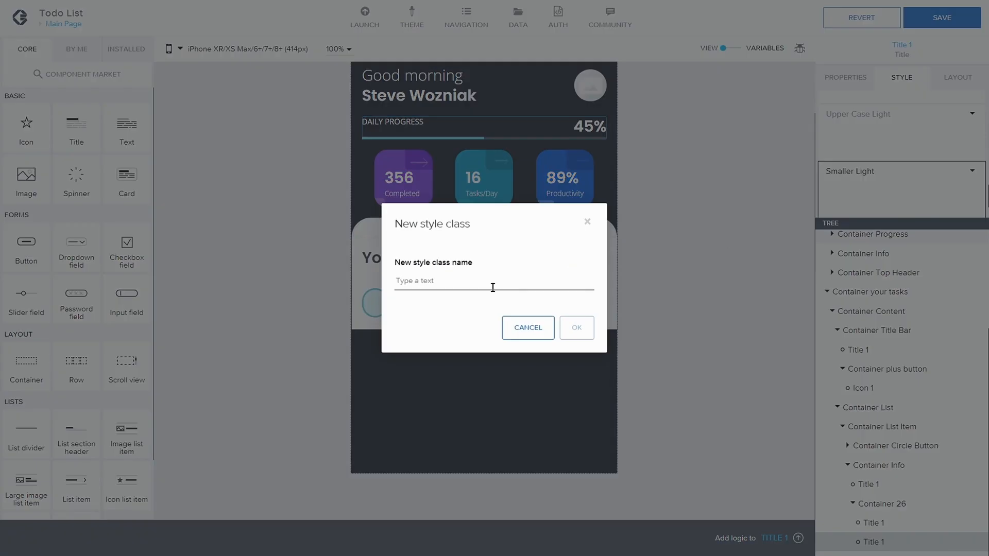
type("Small Grey Text")
left_click(571, 329)
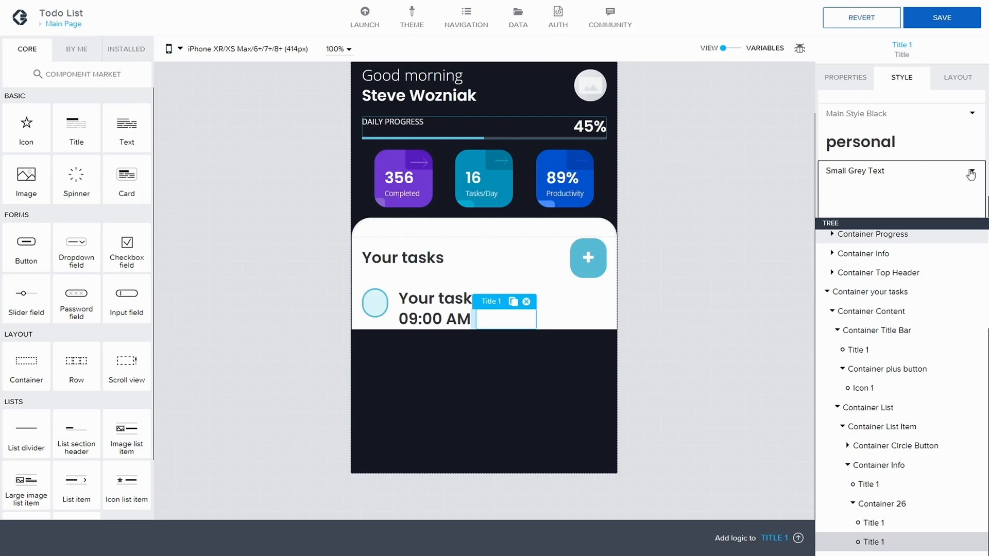
- Open the Small Grey Text style class of the "personal" title for editing
left_click(971, 175)
left_click(908, 188)
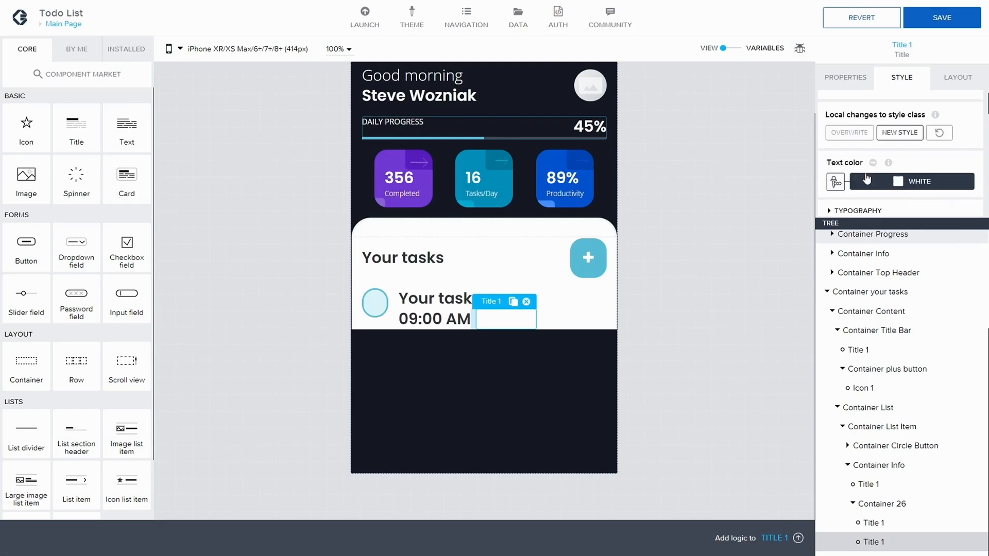
left_click(835, 181)
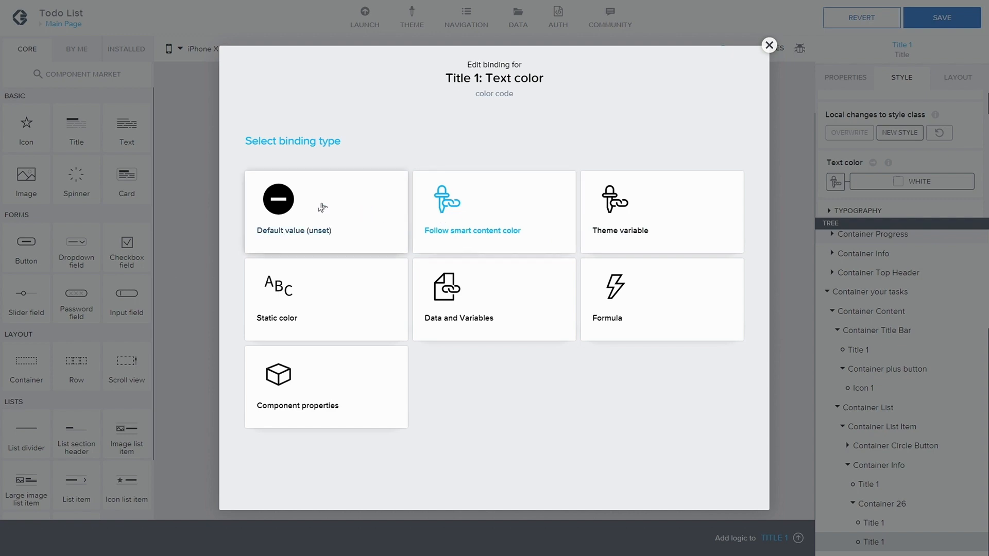
left_click(321, 207)
left_click(890, 188)
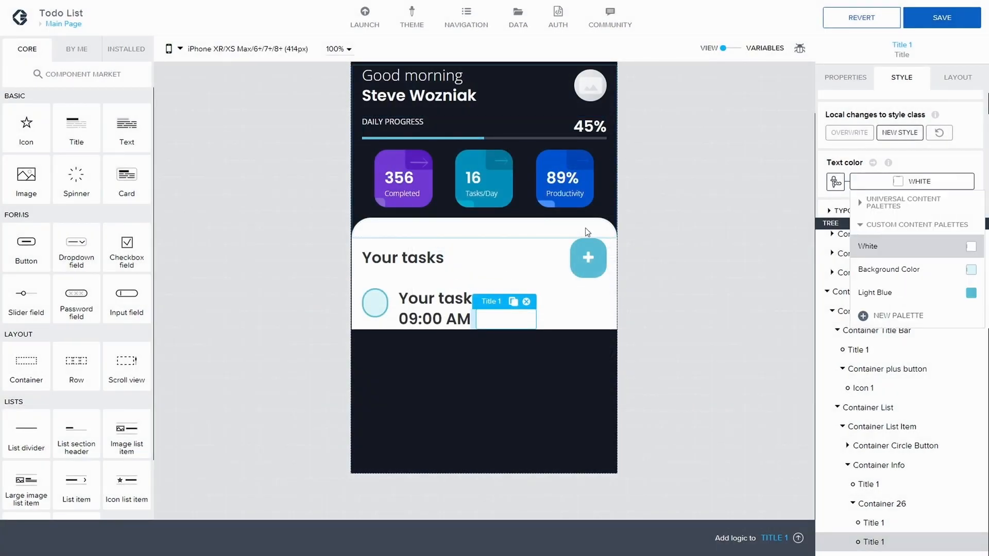
left_click(863, 205)
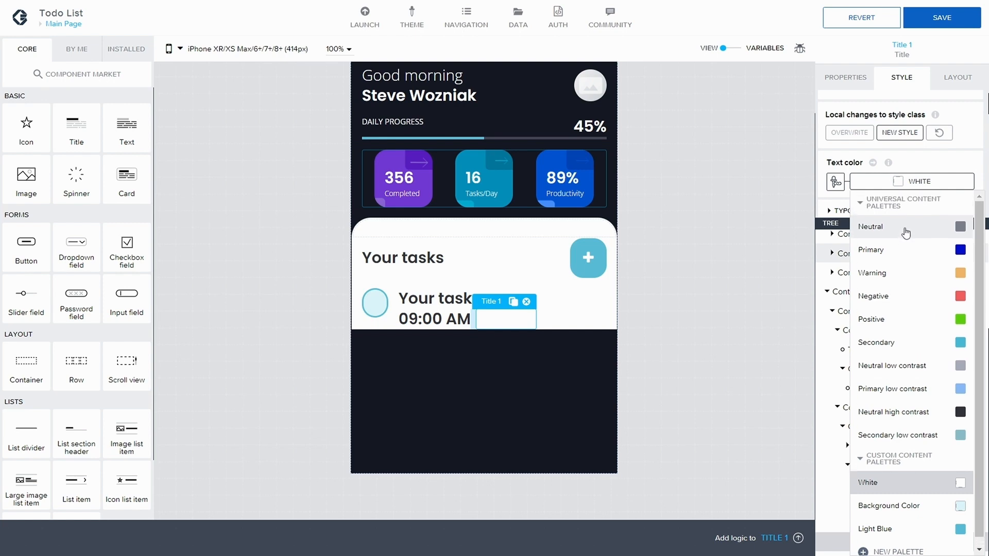
scroll(905, 360, "down", 1)
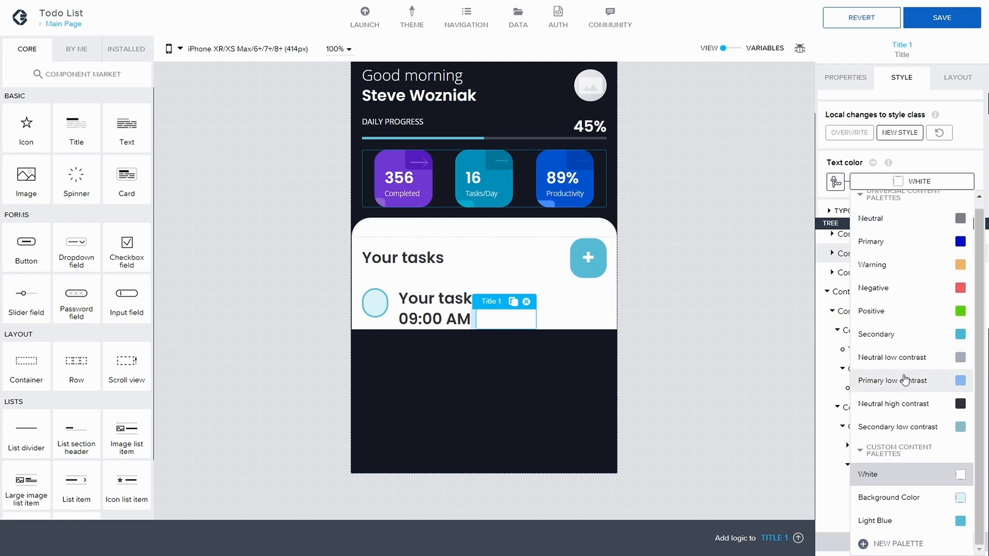
left_click(835, 181)
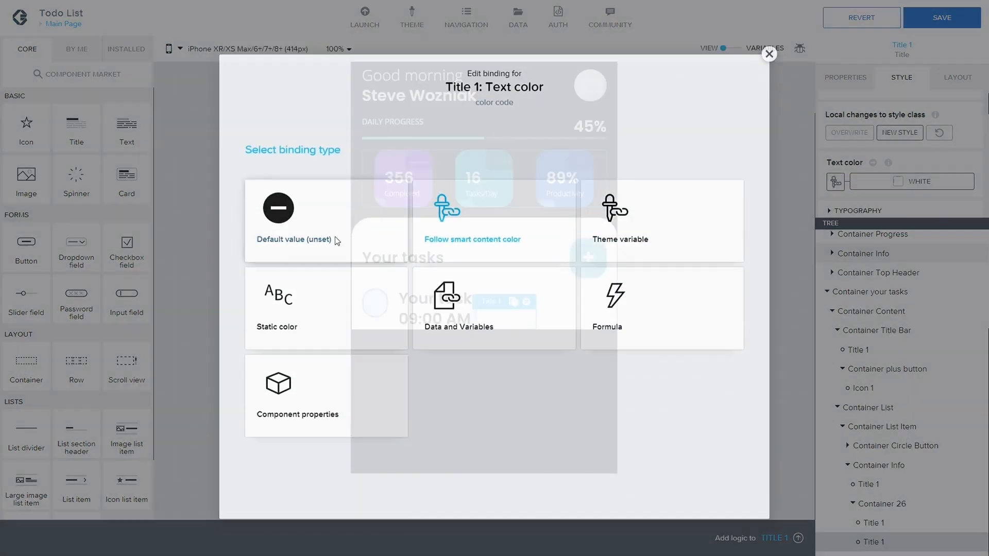
left_click(337, 241)
scroll(873, 168, "down", 2)
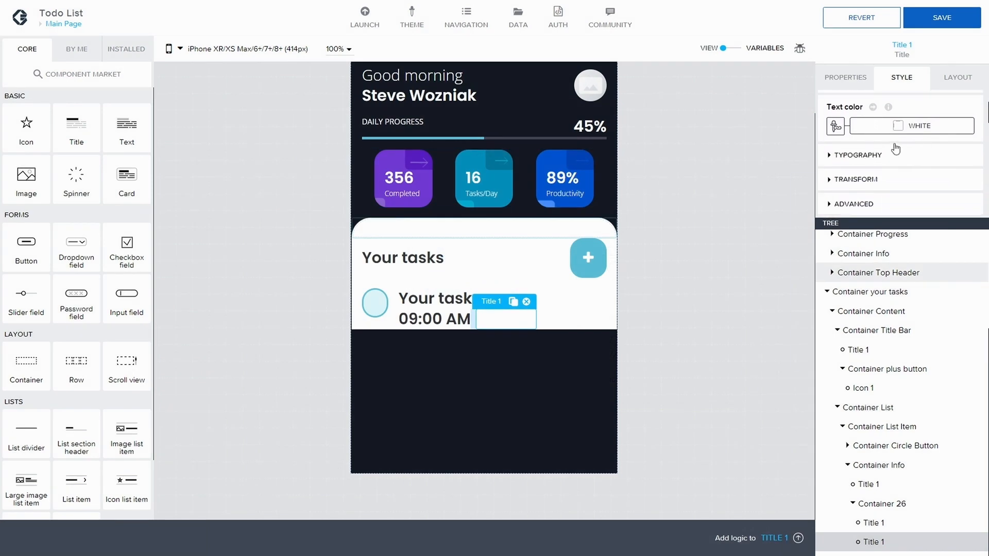
scroll(895, 148, "up", 2)
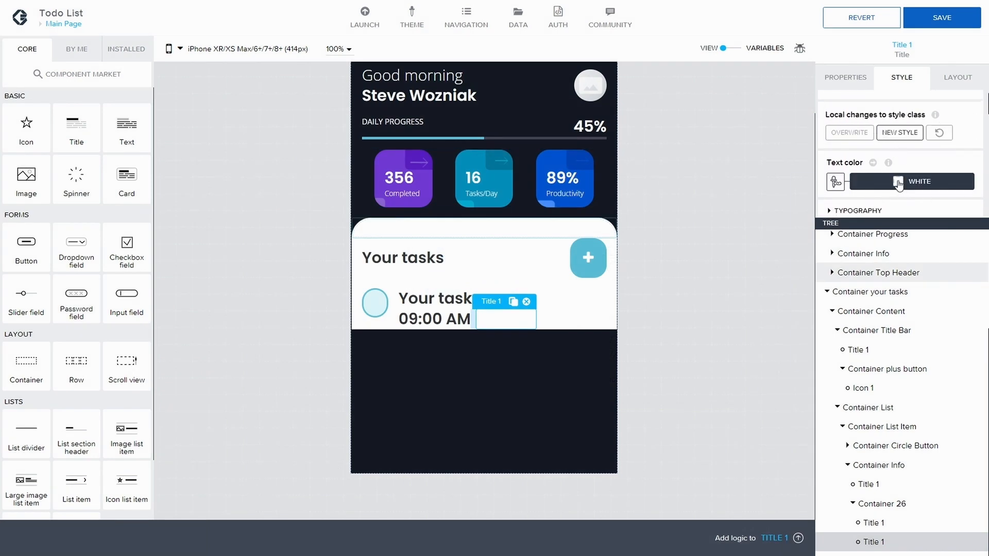
- Set the text size of the Small Grey Text style to Text XS in its typography settings
scroll(898, 186, "down", 3)
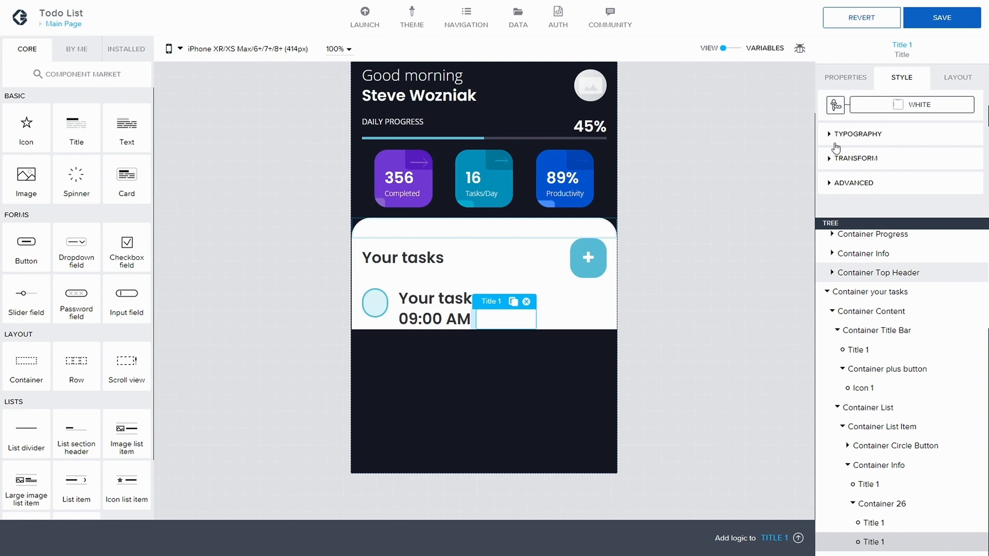
left_click(830, 135)
scroll(870, 146, "down", 2)
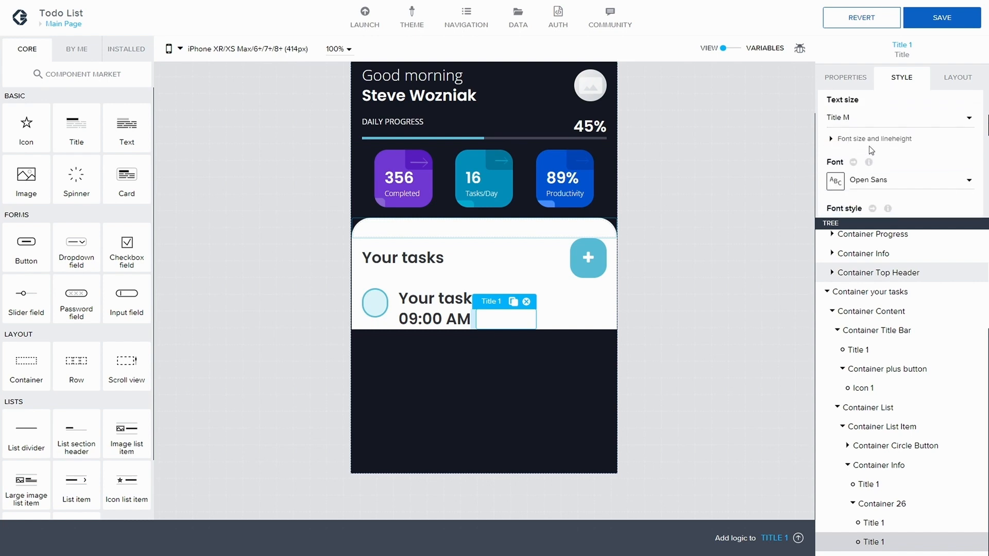
left_click(876, 121)
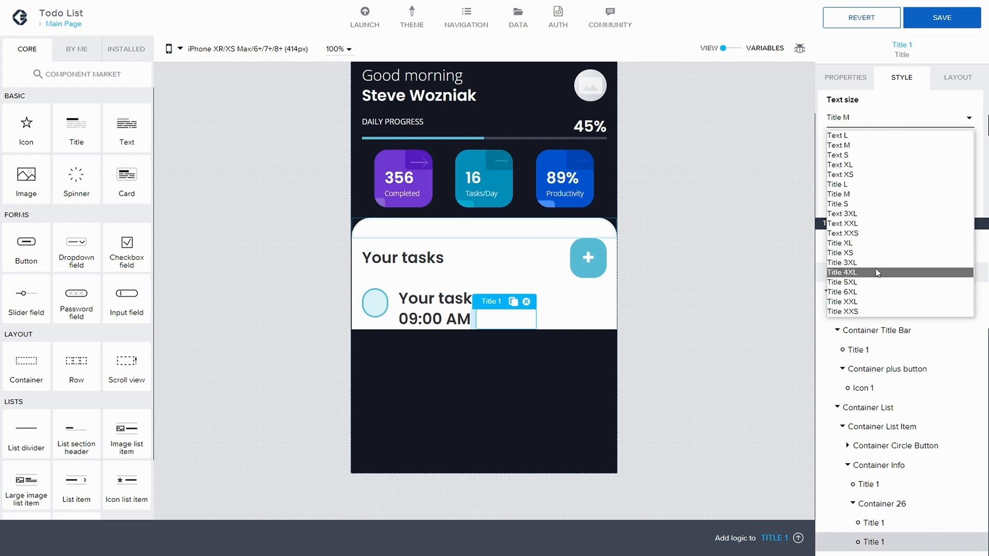
left_click(871, 179)
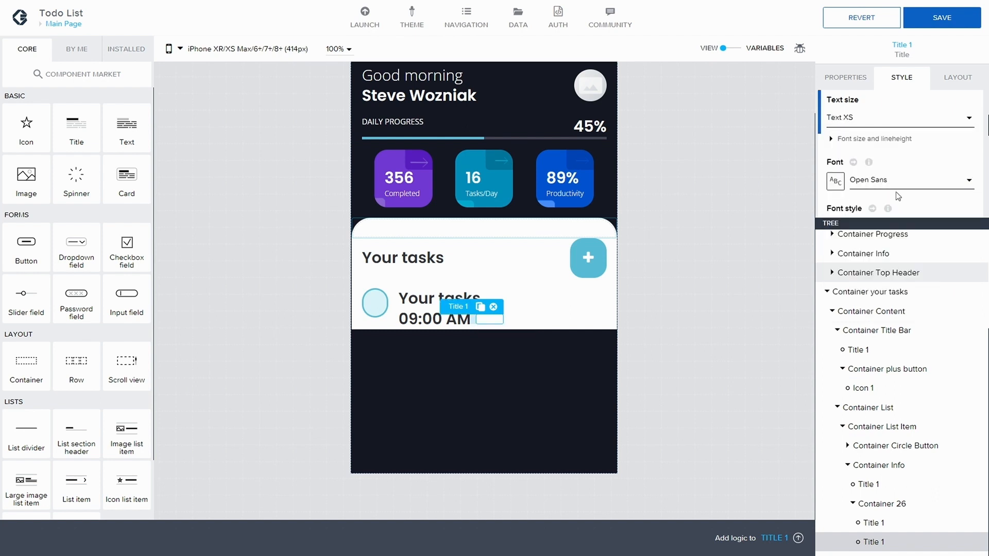
scroll(896, 188, "down", 2)
scroll(884, 180, "down", 1)
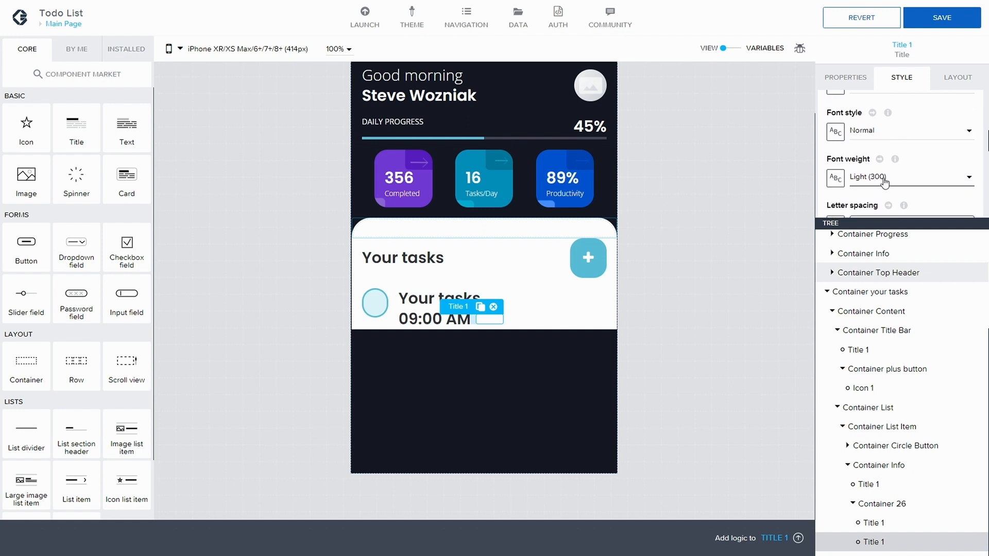
- Set the text color of the Small Grey Text style to Neutral low contrast and save the application
scroll(884, 181, "up", 3)
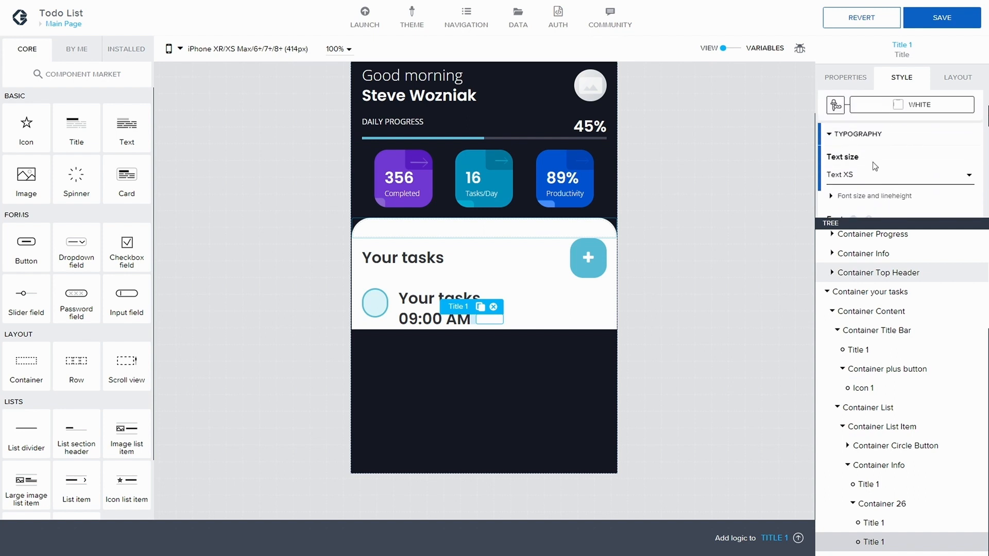
scroll(874, 165, "up", 1)
left_click(882, 162)
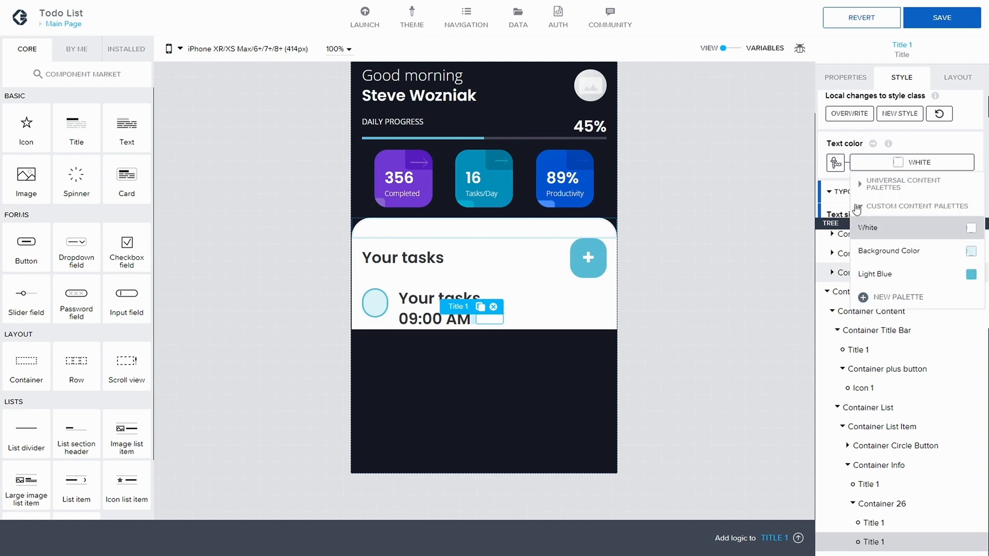
left_click(859, 187)
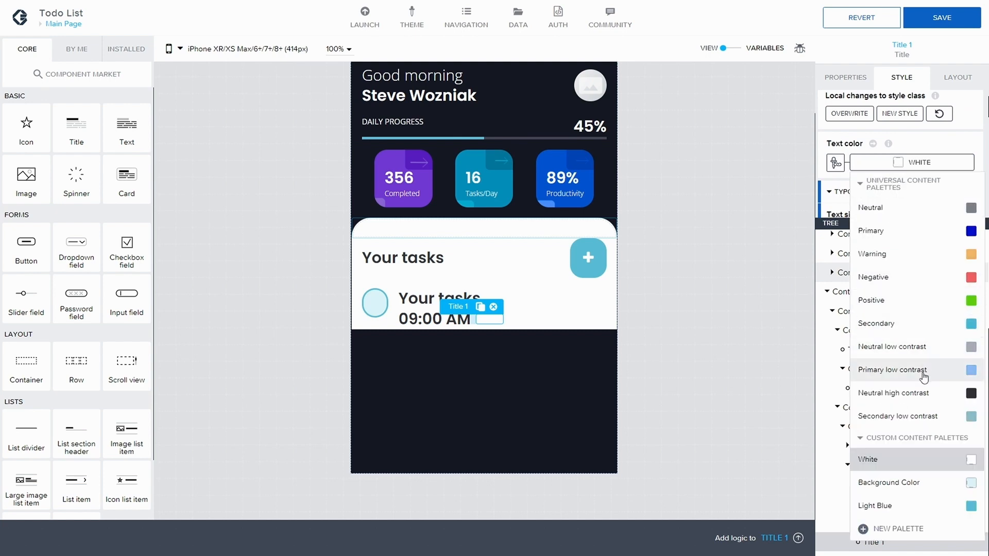
left_click(922, 356)
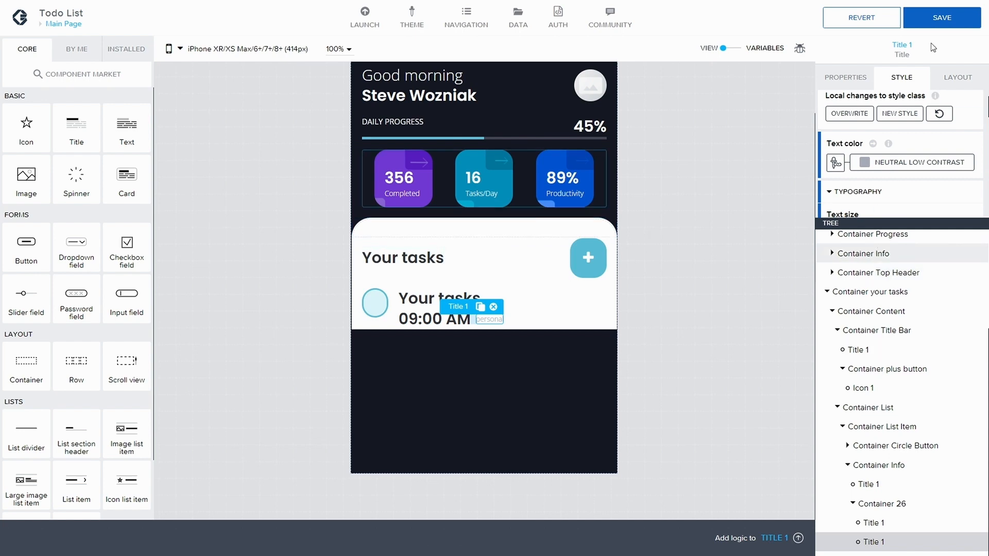
scroll(870, 118, "down", 3)
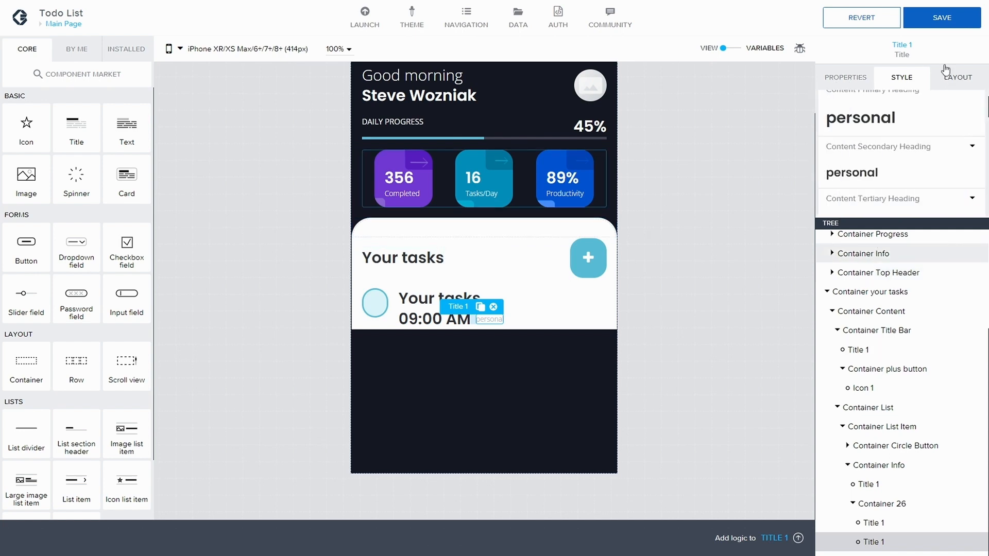
left_click(950, 26)
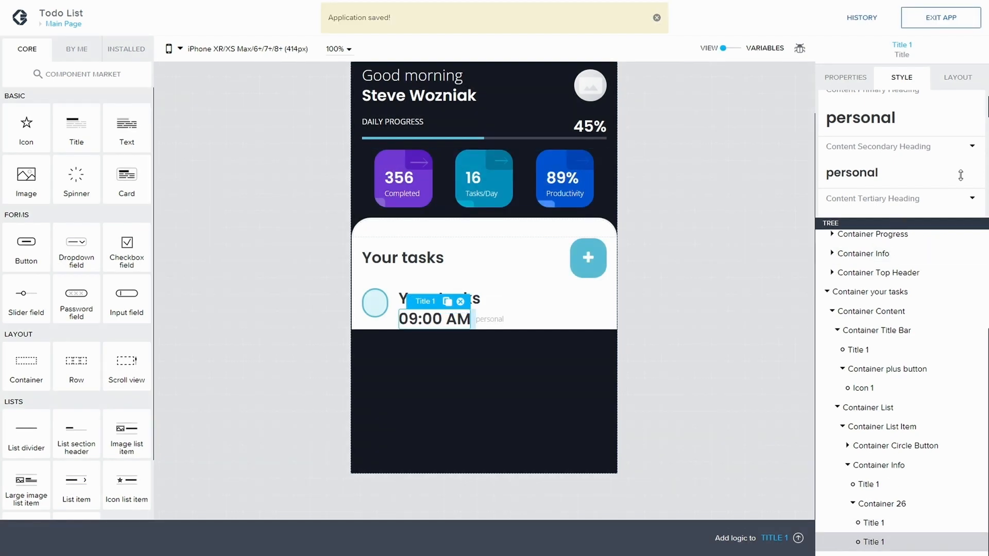
- Apply the Small Grey Text style to the "09:00 AM" title
scroll(958, 176, "down", 10)
left_click(913, 187)
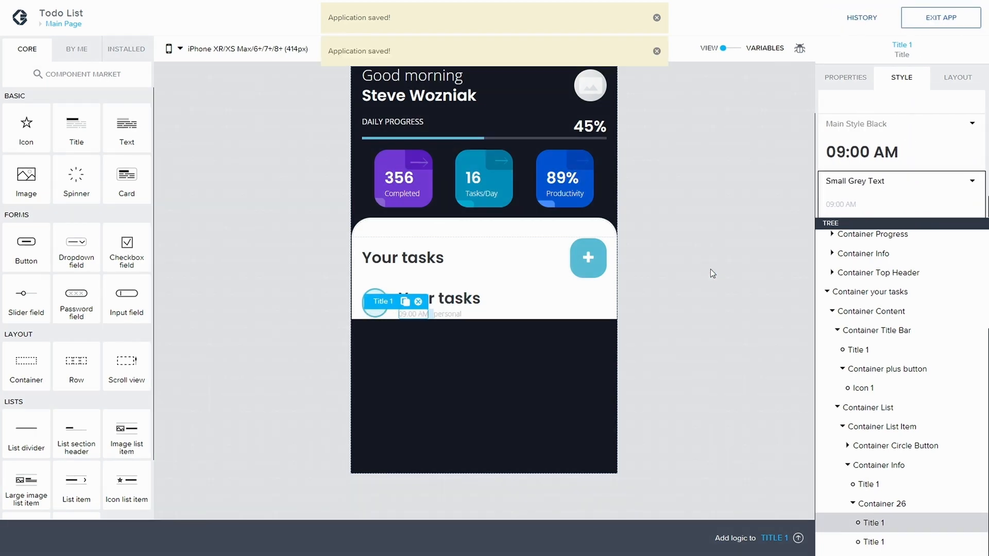
- Align the components of Container 26 vertically to the middle and save the application
left_click(881, 503)
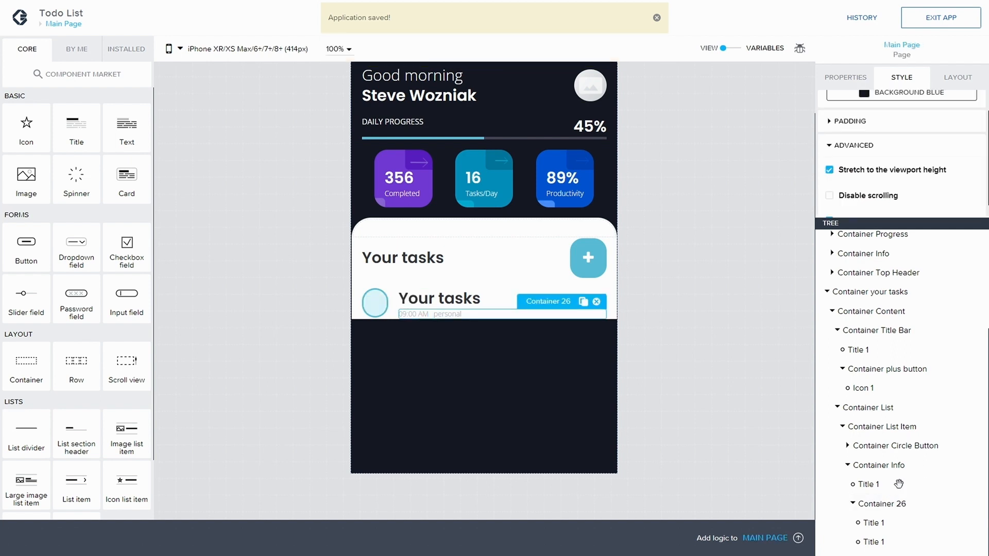
left_click(957, 78)
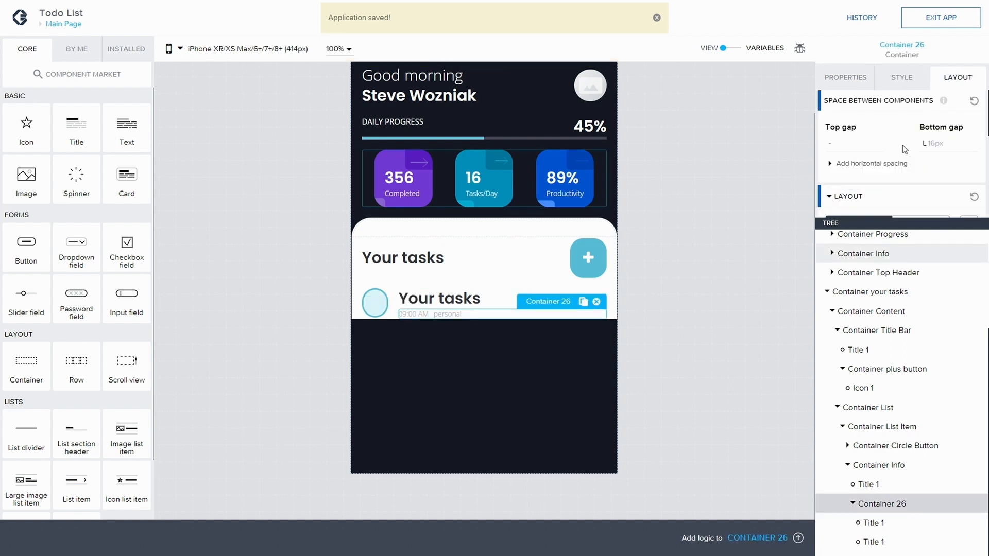
scroll(882, 205, "down", 2)
scroll(857, 207, "down", 1)
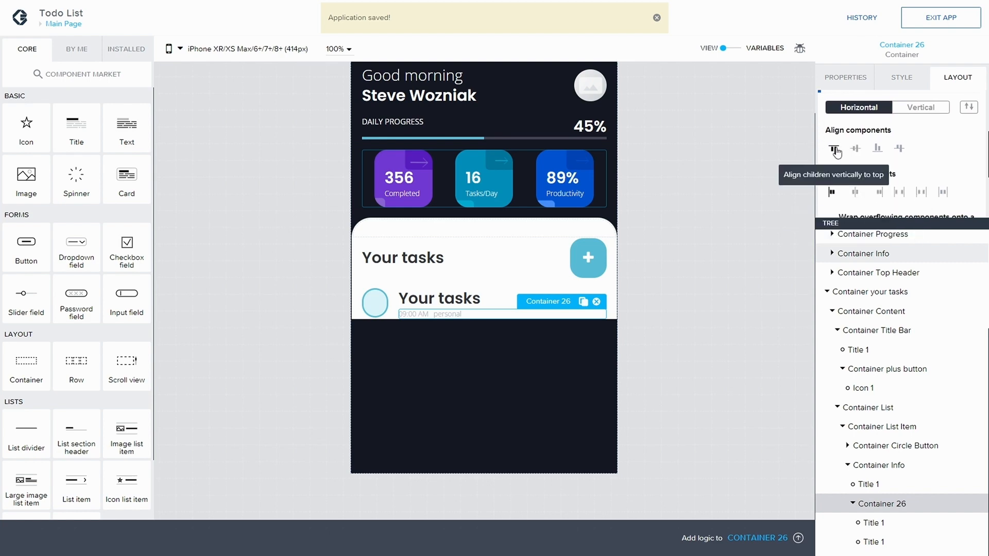
left_click(855, 149)
left_click(940, 21)
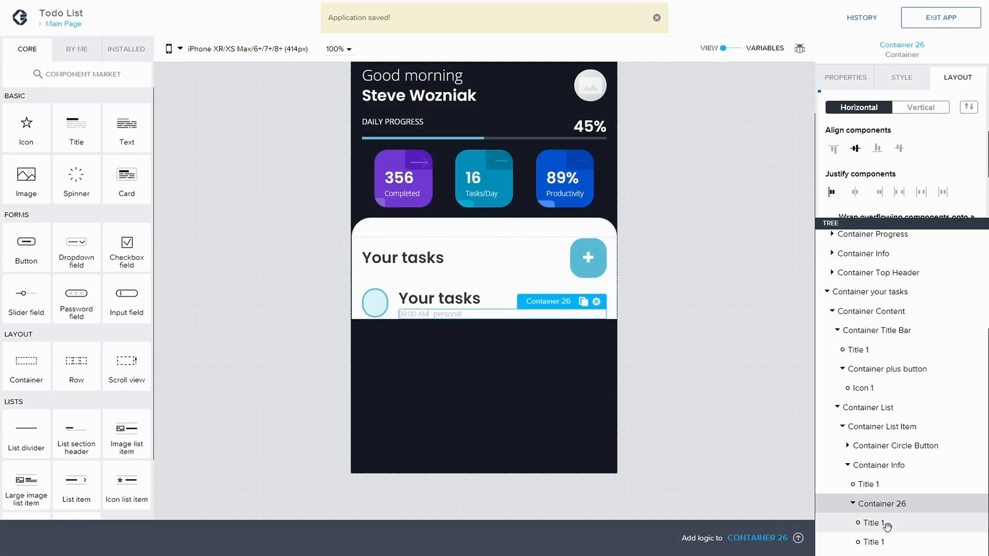
- Capitalize the content of the "personal" title so it reads "Personal" and save the application
left_click(891, 542)
left_click(841, 109)
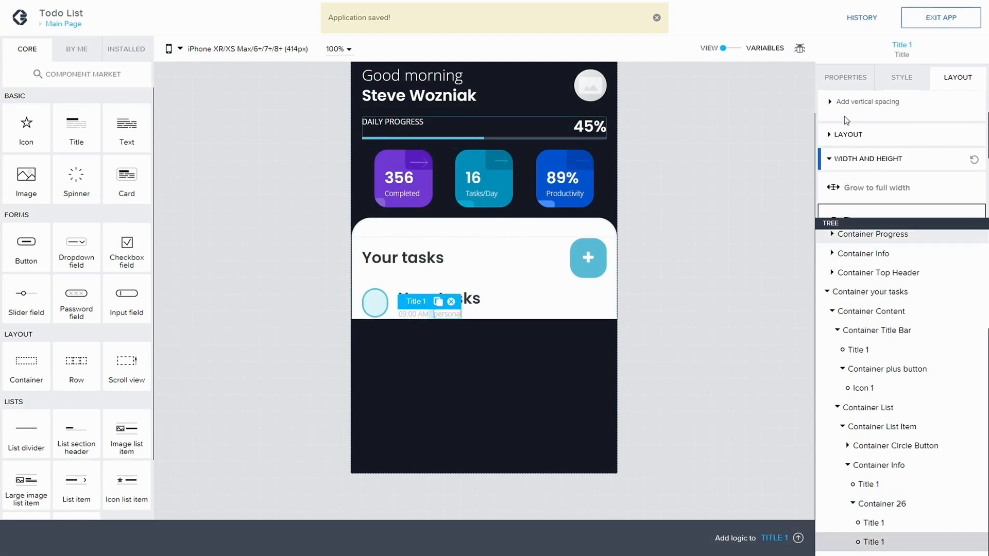
left_click(845, 78)
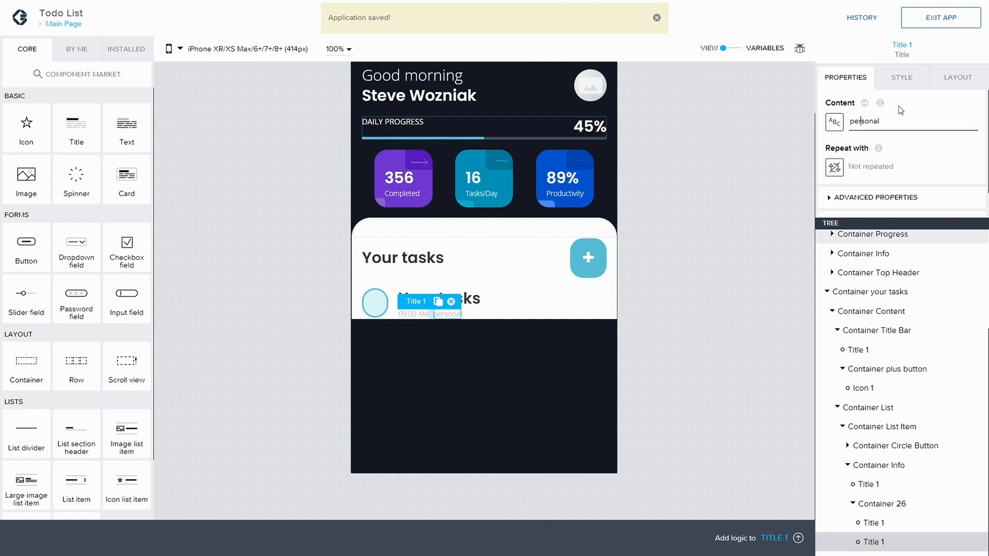
key("Home")
key("Delete")
type("P")
left_click(941, 15)
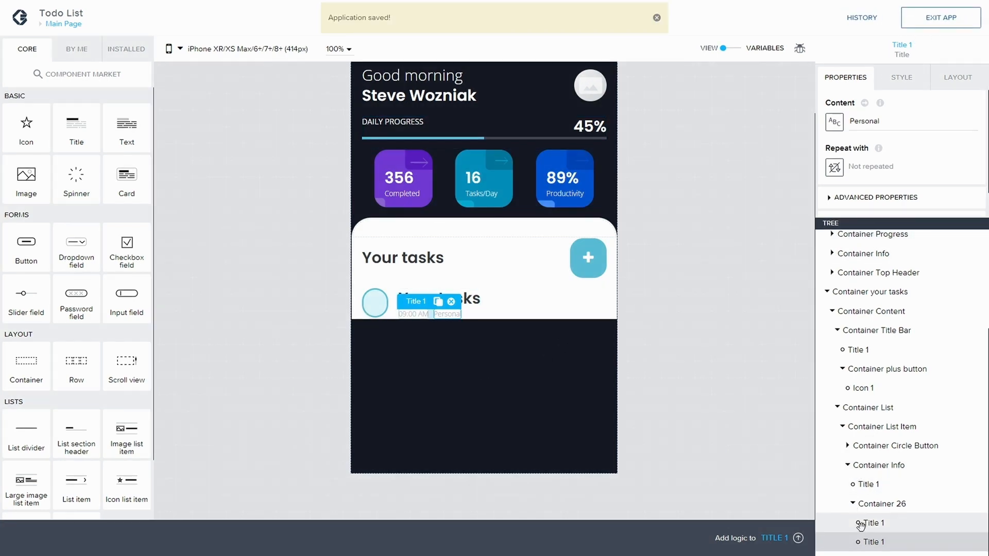
- Set the left gap of the "Personal" title to L (16px) and save the application
left_click(957, 78)
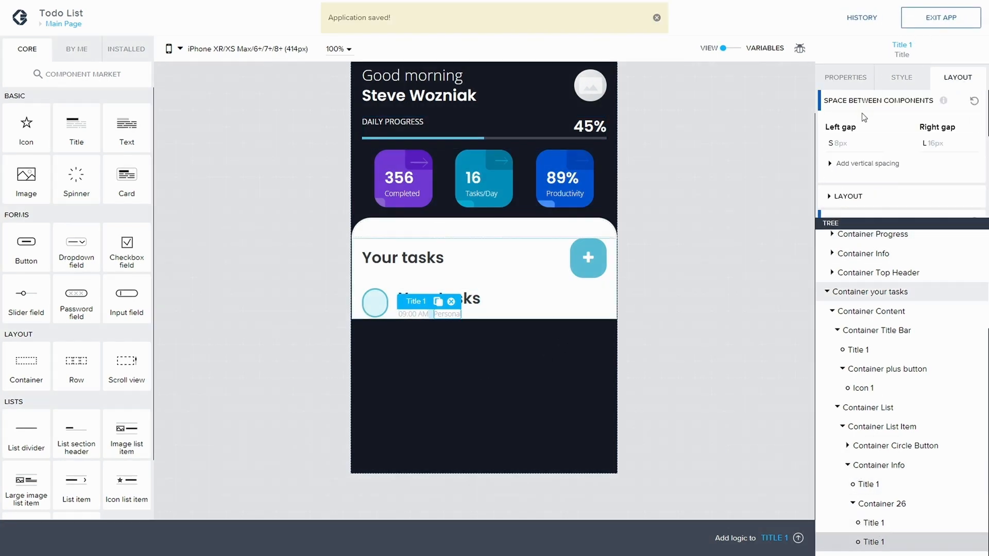
left_click(841, 148)
left_click(808, 243)
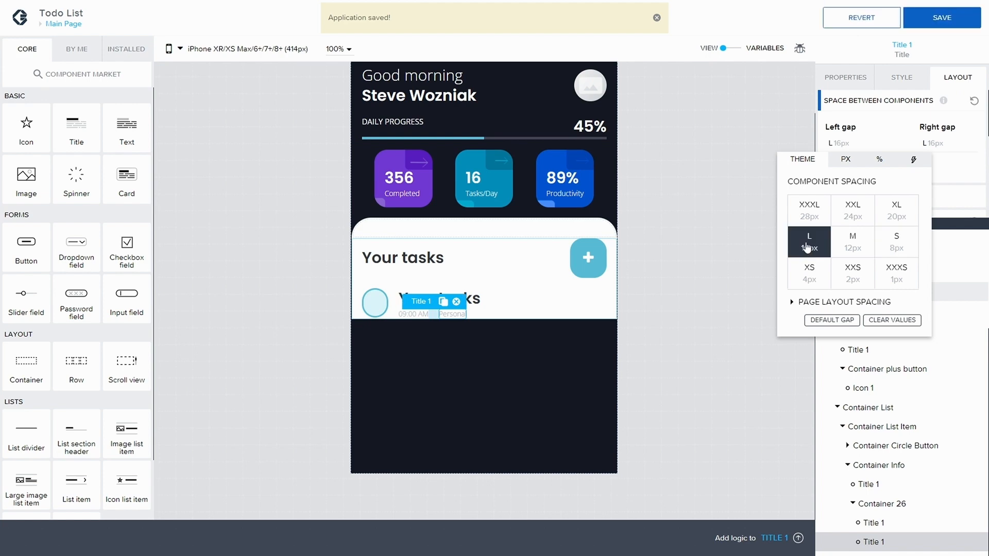
left_click(949, 24)
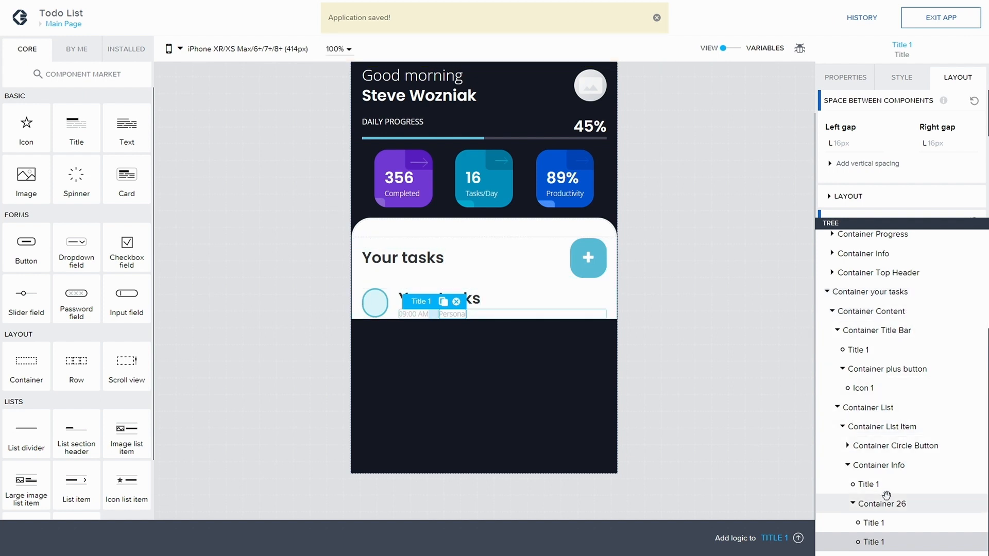
- Duplicate the Main Style Black class of the list item's "Your tasks" title as a new style class named "Main Style Medium"
left_click(886, 486)
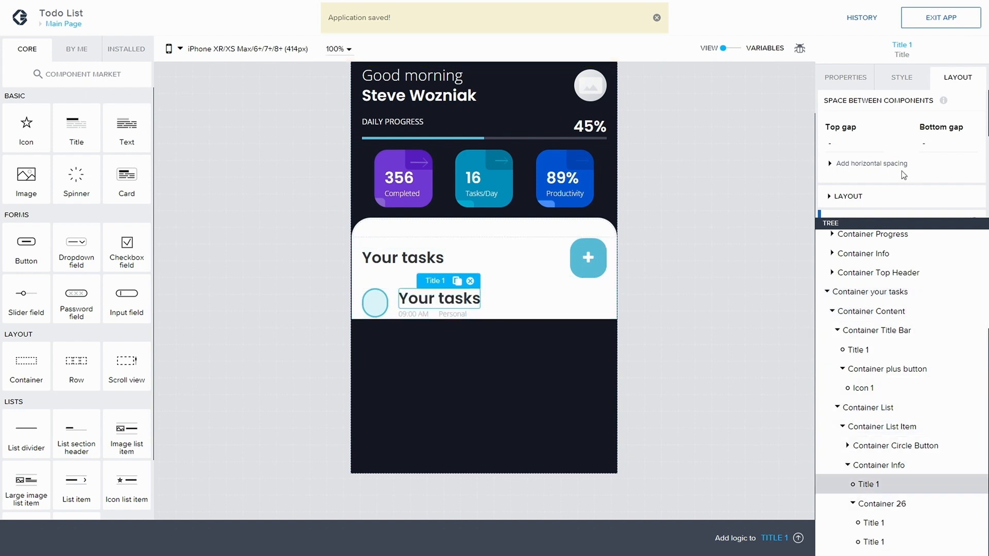
left_click(910, 82)
left_click(971, 123)
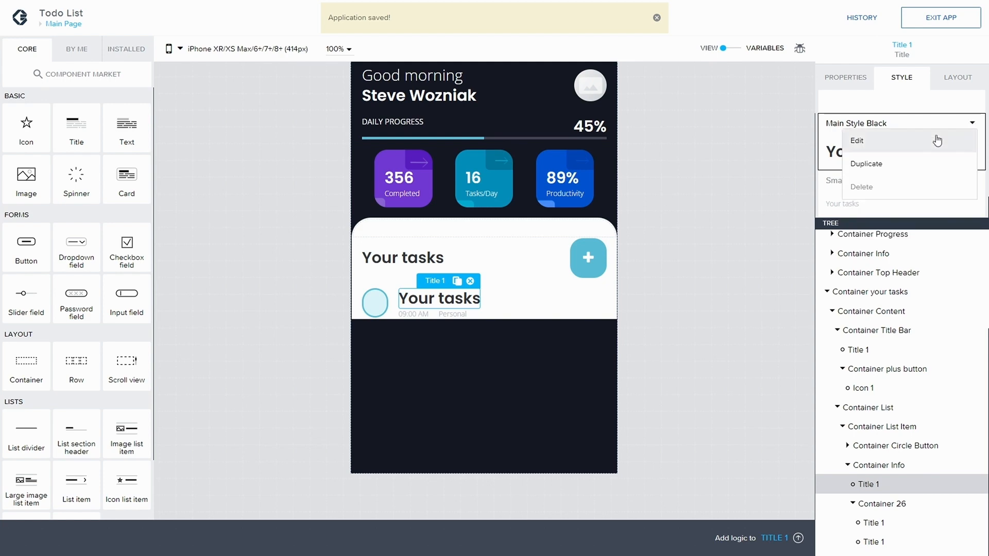
left_click(892, 165)
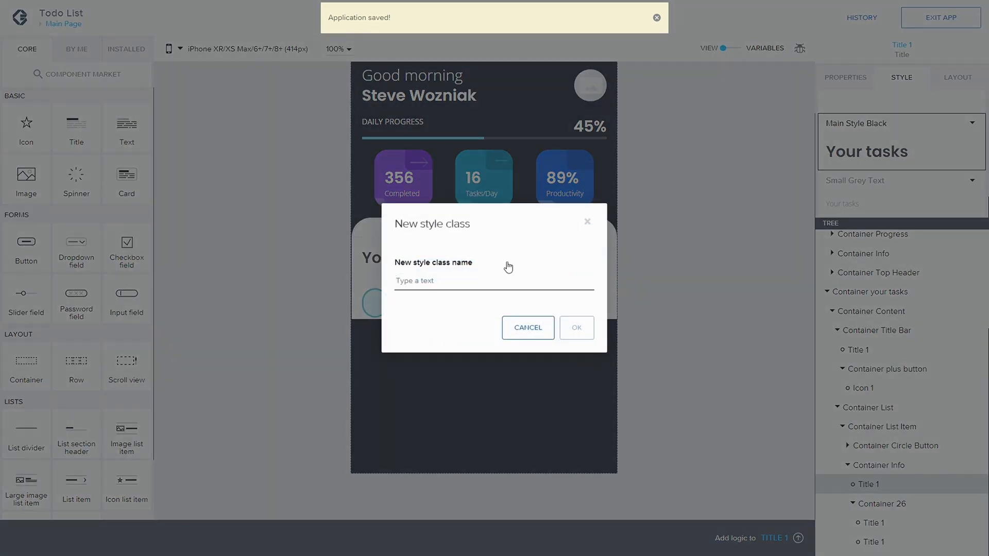
type("Main Style Medium")
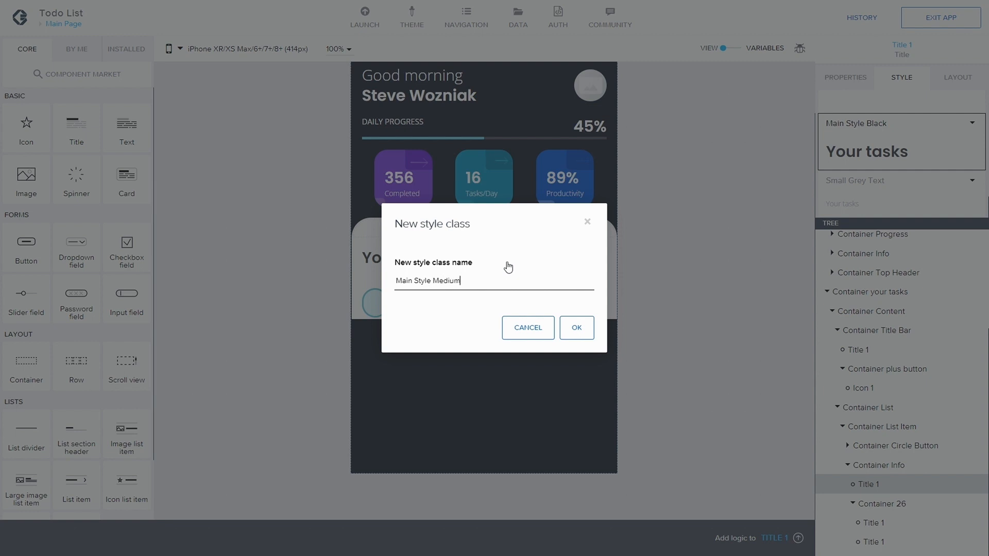
left_click(576, 329)
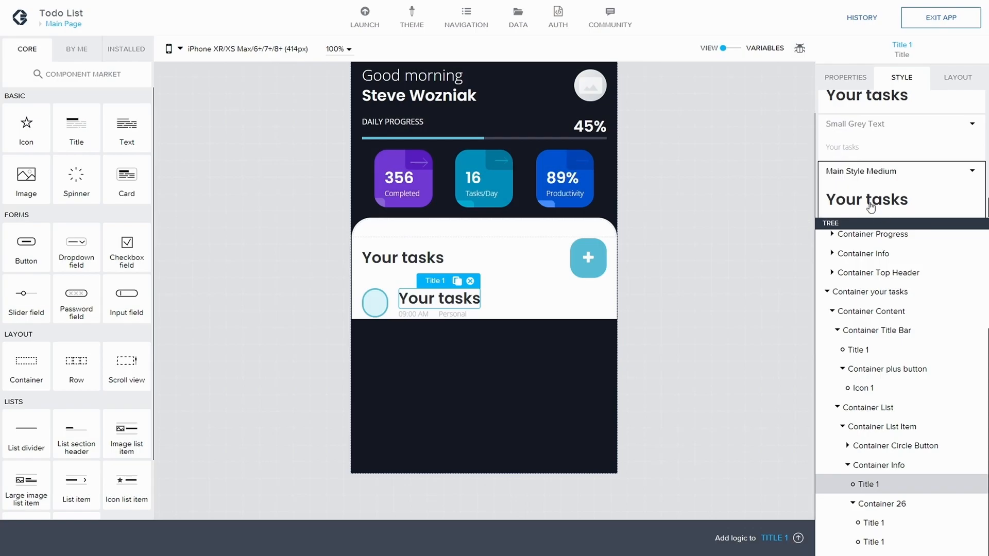
- Set the Main Style Medium class's text size to Text XXL for the list item's title and save the application
left_click(968, 171)
left_click(949, 190)
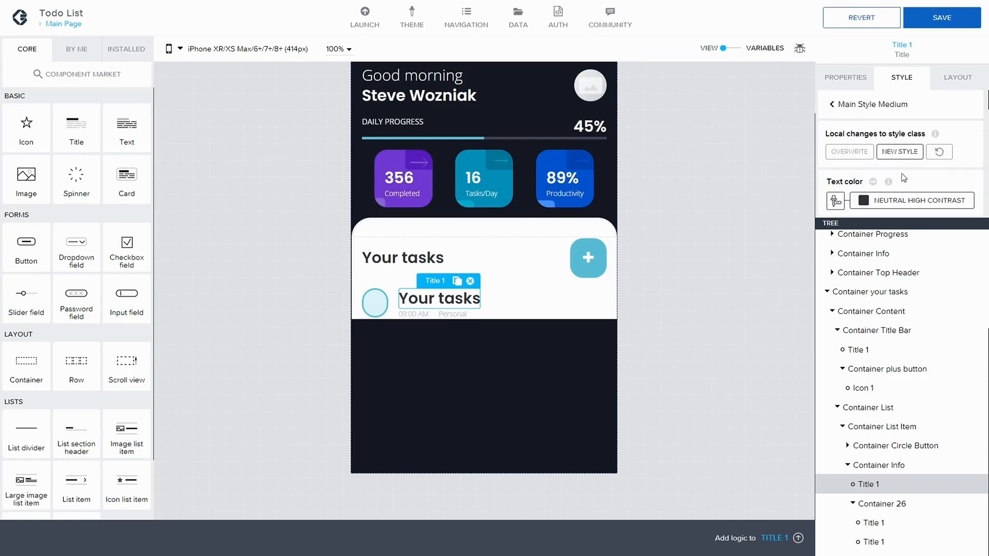
scroll(900, 174, "down", 3)
left_click(871, 170)
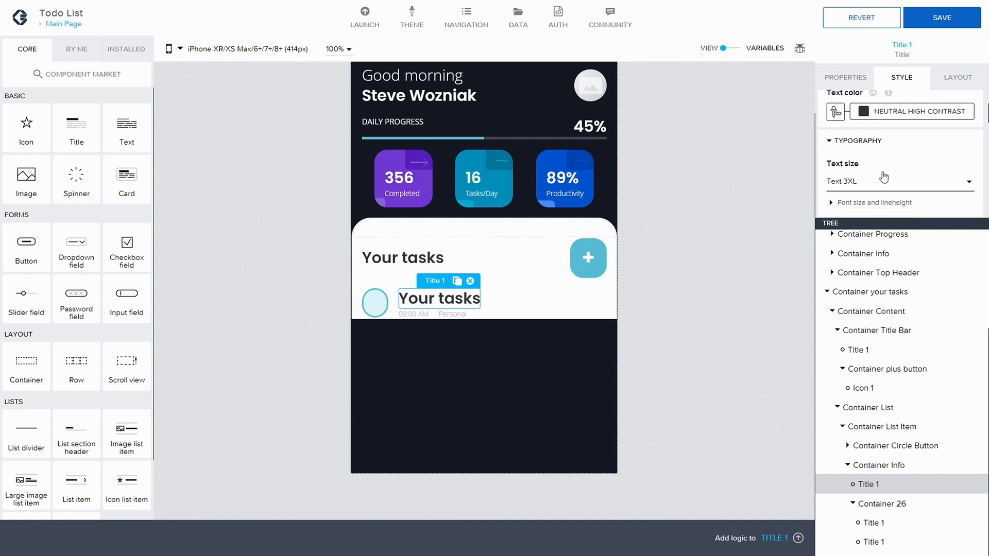
left_click(883, 177)
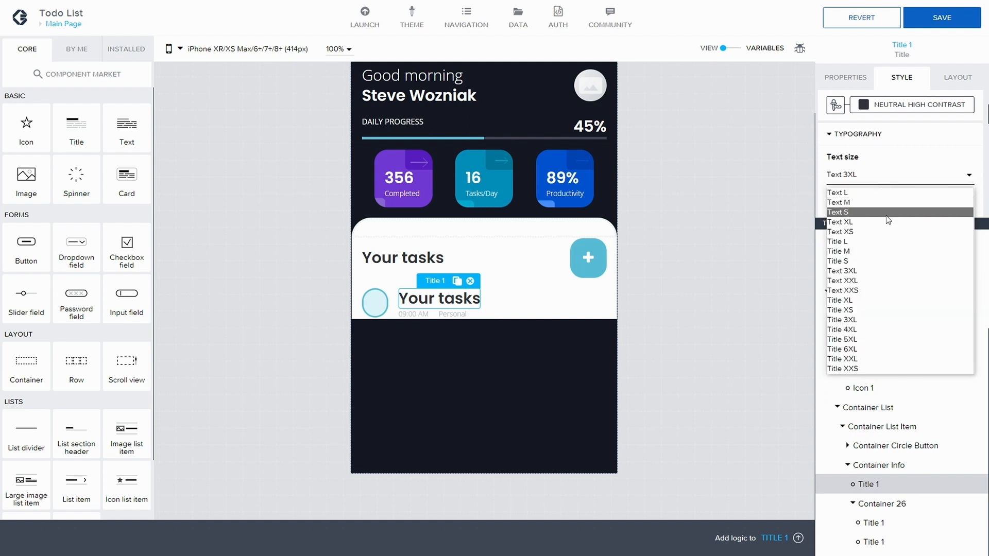
left_click(884, 280)
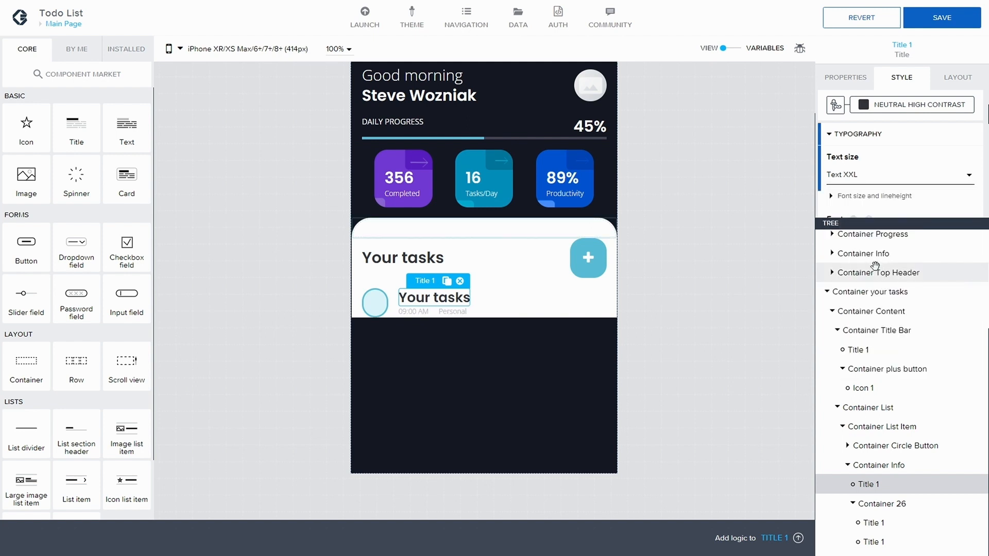
left_click(942, 18)
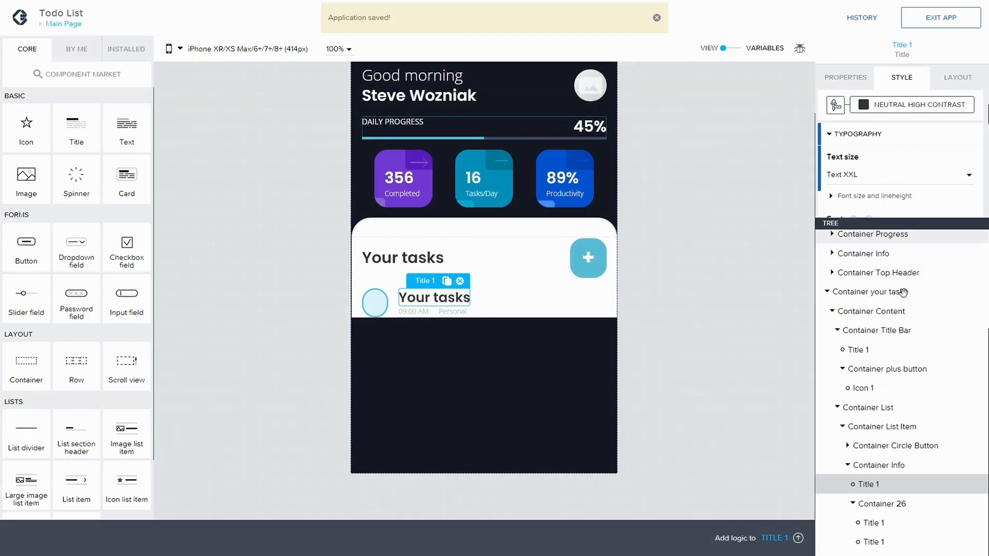
- Give Container List custom sizing with Grow to width and Grow to height
left_click(874, 409)
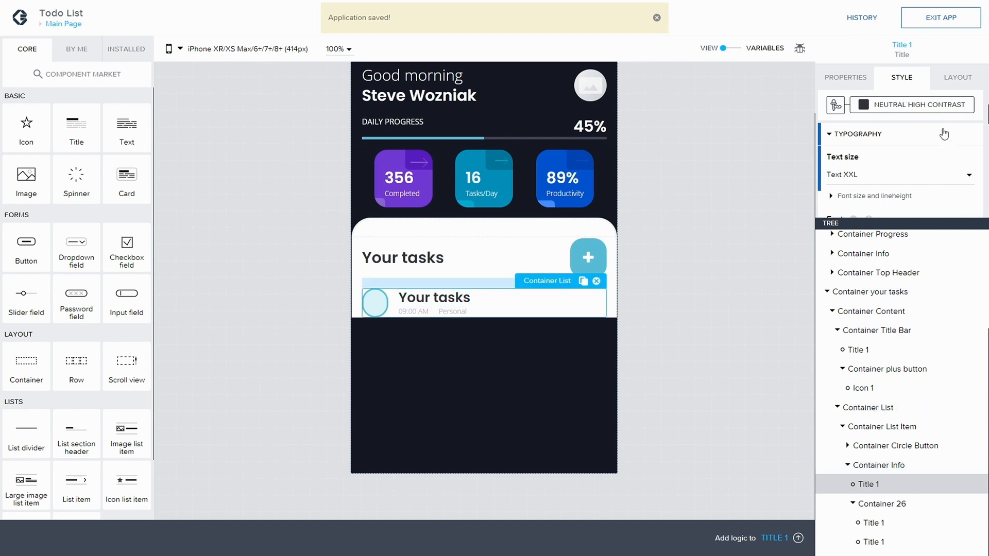
left_click(953, 83)
scroll(953, 113, "down", 1)
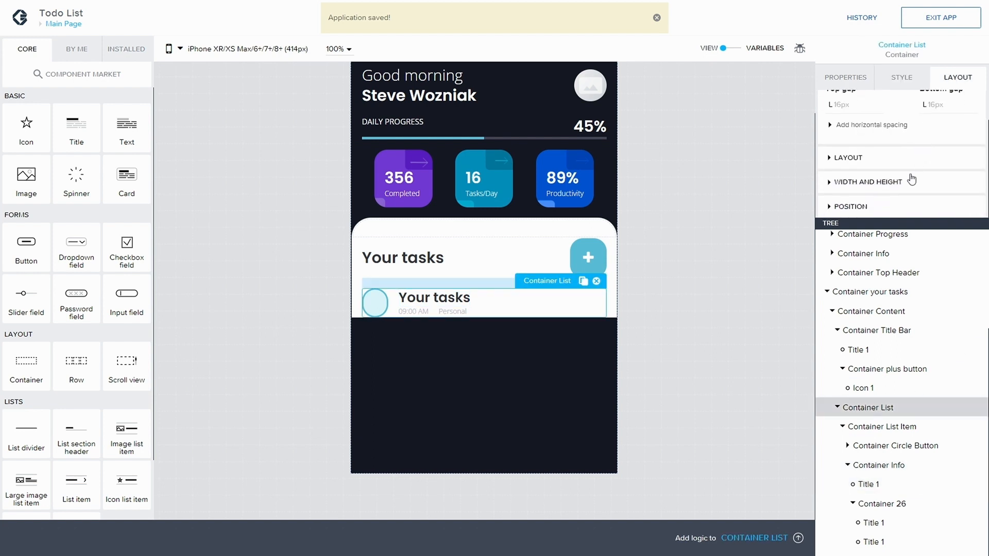
left_click(827, 182)
scroll(853, 180, "down", 2)
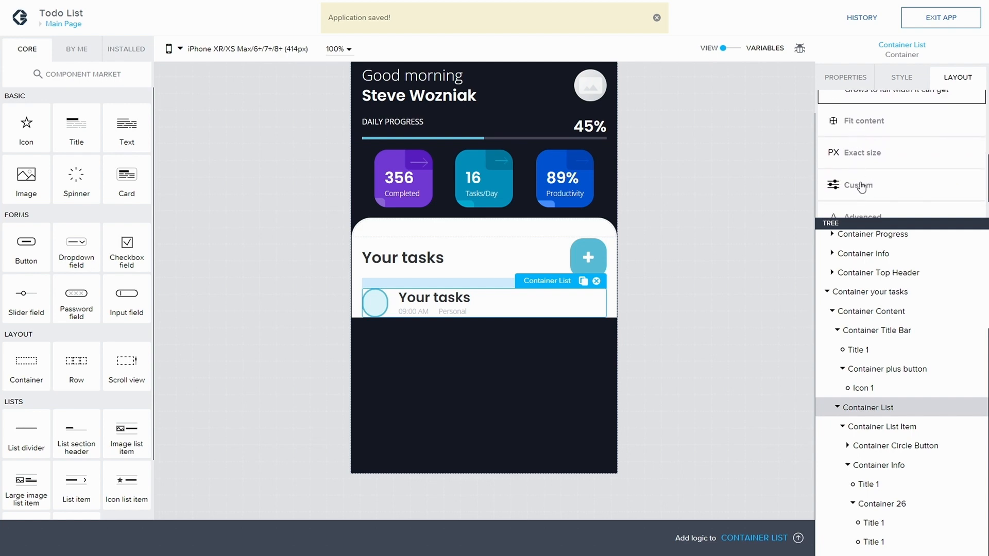
scroll(861, 175, "down", 2)
left_click(858, 149)
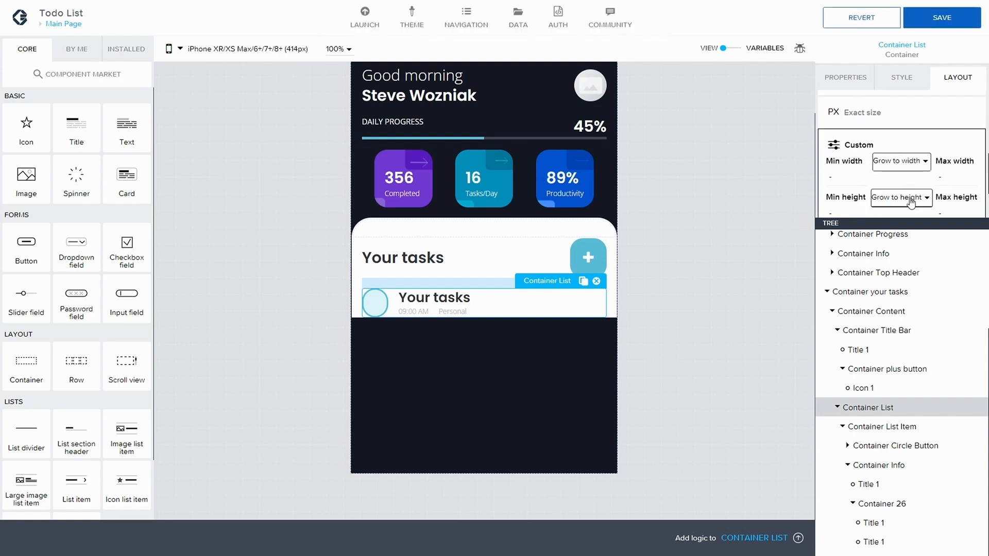
- Give Container your tasks custom sizing with Grow to width and Grow to height, and save the application
left_click(895, 290)
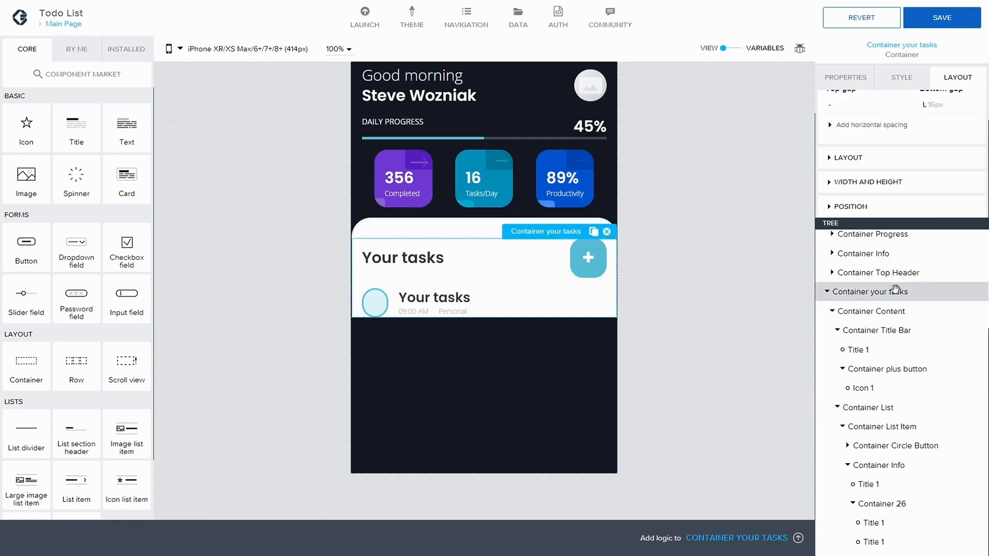
left_click(842, 184)
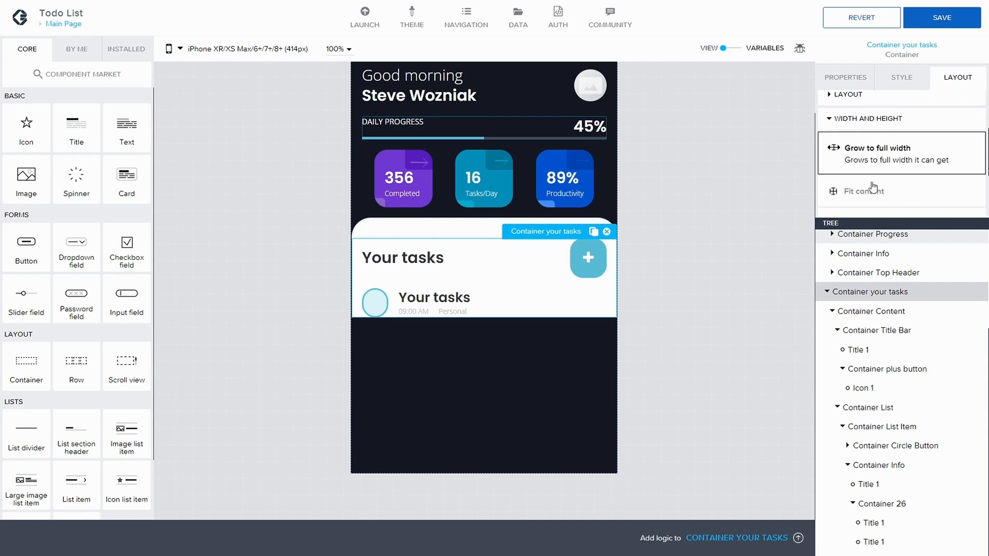
scroll(873, 187, "down", 3)
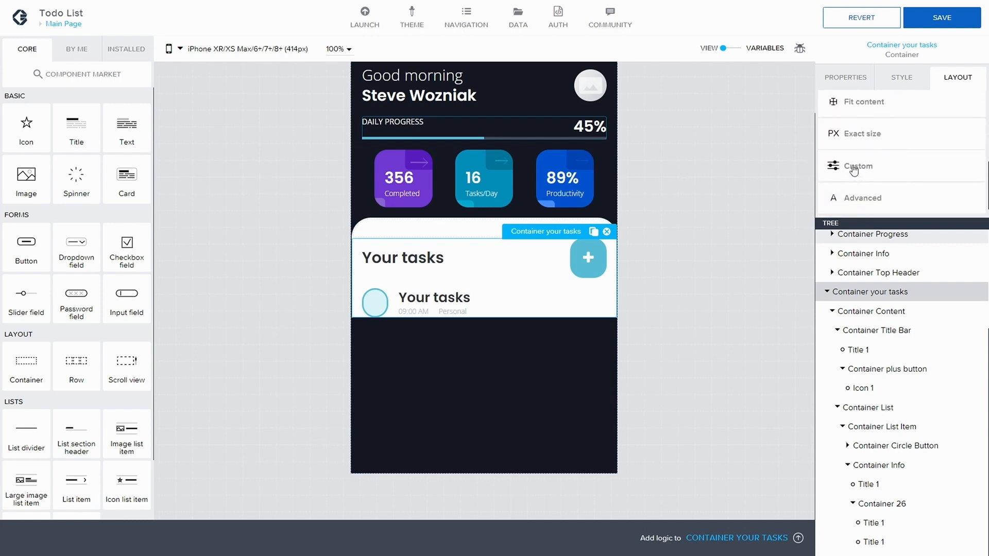
left_click(854, 168)
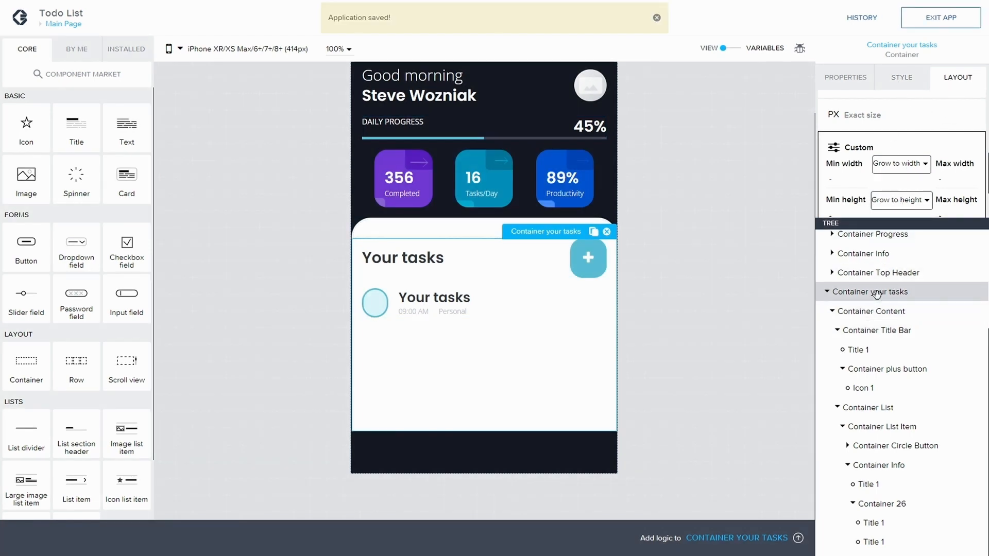
- Clear the bottom padding of the Main Page layout to 0px and save the application
scroll(871, 243, "up", 3)
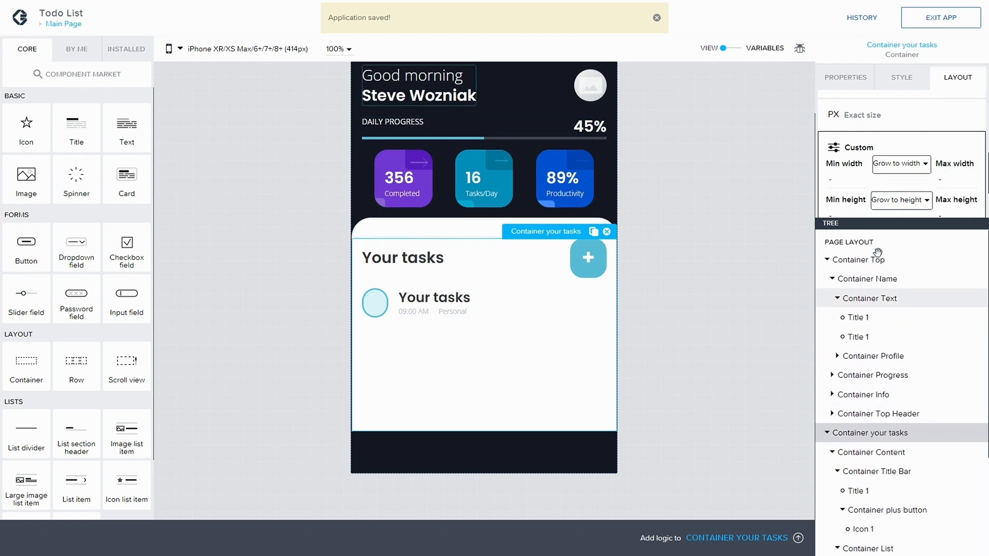
left_click(872, 262)
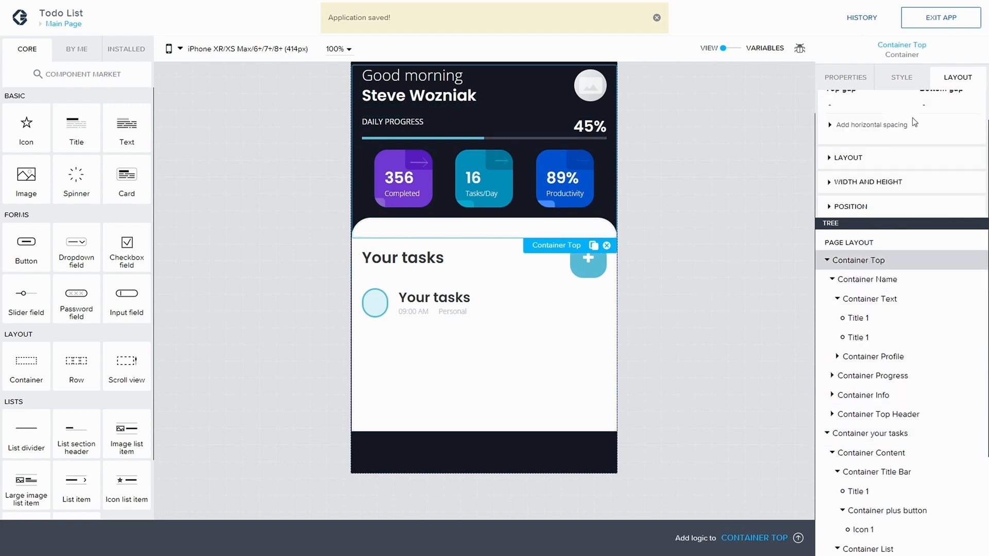
left_click(865, 246)
left_click(901, 82)
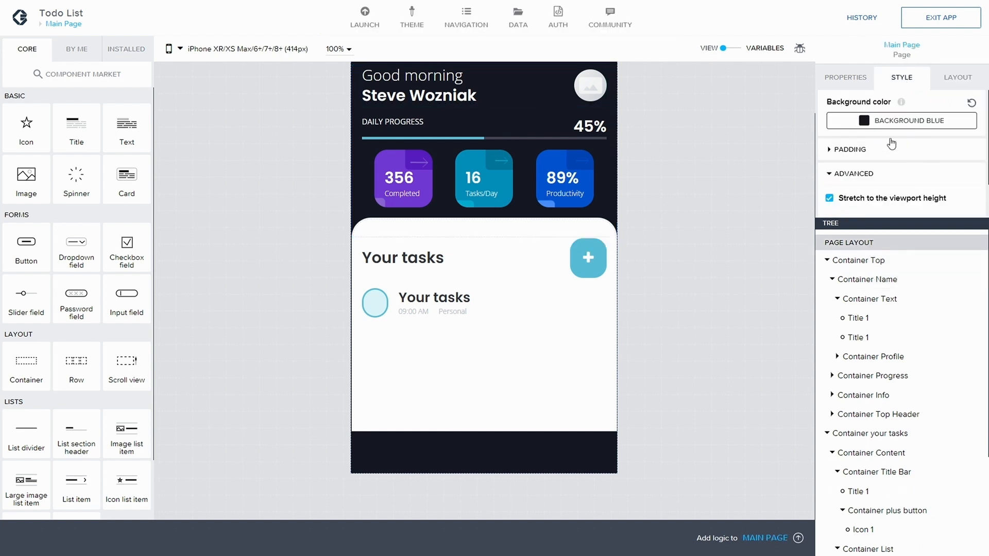
left_click(830, 150)
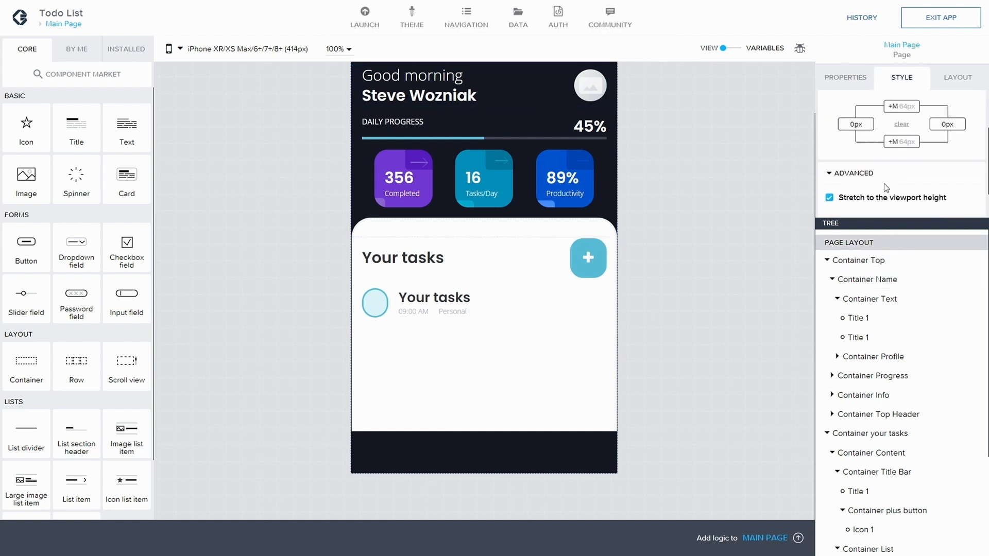
left_click(901, 138)
left_click(938, 385)
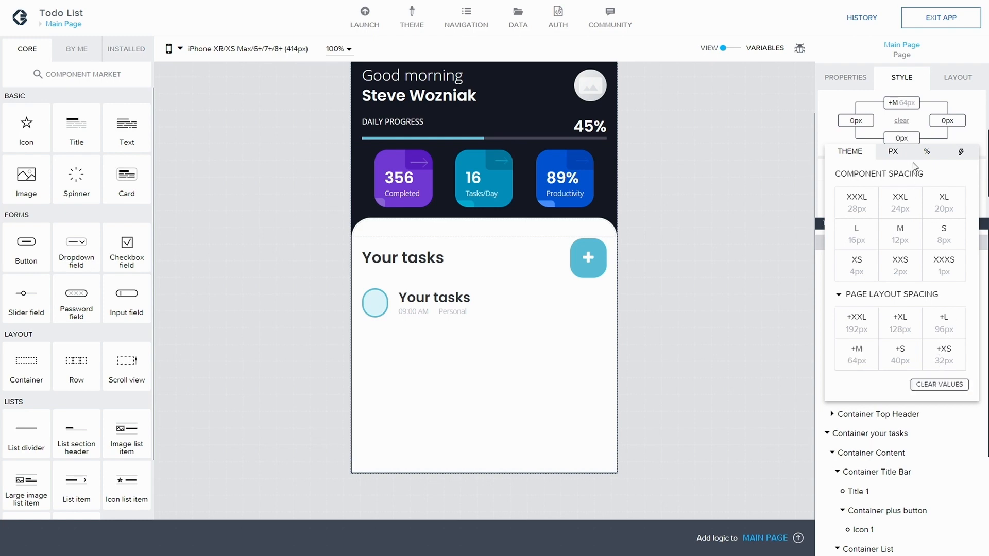
left_click(946, 25)
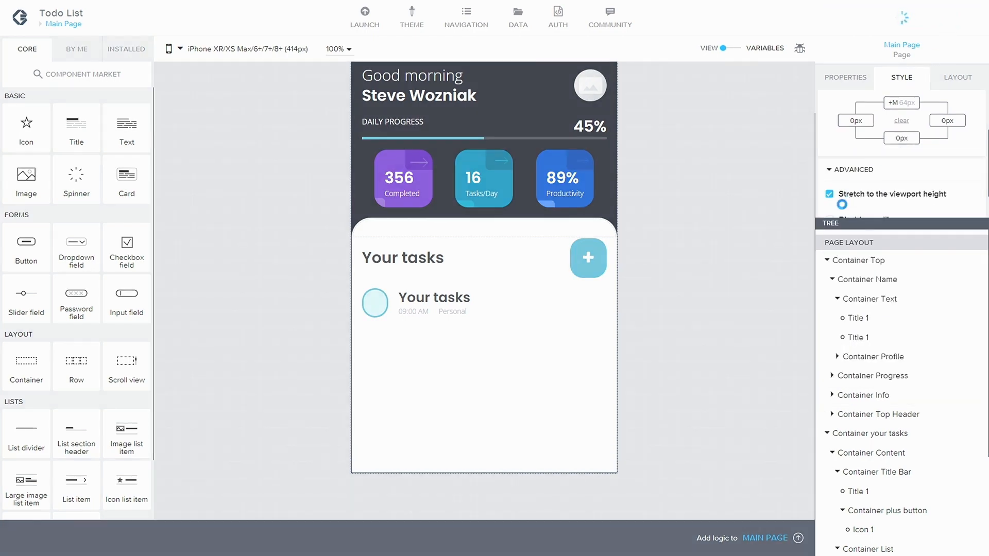
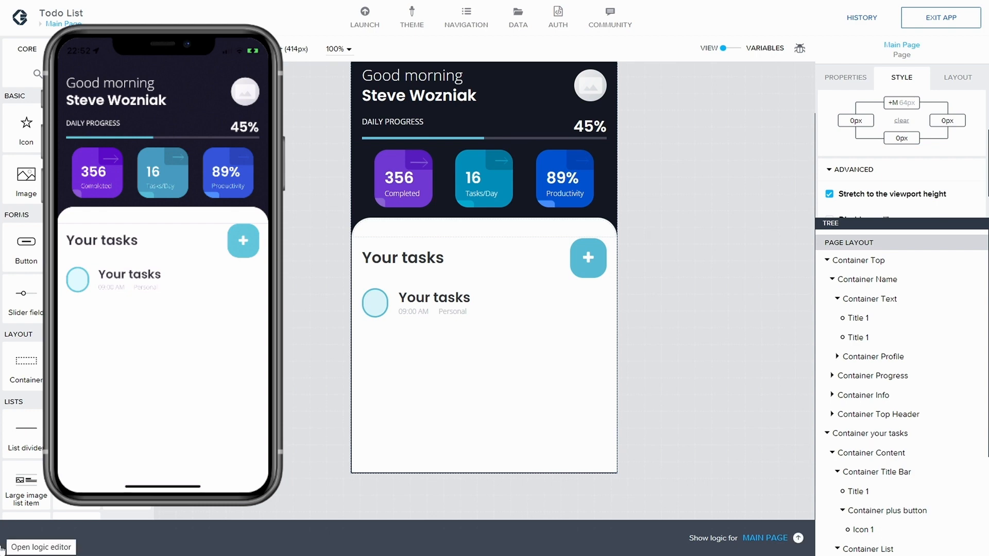
- Collapse the Container Name and Container Content branches in the component tree
left_click(831, 281)
left_click(829, 359)
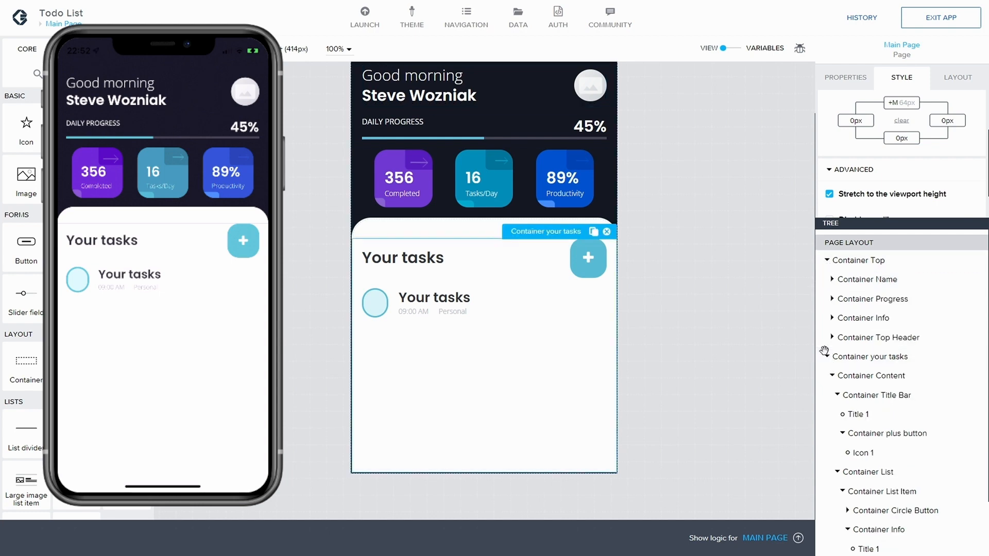
left_click(827, 358)
left_click(827, 358)
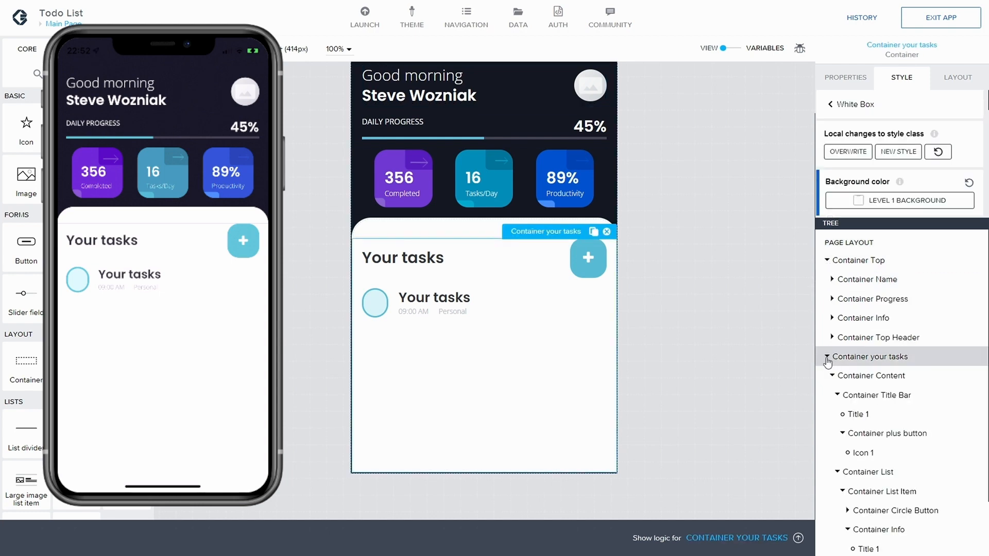
left_click(832, 376)
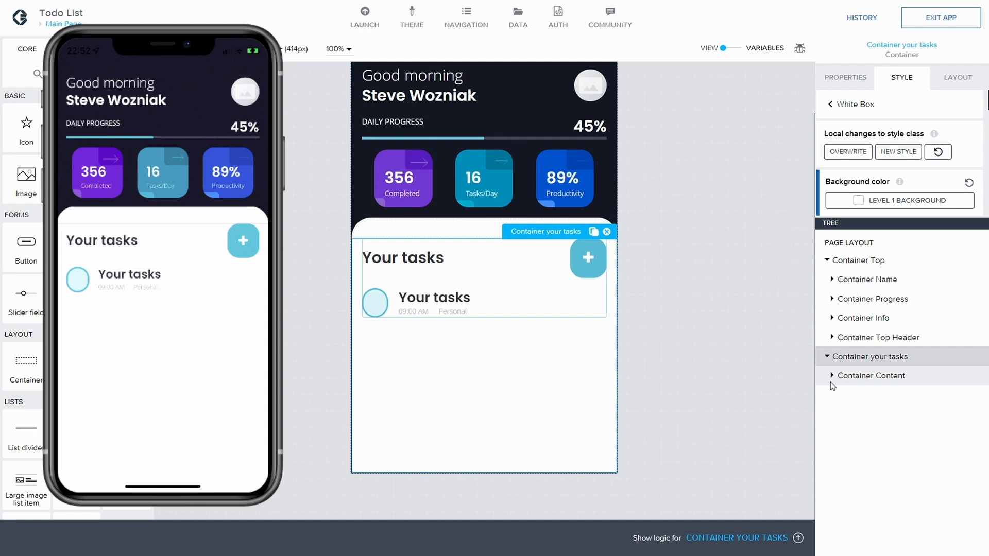
- Set the top gap of Container Top Header to XXXL (28px) and save the application
left_click(847, 337)
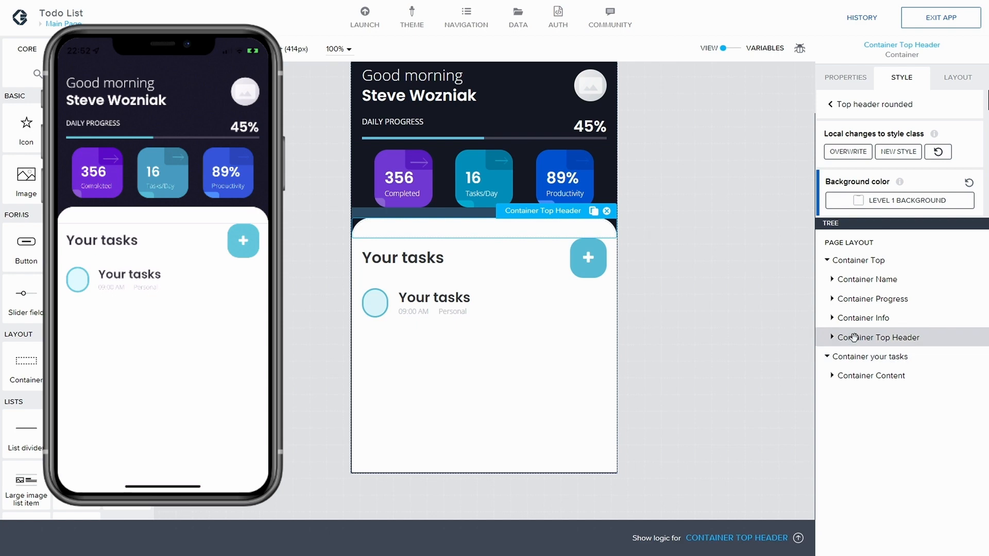
left_click(850, 153)
left_click(956, 78)
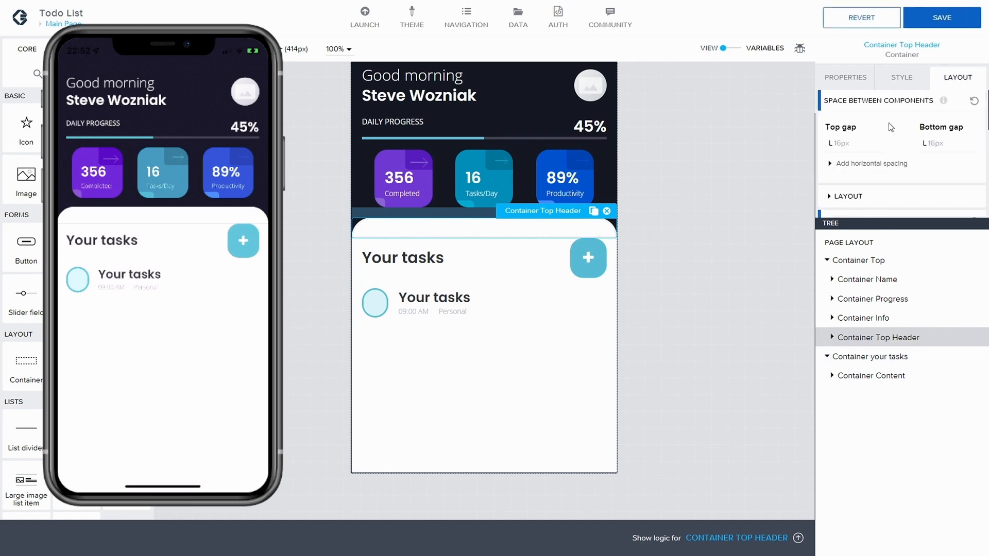
left_click(845, 149)
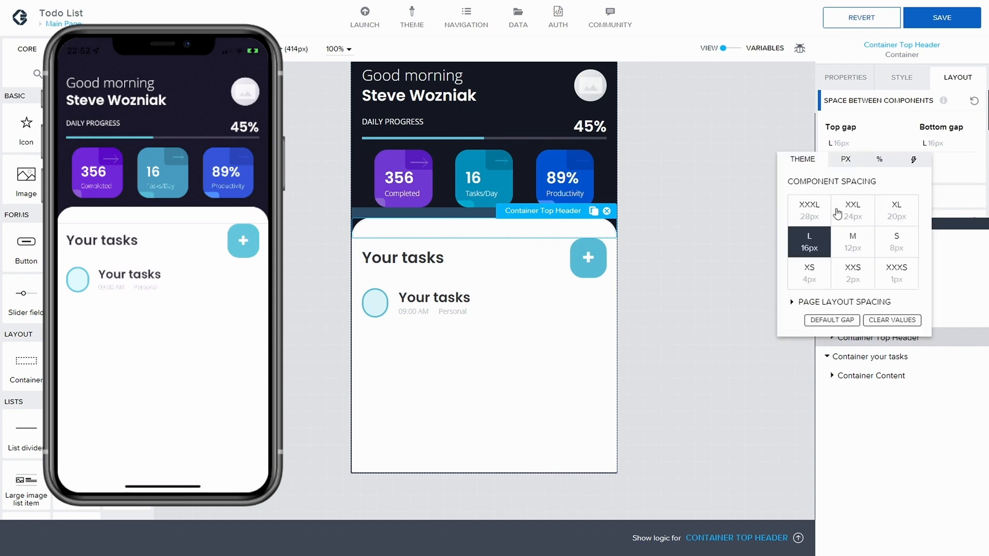
left_click(810, 211)
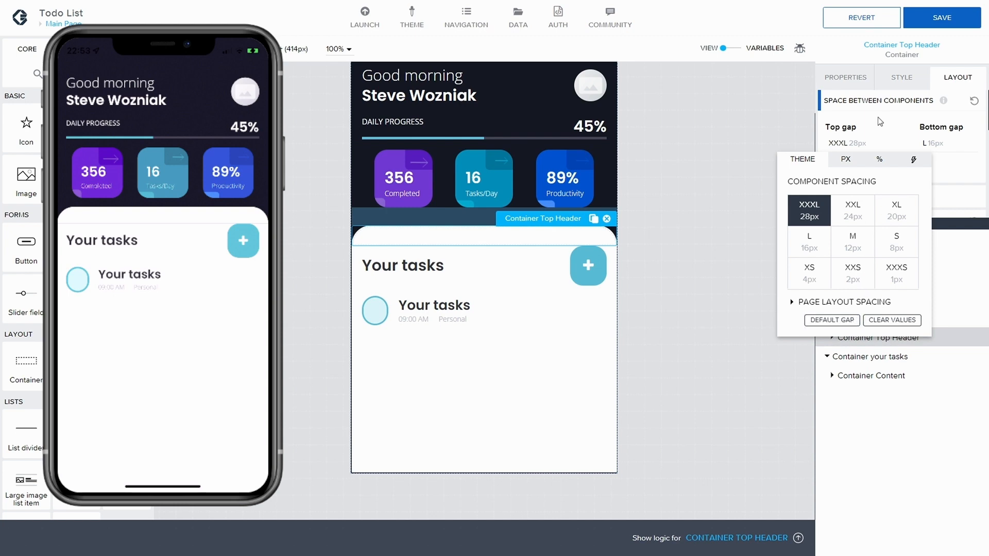
left_click(935, 18)
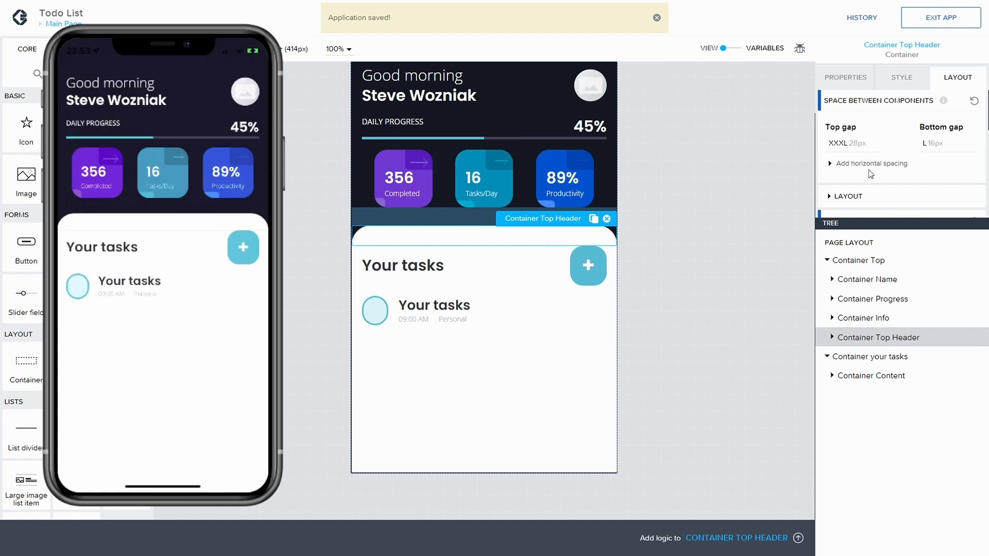
- Set the top gap of Container Progress to the page layout spacing +M (64px) and save the application
left_click(865, 280)
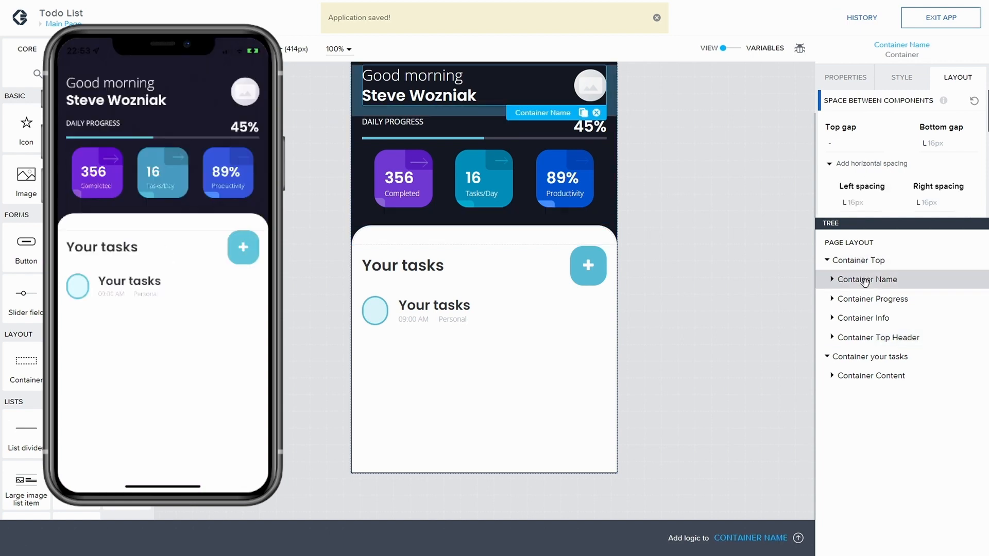
left_click(869, 299)
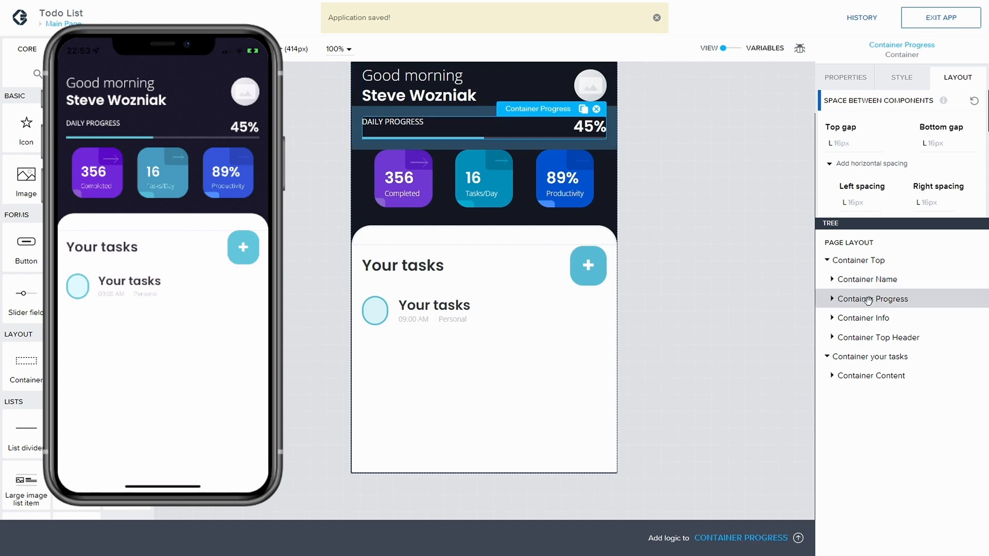
left_click(837, 144)
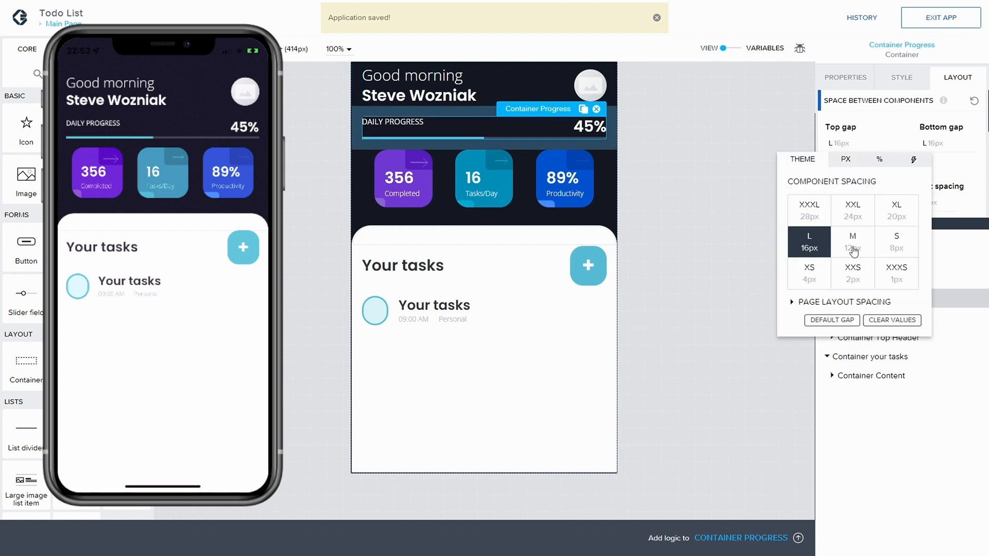
left_click(792, 302)
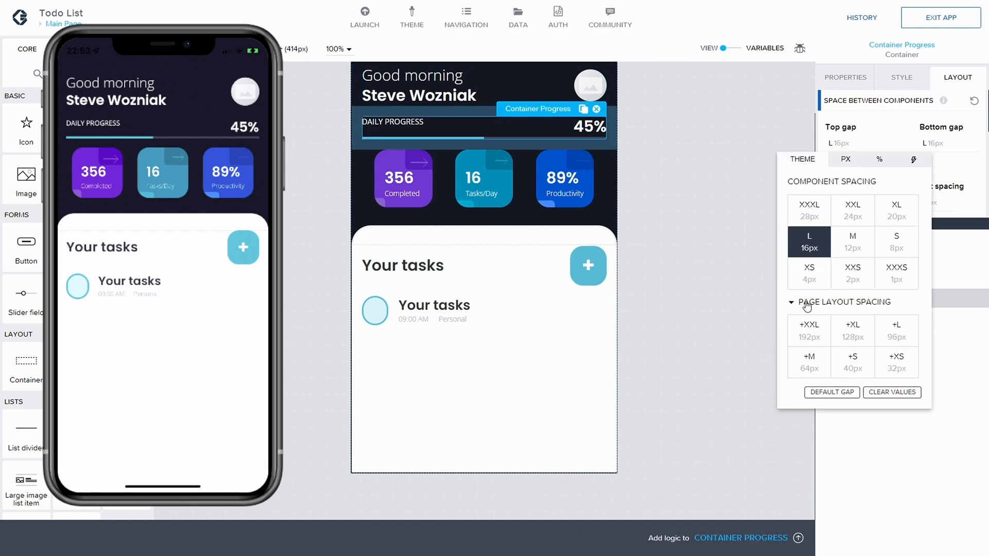
left_click(812, 362)
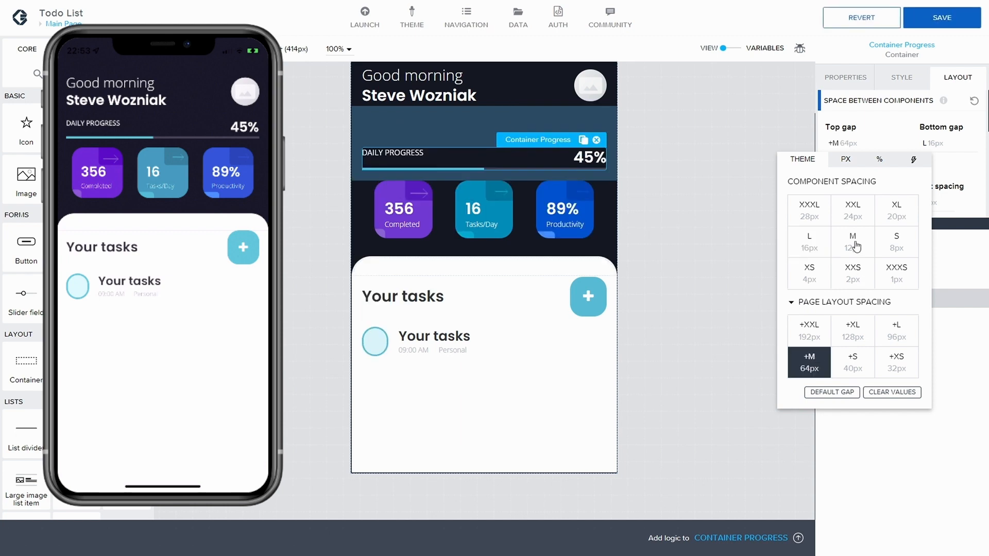
left_click(942, 23)
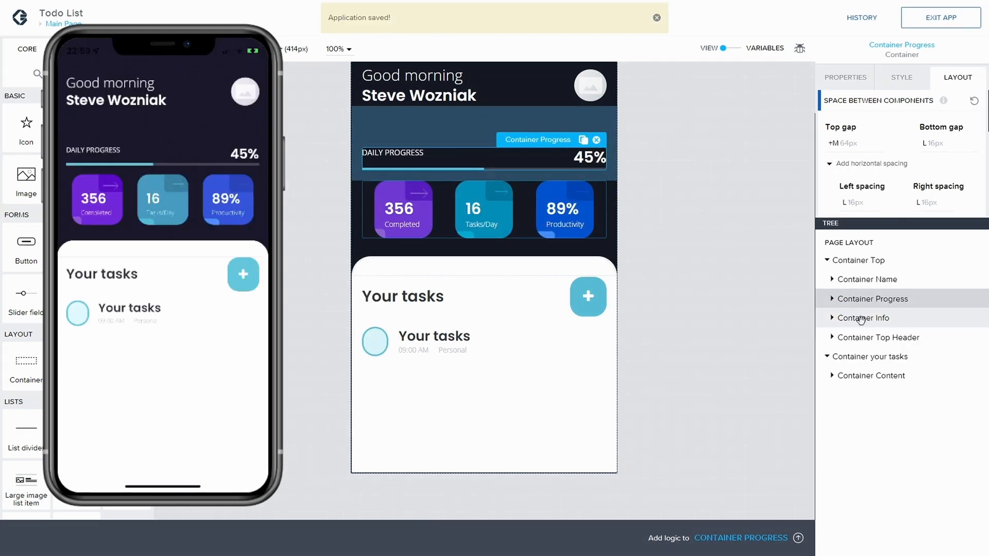
- Set the top gap of Container Info to XXXL (28px) and save the application
left_click(860, 319)
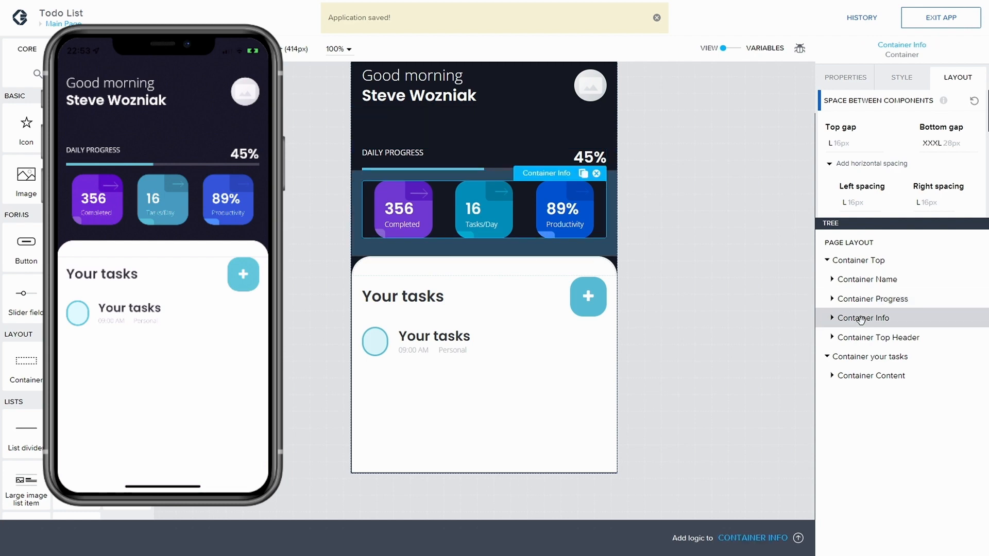
left_click(841, 146)
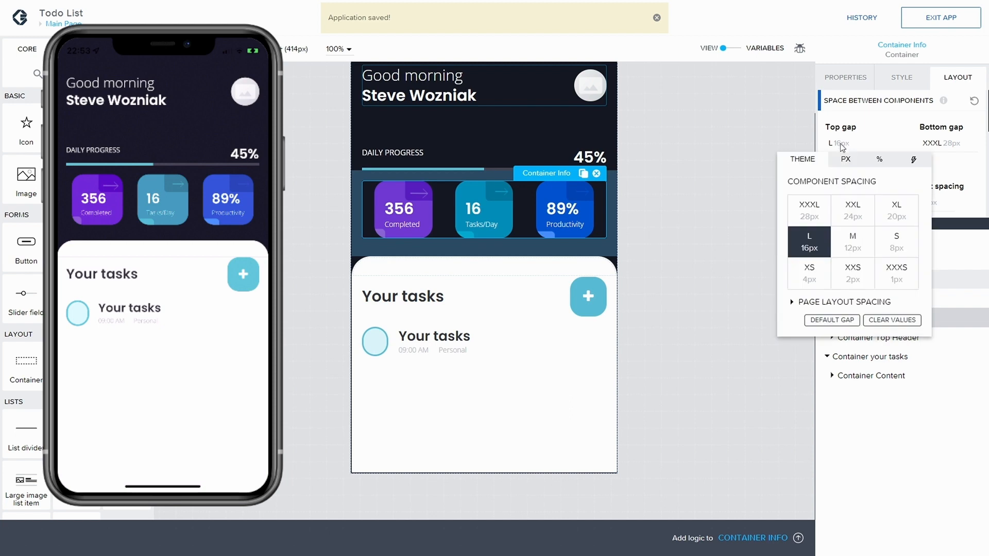
left_click(810, 216)
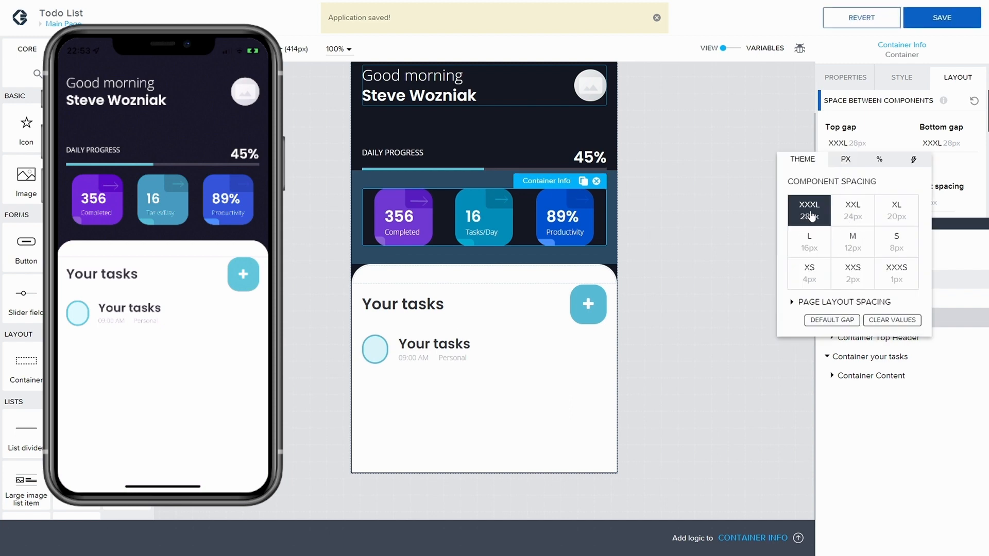
left_click(934, 22)
left_click(942, 22)
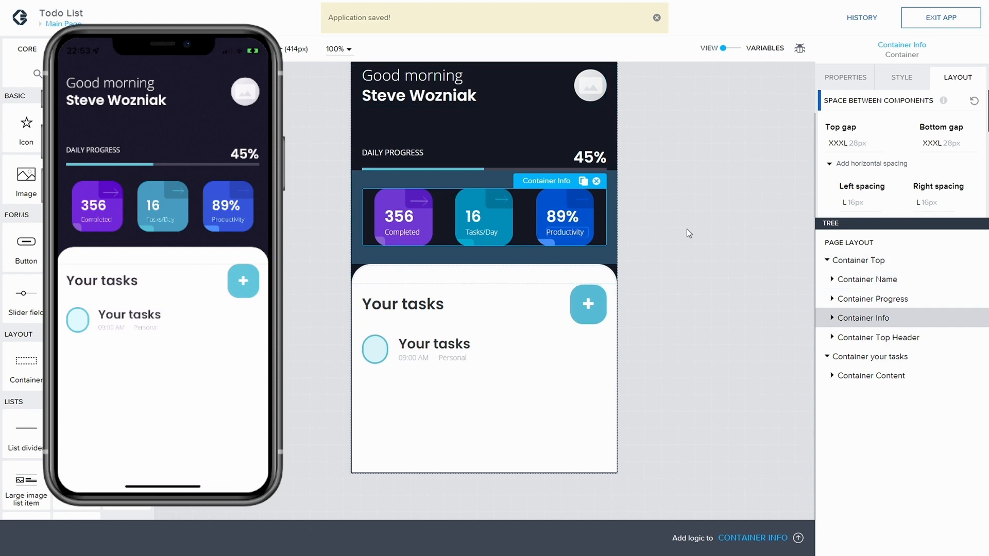
- Open the Circle Check style of Container Check Circle for editing and bring its padding settings into view
left_click(385, 350)
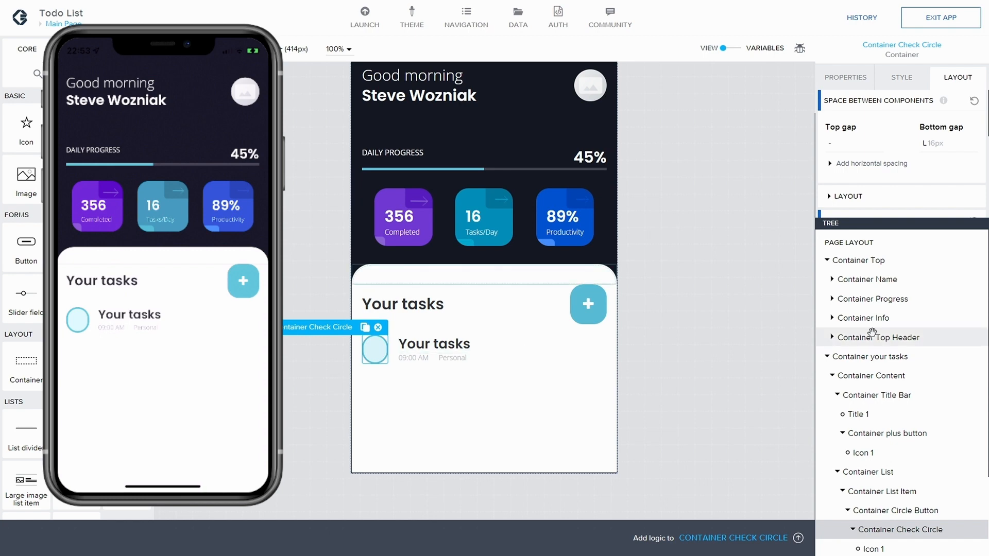
left_click(908, 88)
left_click(907, 184)
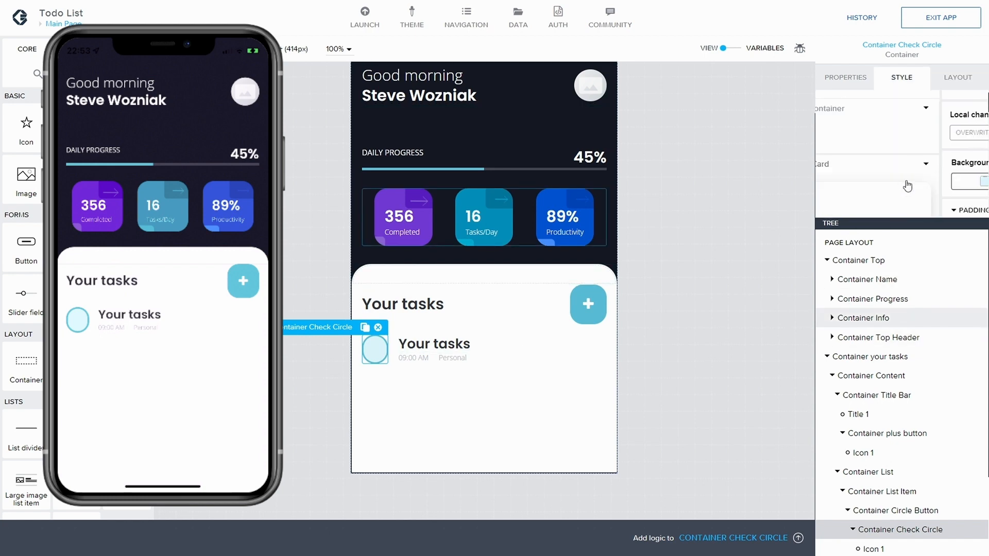
scroll(908, 184, "down", 5)
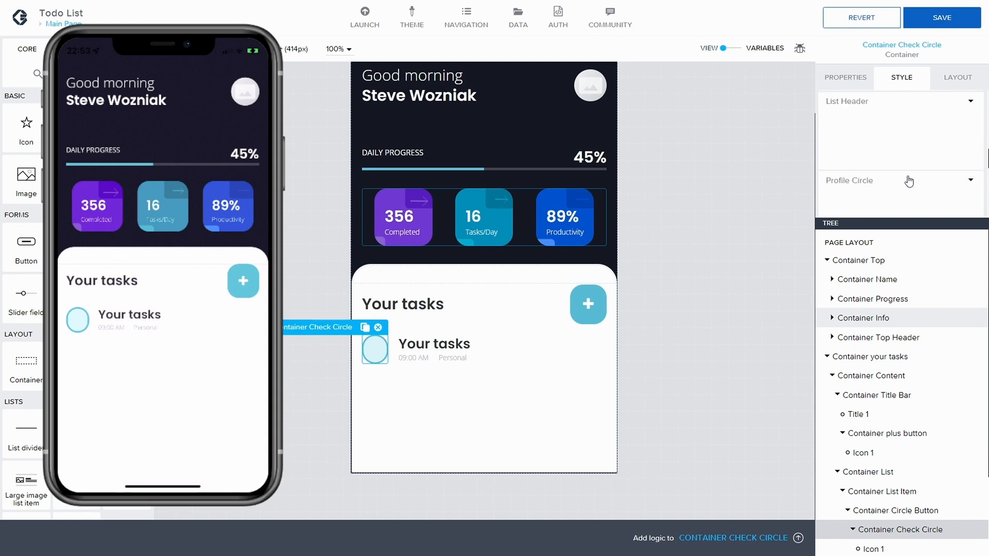
scroll(908, 179, "down", 3)
left_click(968, 158)
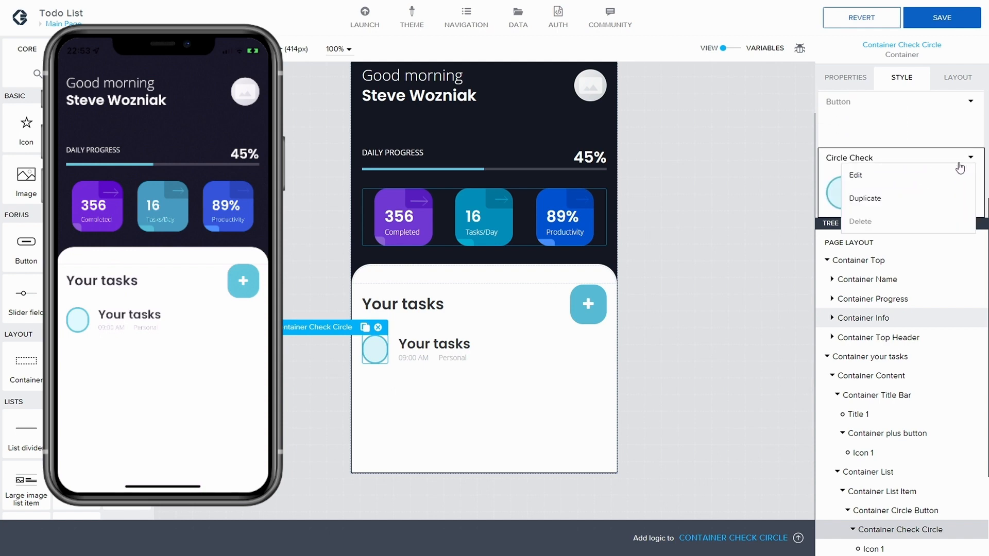
left_click(856, 175)
scroll(891, 152, "down", 1)
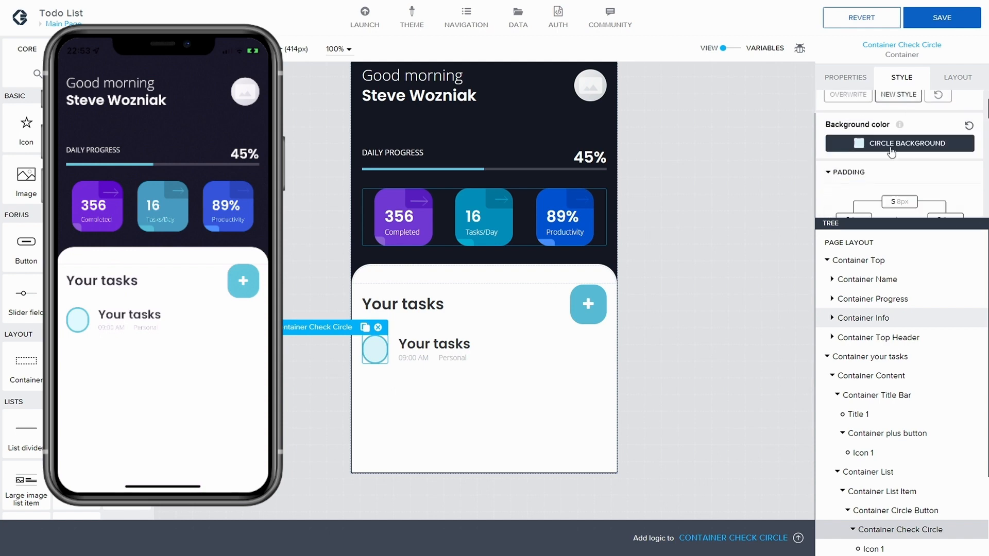
scroll(891, 151, "down", 1)
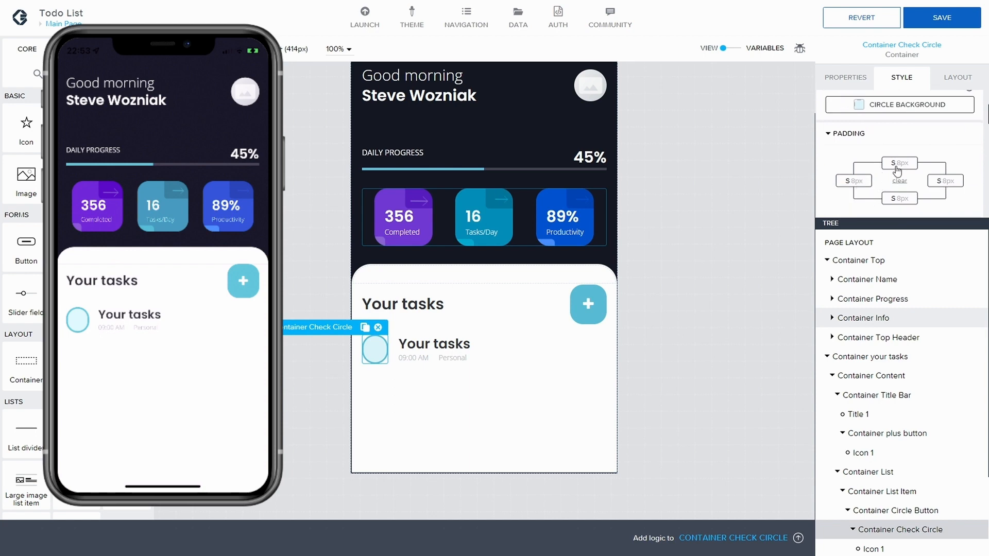
- Try XS (4px) and M (12px) left padding and M (12px) right padding on Container Check Circle
left_click(863, 183)
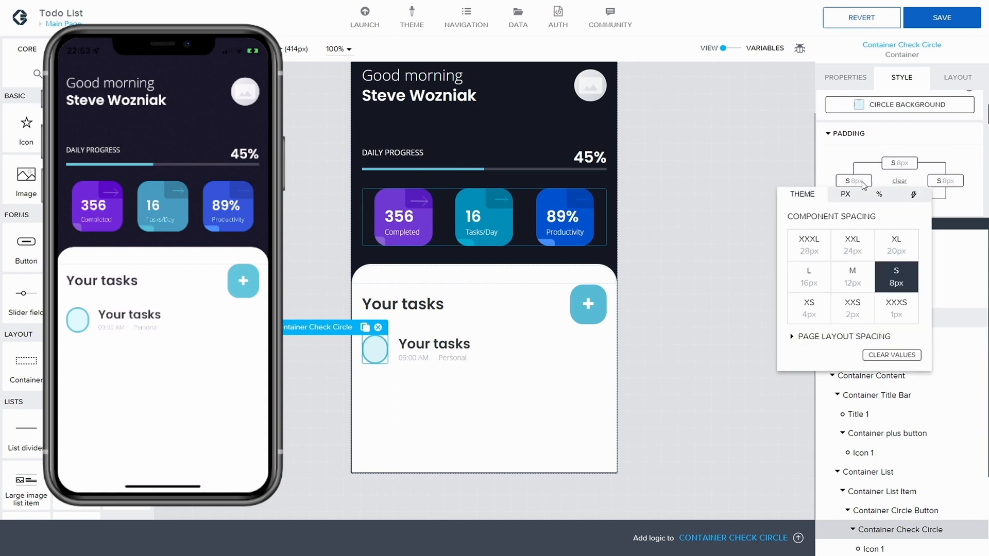
left_click(808, 309)
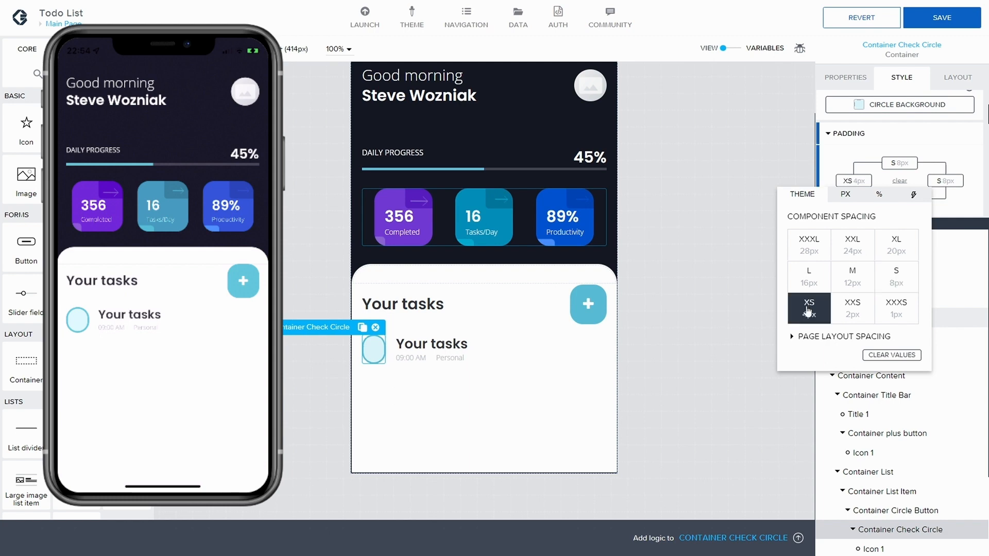
left_click(850, 281)
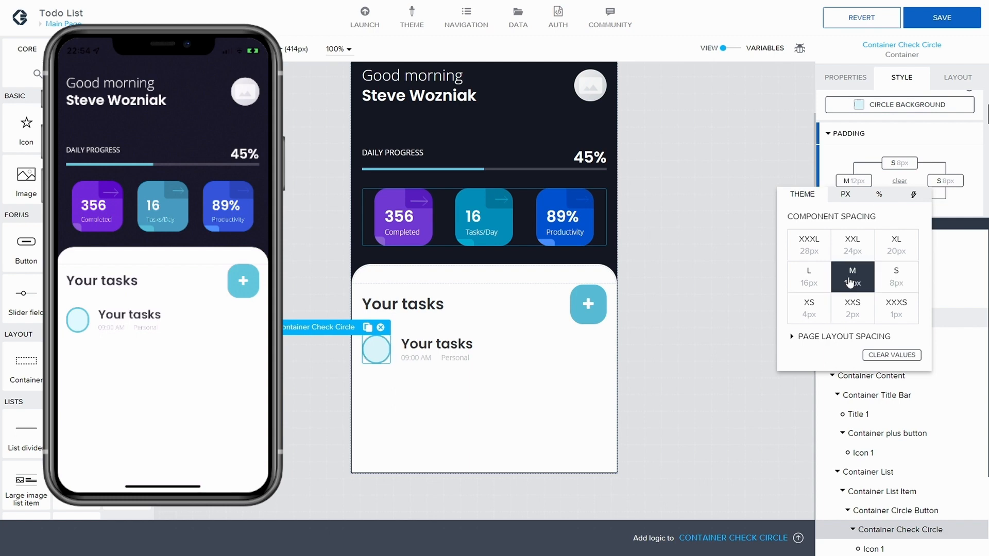
left_click(943, 165)
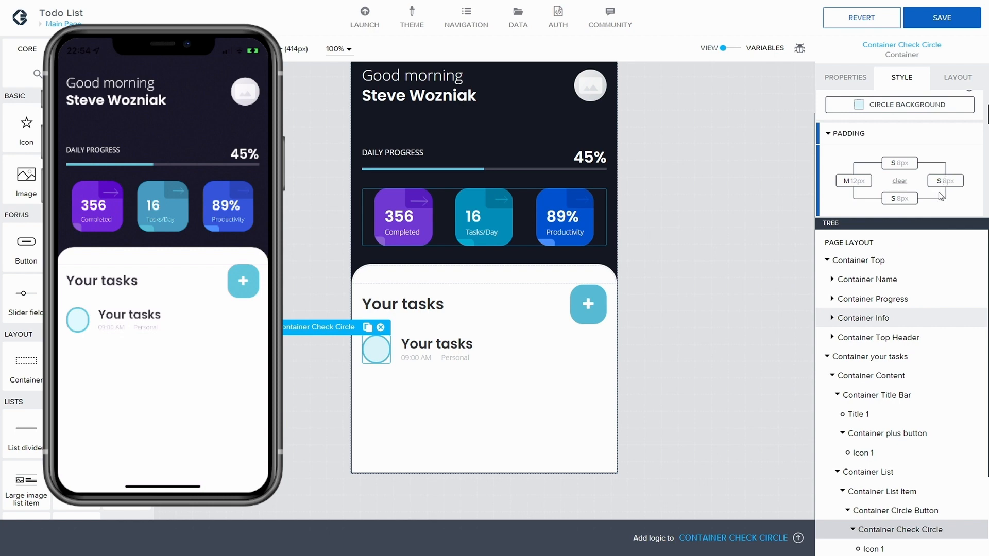
left_click(942, 184)
left_click(896, 277)
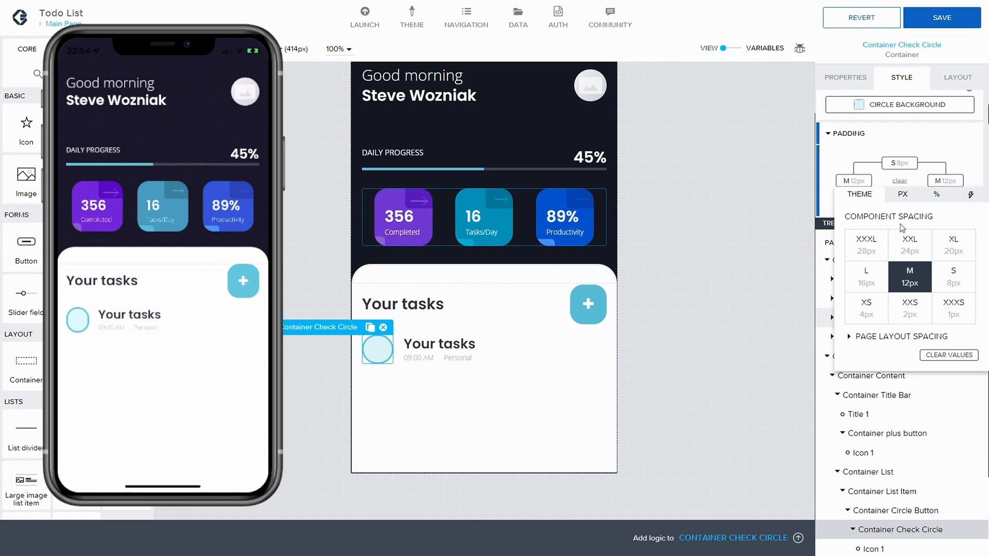
- Set the right and left padding of Container Check Circle to 10px each and save the application
left_click(902, 194)
left_click(885, 239)
type("10")
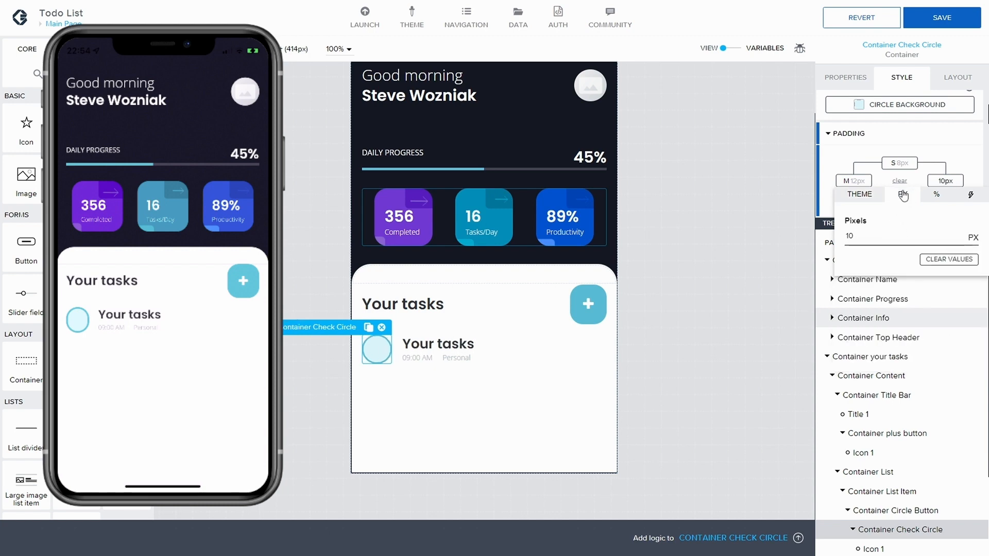
left_click(863, 182)
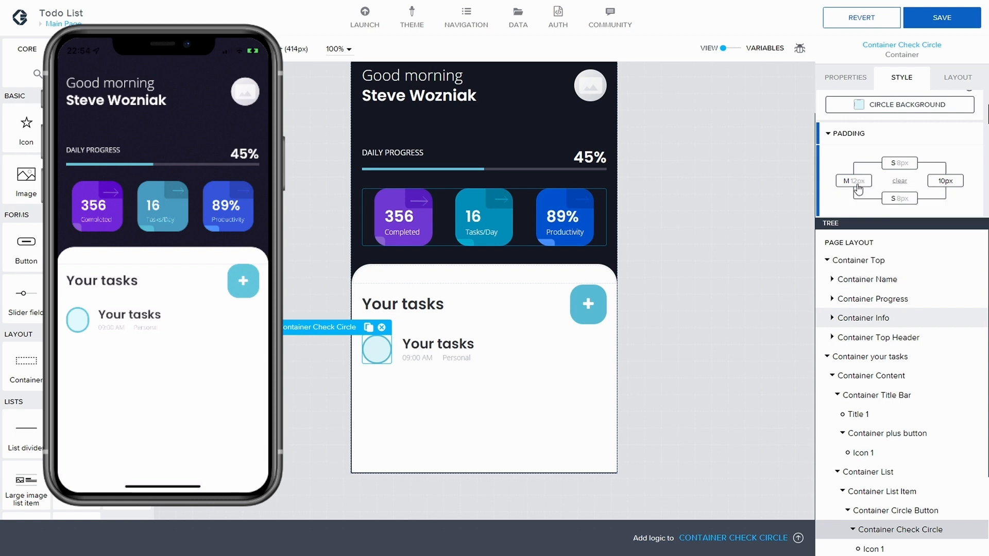
left_click(857, 181)
left_click(844, 194)
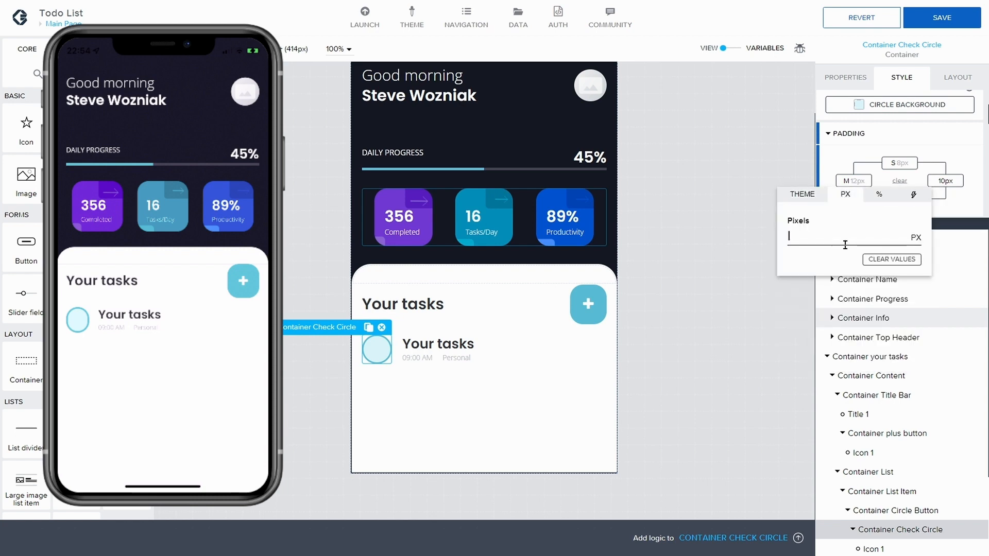
left_click(844, 240)
type("10")
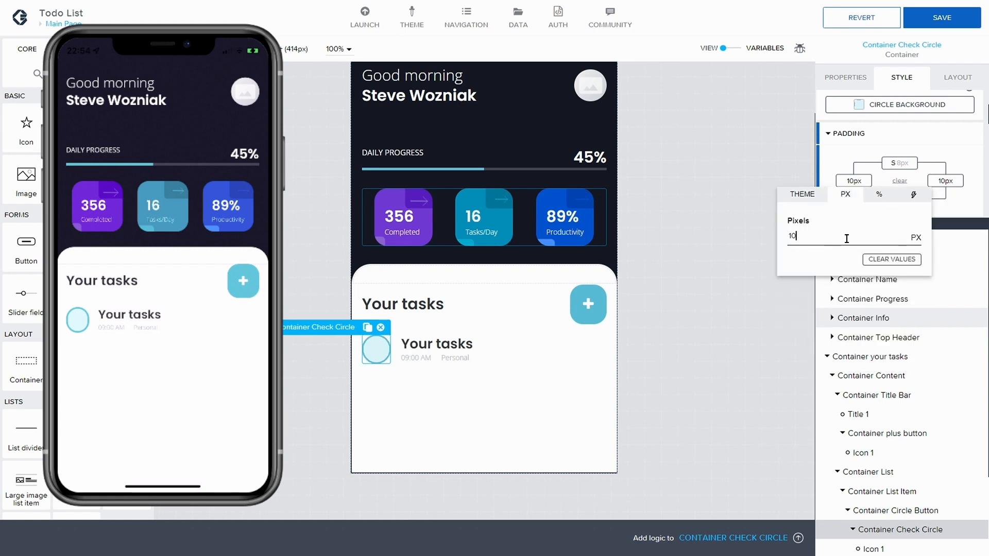
left_click(714, 260)
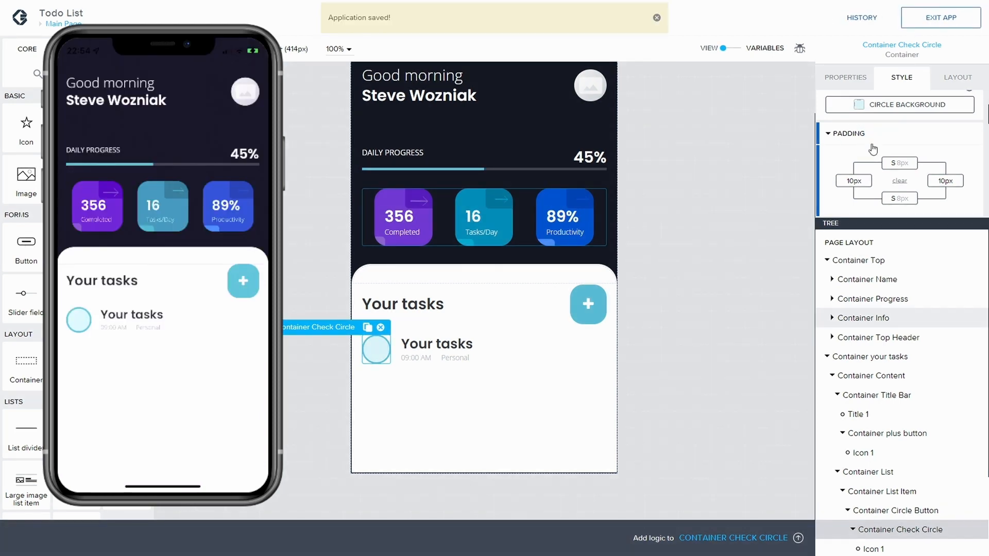
- Overwrite the Circle Check style with the local padding changes and save the application
scroll(873, 151, "up", 2)
left_click(851, 115)
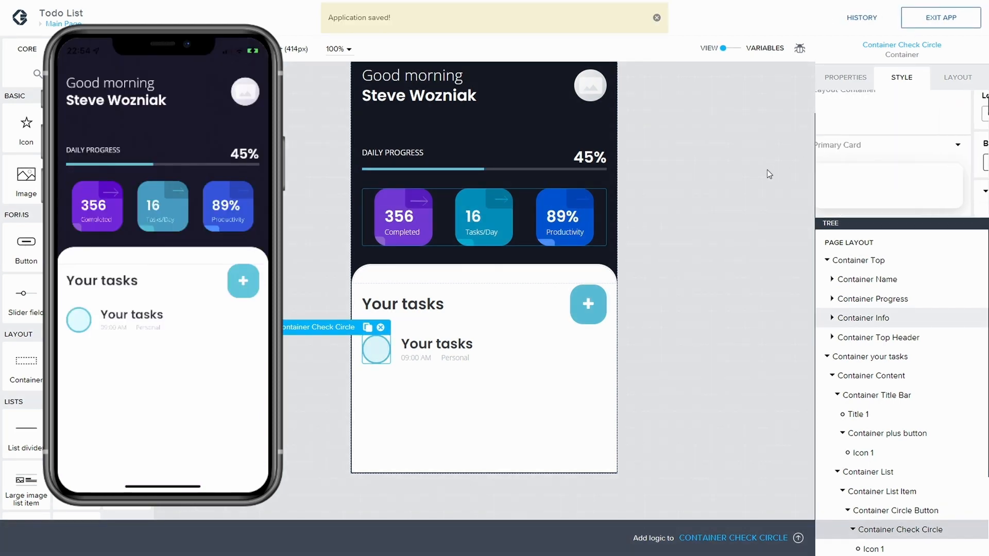
left_click(941, 18)
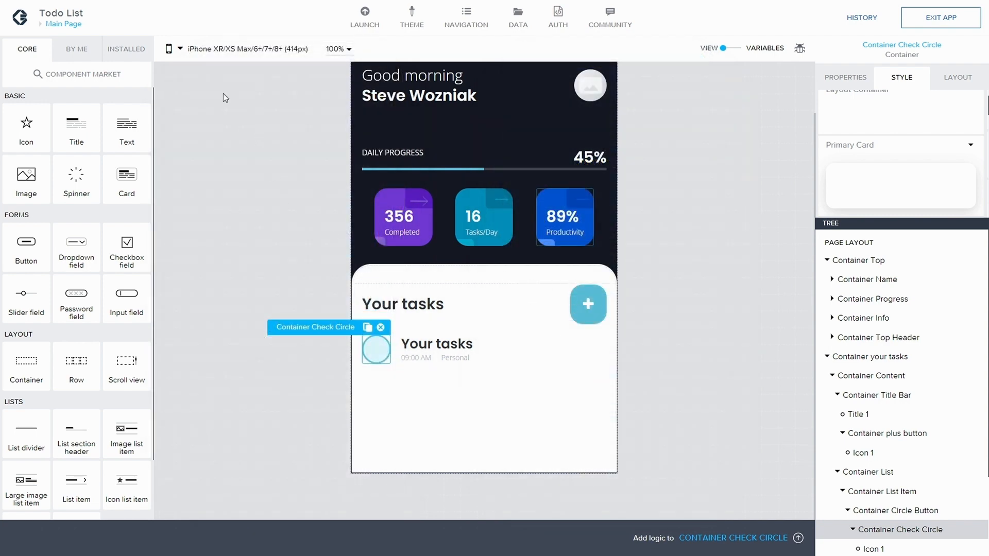
- Create a new page named Enter Tassk
left_click(68, 24)
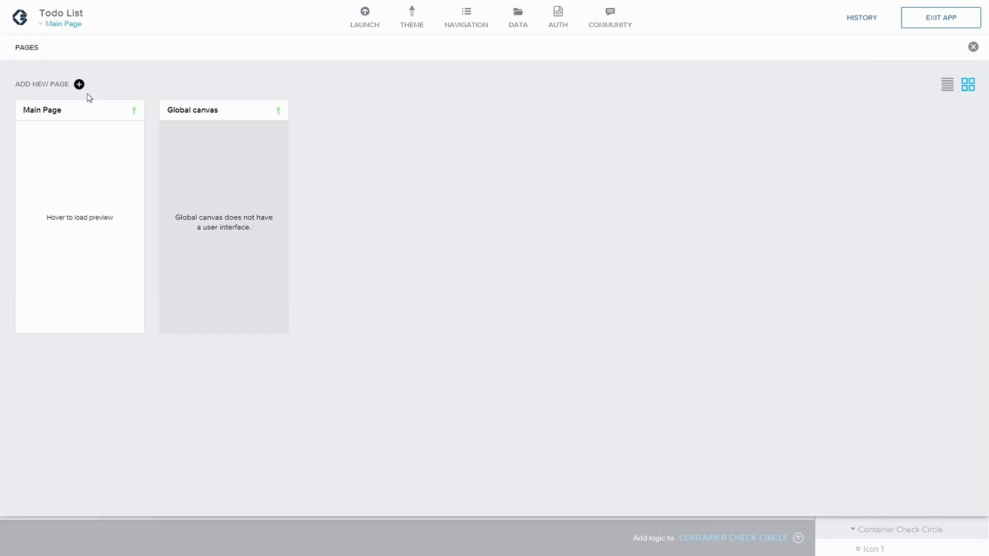
left_click(79, 84)
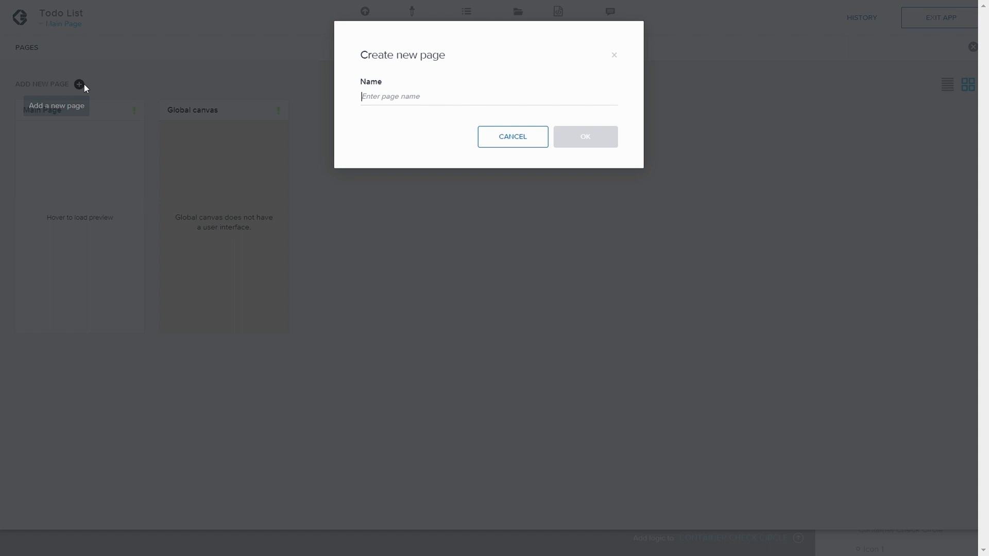
left_click(398, 97)
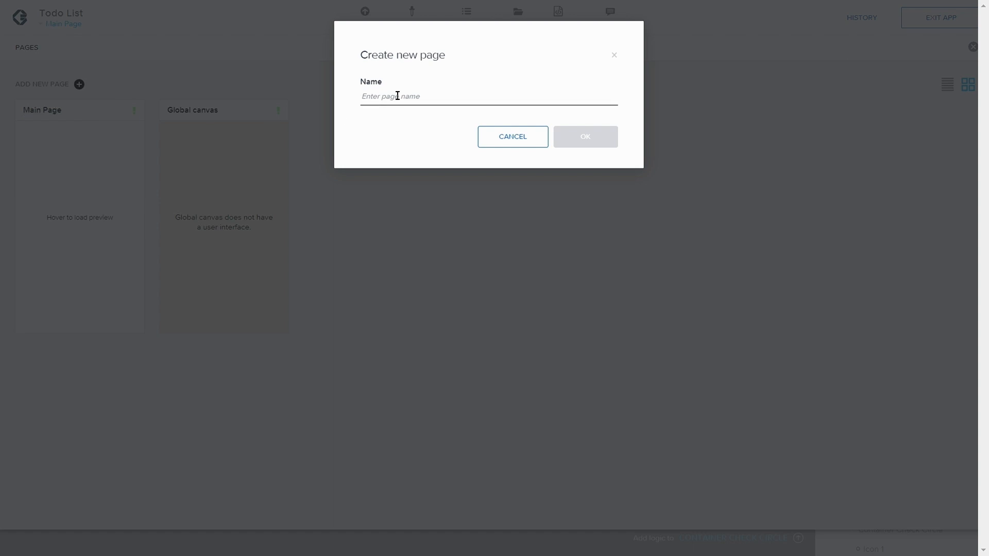
type("Enter")
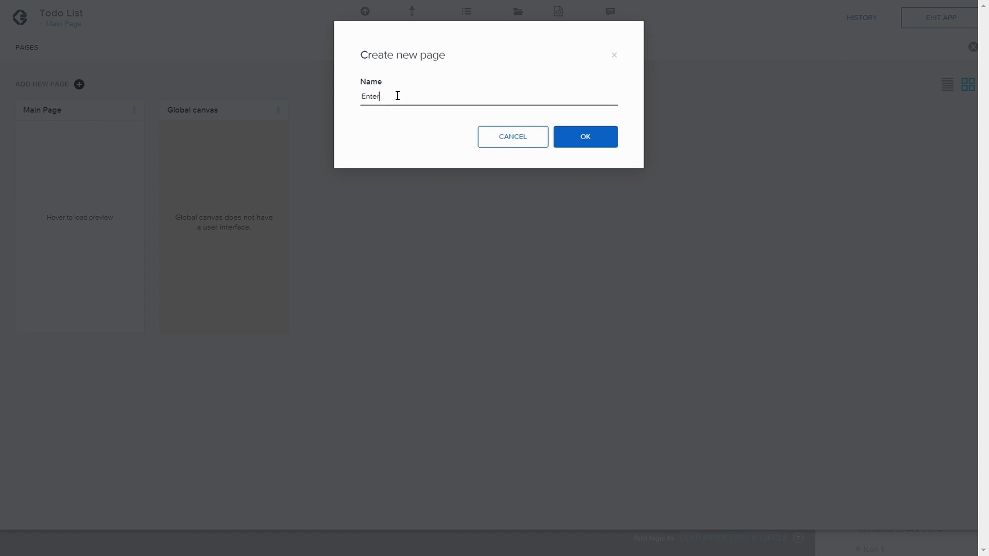
type(" Task")
left_click(579, 139)
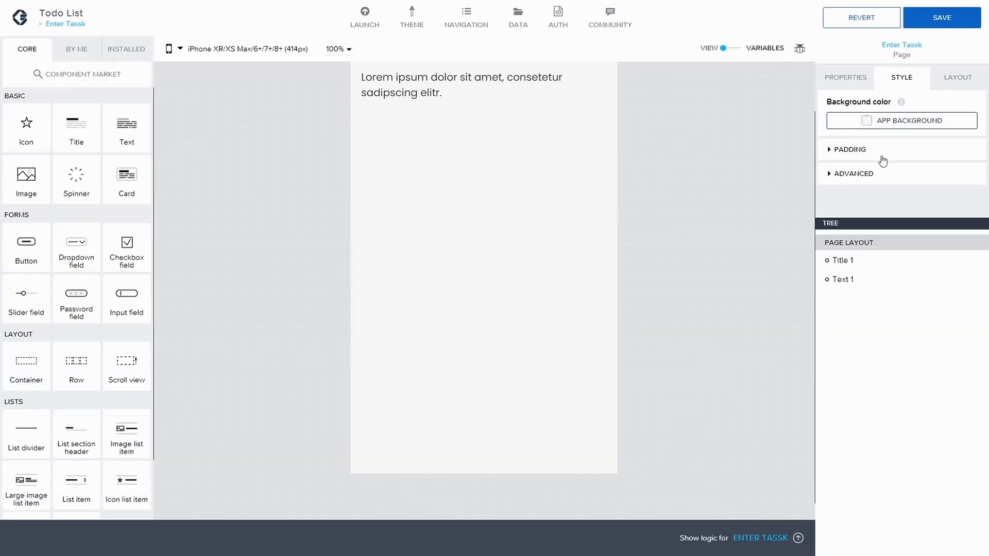
- Set the top padding of the Enter Tassk page to the page layout spacing +M (64px) and save the application
left_click(827, 150)
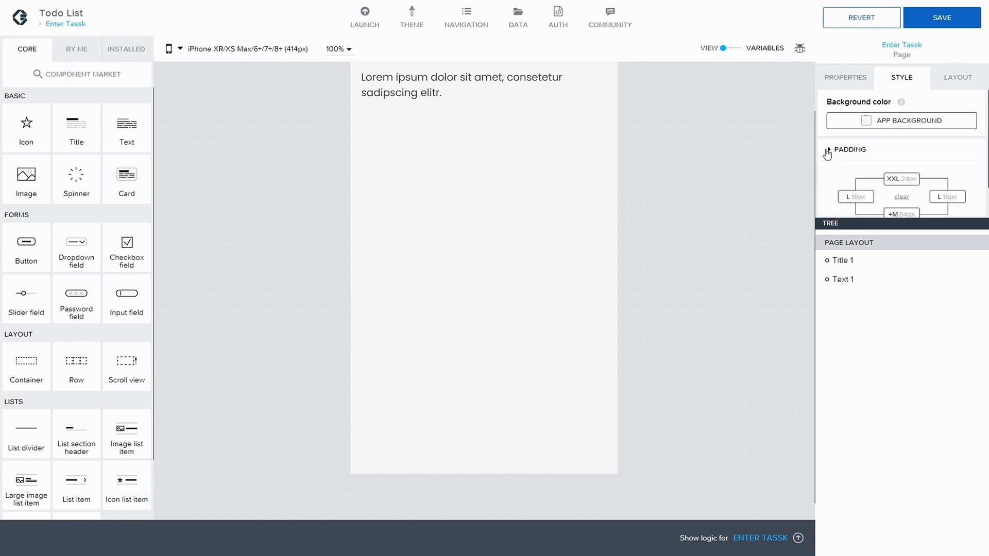
left_click(908, 184)
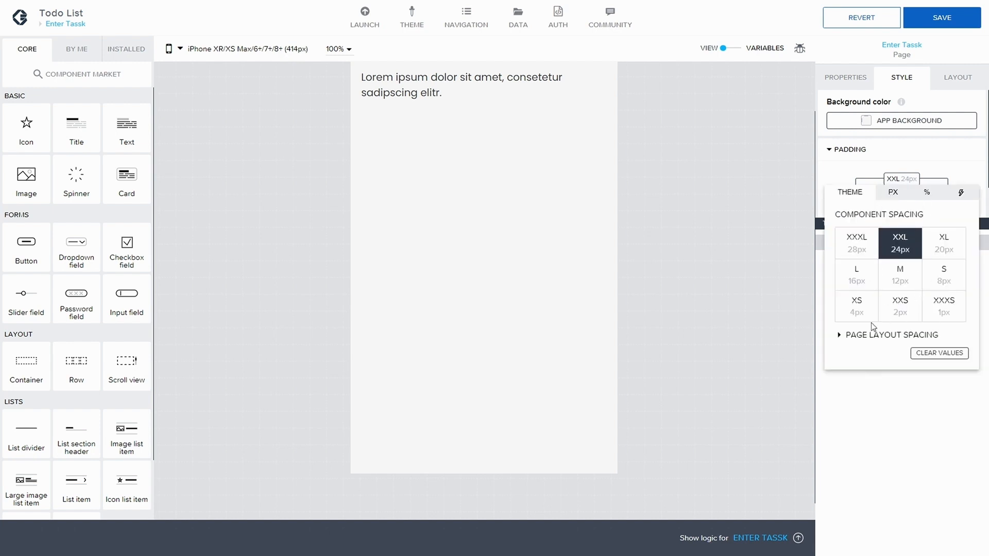
left_click(838, 335)
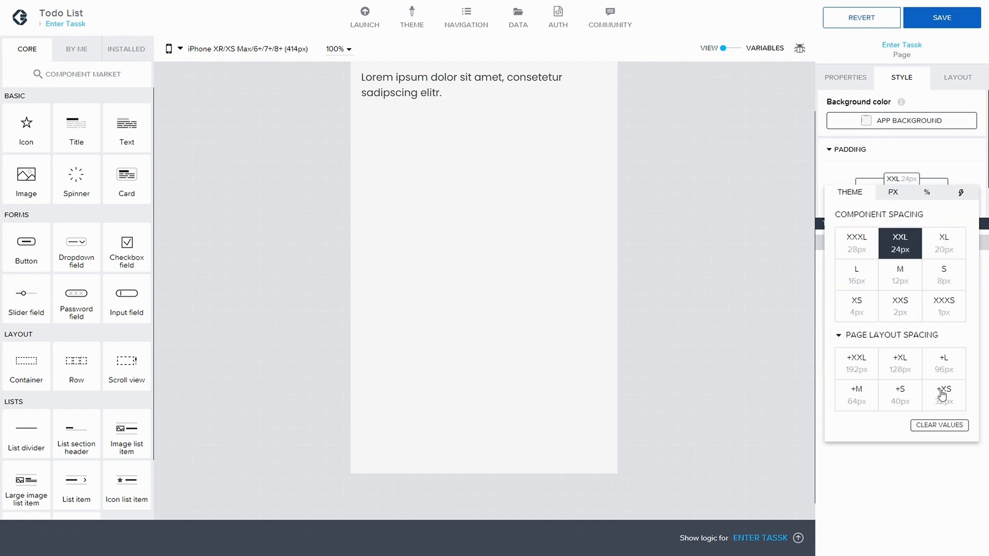
left_click(858, 395)
left_click(921, 155)
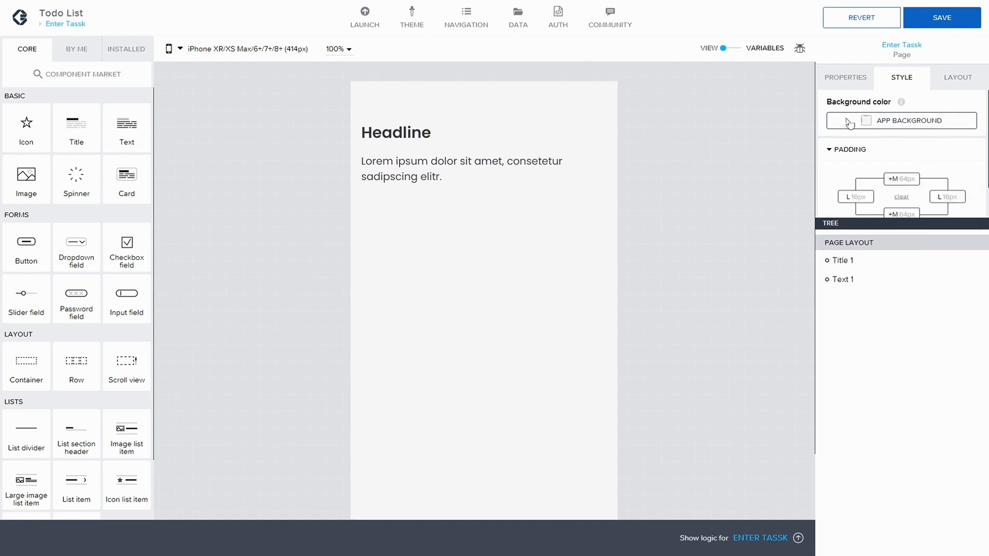
left_click(941, 18)
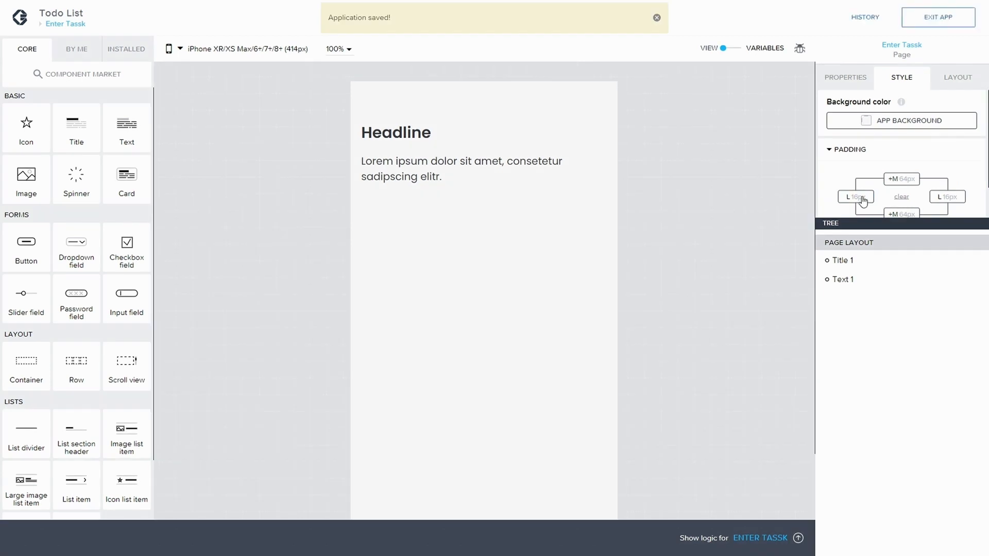
- Clear the left and right padding of the Enter Tassk page to 0px
left_click(864, 198)
left_click(892, 375)
left_click(945, 160)
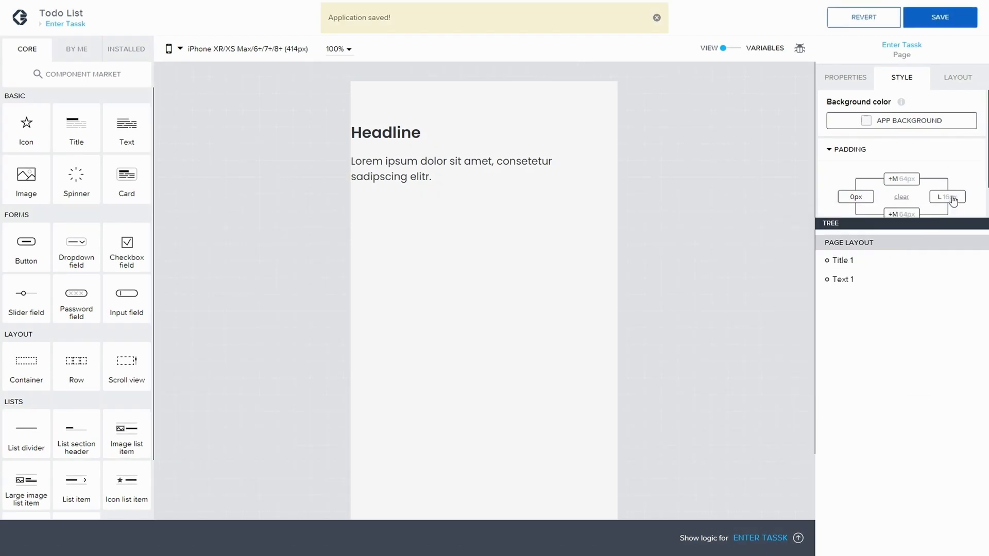
left_click(952, 199)
left_click(946, 371)
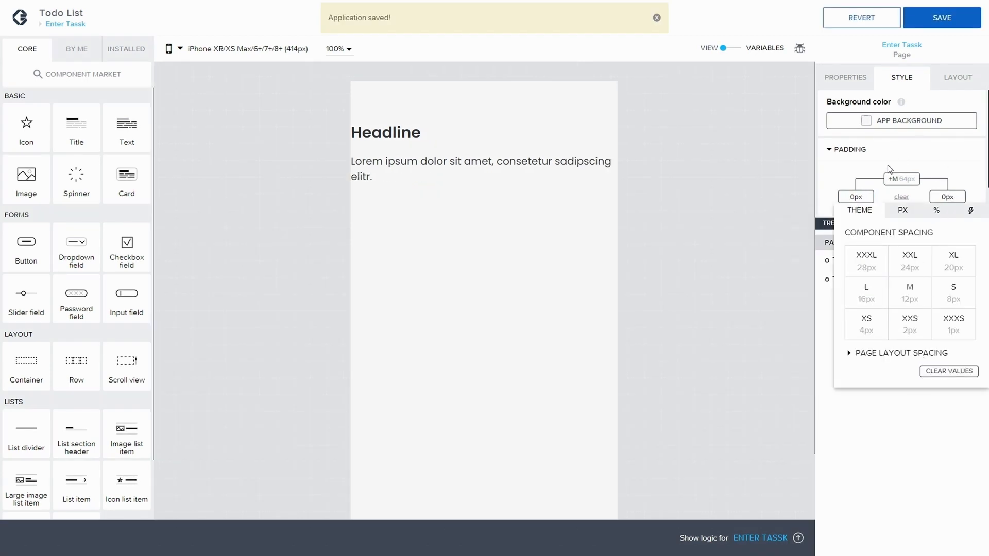
- Clear the bottom padding of the Enter Tassk page to 0px
scroll(858, 163, "down", 1)
left_click(901, 177)
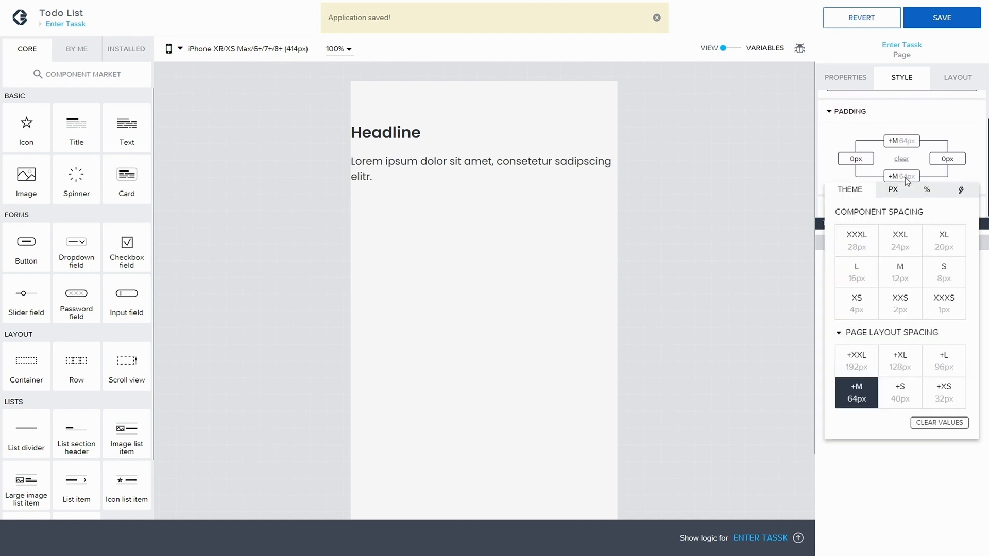
left_click(915, 424)
left_click(852, 123)
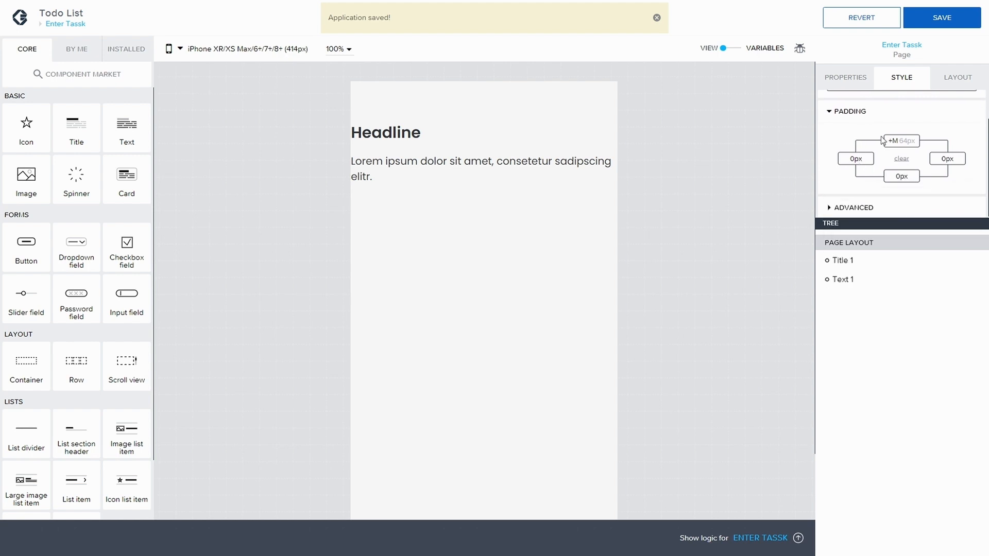
- Start a new custom palette for the page's background color and name it Blue
scroll(875, 124, "up", 1)
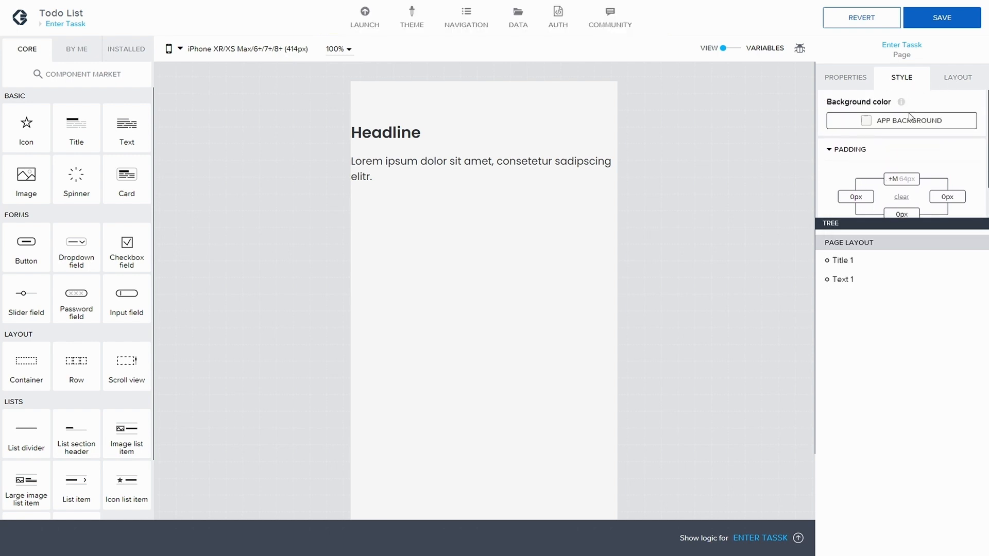
left_click(880, 119)
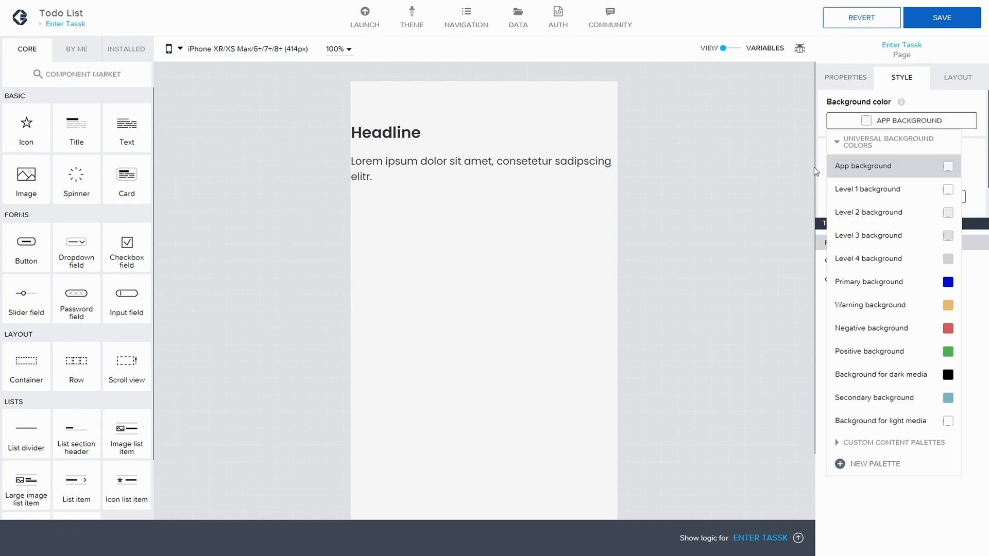
left_click(837, 443)
scroll(875, 463, "down", 1)
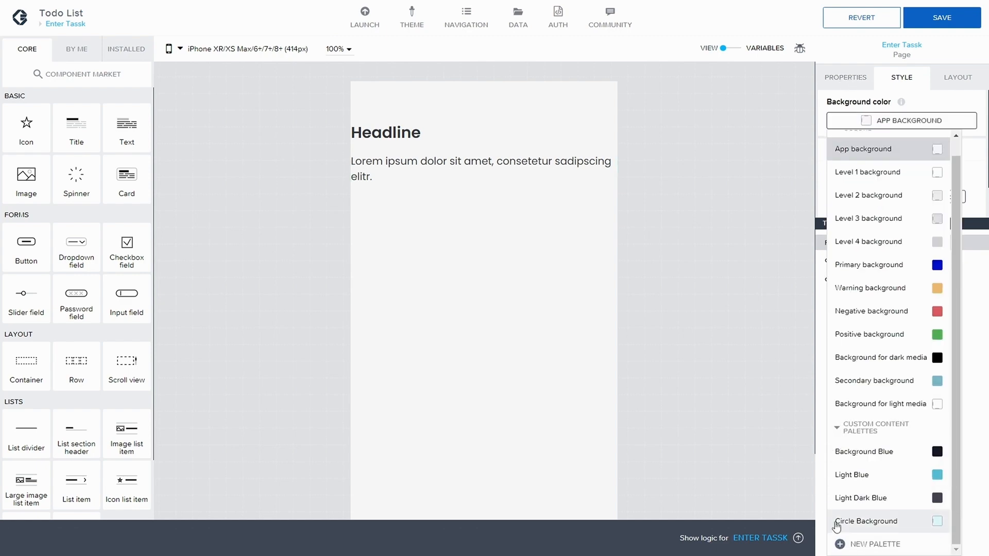
left_click(854, 544)
left_click(435, 393)
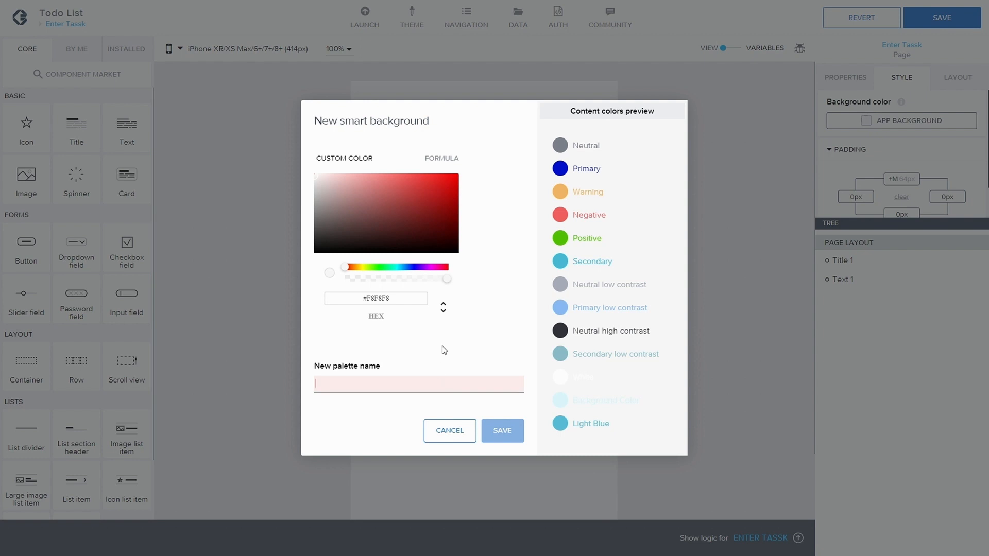
type("Blue")
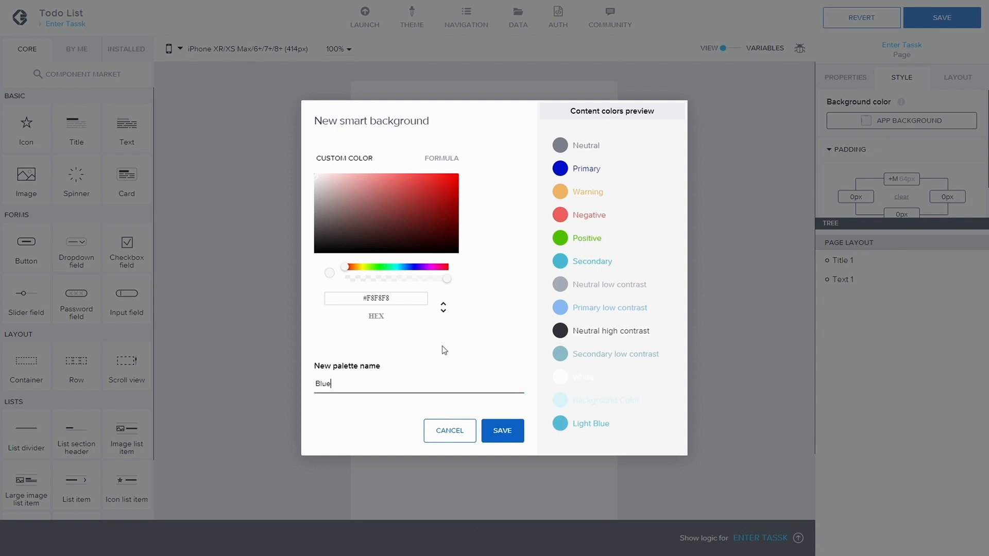
- Set the Blue palette's hex color to #3356D0, save the palette as the page background, and save the application
left_click(399, 294)
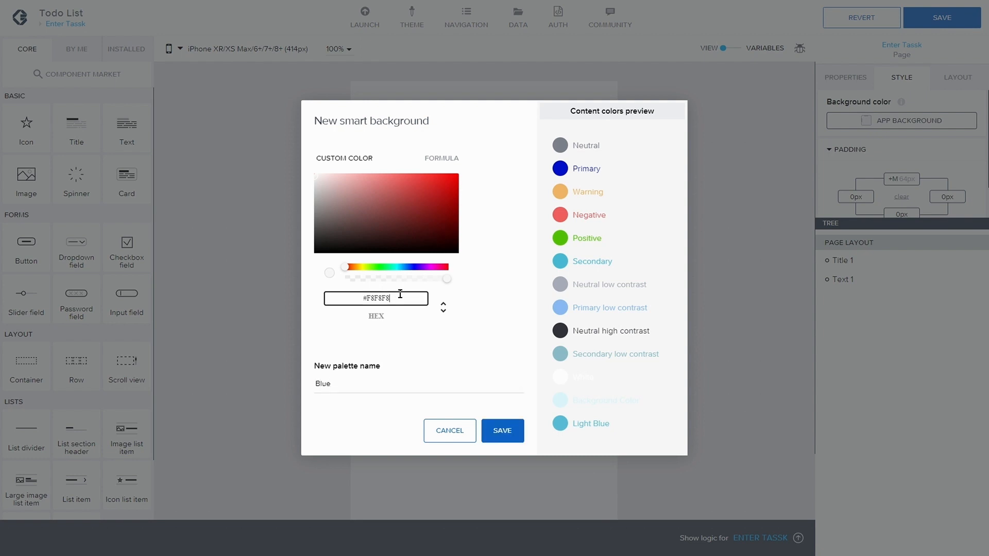
key("BackSpace")
key("BackSpace")
key("BackSpace")
key("BackSpace")
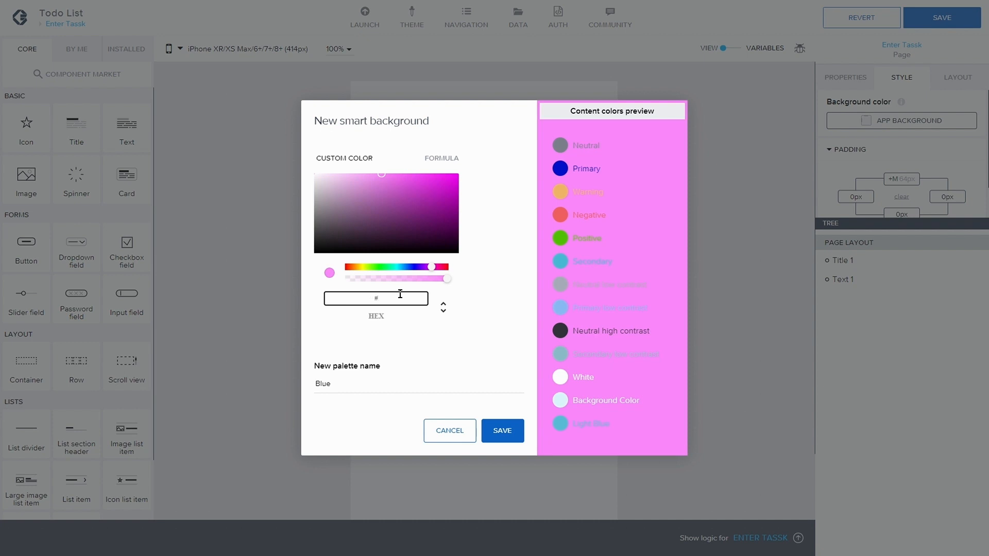
type("3356")
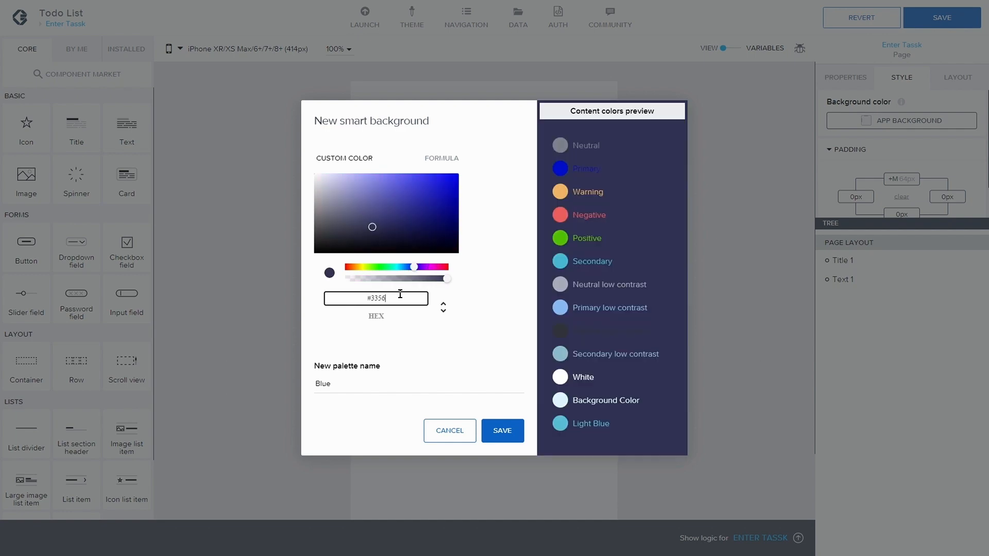
type("D0")
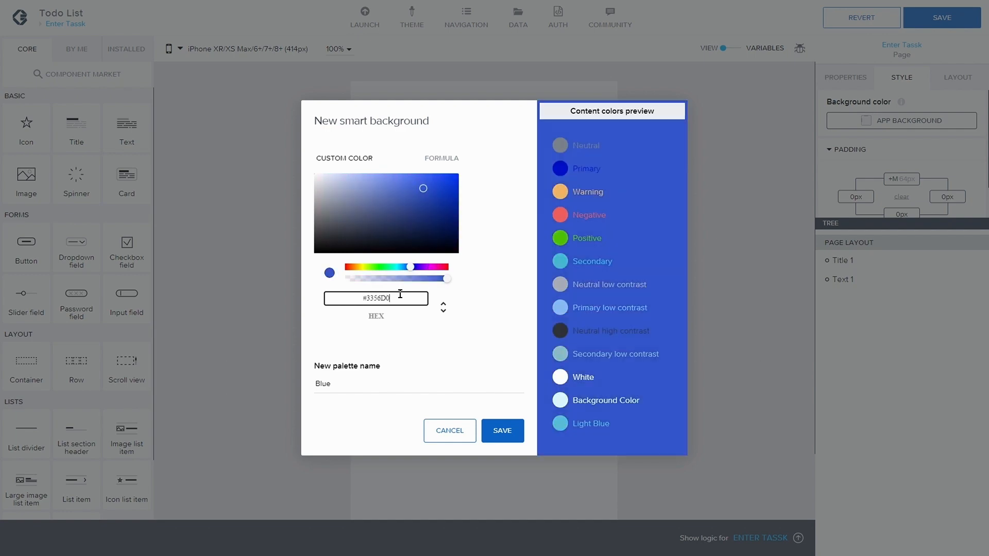
left_click(502, 431)
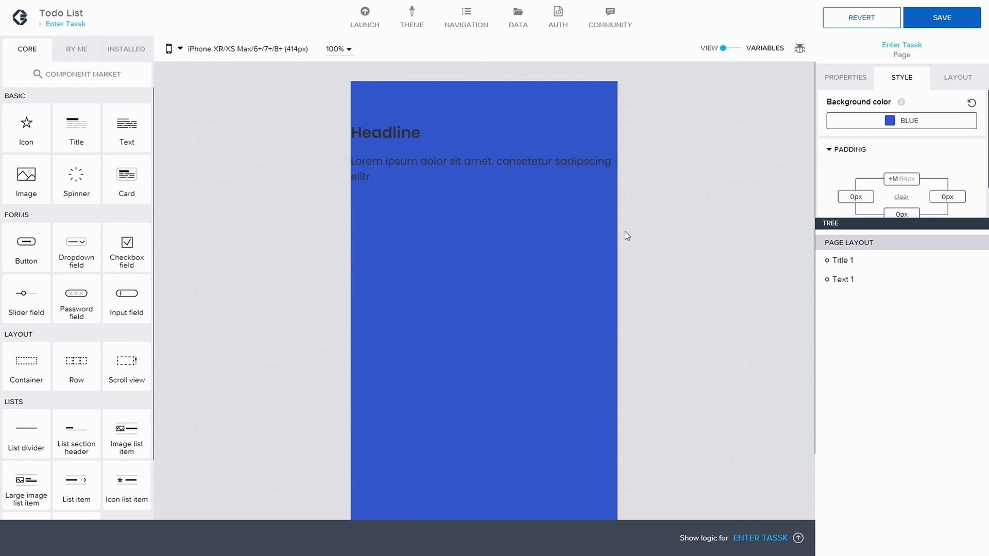
left_click(912, 18)
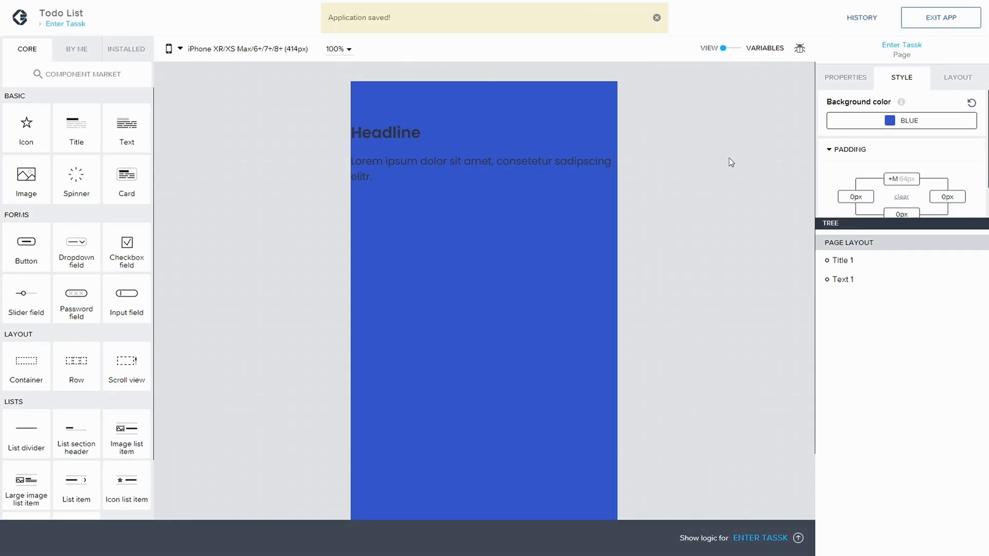
- Correct the page name to Enter Task in the page properties
left_click(834, 72)
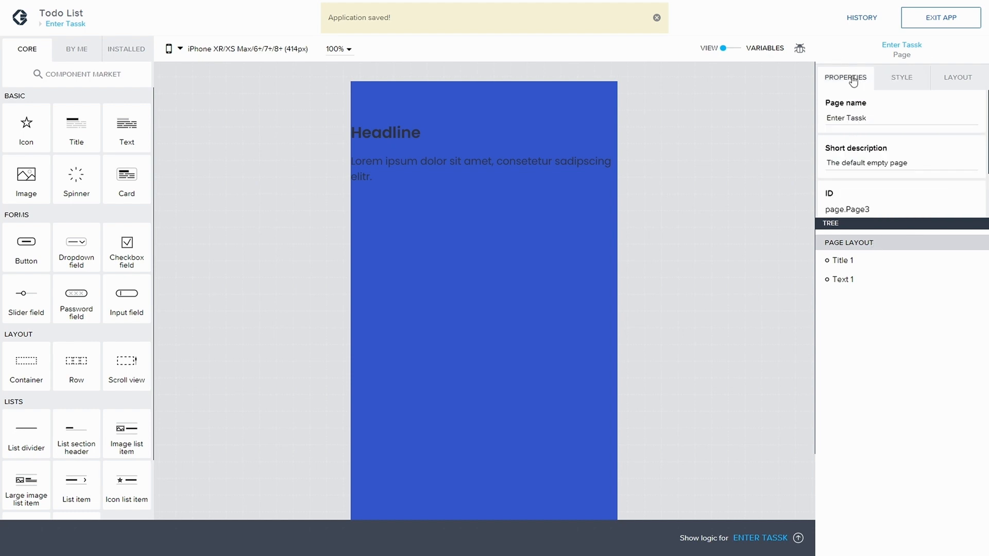
scroll(865, 126, "down", 1)
scroll(865, 127, "down", 1)
scroll(873, 108, "up", 2)
left_click(867, 119)
left_click(960, 39)
key("BackSpace")
scroll(933, 165, "down", 1)
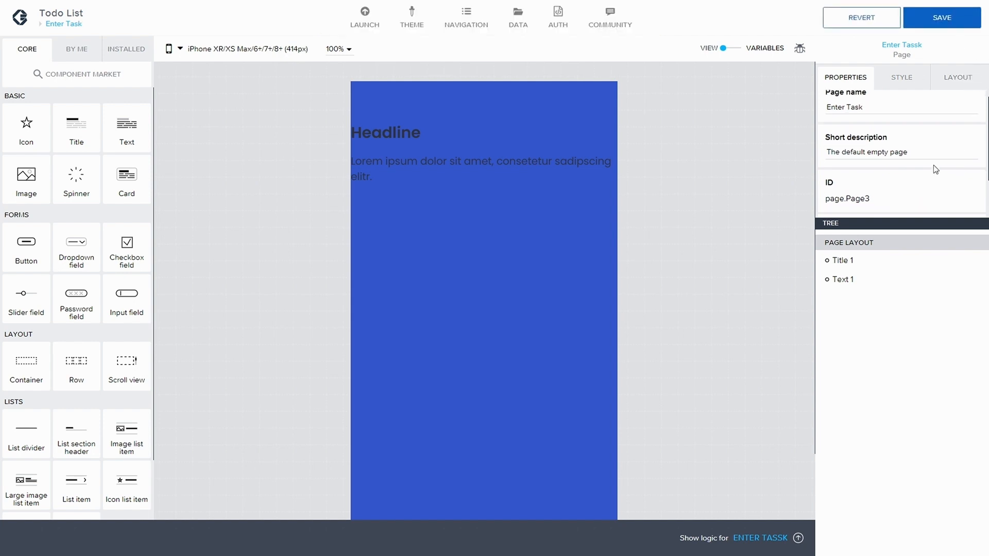
scroll(927, 164, "down", 2)
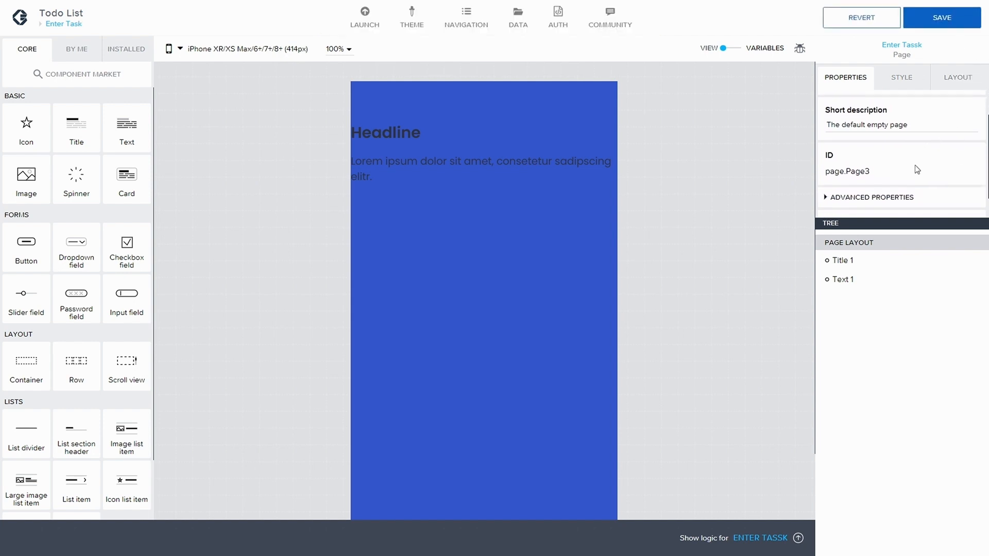
- Enable Disable safe area in the page's advanced style settings and save the application
left_click(908, 81)
left_click(841, 148)
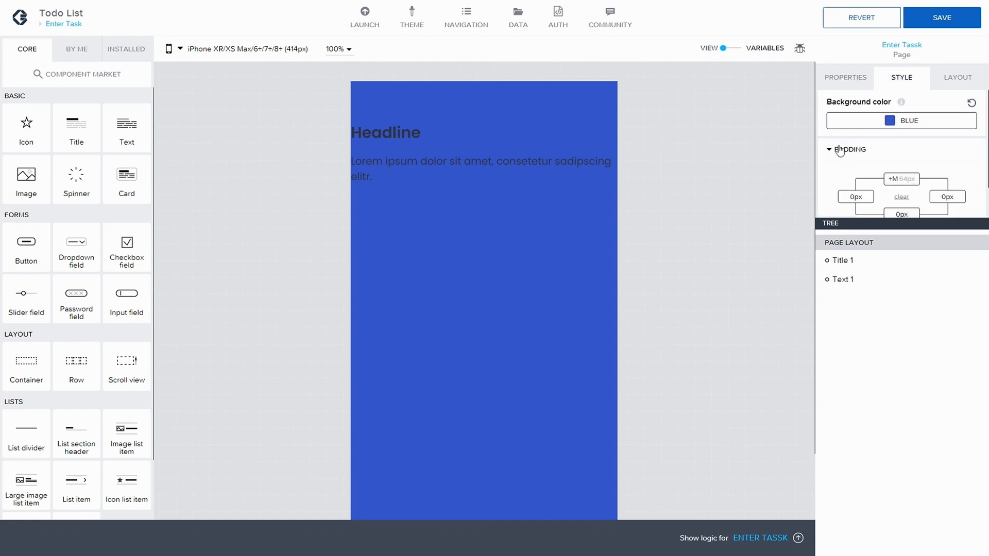
left_click(839, 149)
left_click(836, 174)
scroll(834, 165, "down", 1)
left_click(858, 157)
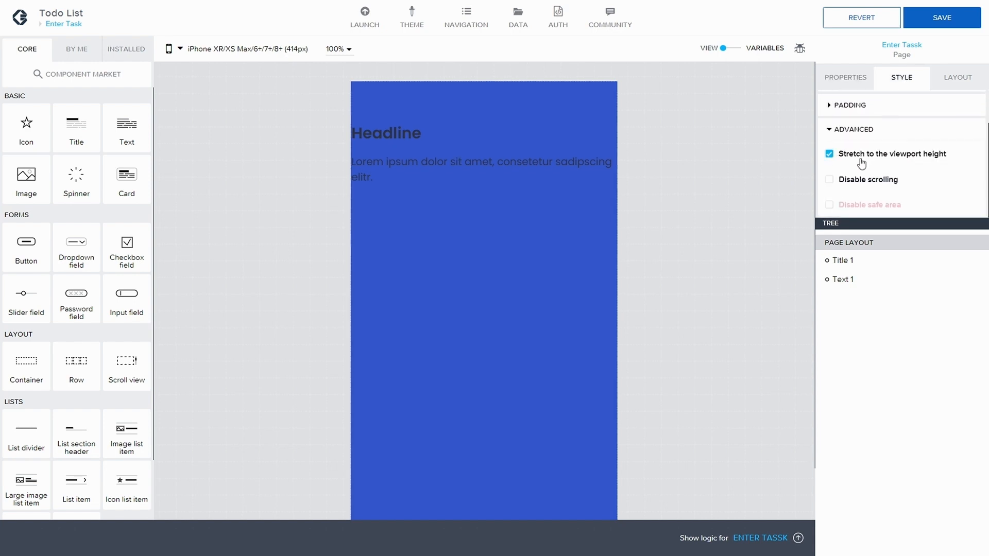
left_click(832, 205)
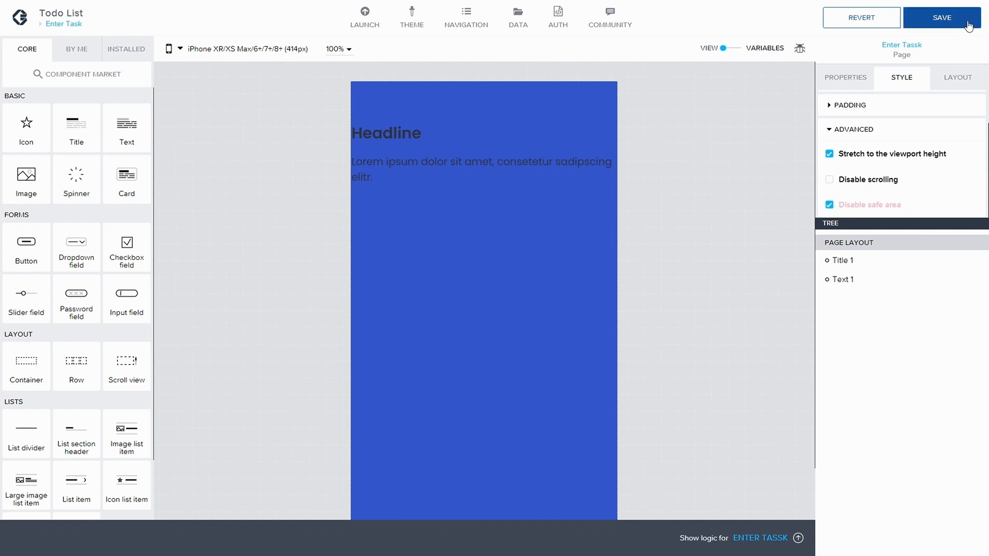
left_click(962, 20)
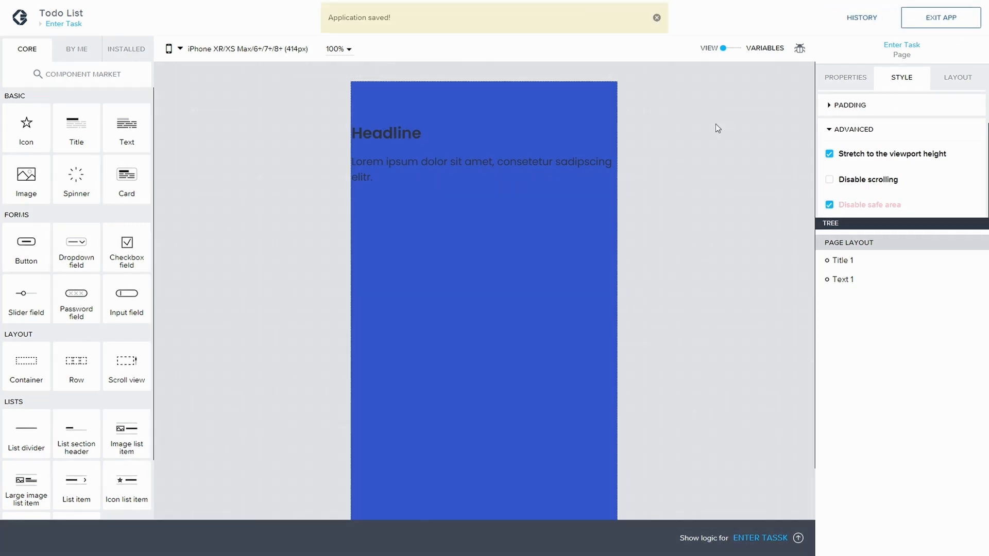
left_click(657, 19)
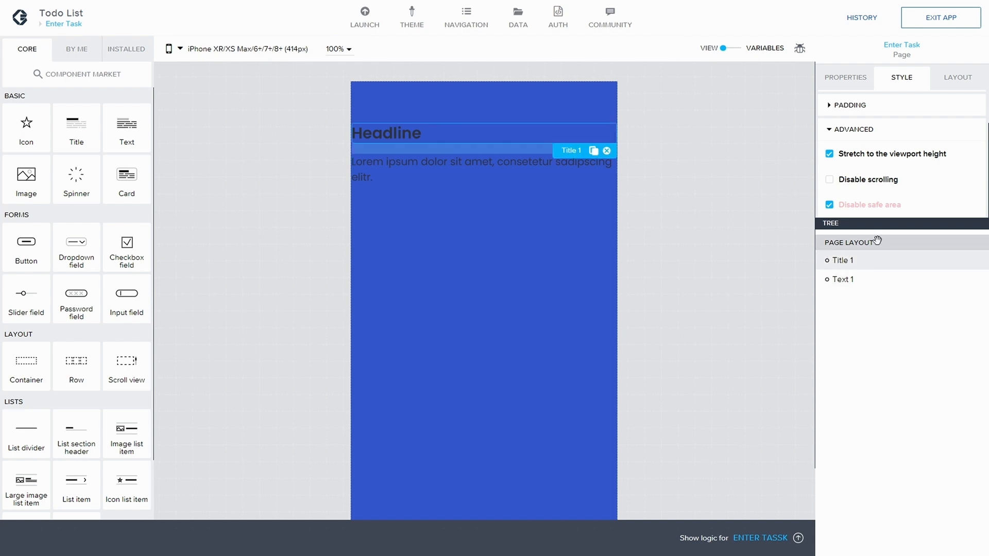
- Remove the default title and text components from the Enter Task page and save the application
left_click(855, 260)
left_click(607, 150)
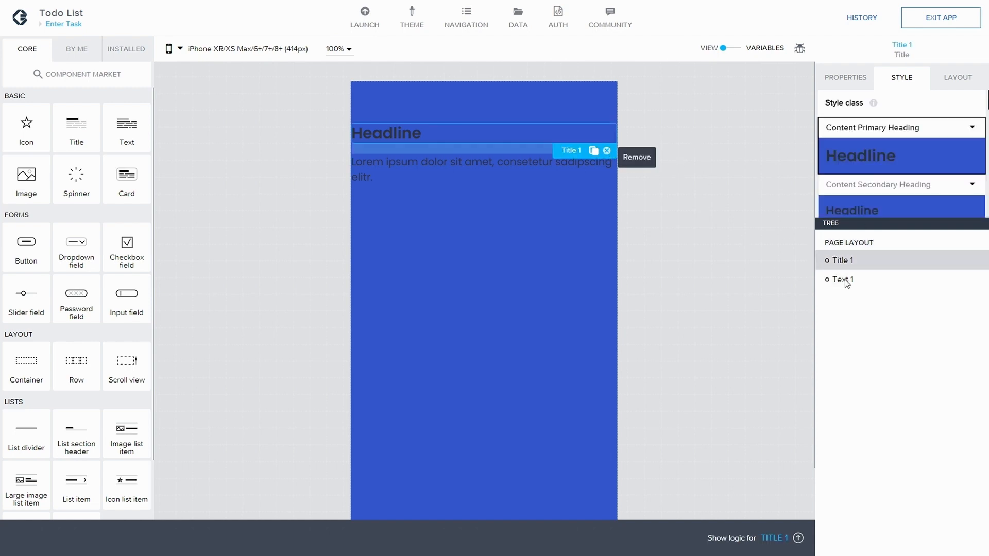
left_click(829, 261)
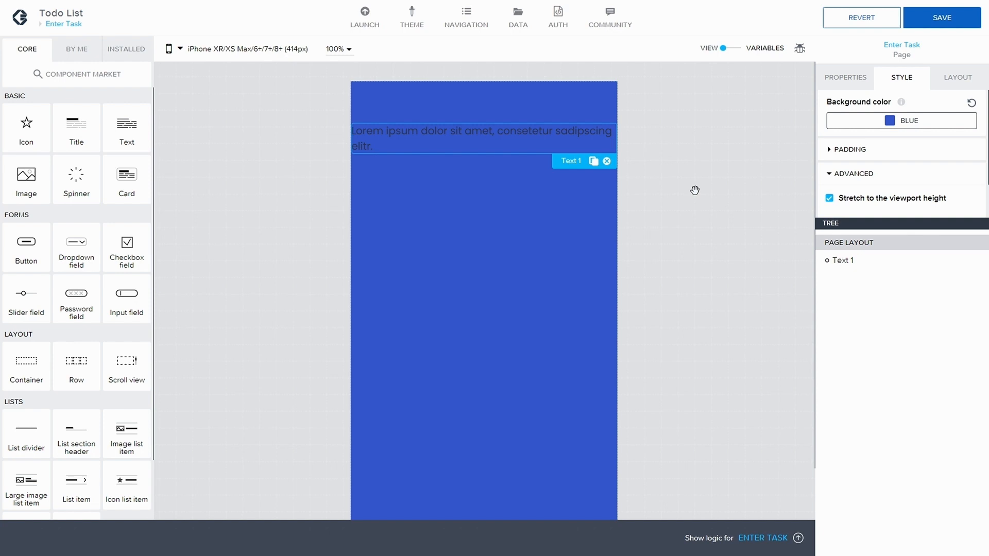
left_click(607, 162)
left_click(963, 18)
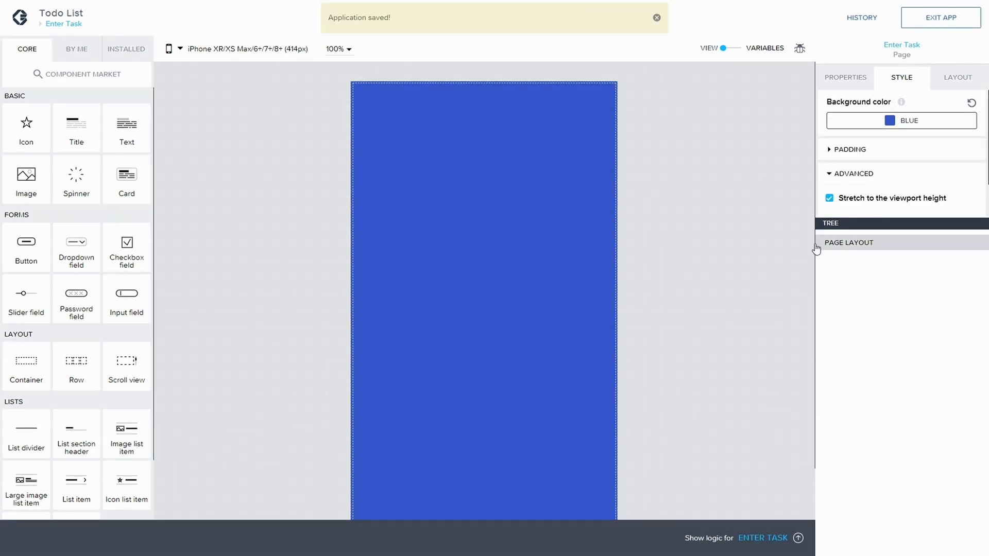
- Add a container to the empty page layout and paste a copy of it below
left_click_drag(15, 360, 869, 264)
left_click(866, 261)
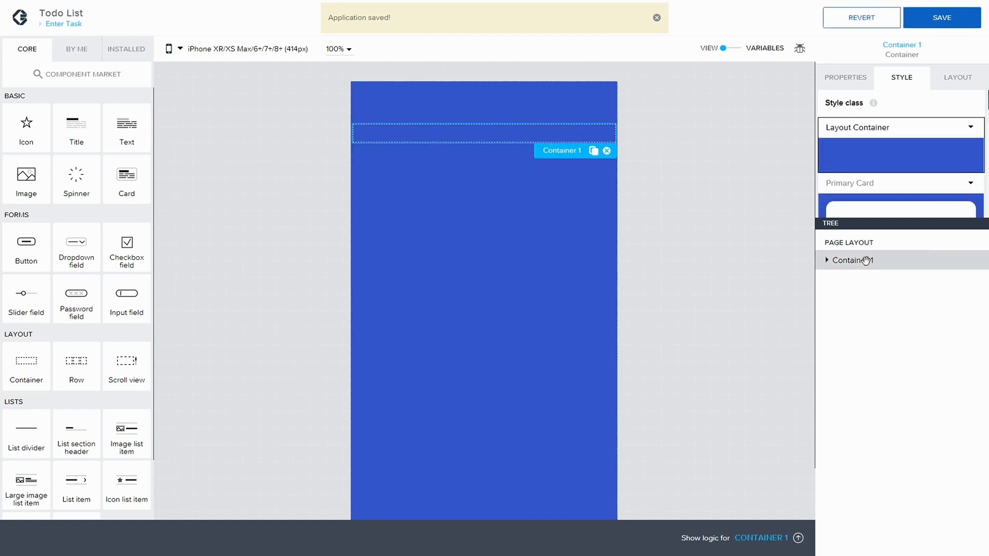
key("ctrl+c")
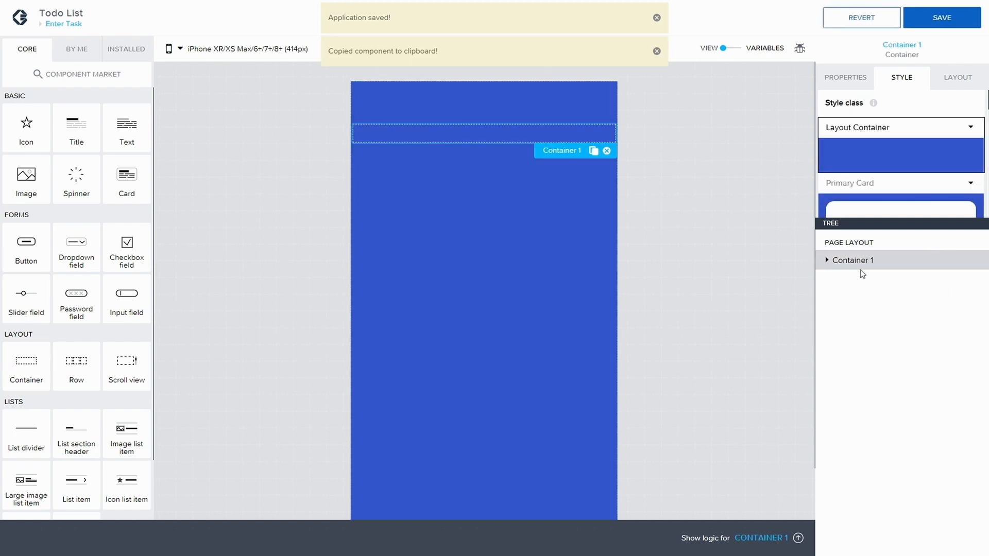
key("ctrl+v")
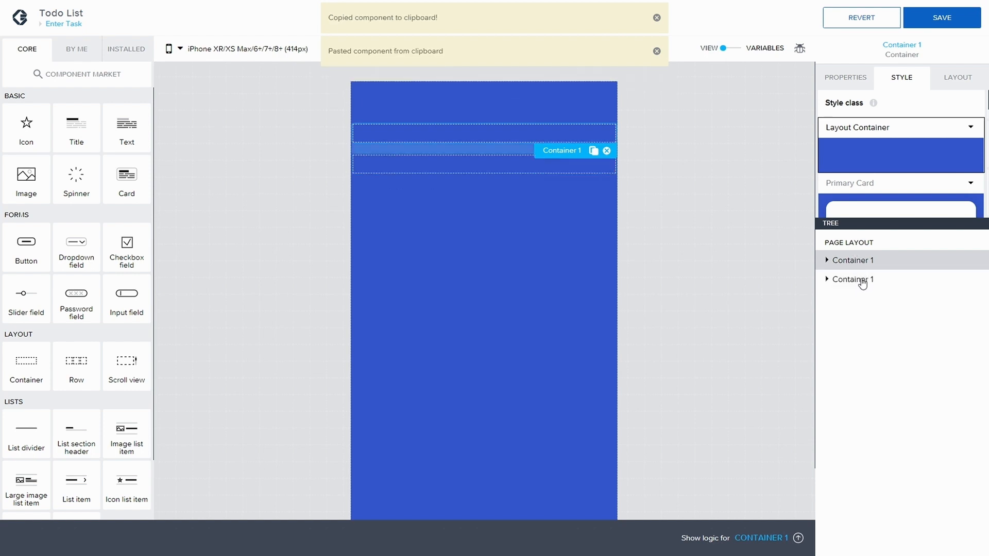
- Set the first container's component display name to Container Navigation
left_click(844, 83)
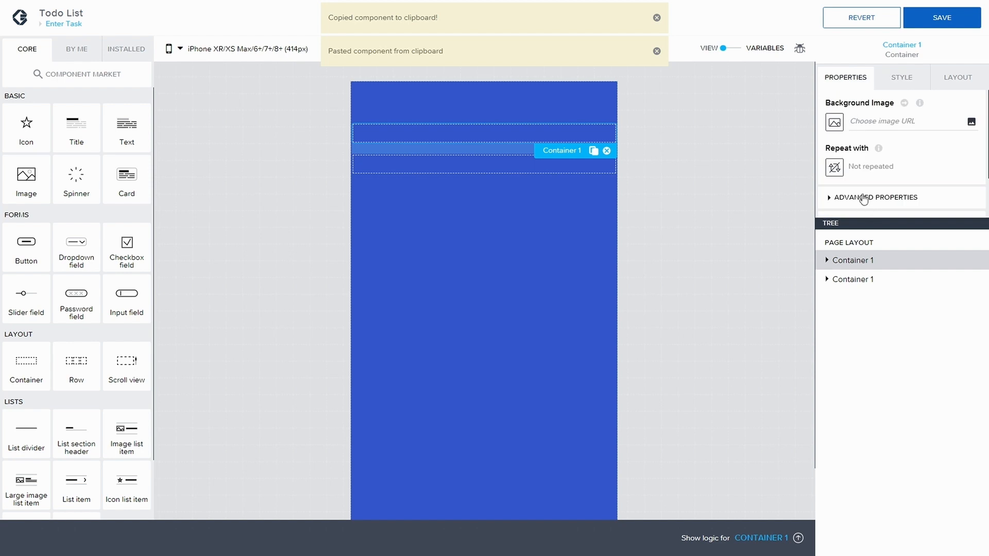
scroll(851, 175, "down", 1)
left_click(827, 159)
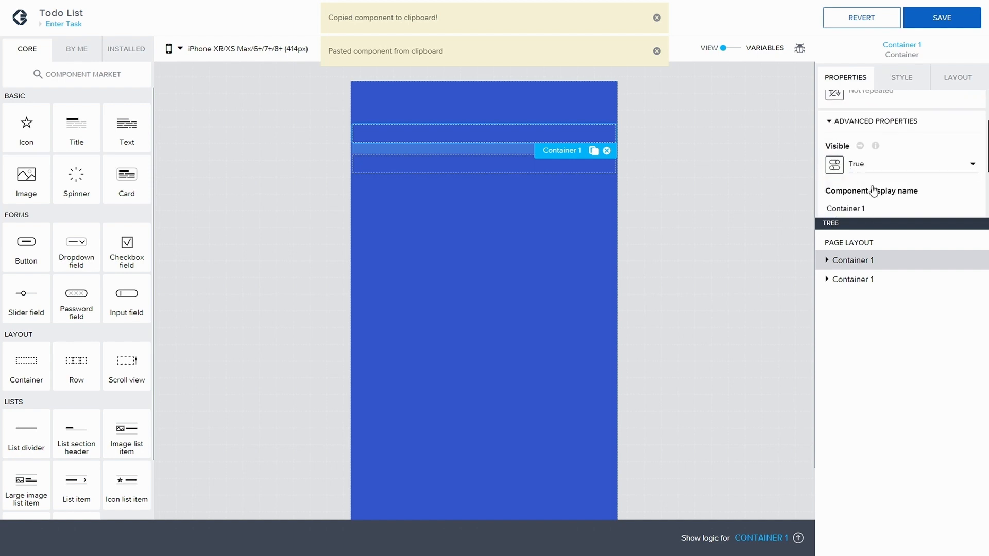
scroll(874, 183, "down", 1)
left_click(872, 171)
key("BackSpace")
type("Na")
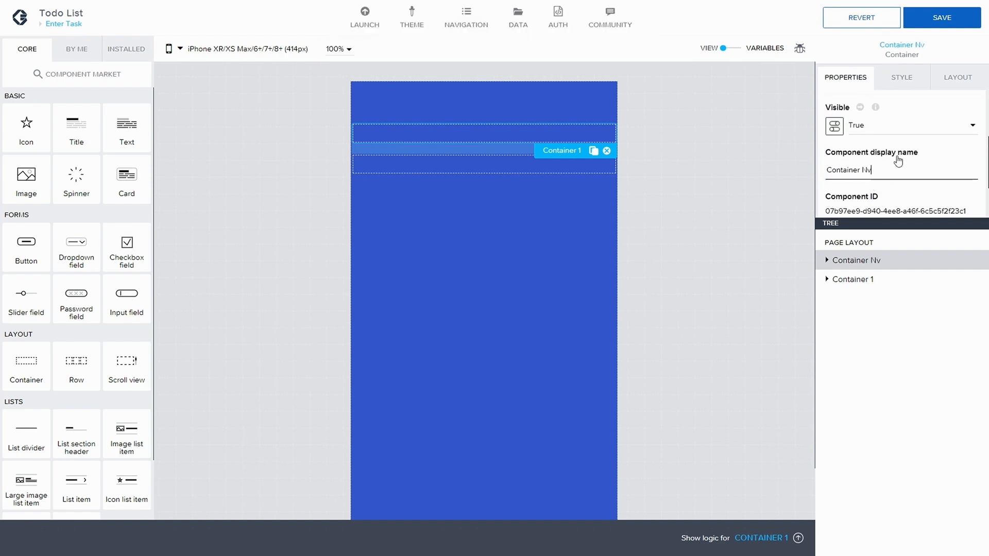
type("vigation")
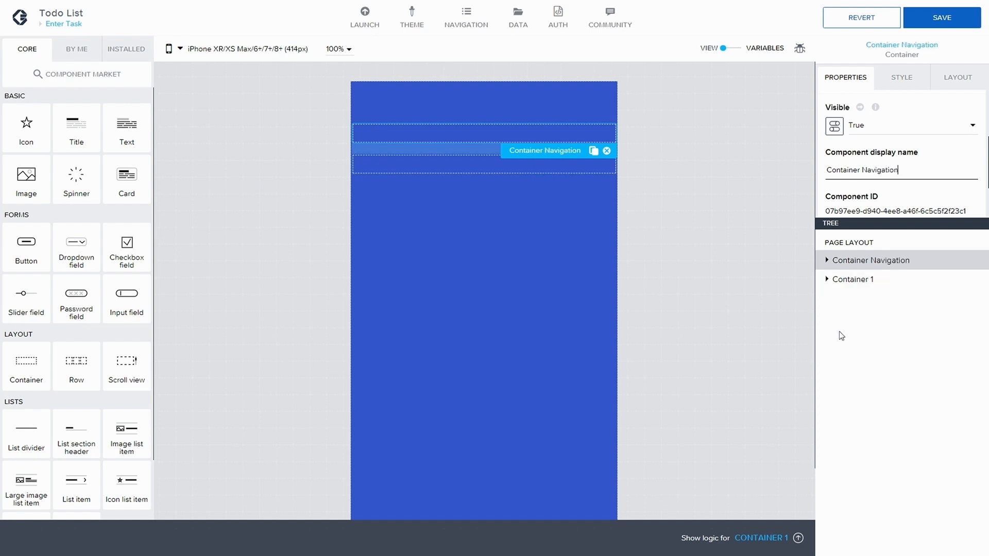
- Rename the Container 1 component to "Container Title" through its component display name
left_click(847, 279)
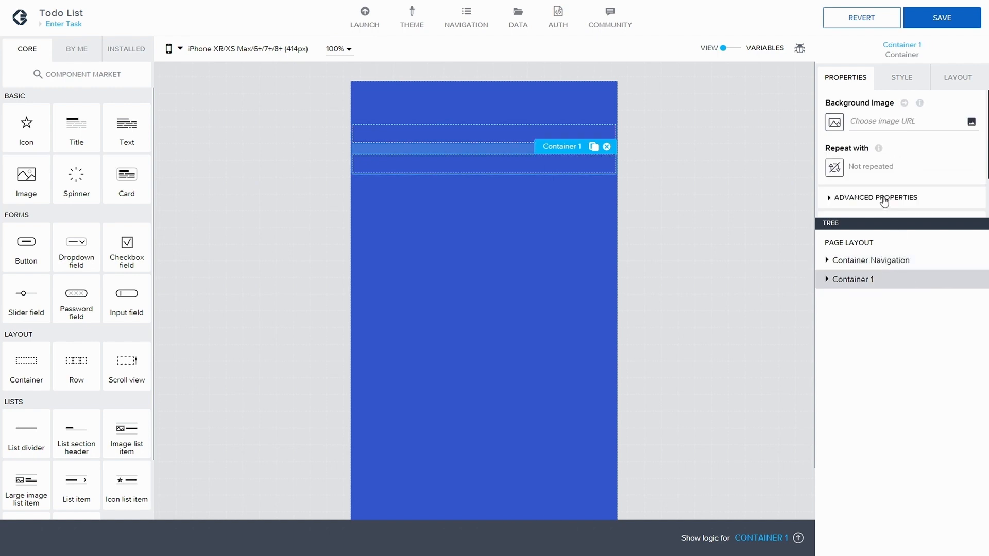
left_click(829, 199)
scroll(875, 183, "down", 1)
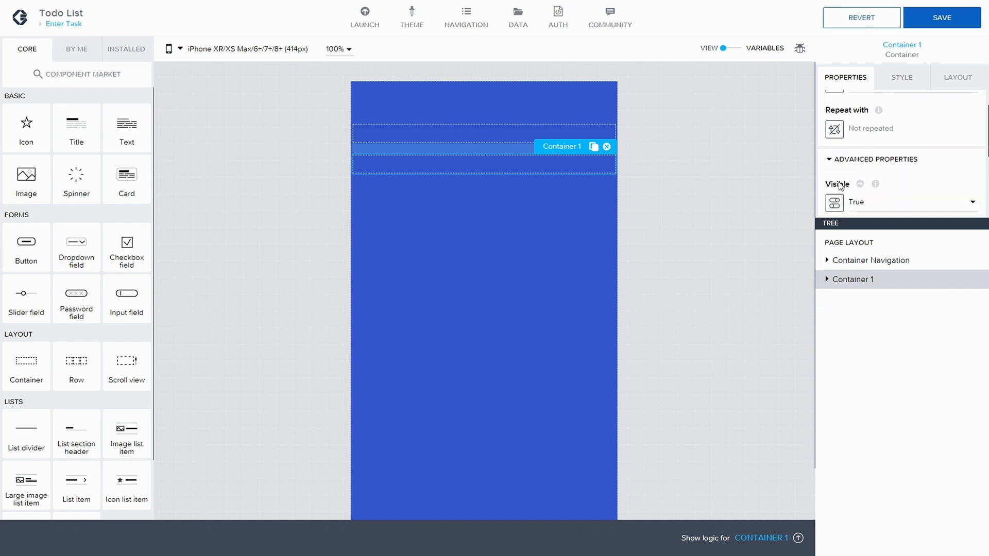
key("BackSpace")
key("BackSpace")
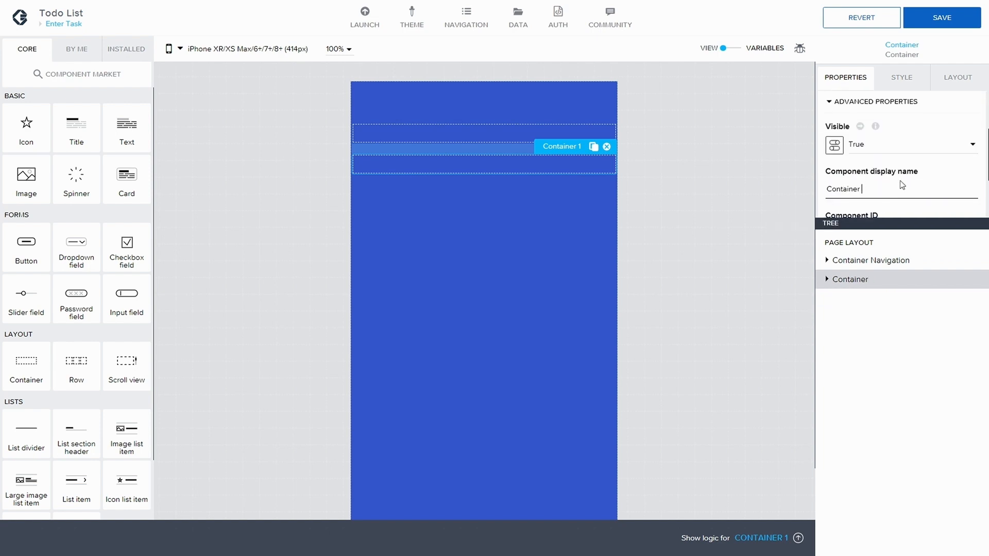
type("Title")
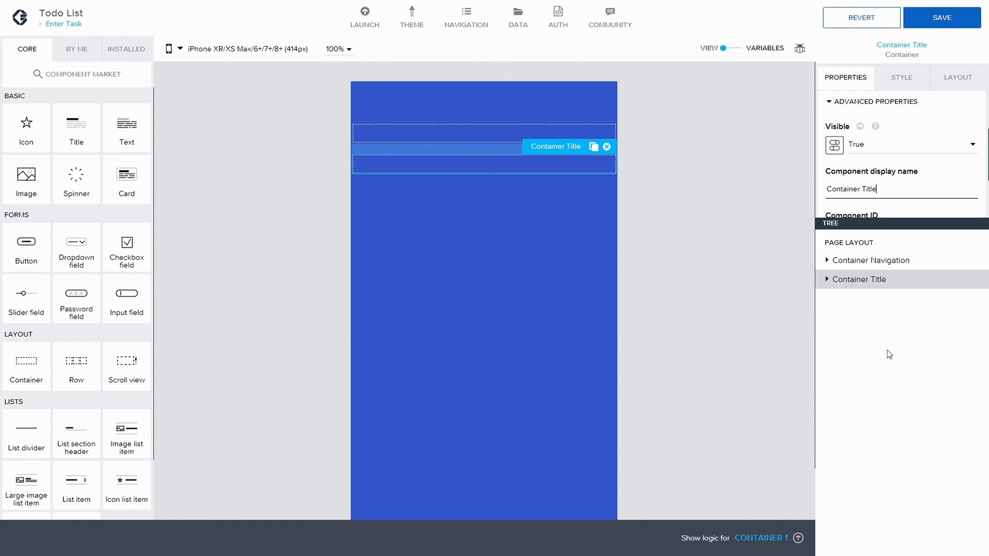
- Duplicate Container Title in the page layout and set the copy's display name to "Container Content"
left_click(870, 260)
left_click(870, 279)
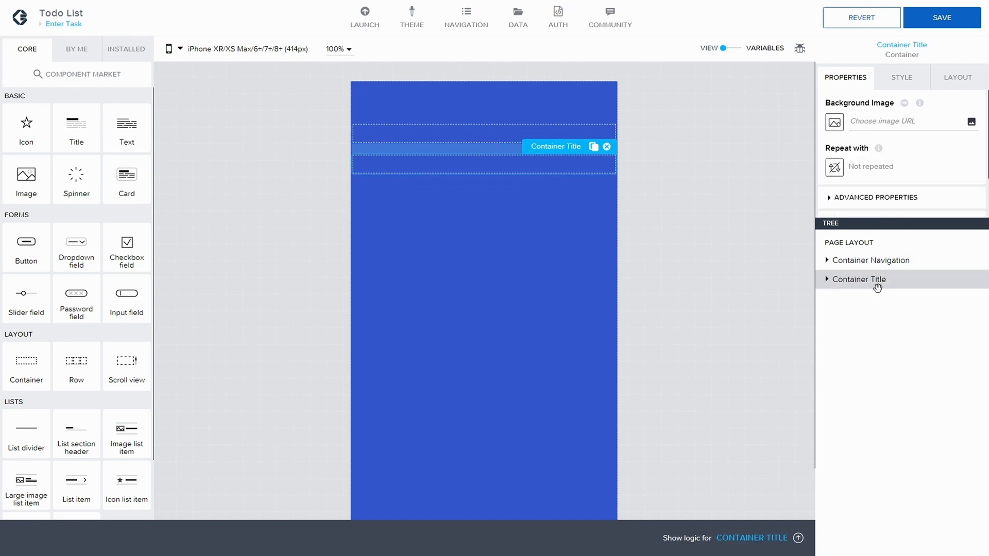
key("ctrl+c")
key("ctrl+v")
left_click(874, 300)
left_click(834, 198)
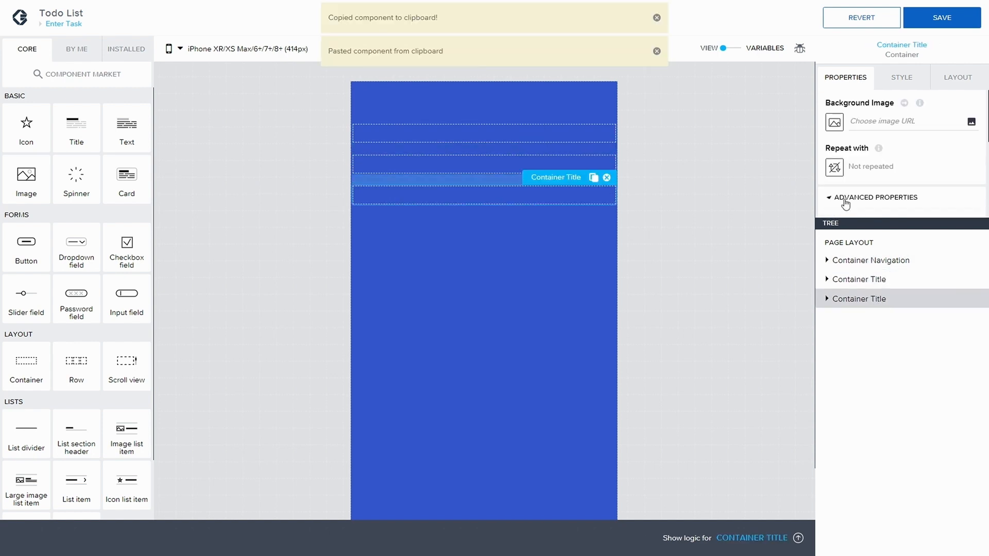
left_click(870, 189)
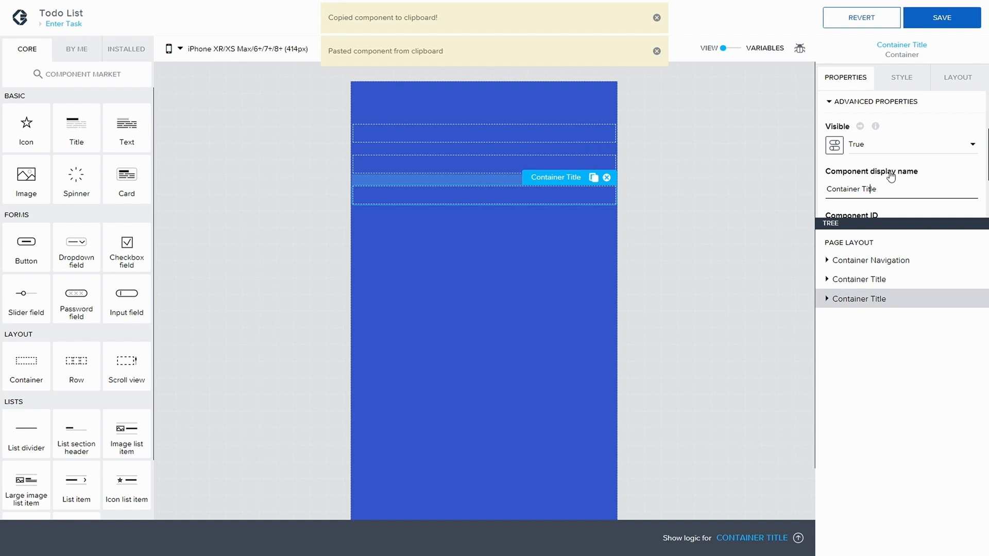
double_click(870, 188)
type("Content")
- Add a new container inside Container Navigation and set its display name to "Container Nav Circle"
left_click(827, 299)
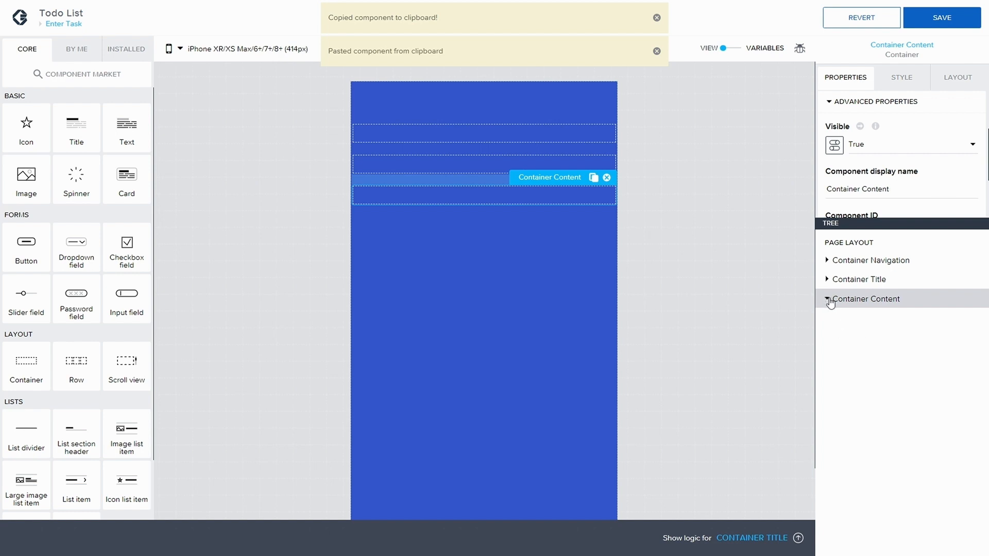
left_click(826, 261)
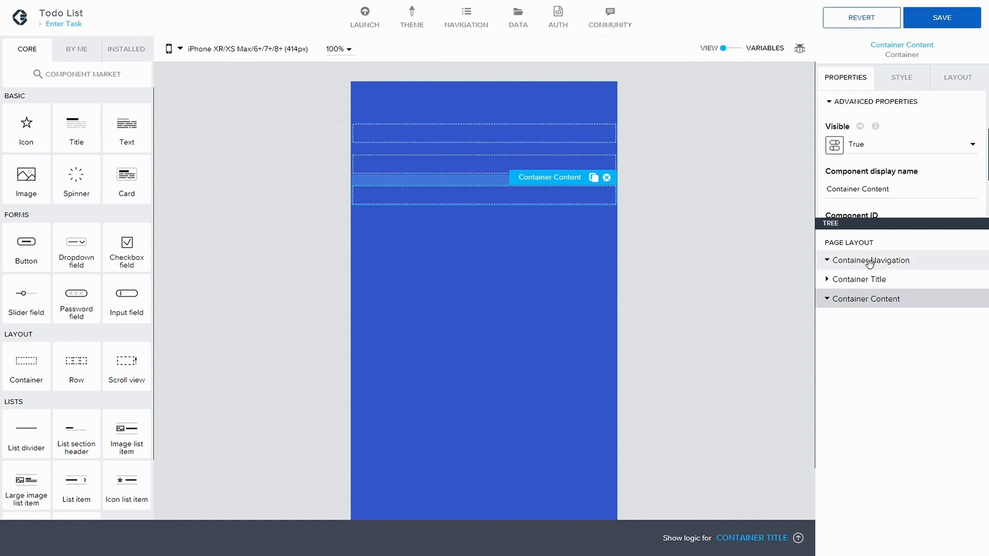
left_click_drag(31, 374, 844, 278)
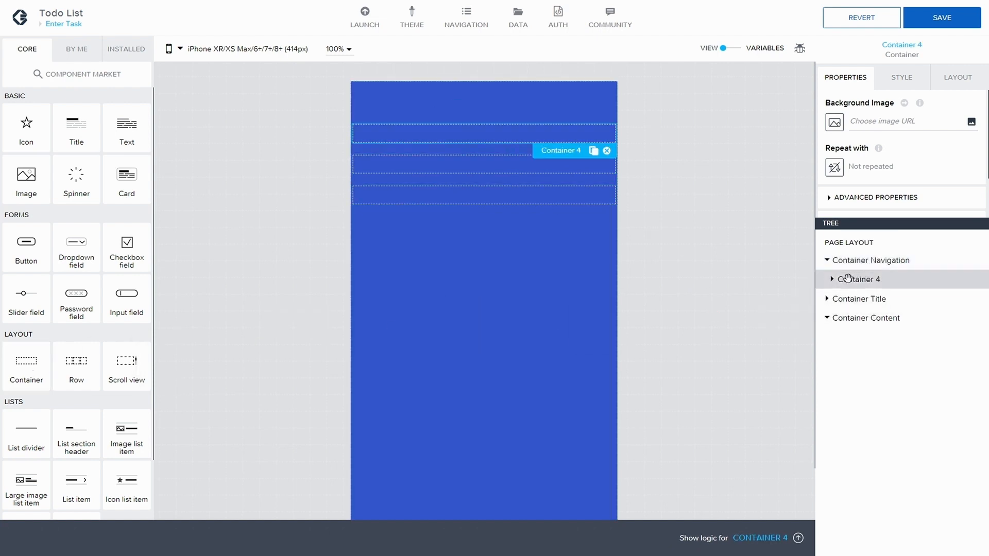
left_click(847, 198)
scroll(857, 198, "down", 1)
scroll(877, 214, "down", 1)
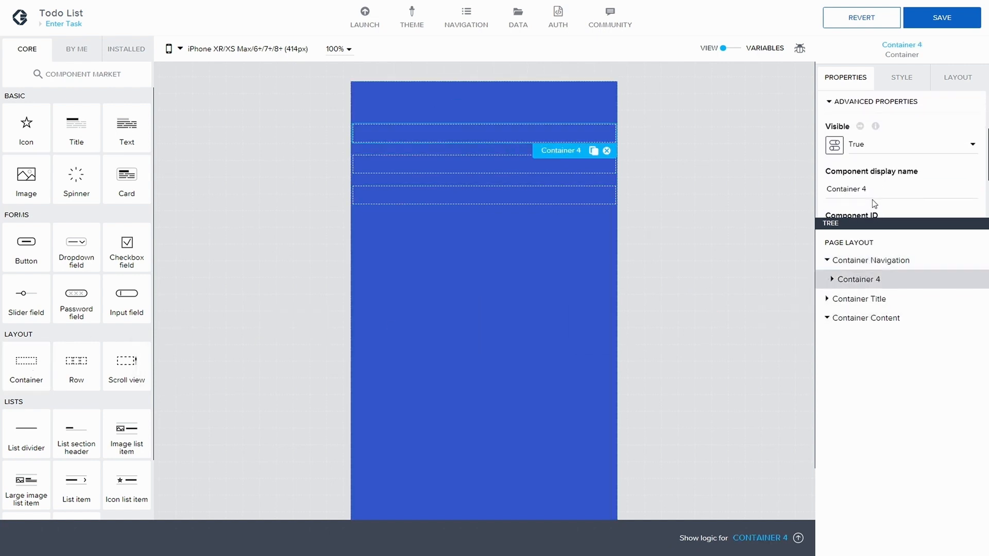
left_click(903, 175)
key("BackSpace")
type("Nav Circle")
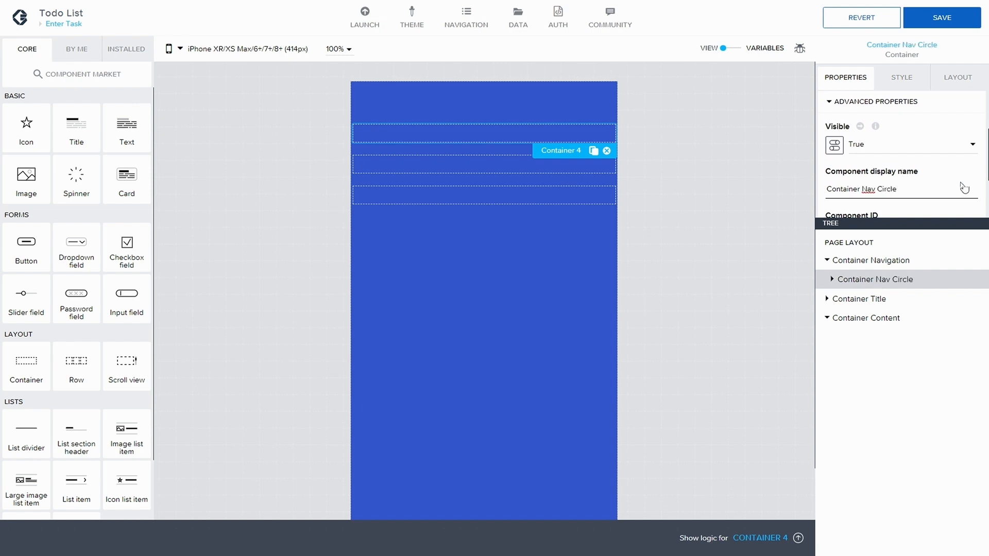
- Place an icon inside Container Nav Circle, change it to chevron-left, and save the application
left_click(920, 258)
left_click(845, 280)
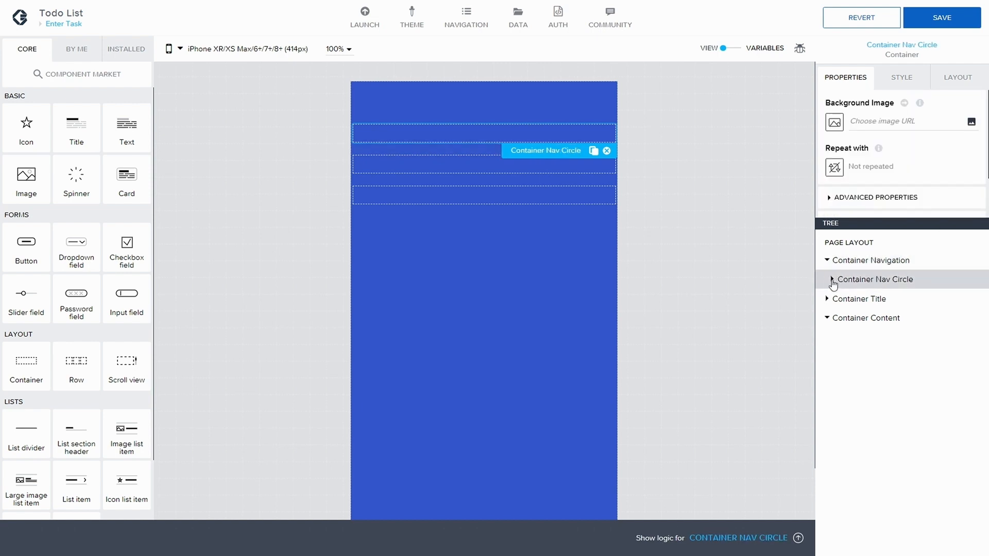
left_click(832, 279)
left_click_drag(27, 129, 843, 298)
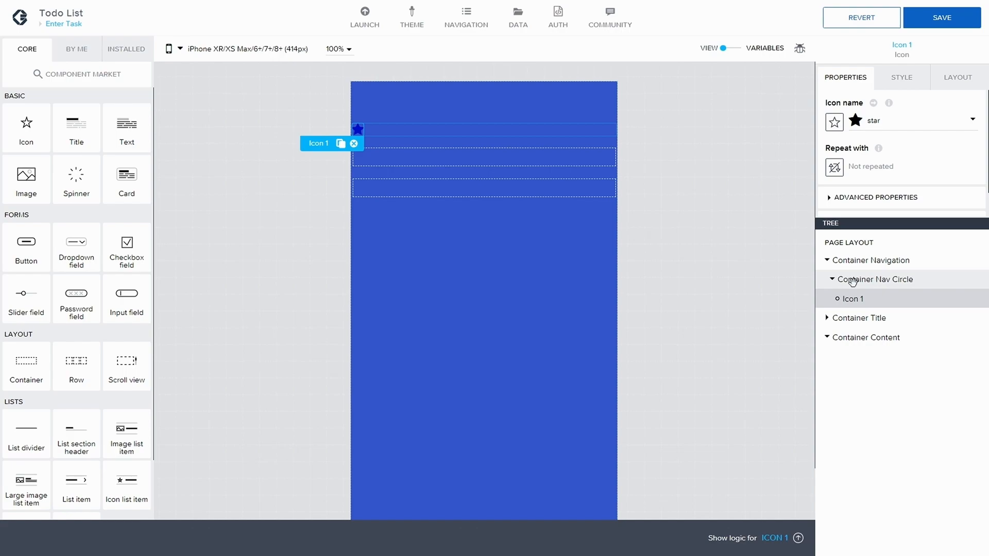
left_click(855, 120)
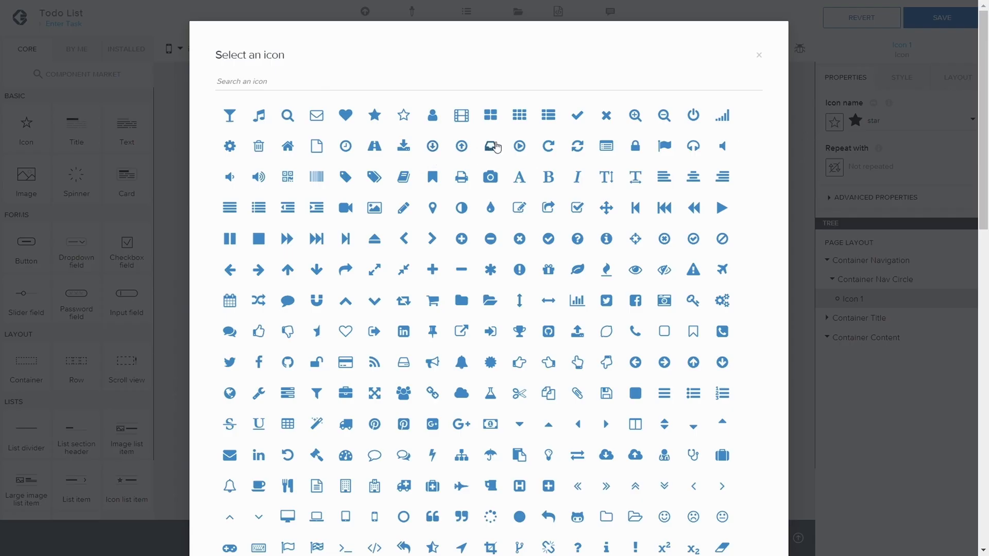
left_click(404, 239)
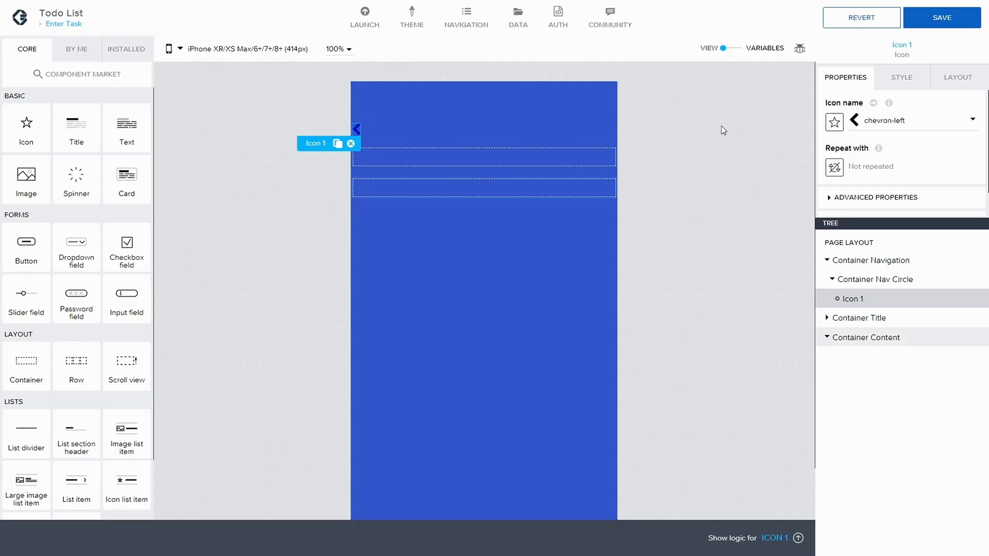
left_click(921, 14)
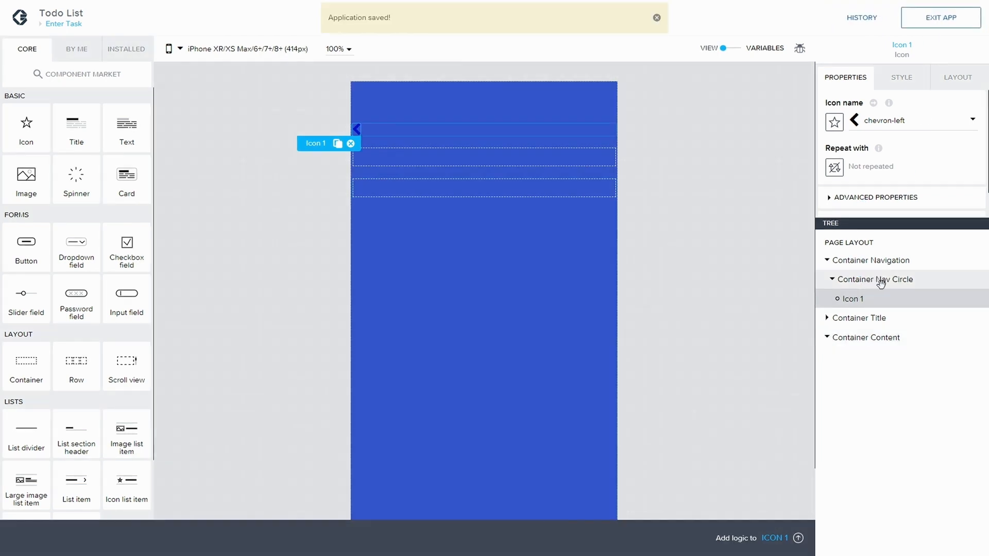
- Duplicate the Layout Container style class from Container Nav Circle as a new style class named "Nav Circle"
left_click(881, 281)
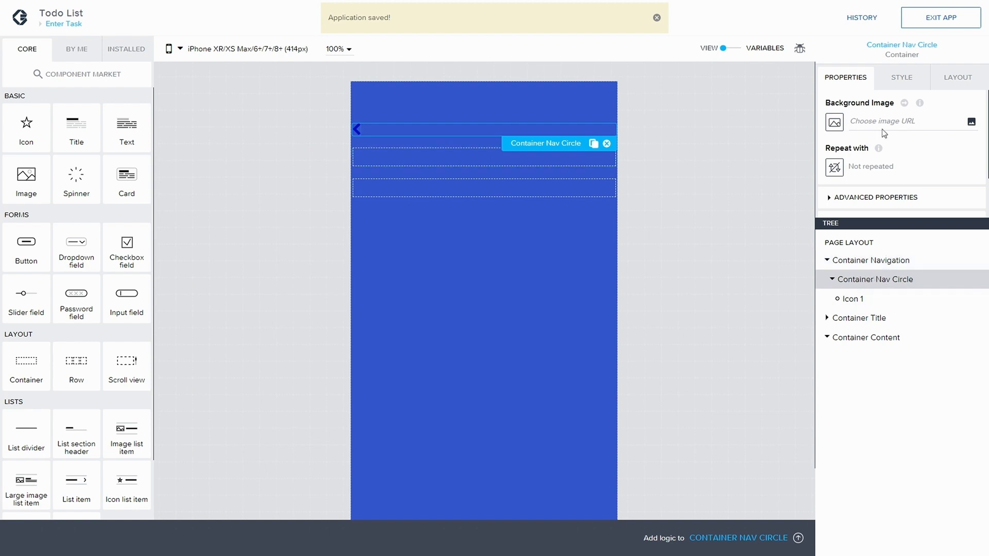
left_click(903, 78)
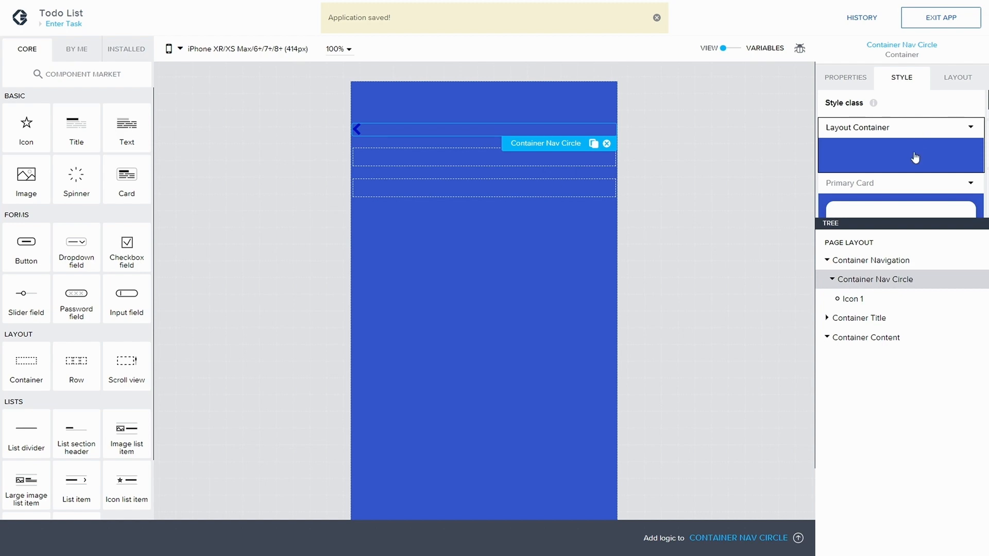
scroll(921, 155, "down", 3)
scroll(921, 167, "up", 3)
left_click(968, 127)
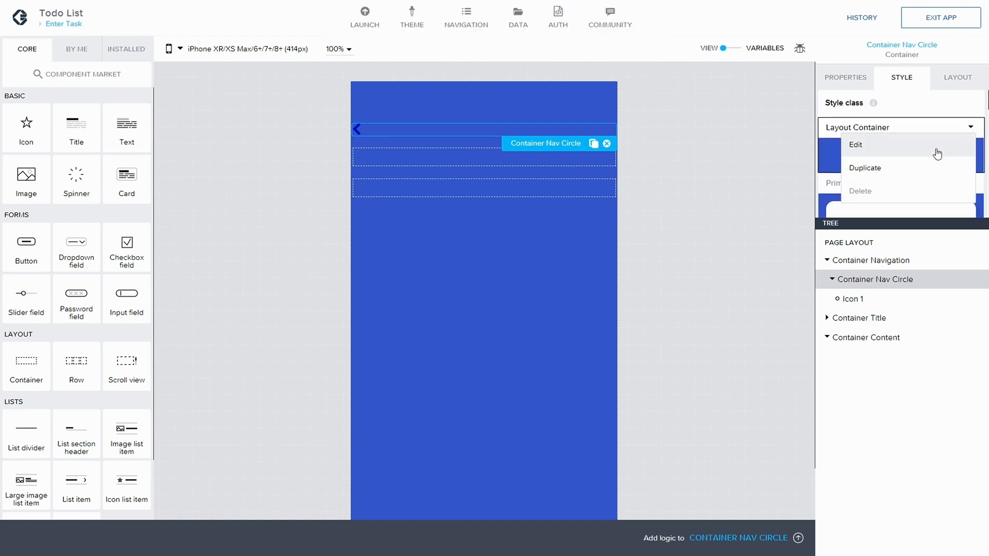
left_click(934, 146)
type("N")
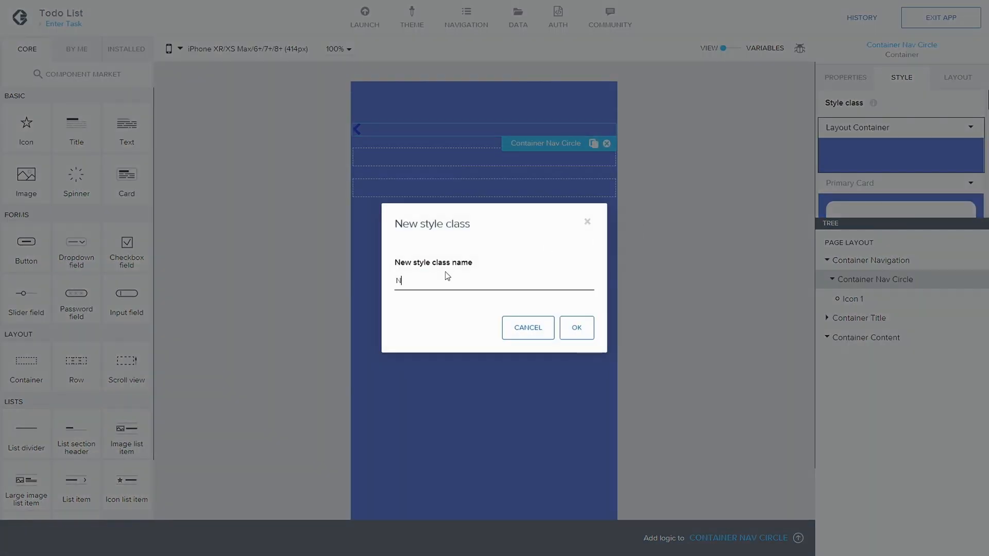
type("av Circle")
left_click(577, 328)
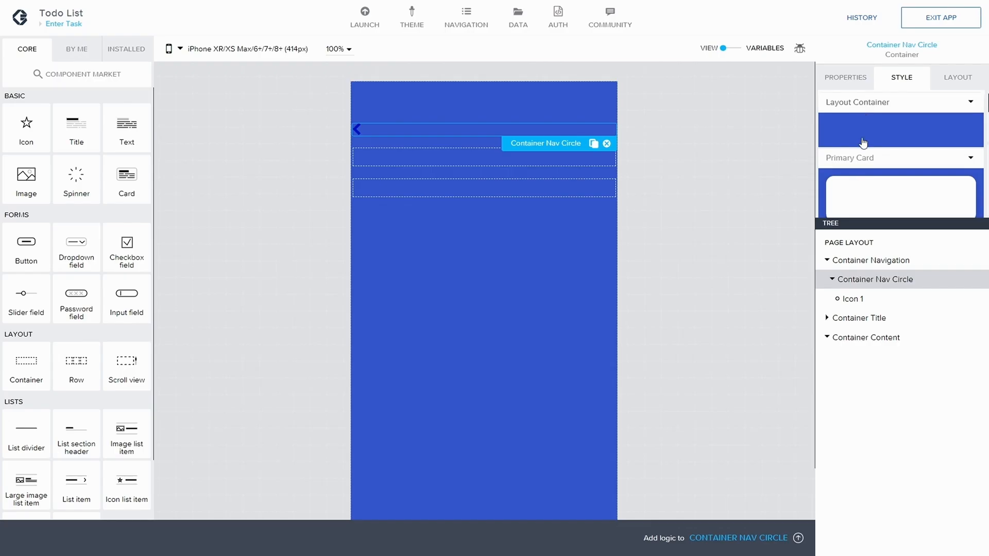
- Apply the Nav Circle style class to Container Nav Circle and edit its background color to Level 1 background
left_click(953, 173)
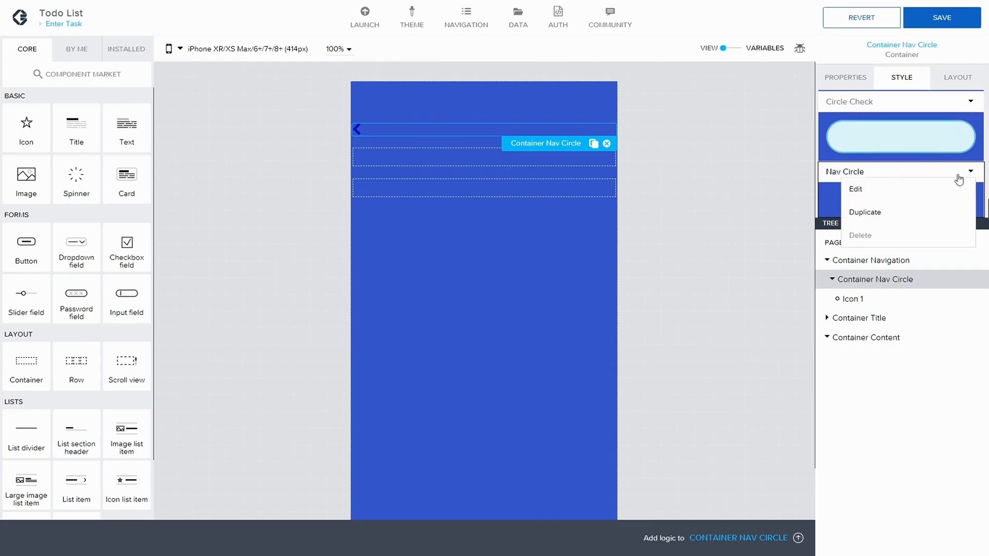
left_click(906, 194)
left_click(936, 162)
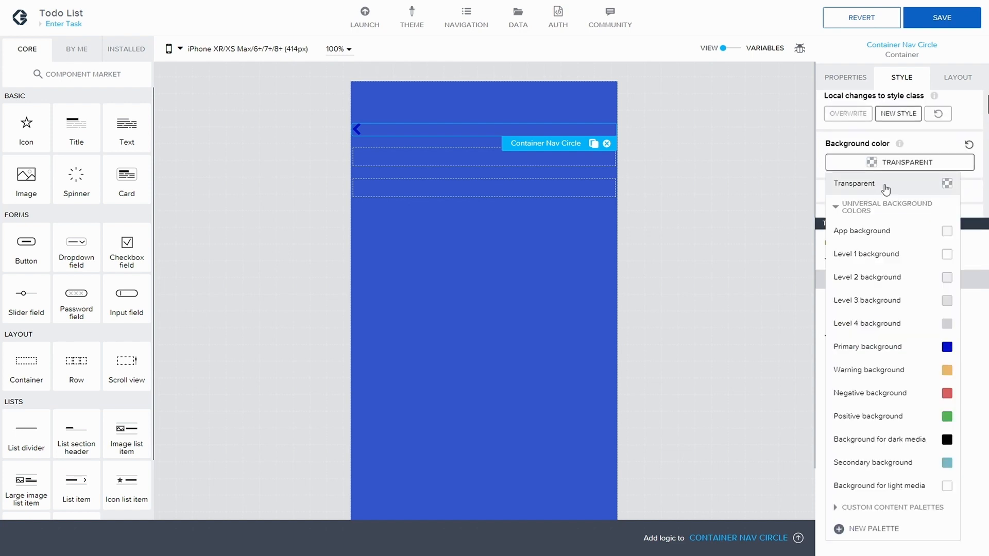
left_click(895, 253)
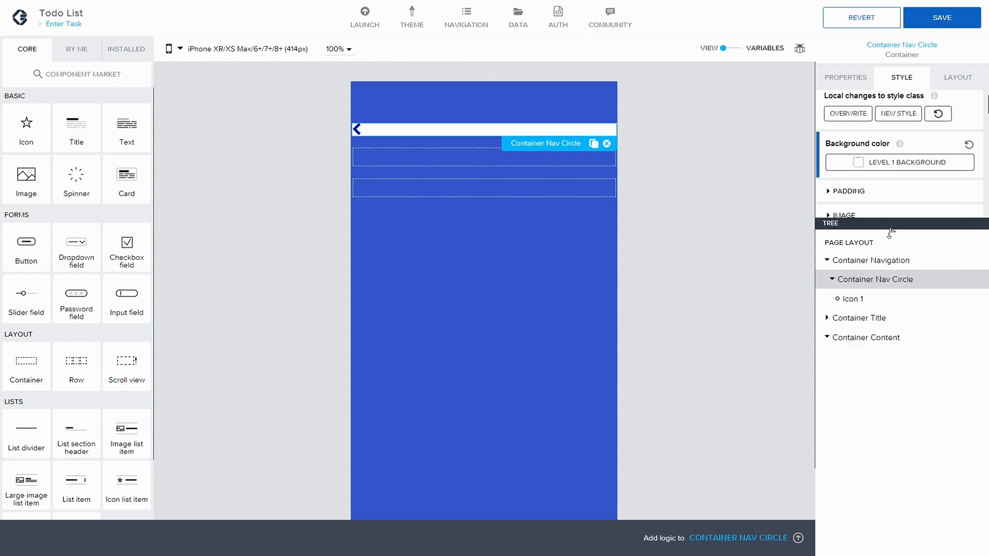
- Set the width and height of Container Nav Circle to Fit content and save the application
left_click(957, 78)
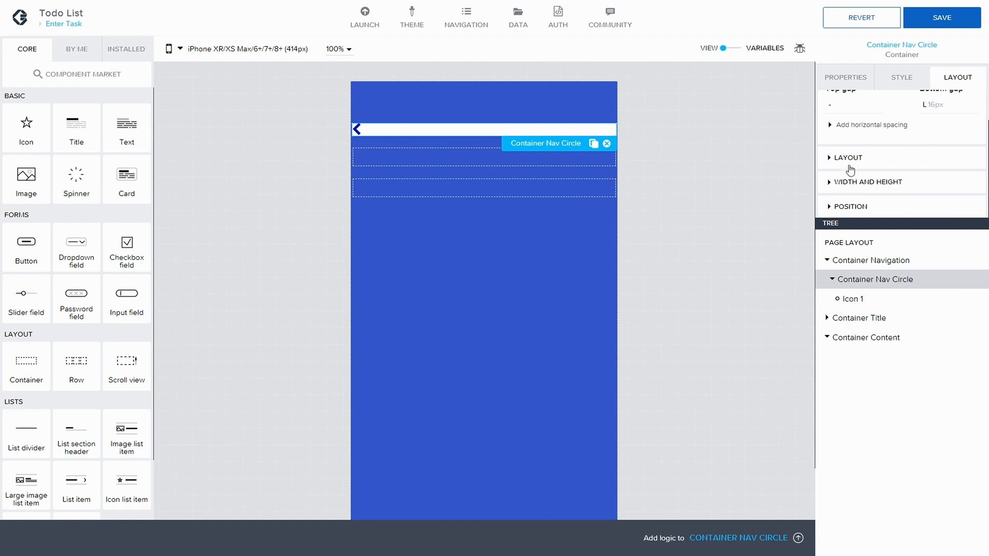
left_click(842, 181)
left_click(848, 164)
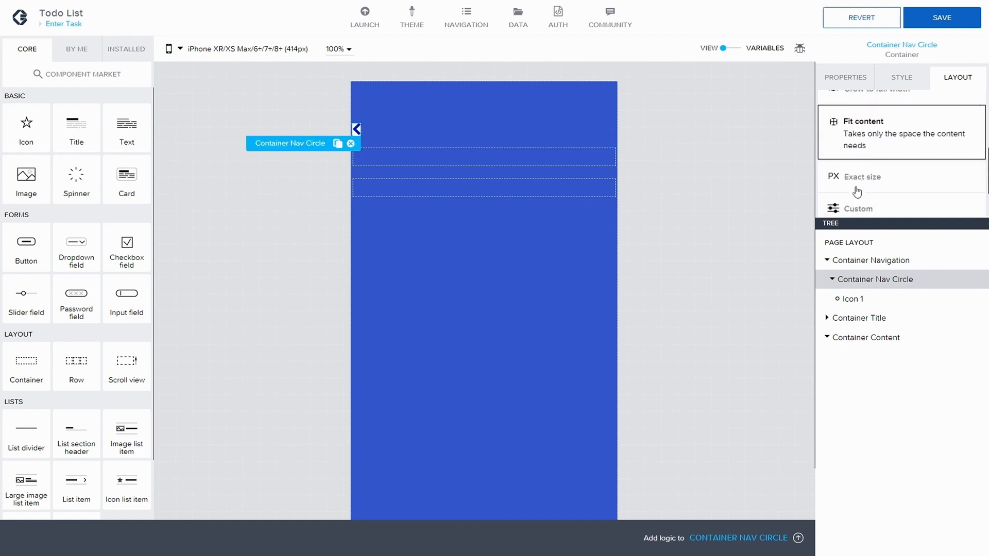
scroll(865, 152, "up", 2)
left_click(958, 18)
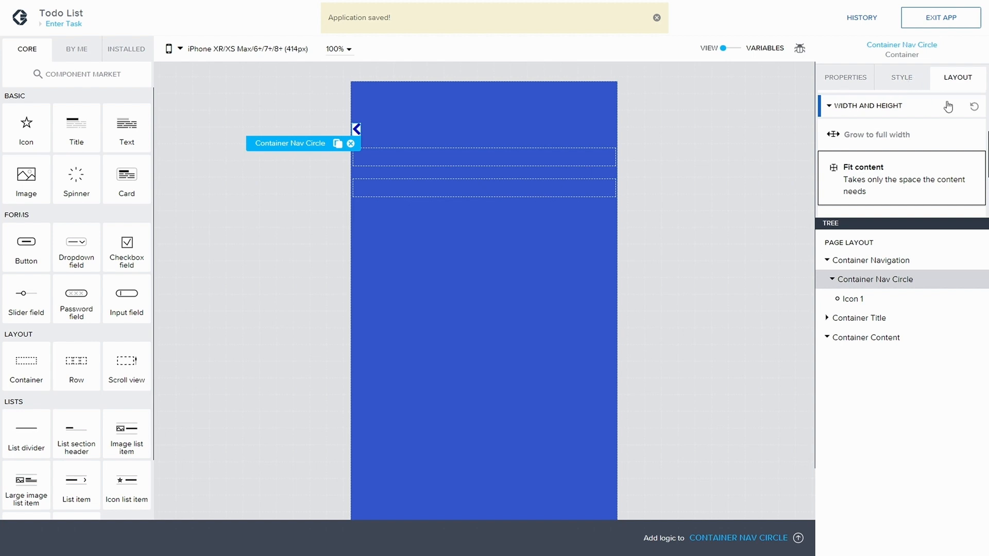
- Set the top padding of Container Nav Circle to the theme's component spacing S (8px)
scroll(845, 144, "up", 2)
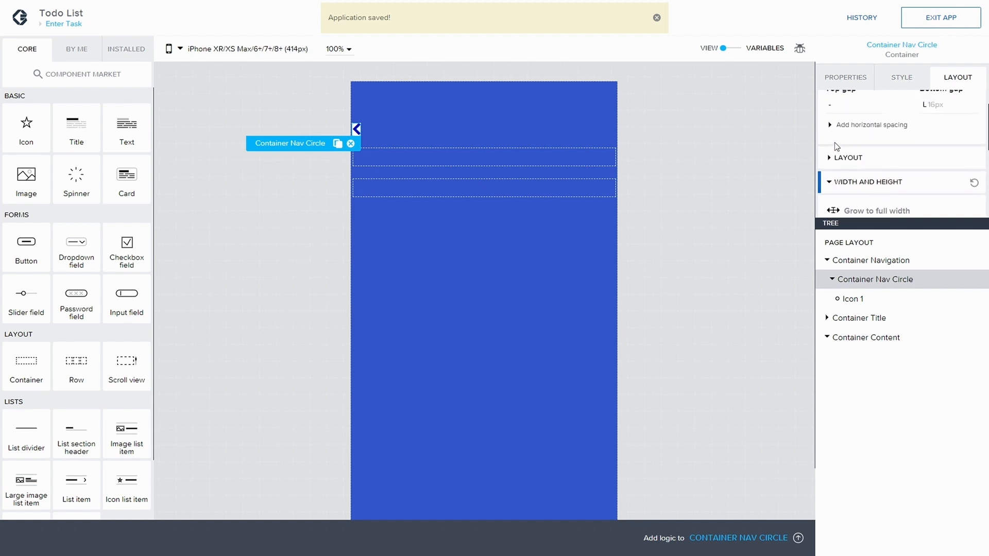
left_click(901, 78)
scroll(871, 144, "down", 3)
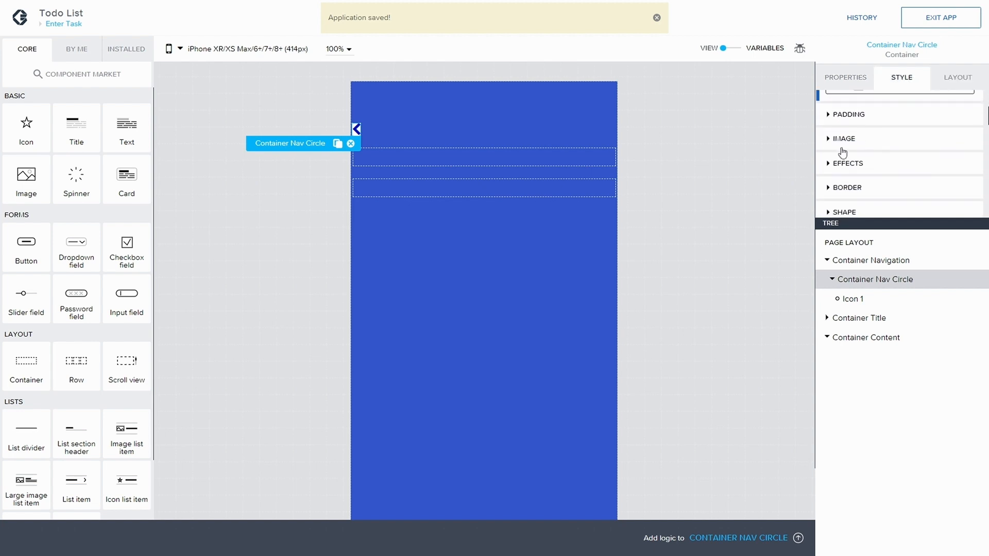
left_click(829, 116)
left_click(898, 147)
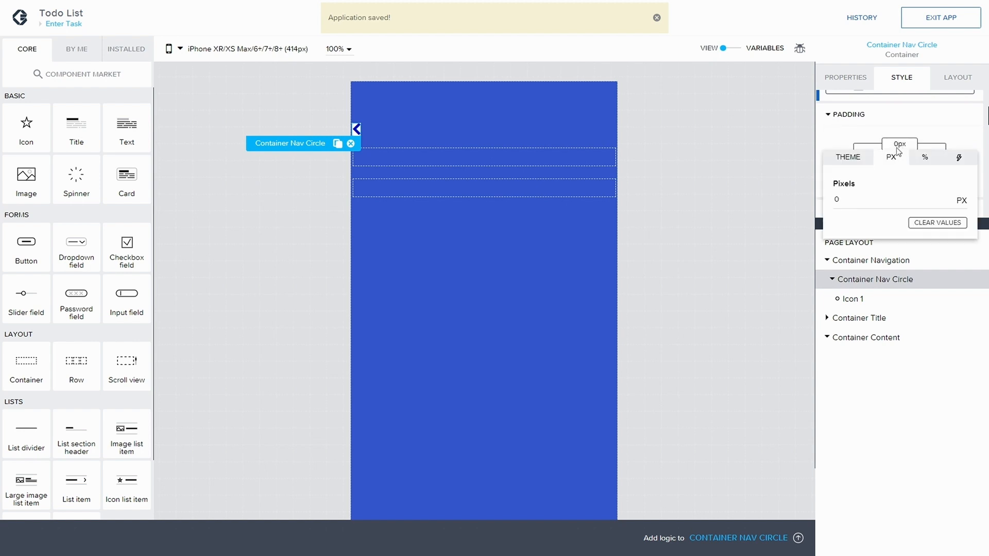
double_click(836, 199)
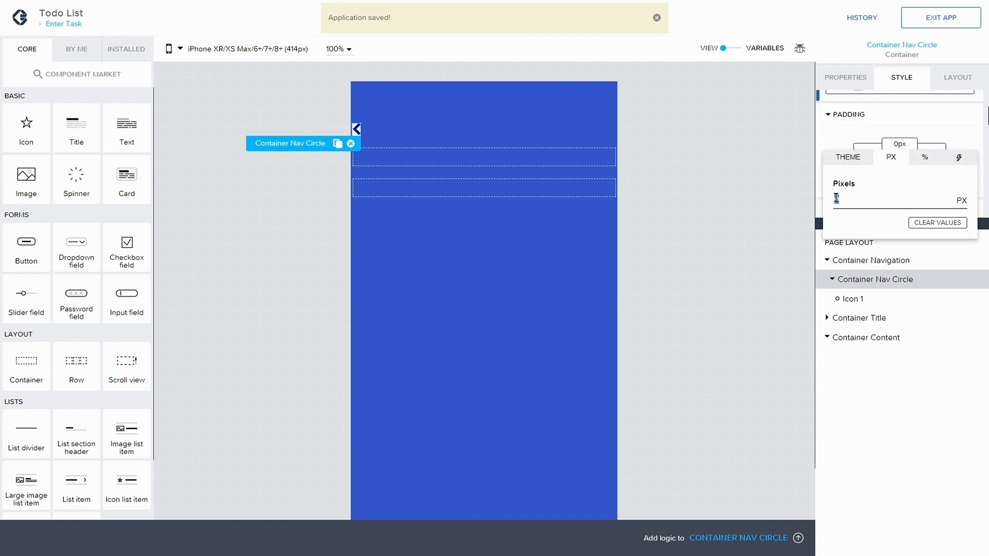
left_click(855, 157)
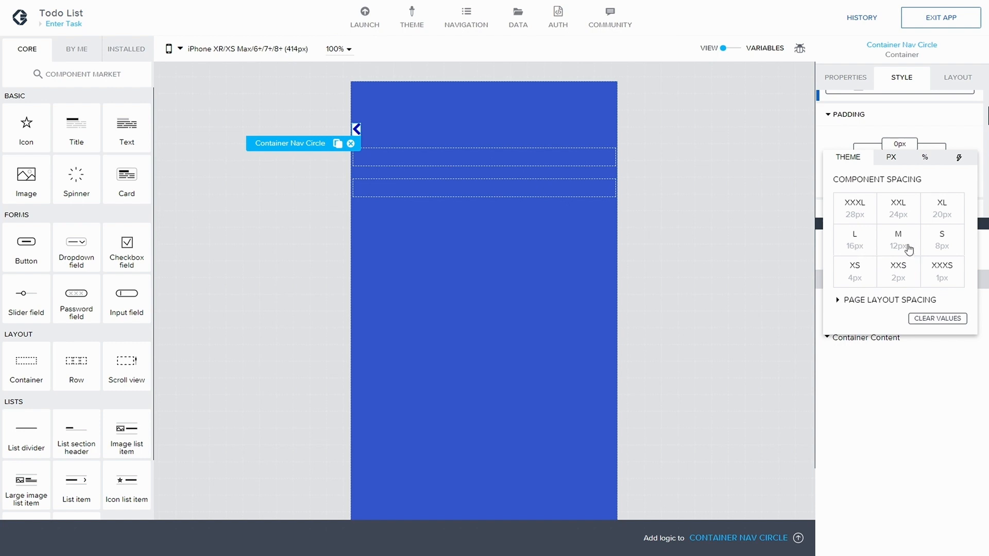
left_click(938, 242)
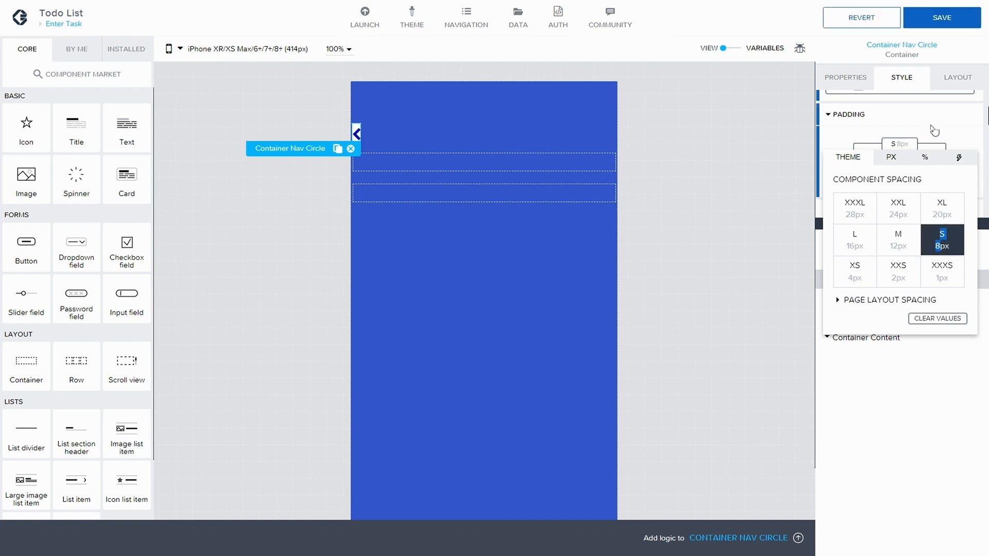
- Set the right and left padding of Container Nav Circle to the theme's component spacing S (8px)
left_click(932, 127)
left_click(936, 161)
left_click(876, 177)
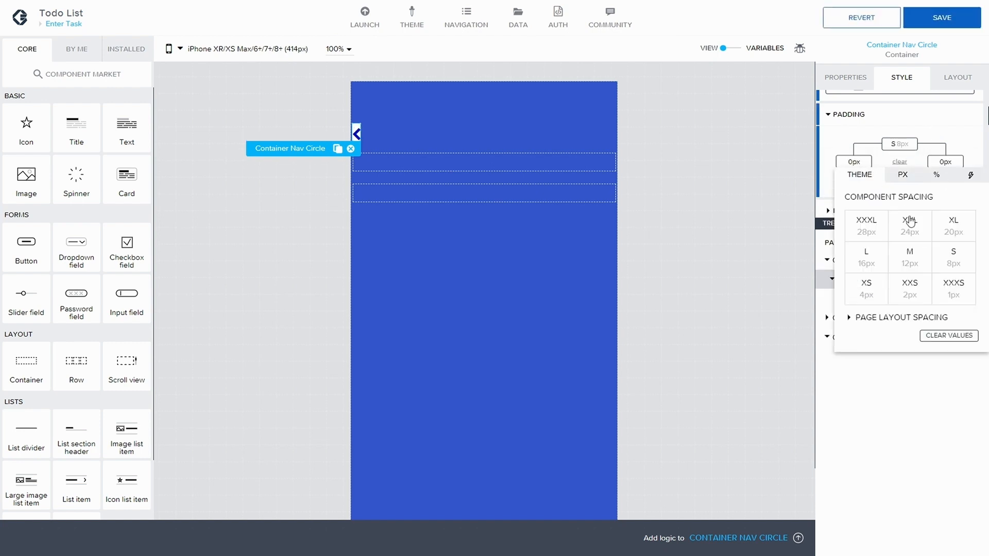
left_click(941, 266)
left_click(849, 138)
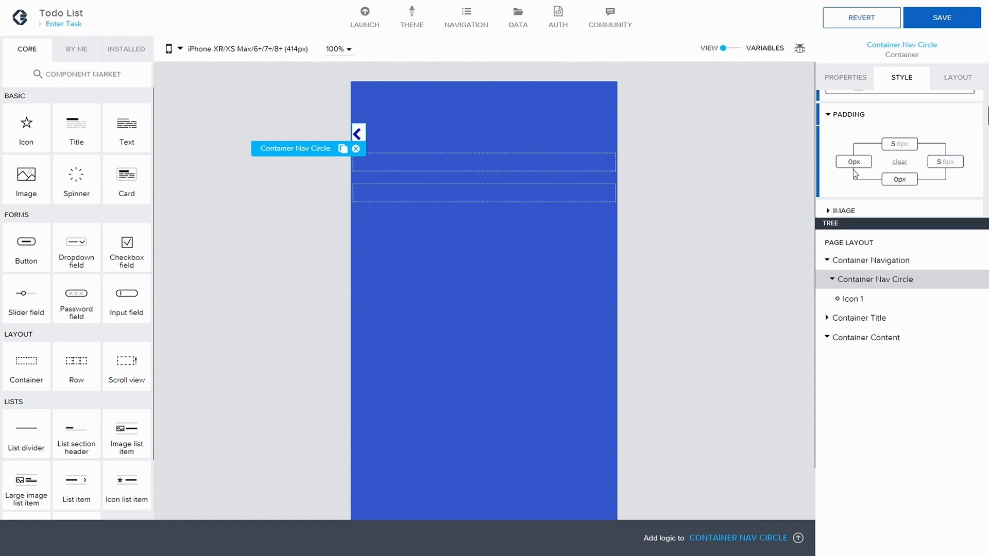
left_click(857, 163)
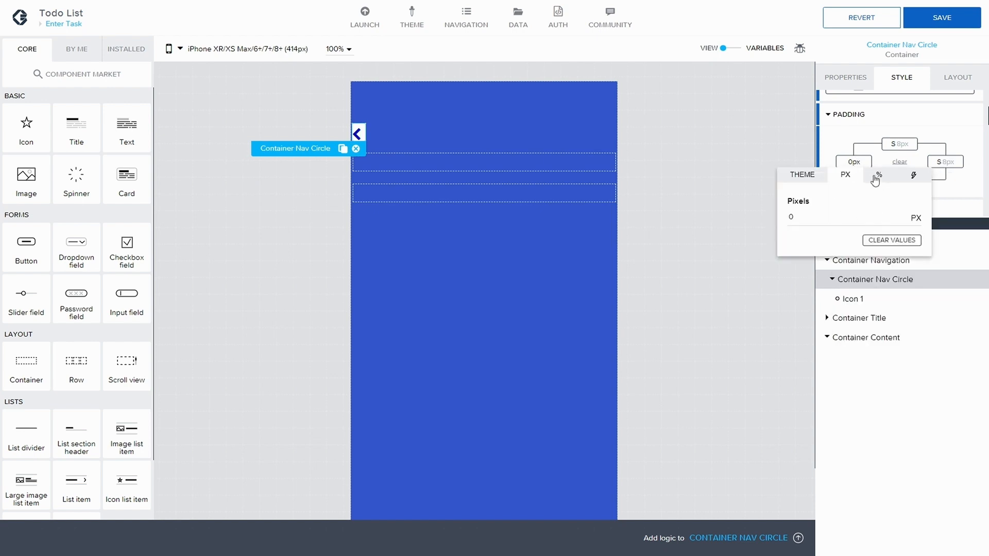
left_click(802, 174)
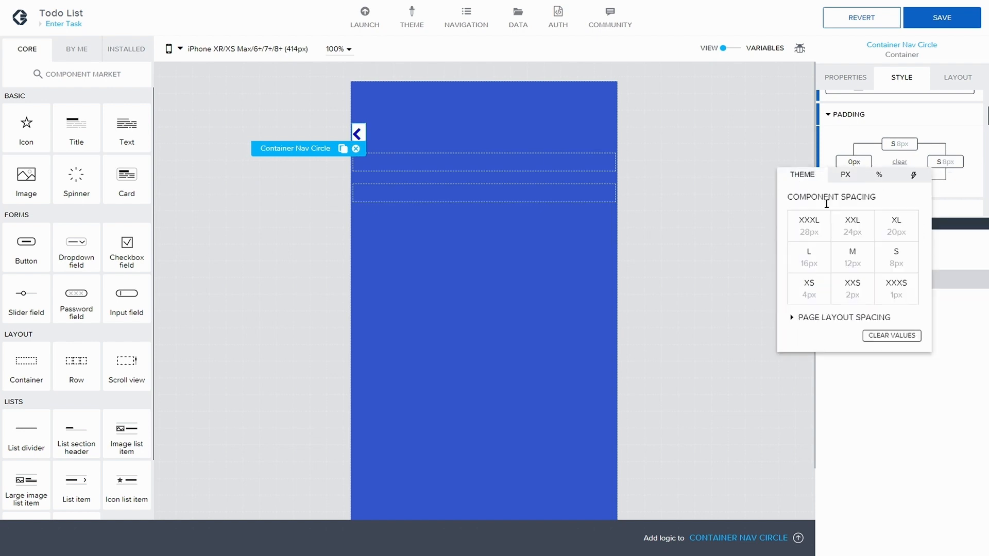
left_click(881, 265)
left_click(870, 129)
- Set the bottom padding of Container Nav Circle to component spacing S (8px) and save the application
left_click(896, 180)
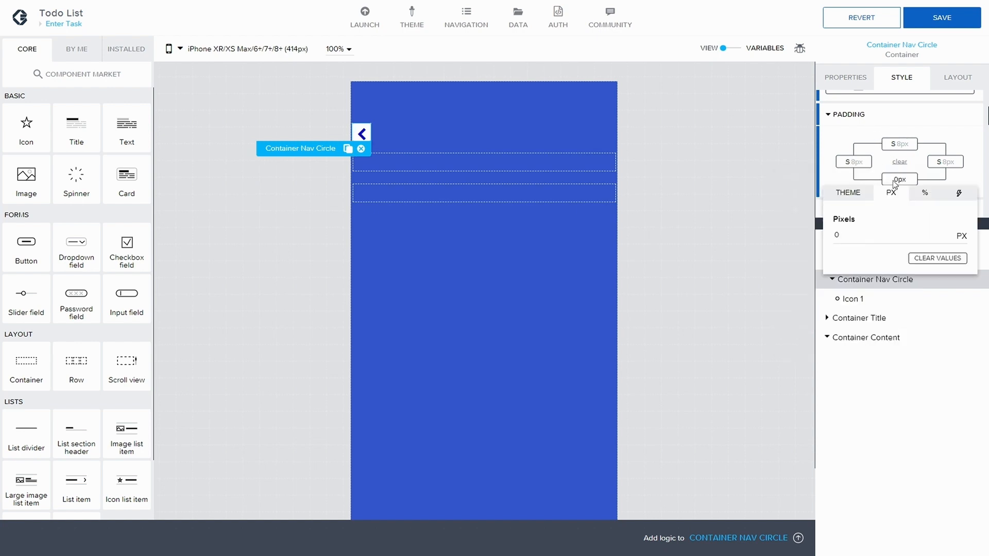
left_click(848, 200)
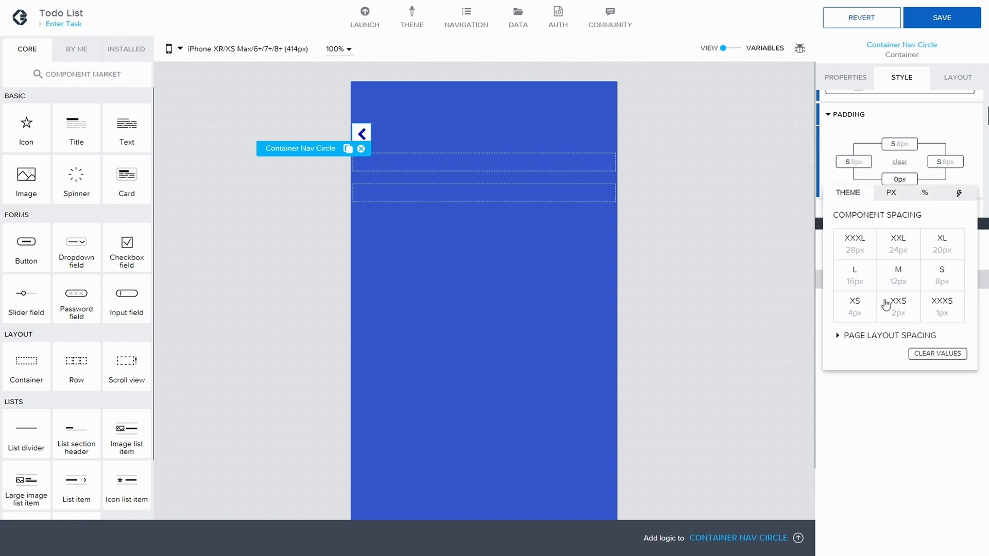
left_click(936, 273)
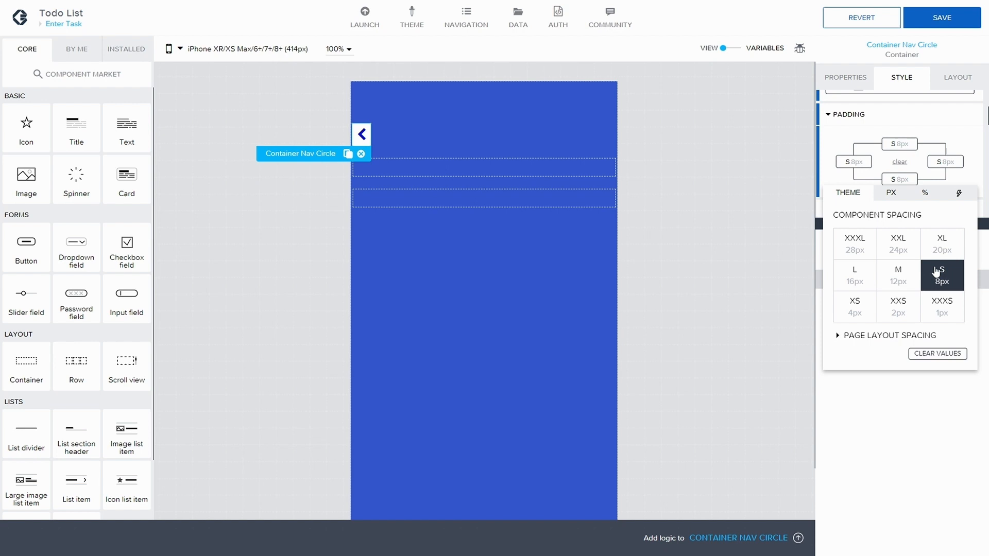
left_click(939, 134)
left_click(959, 21)
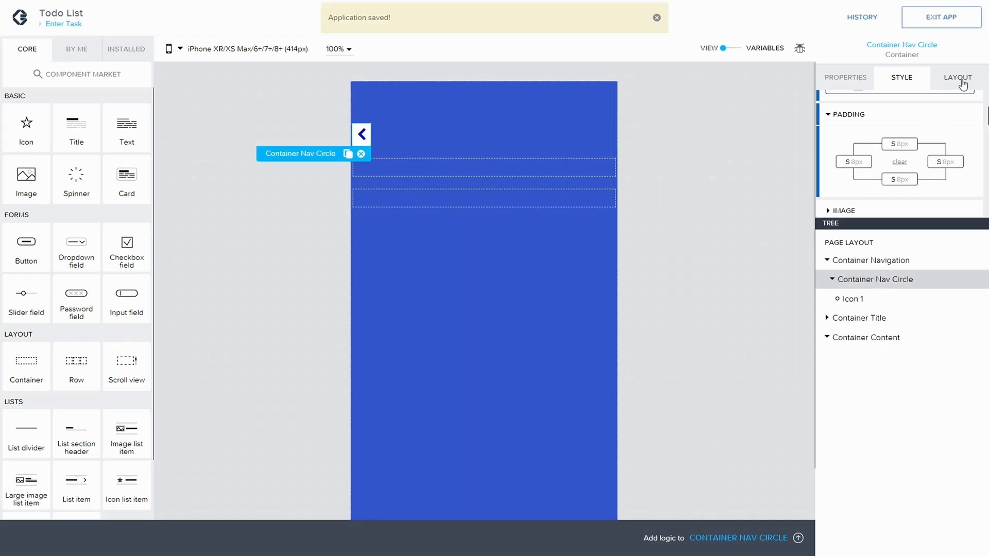
- Center the align and justify settings for the components inside Container Nav Circle's vertical layout and save the application
left_click(958, 77)
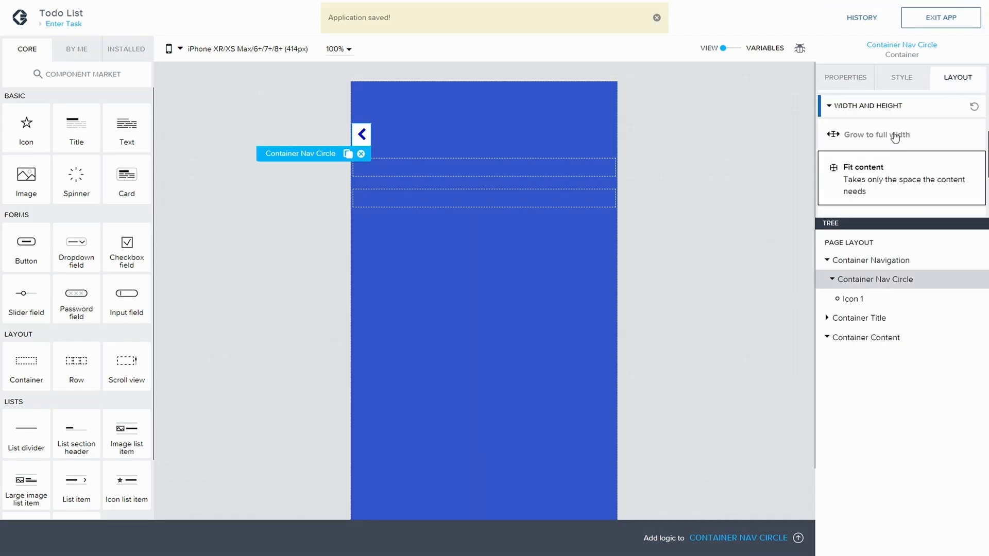
scroll(876, 144, "up", 2)
scroll(845, 154, "down", 1)
left_click(836, 144)
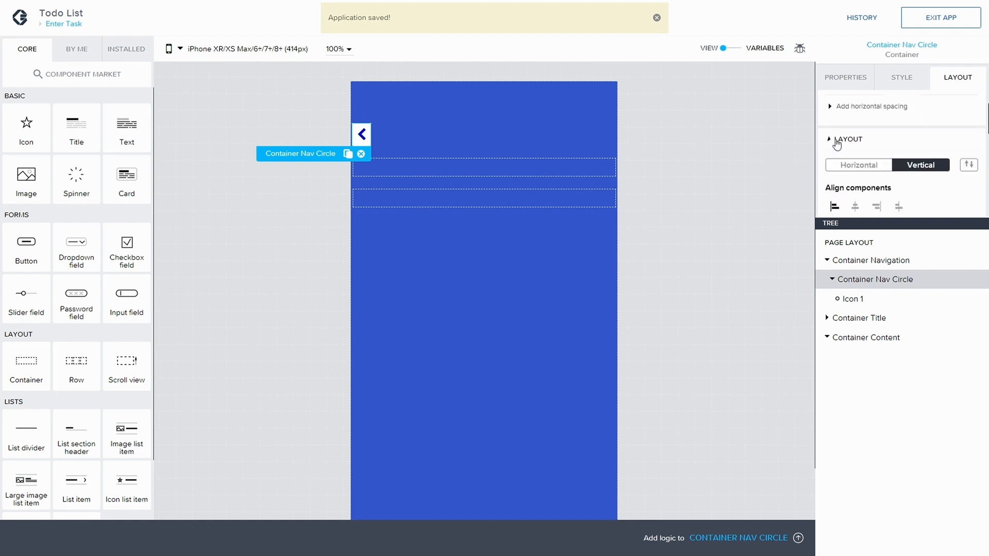
scroll(851, 153, "down", 1)
left_click(855, 149)
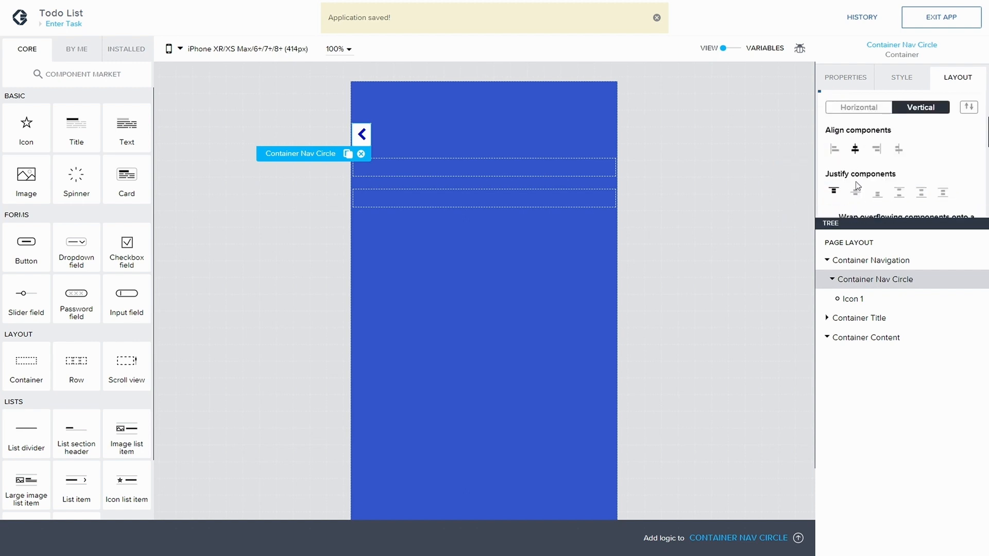
left_click(855, 192)
left_click(956, 19)
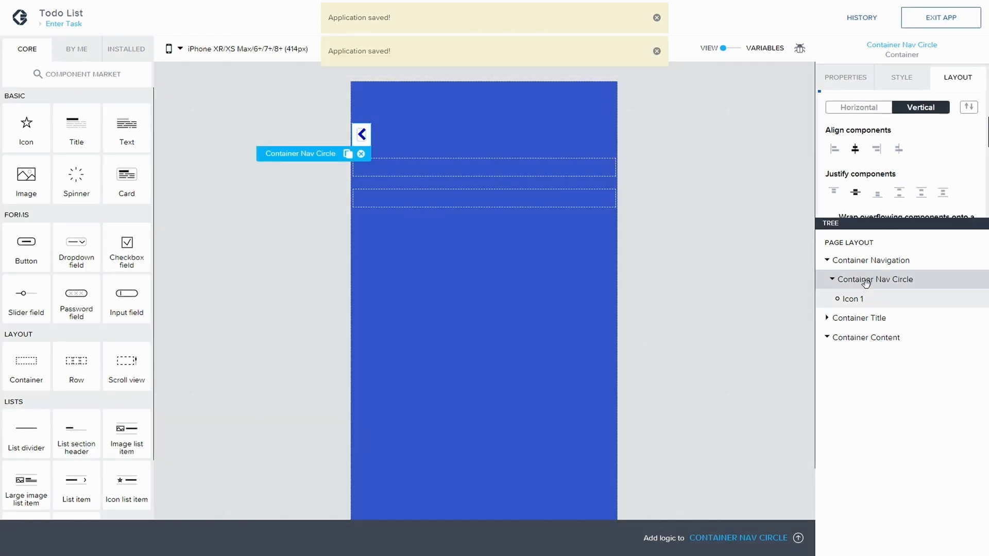
- Set the corner radius of Container Nav Circle to Fully round
scroll(901, 155, "up", 3)
left_click(901, 77)
scroll(835, 170, "down", 10)
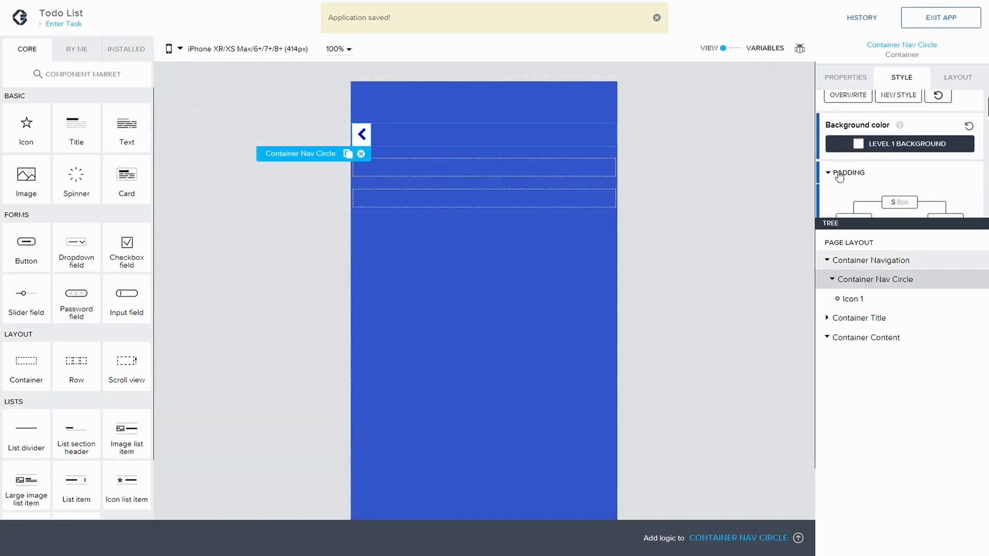
left_click(836, 183)
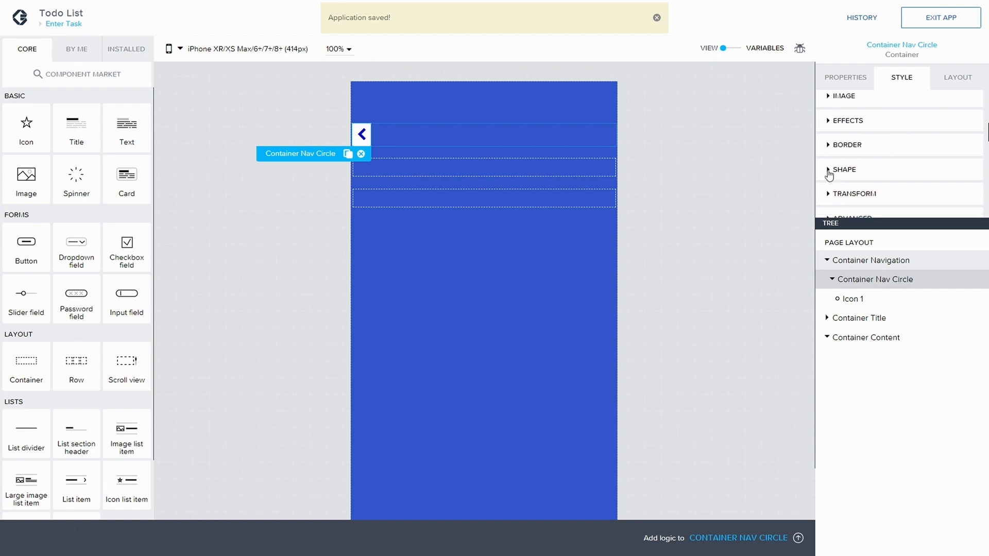
scroll(832, 170, "down", 2)
left_click(857, 153)
left_click(869, 189)
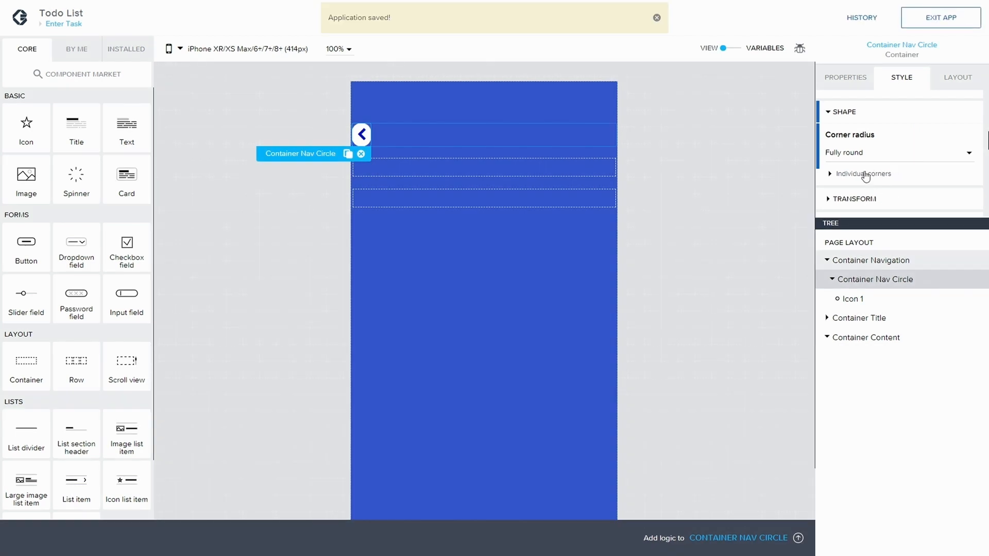
- Set the right and left padding of Container Nav Circle to component spacing M (12px)
scroll(845, 174, "down", 1)
scroll(835, 165, "up", 1)
scroll(855, 145, "up", 2)
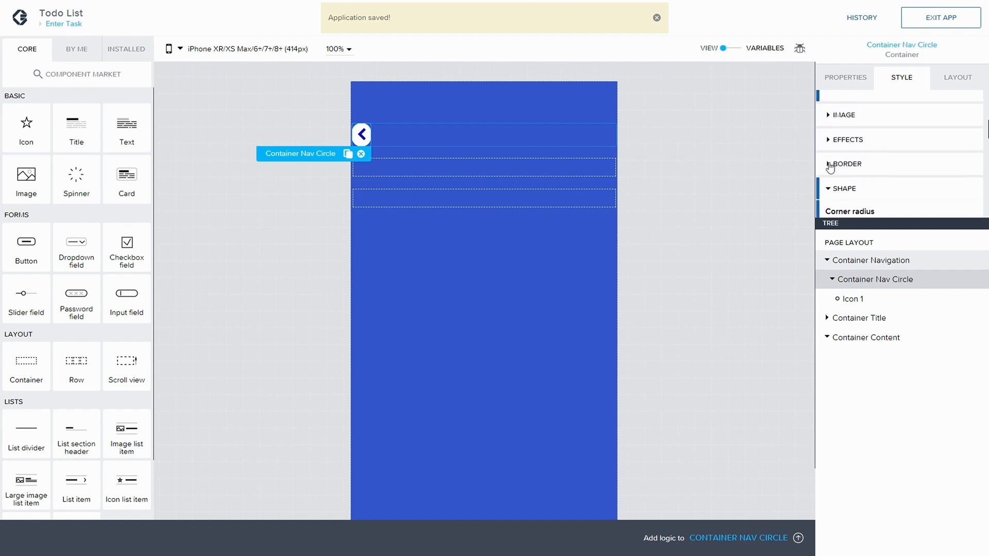
scroll(830, 144, "down", 2)
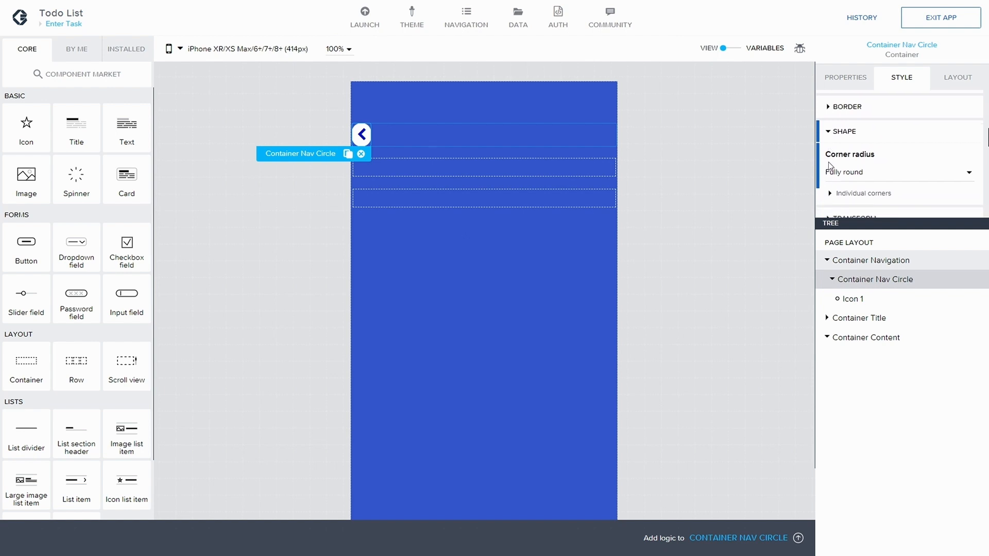
scroll(829, 154, "up", 2)
left_click(828, 154)
left_click(828, 154)
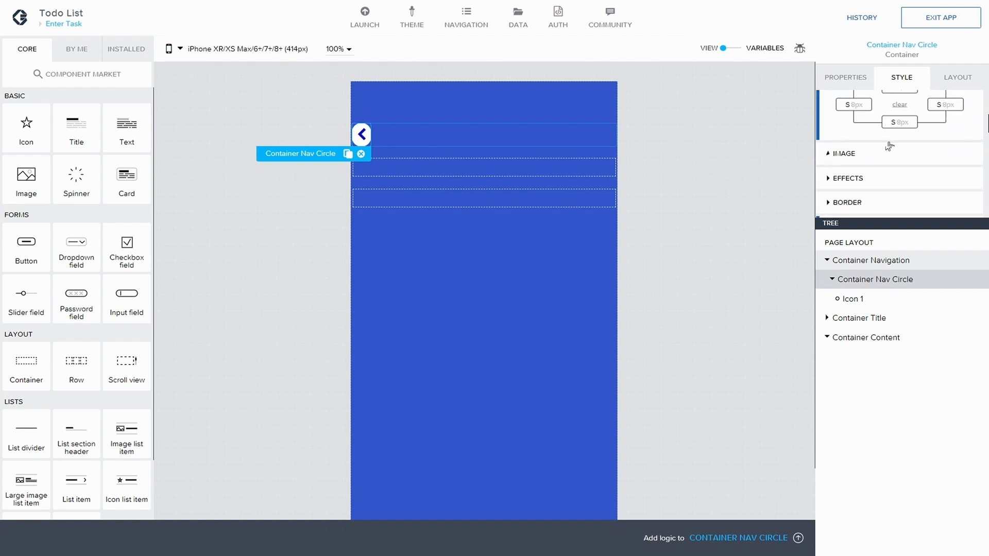
scroll(855, 152, "up", 1)
left_click(939, 164)
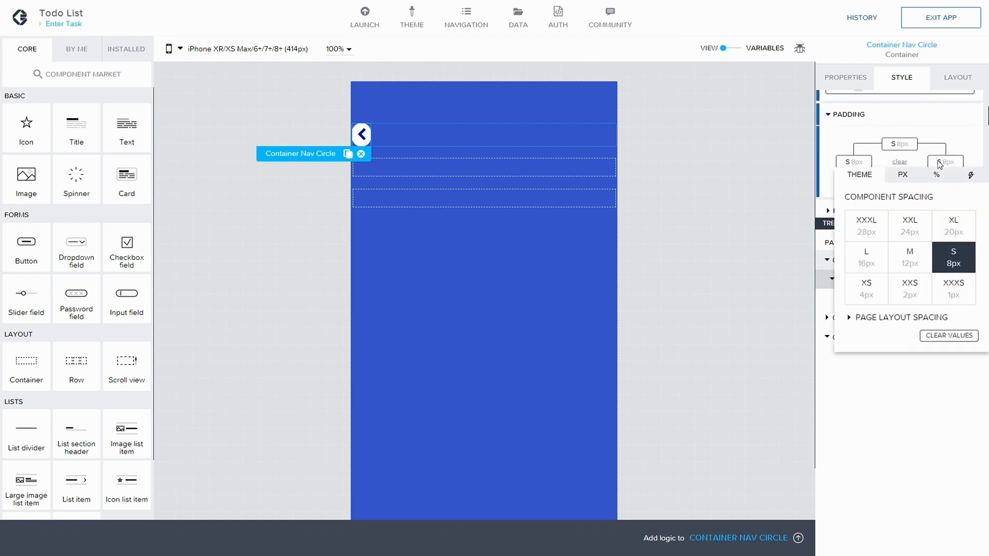
left_click(909, 259)
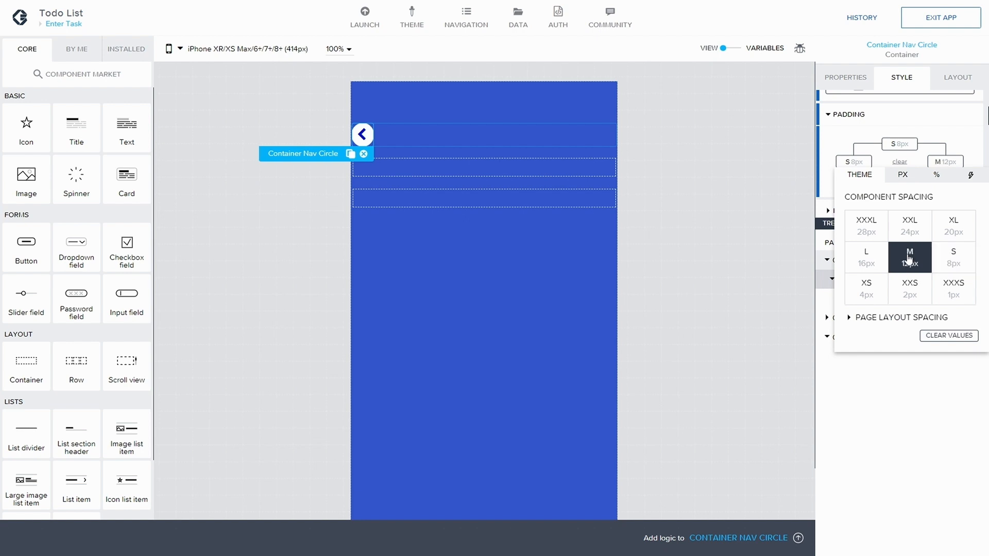
left_click(854, 163)
left_click(855, 256)
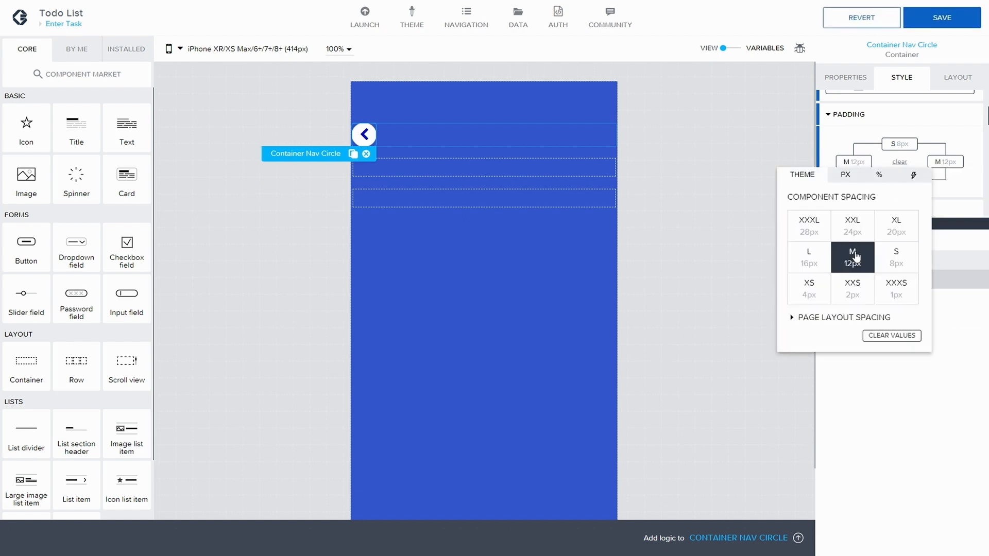
- Set the top padding of Container Nav Circle to component spacing M (12px) and save the application
left_click(899, 144)
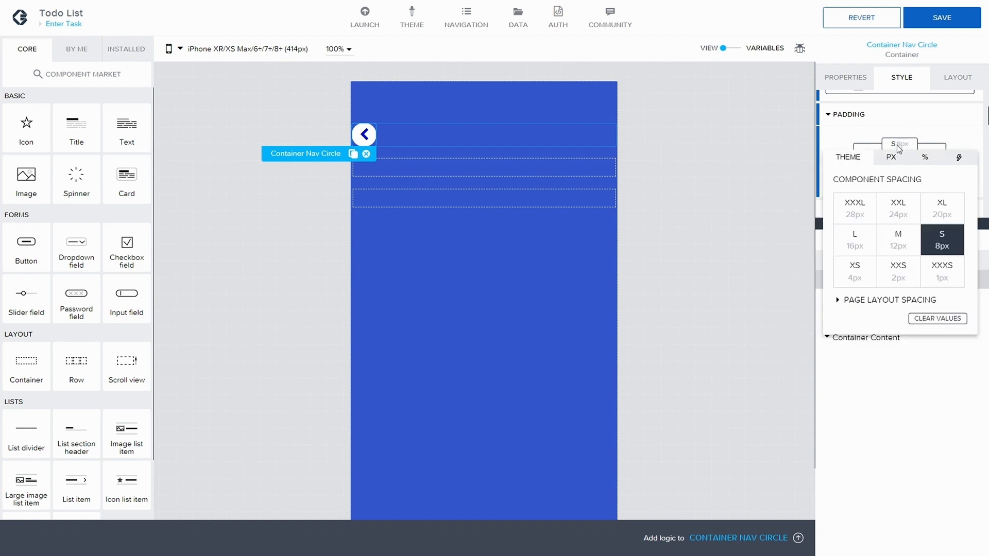
left_click(903, 249)
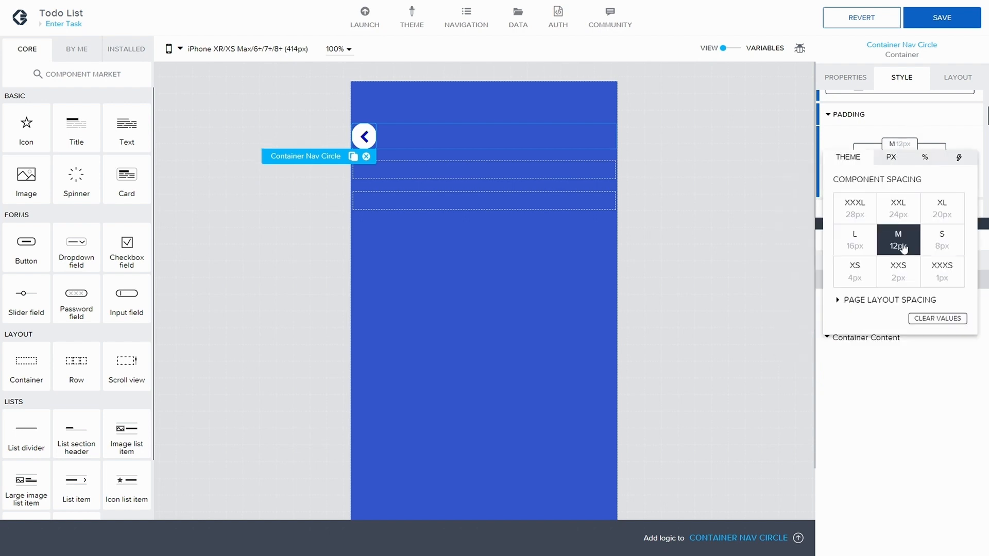
left_click(955, 117)
left_click(675, 171)
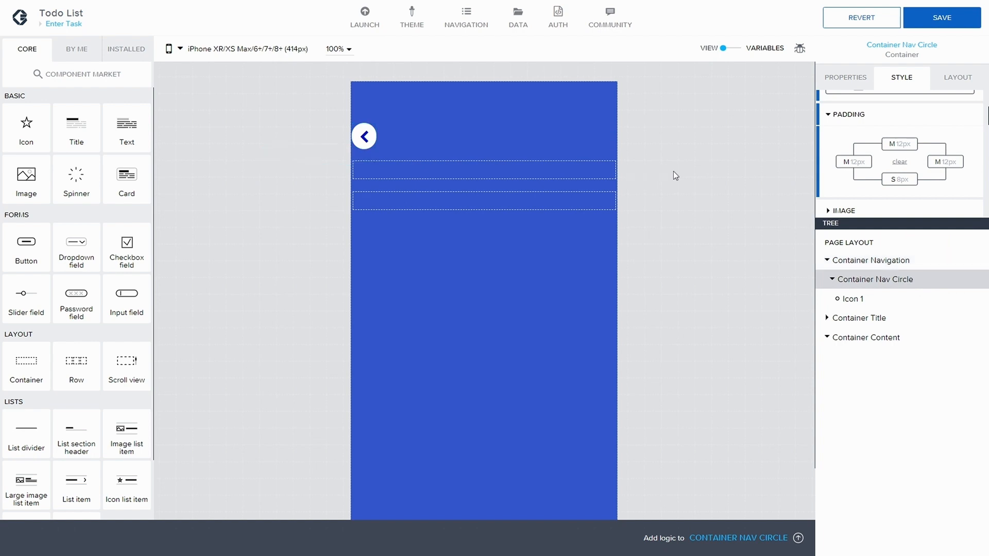
left_click(942, 17)
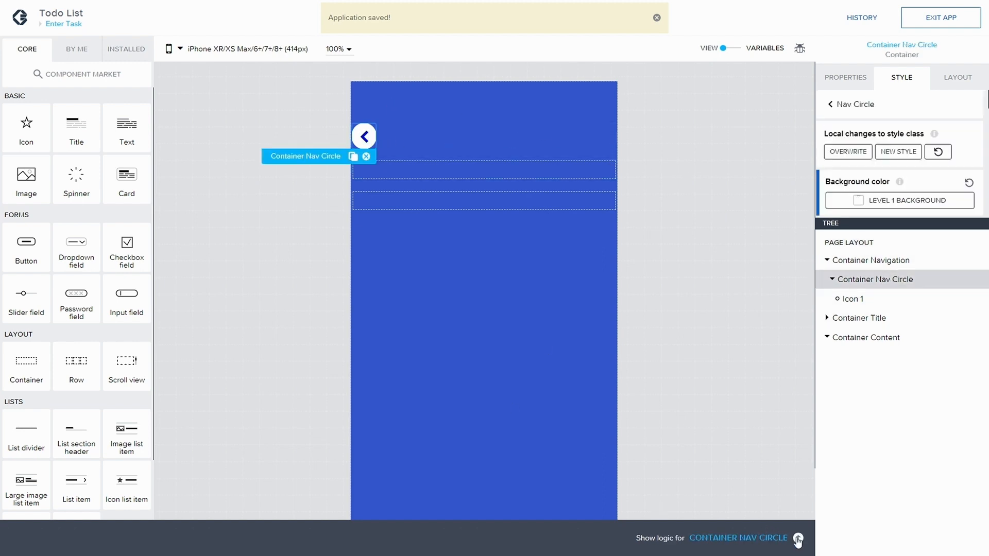
- Connect Container Nav Circle's Component tap event to a Navigate back function in its logic and save the application
left_click(798, 539)
left_click_drag(80, 444, 432, 408)
left_click_drag(273, 389, 381, 394)
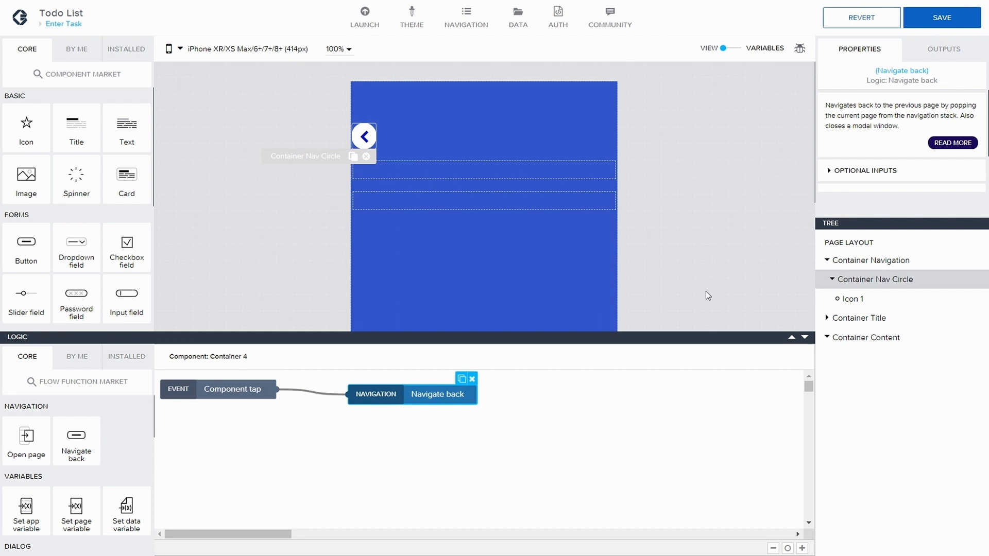
left_click(942, 19)
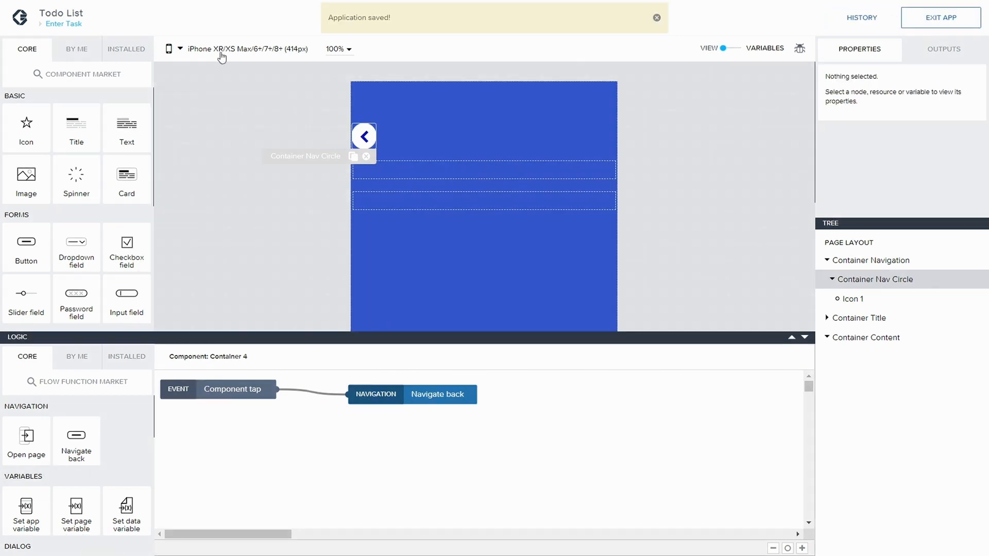
- On the Main Page, connect the plus button container's Component tap event to an Open page function targeting Enter Task, and save
left_click(64, 26)
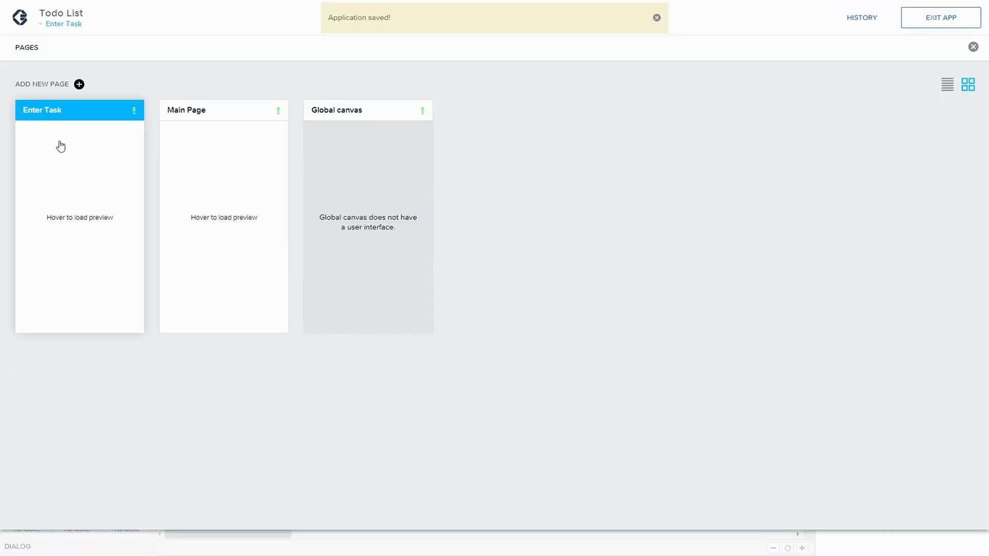
left_click(179, 114)
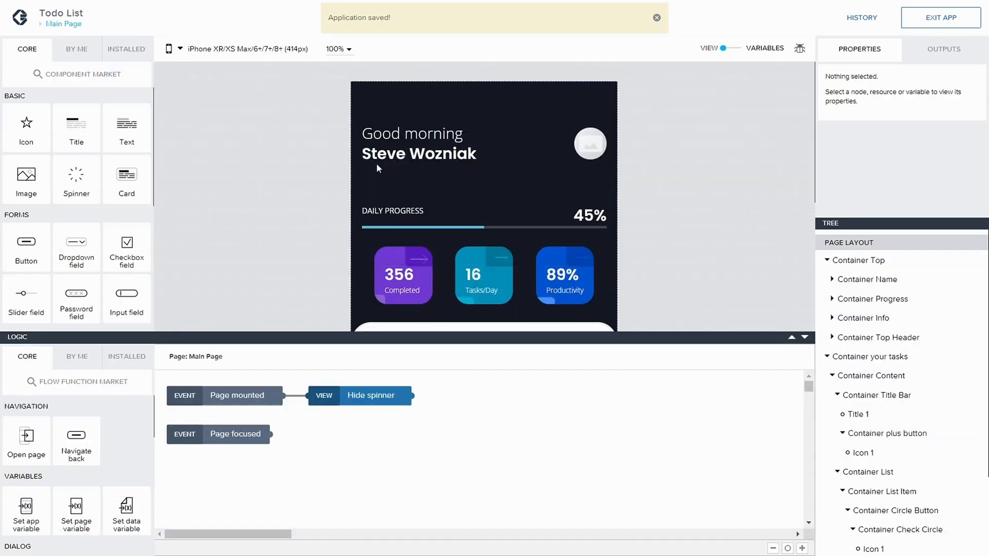
scroll(591, 207, "down", 3)
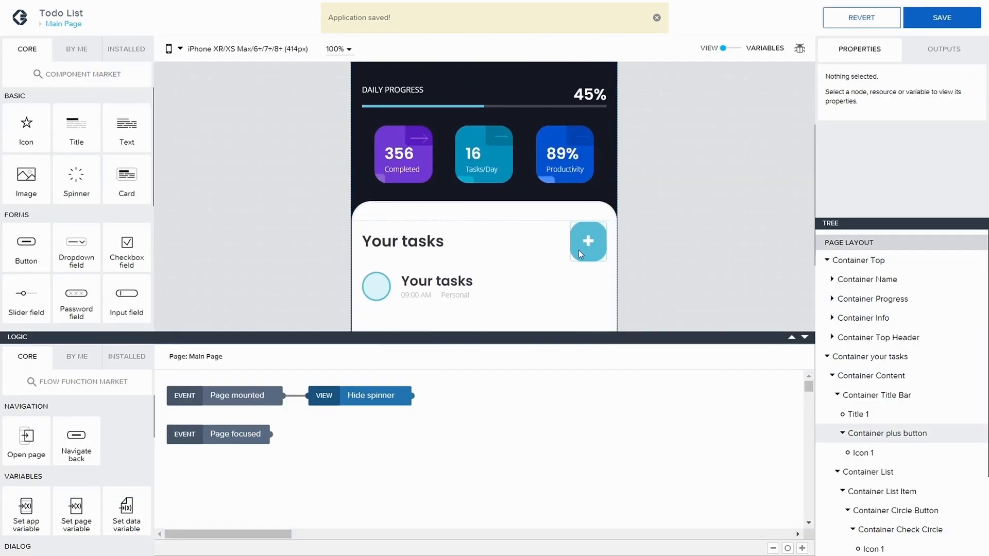
left_click(579, 249)
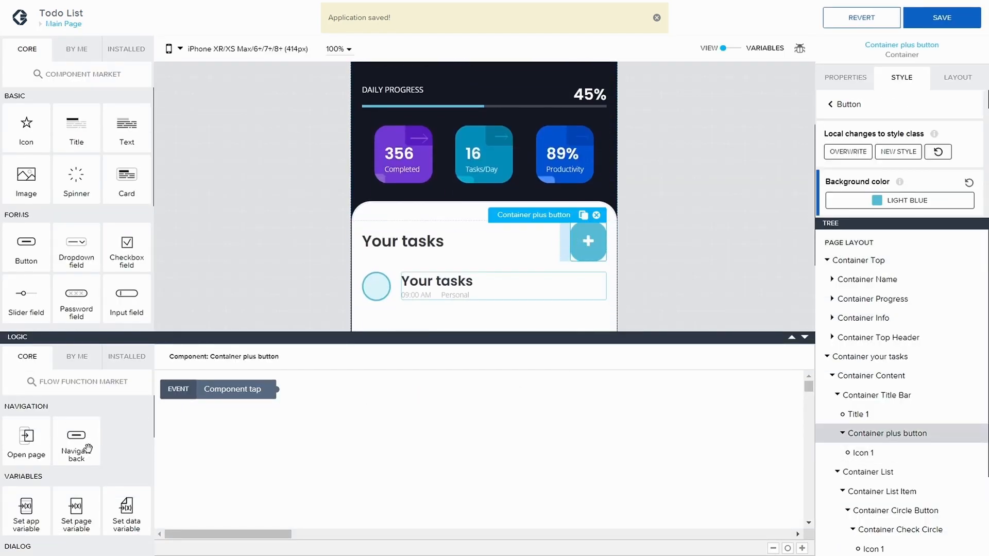
left_click_drag(39, 445, 399, 405)
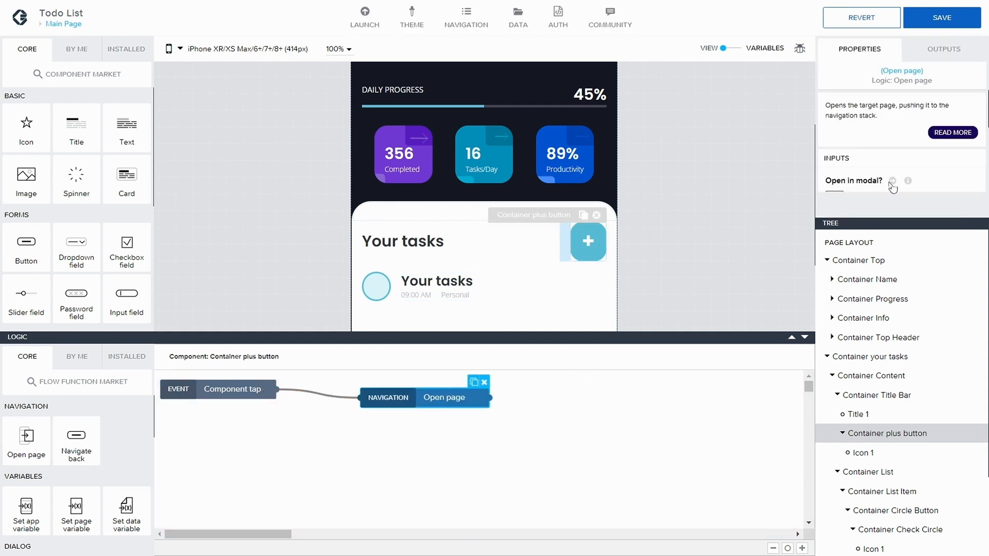
scroll(900, 159, "down", 3)
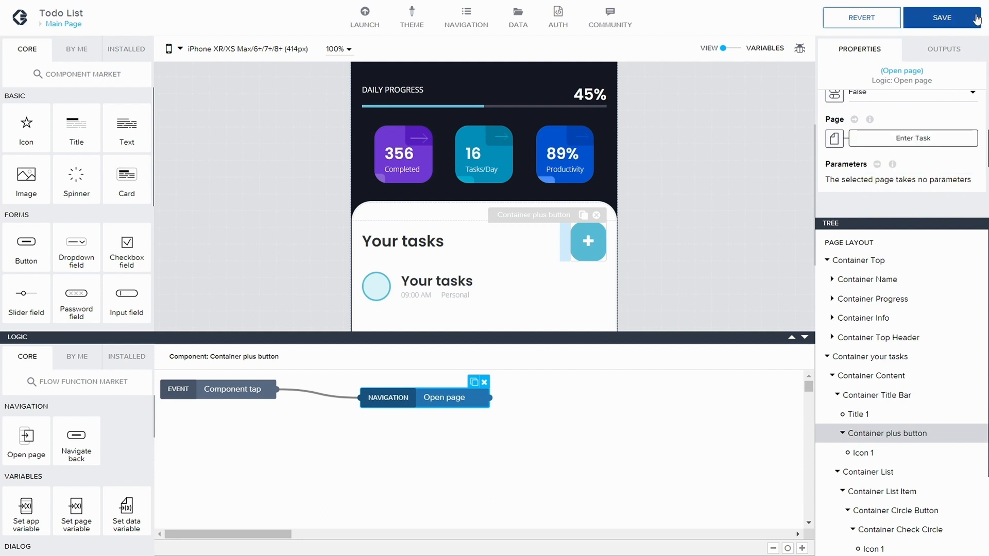
left_click(941, 18)
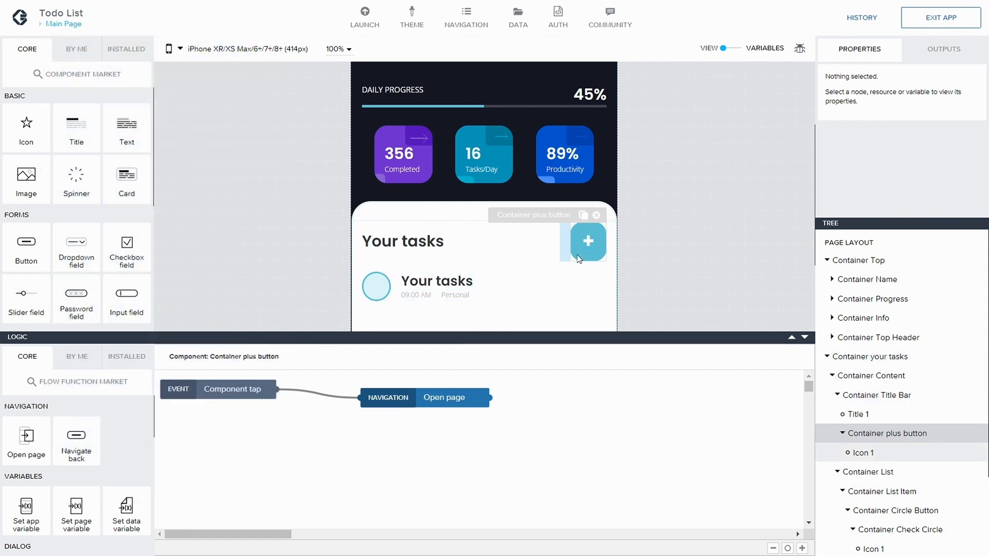
- On the Enter Task page, set Container Navigation's left and right spacing to L (16px) and save the application
left_click(65, 24)
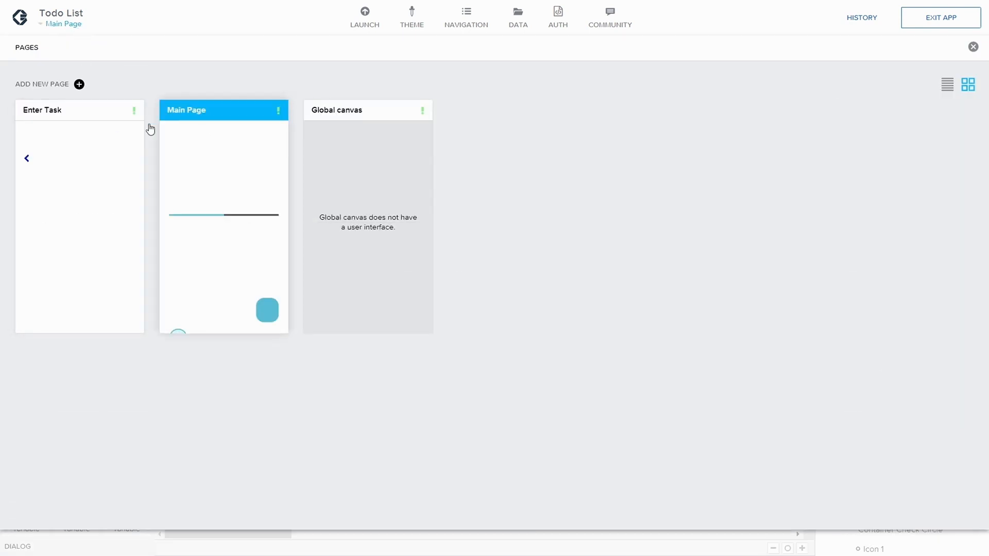
left_click(59, 110)
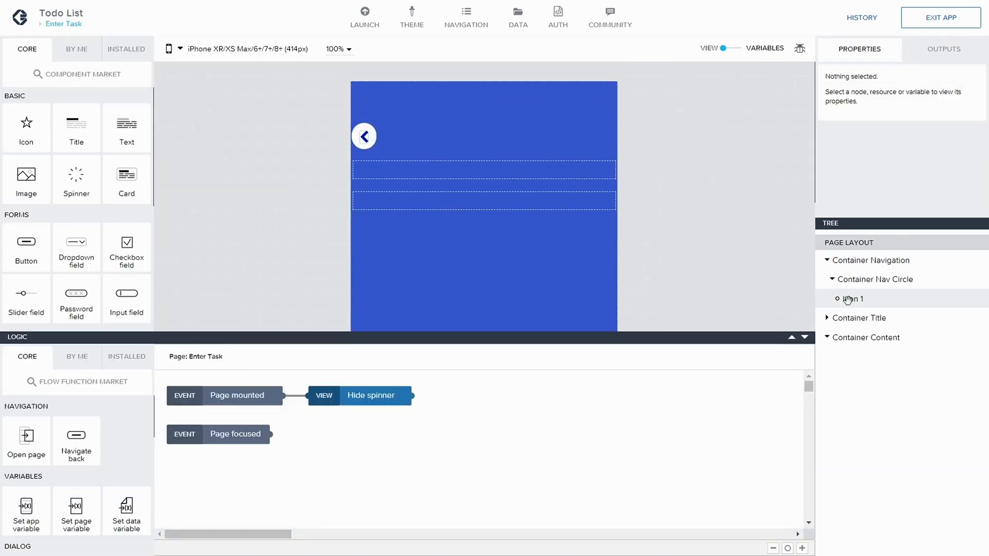
left_click(865, 262)
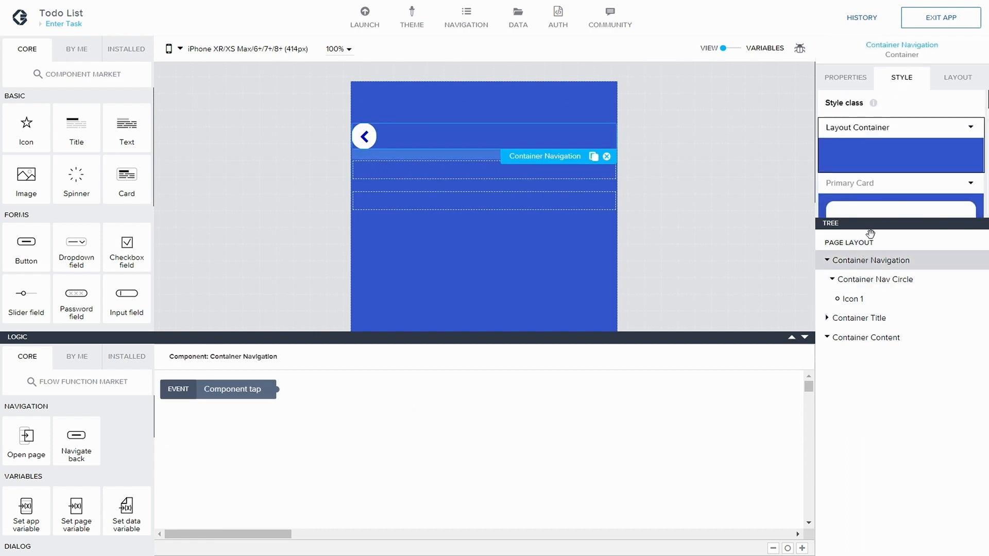
left_click(955, 80)
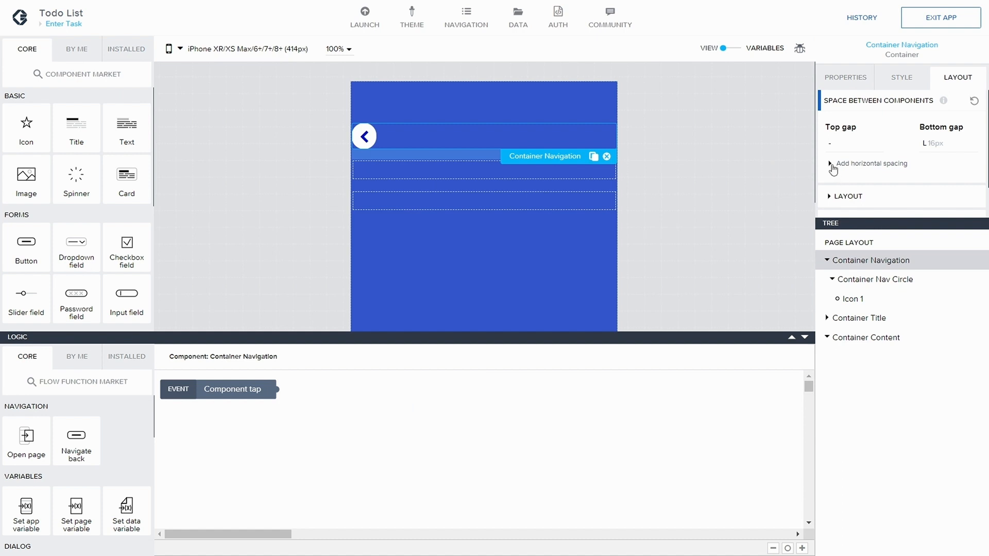
left_click(830, 163)
left_click(846, 202)
left_click(817, 295)
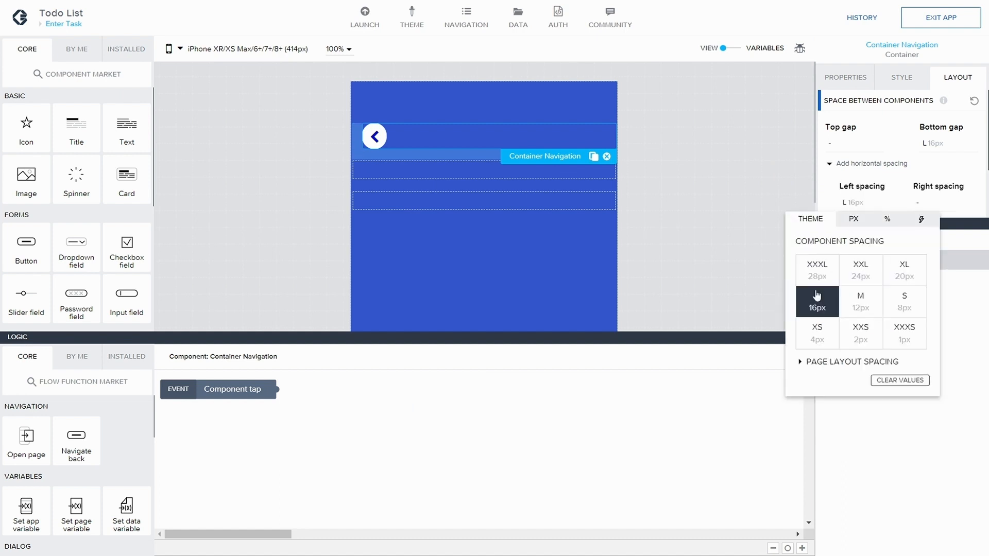
left_click(921, 201)
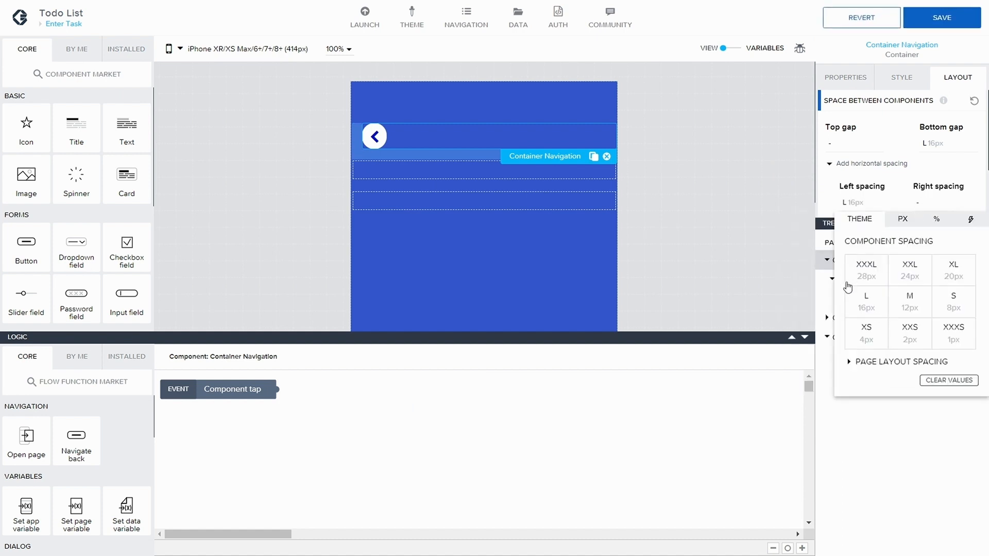
left_click(861, 304)
left_click(955, 21)
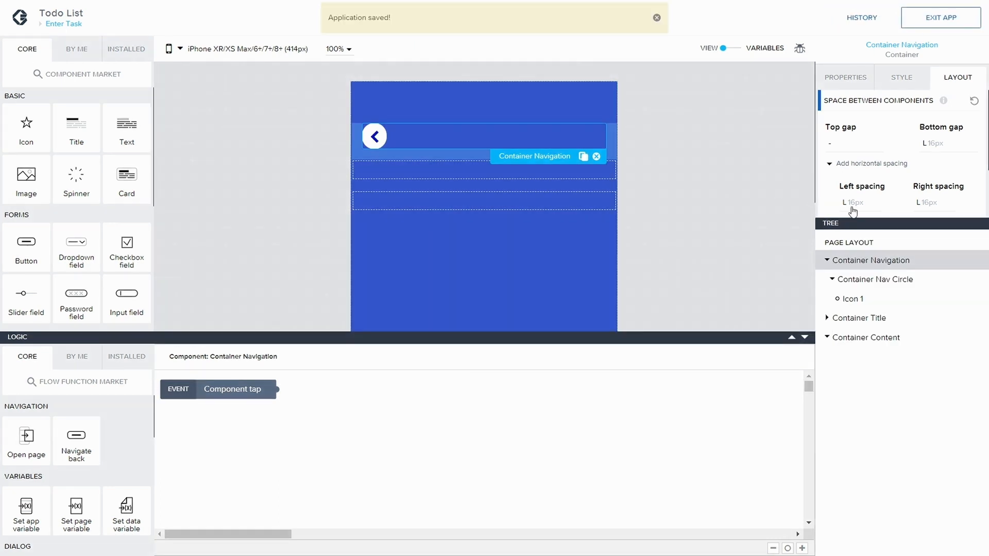
- Copy Container Nav Circle from Container Navigation and paste it into Container Title
left_click(845, 318)
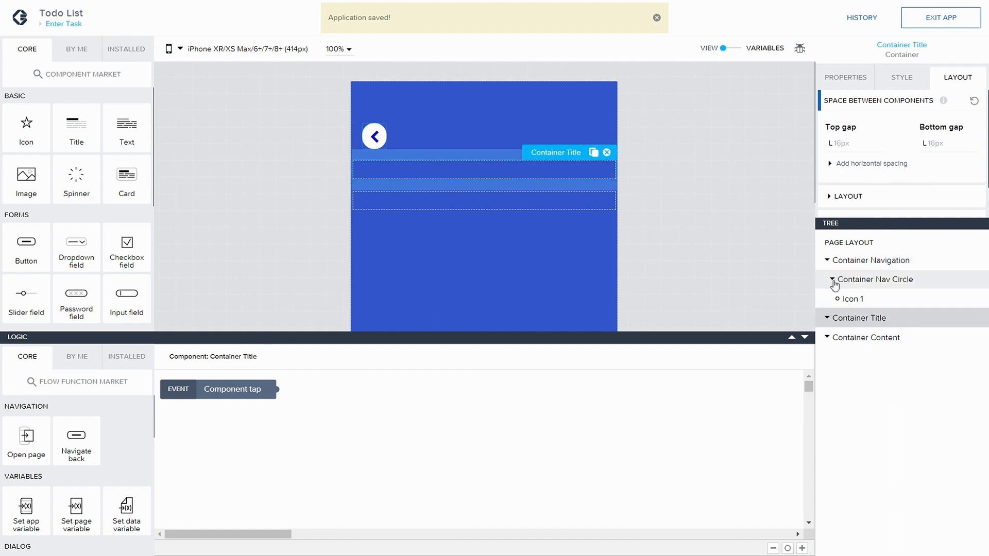
left_click(859, 283)
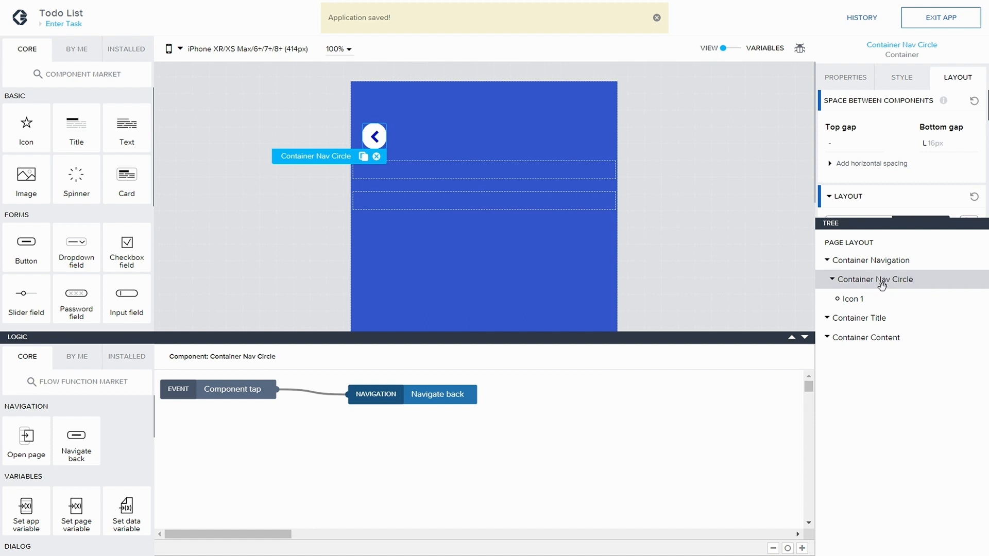
key("ctrl+c")
left_click(850, 317)
key("ctrl+v")
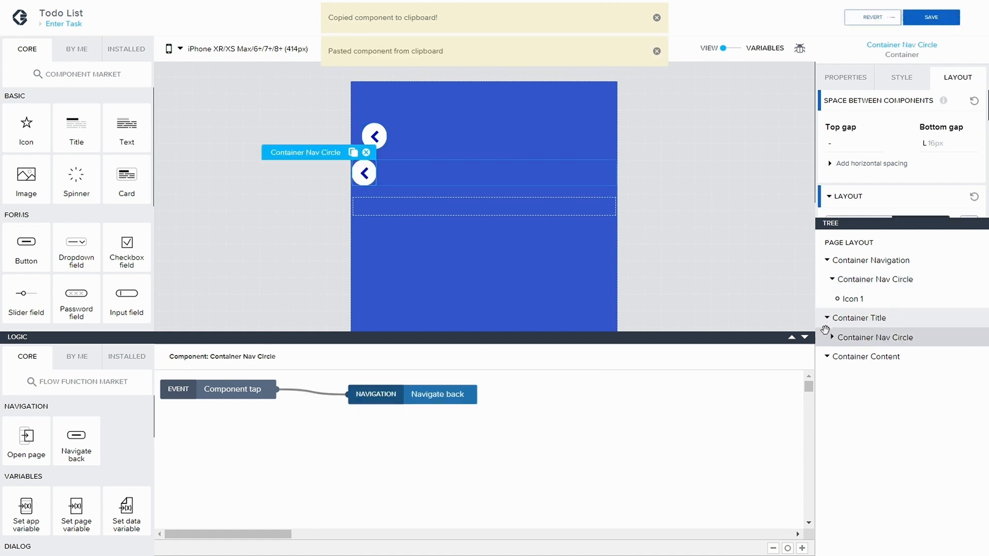
- Rename the circle container inside Container Title as "Container Title Circle" and save the application
left_click(832, 336)
left_click(849, 82)
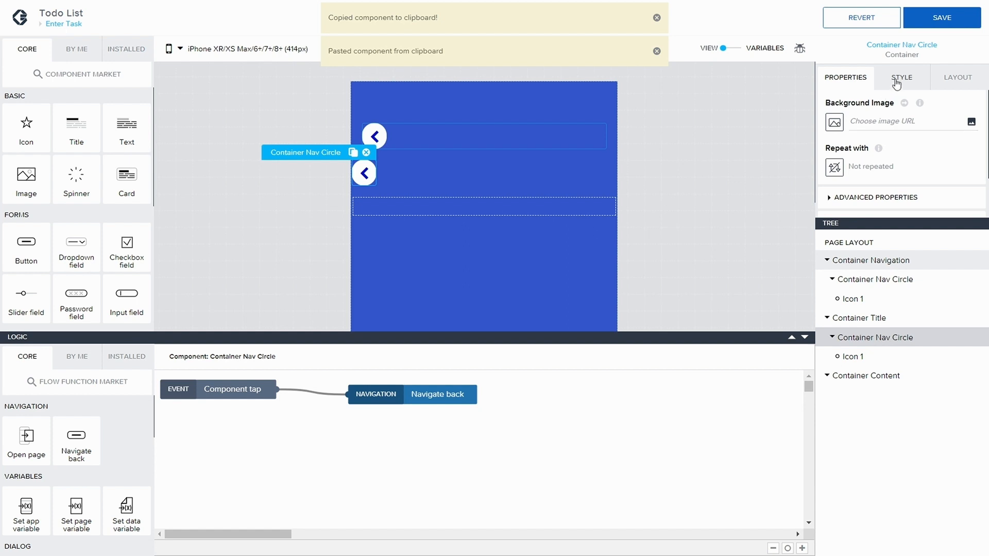
left_click(871, 197)
scroll(869, 193, "down", 2)
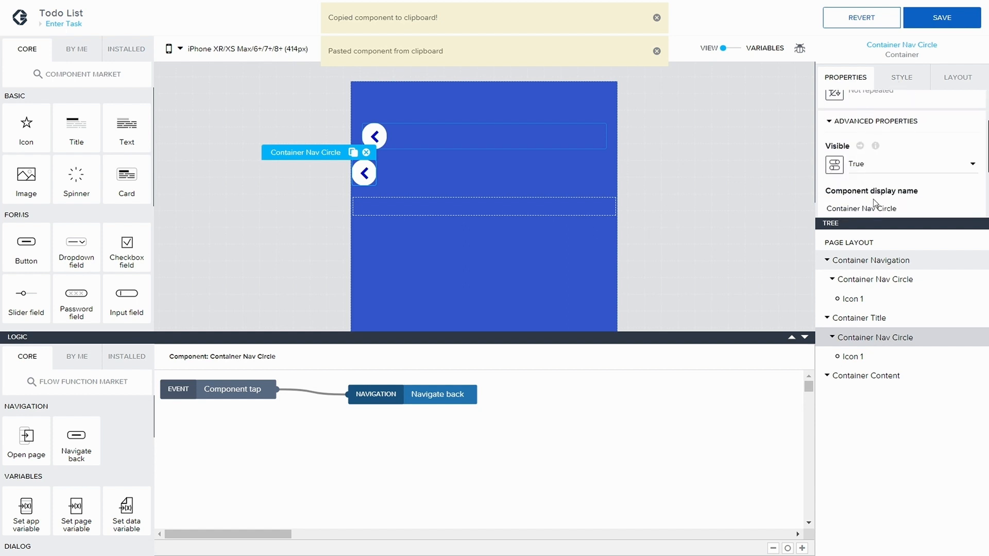
left_click(867, 212)
left_click_drag(874, 169, 869, 168)
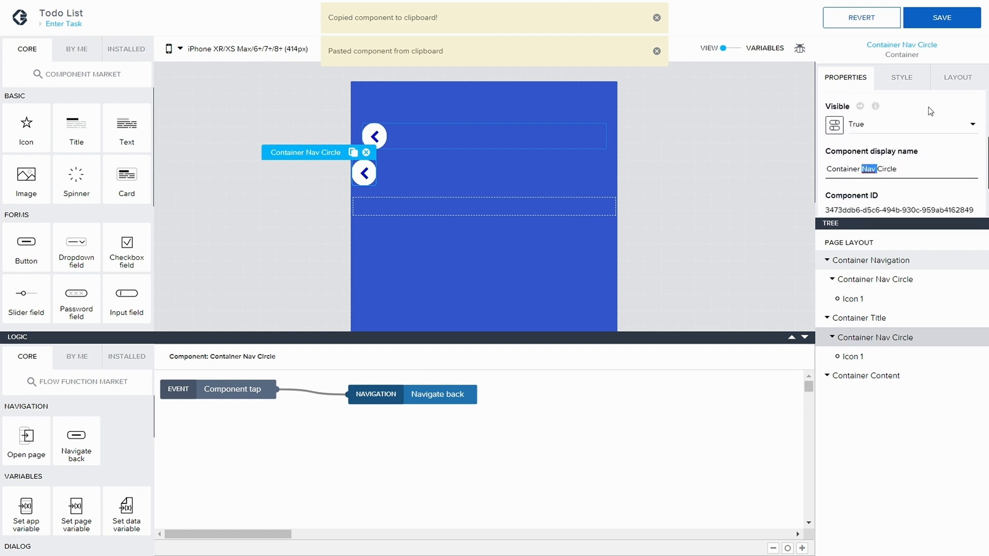
type("Title")
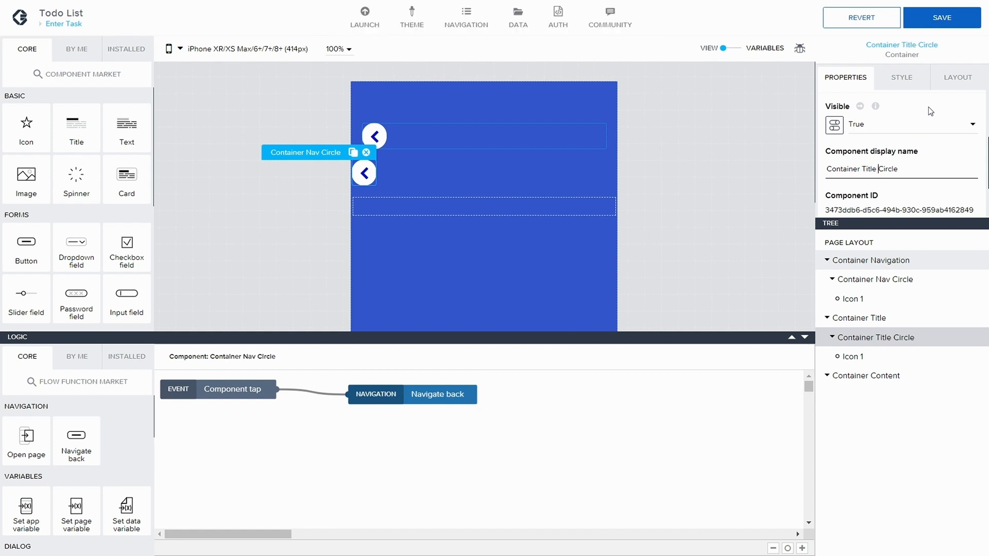
left_click(941, 20)
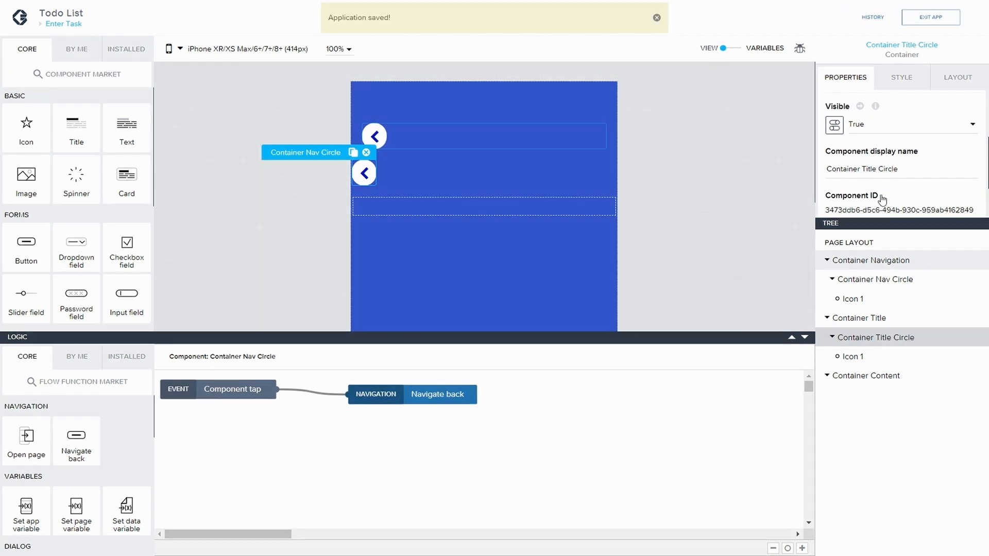
- Set Container Title to a vertical layout with children aligned and justified to the middle, and save the application
left_click(859, 318)
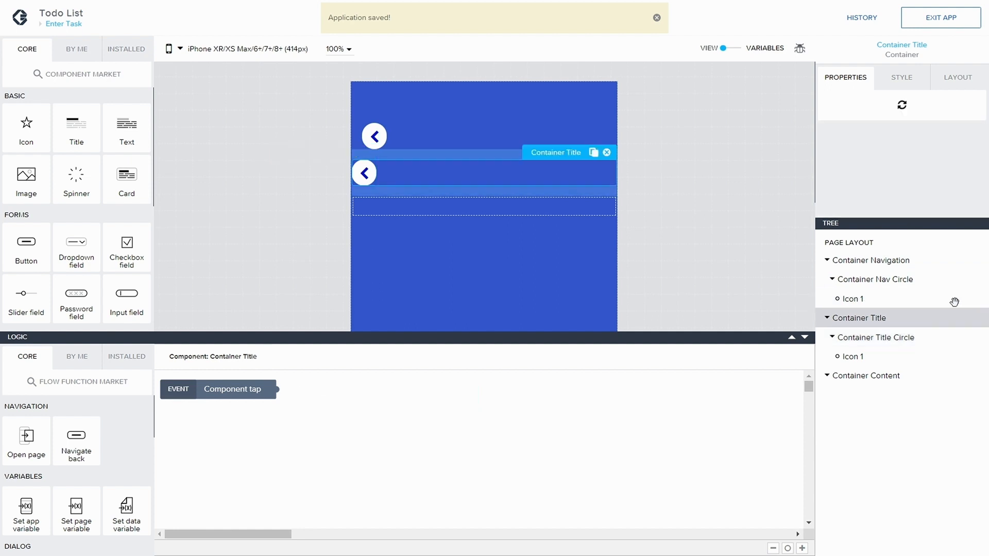
left_click(957, 77)
scroll(881, 148, "down", 1)
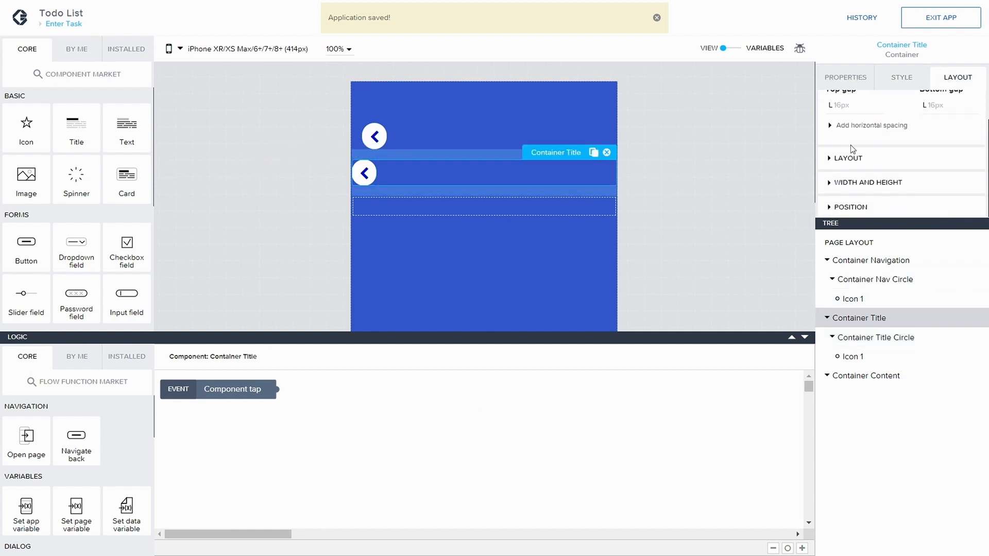
left_click(830, 161)
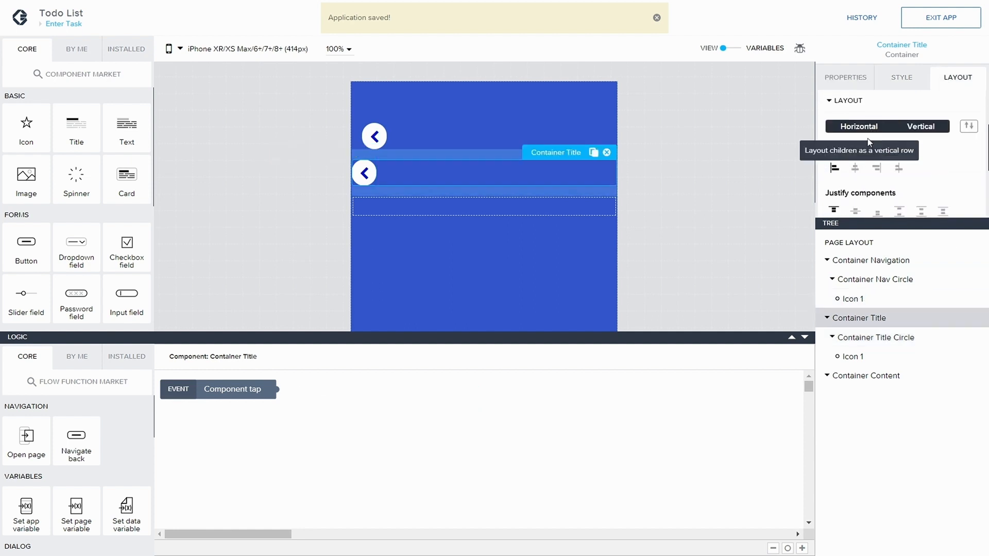
left_click(868, 130)
left_click(855, 168)
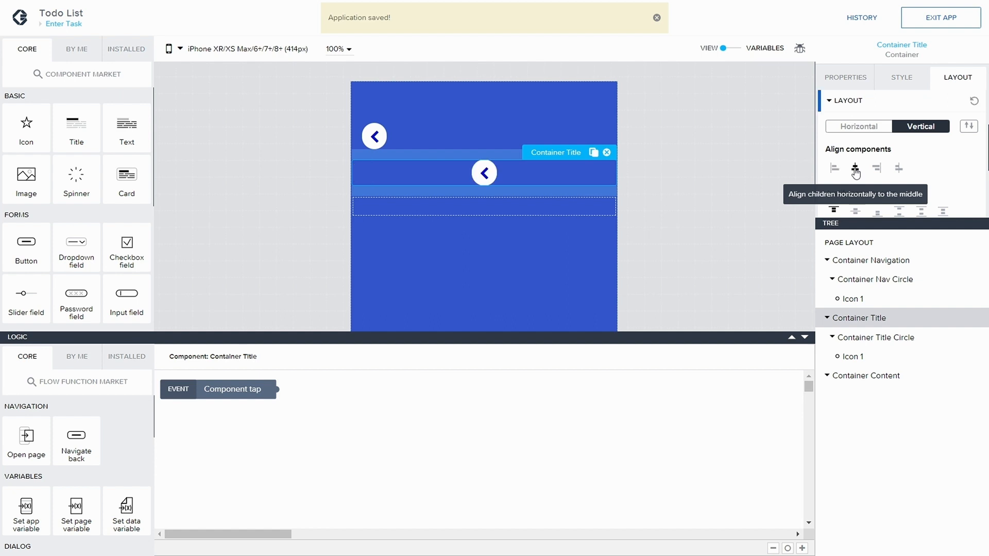
left_click(854, 211)
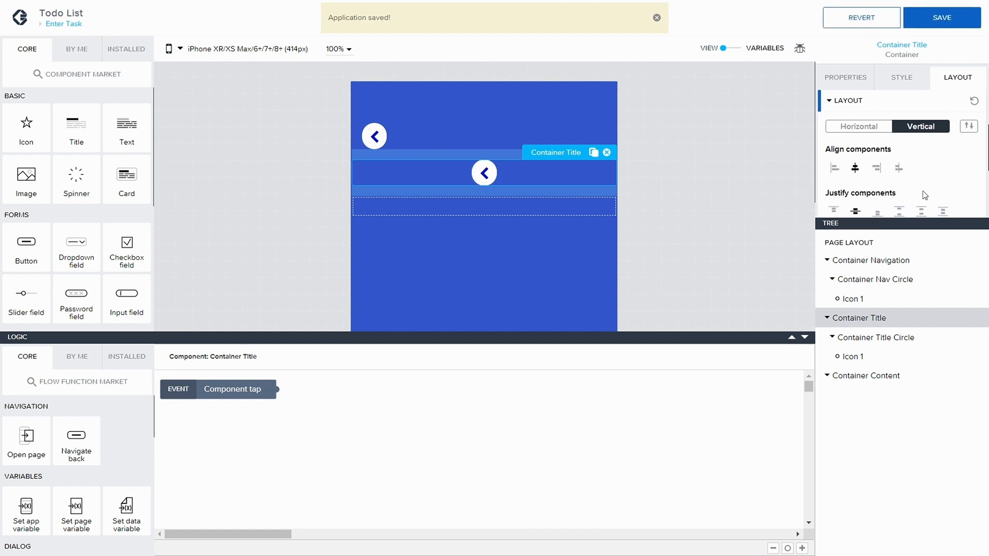
left_click(951, 21)
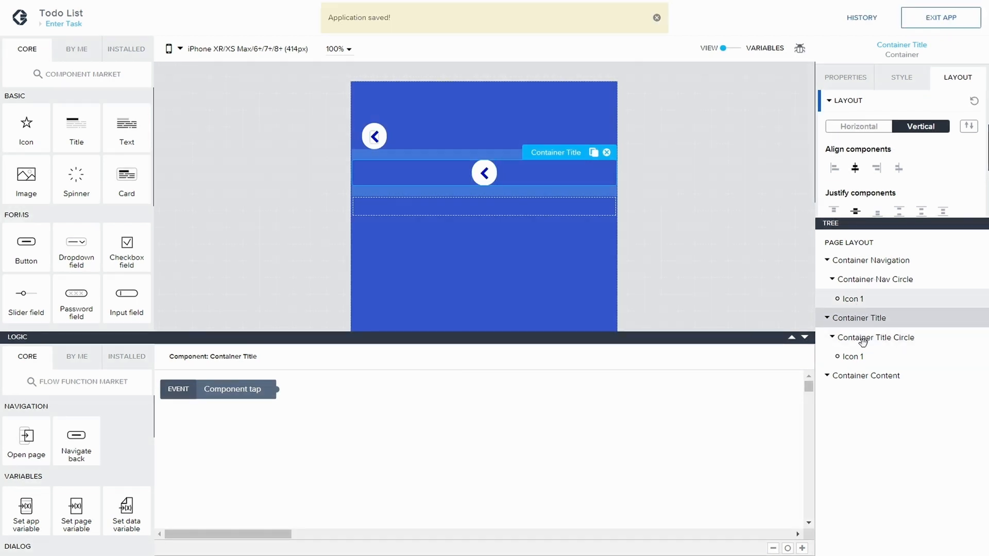
- Change the icon inside Container Title Circle to calendar and save the application
left_click(850, 356)
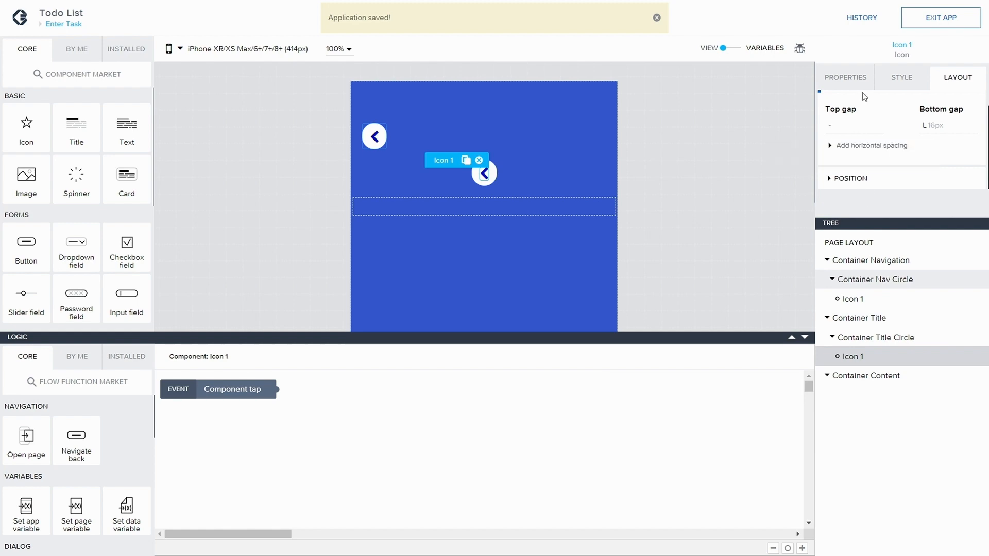
left_click(845, 77)
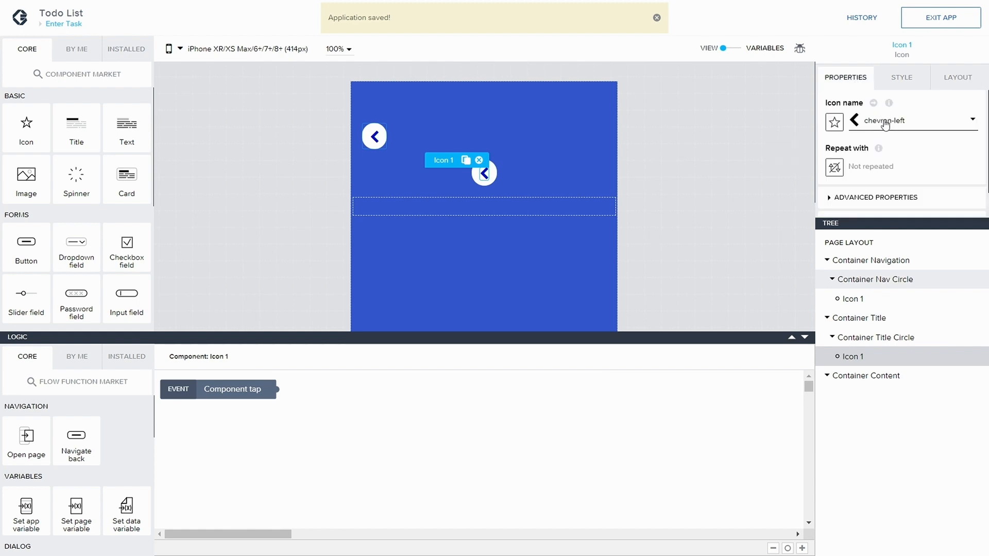
left_click(883, 120)
left_click(392, 78)
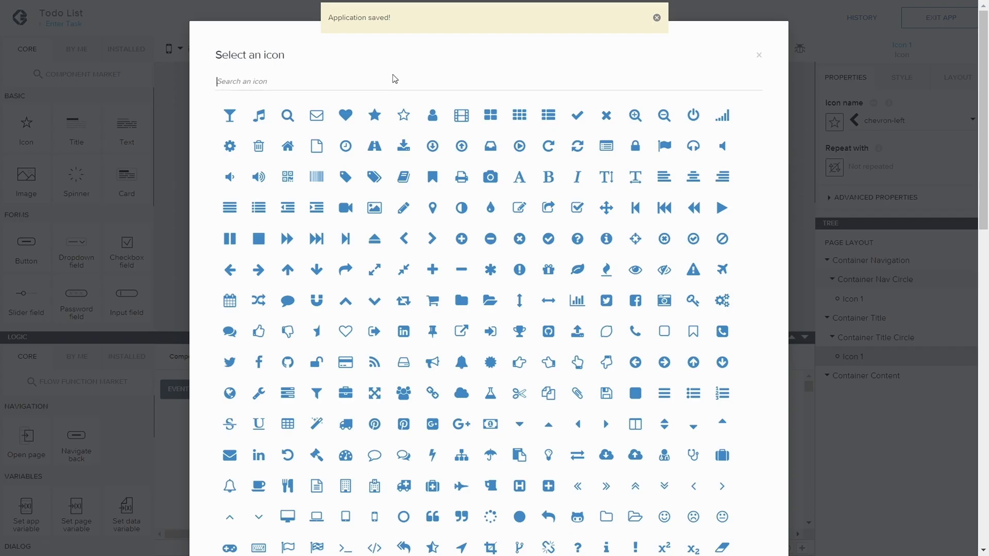
type("cale")
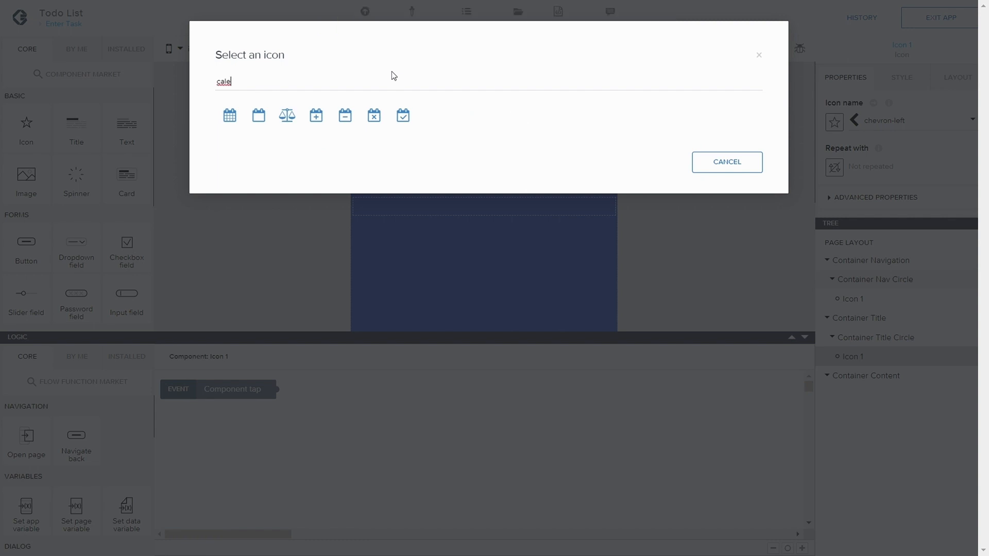
left_click(228, 116)
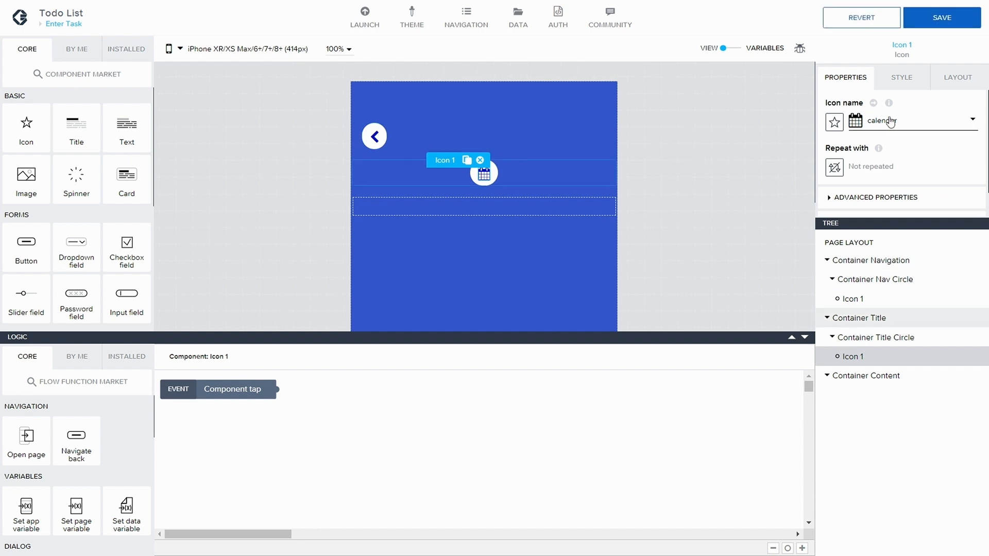
left_click(956, 18)
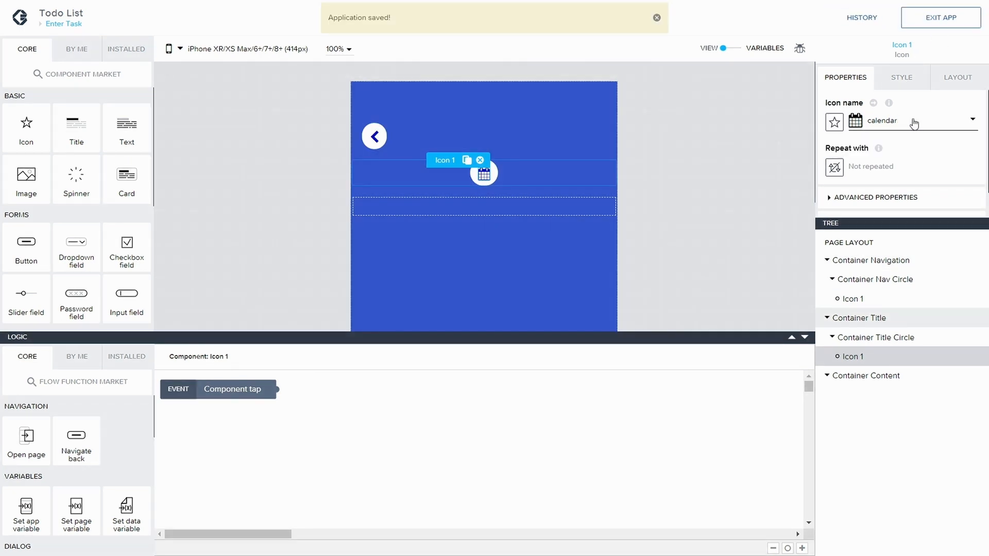
- Duplicate the calendar icon's Primary icon style class as a new style class named "Title Circle Icon"
left_click(902, 77)
scroll(940, 155, "down", 2)
scroll(940, 156, "up", 2)
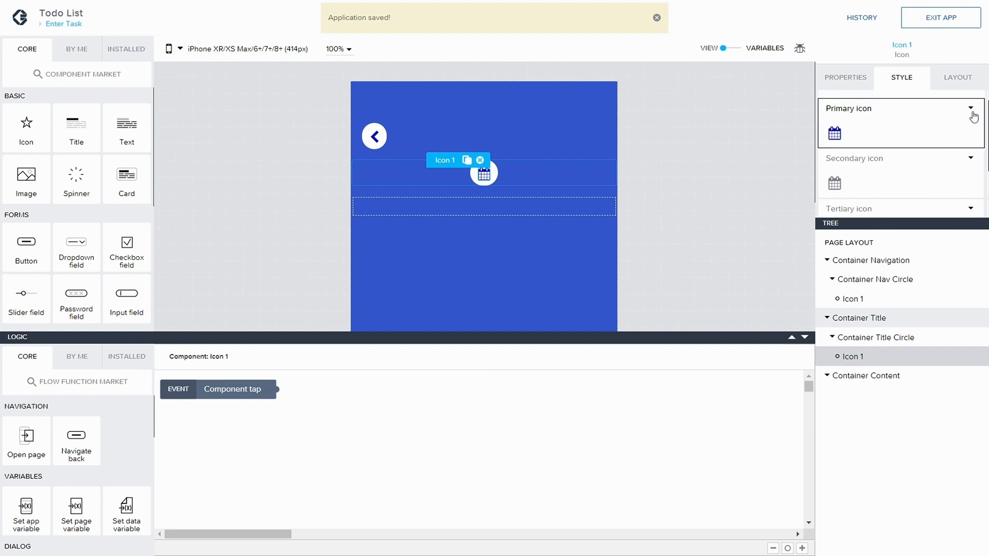
left_click(970, 109)
left_click(858, 151)
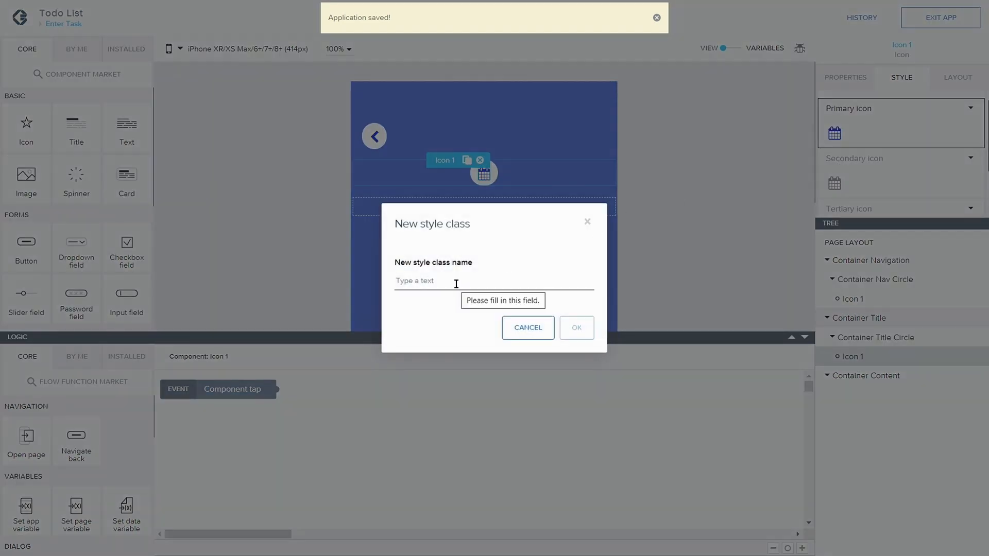
left_click(457, 283)
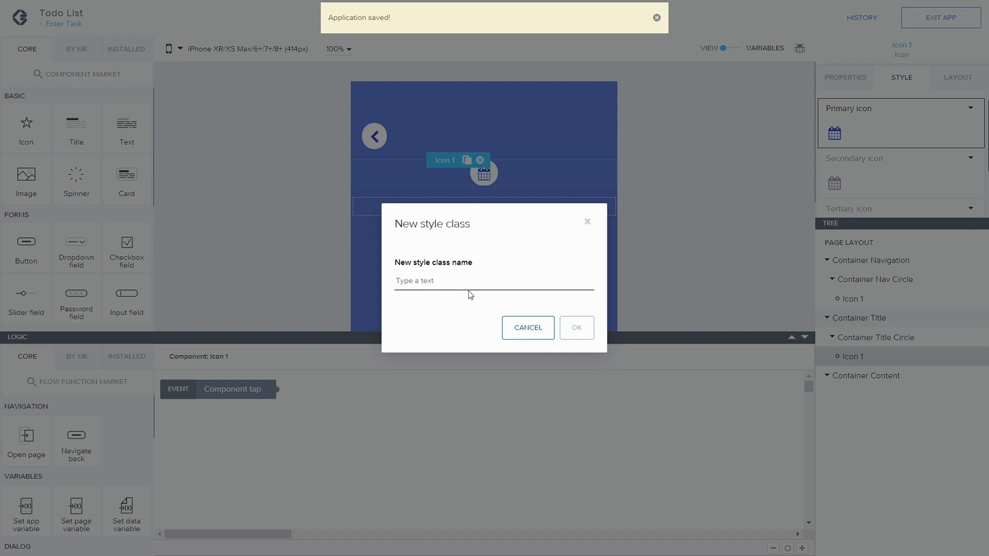
type("Title Circle Icon")
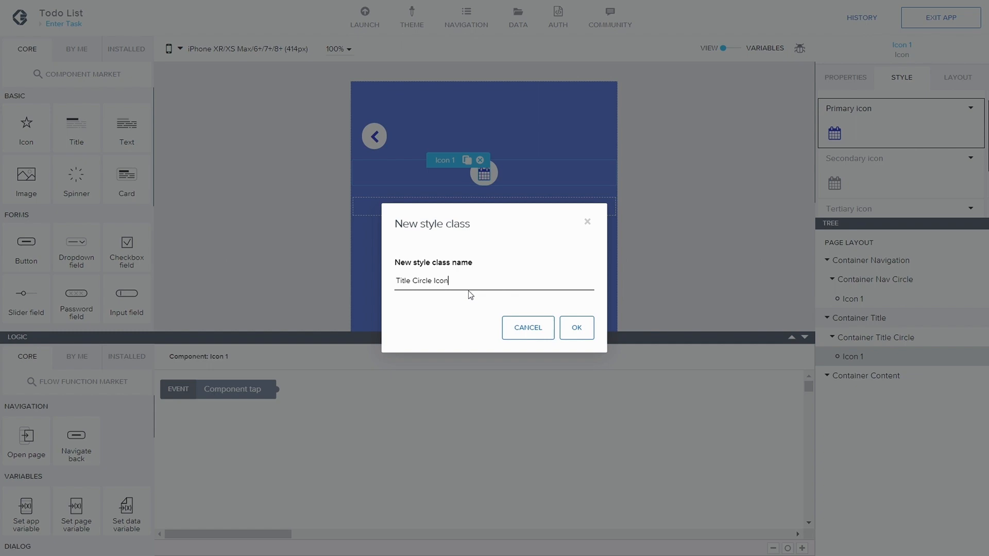
left_click(574, 328)
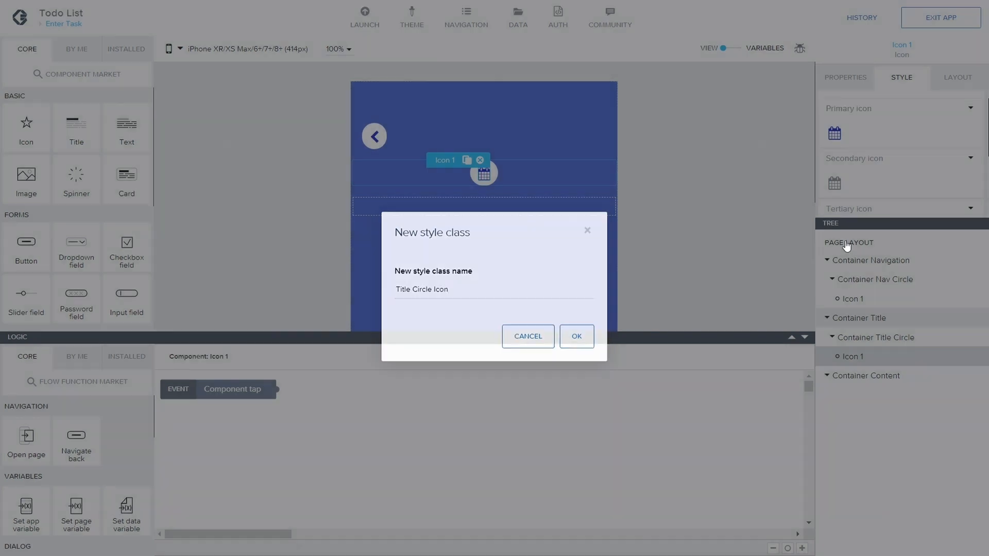
- Open the Title Circle Icon style class for editing and start a new content color palette named "Blue" for its color
left_click(968, 182)
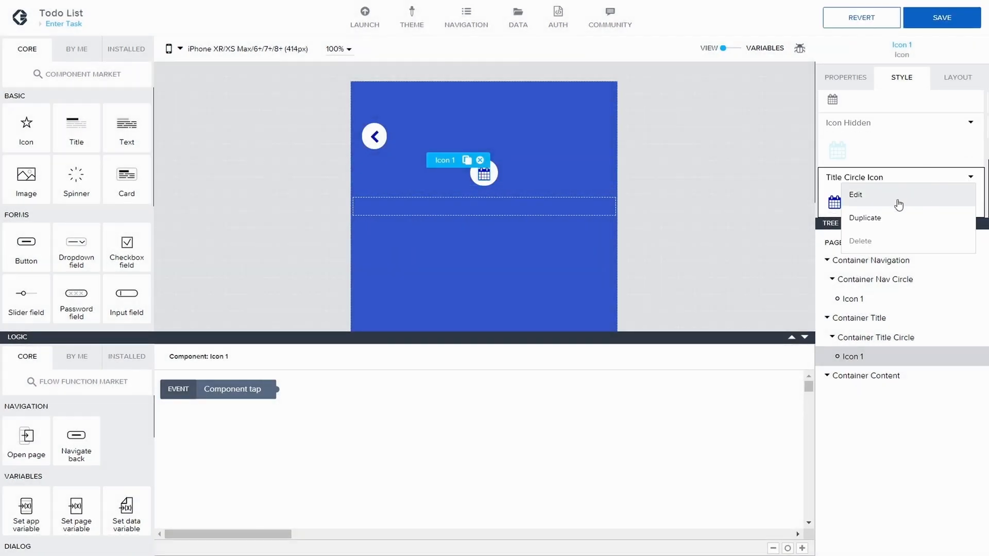
left_click(855, 194)
scroll(881, 149, "down", 1)
left_click(896, 181)
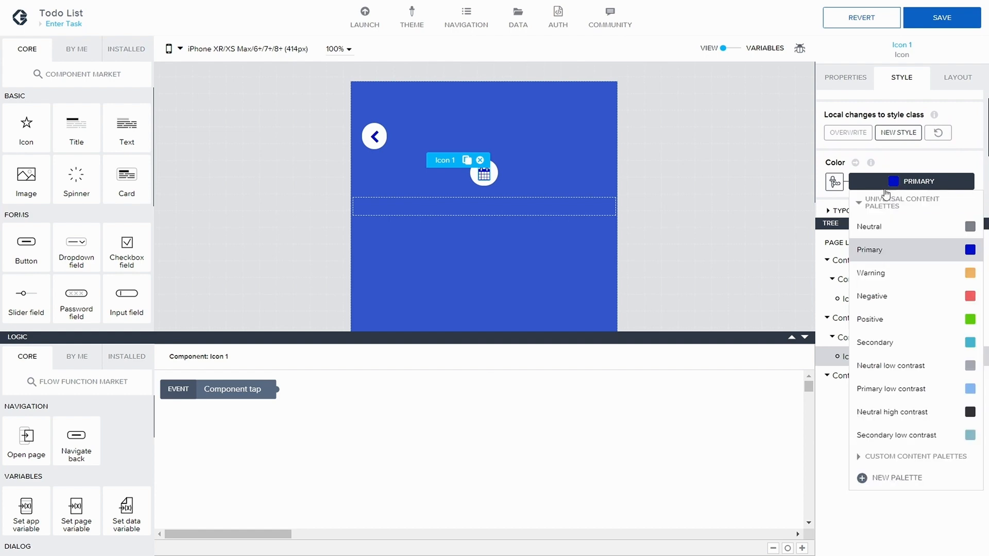
left_click(859, 457)
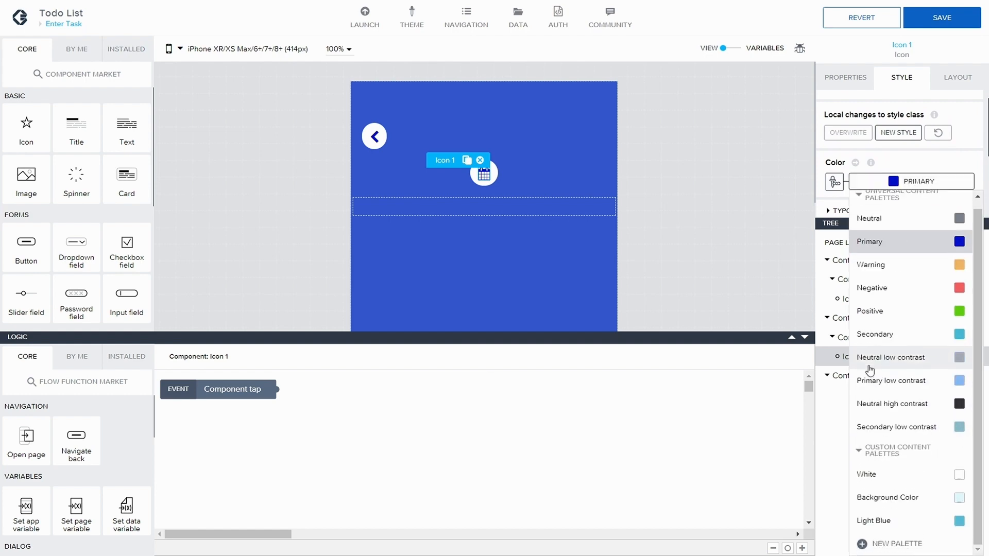
left_click(886, 550)
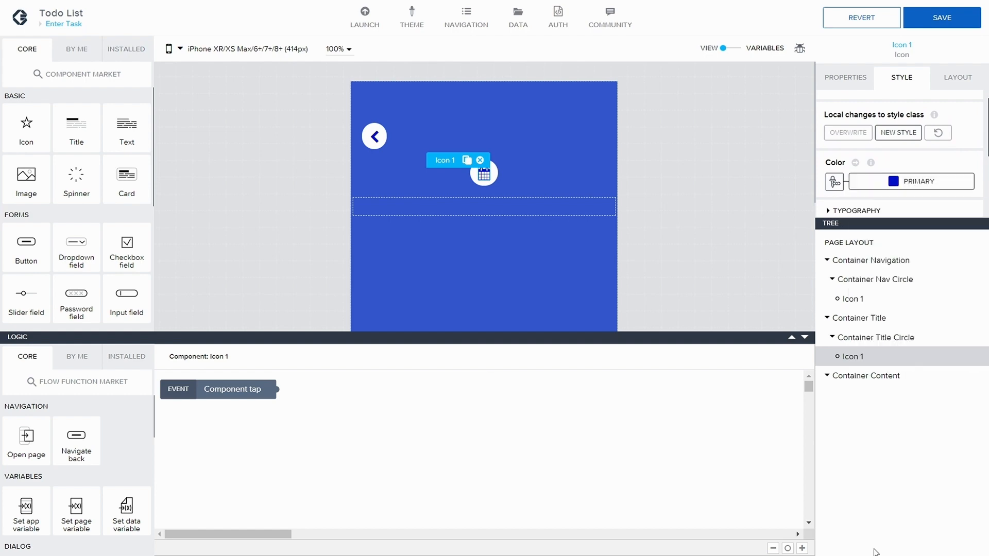
left_click(427, 380)
type("B")
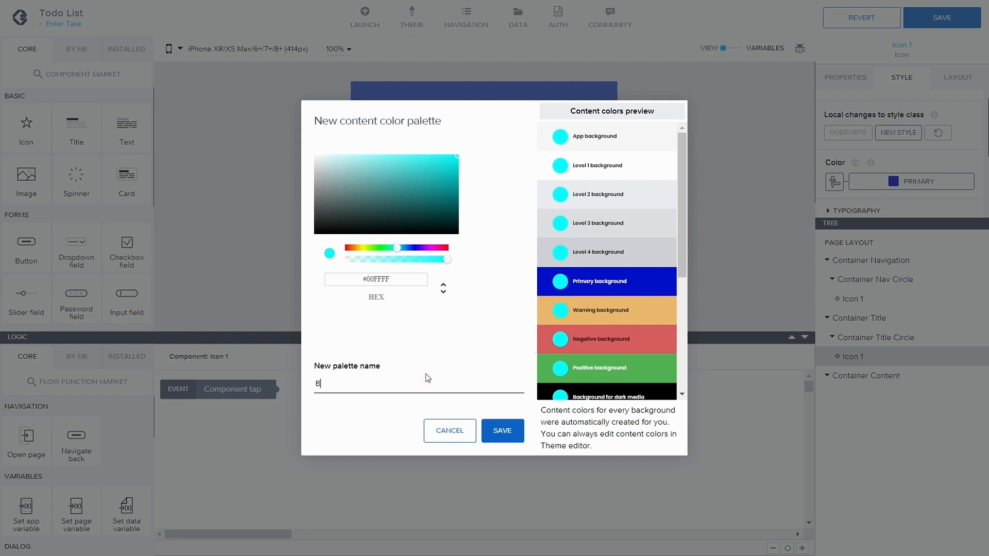
type("lue")
- Set the Blue palette's hex color to #3356D0 and save the palette
left_click(414, 284)
key("BackSpace")
key("BackSpace")
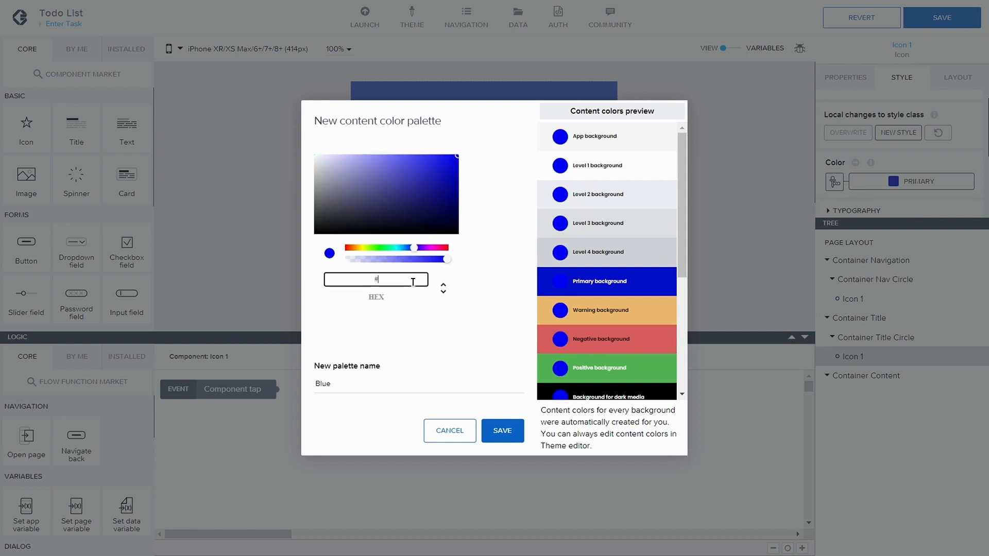
type("335")
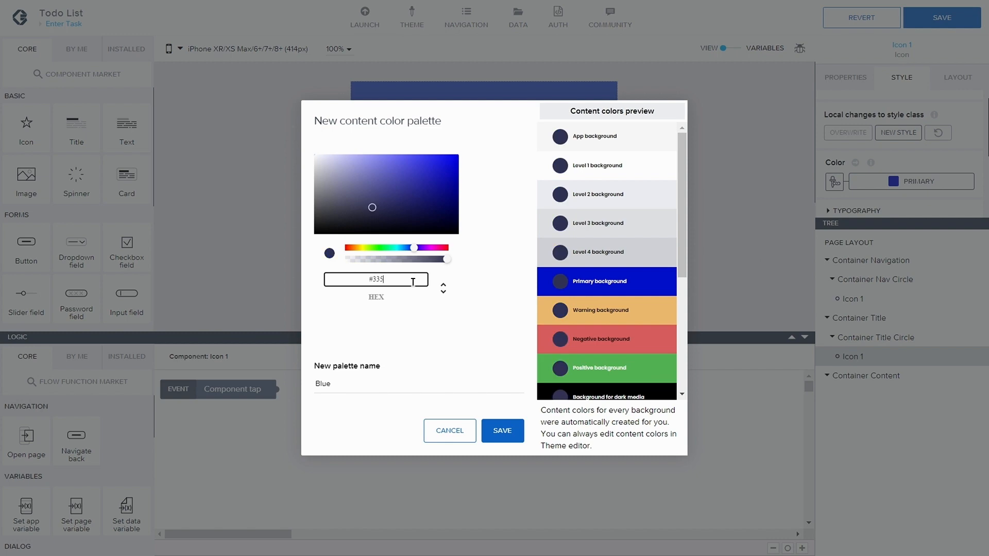
type("6D0")
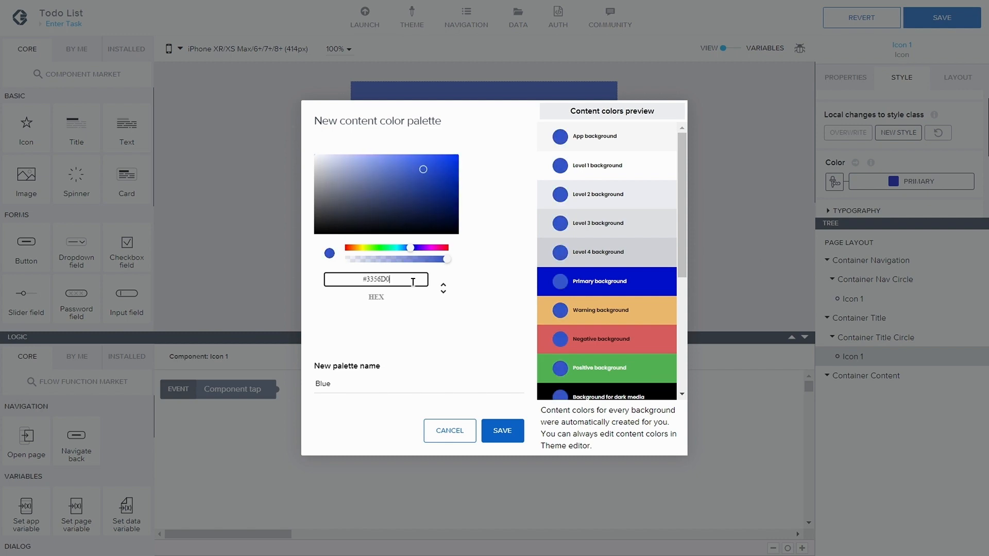
left_click(501, 432)
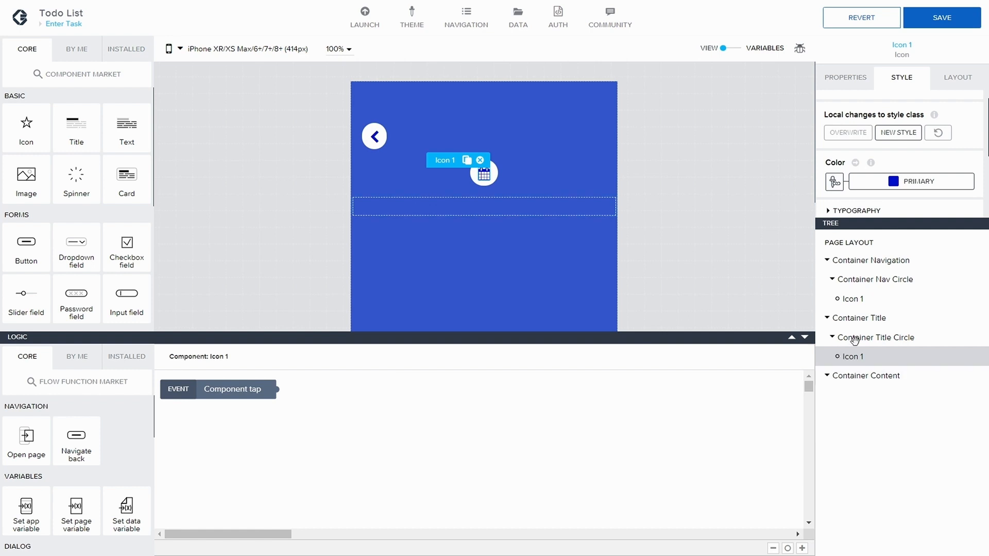
- Try the Title 3XL font size on the calendar icon, switch it to Text 3XL, and save the application
scroll(886, 181, "down", 3)
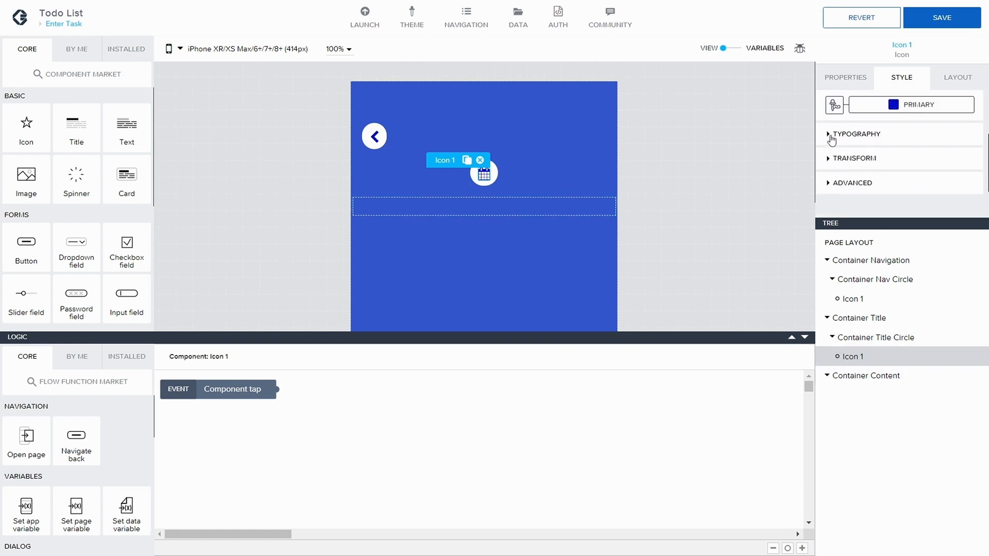
left_click(829, 135)
scroll(854, 142, "down", 1)
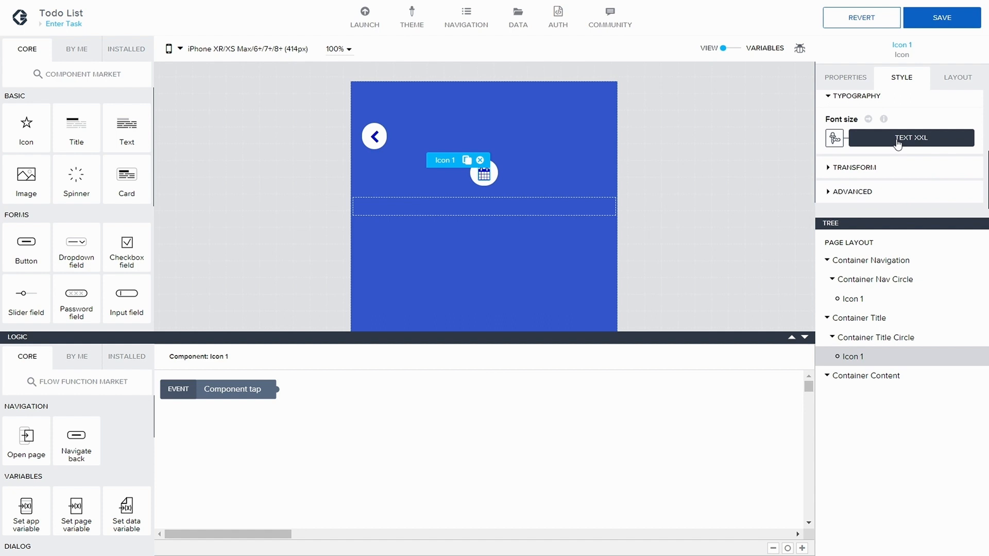
left_click(896, 141)
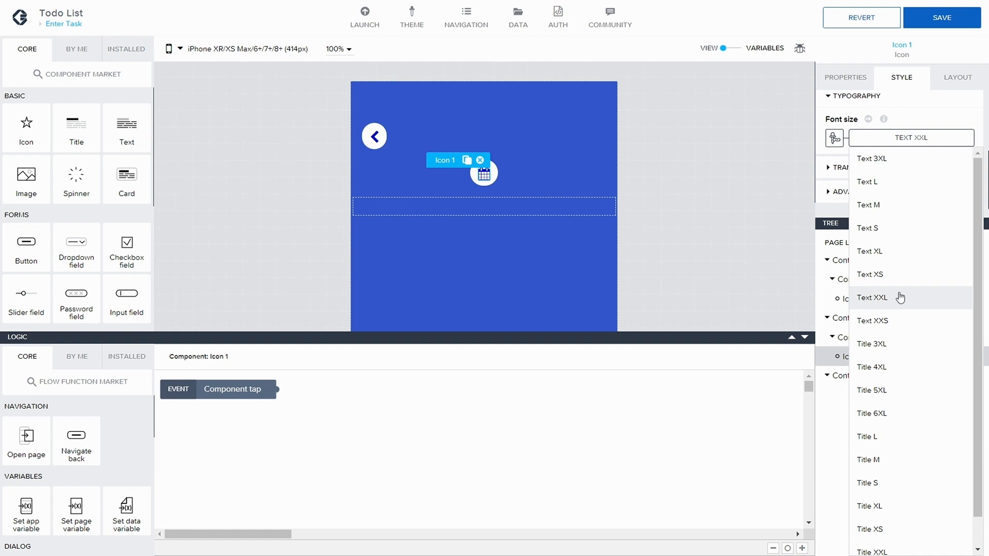
left_click(895, 344)
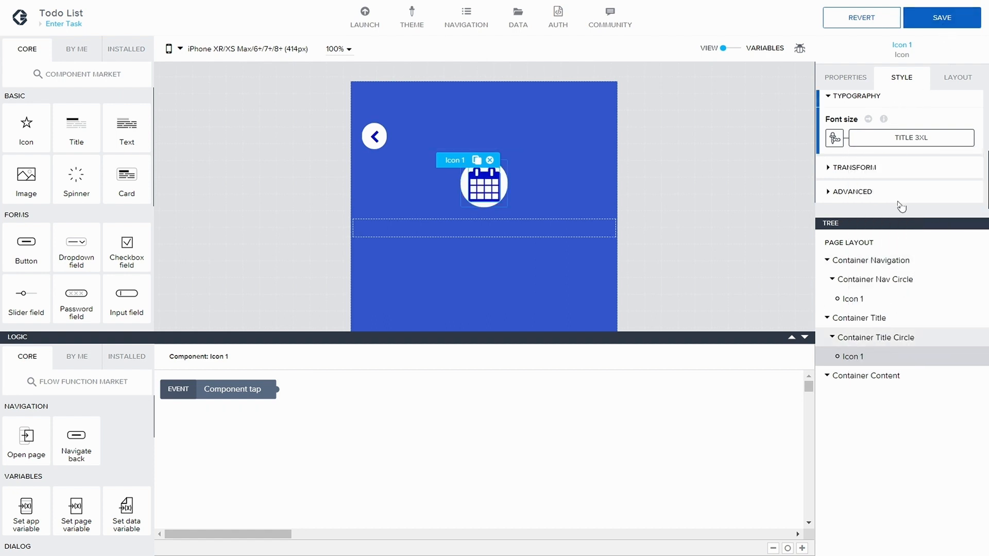
left_click(905, 142)
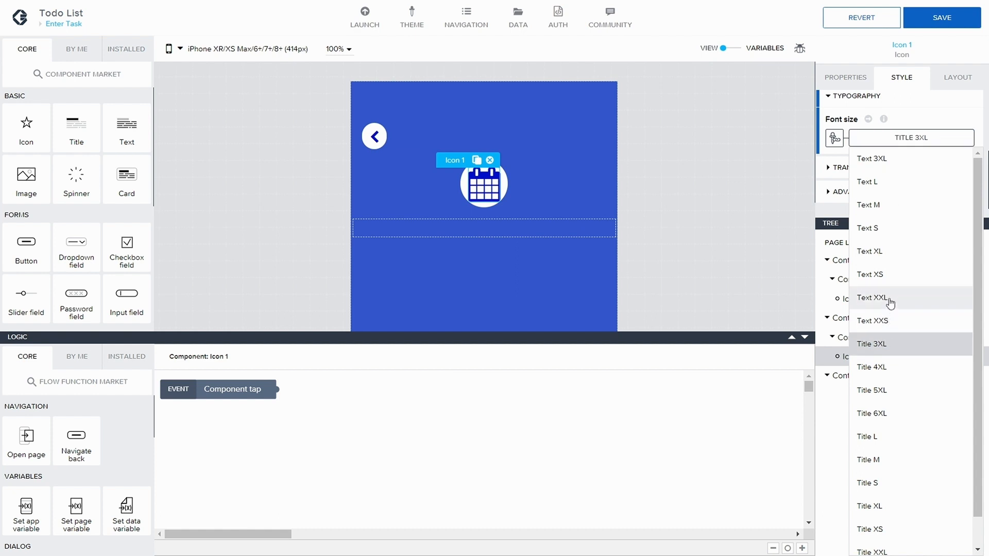
left_click(879, 159)
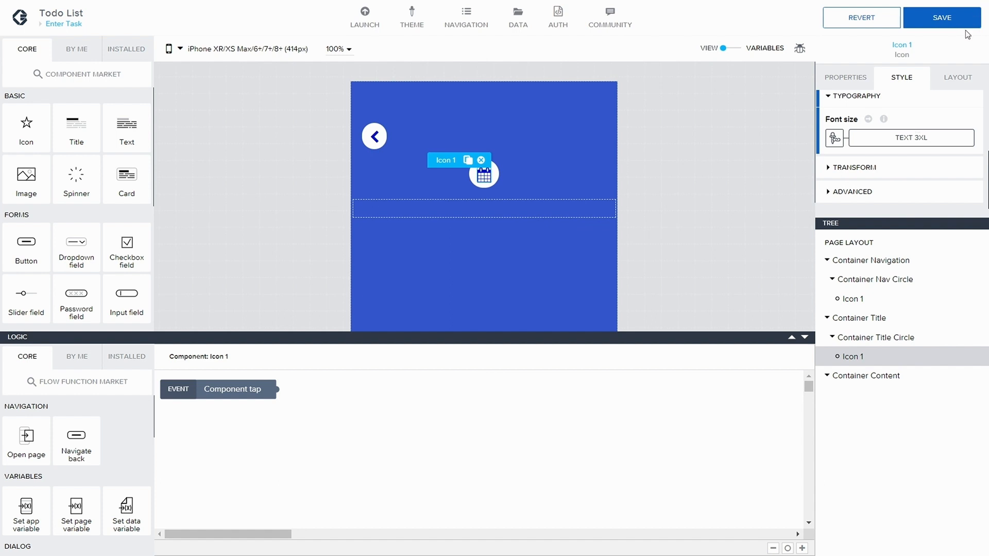
left_click(951, 22)
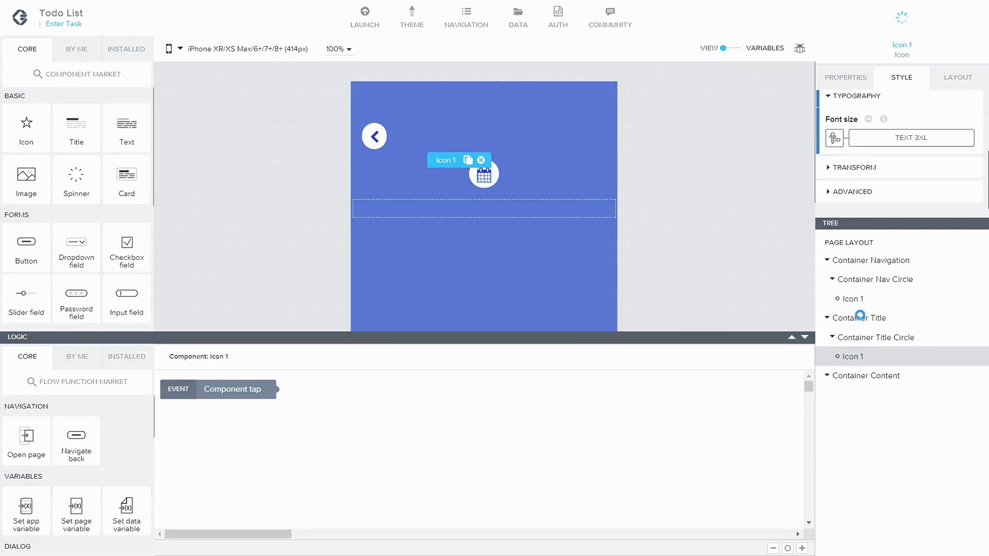
- Set the top and bottom padding of Container Title Circle to XXL (24px)
left_click(907, 337)
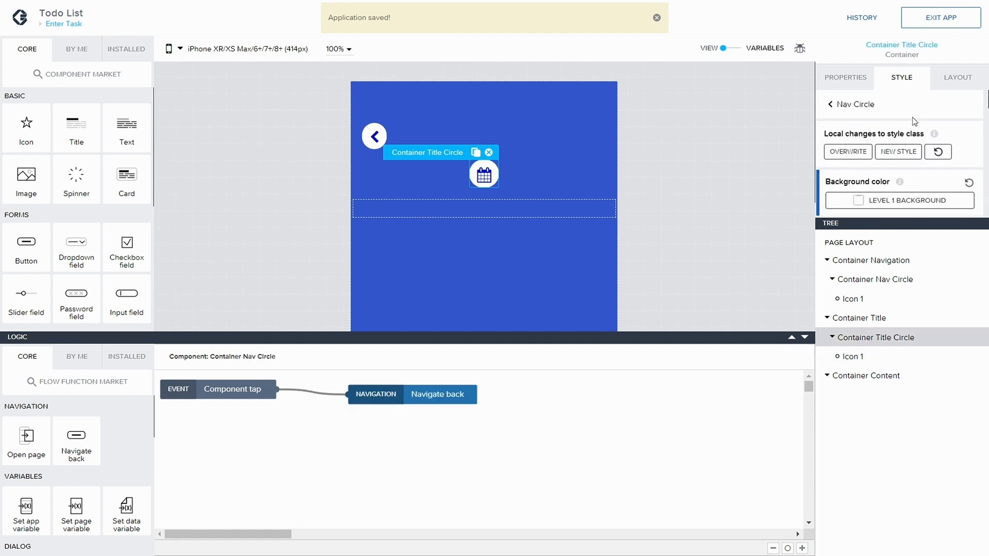
scroll(886, 163, "down", 2)
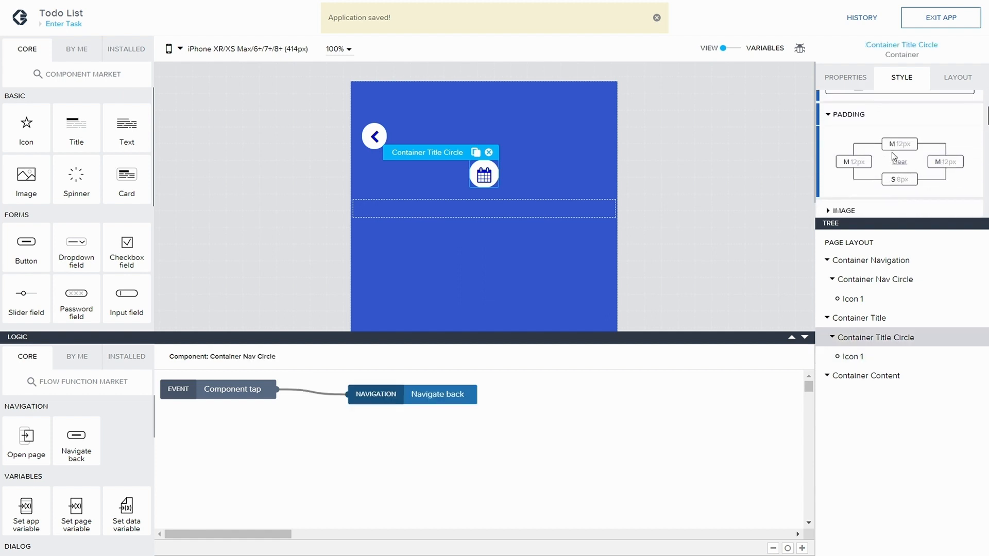
left_click(901, 145)
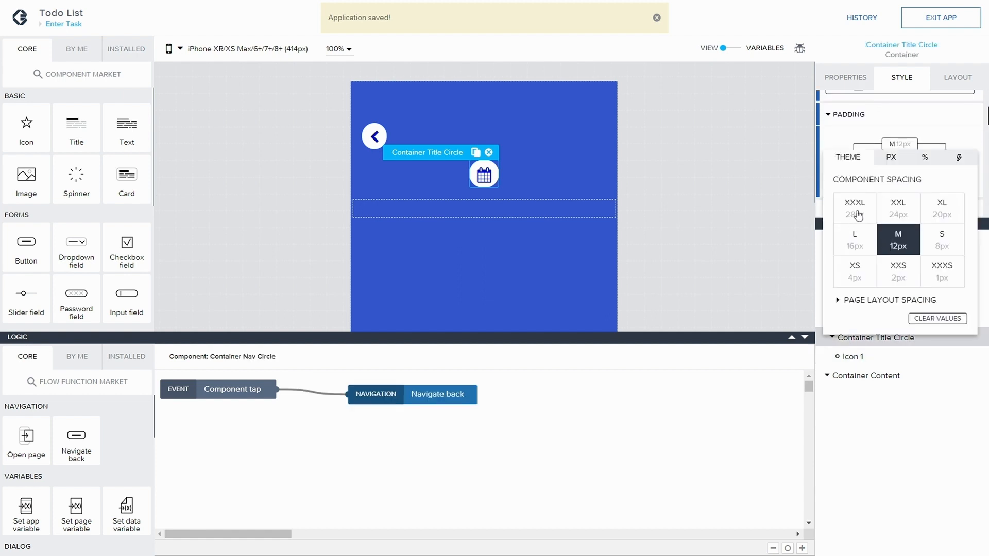
left_click(898, 208)
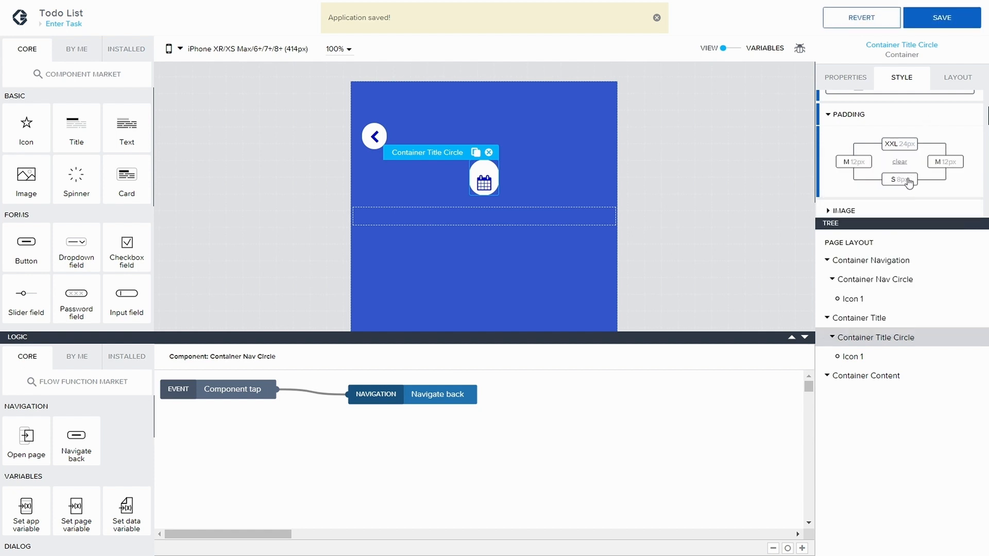
left_click(908, 180)
left_click(902, 246)
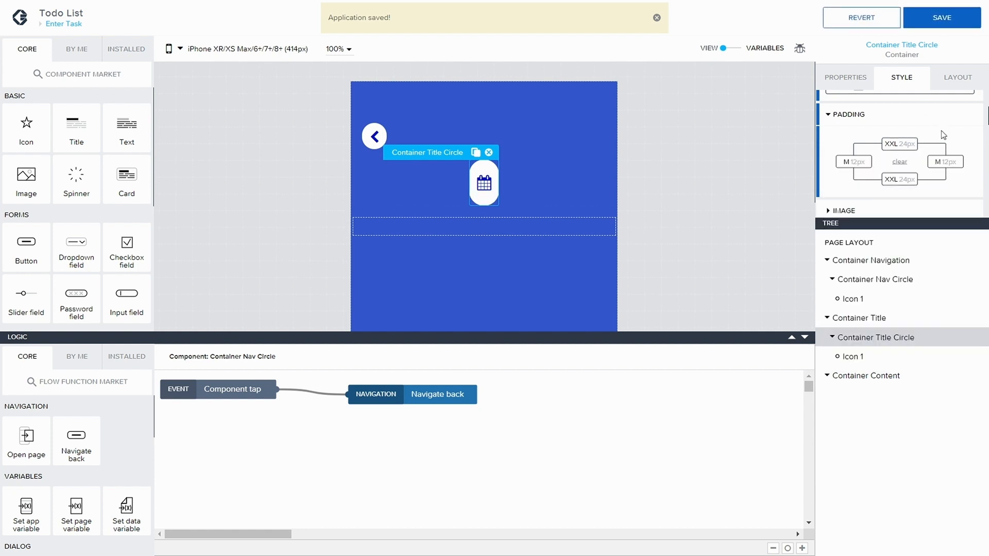
- Set Container Title Circle's left padding to XXL (24px) and right padding to XXXL (28px), and save the application
left_click(854, 164)
left_click(867, 216)
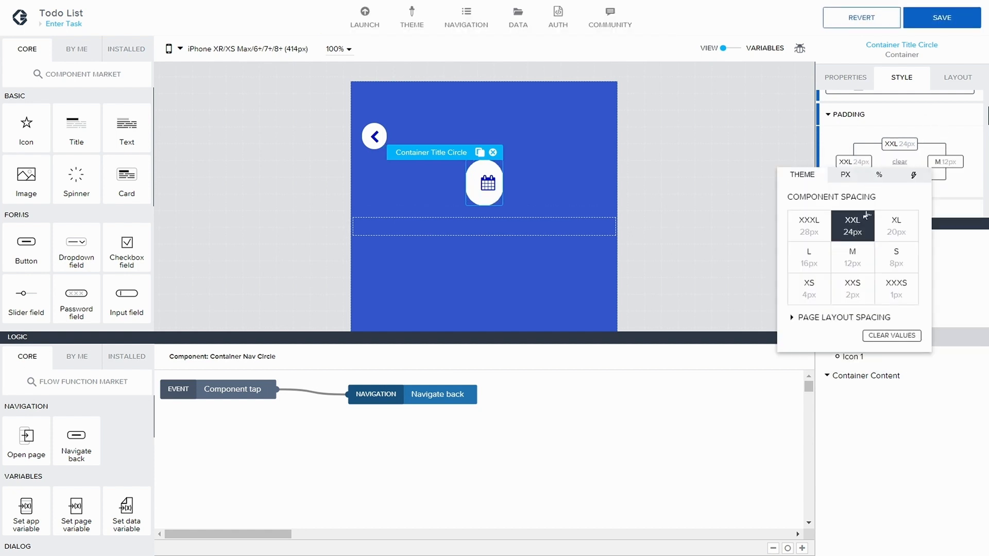
left_click(945, 162)
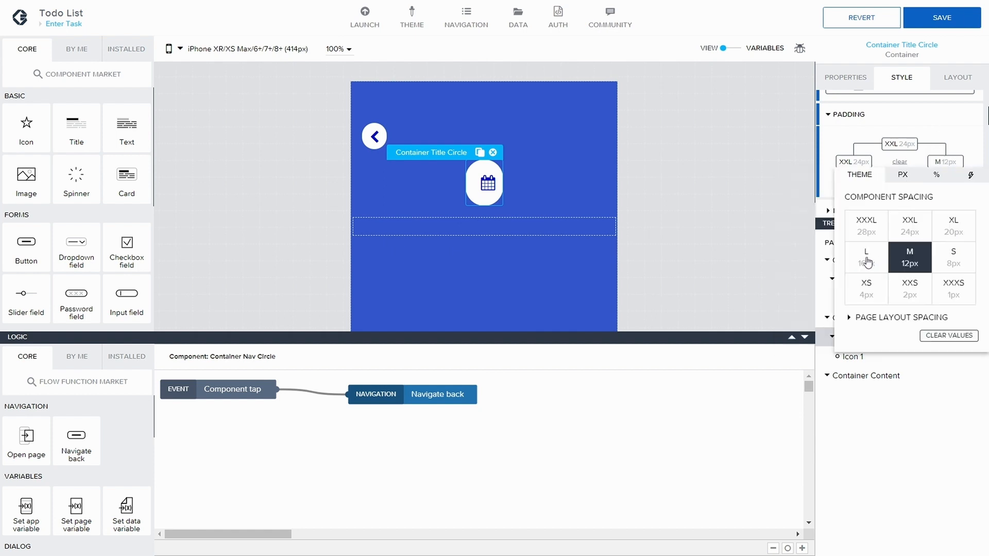
left_click(876, 228)
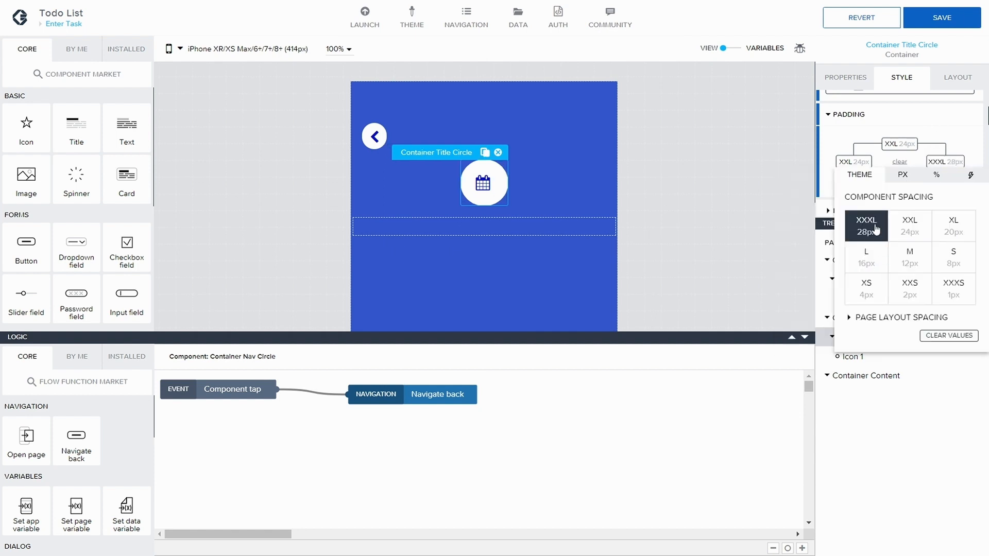
left_click(945, 124)
left_click(941, 18)
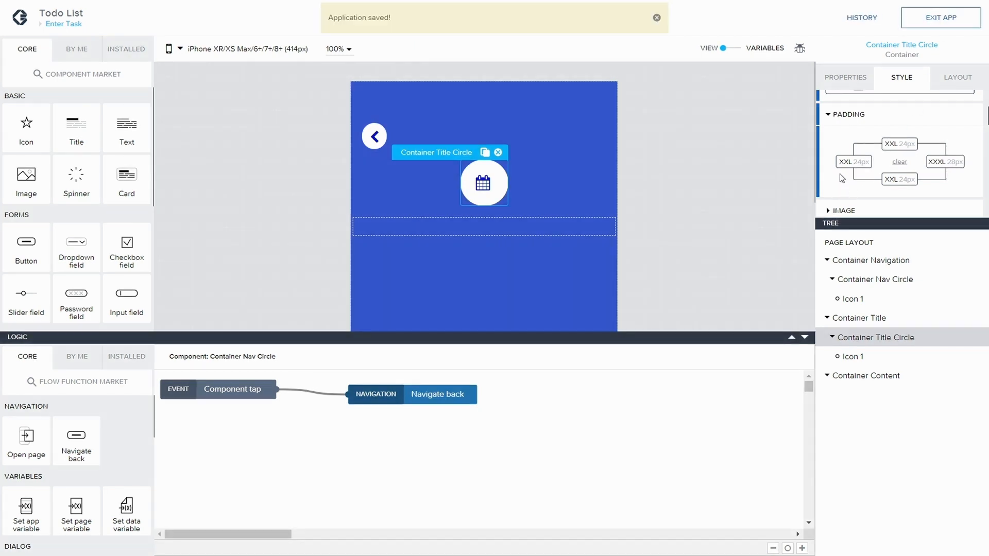
- Add a Title component below Container Title Circle inside Container Title and set its text alignment to center
left_click(831, 337)
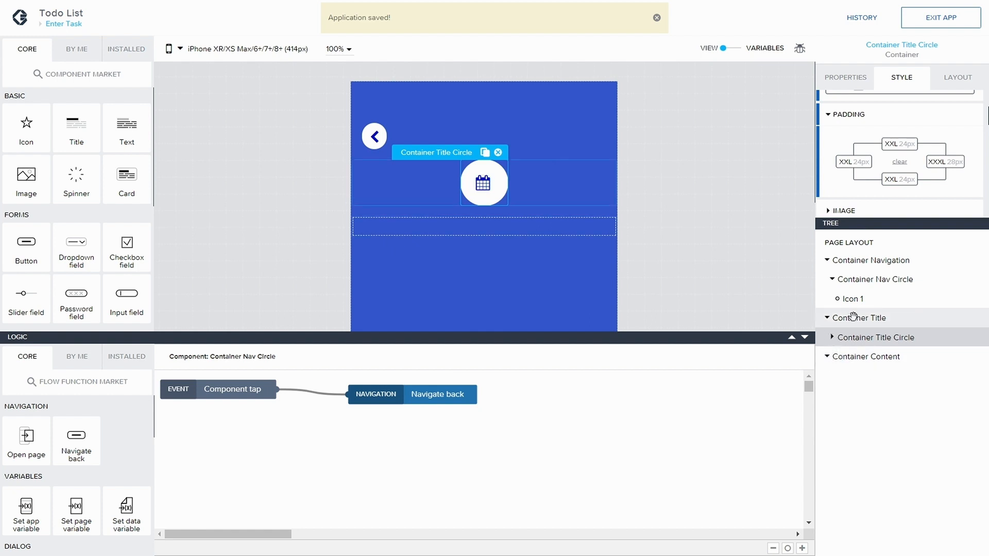
left_click_drag(90, 131, 850, 345)
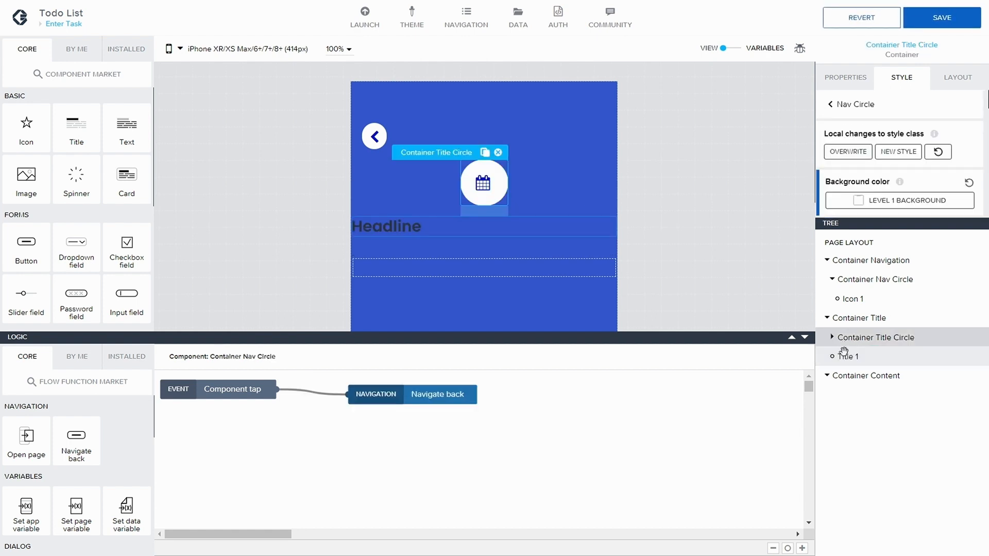
left_click(950, 92)
left_click(830, 164)
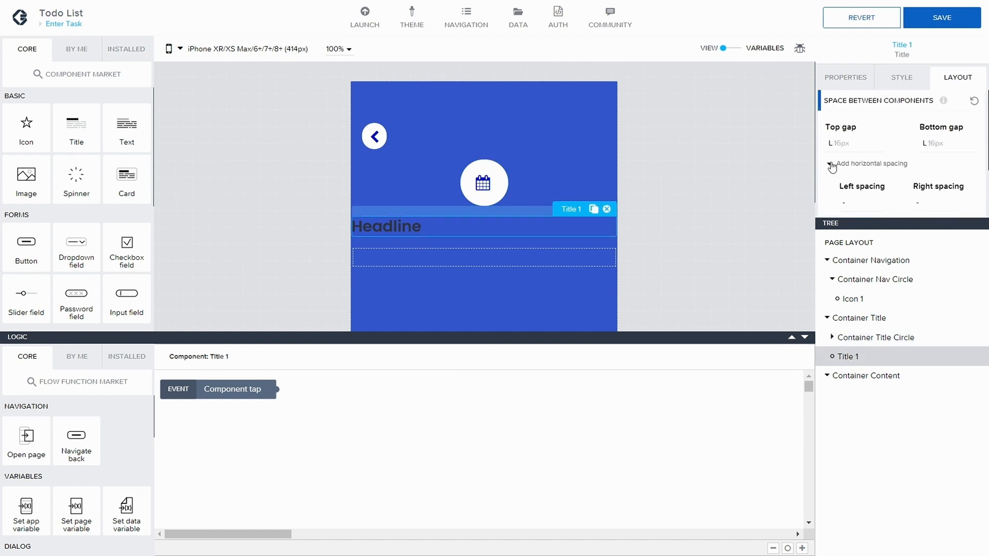
scroll(844, 169, "down", 1)
left_click(818, 179)
scroll(824, 180, "down", 1)
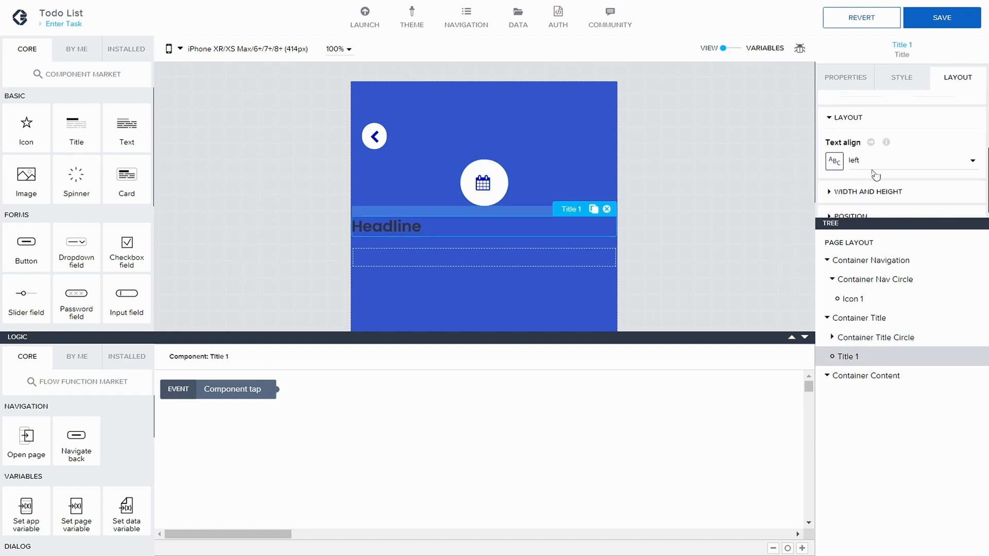
left_click(876, 161)
left_click(876, 197)
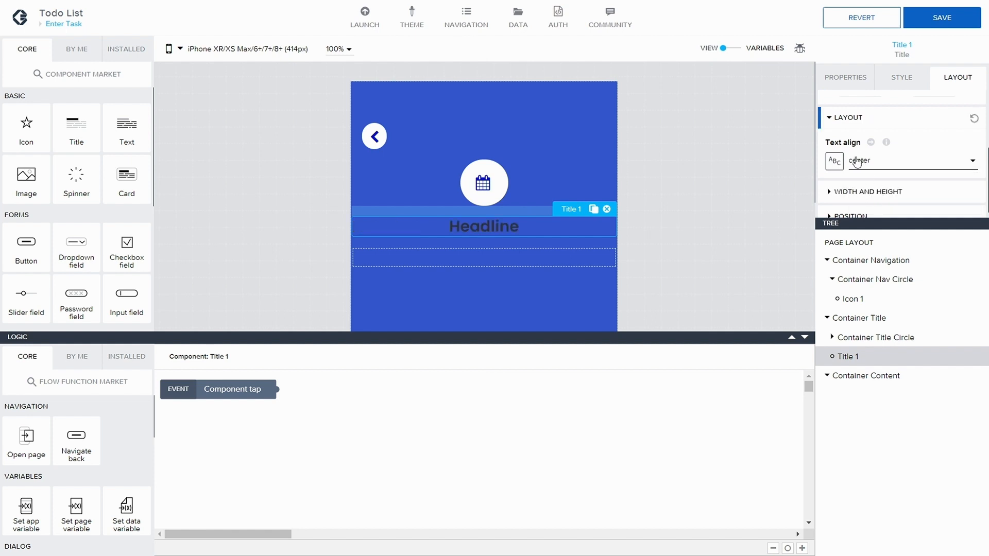
left_click(835, 119)
scroll(863, 139, "up", 1)
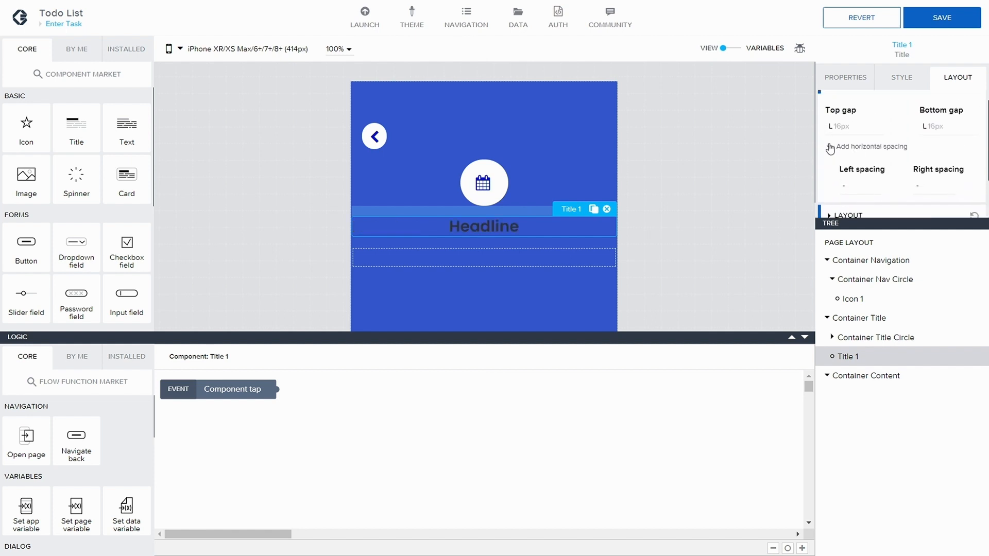
- Duplicate the headline's Content Primary Heading style class as "Title Style" and open the new class for editing
left_click(896, 78)
left_click(968, 128)
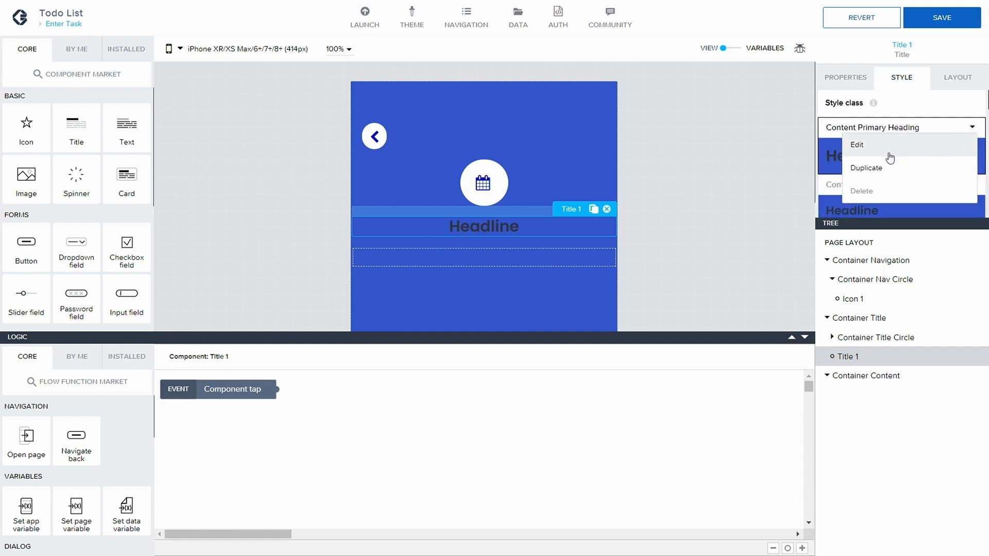
left_click(885, 171)
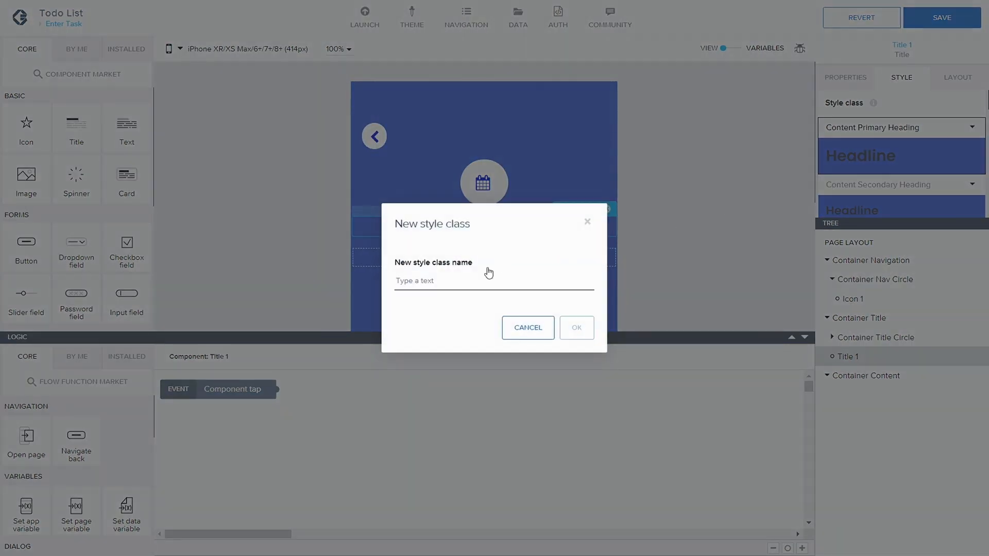
type("Title Style")
left_click(577, 325)
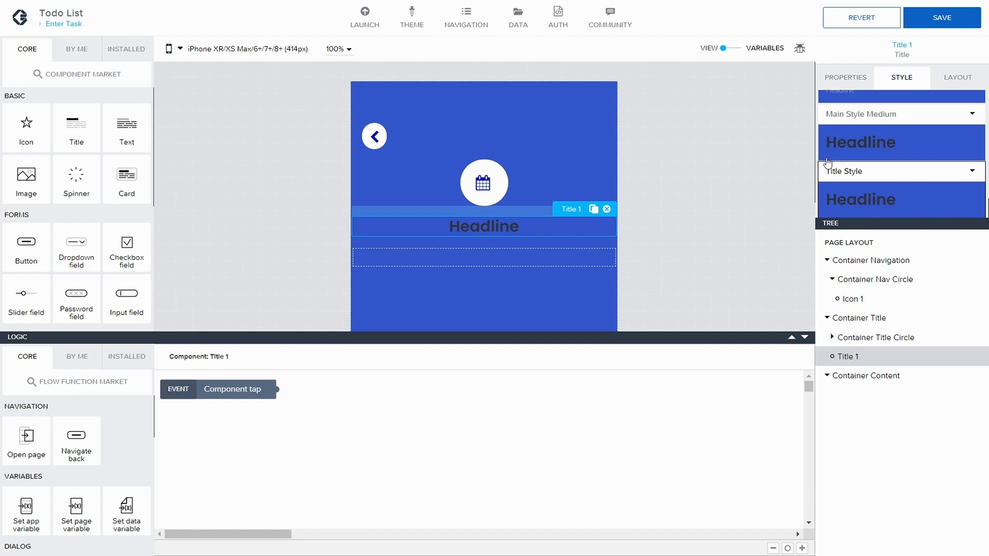
left_click(971, 171)
left_click(935, 191)
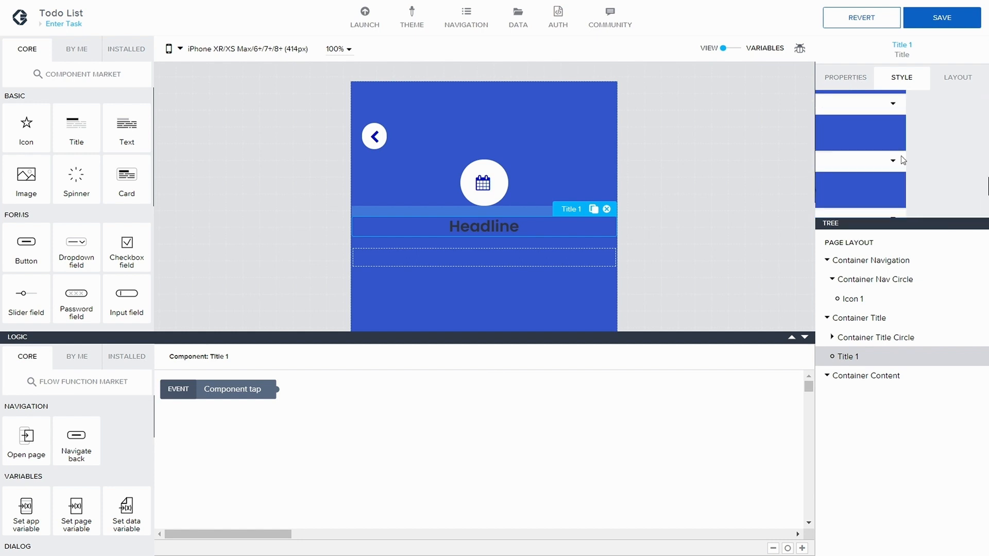
- Set the text color of the Title Style class to the custom White palette
scroll(884, 163, "down", 3)
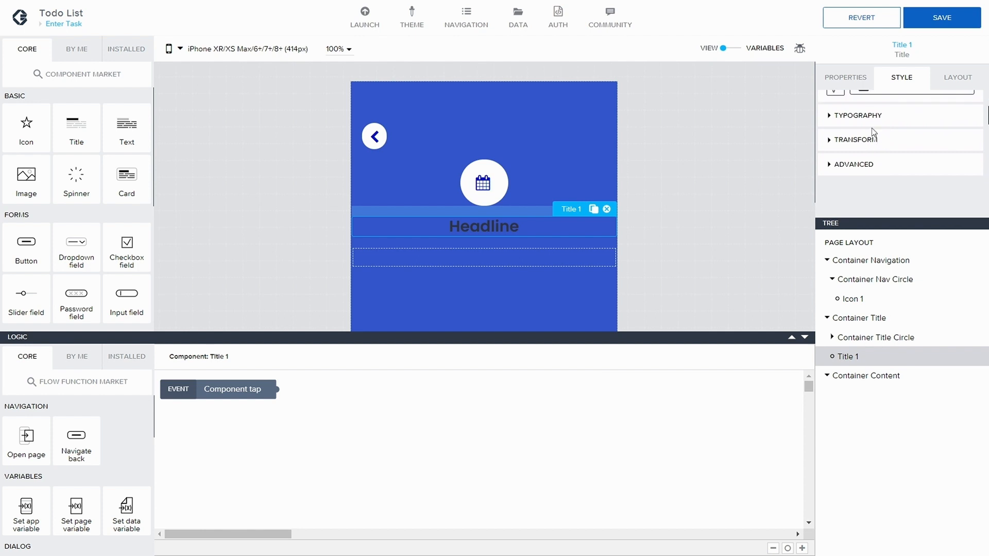
scroll(871, 128, "up", 2)
left_click(888, 126)
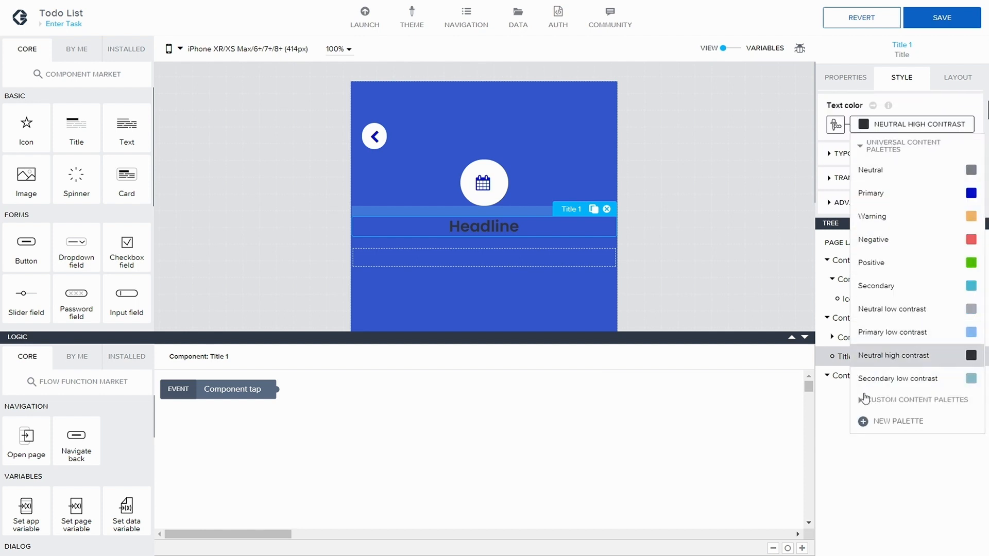
left_click(882, 400)
left_click(896, 420)
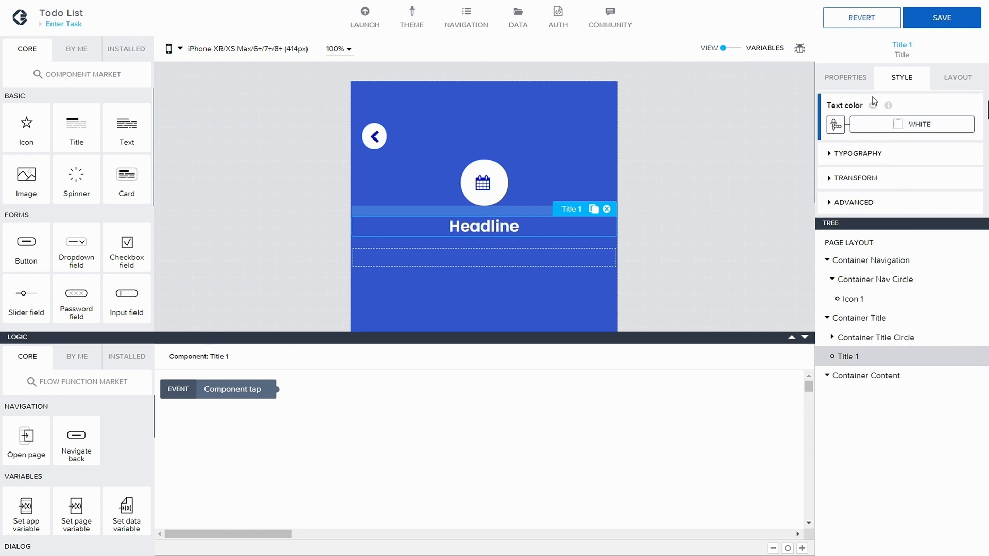
- Set the Title Style class's text size to Text XXL and save the application
scroll(830, 160, "down", 2)
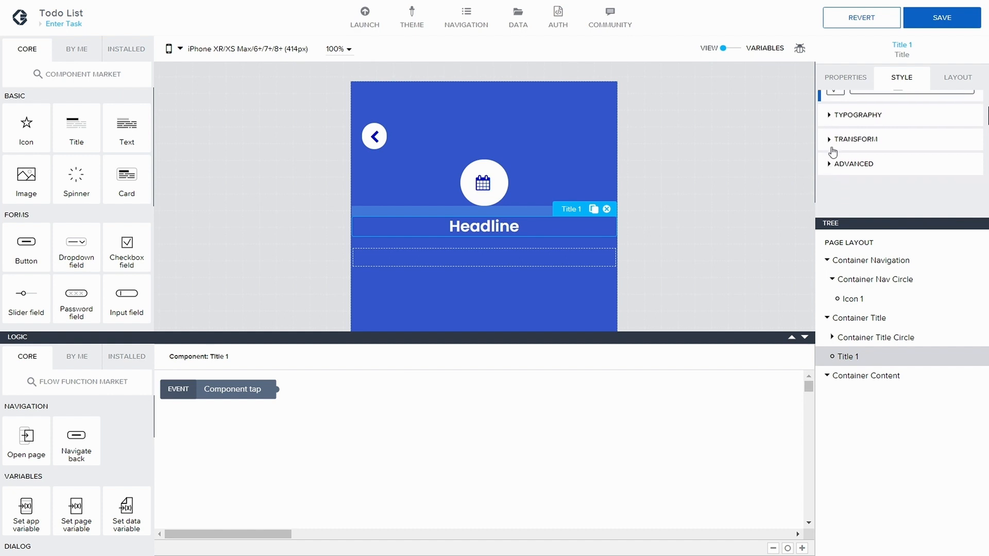
left_click(833, 119)
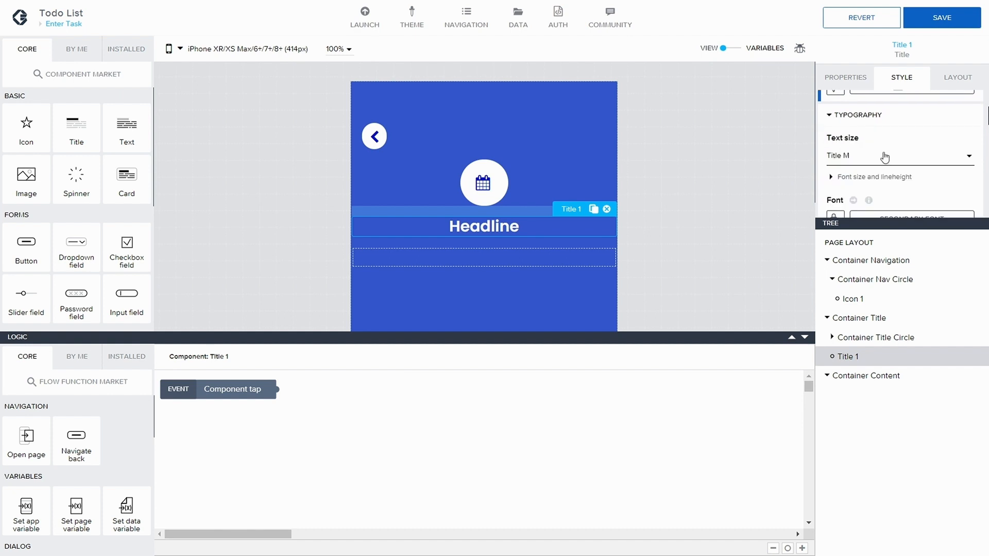
left_click(885, 157)
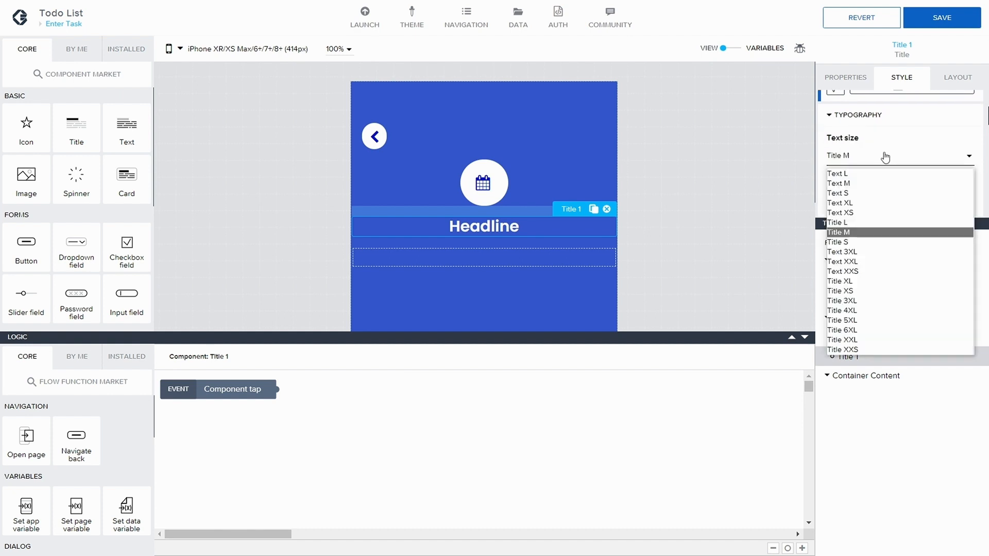
left_click(882, 264)
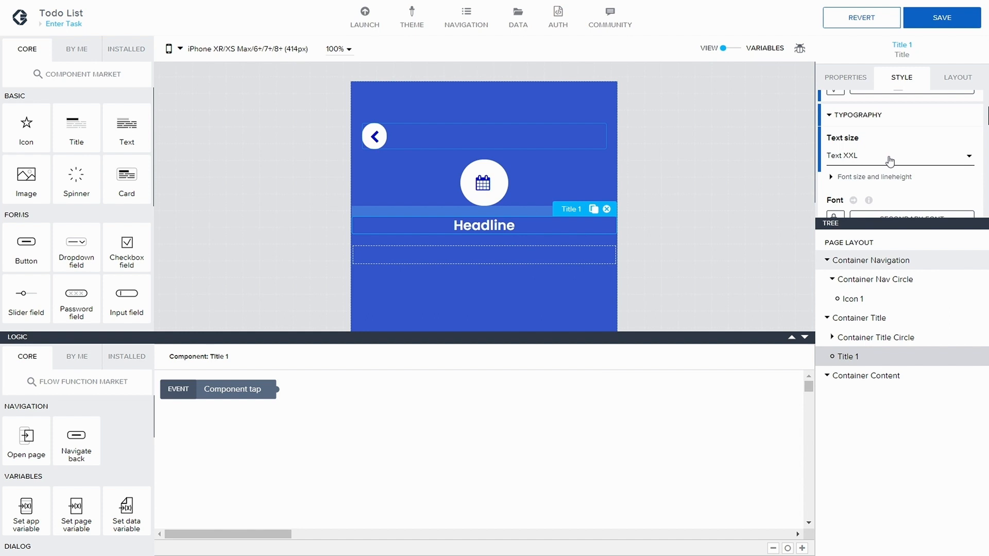
scroll(891, 164, "down", 5)
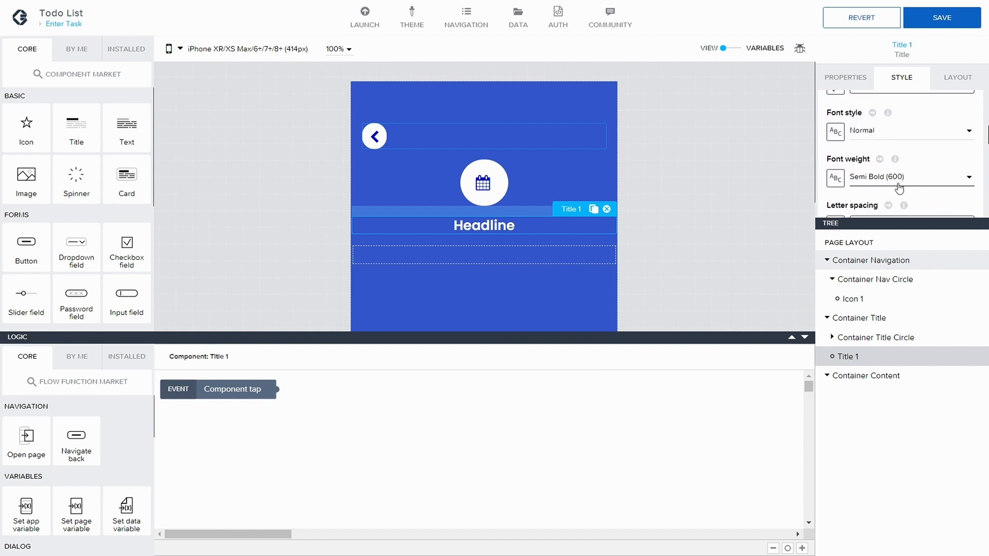
left_click(925, 29)
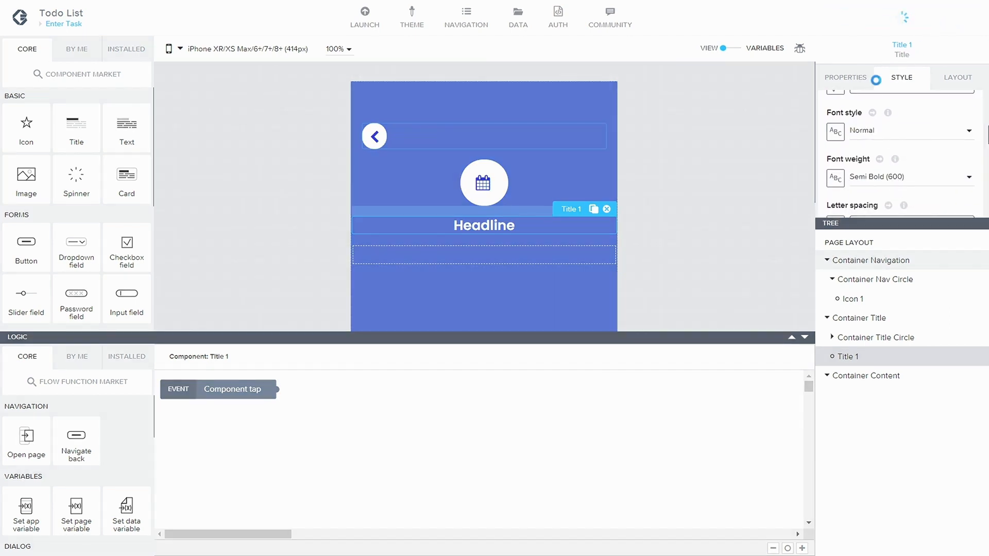
- Finish editing the Title Style class, return to the style class list and save the application
scroll(891, 142, "up", 3)
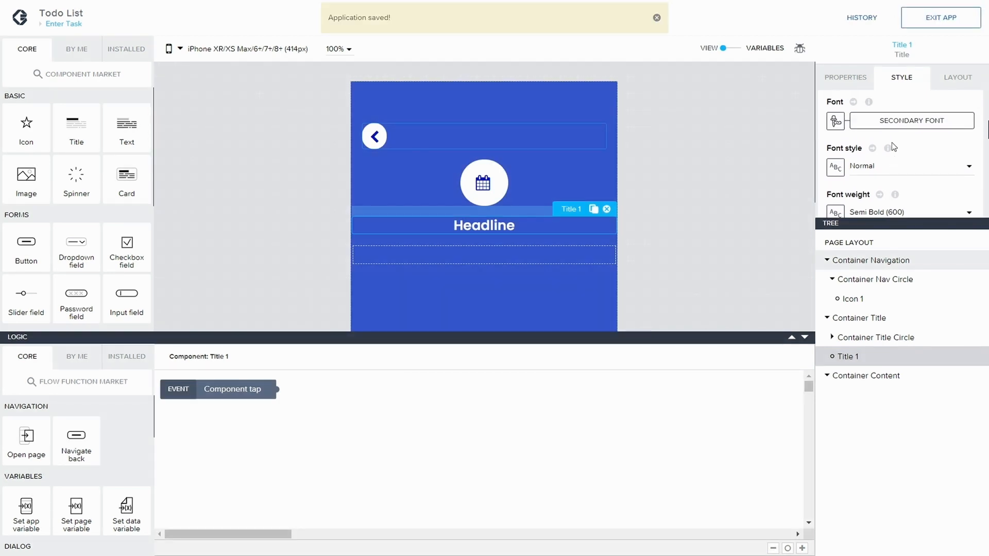
scroll(835, 160, "up", 2)
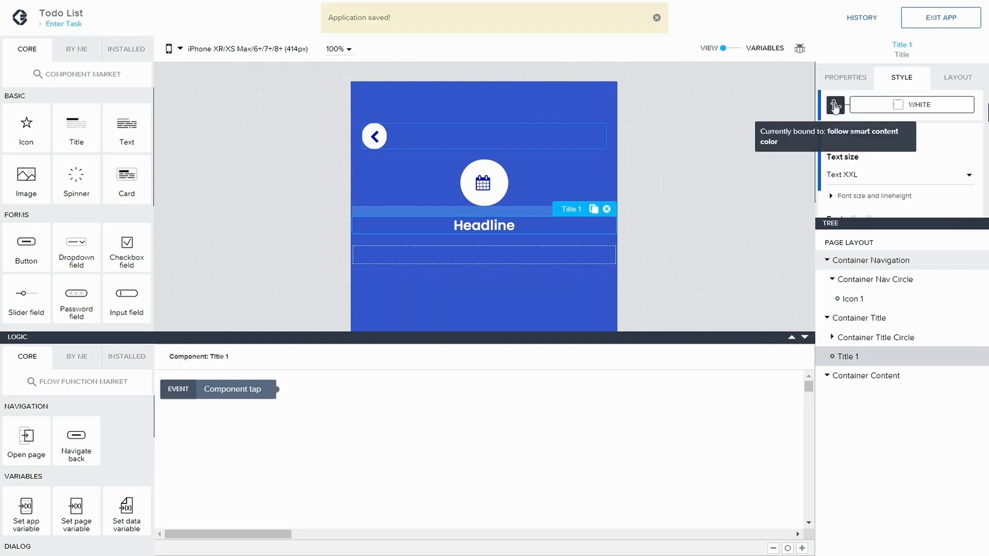
scroll(843, 124, "up", 2)
left_click(849, 139)
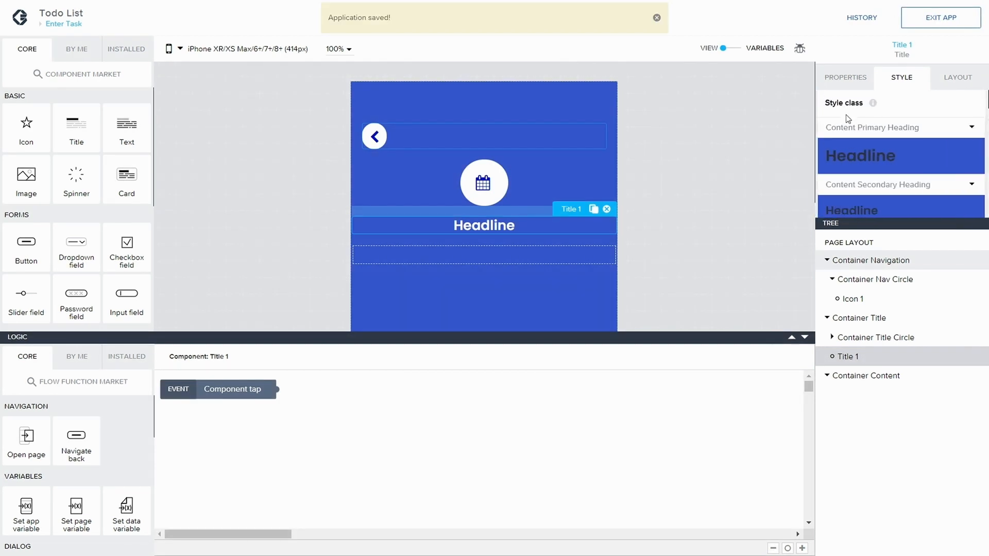
key("ctrl+s")
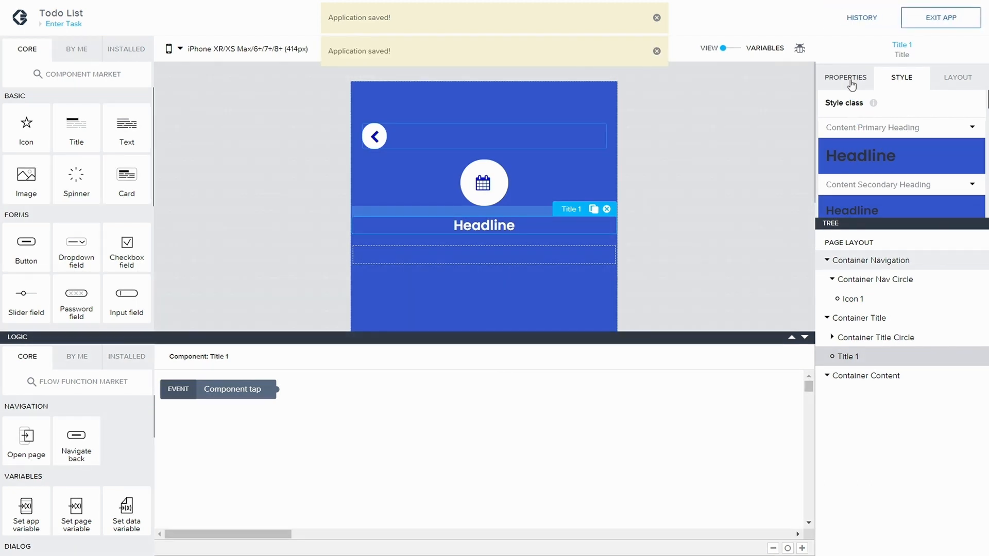
- Replace the title's content with "Create New Task" and save the application
left_click(848, 82)
key("shift+Left")
key("shift+Left")
key("shift+Left")
key("shift+Left")
key("shift+Left")
key("shift+Left")
key("shift+Left")
key("shift+Left")
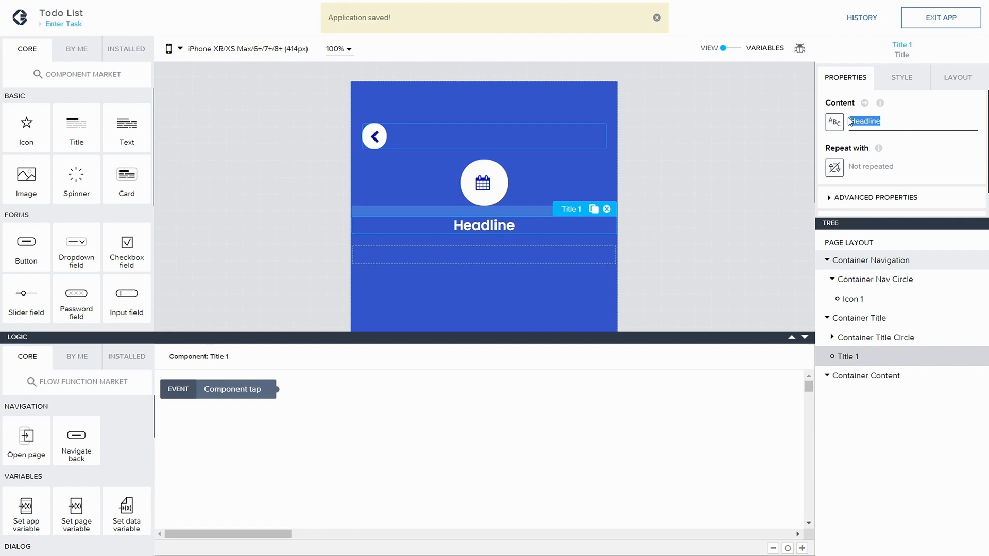
type("Create ")
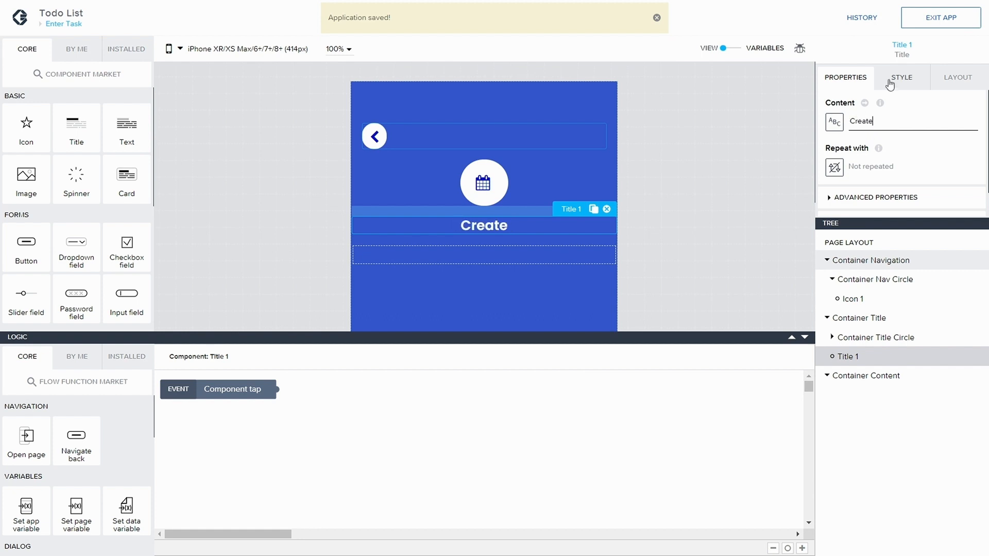
type("New Ta")
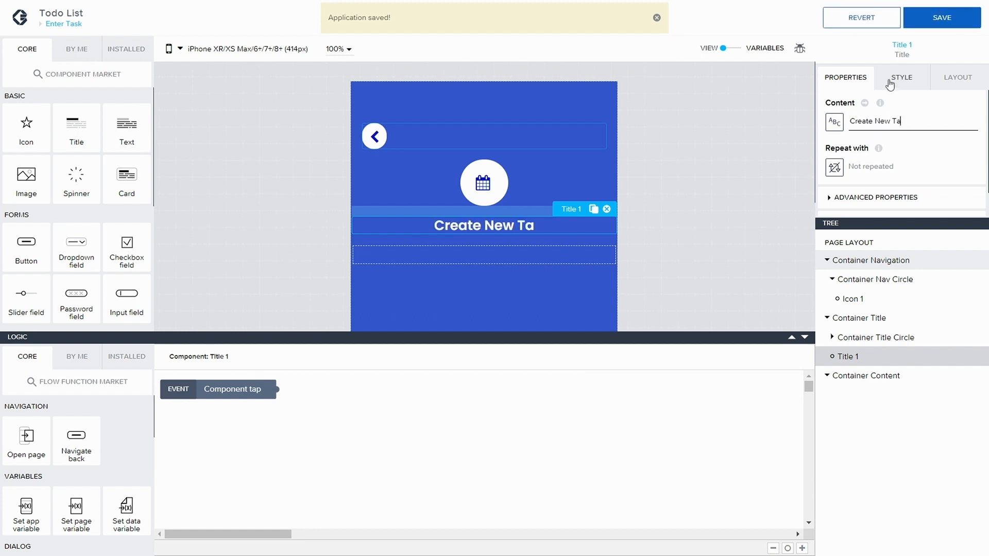
type("sk")
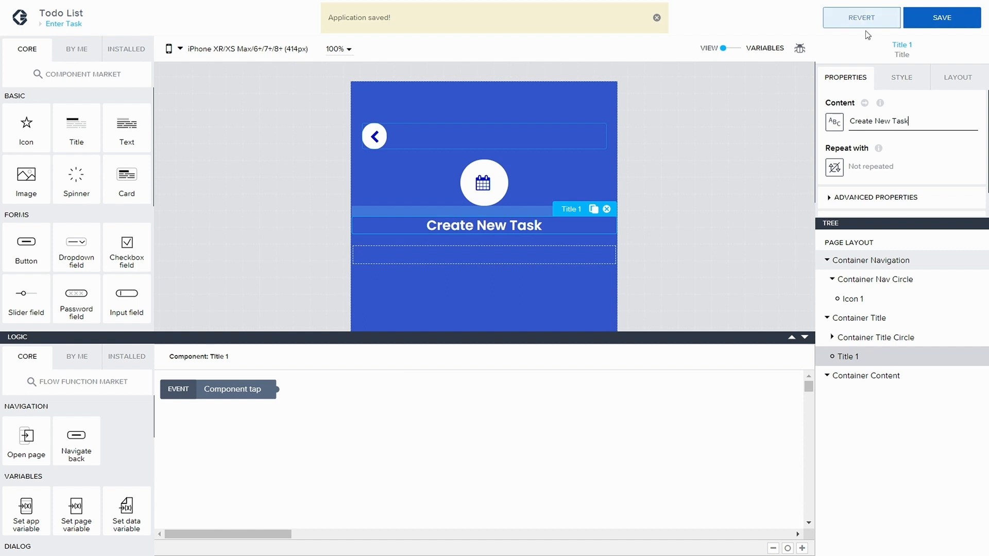
left_click(918, 21)
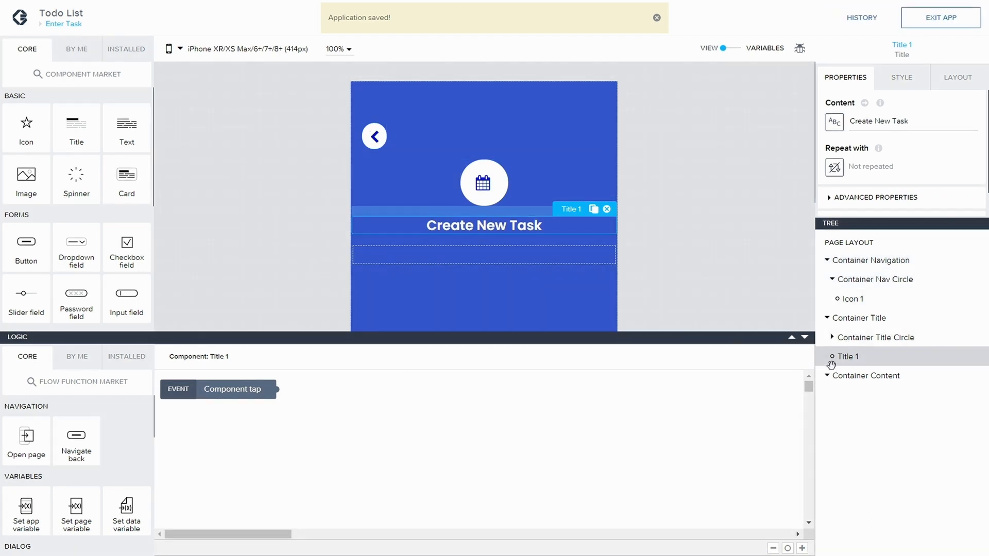
- Collapse Container Title and Container Navigation in the component tree and add a new Container directly above Container Content
left_click(827, 318)
left_click(831, 279)
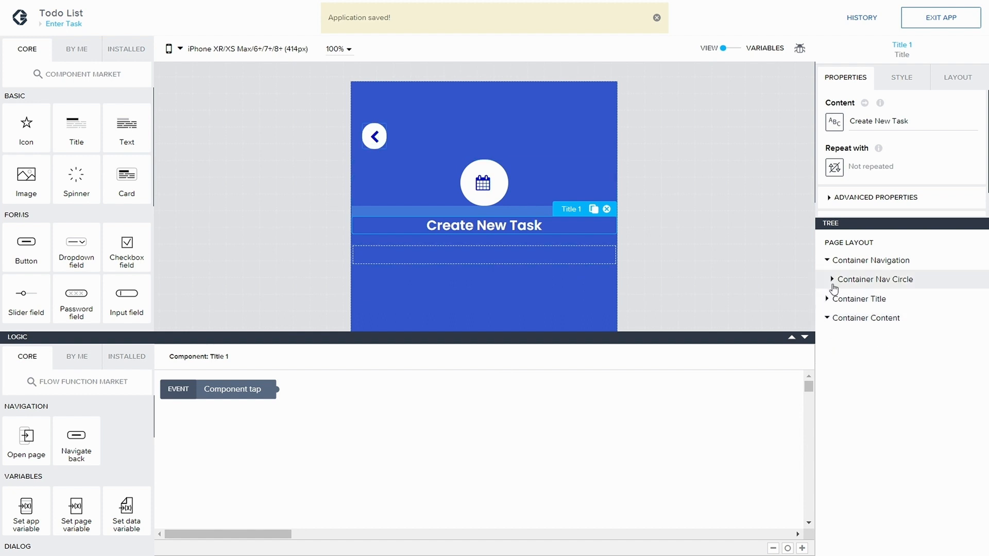
left_click(828, 261)
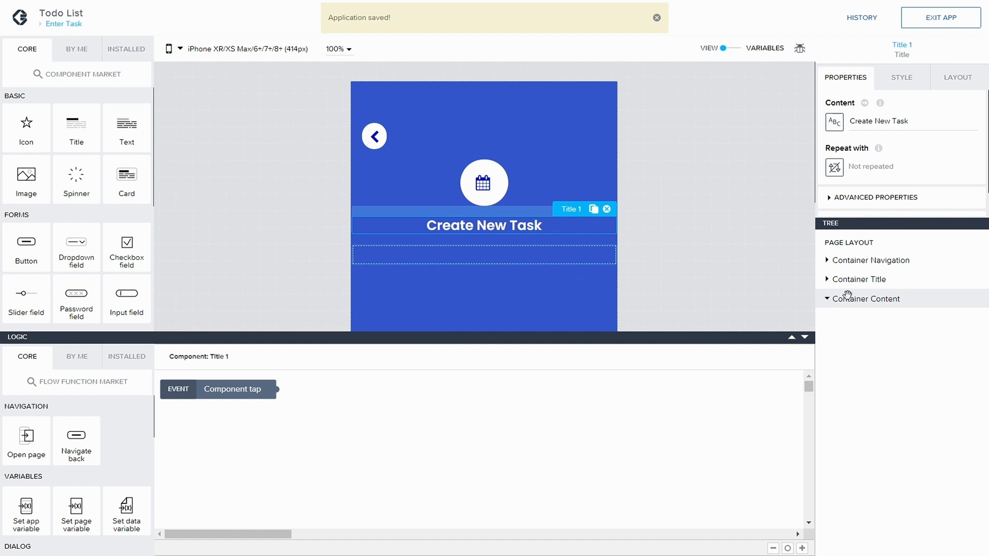
left_click(865, 299)
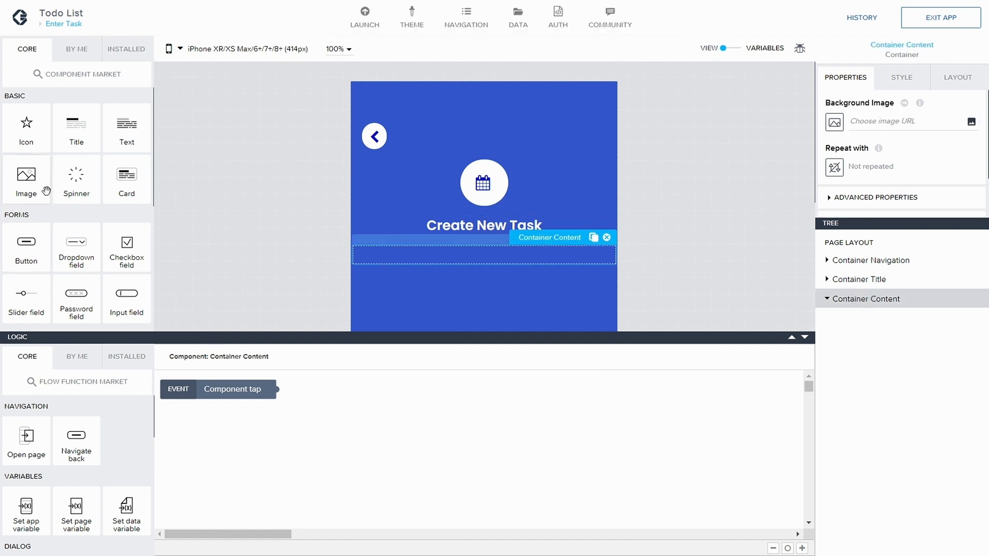
scroll(24, 231, "down", 2)
left_click_drag(23, 257, 876, 298)
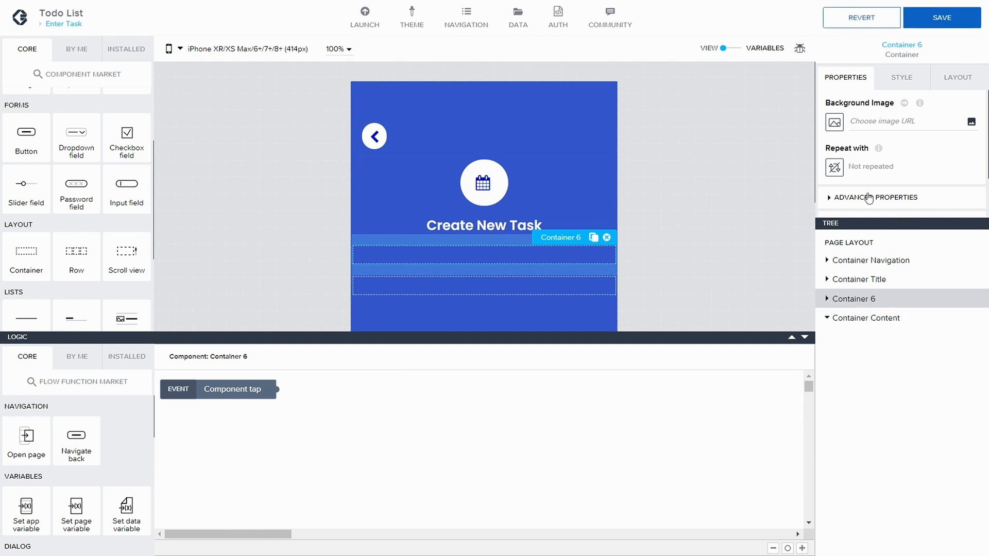
- Change the new container's component display name to "Container Top rounded"
scroll(850, 170, "down", 1)
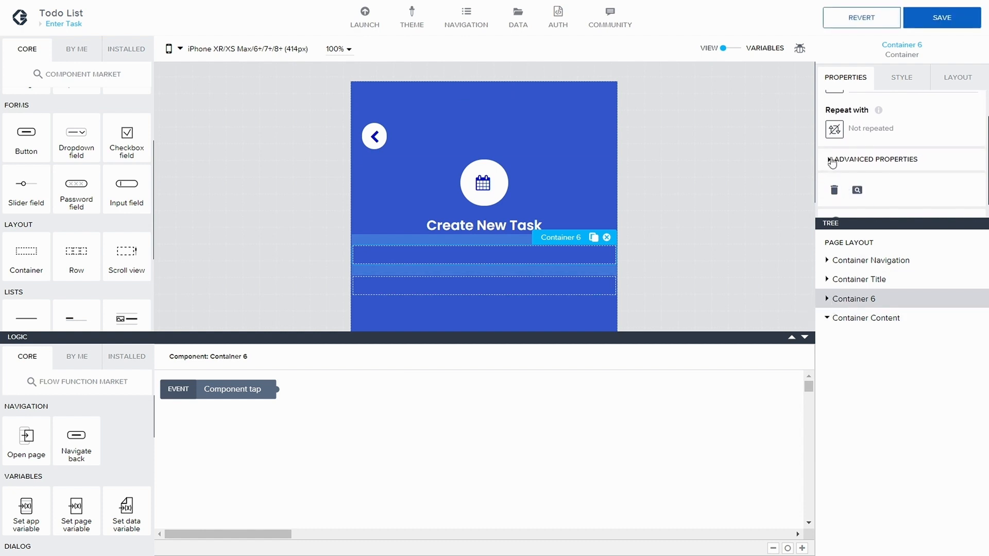
left_click(830, 159)
scroll(854, 181, "down", 1)
left_click(879, 208)
key("BackSpace")
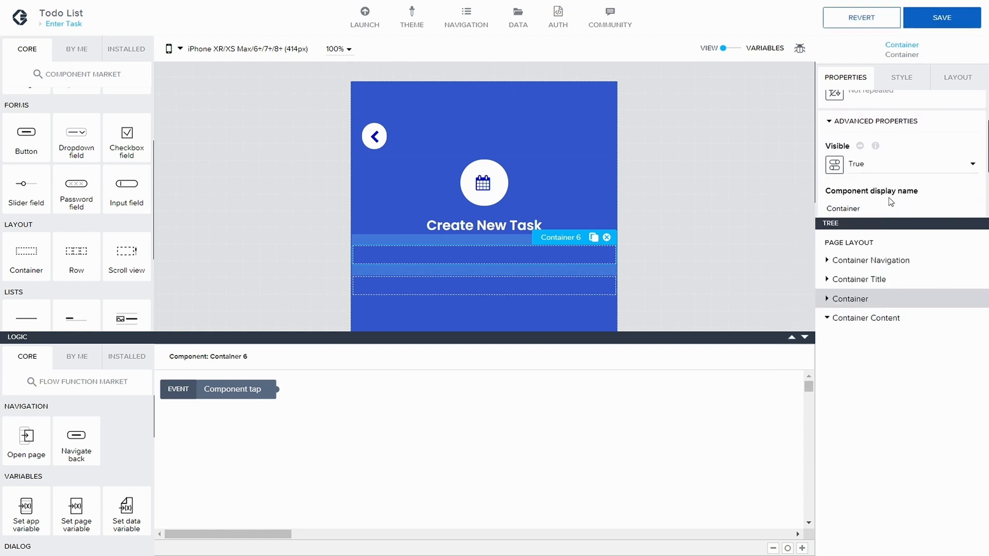
type("Top rounded")
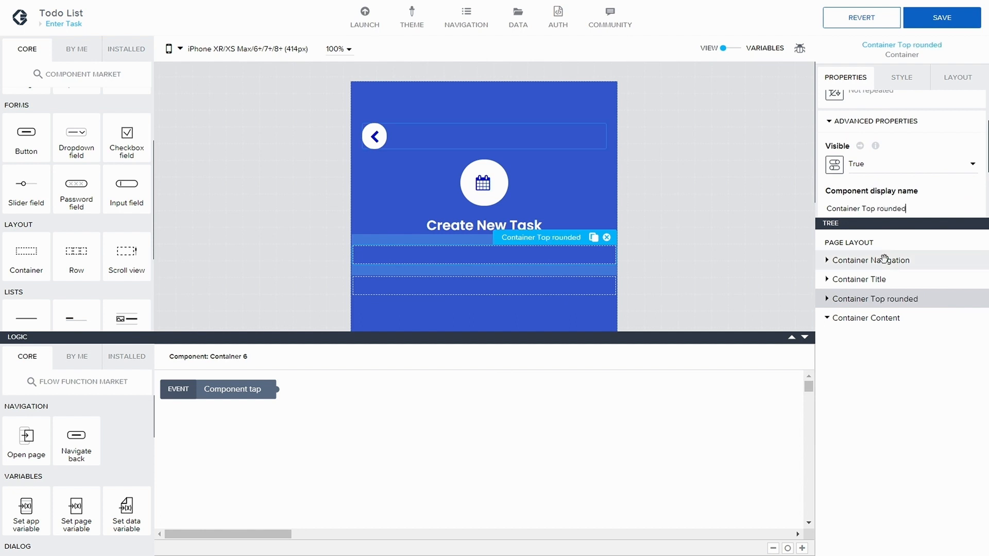
- Switch the width and height of Container Top rounded to custom sizing
left_click(958, 78)
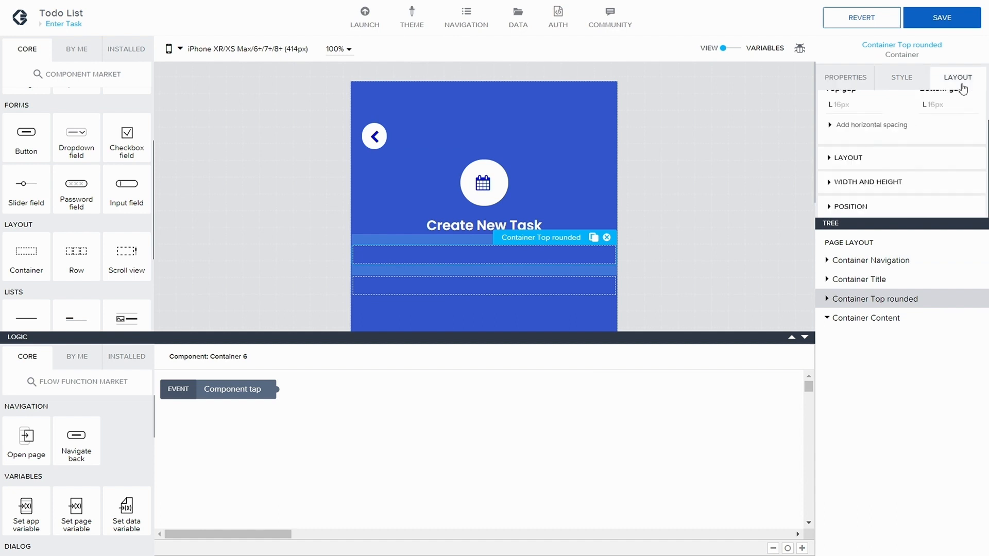
left_click(827, 183)
left_click(865, 157)
scroll(865, 170, "down", 1)
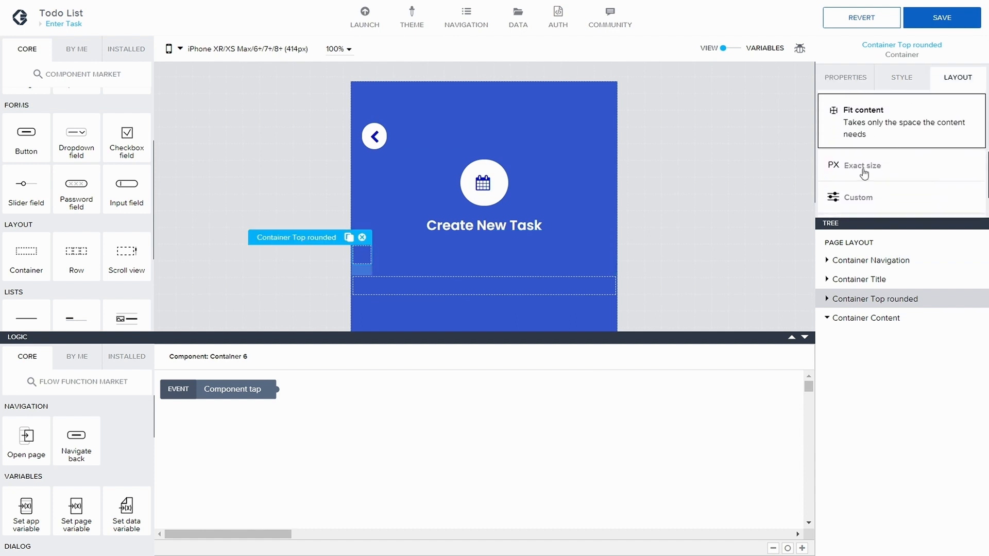
left_click(863, 170)
scroll(856, 180, "down", 1)
left_click(852, 181)
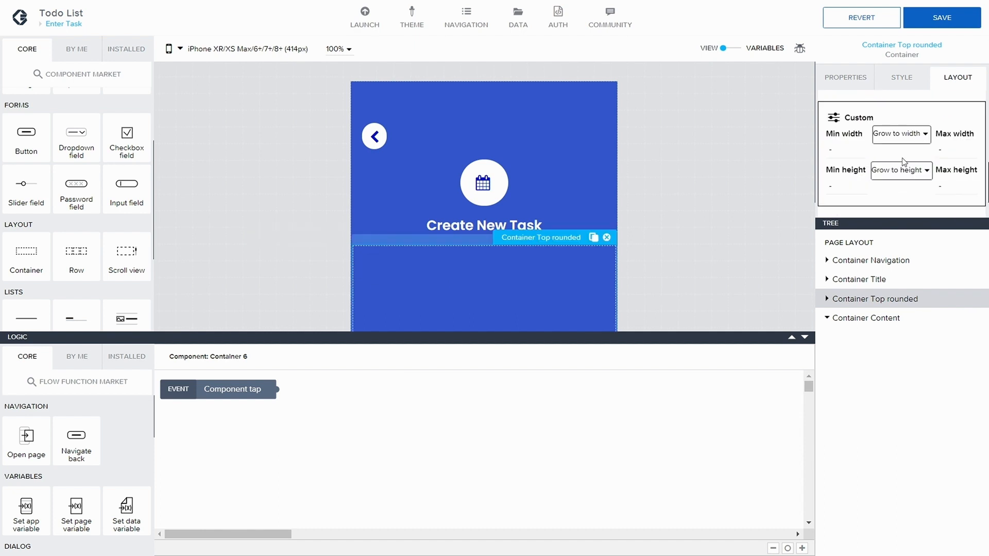
- Give Container Top rounded a set height of 20 px and save the application
scroll(901, 158, "down", 1)
left_click(898, 125)
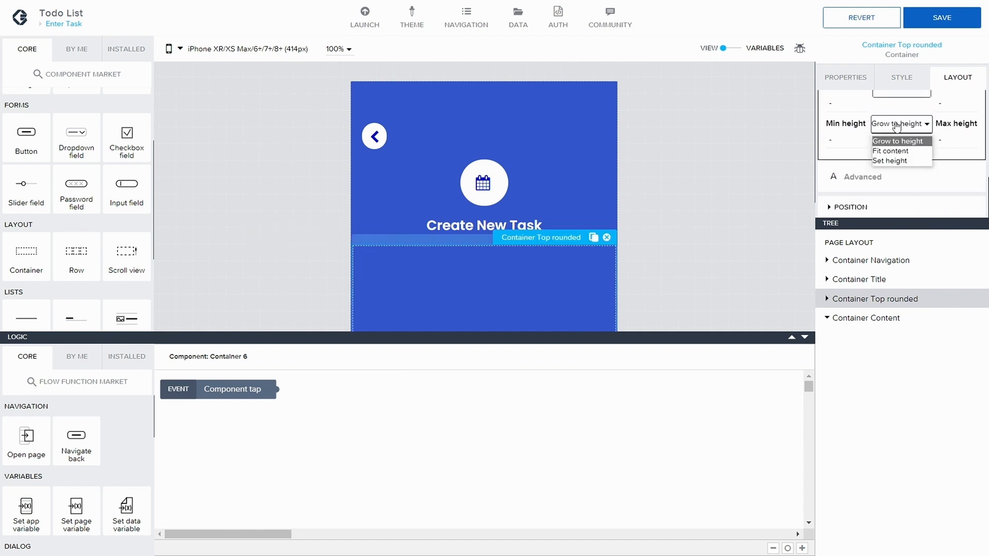
left_click(900, 162)
left_click(886, 150)
left_click(905, 161)
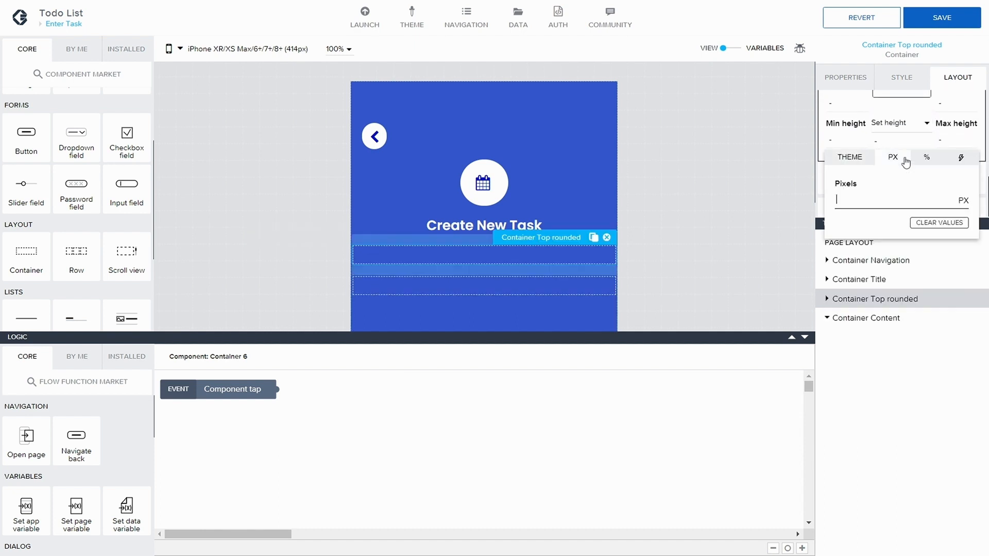
type("20")
left_click(956, 24)
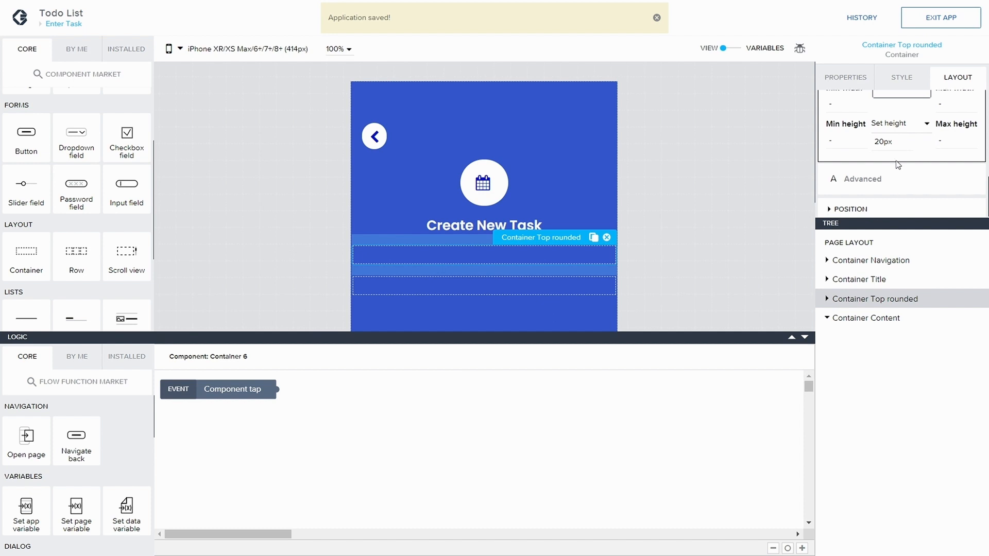
- Apply the Top header rounded style to Container Top rounded and save the application
scroll(896, 150, "up", 5)
left_click(899, 78)
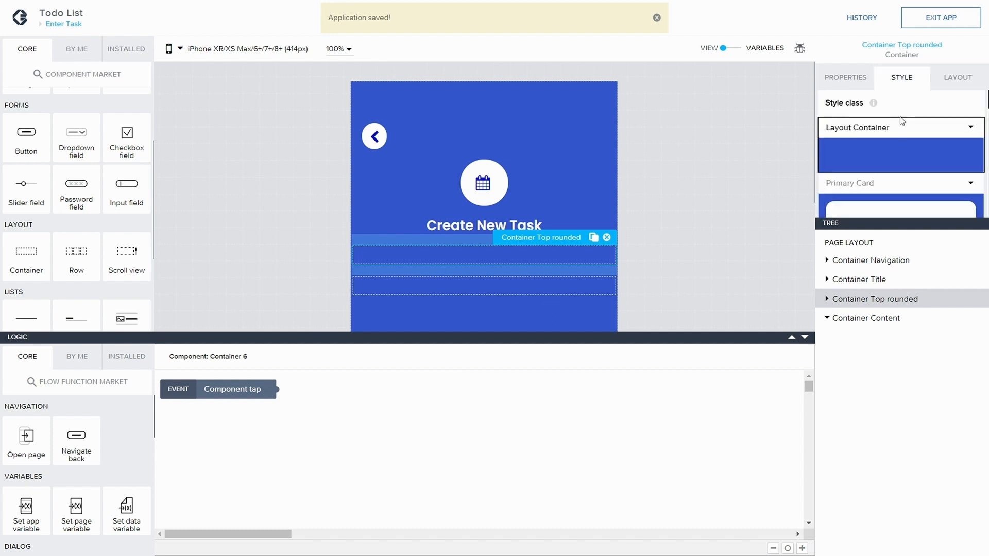
scroll(911, 134, "down", 2)
scroll(919, 154, "down", 5)
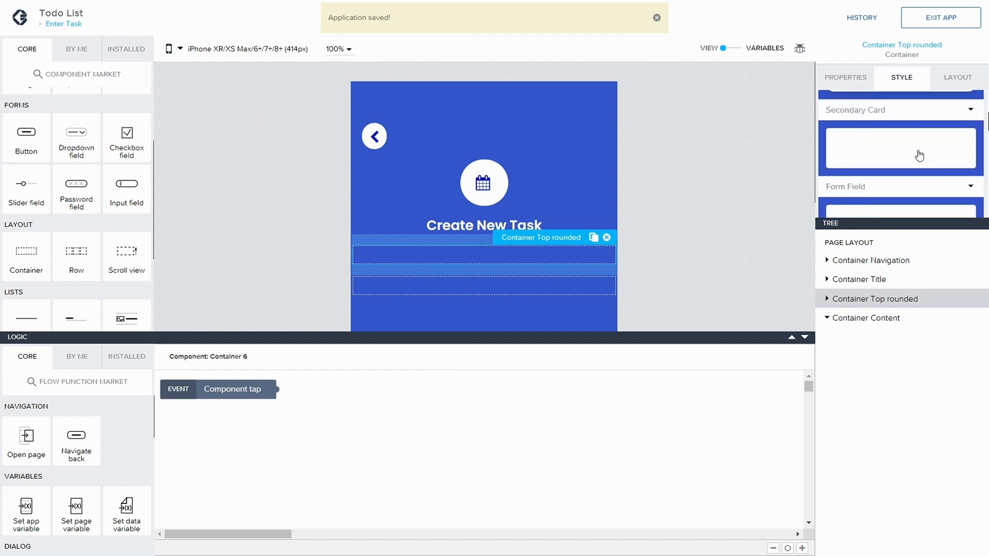
scroll(920, 155, "down", 5)
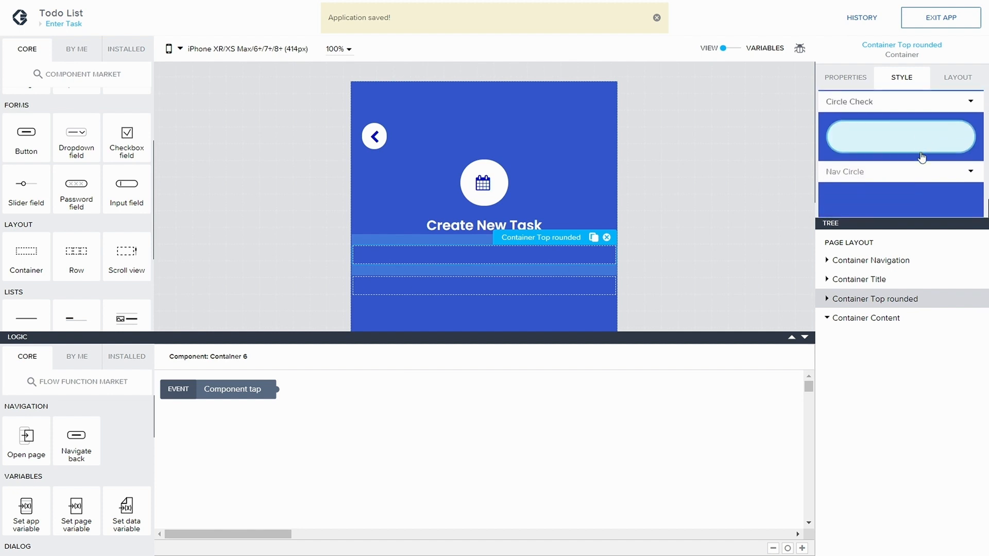
scroll(921, 157, "up", 3)
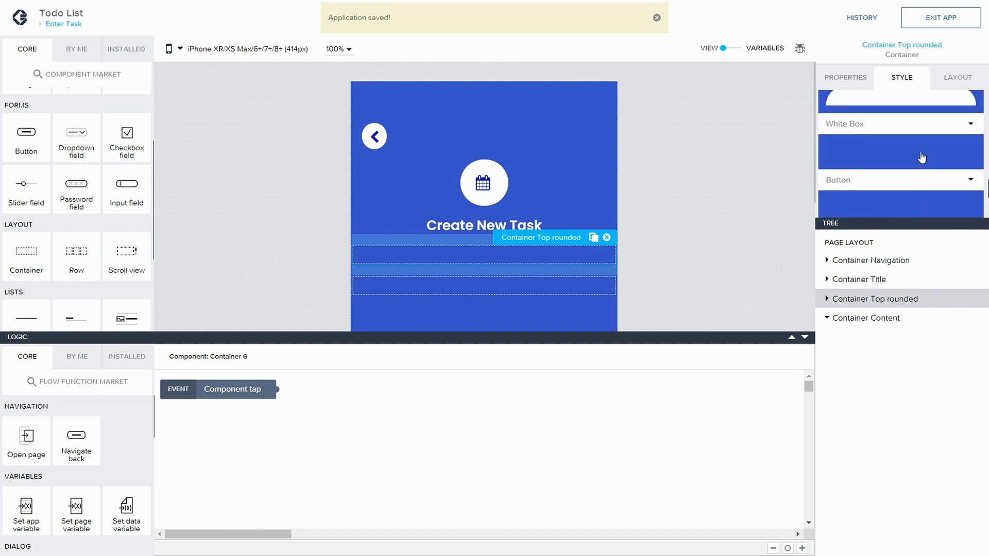
left_click(916, 125)
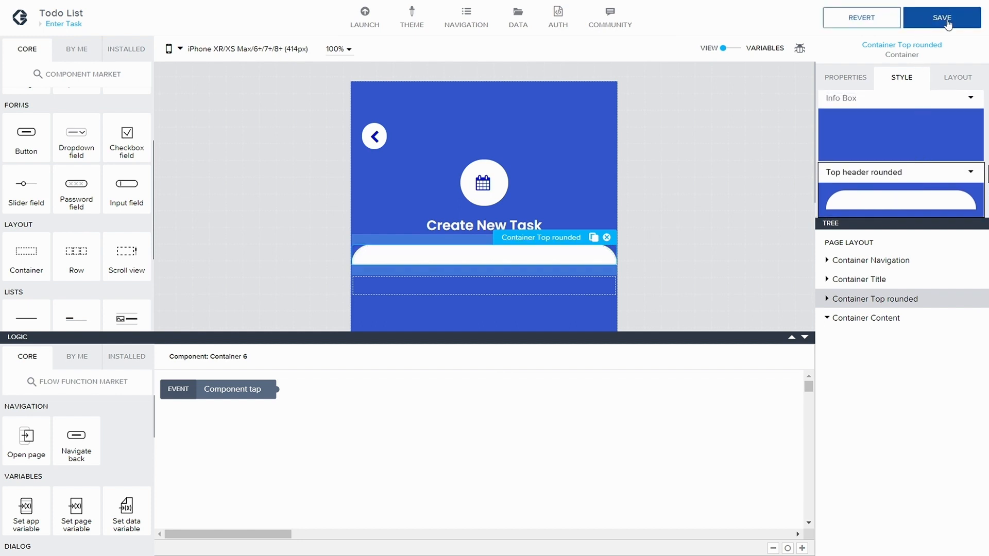
left_click(942, 18)
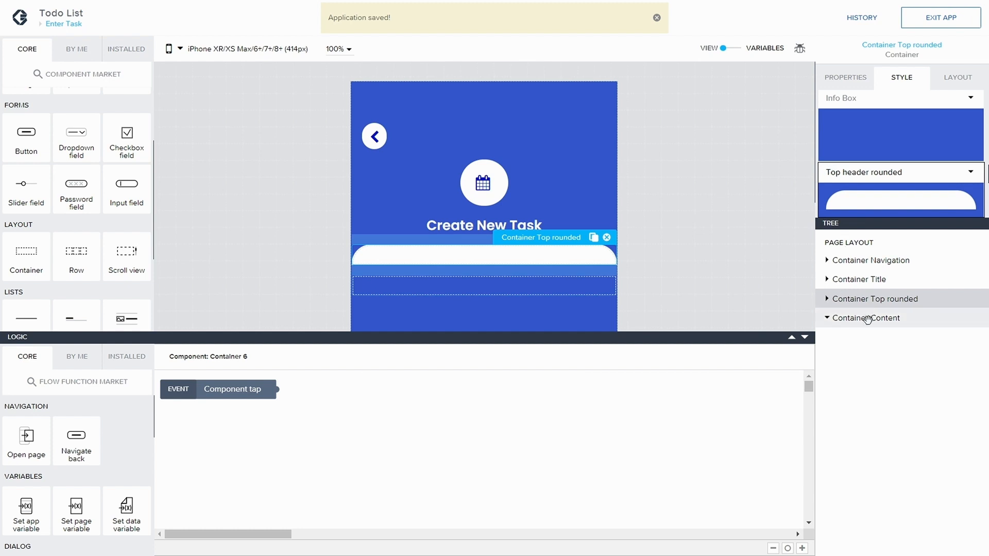
- Switch Container Content to custom sizing with Grow to width and Grow to height, and save the application
left_click(826, 318)
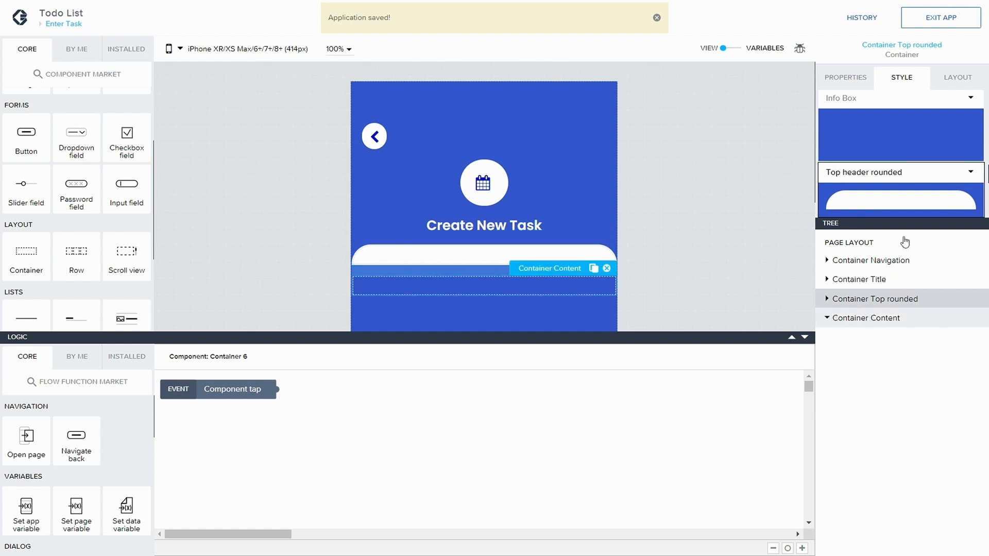
left_click(958, 78)
scroll(875, 187, "down", 1)
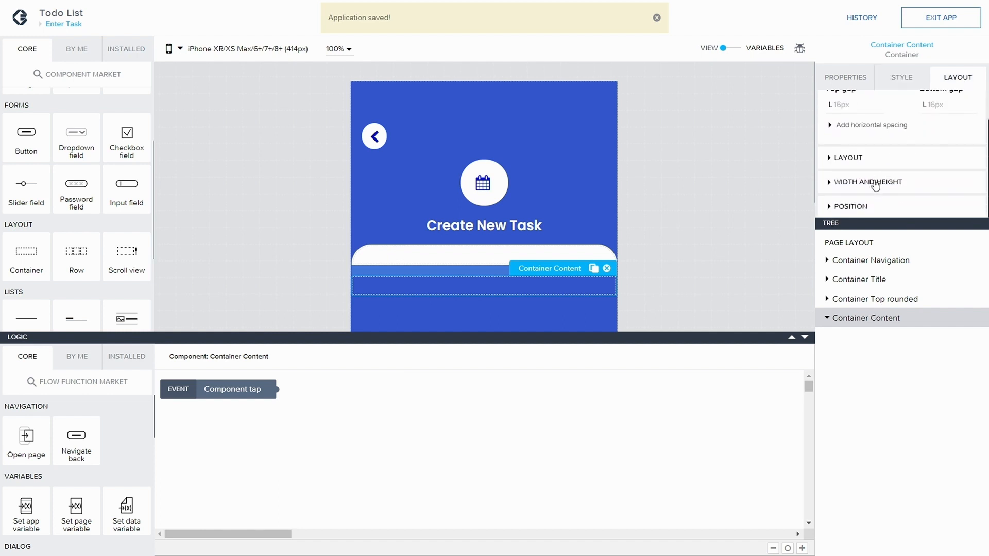
left_click(829, 186)
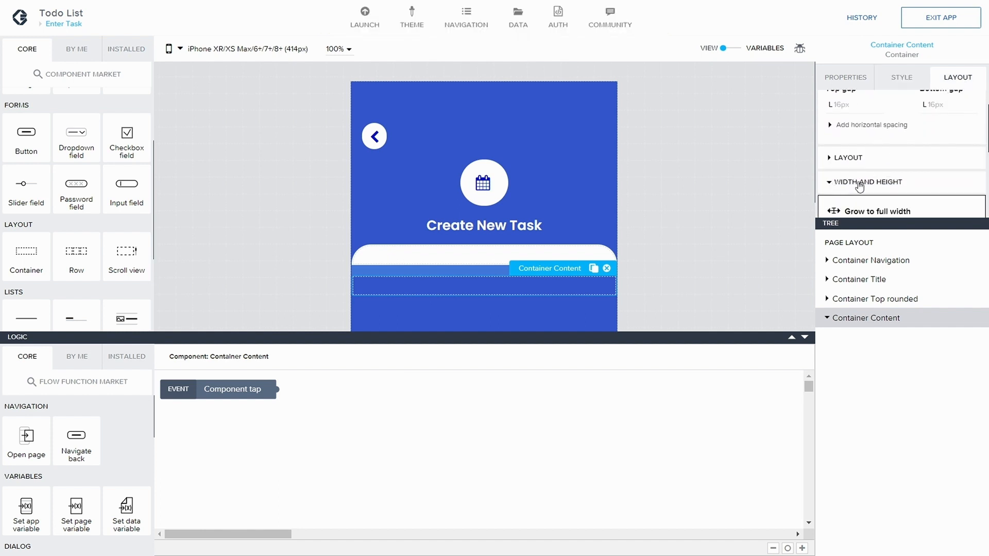
scroll(855, 183, "down", 3)
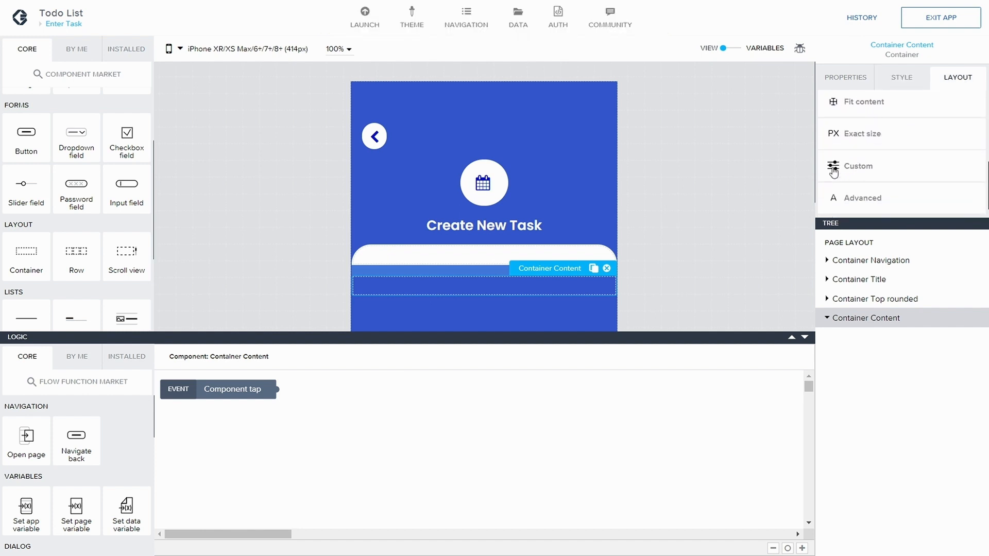
scroll(852, 183, "down", 1)
left_click(851, 149)
scroll(851, 149, "down", 1)
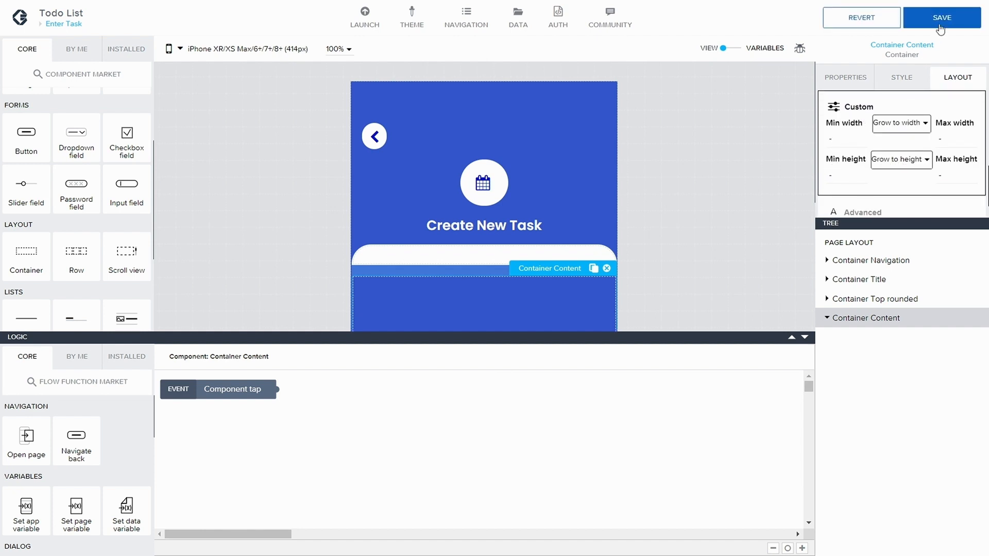
left_click(939, 26)
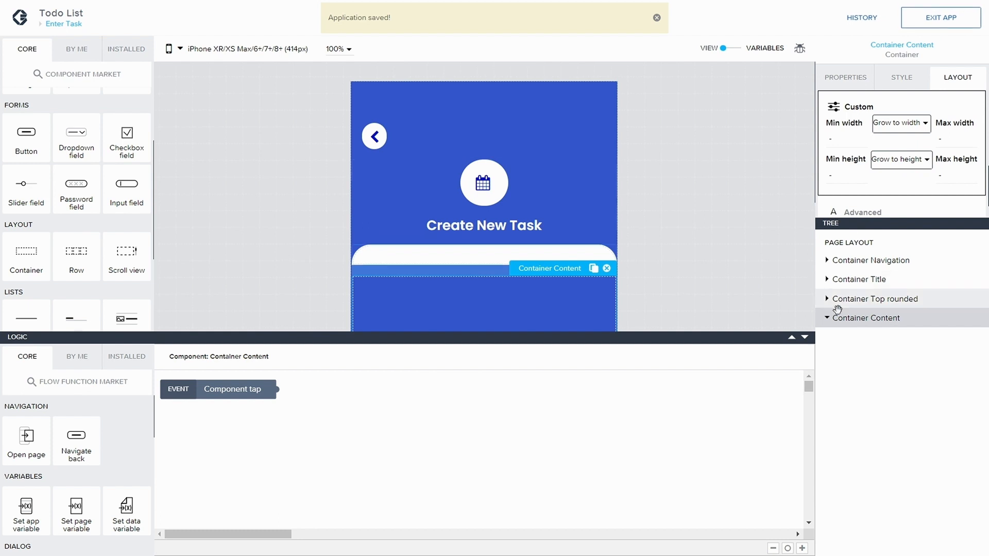
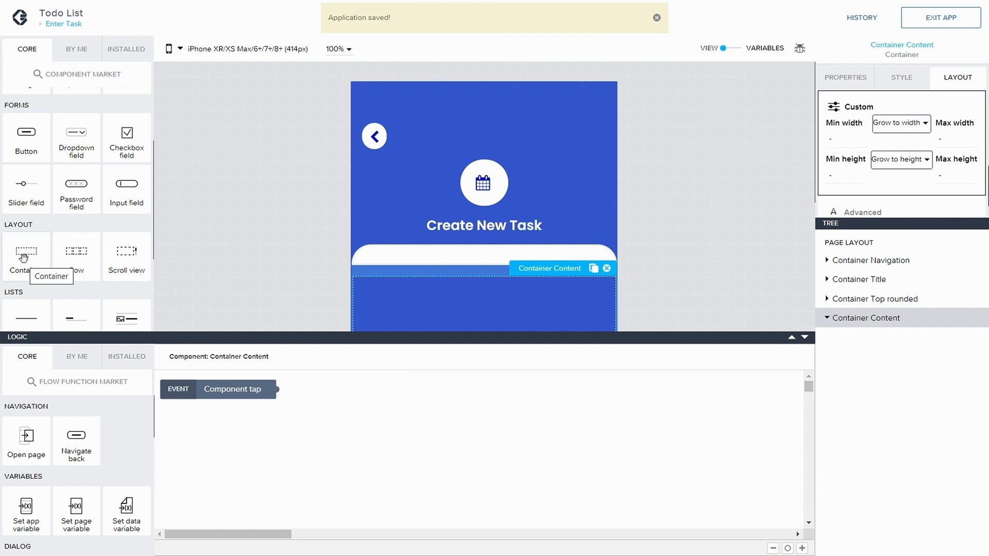
- Add a new Container inside Container Content, clear Container Content's top gap and save the application
left_click_drag(23, 258, 882, 323)
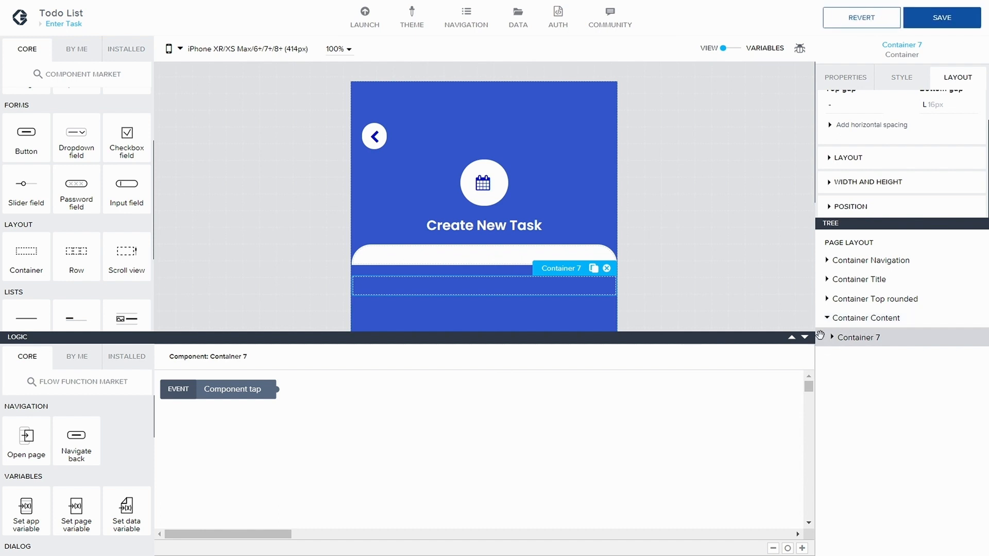
left_click(870, 318)
left_click(855, 105)
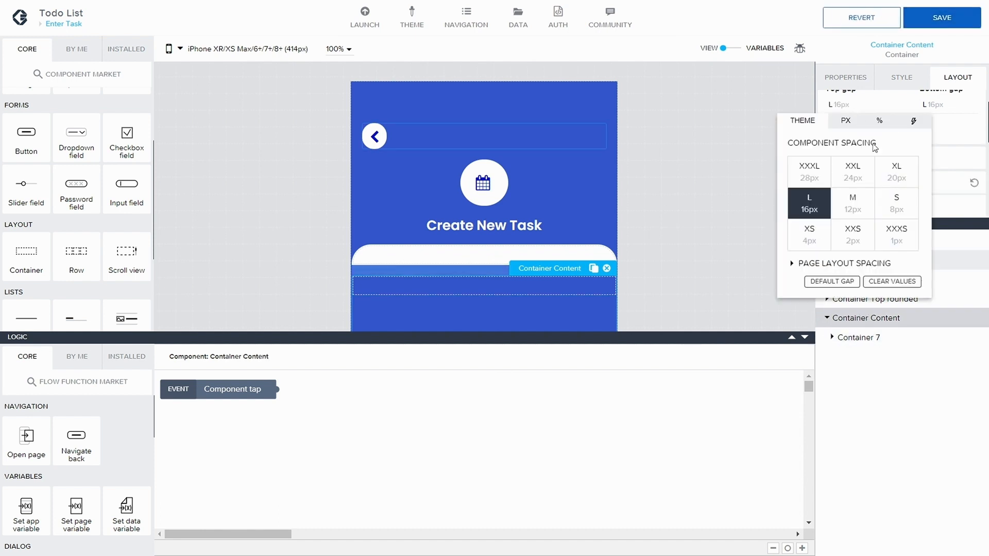
left_click(884, 282)
left_click(954, 23)
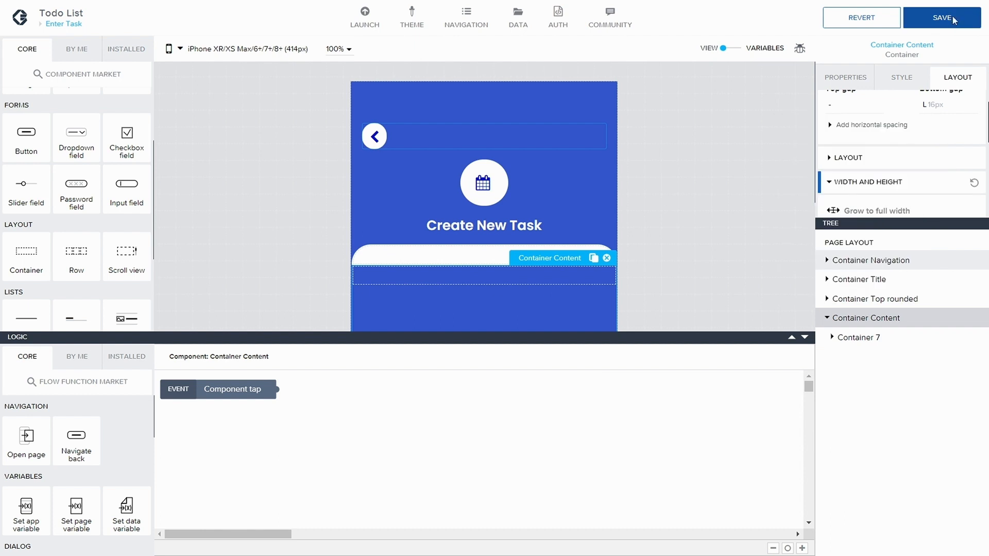
- Apply the White Box style to Container 7 inside Container Content and save the application
left_click(882, 331)
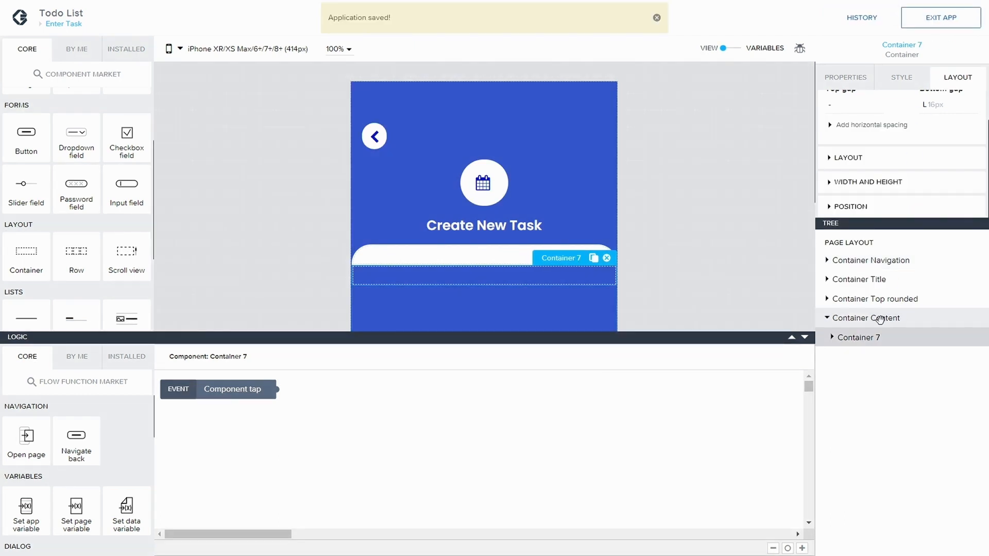
left_click(903, 82)
scroll(898, 139, "down", 5)
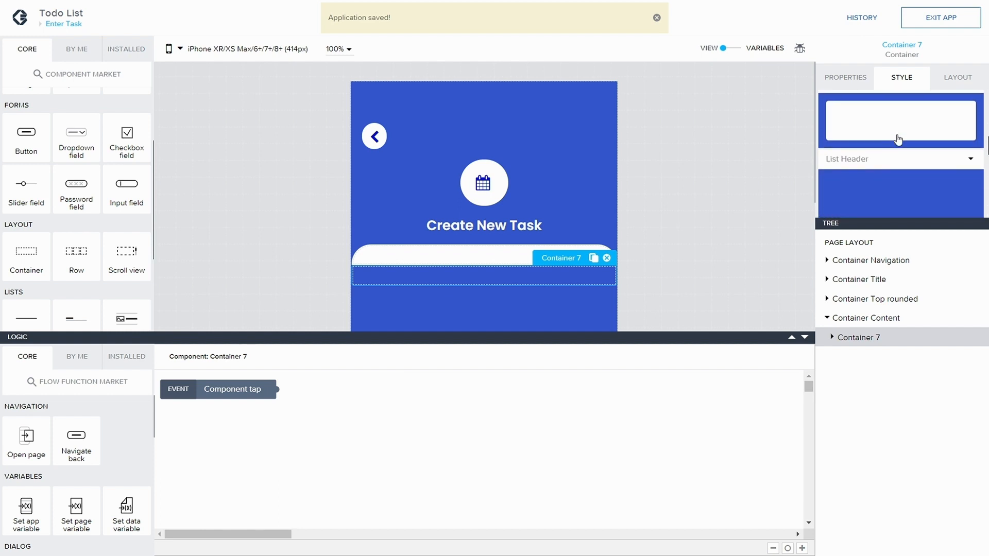
scroll(897, 137, "down", 8)
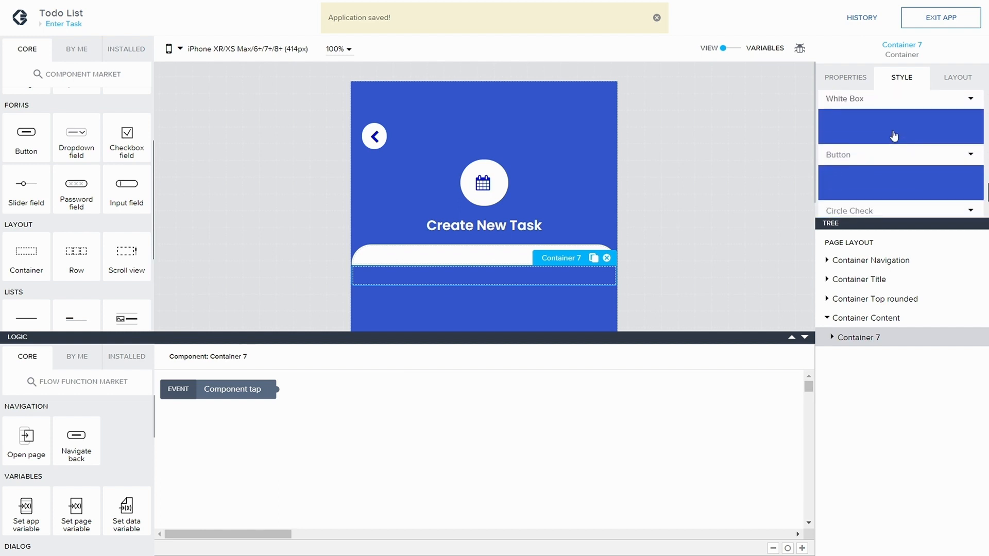
scroll(894, 136, "up", 3)
left_click(896, 171)
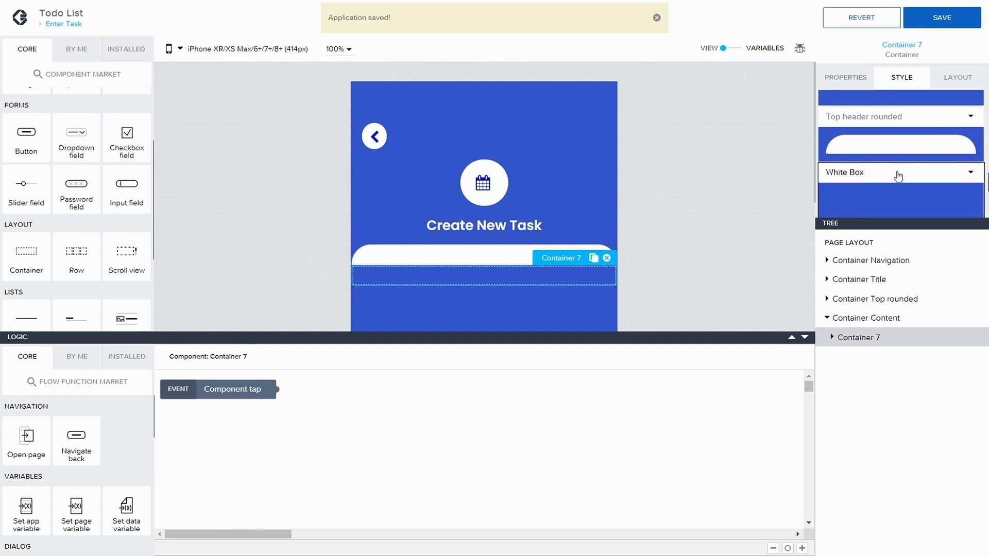
scroll(907, 170, "down", 3)
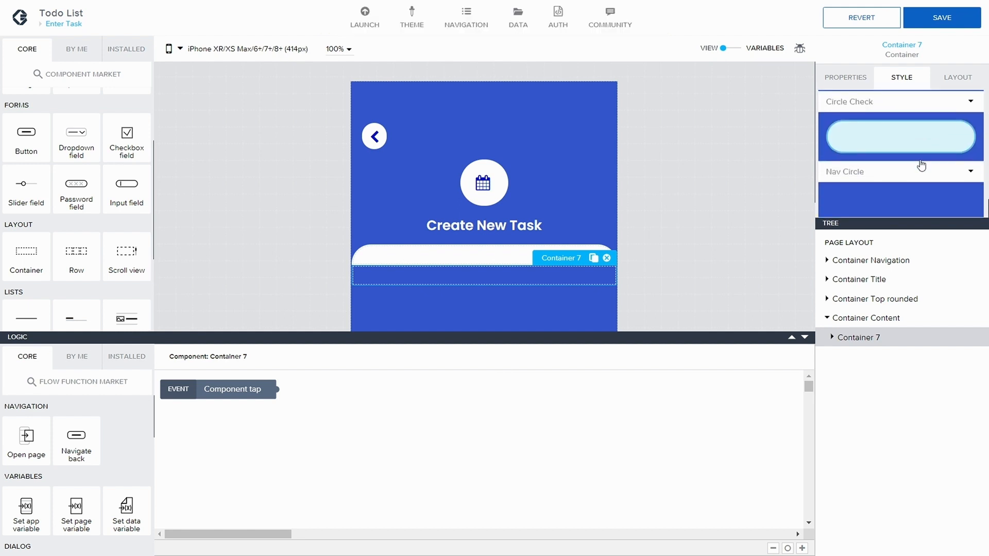
left_click(927, 19)
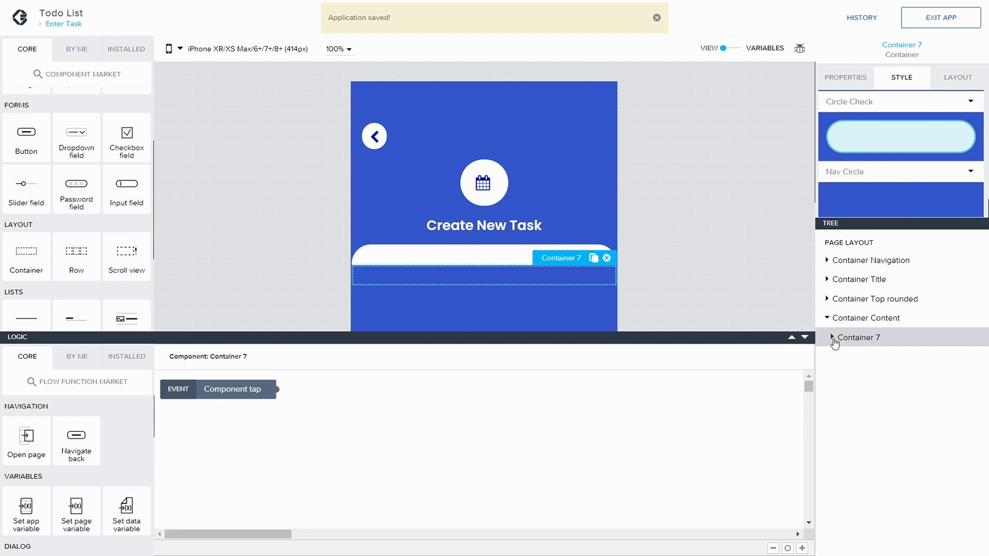
- Expand Container 7 in the component tree and add a new Container inside it
left_click(831, 337)
left_click_drag(953, 381, 874, 338)
left_click(846, 362)
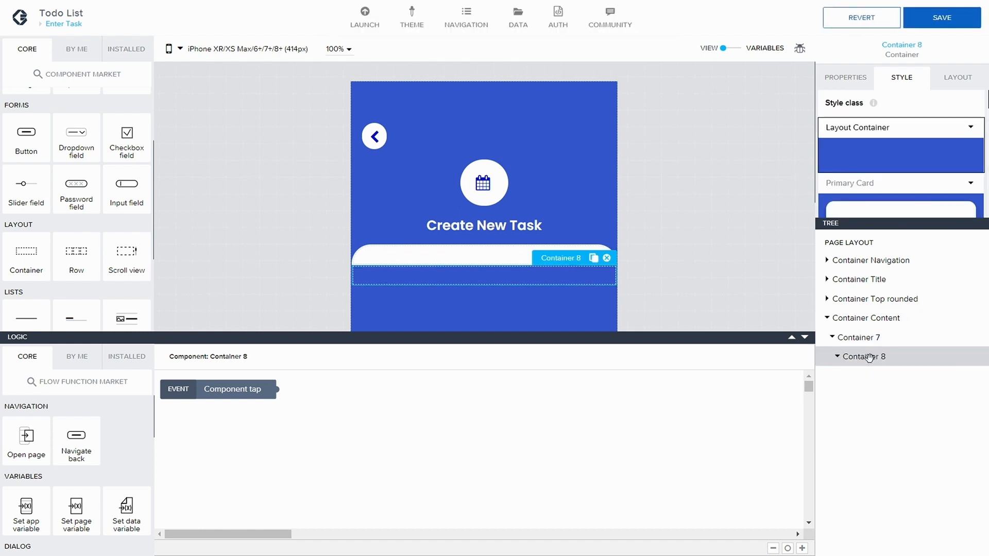
- Change the component display name of the container nested in Container 7 to "Container Form"
left_click(847, 77)
scroll(841, 150, "down", 2)
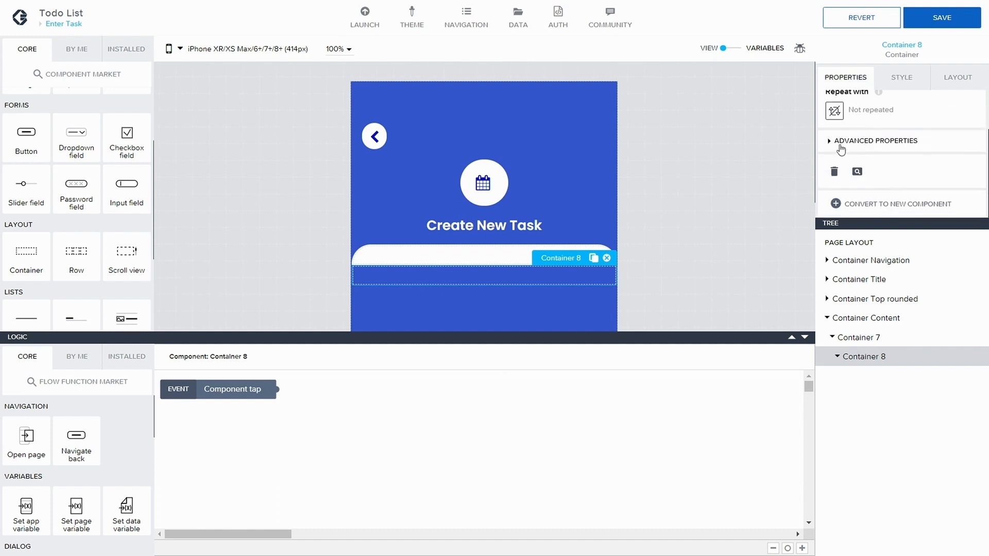
left_click(840, 141)
scroll(881, 178, "down", 2)
key("BackSpace")
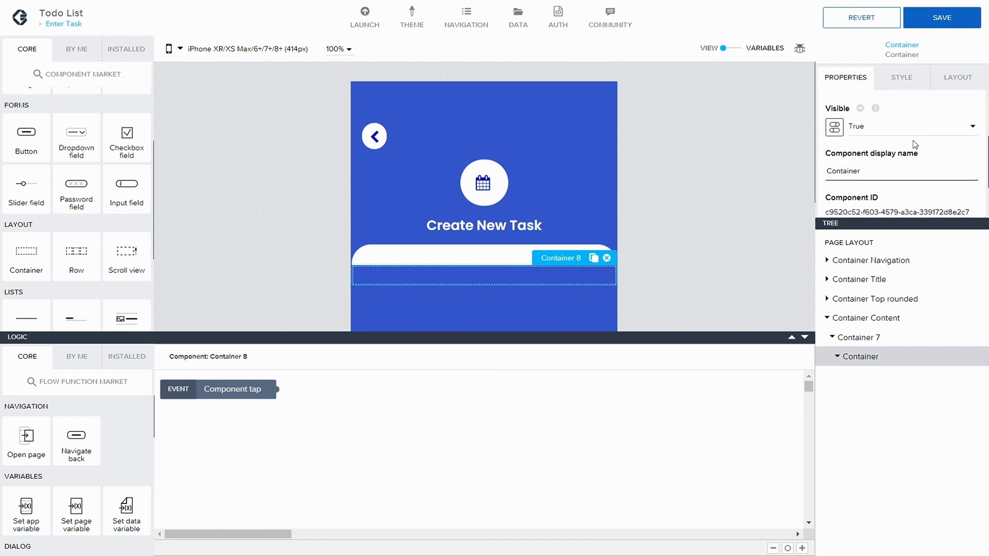
type("Form")
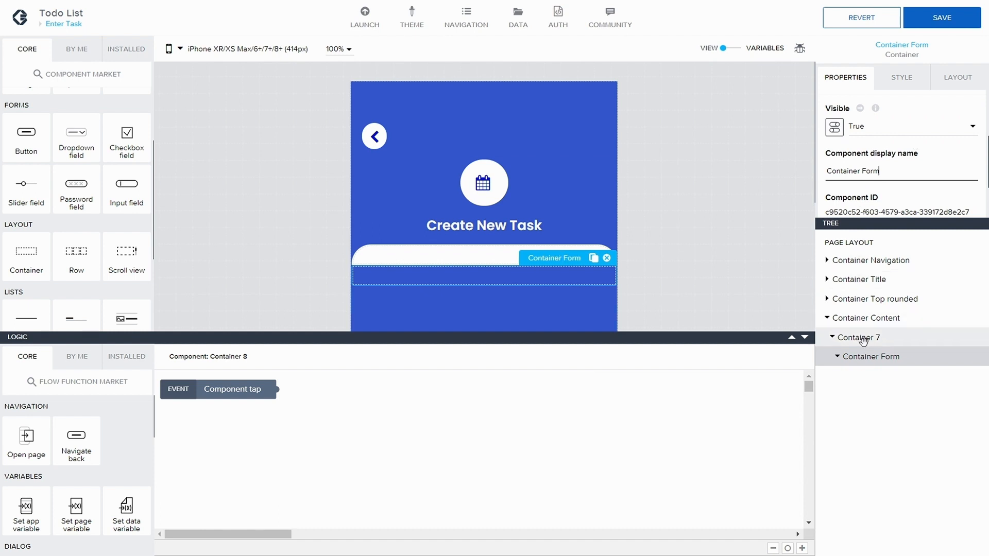
- Duplicate Container Form and nest the copy inside the original Container Form in the component tree
left_click(838, 359)
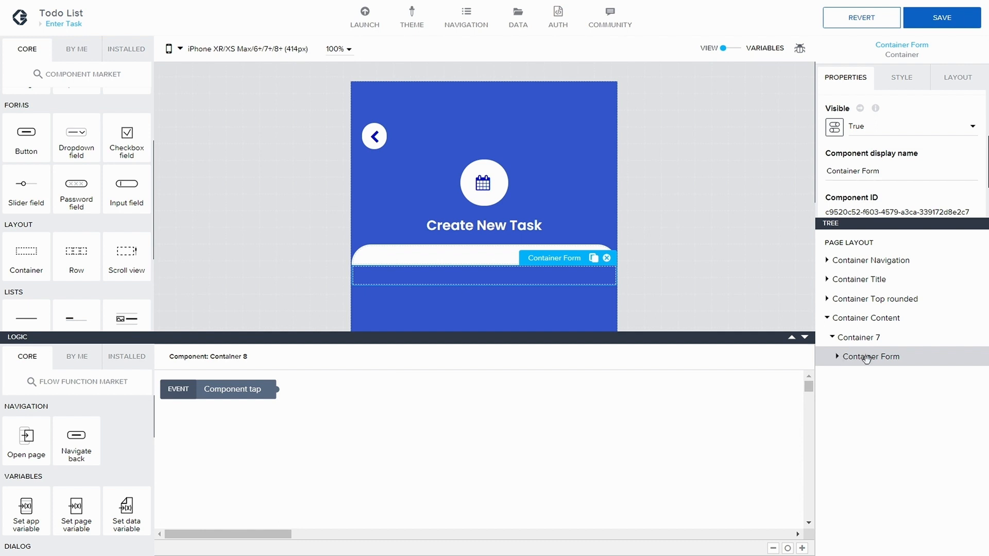
key("ctrl+c")
key("ctrl+v")
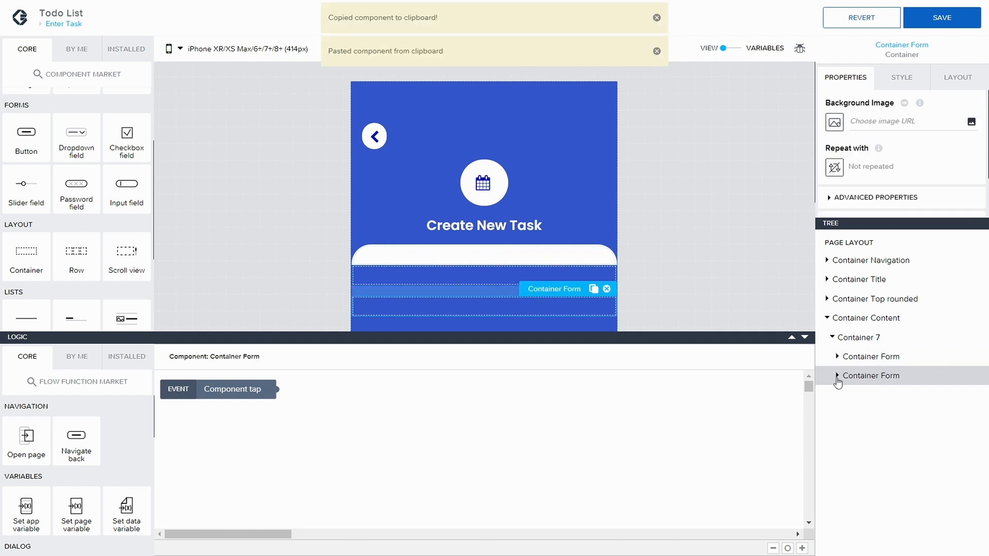
left_click_drag(853, 374, 852, 370)
- Change the nested container copy's component display name to "Container Task Name"
left_click(901, 80)
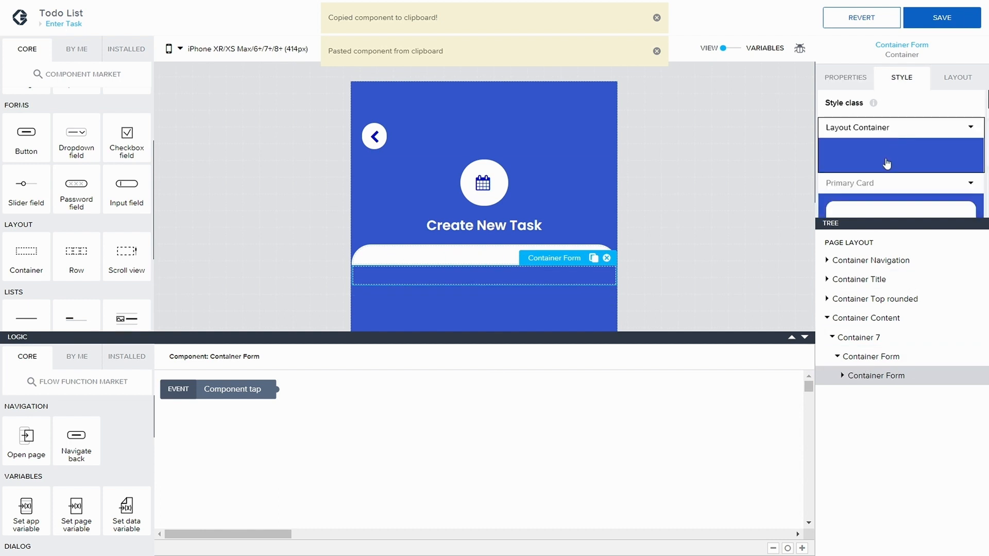
scroll(867, 161, "down", 1)
scroll(870, 150, "up", 1)
left_click(845, 77)
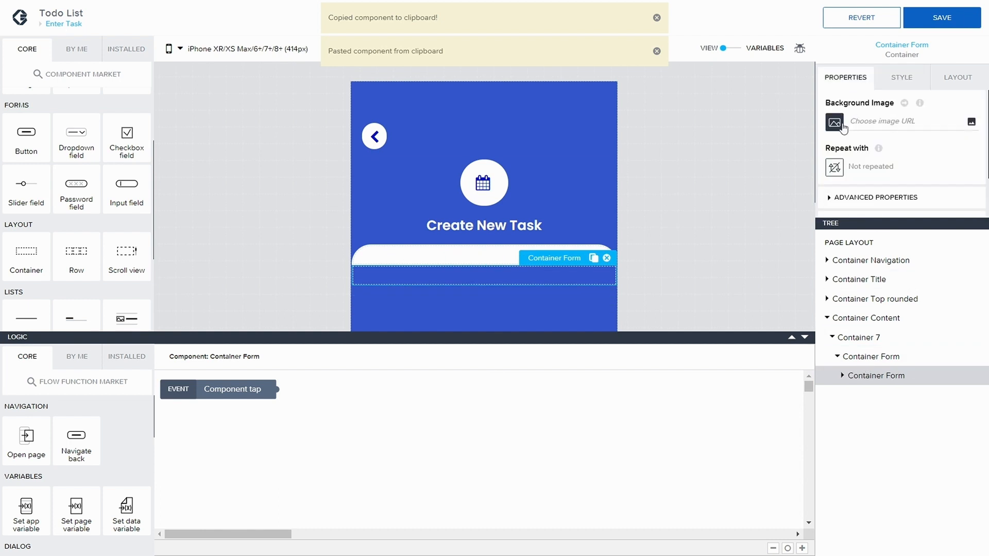
scroll(829, 150, "down", 2)
left_click(828, 145)
scroll(845, 164, "down", 2)
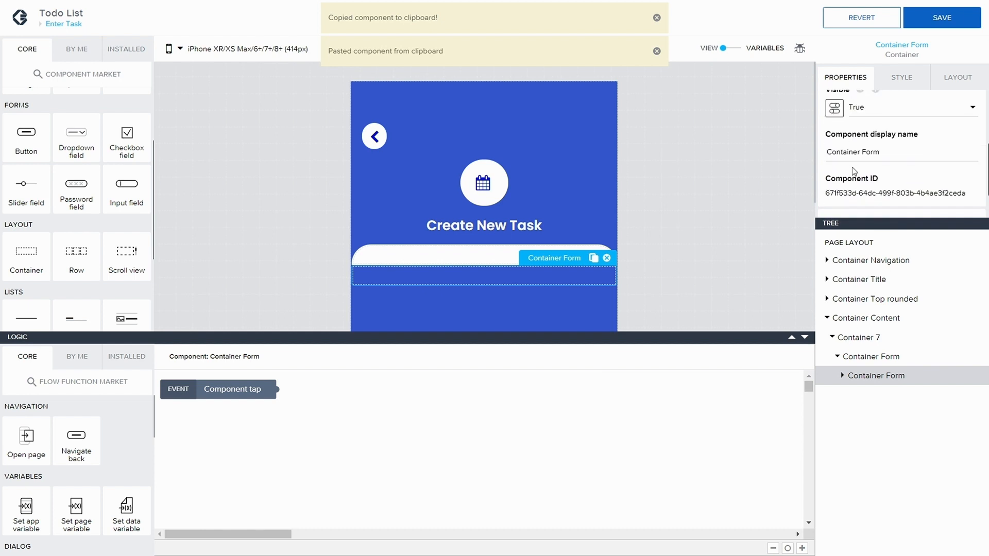
double_click(870, 152)
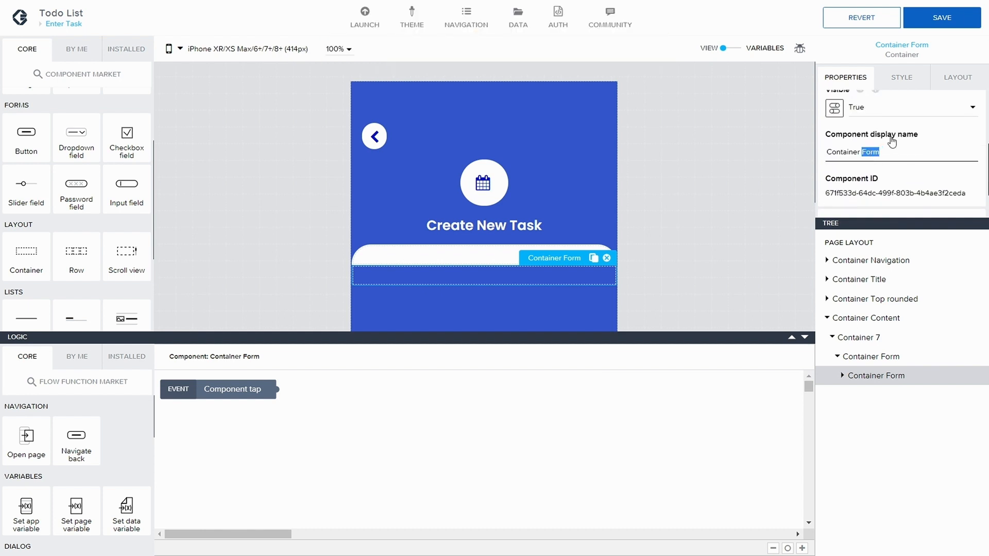
type("Task Name")
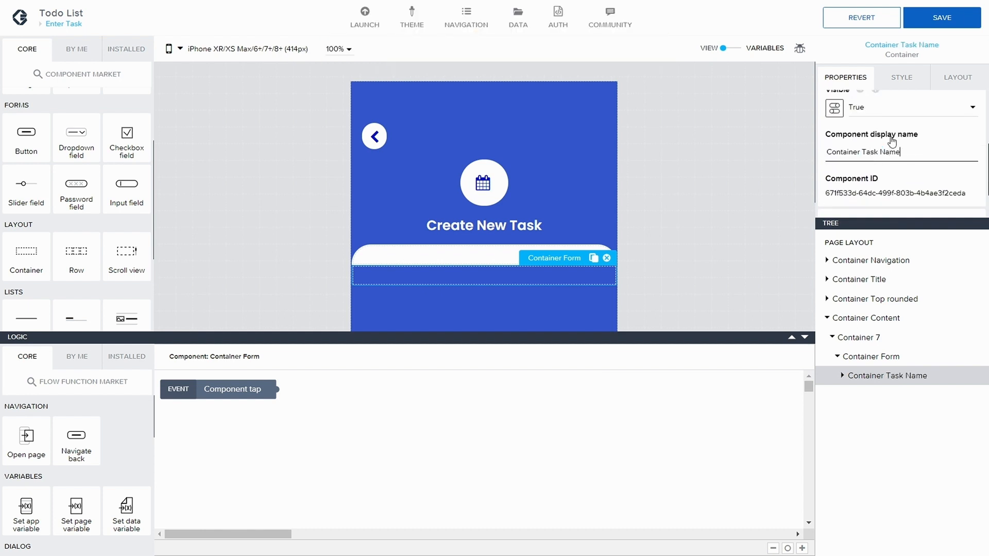
- Copy Container Task Name and paste two duplicates of it inside Container Form
left_click(875, 356)
left_click(878, 375)
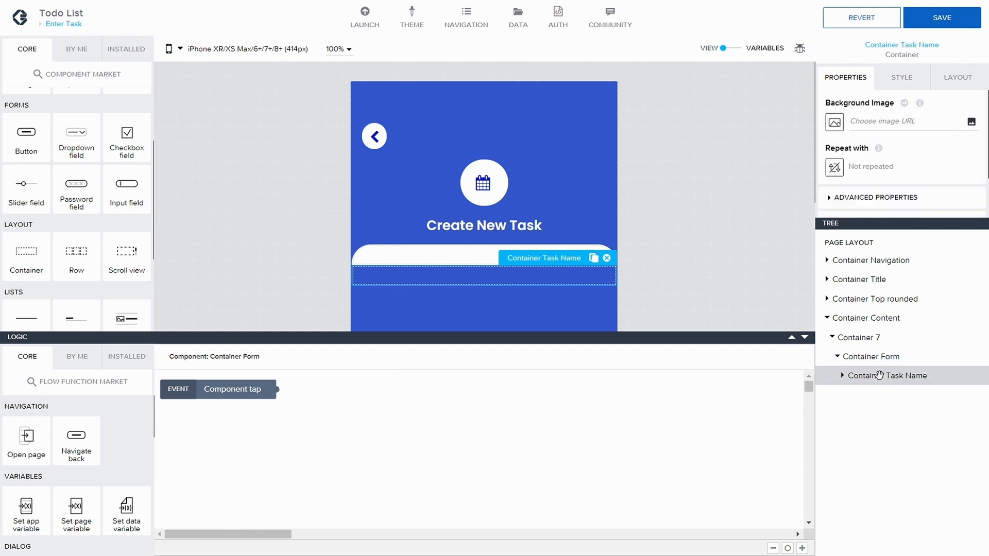
key("ctrl+c")
key("ctrl+v")
left_click(881, 396)
key("ctrl+v")
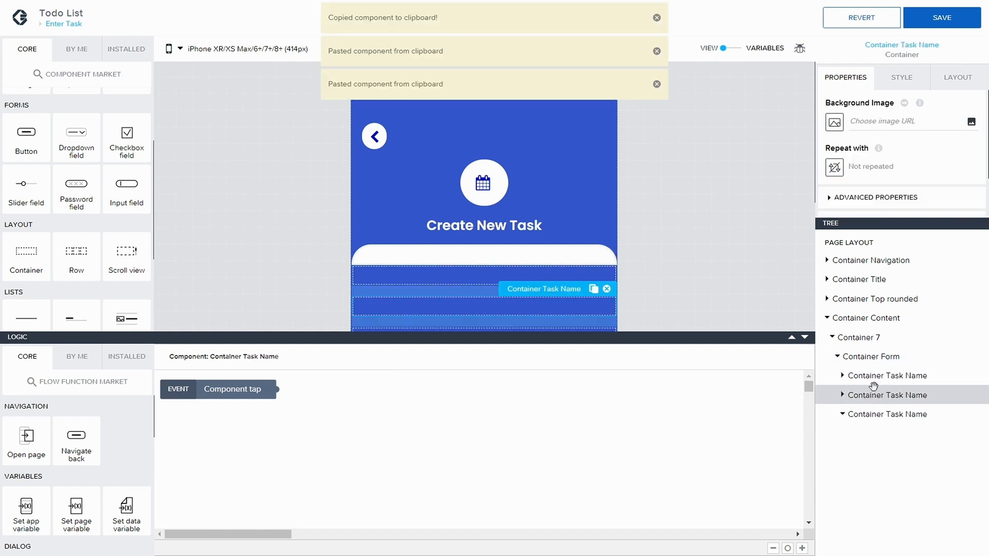
- Change the component display name of the second Container Task Name inside Container Form to "Container Time"
scroll(870, 145, "down", 1)
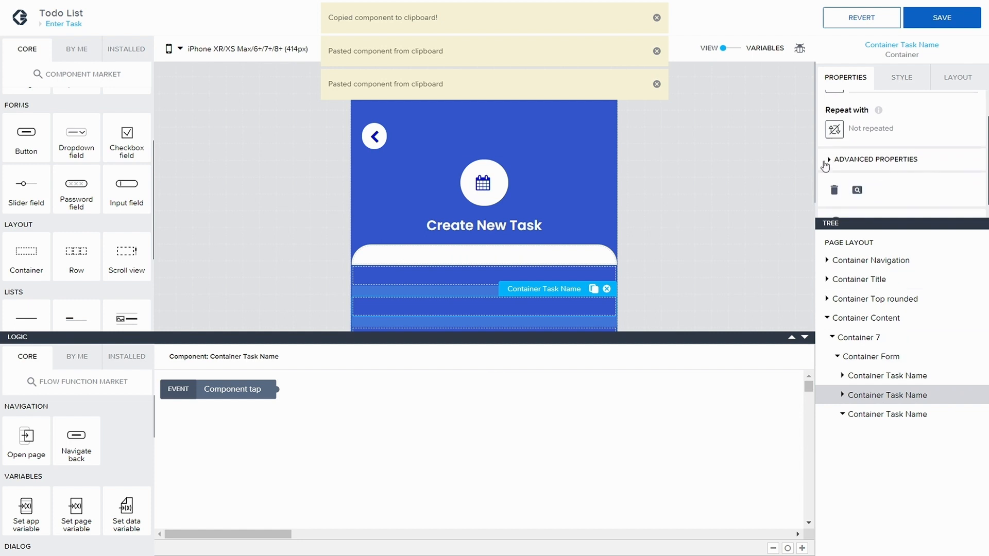
left_click(875, 159)
scroll(873, 187, "down", 1)
left_click_drag(863, 191, 939, 184)
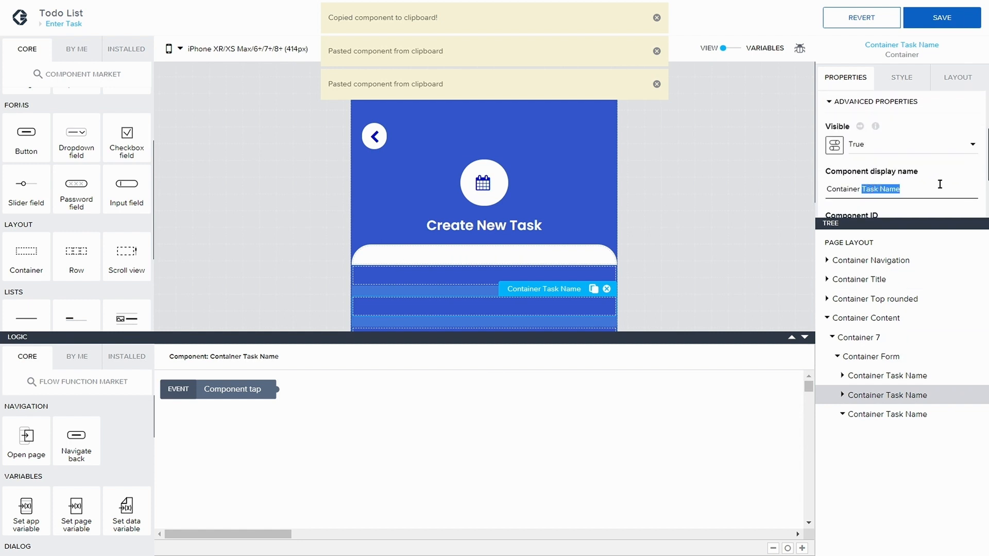
type("Time")
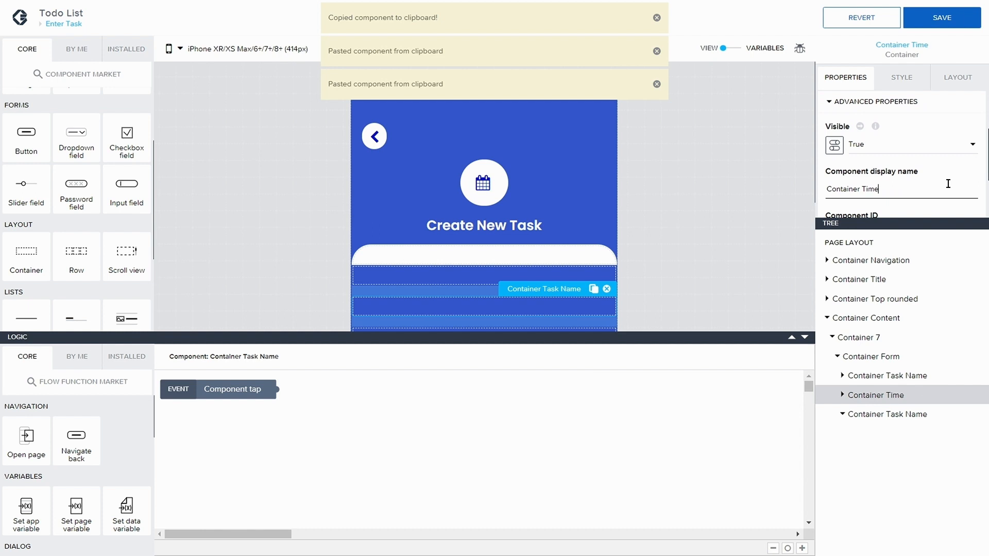
- Change the component display name of the last Container Task Name inside Container Form to "Container Category"
left_click(880, 416)
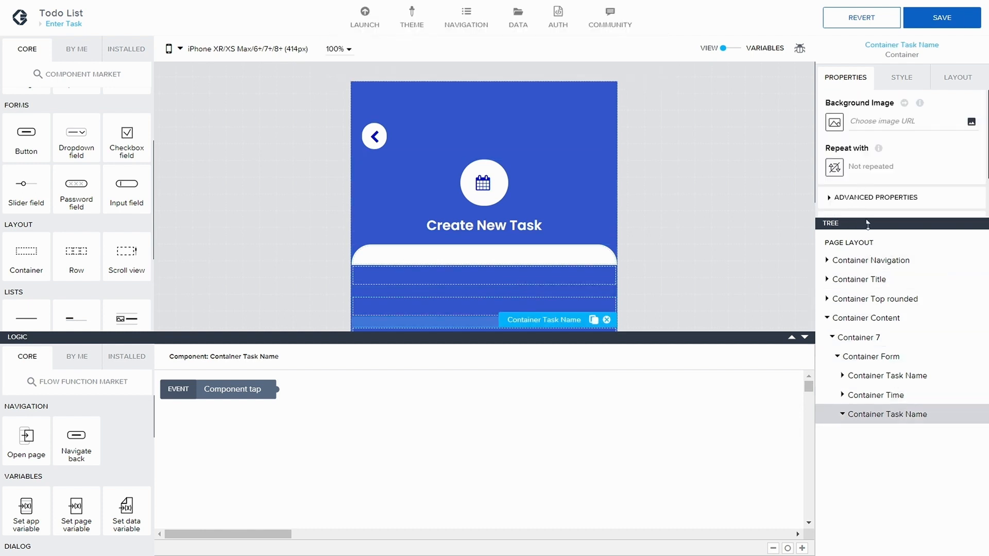
left_click(830, 197)
scroll(884, 202, "down", 1)
scroll(885, 203, "down", 2)
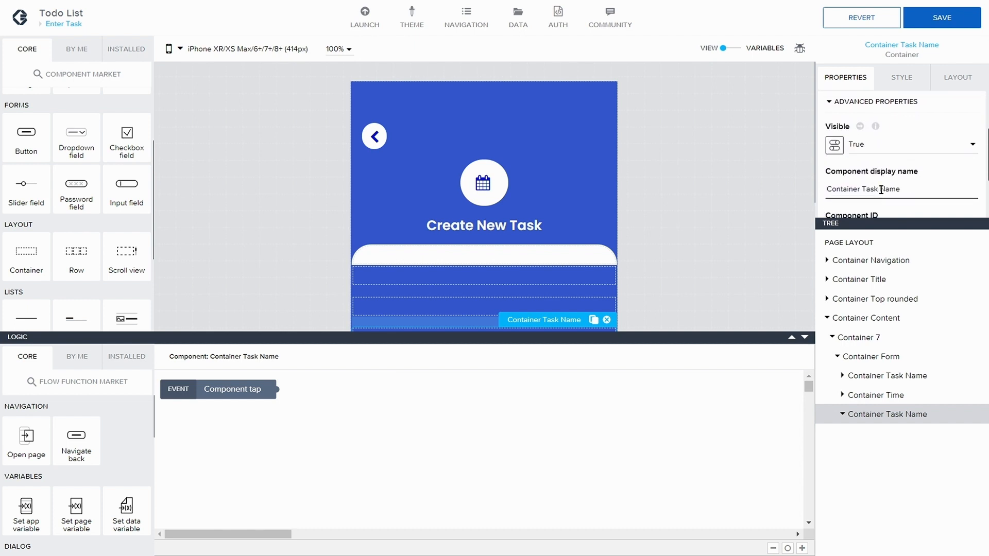
double_click(889, 189)
key("BackSpace")
key("BackSpace")
key("BackSpace")
key("BackSpace")
key("BackSpace")
key("BackSpace")
type("Category")
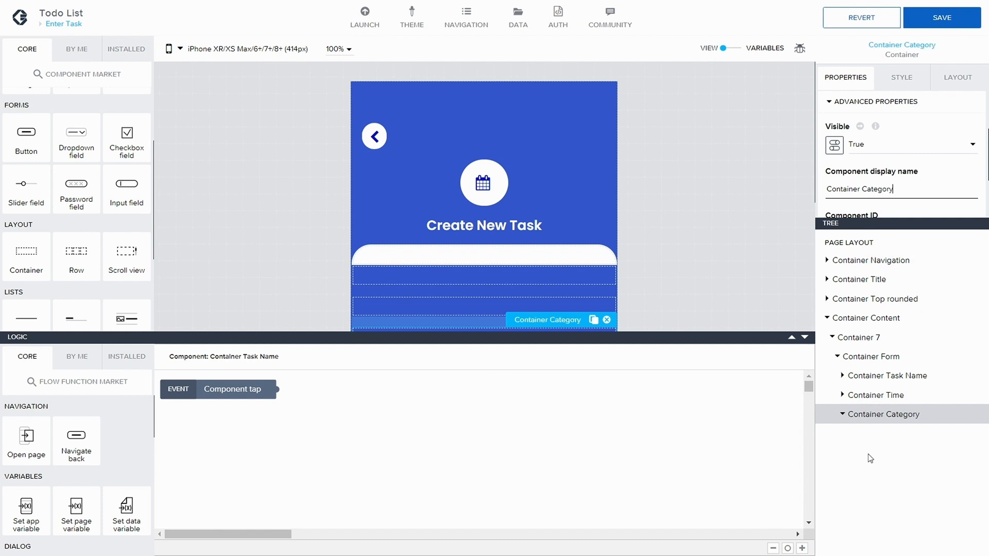
- Duplicate Container Category within Container Form and change the copy's component display name to "Container Button"
left_click(843, 415)
key("ctrl+c")
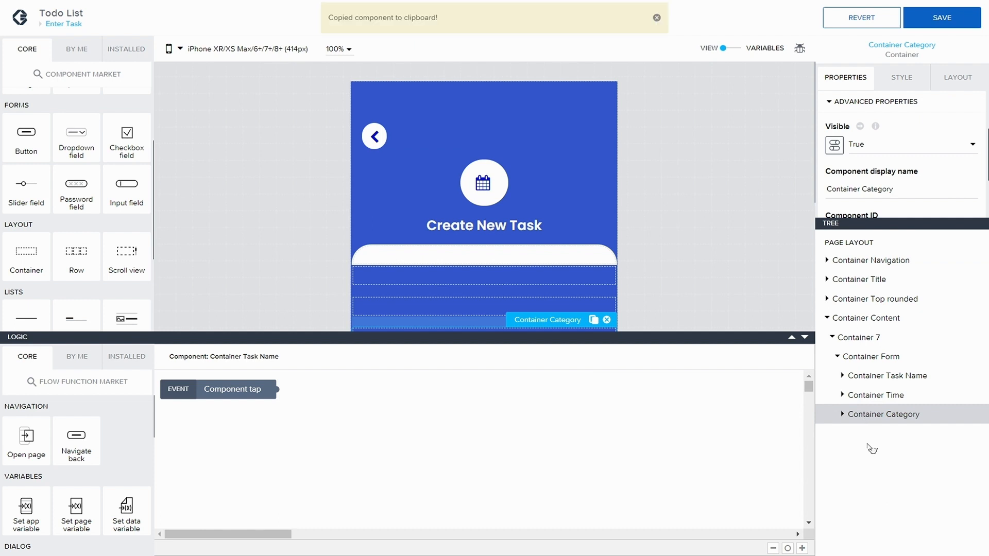
key("ctrl+v")
left_click(828, 198)
scroll(875, 170, "down", 3)
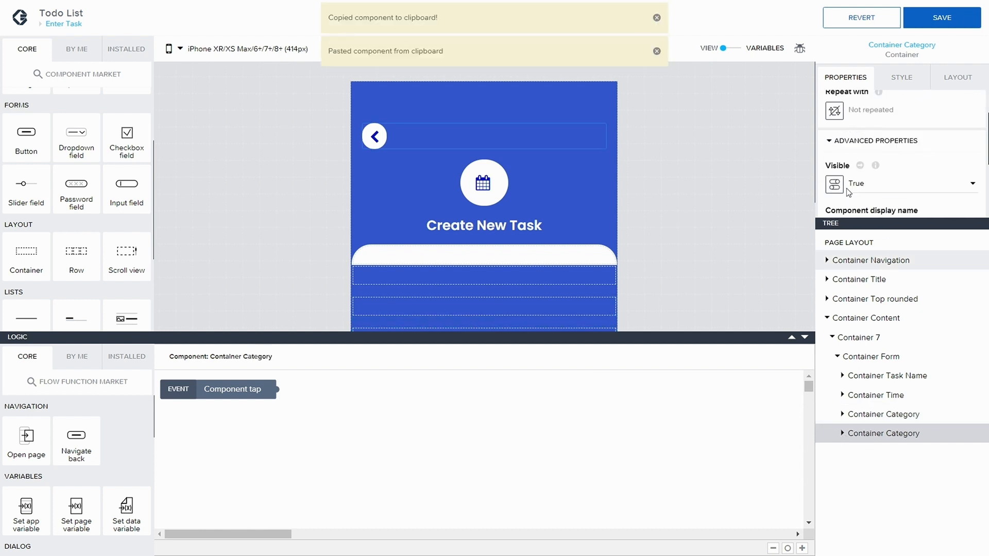
double_click(881, 189)
type("Button")
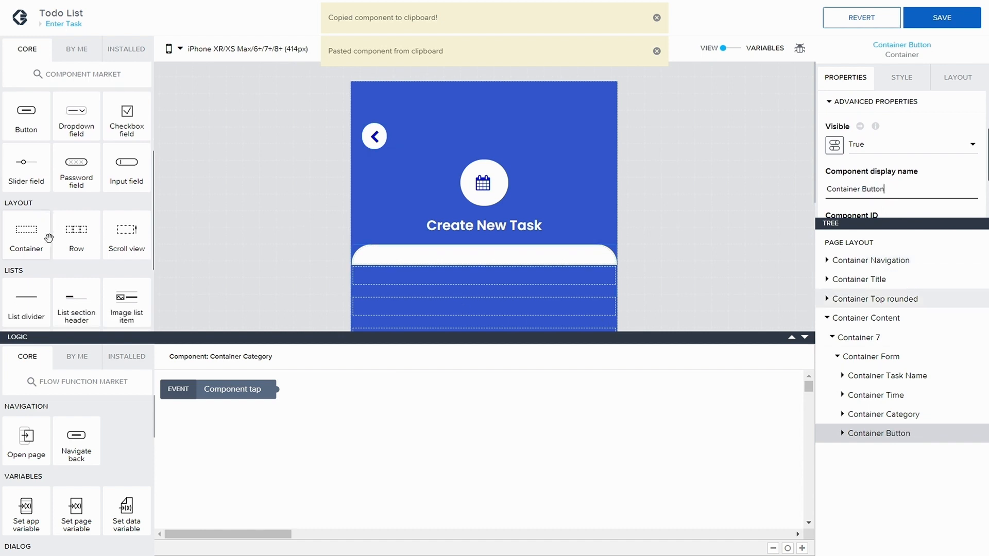
- Add a core Button component inside Container Button
scroll(49, 242, "down", 3)
scroll(26, 258, "up", 5)
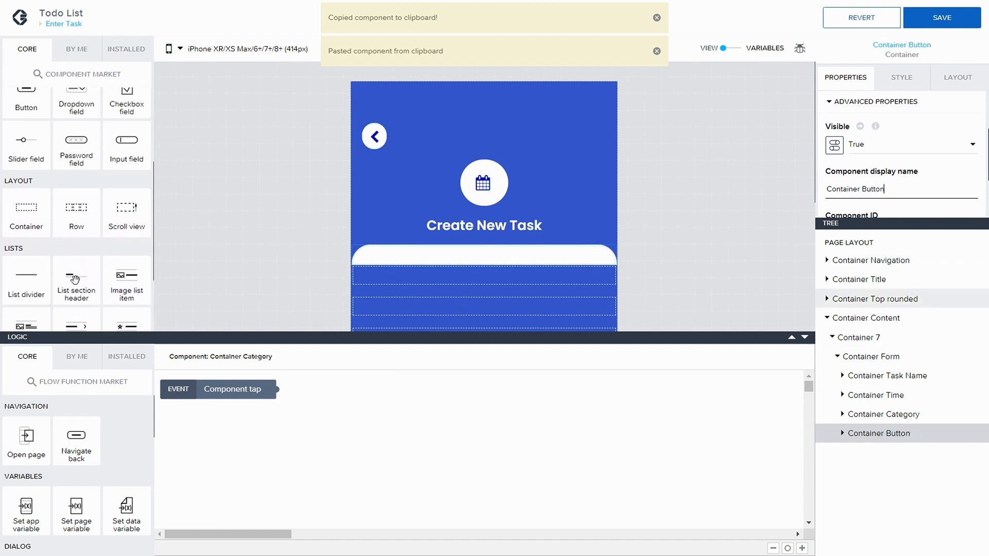
left_click_drag(41, 221, 906, 434)
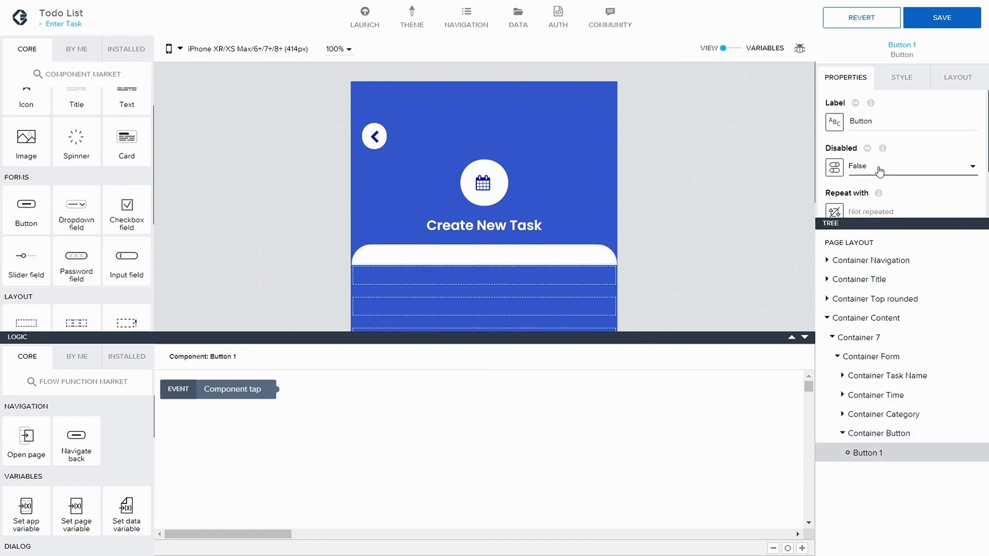
scroll(595, 184, "down", 2)
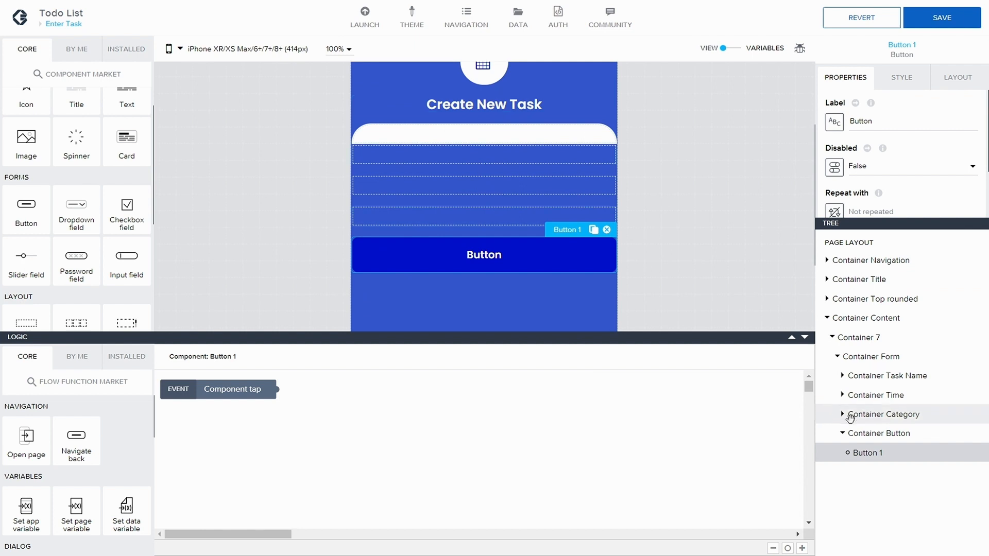
- Set the left and right spacing of Container Form to L (16px) and save the application
left_click(882, 356)
left_click(957, 79)
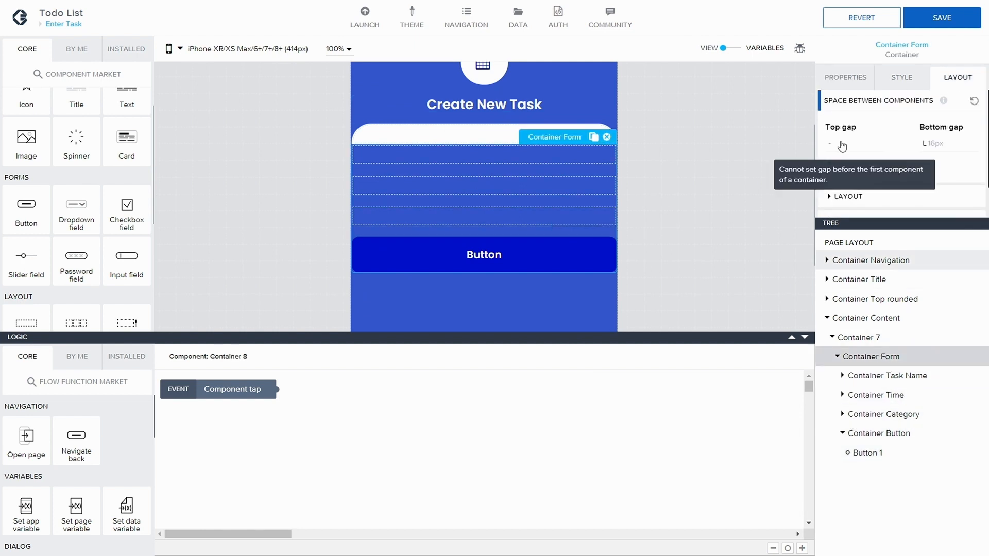
left_click(845, 164)
scroll(848, 180, "down", 1)
left_click(845, 167)
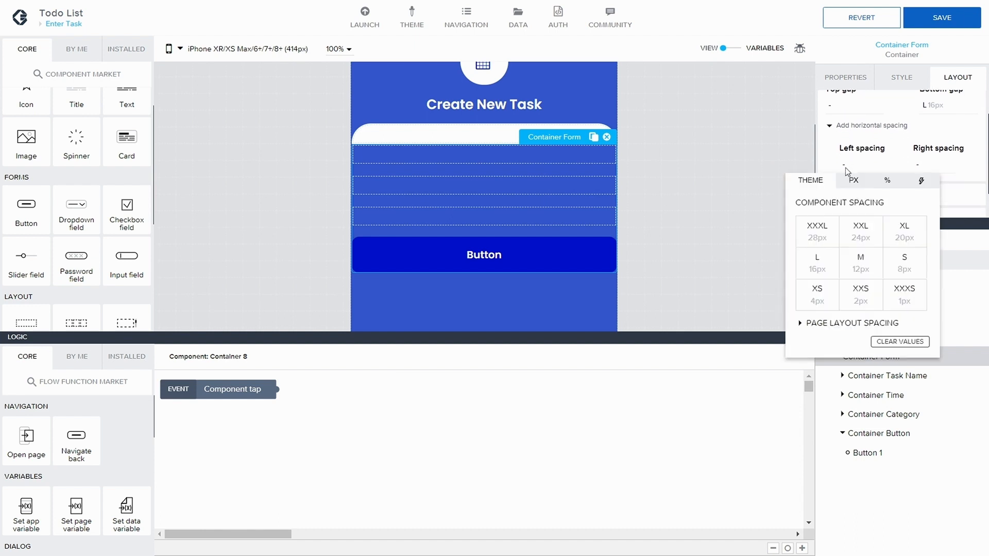
left_click(816, 267)
left_click(922, 164)
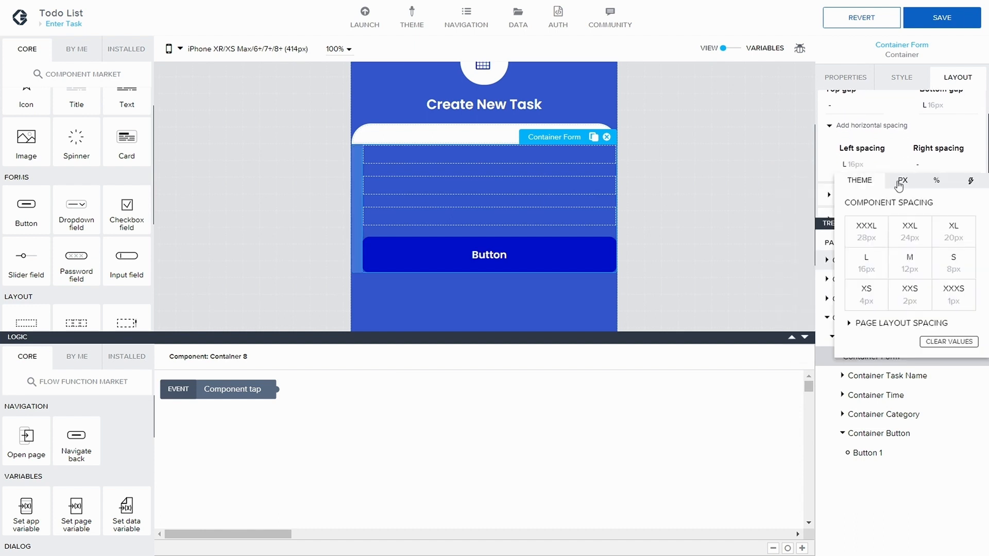
left_click(865, 263)
left_click(932, 26)
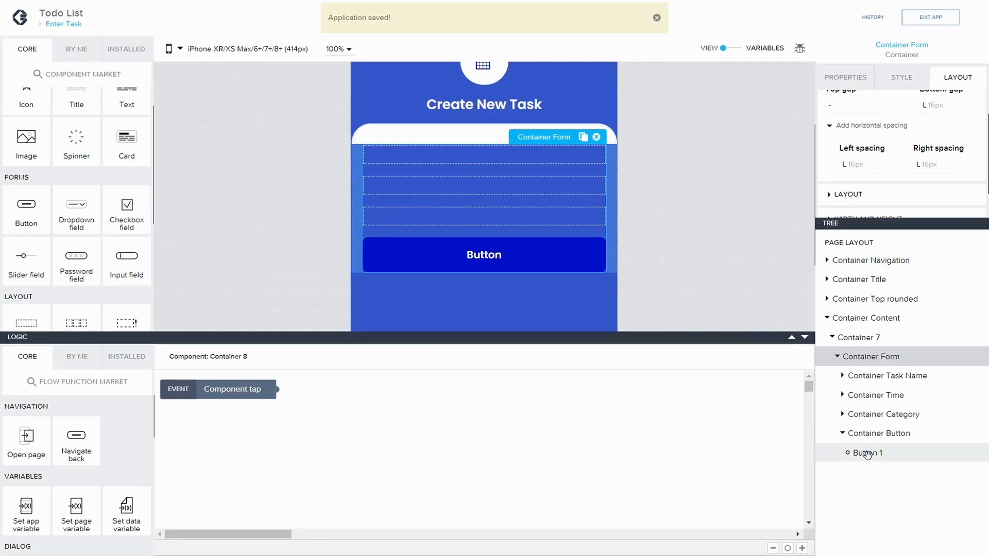
- Delete the core Button component from Container Button
left_click(867, 452)
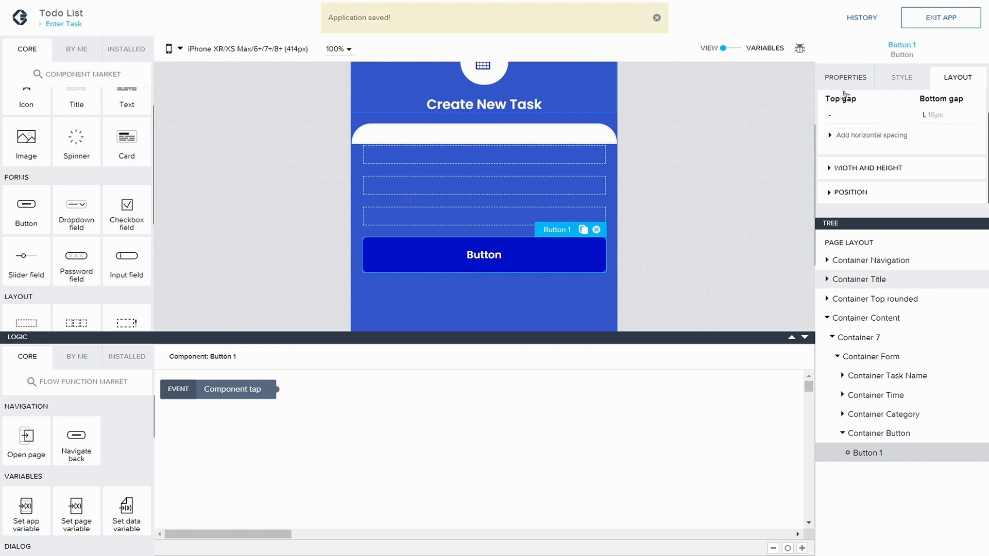
left_click(597, 230)
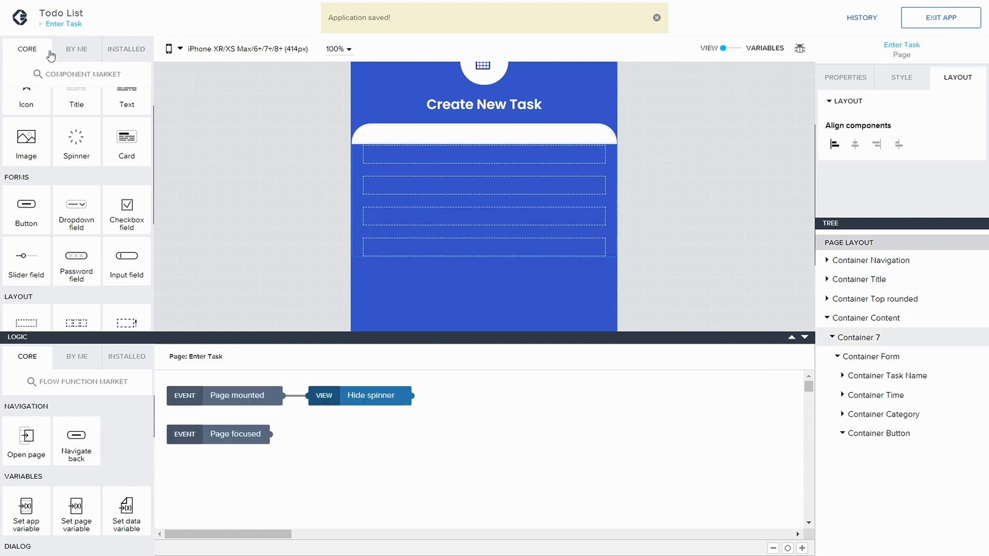
- Search the component market for "button" and install the Icon button component
left_click(117, 52)
left_click(34, 73)
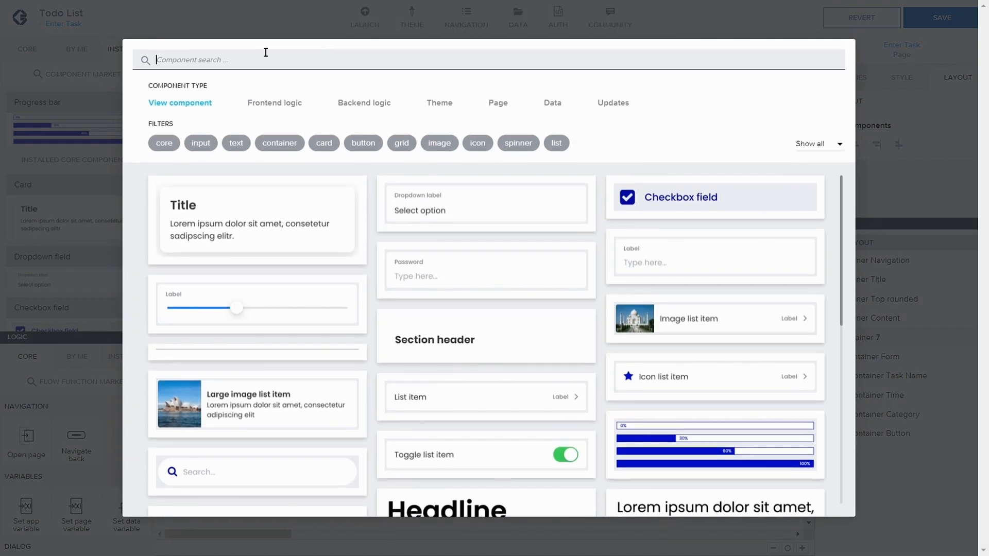
type("button")
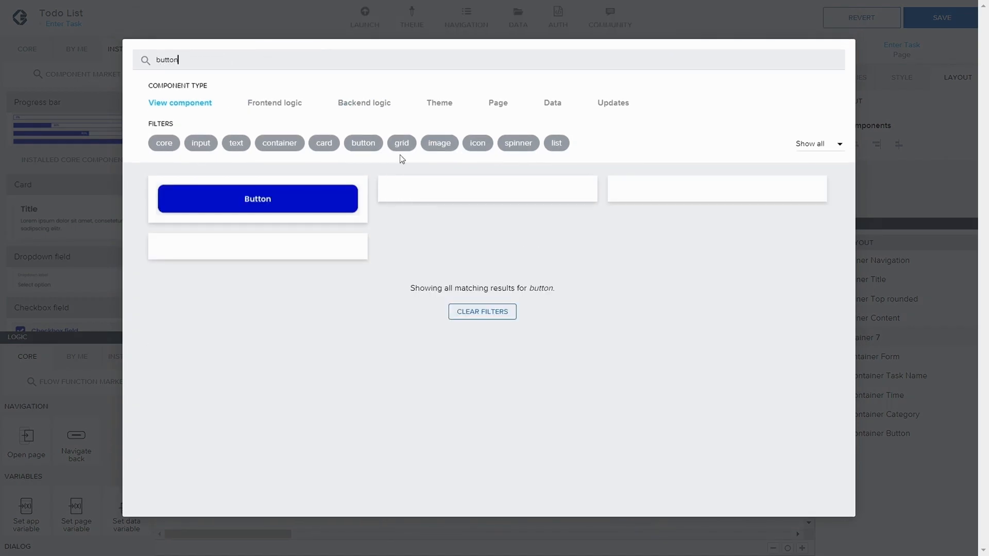
left_click(689, 218)
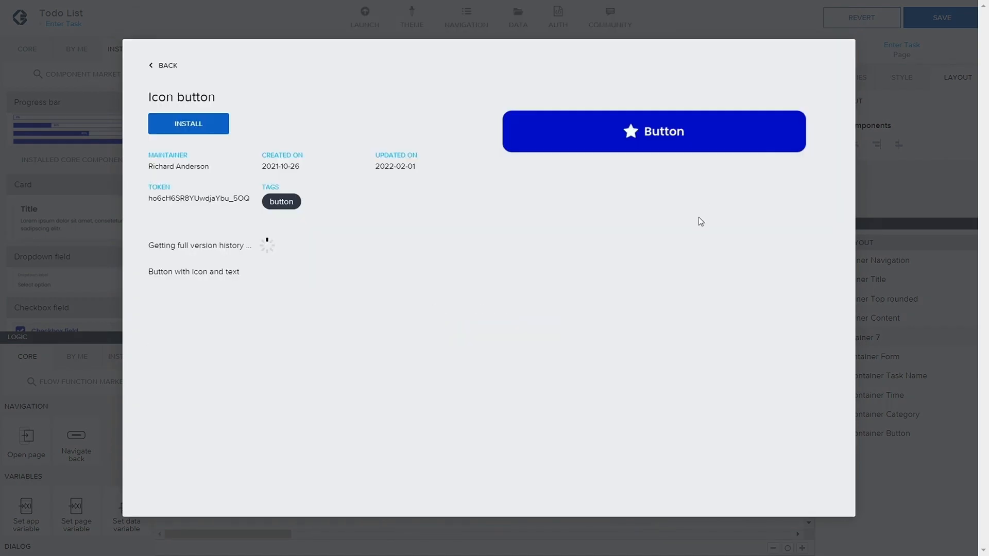
left_click(225, 123)
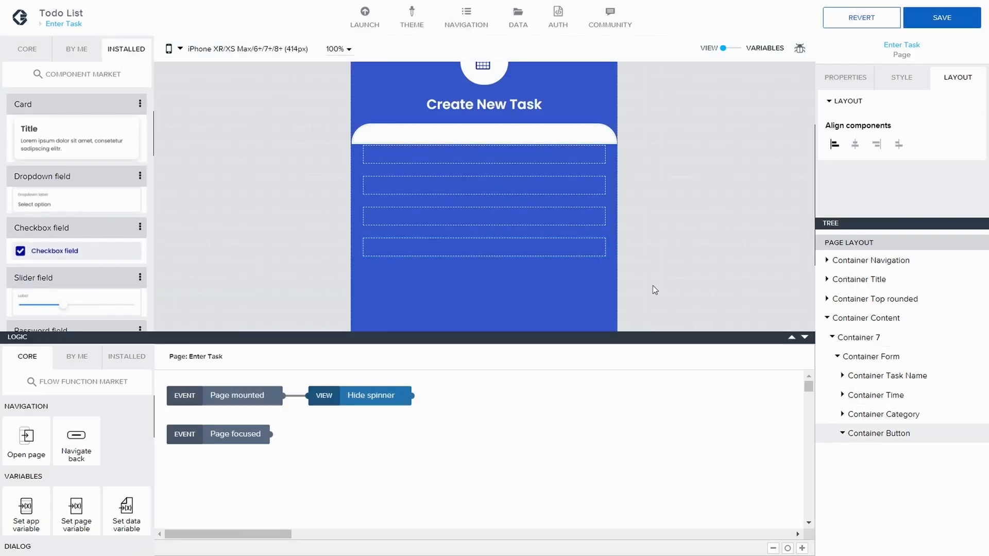
- Place the installed Icon button component inside Container Button in the component tree
scroll(32, 133, "up", 3)
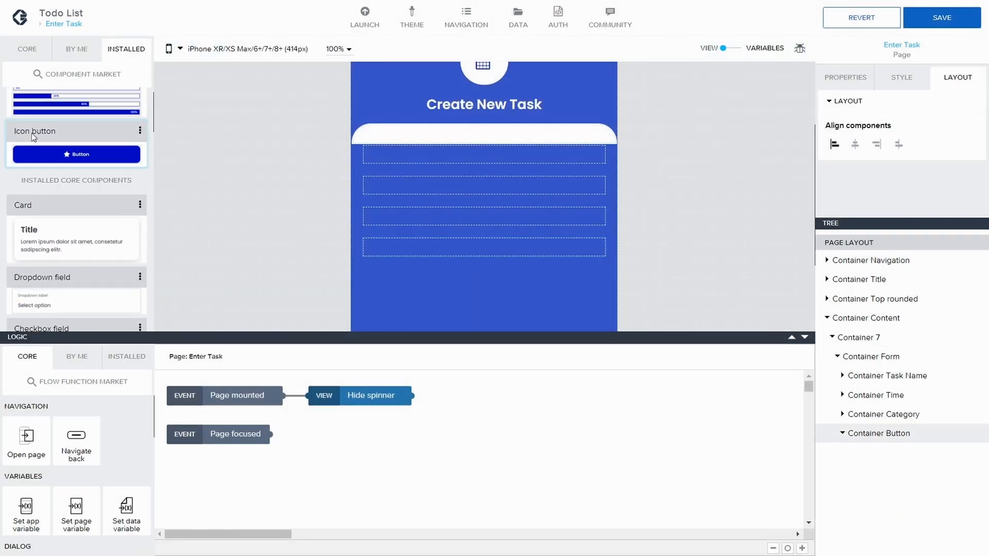
left_click_drag(65, 188, 857, 443)
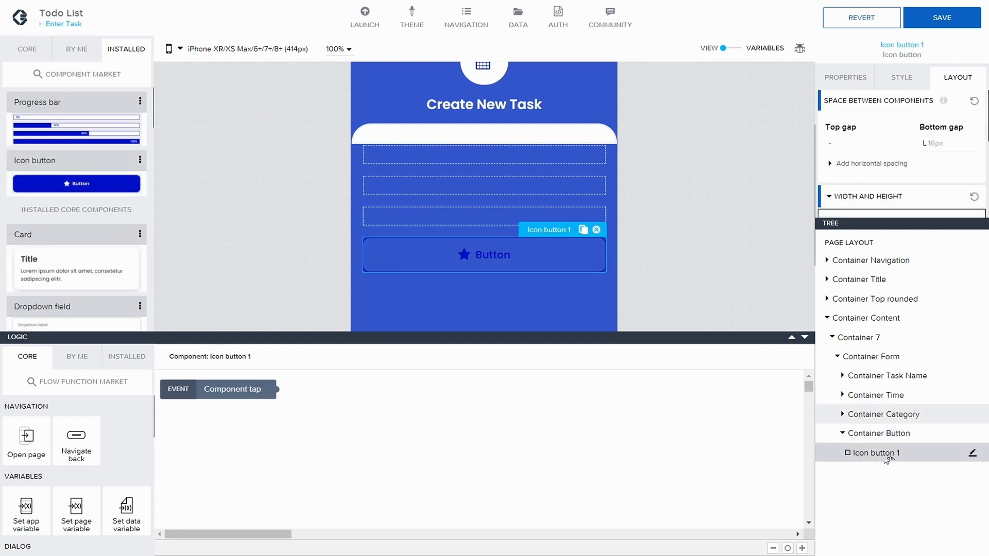
scroll(875, 154, "down", 1)
scroll(871, 103, "up", 1)
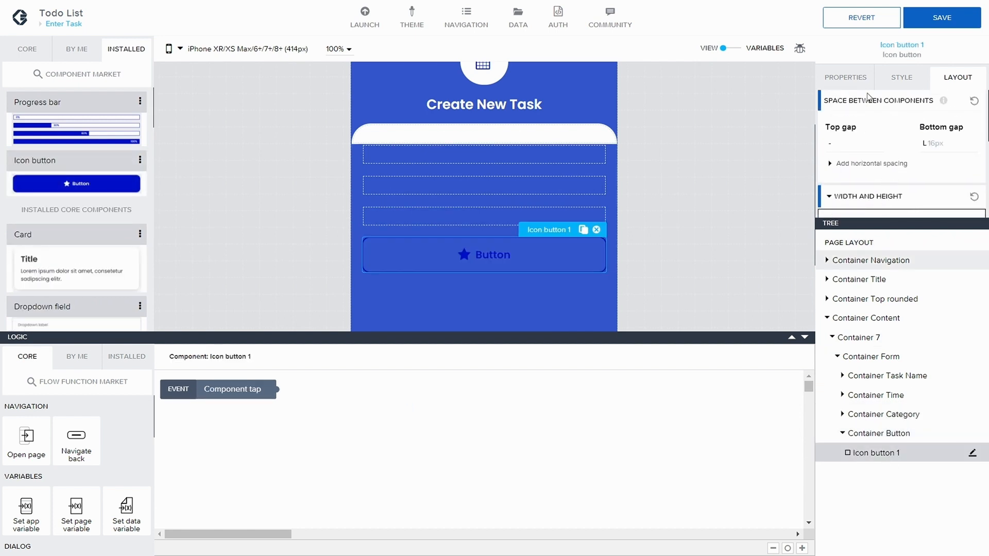
- Duplicate the icon button's Tertiary Icon Button style class as a new style class named "Button Blue"
left_click(900, 78)
scroll(906, 136, "down", 3)
scroll(910, 141, "up", 3)
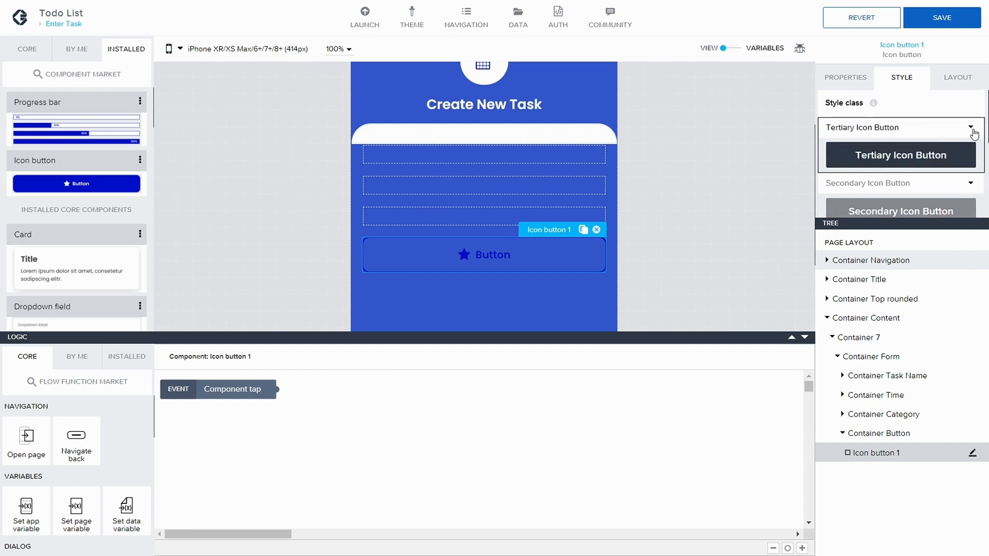
left_click(970, 128)
left_click(911, 165)
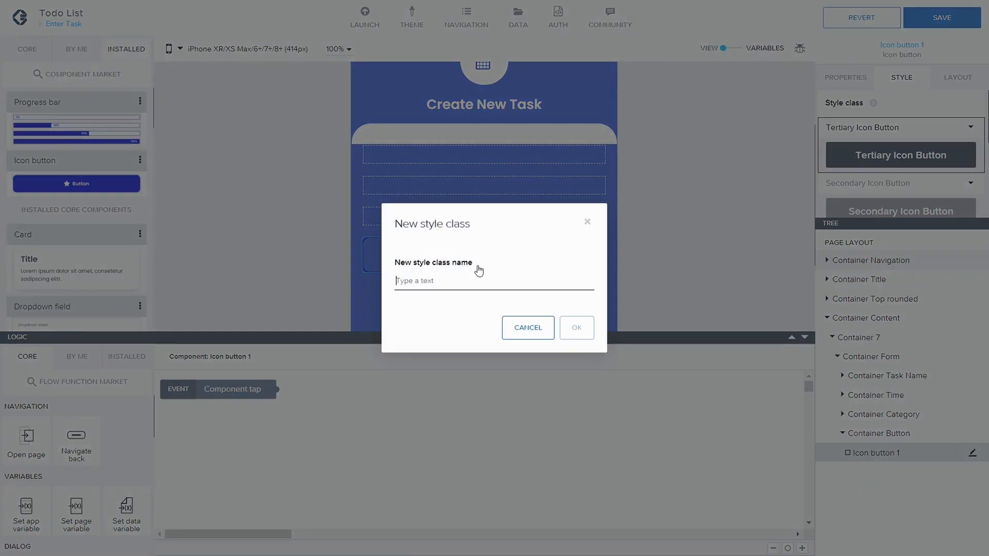
type("Button Blue")
left_click(576, 327)
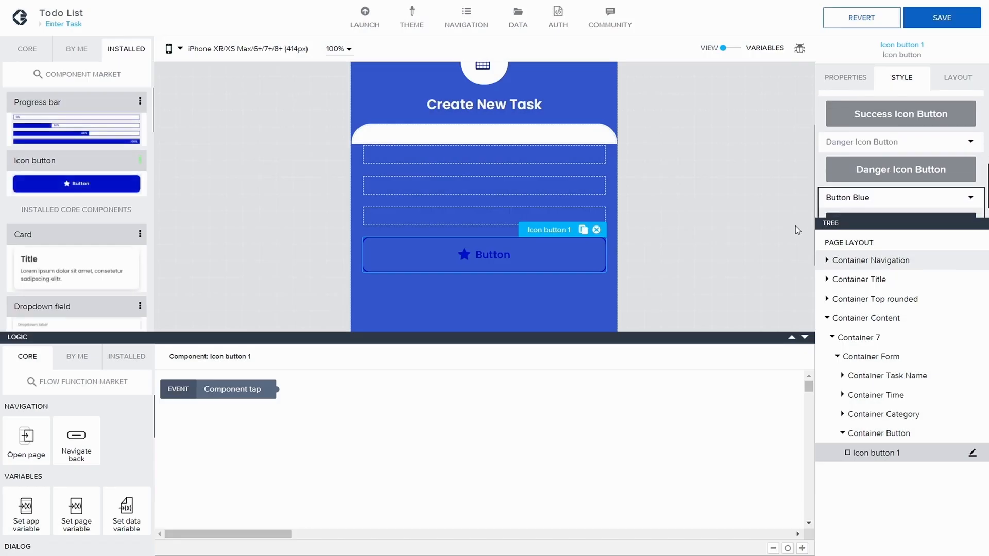
- Set the Button Blue style's background color to Light Blue, save the application and exit the style editor
scroll(902, 199, "down", 1)
left_click(968, 175)
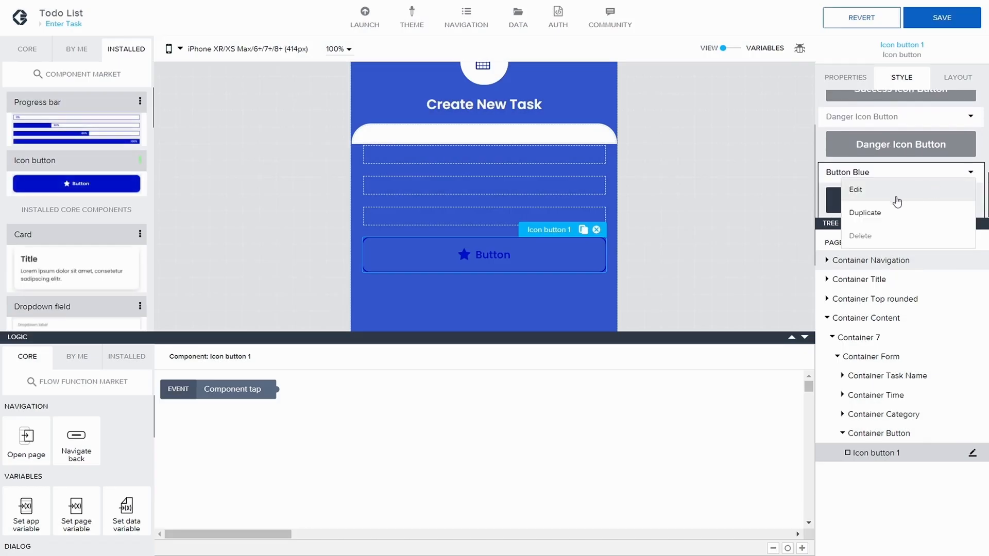
left_click(898, 198)
scroll(893, 190, "down", 1)
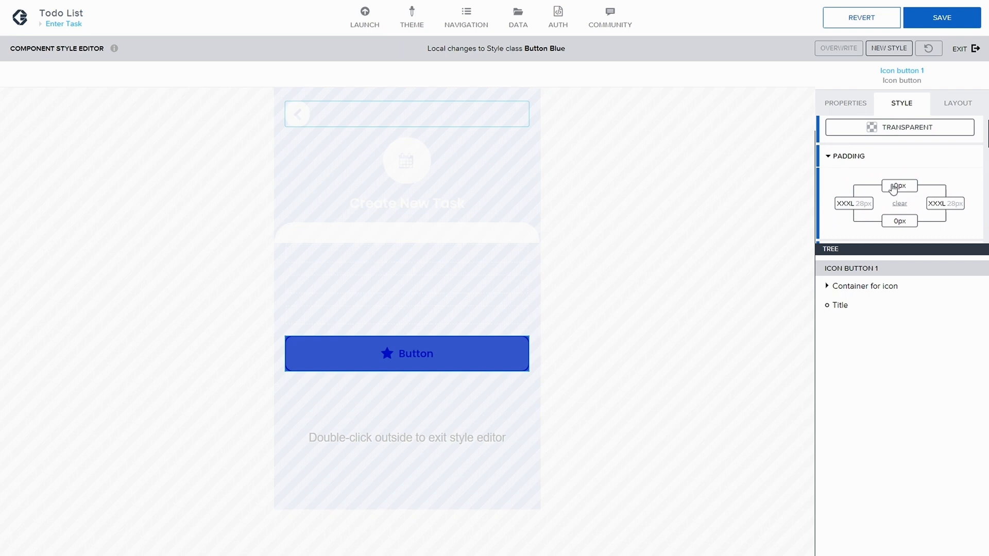
scroll(911, 146, "up", 1)
left_click(917, 148)
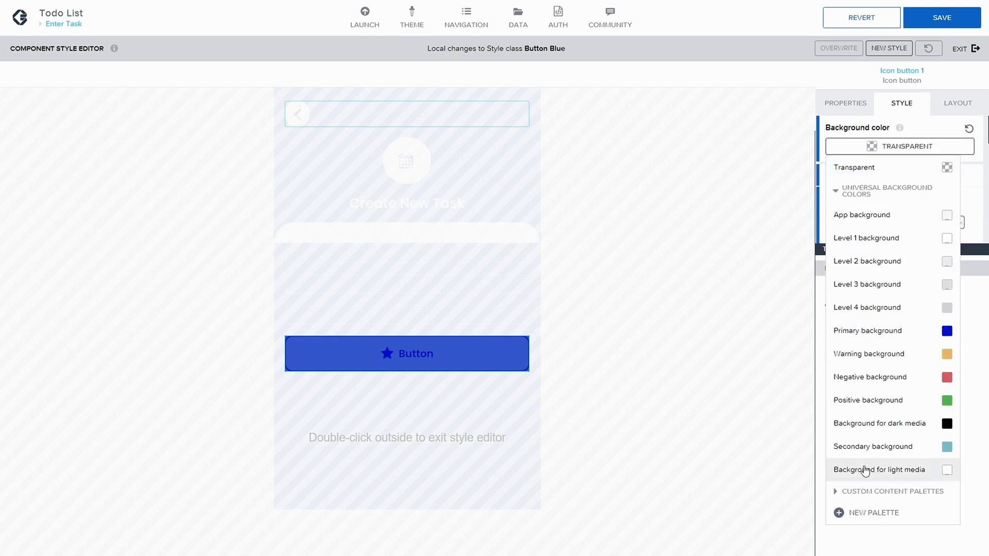
scroll(845, 487, "down", 3)
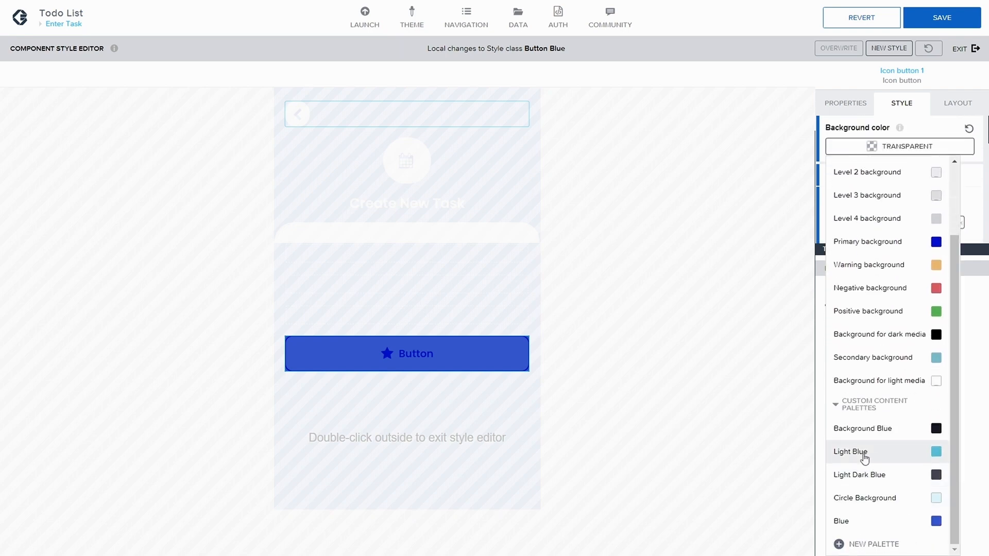
left_click(863, 456)
left_click(945, 20)
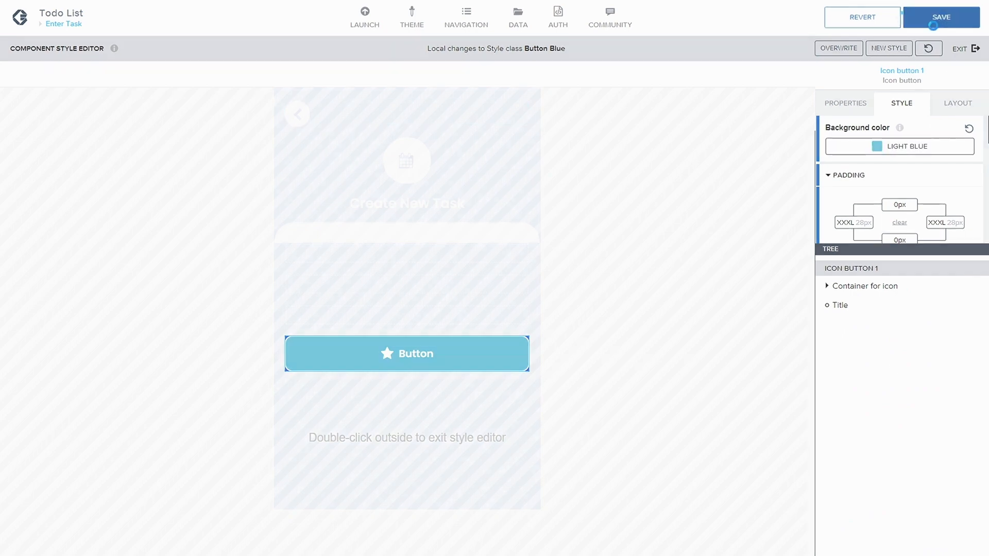
left_click(971, 48)
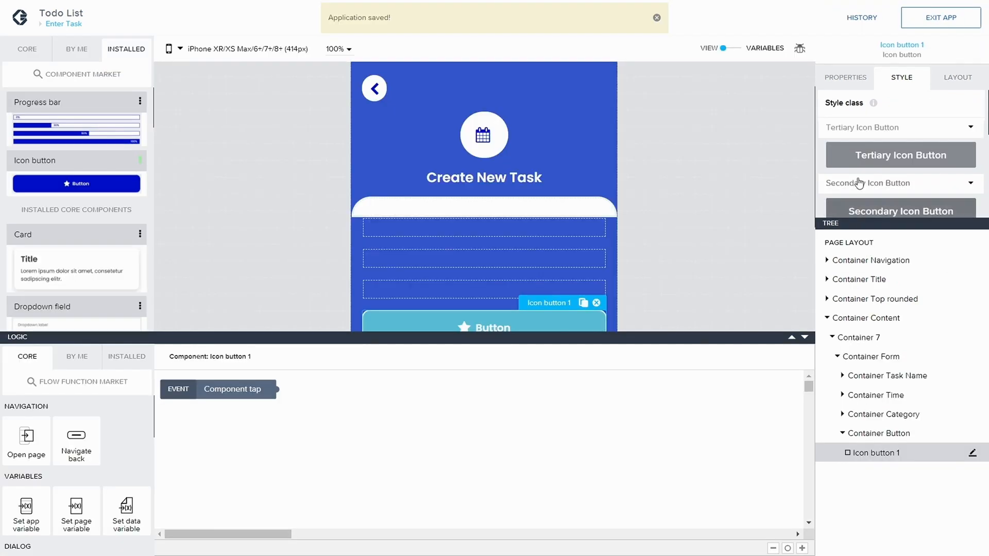
scroll(859, 144, "down", 1)
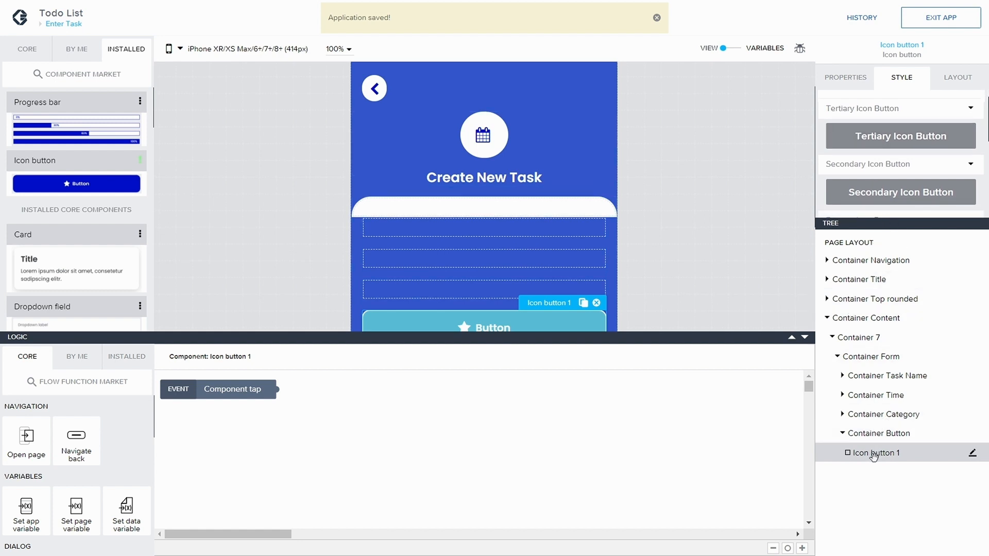
- Edit the icon button's Button Blue style and reset its border color to the default unset value
left_click(791, 341)
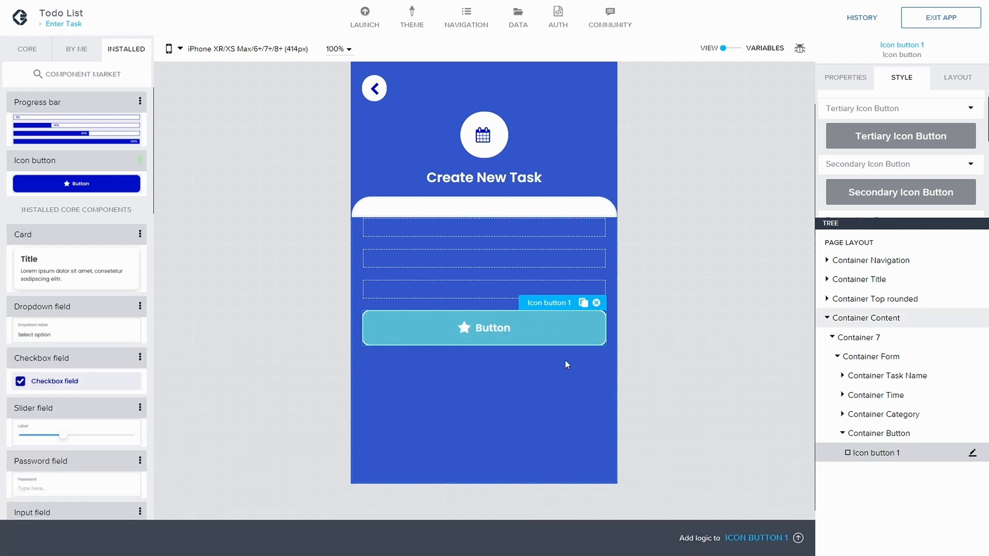
left_click(972, 452)
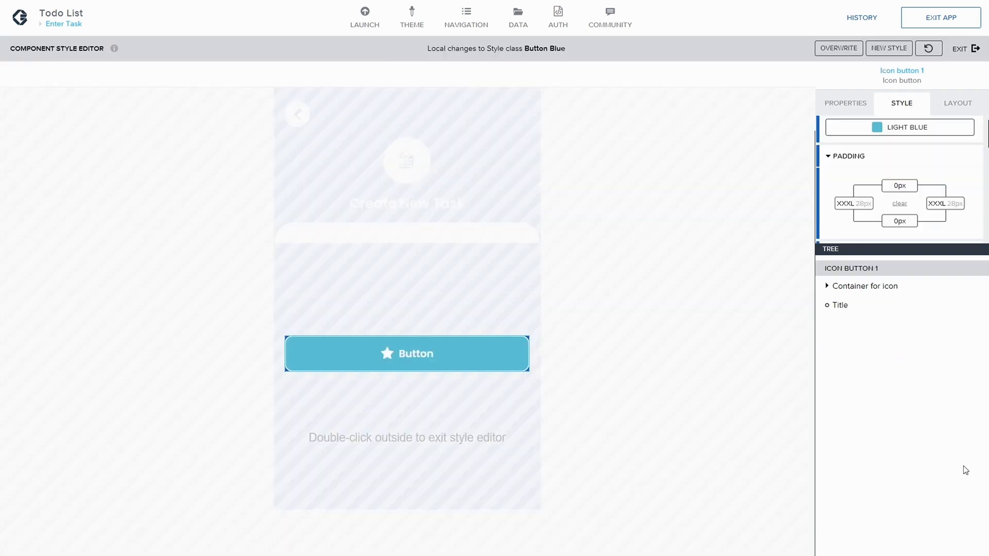
scroll(919, 198, "down", 1)
scroll(918, 198, "down", 5)
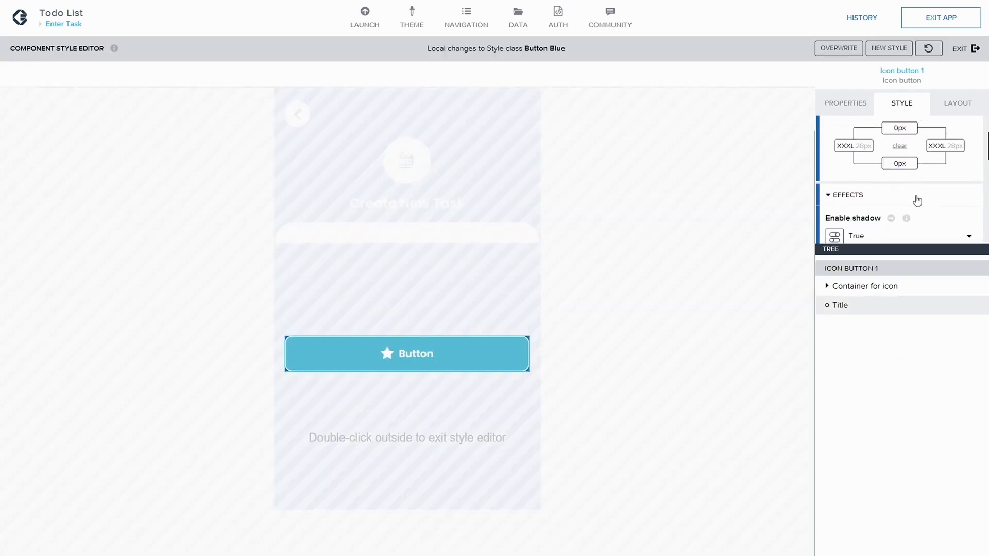
scroll(907, 196, "down", 1)
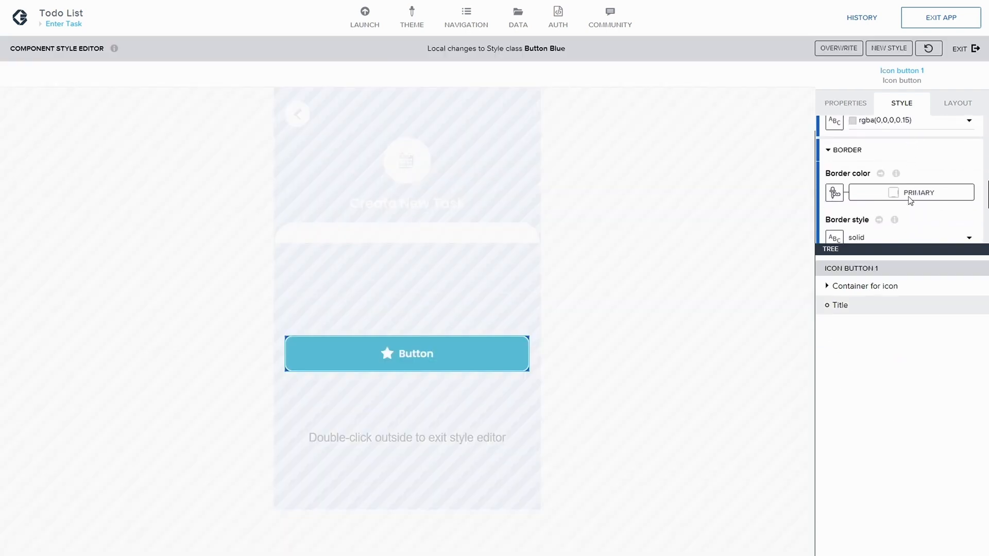
left_click(834, 187)
left_click(397, 222)
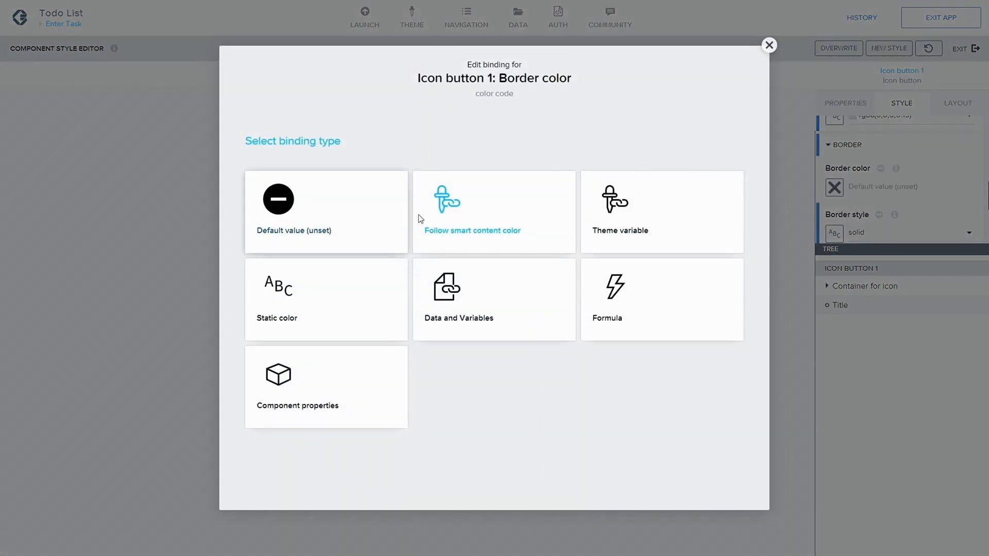
- Reset the icon button's border style and border width to their default unset values, save the application and exit the style editor
scroll(916, 230, "down", 1)
left_click(835, 176)
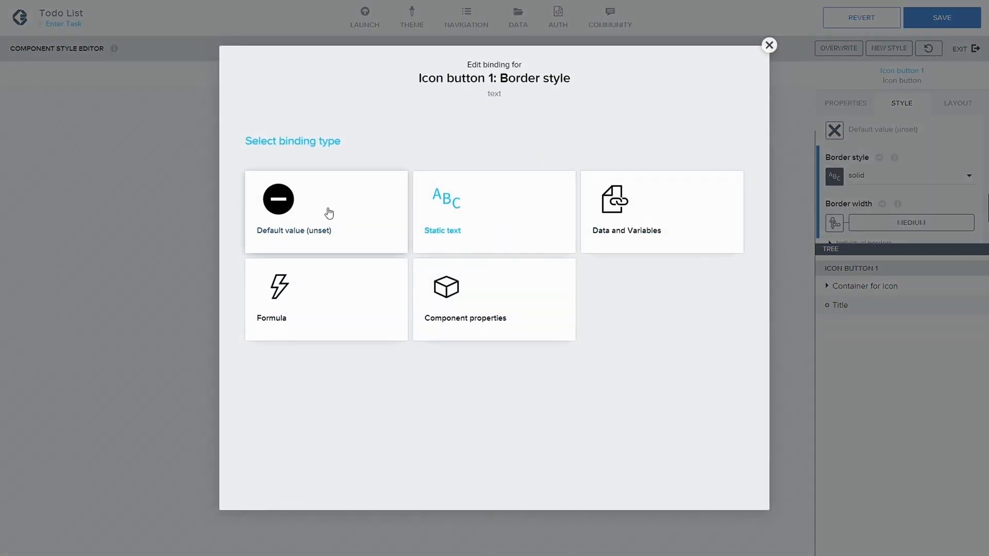
left_click(328, 214)
left_click(834, 222)
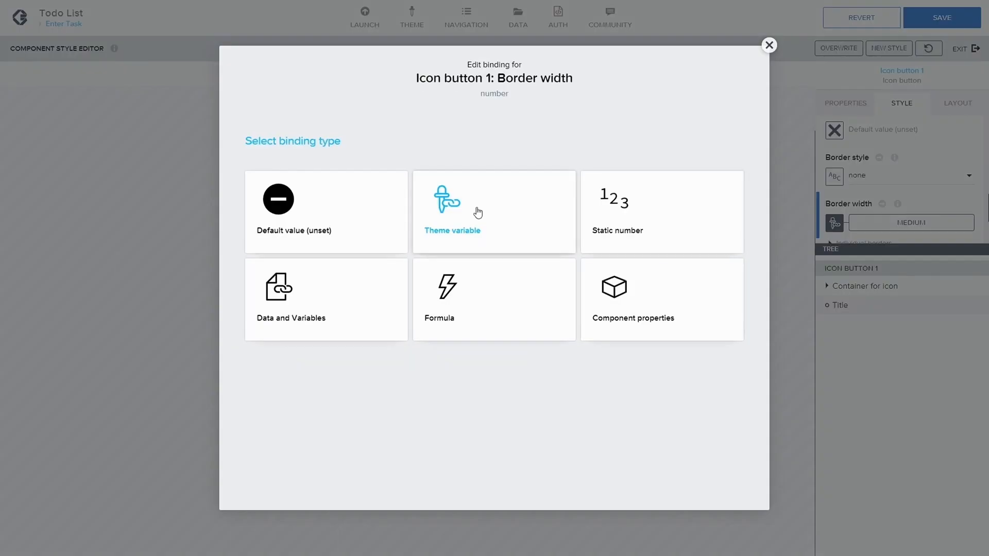
left_click(360, 220)
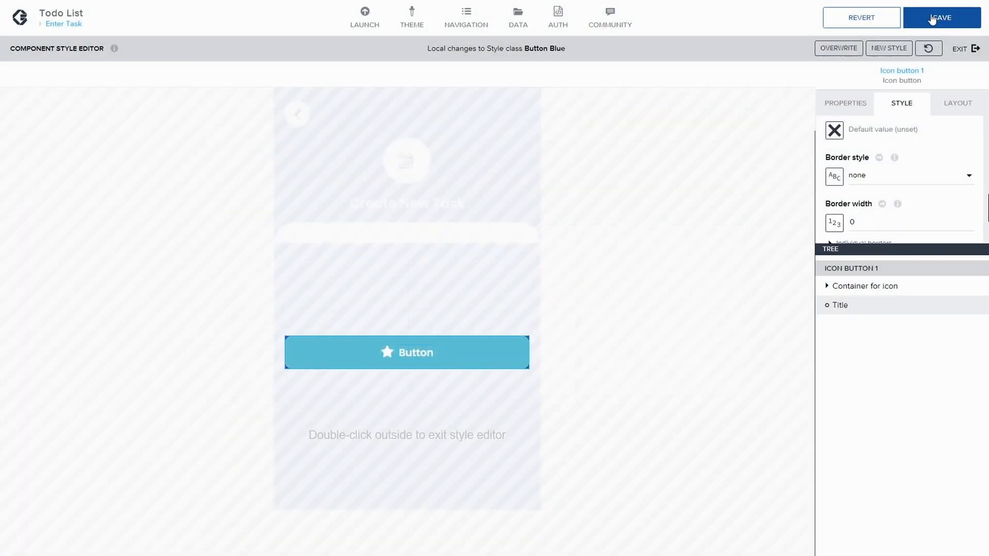
left_click(936, 18)
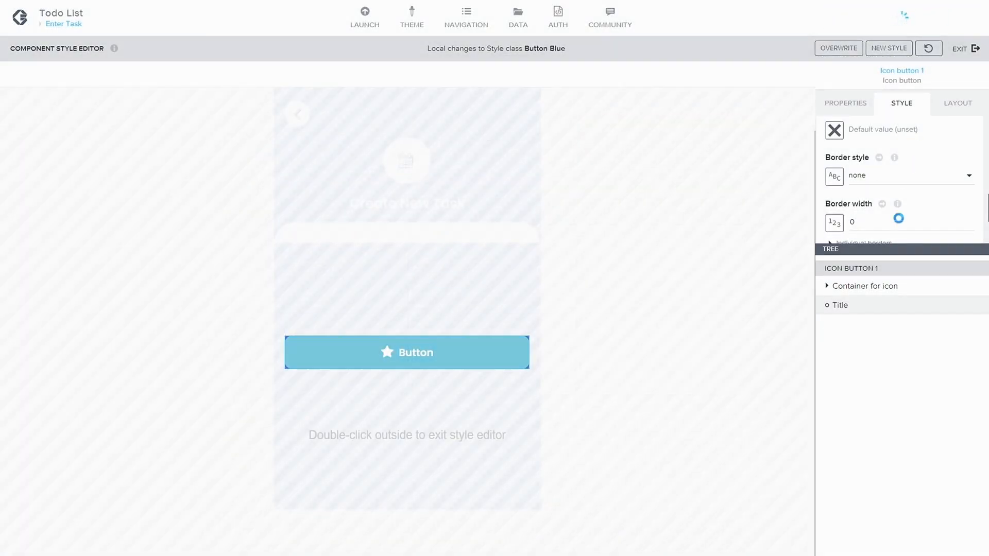
left_click(959, 49)
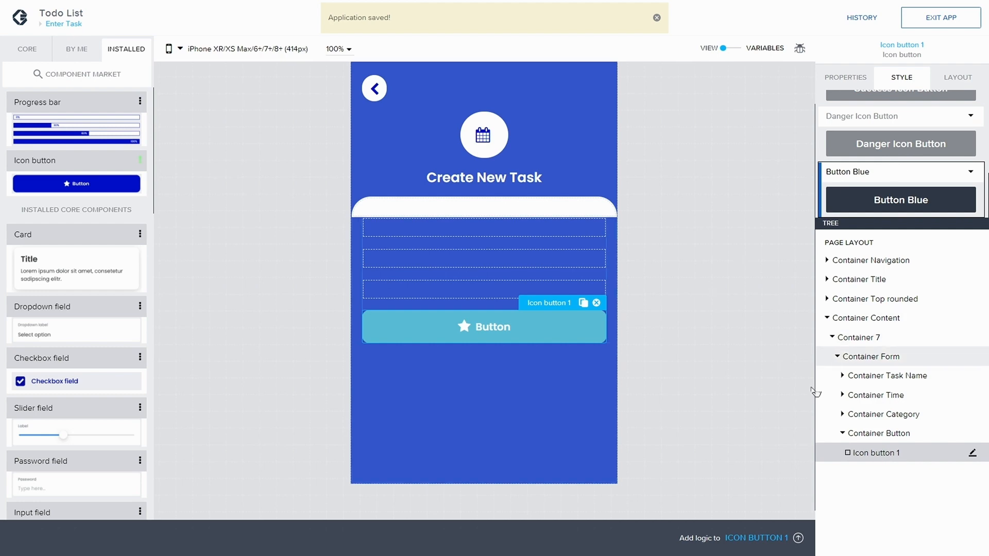
- Change the icon button's icon to the plain plus sign, set its label to "Add Task" and save the application
left_click(855, 78)
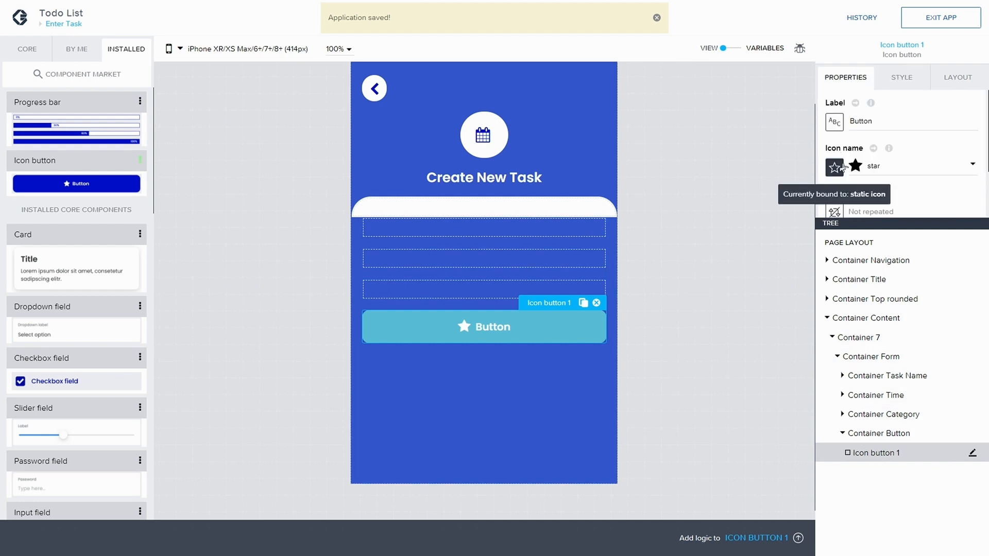
left_click(853, 167)
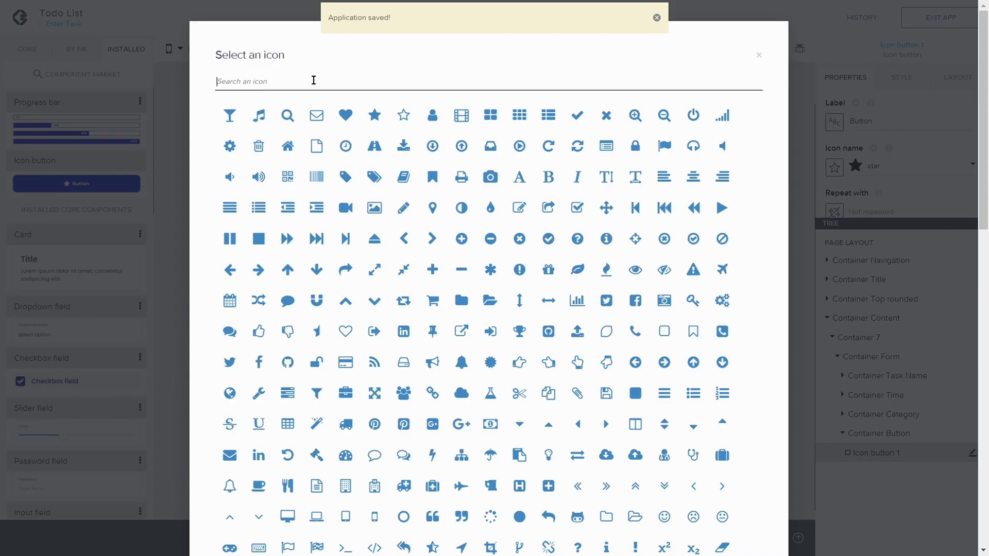
type("plus")
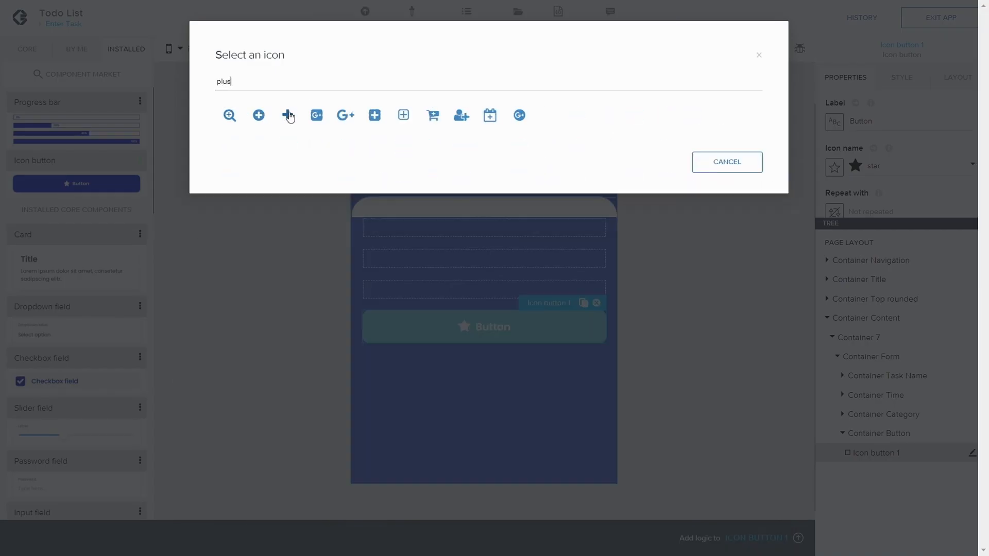
left_click(288, 115)
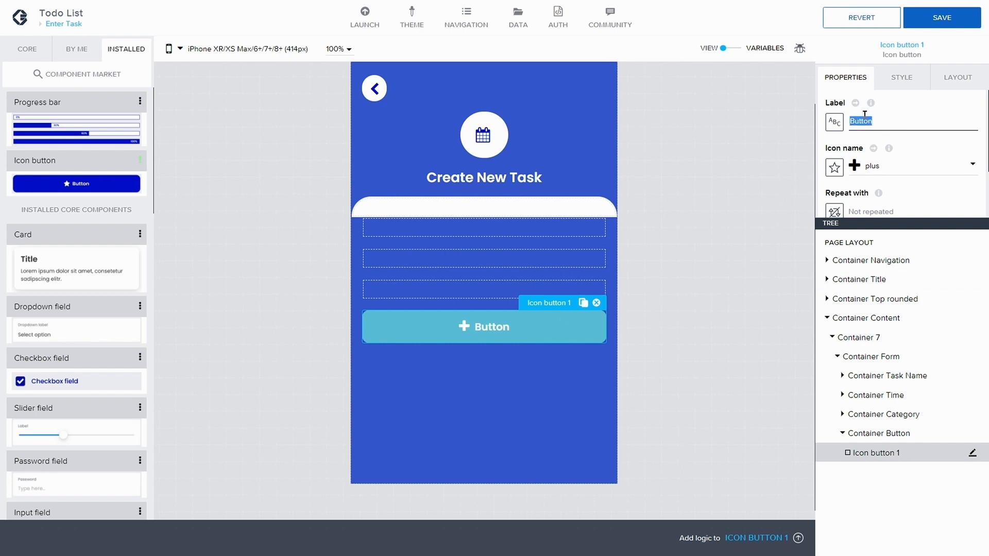
type("Add")
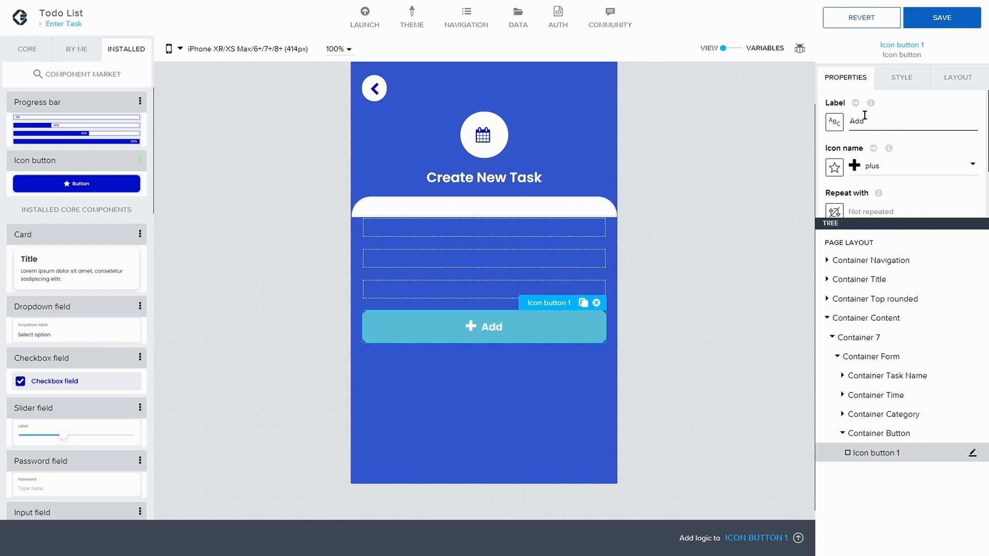
type(" Task")
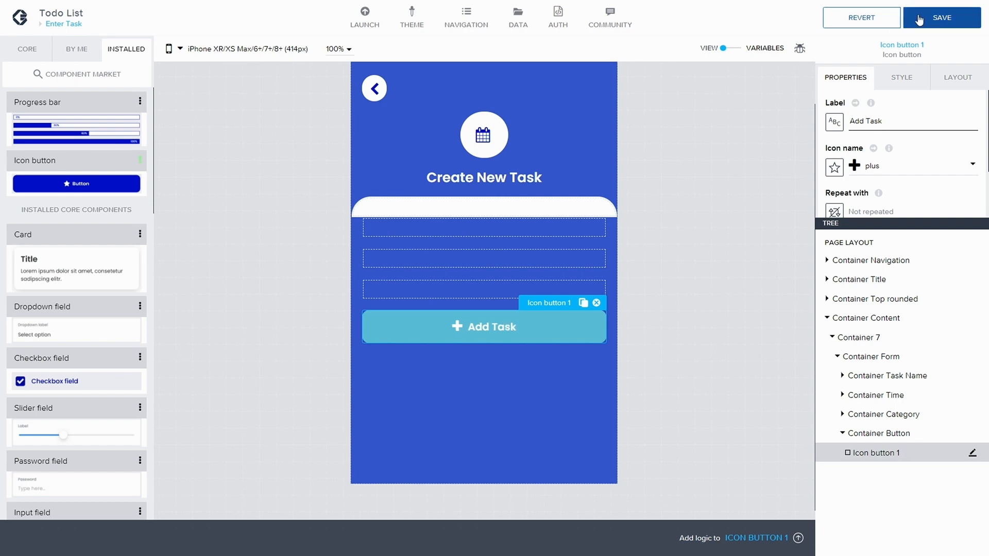
left_click(919, 20)
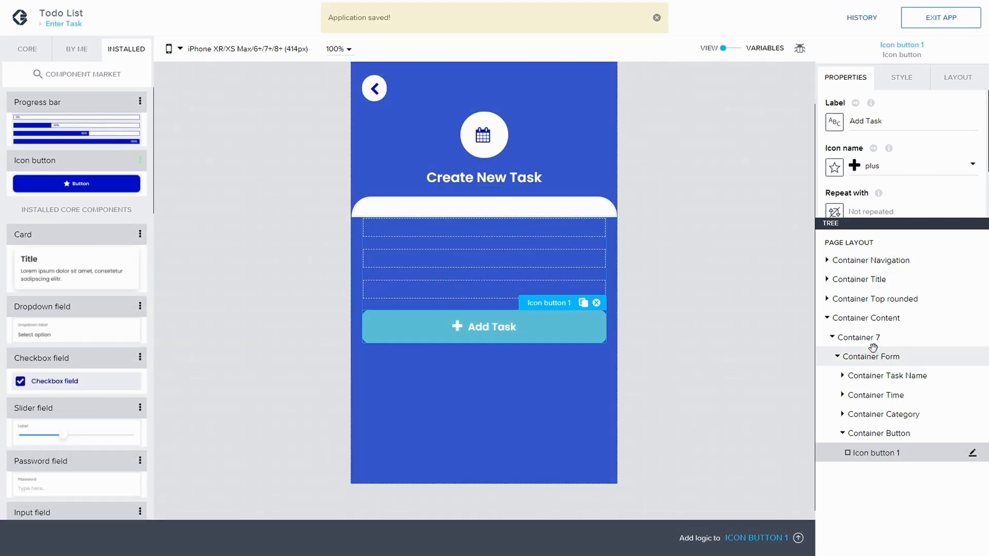
- Apply the White Box style class to Container Content
left_click(870, 340)
left_click(878, 323)
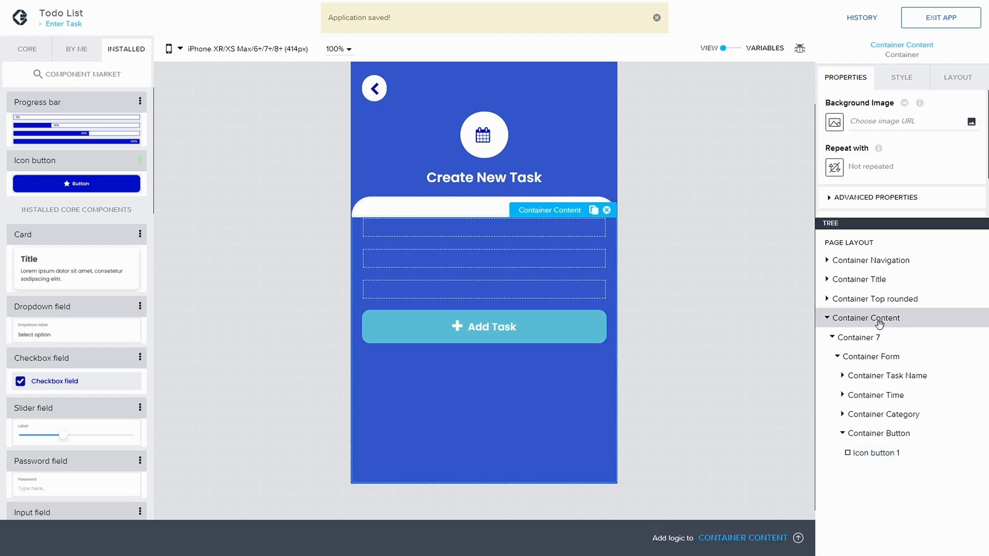
scroll(892, 215, "down", 1)
scroll(892, 215, "down", 1)
scroll(876, 146, "up", 1)
left_click(901, 77)
scroll(934, 149, "down", 1)
scroll(934, 150, "down", 5)
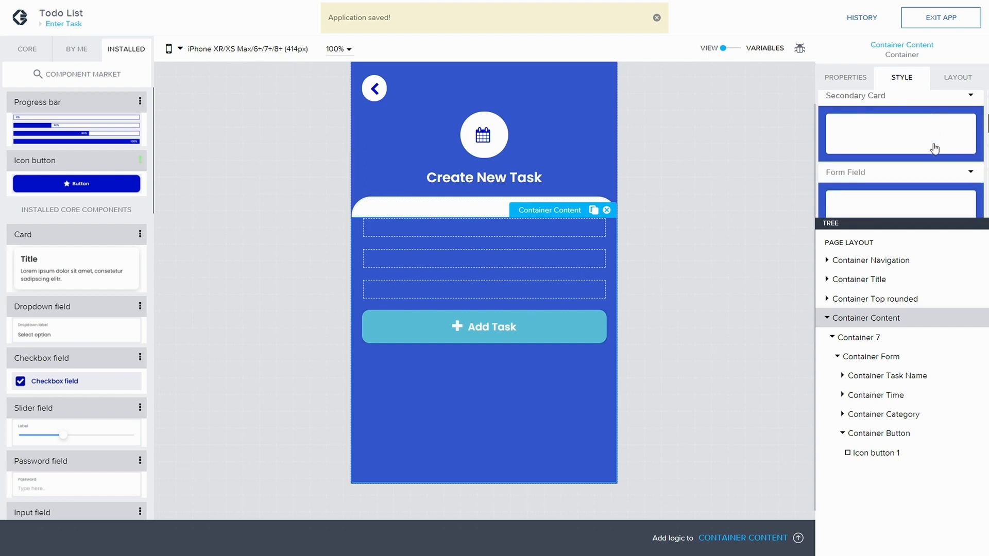
scroll(935, 148, "down", 6)
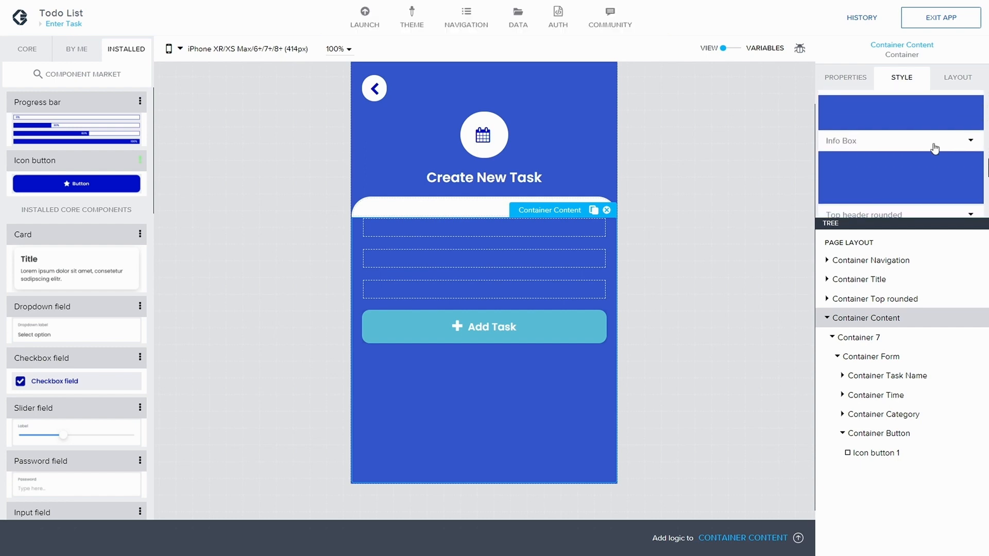
scroll(935, 149, "down", 4)
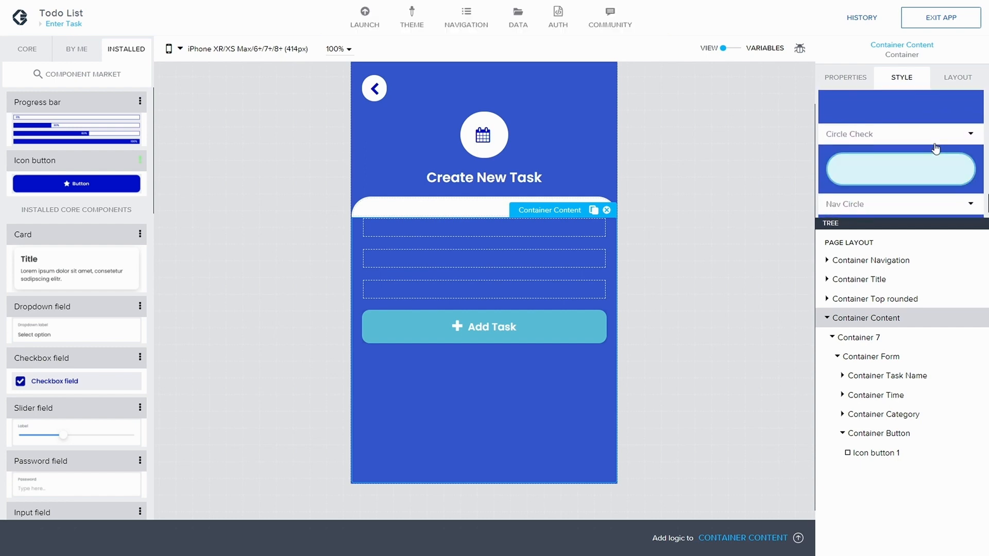
scroll(935, 150, "up", 4)
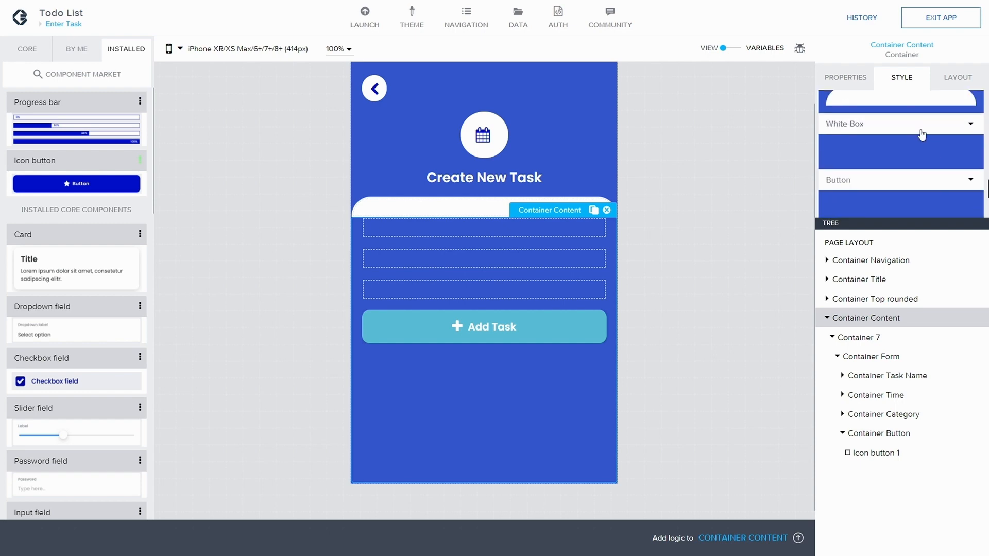
scroll(936, 149, "up", 2)
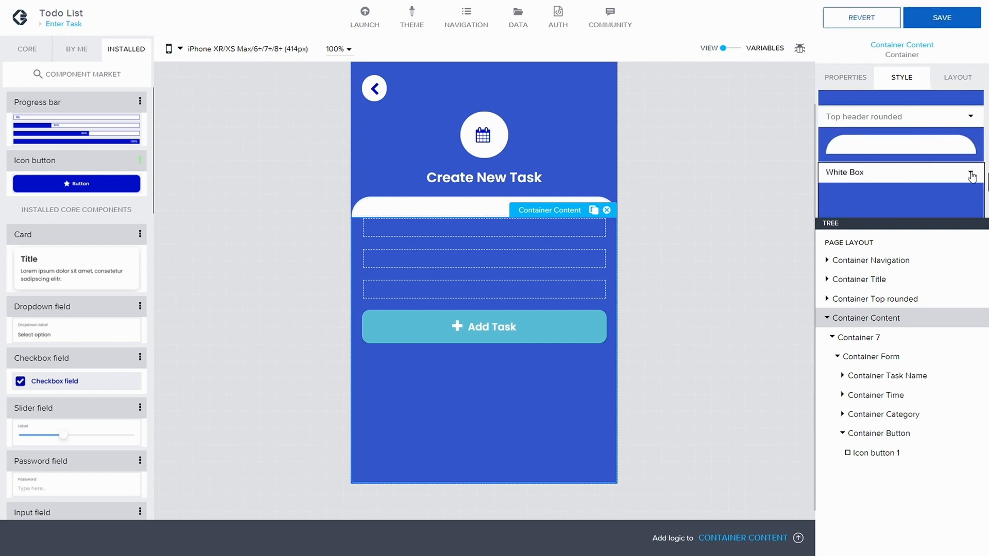
left_click(971, 177)
left_click(890, 211)
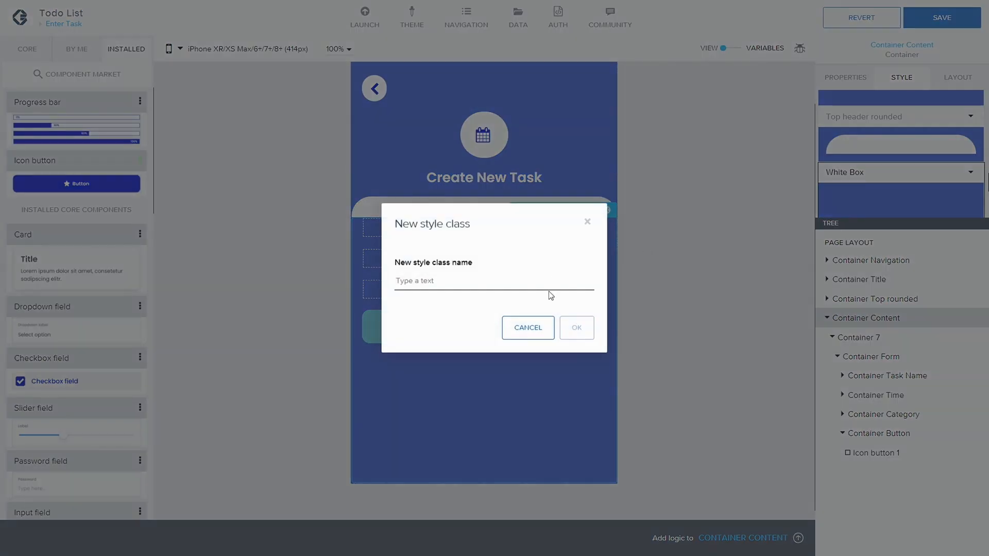
left_click(534, 327)
- Edit Container Content's White Box style to use Level 1 background as its background color, and save the application
left_click(957, 176)
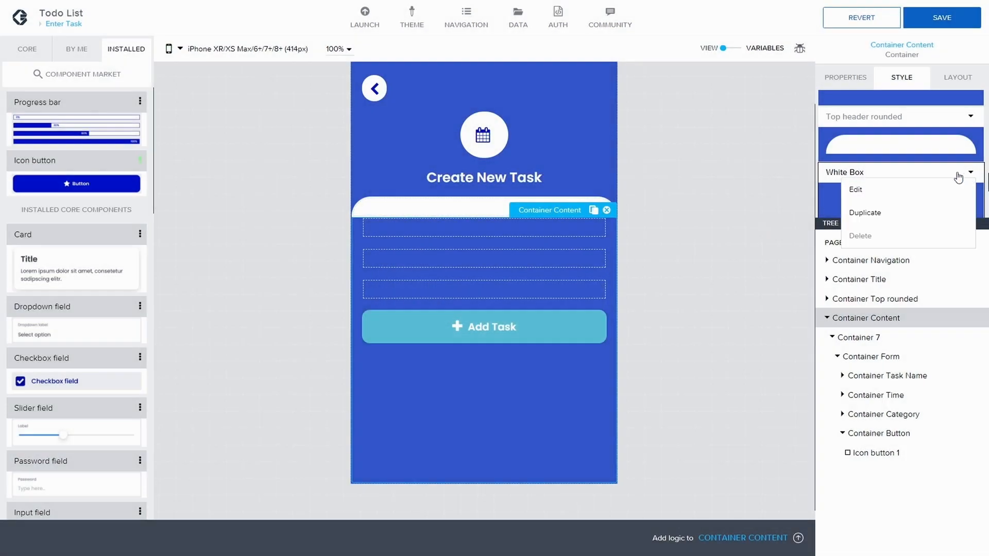
left_click(891, 194)
scroll(926, 165, "down", 1)
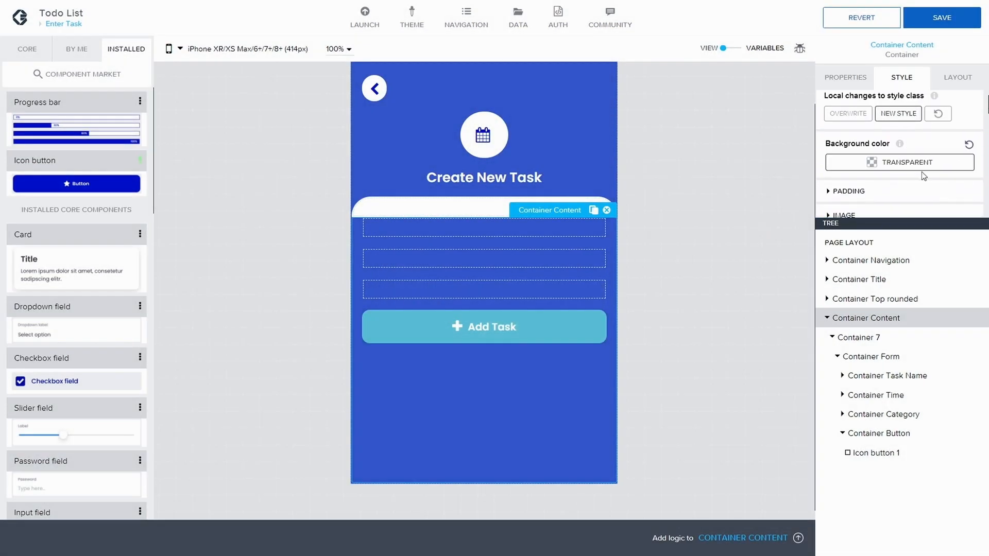
left_click(922, 163)
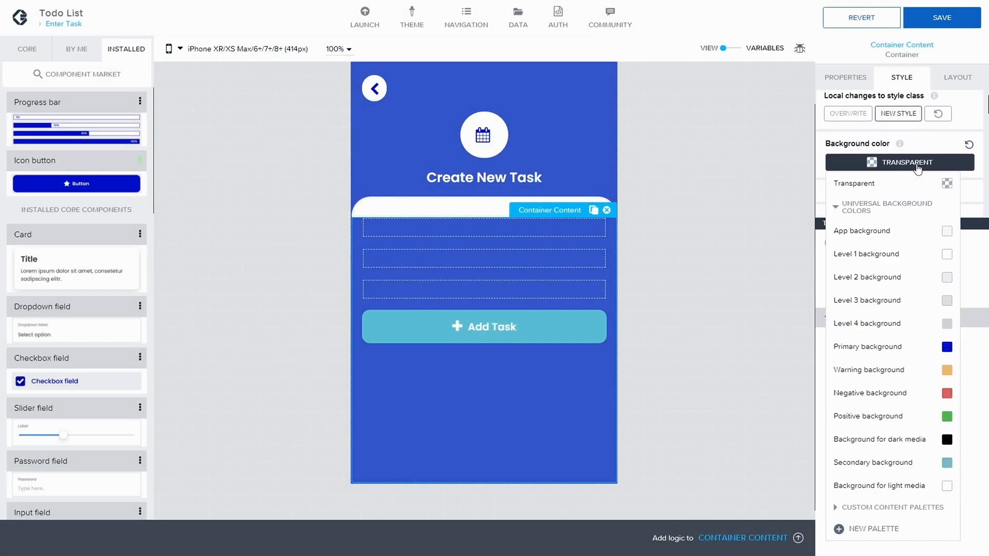
left_click(897, 258)
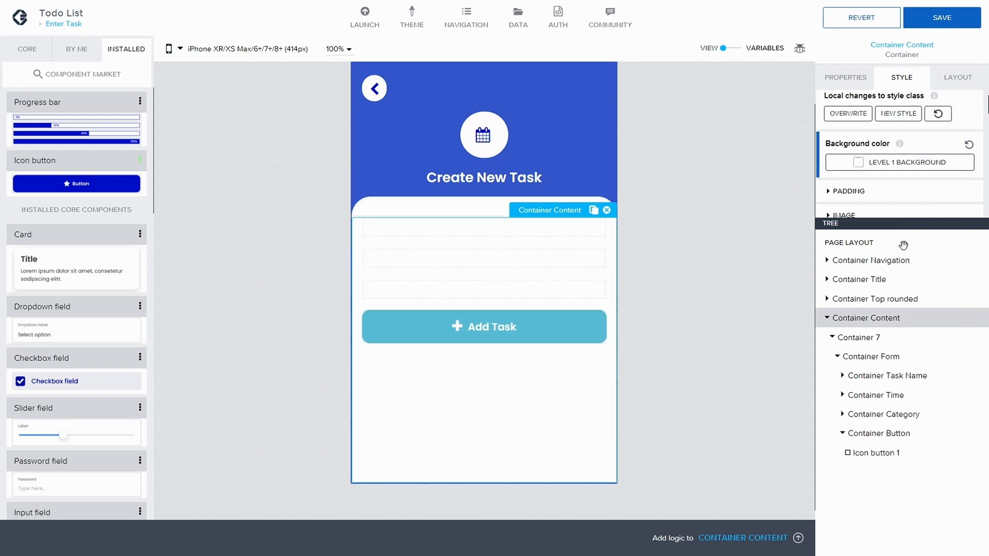
left_click(961, 20)
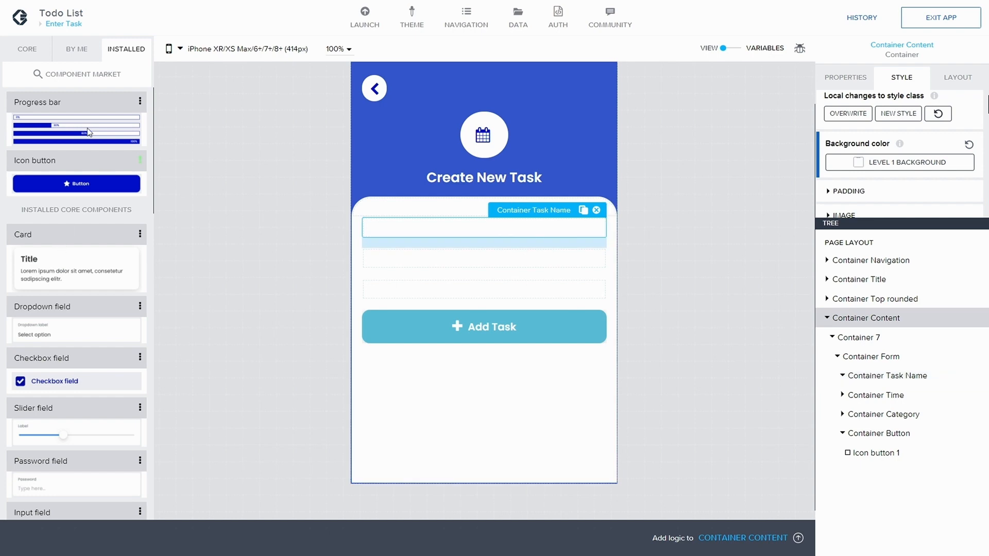
- Add a core Title component inside Container Task Name in the component tree
left_click(30, 47)
scroll(78, 121, "up", 1)
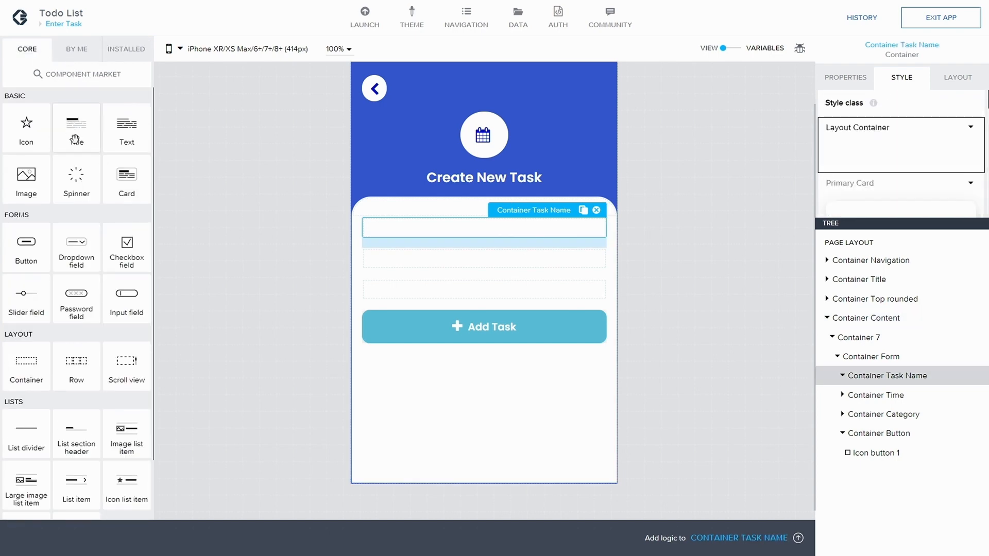
left_click_drag(74, 138, 869, 388)
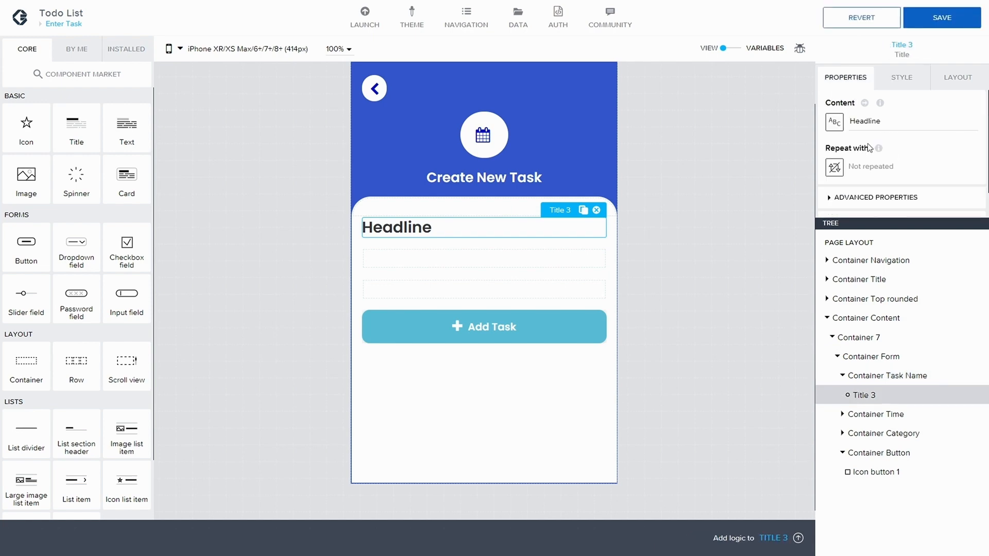
- Set the new title component's display name to "Title Task Name" in its advanced properties
left_click(849, 197)
scroll(858, 178, "down", 3)
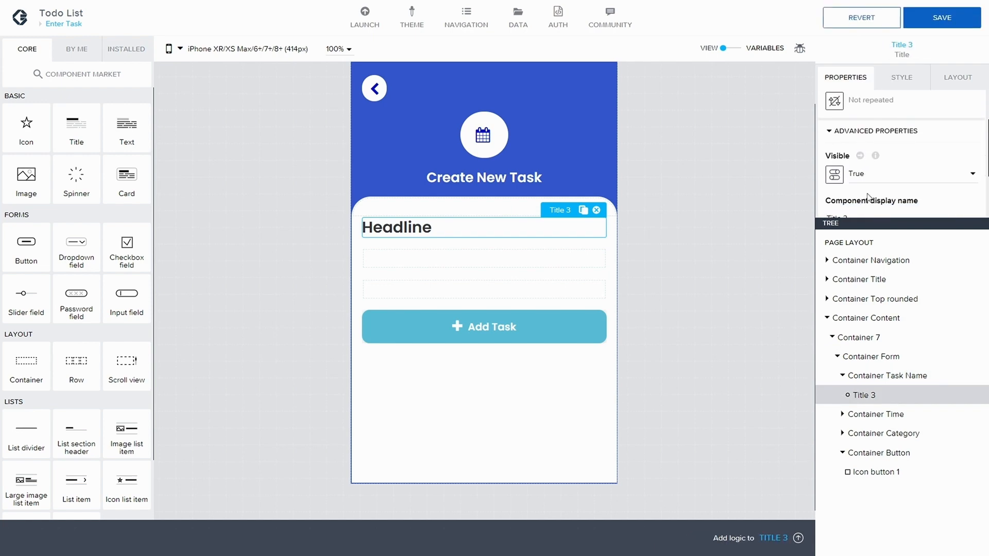
left_click(859, 178)
type("Ta")
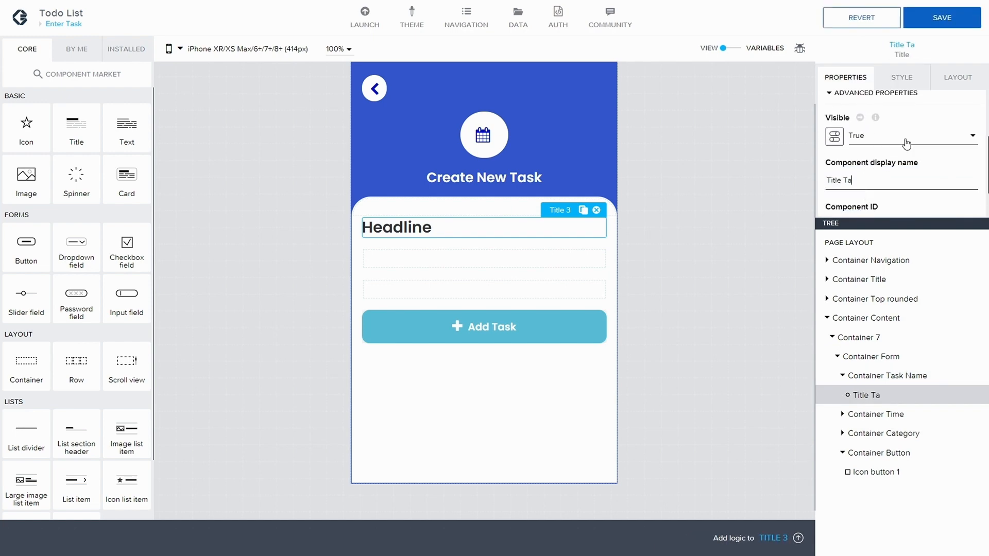
type("sk Name")
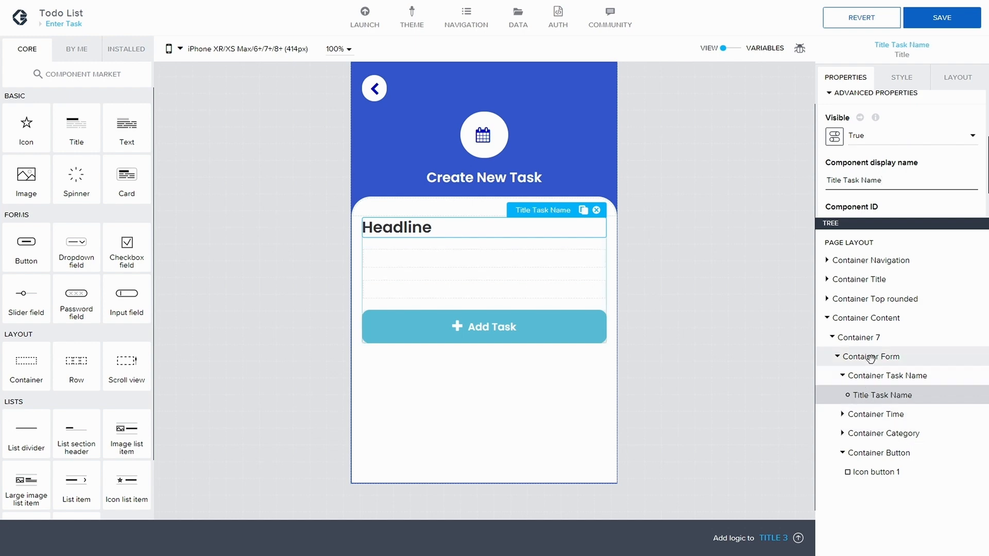
scroll(881, 106, "up", 3)
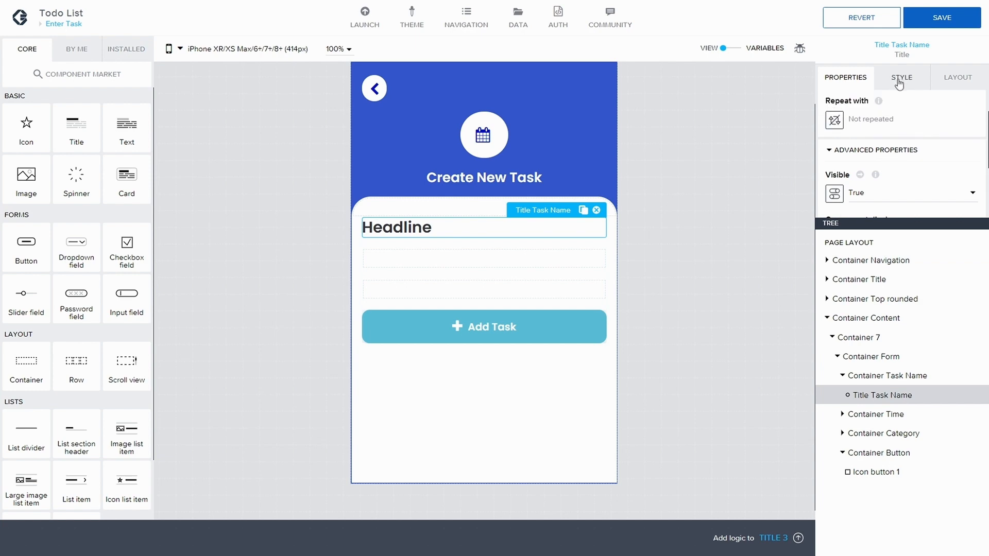
- Set the new title's content to "Task Name" and duplicate its Content Primary Heading style class as "Form Text Title"
left_click_drag(882, 120, 852, 108)
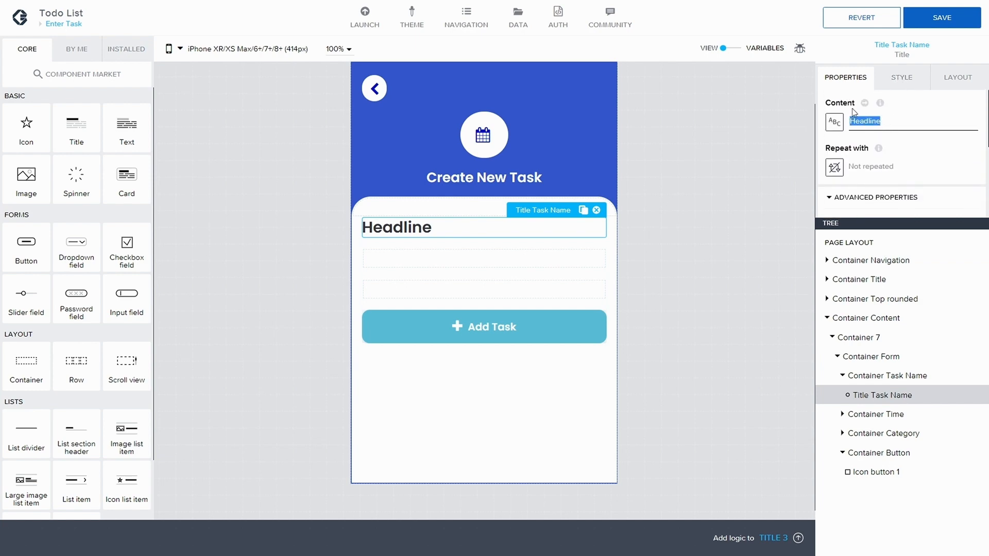
type("Task Name")
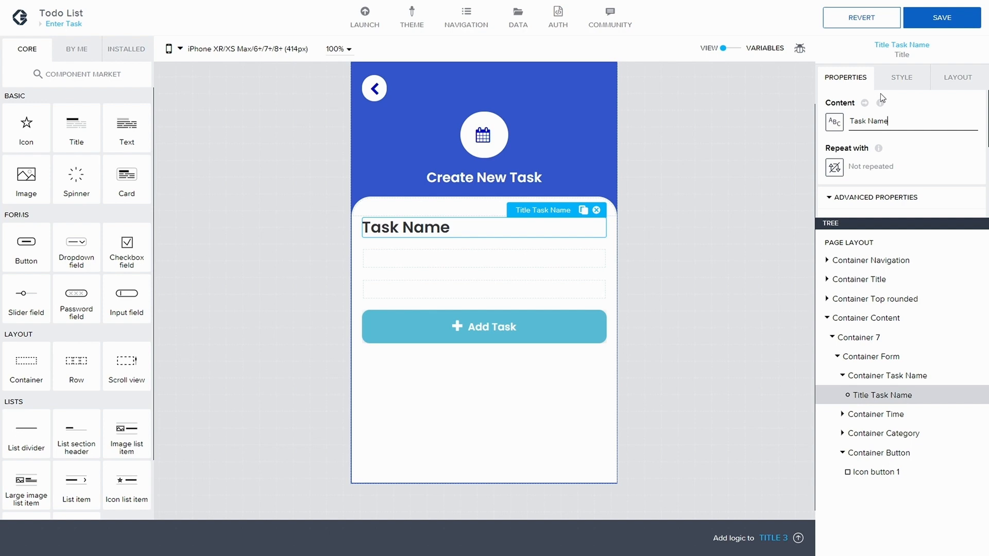
left_click(900, 78)
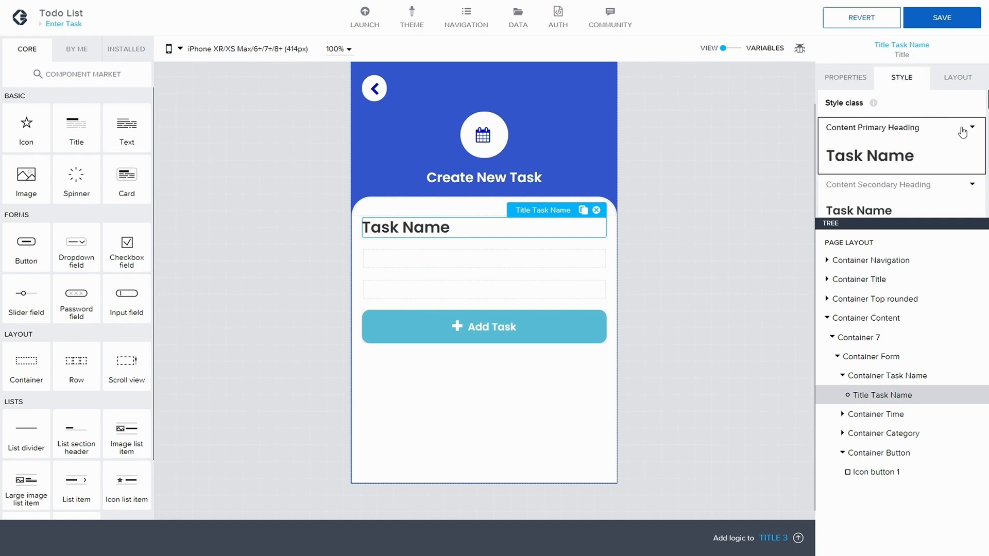
left_click(973, 128)
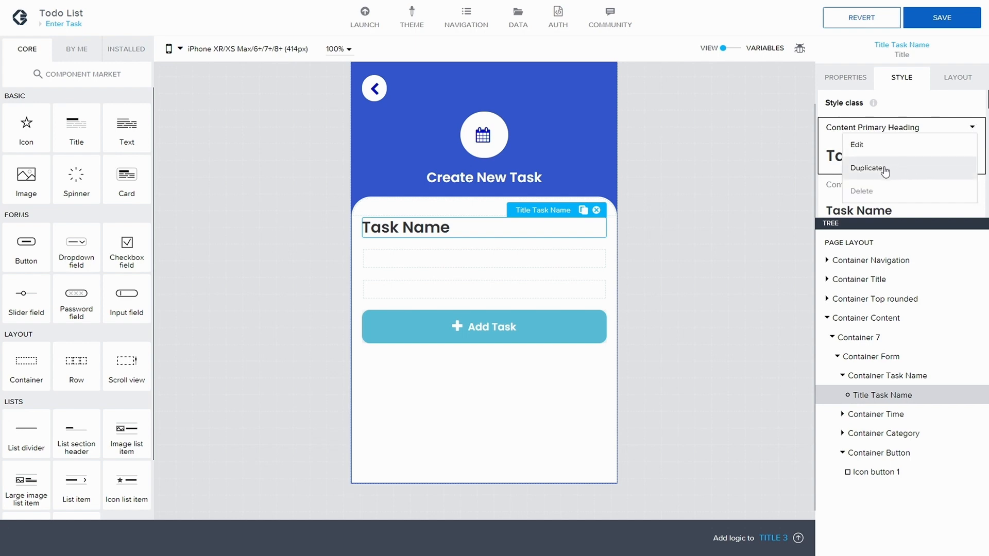
left_click(882, 168)
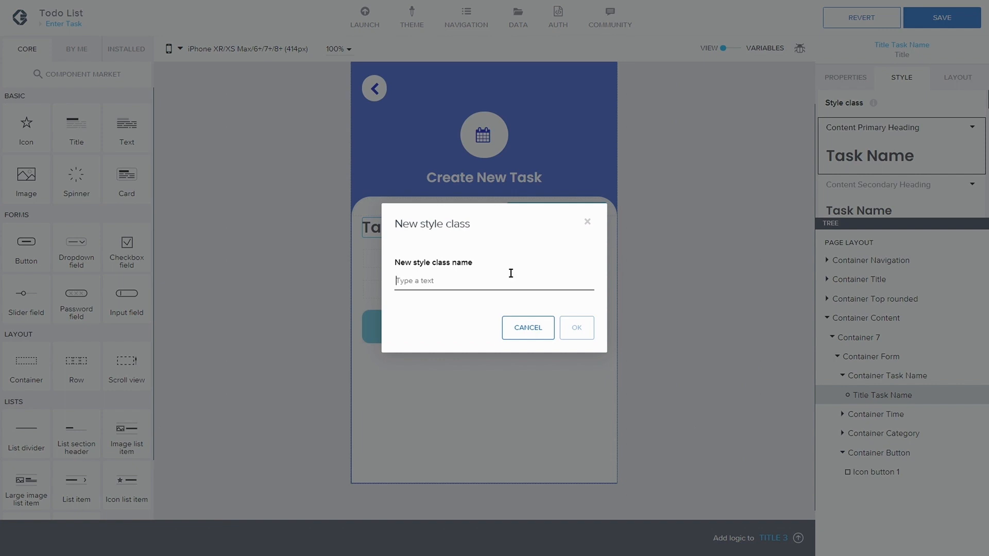
type("Form")
type("Text Title")
left_click(577, 328)
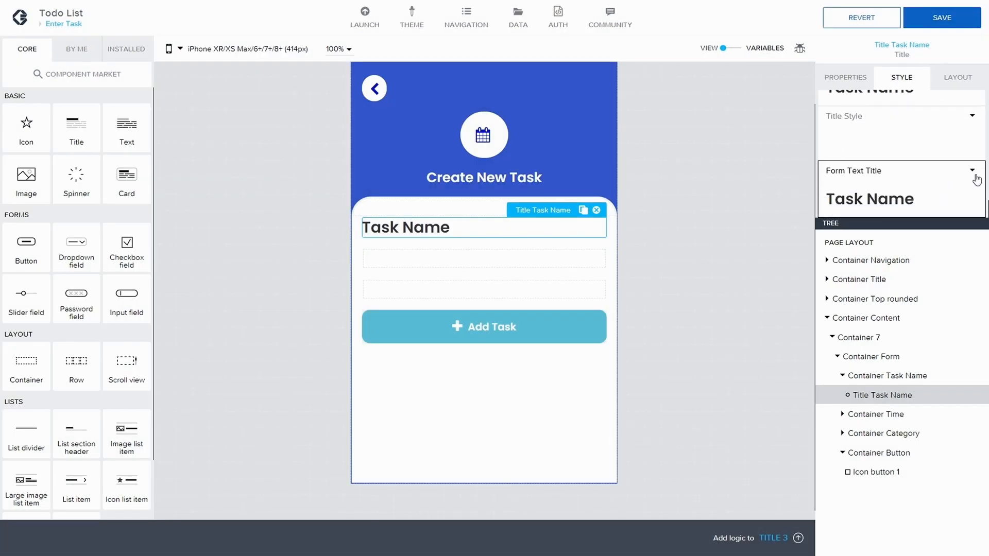
- Edit the Form Text Title style of Title Task Name to use text size Text XXL, and save the application
left_click(973, 171)
left_click(865, 190)
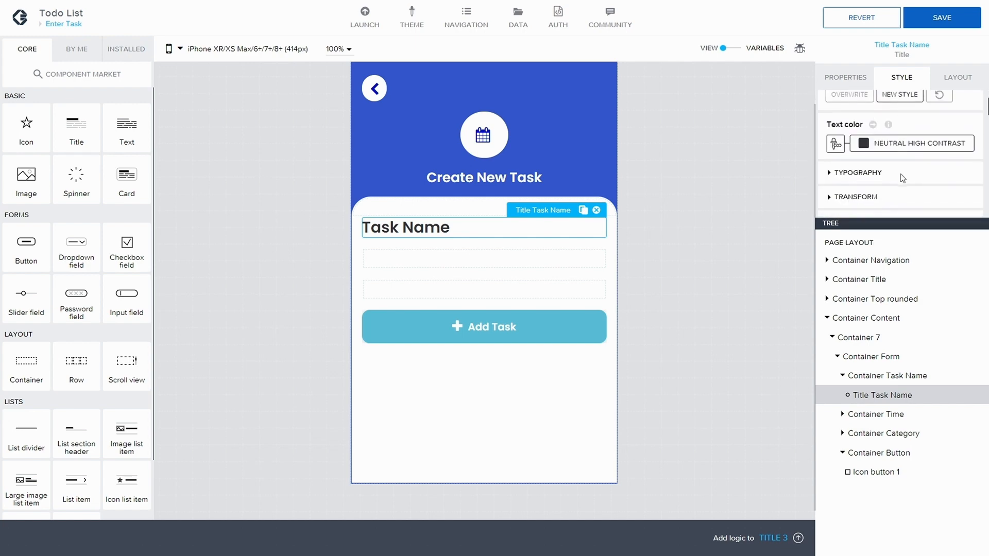
scroll(901, 177, "down", 1)
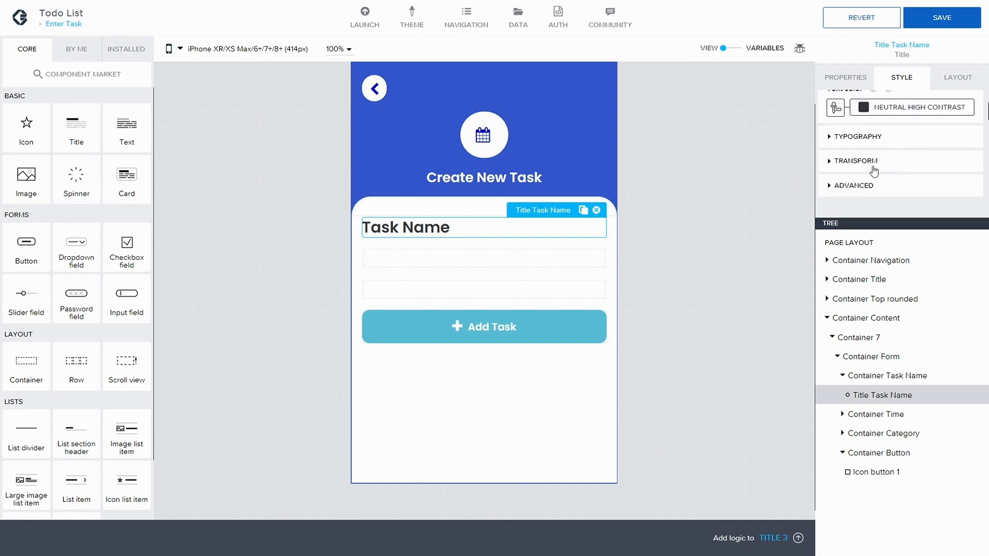
left_click(836, 136)
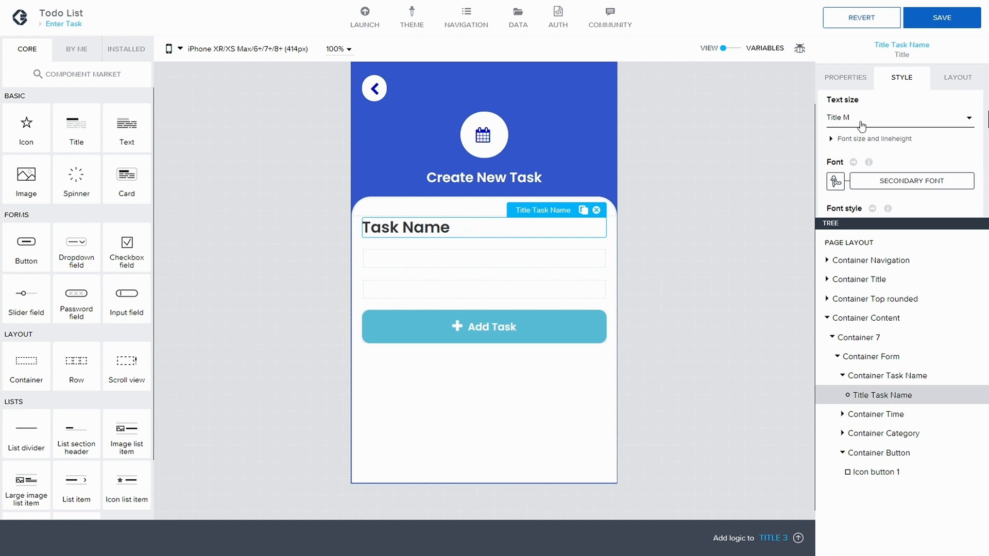
left_click(862, 123)
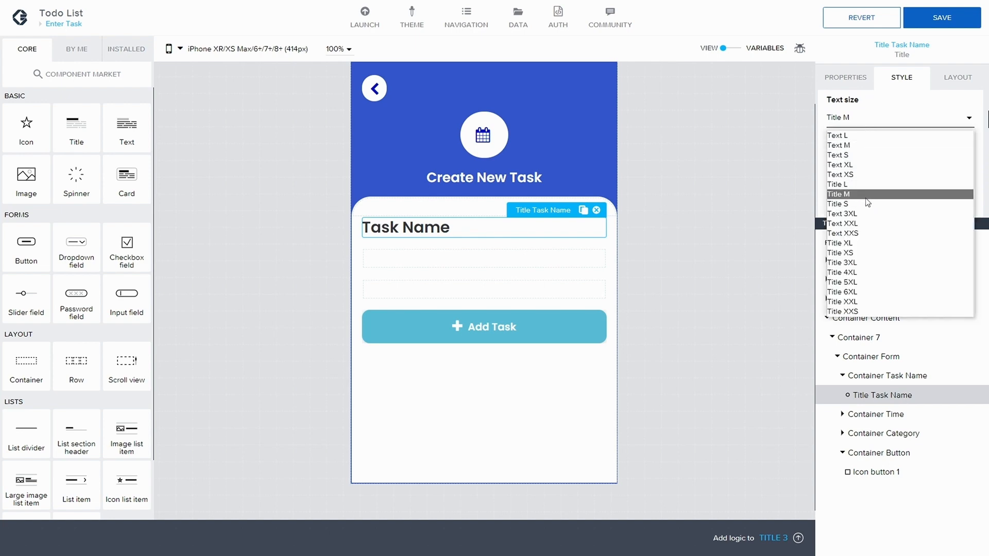
left_click(876, 226)
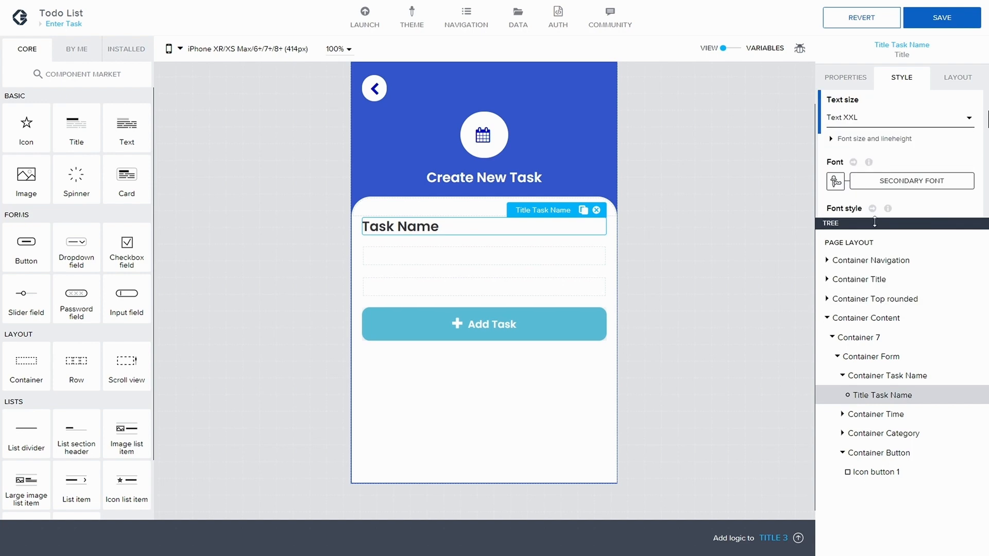
scroll(906, 142, "down", 3)
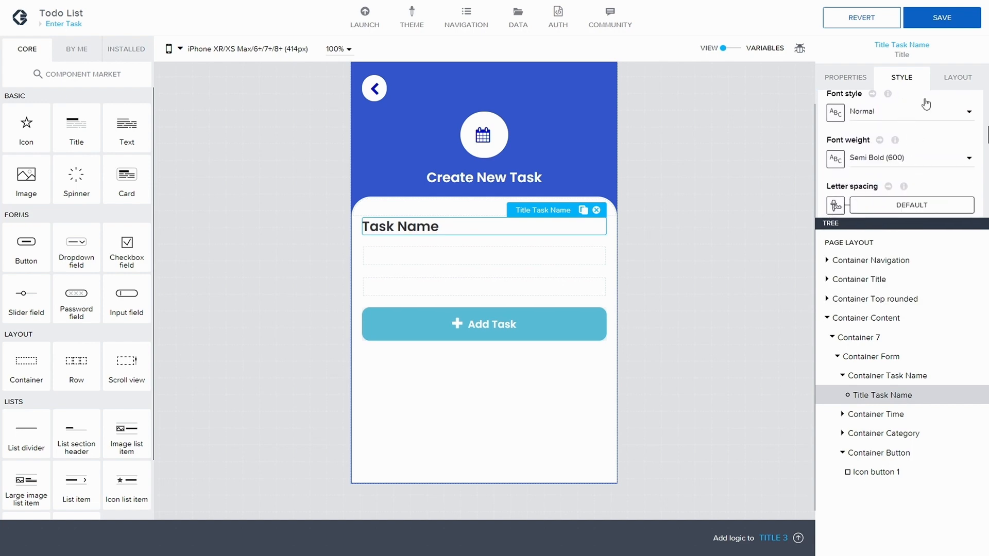
left_click(934, 20)
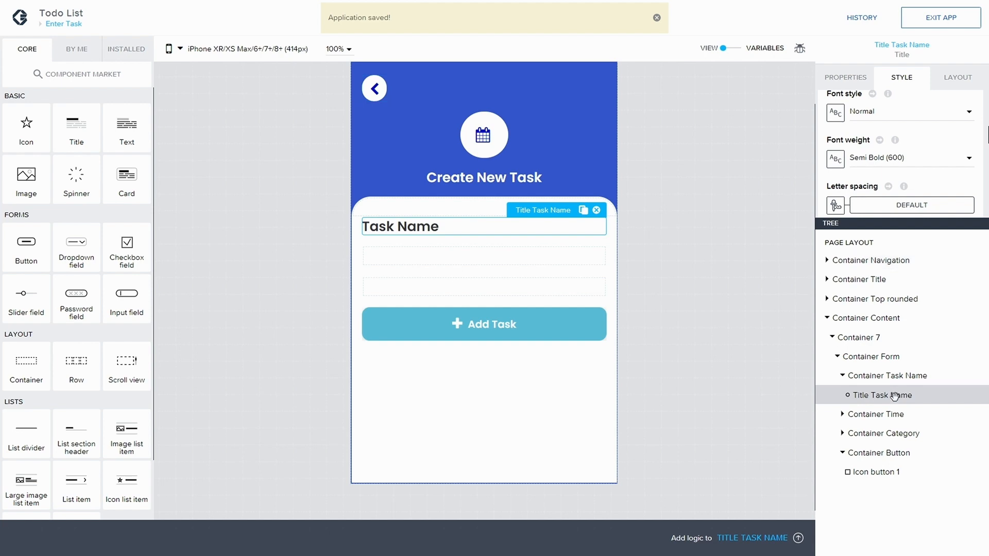
- Copy Title Task Name into Container Time and set the copy's content to "Time"
key("ctrl+c")
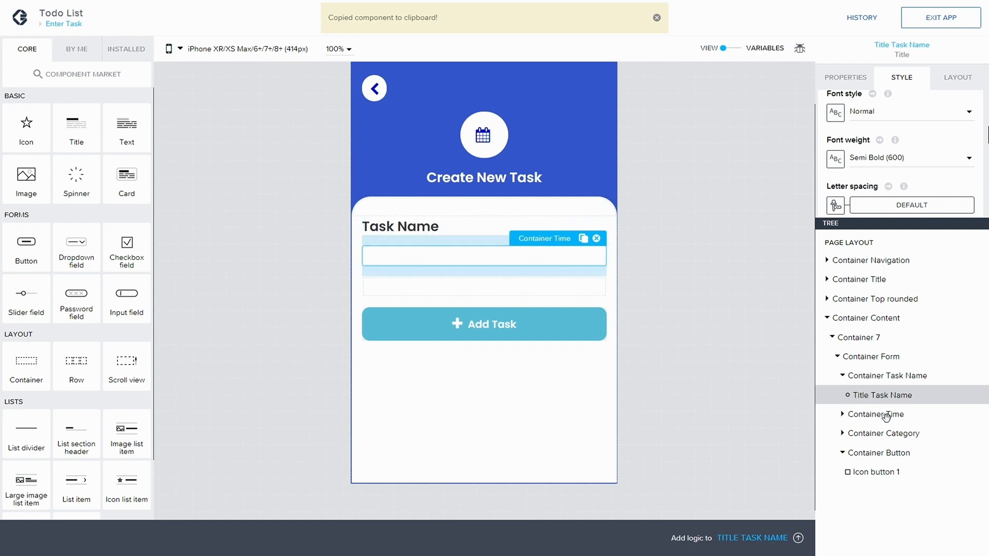
left_click(885, 417)
key("ctrl+v")
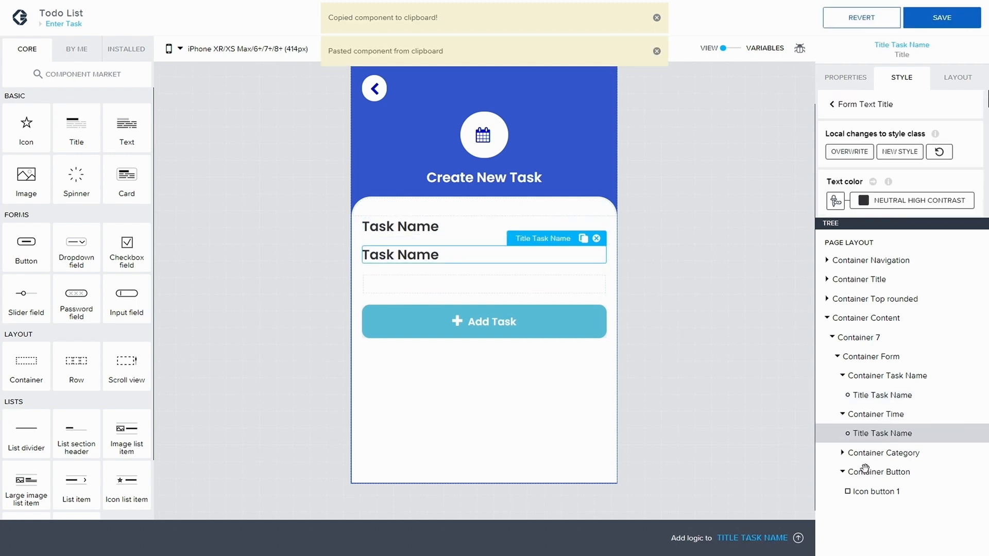
left_click(820, 79)
left_click(884, 87)
left_click(851, 152)
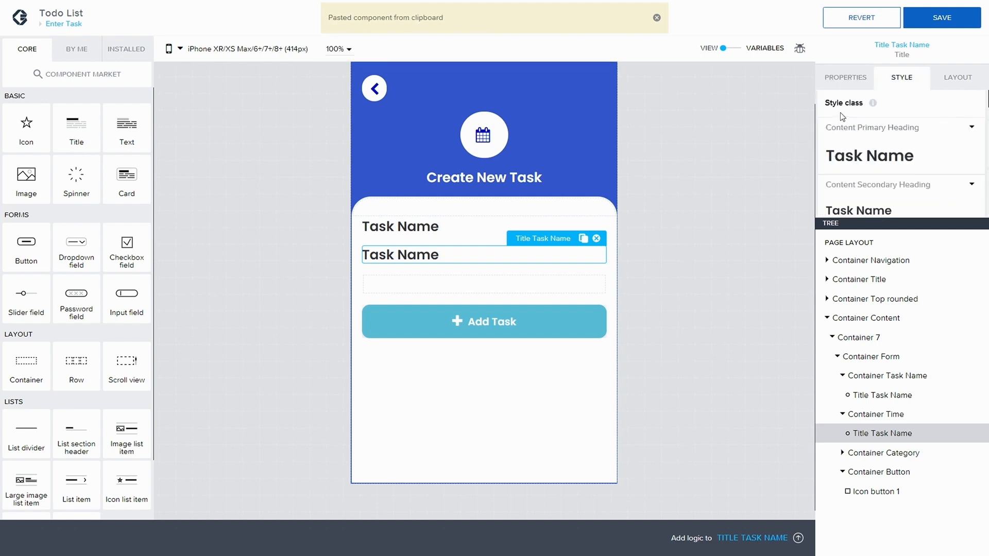
left_click(846, 78)
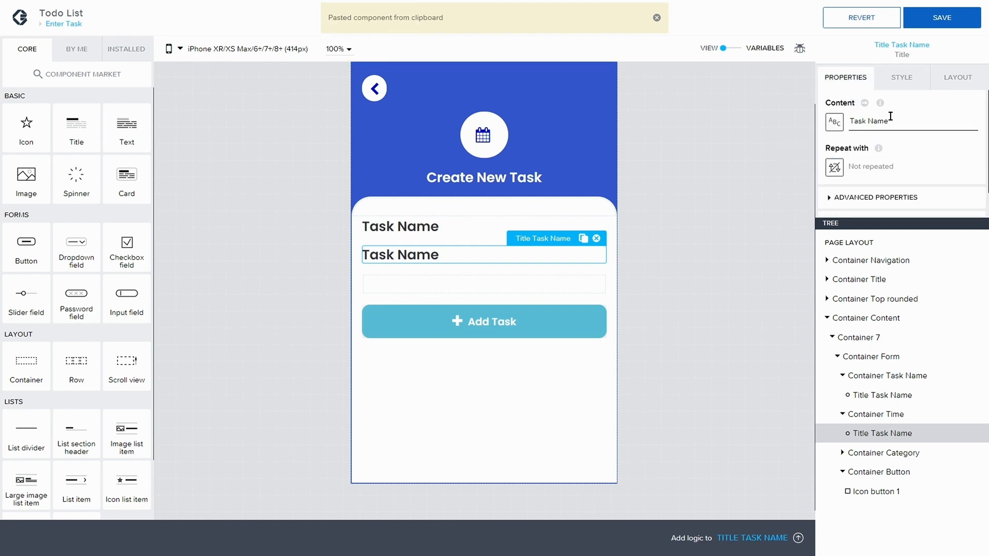
left_click_drag(889, 119, 848, 115)
type("Time")
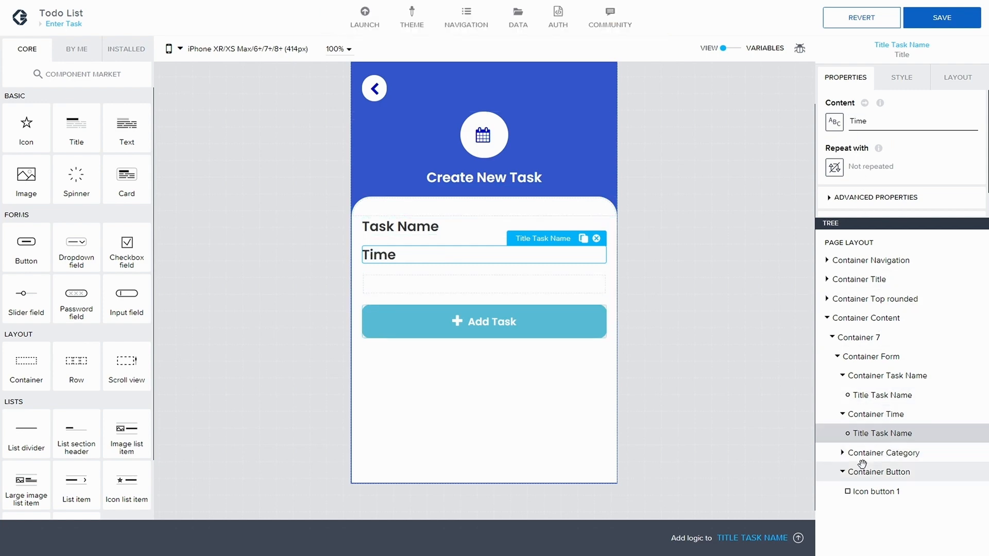
- Paste the copied title into Container Category, set its content to "Category", and save the application
left_click(898, 454)
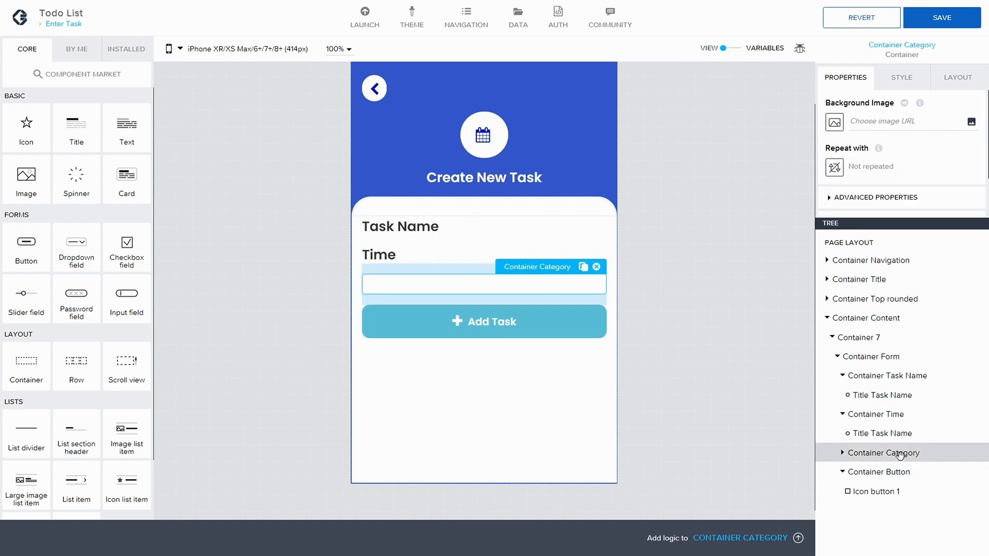
key("ctrl+v")
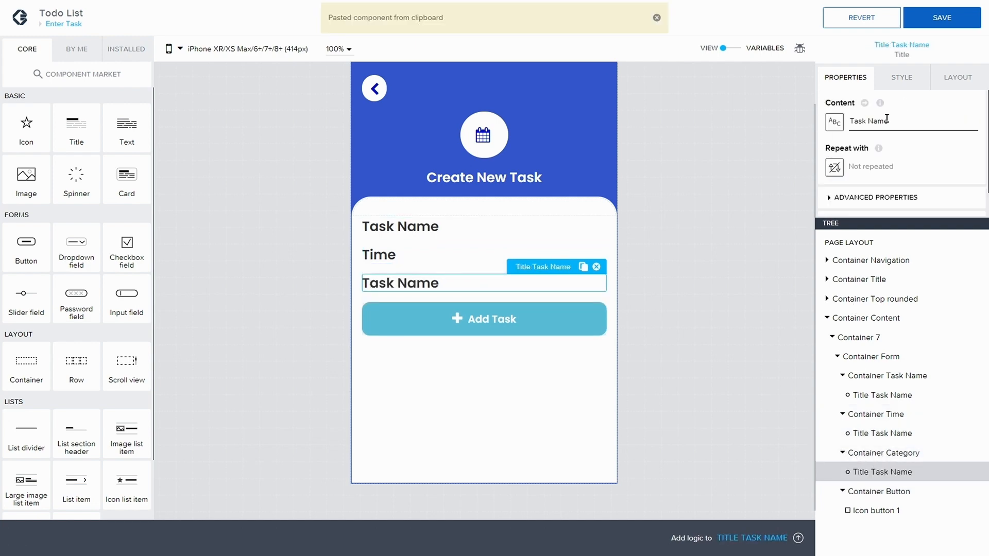
key("BackSpace")
key("BackSpace")
key("BackSpace")
key("BackSpace")
key("BackSpace")
key("BackSpace")
key("BackSpace")
key("BackSpace")
key("BackSpace")
type("Cateogry")
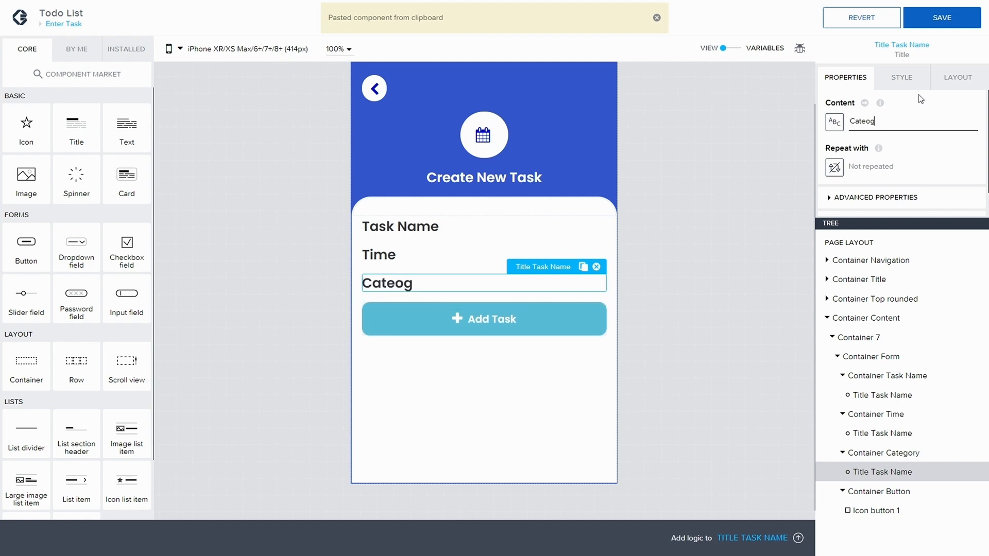
key("BackSpace")
key("BackSpace")
key("BackSpace")
type("gor")
key("BackSpace")
key("BackSpace")
key("BackSpace")
key("BackSpace")
type("egory")
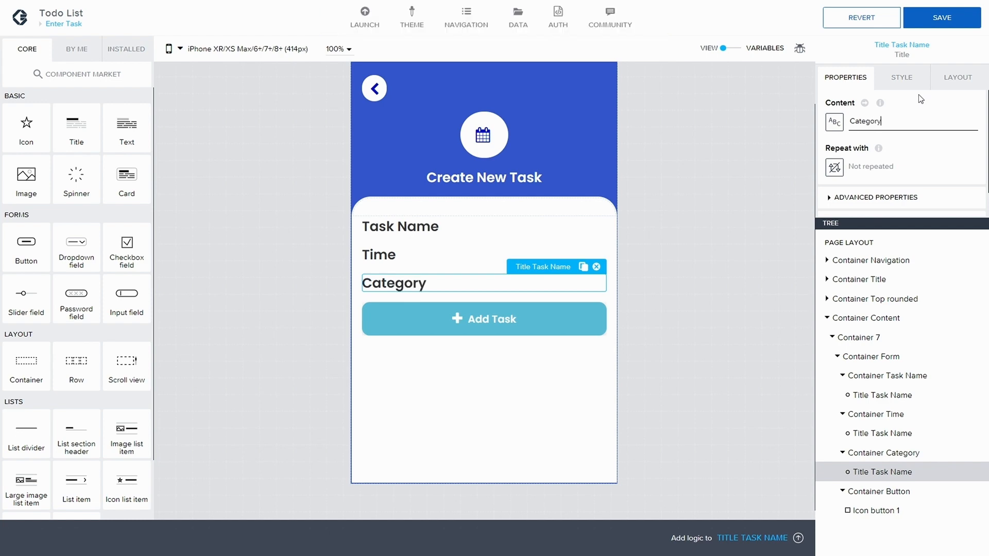
left_click(965, 20)
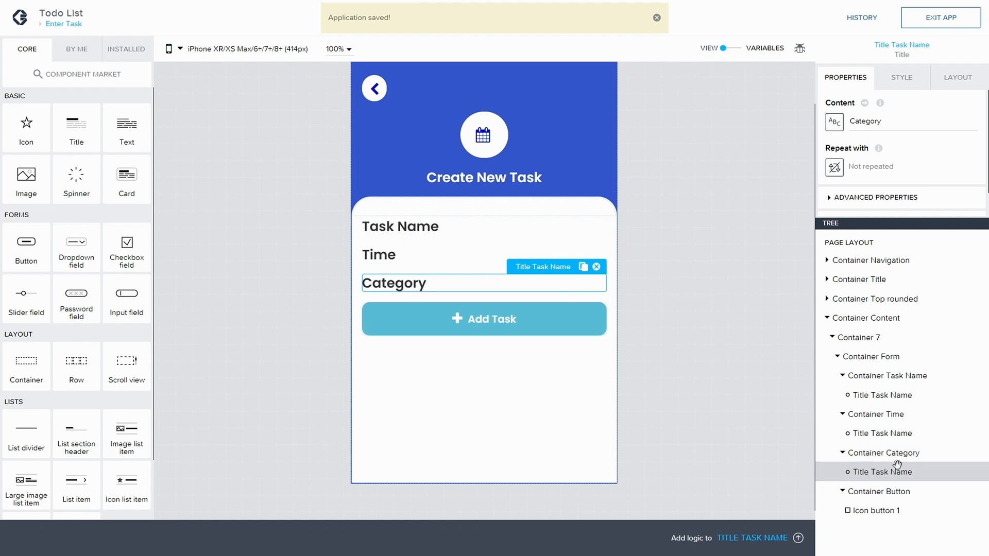
- Set the display name of the title inside Container Time to "Title Time" in its advanced properties
left_click(879, 435)
scroll(834, 184, "down", 1)
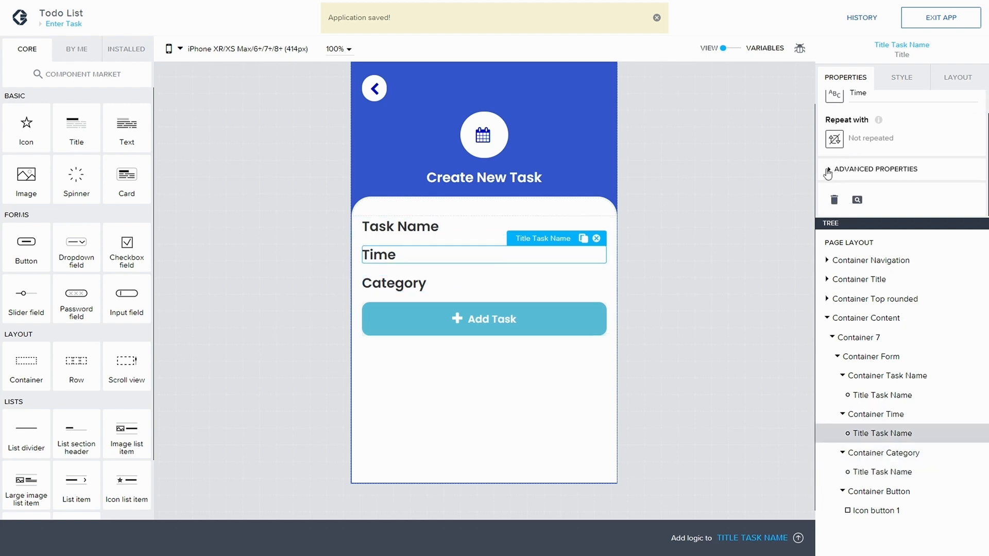
left_click(828, 170)
scroll(870, 190, "down", 1)
left_click_drag(853, 198, 843, 199)
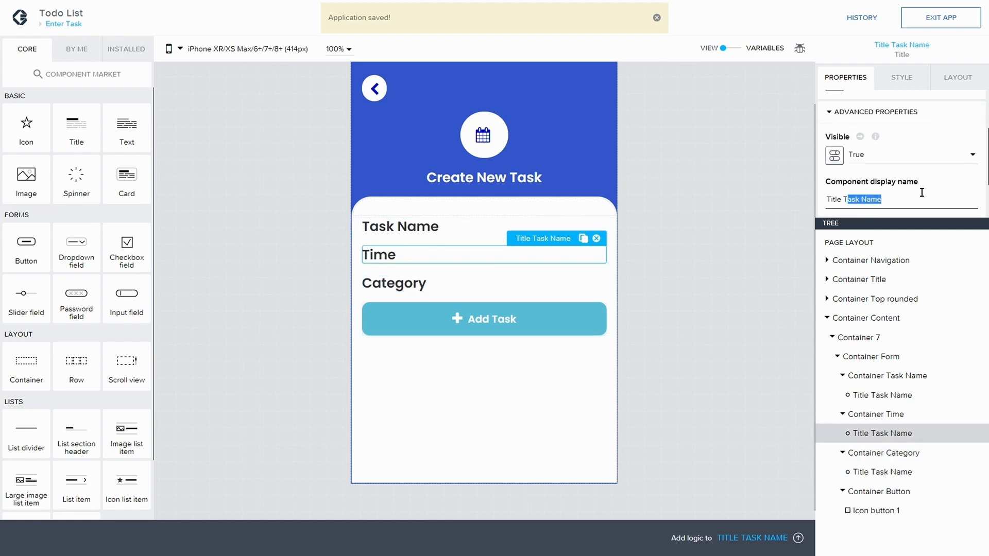
type("Time")
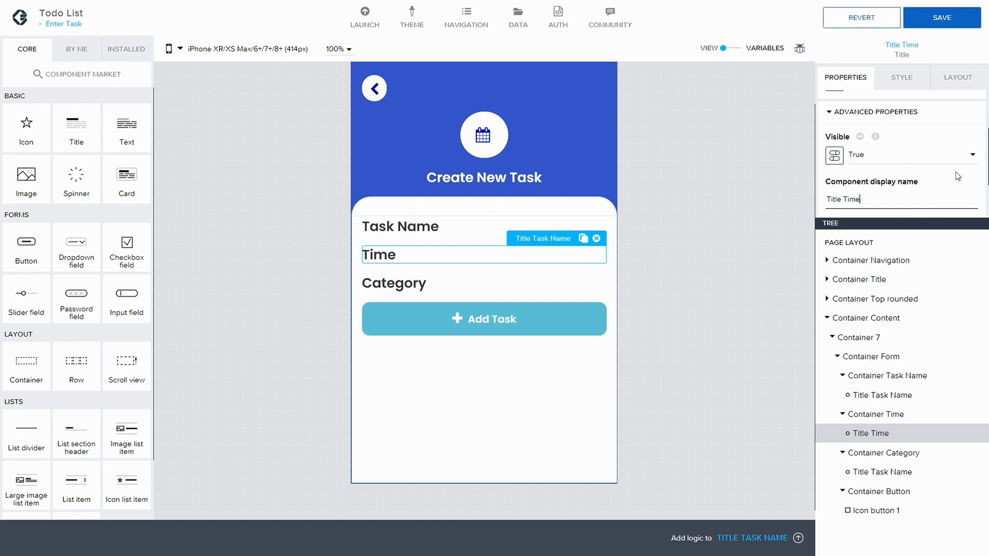
- Set the display name of the title inside Container Category to "Title Category", and save the application
left_click(905, 471)
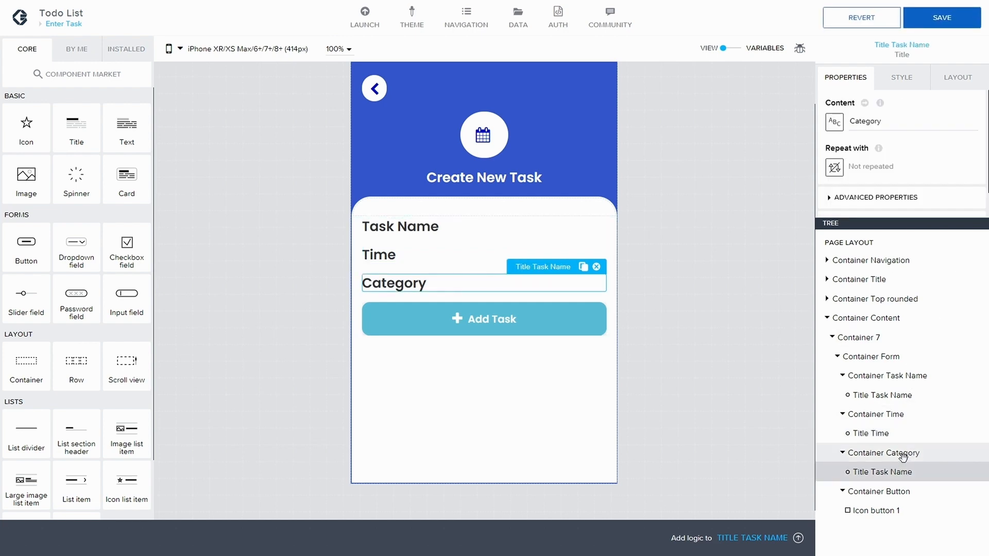
scroll(839, 177, "down", 1)
left_click(837, 173)
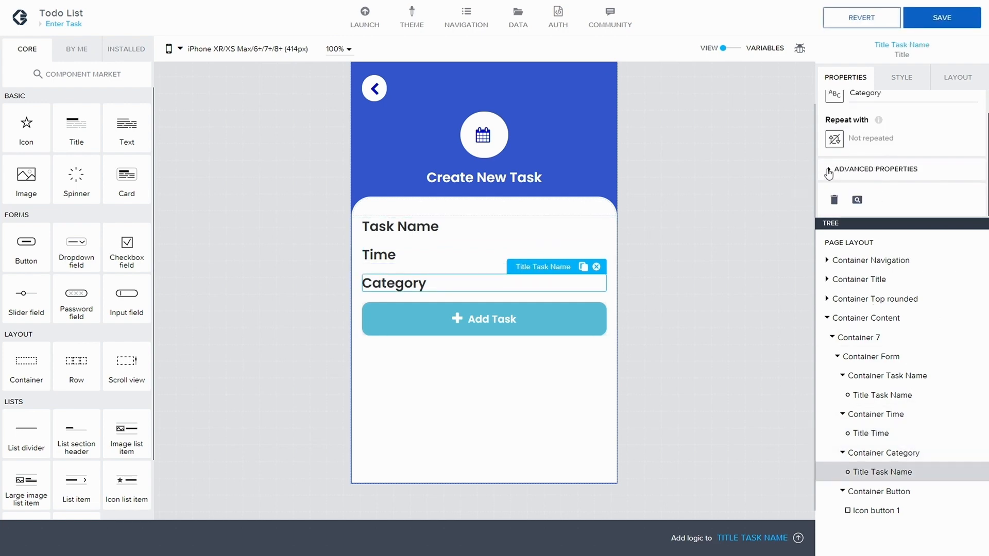
scroll(869, 178, "down", 2)
scroll(868, 177, "down", 1)
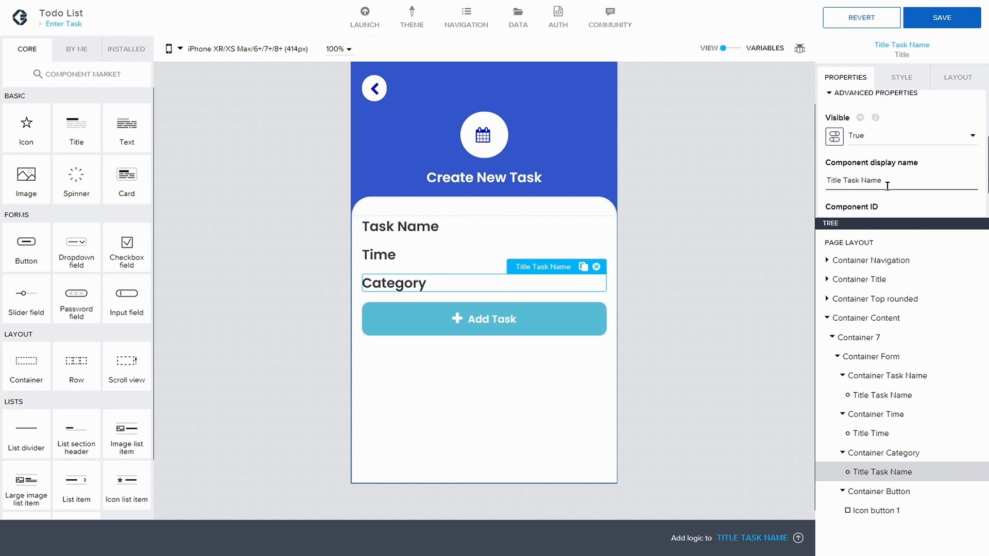
left_click_drag(883, 180, 850, 179)
type("Cateogr")
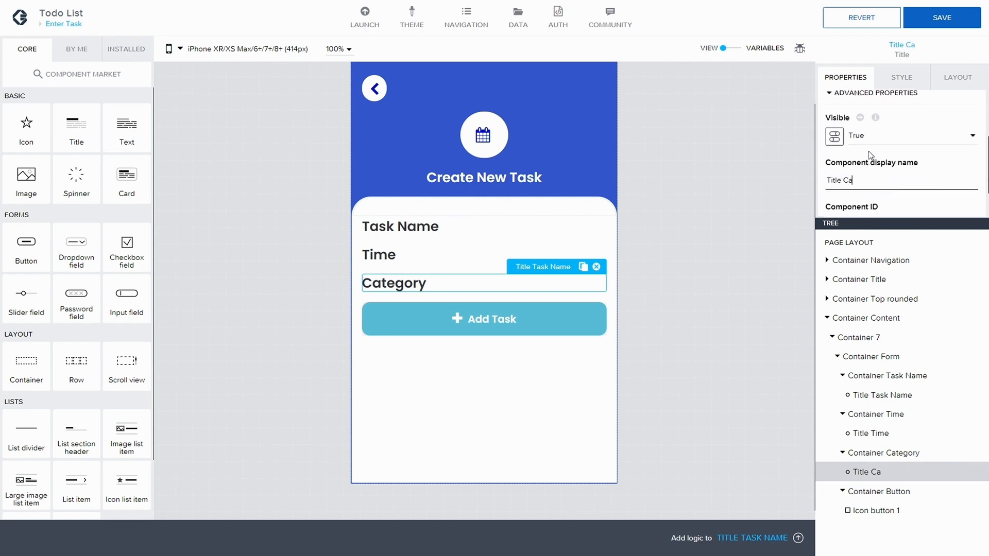
key("BackSpace")
key("BackSpace")
key("BackSpace")
type("gory")
left_click(972, 28)
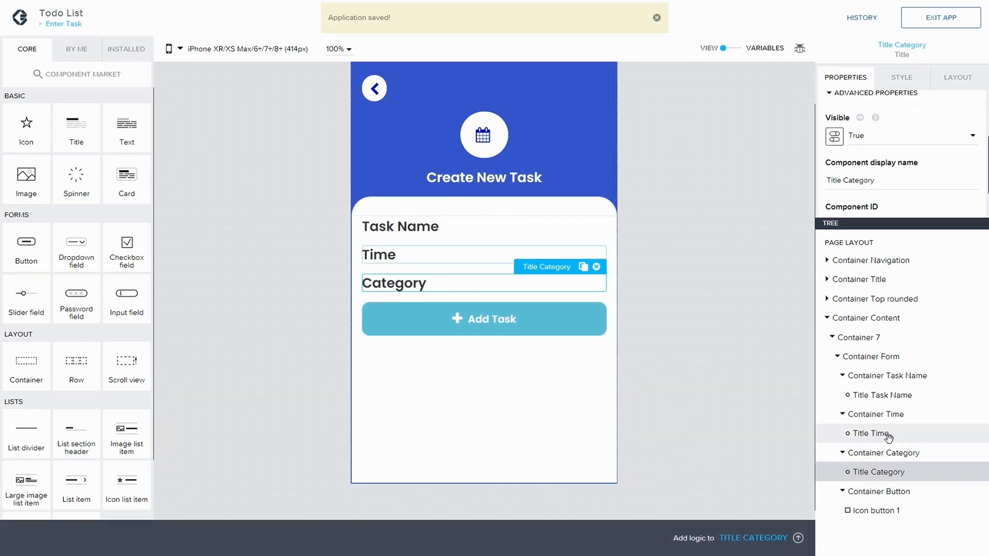
- Add a primitive Input component below Title Task Name inside Container Task Name in the component tree
left_click(842, 453)
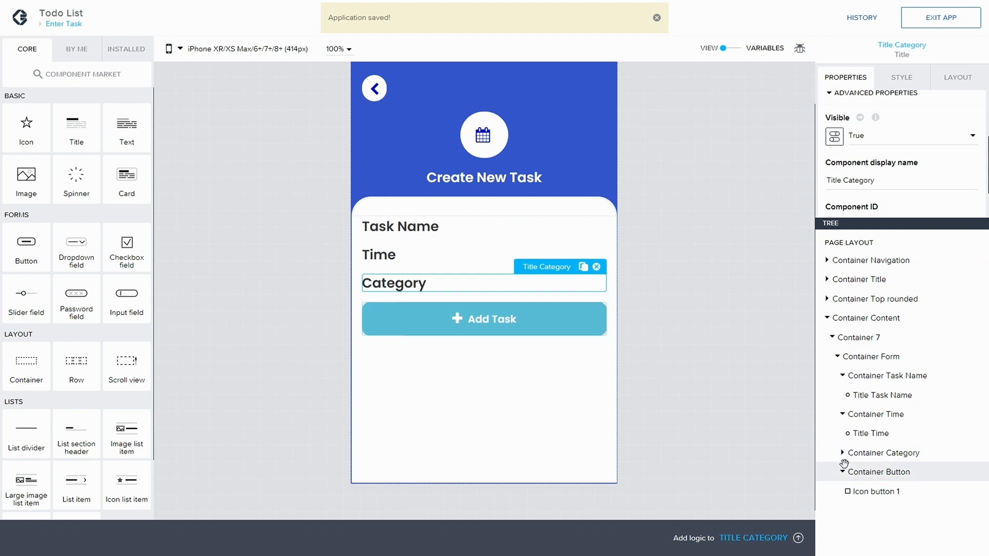
left_click(856, 394)
scroll(43, 431, "down", 2)
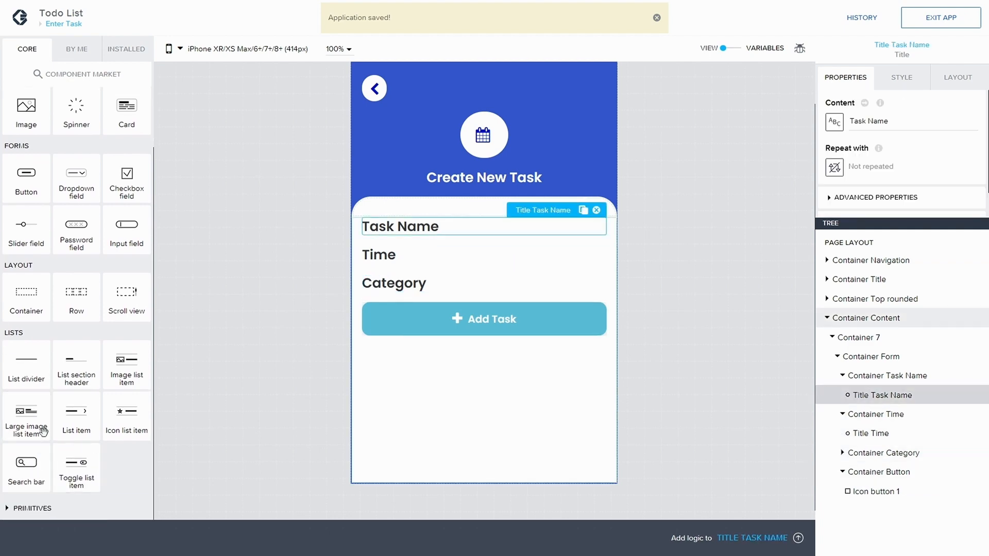
left_click(8, 510)
scroll(21, 489, "down", 2)
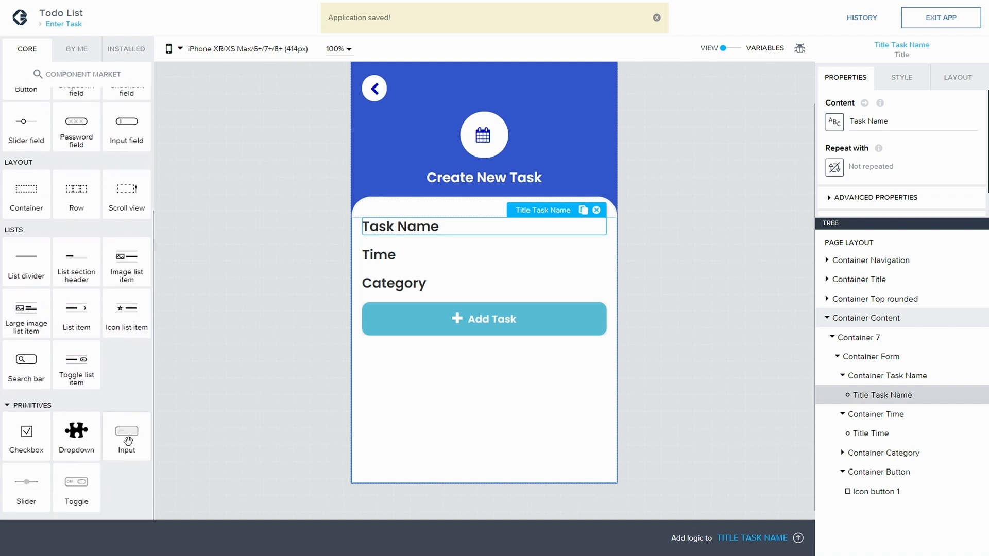
left_click_drag(127, 441, 945, 410)
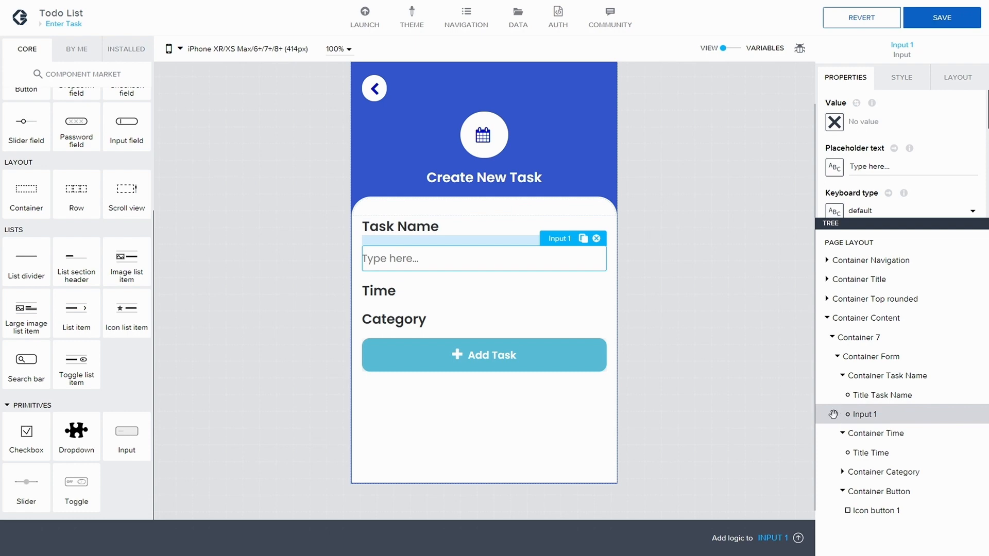
- Clear the default placeholder text of Input 1 in Container Task Name
scroll(914, 100, "down", 1)
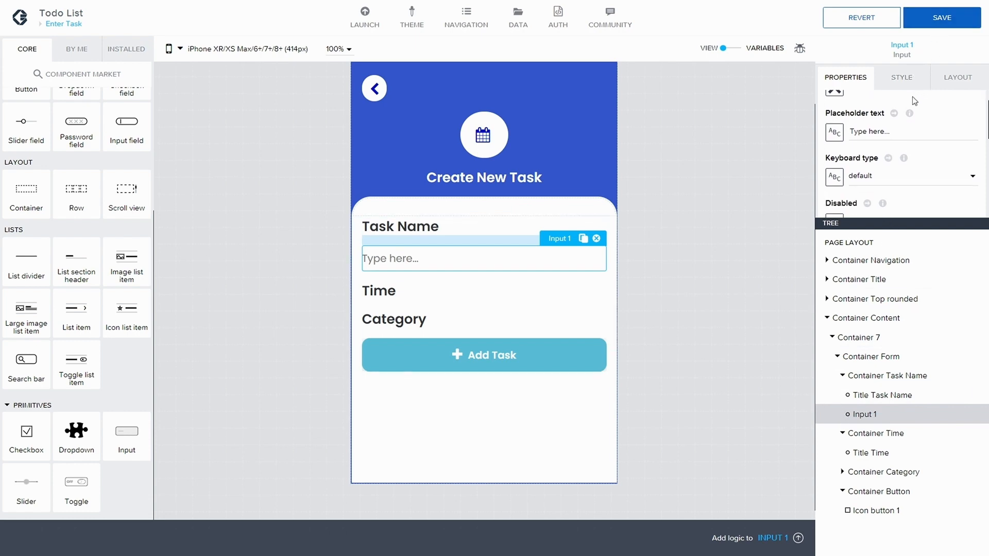
scroll(914, 101, "up", 1)
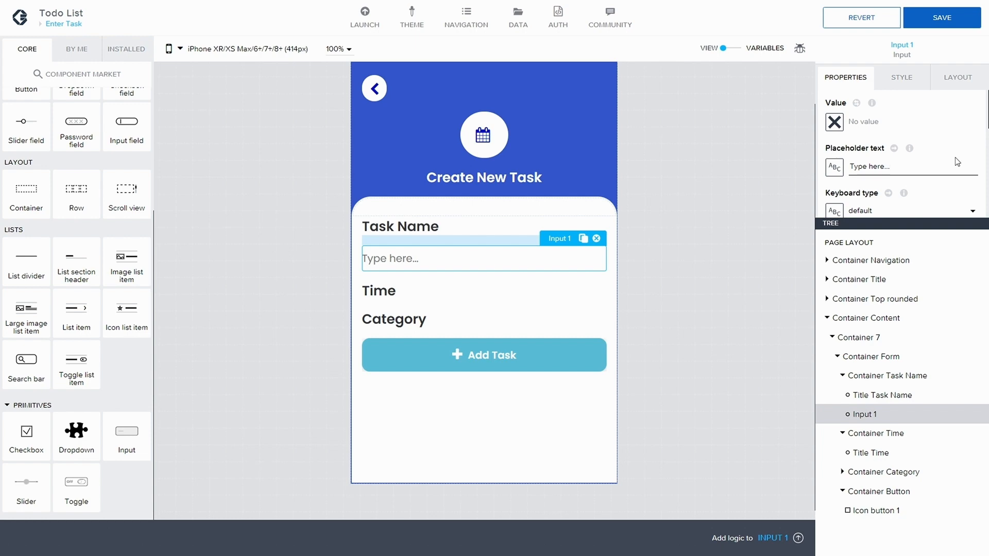
type("e")
key("BackSpace")
key("BackSpace")
key("BackSpace")
key("BackSpace")
key("BackSpace")
key("BackSpace")
key("BackSpace")
key("BackSpace")
key("BackSpace")
key("BackSpace")
key("BackSpace")
key("BackSpace")
key("BackSpace")
type("ex.")
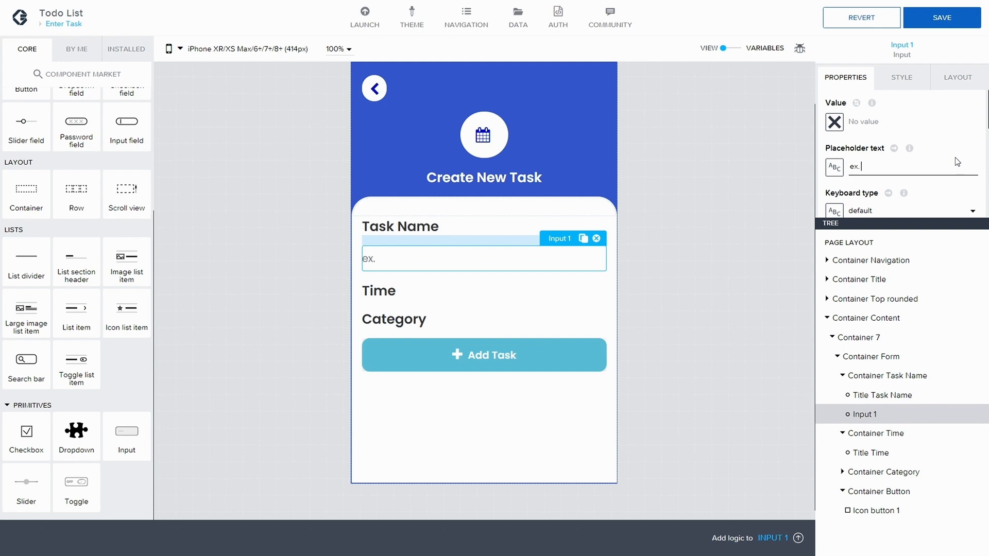
type(" Repl all email")
key("BackSpace")
key("BackSpace")
key("BackSpace")
key("BackSpace")
key("BackSpace")
key("BackSpace")
key("BackSpace")
key("BackSpace")
key("BackSpace")
key("BackSpace")
key("BackSpace")
key("BackSpace")
key("BackSpace")
key("BackSpace")
key("BackSpace")
key("BackSpace")
key("BackSpace")
- Set the placeholder text of Input 1 to "Enter a task name" and save the application
type("Enter a tex")
key("BackSpace")
key("BackSpace")
type("ask name")
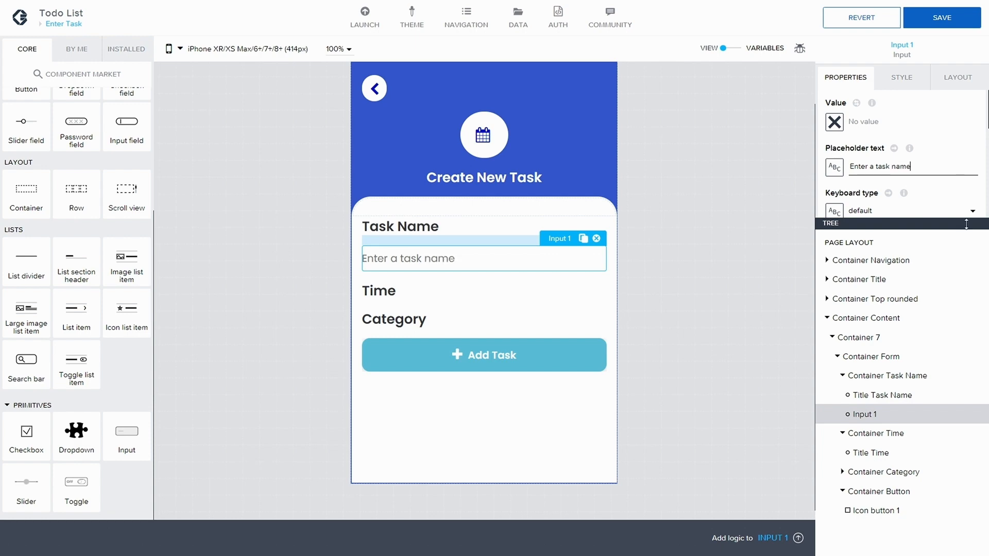
left_click(927, 145)
key("ctrl+s")
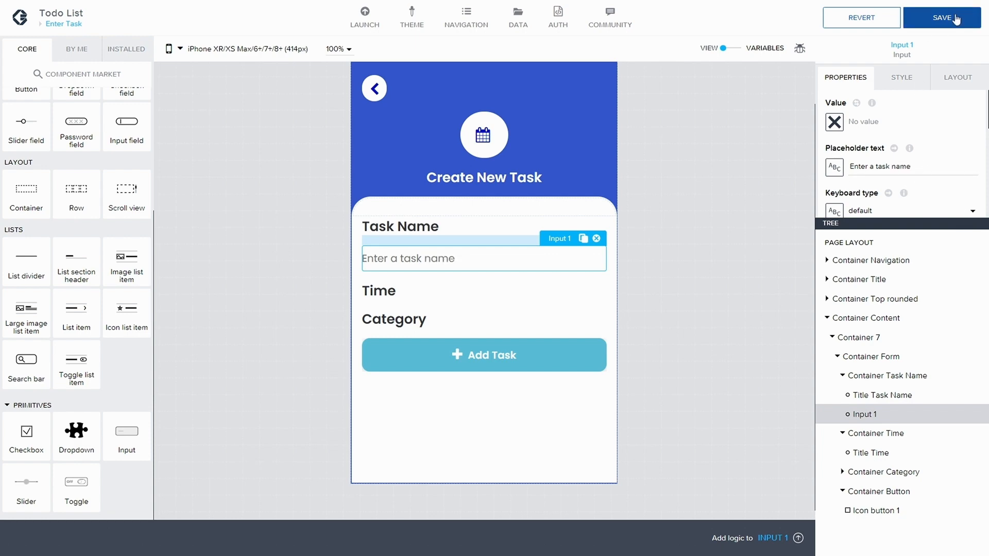
left_click(901, 77)
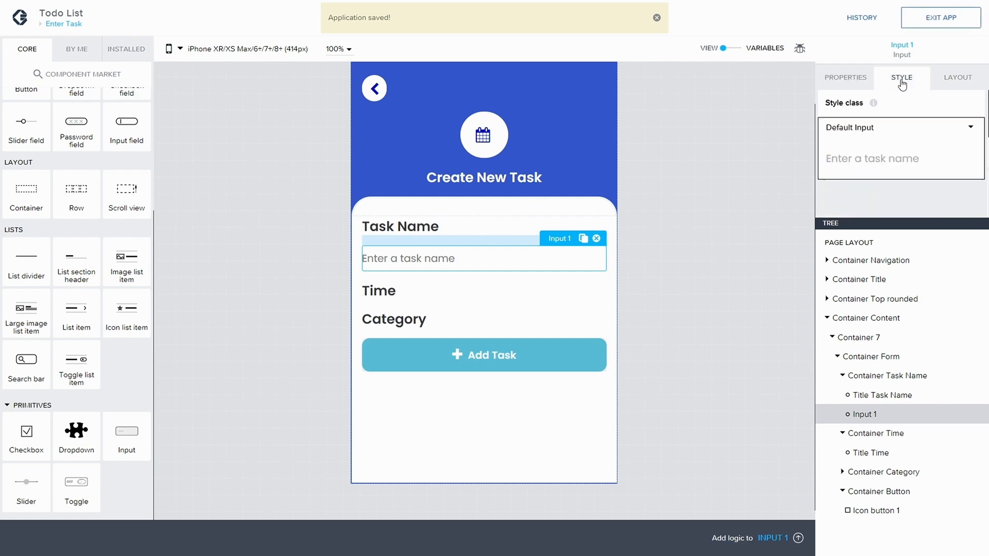
left_click(969, 129)
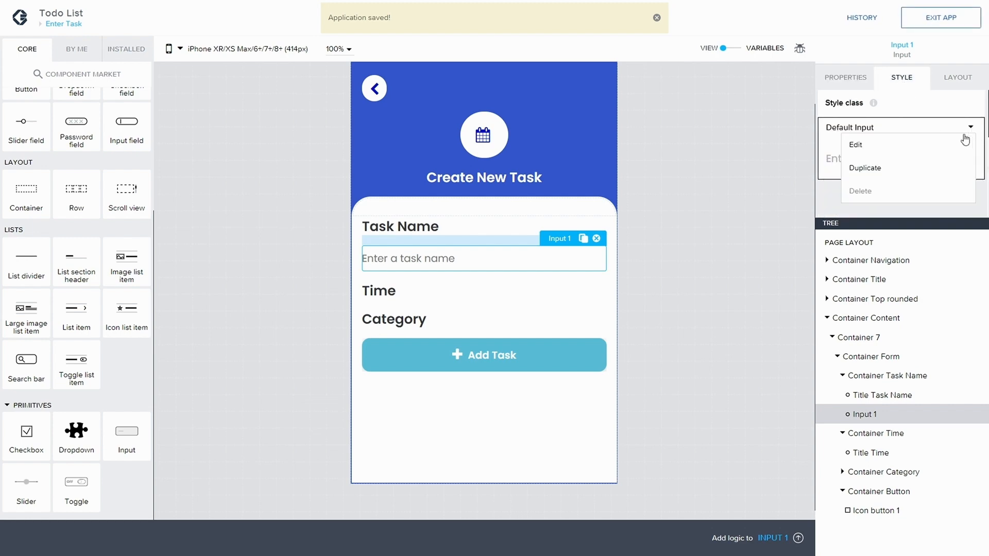
left_click(888, 167)
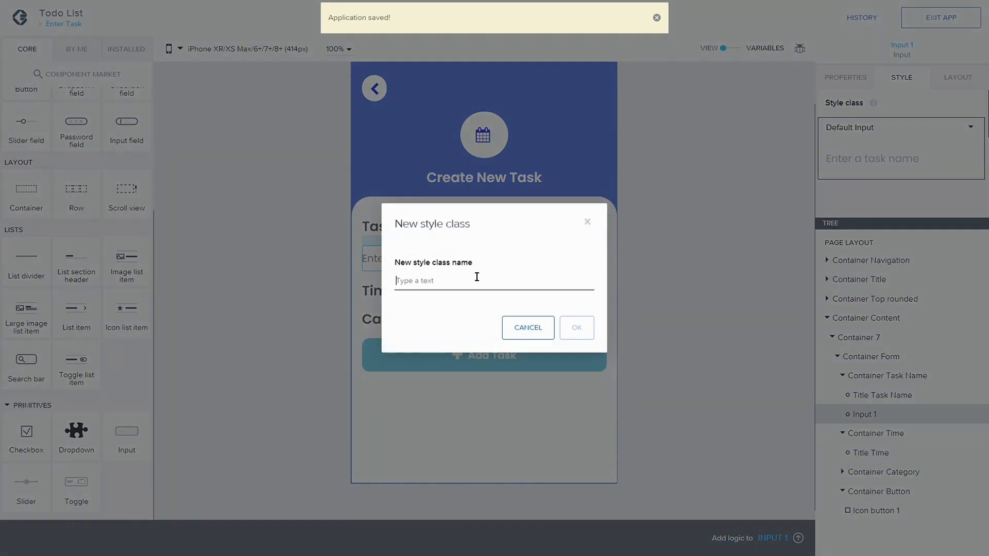
left_click(531, 326)
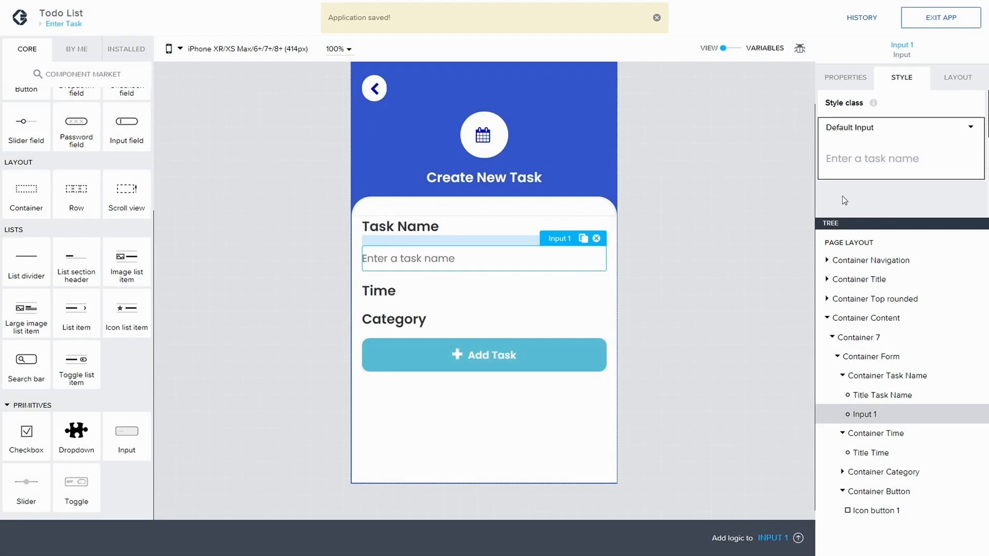
- Open the Default Input style class of Input 1 for editing
left_click(962, 131)
left_click(907, 148)
scroll(911, 152, "down", 2)
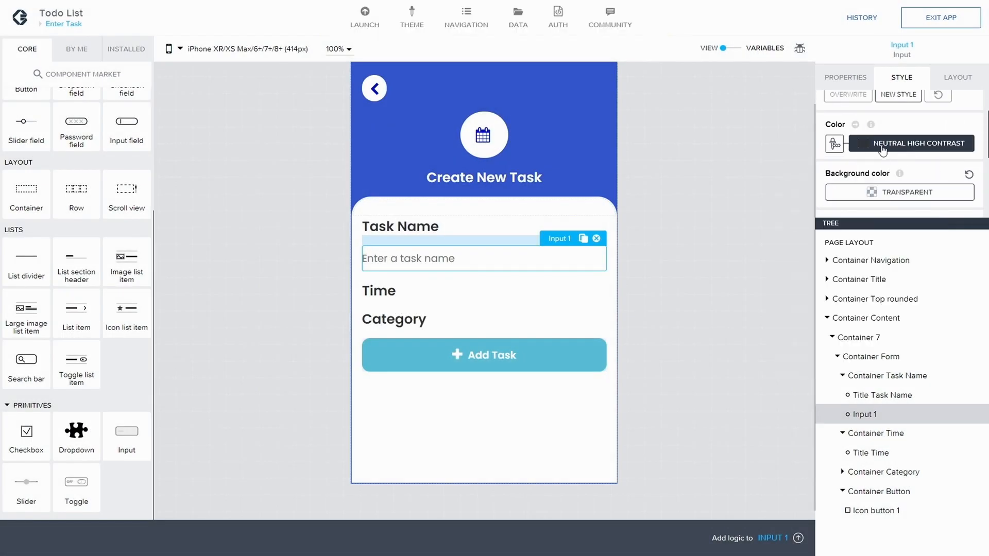
- Try White and Neutral low contrast as the text color of Input 1, and return it to Neutral high contrast
left_click(882, 150)
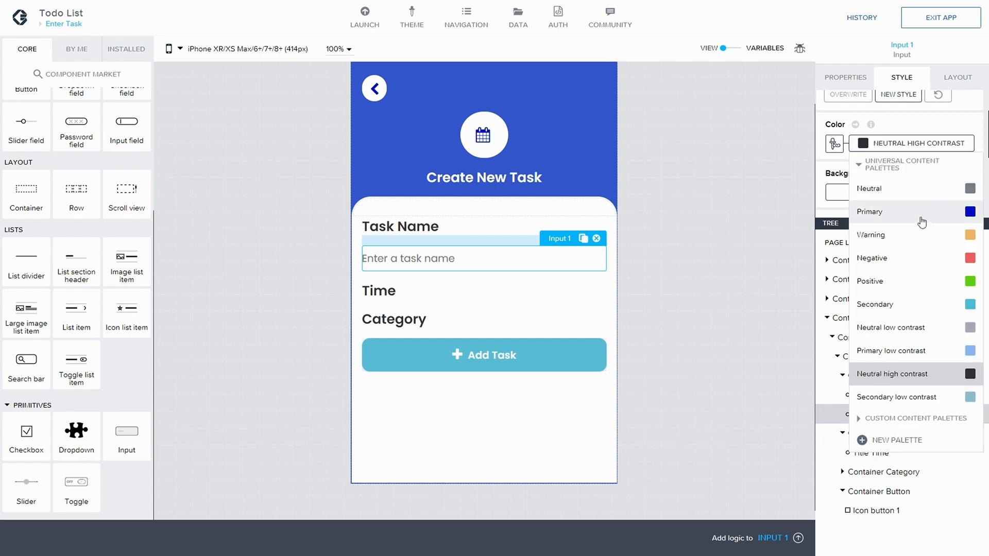
left_click(865, 423)
left_click(885, 438)
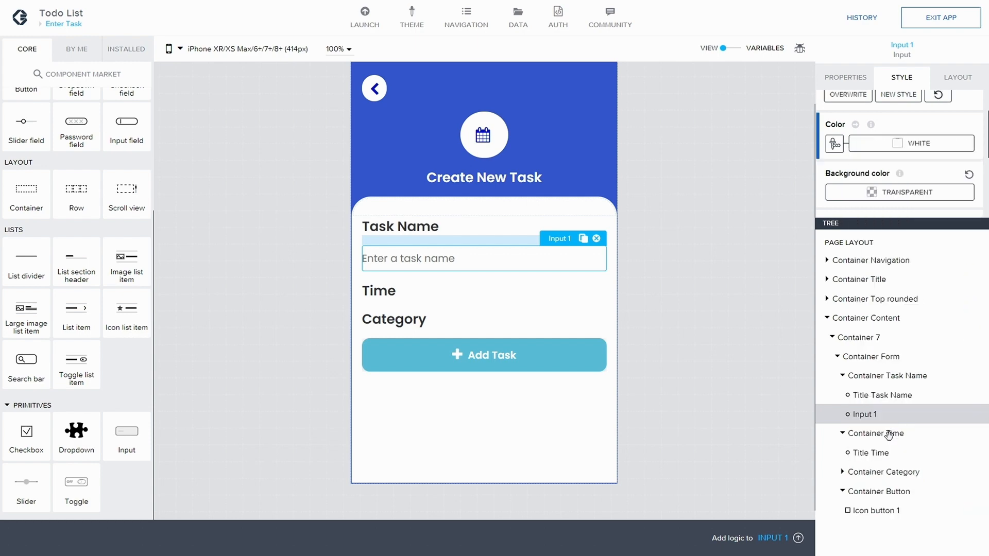
mouse_move(900, 175)
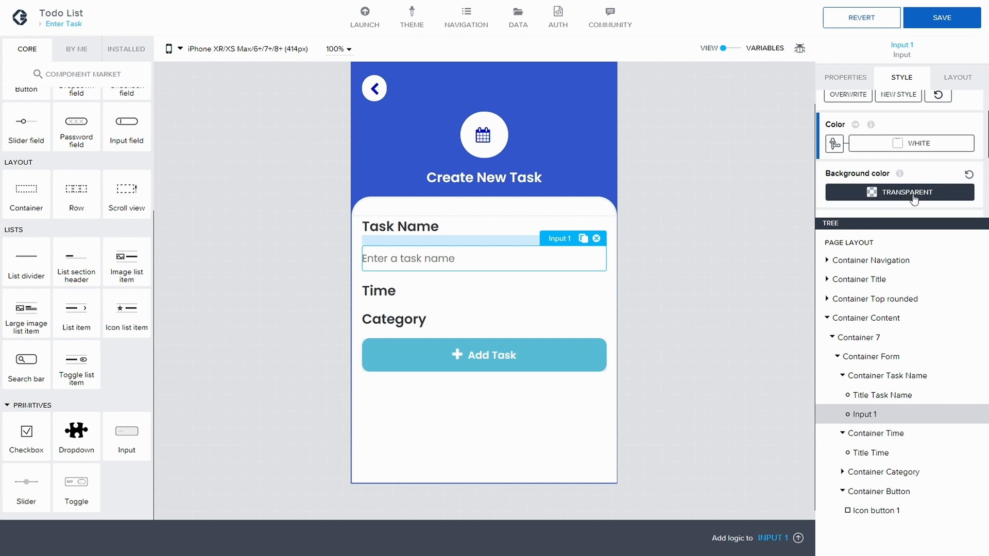
left_click(889, 148)
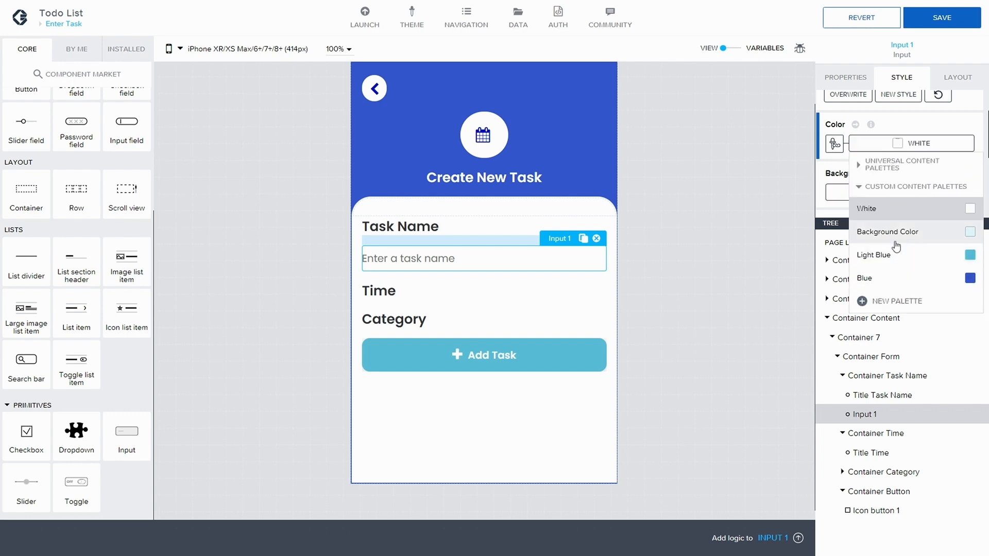
left_click(859, 168)
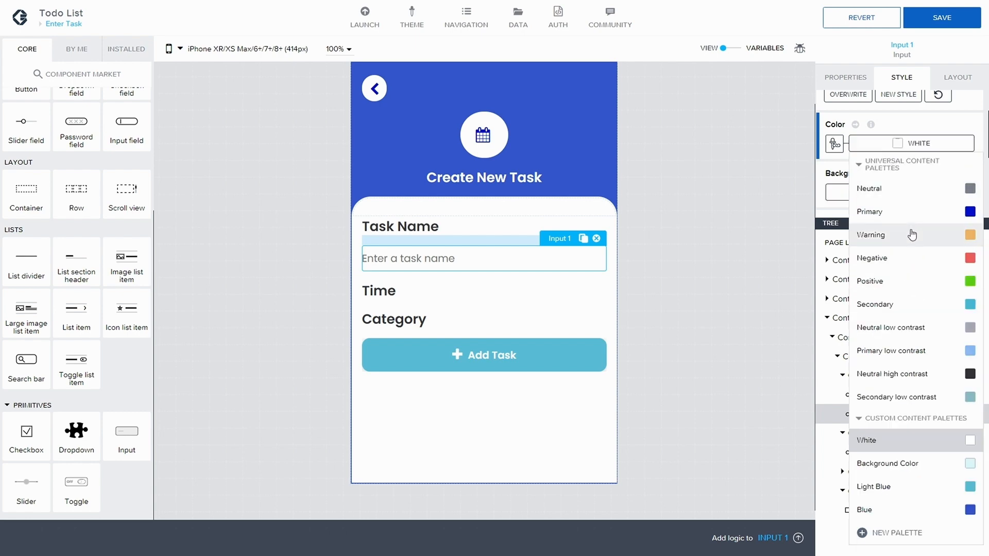
left_click(924, 334)
left_click(912, 143)
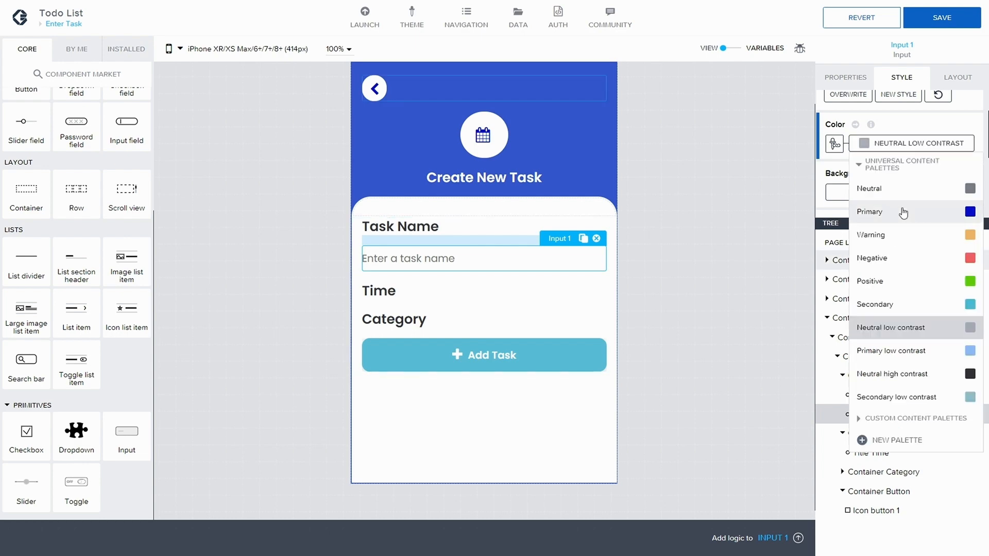
left_click(916, 373)
- Set the background color of Input 1 to Level 1 Background
scroll(899, 178, "down", 1)
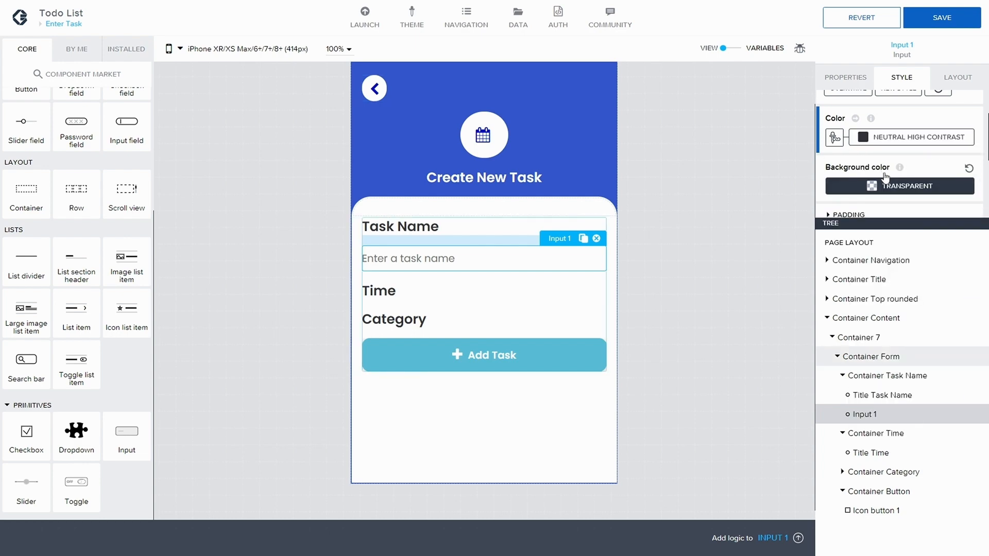
left_click(899, 172)
left_click(899, 265)
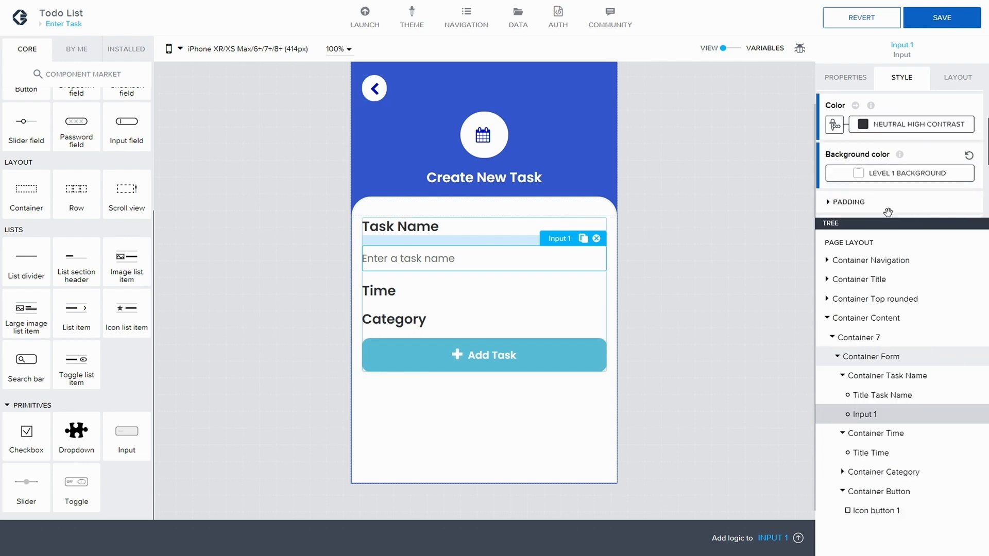
- Set the top padding of Input 1 to M (12px) and its left padding to L (16px)
scroll(828, 170, "down", 2)
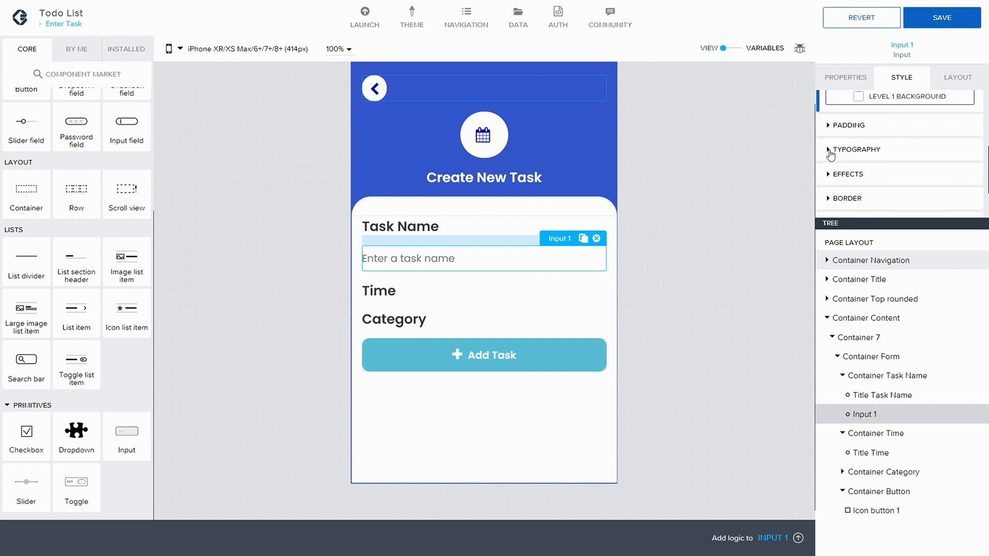
left_click(827, 129)
left_click(862, 175)
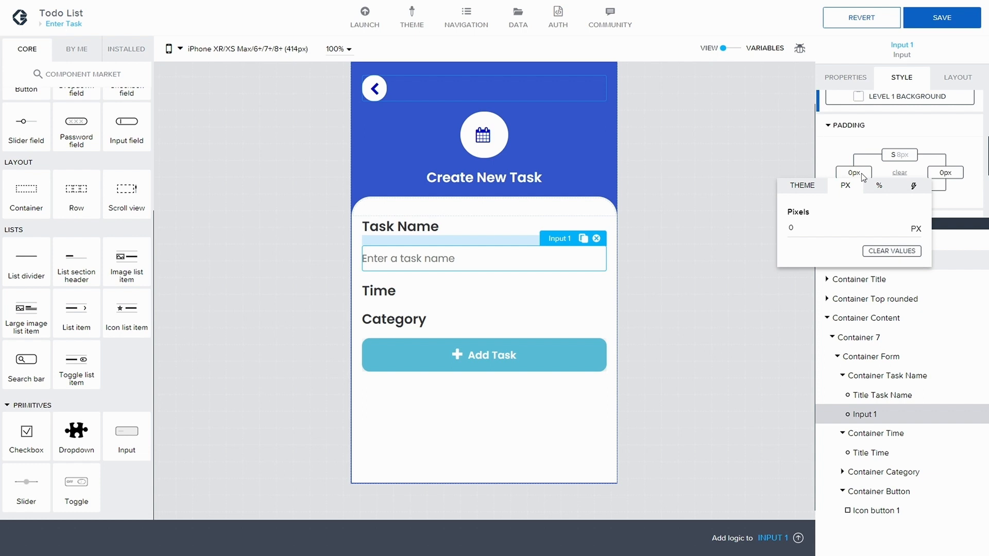
left_click(901, 153)
left_click(905, 157)
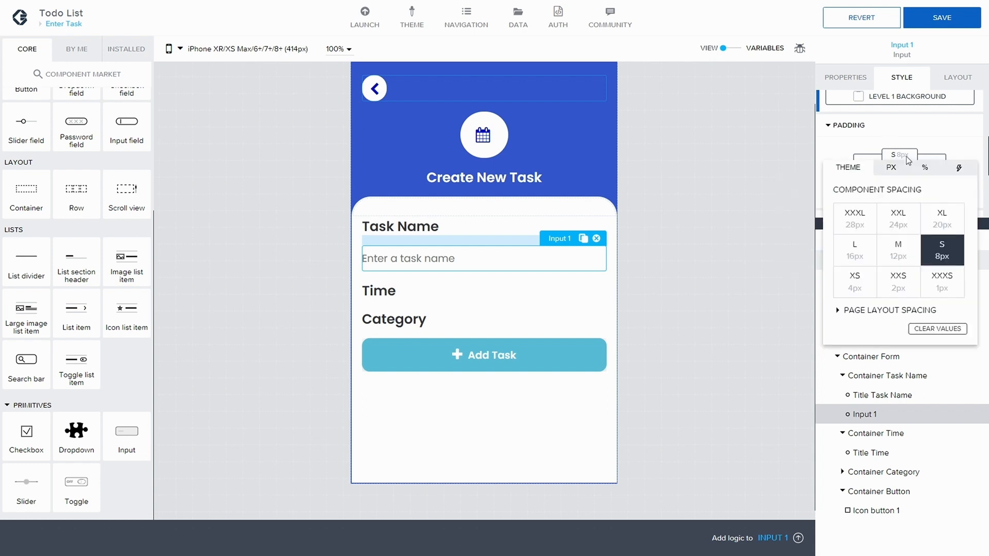
left_click(898, 250)
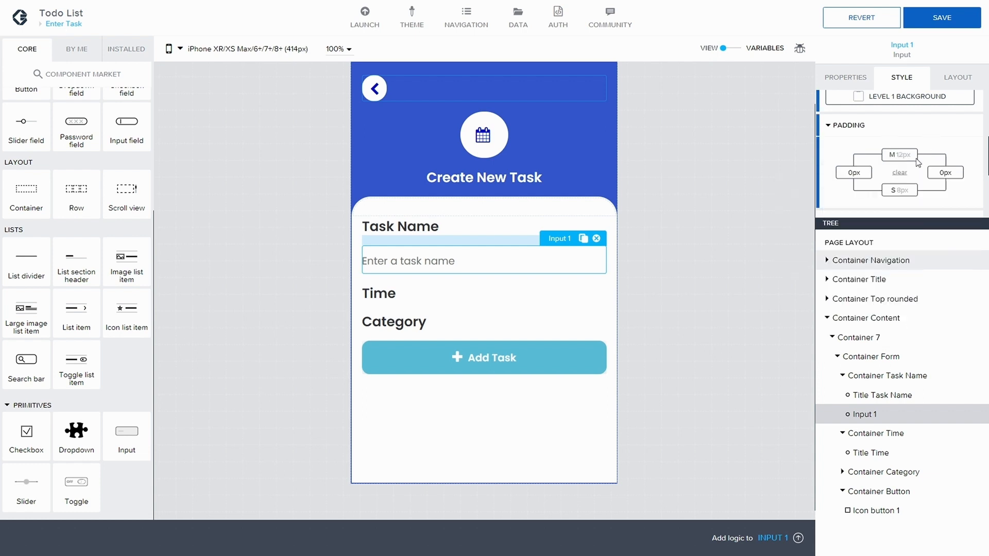
left_click(852, 176)
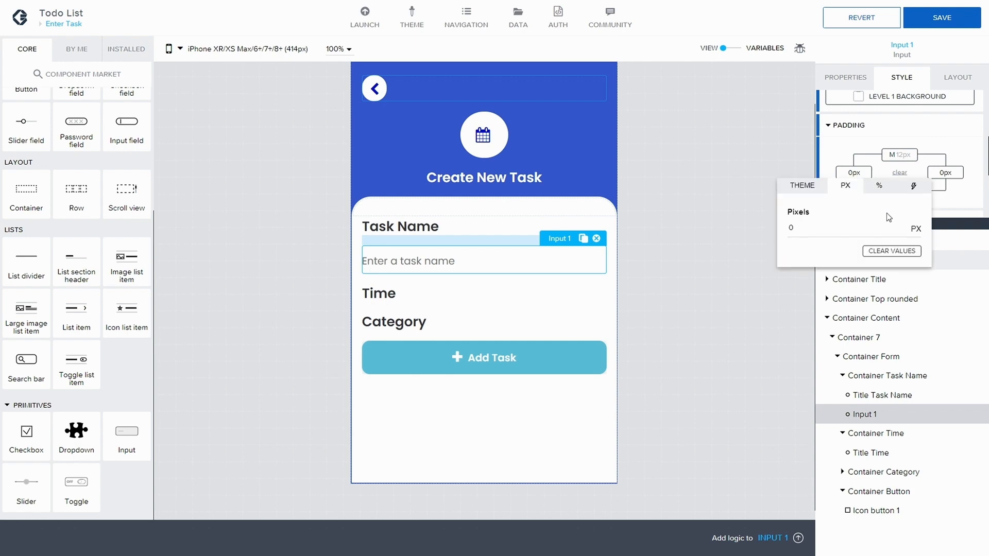
left_click(802, 193)
left_click(811, 268)
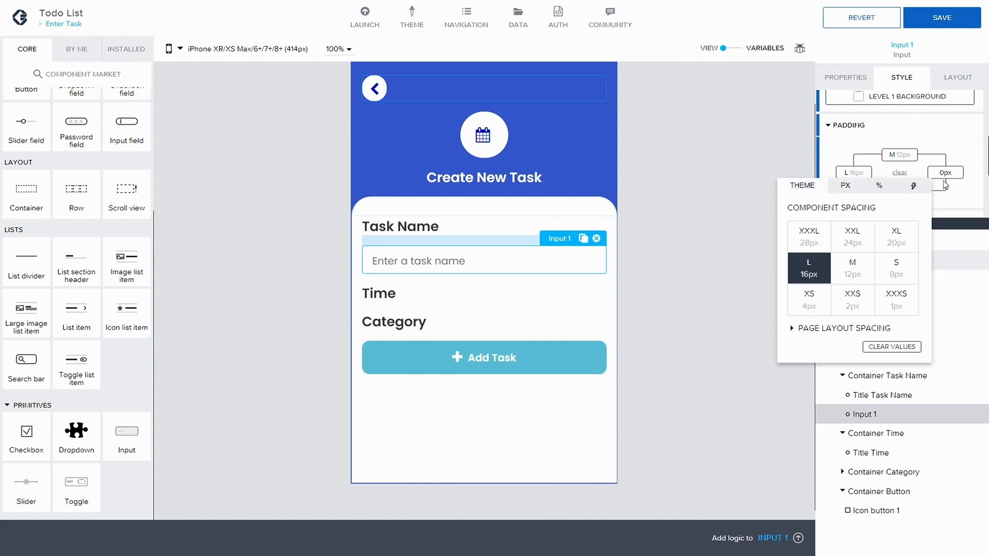
- Set the task name input's right padding to L (16px) and its bottom padding to M (12px)
left_click(944, 172)
left_click(859, 186)
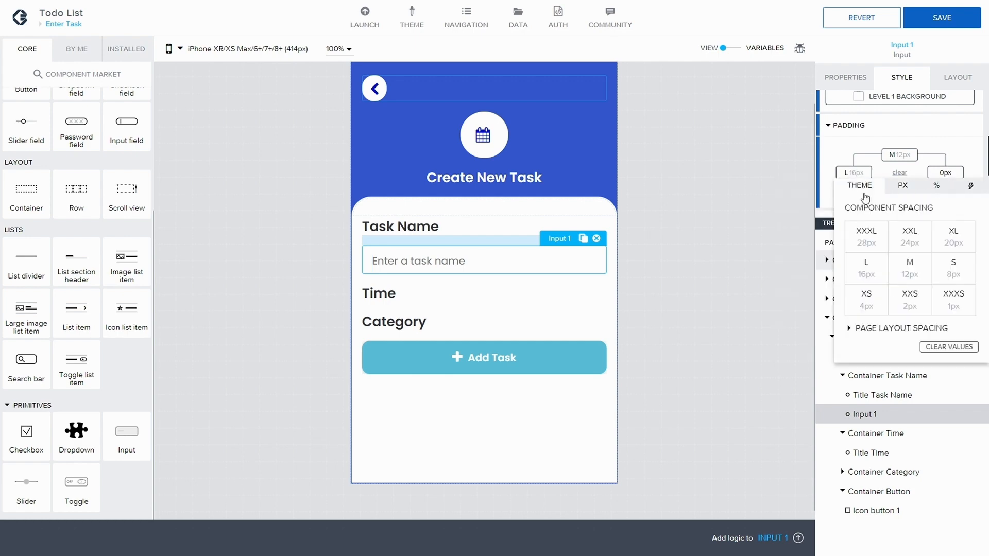
left_click(865, 265)
left_click(898, 193)
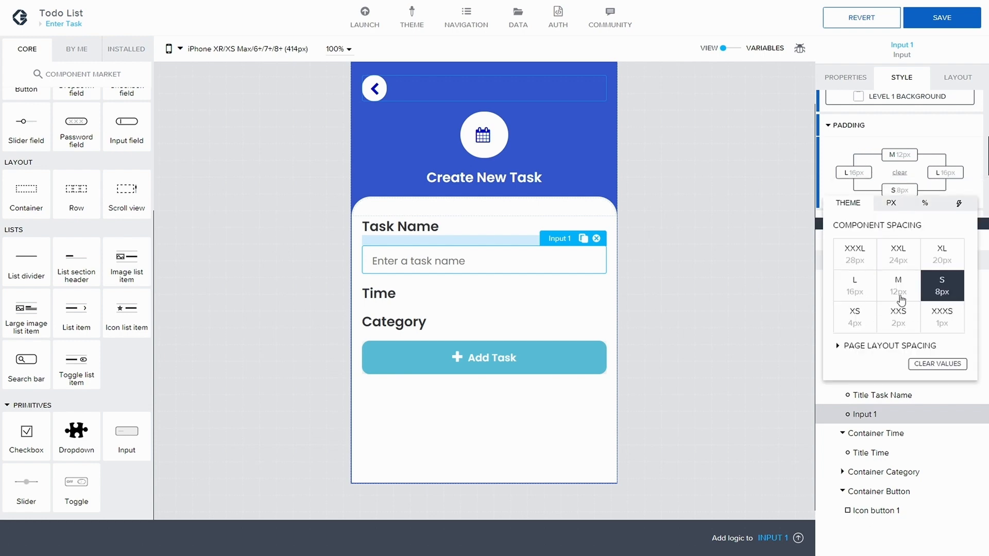
left_click(897, 292)
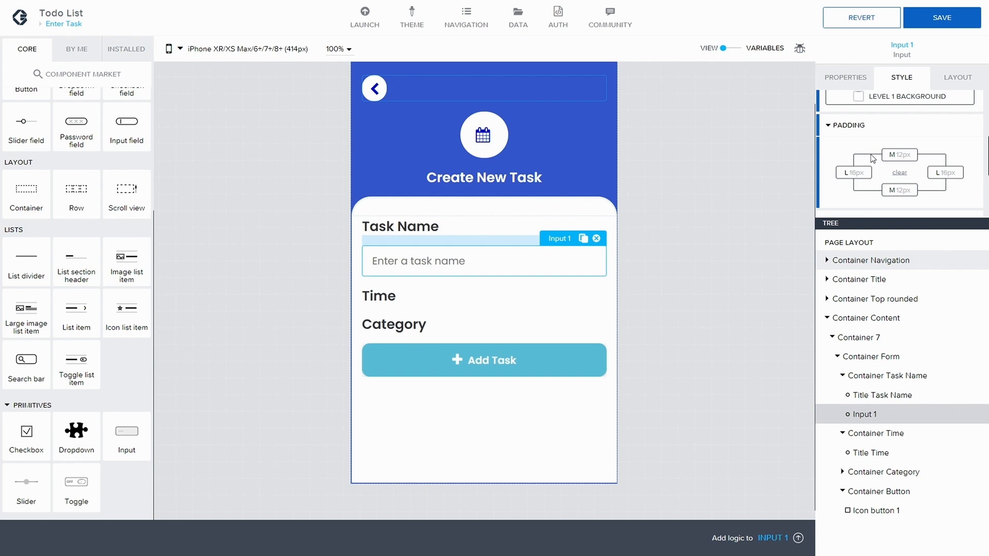
- Set the typography text size of the task name input to Text M
scroll(941, 198, "down", 2)
left_click(855, 147)
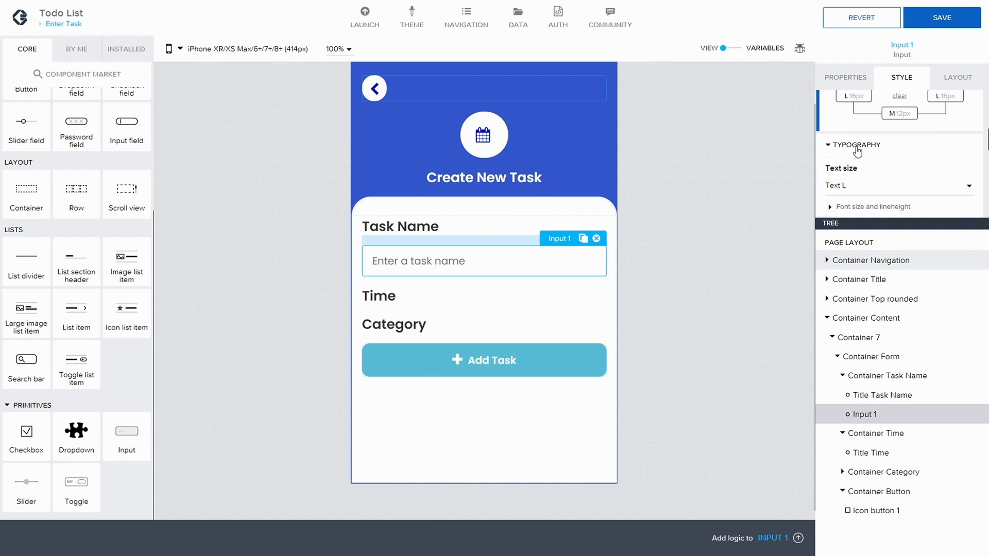
scroll(857, 139, "down", 1)
left_click(860, 135)
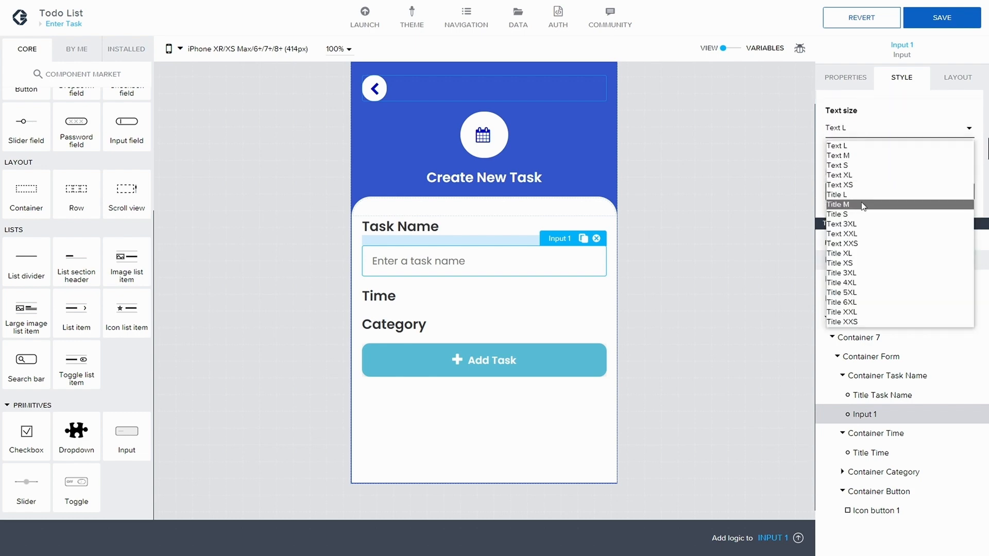
left_click(866, 155)
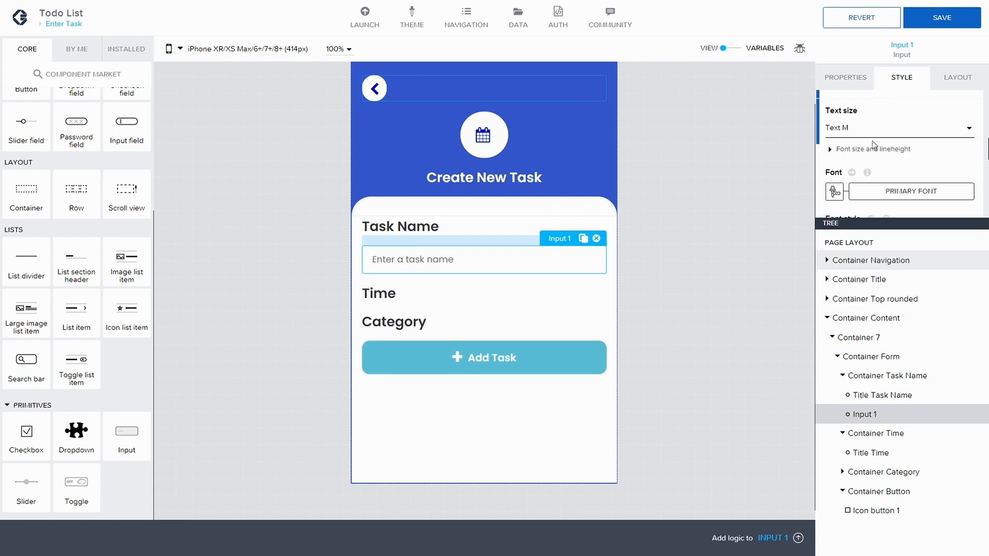
- Open the shape settings of the task name input and show its individual corners
scroll(882, 144, "down", 3)
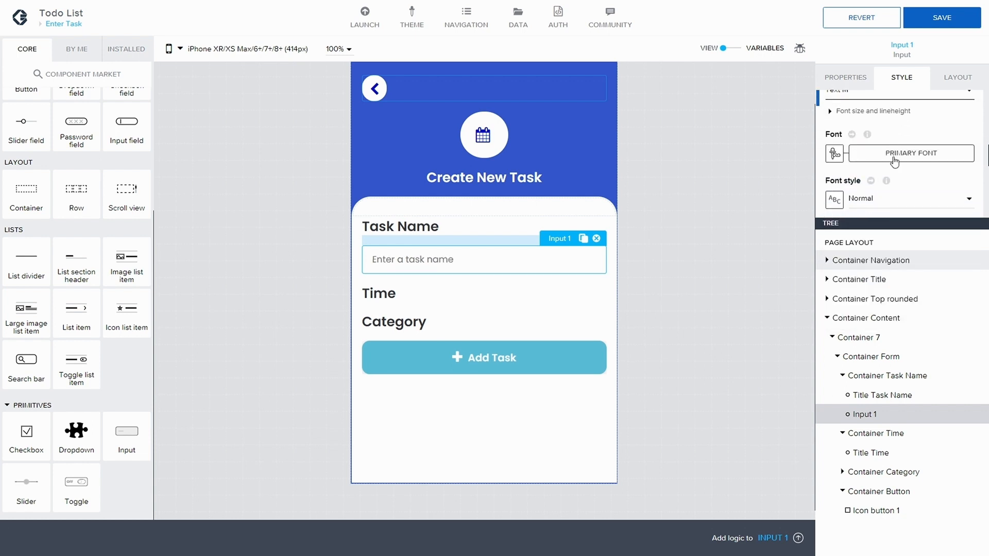
mouse_move(896, 154)
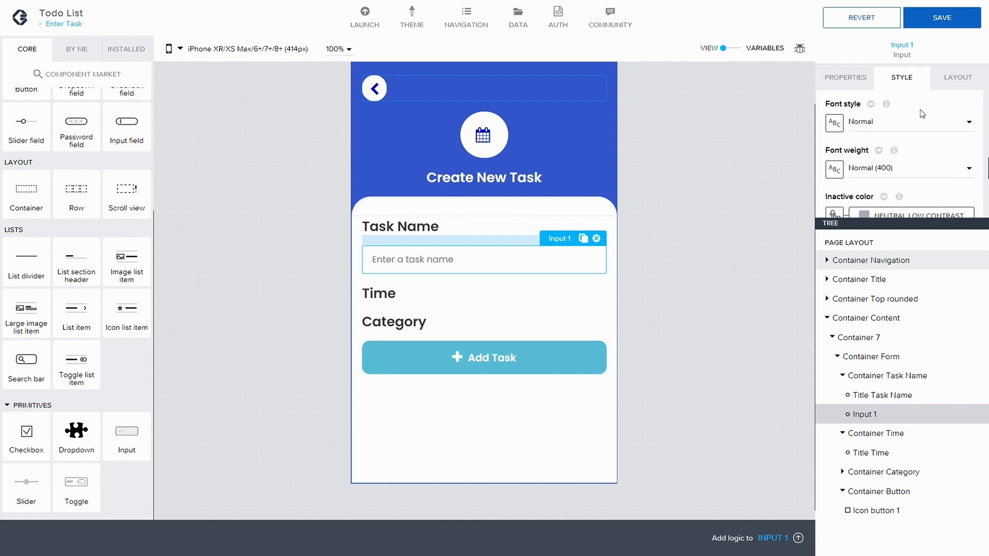
scroll(916, 124, "up", 2)
scroll(913, 120, "down", 7)
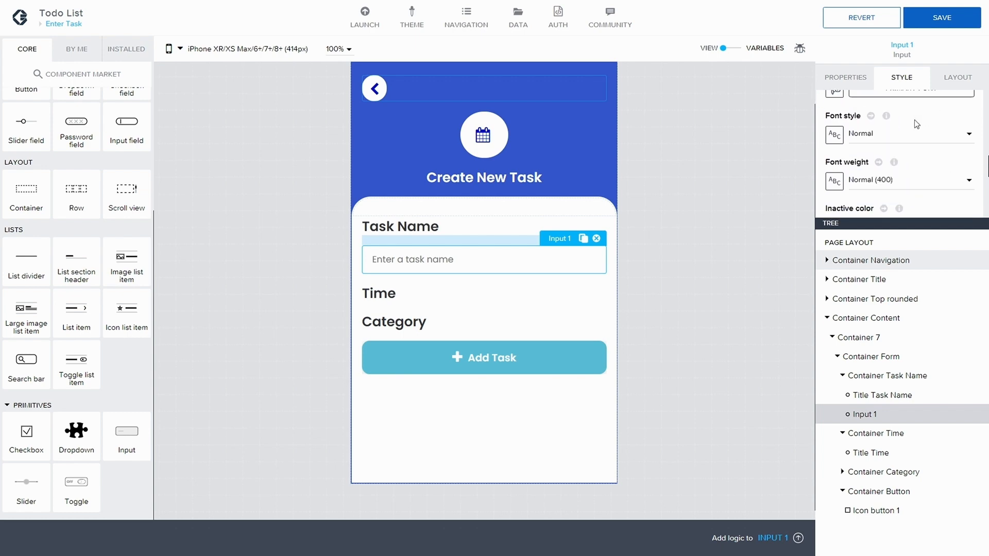
scroll(906, 150, "down", 1)
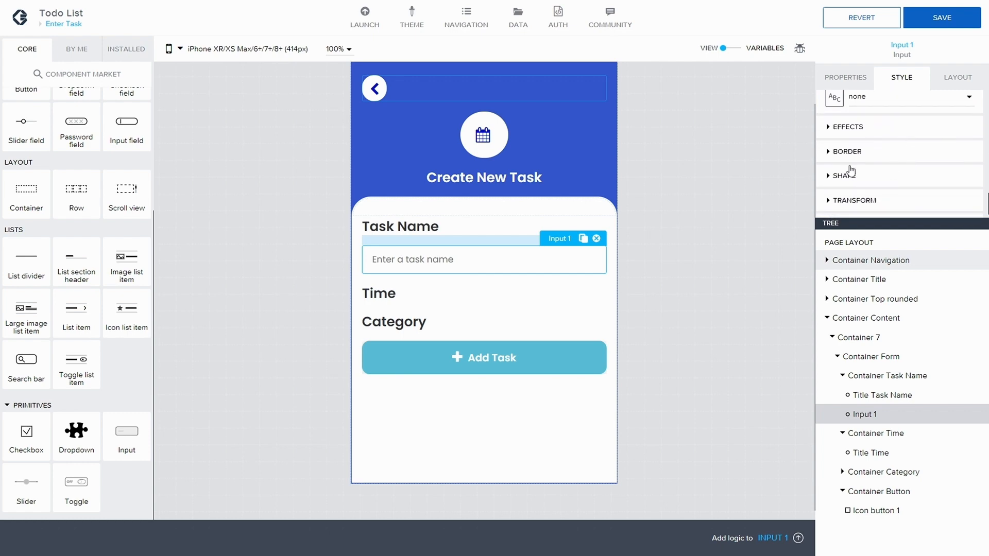
scroll(850, 171, "down", 1)
left_click(835, 157)
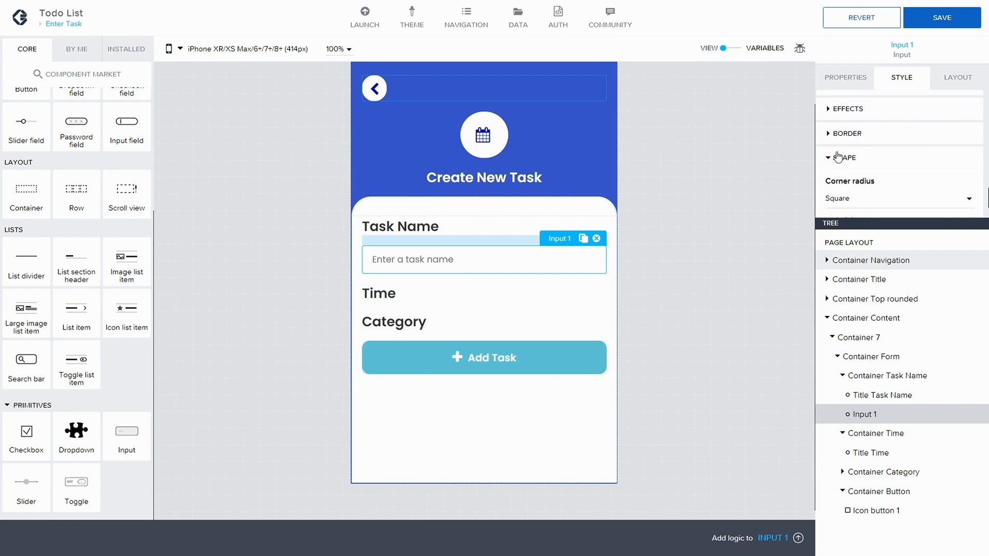
scroll(837, 157, "down", 3)
left_click(836, 162)
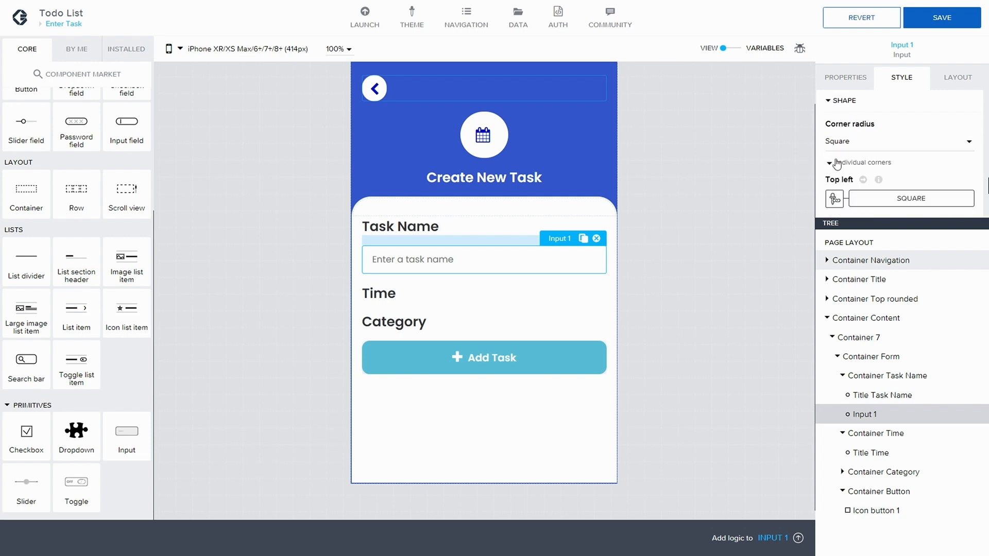
- Set the overall corner radius of the task name input to Large rounding
scroll(836, 163, "down", 1)
left_click(857, 126)
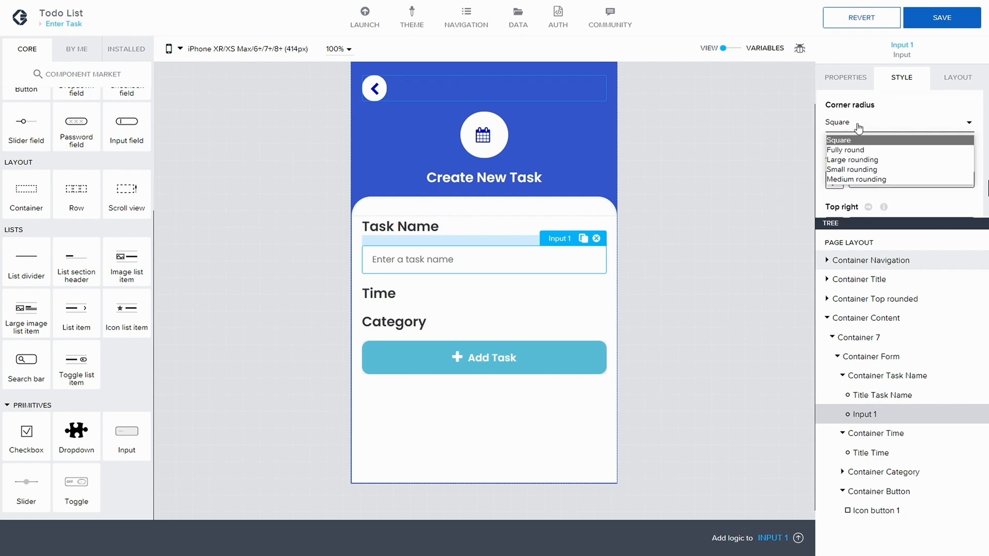
left_click(852, 160)
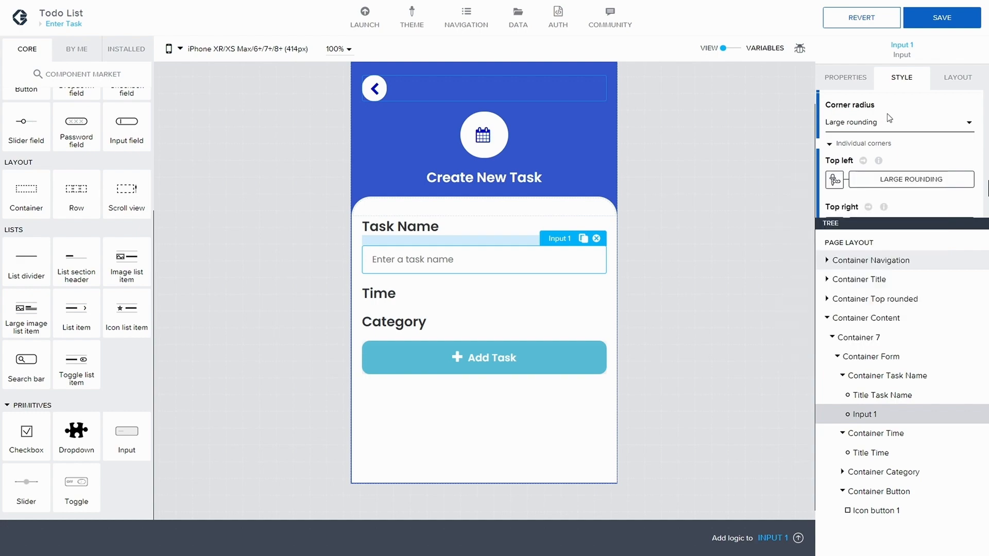
- Bind the top left and top right corner radii of the input to static numbers
scroll(835, 178, "down", 2)
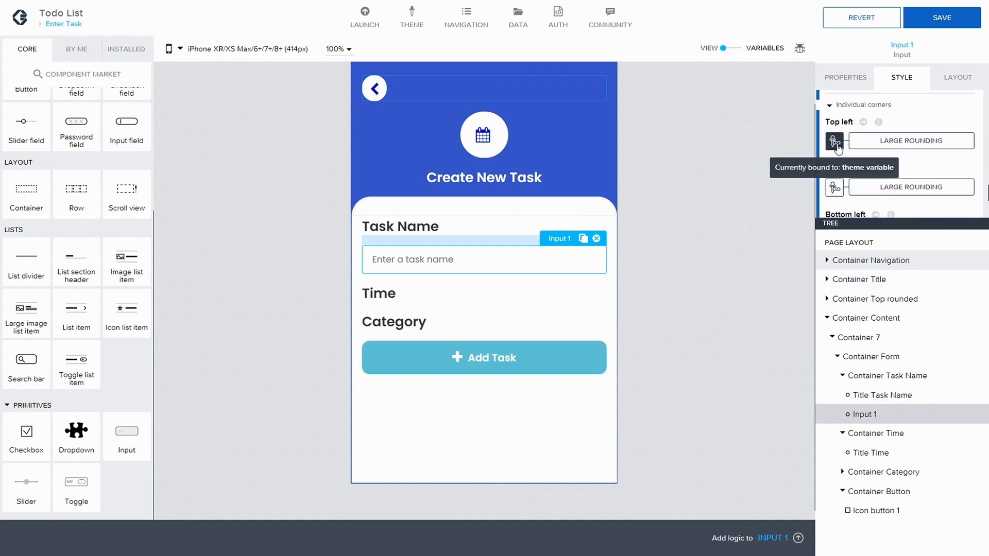
left_click(834, 141)
left_click(411, 215)
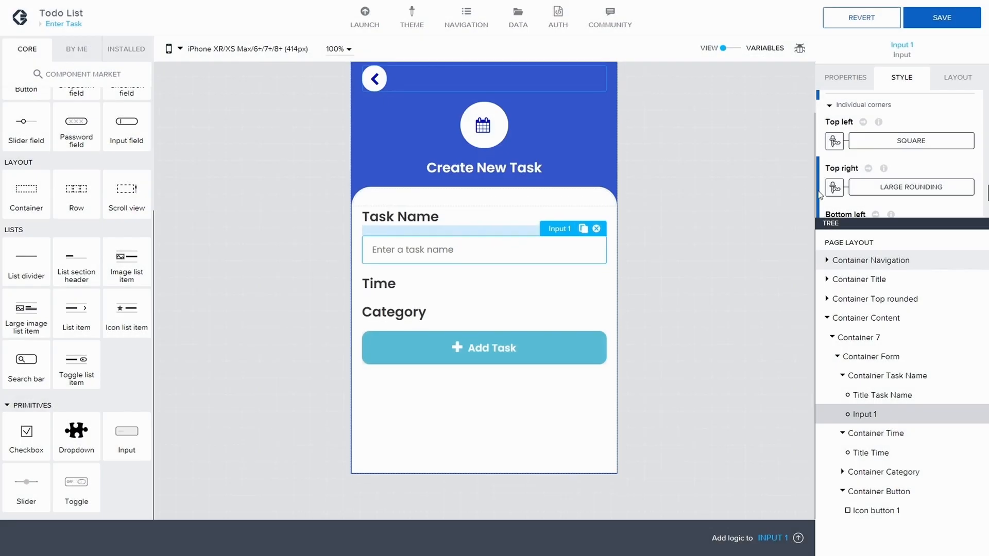
left_click(835, 141)
left_click(633, 216)
left_click(834, 187)
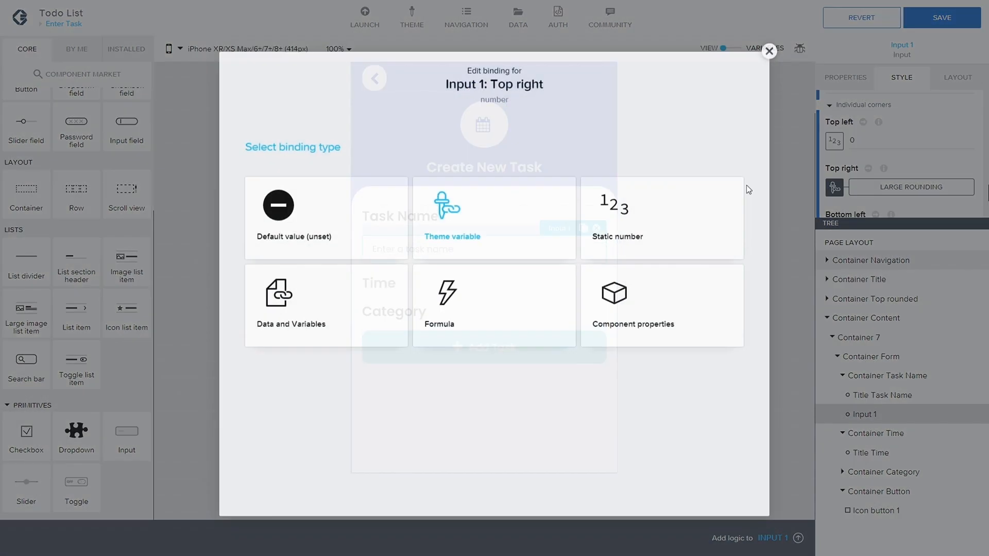
left_click(726, 206)
- Bind the bottom left and bottom right corner radii of the input to static numbers
scroll(875, 170, "down", 1)
left_click(835, 176)
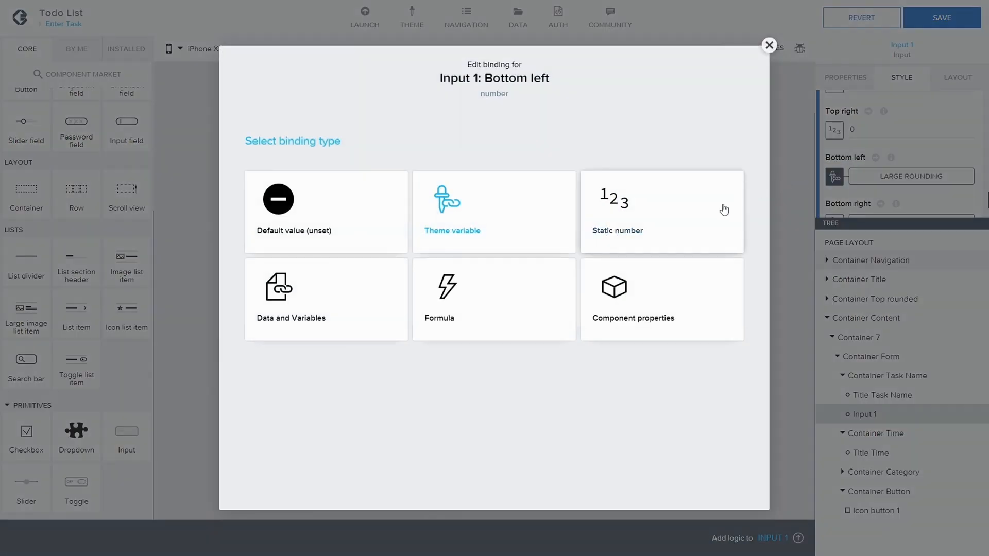
left_click(724, 209)
scroll(876, 170, "down", 1)
left_click(834, 165)
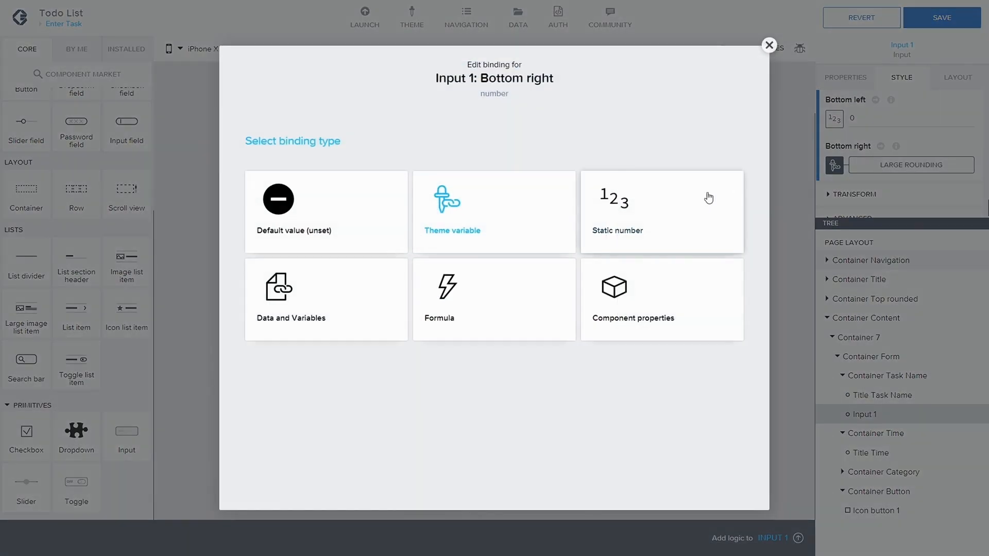
left_click(709, 198)
- Set all four individual corner radii of the task name input to 20
scroll(875, 154, "up", 2)
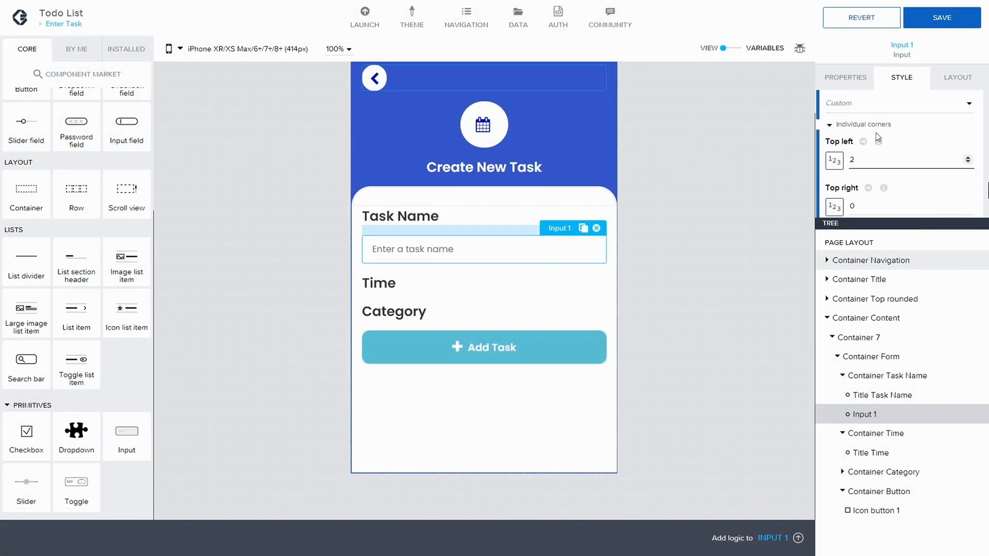
left_click(853, 205)
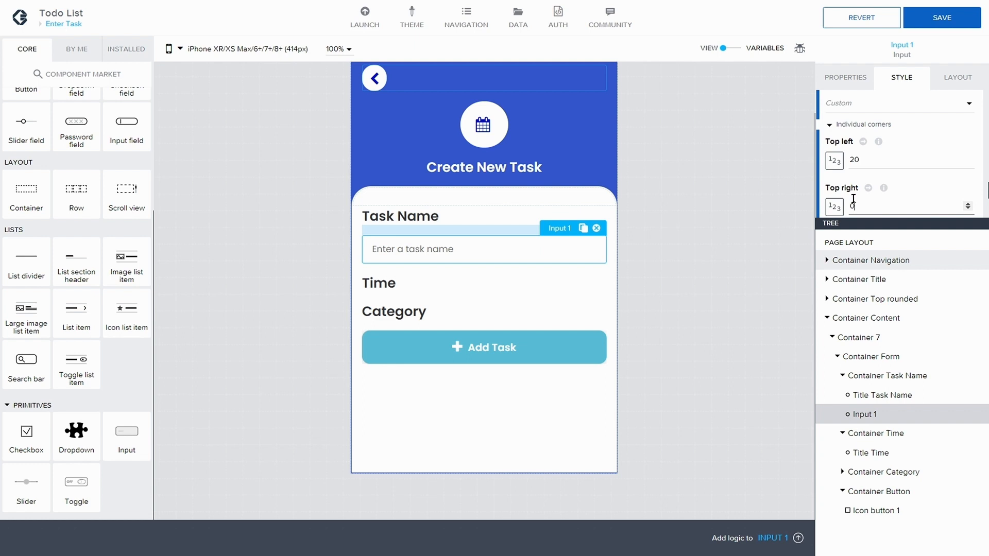
type("20")
scroll(873, 191, "down", 1)
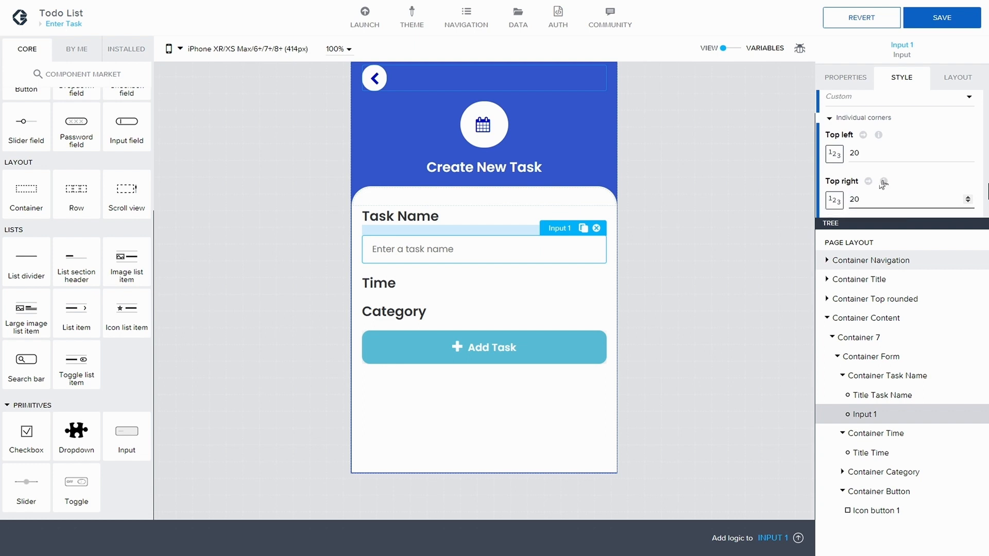
key("Tab")
type("20")
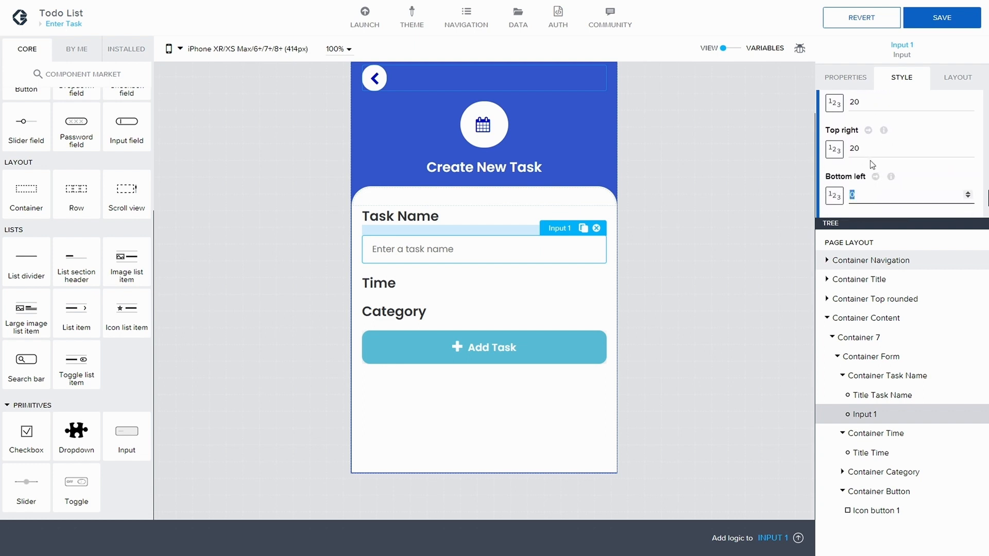
scroll(868, 163, "down", 1)
left_click(870, 183)
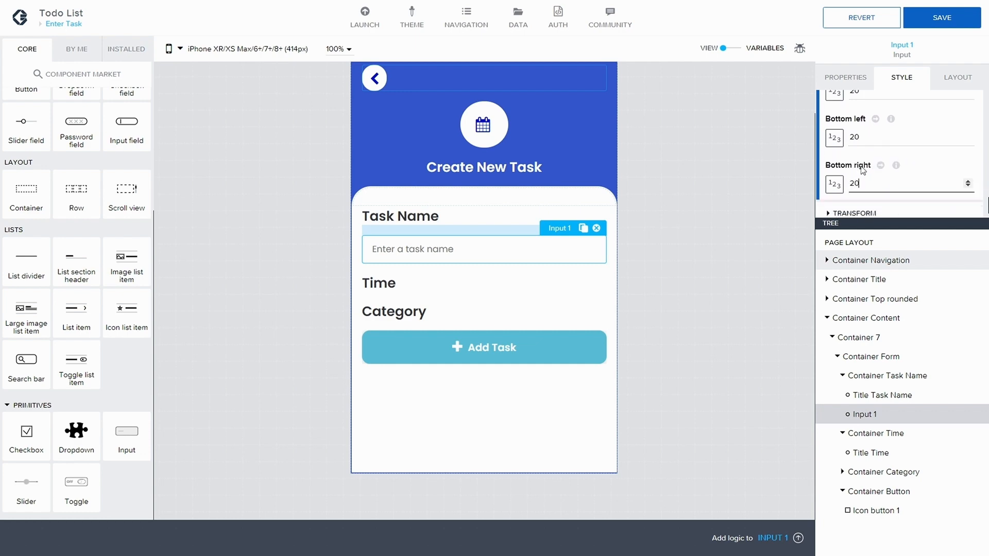
- Review the individual corner radii of the task name input and save the application
left_click(874, 133)
scroll(877, 136, "up", 2)
scroll(882, 145, "down", 3)
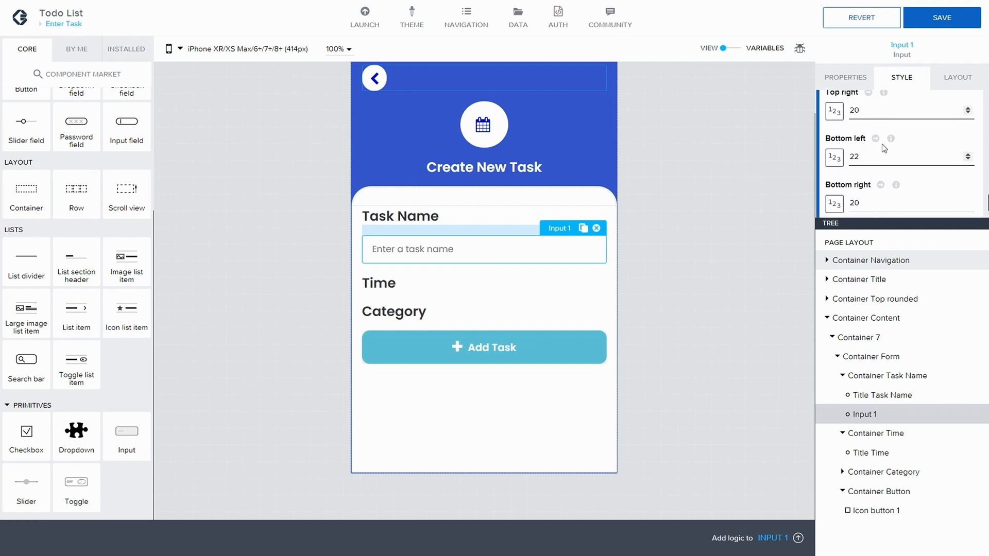
scroll(882, 145, "up", 4)
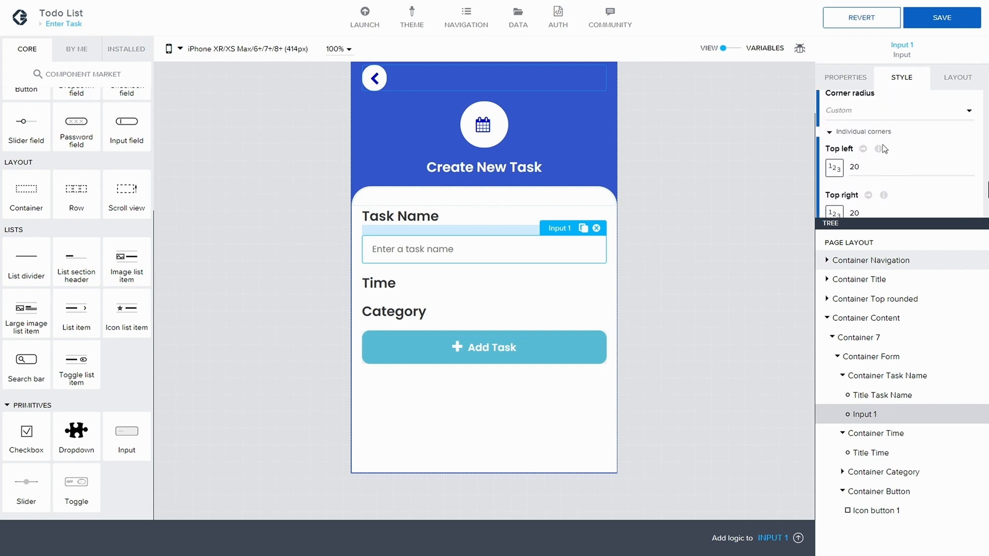
left_click(936, 26)
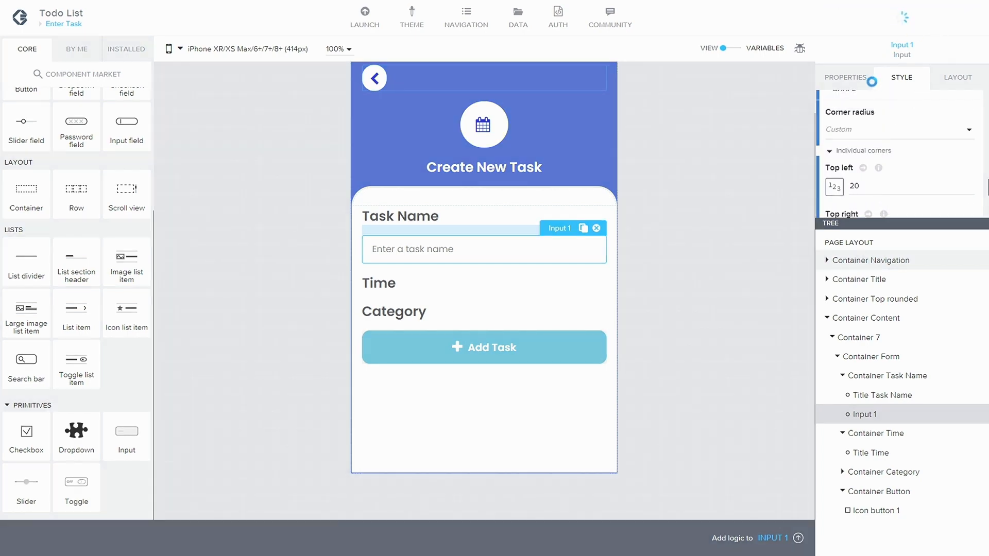
- Overwrite the input's style class with its local style changes
scroll(868, 150, "up", 1)
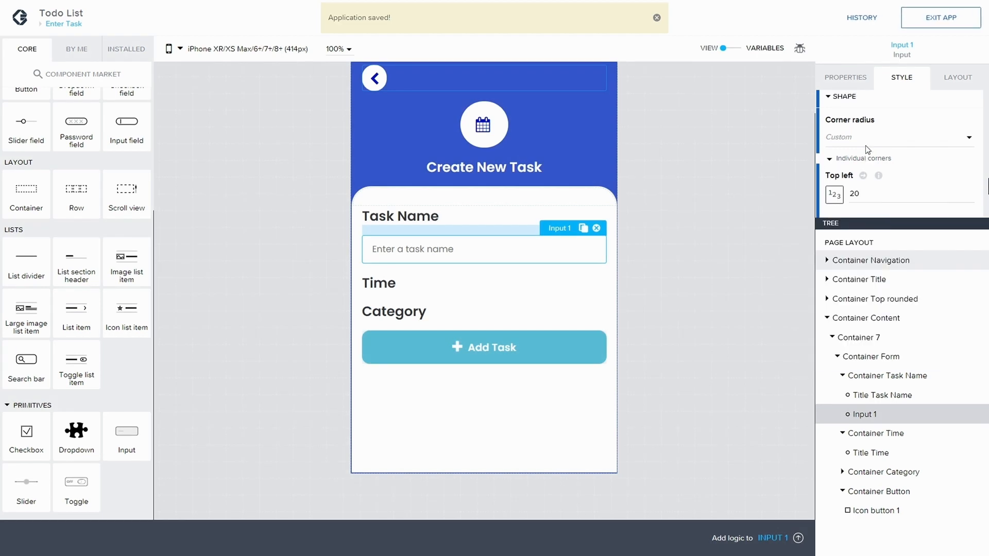
scroll(836, 129, "up", 5)
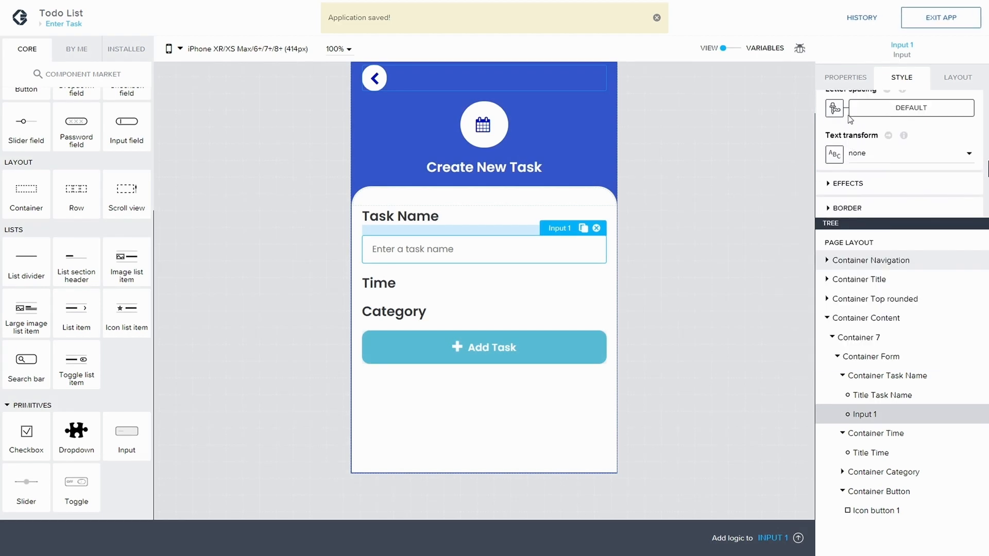
scroll(841, 133, "up", 5)
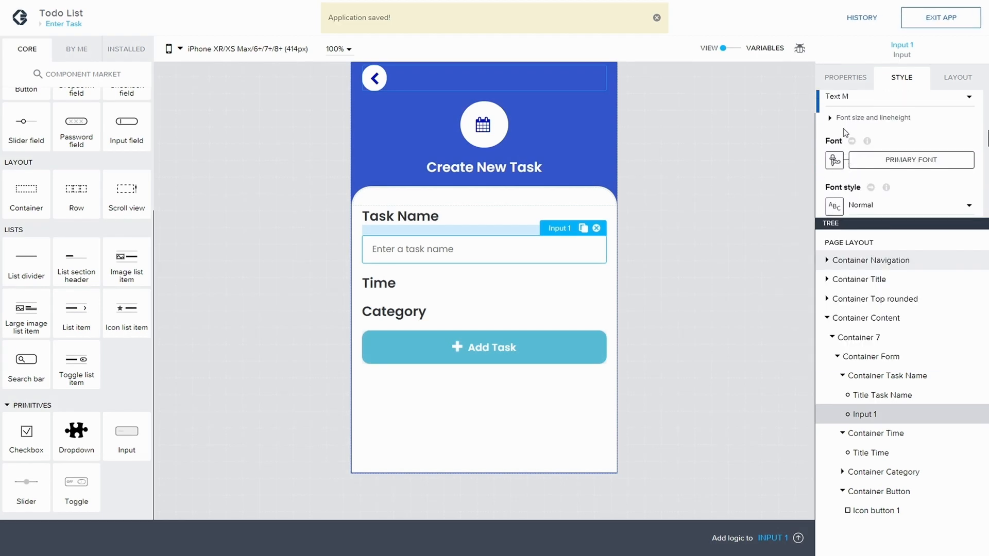
scroll(842, 121, "up", 3)
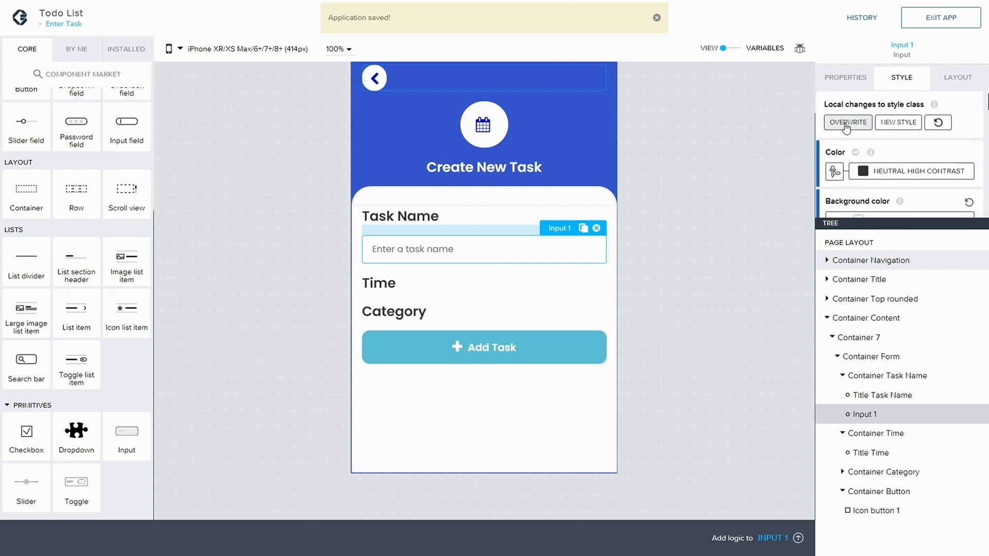
left_click(843, 122)
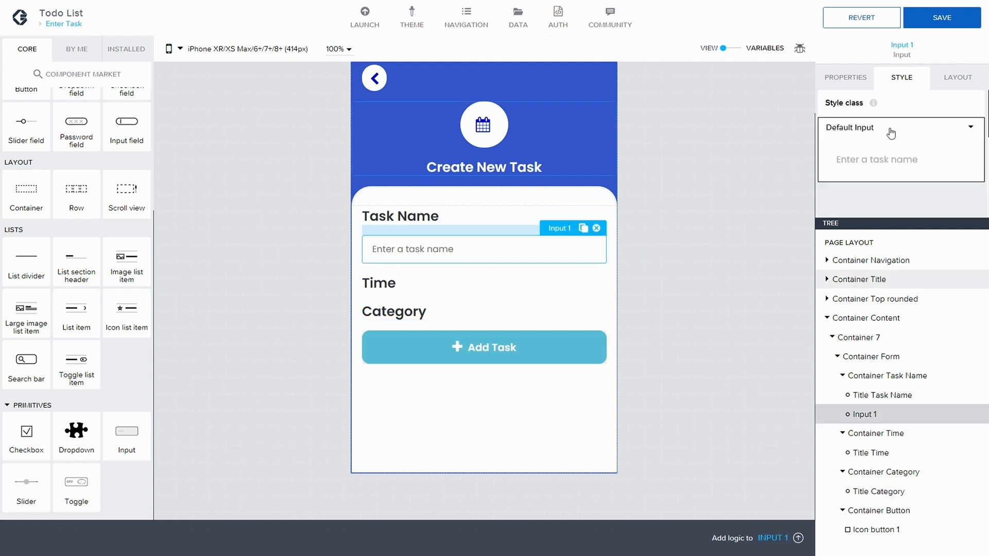
- Set the border color of the task name input to the custom palette color Background Color and save the application
left_click(970, 130)
left_click(850, 143)
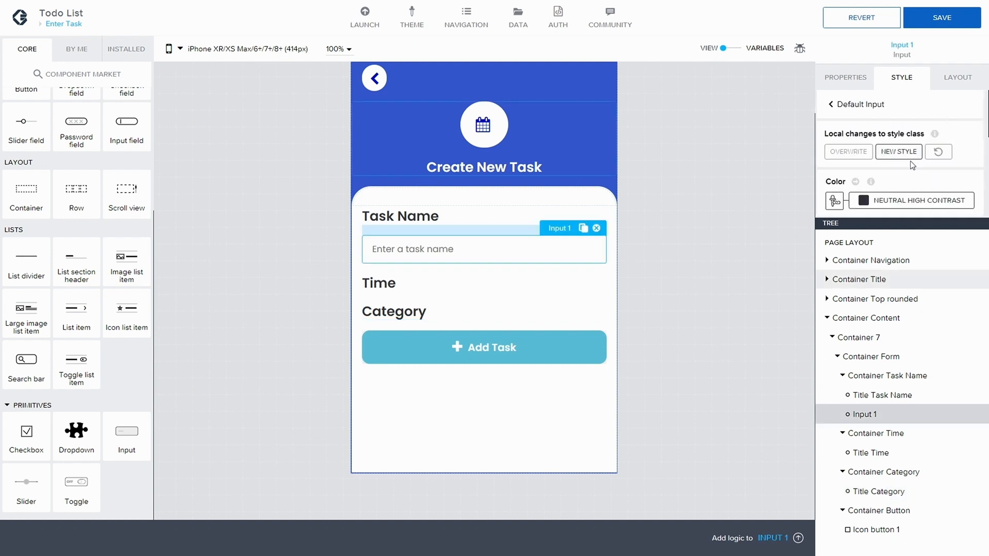
scroll(896, 160, "down", 3)
scroll(922, 186, "down", 4)
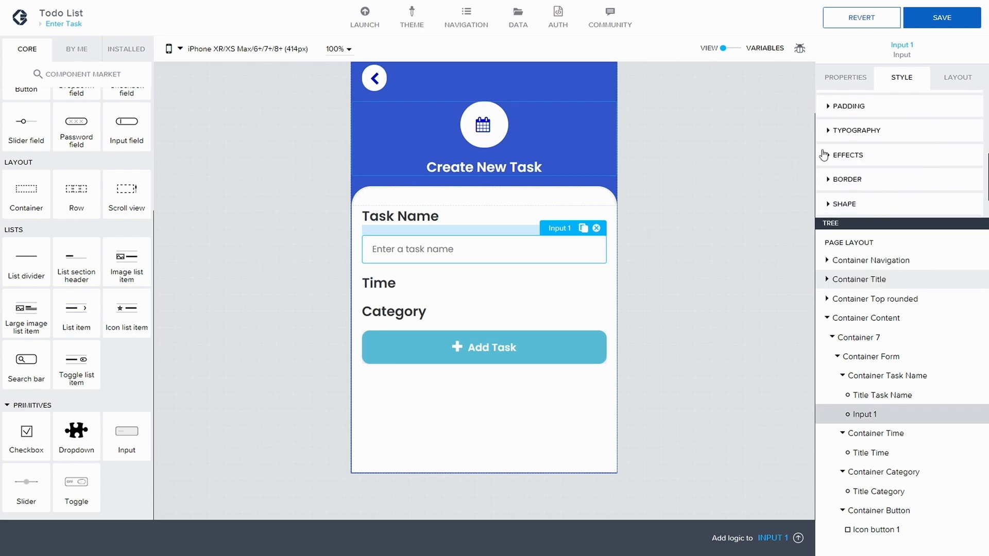
left_click(854, 142)
scroll(864, 154, "down", 1)
left_click(834, 126)
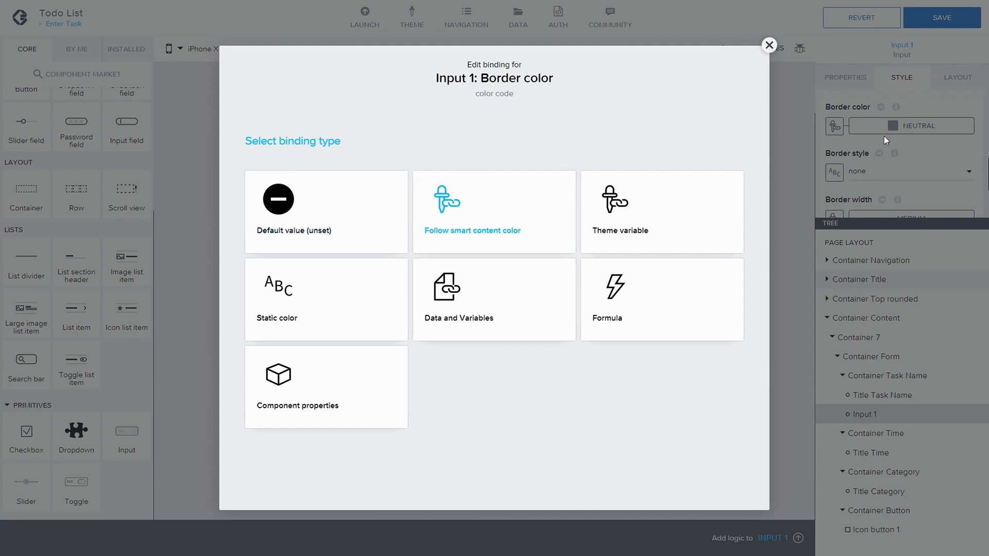
left_click(767, 45)
left_click(871, 126)
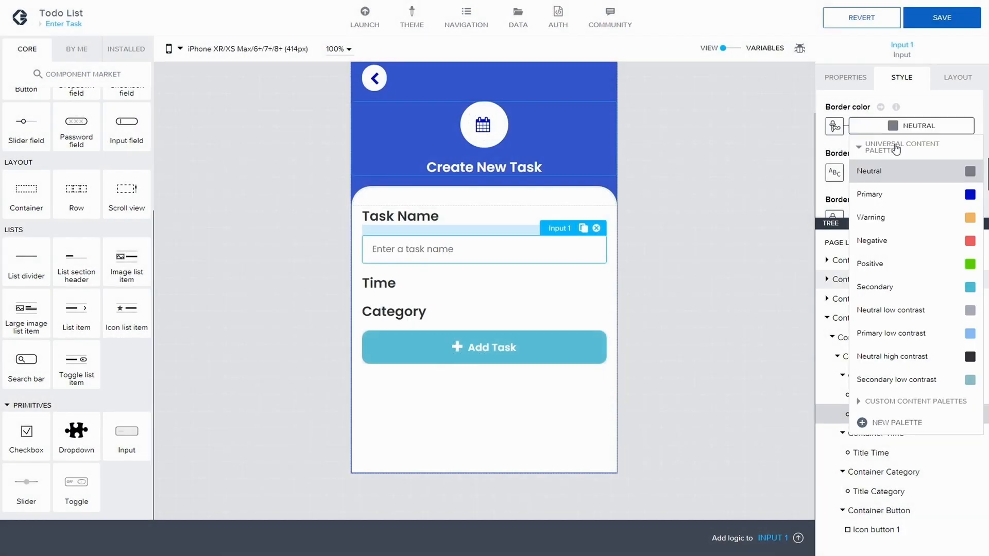
left_click(869, 400)
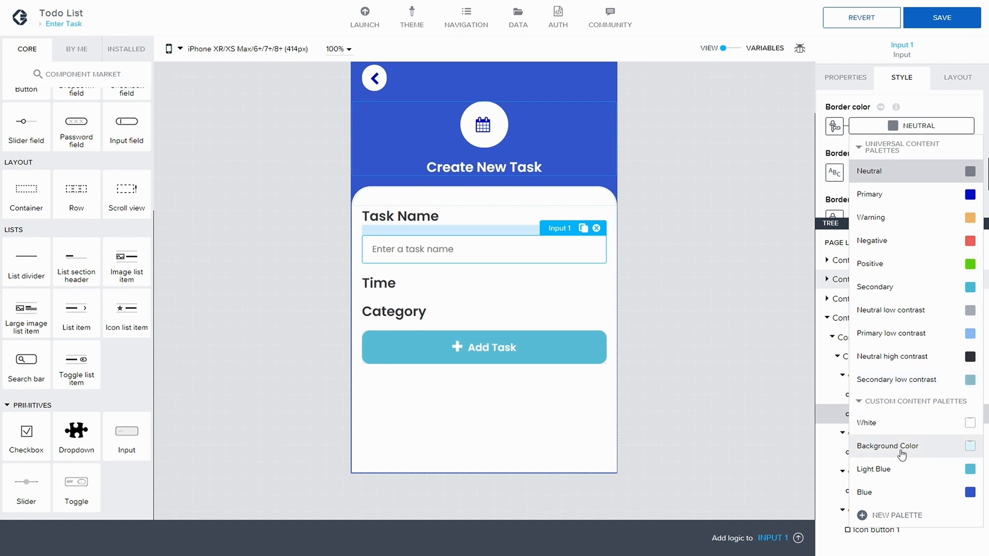
left_click(896, 452)
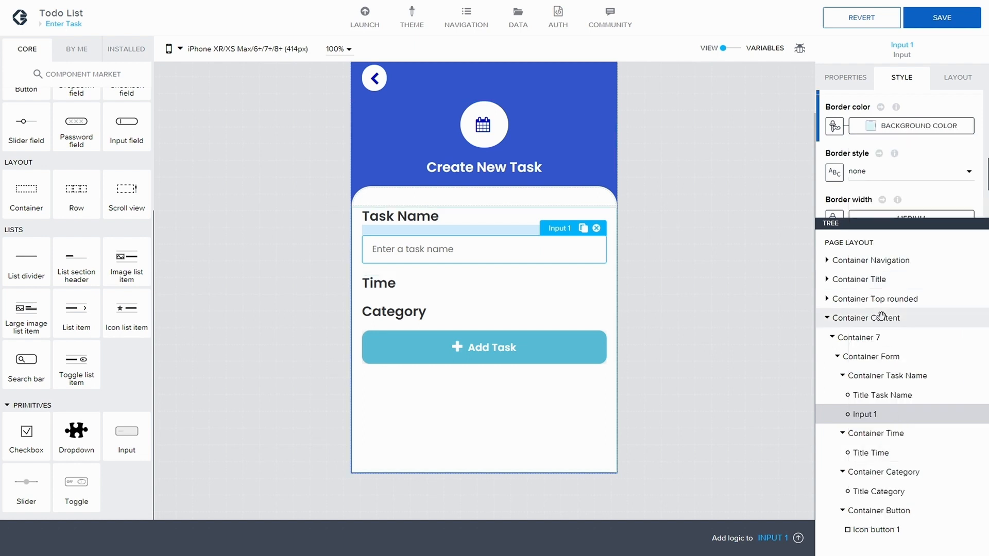
left_click(947, 21)
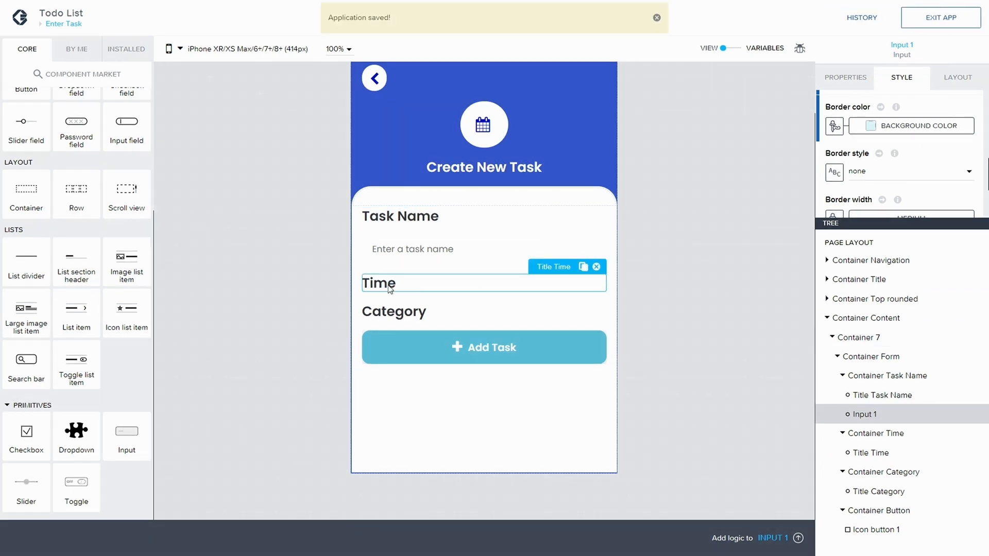
- Set the border style of the task name input to solid
left_click(390, 287)
left_click(421, 253)
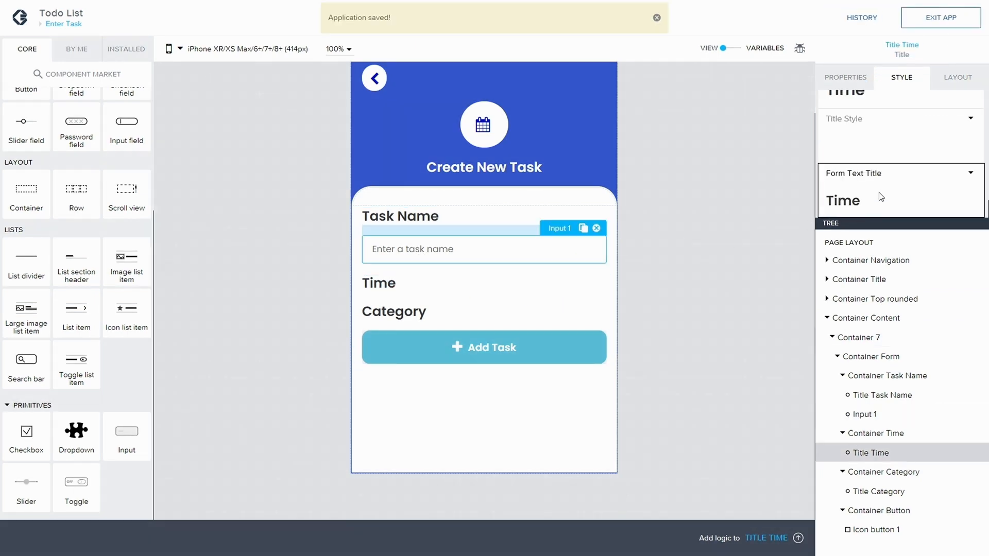
scroll(901, 170, "down", 5)
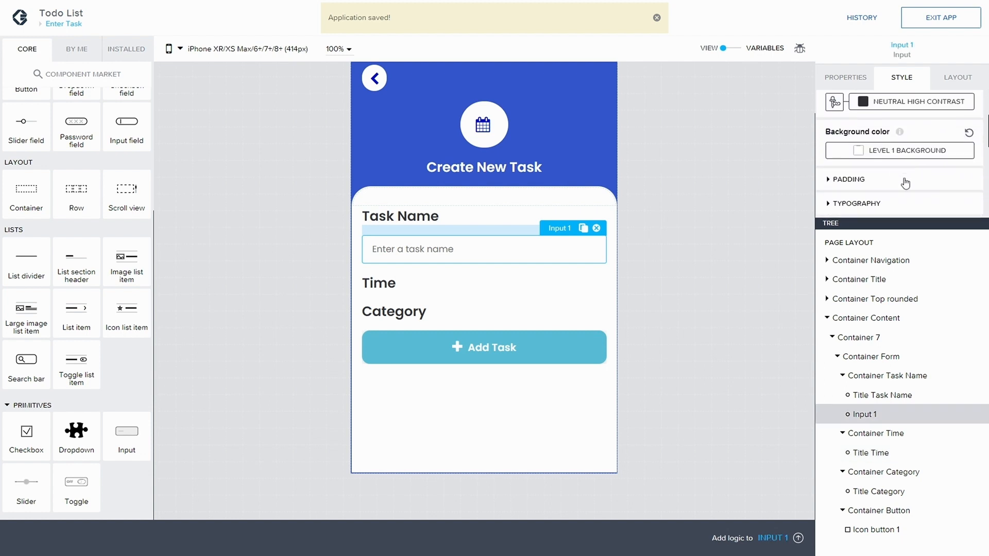
left_click(870, 152)
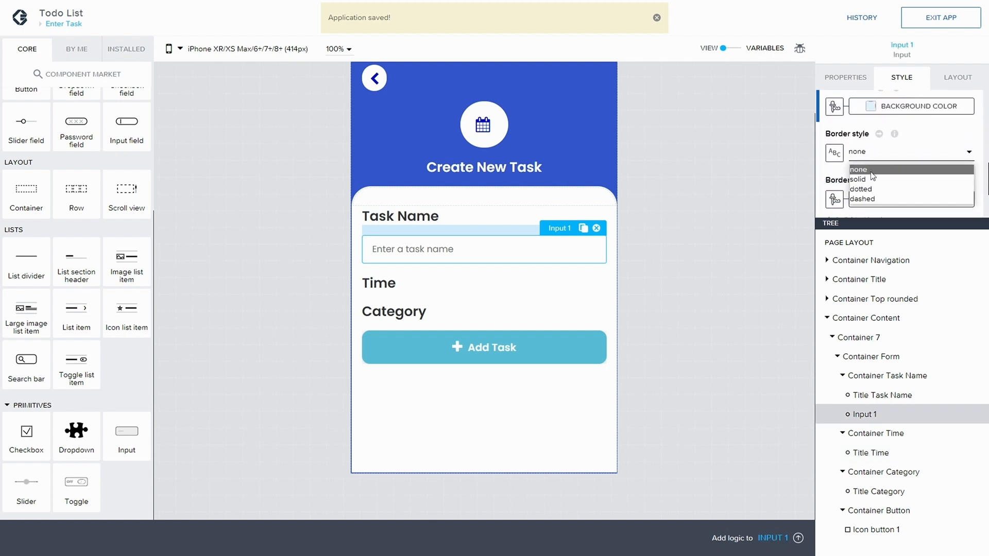
left_click(870, 173)
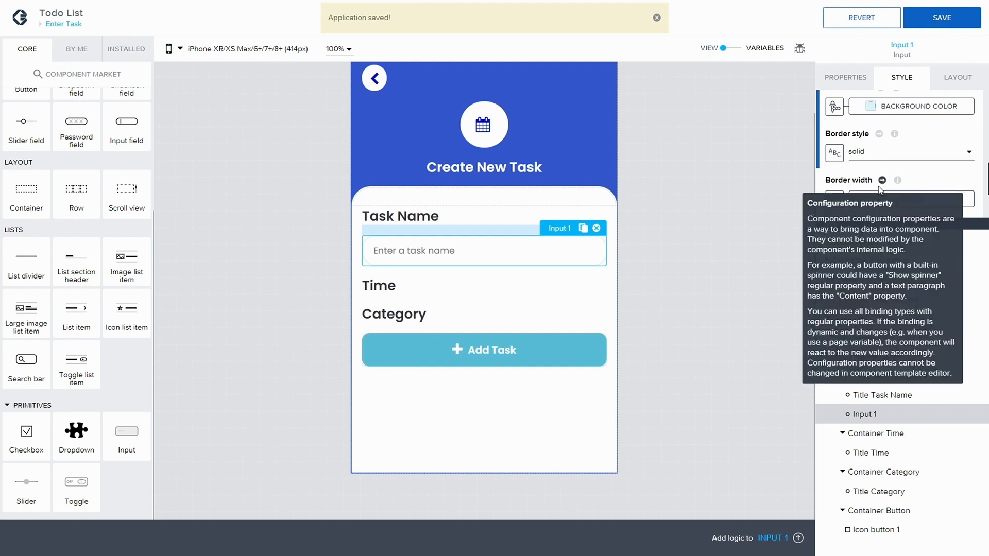
- Bind the task name input's border width to a static number of 1 and save the application
left_click(834, 199)
left_click(616, 229)
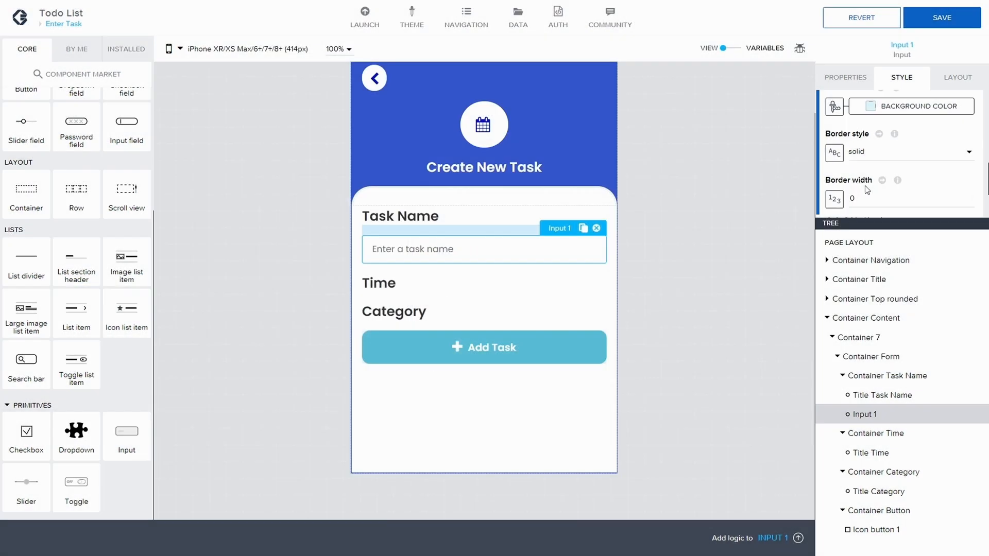
mouse_move(882, 180)
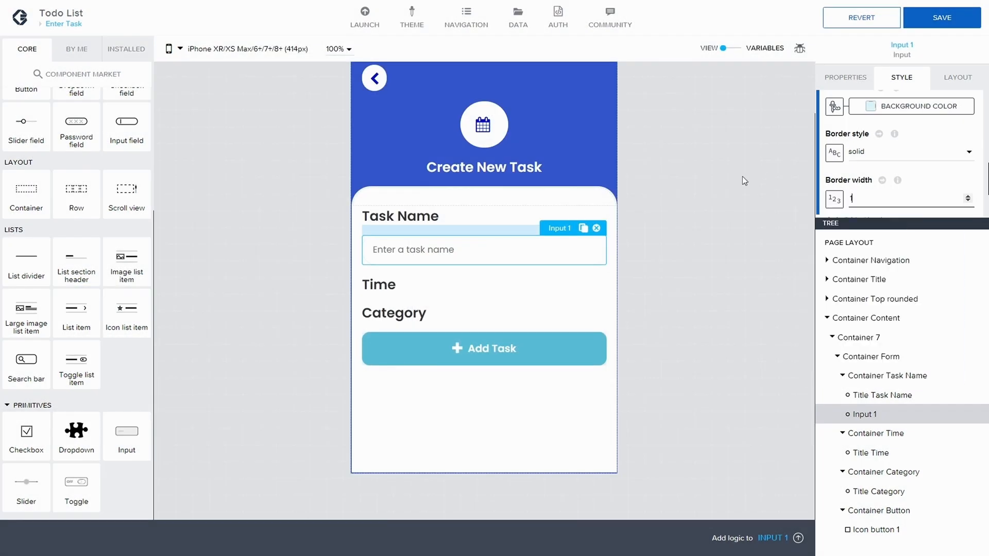
left_click(942, 18)
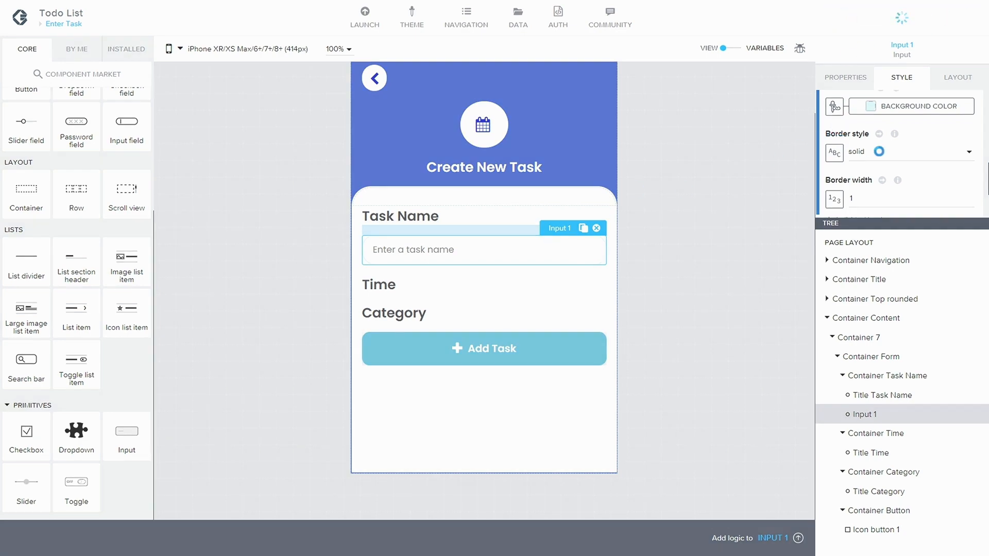
- Overwrite the Default Input style class with the input's local border changes and deselect the input
scroll(860, 144, "up", 5)
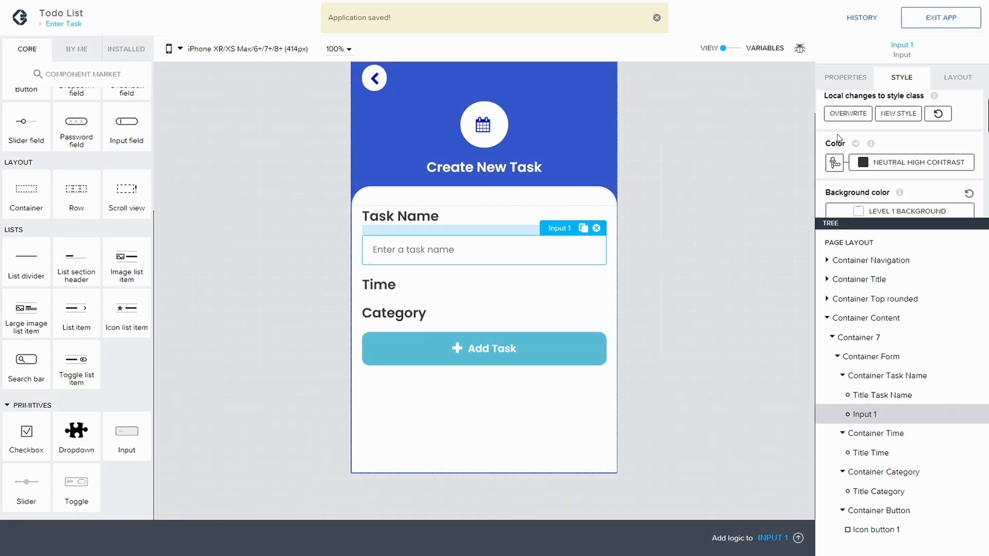
left_click(846, 151)
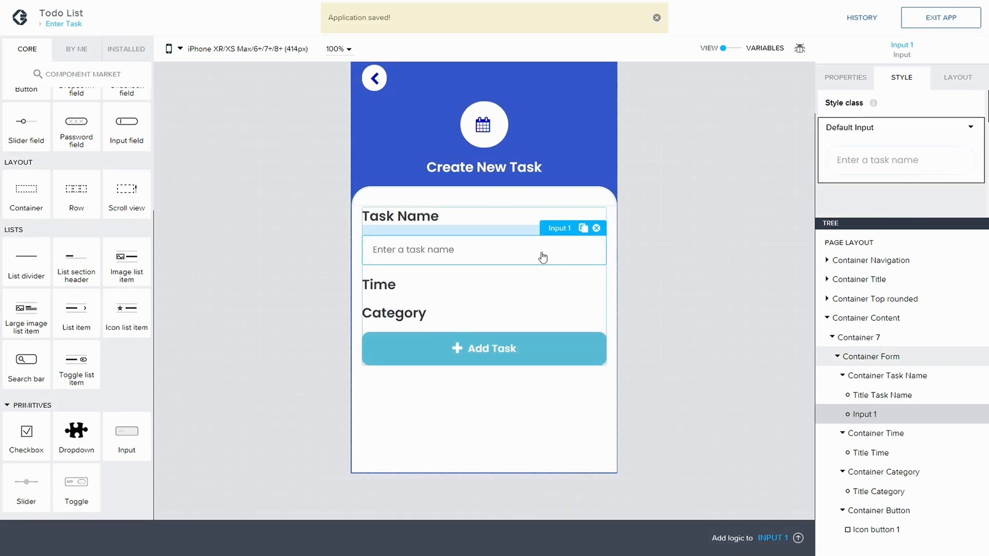
left_click(677, 283)
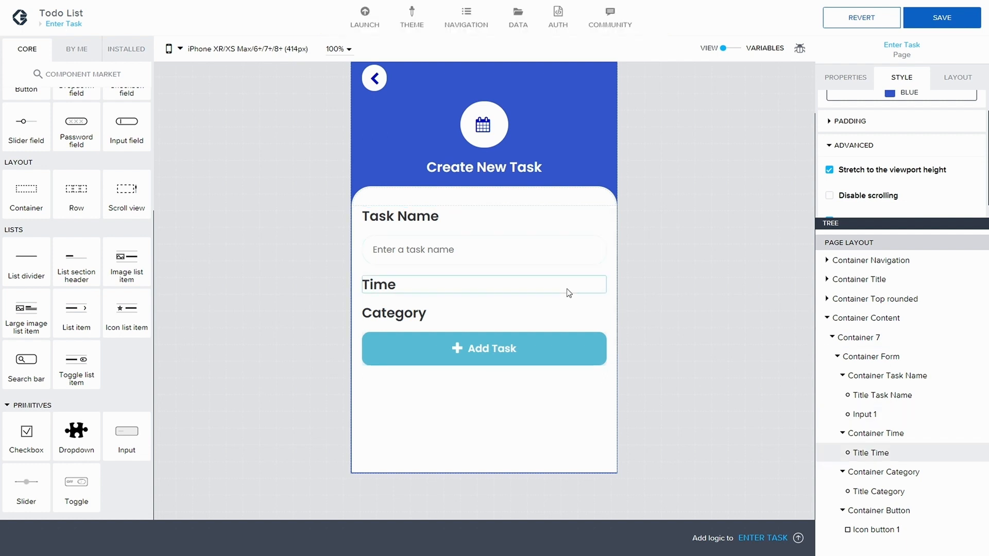
- Edit the task name input's style again, set its border width to 2 and save the application
left_click(561, 260)
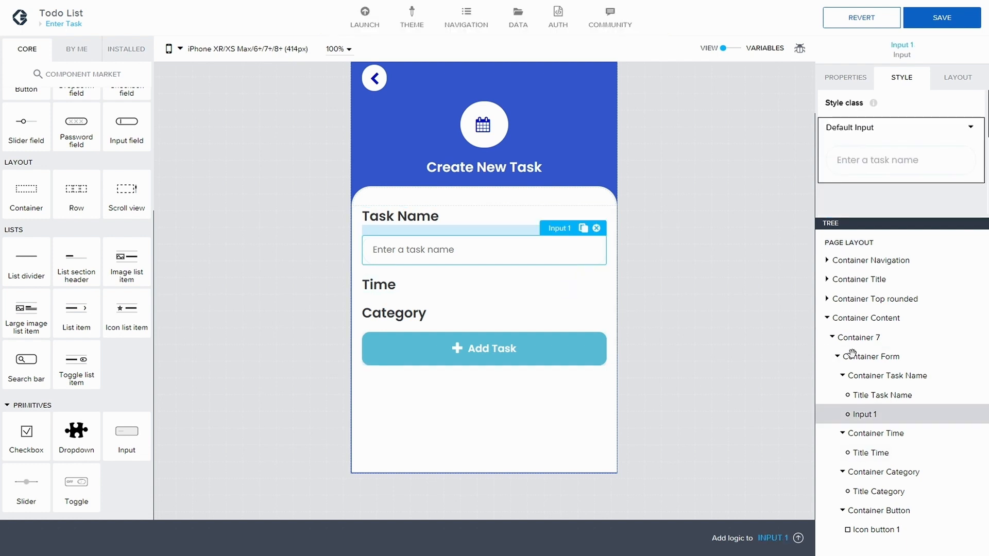
left_click(970, 128)
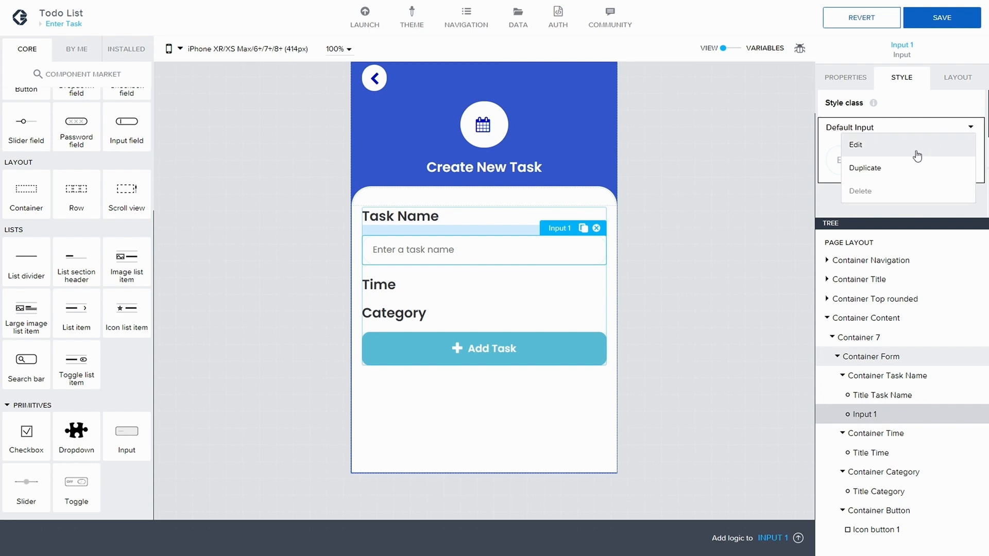
left_click(919, 147)
scroll(895, 161, "down", 1)
scroll(895, 161, "down", 5)
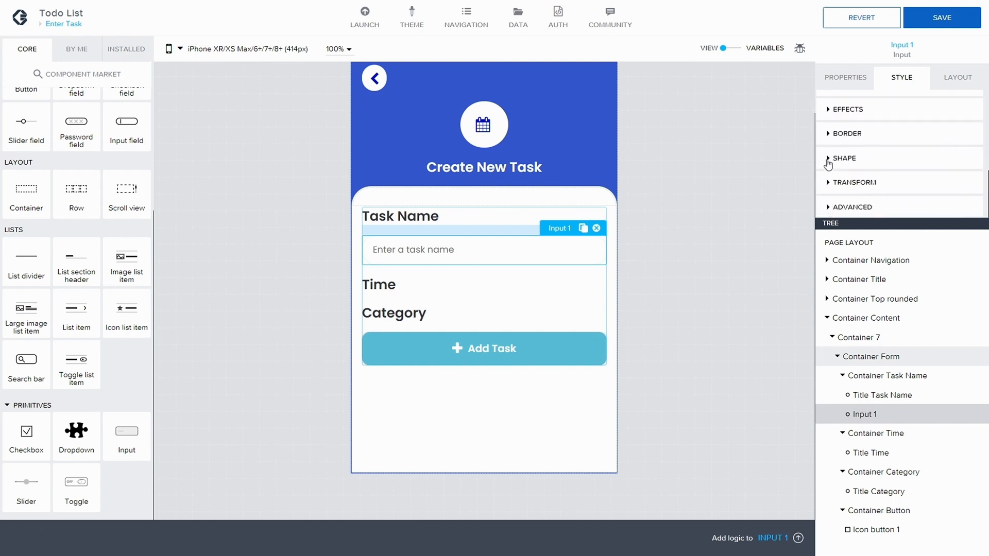
left_click(827, 135)
scroll(870, 166, "down", 3)
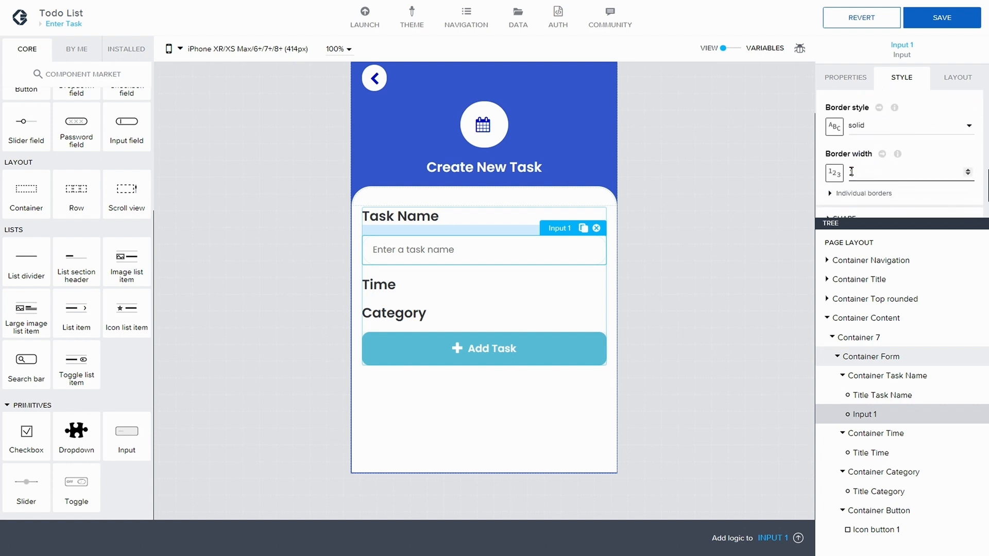
left_click(851, 172)
type("2")
left_click(932, 20)
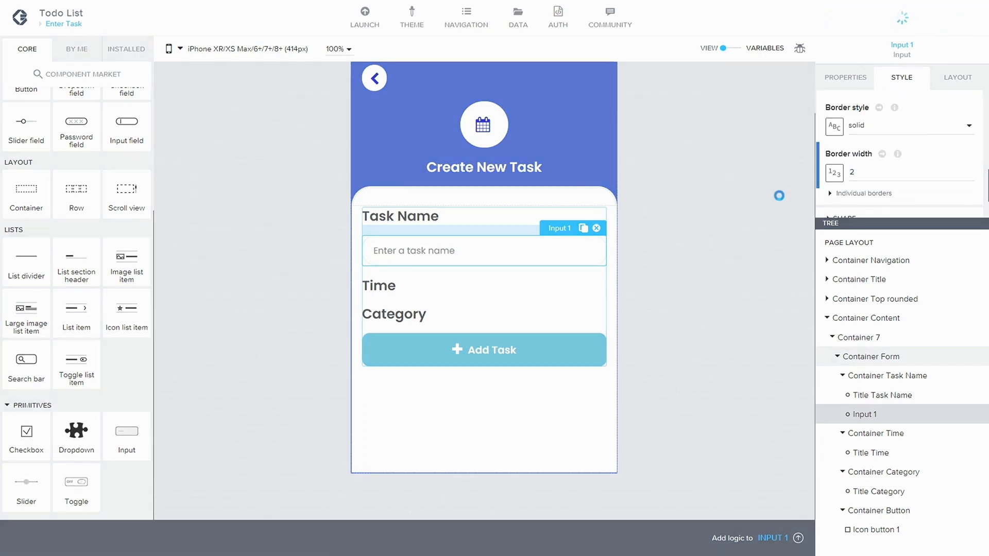
- Set the input's individual corner radii to 15 for the top left and 12 for the top right
scroll(893, 146, "up", 3)
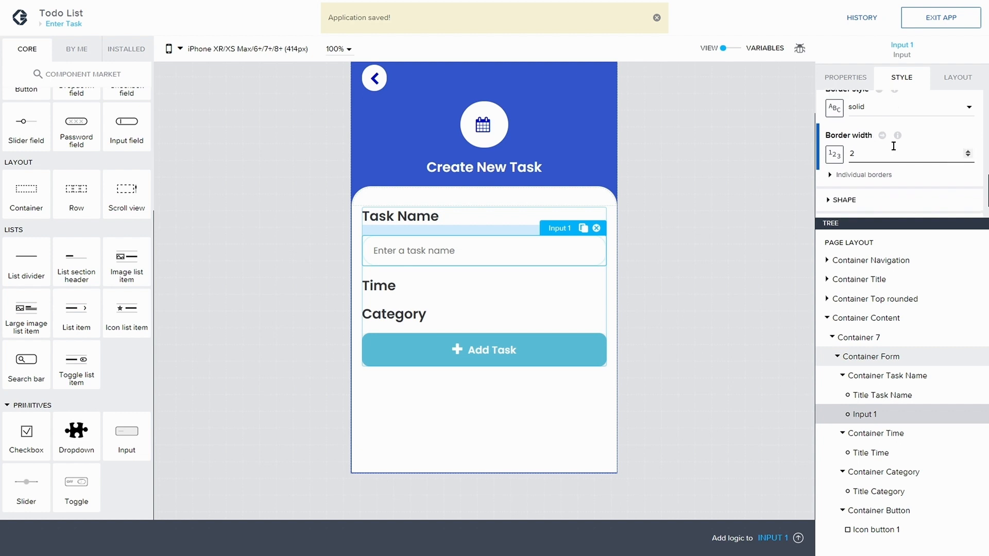
scroll(893, 146, "up", 4)
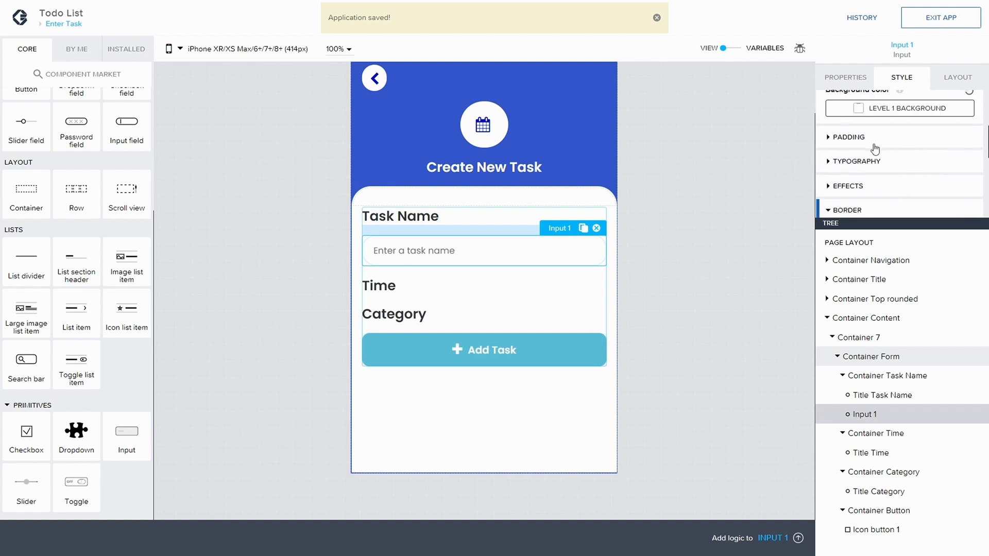
scroll(829, 177, "down", 5)
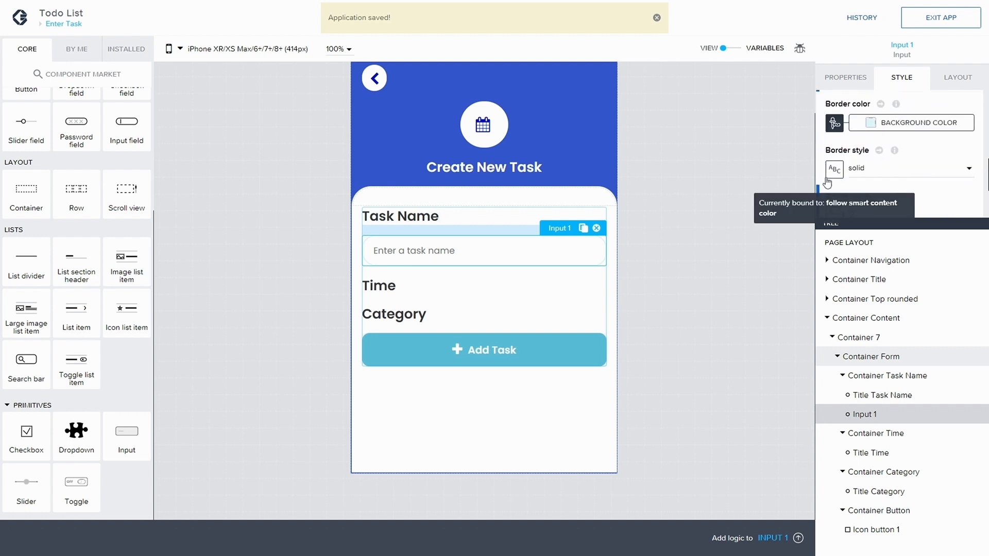
left_click(836, 164)
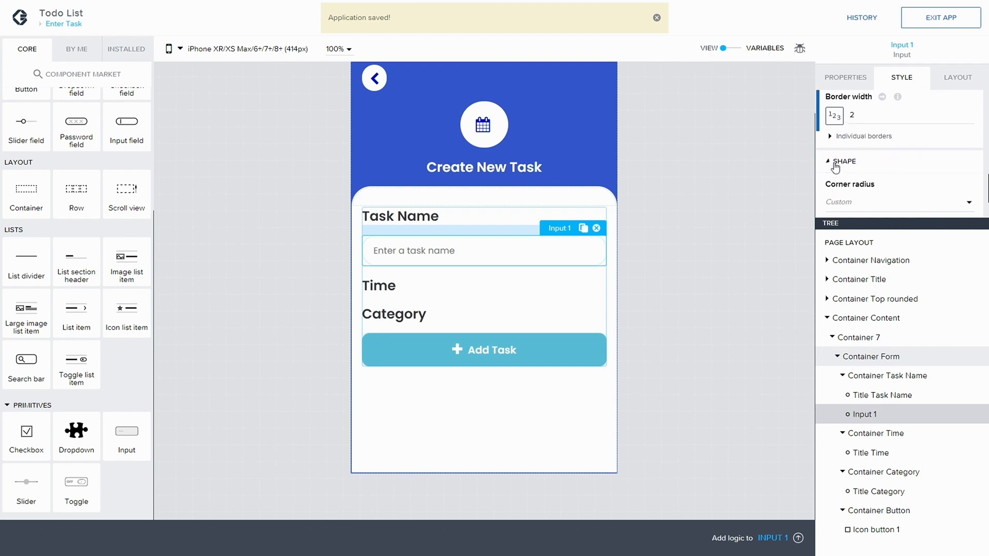
scroll(831, 170, "down", 1)
left_click(830, 166)
scroll(858, 166, "down", 1)
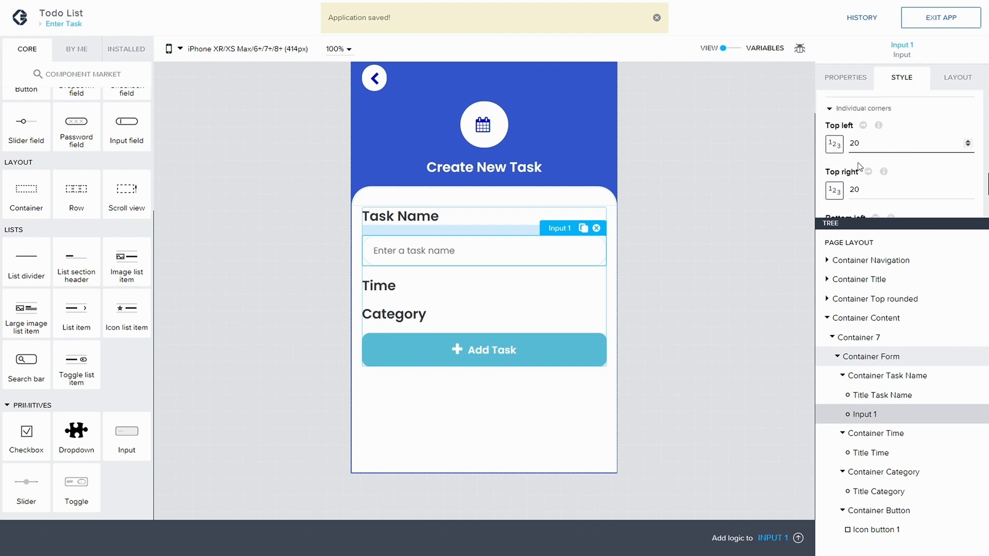
key("BackSpace")
type("16")
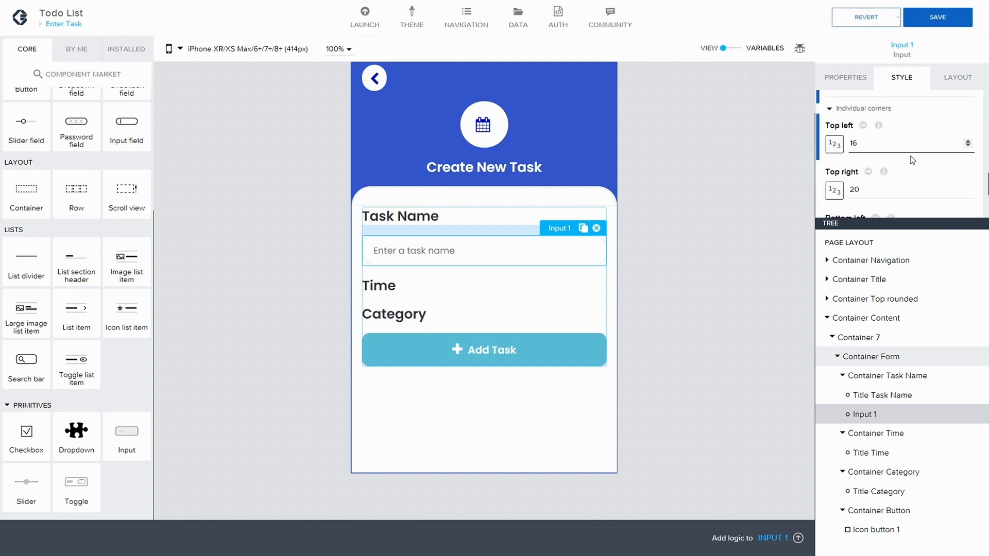
key("BackSpace")
type("5")
left_click(848, 191)
type("12")
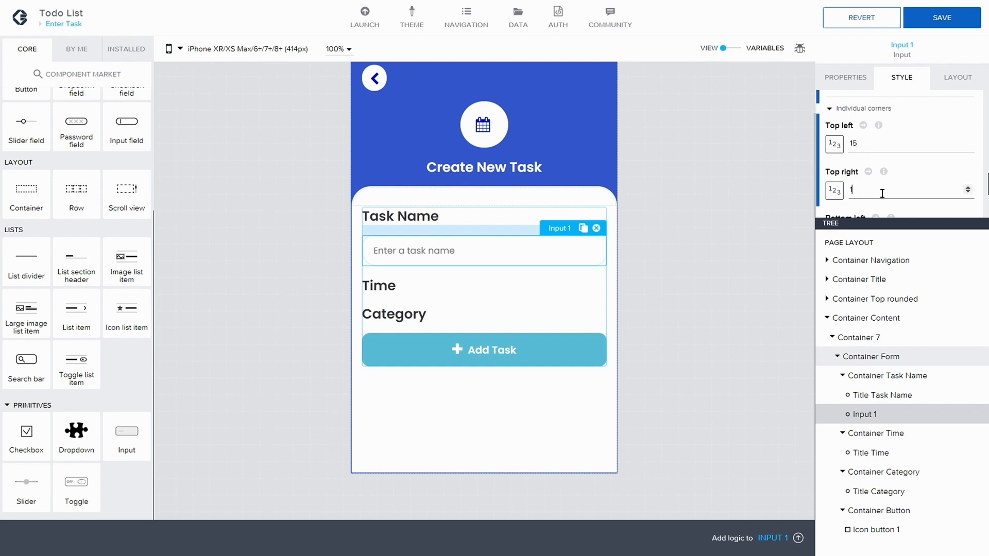
- Set the bottom left corner radius to 13 and the bottom right to 15, and save the application
scroll(894, 190, "down", 1)
type("1")
left_click_drag(873, 175, 849, 167)
scroll(870, 173, "down", 2)
type("1")
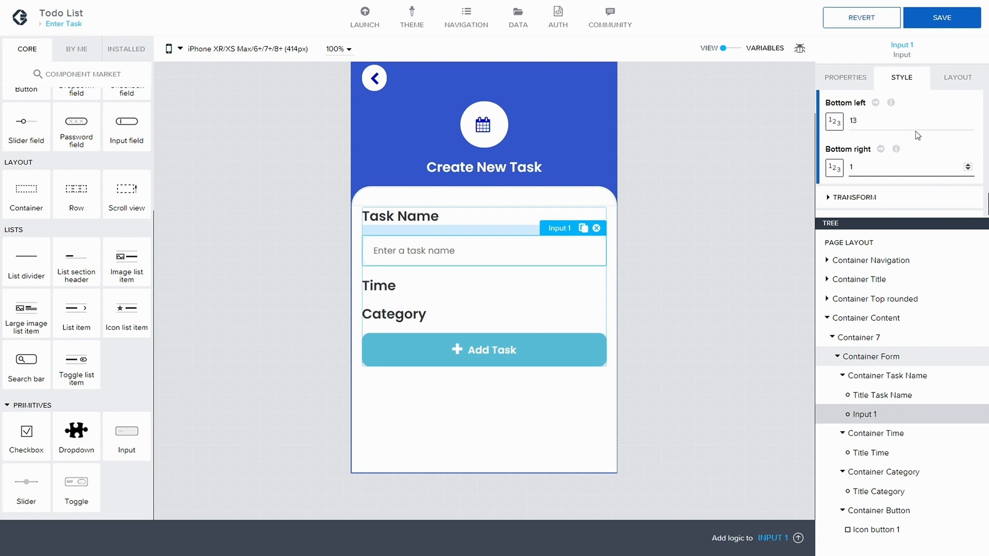
type("5")
left_click(929, 26)
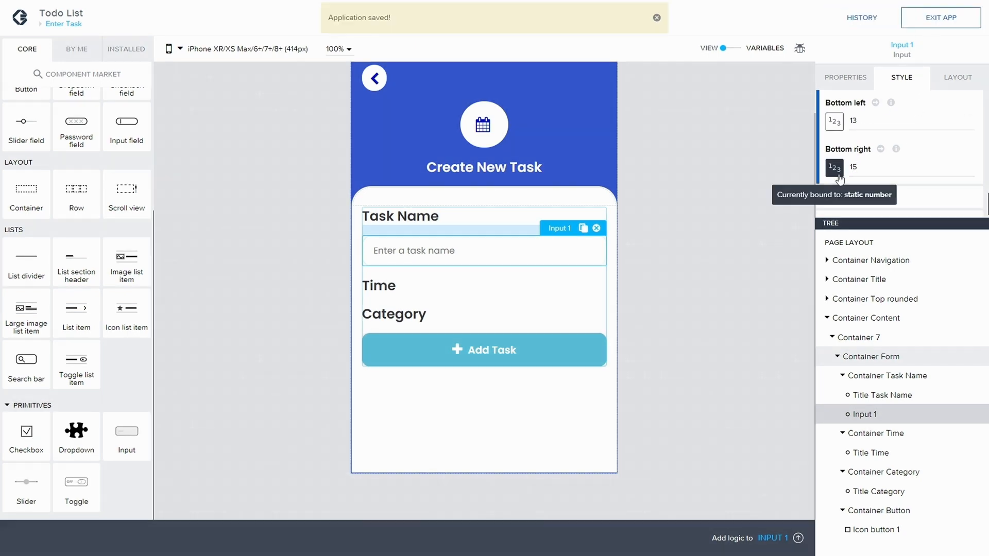
- Change the top right and bottom left corner radii of the input to 15 and save the application
scroll(894, 170, "up", 3)
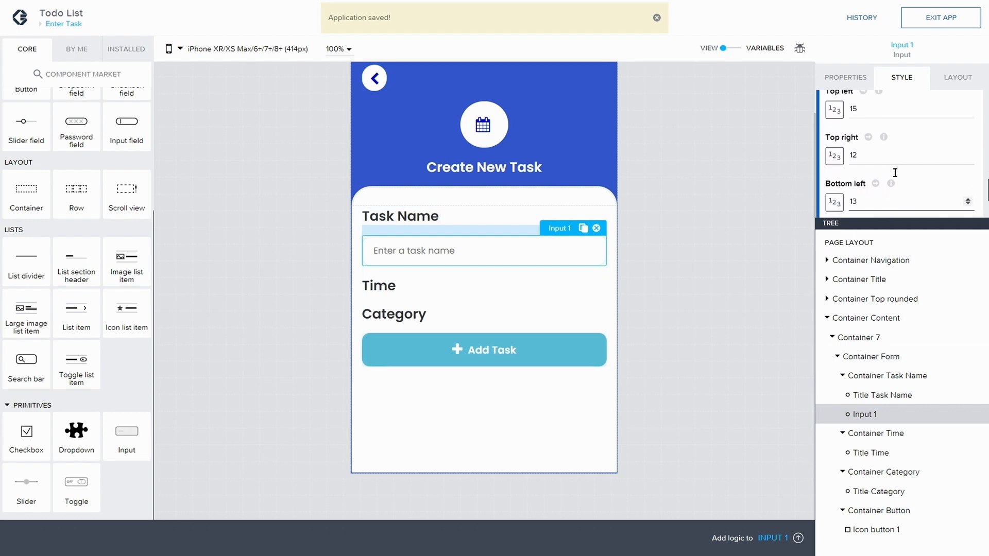
left_click_drag(871, 151, 850, 151)
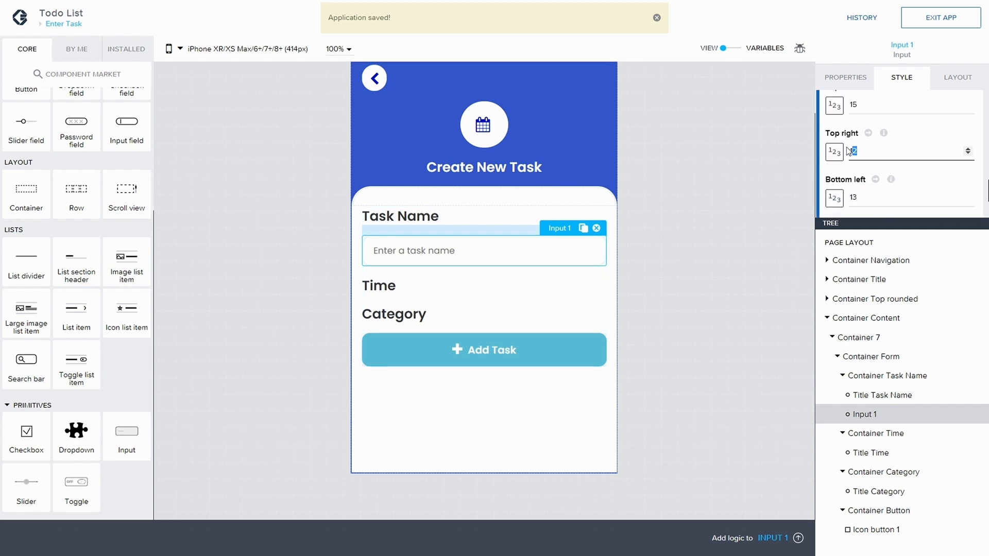
left_click(938, 191)
key("BackSpace")
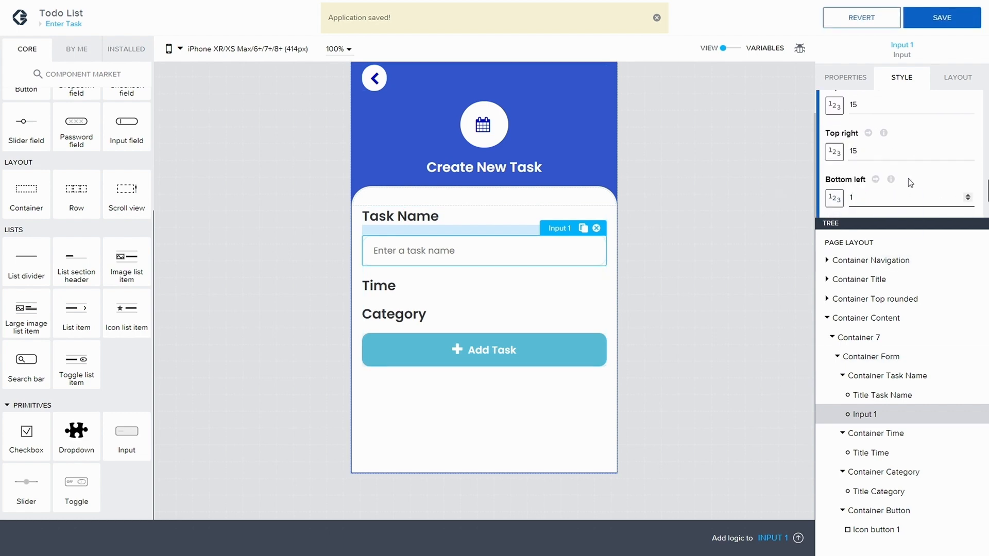
type("5")
scroll(906, 178, "down", 1)
left_click(939, 20)
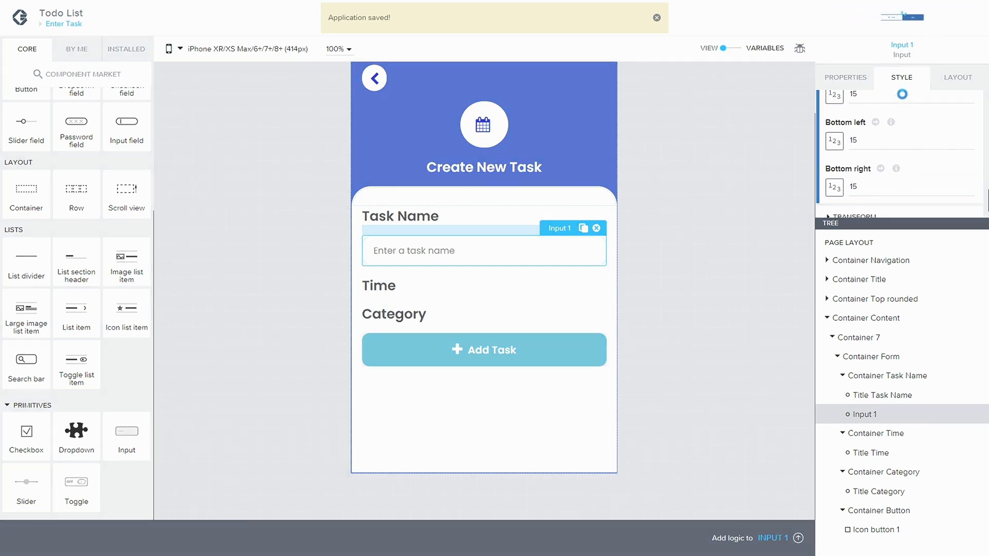
- Overwrite the Default Input style class with the task name input's local style changes
scroll(879, 160, "up", 7)
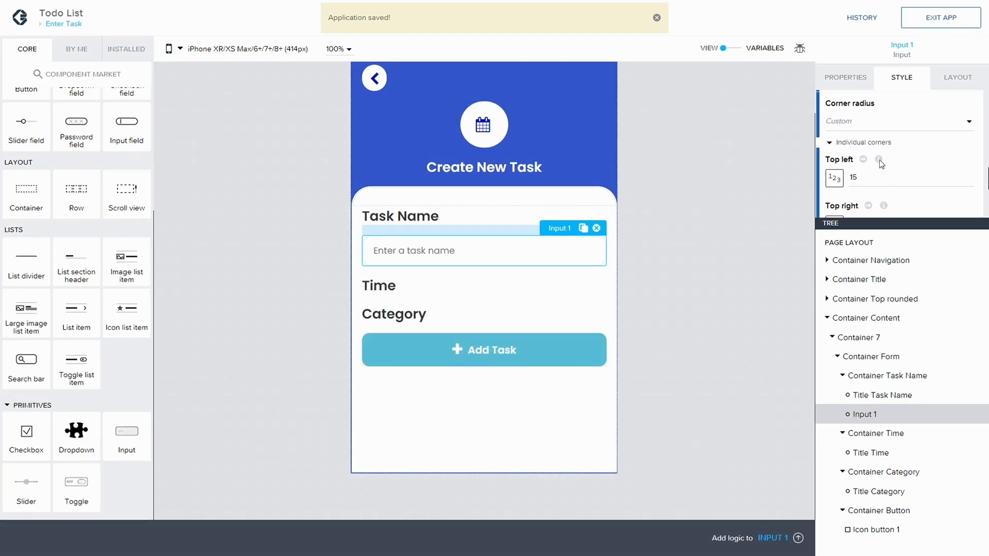
scroll(846, 113, "up", 4)
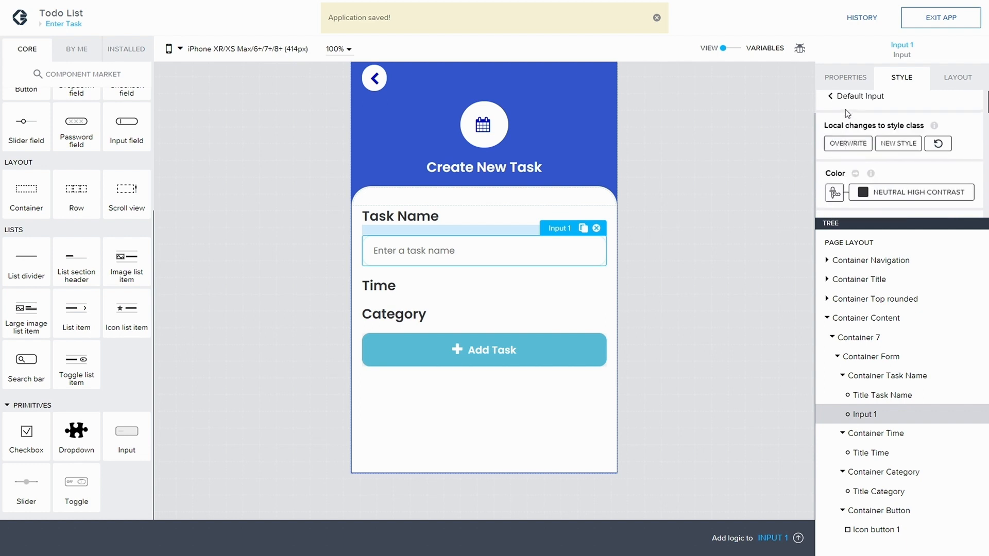
left_click(845, 151)
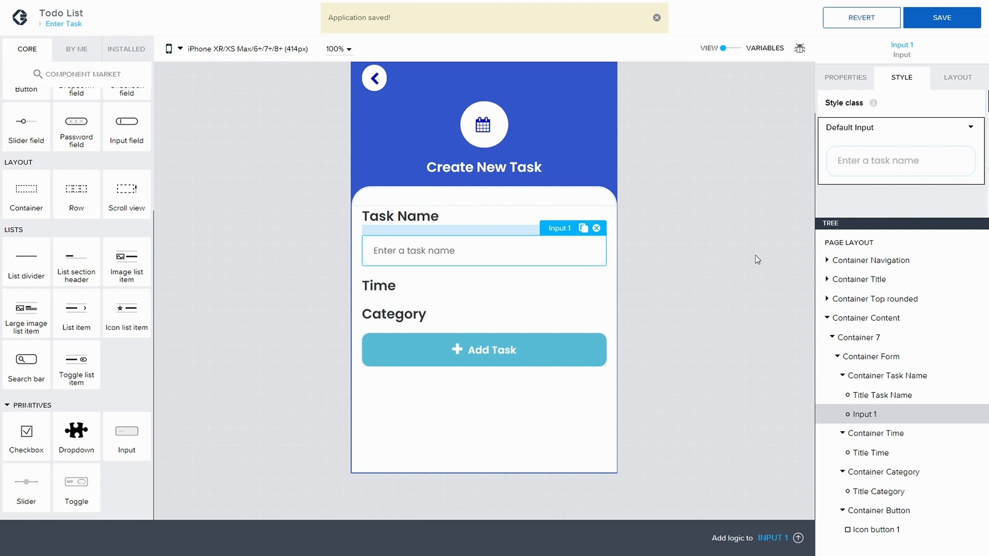
- Collapse Container Task Name in the tree and add a container below the Time title inside Container Time
left_click(842, 377)
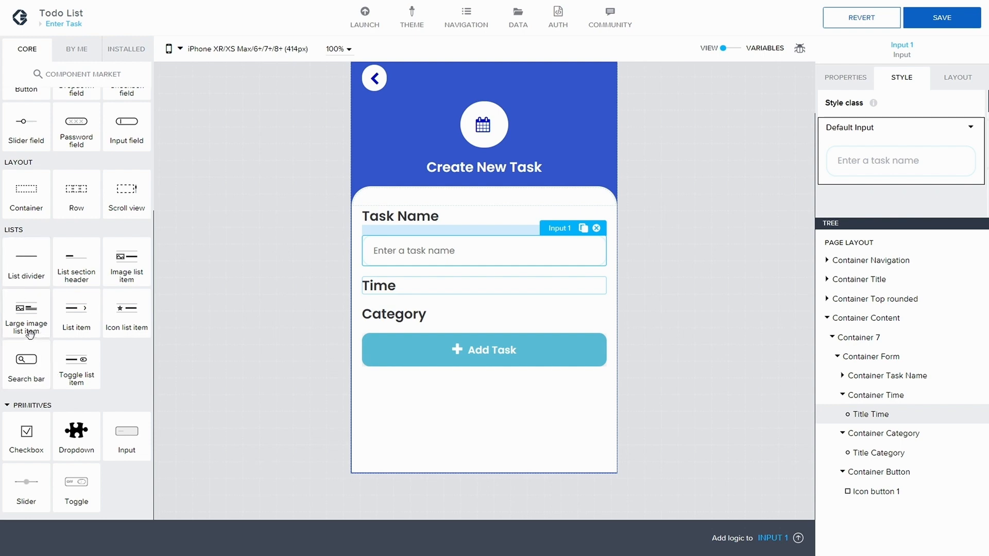
scroll(30, 333, "up", 3)
left_click_drag(773, 434, 877, 418)
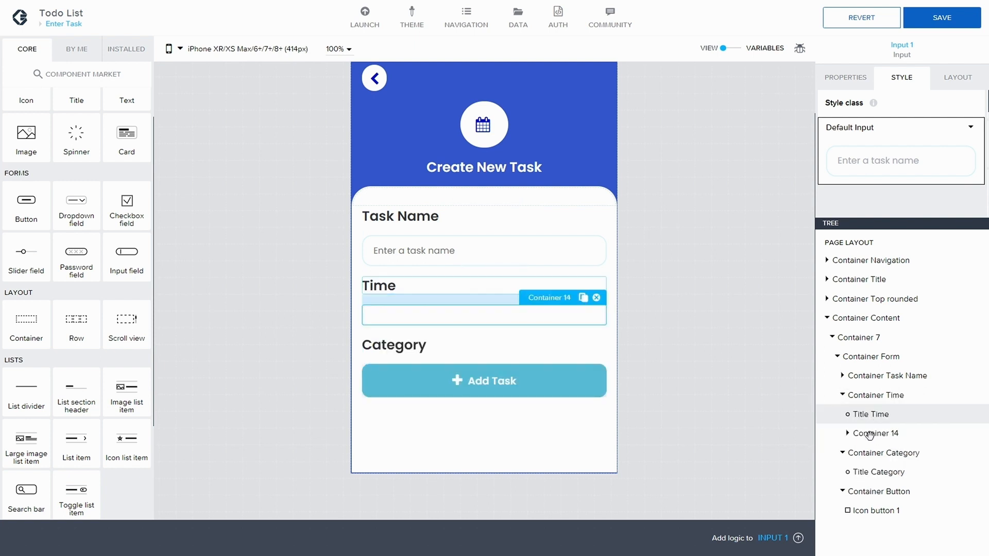
- Create a new style class named Input Time for the new container, based on Layout Container
left_click(869, 435)
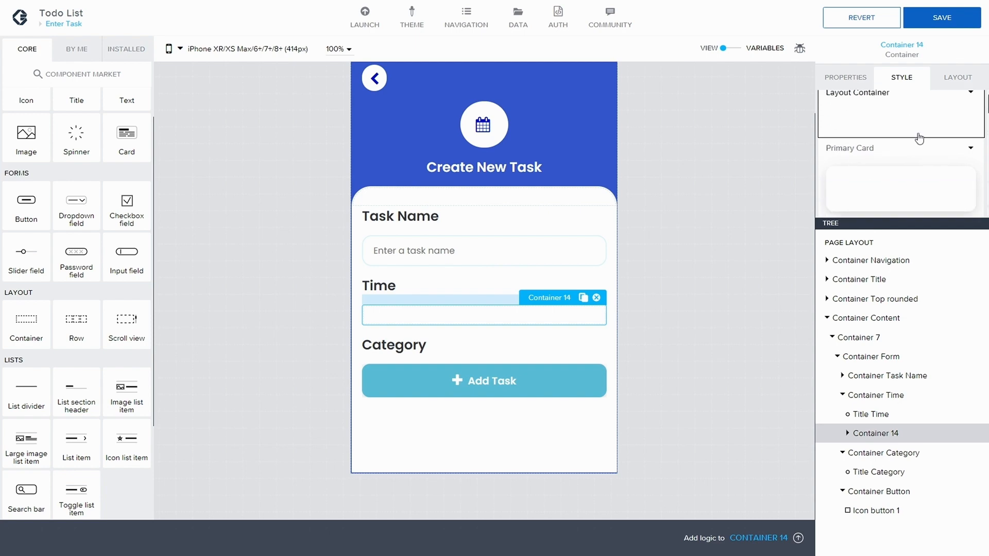
left_click(906, 133)
left_click(853, 180)
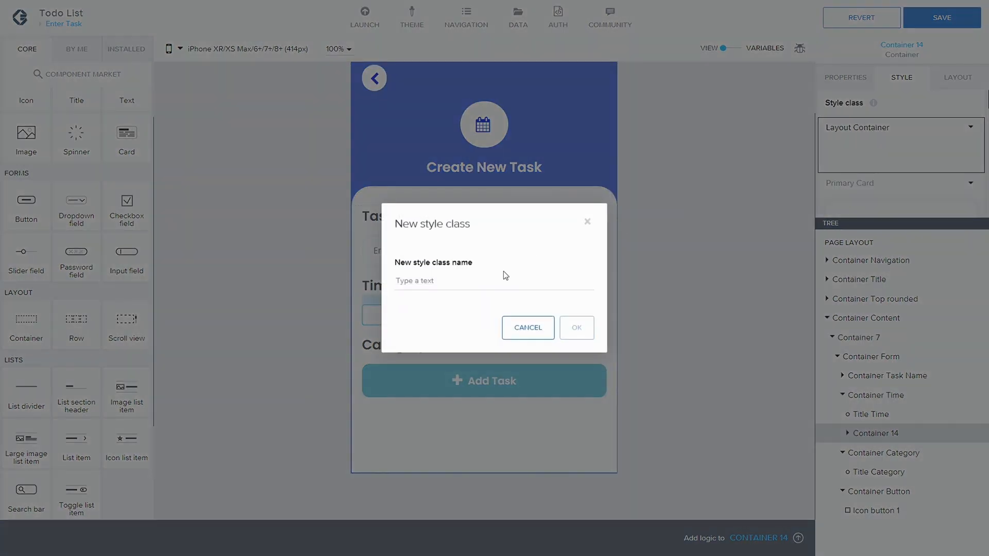
type("IN")
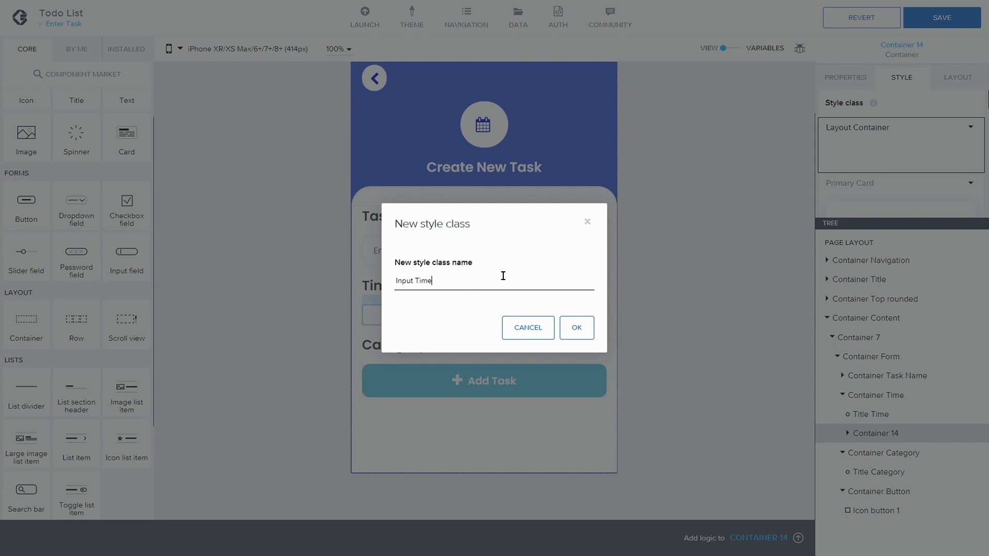
left_click(588, 328)
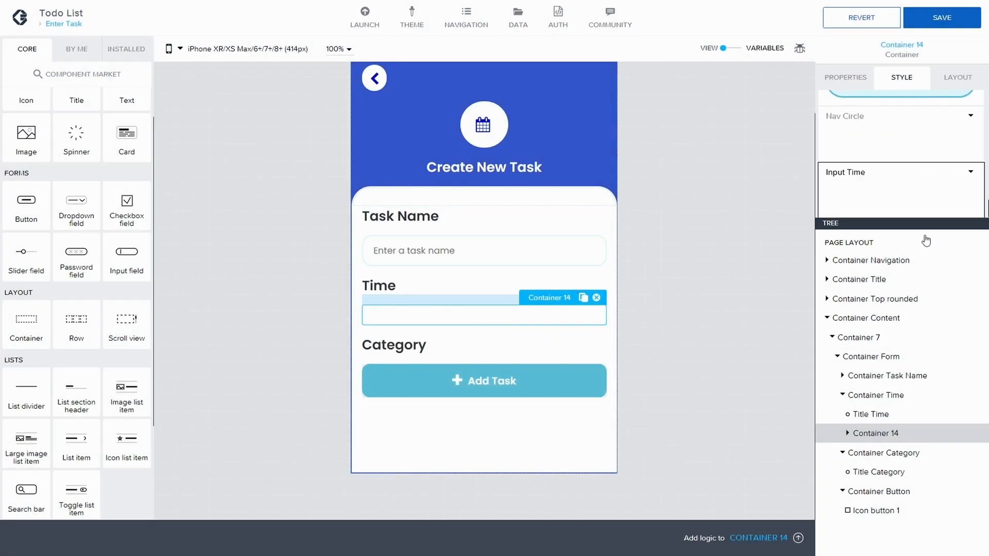
- Edit the Input Time style and set its top padding to M (12px)
left_click(970, 172)
left_click(876, 188)
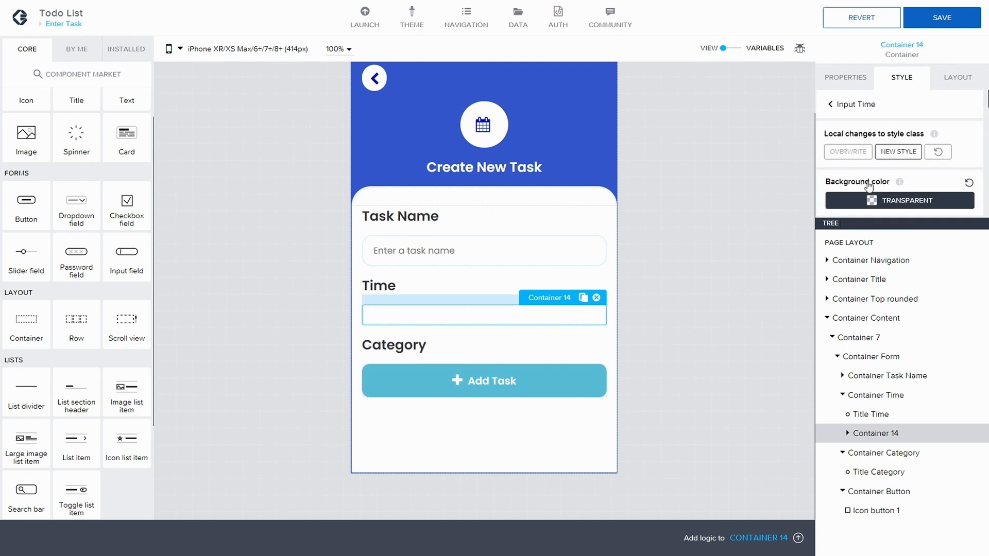
scroll(883, 146, "down", 1)
scroll(875, 149, "down", 1)
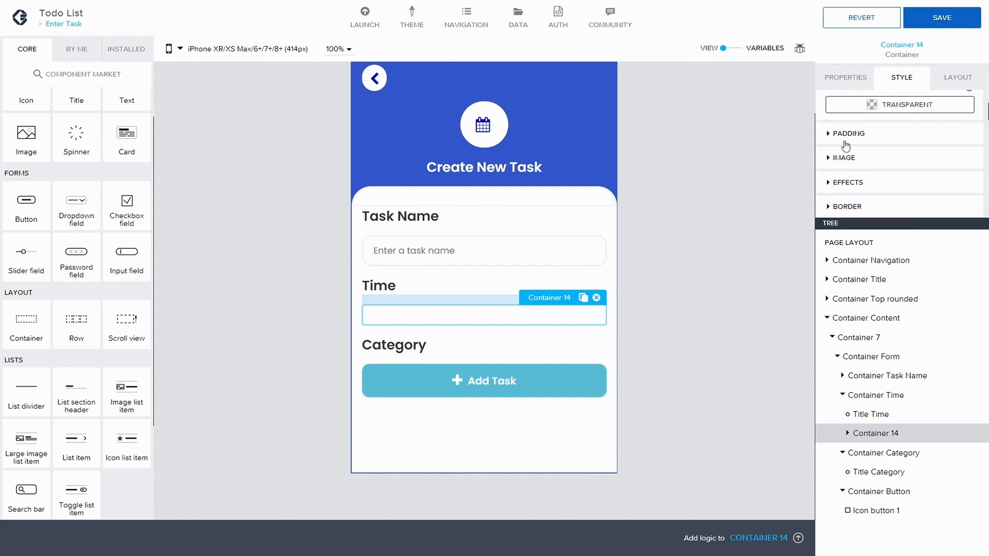
scroll(863, 145, "up", 1)
scroll(862, 150, "down", 1)
left_click(830, 153)
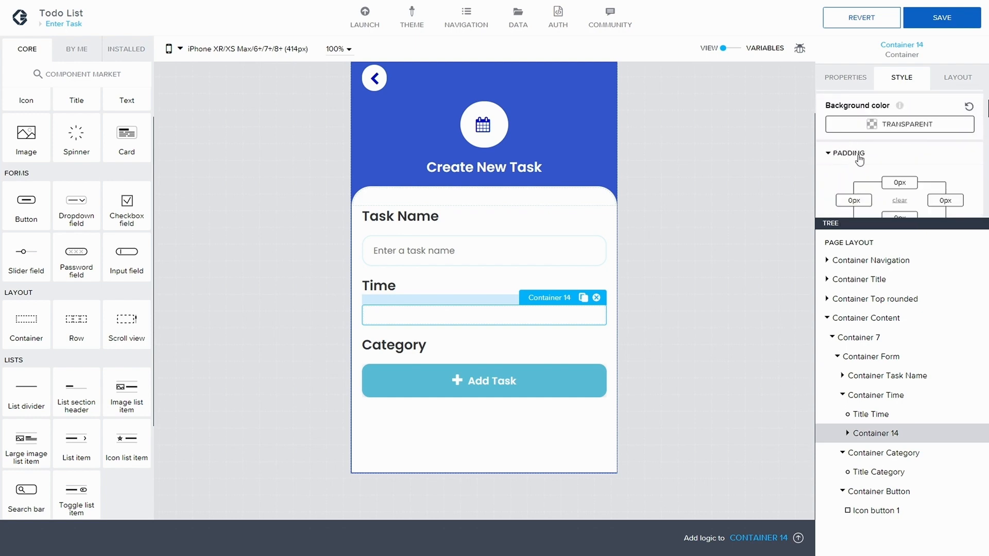
scroll(896, 135, "down", 1)
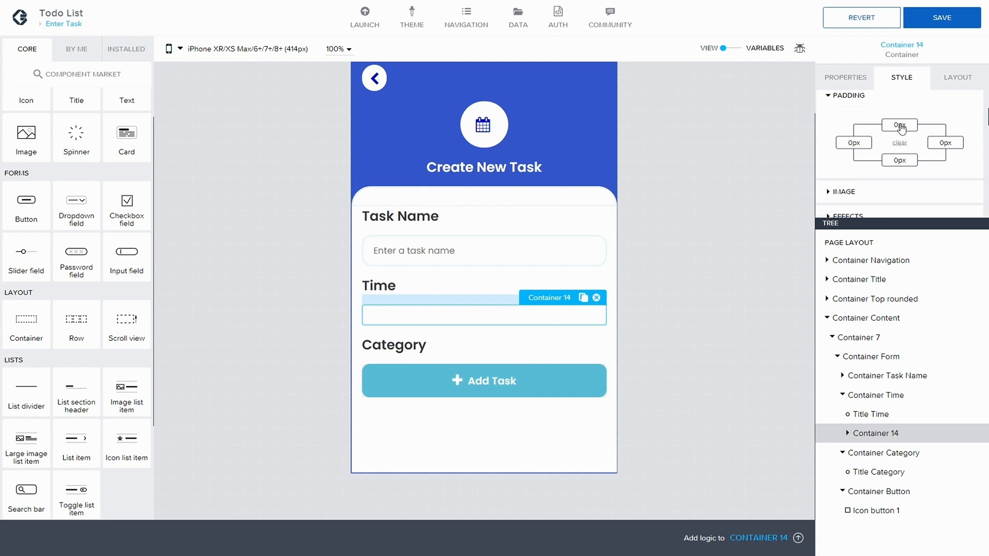
left_click(900, 127)
left_click(847, 138)
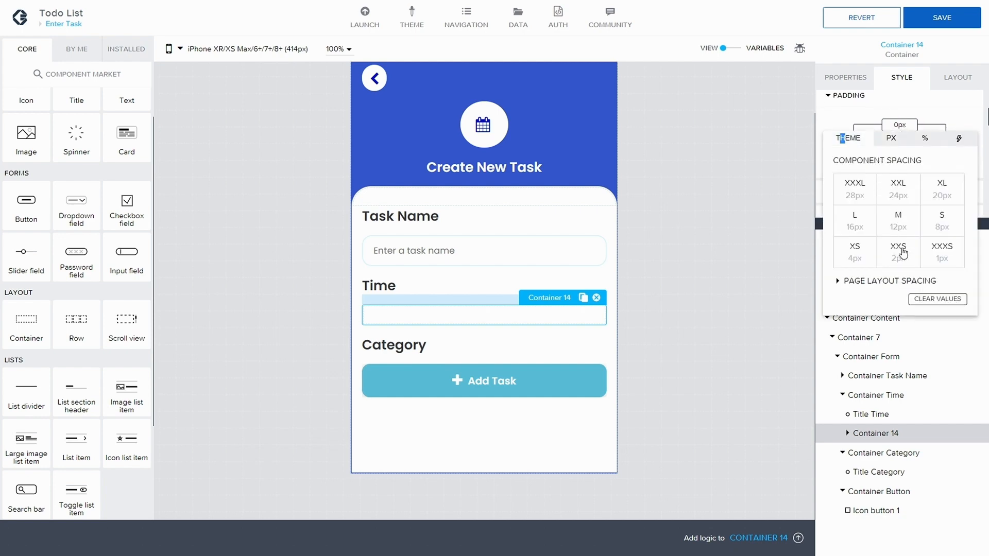
left_click(897, 220)
- Set the Input Time style's left and right padding to L (16px) and its bottom padding to M (12px)
left_click(949, 115)
left_click(948, 144)
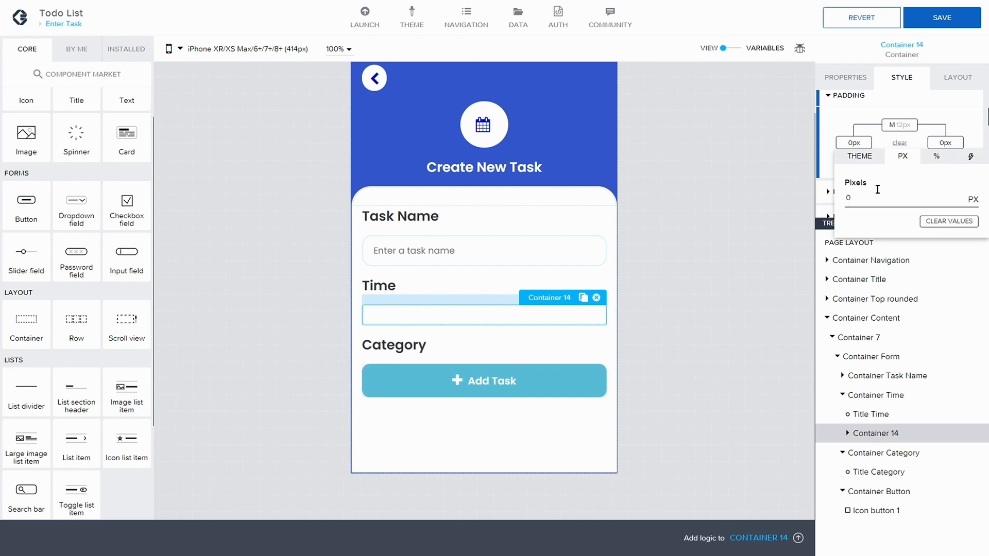
left_click(859, 157)
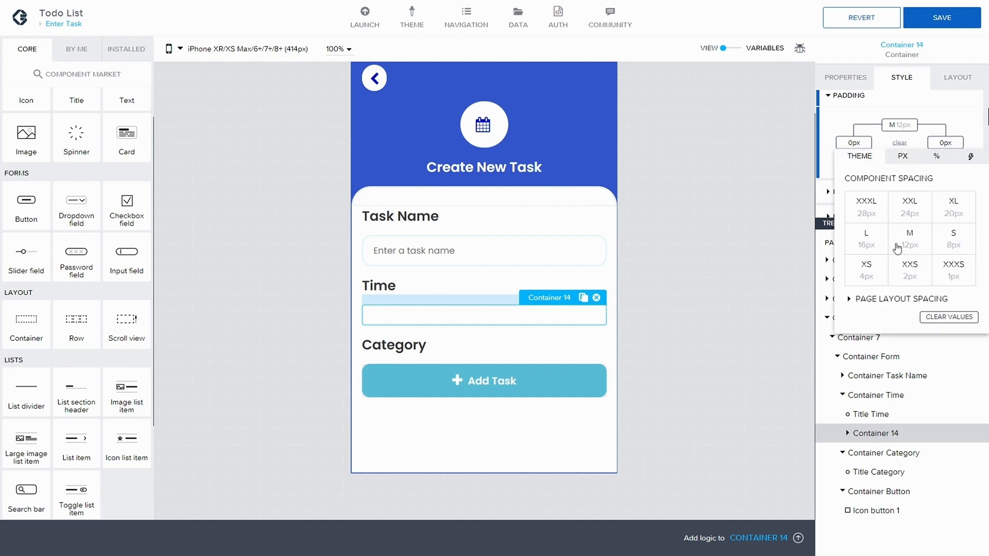
left_click(877, 246)
left_click(865, 146)
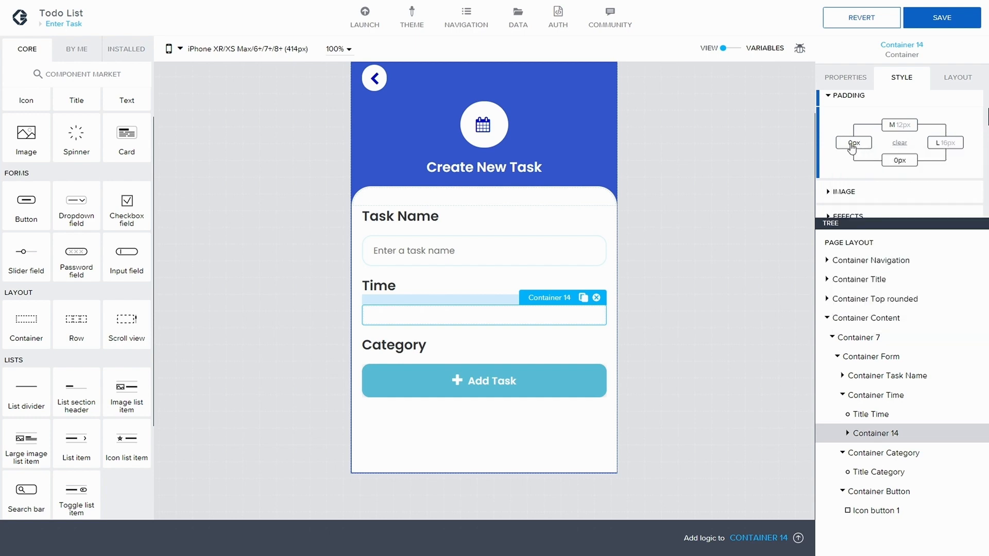
left_click(822, 163)
left_click(821, 244)
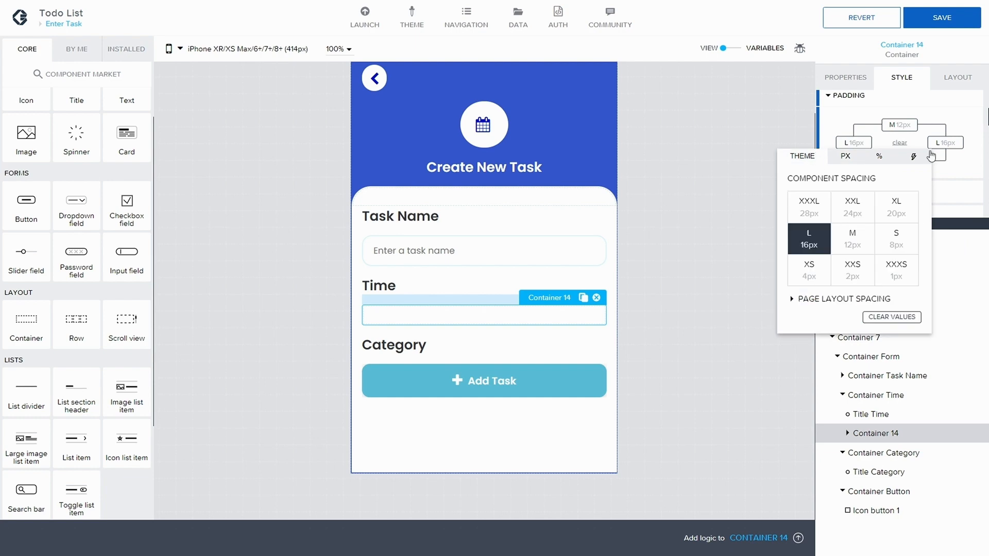
left_click(896, 161)
left_click(868, 181)
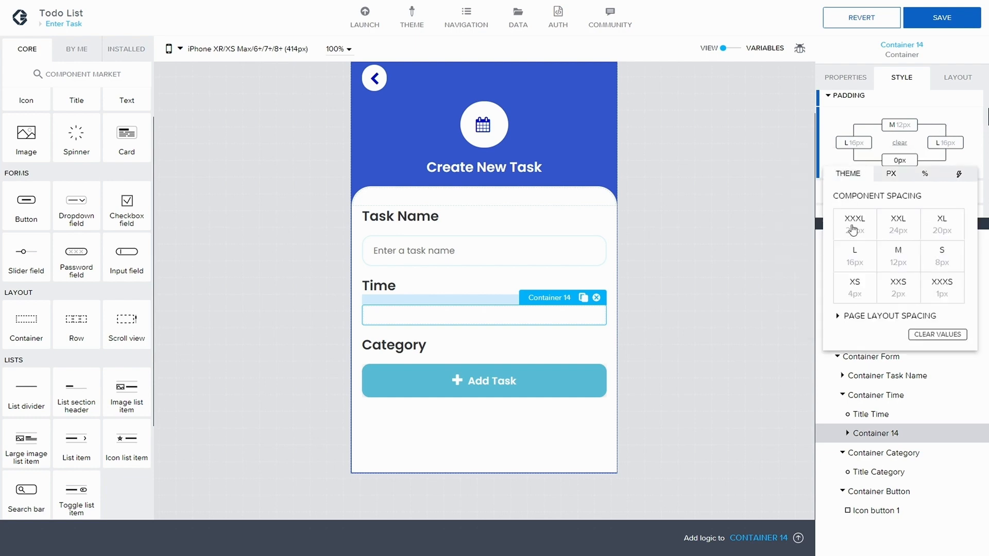
left_click(899, 255)
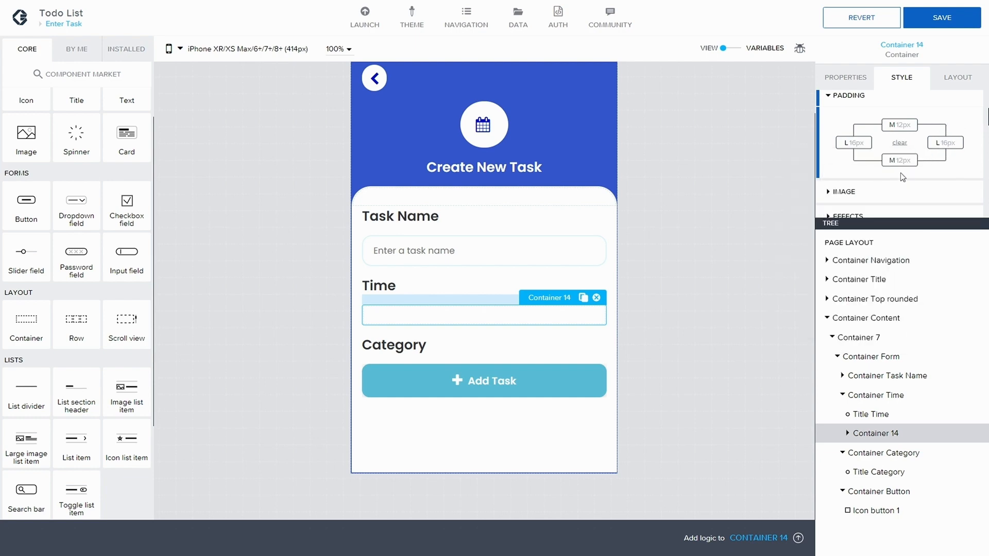
- Bind the container's border color to a smart content color and choose the custom palette Background Color
scroll(902, 177, "down", 2)
left_click(830, 148)
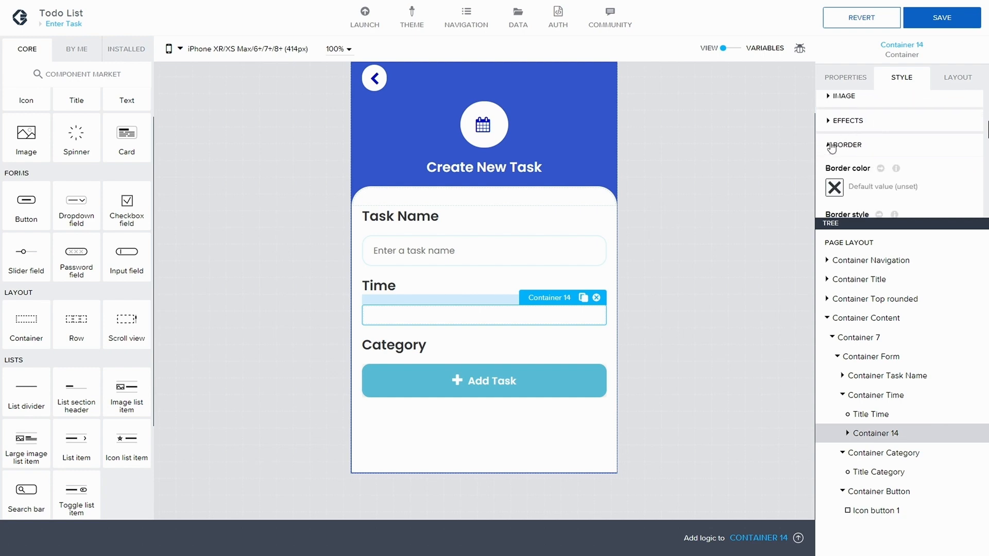
scroll(831, 147, "down", 1)
left_click(838, 134)
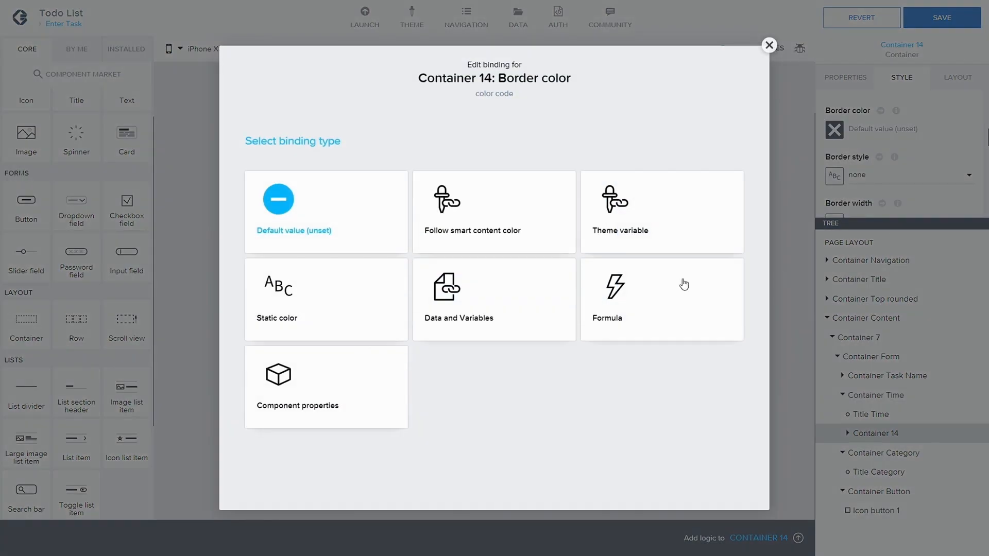
left_click(430, 230)
left_click(917, 132)
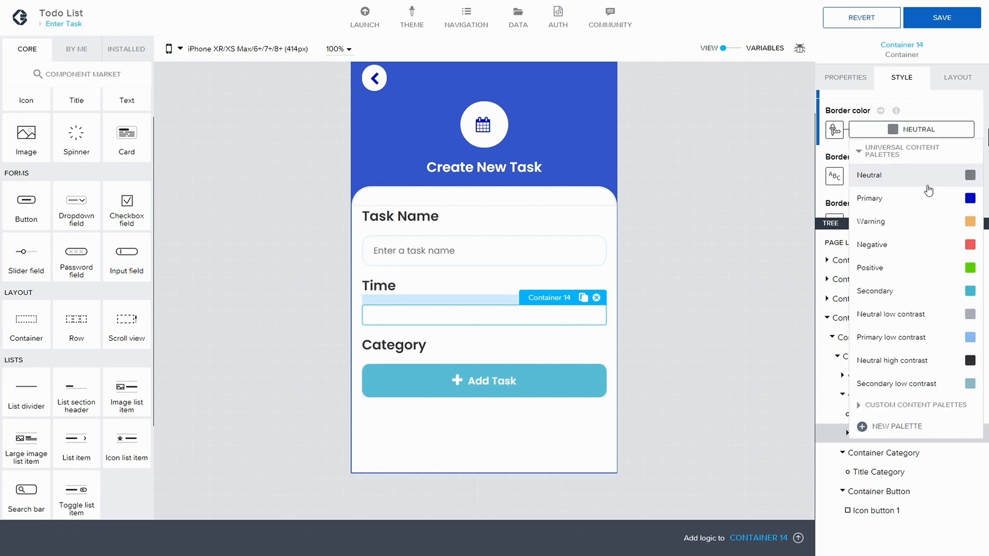
left_click(857, 404)
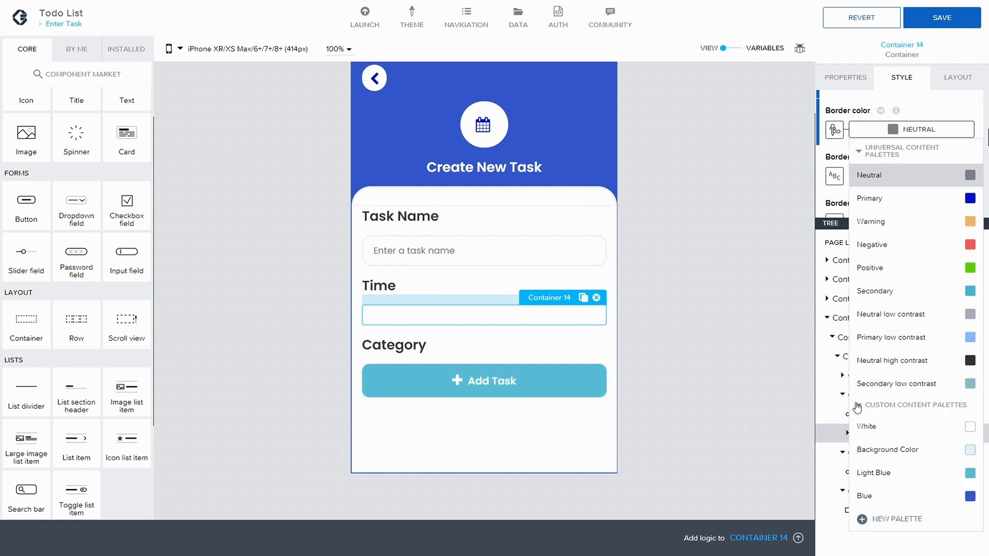
left_click(888, 453)
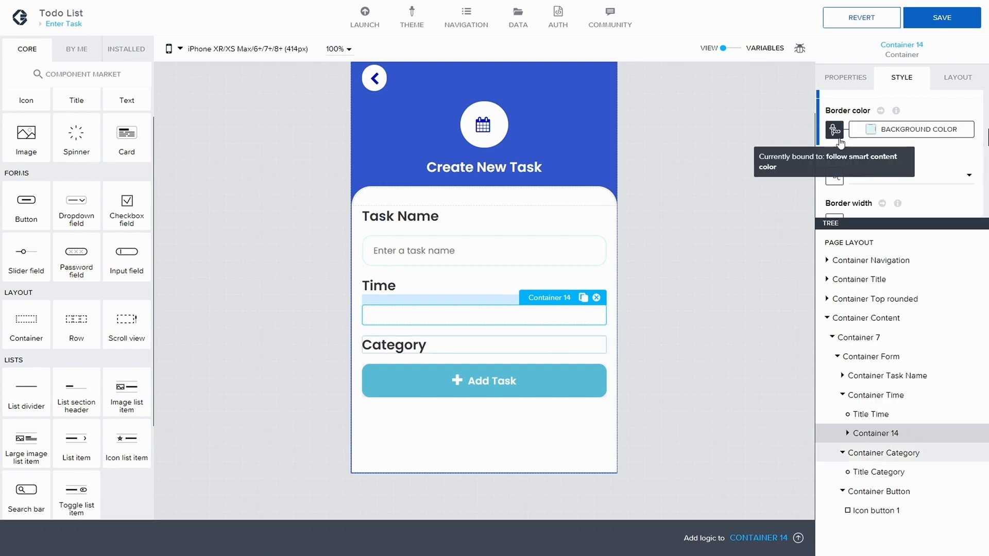
- Set the container's border style to solid and its border width to 2
scroll(833, 178, "down", 2)
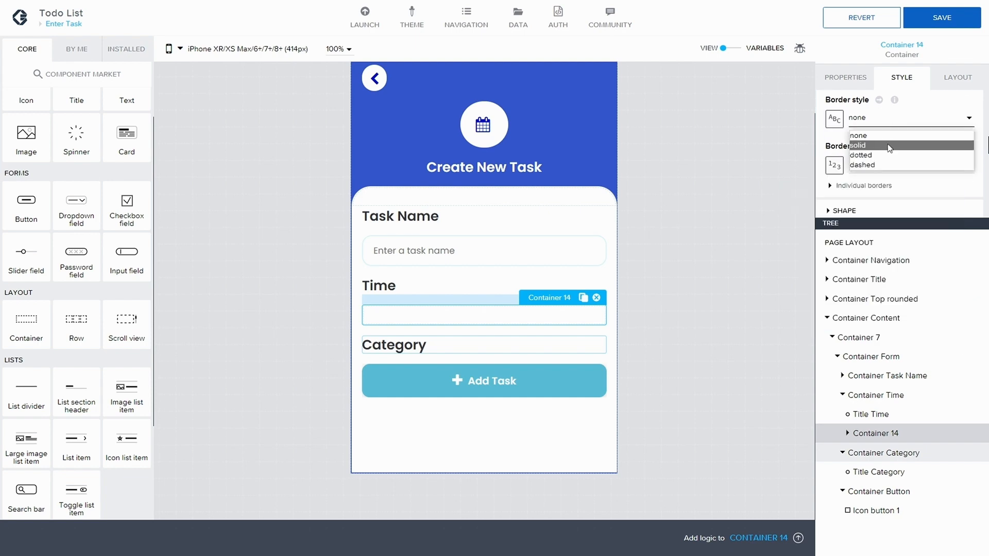
left_click(887, 144)
left_click(858, 164)
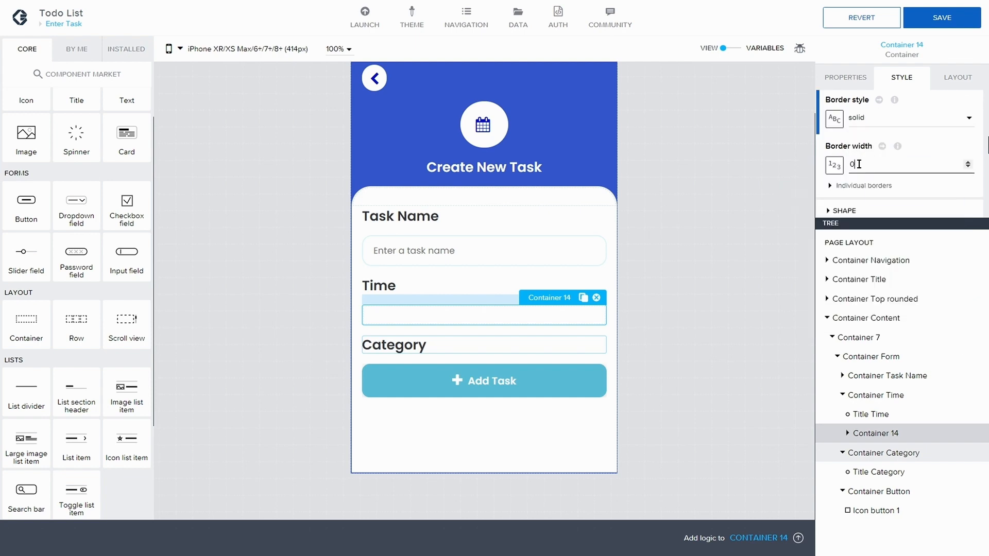
key("BackSpace")
type("2")
left_click(929, 122)
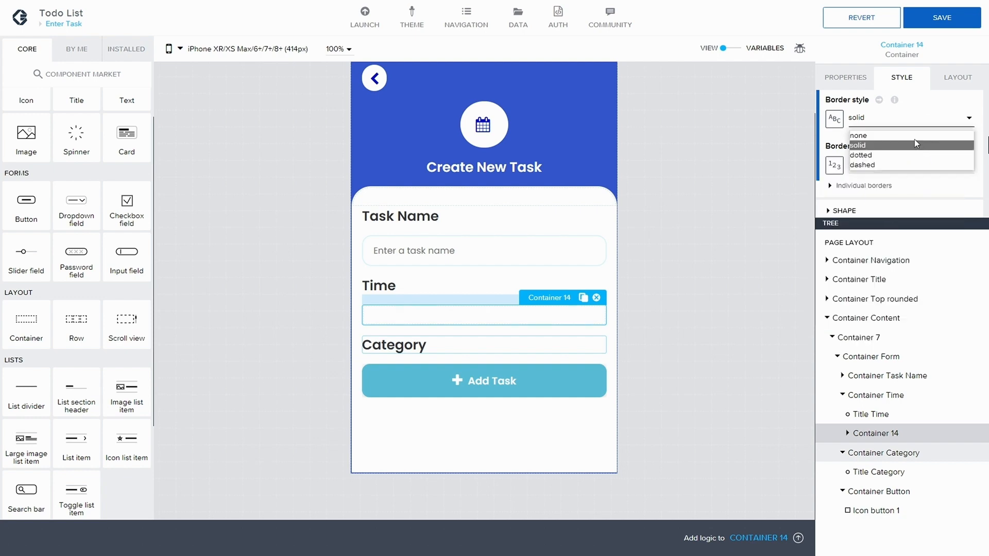
left_click(885, 144)
- Set the container's individual top left and top right corner radii to 15
scroll(887, 162, "down", 1)
scroll(875, 160, "down", 1)
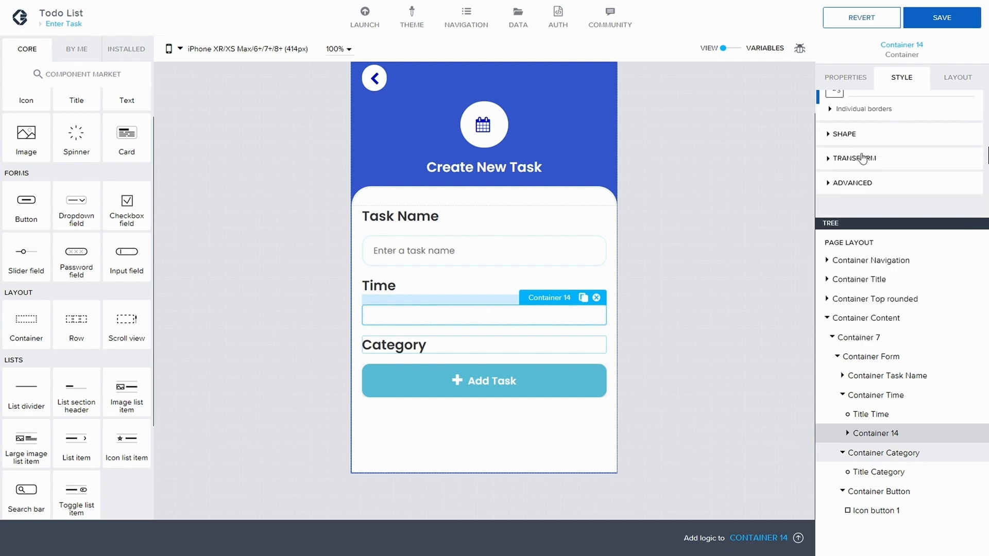
left_click(833, 135)
scroll(850, 144, "down", 1)
left_click(855, 157)
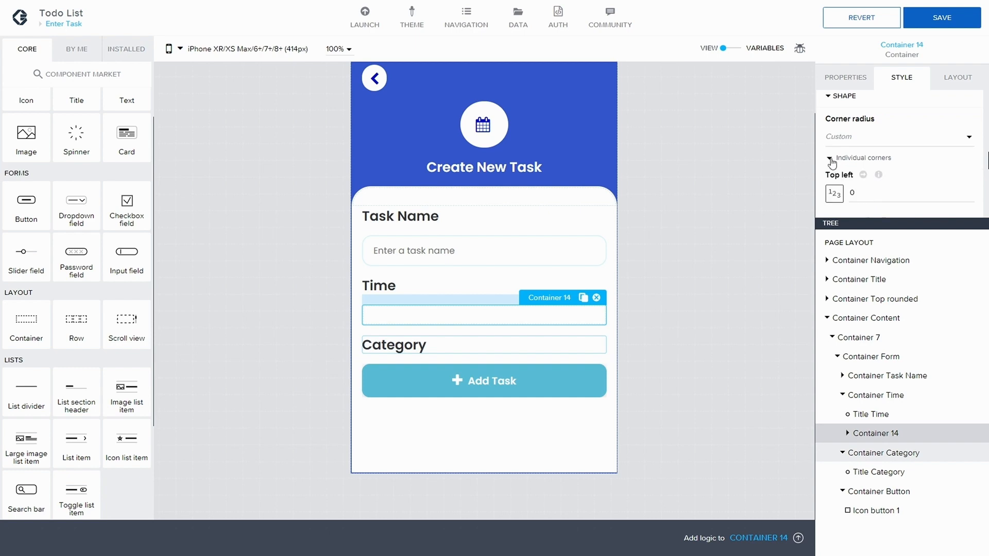
scroll(851, 155, "down", 1)
double_click(850, 154)
type("15")
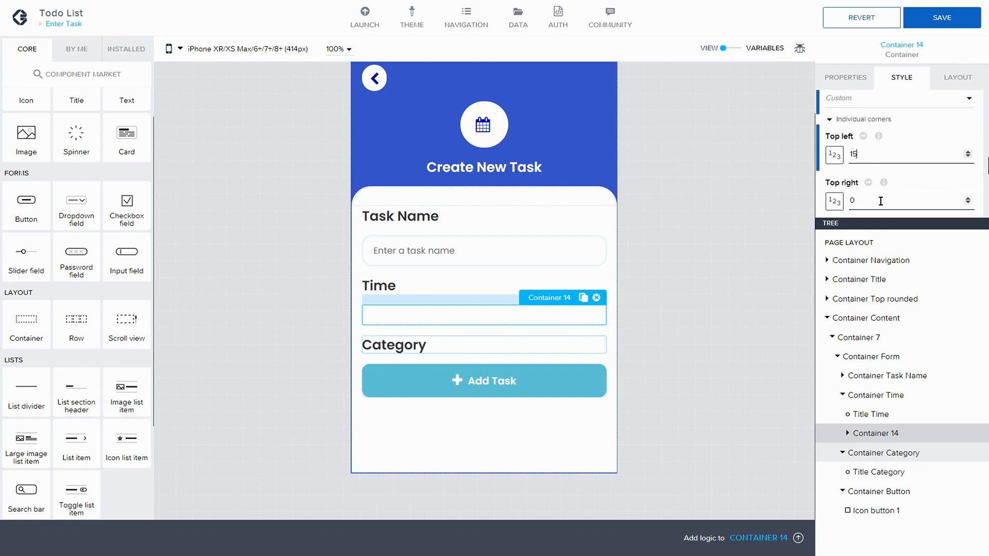
double_click(851, 200)
type("15")
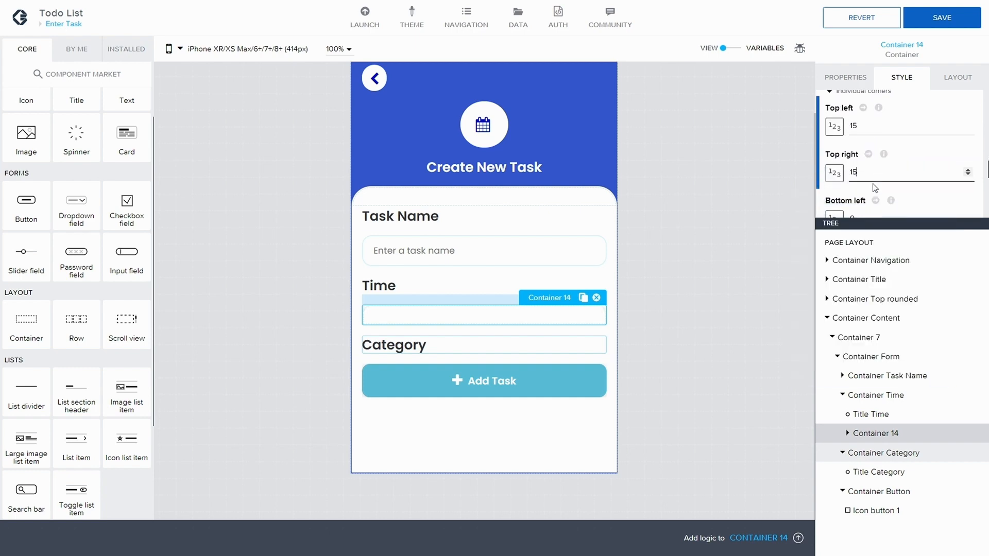
- Set the container's bottom left corner radius to 12 and its bottom right corner radius to 15
scroll(875, 191, "down", 1)
double_click(882, 189)
type("12")
scroll(884, 182, "down", 1)
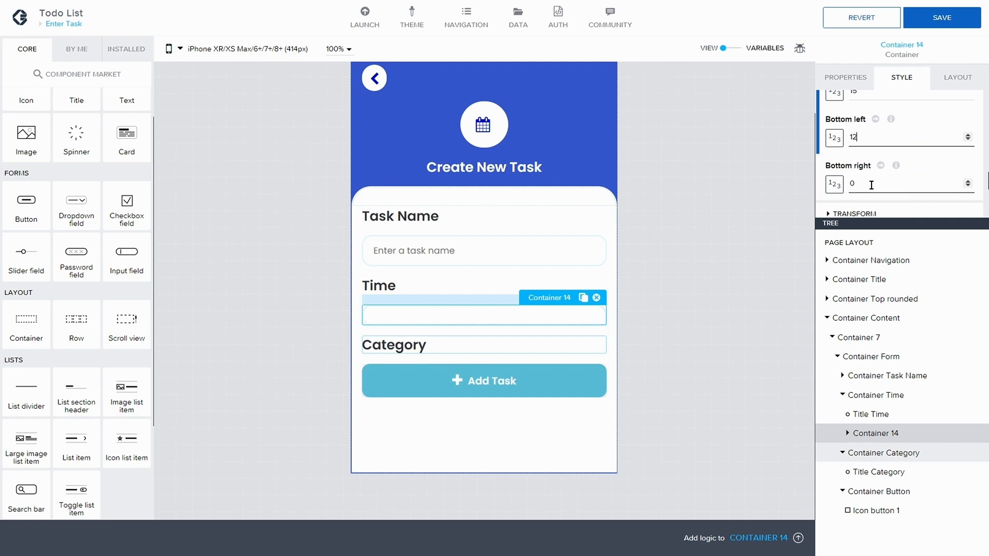
double_click(888, 178)
type("15")
- Apply the local changes to the Input Time style class and save the application
scroll(889, 177, "down", 10)
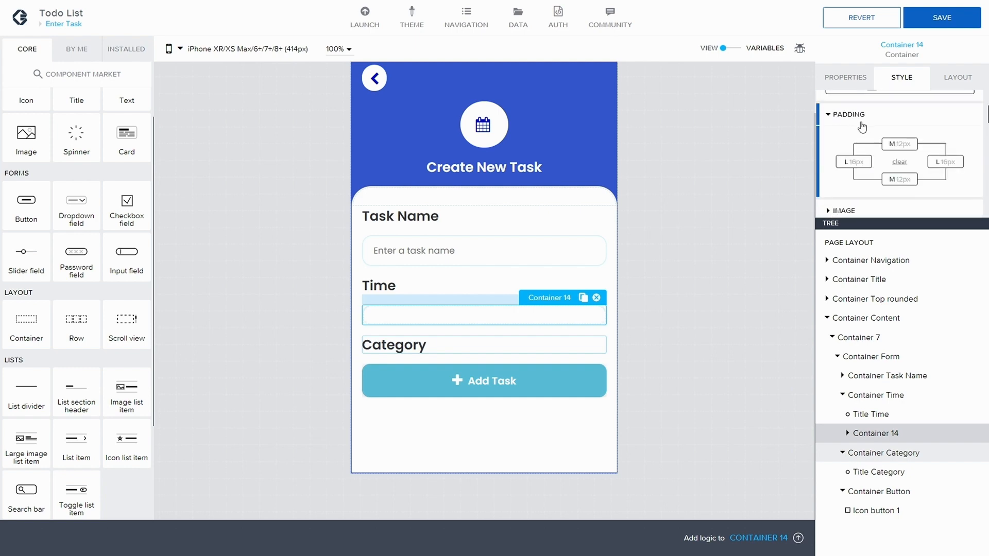
scroll(847, 134, "up", 10)
left_click(943, 20)
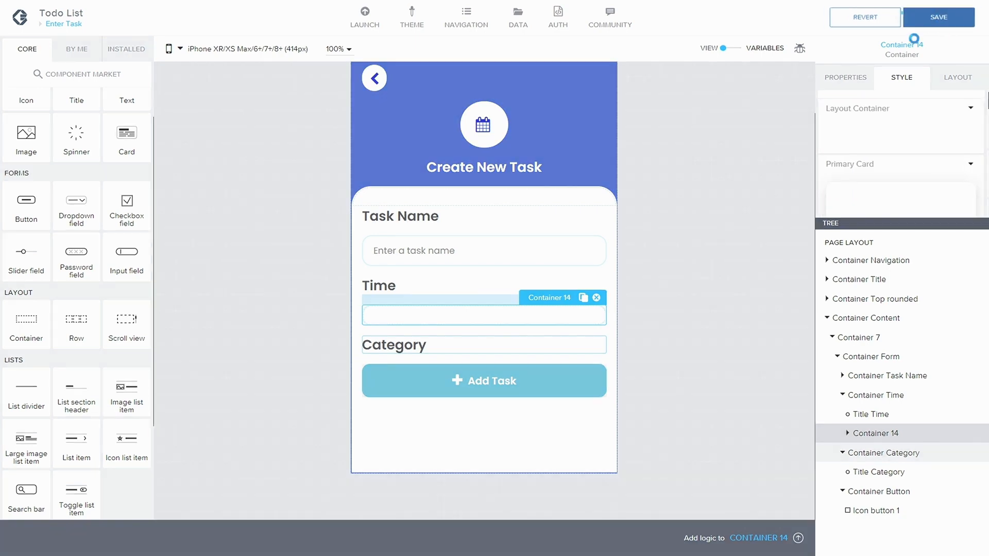
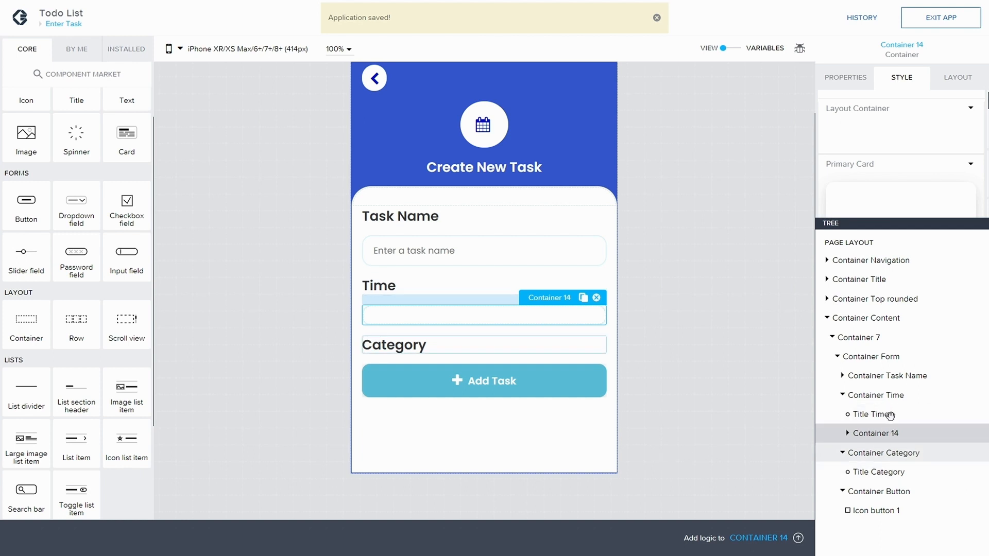
- Duplicate the Time title and place the copy inside the bordered Container 14
left_click(877, 417)
key("ctrl+c")
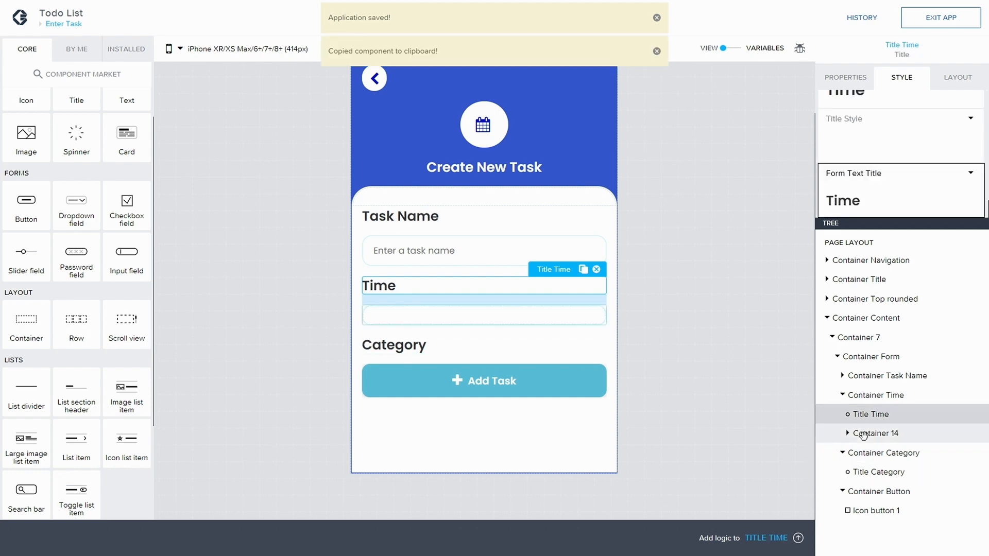
key("ctrl+v")
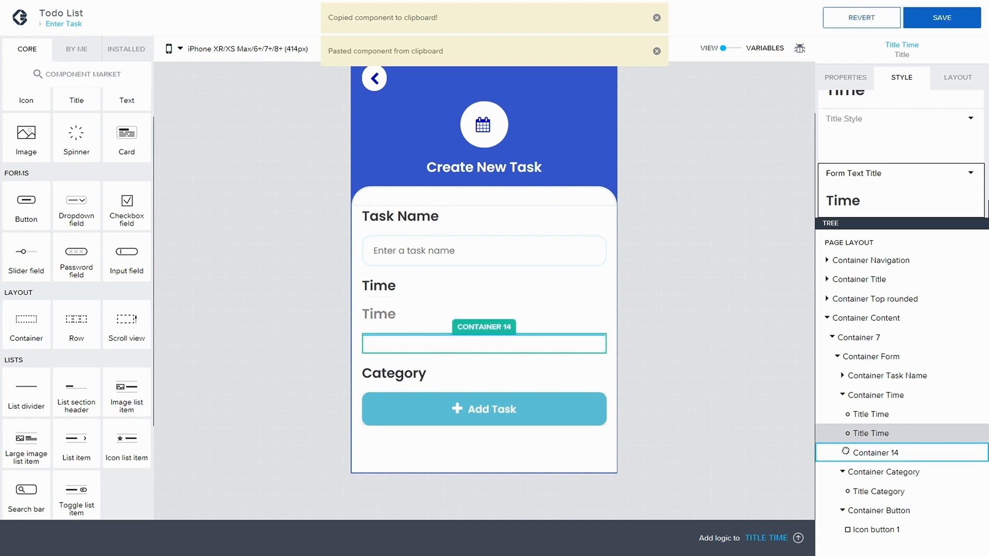
left_click_drag(845, 451, 845, 450)
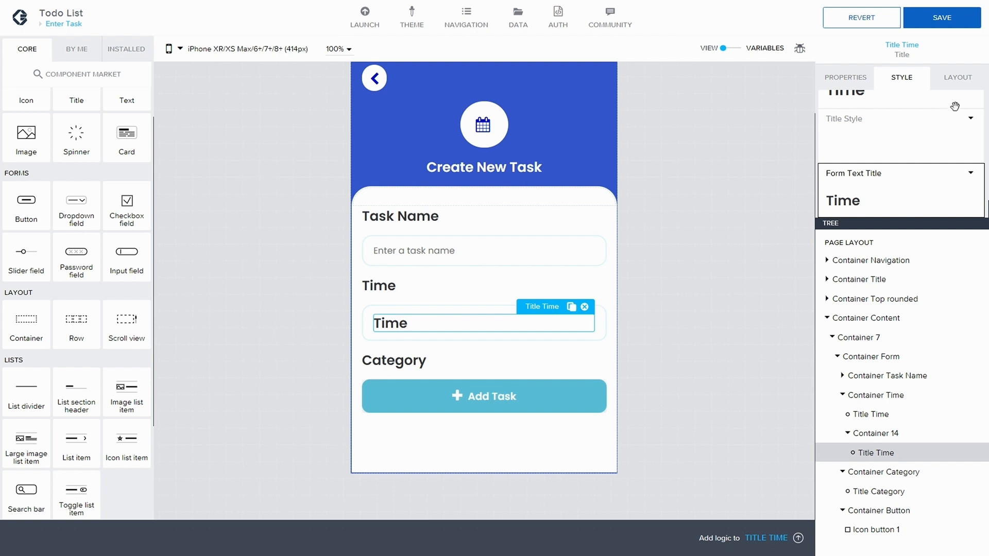
- Set the copied title's width to fit its content
left_click(957, 78)
left_click(829, 182)
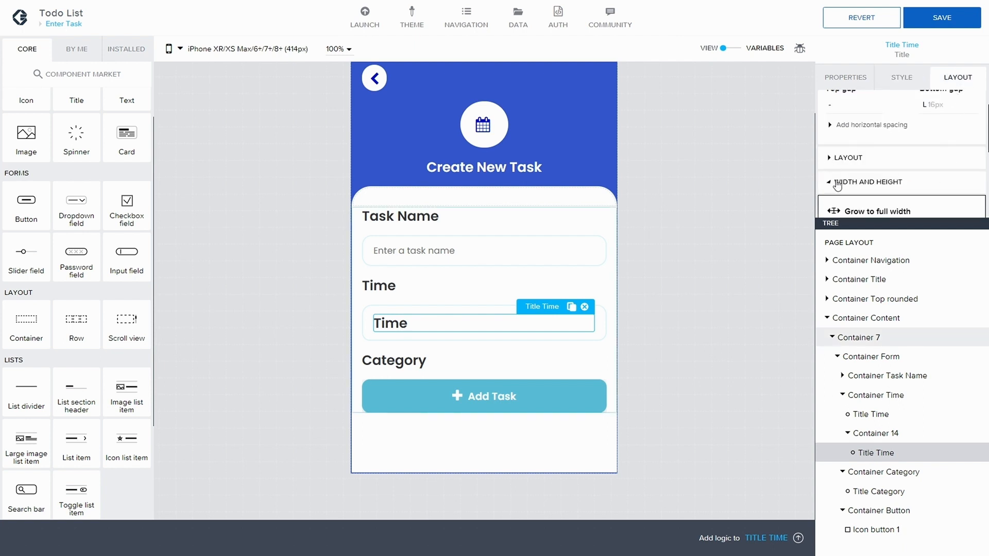
scroll(850, 185, "down", 2)
left_click(857, 169)
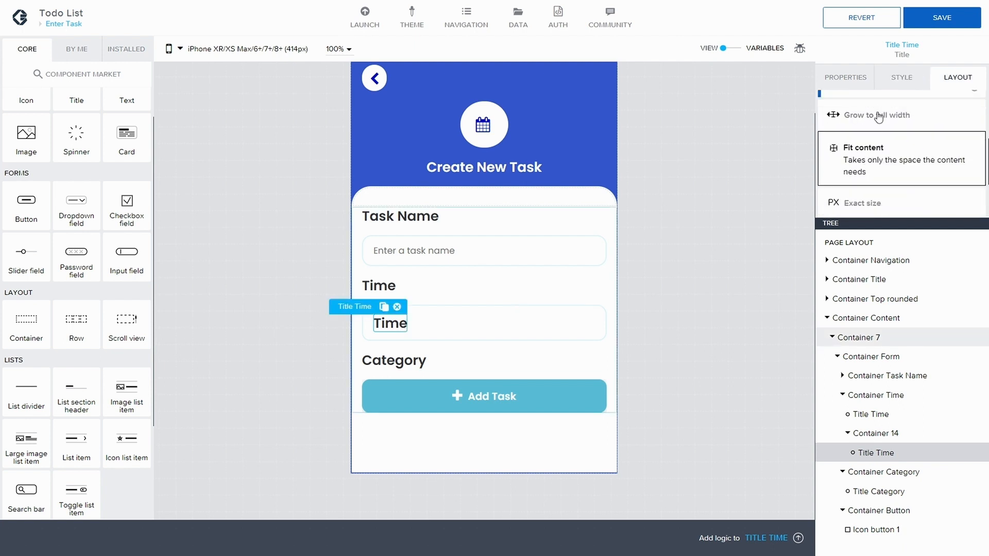
- Change the copied title's content to 09:00 and save the application
left_click(845, 77)
left_click_drag(875, 121, 854, 120)
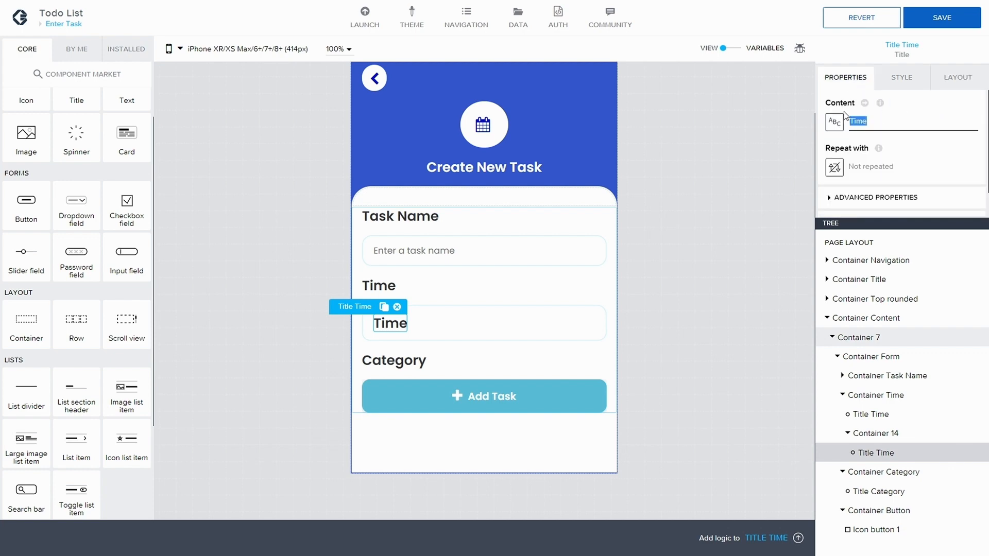
type("09:00")
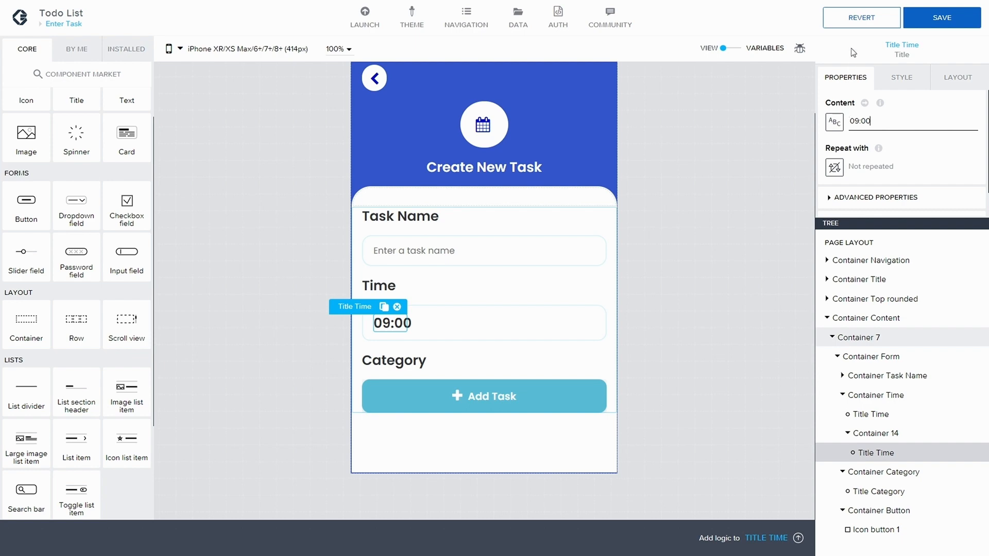
left_click(941, 18)
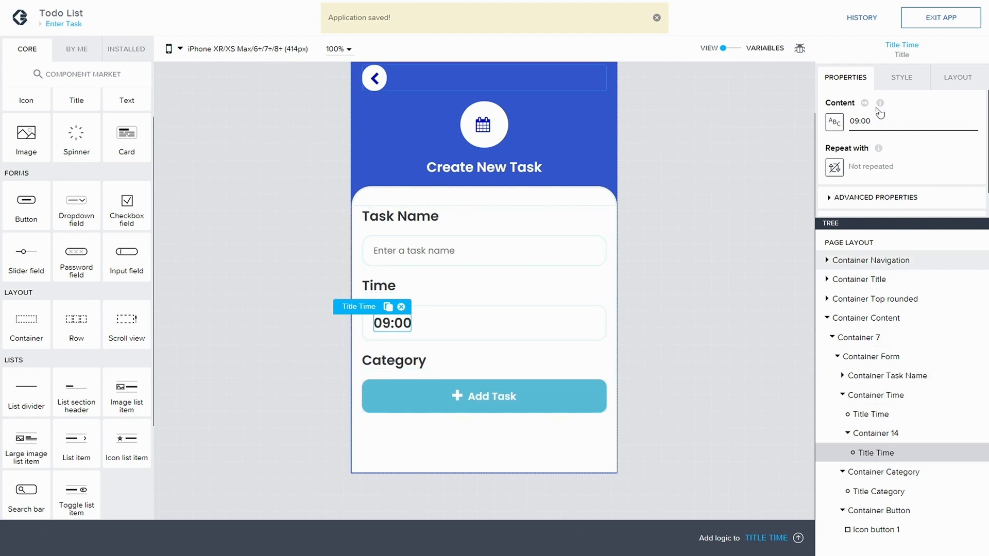
- Create a new style class named Time Style from the 09:00 title's Form Text Title style
left_click(909, 82)
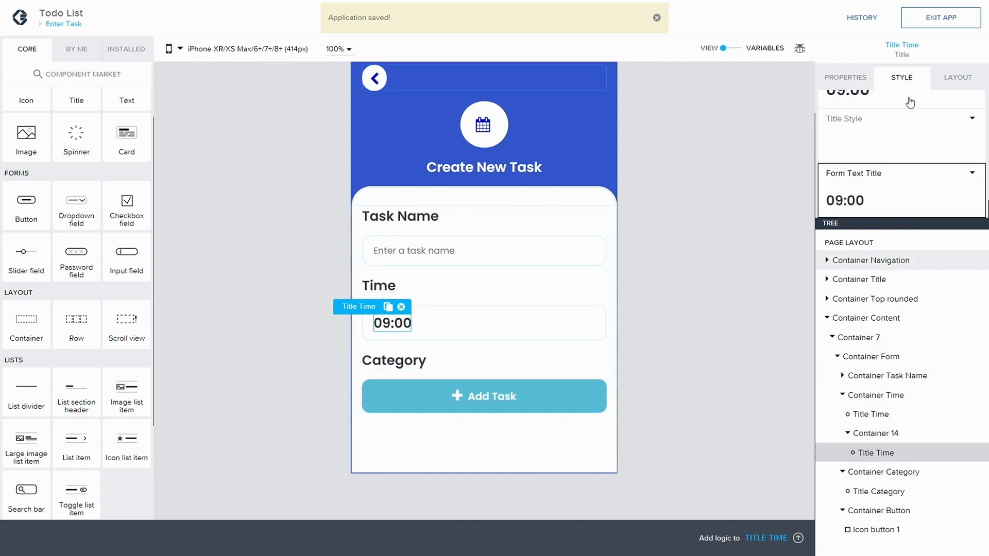
left_click(972, 175)
left_click(867, 212)
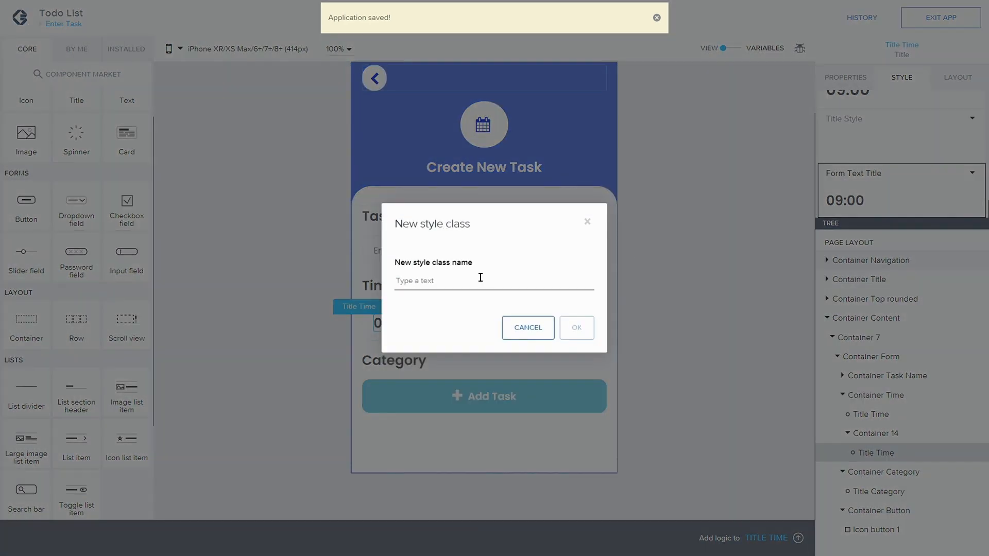
type("Time St")
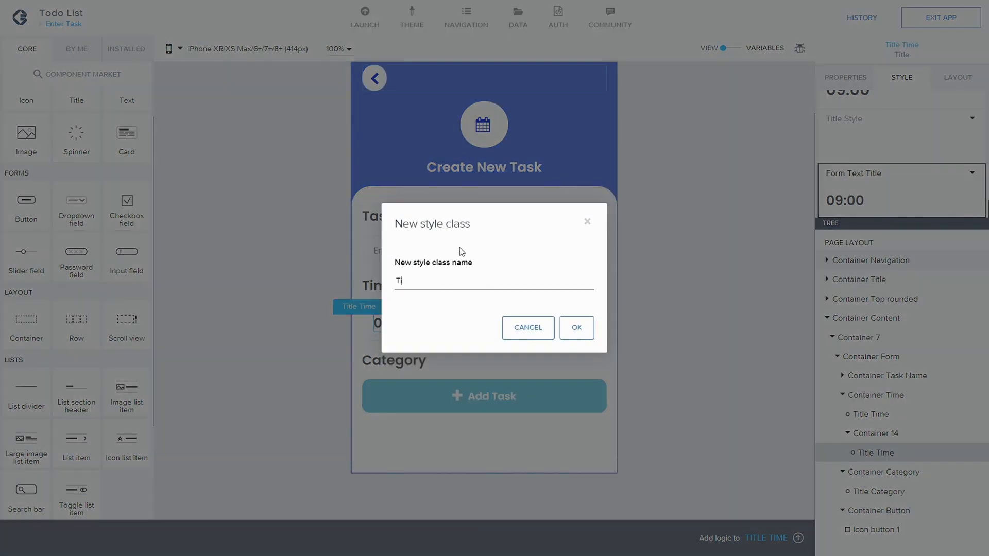
type("yle")
left_click(576, 327)
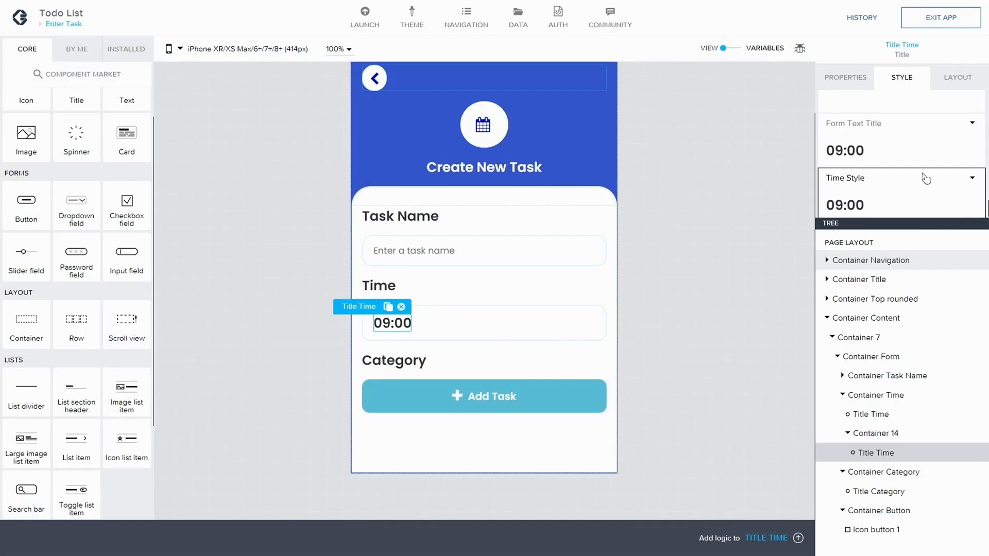
- Edit Time Style and set its text color to the custom Blue palette
left_click(972, 175)
left_click(909, 196)
scroll(899, 160, "up", 2)
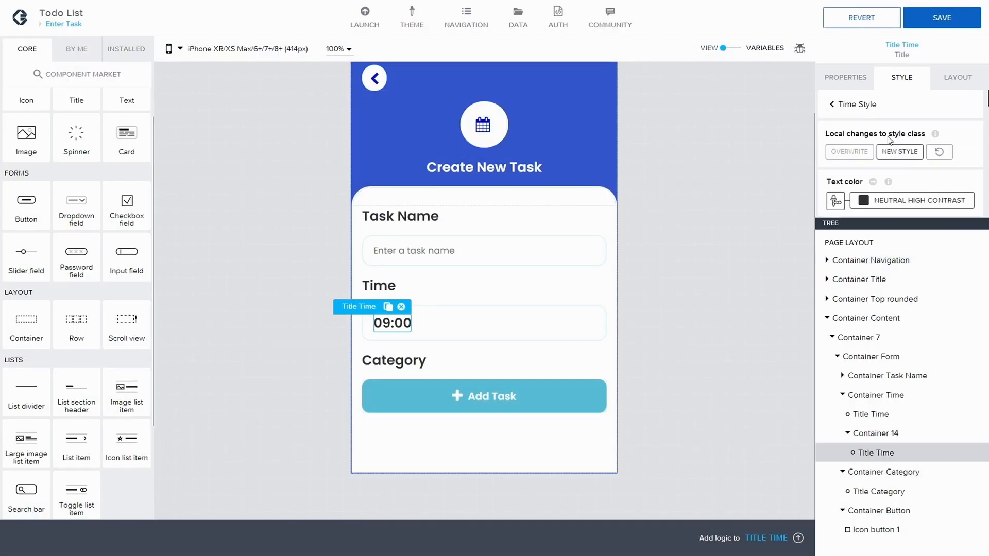
scroll(890, 141, "down", 1)
scroll(898, 170, "down", 1)
left_click(887, 132)
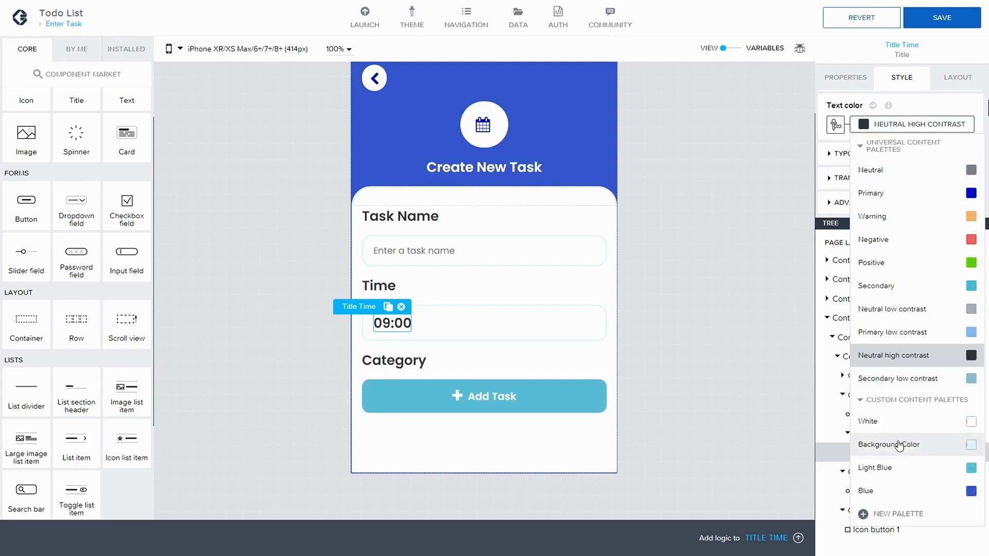
left_click(896, 493)
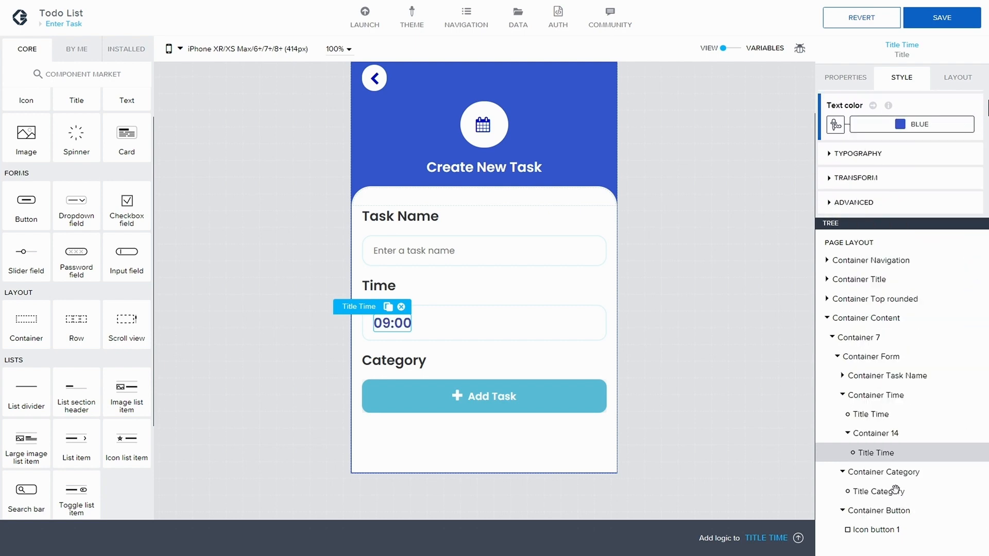
- Set the 09:00 title's text size to Text M and save the application
left_click(831, 153)
scroll(872, 165, "down", 1)
left_click(871, 157)
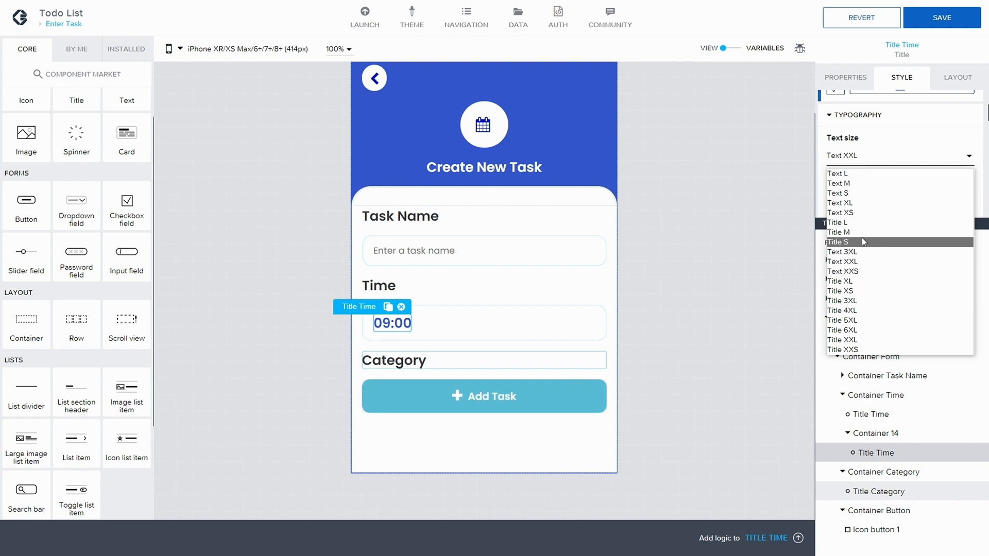
left_click(856, 184)
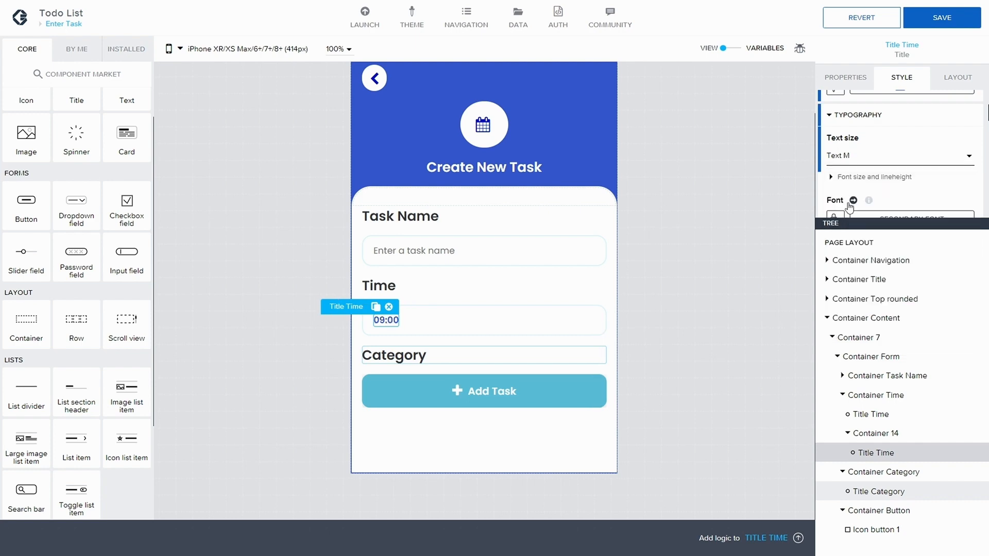
left_click(950, 20)
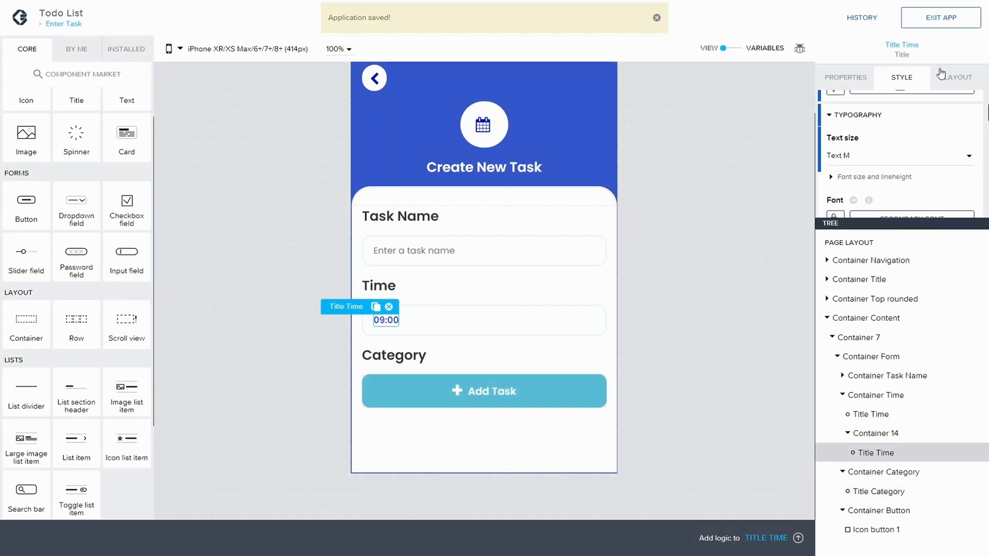
- Overwrite the Time Style class with the local changes and save the application
scroll(895, 134, "up", 1)
scroll(896, 134, "up", 2)
left_click(847, 135)
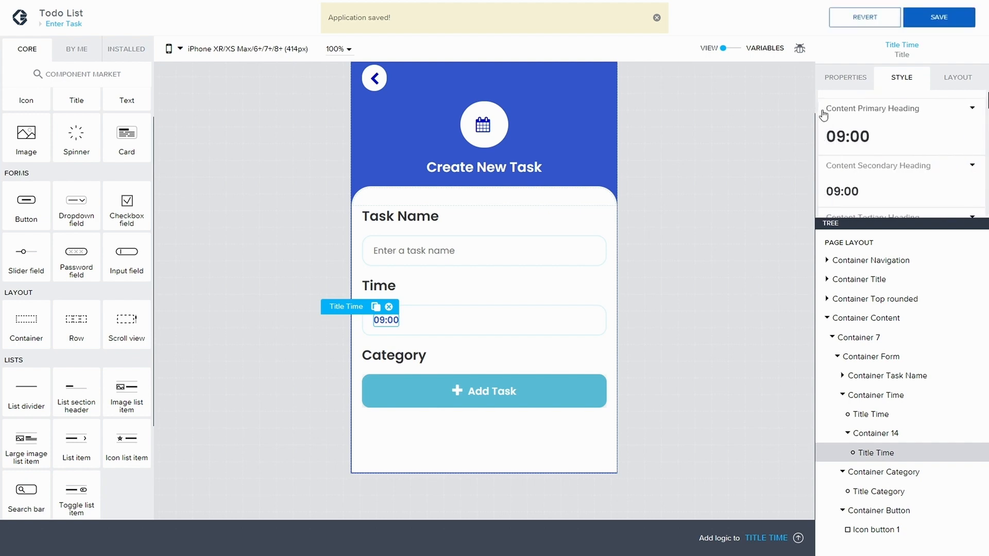
left_click(929, 24)
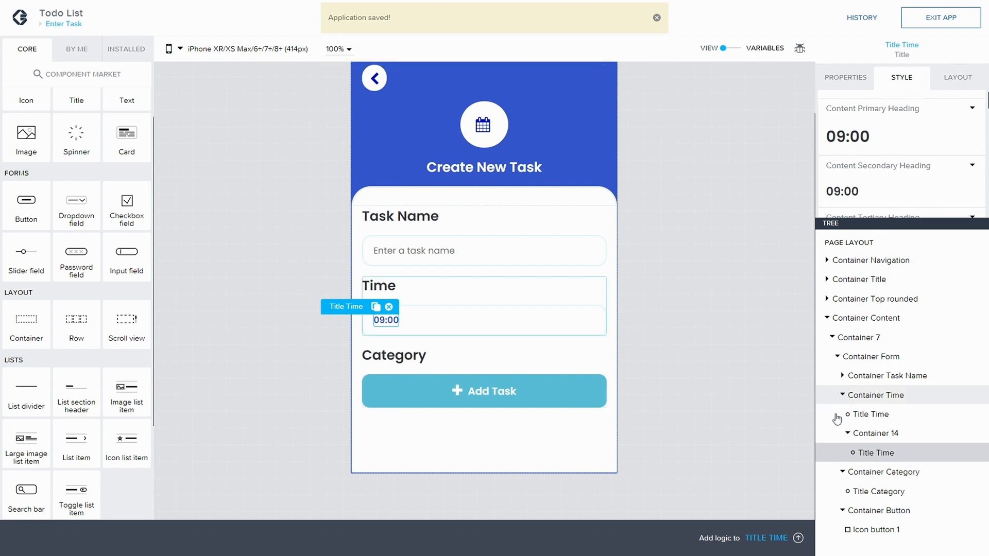
- Collapse Container Time and add a new container below the Category title inside Container Category
left_click(842, 395)
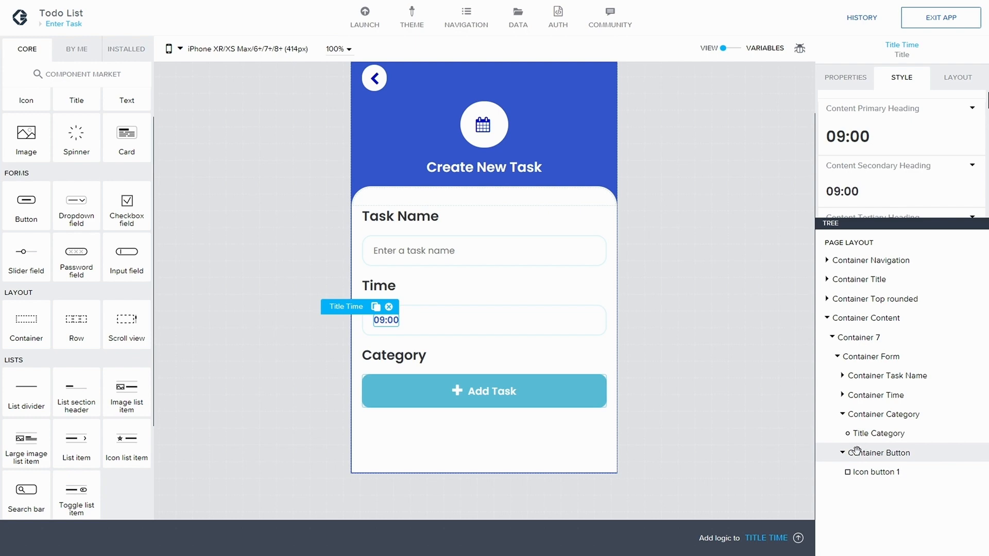
left_click(856, 451)
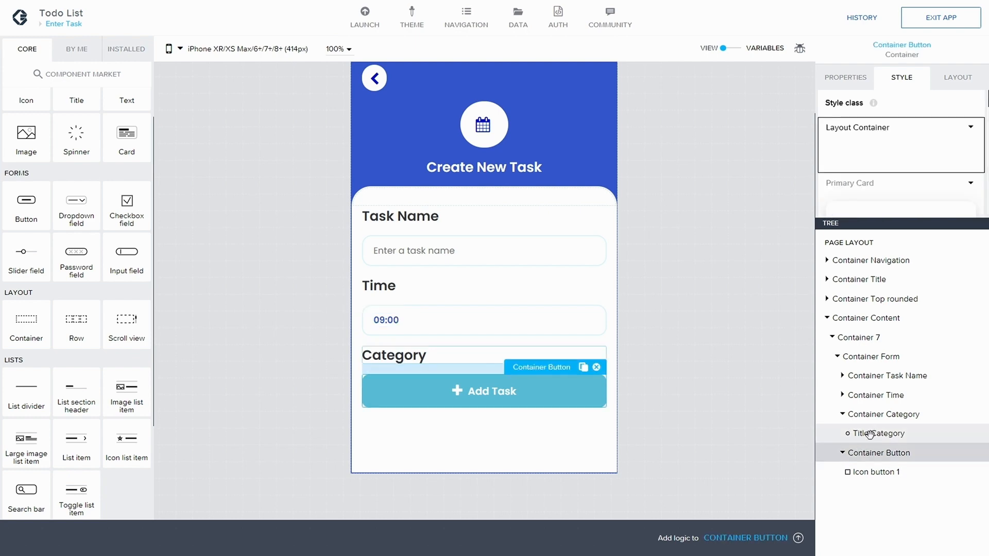
left_click(869, 434)
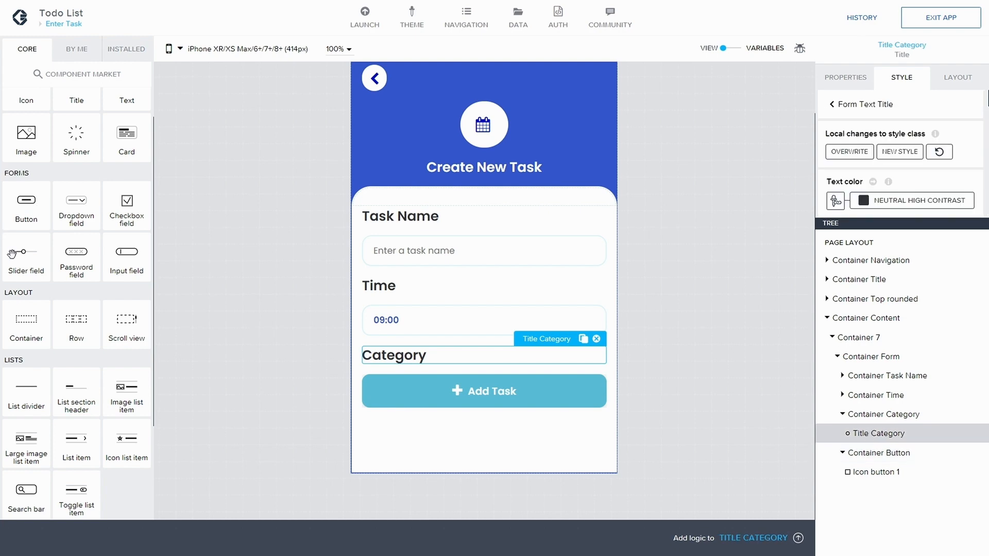
scroll(51, 293, "down", 3)
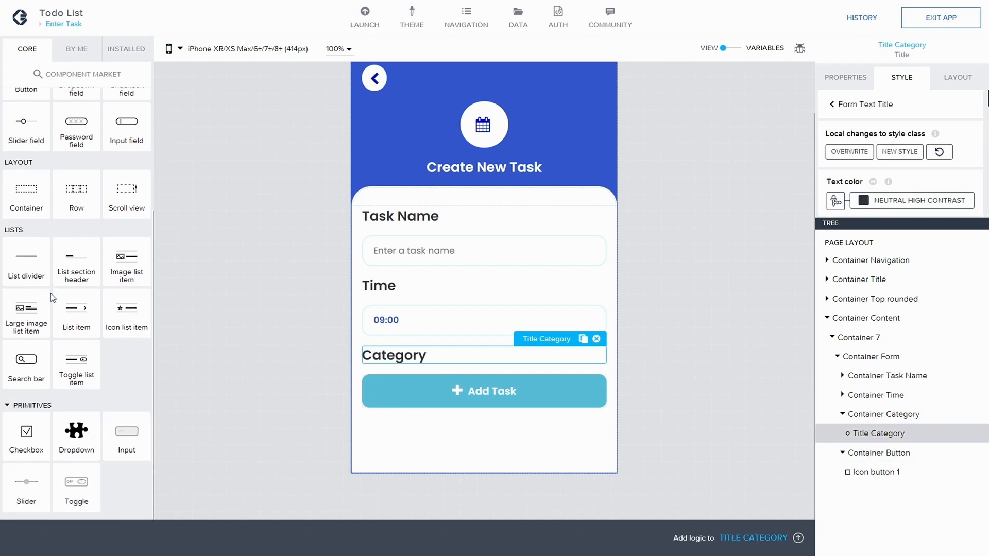
scroll(50, 292, "up", 4)
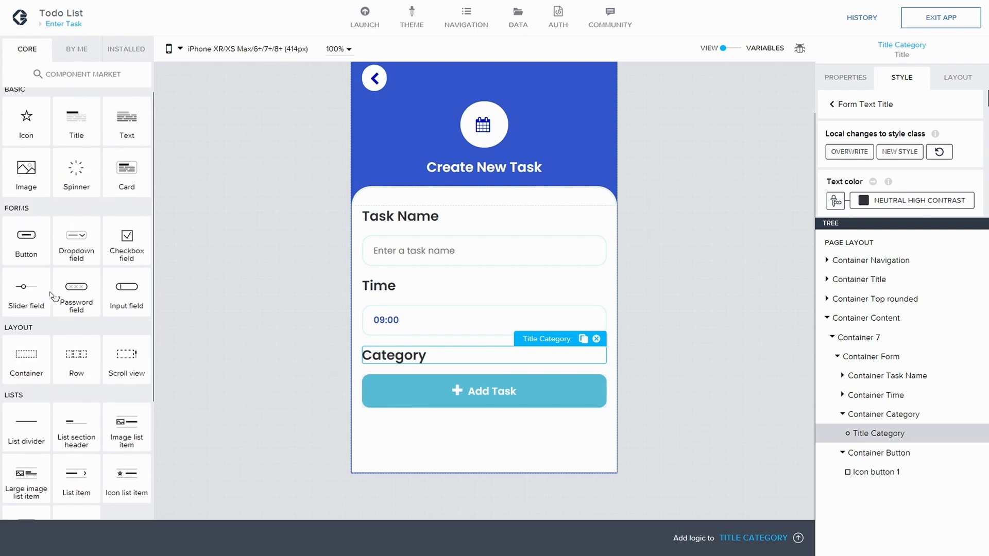
left_click_drag(678, 445, 891, 437)
left_click(874, 453)
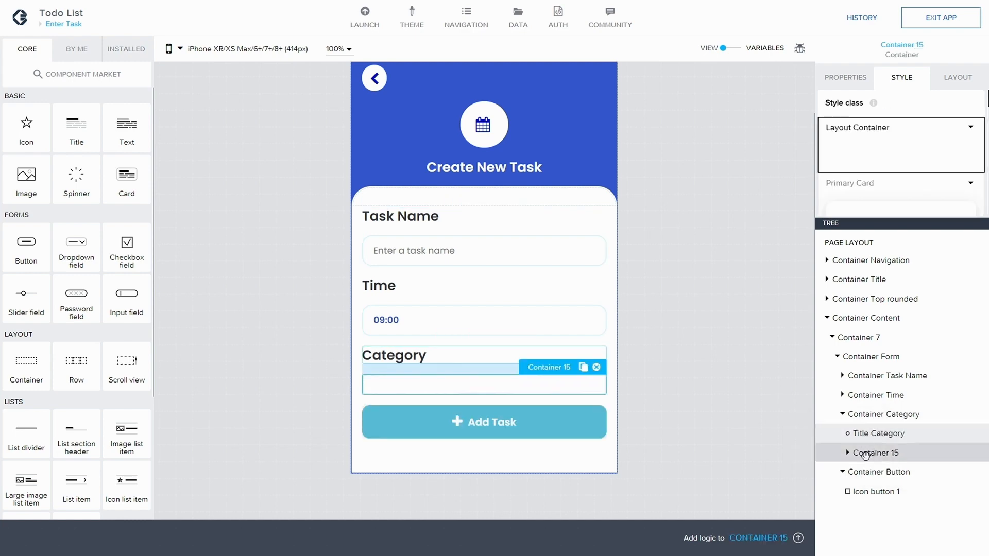
- Rename the new container's display name to Container Categories
left_click(845, 78)
scroll(844, 178, "down", 1)
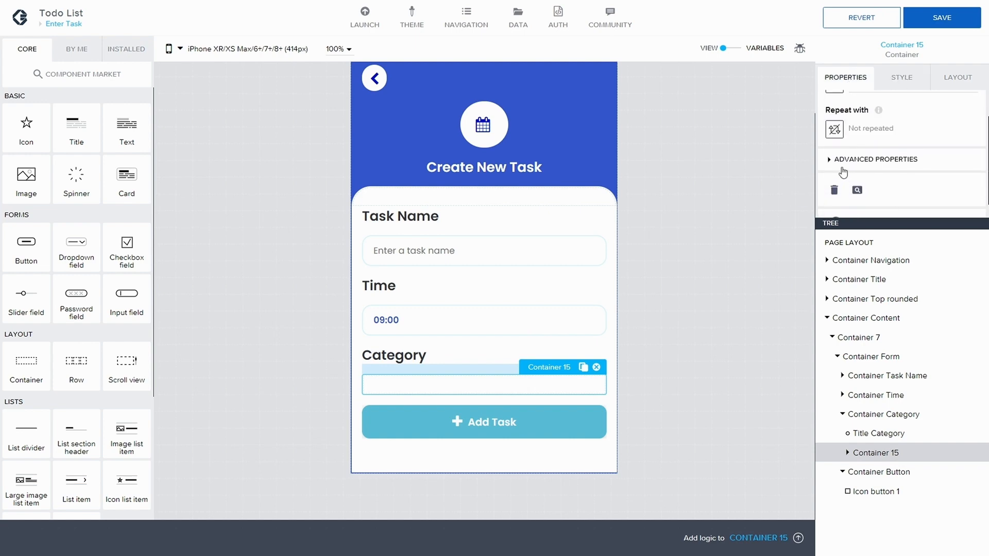
left_click(855, 185)
scroll(867, 183, "down", 2)
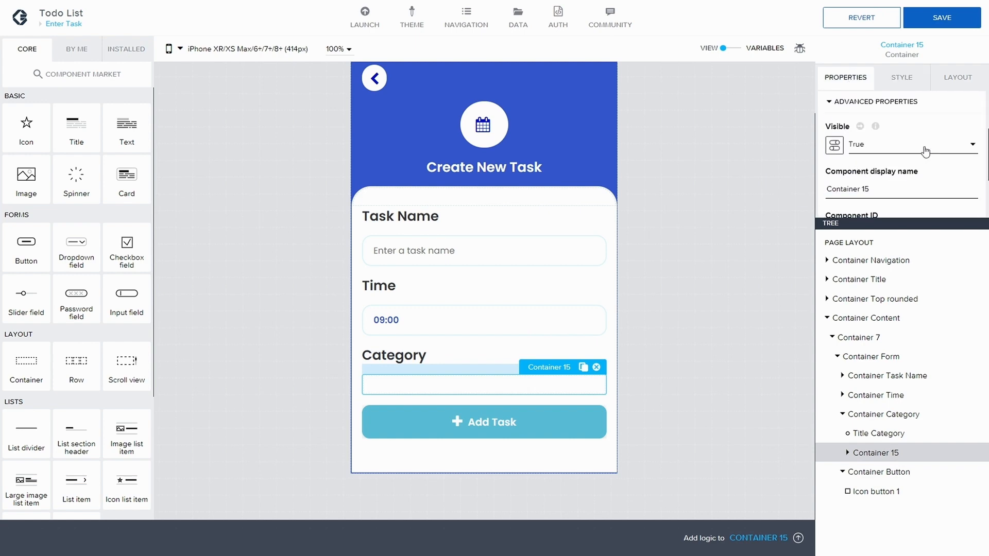
key("BackSpace")
key("BackSpace")
key("BackSpace")
type("Catoe")
key("BackSpace")
key("BackSpace")
type("egories")
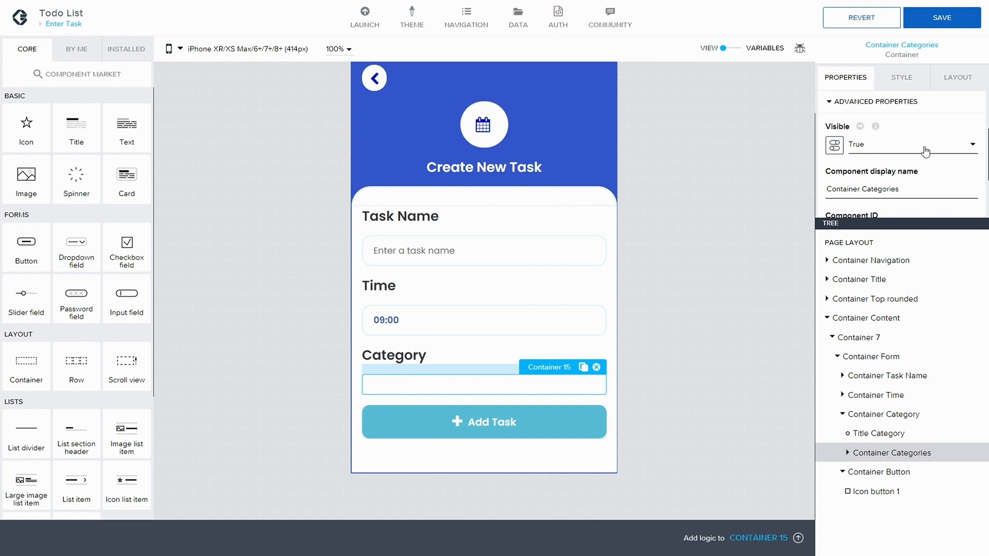
- Nest a new container inside Container Categories and paste a copy of the Category title into it
left_click(849, 452)
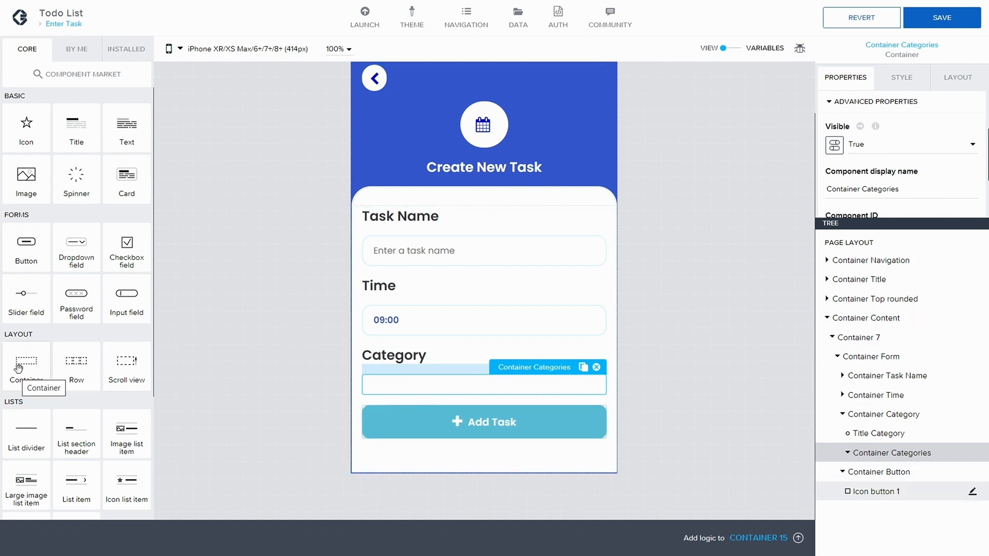
left_click_drag(28, 359, 916, 457)
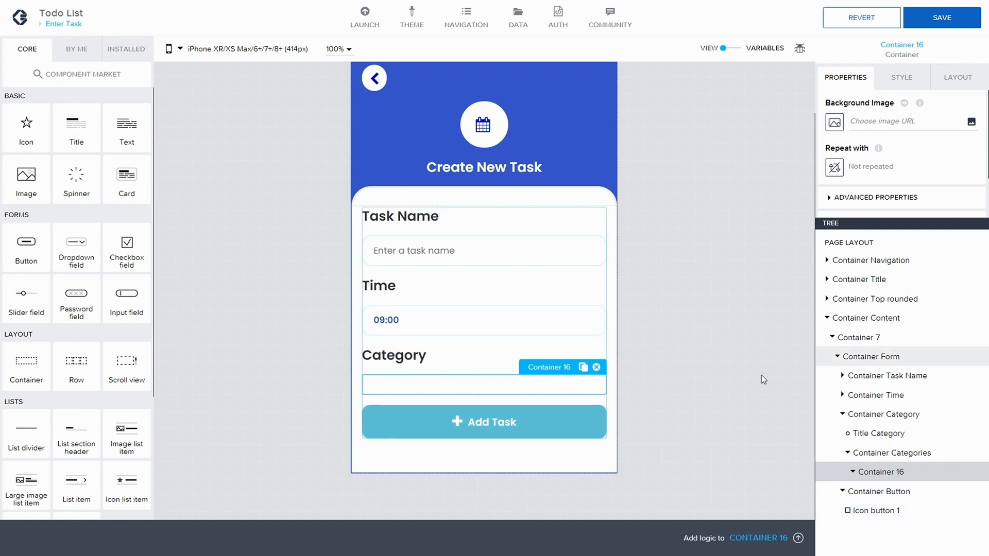
left_click(890, 435)
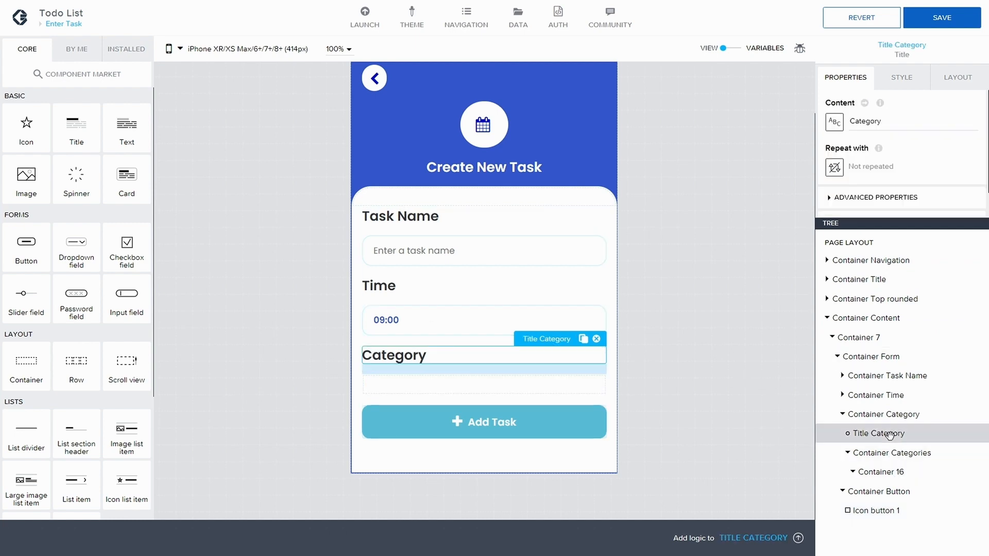
key("ctrl+c")
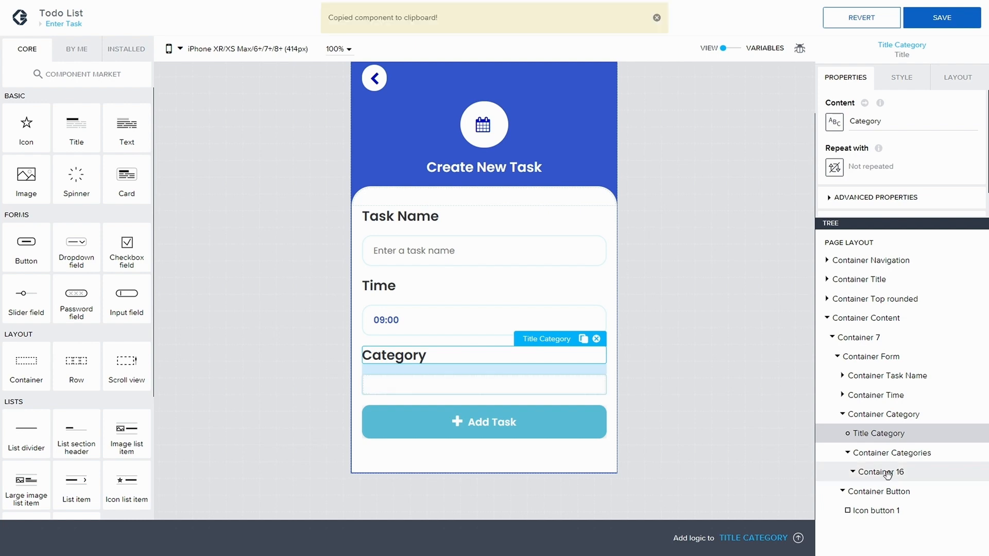
left_click(875, 472)
key("ctrl+v")
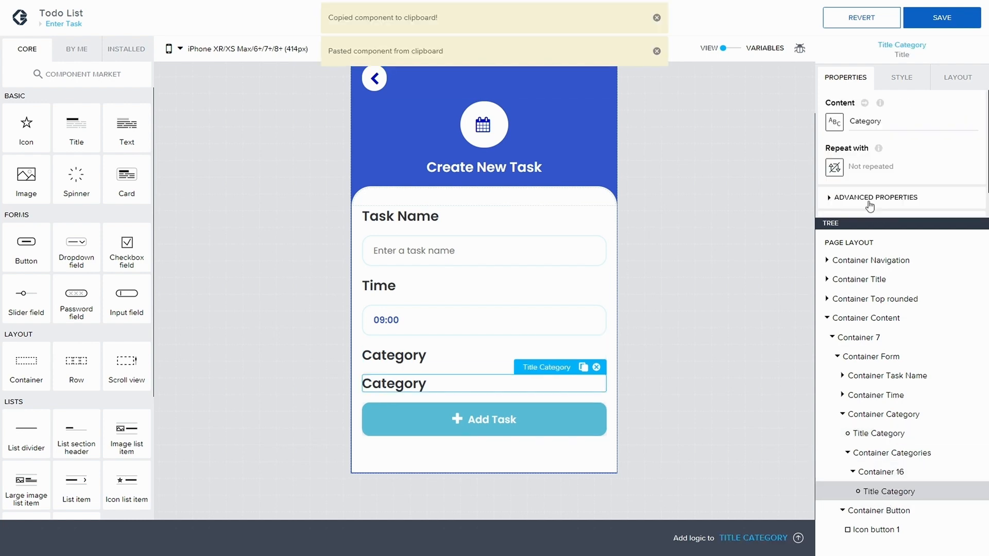
- Review the text style settings of the pasted Category title and save the application
left_click(901, 81)
scroll(877, 160, "down", 5)
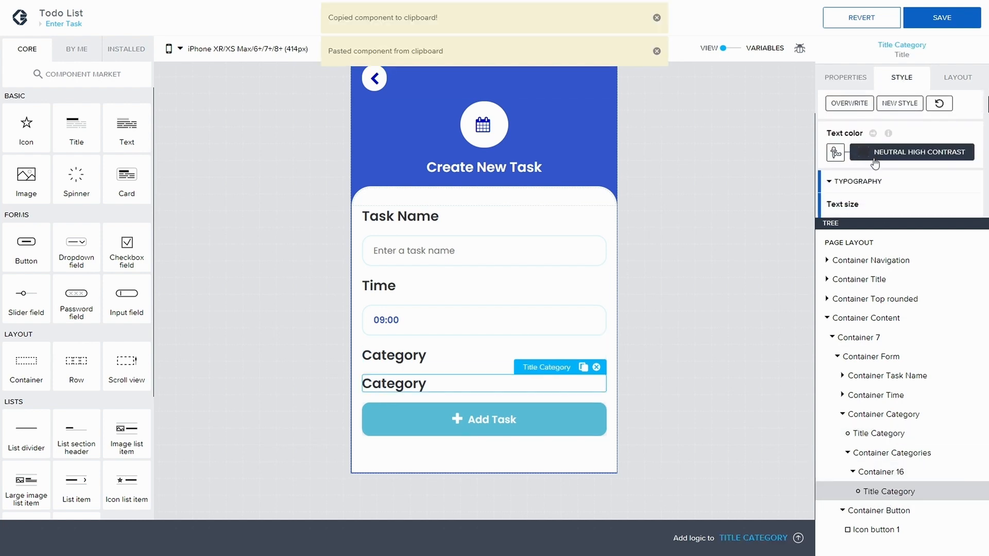
scroll(875, 177, "down", 4)
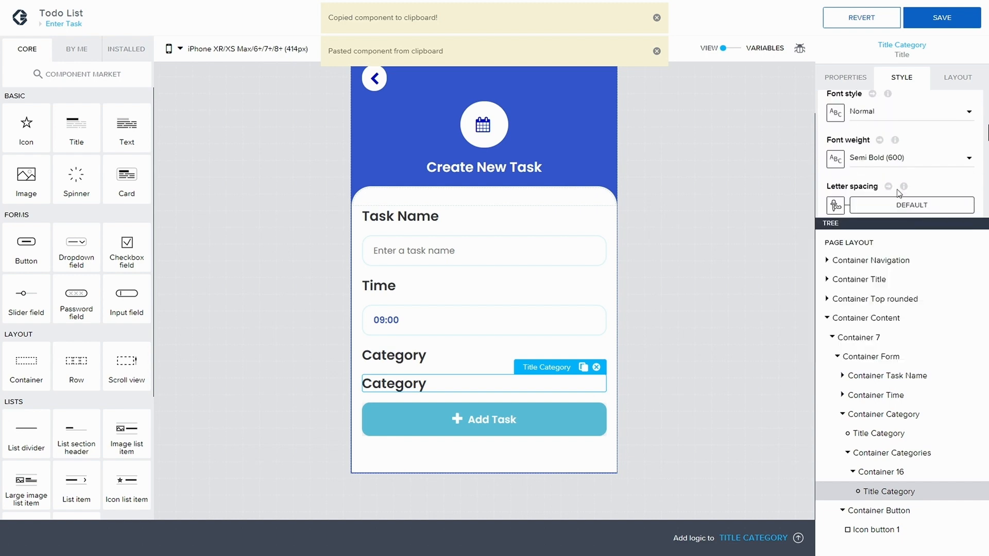
scroll(865, 188, "up", 2)
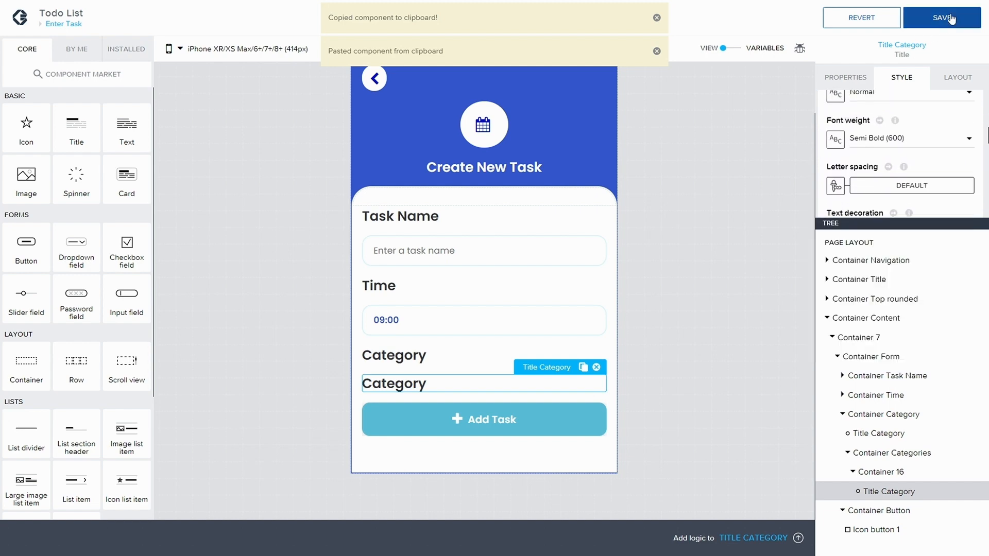
left_click(942, 17)
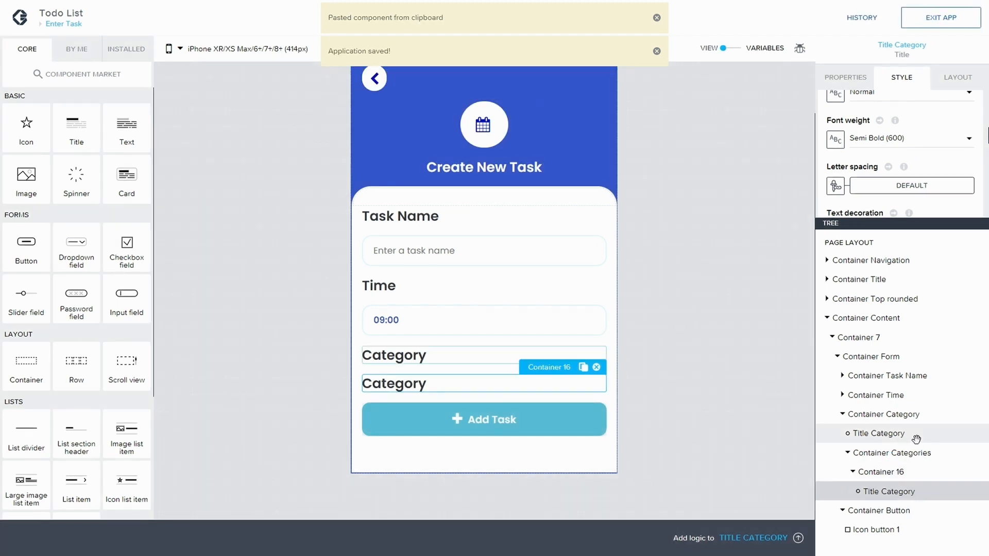
- Set the width and height of Container 16 to Fit content
left_click(957, 49)
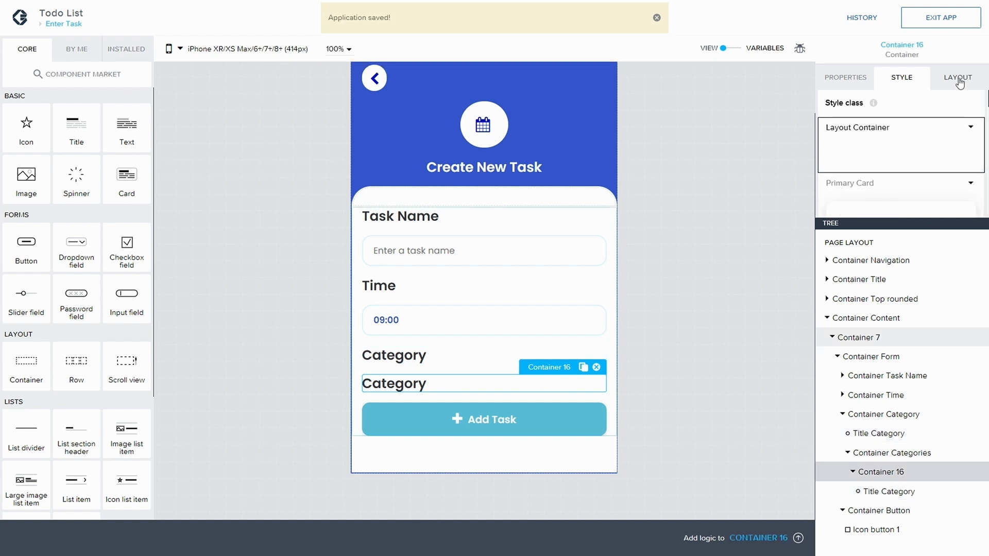
left_click(958, 78)
scroll(901, 155, "down", 1)
left_click(849, 180)
scroll(870, 190, "down", 1)
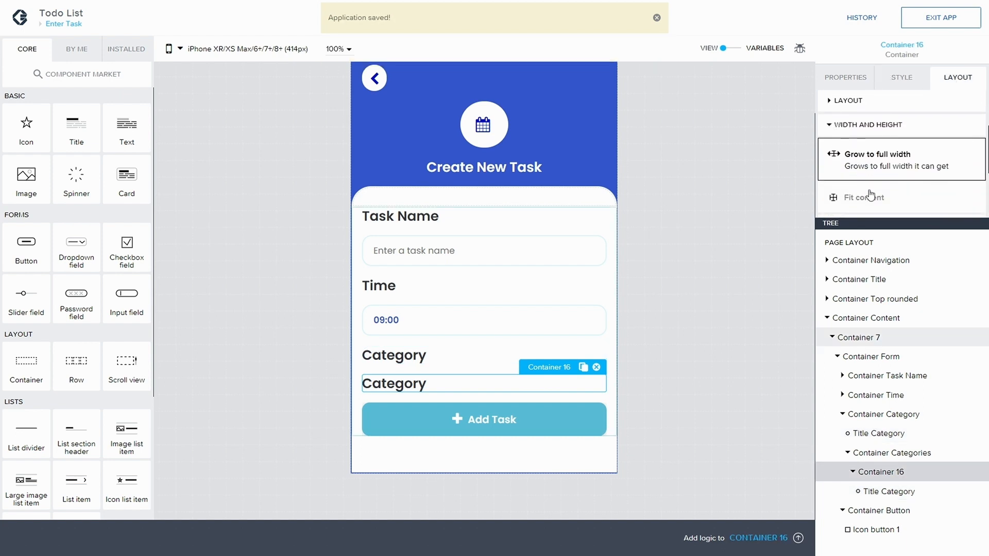
left_click(870, 193)
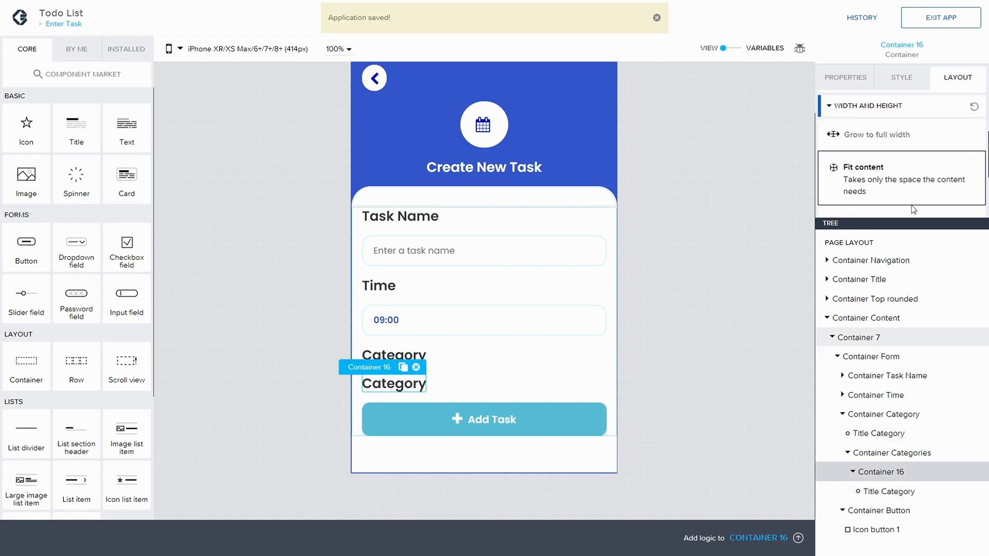
- Duplicate the Layout Container style class for Container Categories and name the new class Blue
left_click(880, 453)
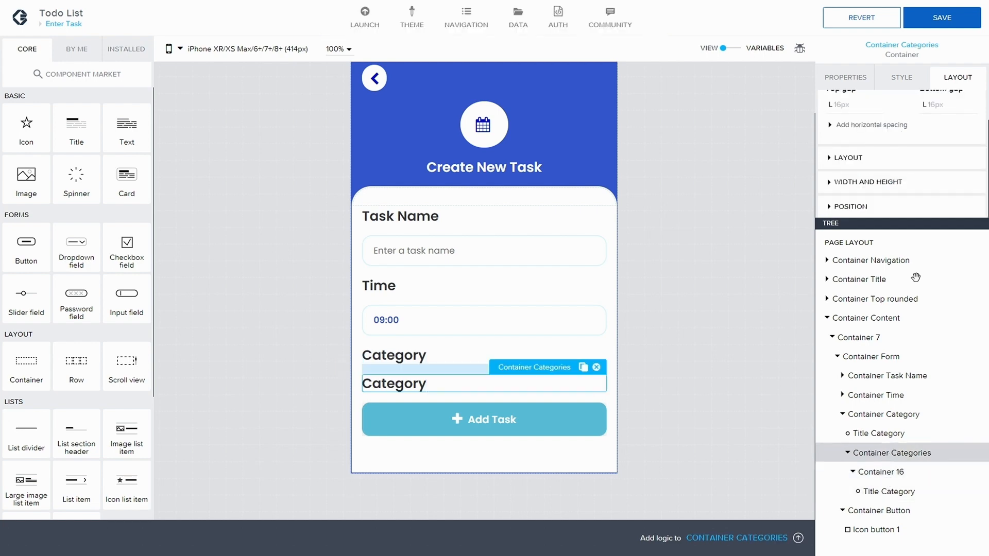
left_click(898, 78)
left_click(966, 129)
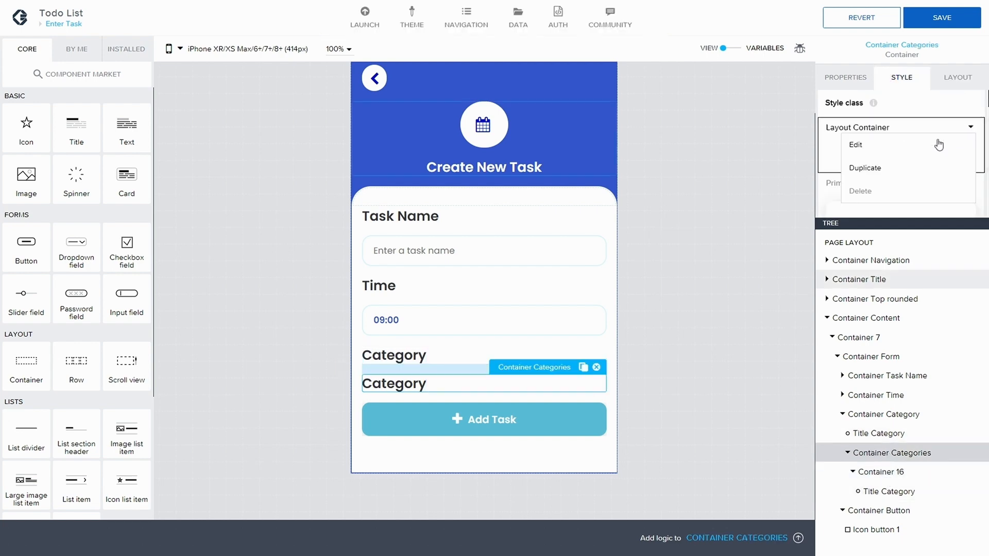
left_click(851, 177)
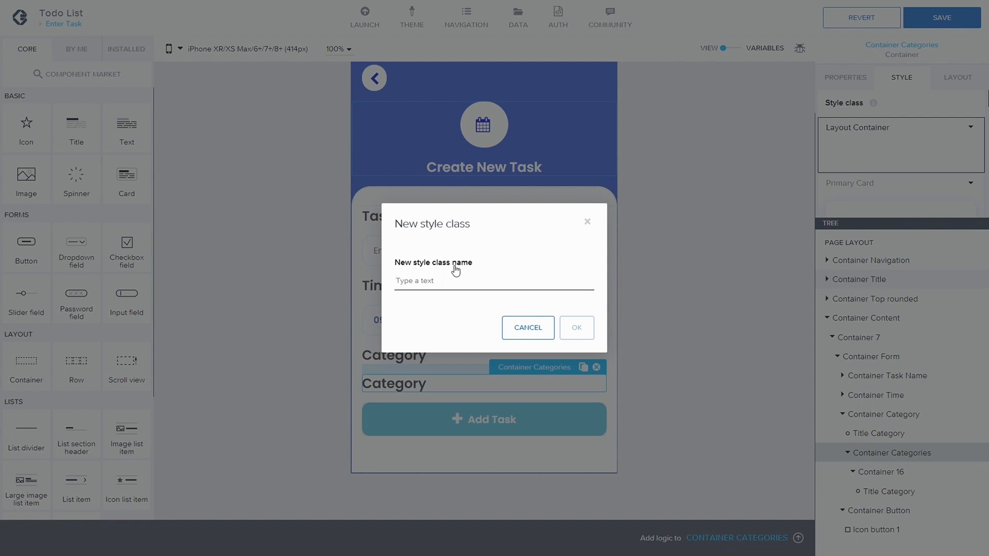
type("Blue")
left_click(576, 327)
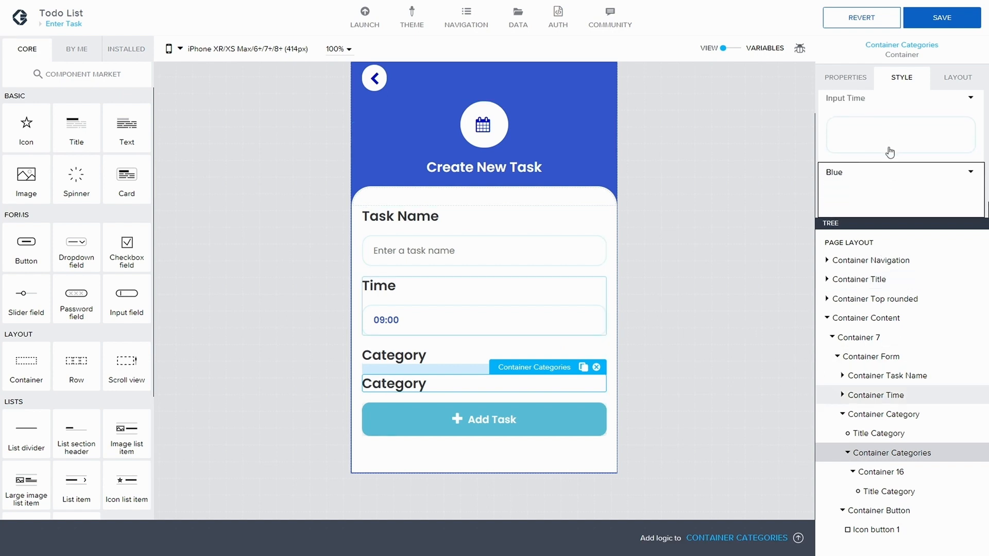
- Edit the Blue style class of Container Categories, setting its top and bottom padding to the theme size M (12px)
left_click(971, 173)
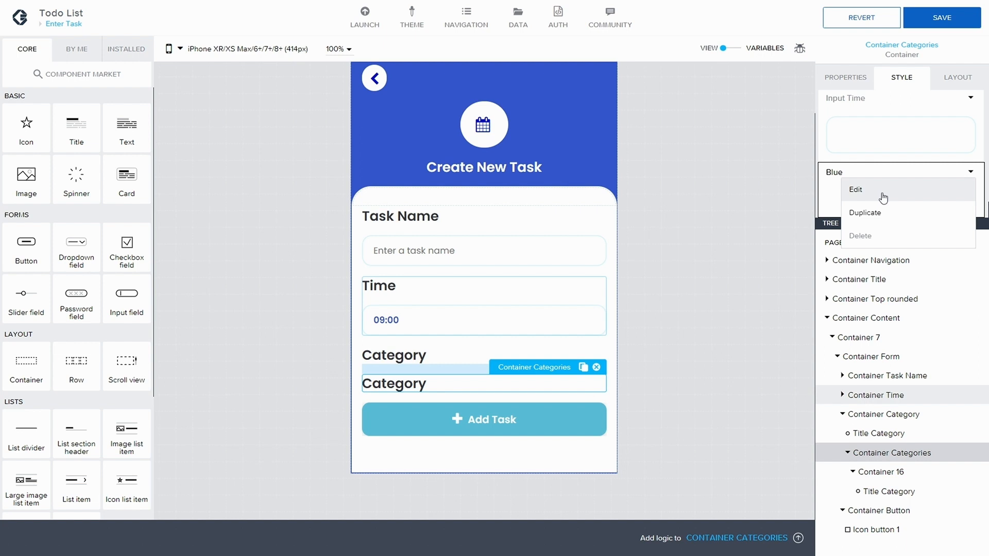
left_click(883, 198)
scroll(870, 172, "down", 1)
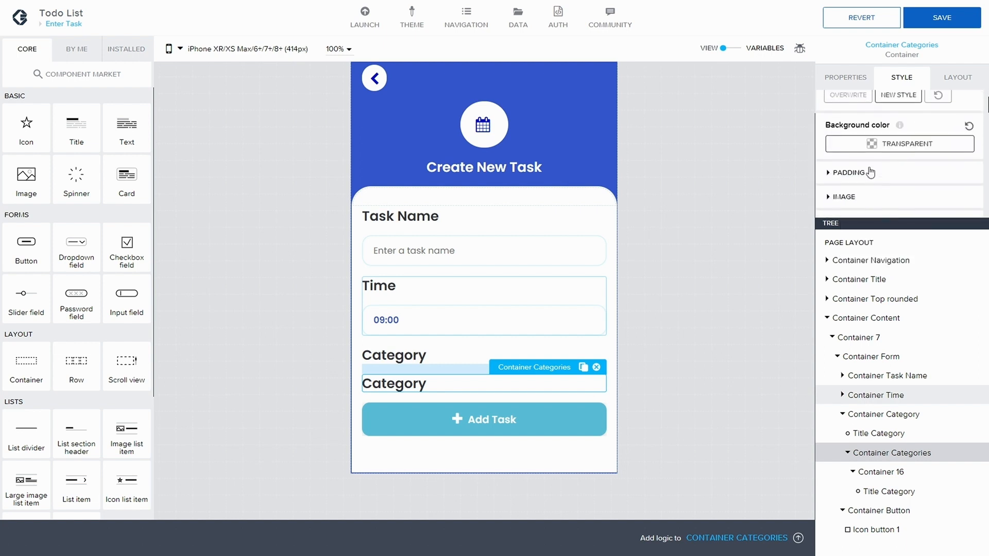
scroll(878, 131, "up", 1)
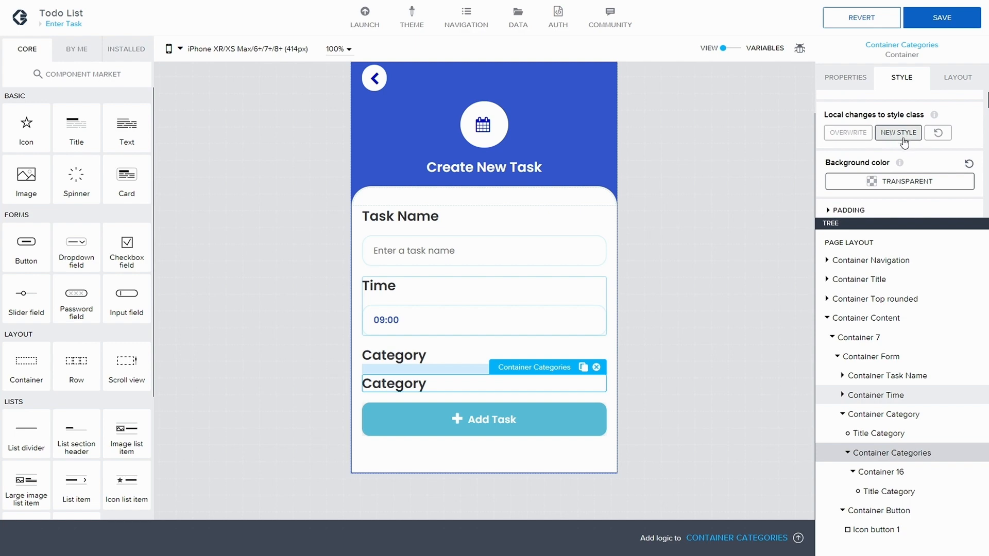
scroll(896, 147, "down", 2)
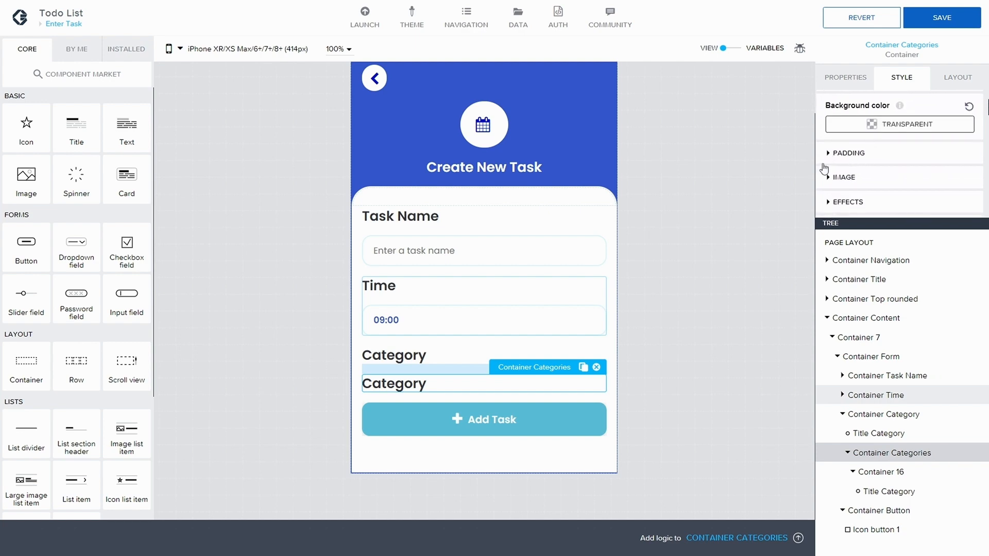
scroll(824, 168, "down", 1)
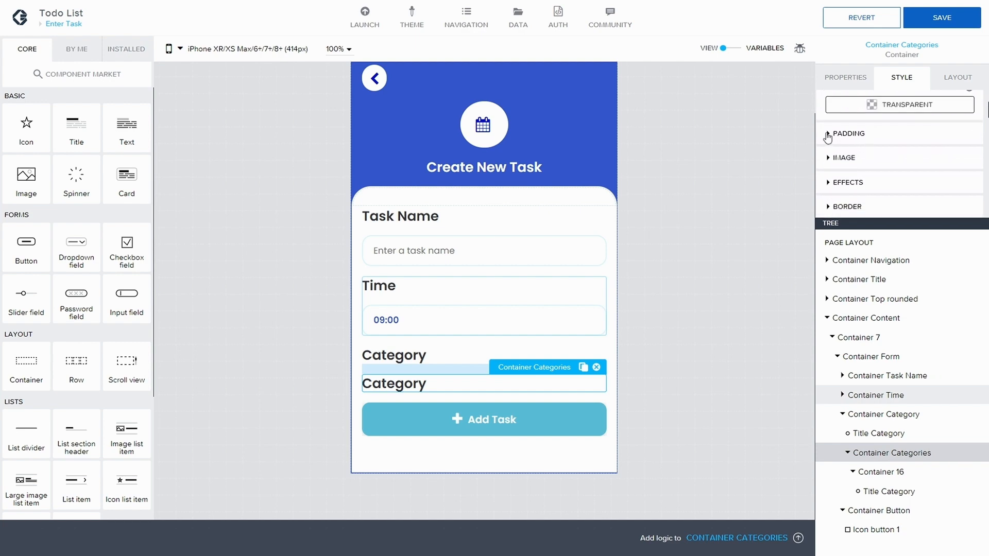
left_click(827, 135)
left_click(896, 164)
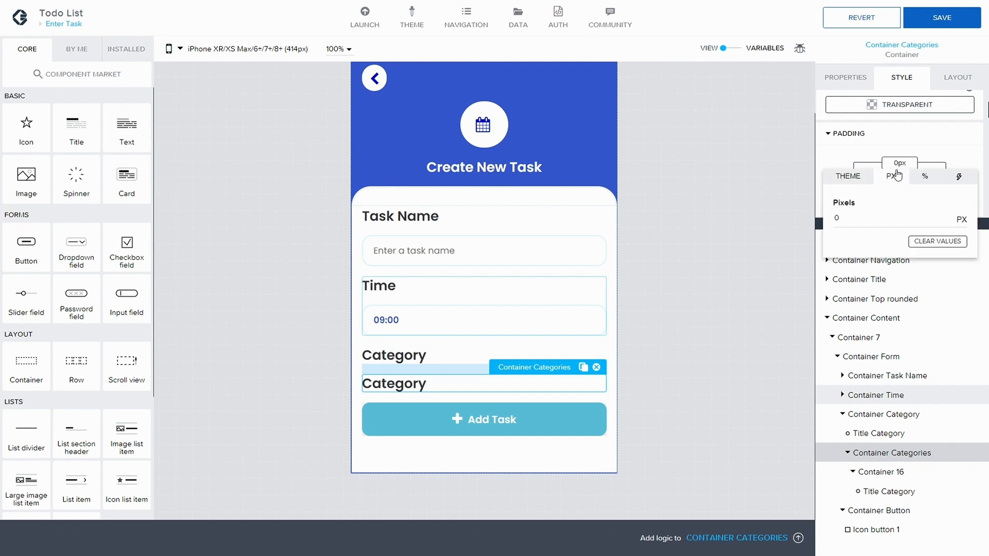
left_click(853, 176)
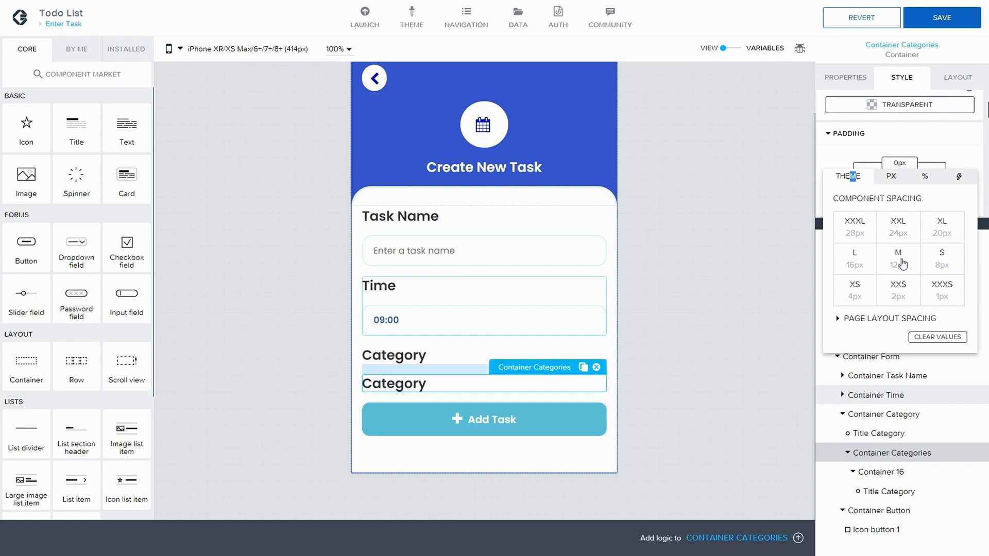
left_click(900, 263)
left_click(899, 199)
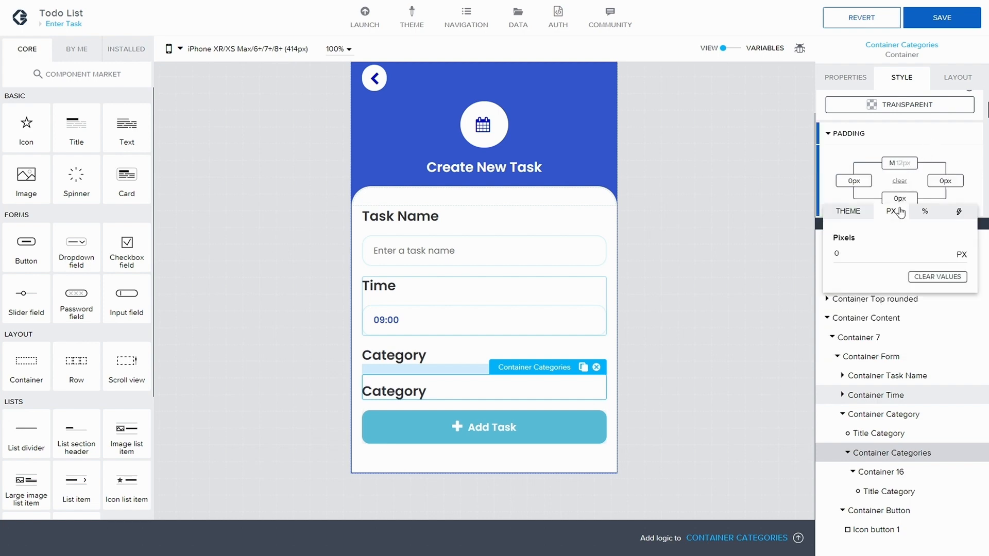
left_click(848, 211)
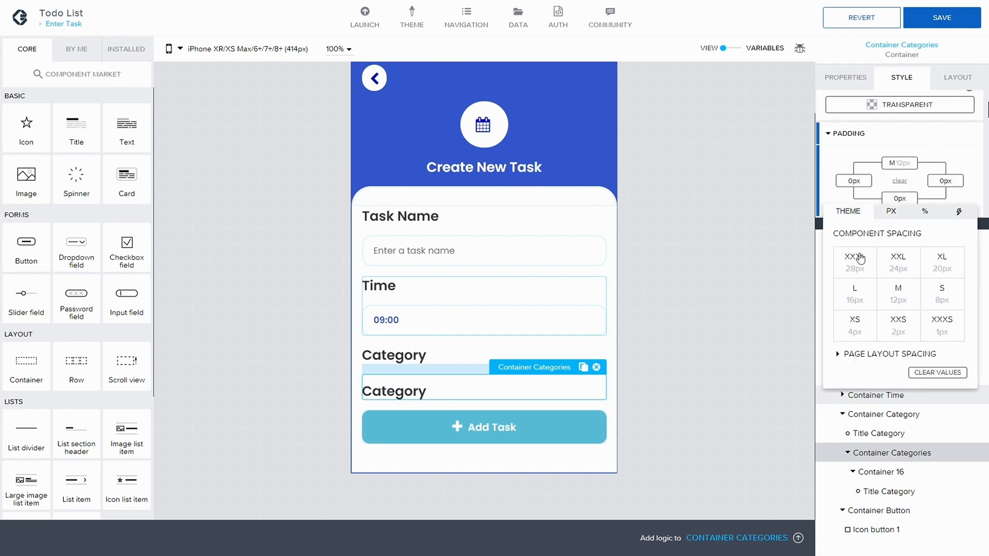
left_click(897, 295)
- Set the left and right padding of Container Categories to the theme size L (16px) and save the application
left_click(856, 183)
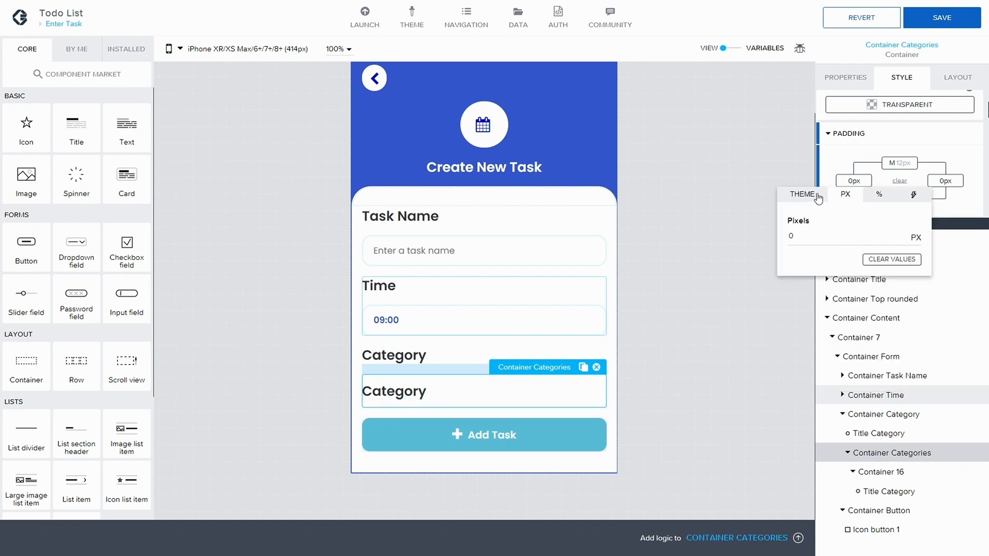
left_click(817, 198)
left_click(809, 275)
left_click(945, 181)
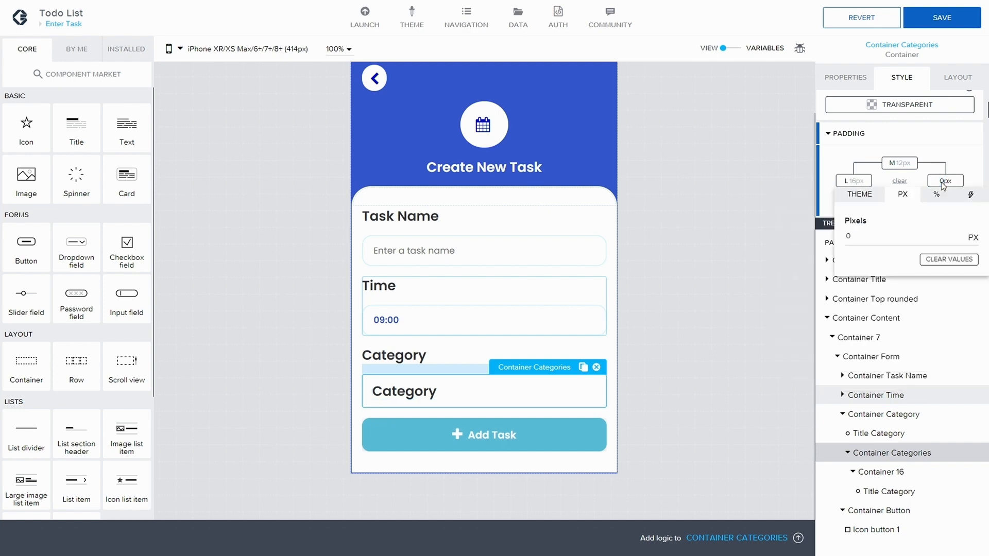
left_click(865, 199)
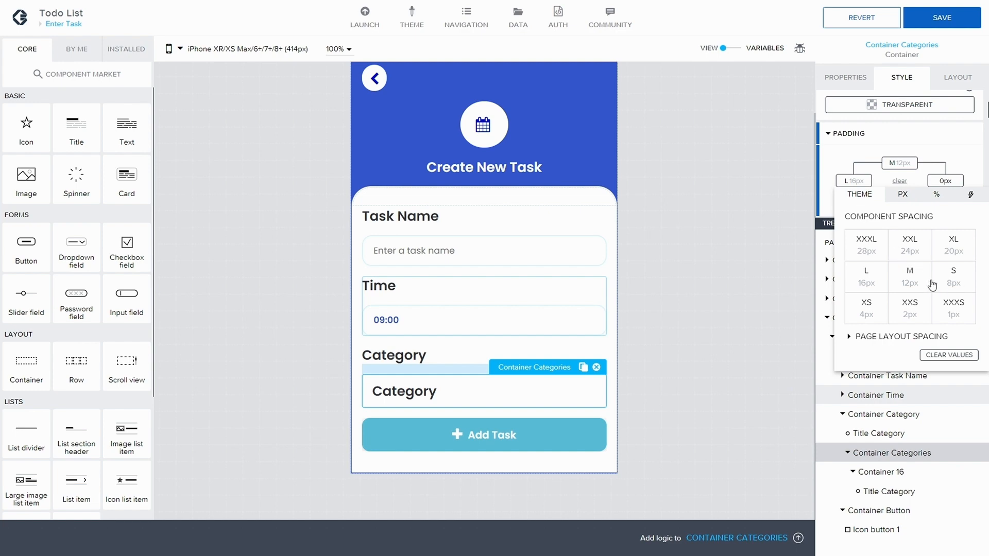
left_click(868, 284)
left_click(934, 140)
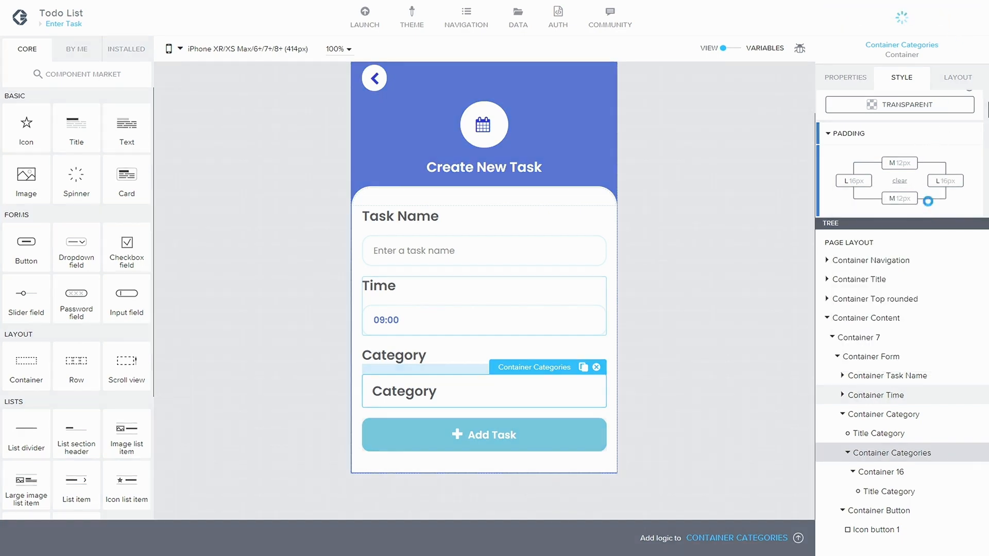
- Switch the width and height mode of Container Categories to Custom
left_click(959, 78)
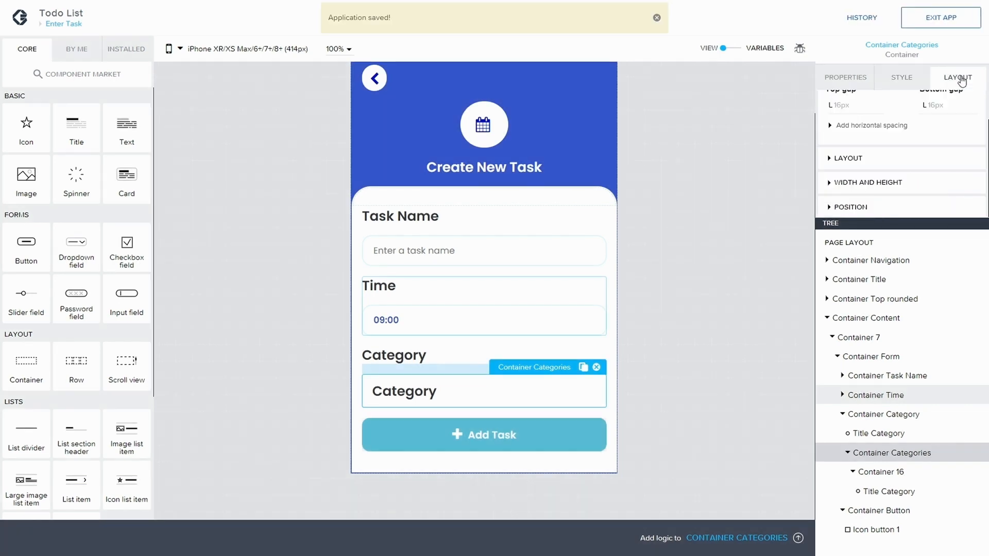
left_click(838, 183)
scroll(869, 186, "down", 2)
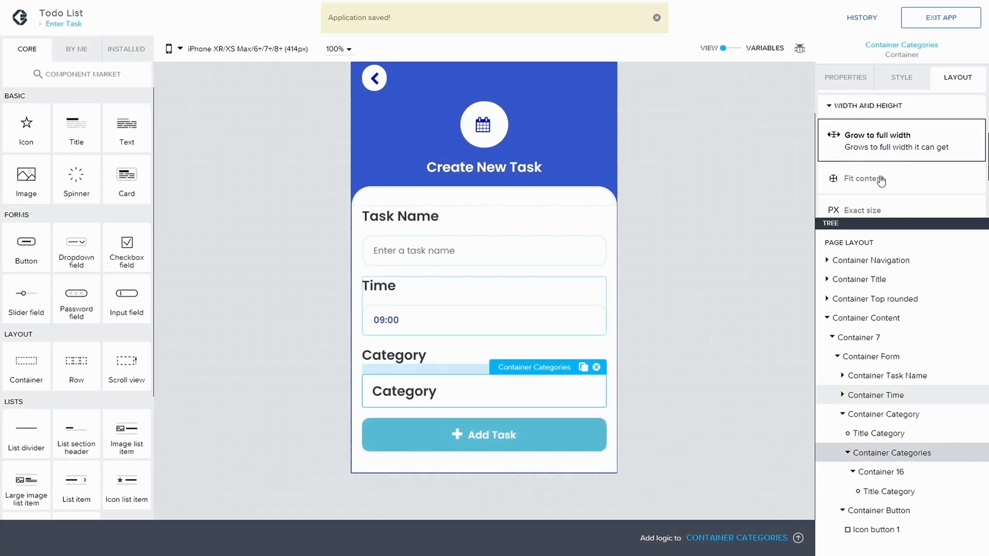
scroll(869, 186, "down", 1)
left_click(866, 153)
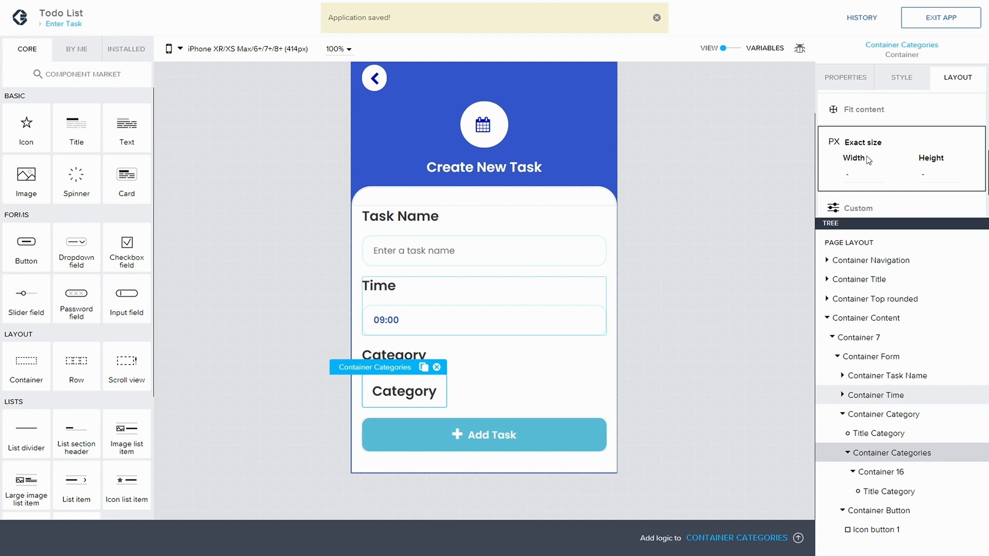
left_click(835, 205)
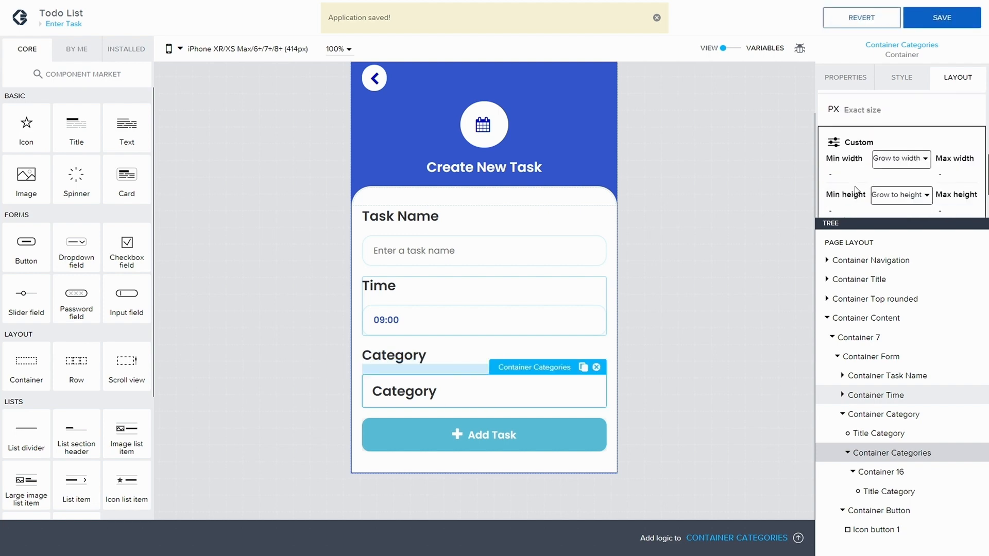
- Try the Fit content and Grow to width options for the width of Container Categories
left_click(911, 157)
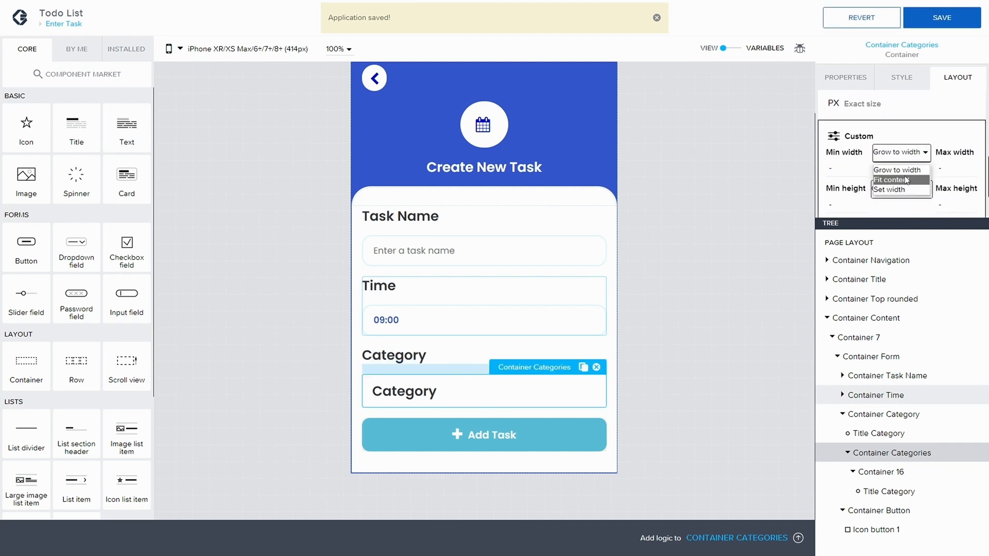
left_click(904, 179)
left_click(903, 189)
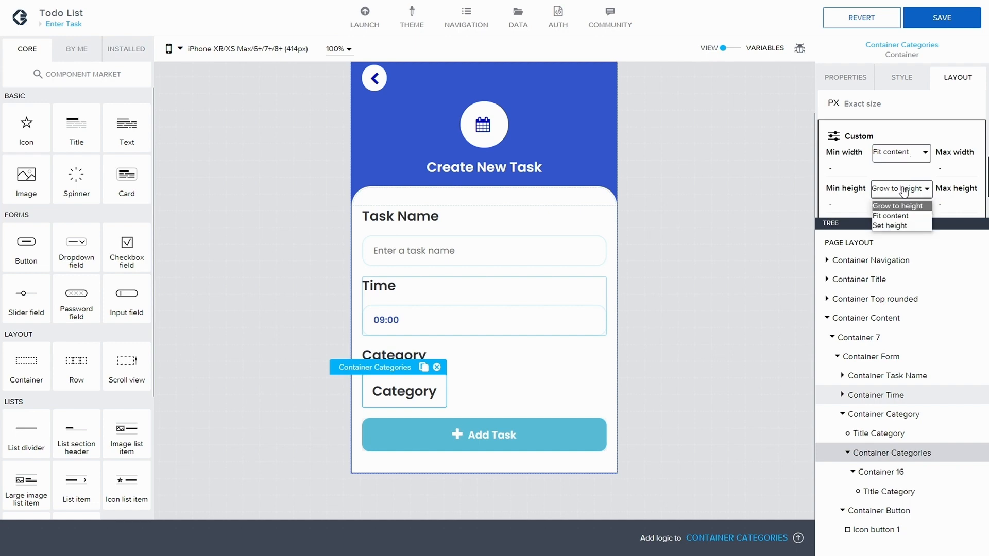
left_click(905, 154)
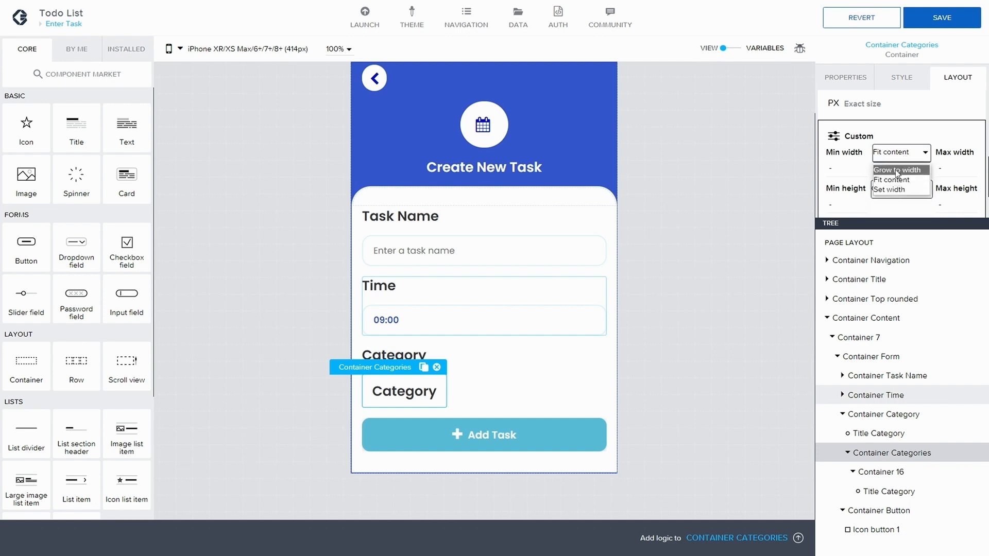
left_click(896, 171)
- Change the custom width option of Container Categories to Set width and enter a width of 180 px
left_click(898, 156)
left_click(896, 190)
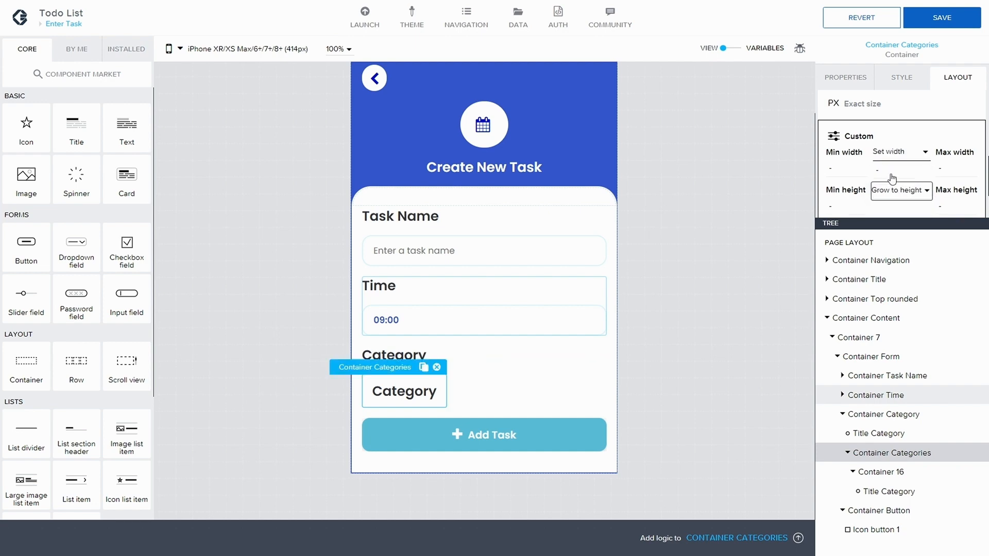
left_click(885, 170)
left_click(892, 187)
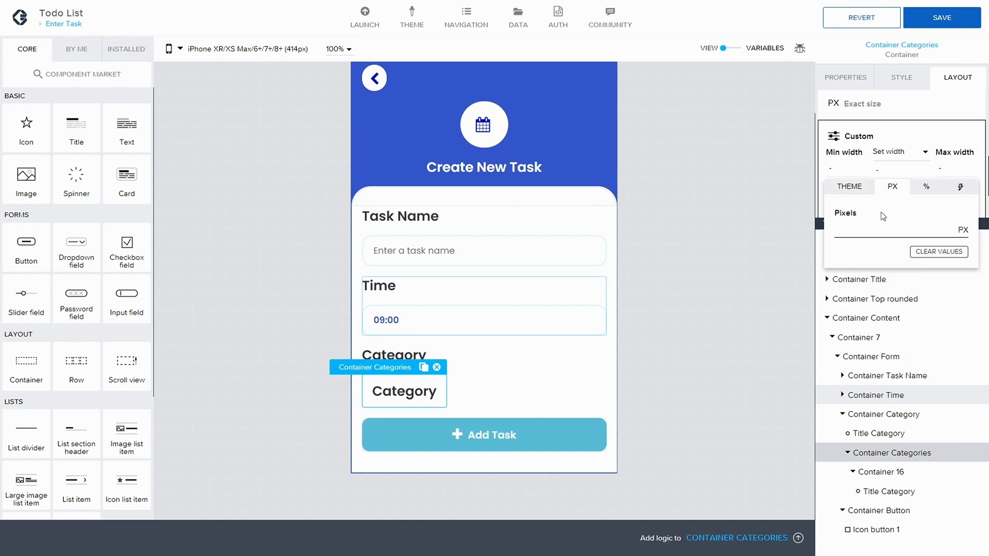
type("200")
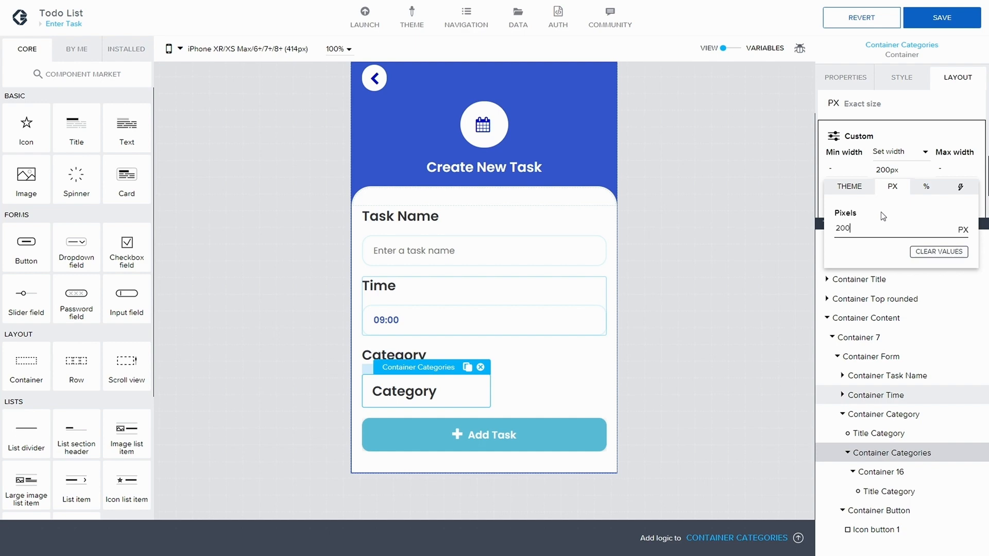
key("BackSpace")
key("BackSpace")
key("BackSpace")
type("180")
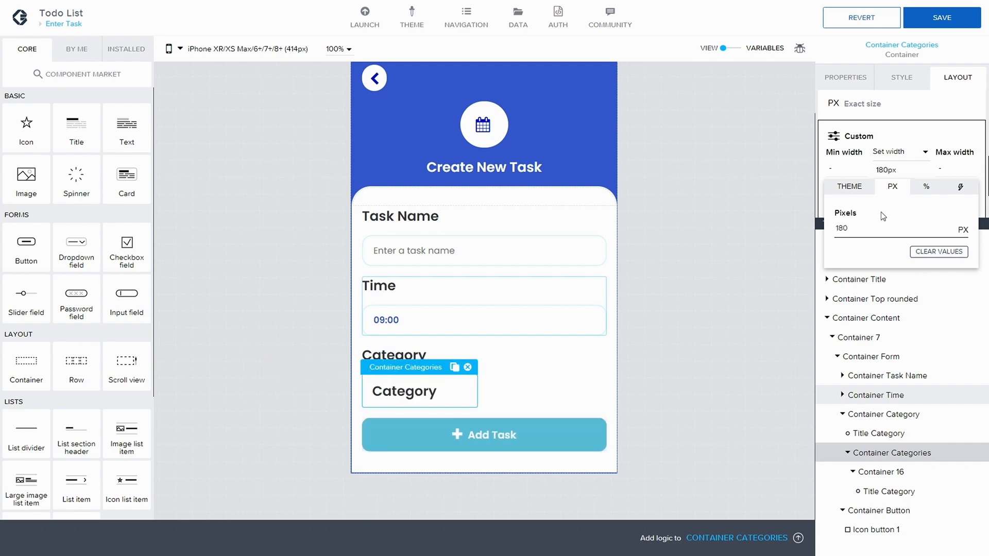
- Save the application, then center Container 16's child components horizontally and justify them vertically to the middle
left_click(941, 17)
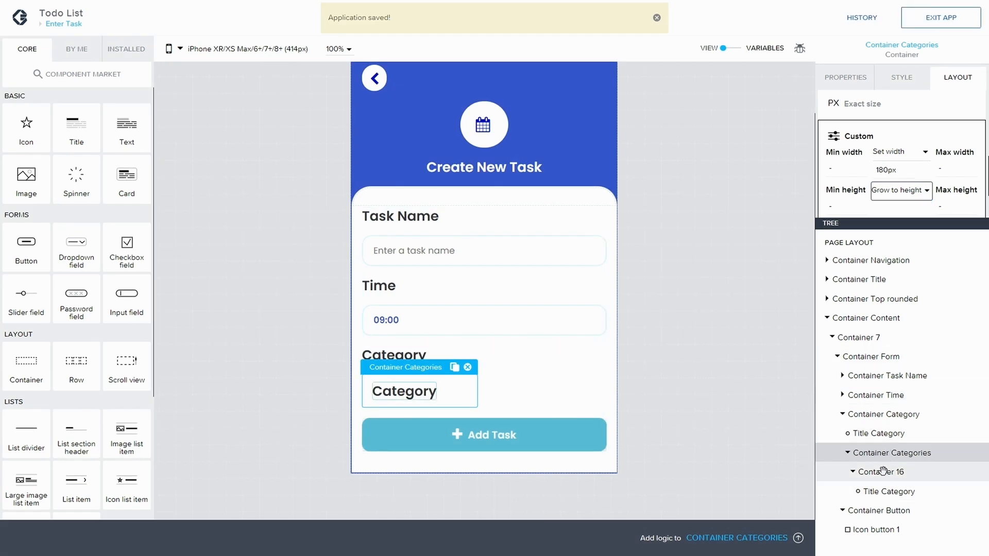
left_click(883, 471)
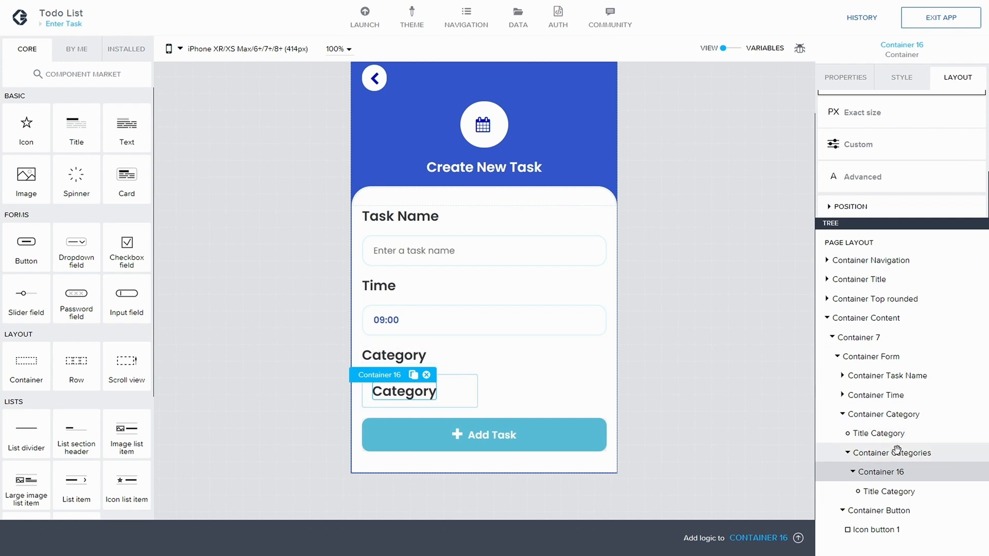
left_click(900, 83)
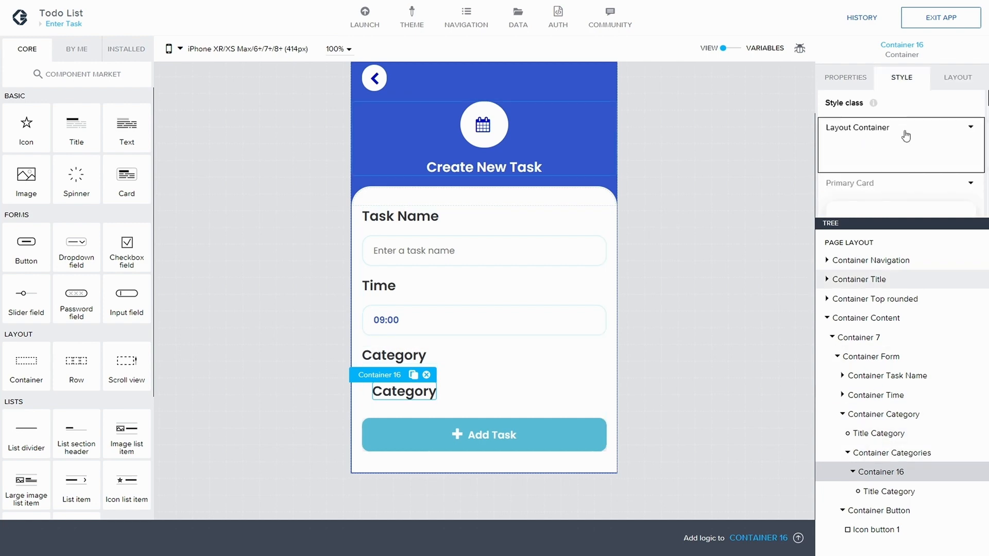
left_click(958, 77)
scroll(952, 155, "down", 3)
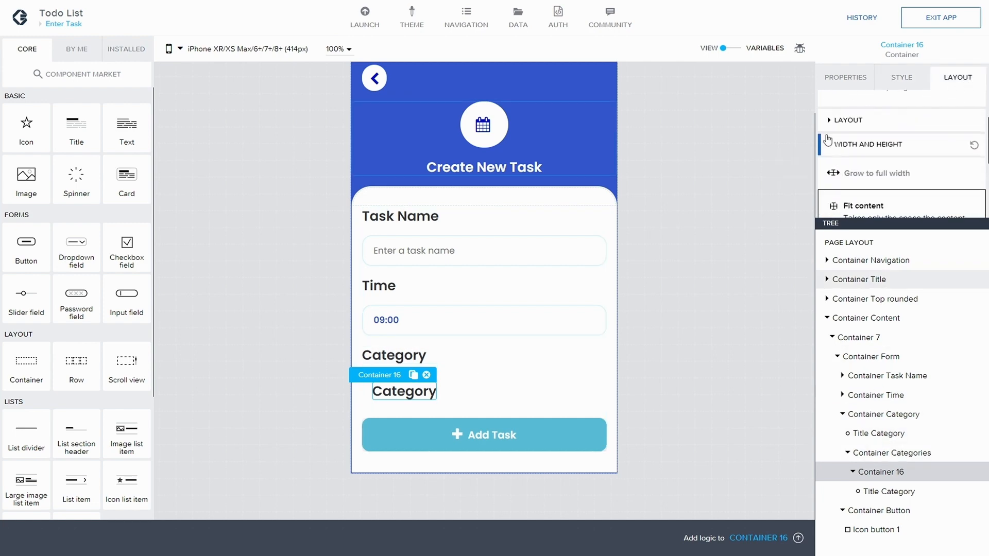
left_click(831, 122)
scroll(844, 144, "down", 2)
left_click(855, 149)
left_click(855, 192)
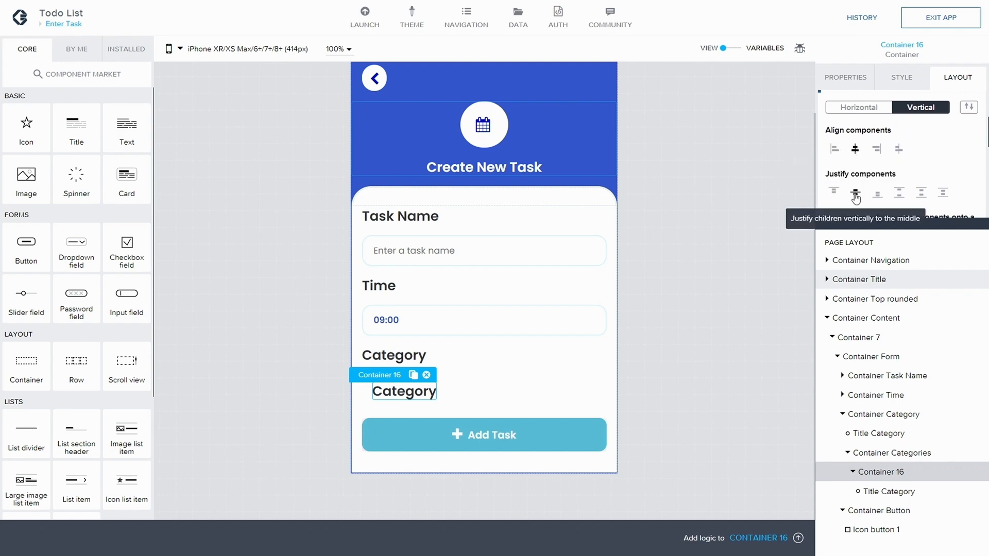
- Set the width and height mode of Container Categories to Fit content
left_click(895, 456)
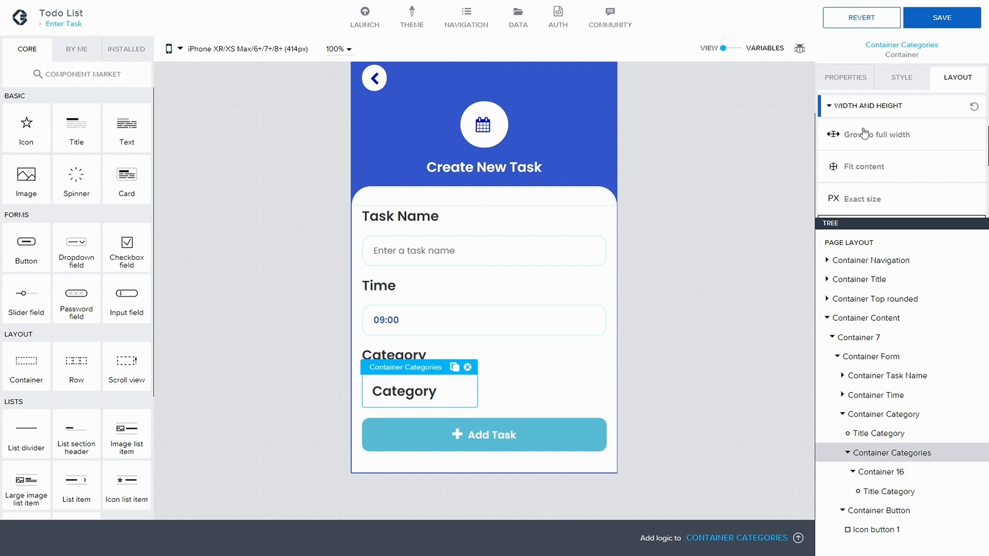
left_click(857, 168)
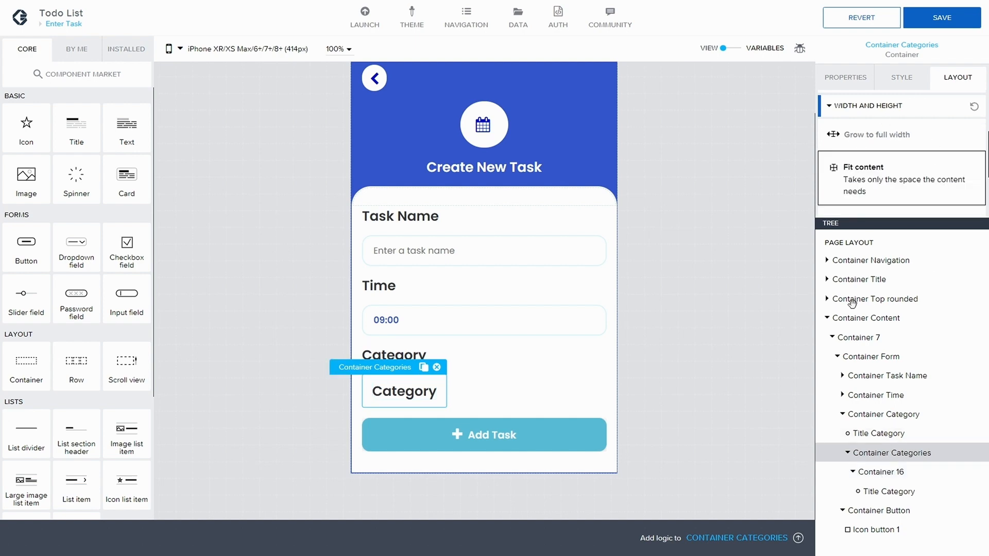
- Switch Container 16 to Custom sizing with a set width of 180 px and save the application
left_click(880, 470)
scroll(904, 144, "down", 4)
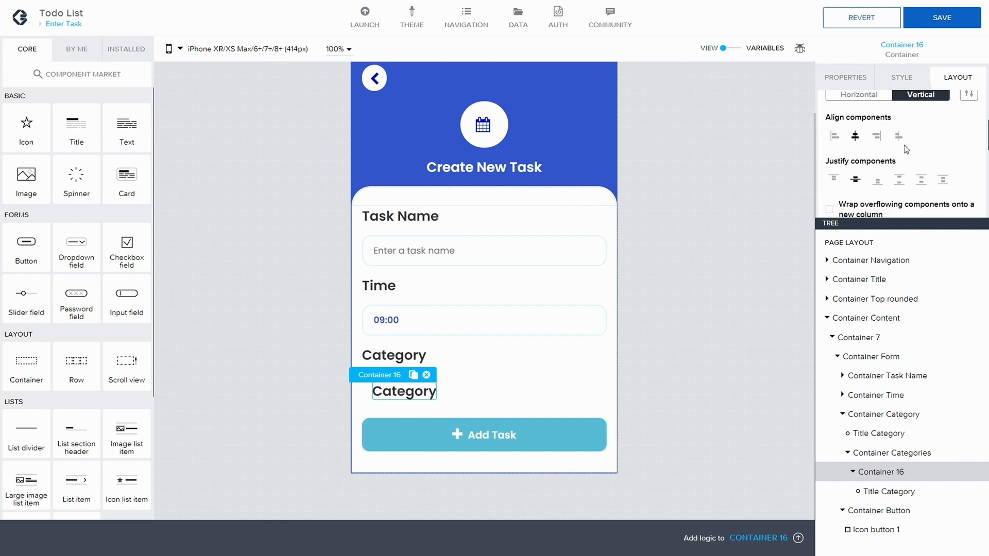
scroll(920, 138, "down", 4)
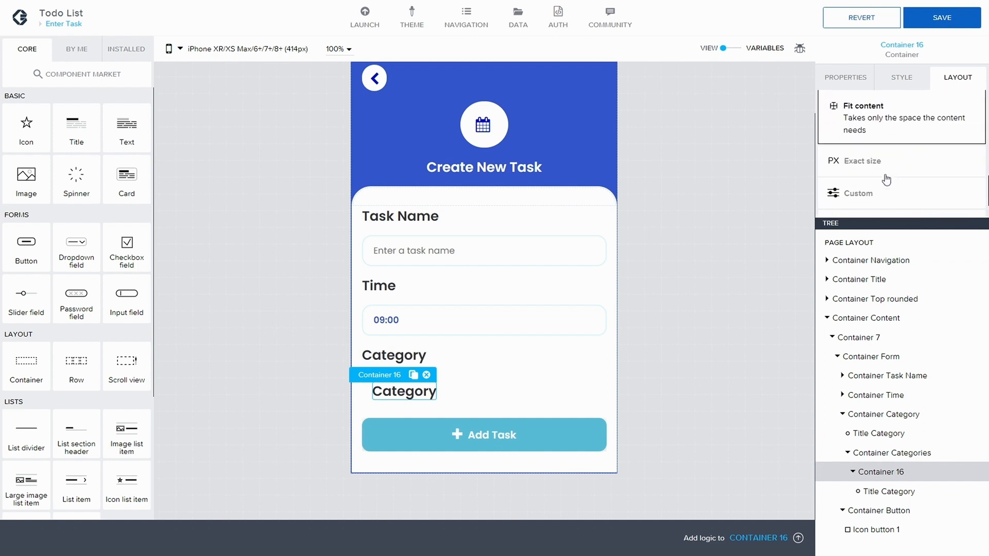
left_click(865, 151)
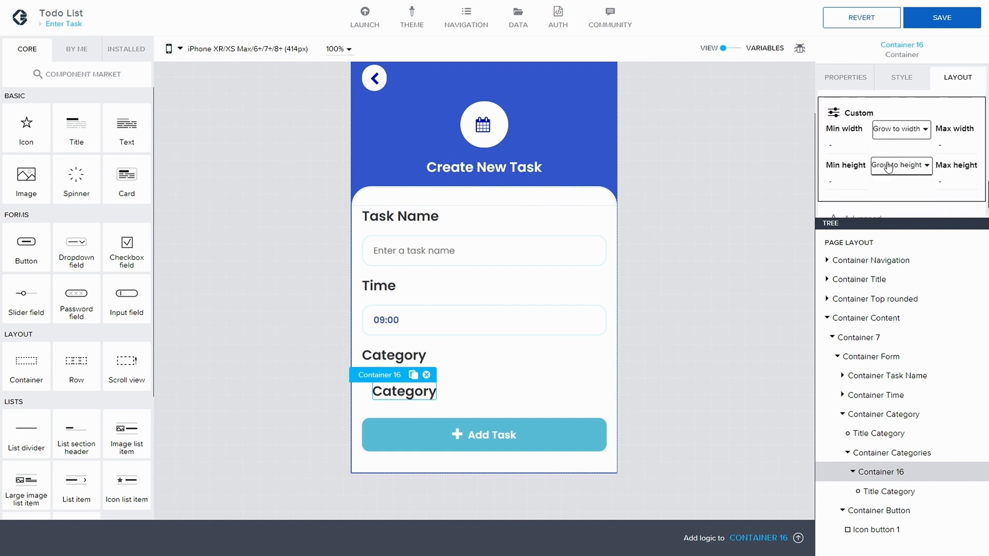
left_click(903, 136)
left_click(893, 165)
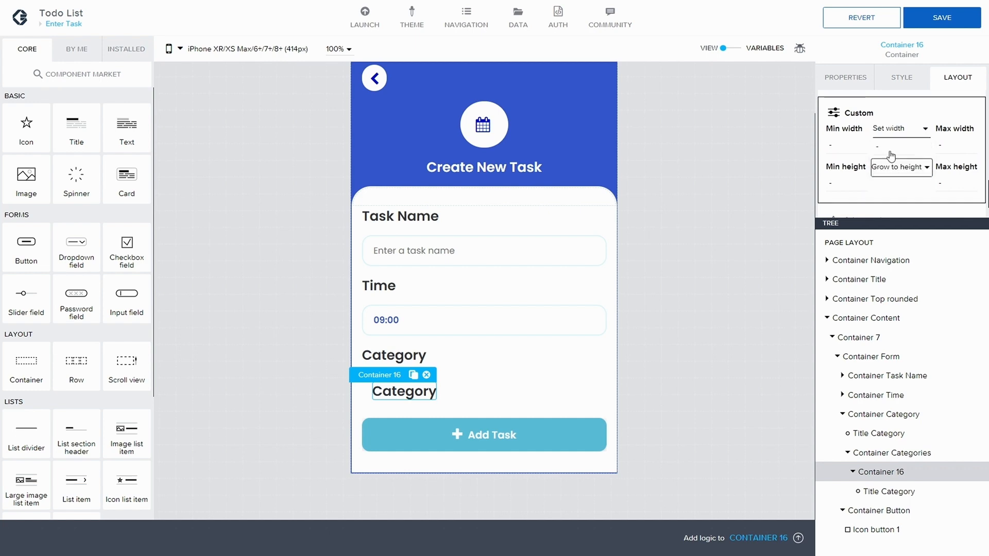
left_click(887, 152)
left_click(894, 165)
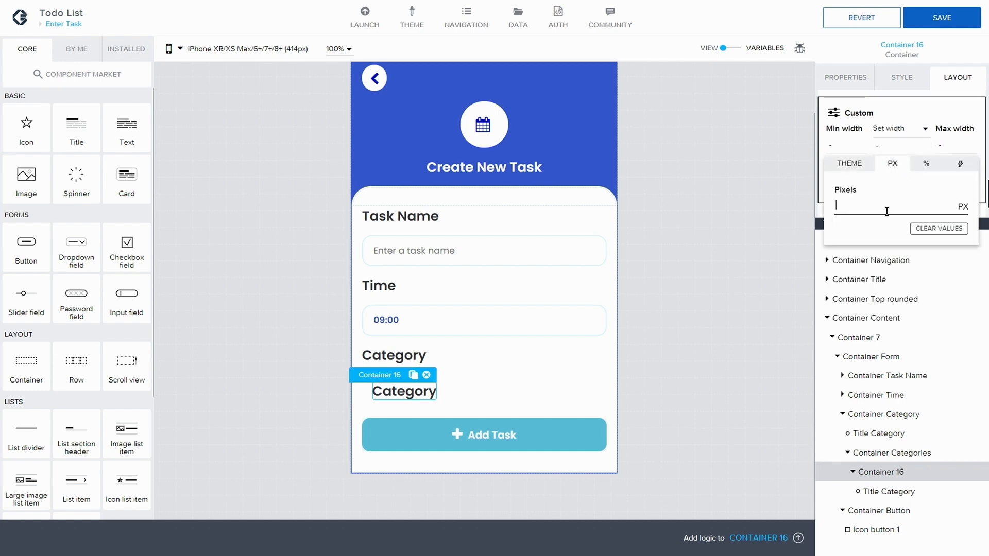
type("180")
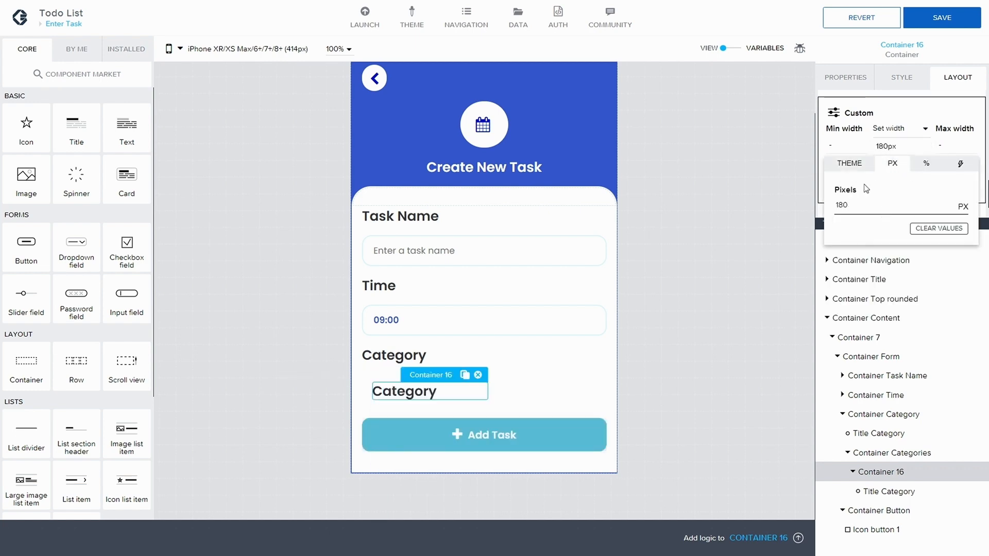
left_click(936, 20)
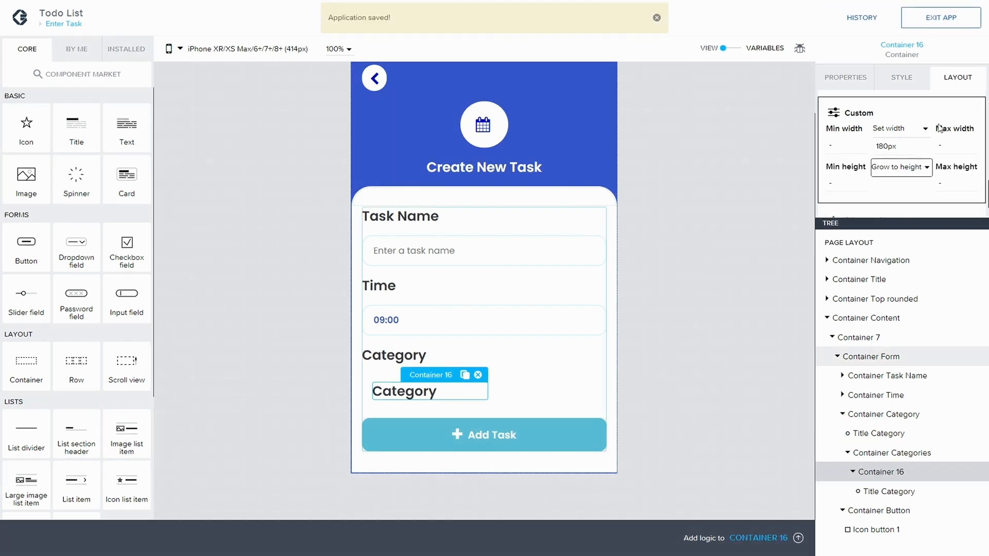
- Set the text alignment of the Title Category inside Container 16 to center
scroll(938, 125, "up", 8)
scroll(908, 153, "down", 2)
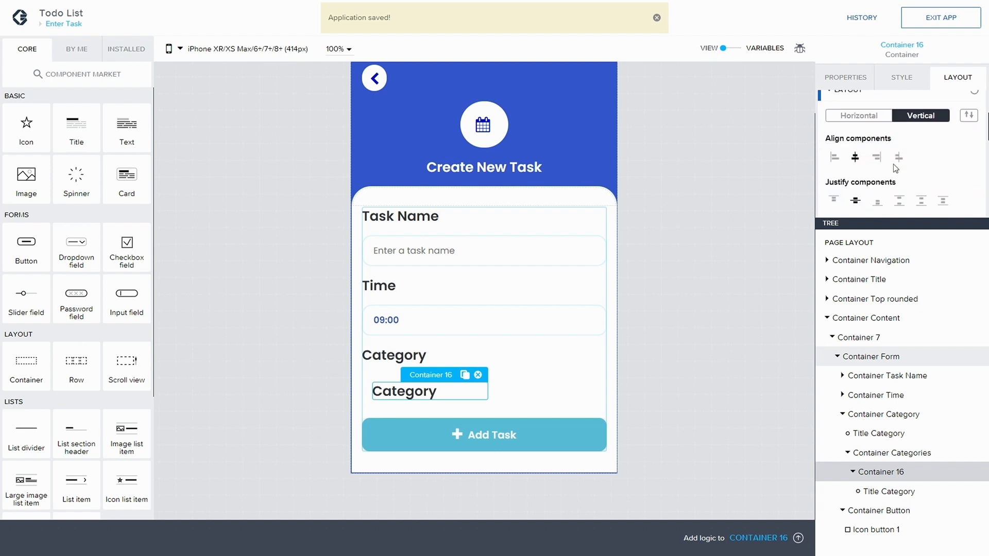
scroll(855, 200, "down", 2)
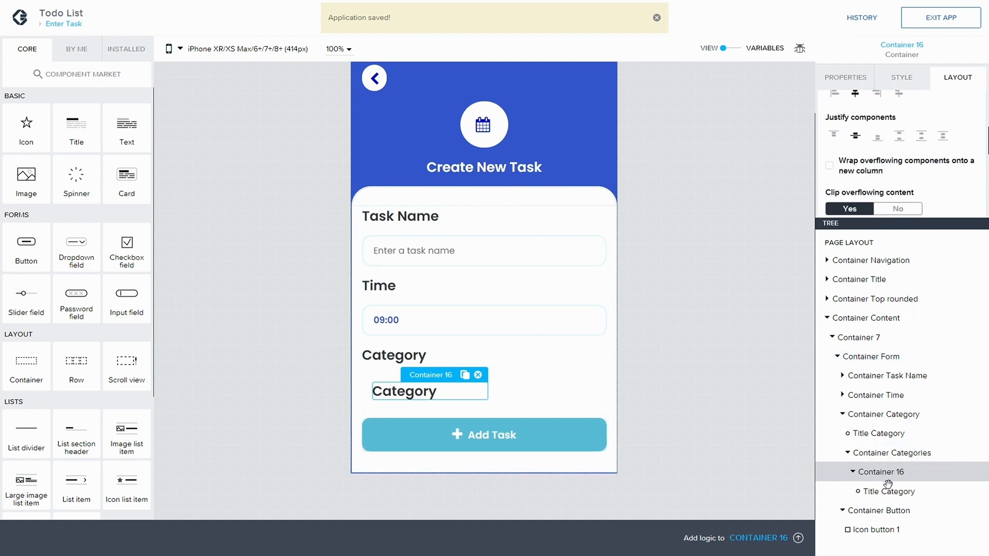
left_click(888, 490)
scroll(848, 146, "up", 1)
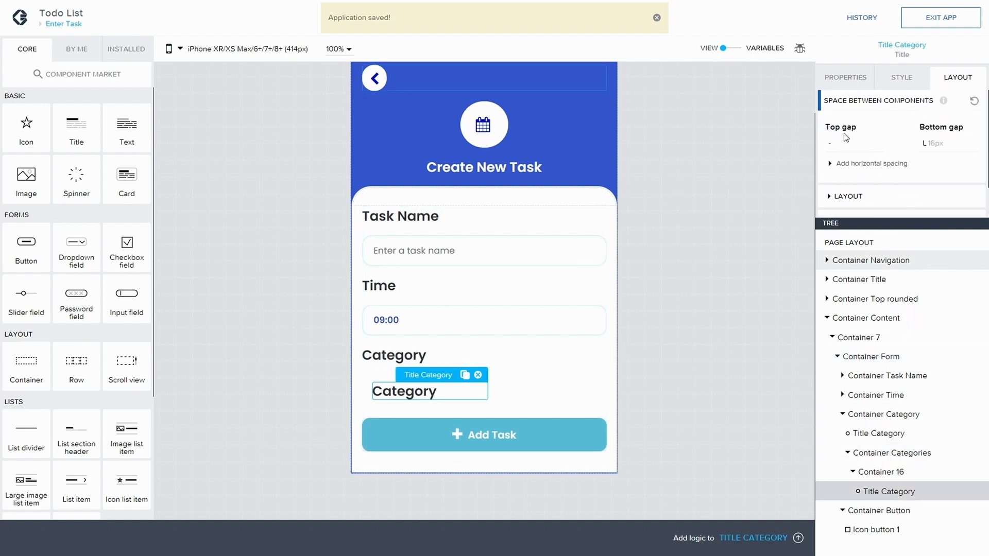
left_click(830, 197)
left_click(878, 184)
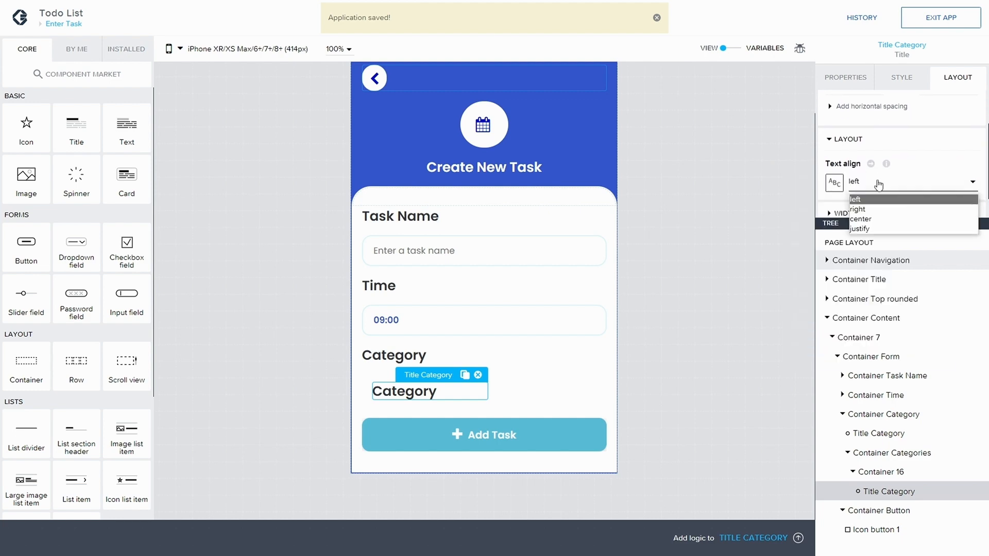
left_click(880, 219)
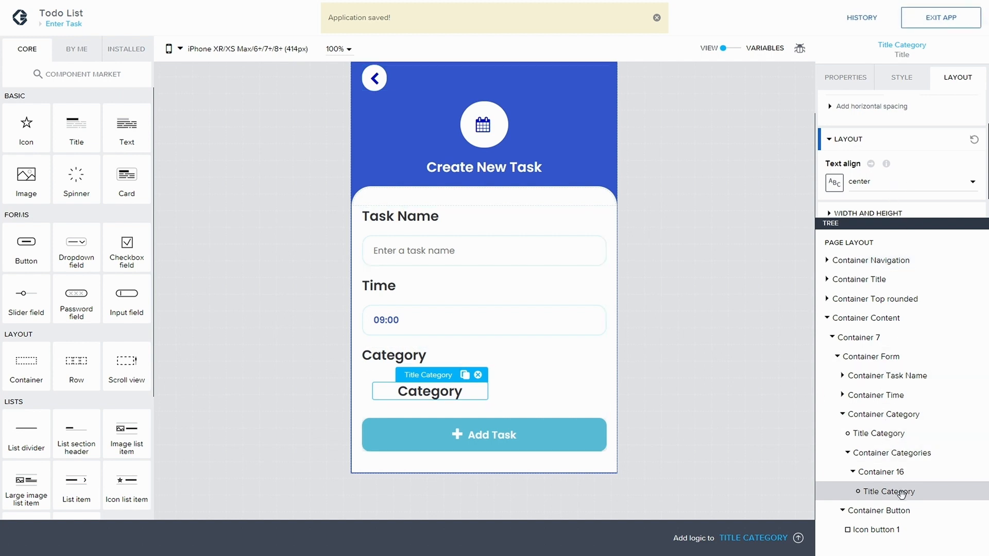
- Open the Form Text Title style of the Title Category in Container 16, set its text size to Text L and save the application
left_click(896, 97)
scroll(908, 113, "down", 5)
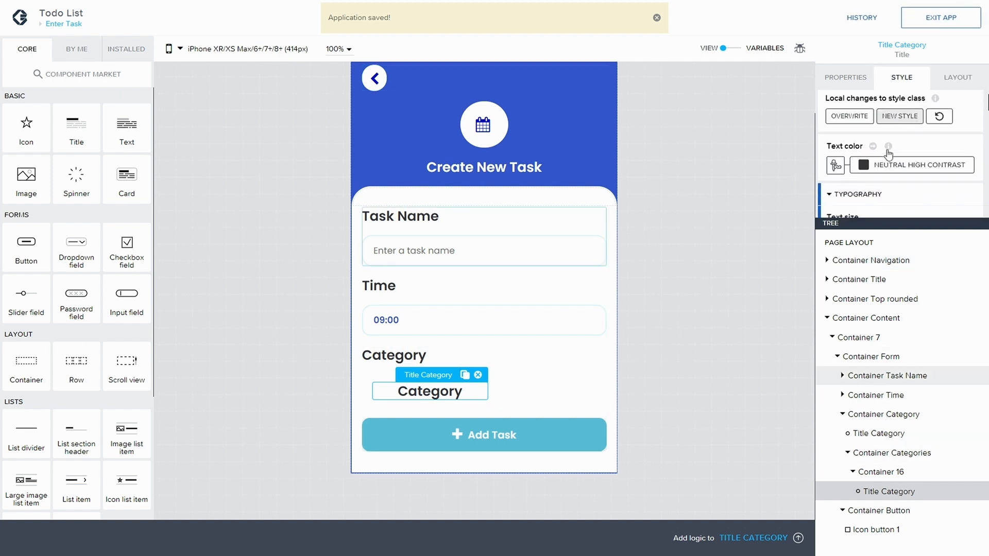
scroll(865, 150, "up", 3)
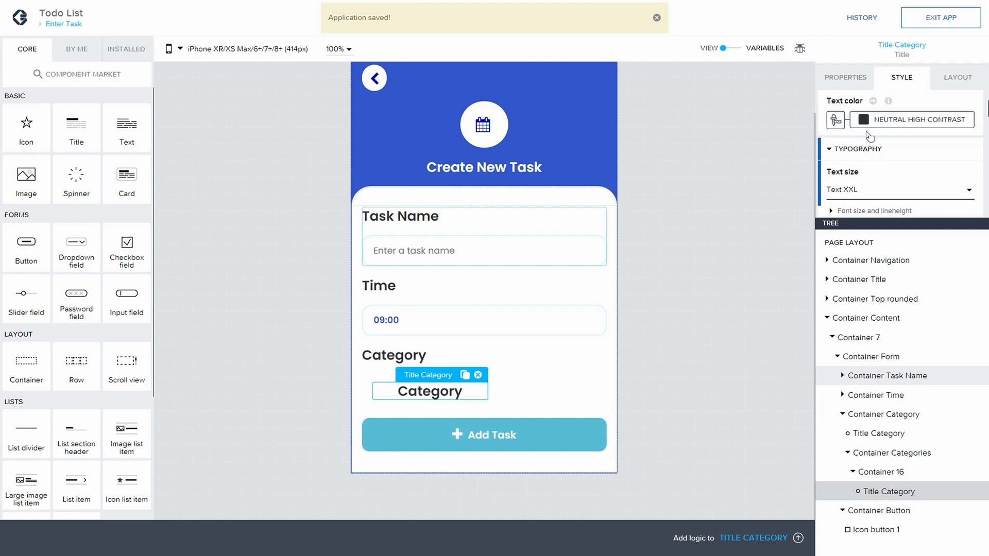
left_click(852, 135)
scroll(883, 165, "down", 5)
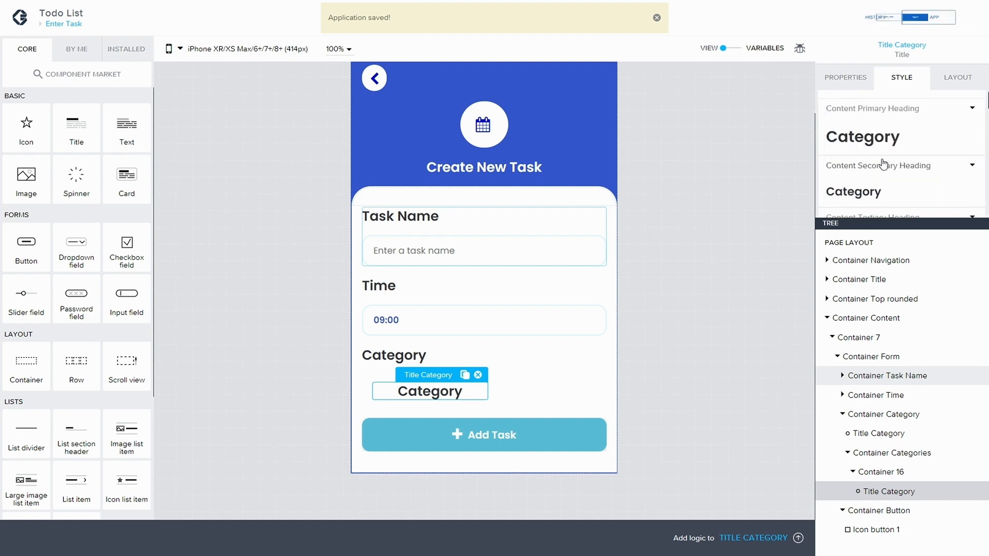
scroll(885, 163, "down", 8)
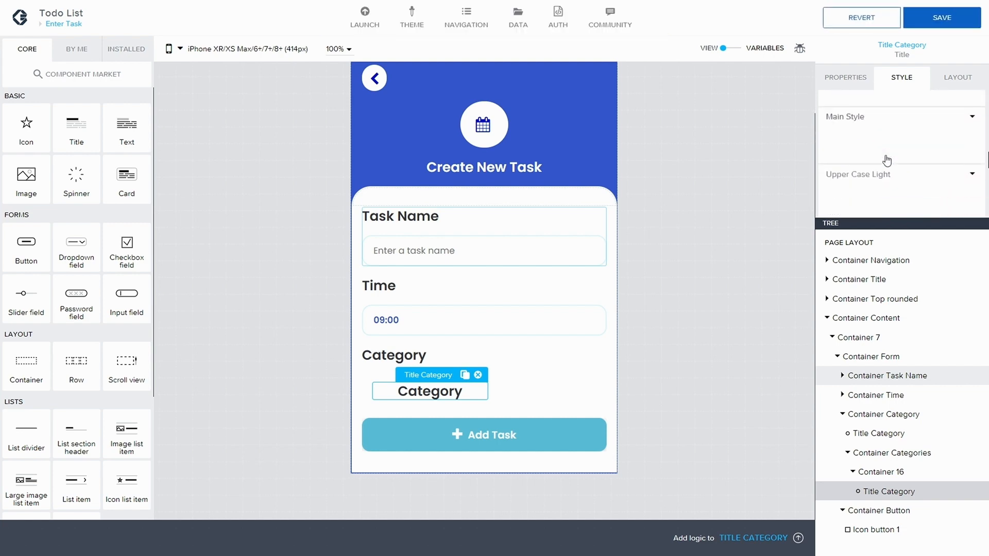
scroll(885, 158, "down", 2)
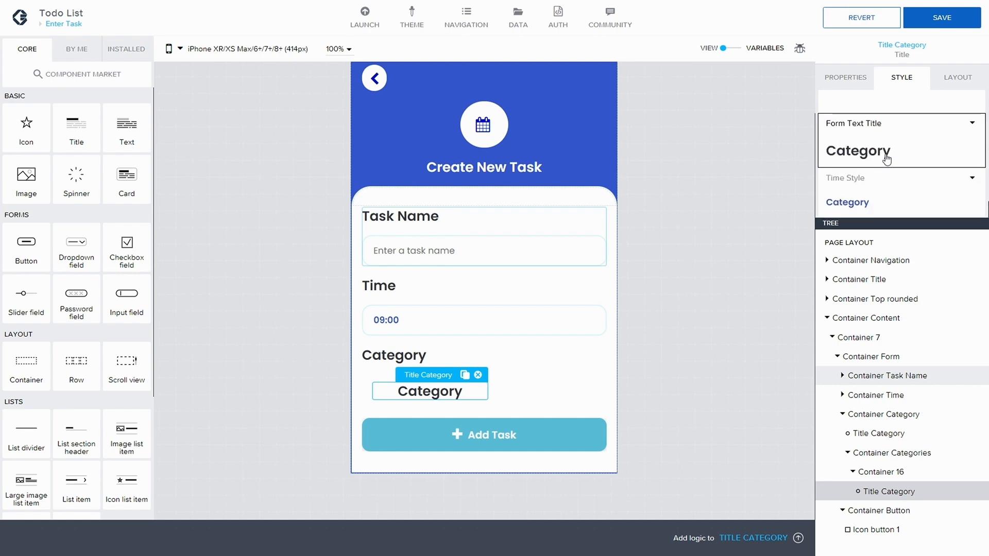
left_click(970, 127)
left_click(922, 143)
scroll(855, 157, "down", 5)
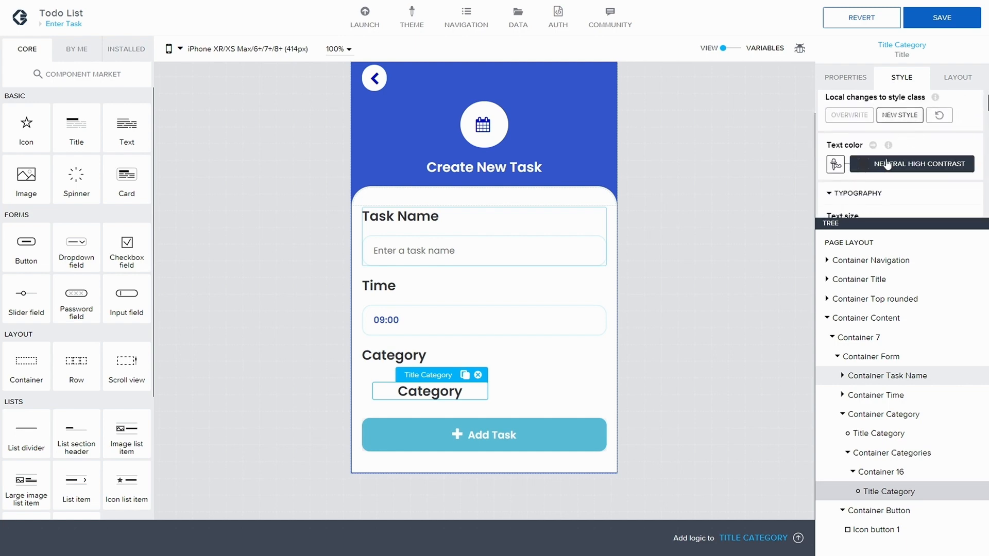
left_click(876, 161)
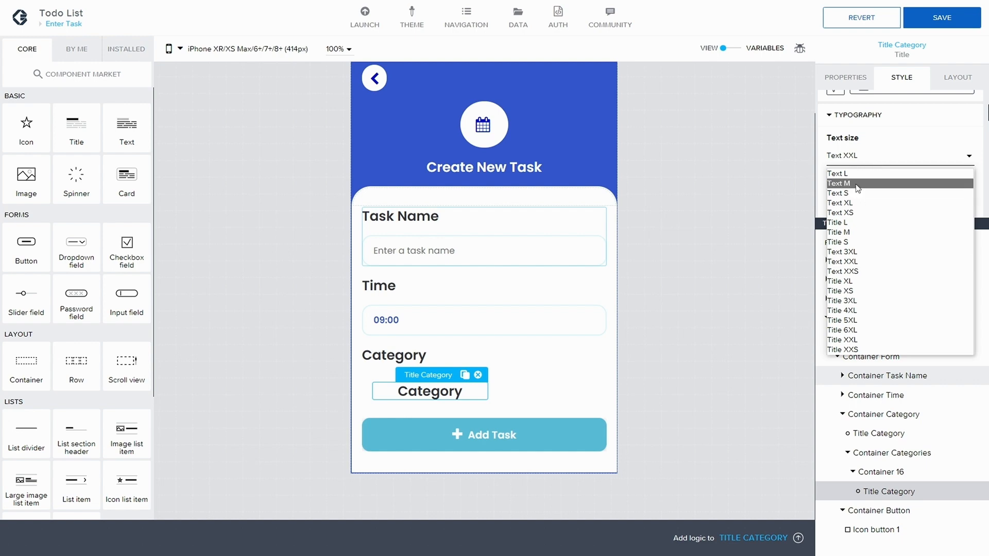
left_click(845, 173)
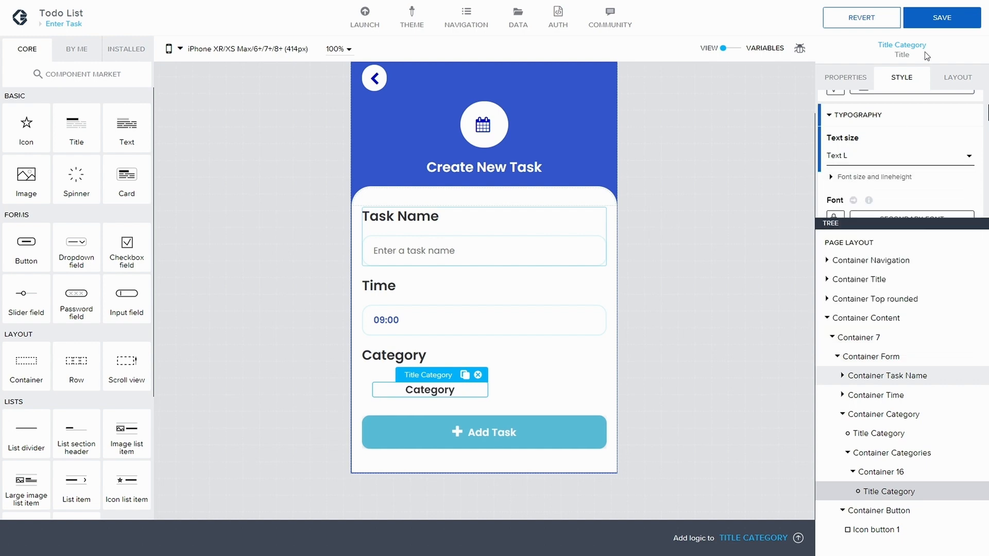
left_click(936, 20)
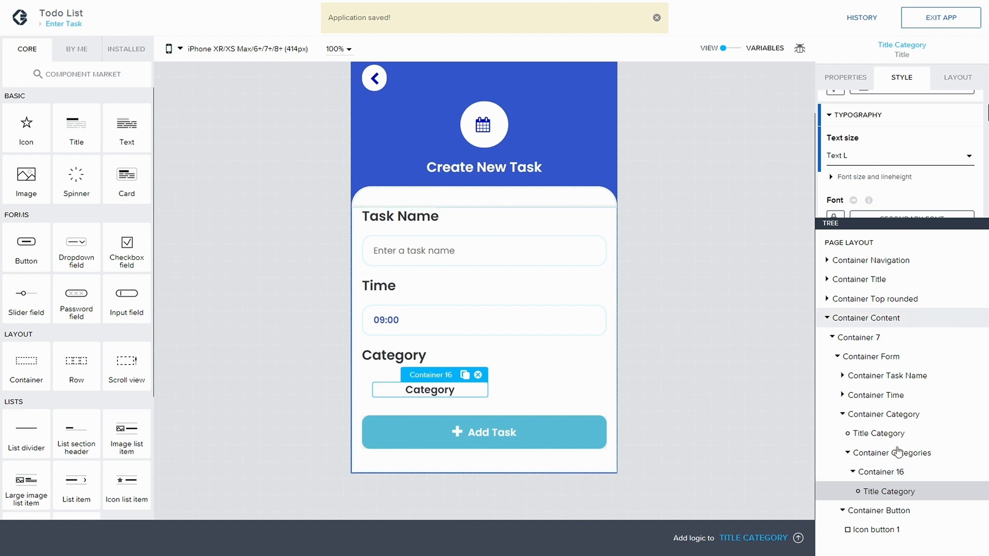
- Apply the Blue style class to Container 16 and open that style for editing
left_click(904, 470)
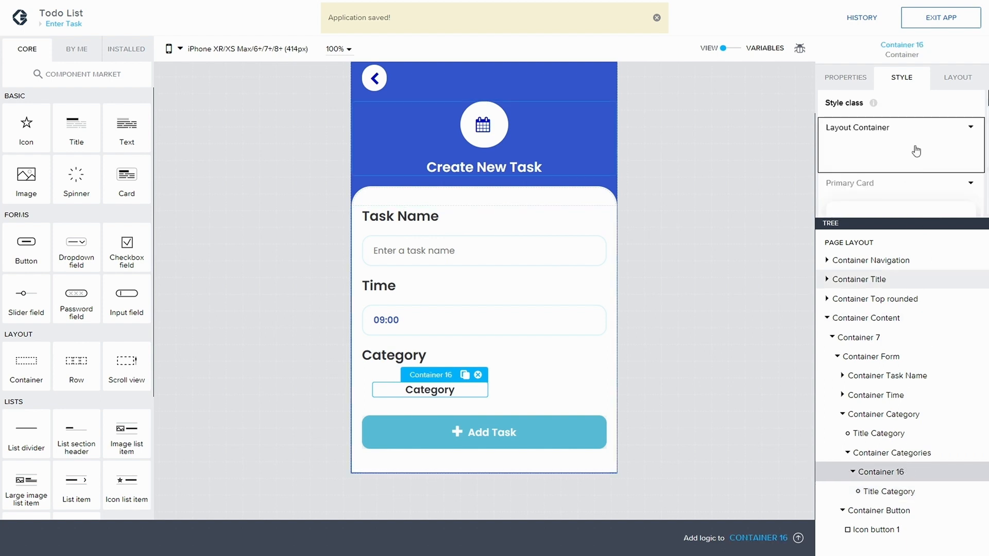
scroll(916, 151, "down", 3)
scroll(916, 152, "down", 5)
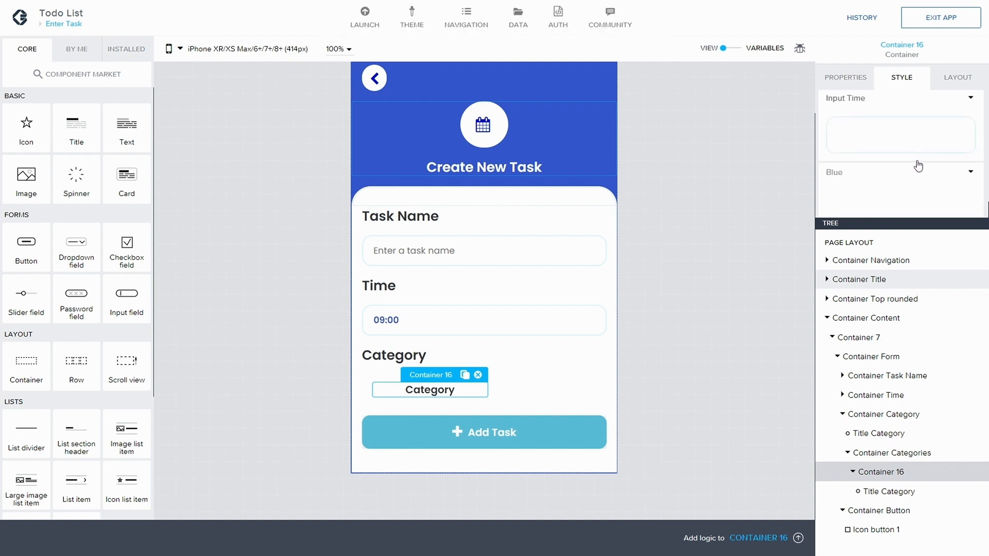
left_click(919, 172)
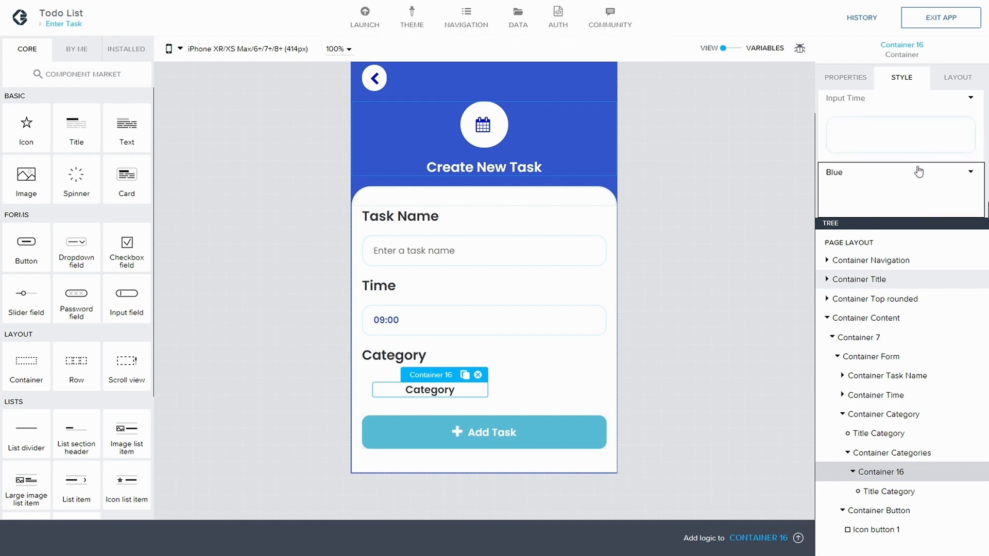
left_click(968, 173)
left_click(894, 193)
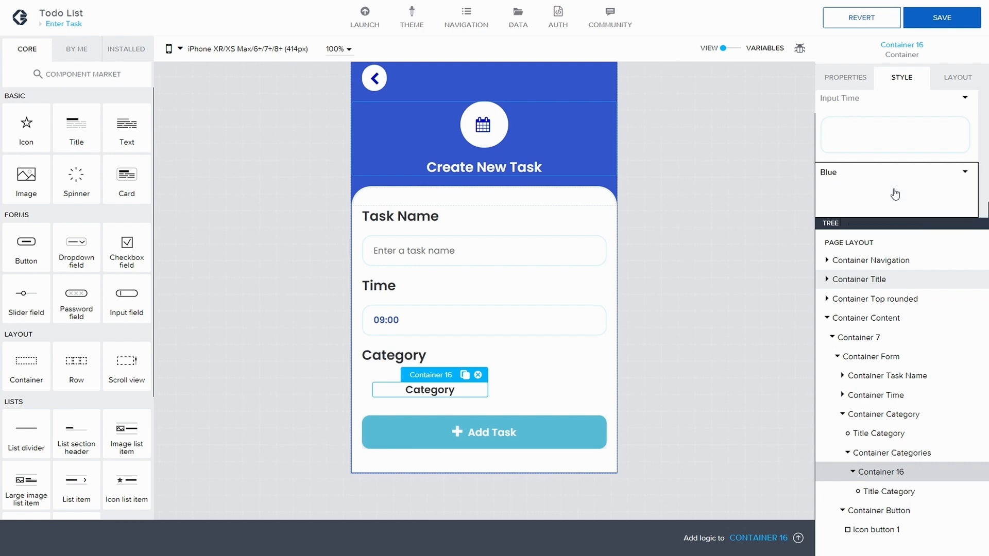
- Set the top and bottom padding of Container 16 to theme spacing M (12px)
scroll(850, 170, "down", 3)
left_click(839, 117)
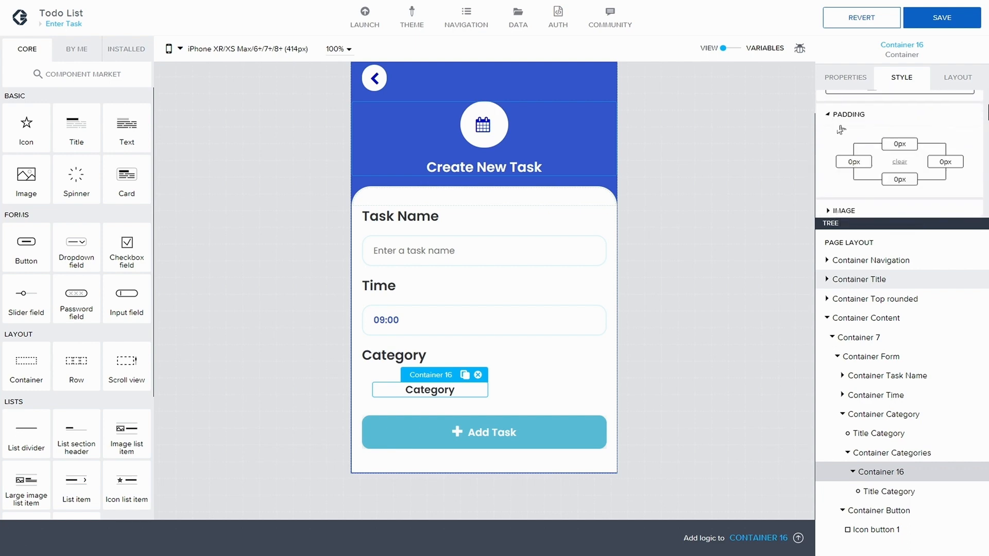
left_click(900, 145)
left_click(852, 157)
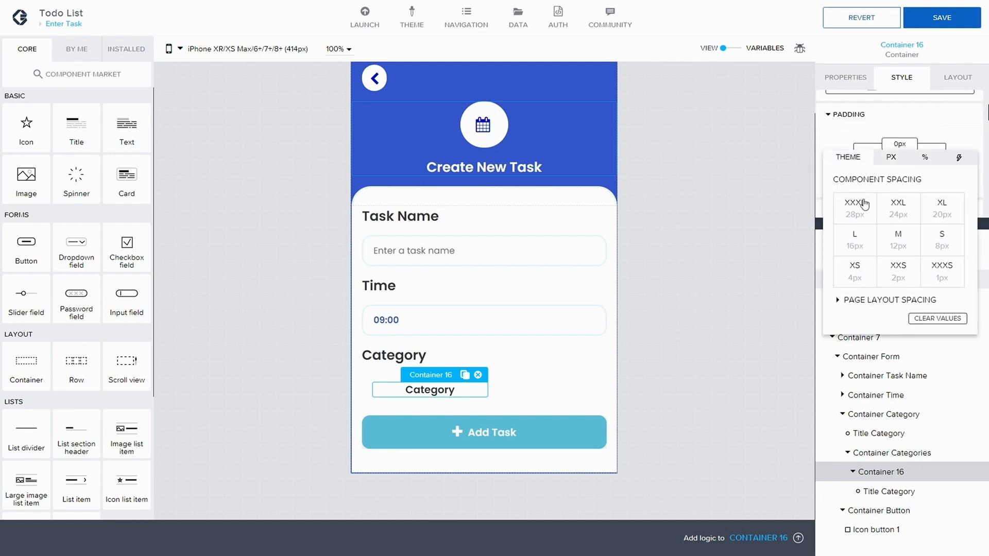
left_click(896, 240)
left_click(938, 133)
left_click(900, 180)
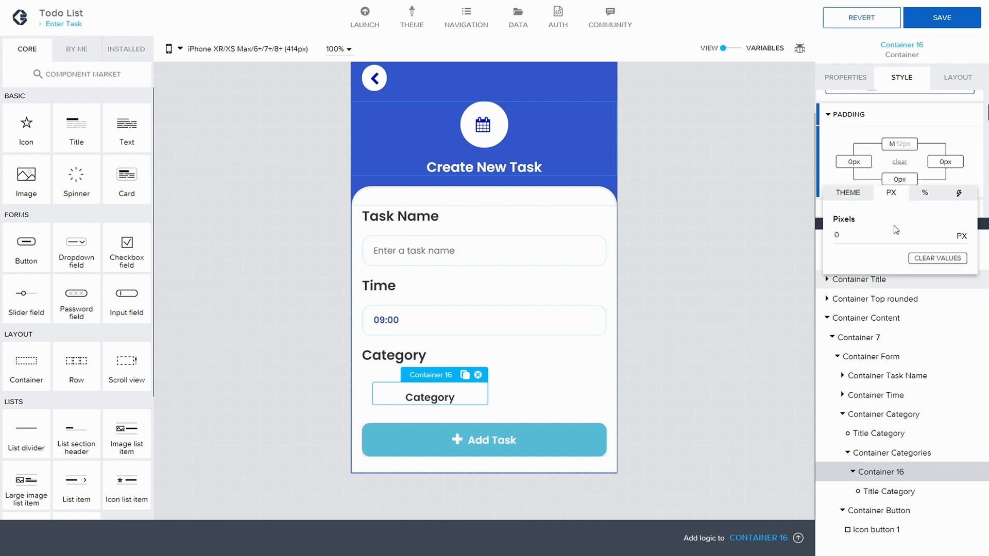
left_click(858, 201)
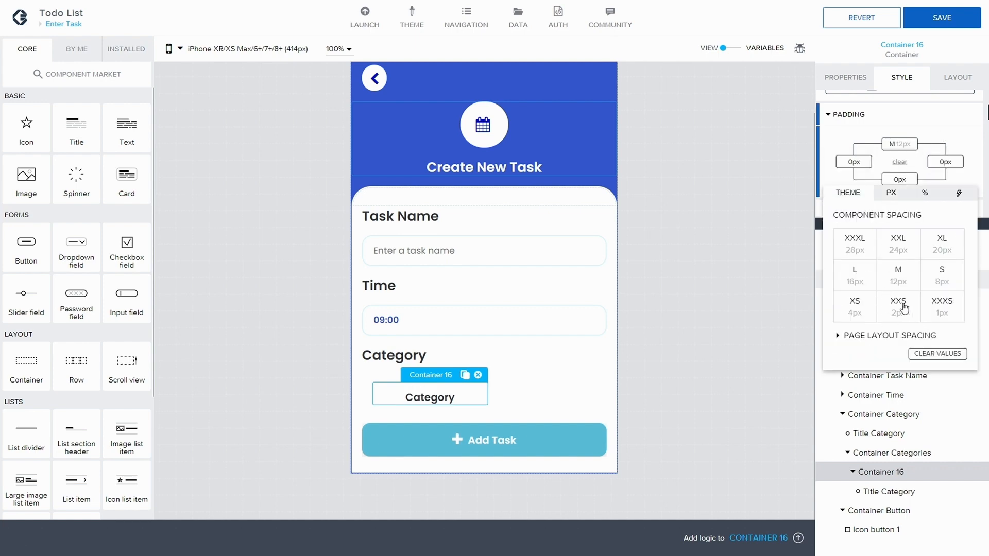
left_click(900, 282)
left_click(947, 136)
- Bind Container 16's border color to a smart content color and choose Blue from the custom content palettes
scroll(943, 135, "down", 5)
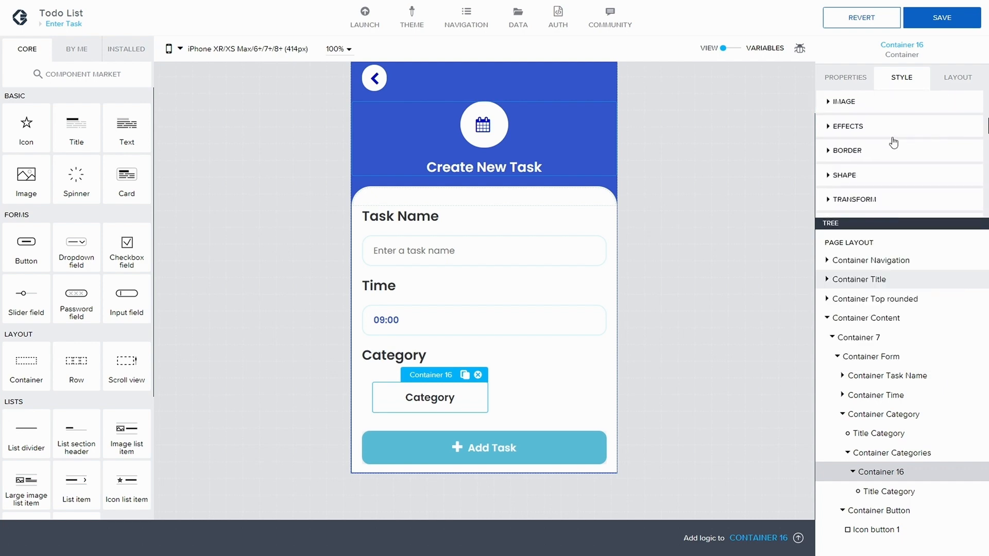
left_click(835, 145)
scroll(835, 147, "down", 1)
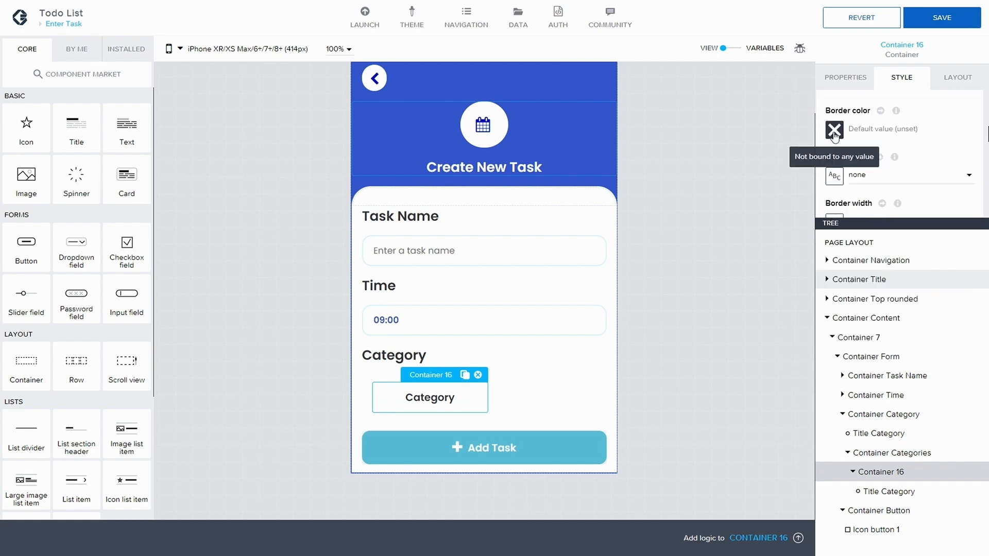
left_click(834, 132)
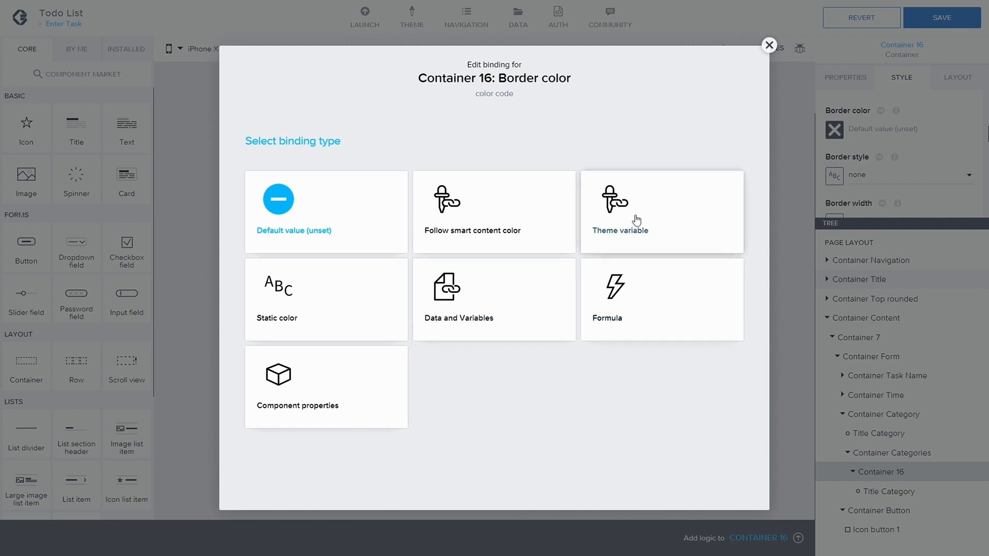
left_click(463, 227)
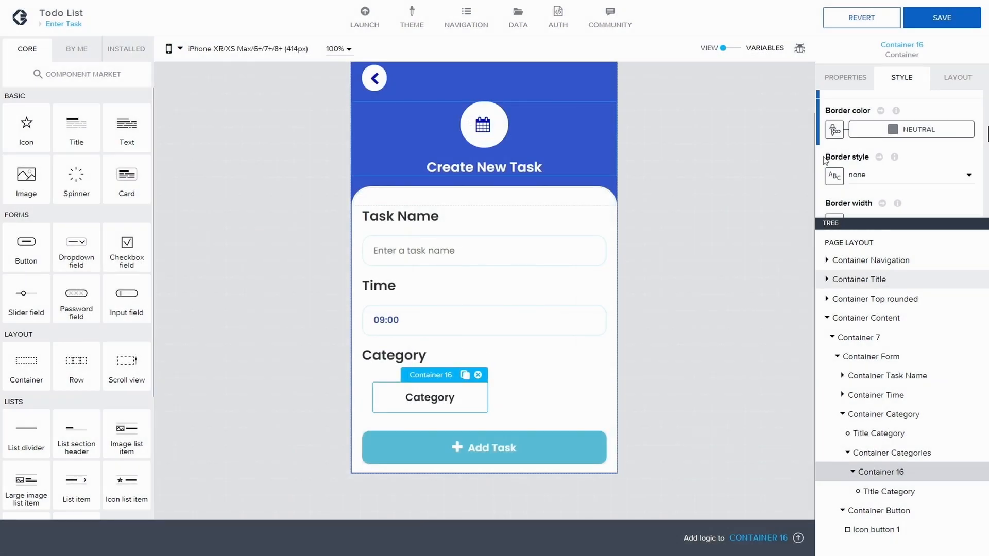
left_click(906, 131)
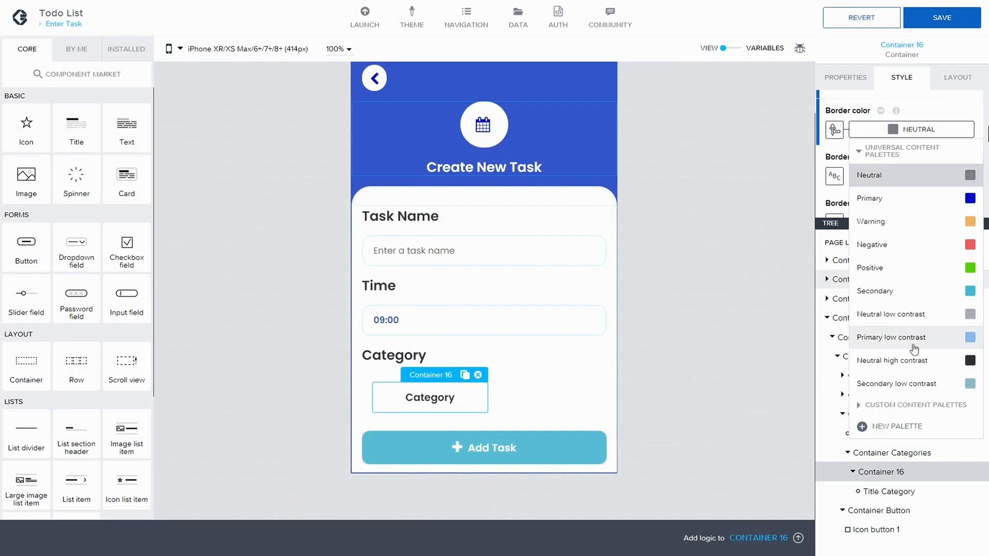
left_click(858, 404)
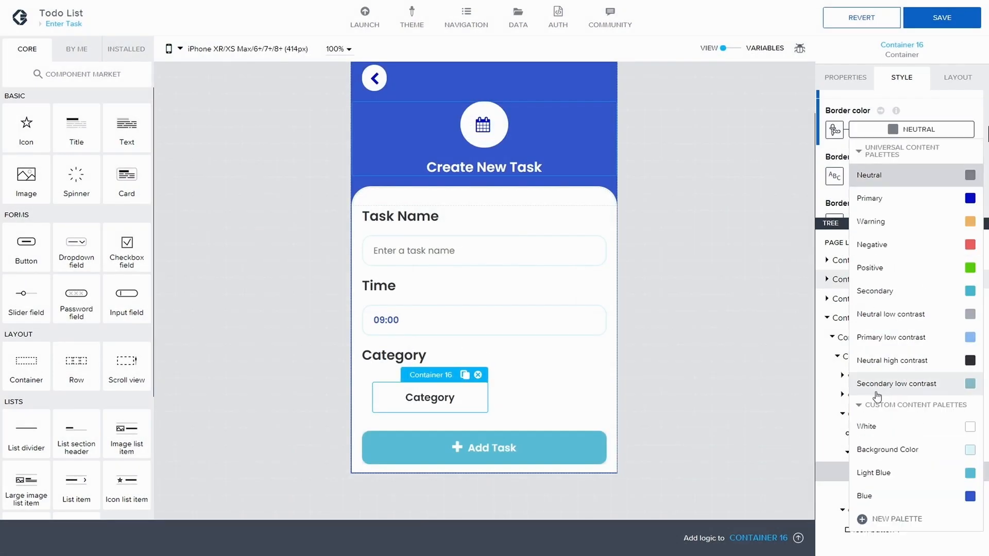
left_click(907, 496)
scroll(917, 163, "down", 1)
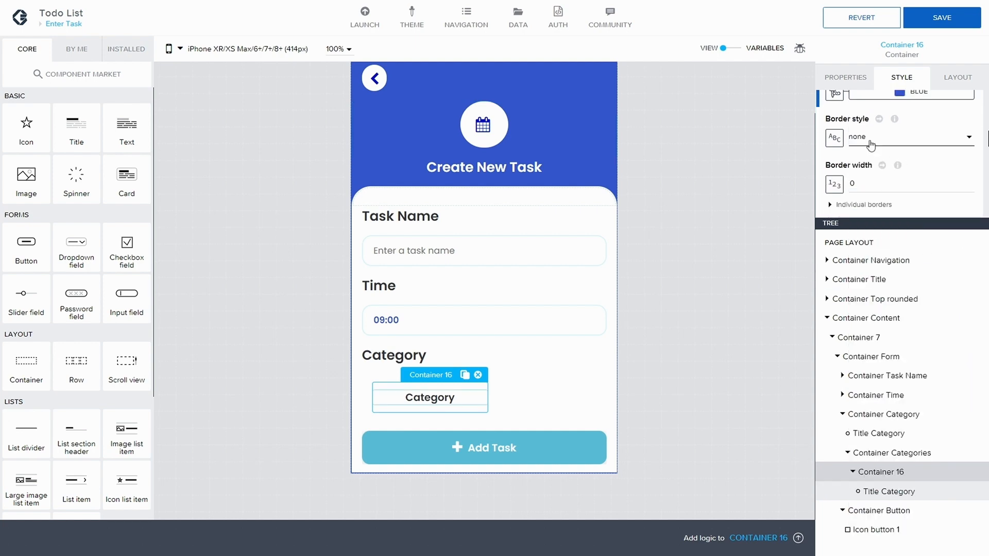
- Set Container 16's border style to solid with a border width of 2, and overwrite the Blue style with the changes
left_click(835, 138)
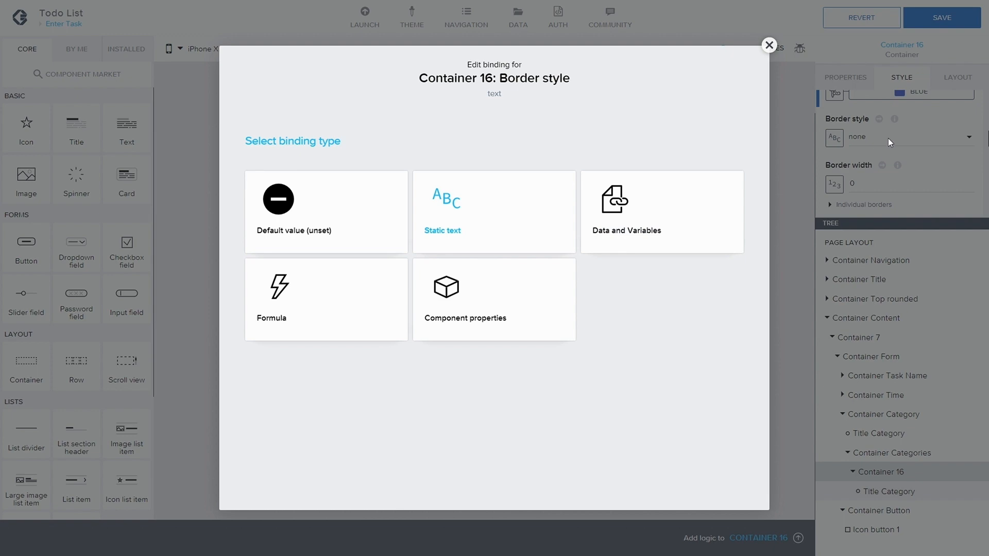
left_click(769, 46)
left_click(947, 136)
left_click(877, 165)
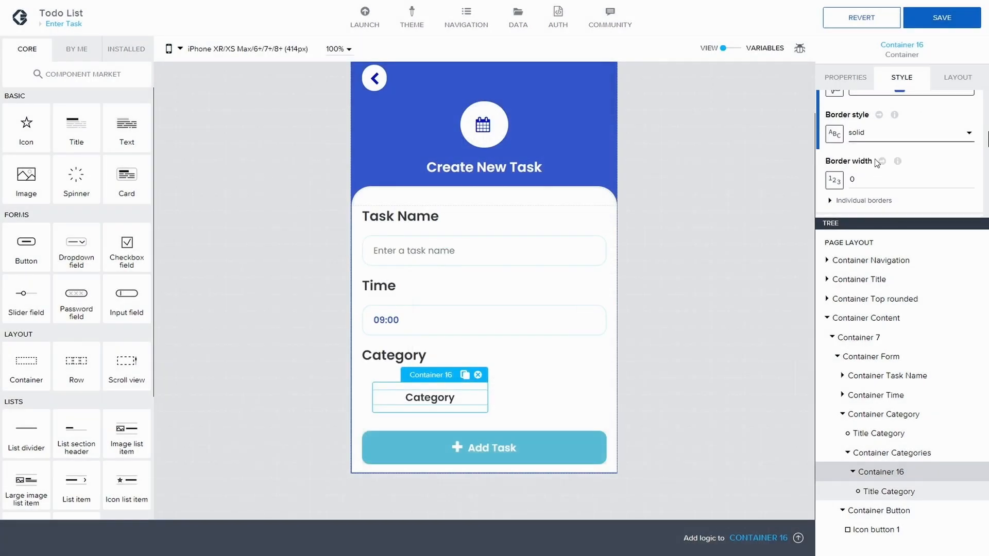
scroll(876, 162, "down", 1)
double_click(873, 146)
type("2")
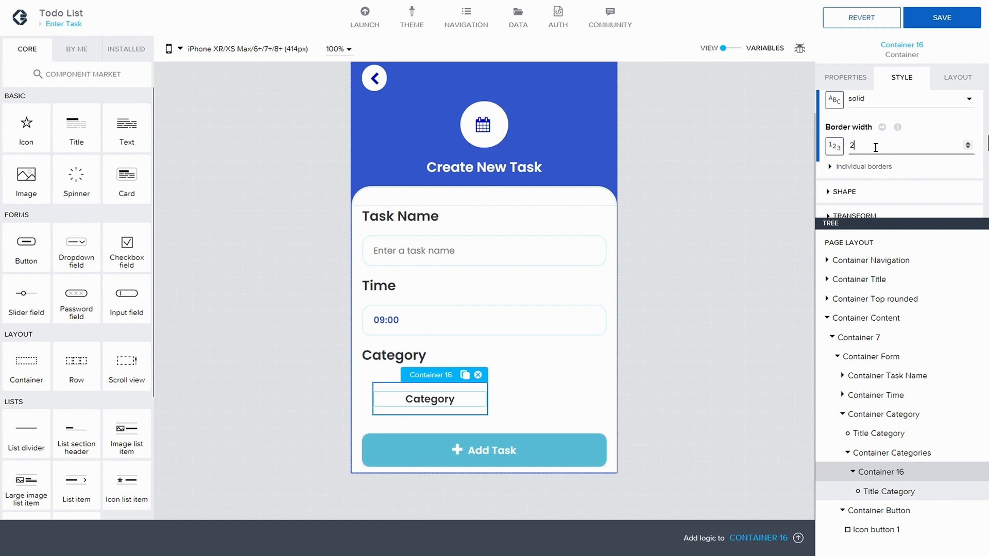
scroll(898, 129, "up", 5)
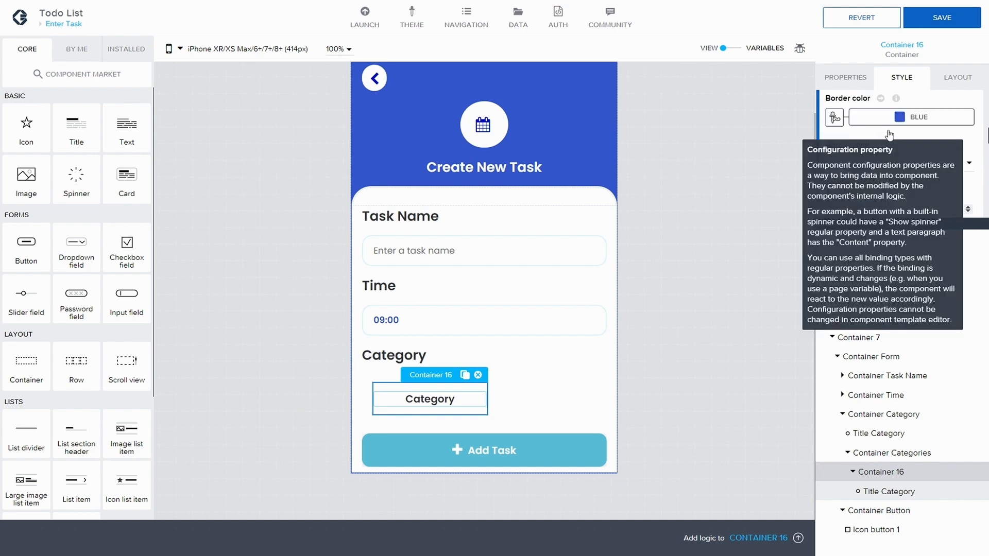
scroll(913, 133, "up", 2)
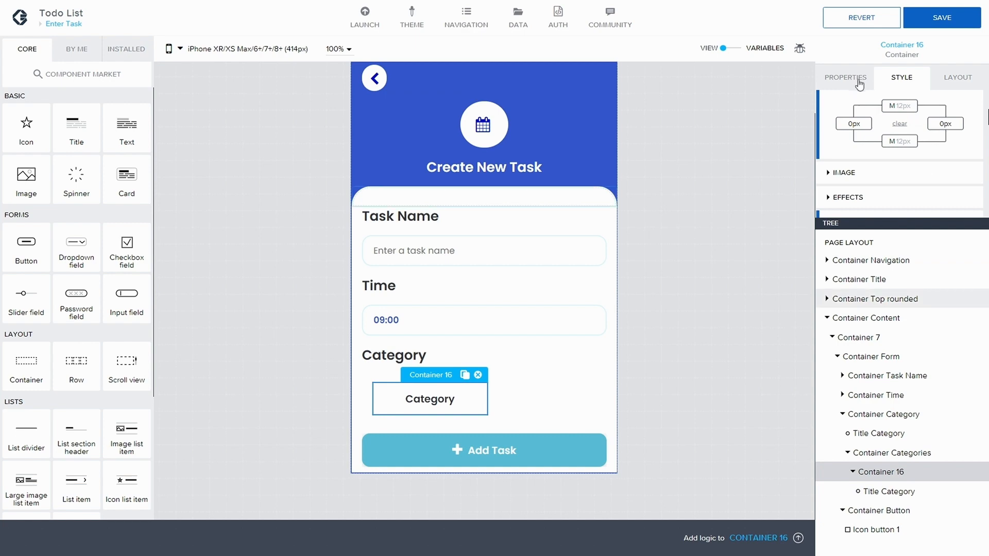
scroll(865, 108, "up", 5)
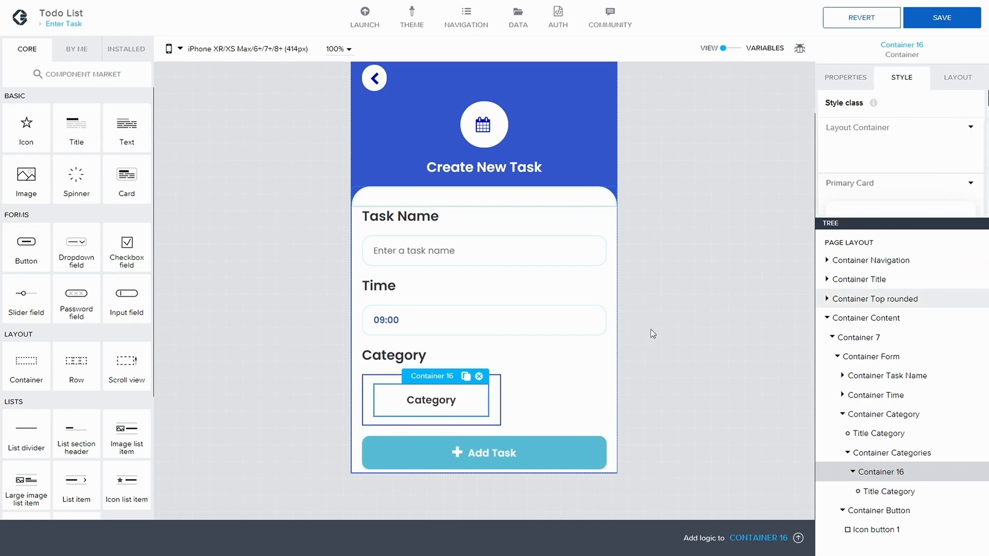
- Switch Container Categories to the Layout Container style class and save the application
left_click(870, 453)
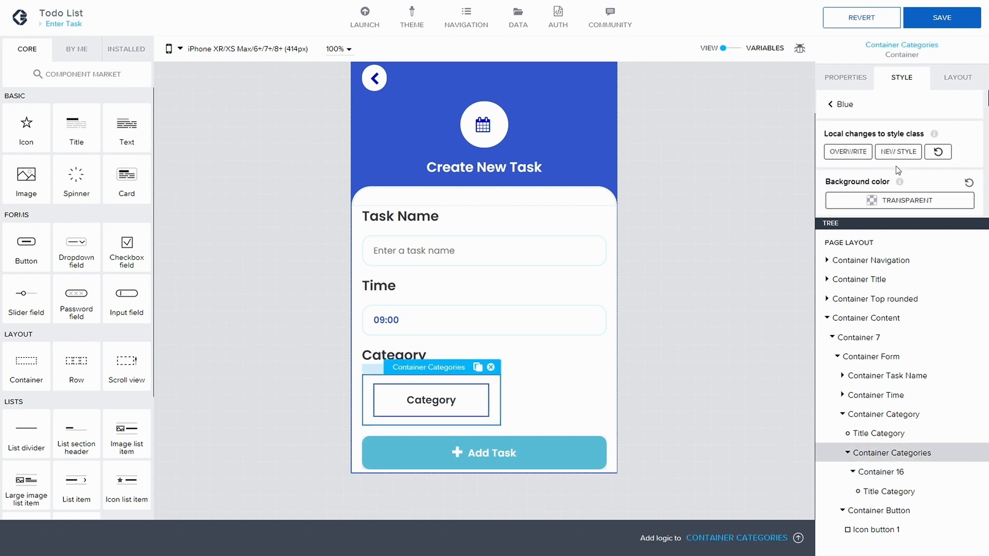
left_click(839, 104)
left_click(613, 315)
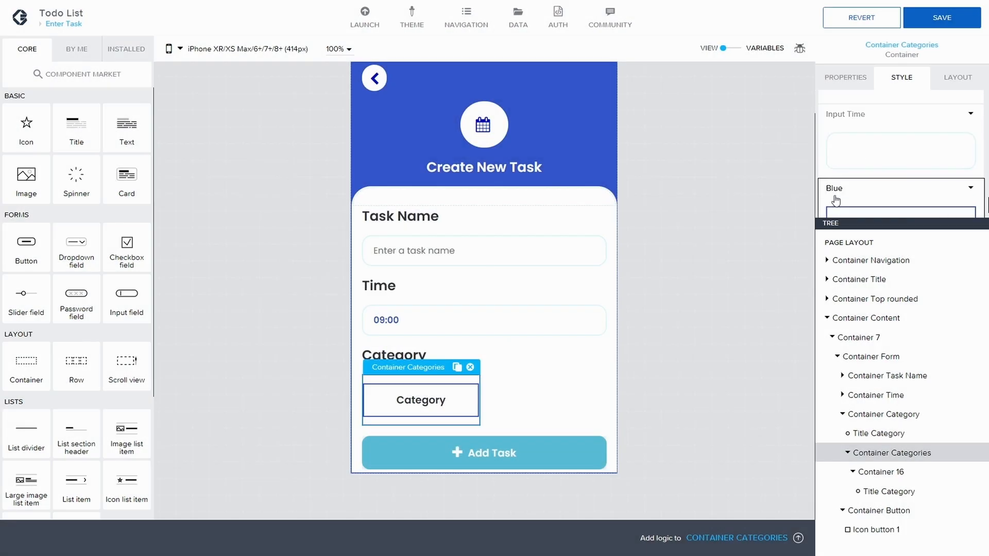
scroll(950, 145, "up", 5)
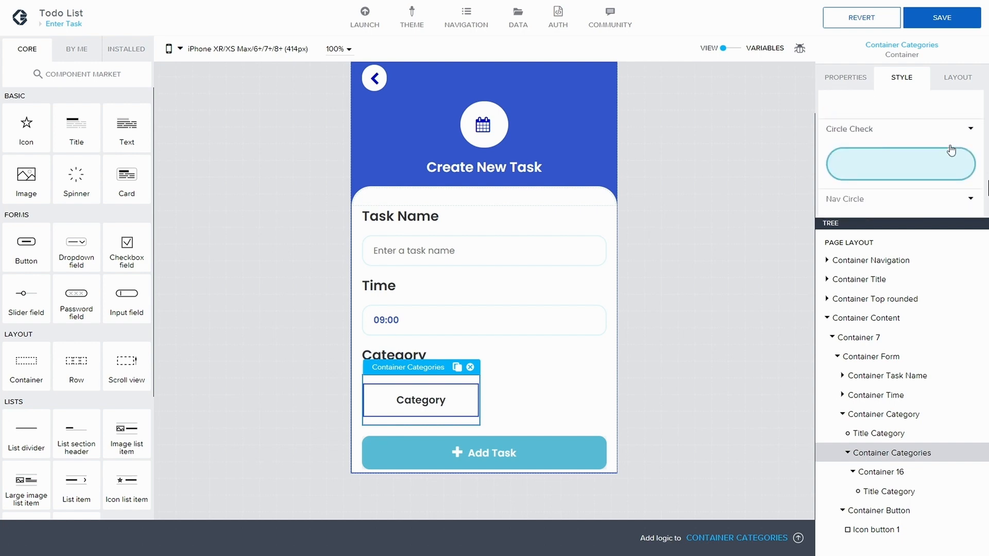
scroll(937, 163, "up", 5)
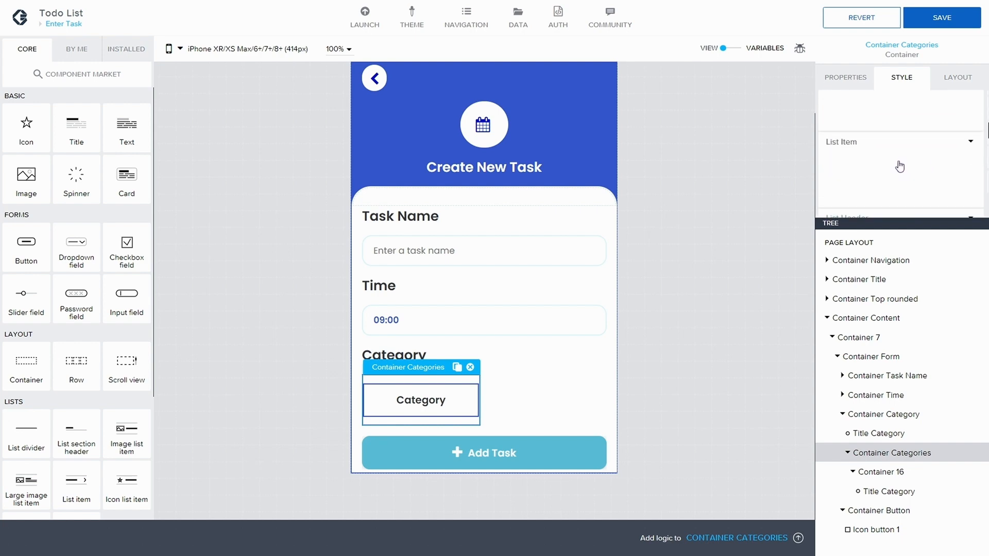
left_click(887, 153)
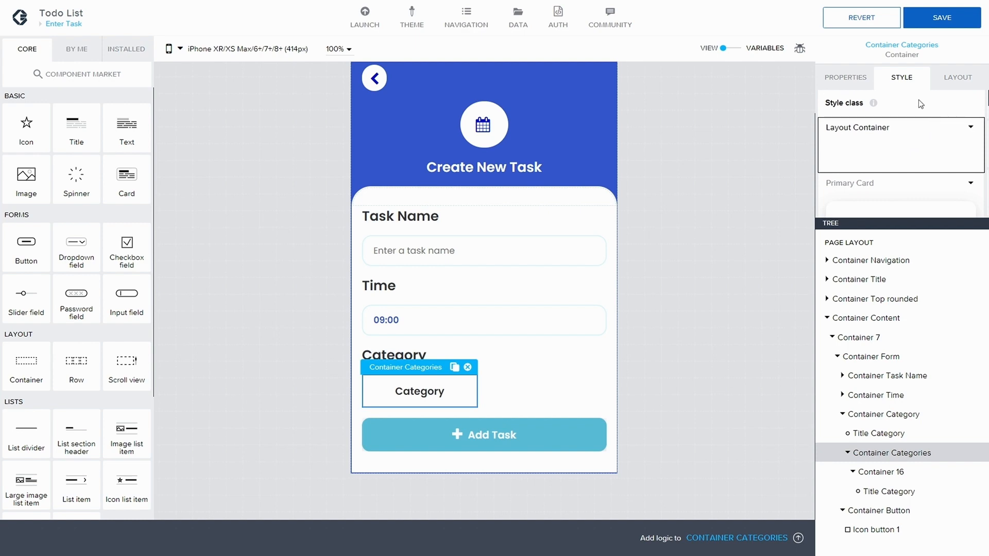
left_click(941, 19)
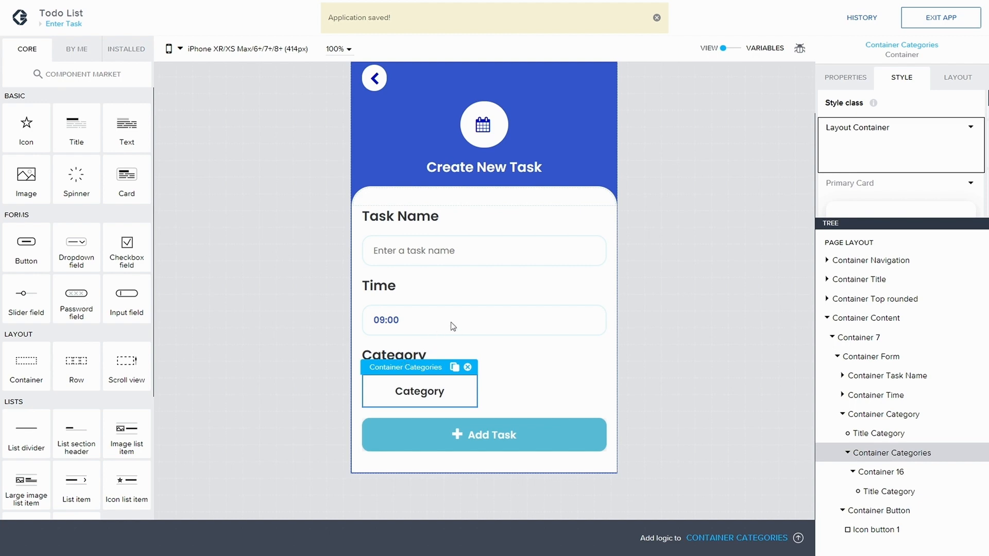
- Open the Blue style of Container 16 for editing and expand the individual corners settings of its shape
left_click(905, 417)
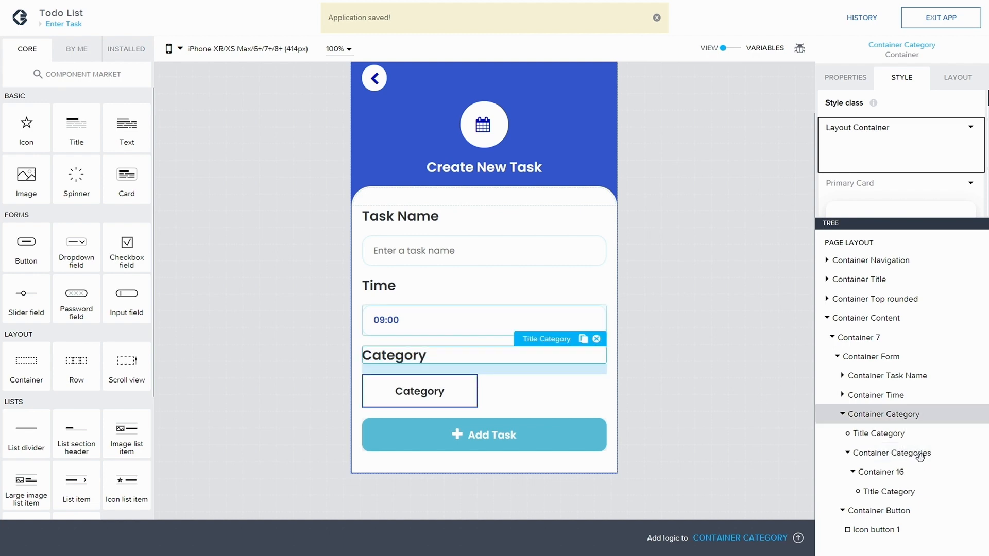
left_click(883, 432)
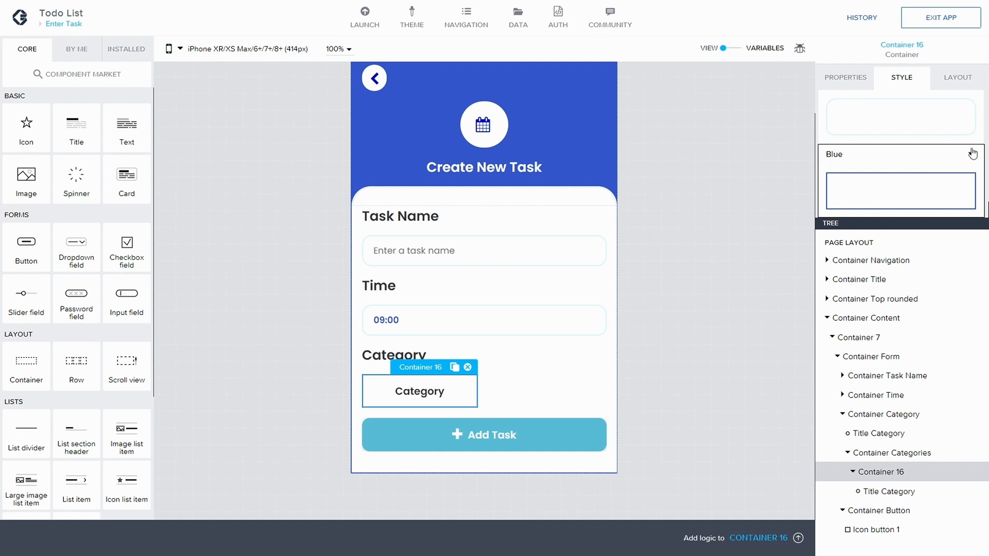
left_click(972, 154)
left_click(895, 175)
scroll(897, 161, "down", 3)
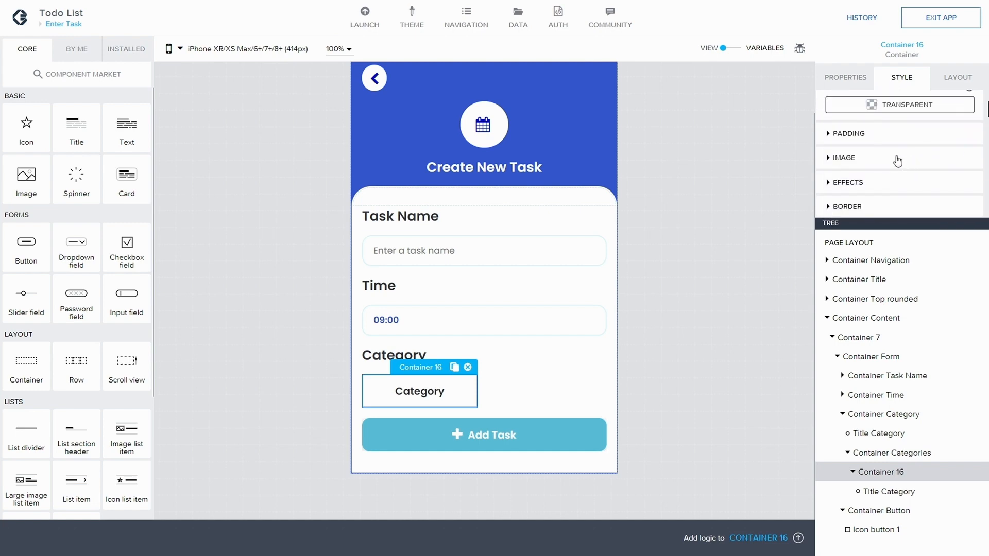
scroll(823, 159, "down", 1)
left_click(827, 150)
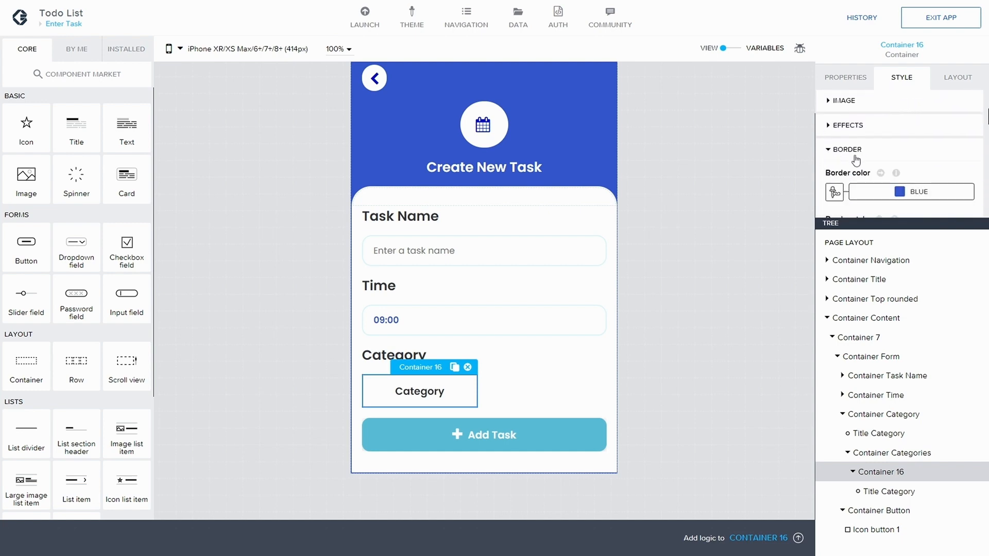
scroll(834, 157, "down", 1)
scroll(839, 158, "up", 1)
left_click(828, 151)
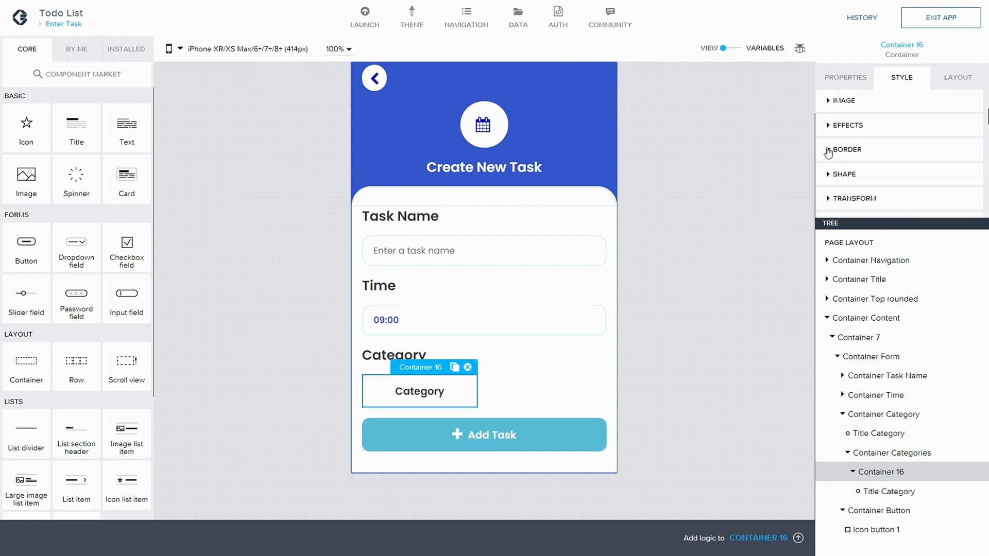
scroll(828, 151, "down", 1)
left_click(829, 122)
scroll(837, 132, "down", 1)
left_click(840, 126)
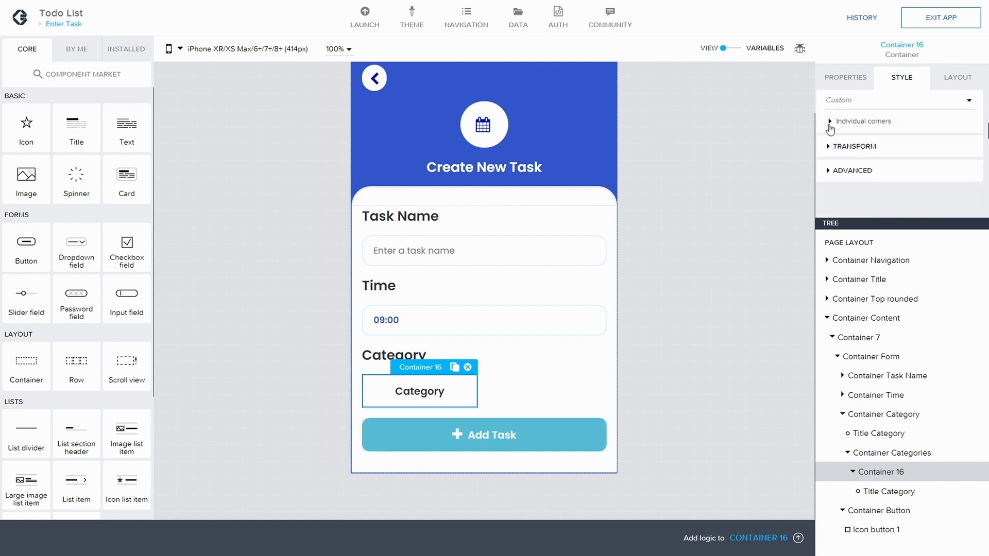
- Set the top left, top right, bottom left and bottom right corner radii of Container 16 to 20 and save the application
scroll(852, 123, "down", 1)
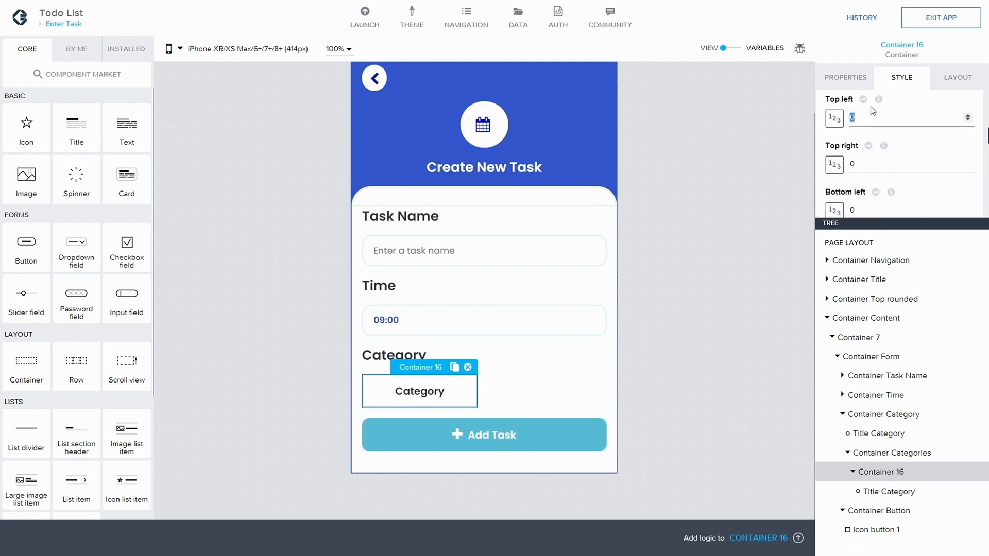
type("20")
key("Tab")
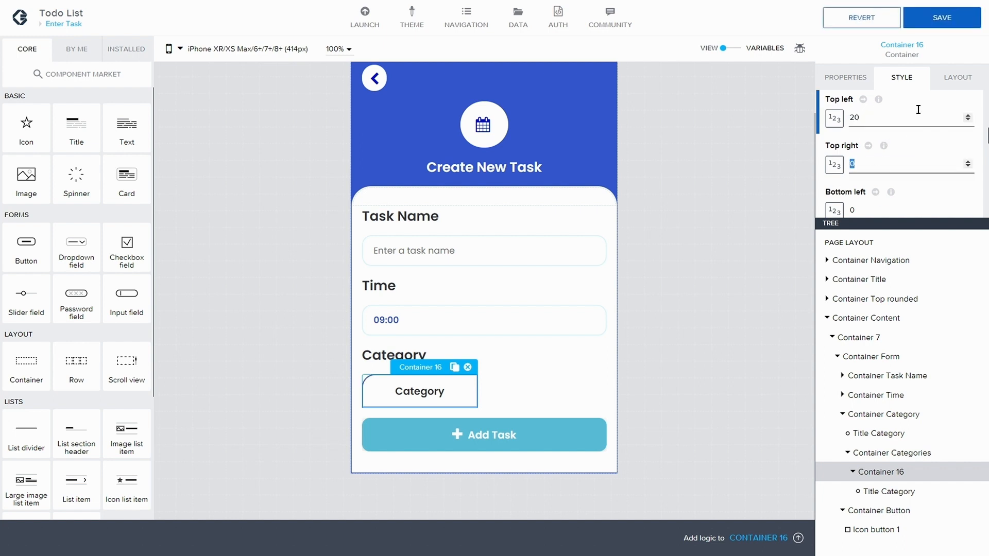
type("2")
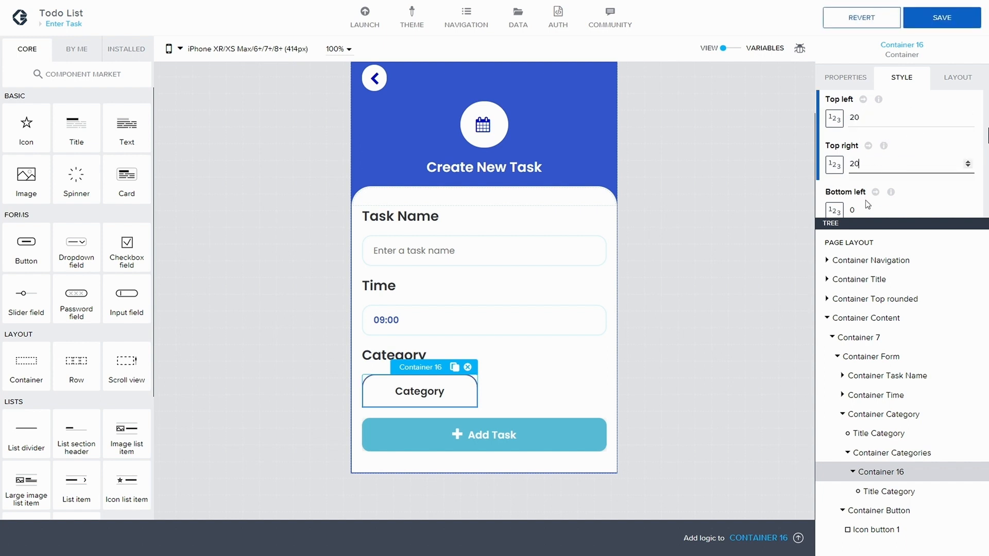
key("Tab")
type("20")
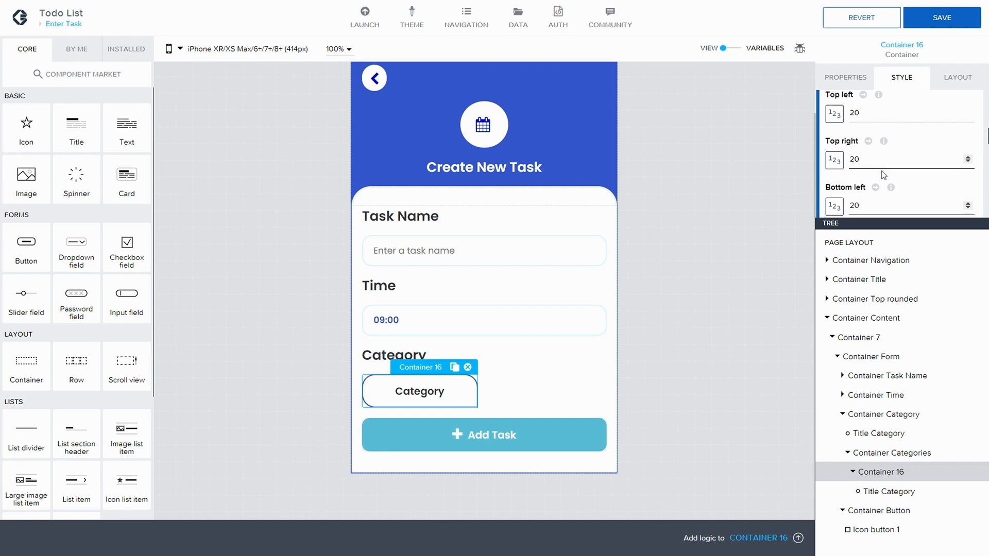
key("Tab")
type("2")
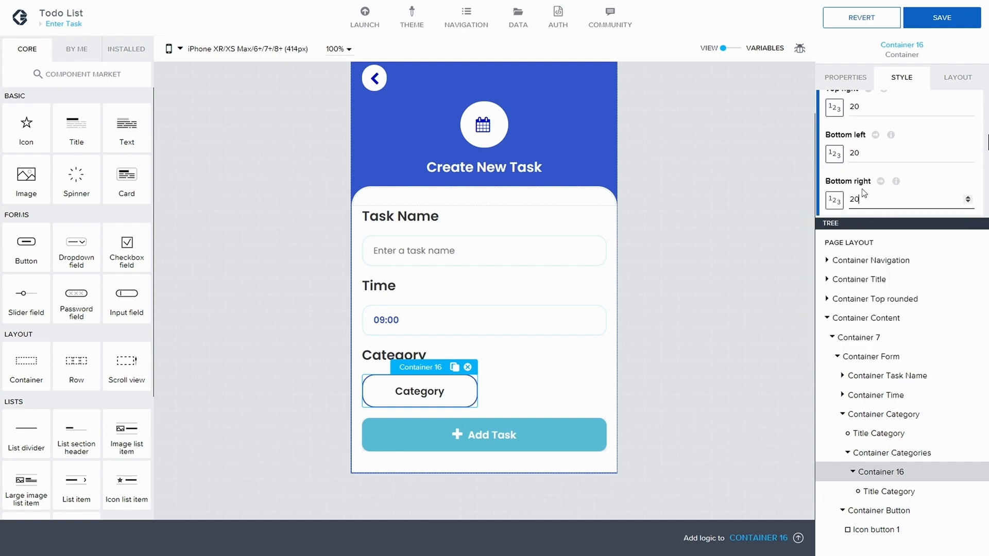
type("0")
left_click(941, 18)
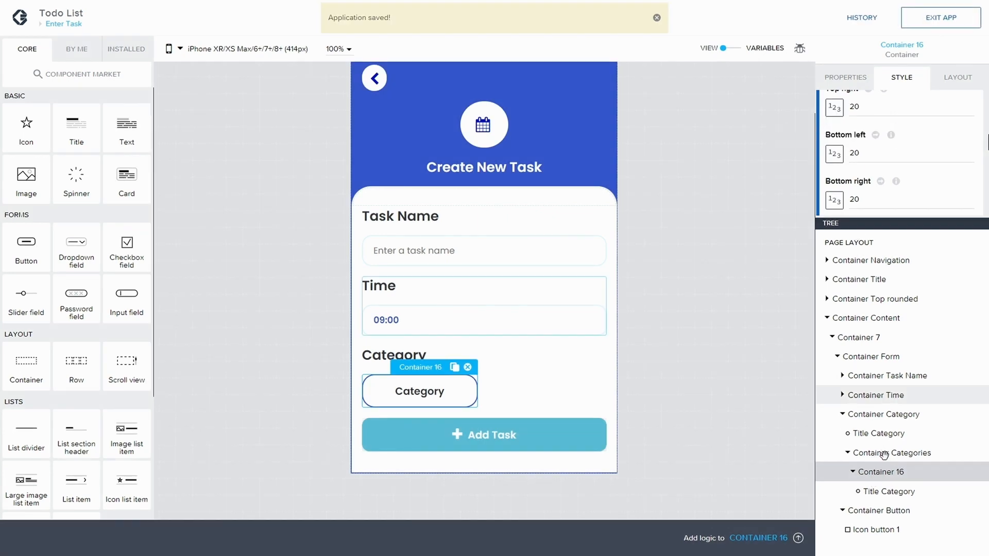
- Convert Container 16 to a new composite component, save the application and exit the component template editor
left_click(845, 77)
scroll(851, 182, "down", 2)
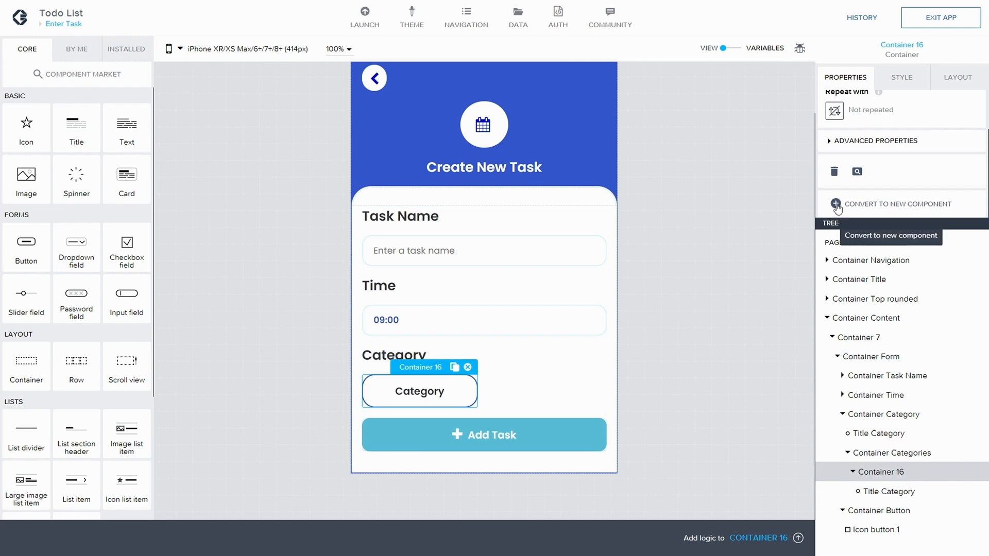
left_click(835, 204)
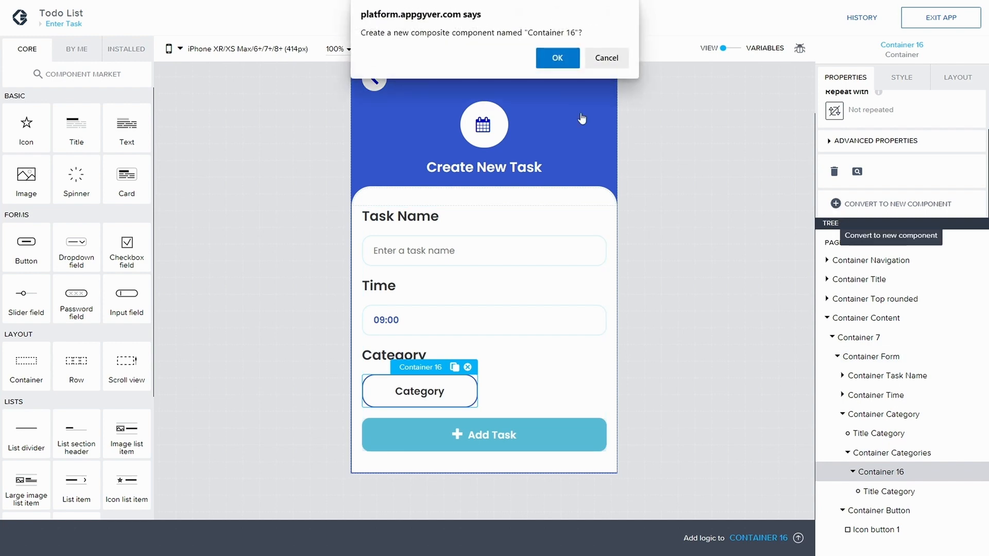
left_click(563, 62)
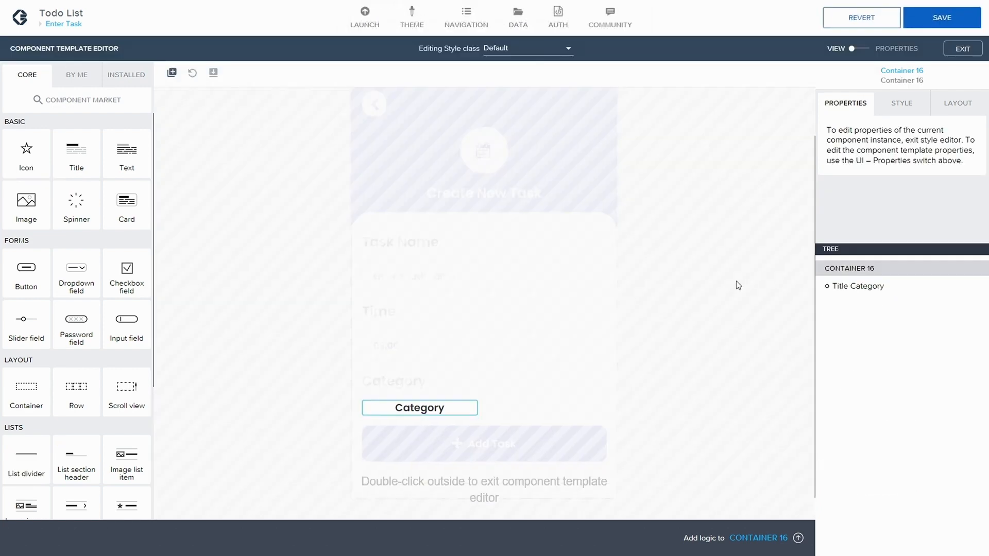
left_click(951, 21)
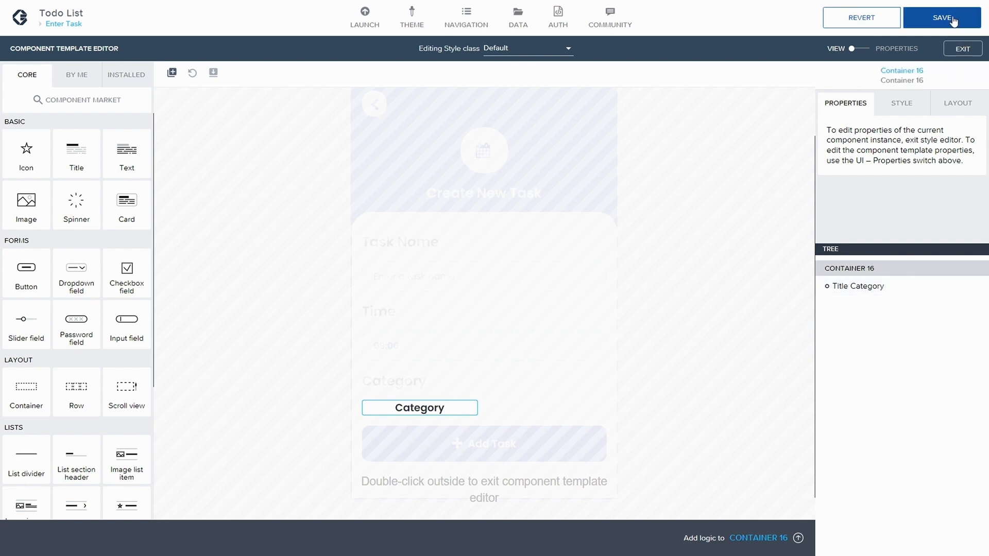
left_click(964, 51)
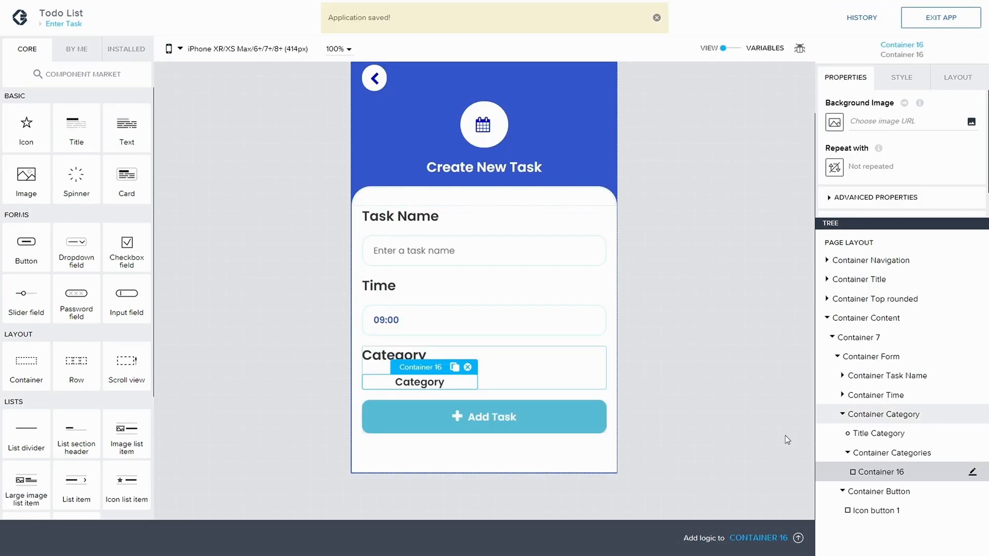
- Open the first Container 16 component in Container Categories in the component template editor
left_click(865, 452)
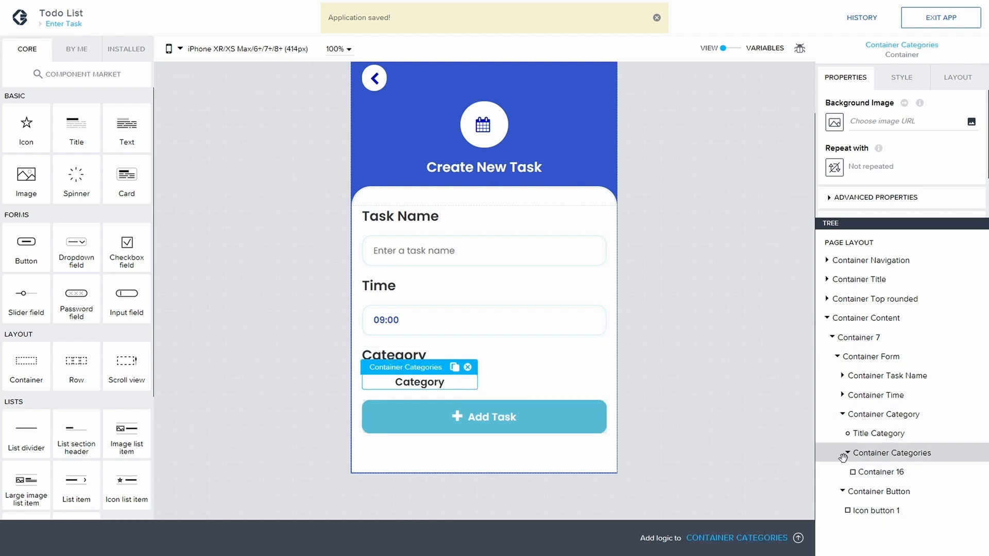
left_click(875, 471)
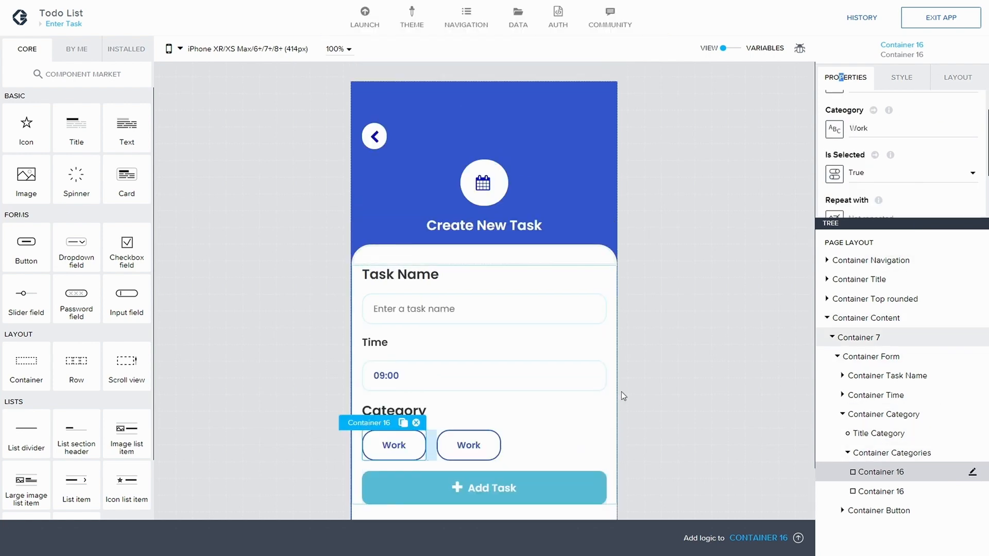
left_click(647, 370)
left_click(409, 446)
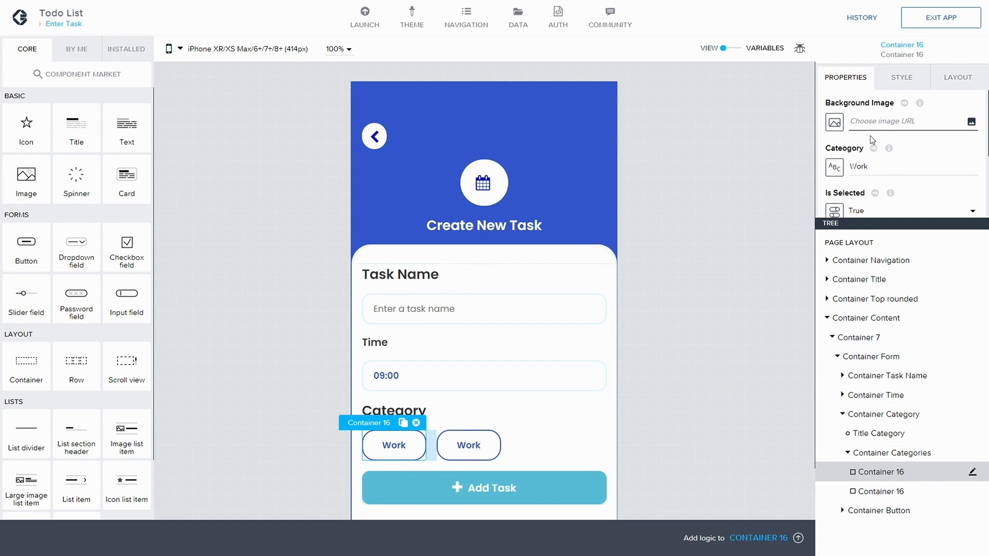
scroll(873, 150, "down", 1)
scroll(876, 164, "down", 2)
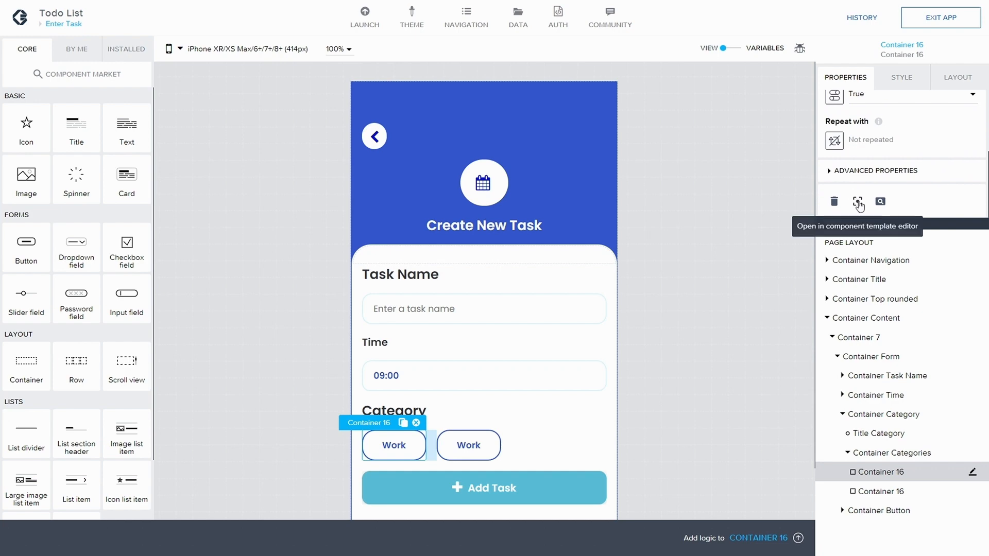
left_click(858, 201)
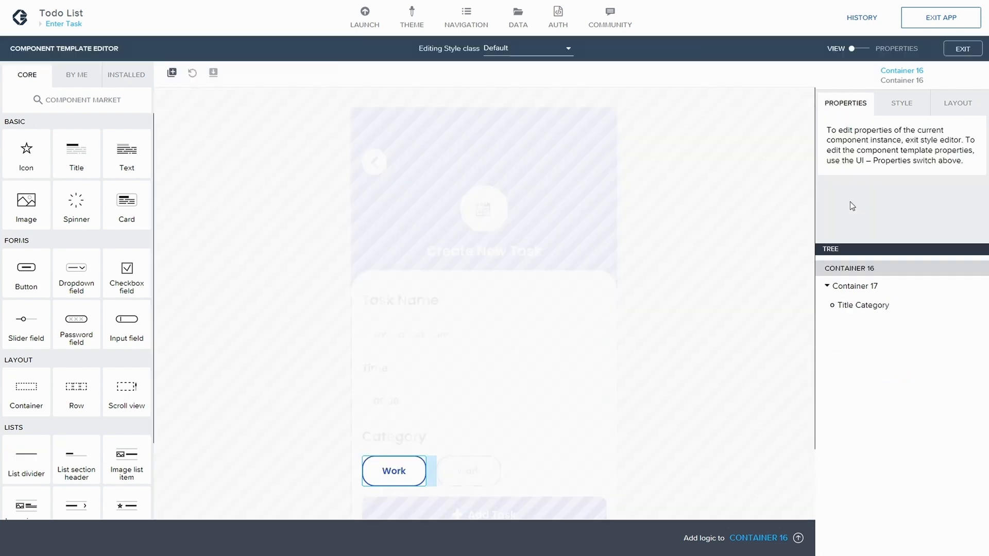
- Examine the private variables and configuration properties of the Container 16 component, and the content binding of its Title Category
left_click(855, 49)
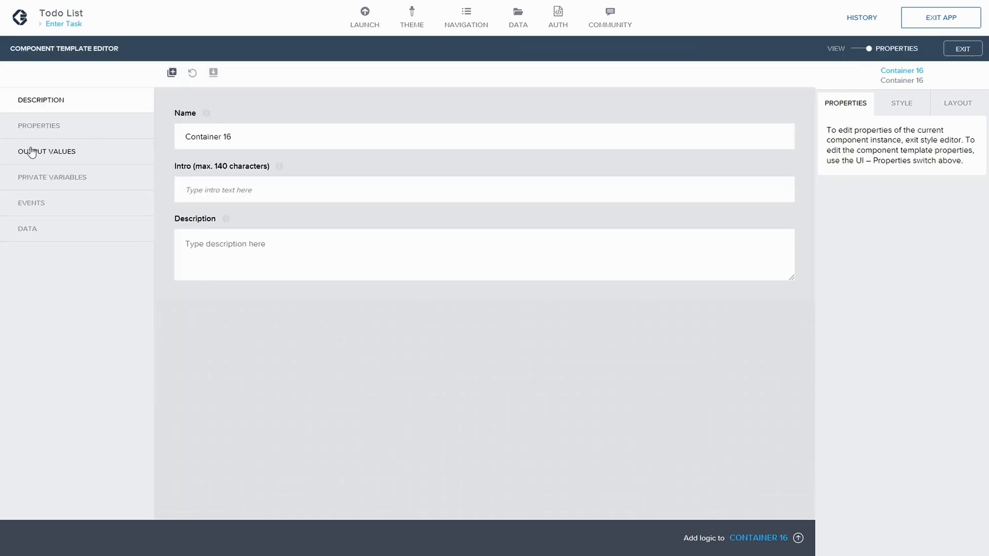
left_click(72, 177)
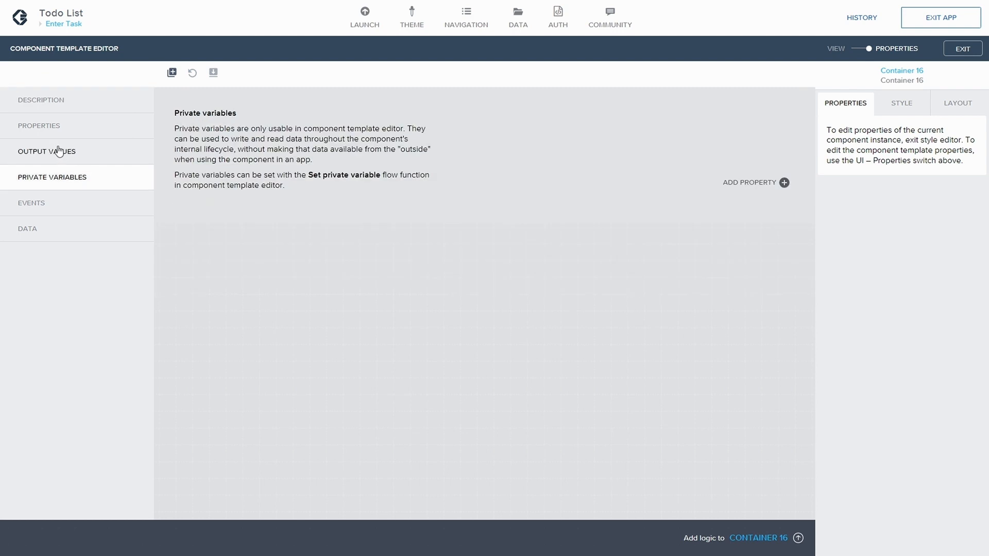
left_click(54, 126)
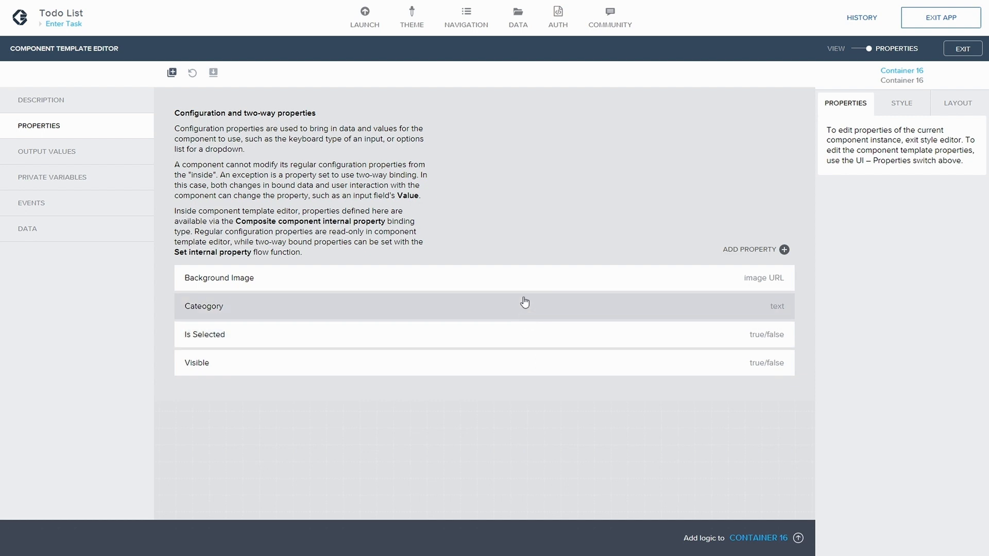
left_click(848, 51)
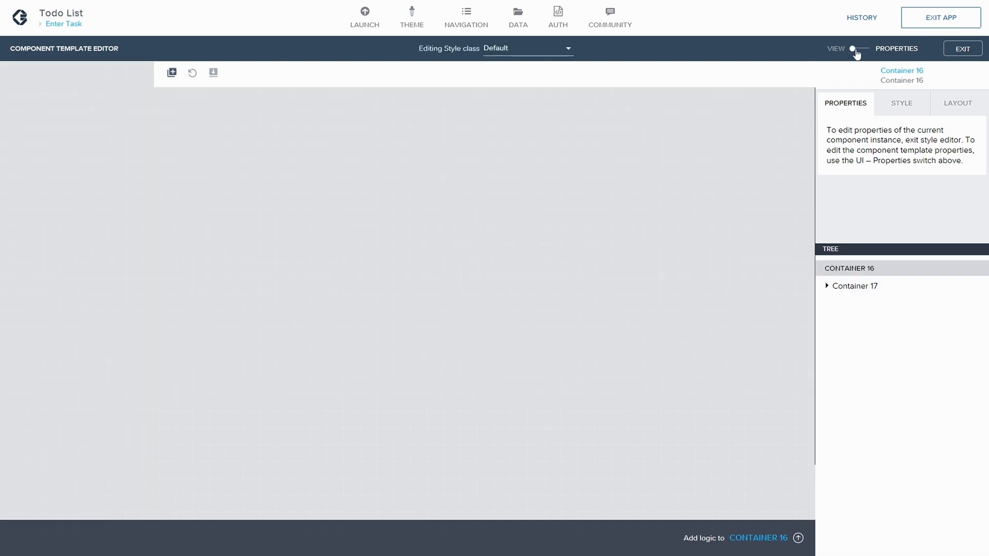
left_click(830, 291)
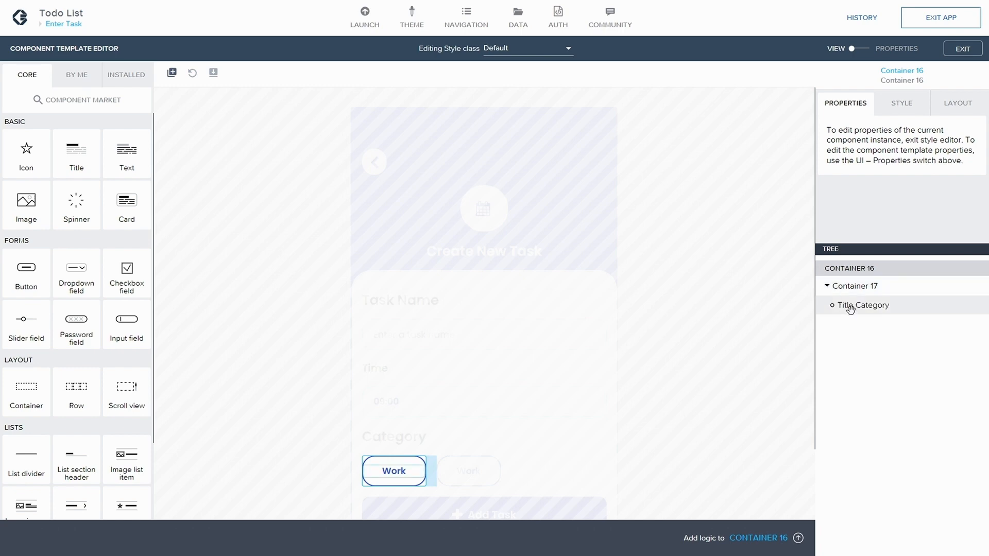
left_click(849, 306)
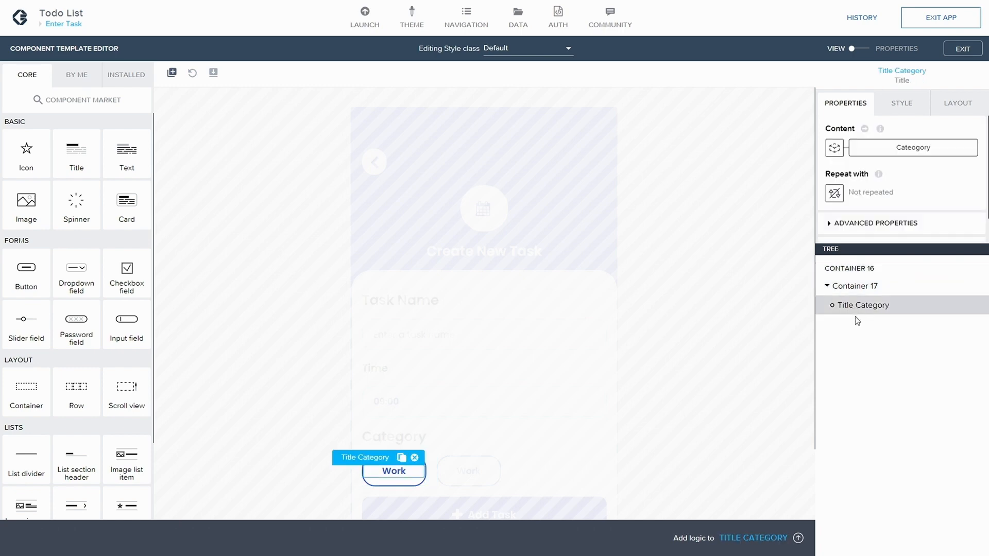
- Overwrite the Blue Box style class with the local style changes of Container 17
left_click(871, 284)
scroll(907, 144, "down", 1)
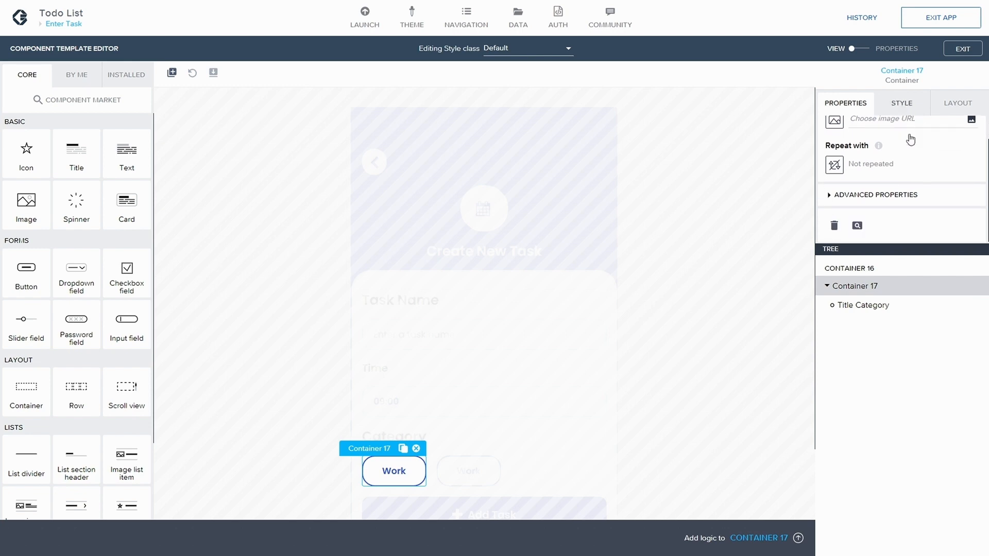
left_click(901, 103)
left_click(845, 181)
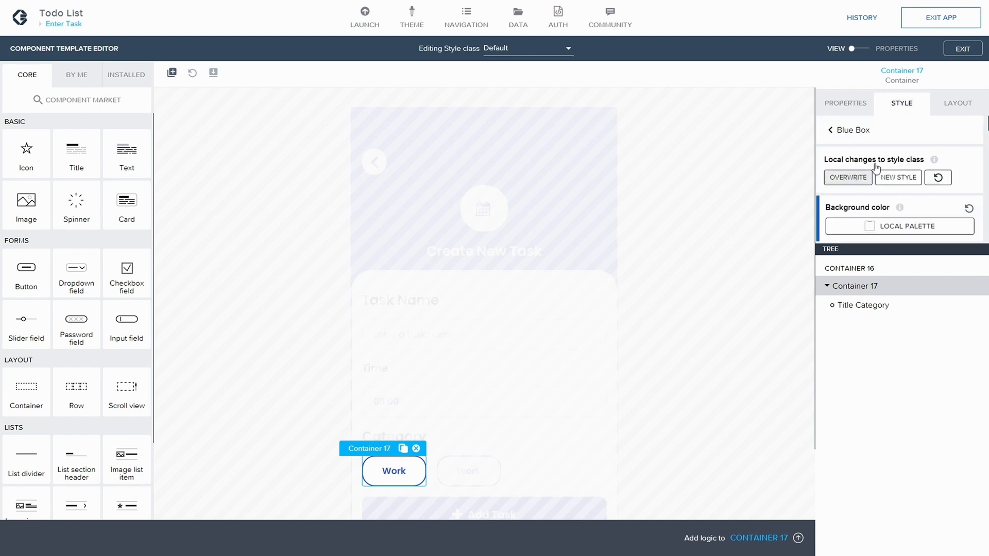
- Convert the Blue Box style's background color to a local palette driven by the formula IF(internalProps.Selected, "#3356D0", "#FFF")
scroll(896, 211, "down", 10)
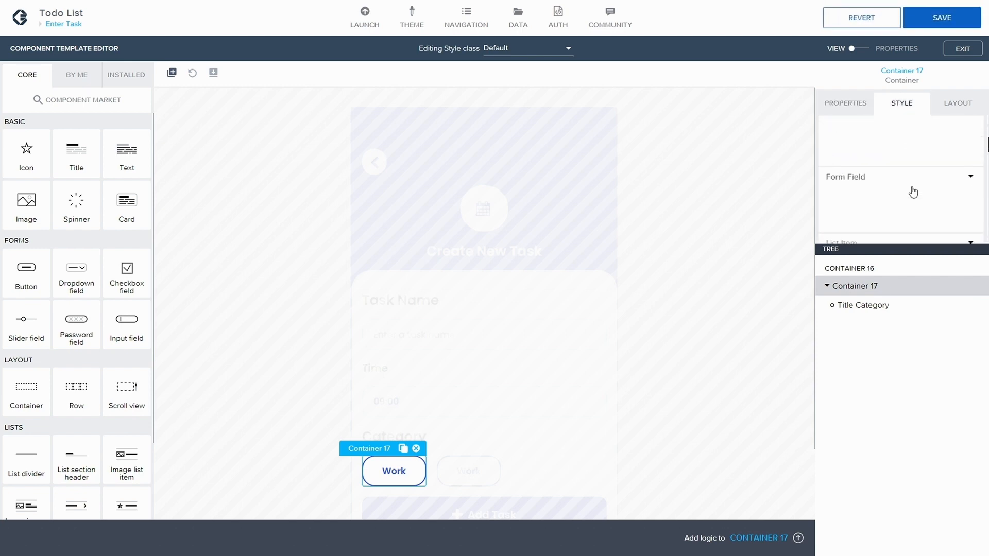
scroll(913, 189, "down", 5)
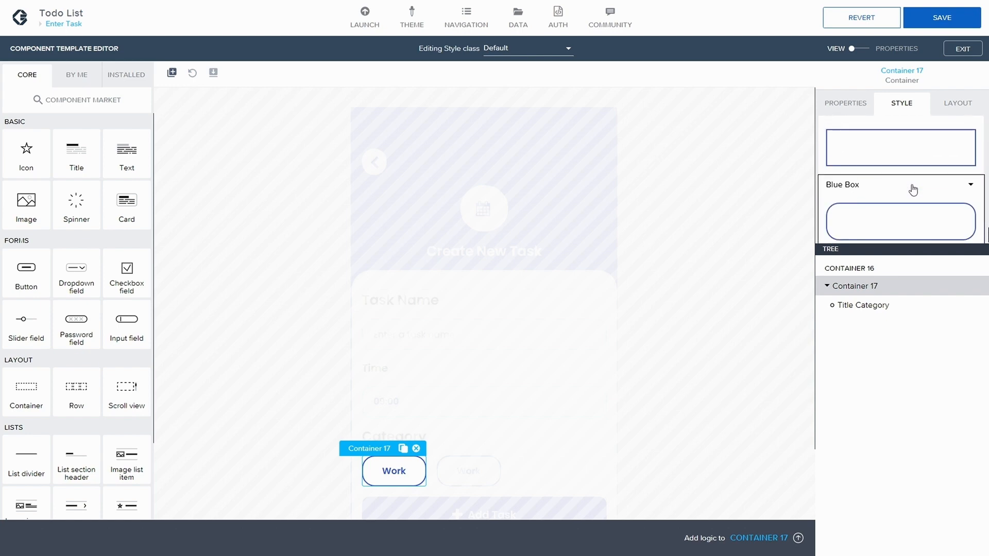
left_click(971, 180)
left_click(870, 200)
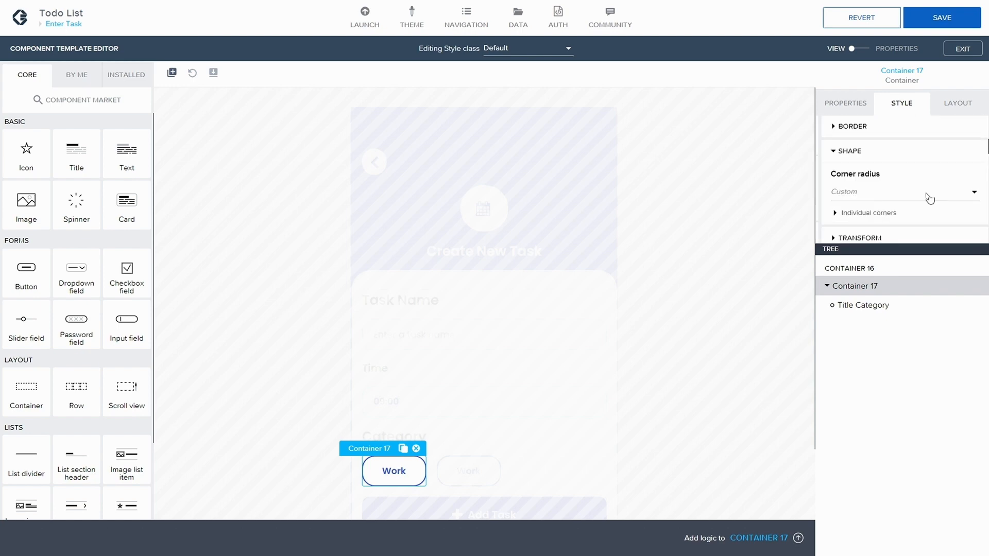
scroll(899, 194, "down", 1)
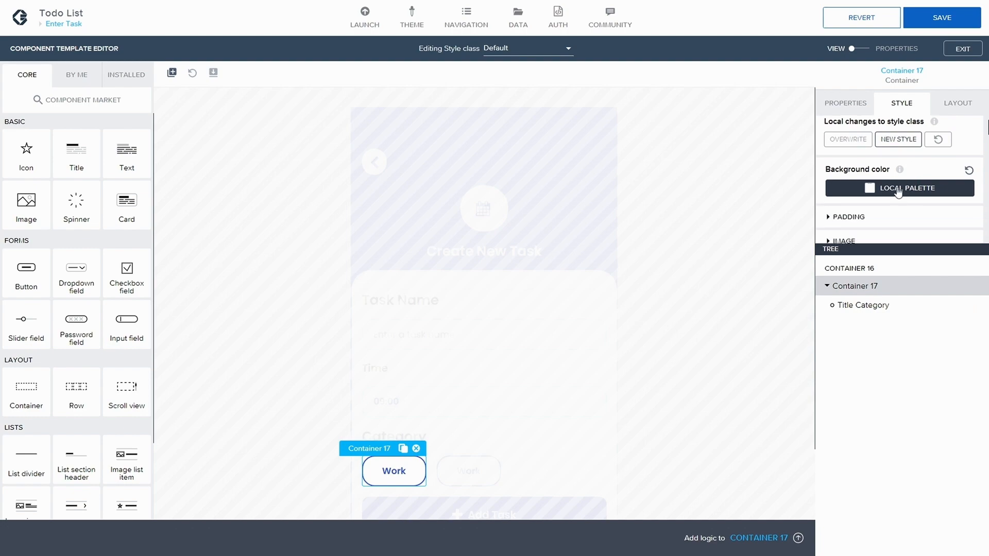
left_click(897, 191)
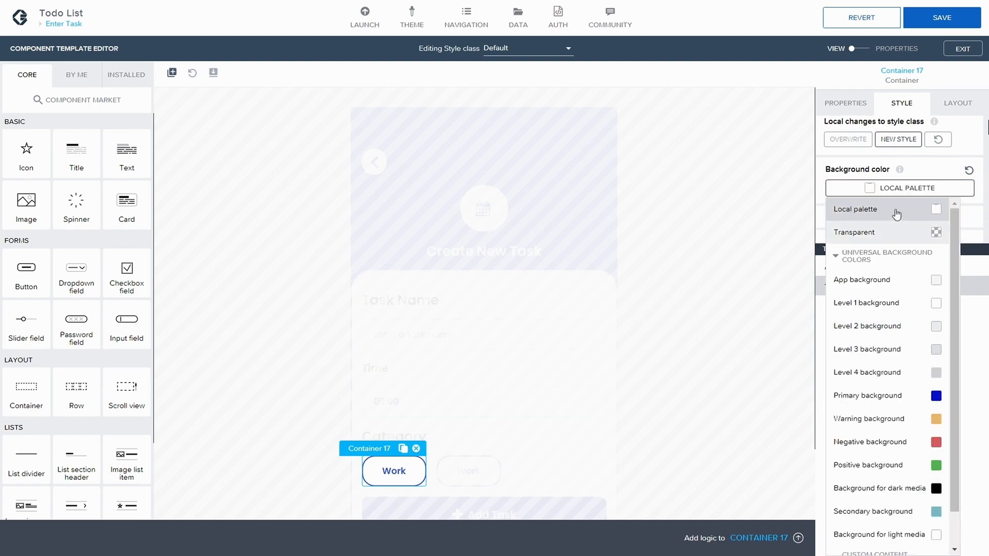
left_click(893, 218)
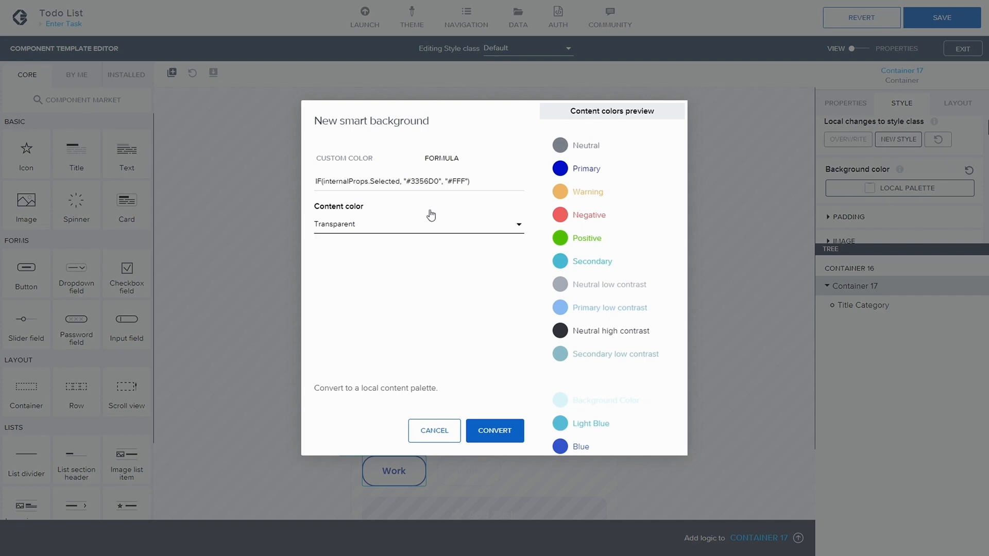
left_click(343, 183)
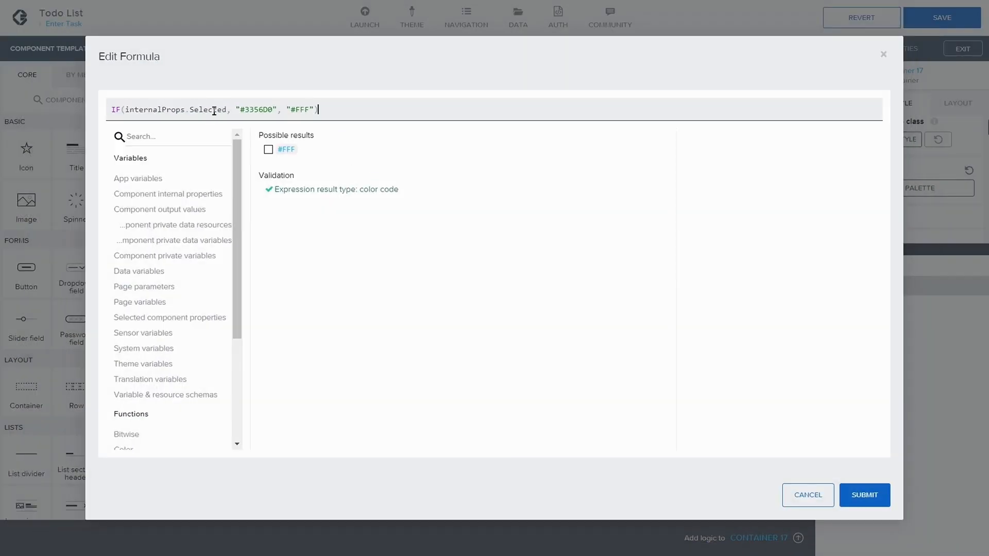
left_click(252, 107)
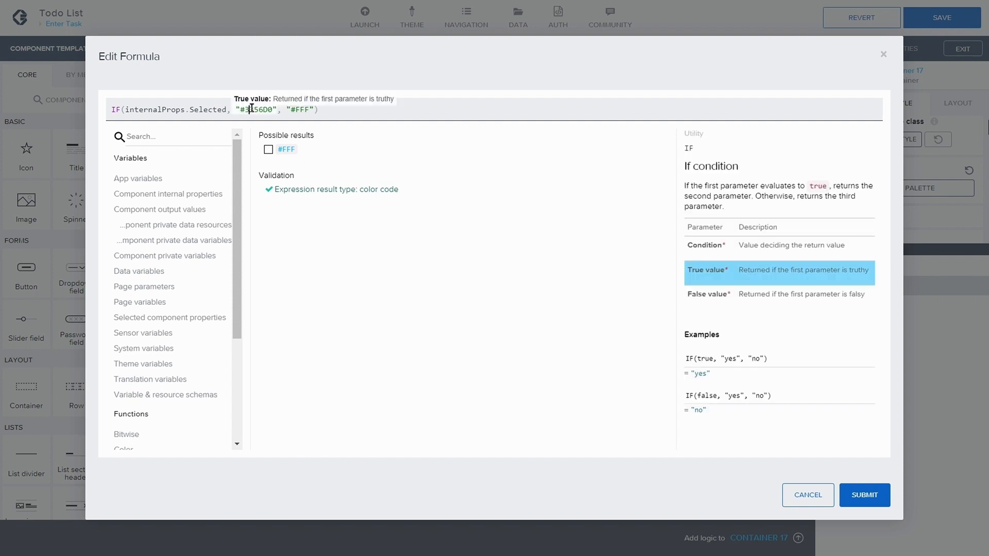
left_click(302, 110)
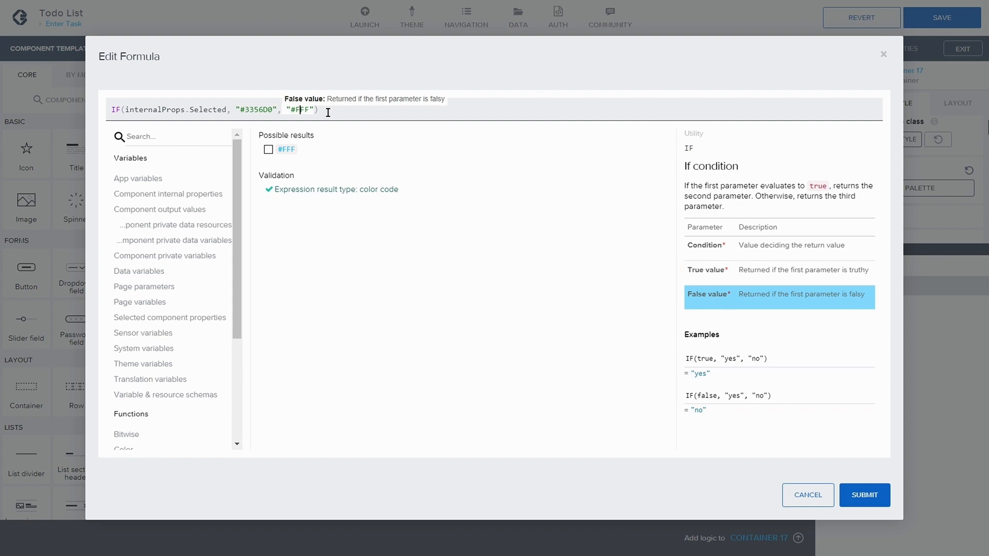
left_click(852, 496)
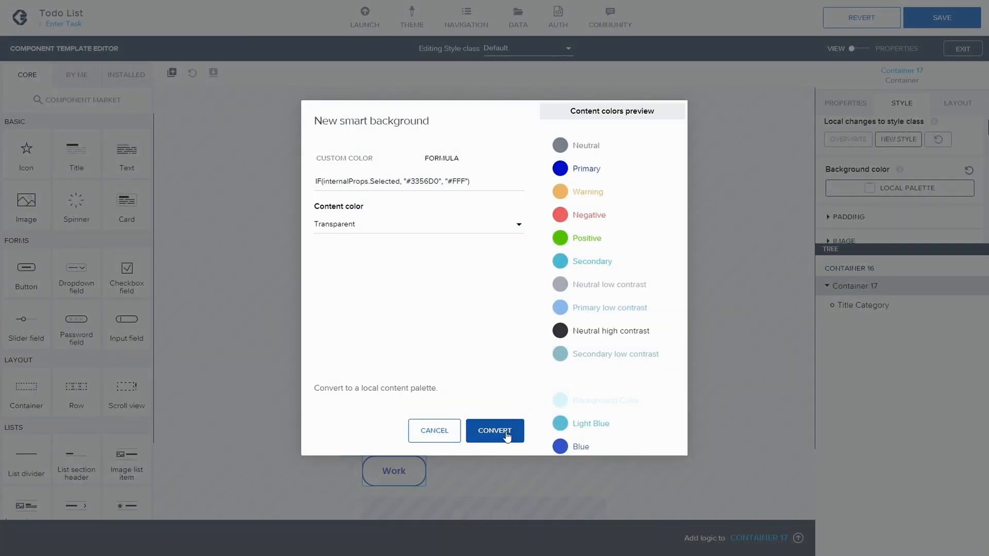
left_click(507, 436)
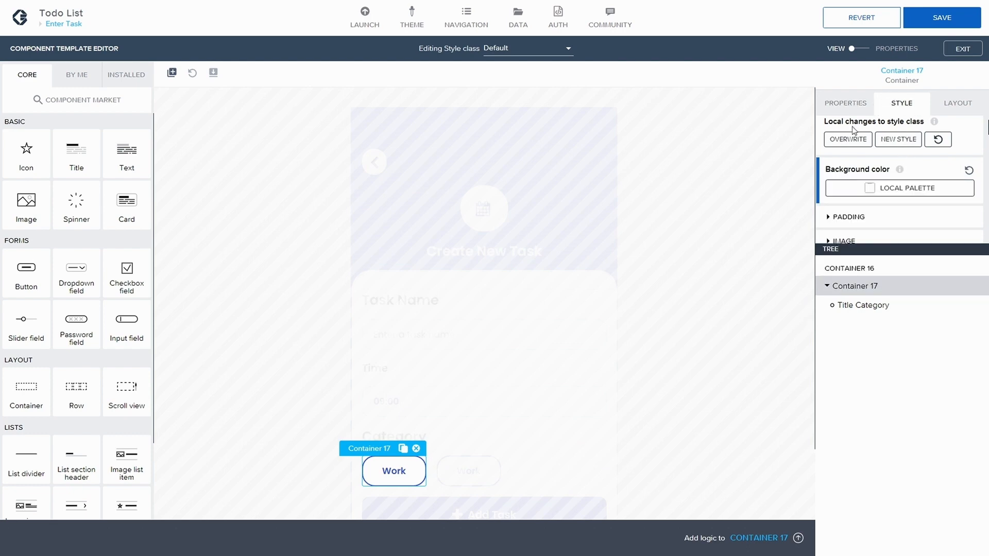
scroll(862, 141, "down", 5)
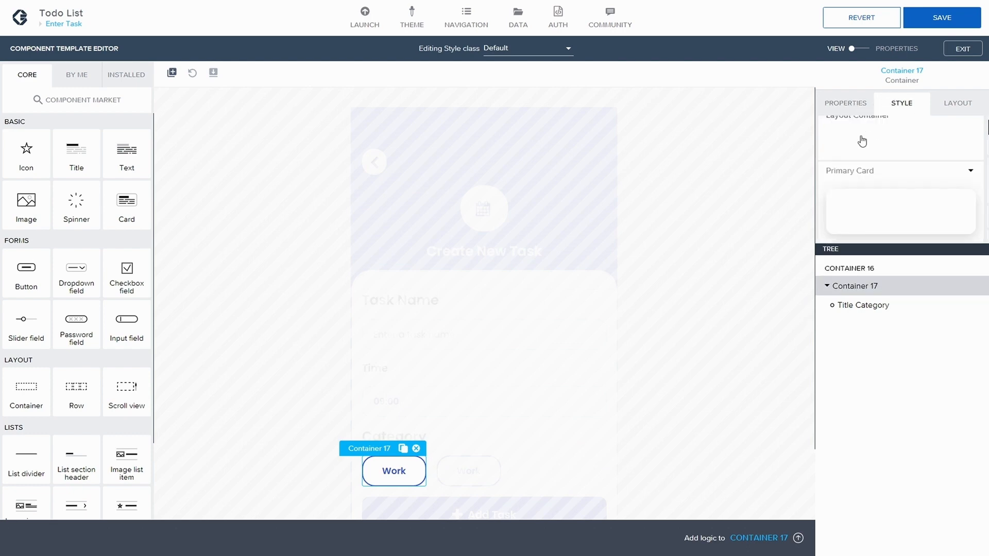
- Apply the Category Style class to Title Category inside Container 17 and save the application
left_click(866, 306)
scroll(857, 157, "down", 3)
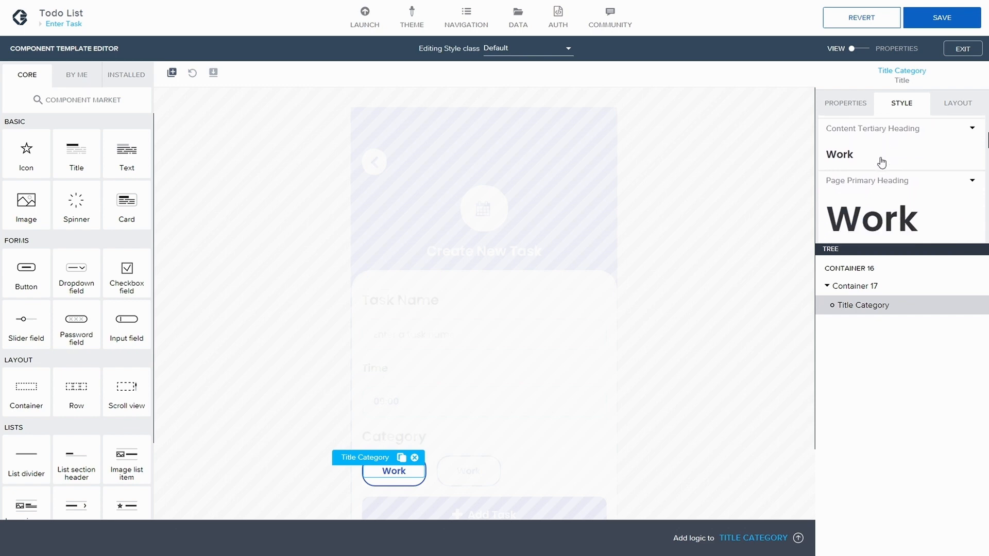
scroll(881, 162, "down", 6)
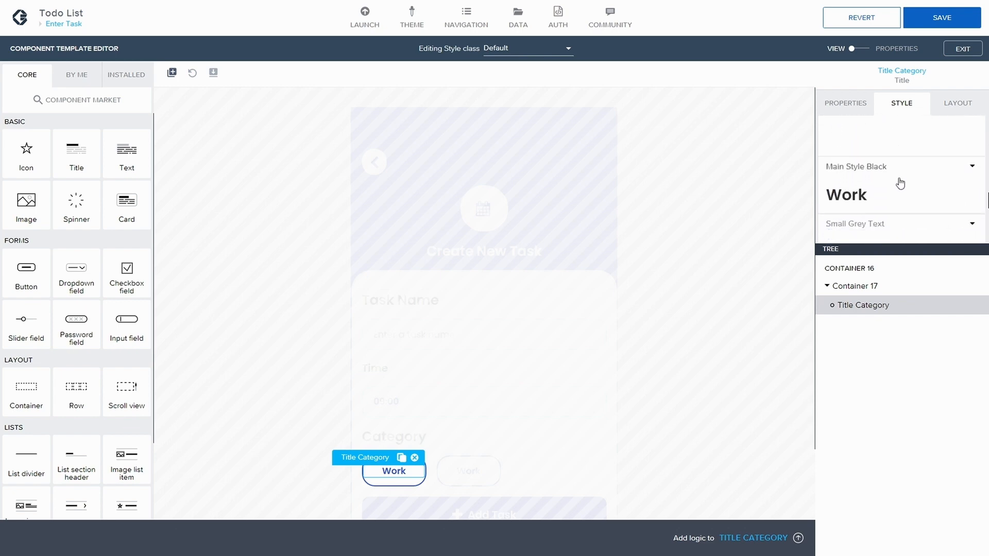
scroll(900, 183, "down", 4)
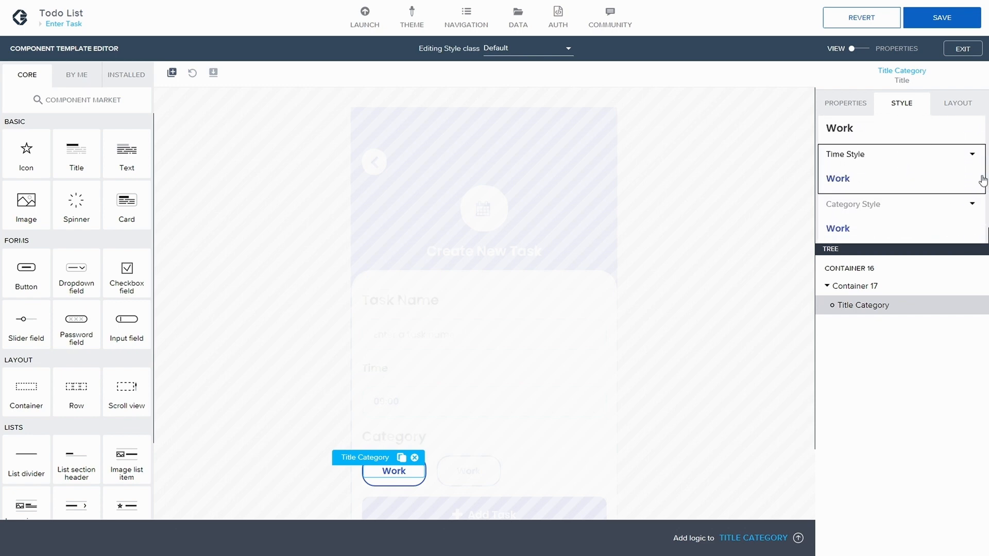
left_click(851, 208)
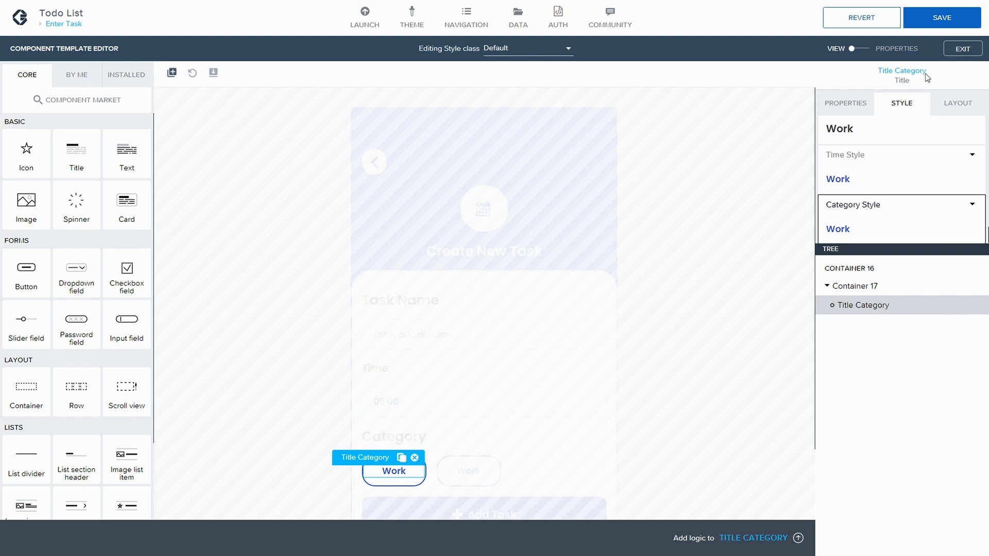
left_click(938, 19)
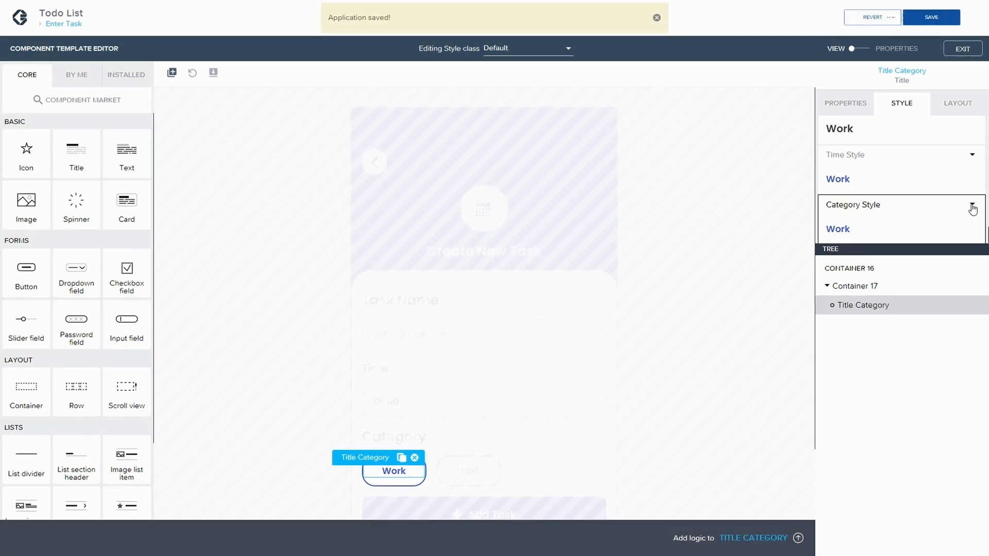
- Check the Category Style class of Title Category and copy the Time Style's text color formula IF(internalProps.Selected, "#FFF", "#3356D0")
left_click(972, 205)
left_click(895, 222)
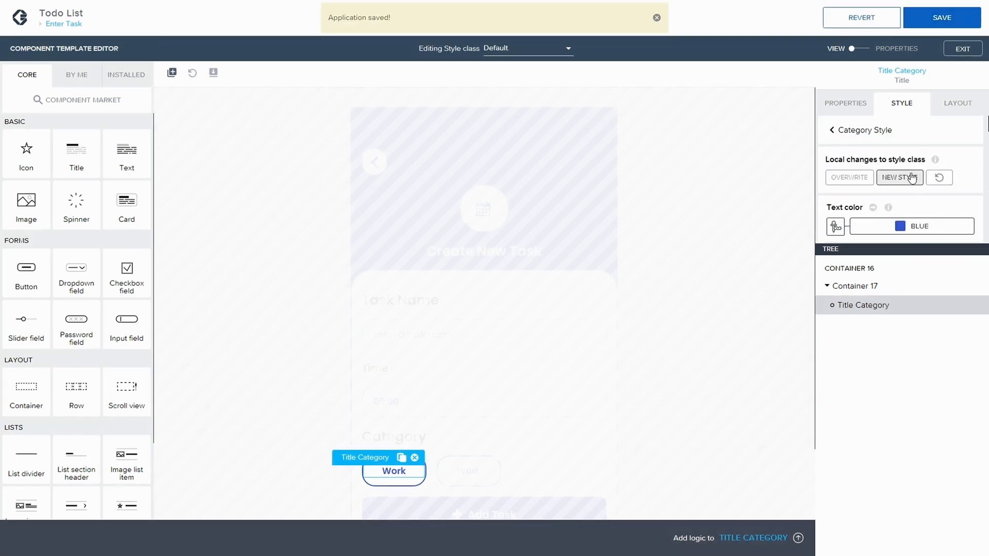
left_click(863, 141)
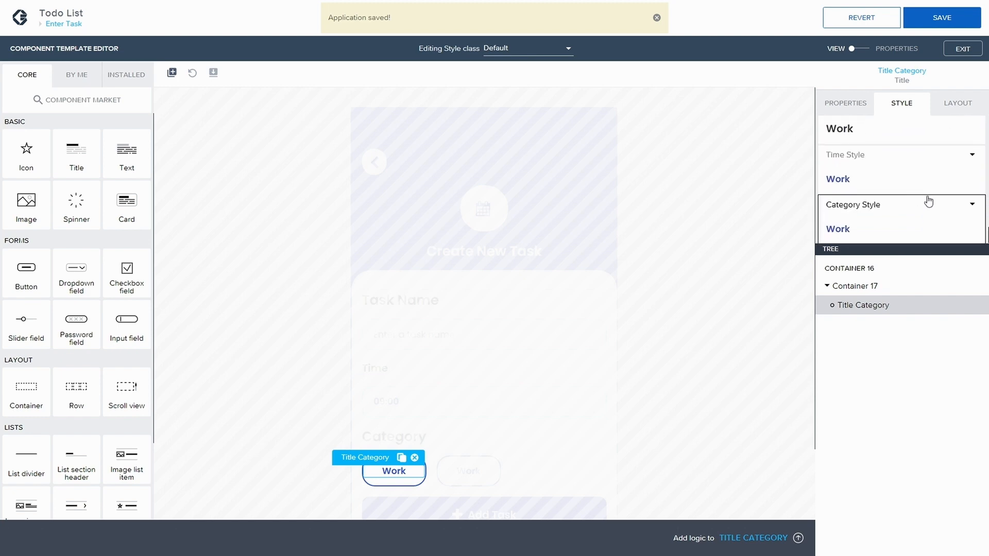
scroll(968, 182, "down", 2)
left_click(971, 205)
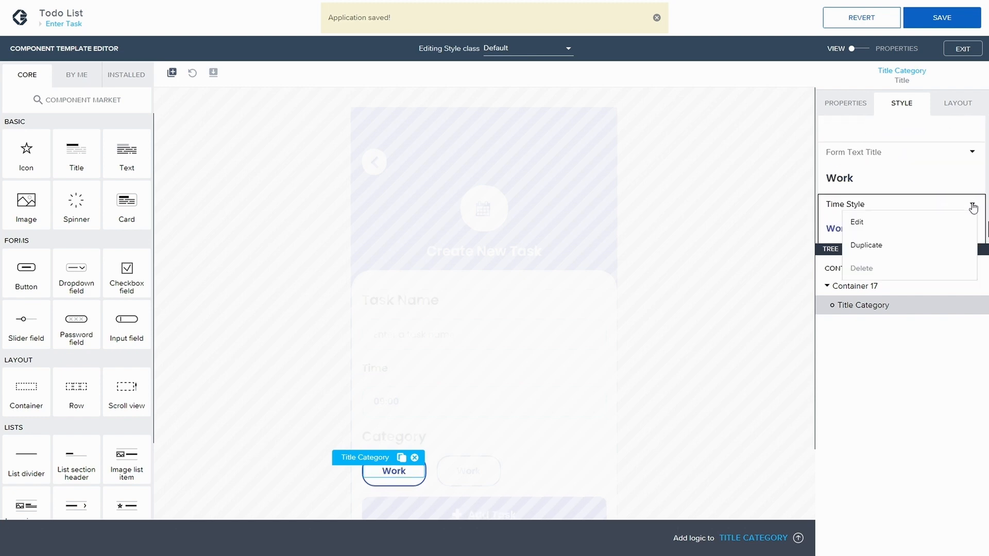
left_click(881, 223)
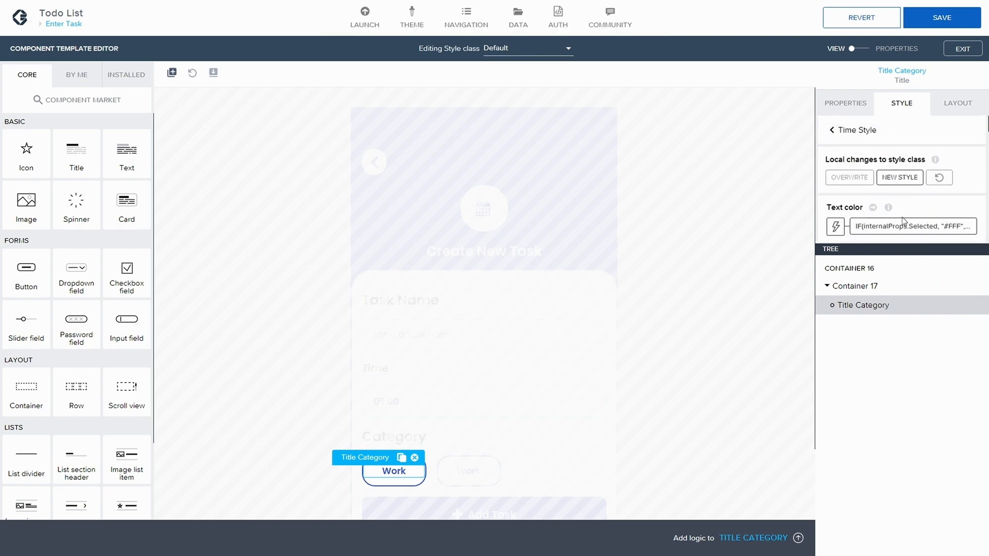
left_click(903, 225)
left_click_drag(371, 168, 115, 149)
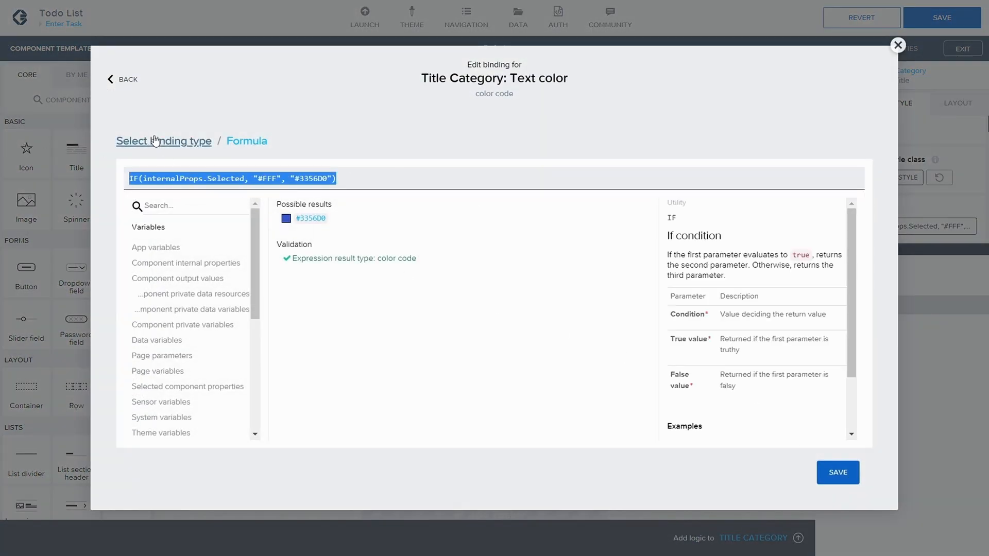
left_click(133, 88)
left_click(165, 141)
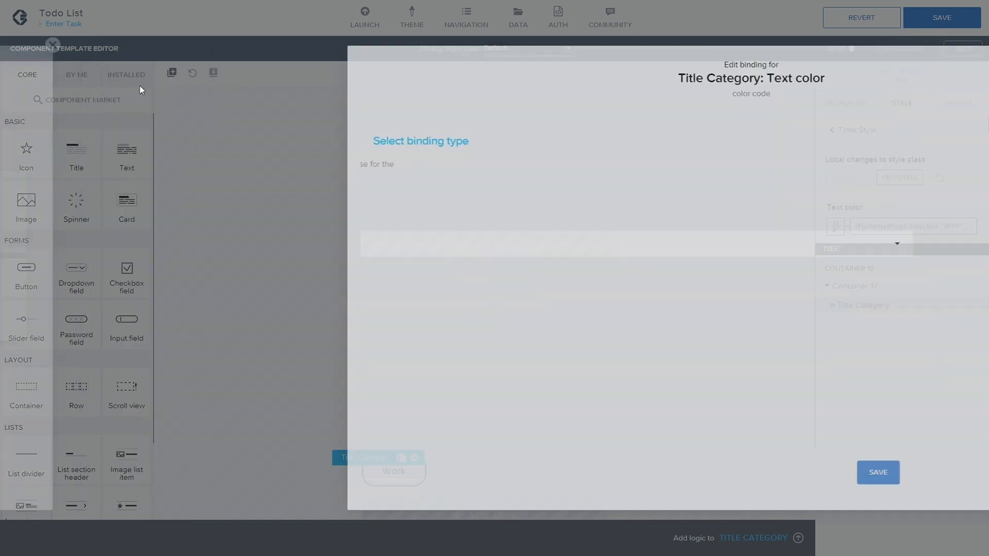
key("Escape")
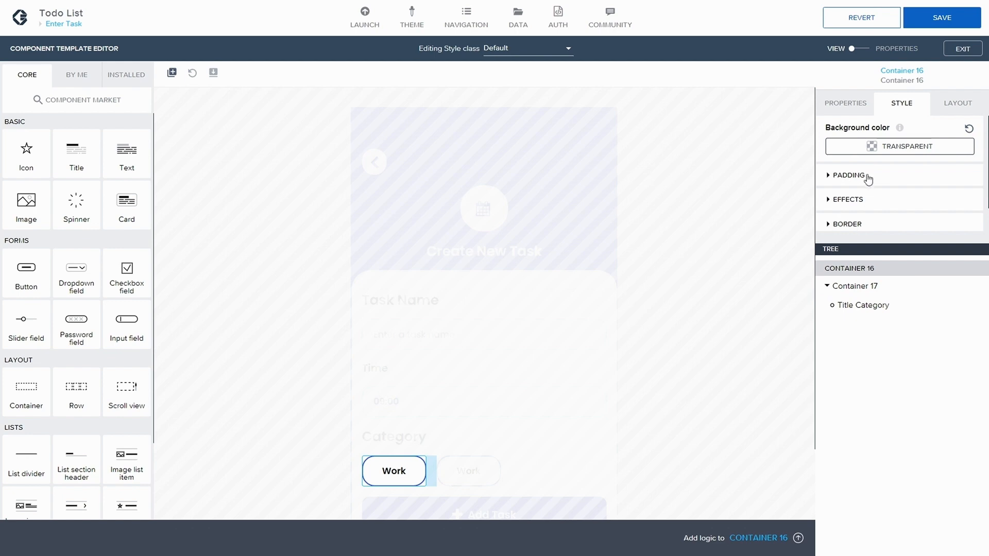
- Set the background color of Container 16 to the custom Blue palette and save the application
left_click(896, 148)
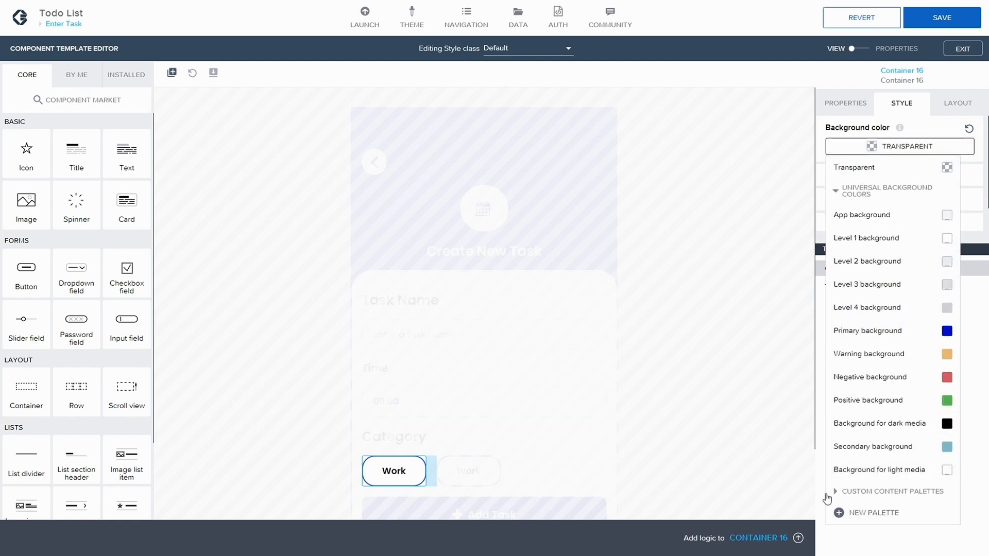
left_click(845, 492)
scroll(862, 502, "down", 2)
left_click(865, 521)
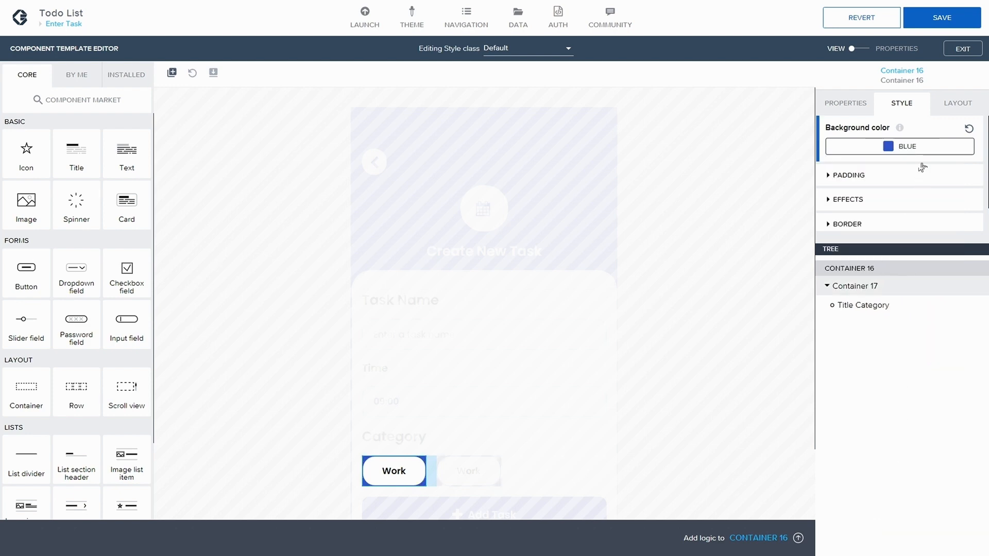
left_click(954, 47)
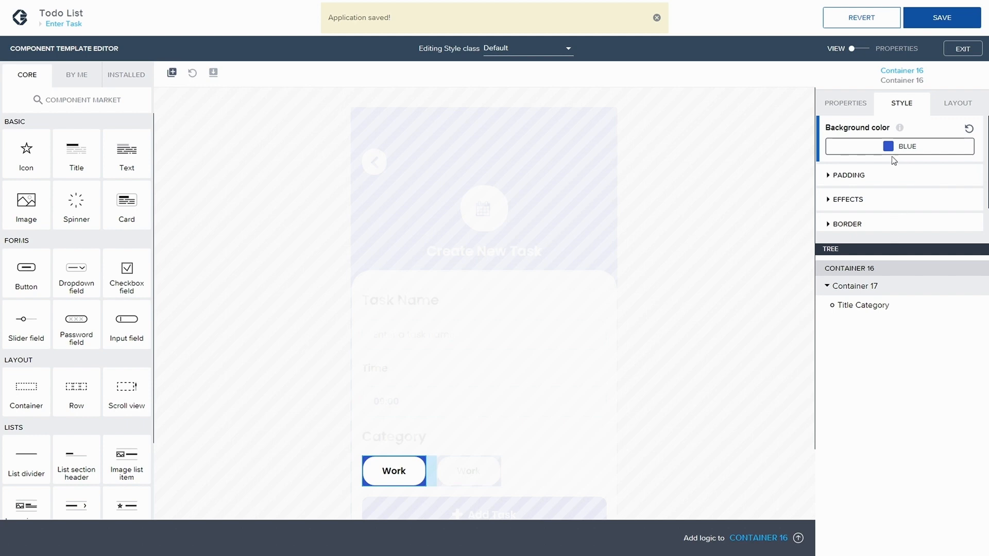
- Examine the Blue Box style class of Container 17 and its background color setting
left_click(856, 287)
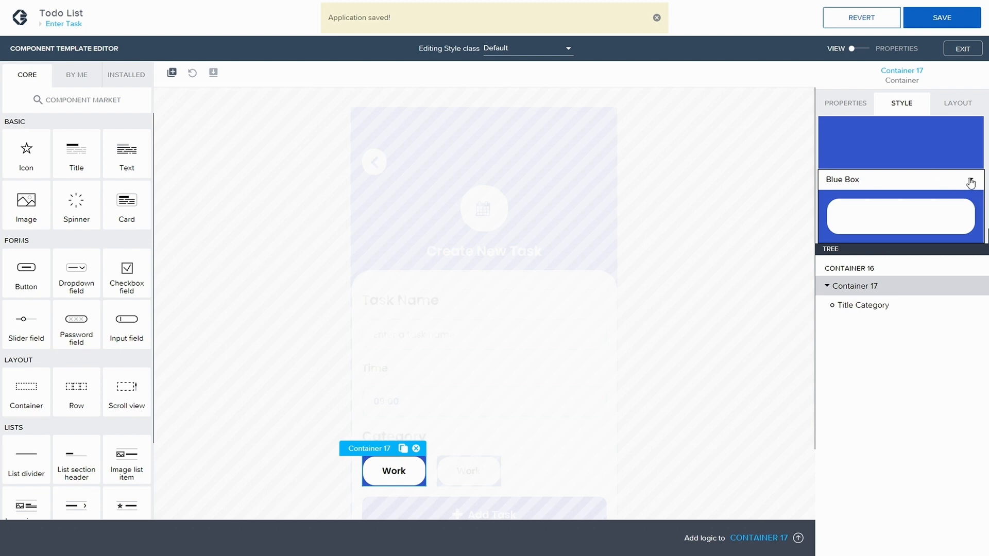
left_click(970, 183)
left_click(917, 195)
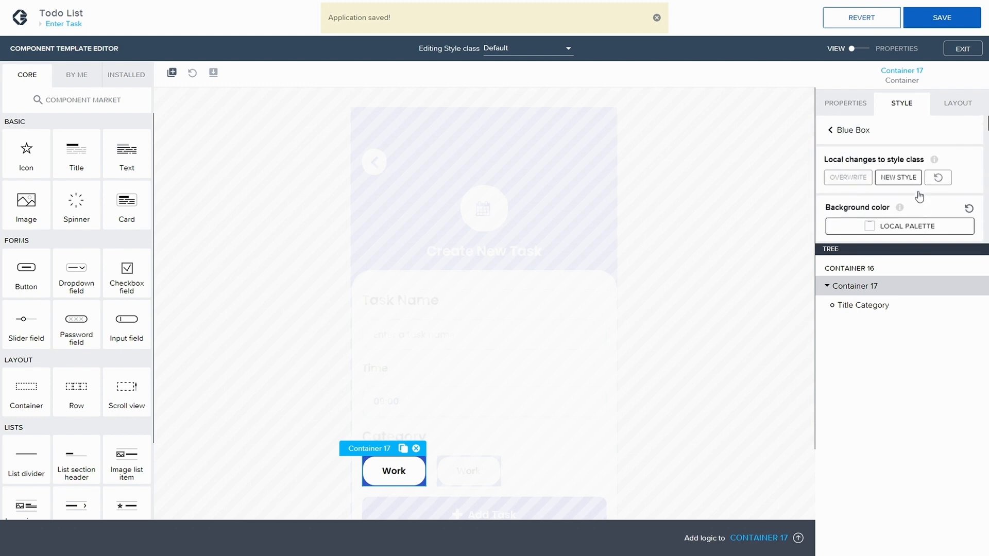
scroll(919, 196, "down", 1)
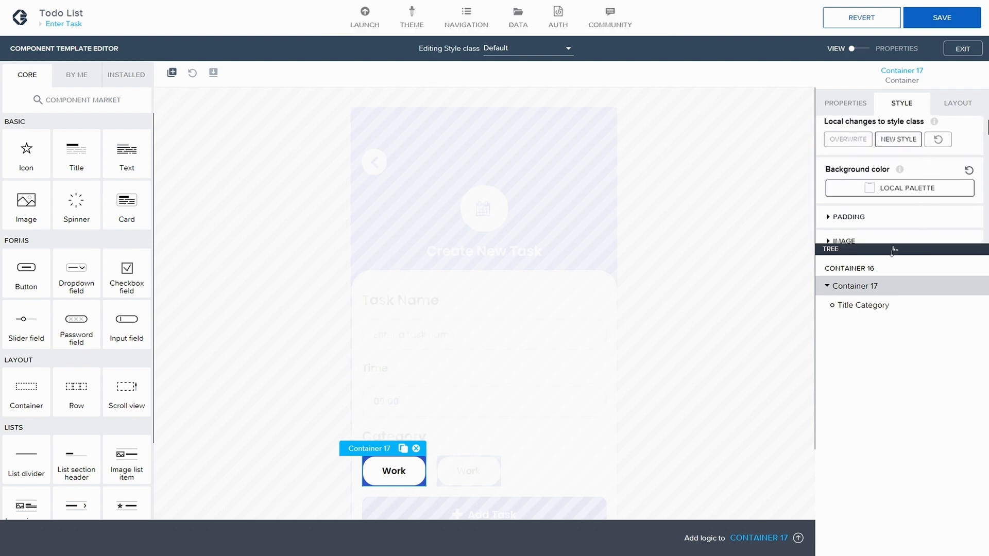
- Set the background color of Container 16 to Transparent and save the application
left_click(863, 271)
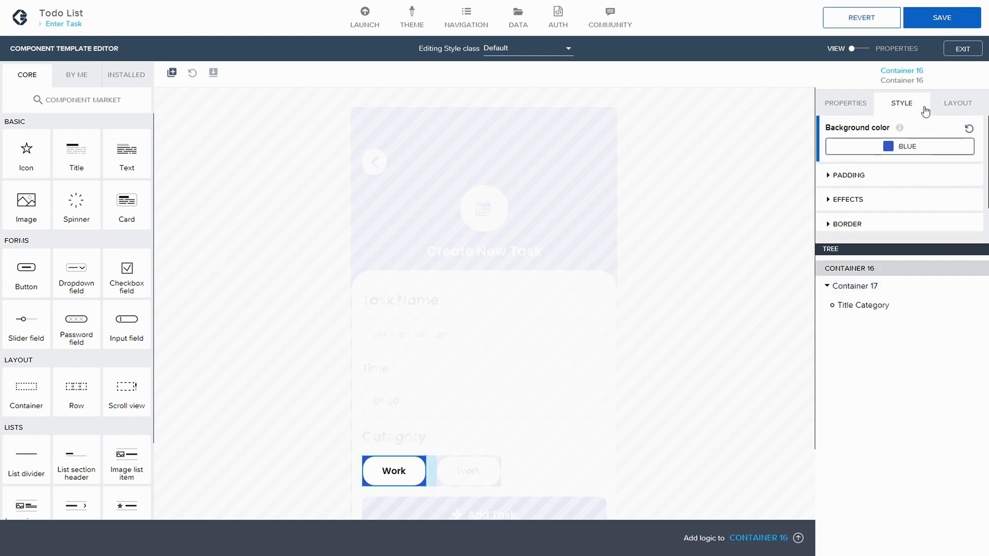
left_click(894, 146)
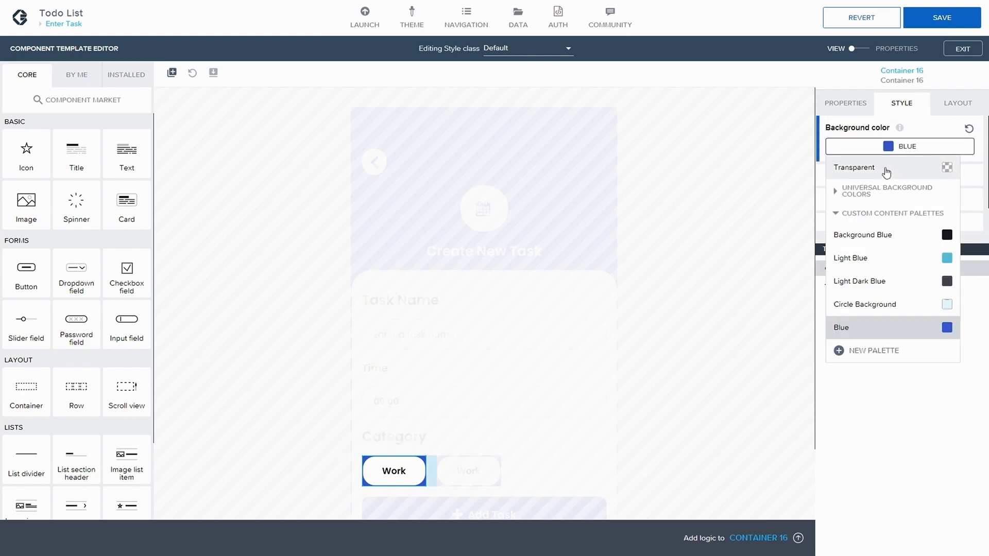
left_click(886, 170)
left_click(942, 18)
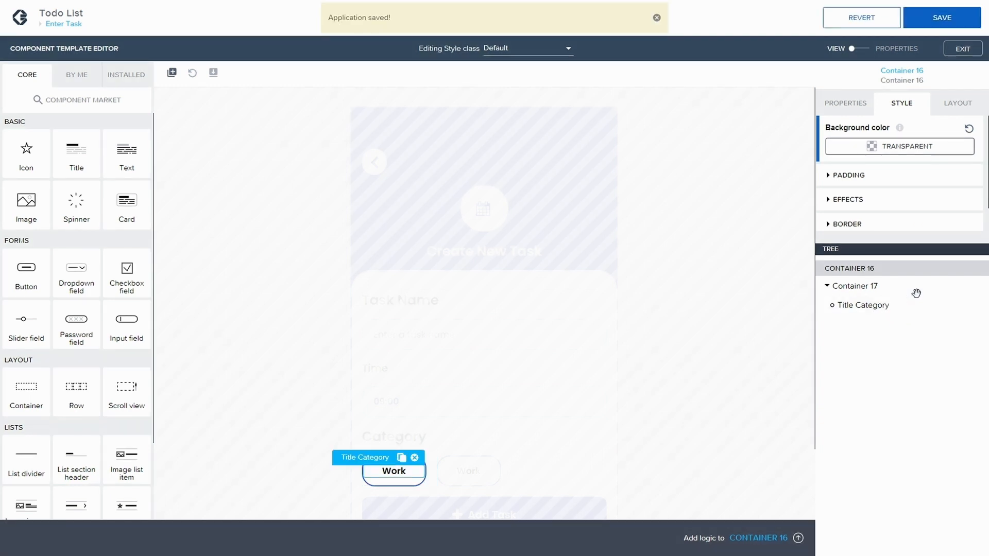
- Bind the Category Style text color of Title Category to the formula IF(internalProps.Selected, "#FFF", "#3356D0") and save the application
left_click(912, 305)
scroll(905, 170, "down", 5)
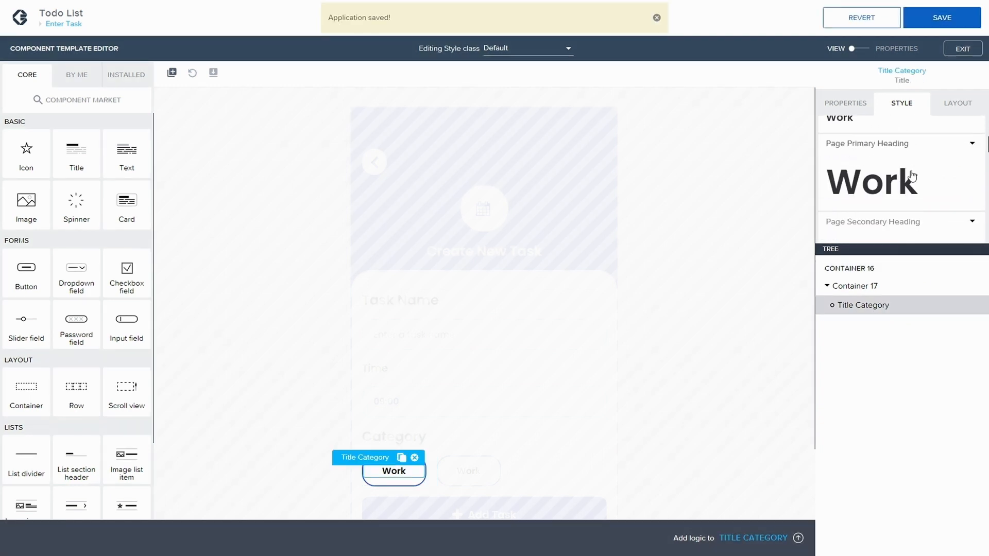
scroll(914, 181, "down", 6)
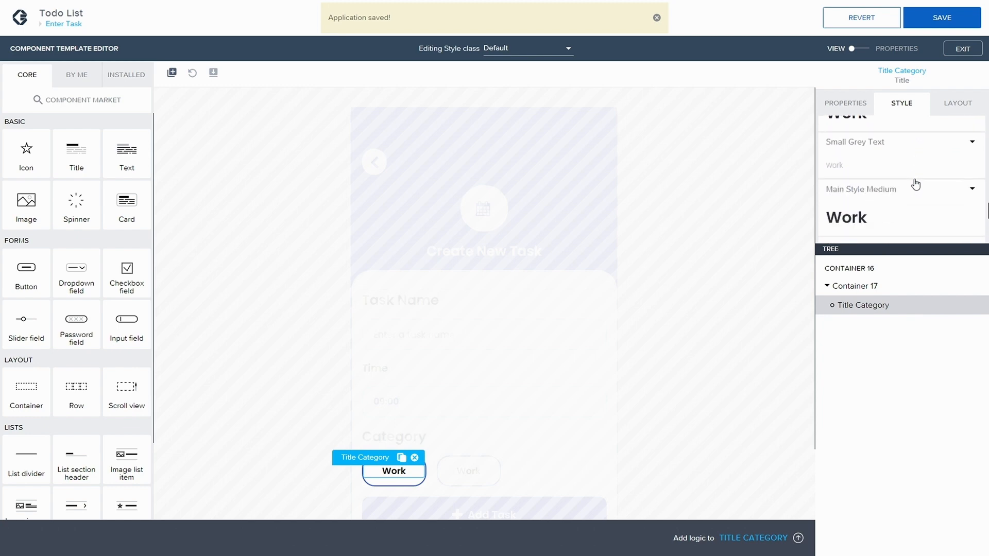
scroll(914, 184, "down", 3)
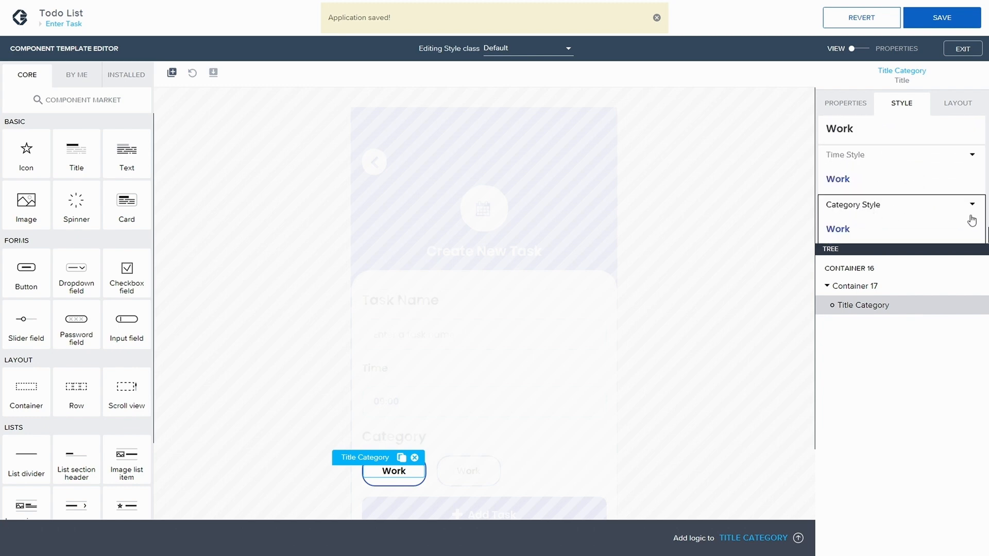
left_click(972, 204)
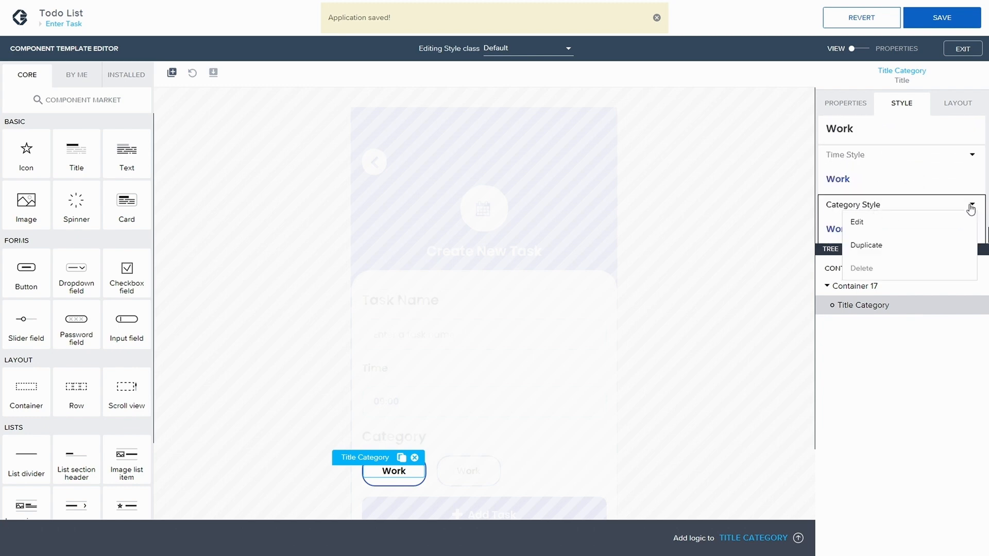
left_click(902, 227)
scroll(901, 194, "down", 1)
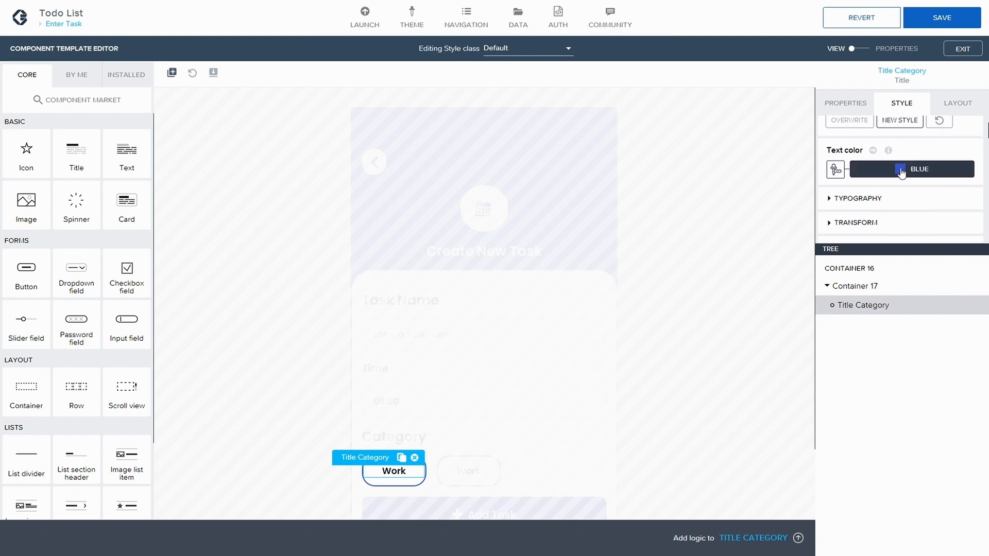
left_click(835, 169)
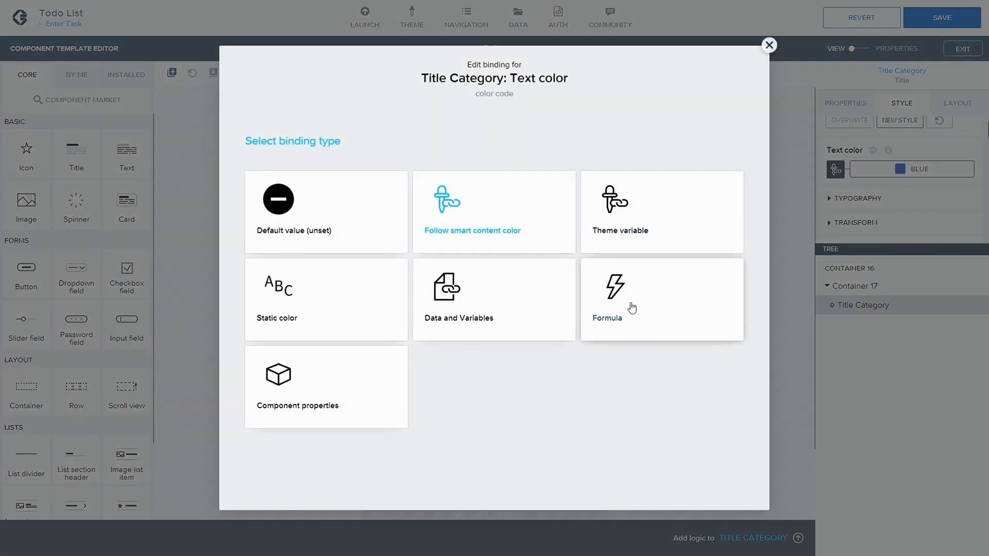
left_click(632, 308)
left_click(221, 224)
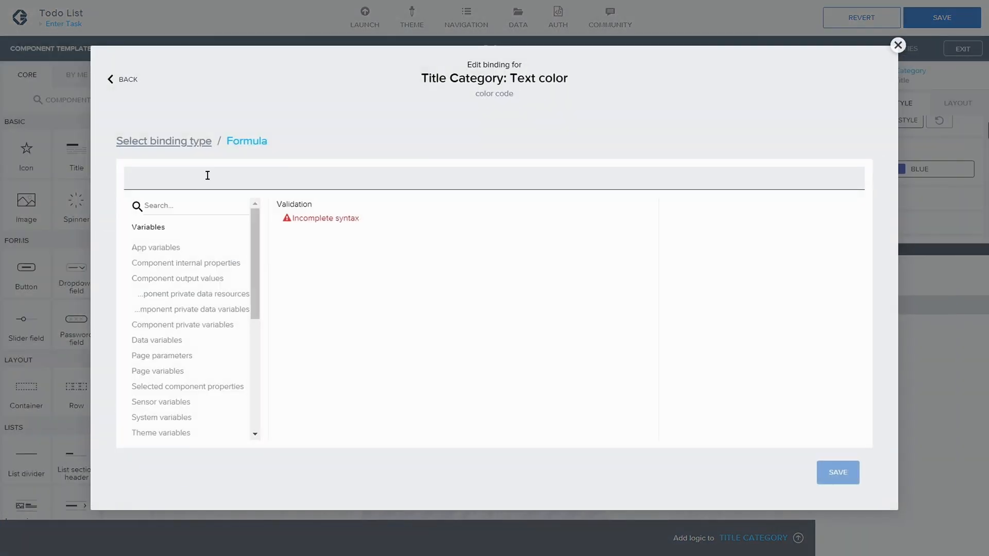
type("IF(internalProps.Selected, \"#FFF\", \"#3356D0\")")
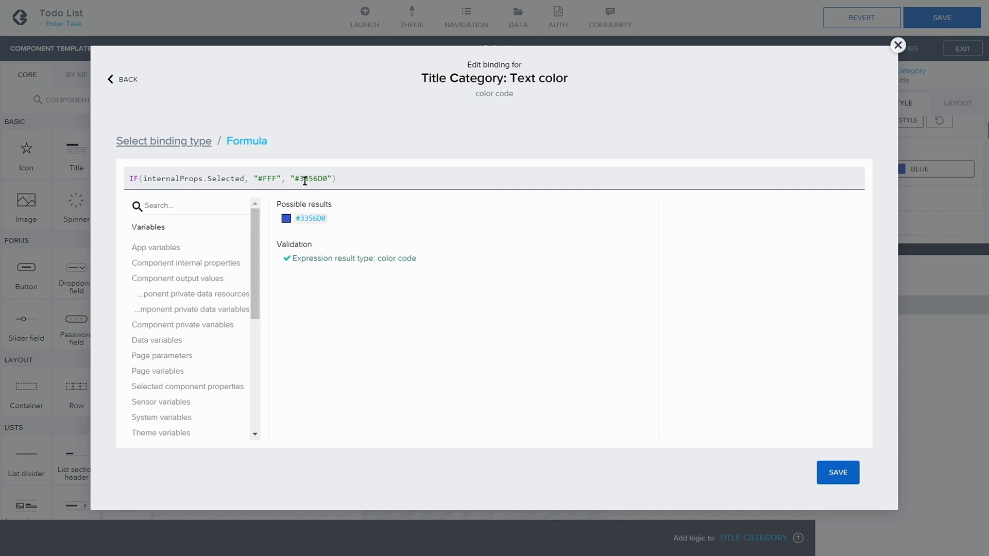
left_click(837, 470)
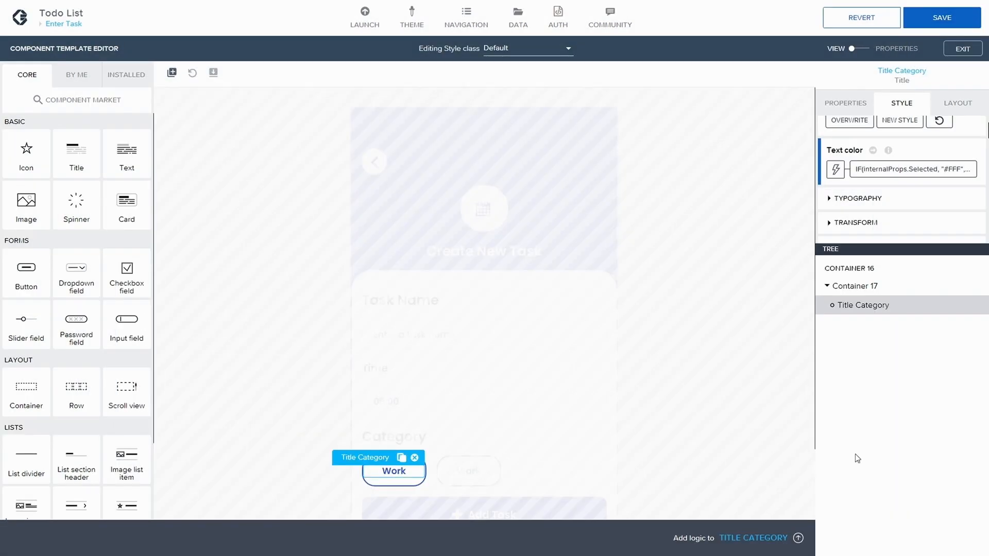
scroll(892, 221, "down", 5)
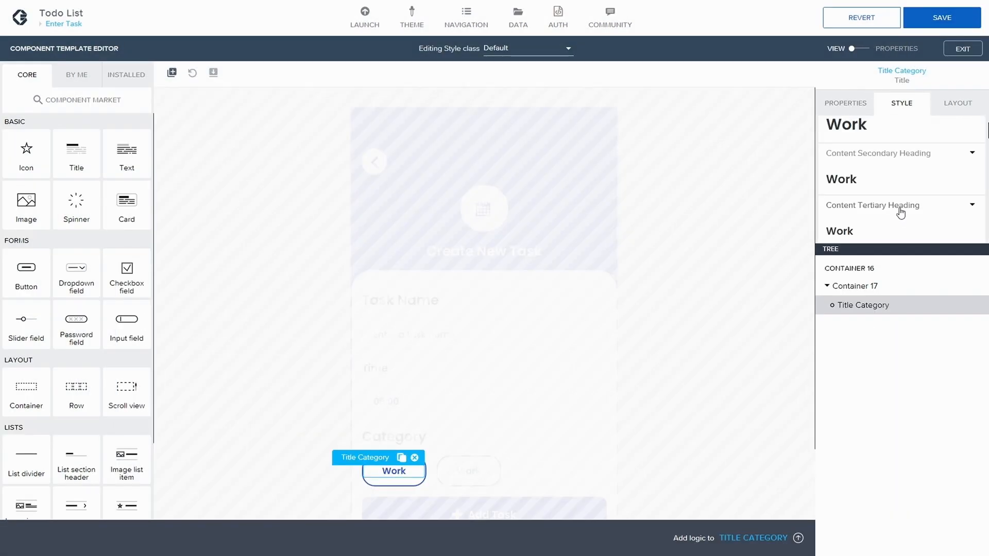
left_click(950, 21)
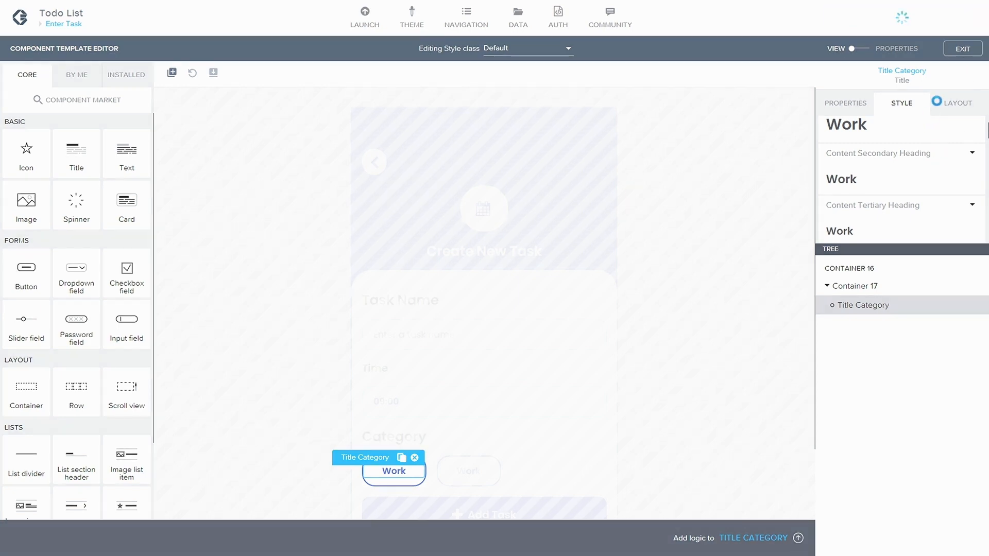
- Exit the component template editor, check the category and Is Selected properties of both Container 16 instances, and save the application
left_click(962, 48)
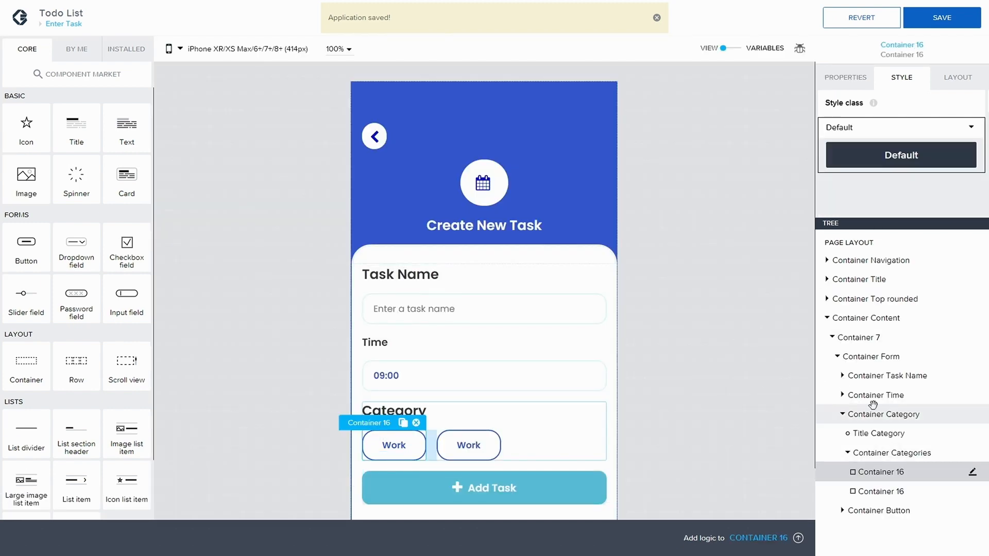
left_click(855, 80)
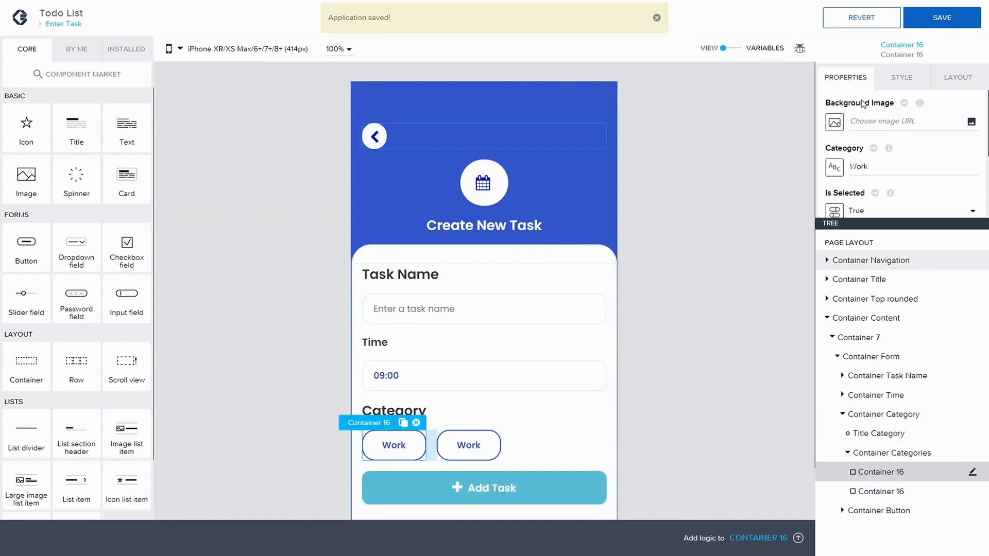
scroll(877, 148, "down", 1)
scroll(878, 164, "down", 1)
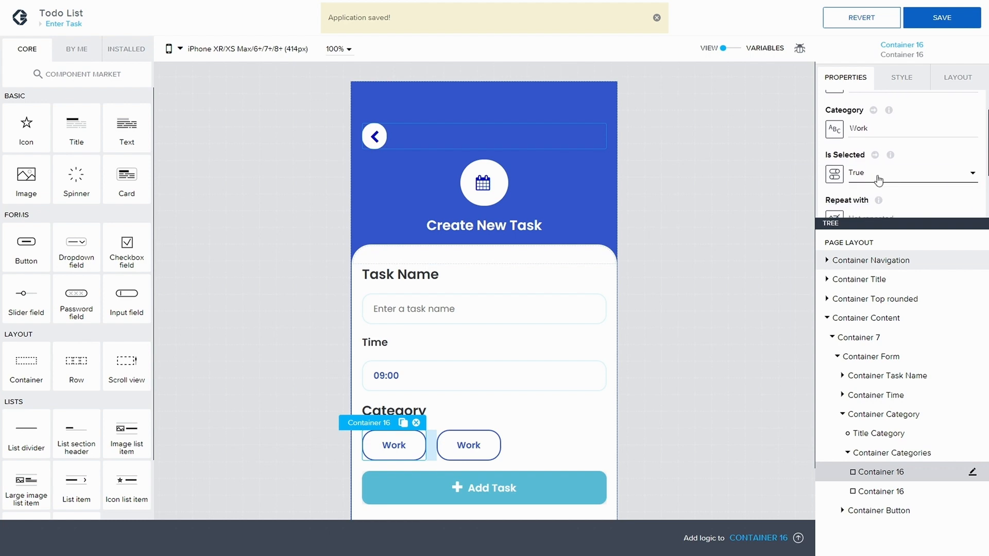
left_click(890, 492)
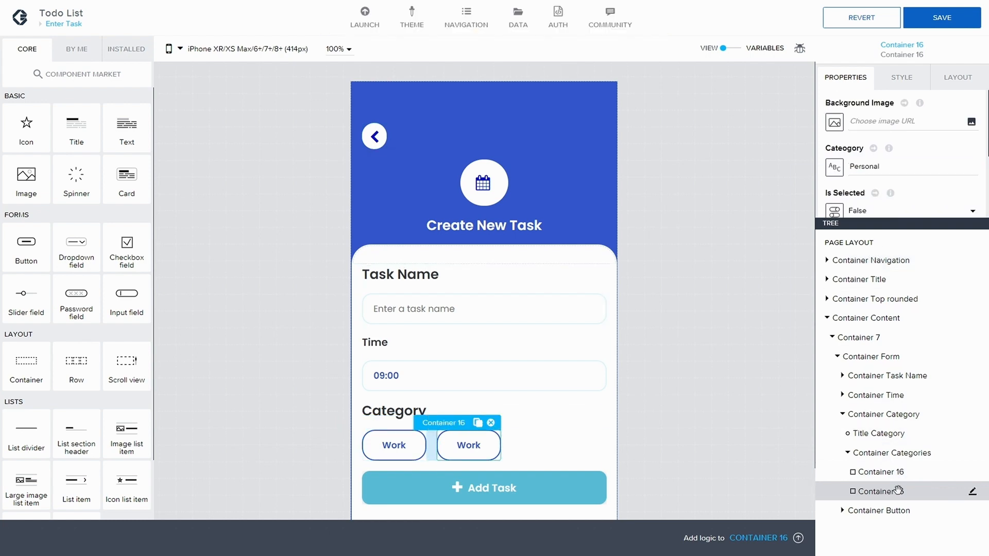
scroll(875, 164, "down", 2)
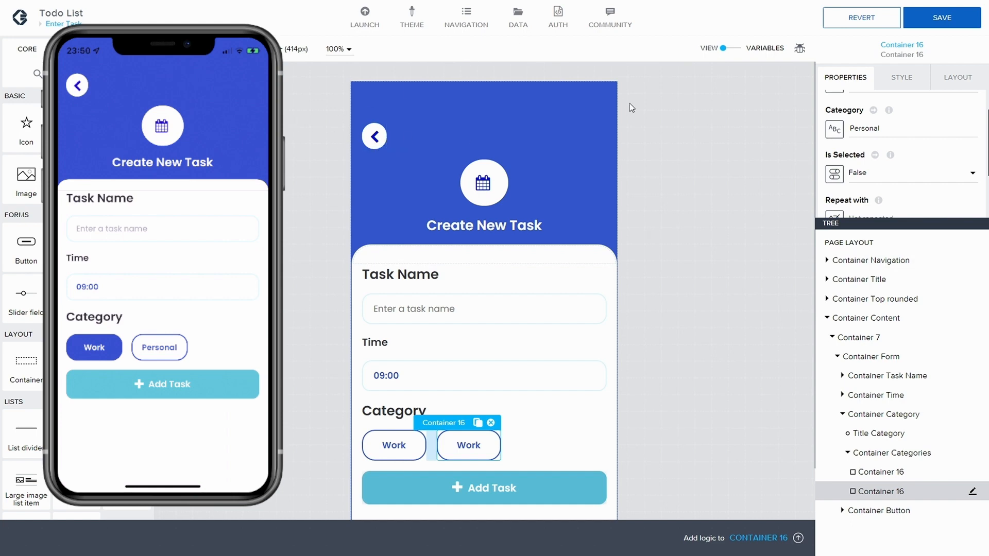
left_click(942, 18)
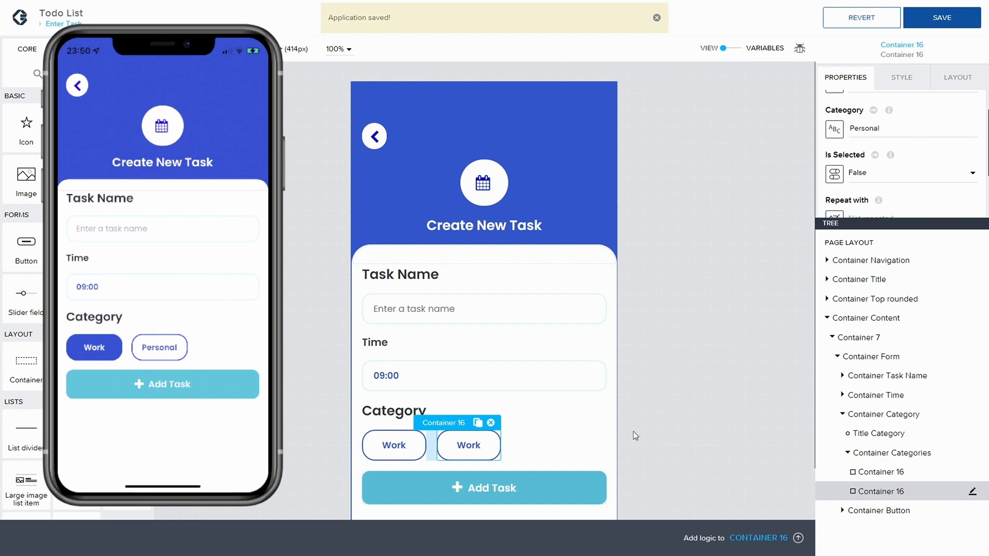
- Examine the style classes and the top gap setting of the Add Task icon button
left_click(511, 480)
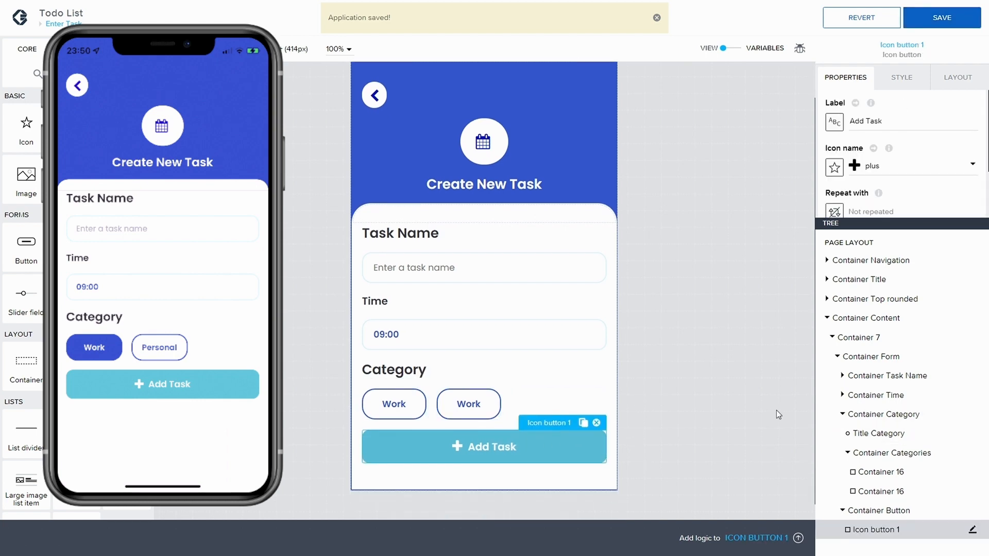
left_click(901, 79)
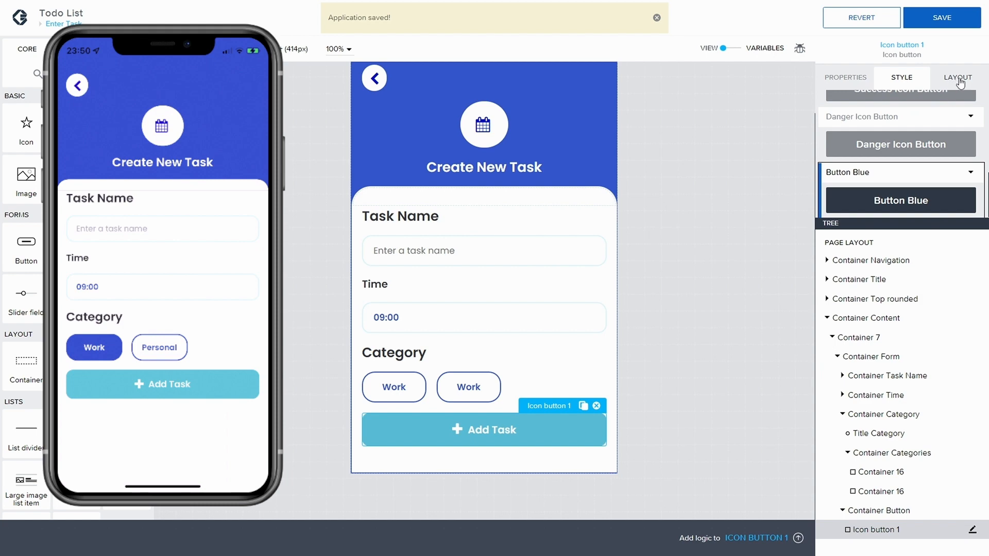
left_click(955, 82)
left_click(881, 150)
scroll(881, 150, "up", 3)
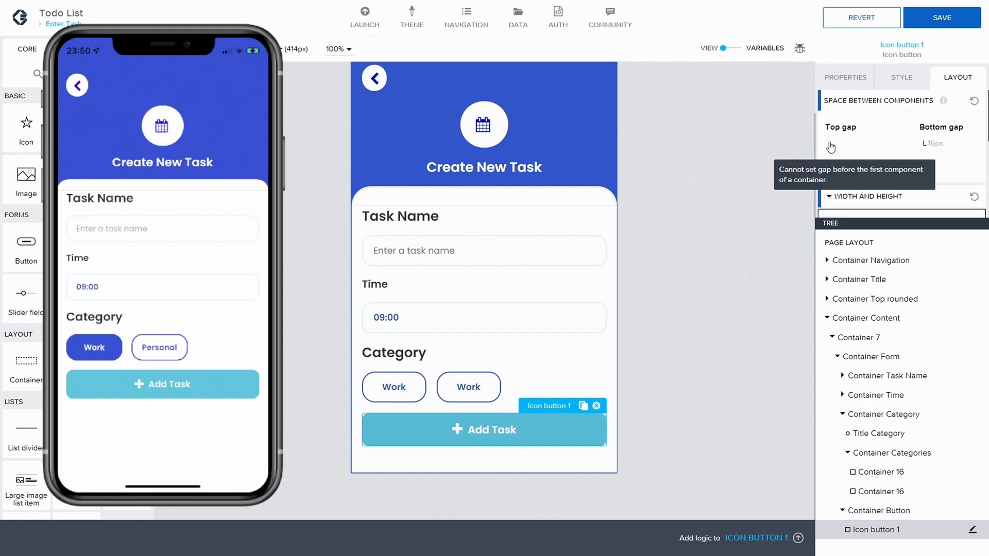
- Set the top gap of Container Button to the page layout spacing +S (40px) and save the application
left_click(856, 510)
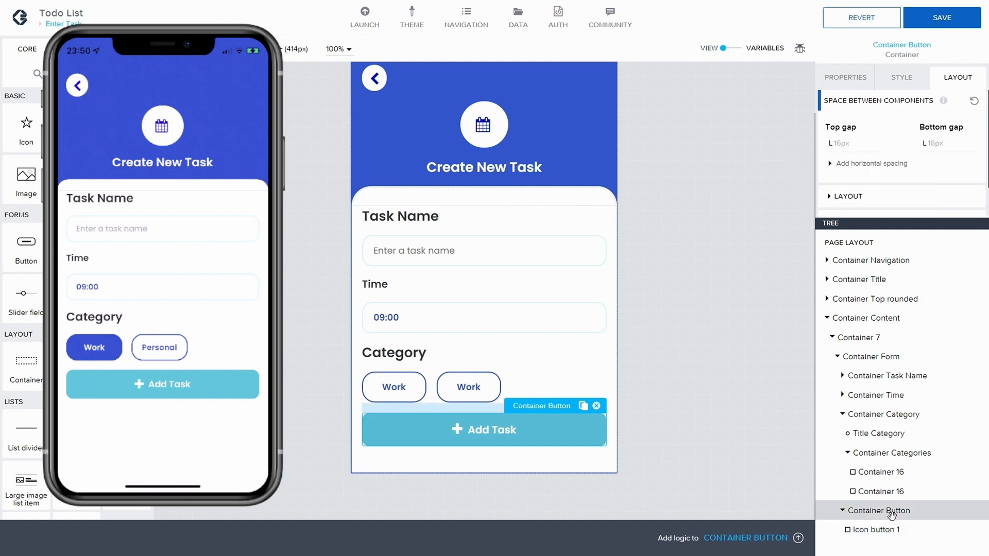
left_click(845, 145)
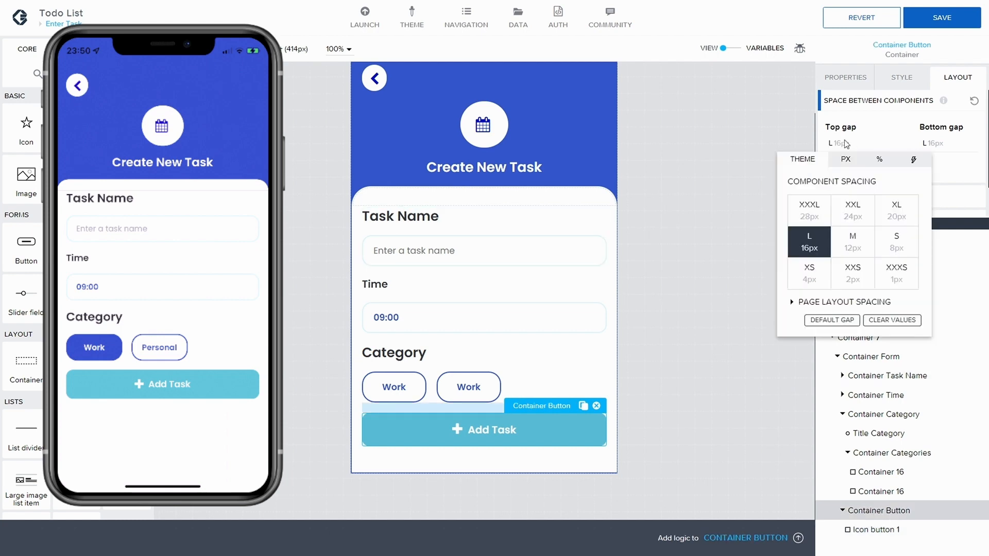
left_click(901, 216)
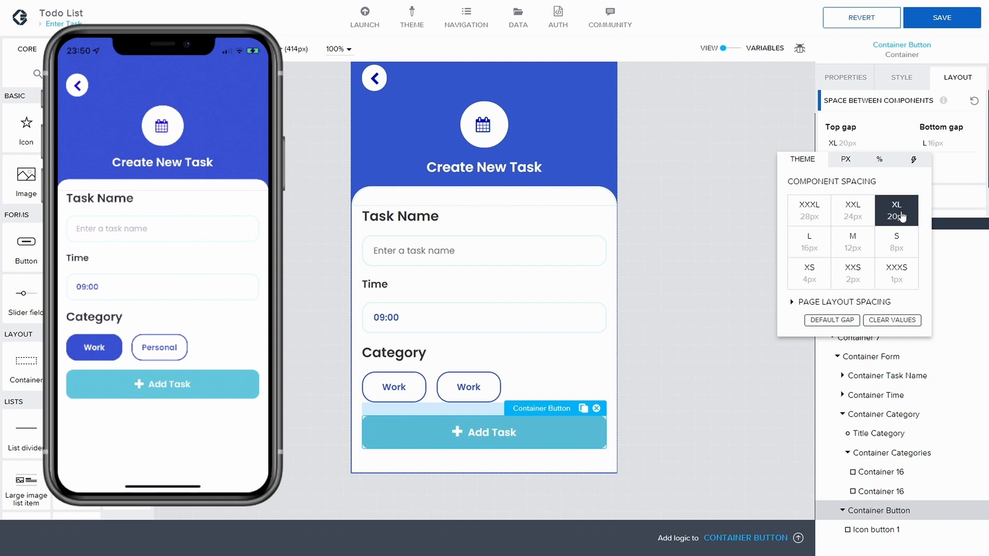
left_click(810, 215)
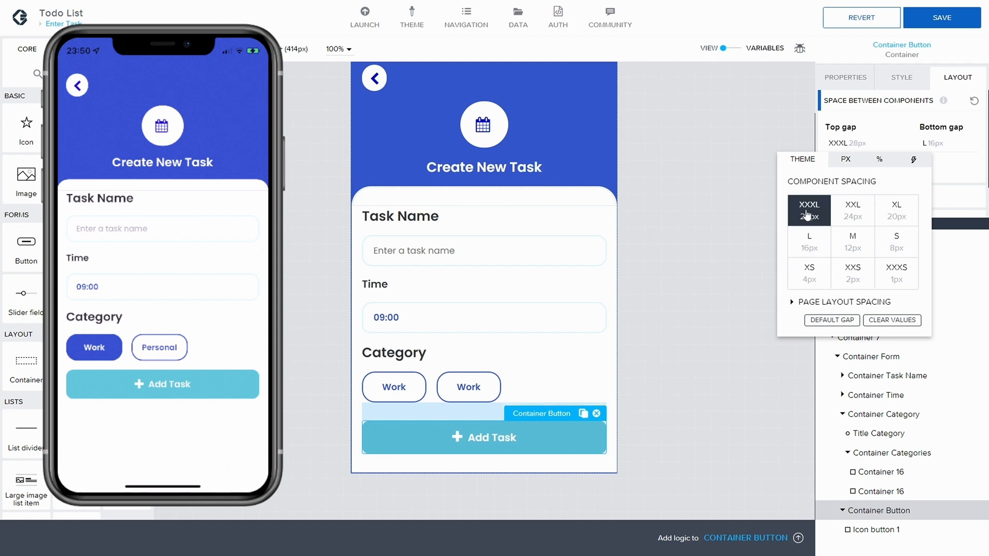
left_click(843, 321)
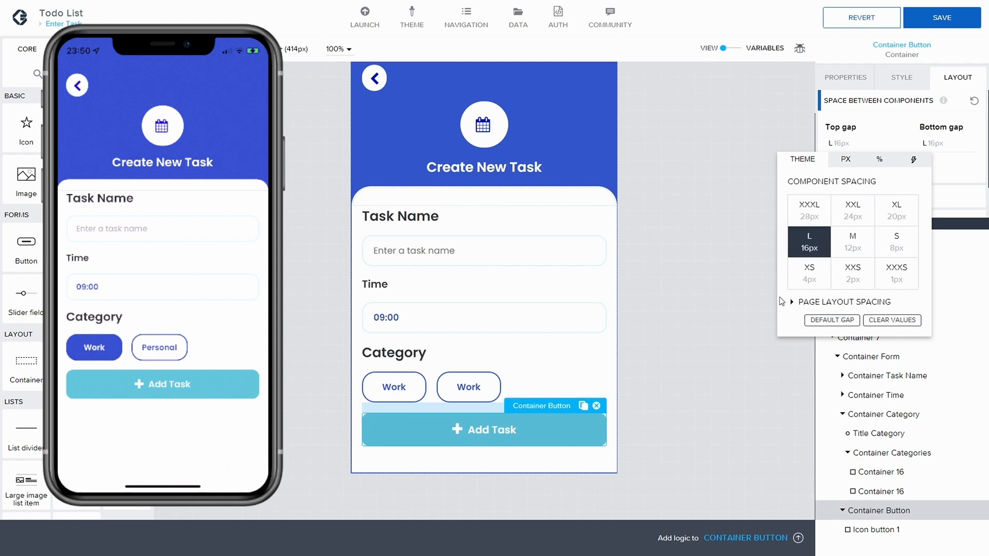
left_click(791, 304)
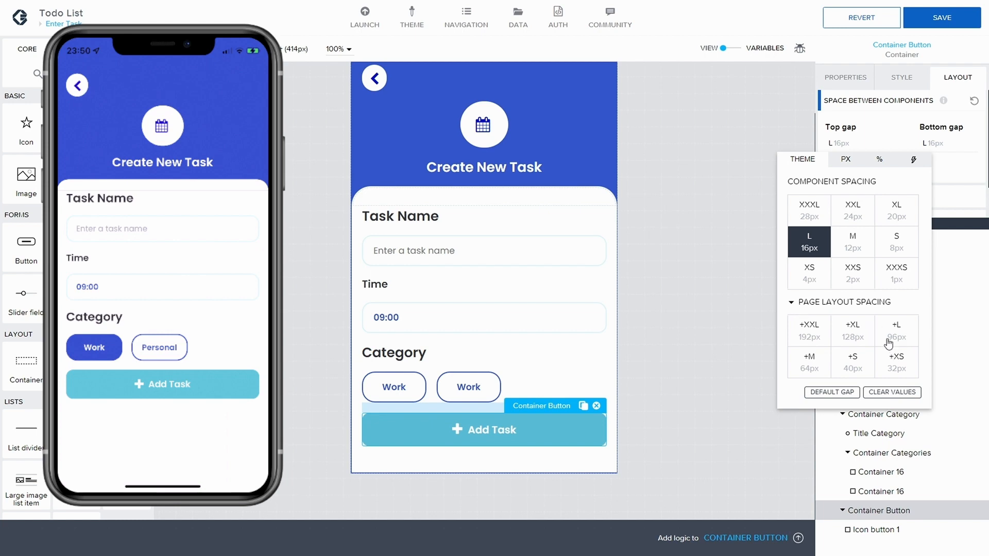
left_click(846, 363)
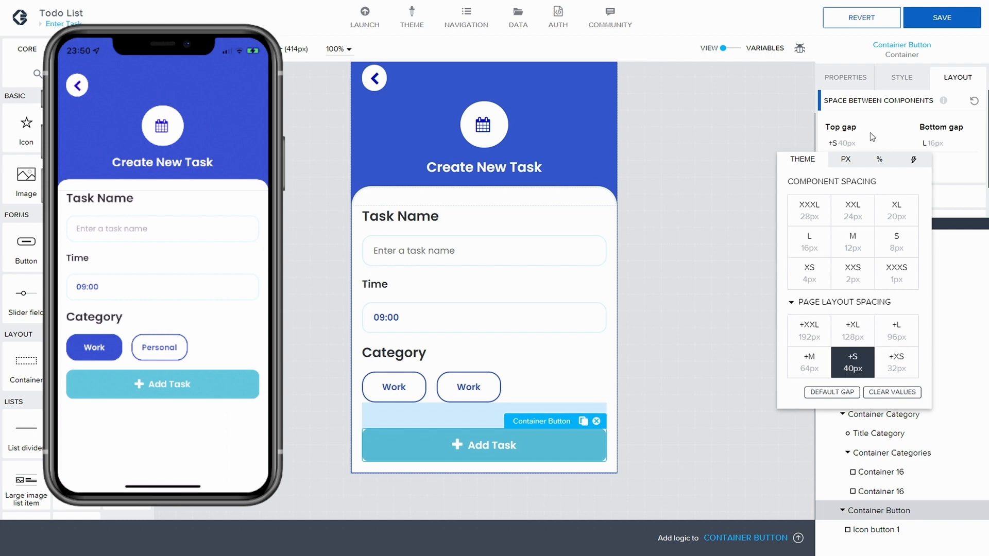
left_click(941, 18)
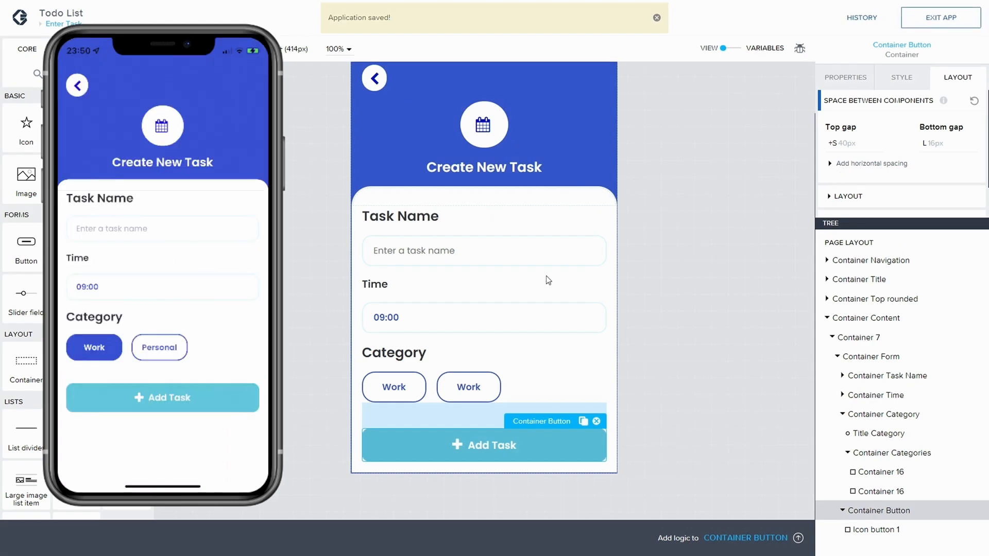
- Collapse the Time and Category containers in the component tree and set the top gap of Container Time to XXL (24px)
left_click(391, 285)
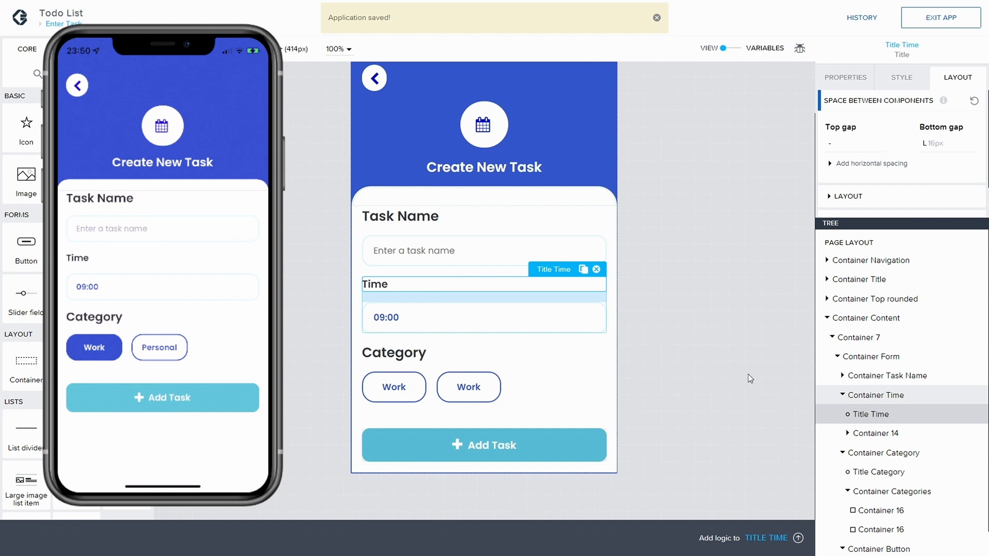
left_click(843, 394)
left_click(842, 414)
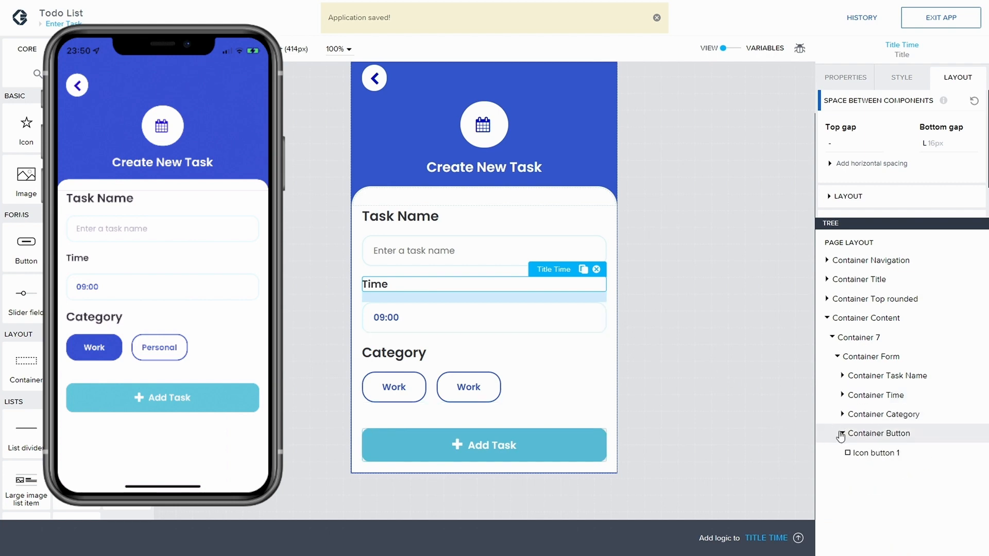
left_click(885, 376)
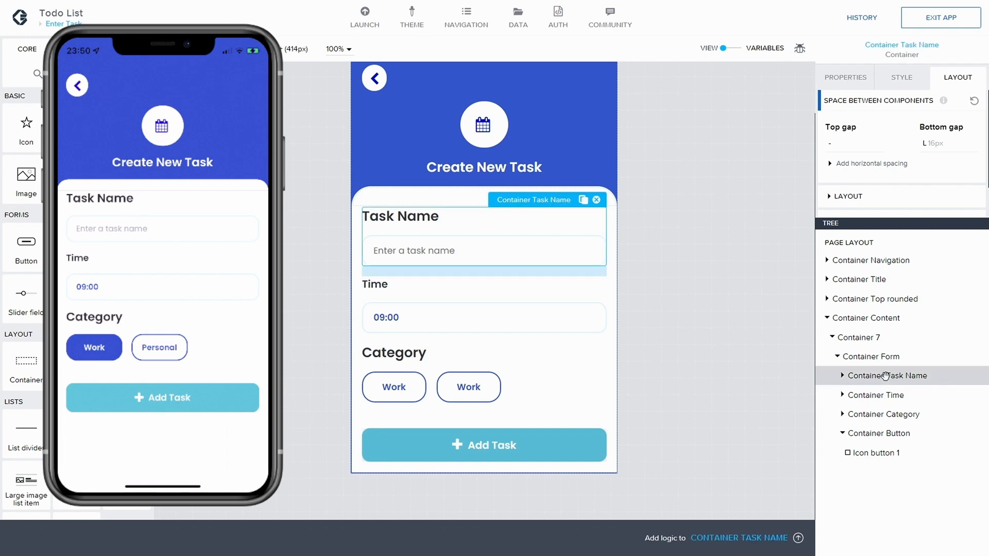
left_click(875, 395)
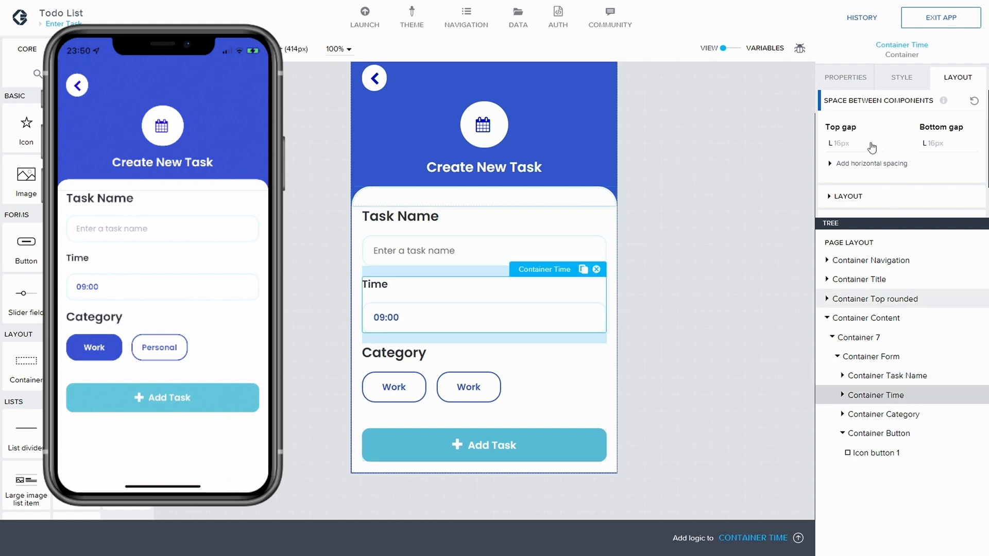
left_click(850, 145)
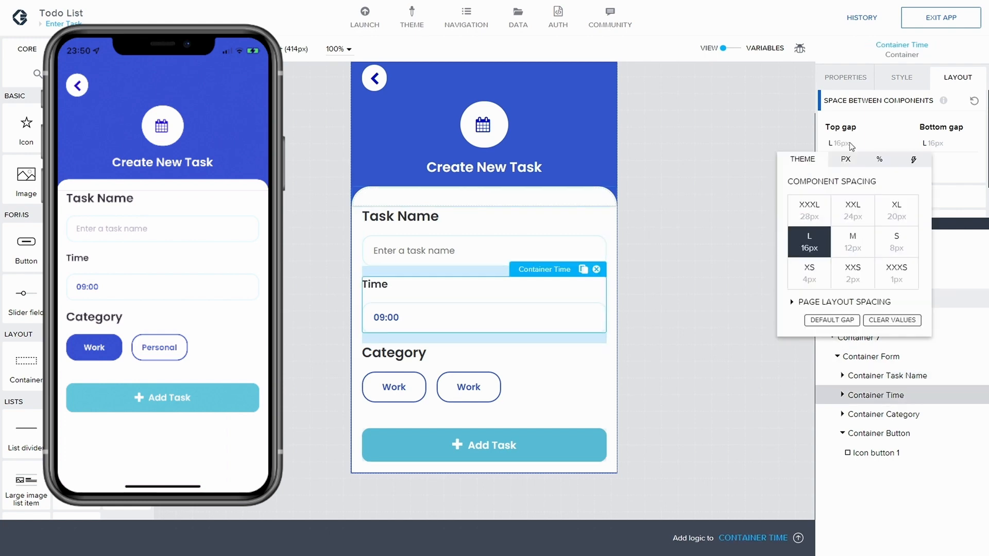
left_click(863, 212)
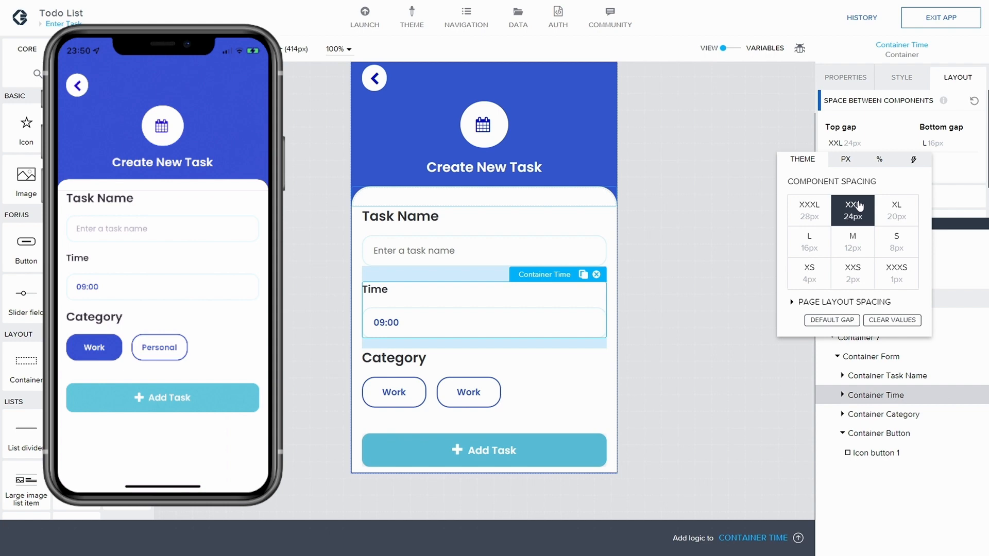
- Set the top gap of Container Category to XXL (24px) and save the application
left_click(874, 414)
left_click(849, 145)
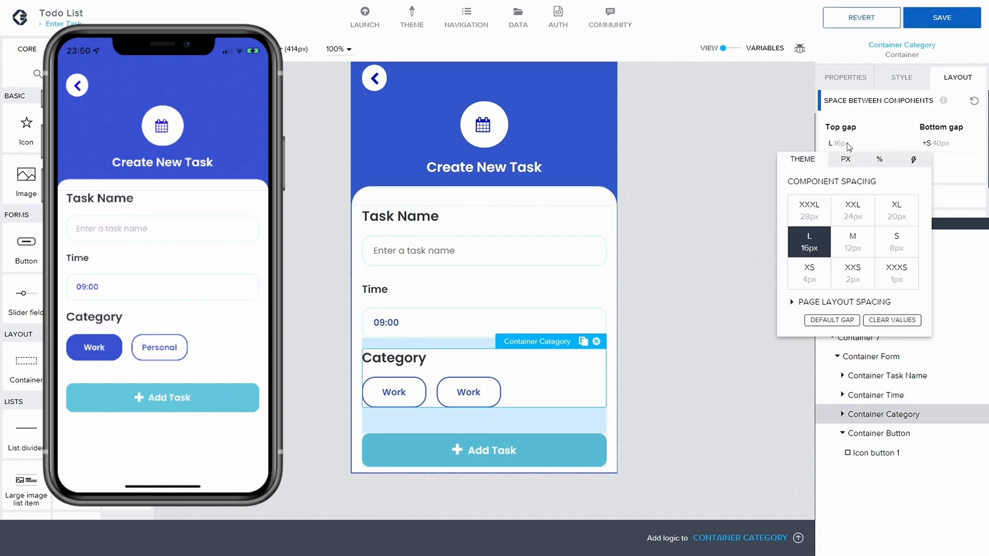
left_click(849, 212)
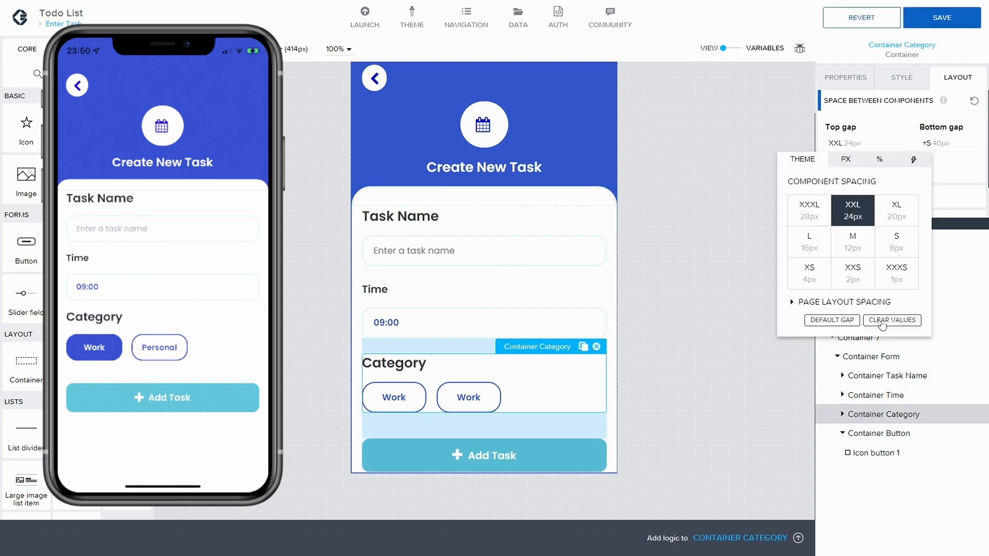
left_click(880, 432)
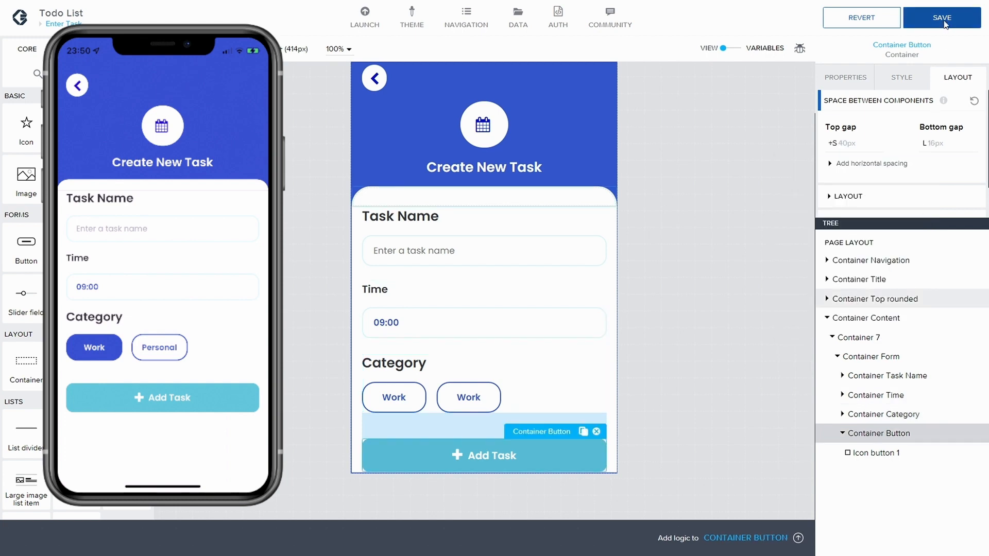
left_click(944, 23)
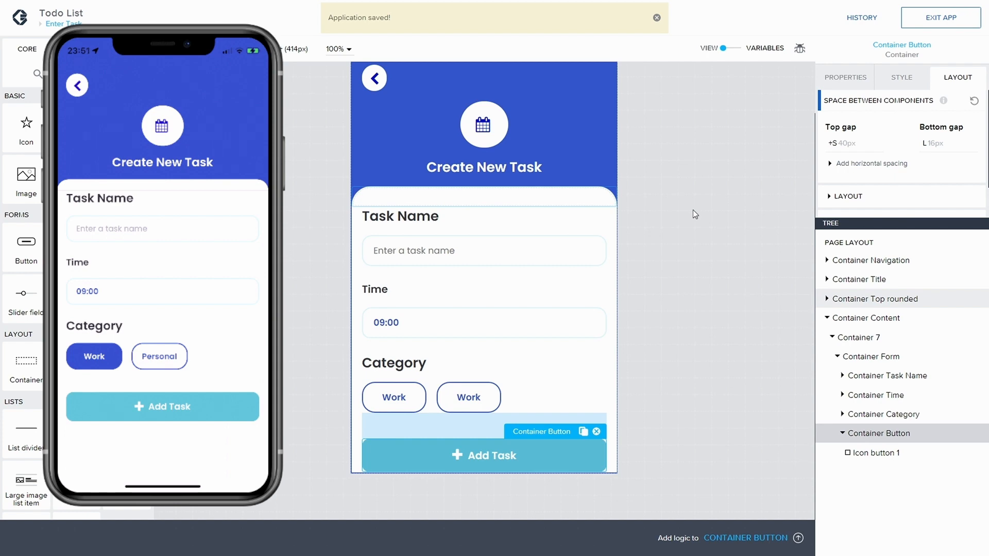
- Select the 09:00 title inside the Time field of the form
left_click(688, 381)
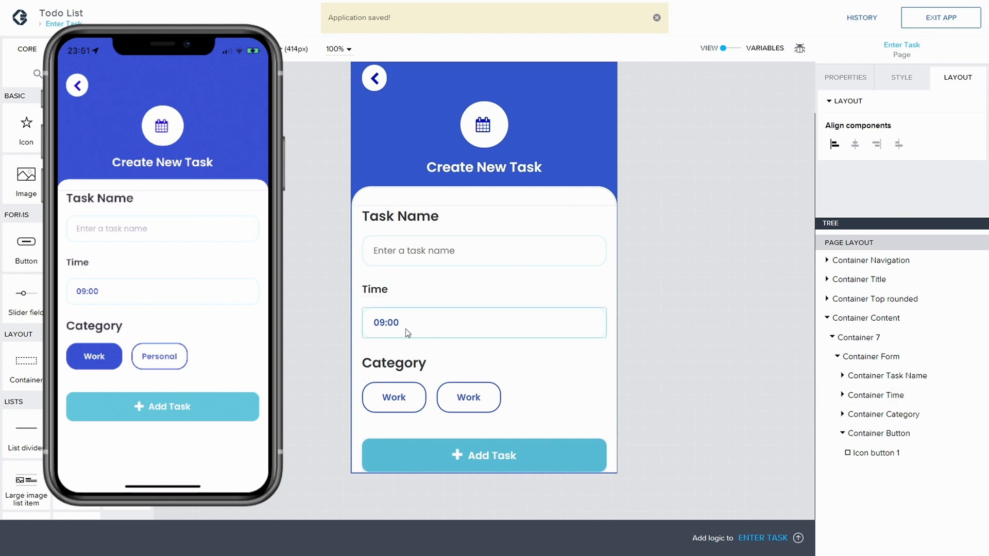
left_click(388, 323)
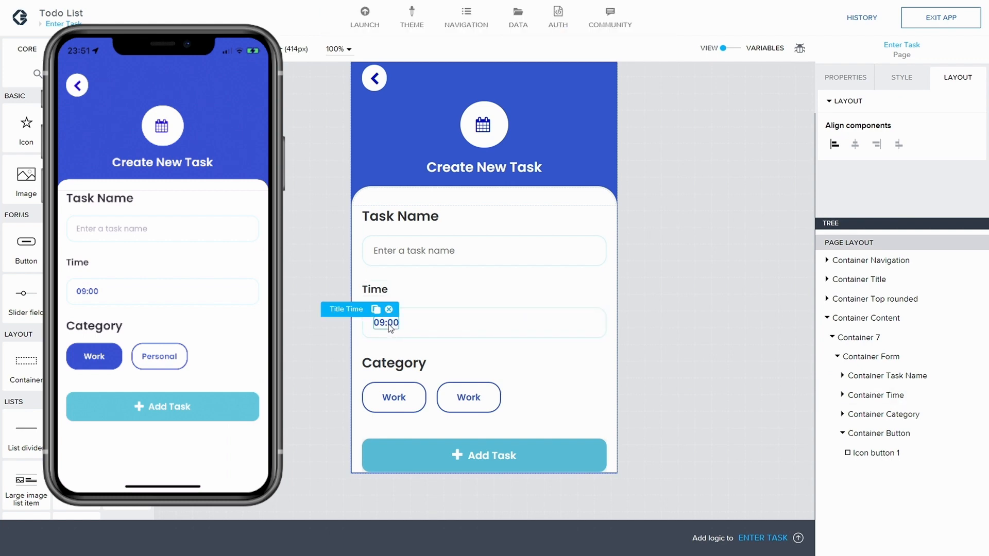